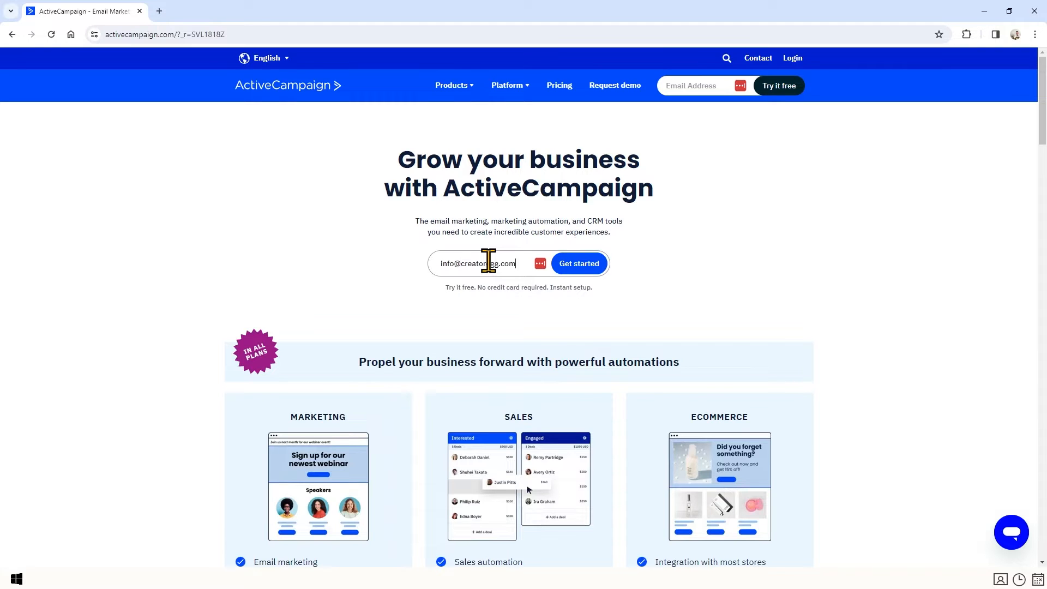
Start the free trial and enter your full name and phone number.
click(573, 273)
text(Robbin Kleinpenning)
key(Tab)
key(Return)
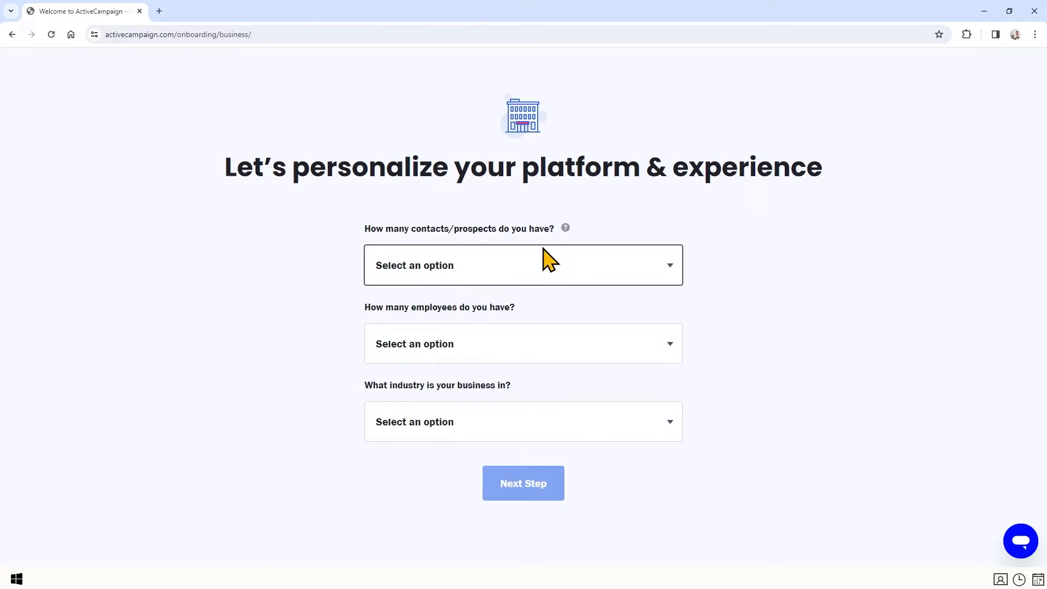
Set the business details to fewer than 500 contacts, 1 employee and the Software industry.
click(573, 263)
click(401, 307)
click(453, 346)
click(418, 383)
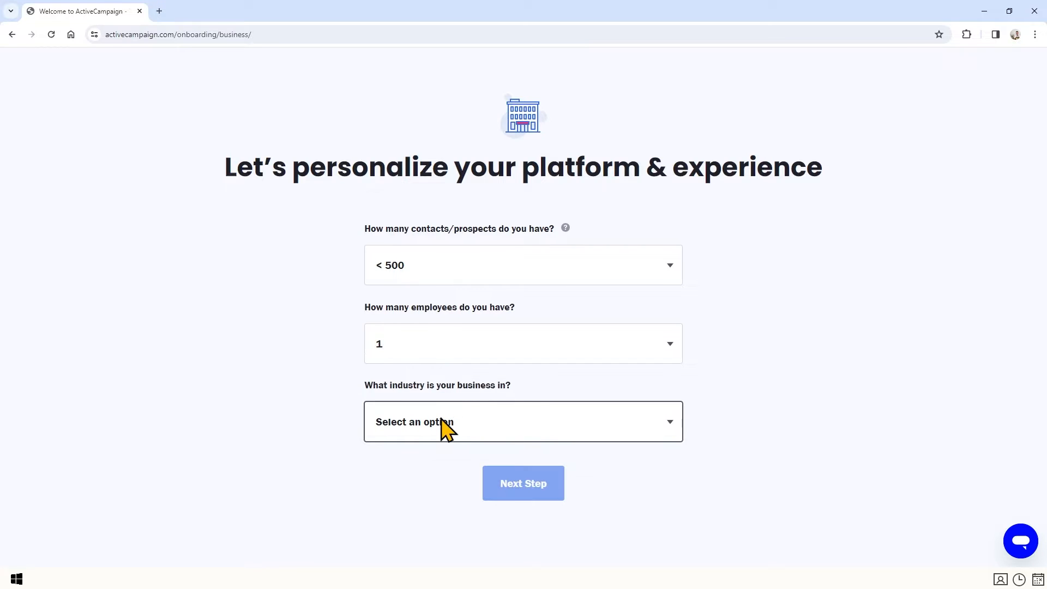
click(449, 428)
click(491, 367)
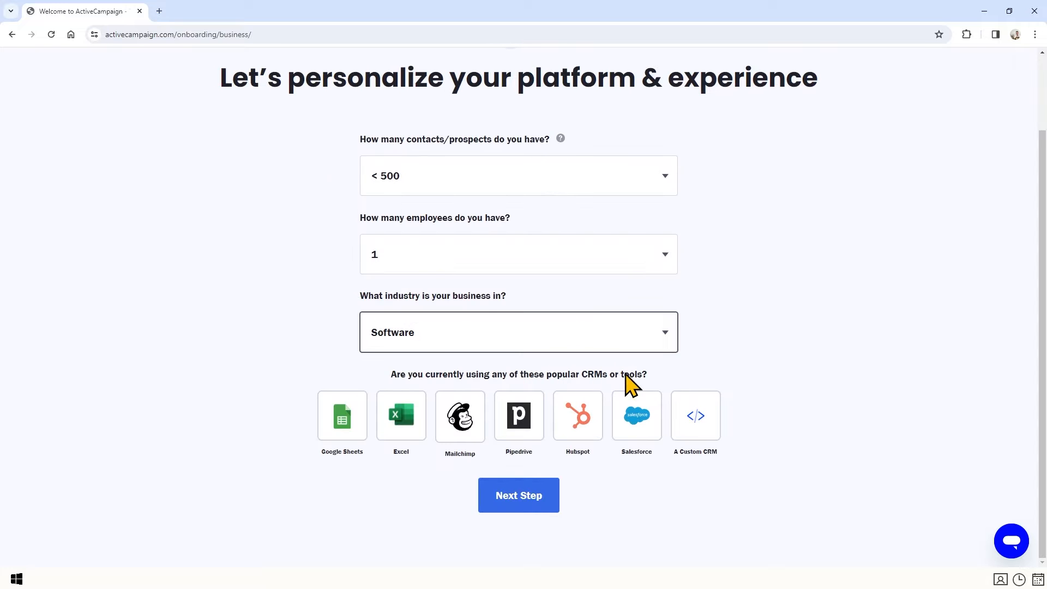
Continue, set an account password and create the account.
click(525, 504)
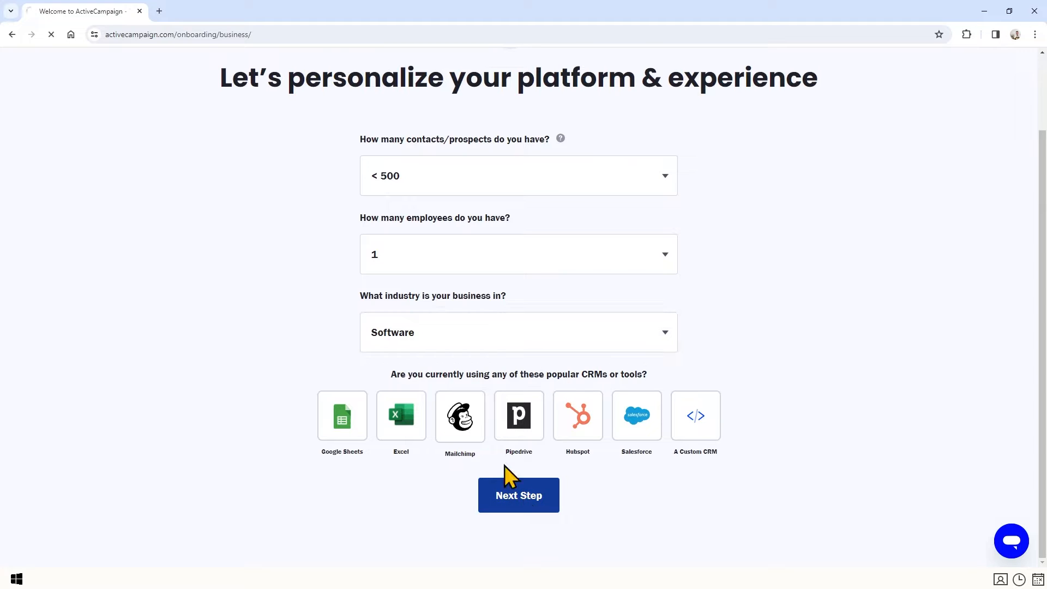
click(672, 287)
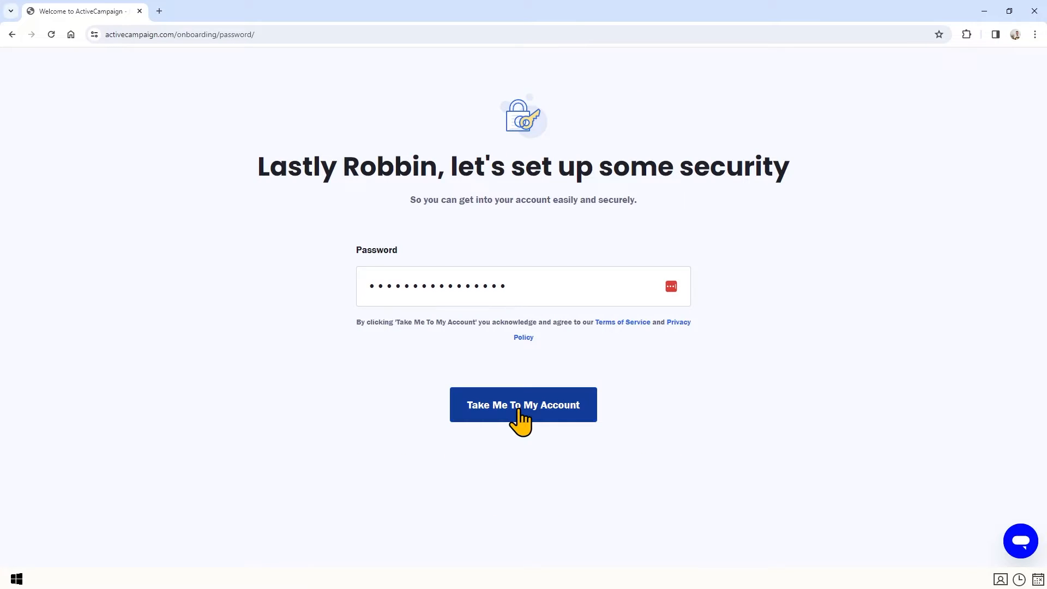
click(517, 410)
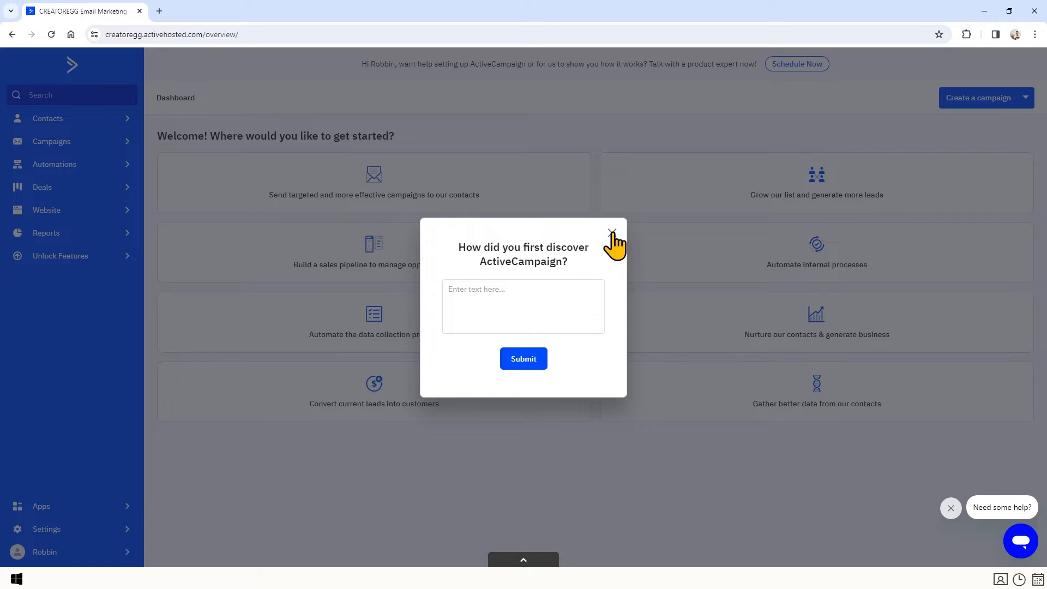
Dismiss the discovery survey and open the Usage view under Billing & upgrade.
click(612, 234)
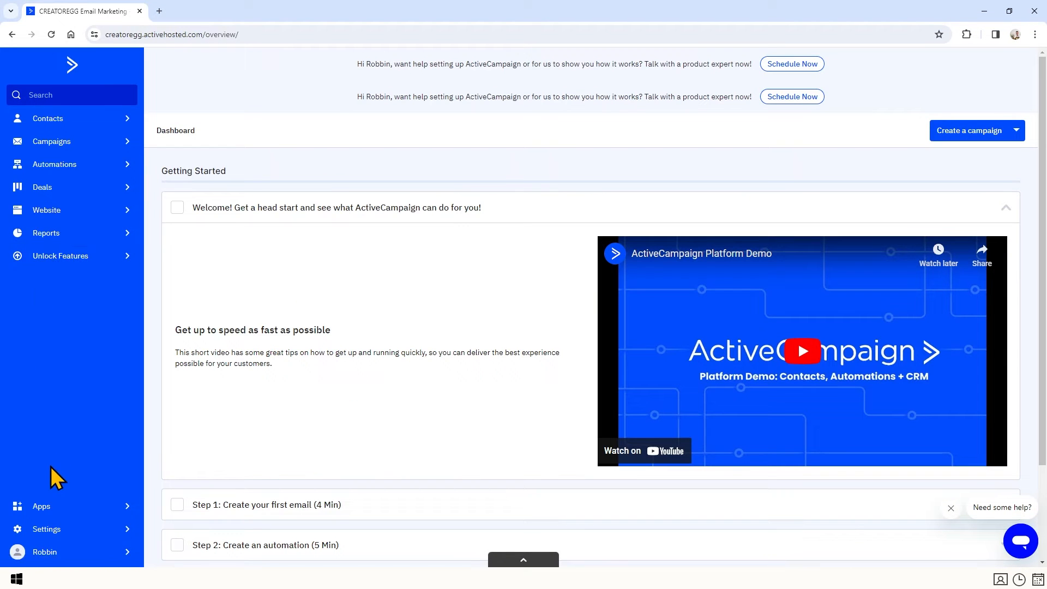
click(48, 552)
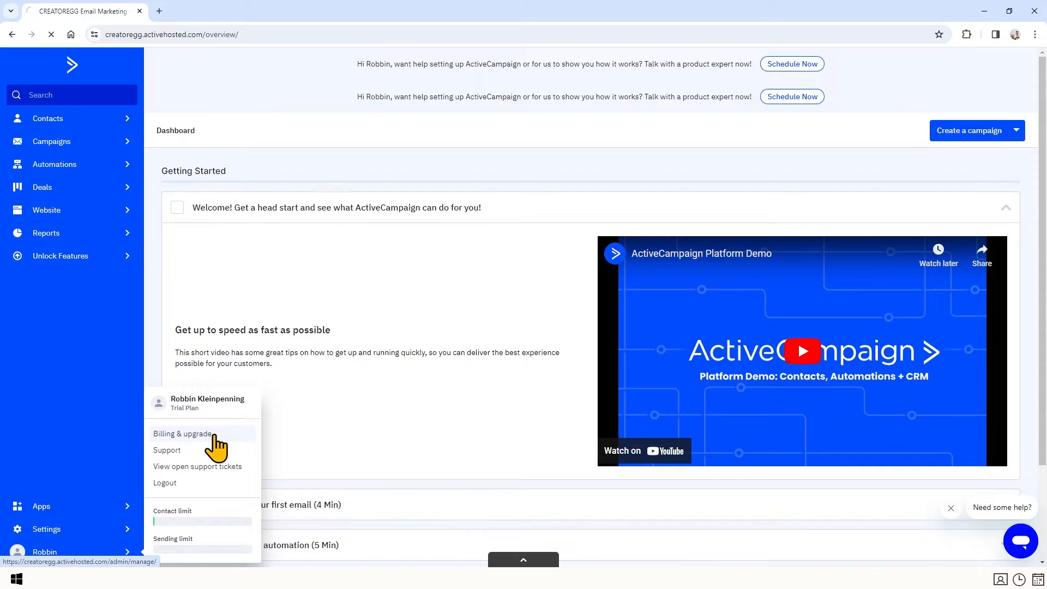
click(218, 434)
click(143, 102)
Review the Trial plan's limits of 100 contacts and 1 user.
triple_click(180, 196)
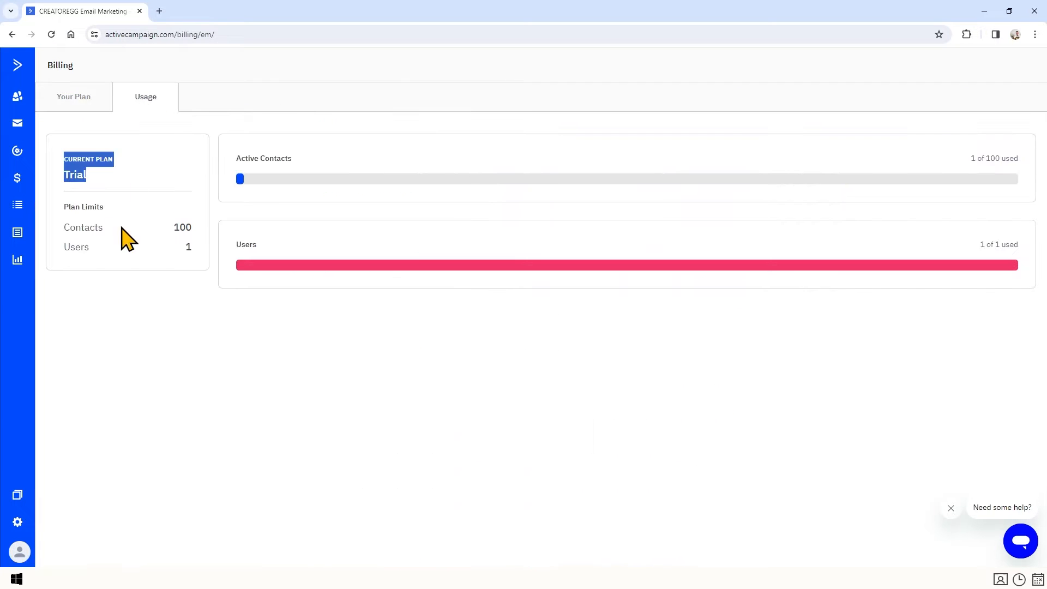
triple_click(65, 207)
drag(190, 226, 206, 233)
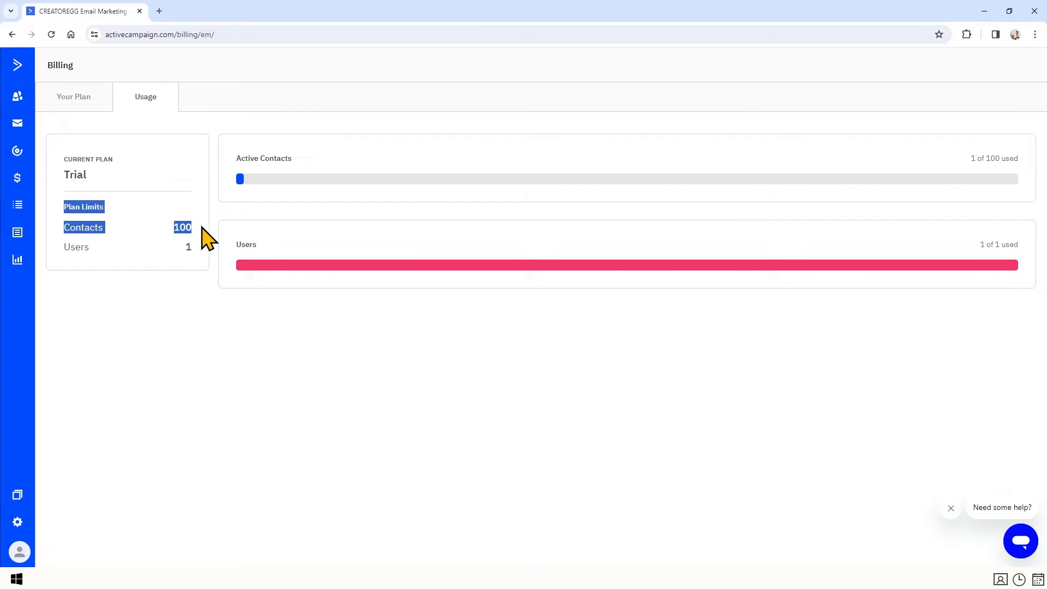
click(103, 248)
drag(71, 248, 189, 248)
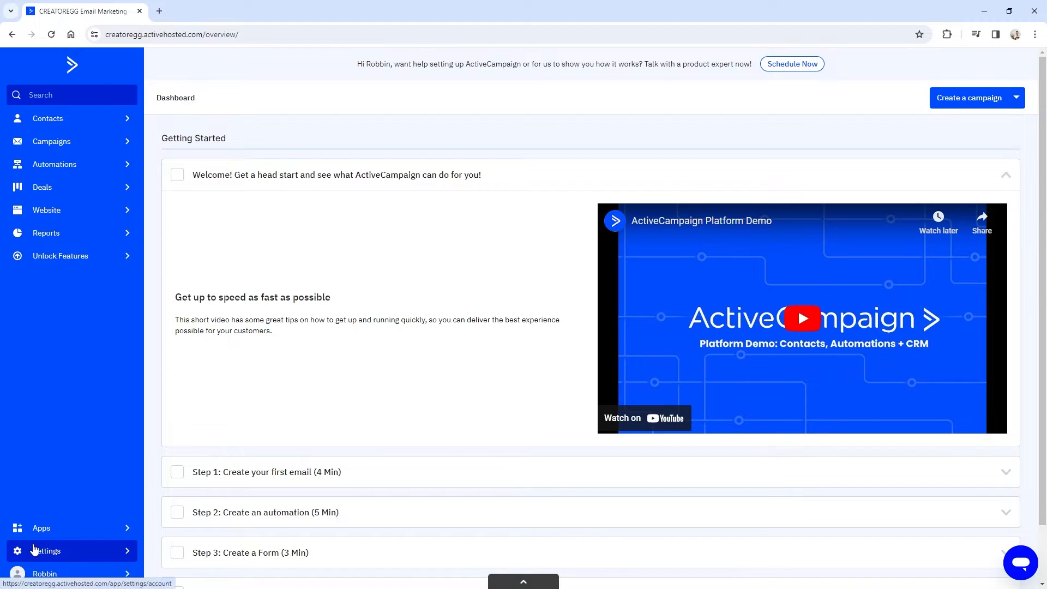
In Advanced settings, paste the email address into the Verify a new domain field.
click(65, 550)
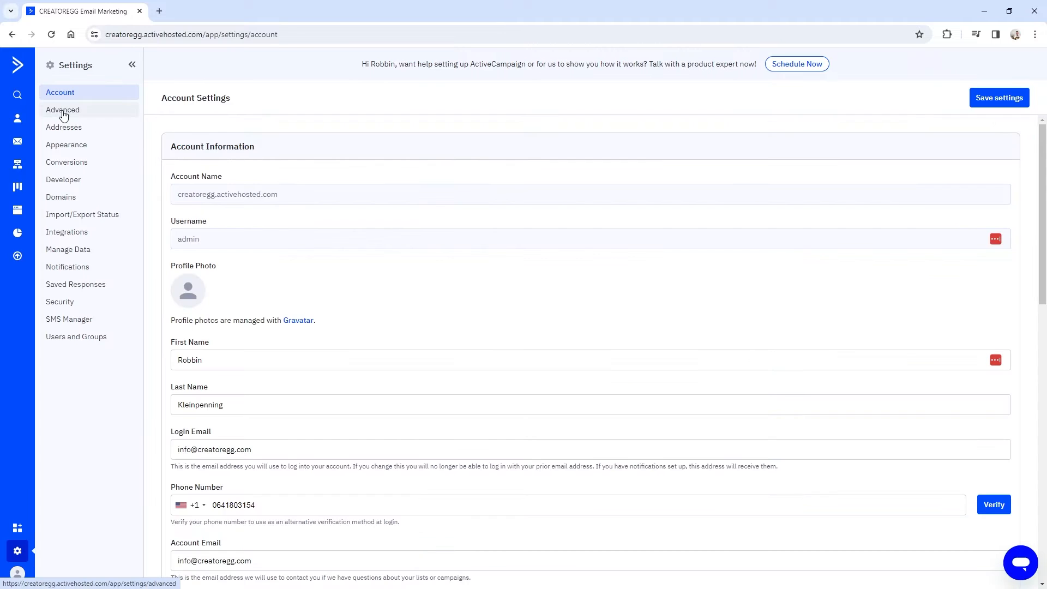
click(63, 109)
drag(171, 371, 273, 394)
scroll(270, 382, down, 2)
click(238, 313)
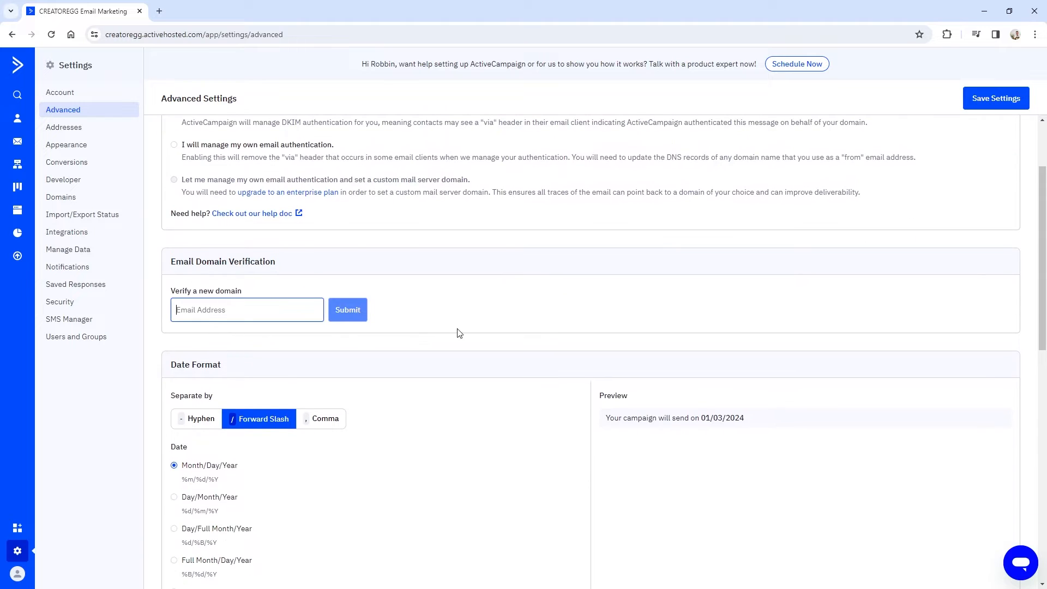
key(ctrl+v)
Check the gmail.com domain part and submit it for verification.
scroll(456, 333, up, 2)
drag(295, 423, 171, 424)
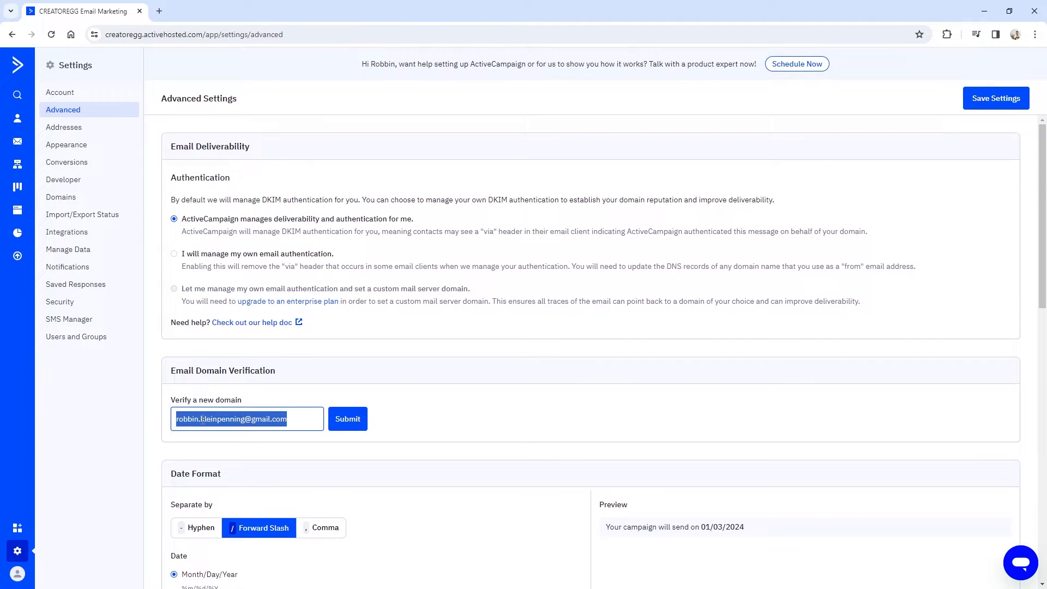
double_click(292, 421)
drag(251, 421, 288, 421)
click(349, 418)
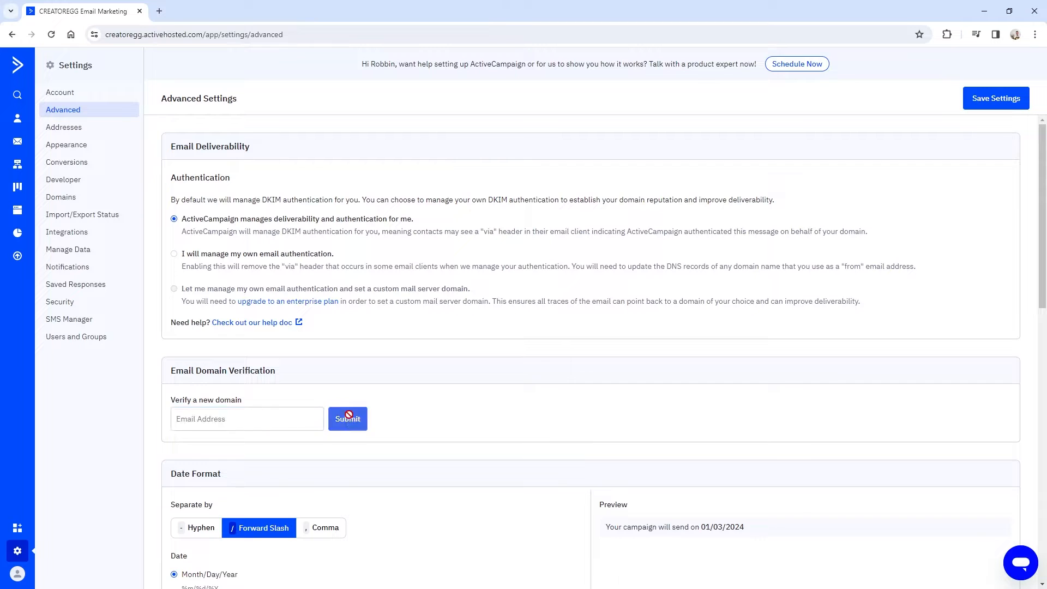
Confirm the gmail.com domain through the verification email's Verify link.
drag(343, 74, 503, 75)
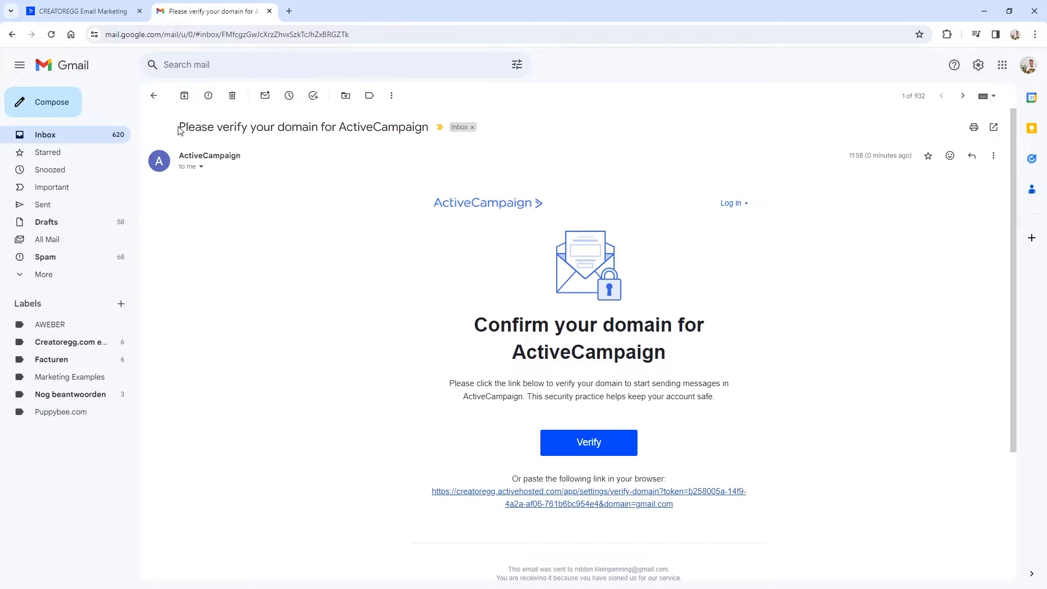
drag(179, 130, 425, 120)
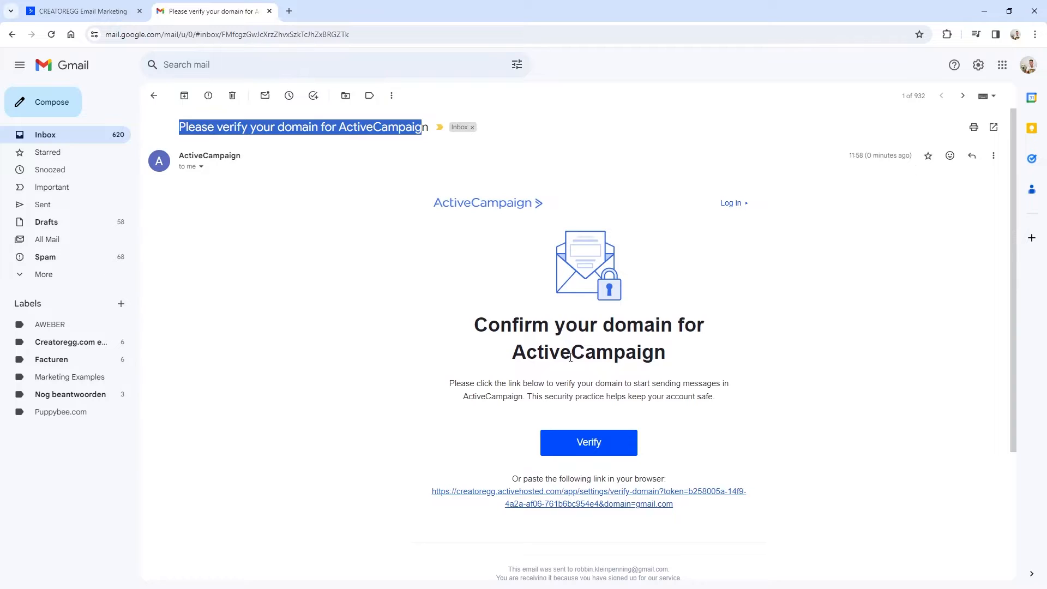
click(604, 447)
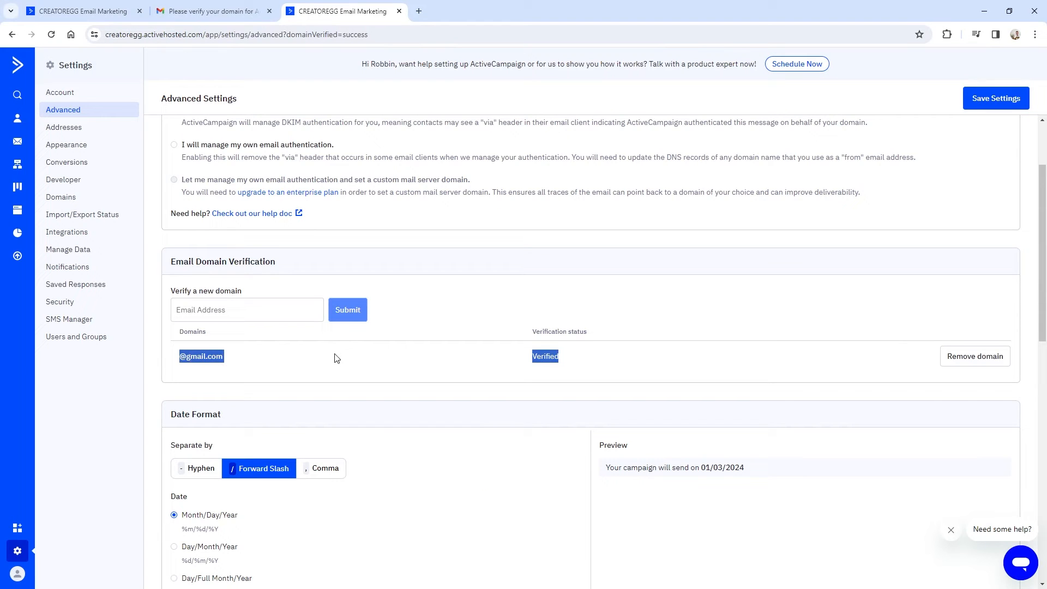
click(221, 369)
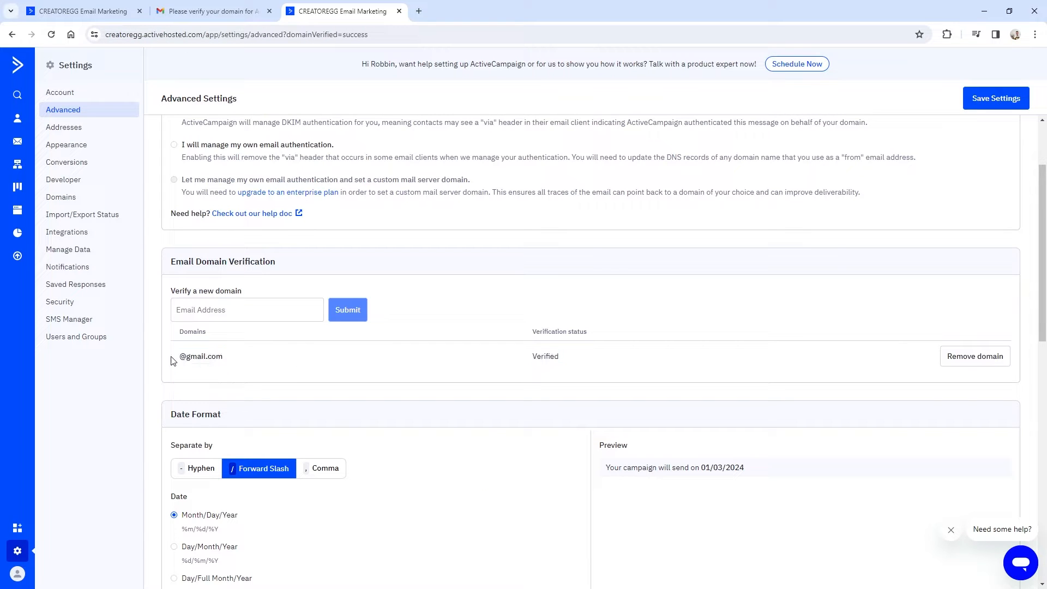
Create a new campaign sent to the Master Contact List.
click(18, 142)
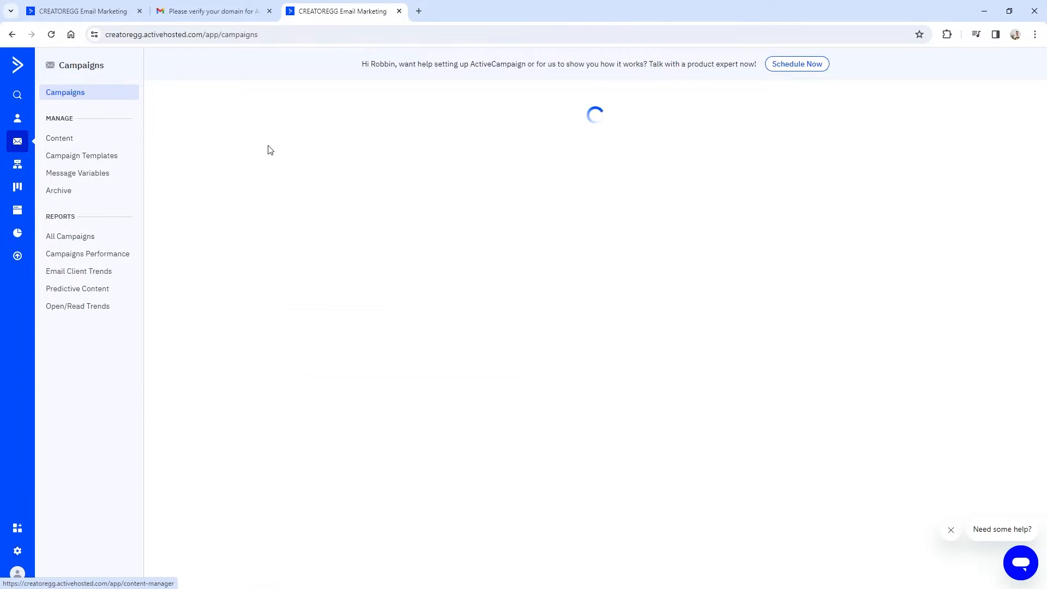
click(993, 100)
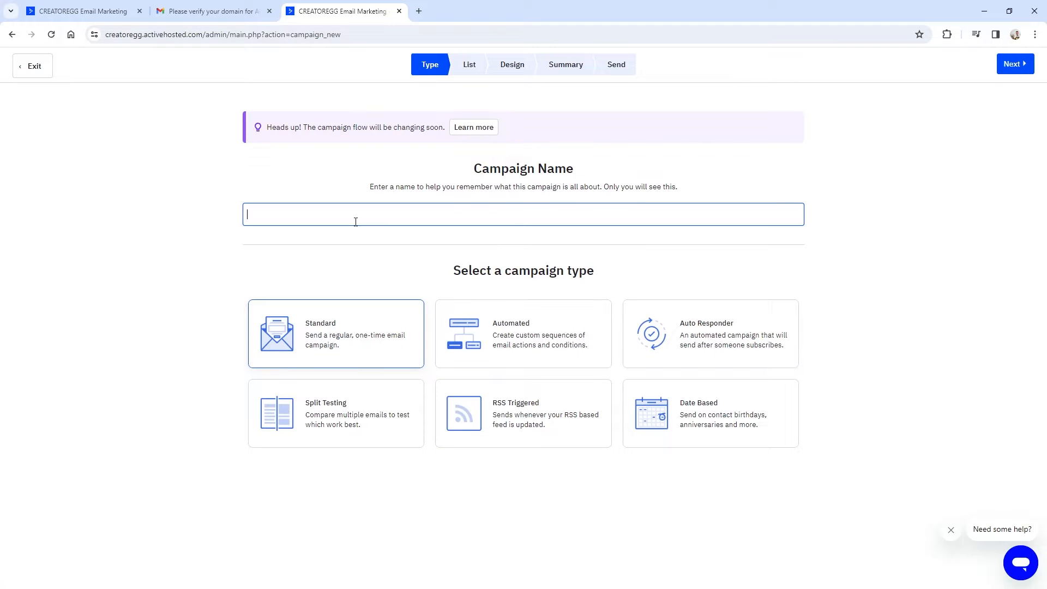
click(1012, 65)
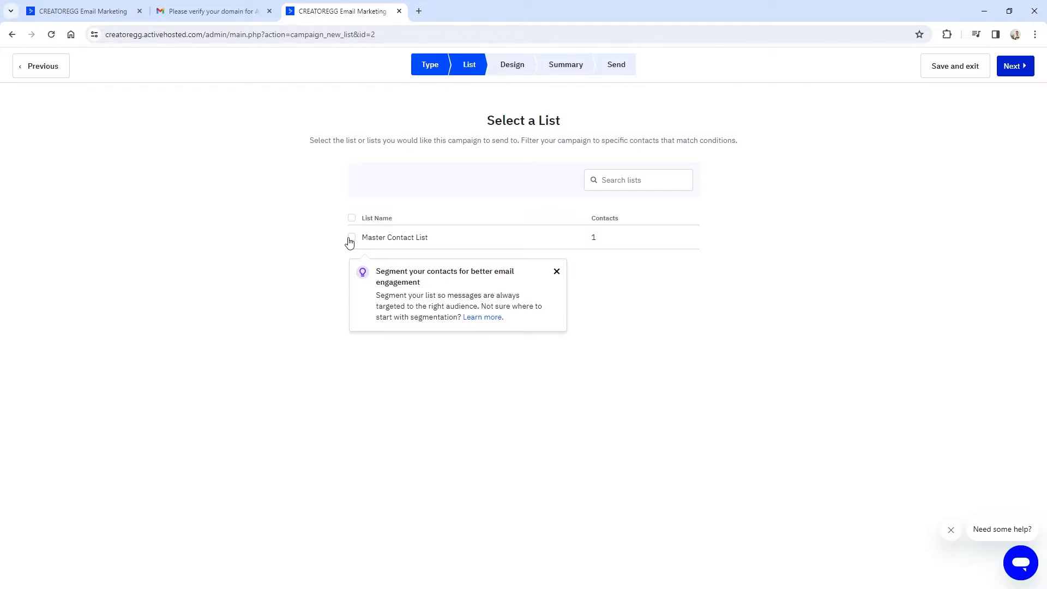
click(351, 237)
click(1013, 65)
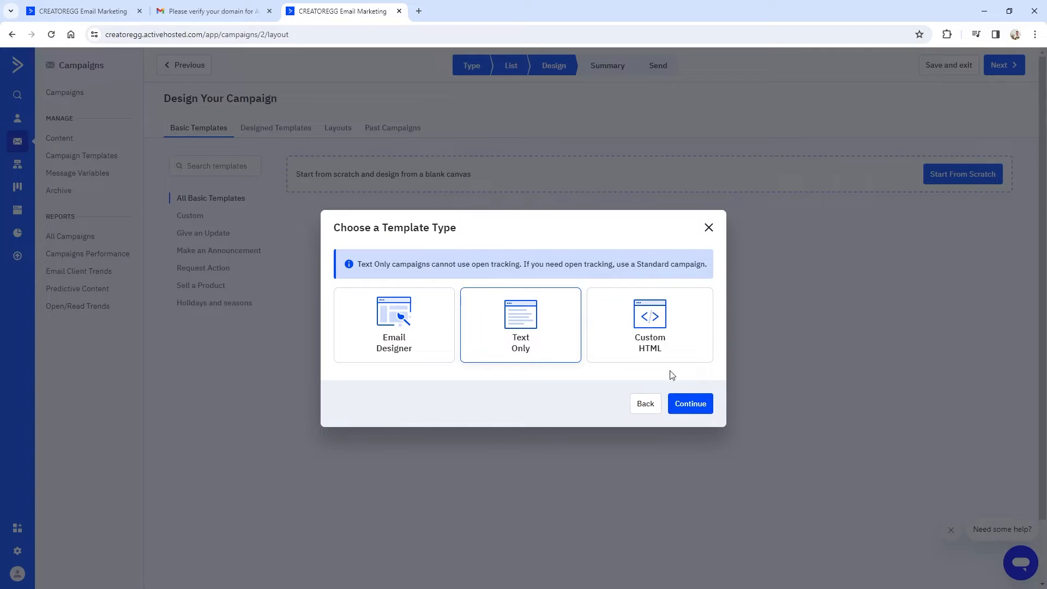
Start the email design from scratch and replace the sender address with the new one.
click(689, 402)
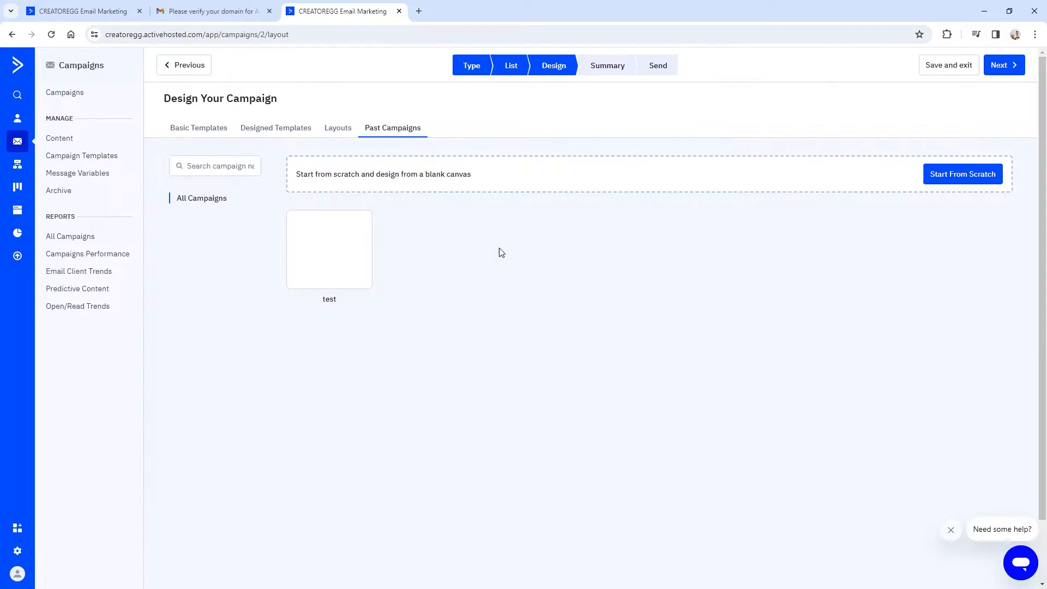
click(980, 175)
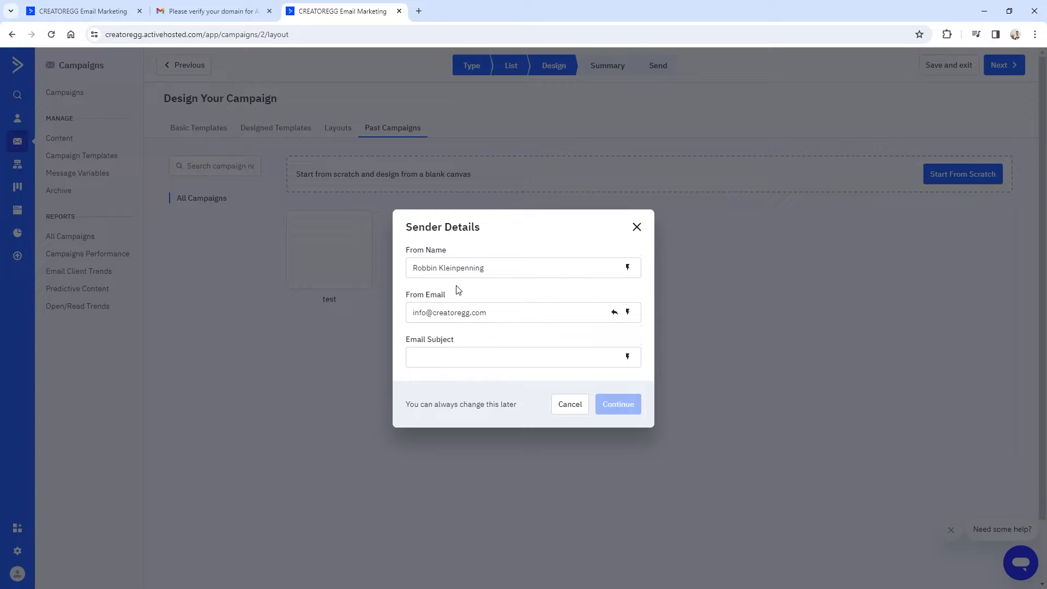
drag(487, 312, 403, 314)
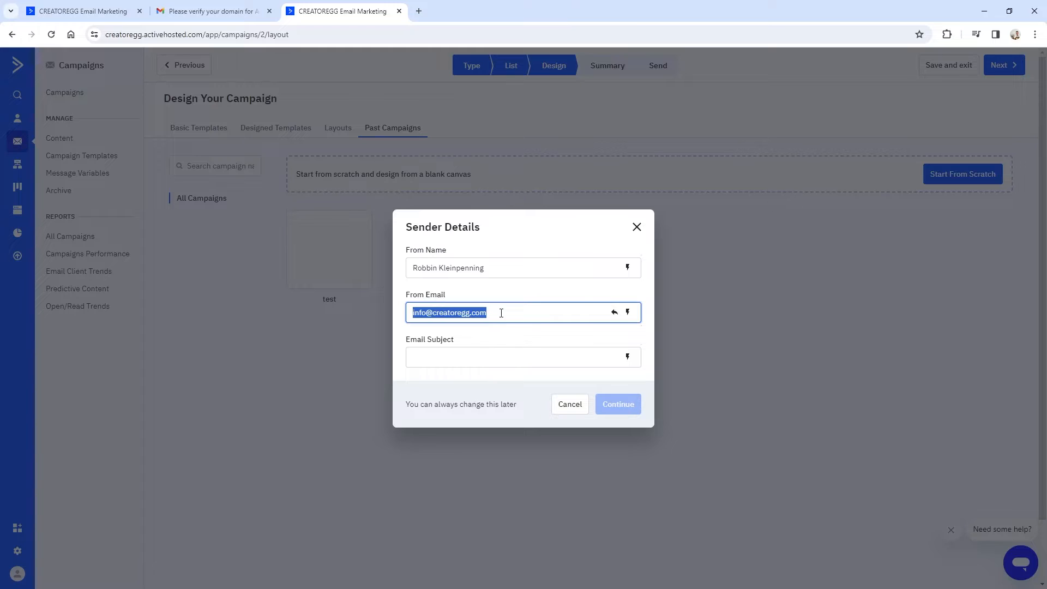
click(615, 312)
key(BackSpace)
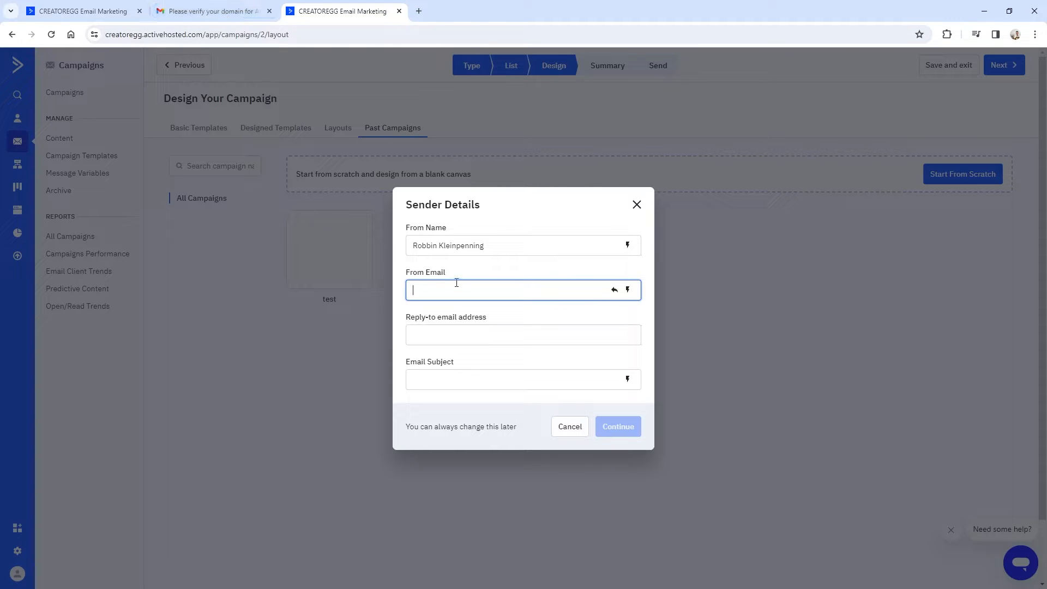
key(ctrl+v)
drag(491, 299, 379, 297)
drag(495, 287, 397, 295)
Set the email subject to 'test' and continue to the campaign summary.
click(552, 380)
text(test)
key(ctrl+a)
click(614, 431)
click(1014, 67)
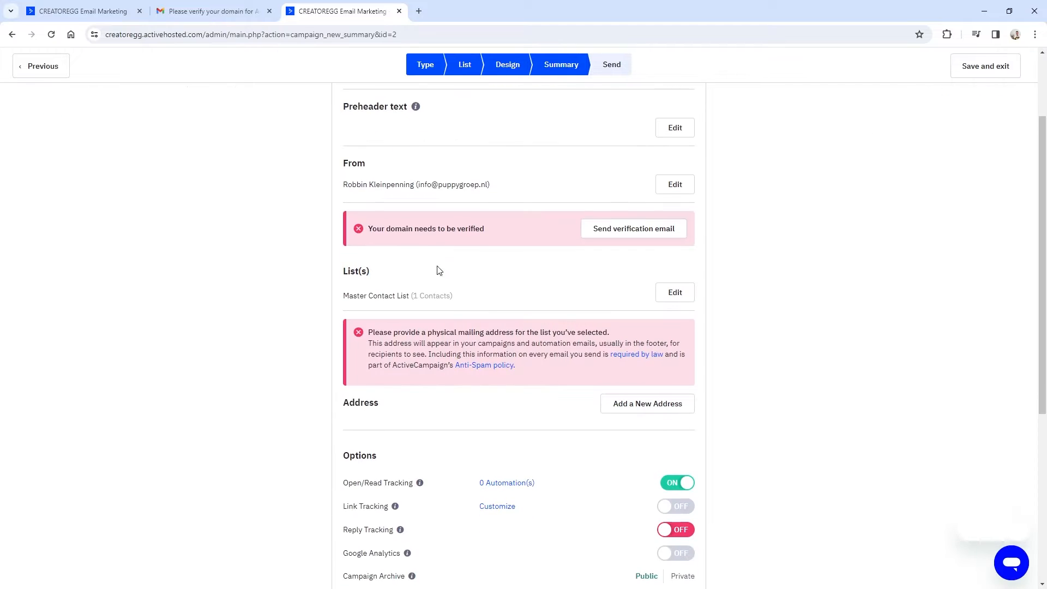
Check the From line and the 'Your domain needs to be verified' warning.
drag(368, 229, 488, 227)
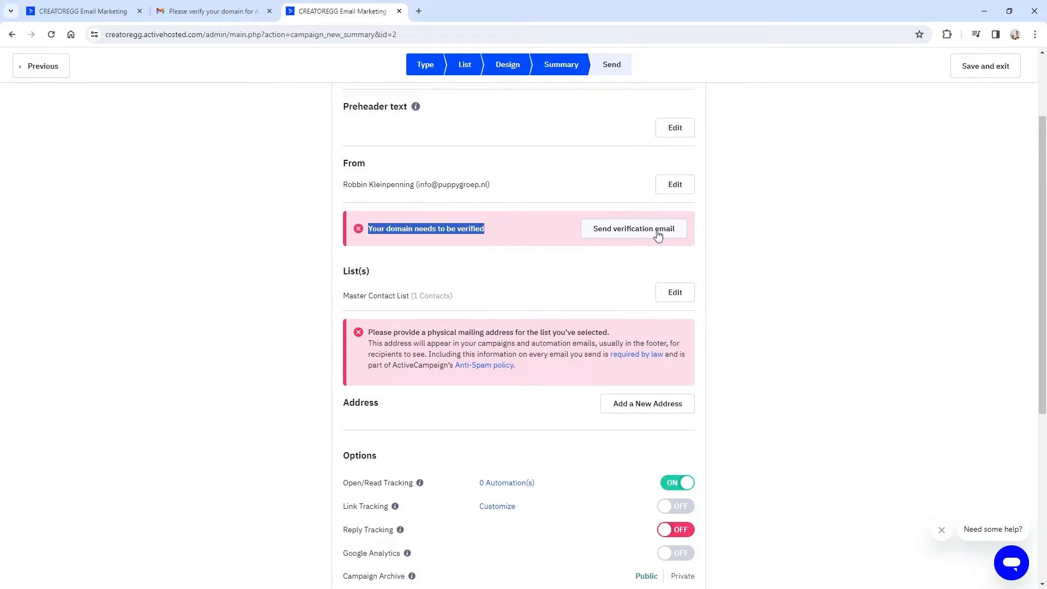
scroll(671, 240, up, 1)
scroll(508, 235, down, 1)
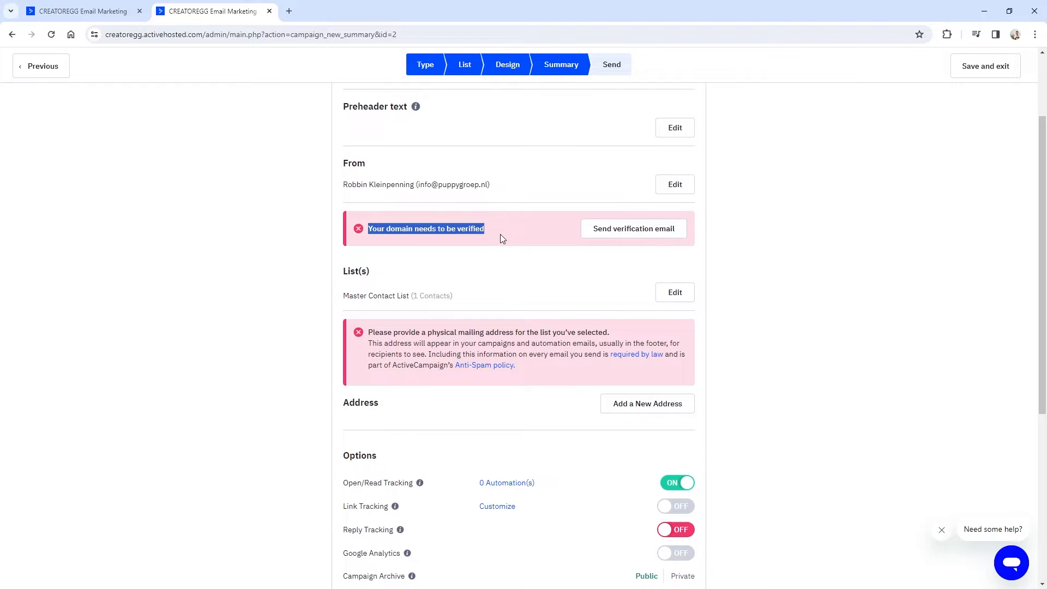
scroll(368, 229, up, 1)
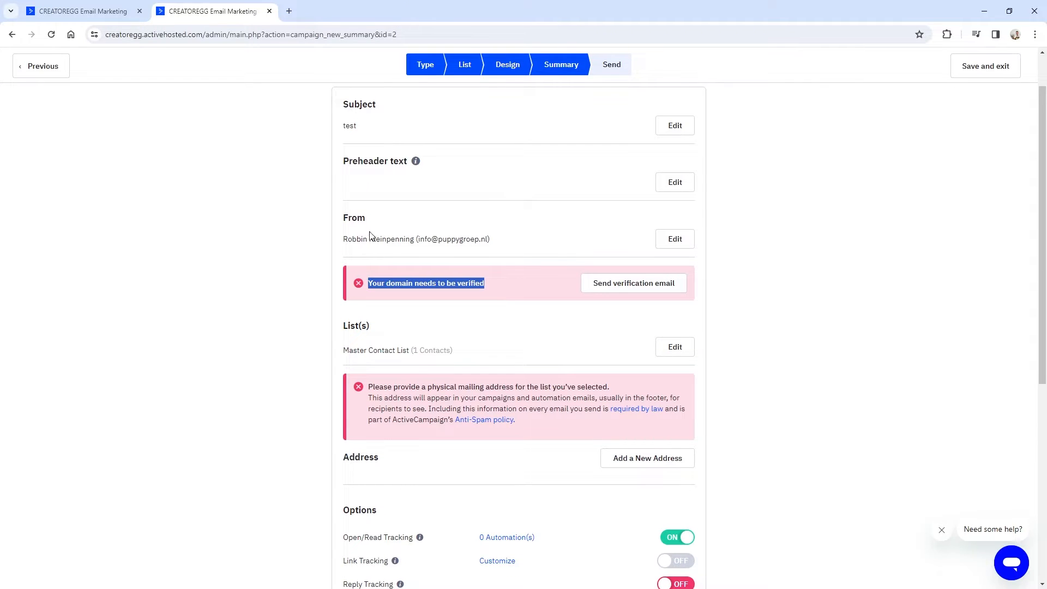
drag(341, 217, 515, 248)
drag(467, 283, 320, 222)
click(449, 240)
drag(416, 242, 497, 241)
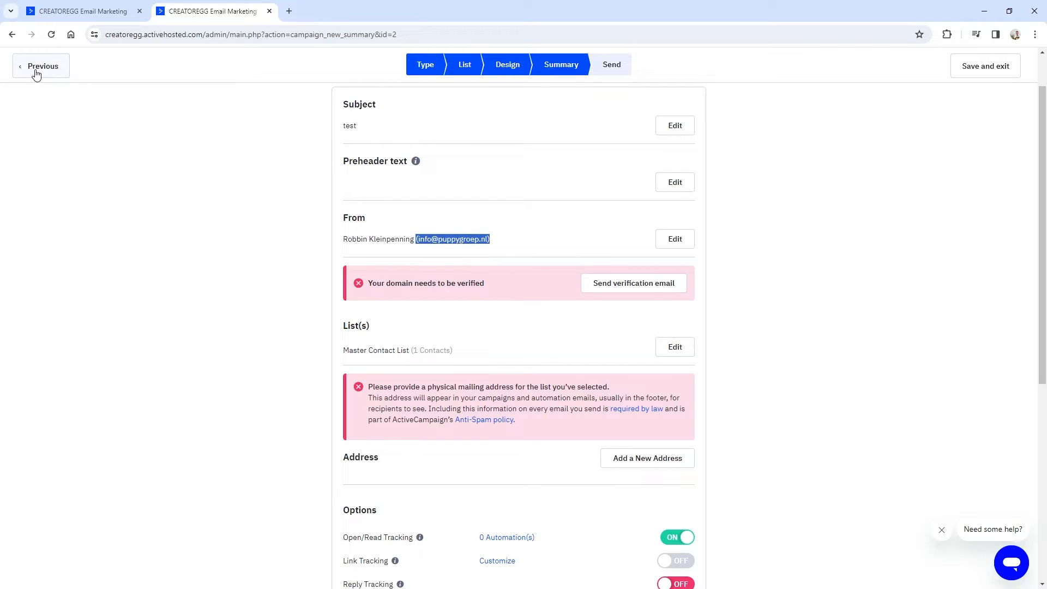
Save and exit the campaign, then check the domain list: creatoregg.com verified, puppygroep.nl not.
click(997, 71)
click(106, 15)
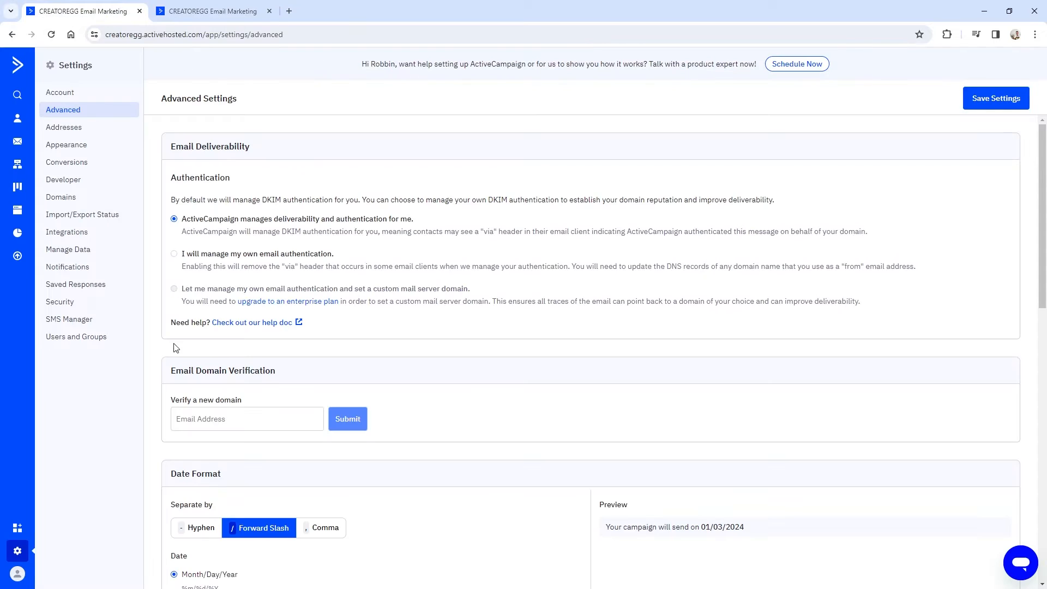
scroll(177, 346, down, 2)
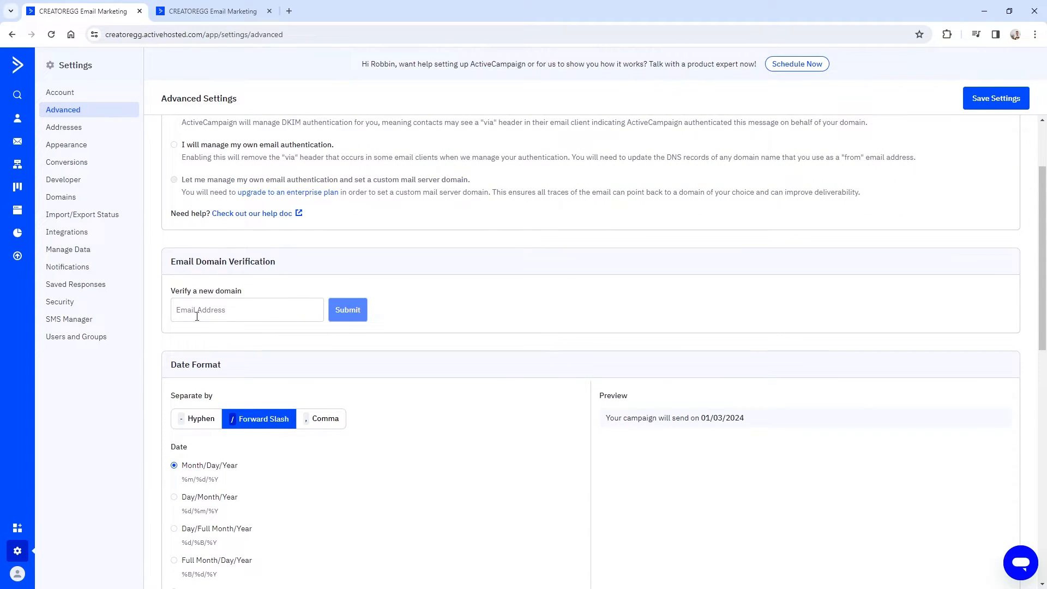
scroll(198, 314, down, 1)
drag(177, 333, 589, 339)
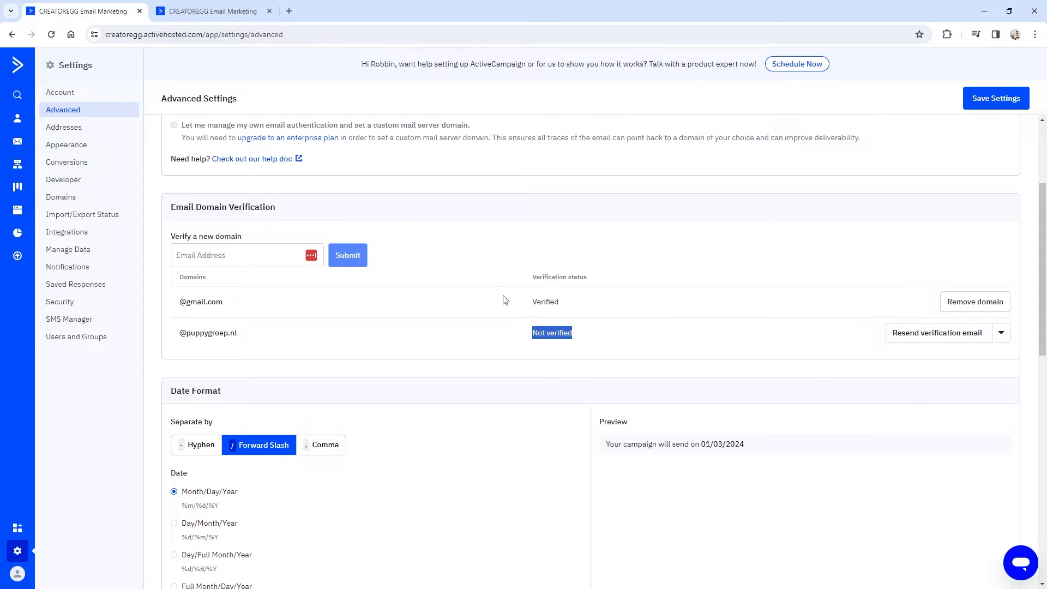
scroll(369, 351, down, 10)
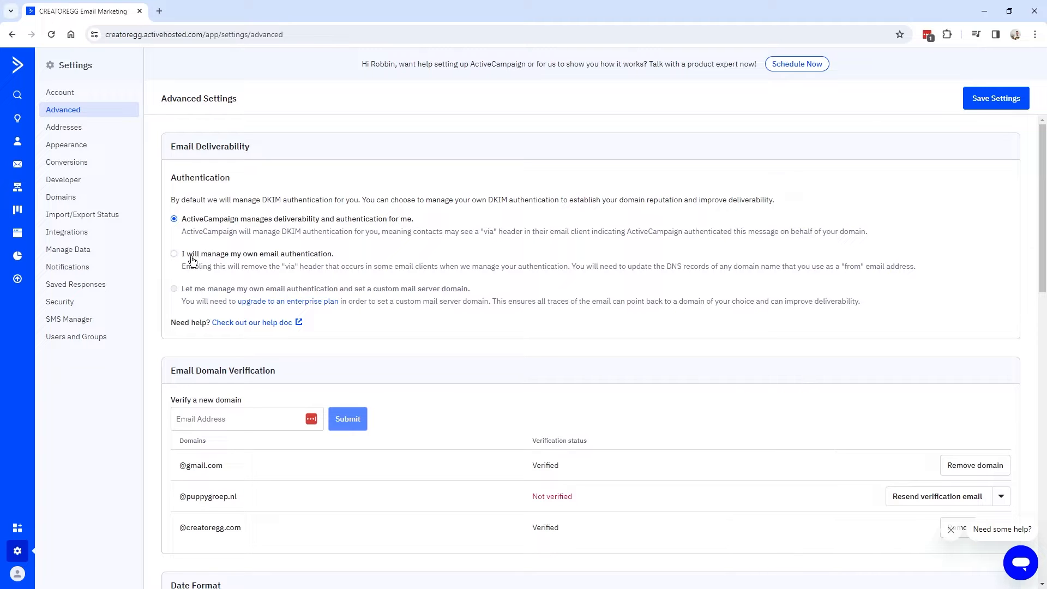
Choose 'I will manage my own email authentication' to reveal the two DKIM CNAME records.
click(174, 254)
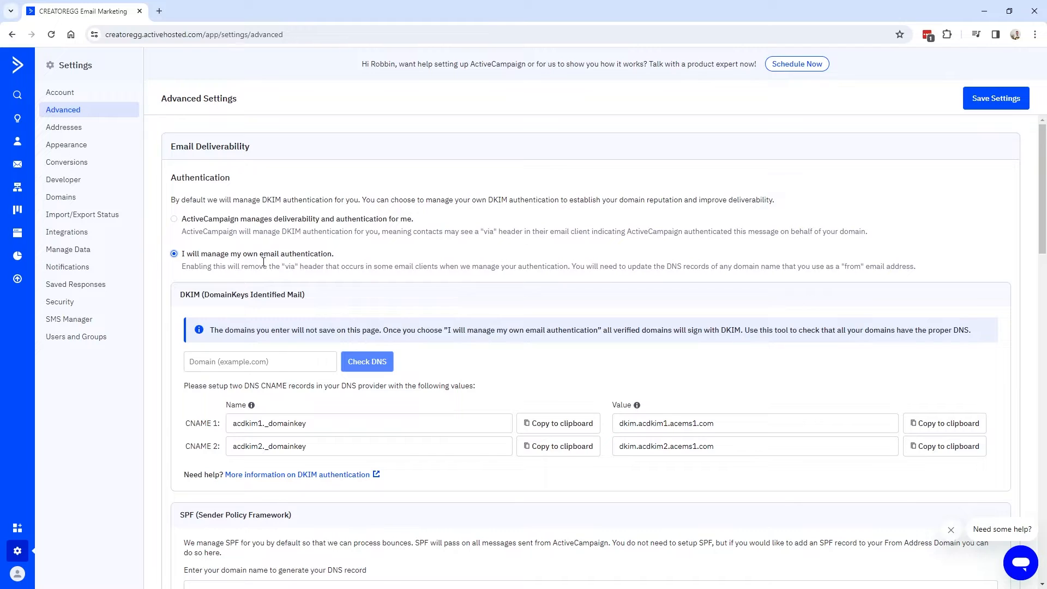
scroll(254, 270, down, 1)
click(340, 373)
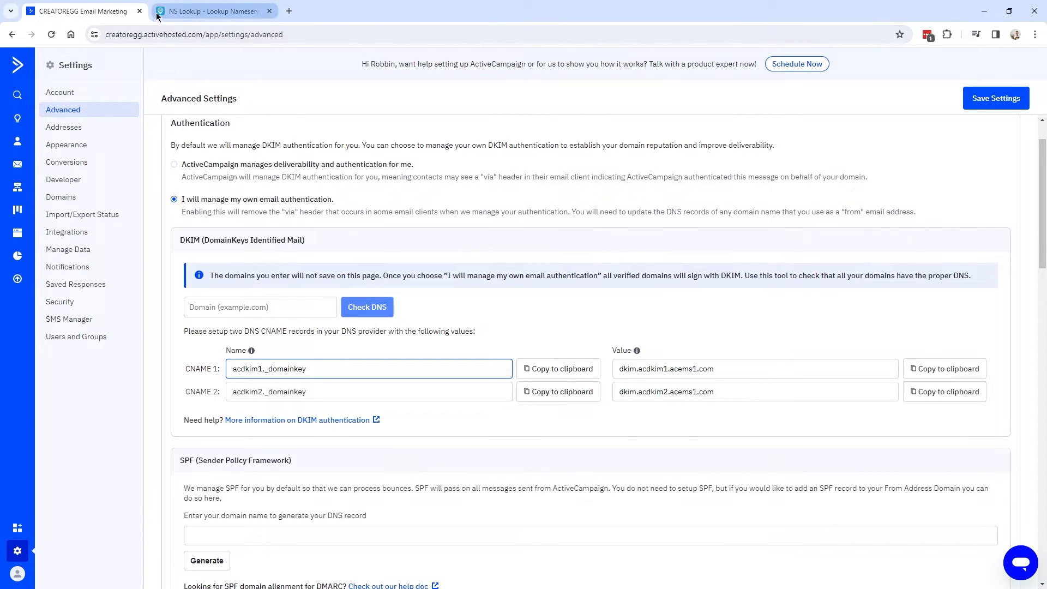
Switch to DNS Checker's NS Lookup page (ns-lookup.php).
click(213, 11)
click(230, 34)
drag(230, 33, 107, 34)
click(186, 34)
drag(185, 35, 106, 35)
click(248, 36)
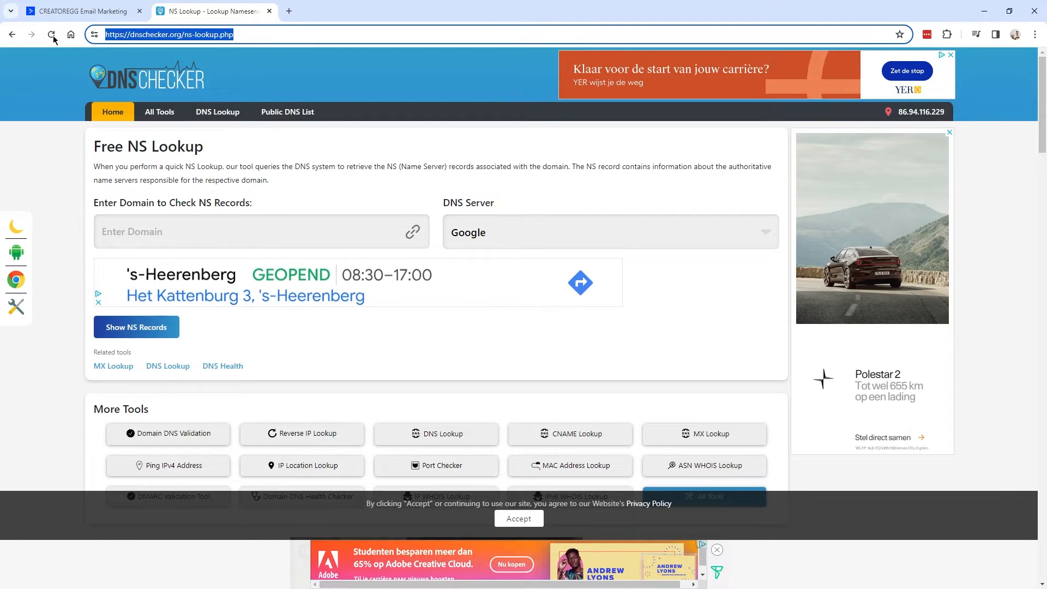
Look up creatoregg.com's nameservers, confirming they are Cloudflare's.
click(184, 232)
text(creatoregg.com)
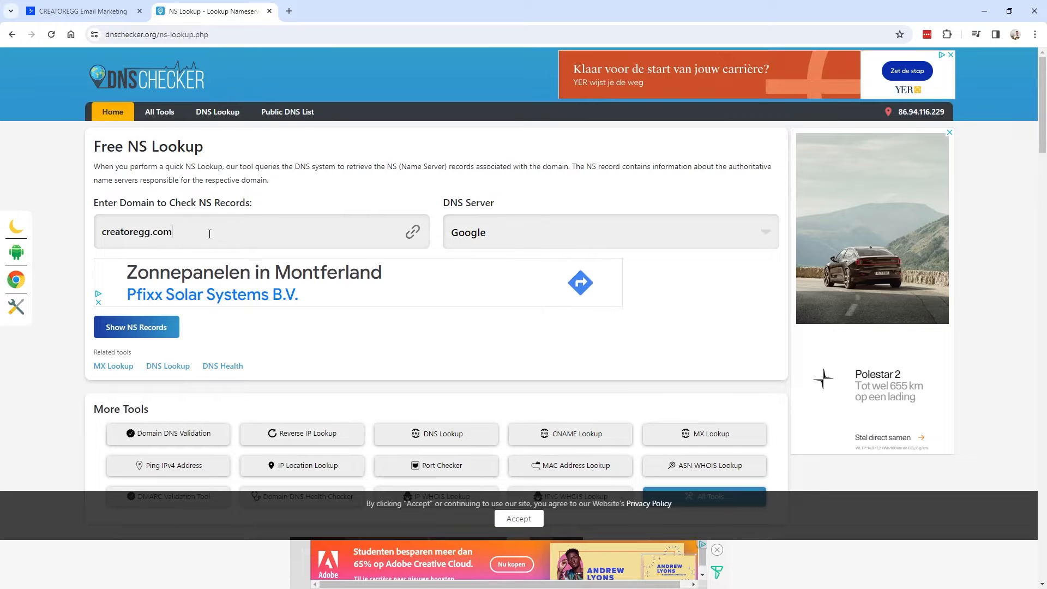
click(137, 330)
drag(267, 139, 343, 139)
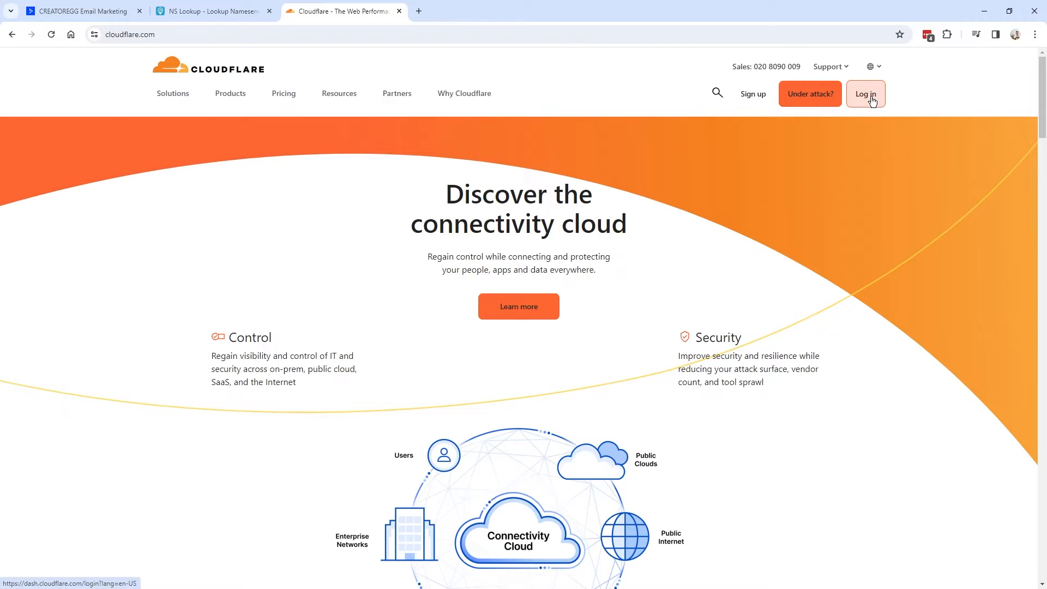
click(871, 98)
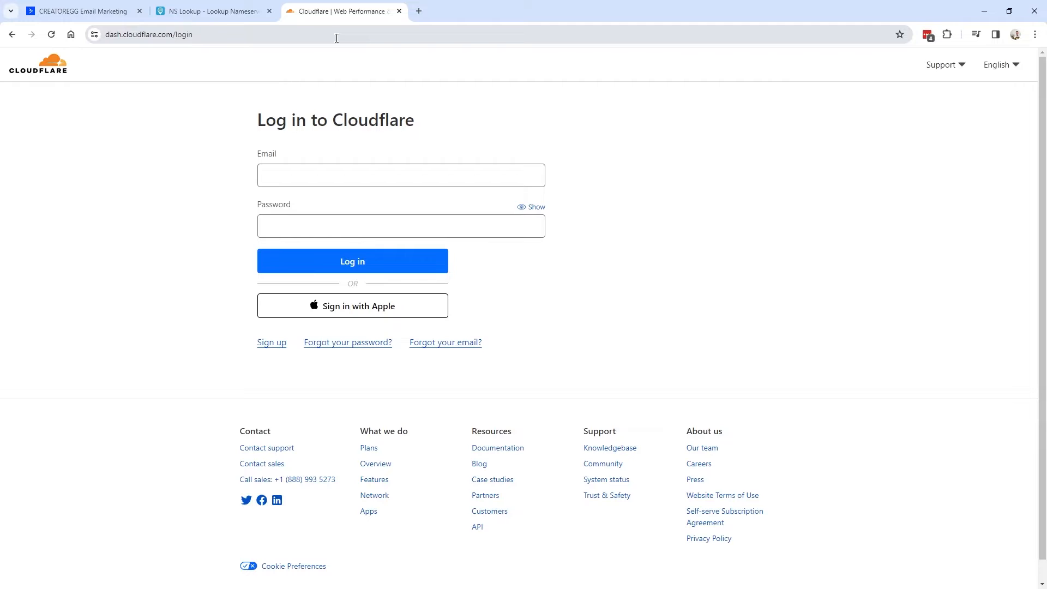
Log in to Cloudflare with the saved credentials and open the creatoregg.com site.
click(527, 175)
click(402, 263)
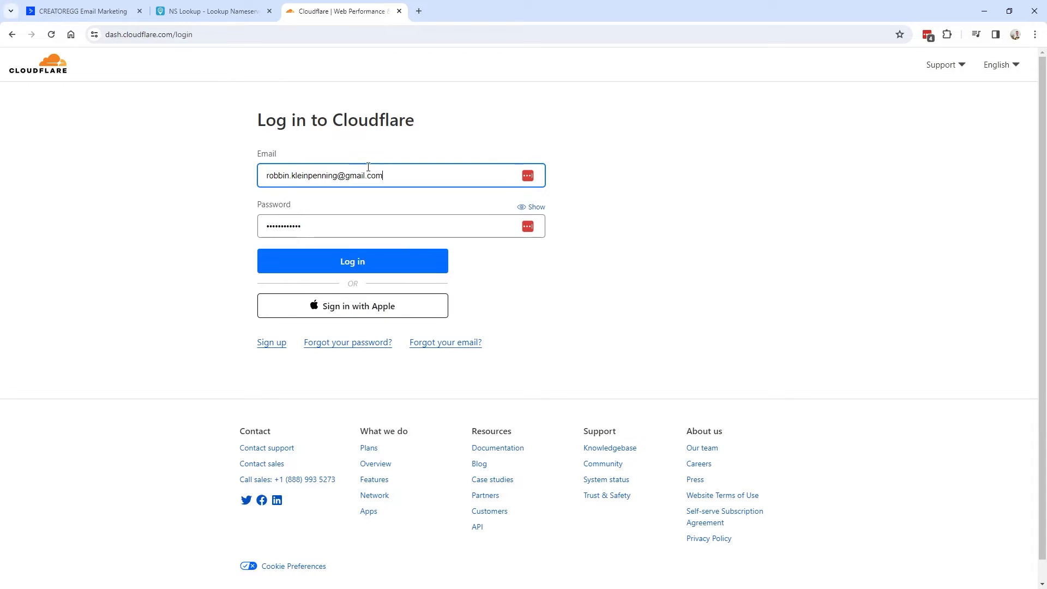
click(357, 266)
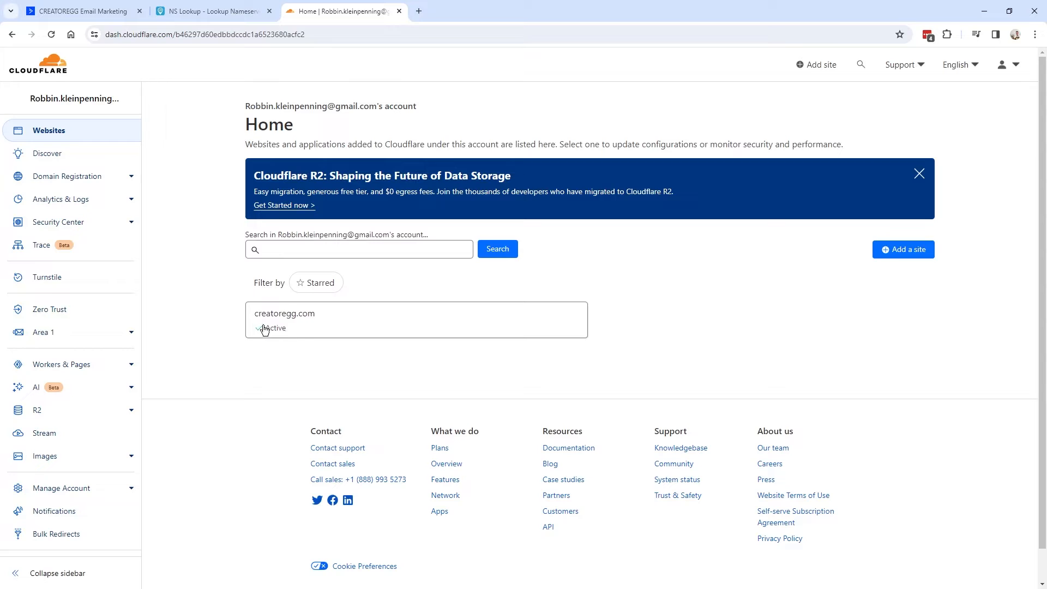
click(315, 326)
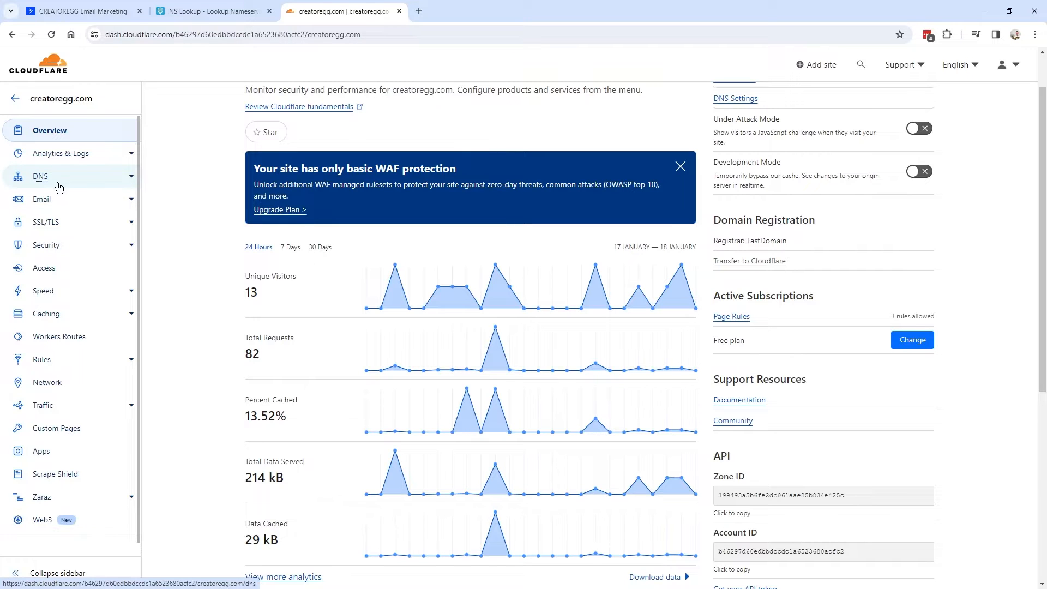
Start a new DNS record for creatoregg.com with type CNAME.
click(54, 183)
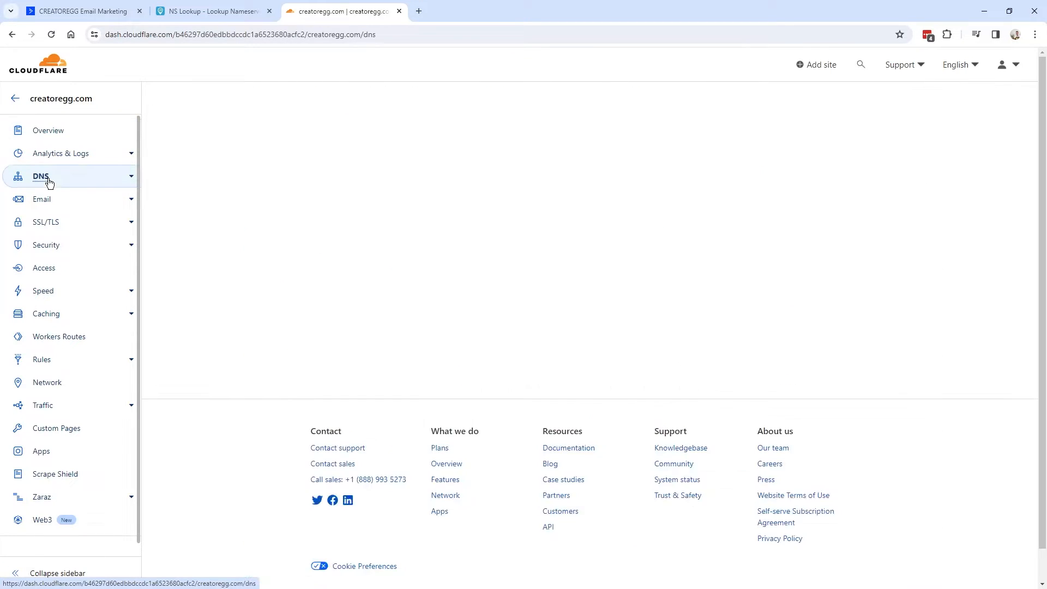
scroll(227, 297, up, 1)
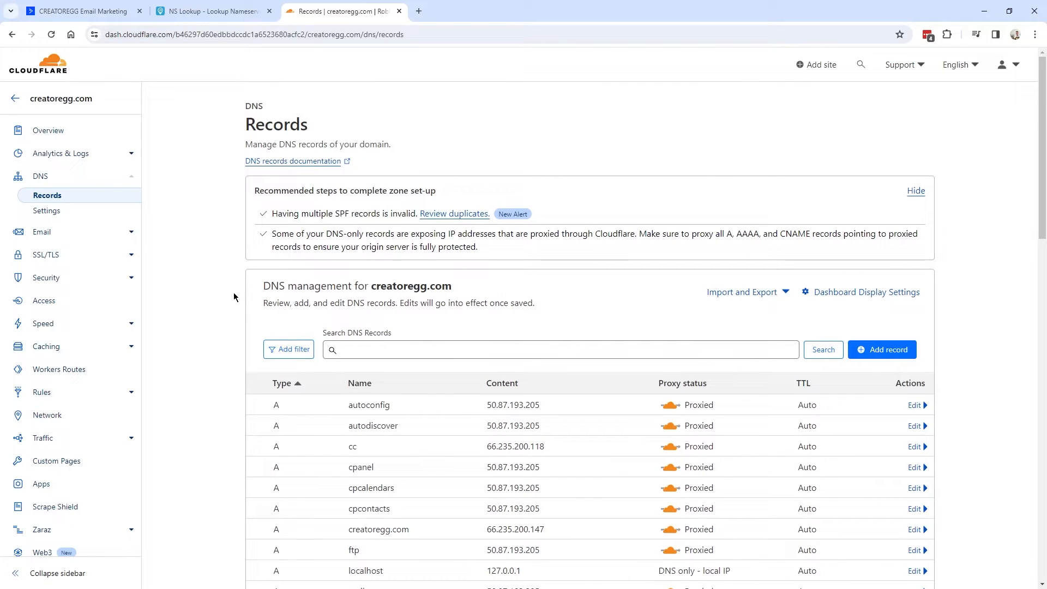
click(880, 353)
double_click(298, 409)
click(299, 421)
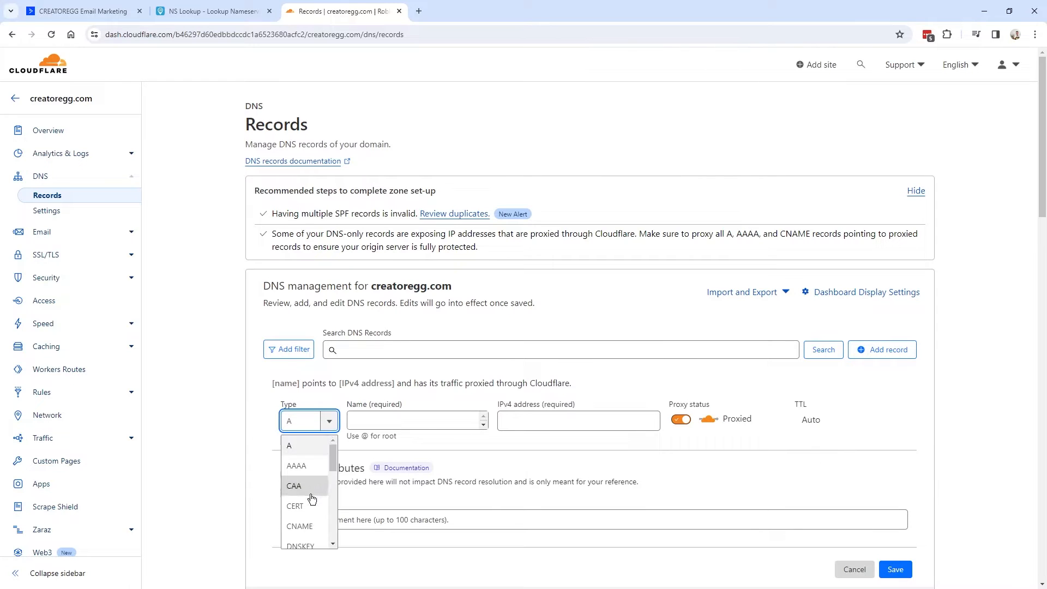
scroll(312, 495, down, 1)
click(307, 473)
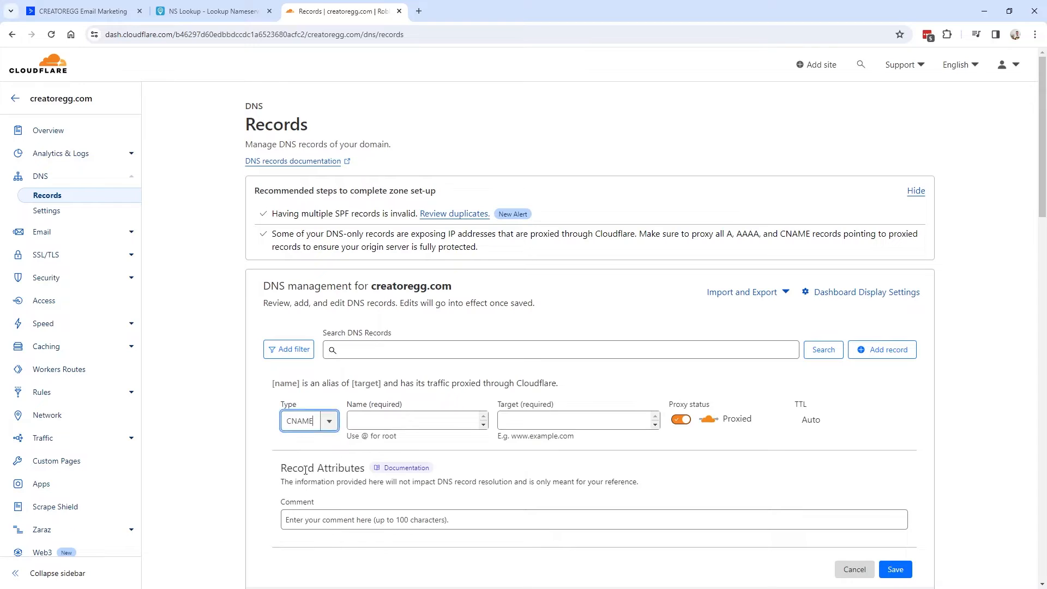
drag(347, 404, 408, 409)
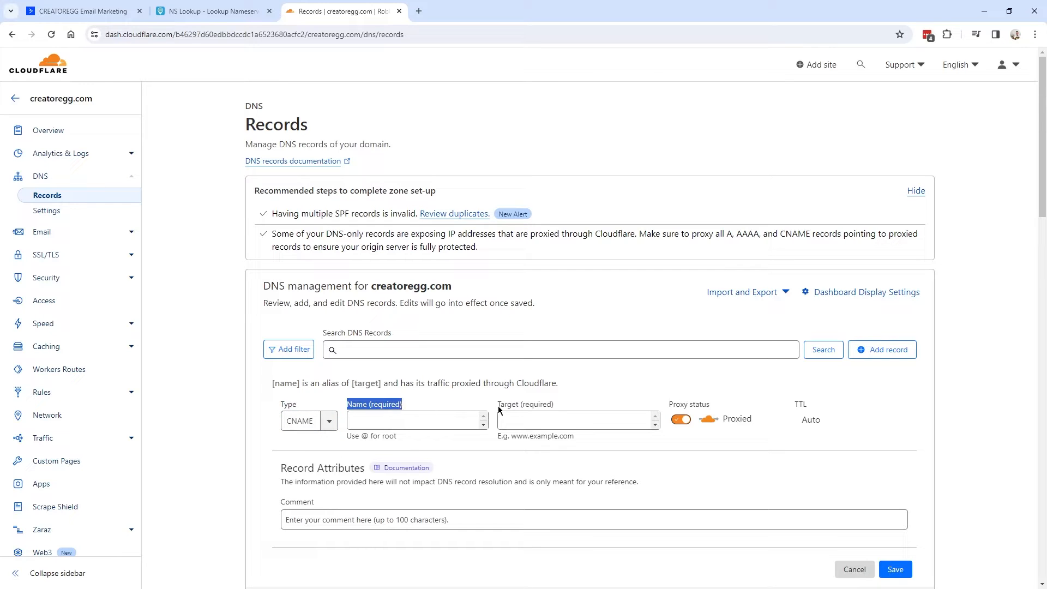
drag(498, 410, 556, 410)
click(540, 432)
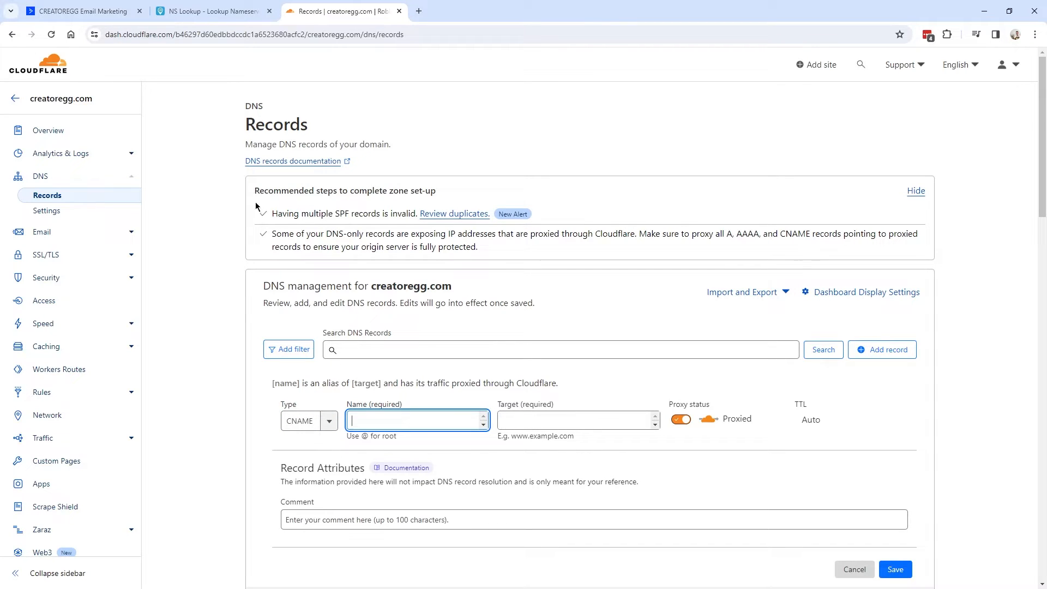
Set the record name to acdkim1._domainkey, copied from ActiveCampaign's CNAME 1.
click(104, 15)
drag(186, 319, 221, 313)
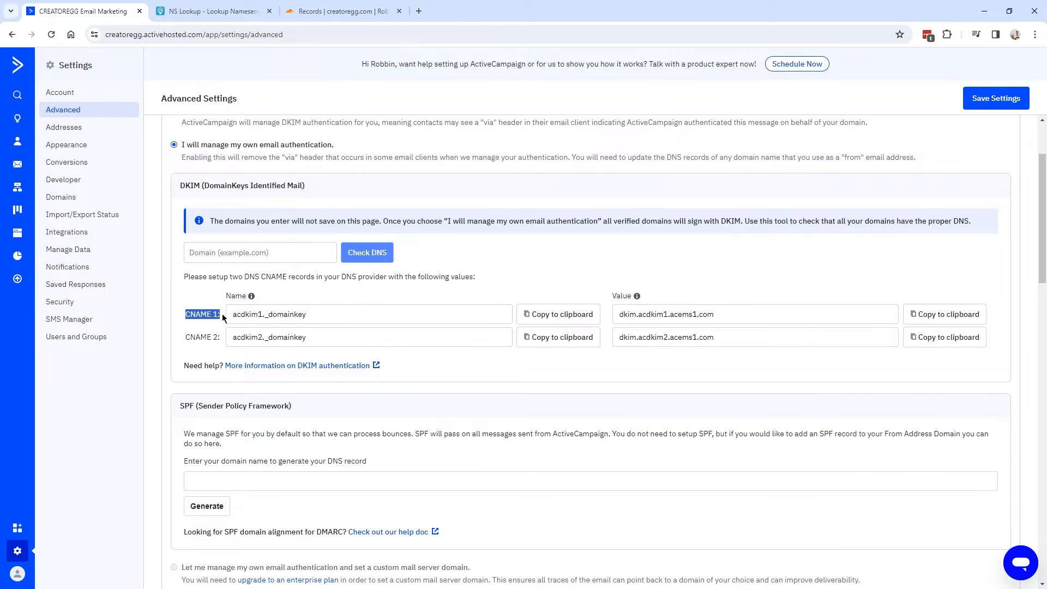
click(553, 318)
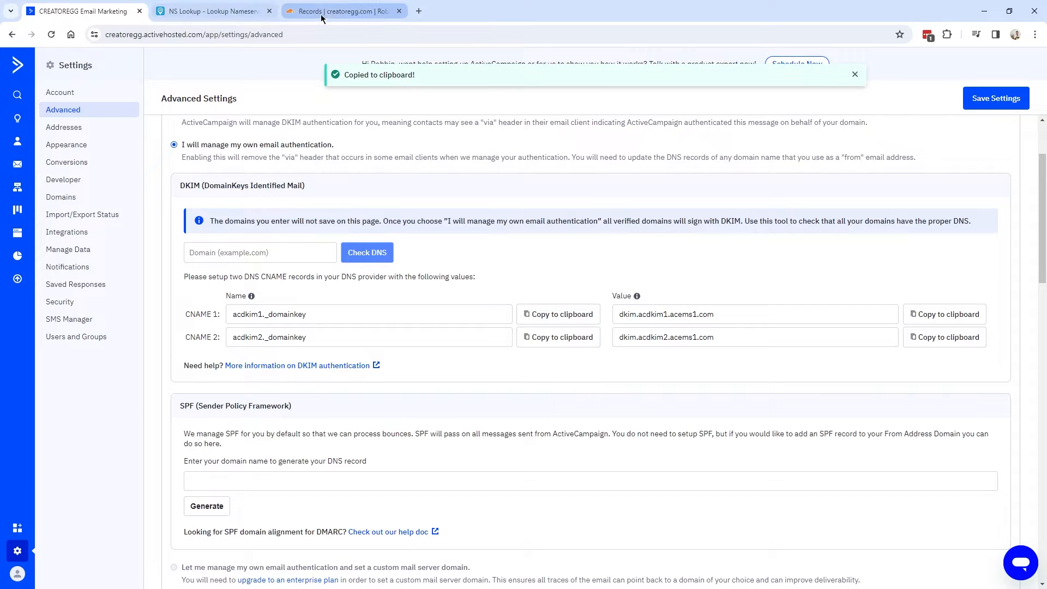
click(338, 12)
click(375, 415)
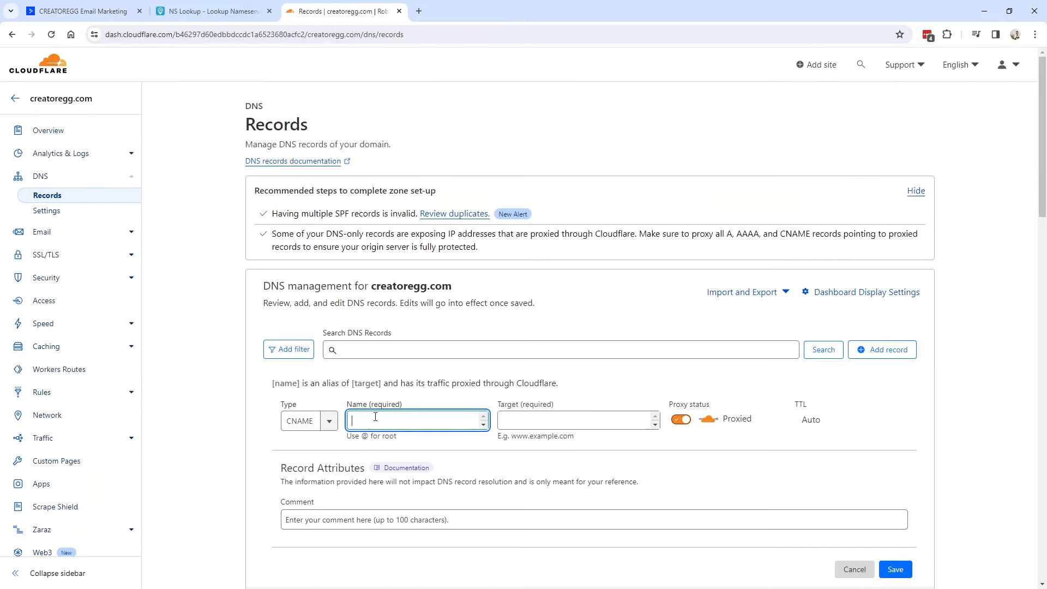
key(ctrl+v)
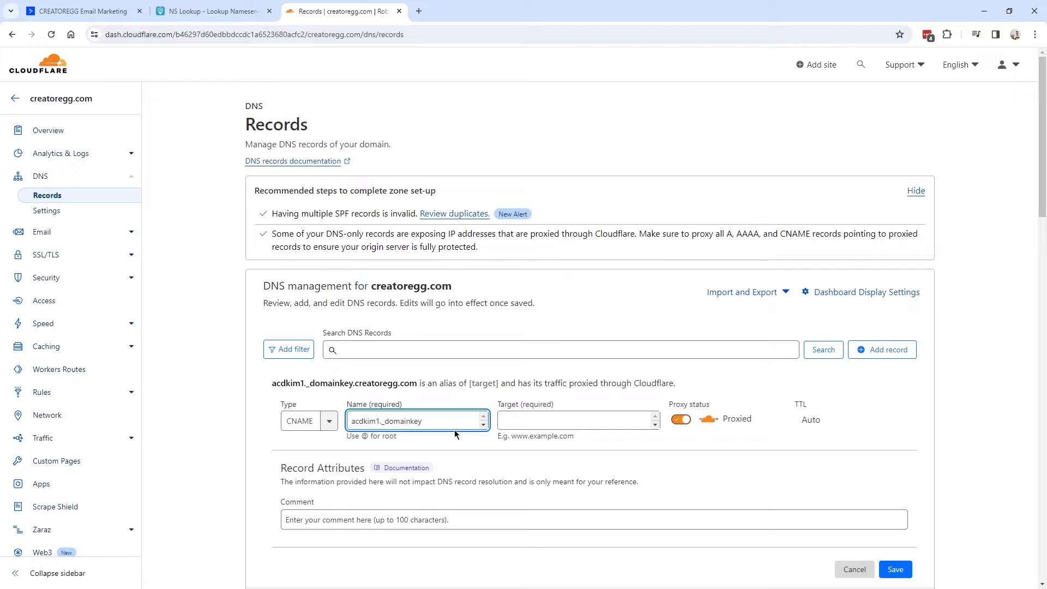
Set the target to dkim.acdkim1.acems1.com and save the record.
click(105, 19)
drag(777, 312, 620, 314)
click(942, 315)
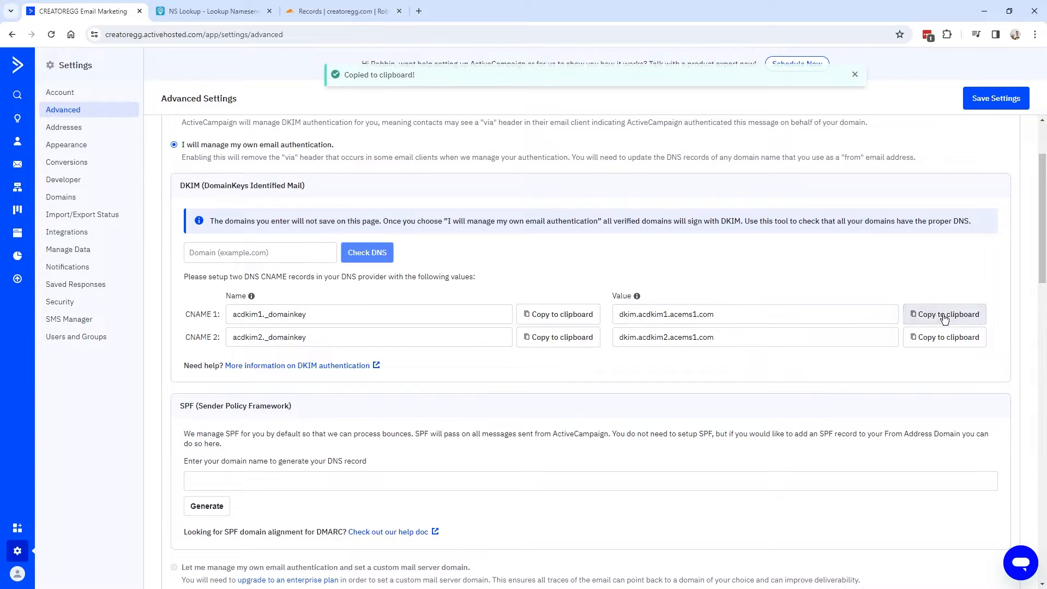
click(341, 11)
click(558, 418)
key(ctrl+v)
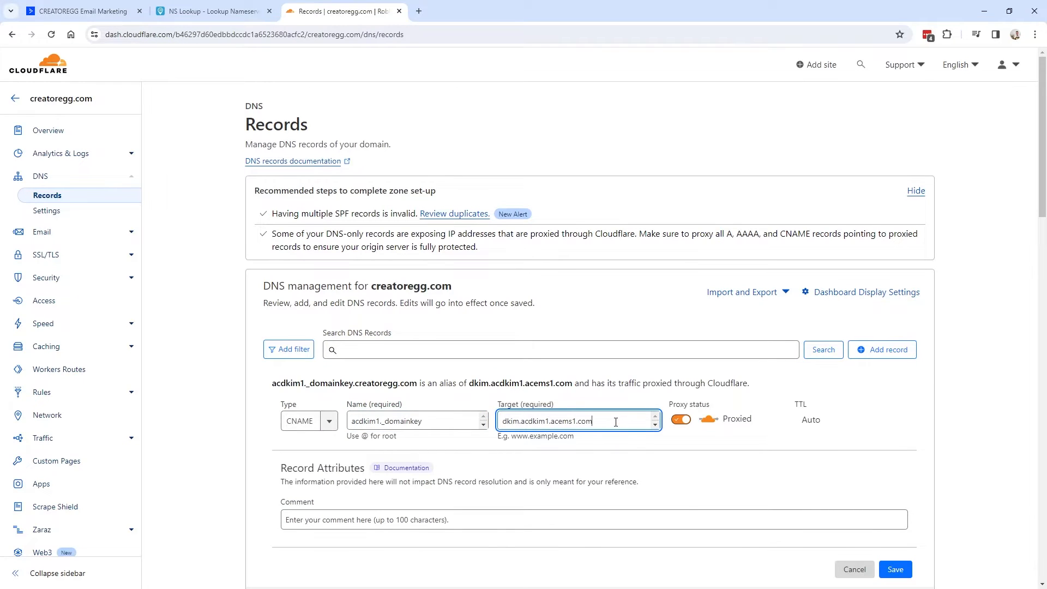
scroll(616, 422, down, 2)
click(896, 460)
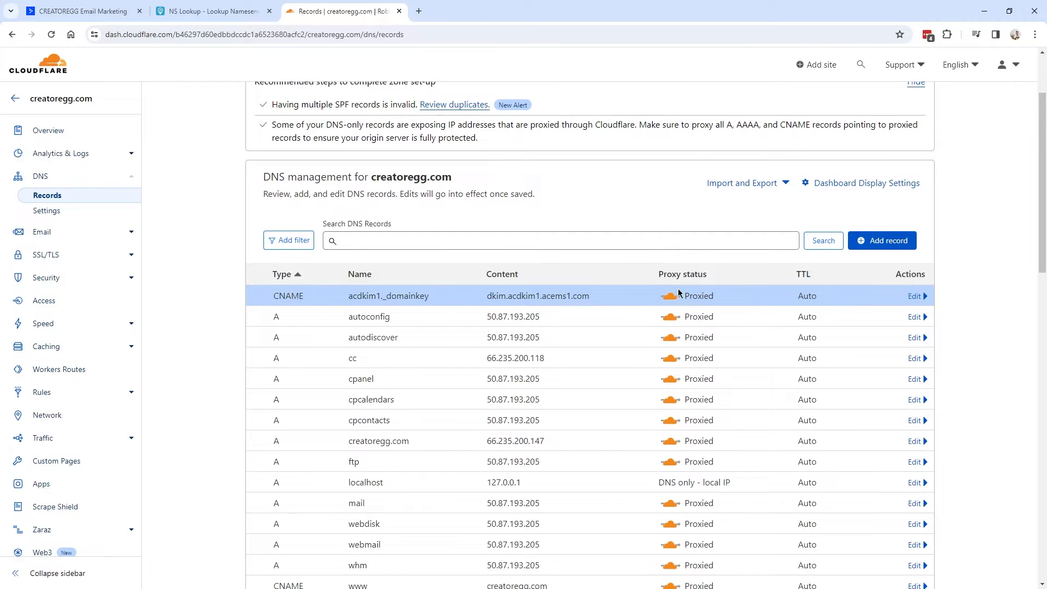
click(83, 10)
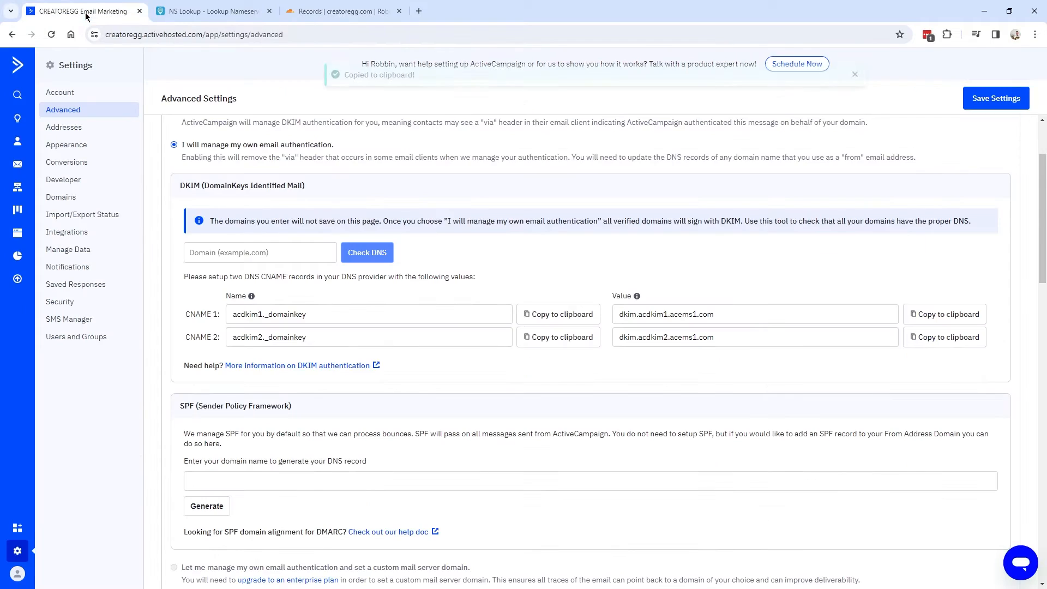
Add another CNAME record in Cloudflare named acdkim2._domainkey.
drag(184, 337, 199, 337)
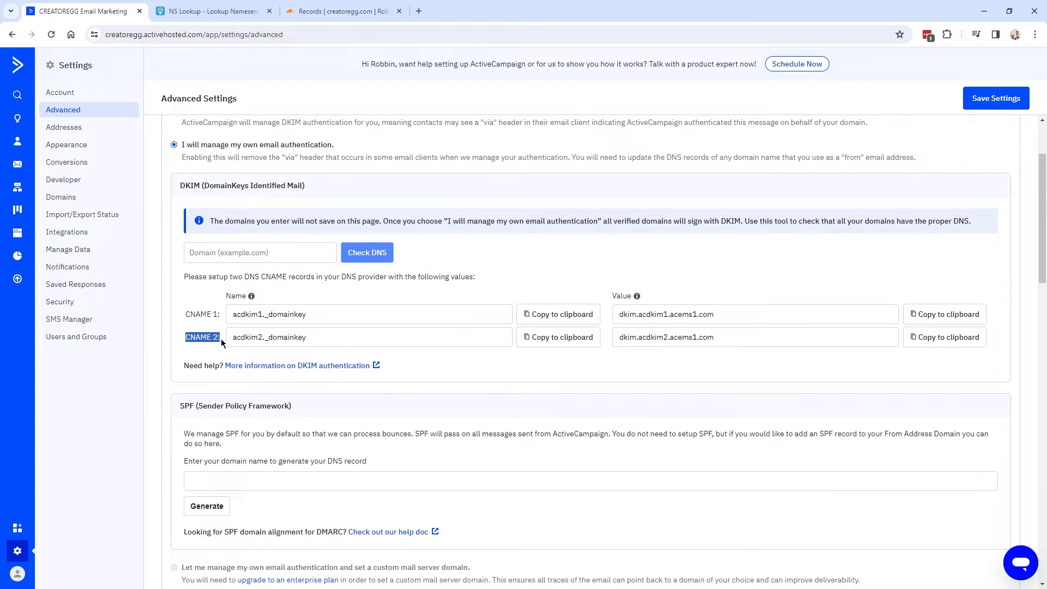
click(554, 337)
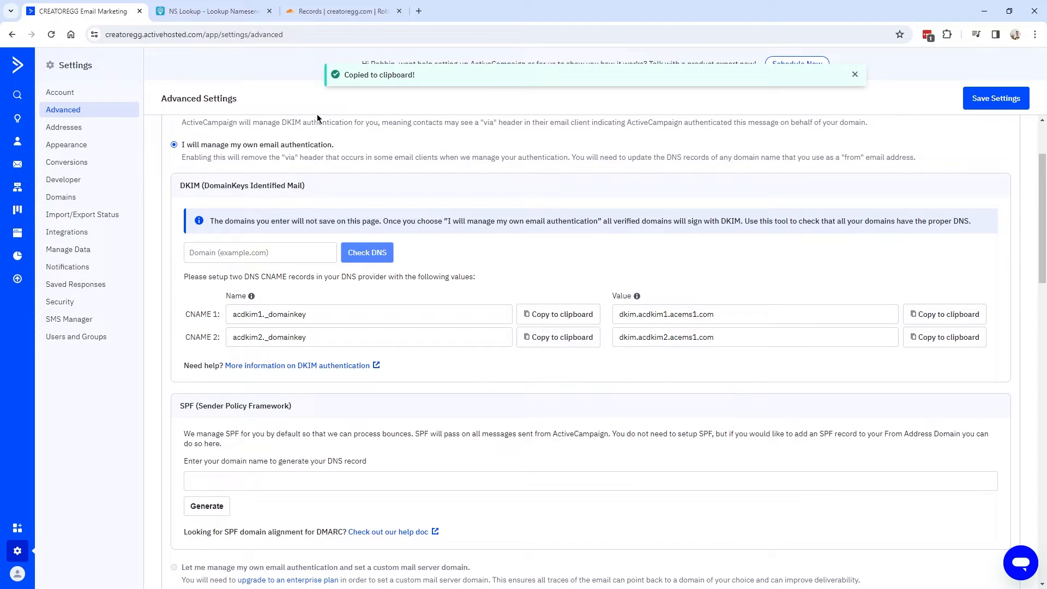
click(334, 14)
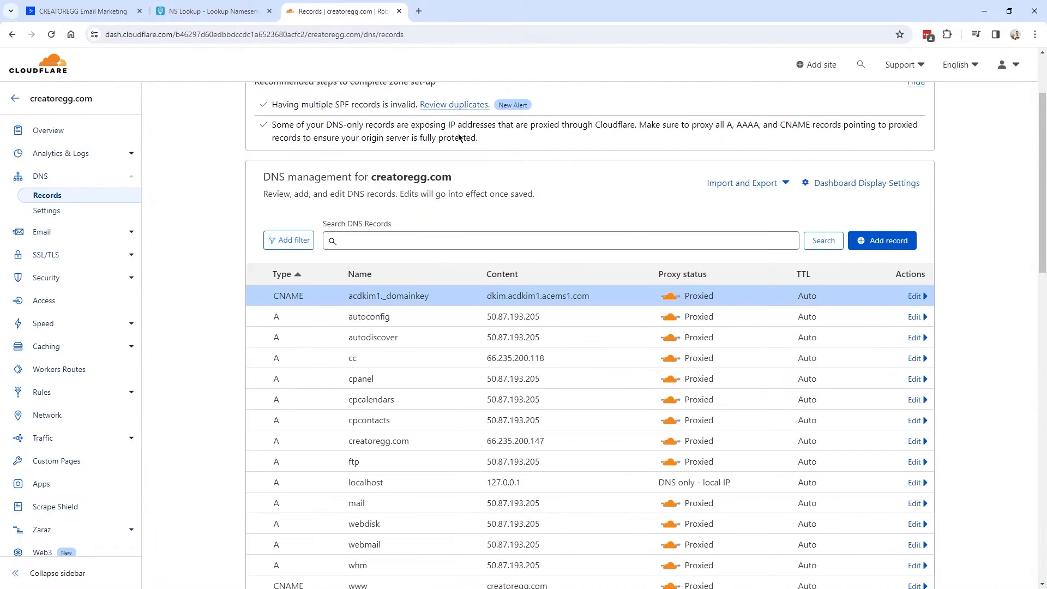
click(886, 246)
click(308, 312)
click(297, 316)
click(296, 316)
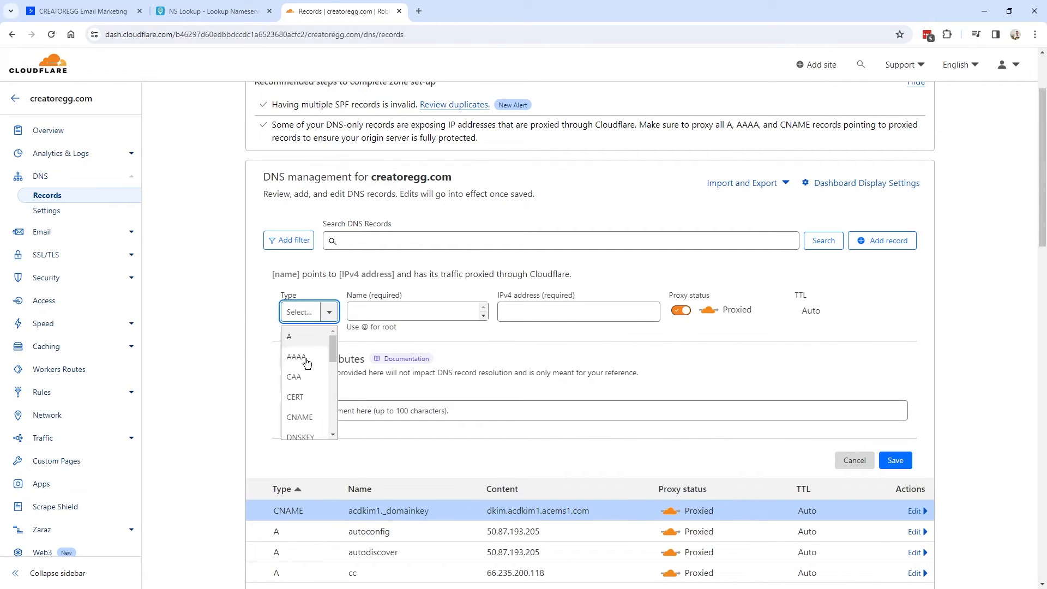
click(306, 419)
click(372, 307)
key(ctrl+v)
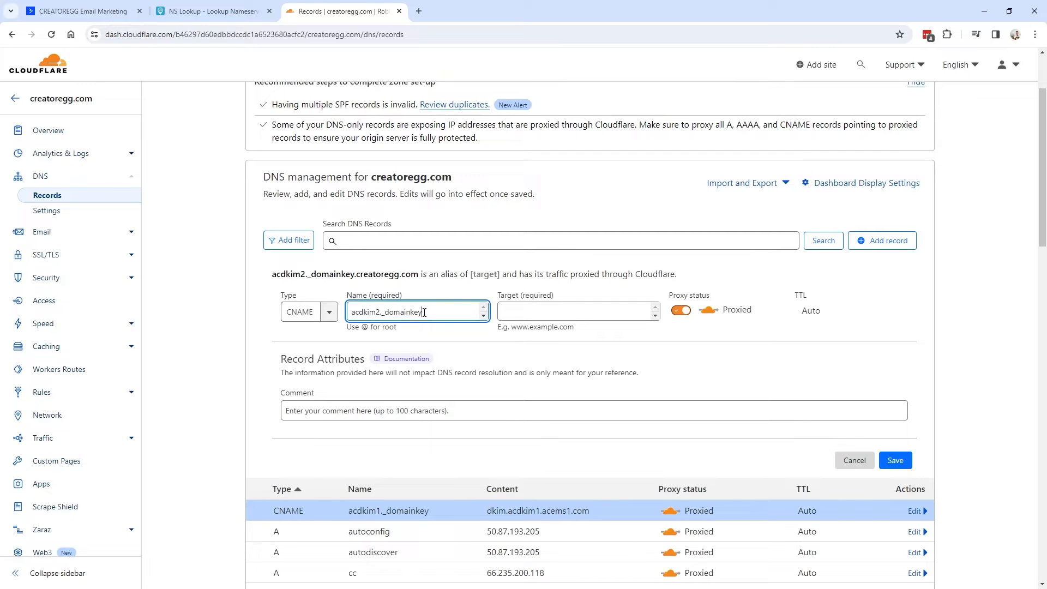
Set its target to dkim.acdkim2.acems1.com and save the record.
click(107, 17)
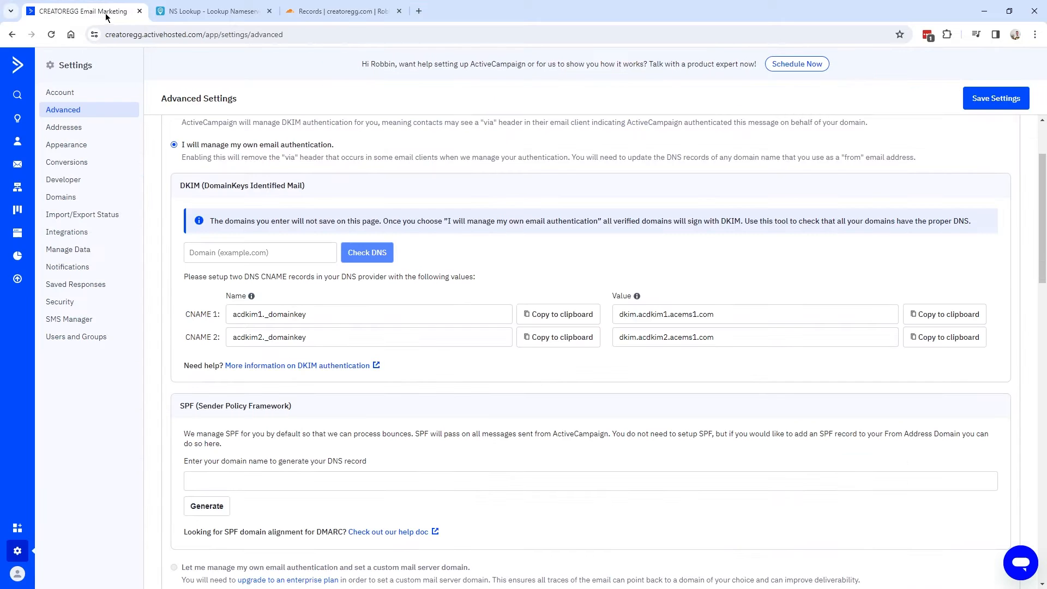
click(614, 337)
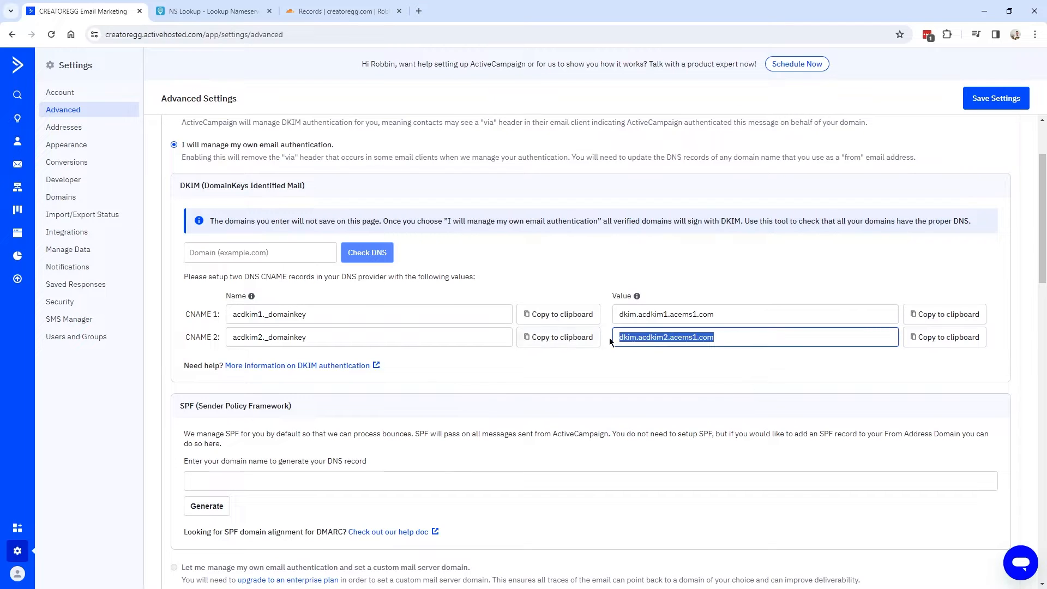
click(944, 339)
click(352, 17)
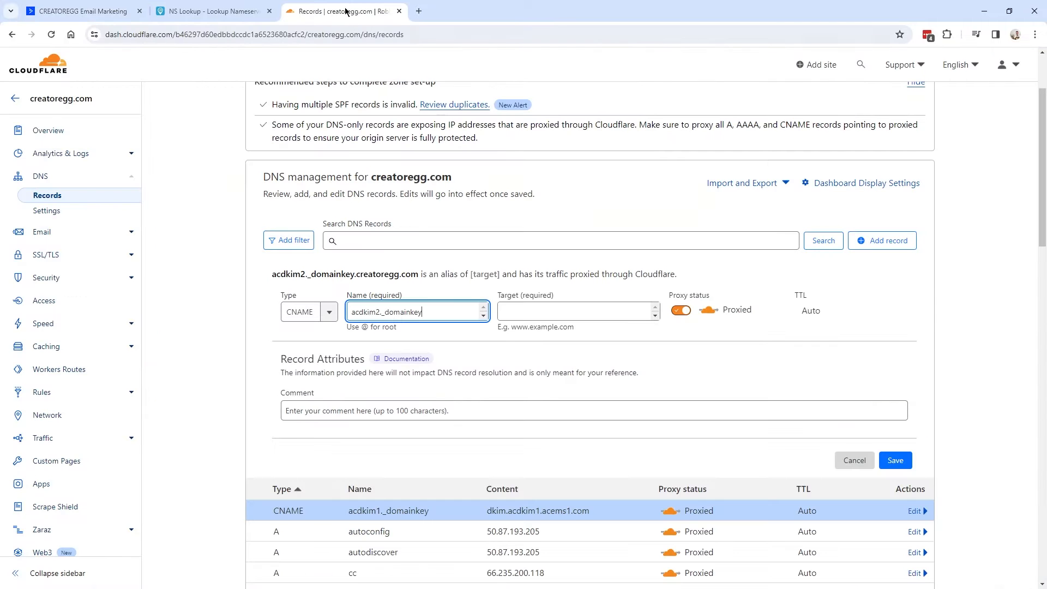
key(Tab)
key(ctrl+v)
key(ctrl+a)
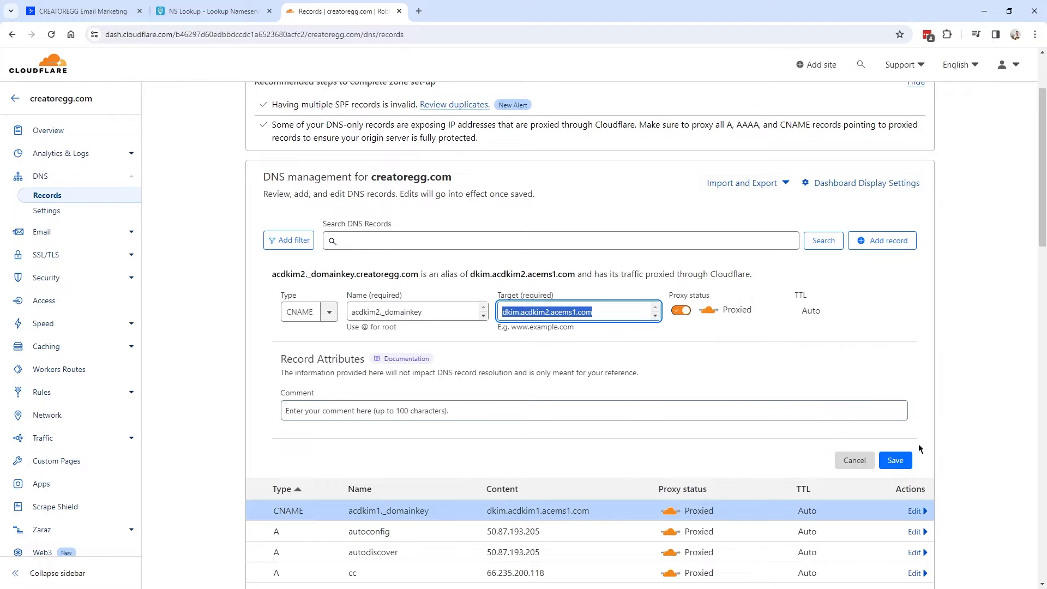
click(896, 460)
Point out the two new acdkim DKIM records and acdkim1's DNS only status.
drag(262, 296, 592, 317)
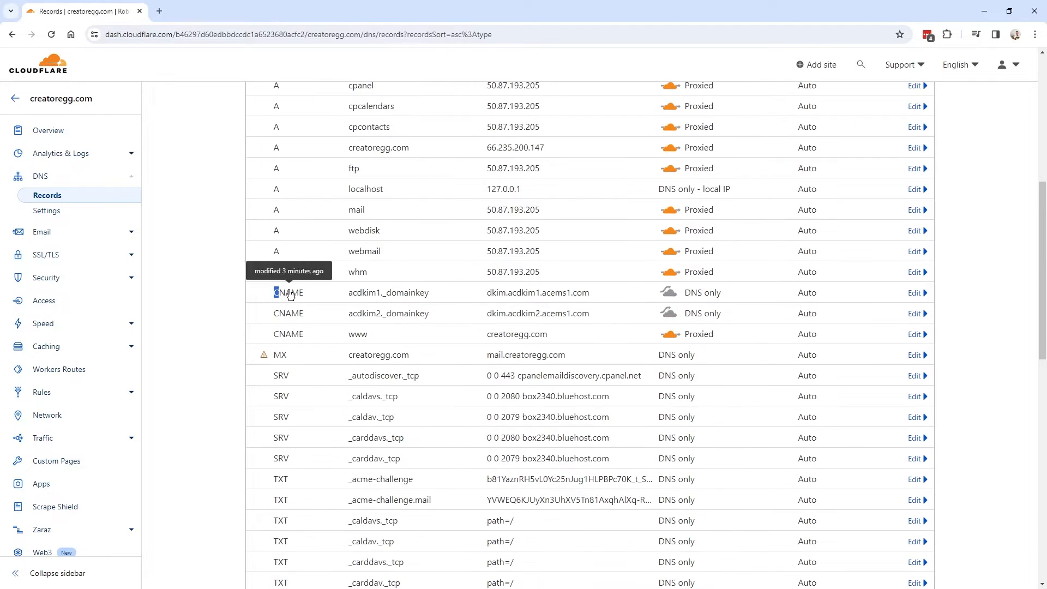
drag(269, 294, 691, 294)
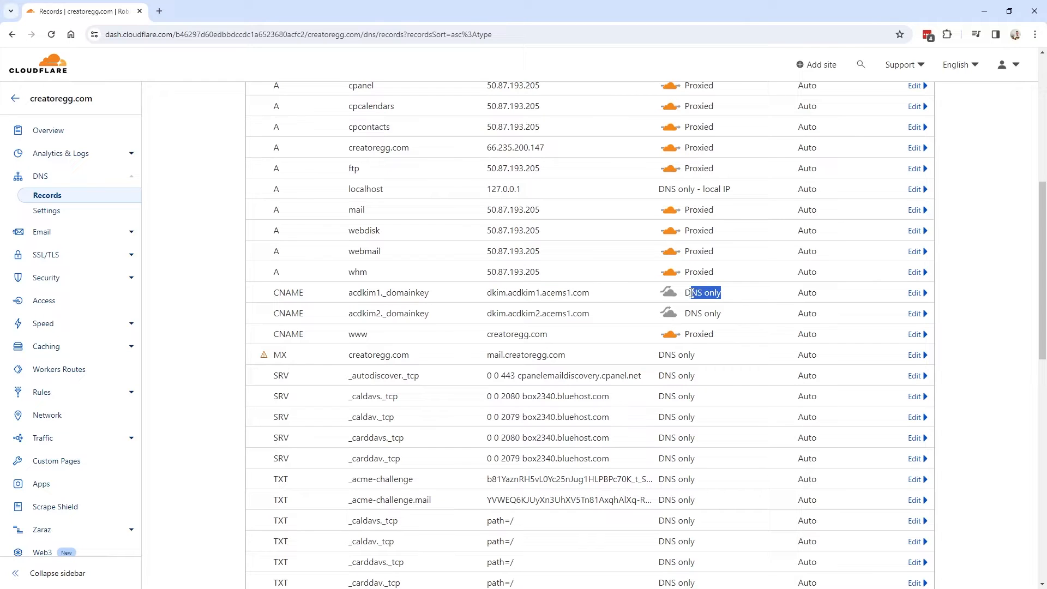
click(727, 300)
Set the acdkim1 record's proxy status to DNS only, save it, and check acdkim2.
click(916, 293)
scroll(666, 257, down, 1)
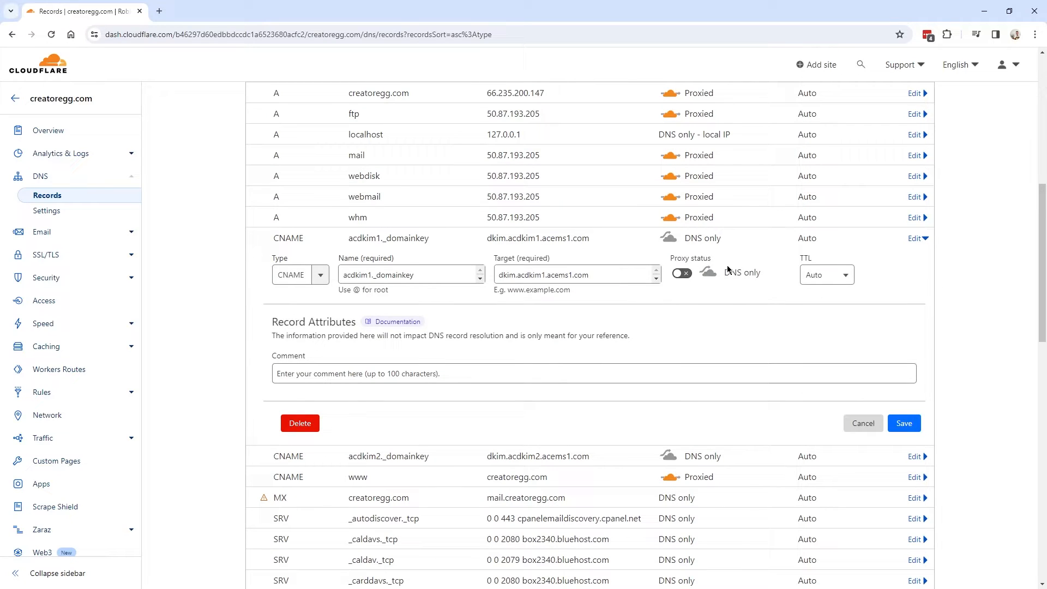
drag(722, 276, 761, 273)
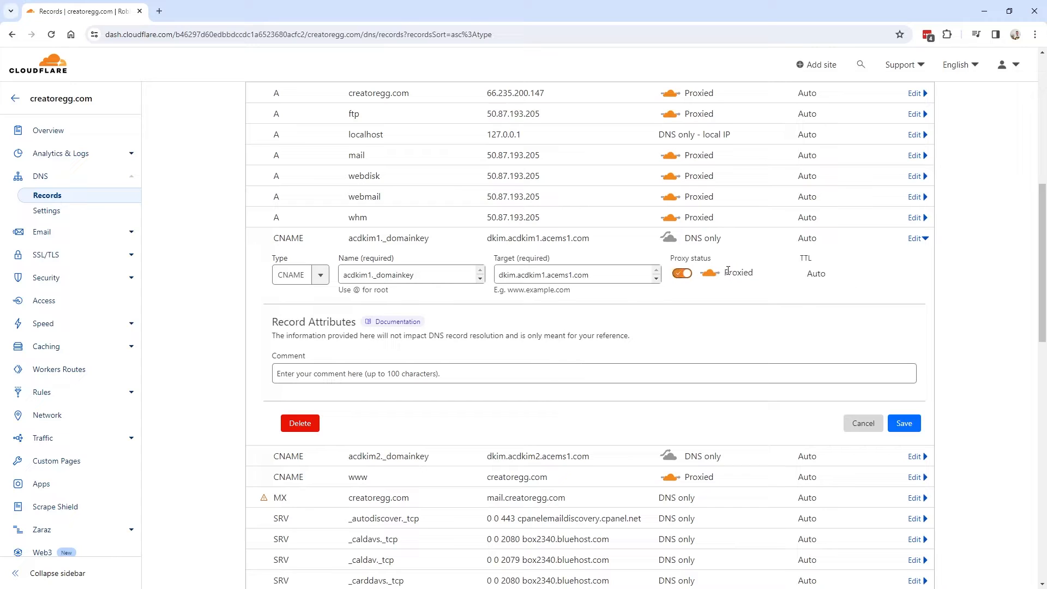
click(682, 274)
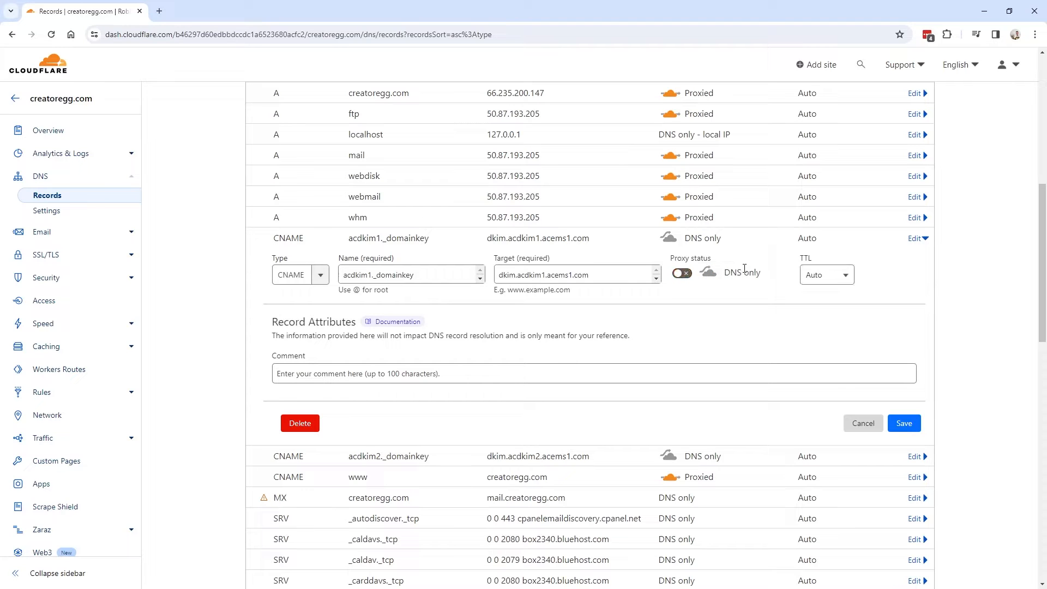
click(905, 424)
drag(722, 259, 685, 260)
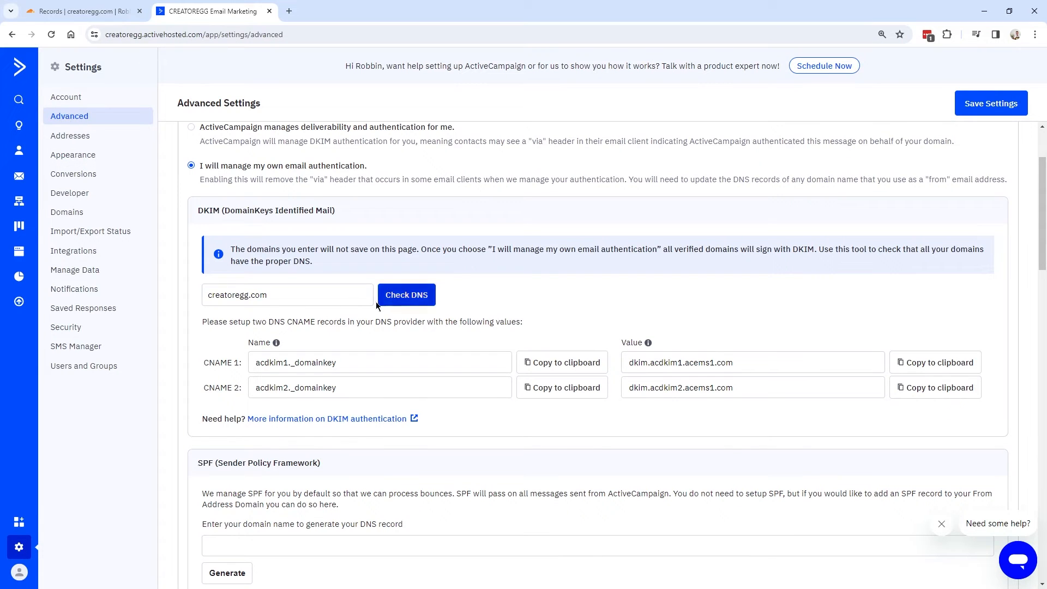
Run Check DNS on creatoregg.com and confirm the DKIM success message.
double_click(291, 298)
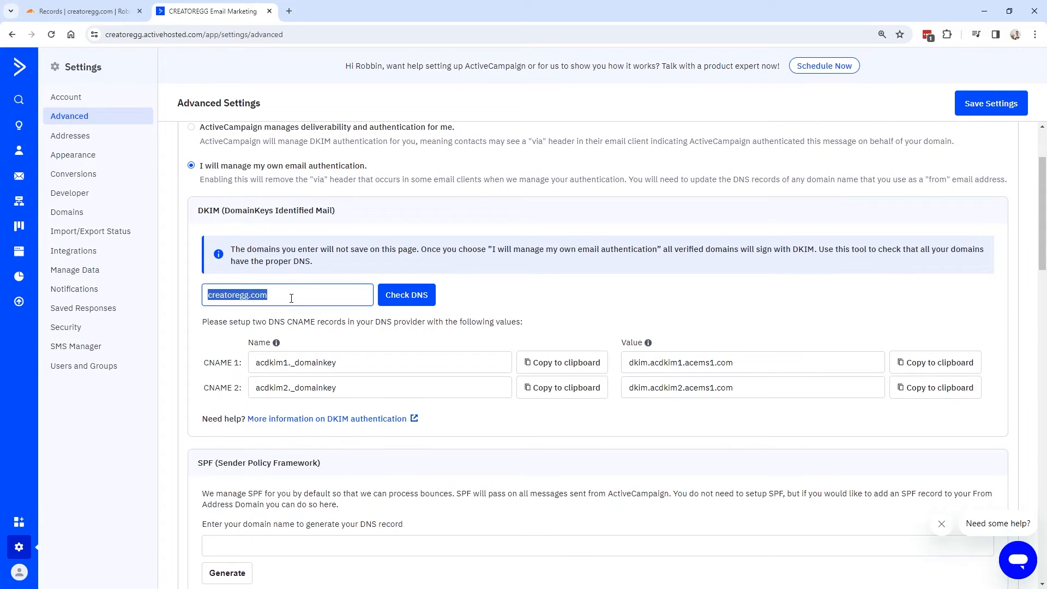
click(411, 300)
drag(356, 77, 499, 79)
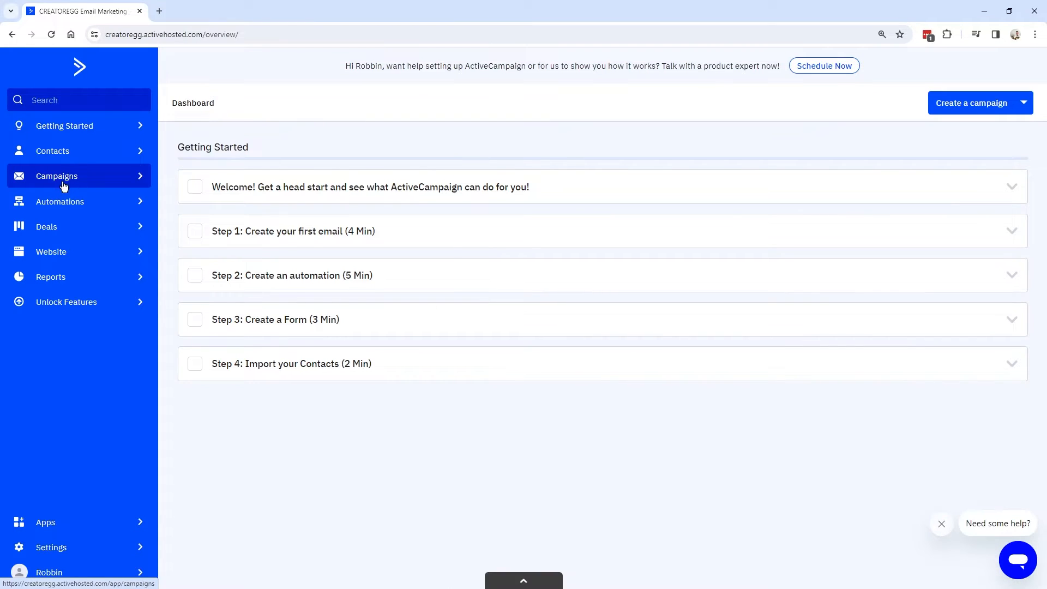
click(64, 186)
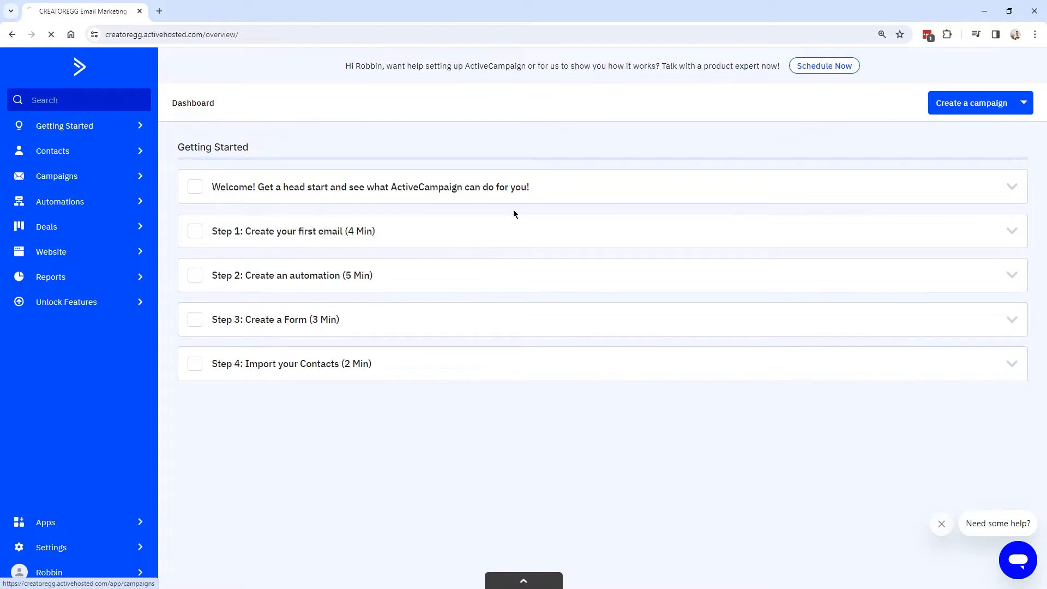
Start a new Standard campaign.
click(984, 105)
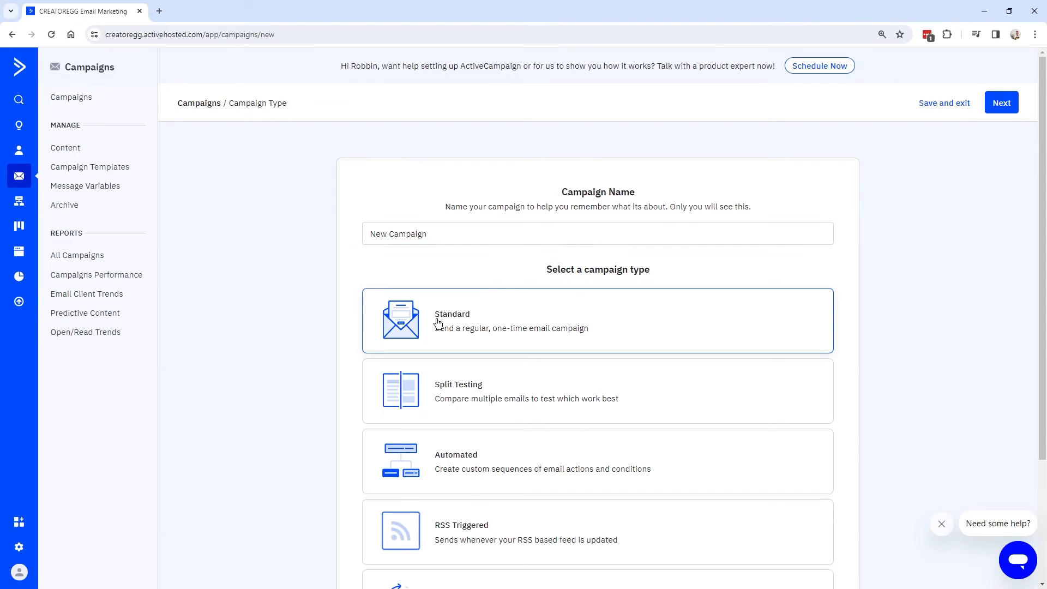
click(1001, 102)
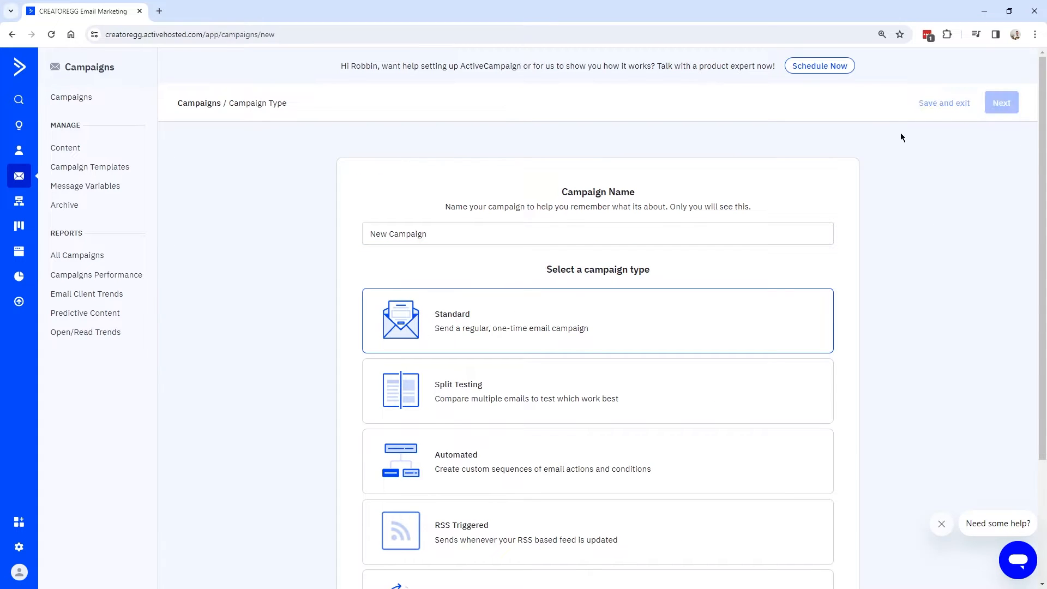
scroll(405, 261, down, 3)
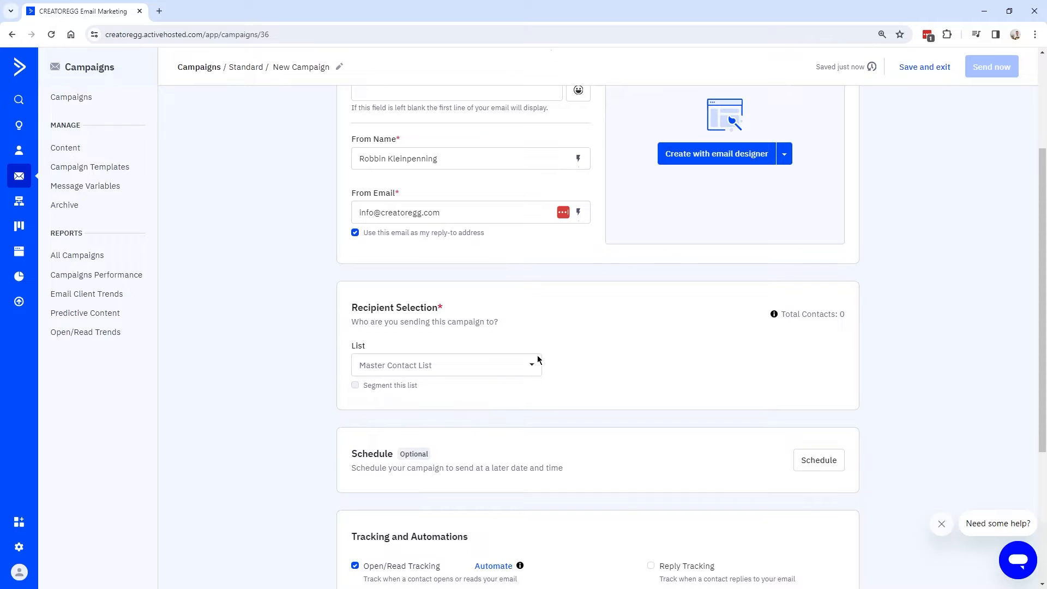
scroll(376, 355, down, 1)
scroll(362, 329, up, 4)
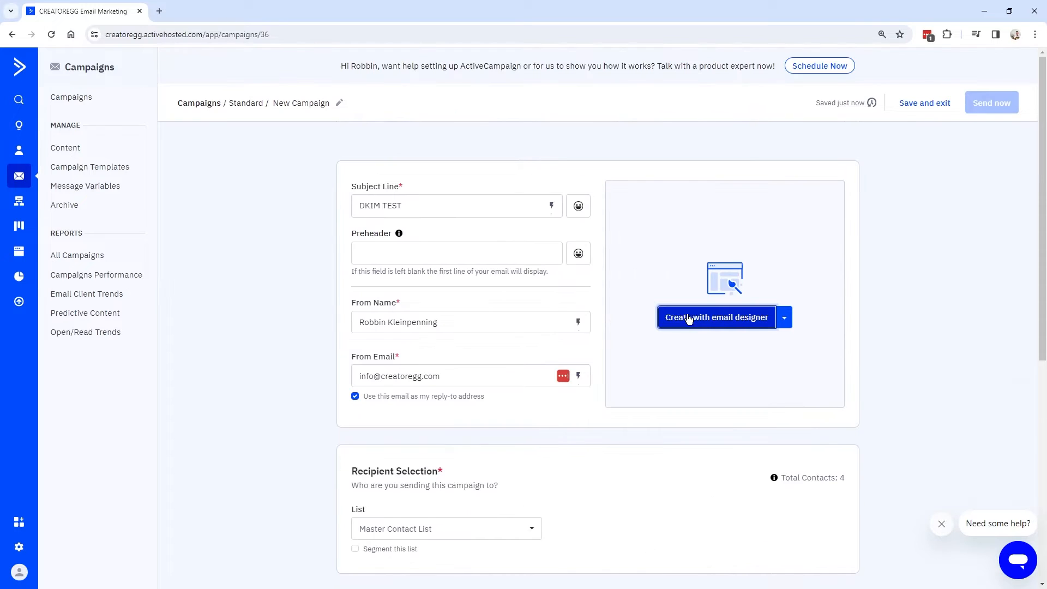
Build the email from the past Email B design and send the campaign now.
click(740, 322)
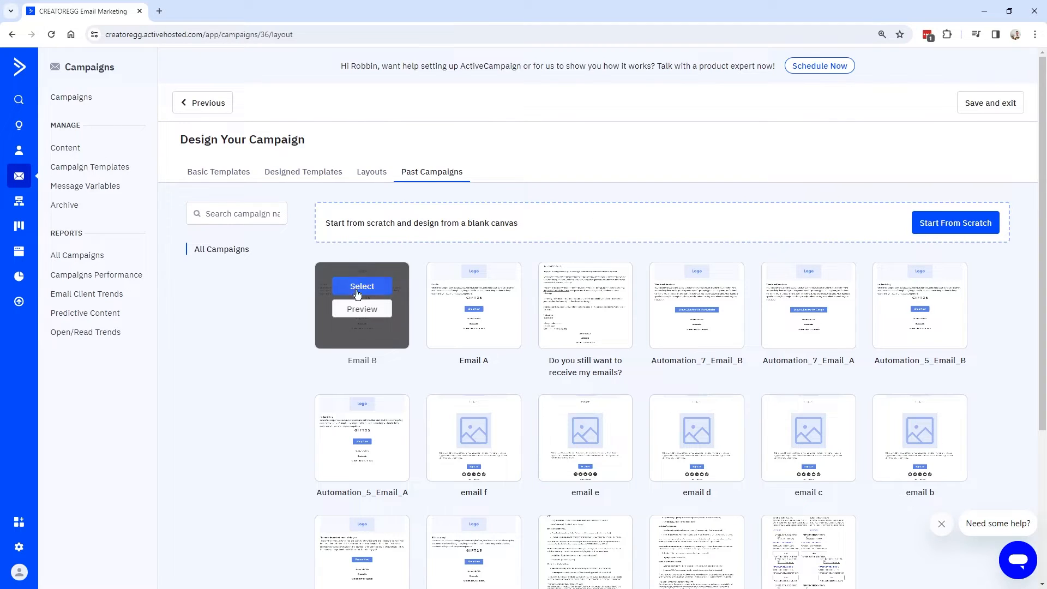
click(356, 287)
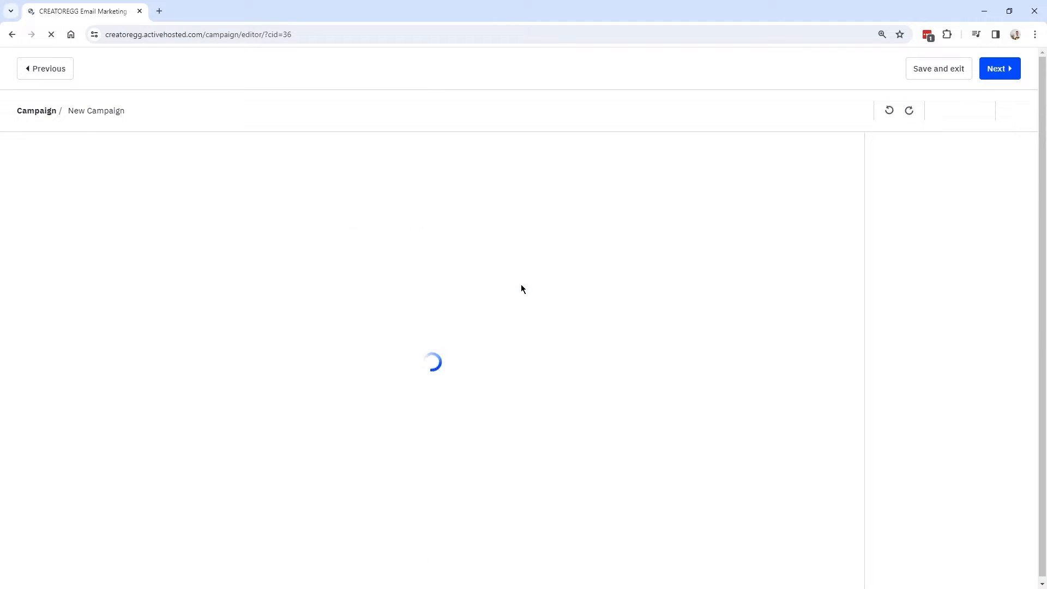
click(1006, 68)
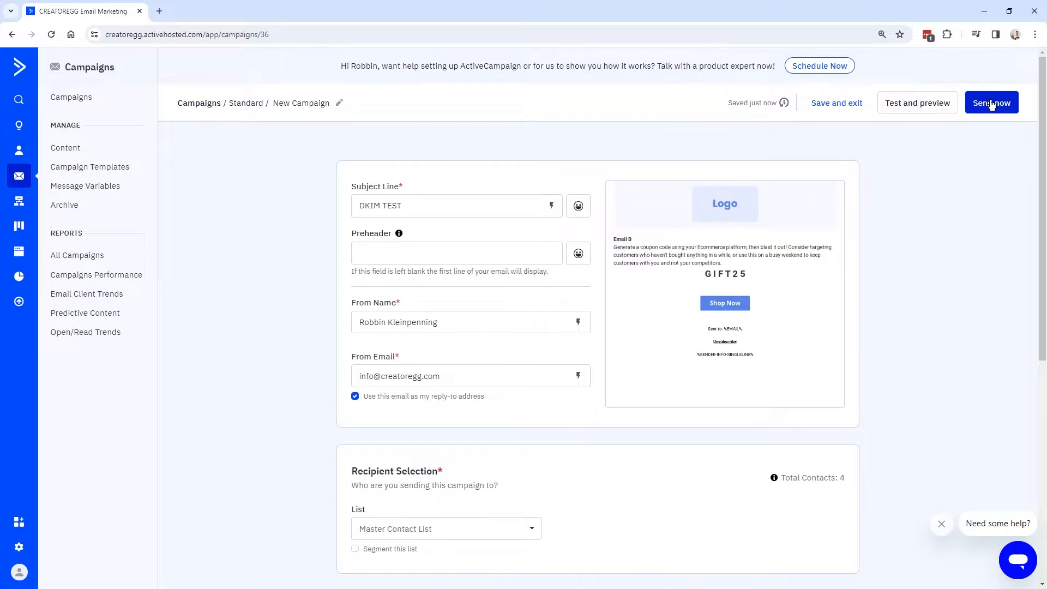
click(994, 105)
drag(841, 311, 622, 329)
click(641, 368)
Confirm the send, then compare the creatoregg.com signature with the older email's s18.avl3.acemsrvc.com signature.
click(641, 367)
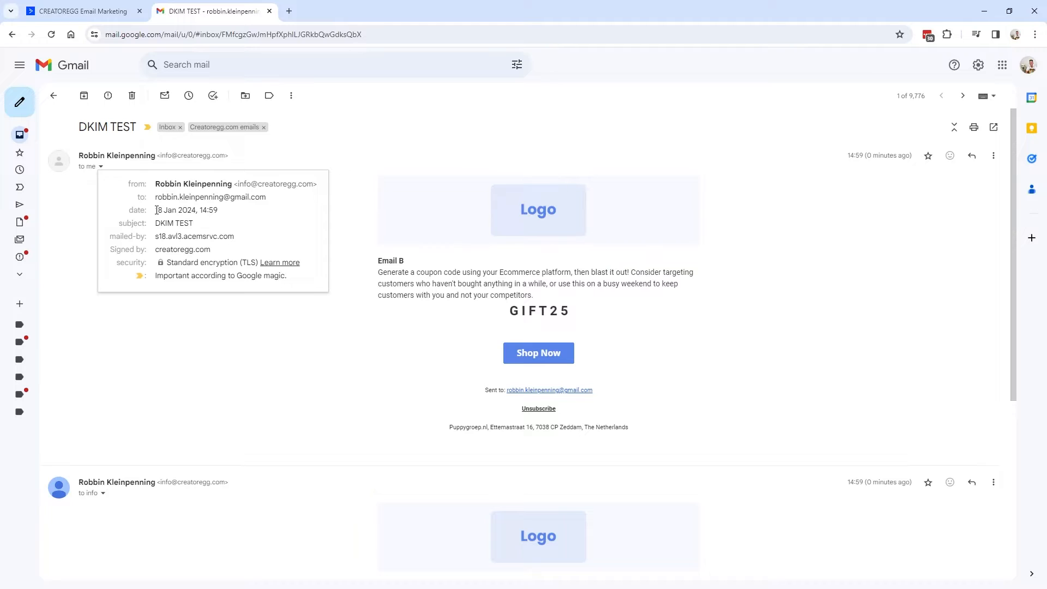
drag(111, 250, 211, 252)
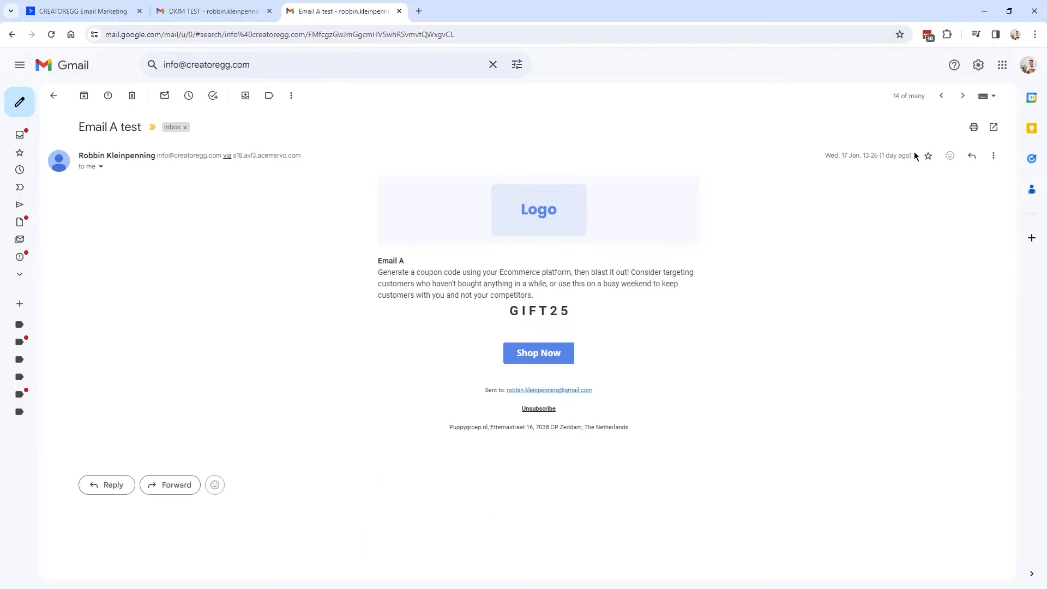
drag(916, 156, 880, 156)
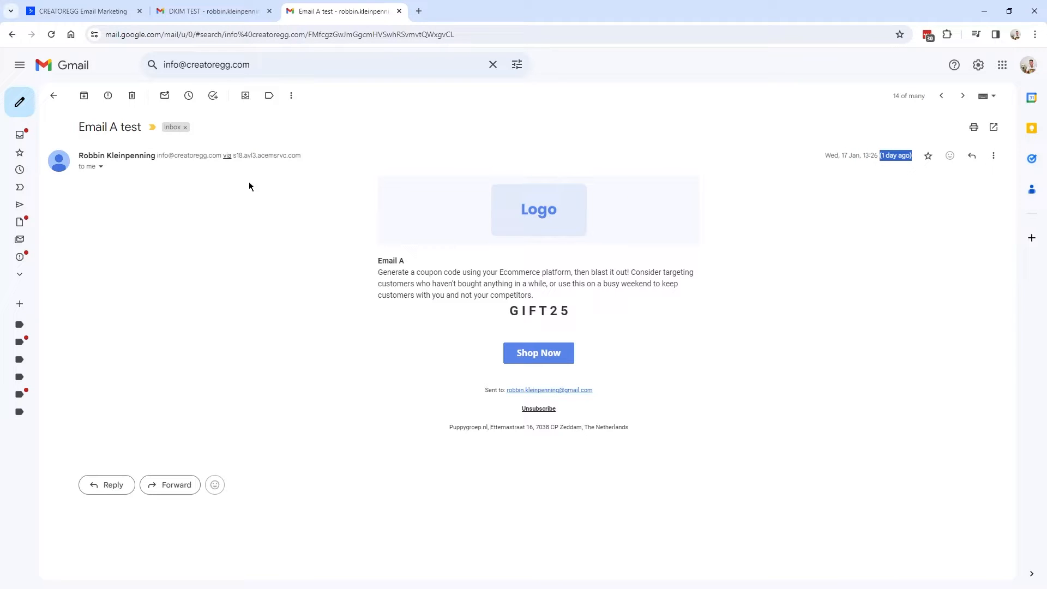
click(101, 168)
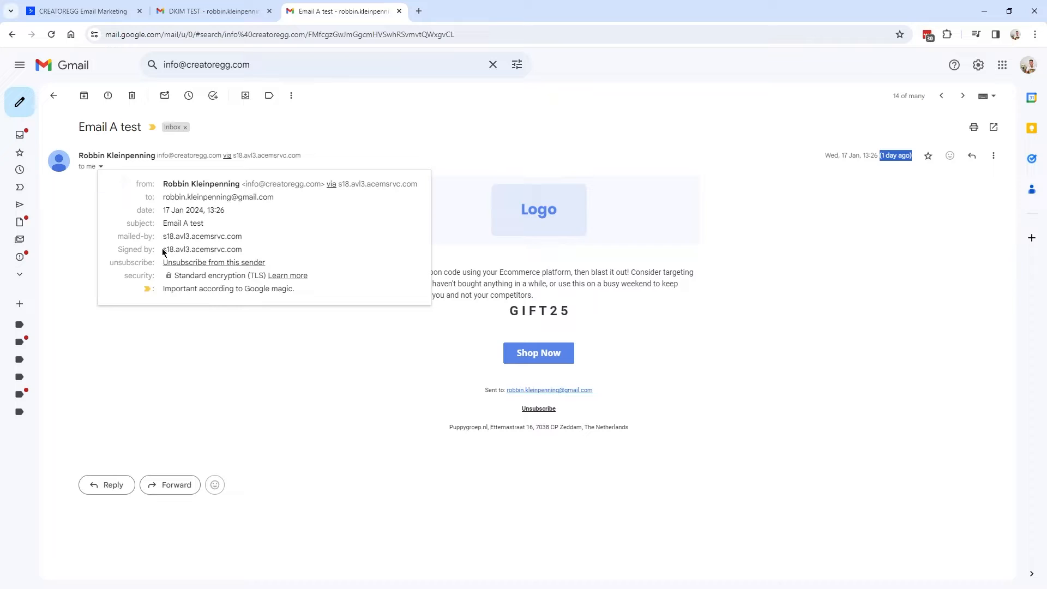
drag(119, 250, 250, 253)
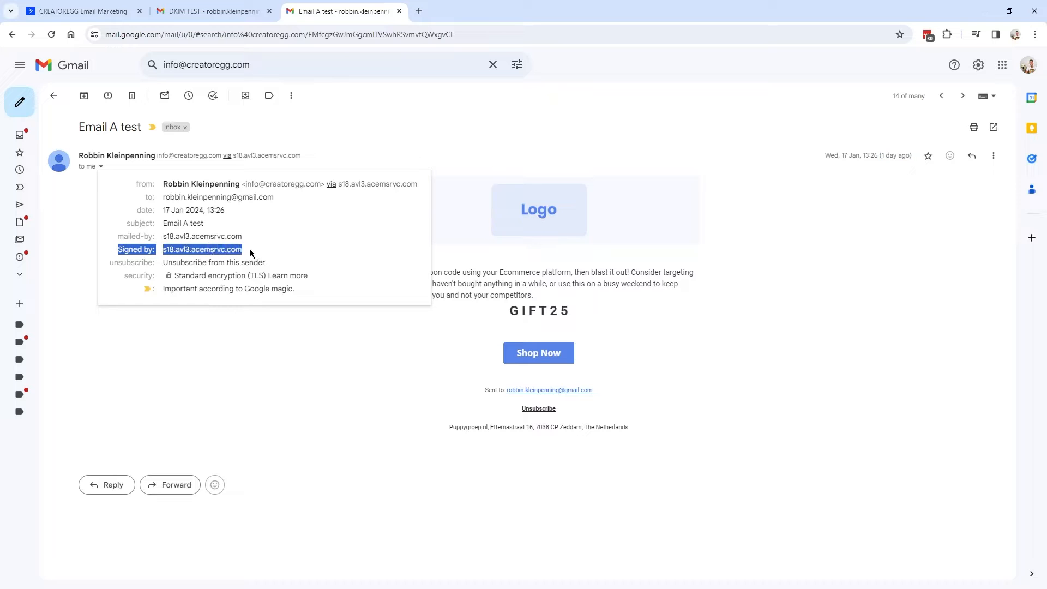
click(182, 251)
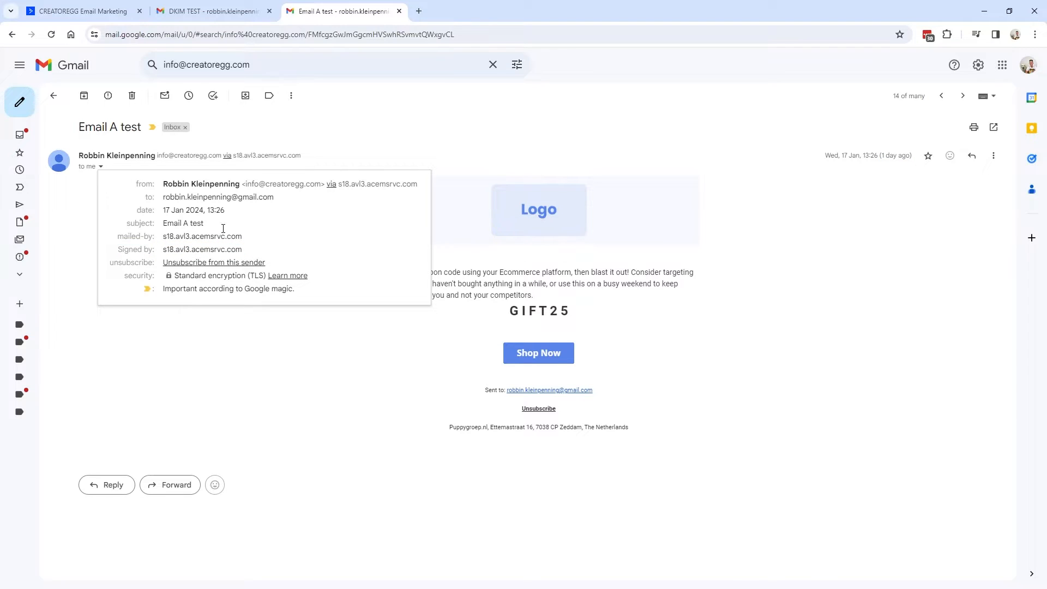
Reopen the DKIM TEST email's details and confirm it is signed by creatoregg.com.
click(213, 13)
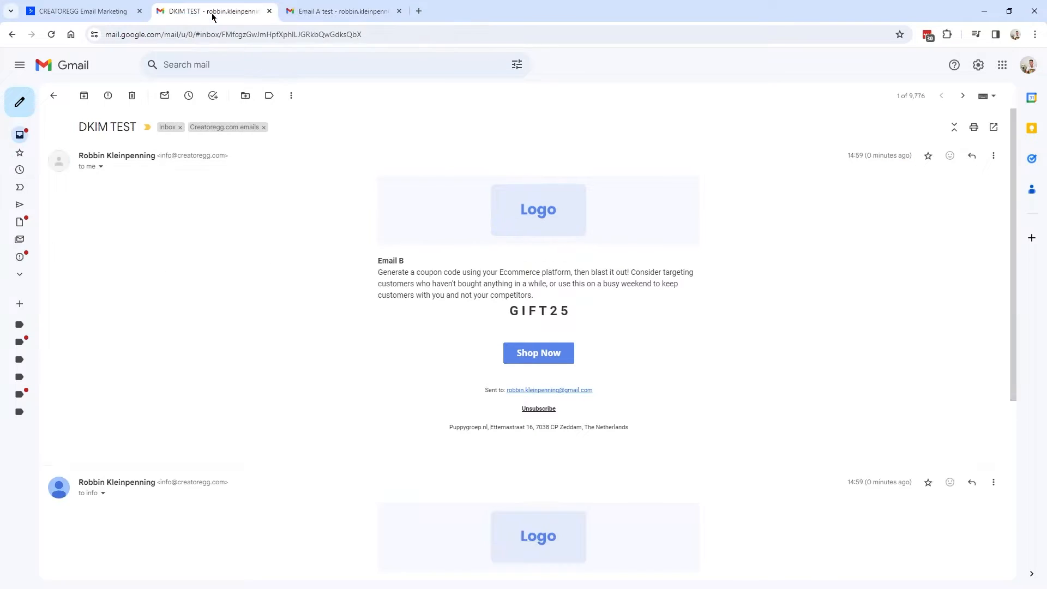
click(100, 167)
drag(111, 250, 221, 254)
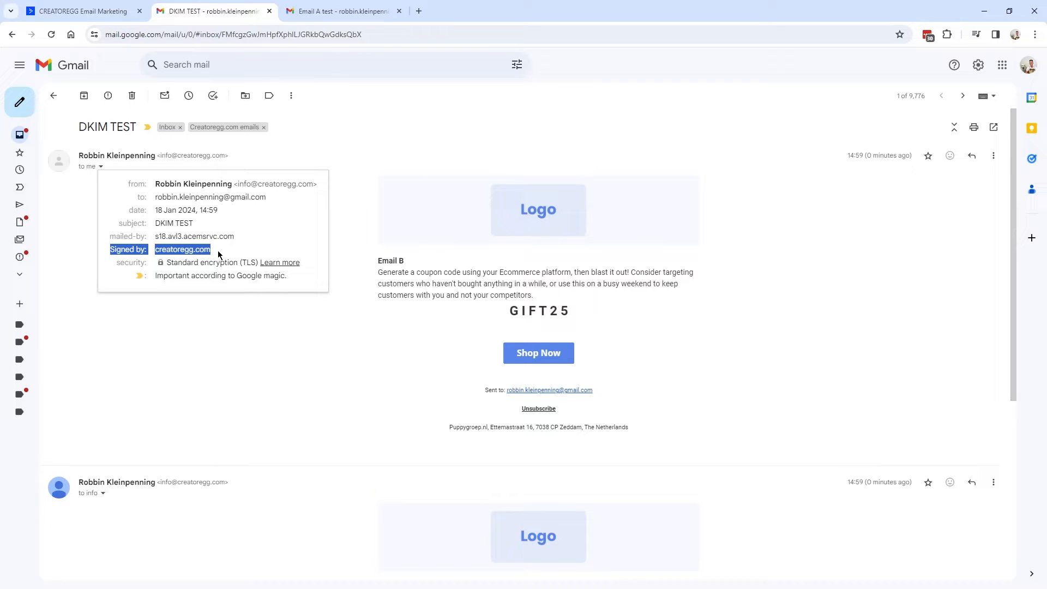
click(218, 252)
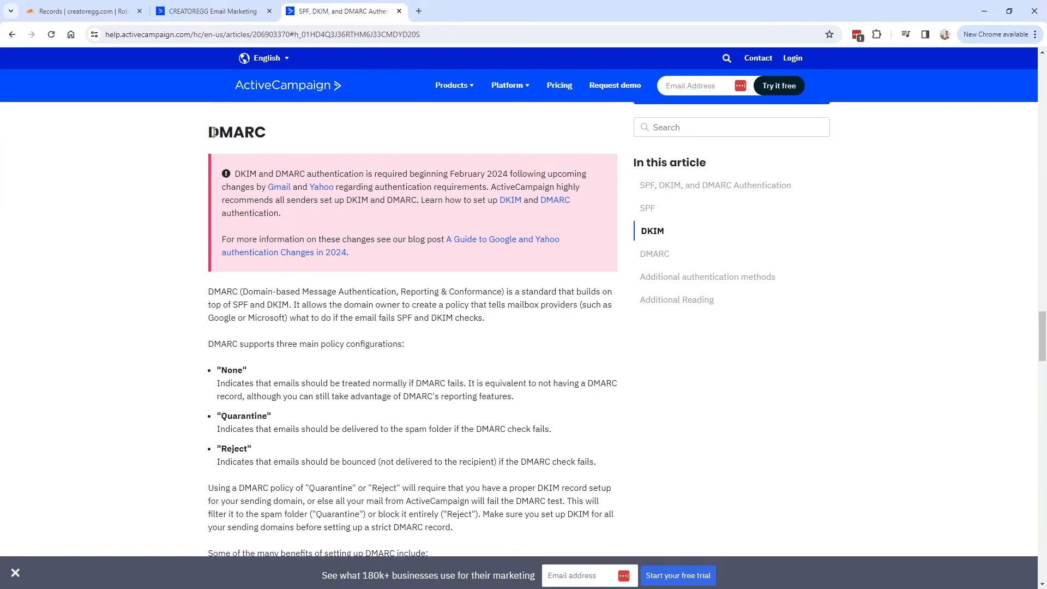
drag(209, 132, 262, 125)
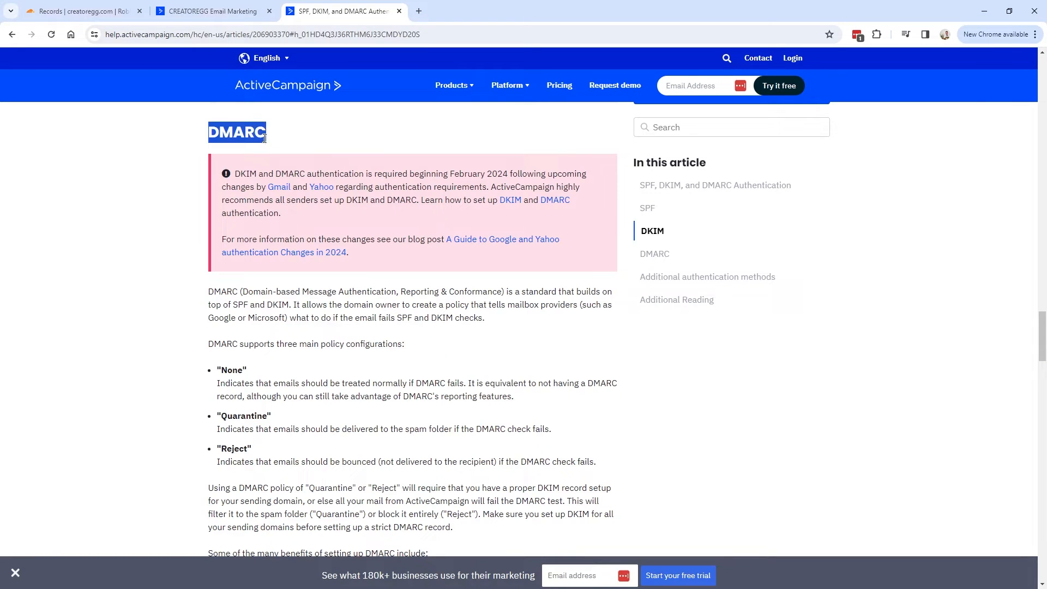
Highlight the help article's recommended initial DMARC policy, then return to Cloudflare's DNS records.
click(273, 136)
click(109, 34)
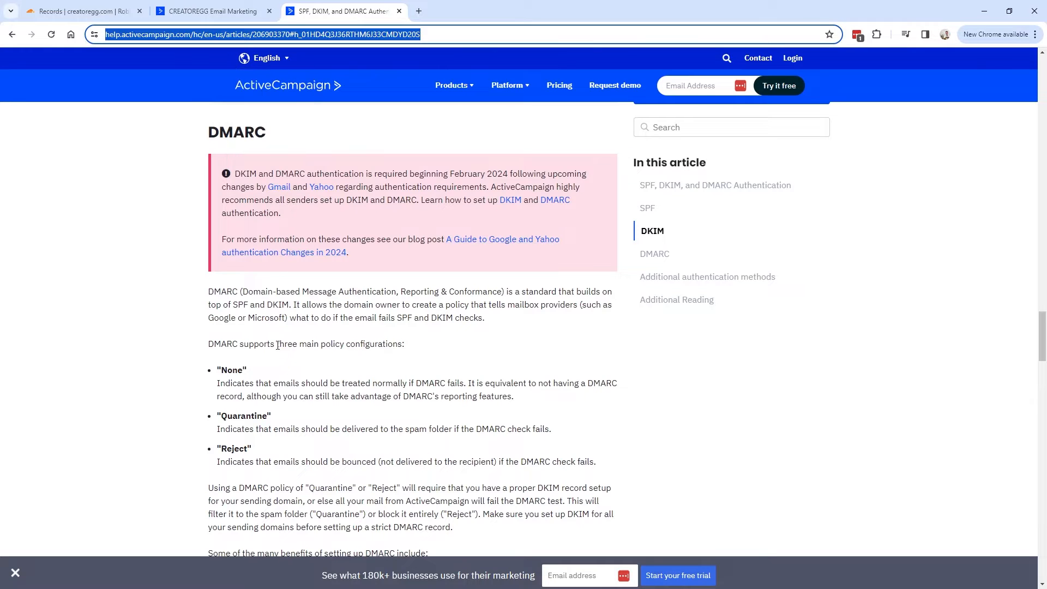
scroll(260, 297, down, 8)
drag(208, 262, 580, 261)
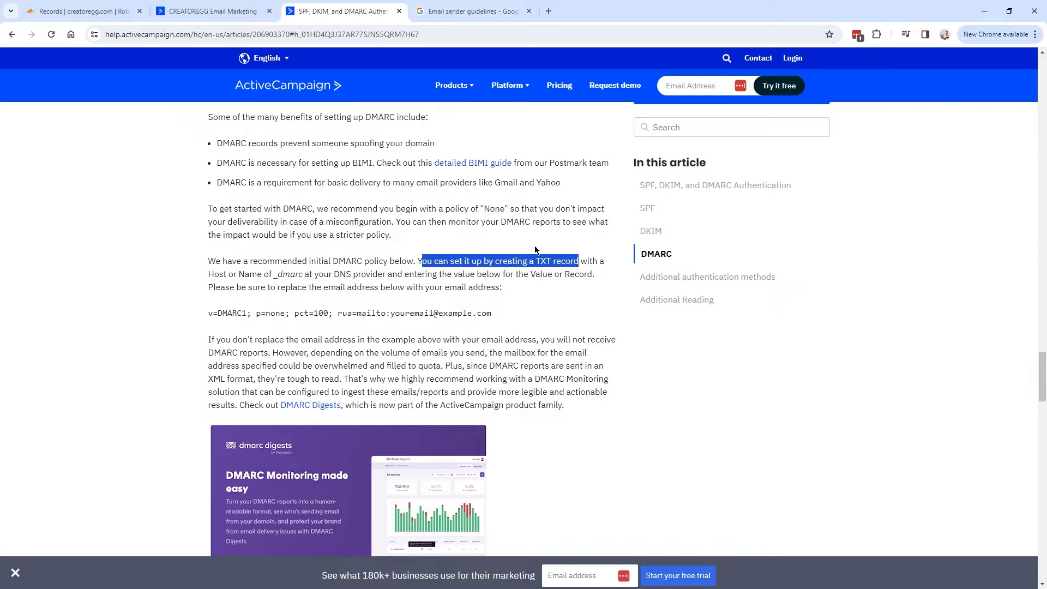
click(83, 20)
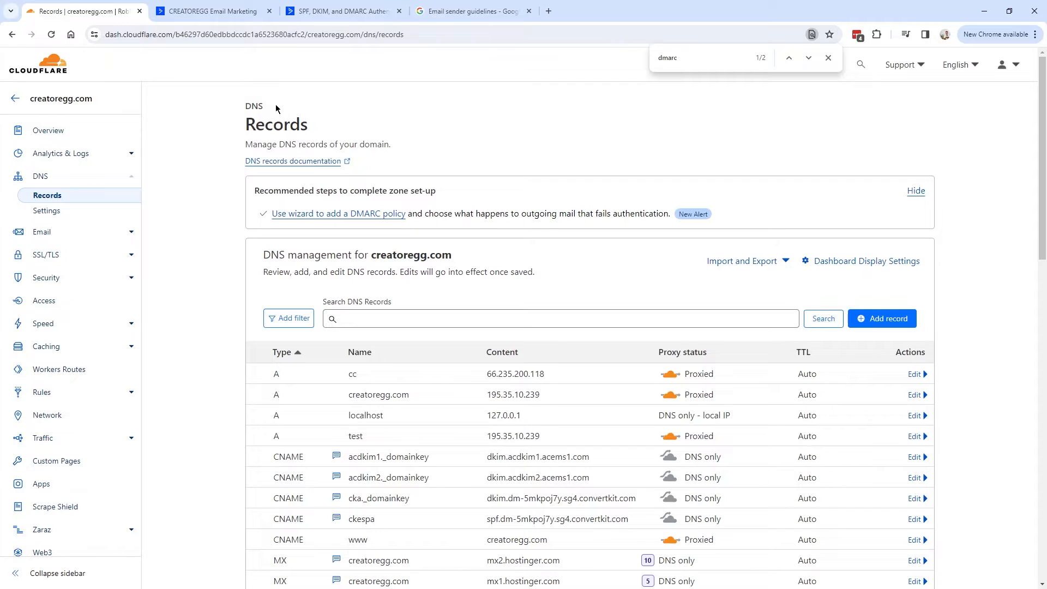
Add a new DNS record of type TXT.
click(870, 319)
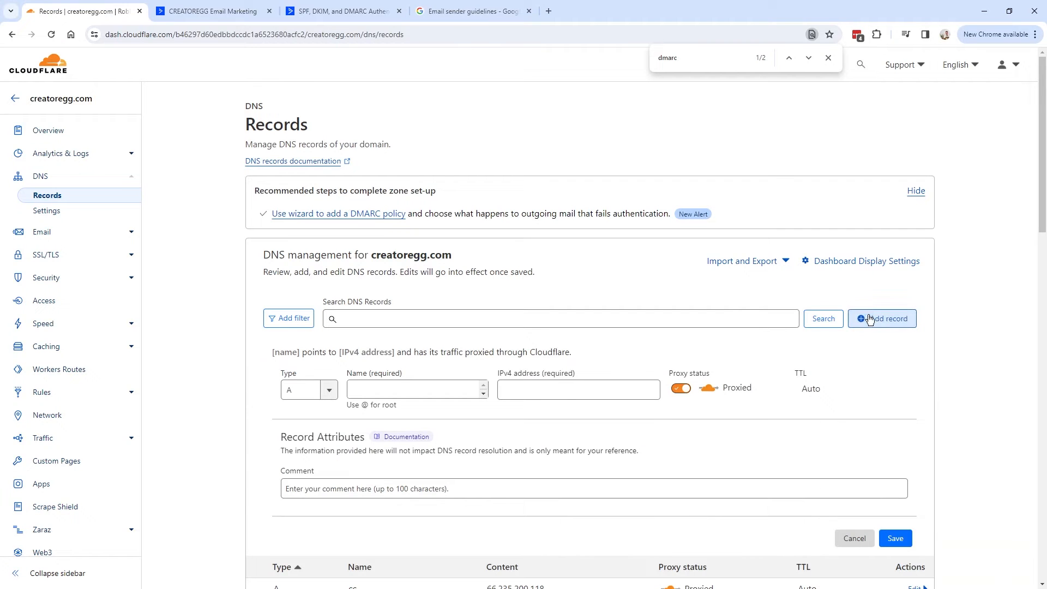
double_click(286, 374)
click(333, 397)
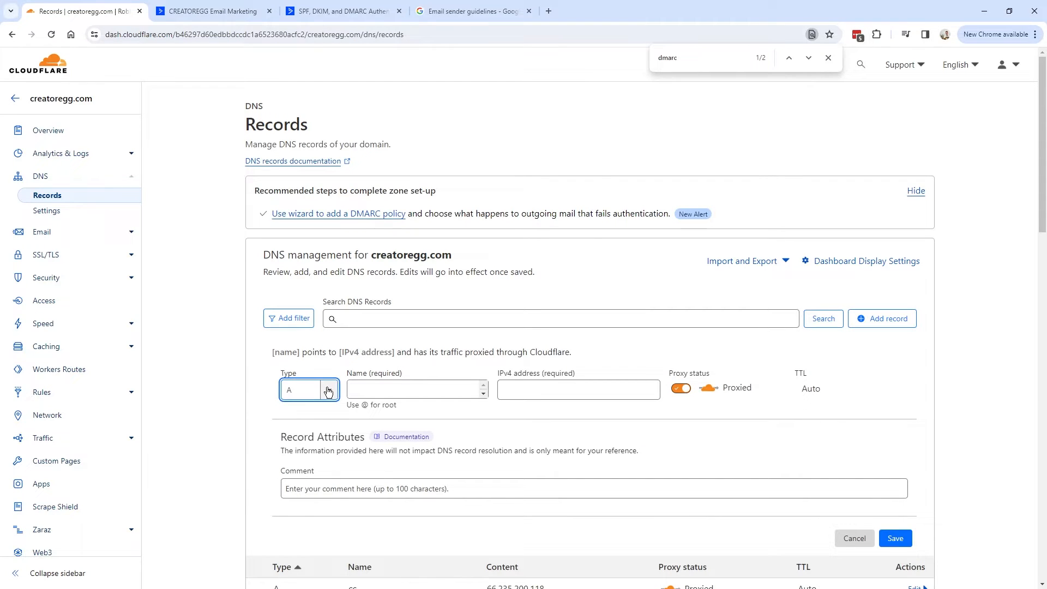
click(332, 398)
drag(332, 423, 333, 494)
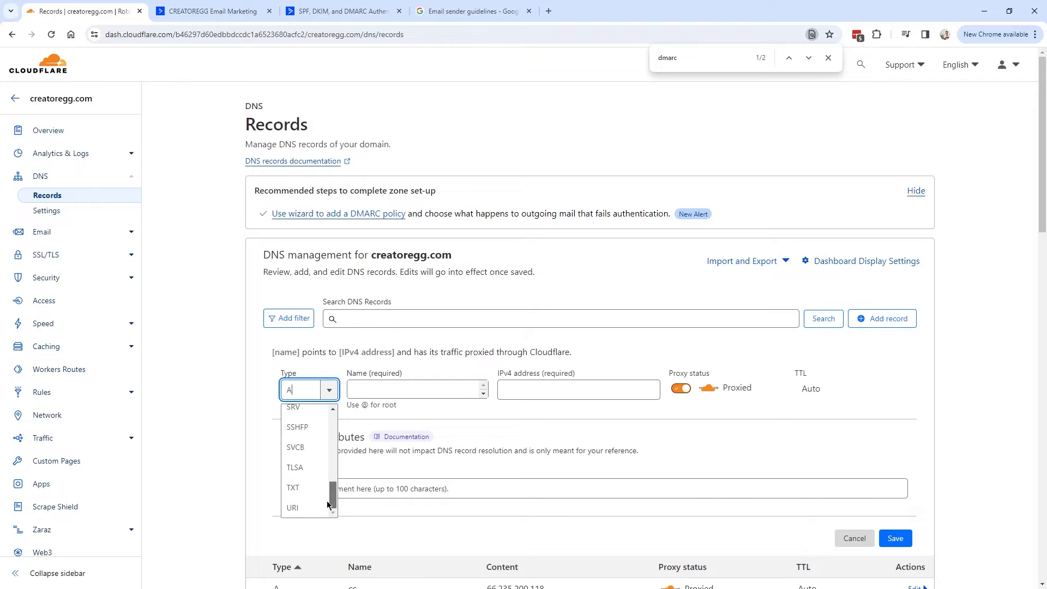
click(299, 488)
Copy the _dmarc host from the help article and paste it as the record name.
key(ctrl+3)
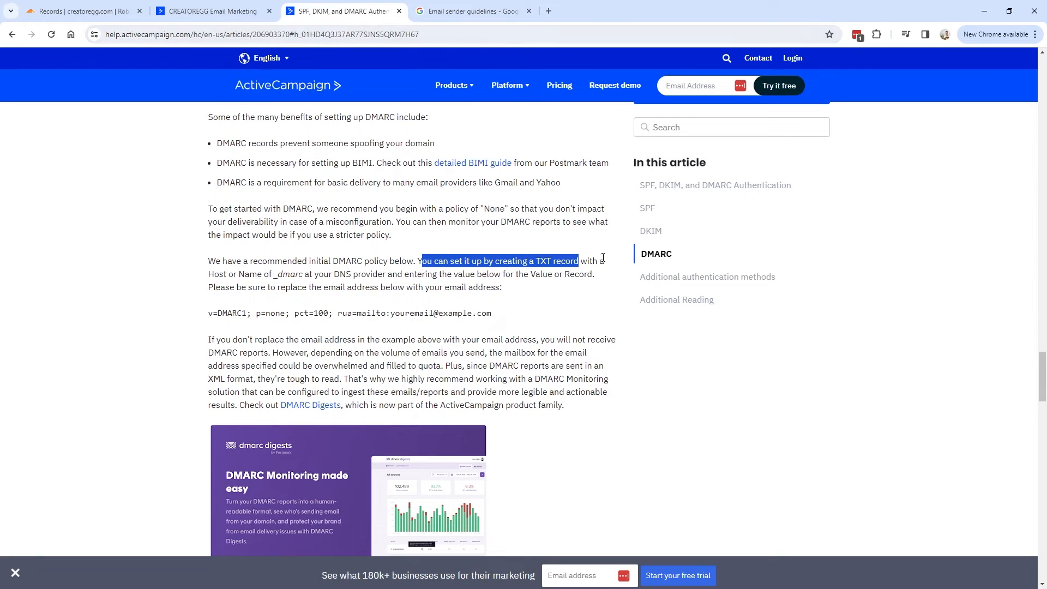
drag(417, 261, 609, 264)
click(240, 272)
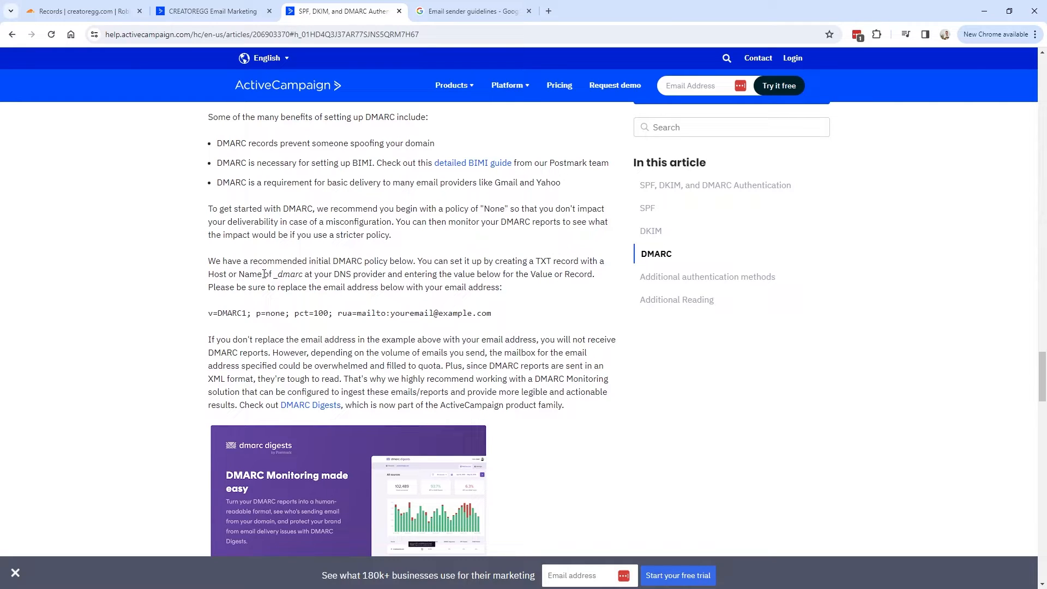
drag(274, 274, 303, 274)
key(ctrl+c)
click(91, 18)
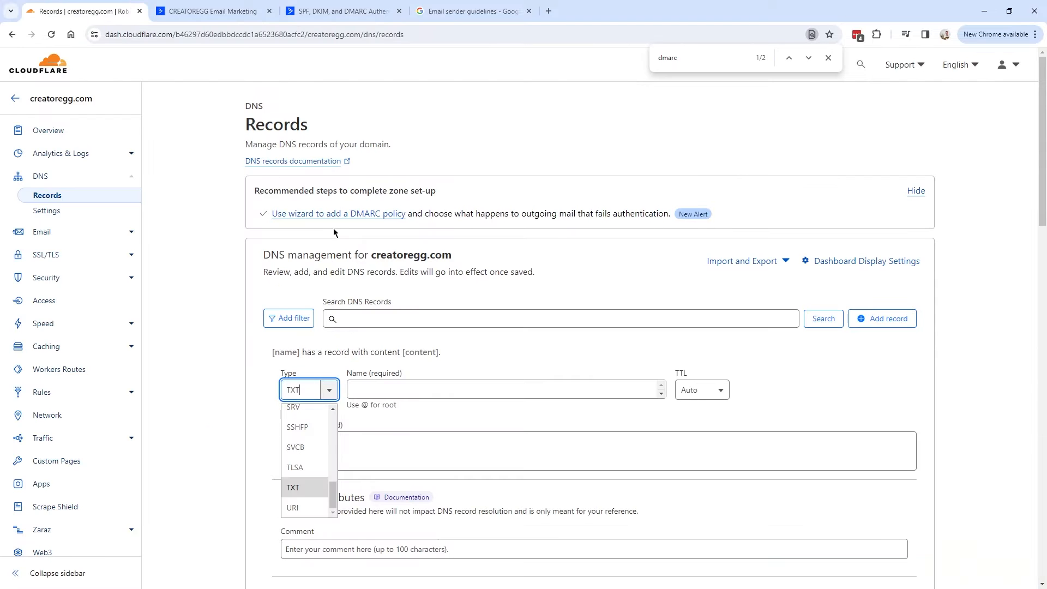
click(393, 391)
key(ctrl+v)
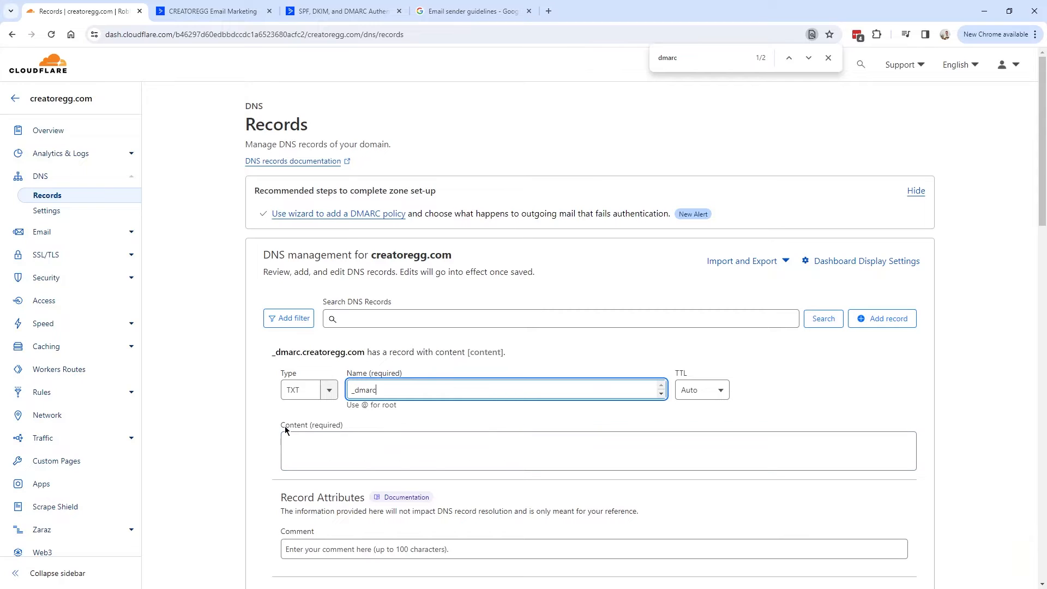
Copy the recommended v=DMARC1 policy value from the help article.
drag(282, 428, 354, 430)
click(345, 20)
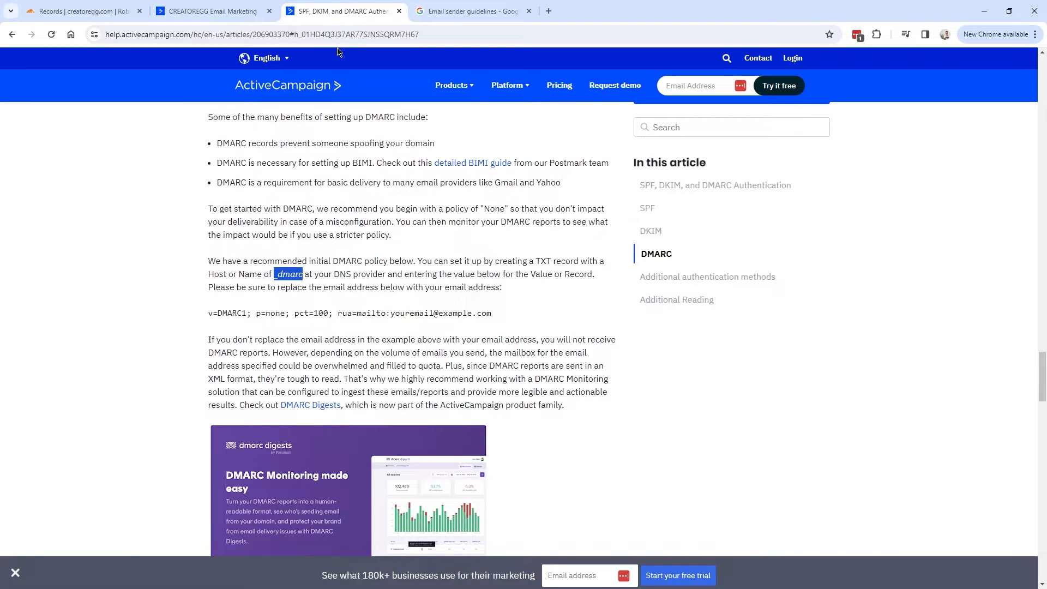
drag(208, 313, 503, 310)
key(ctrl+c)
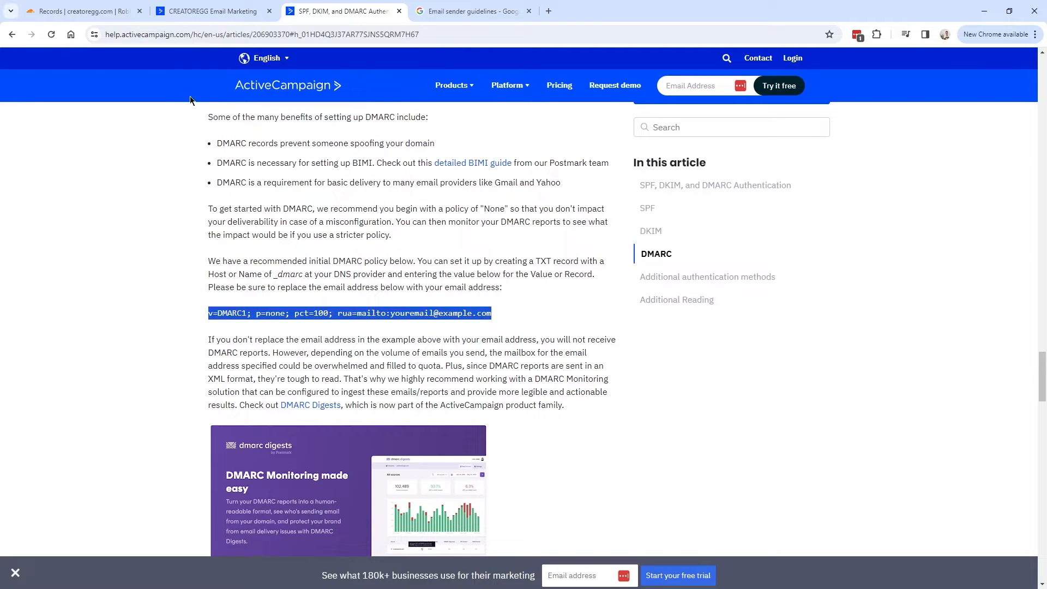
click(84, 12)
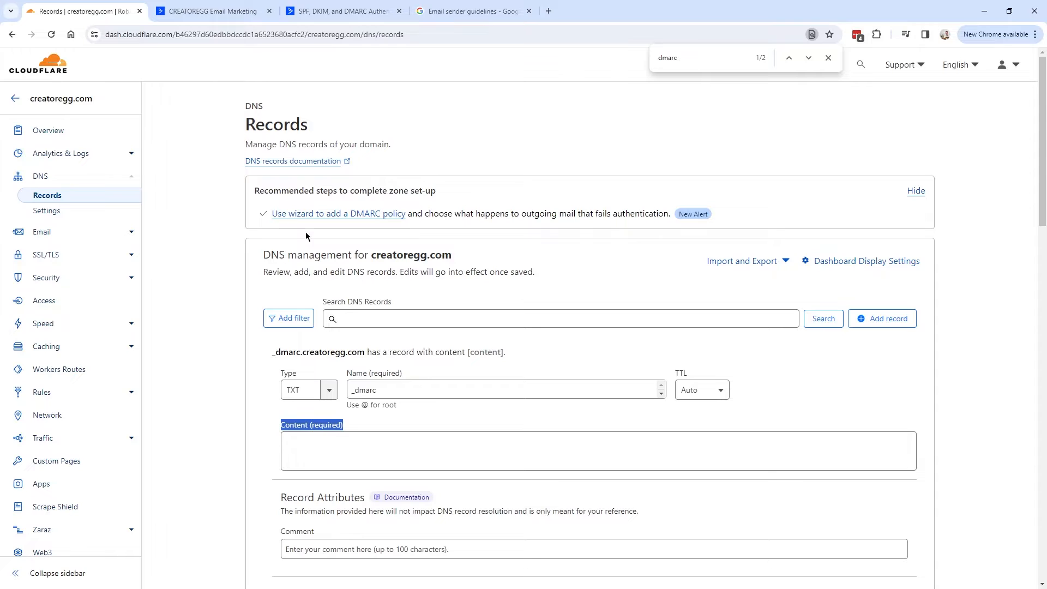
click(364, 451)
key(ctrl+v)
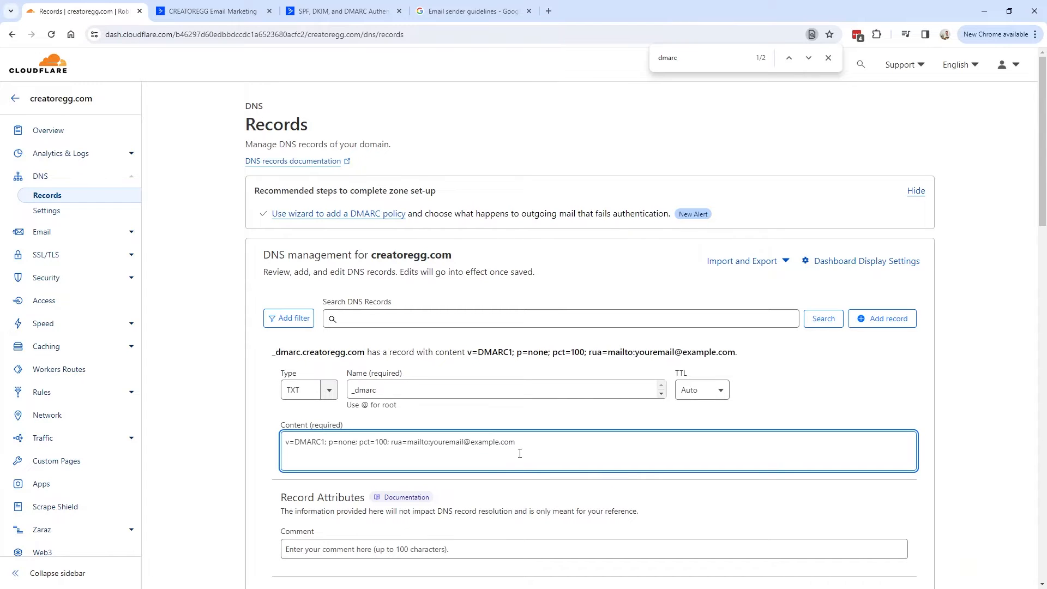
drag(527, 441, 429, 443)
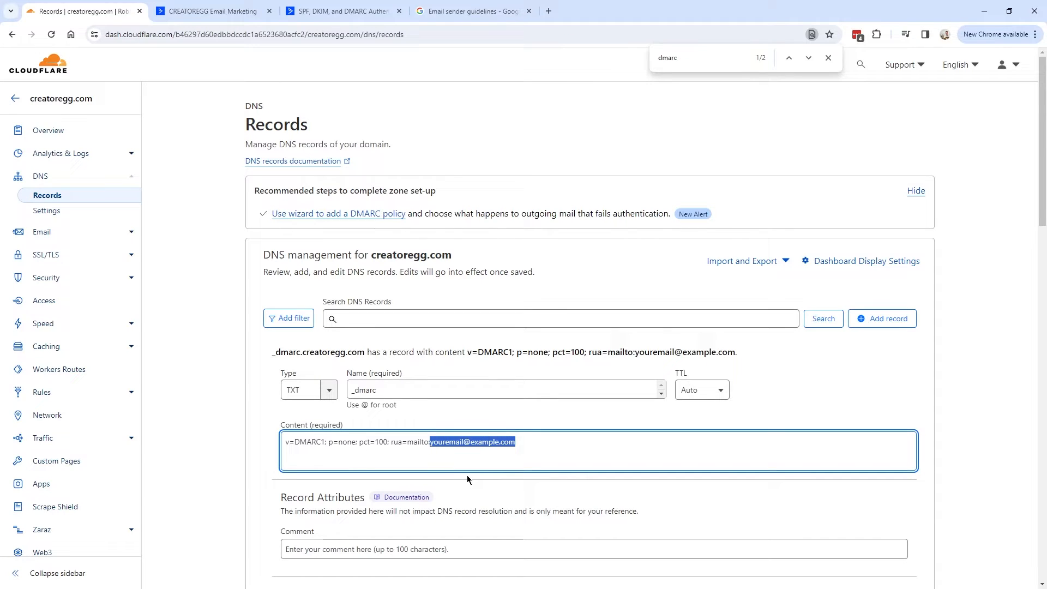
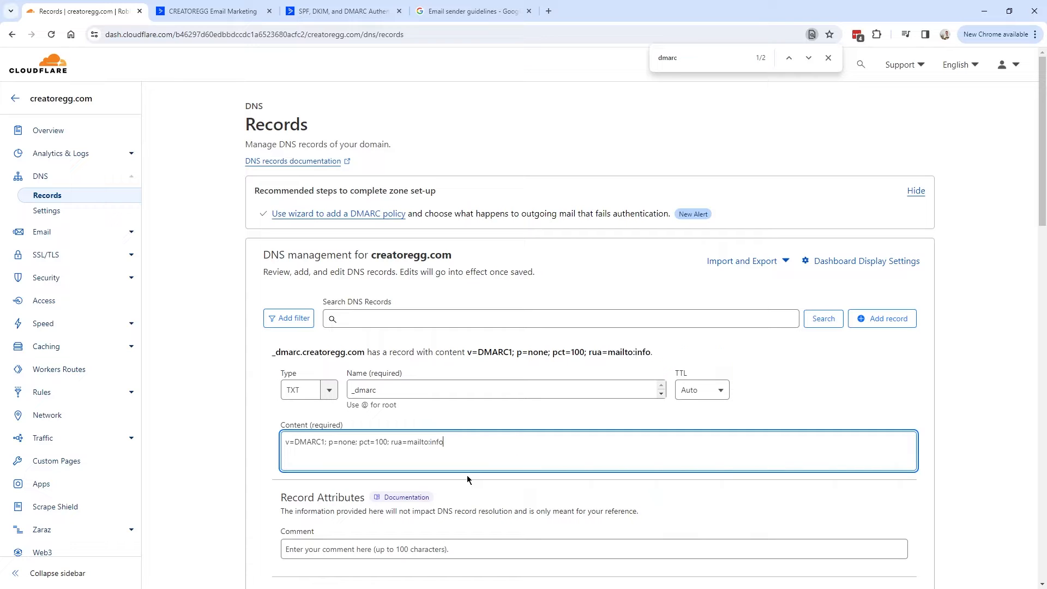
key(Tab)
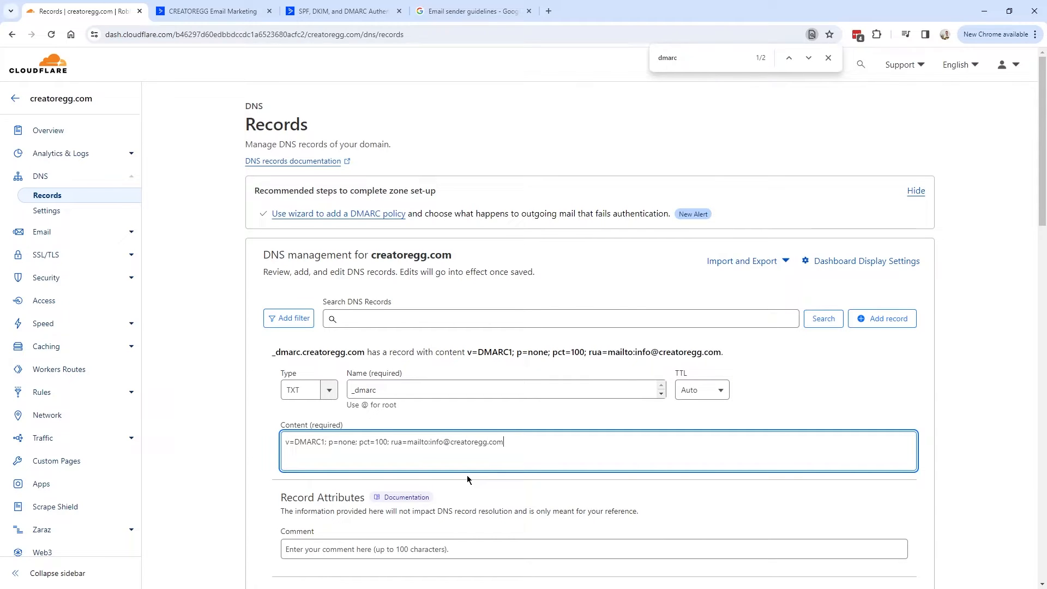
key(ctrl+v)
key(ctrl+a)
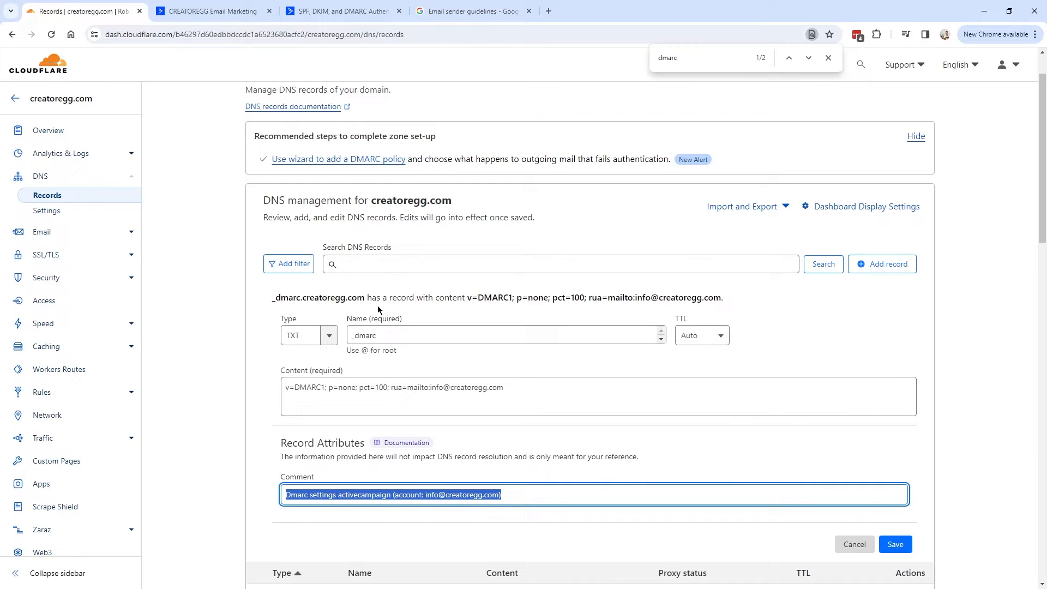
Review the DMARC value's v=DMARC1 version tag and p=none policy.
click(448, 387)
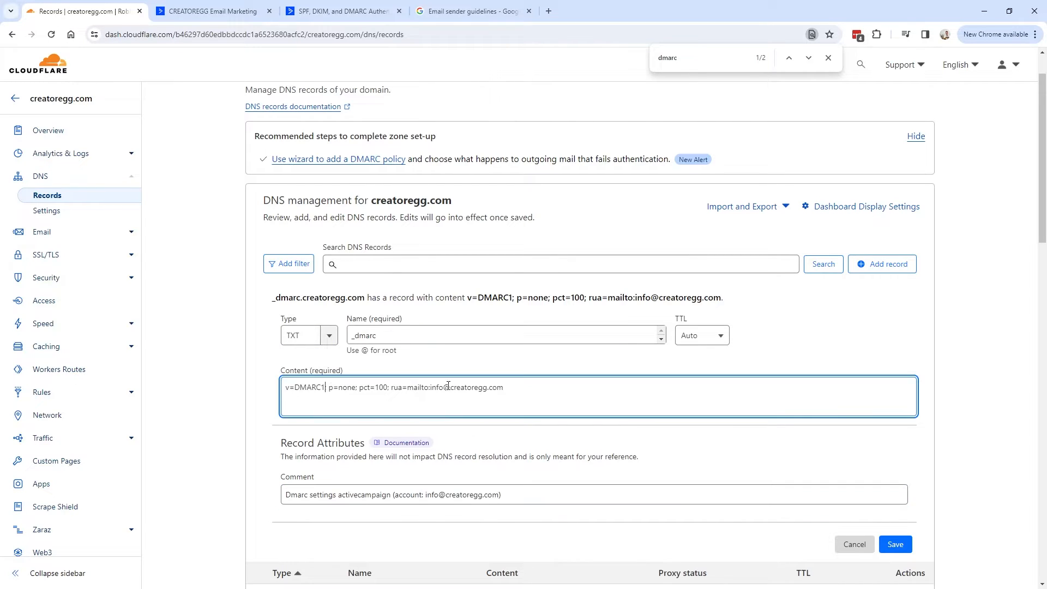
drag(524, 389, 258, 393)
click(324, 389)
drag(325, 390, 295, 387)
drag(328, 388, 354, 387)
drag(328, 389, 356, 389)
Highlight the none policy, then note Google's Email sender guidelines starting February 2024.
click(357, 388)
drag(357, 389, 334, 388)
click(470, 13)
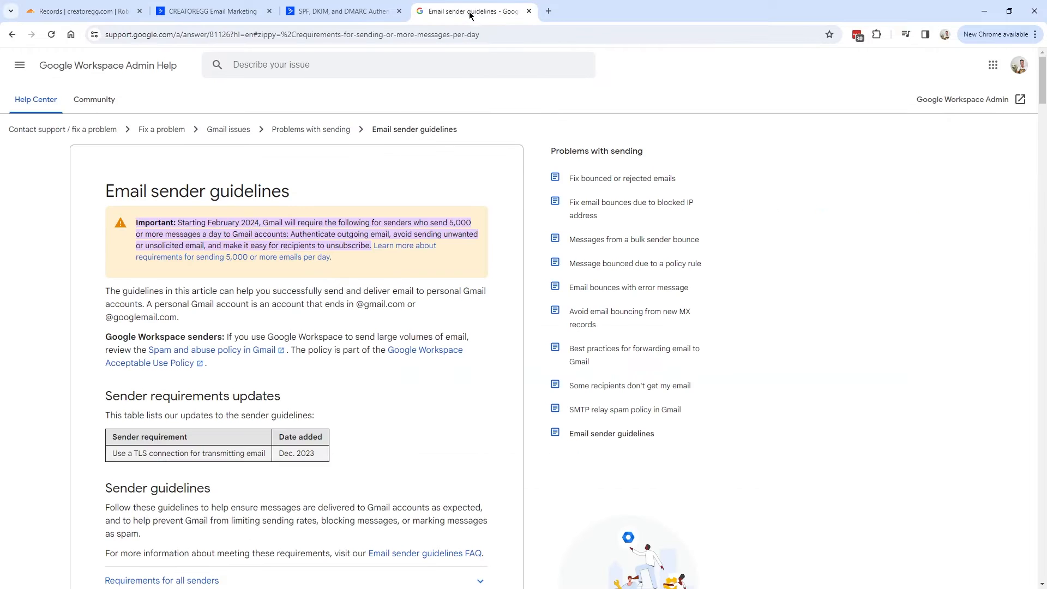
drag(115, 190, 314, 189)
click(198, 220)
drag(176, 223, 260, 220)
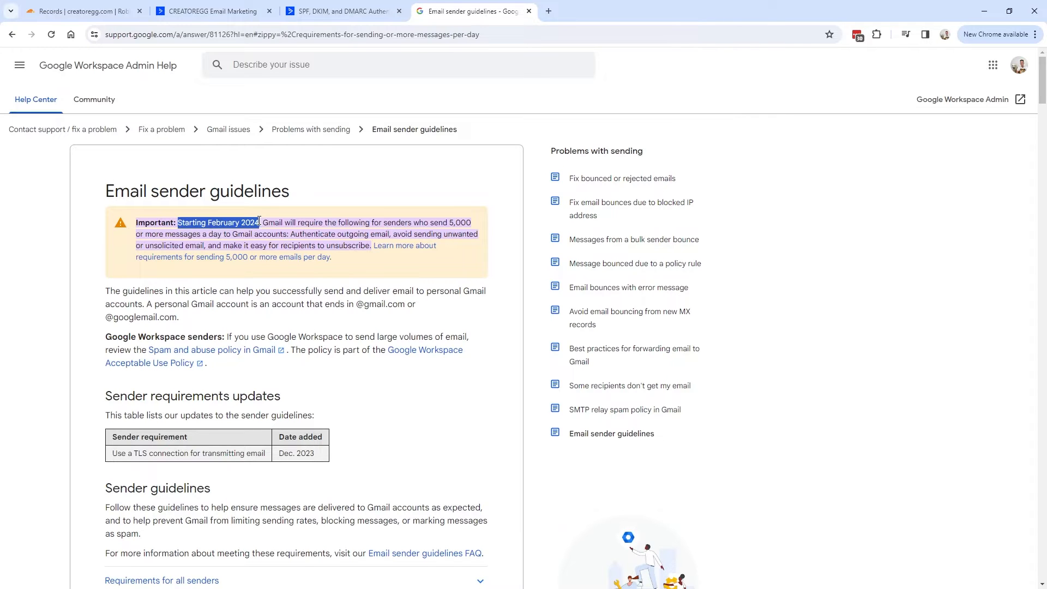
Find and highlight Google's requirement to set up DMARC.
scroll(217, 235, down, 9)
scroll(125, 334, up, 1)
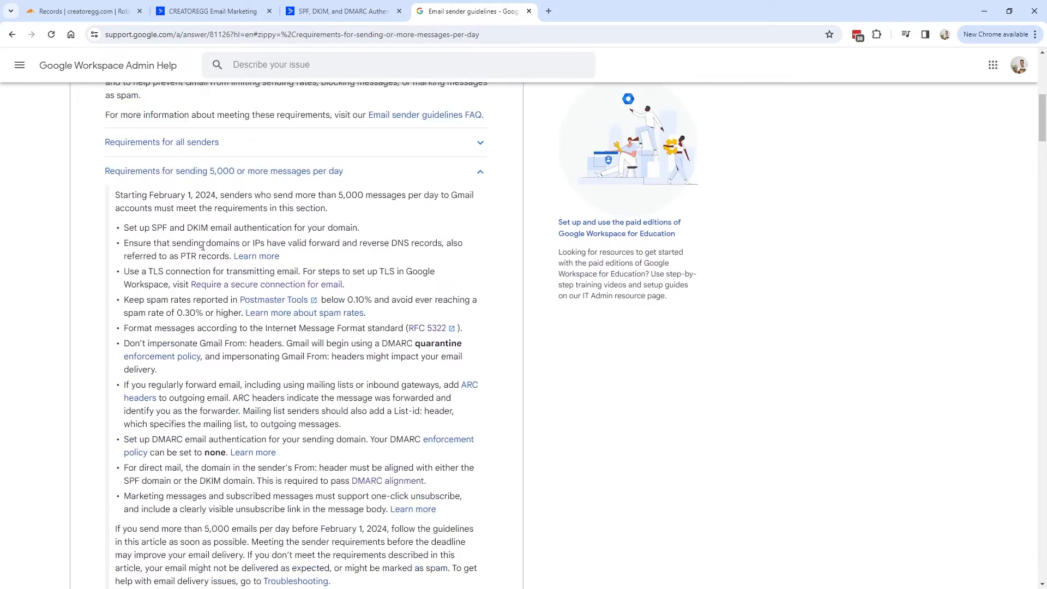
scroll(125, 334, down, 2)
mouse_move(125, 333)
mouse_down()
mouse_move(477, 334)
mouse_move(191, 334)
mouse_move(207, 347)
mouse_move(327, 333)
mouse_move(130, 333)
mouse_up()
click(373, 332)
Review the pct=100 and rua parts of the _dmarc value, deleting then restoring the rua part.
click(82, 11)
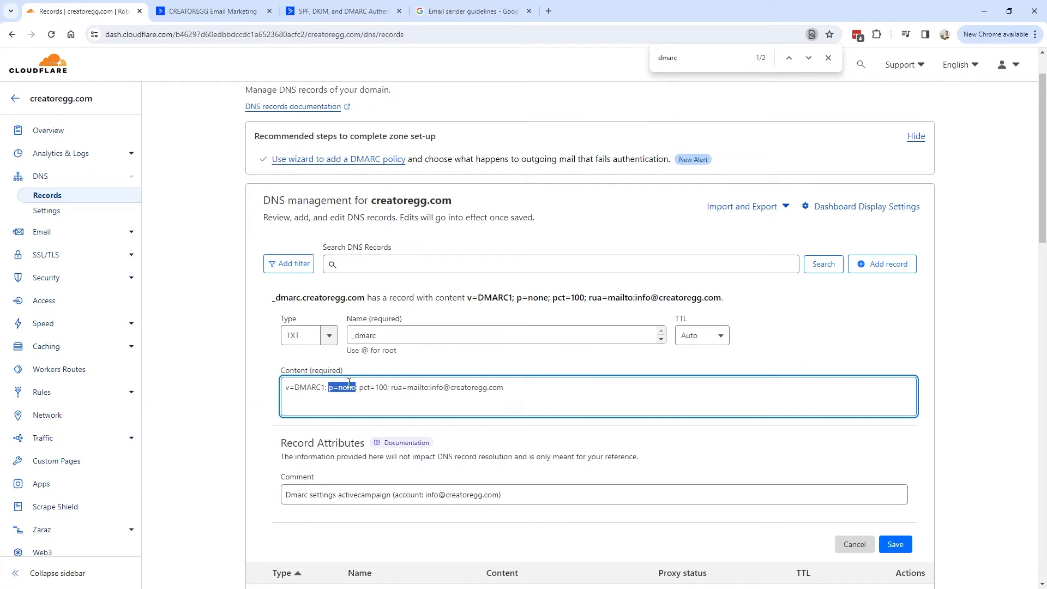
mouse_move(360, 393)
mouse_down()
mouse_move(387, 390)
mouse_move(335, 388)
mouse_move(359, 388)
mouse_up()
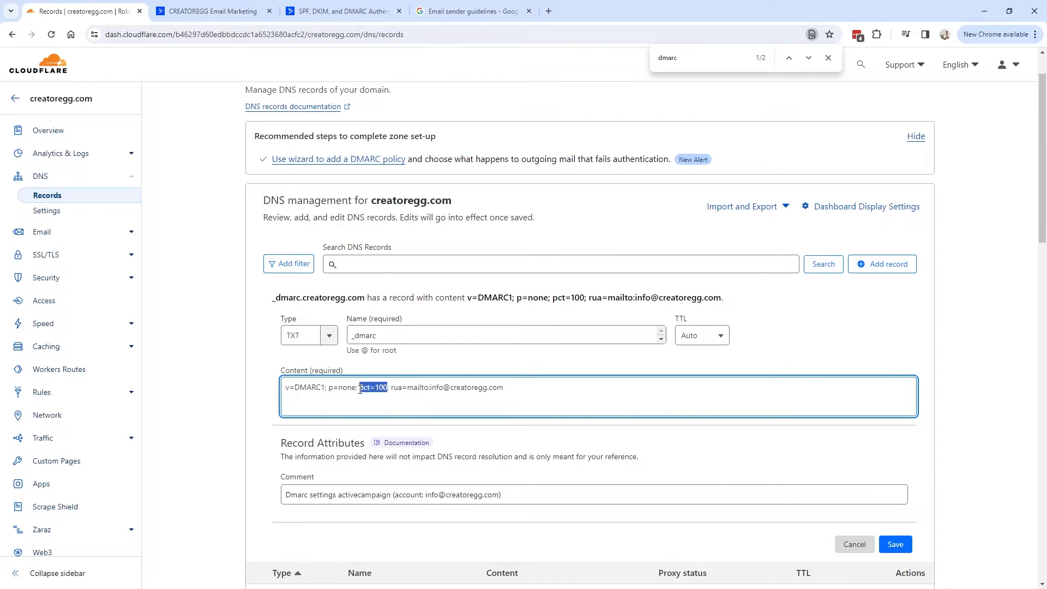
mouse_move(391, 388)
mouse_down()
mouse_move(513, 386)
mouse_move(391, 386)
mouse_up()
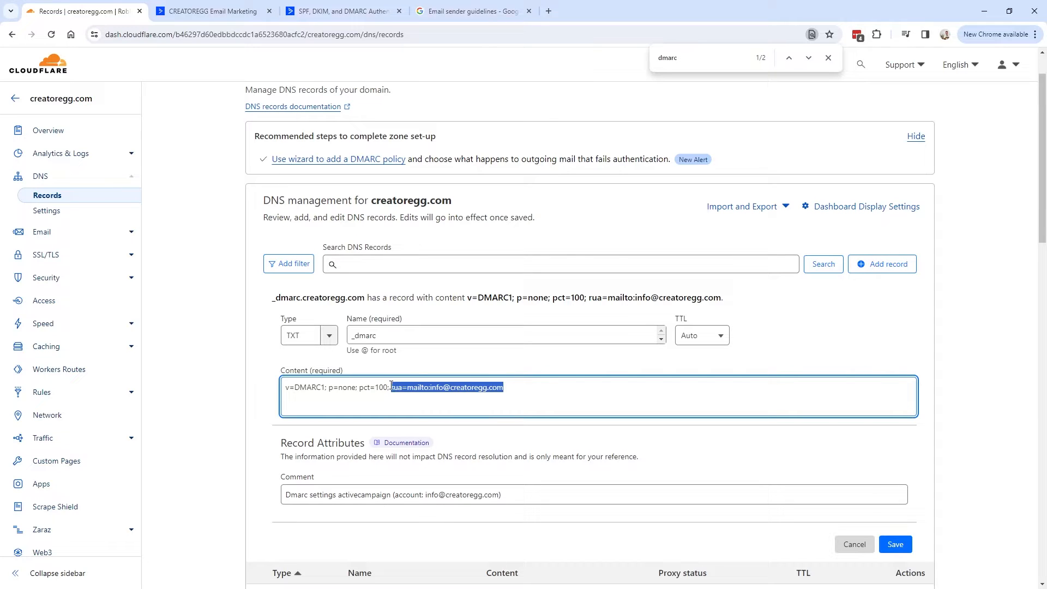
key(BackSpace)
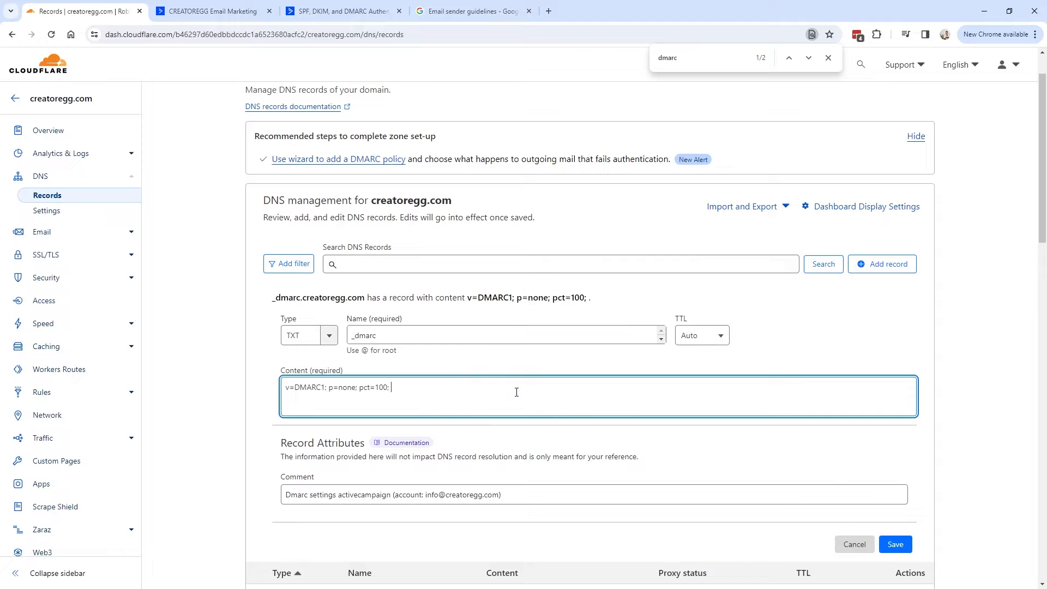
key(ctrl+z)
drag(533, 392, 392, 387)
click(514, 397)
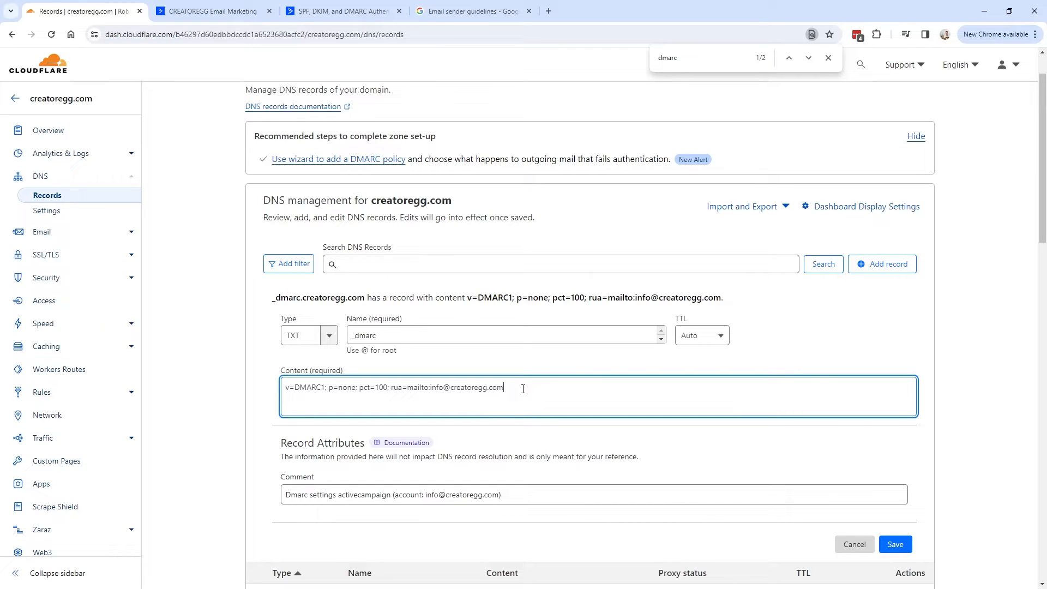
Point out DMARC in the record preview and the full rua reporting address setting.
drag(478, 298, 503, 313)
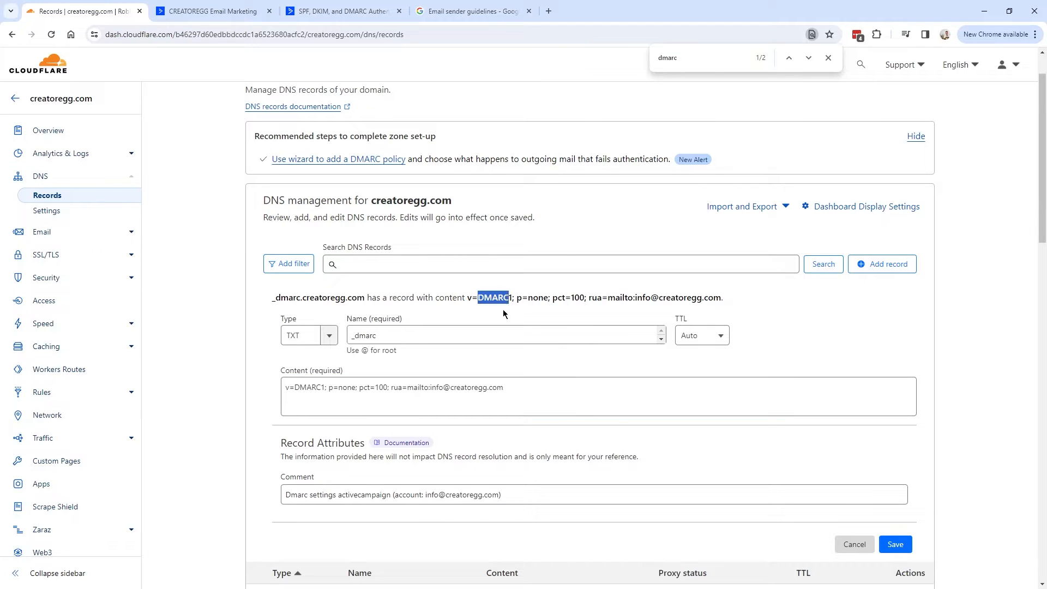
click(532, 390)
key(ctrl+shift+Left)
key(ctrl+shift+Left)
key(ctrl+shift+Left)
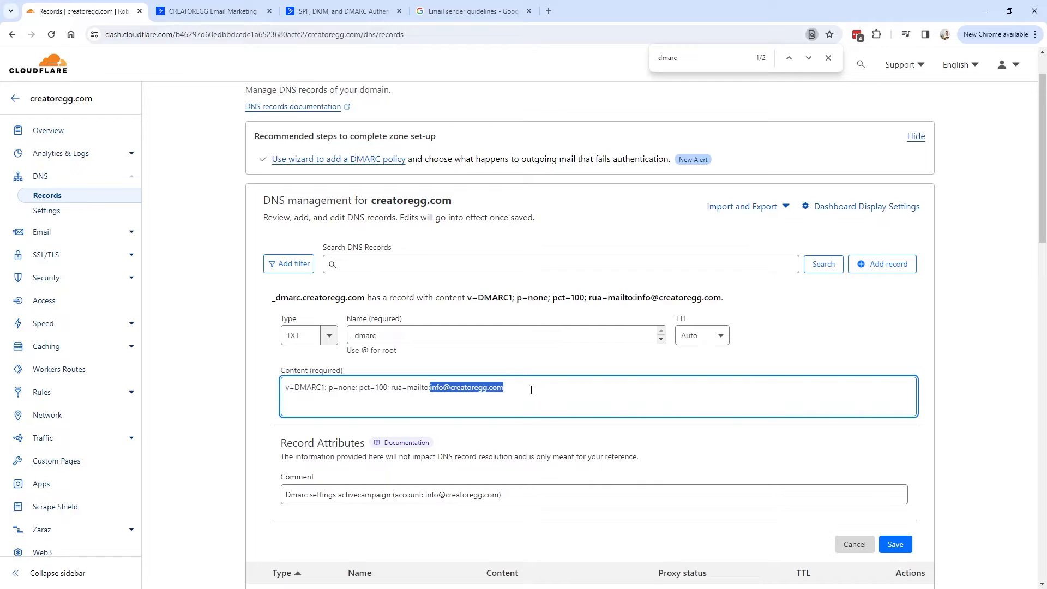
key(ctrl+shift+Left)
key(ctrl+shift+Left)
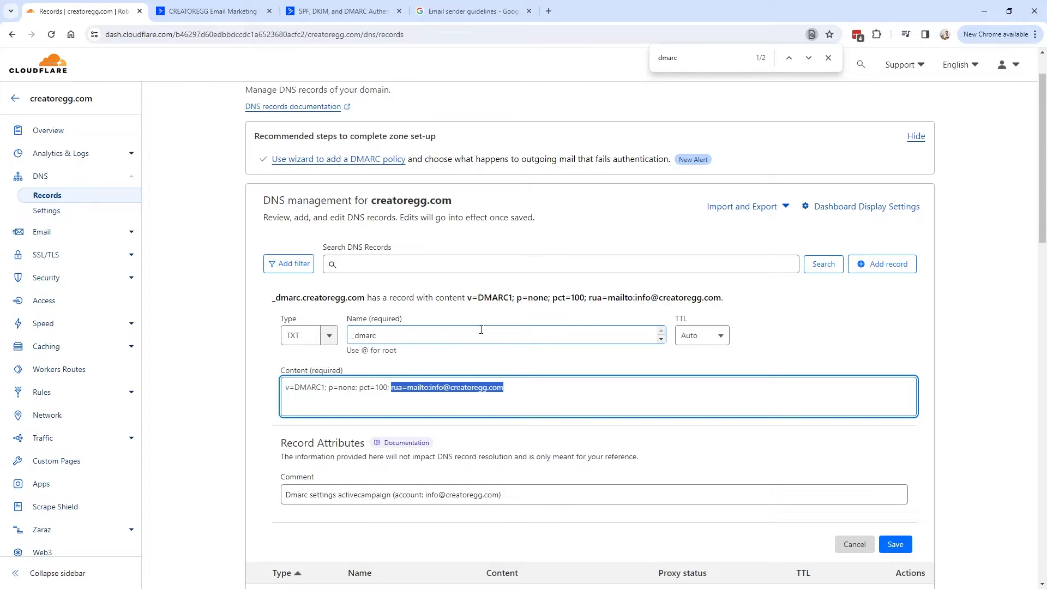
scroll(538, 352, down, 2)
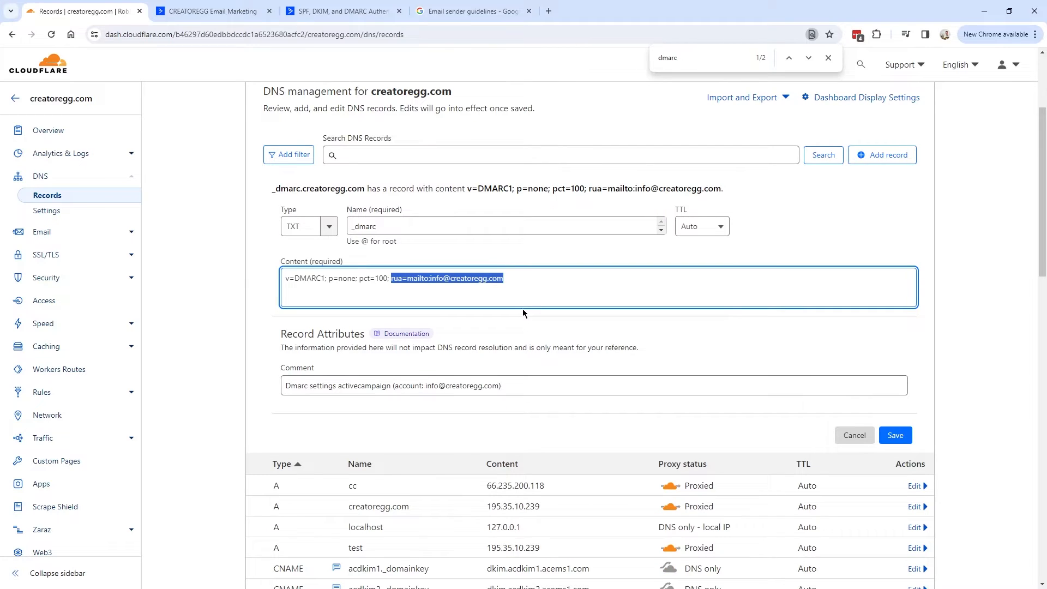
click(511, 284)
scroll(474, 286, up, 1)
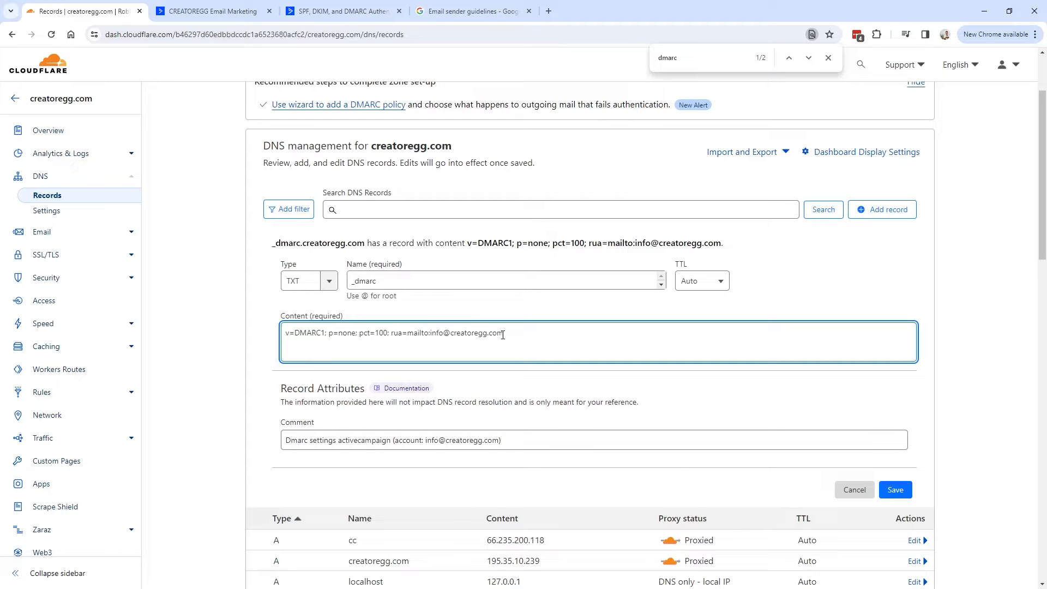
scroll(518, 336, up, 1)
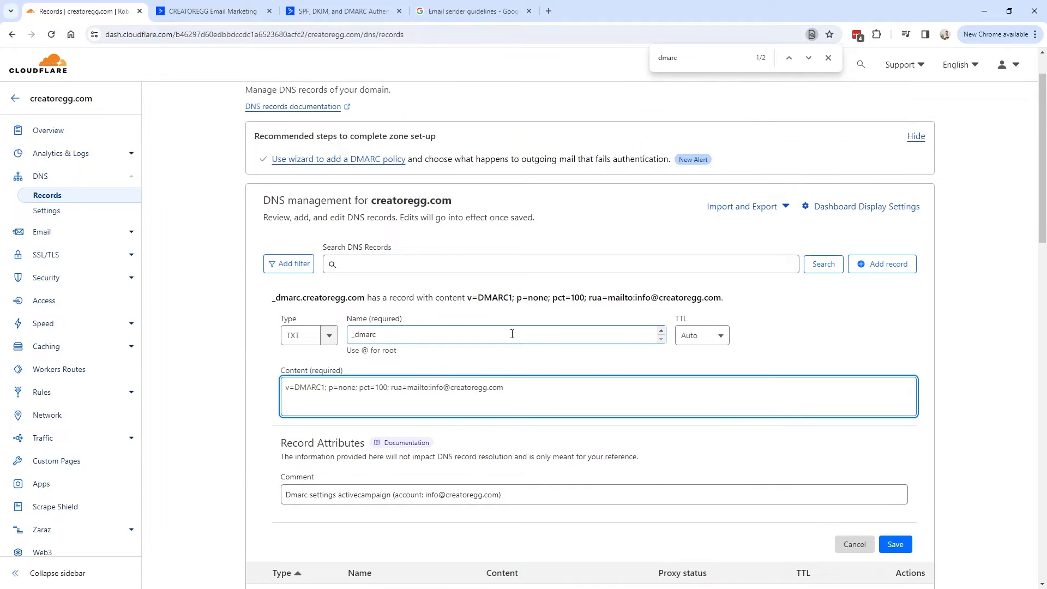
scroll(516, 329, down, 1)
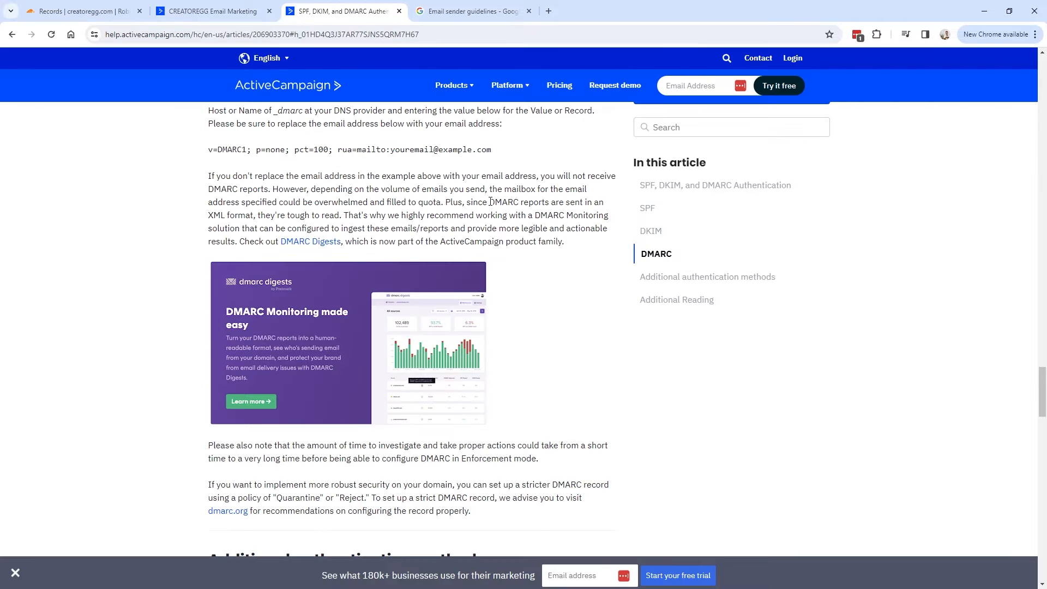
Note that DMARC reports arrive as XML and open DMARC Digests in a new tab.
drag(490, 203, 349, 216)
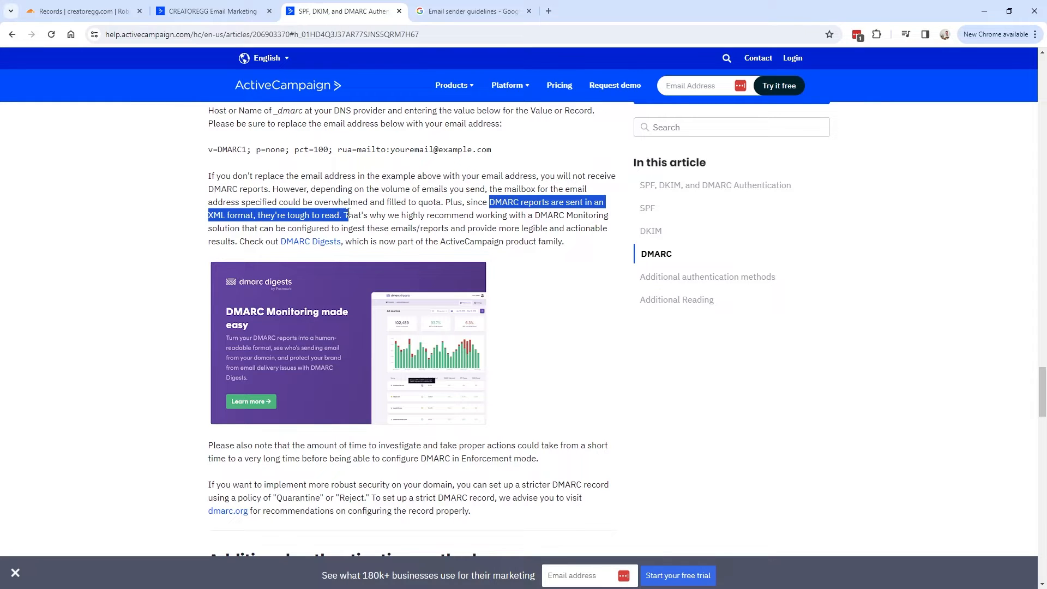
drag(564, 241, 241, 241)
click(241, 240)
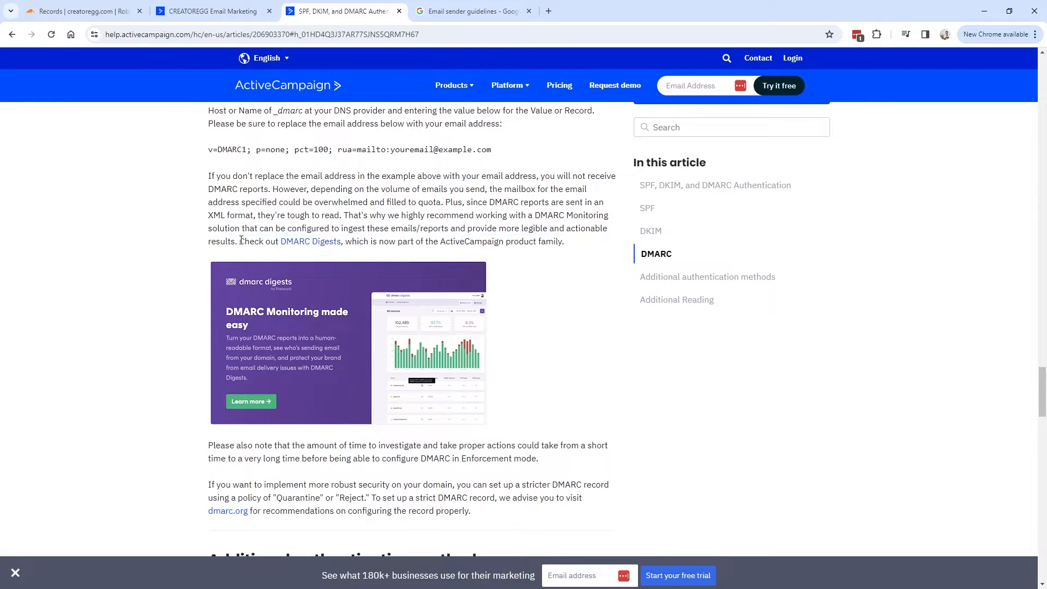
right_click(311, 246)
click(347, 256)
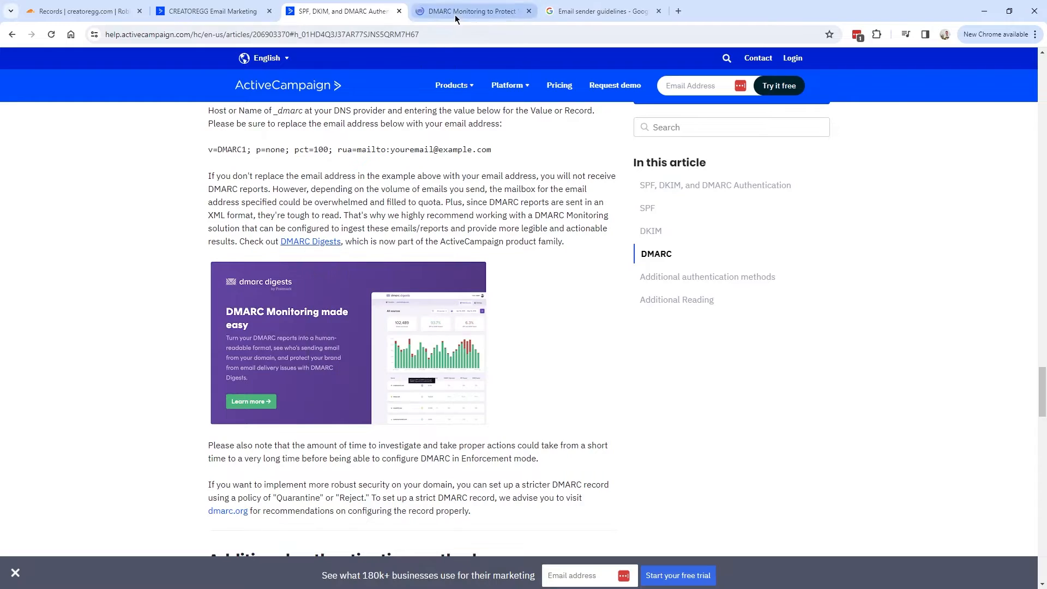
click(455, 13)
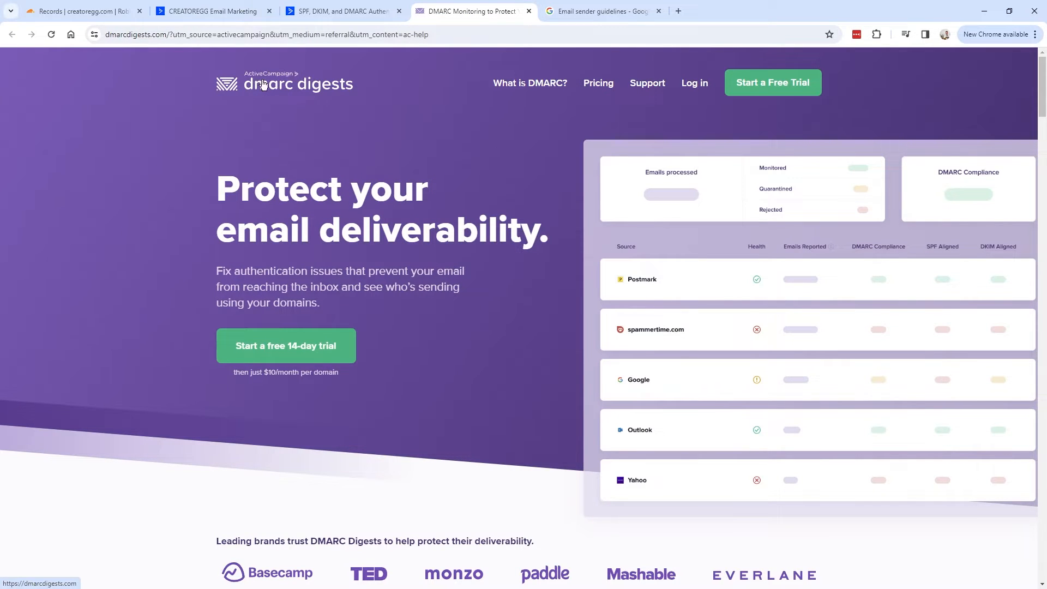
scroll(267, 250, down, 7)
scroll(665, 356, up, 7)
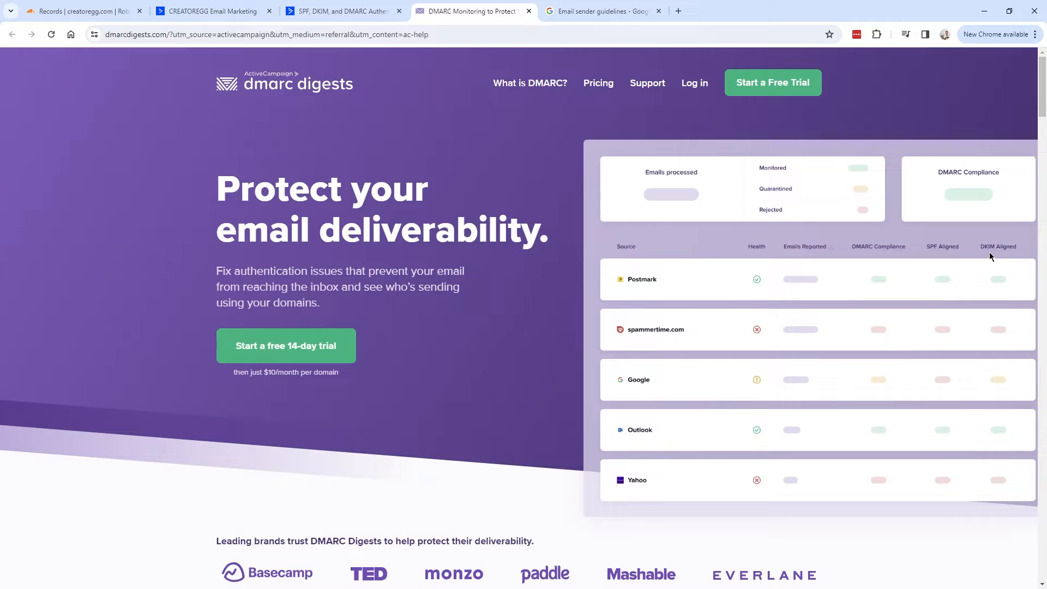
Return to the campaign draft with subject line 'test DKIM DMARC'.
key(ctrl+1)
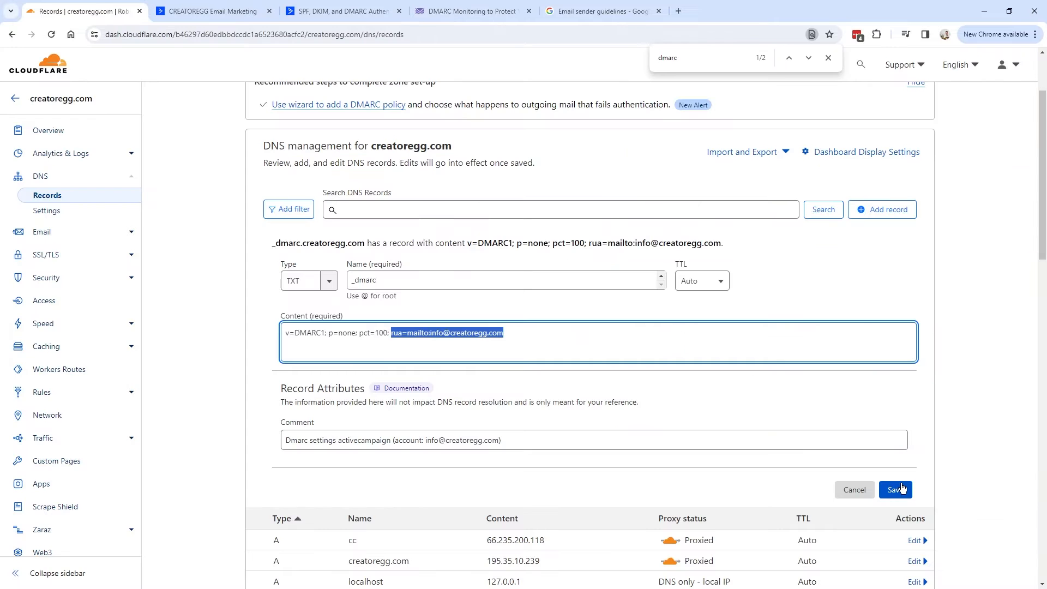
key(ctrl+2)
drag(463, 159, 306, 144)
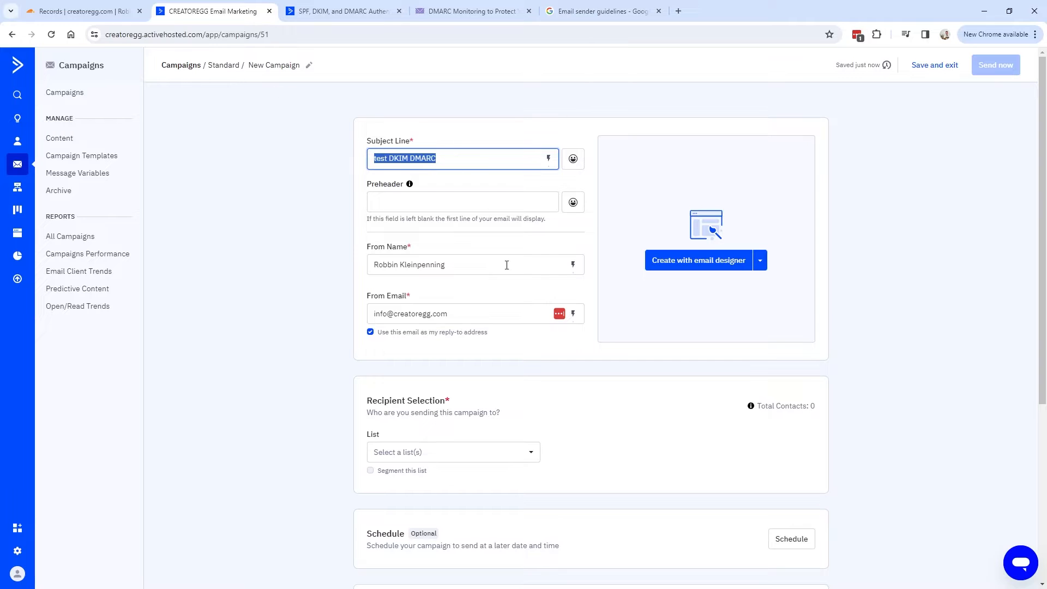
Choose Master Contact List as the campaign recipients and turn on list segmenting.
scroll(491, 199, down, 5)
click(453, 179)
click(409, 257)
click(456, 206)
click(370, 197)
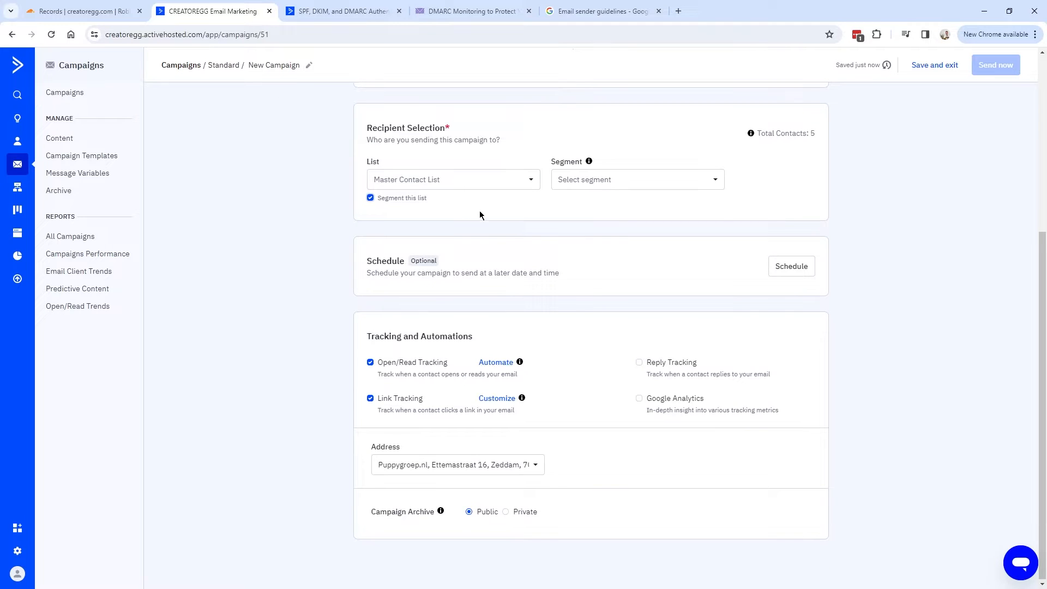
Create a new segment where Email Address is the sender's own address, narrowing recipients to one.
click(608, 180)
click(614, 392)
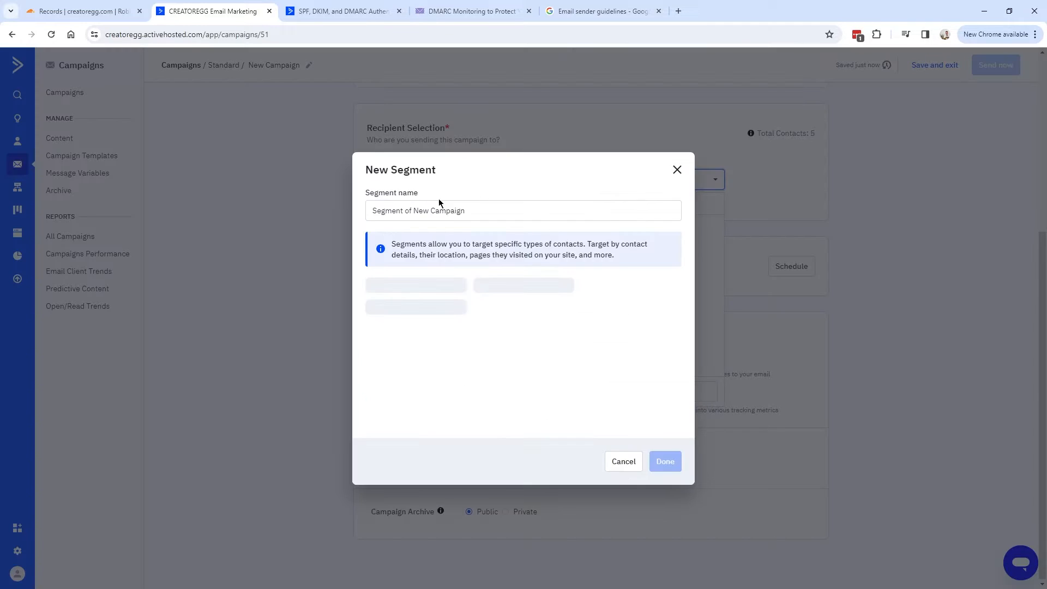
click(421, 356)
click(513, 306)
click(524, 330)
click(582, 303)
text(rob)
key(Return)
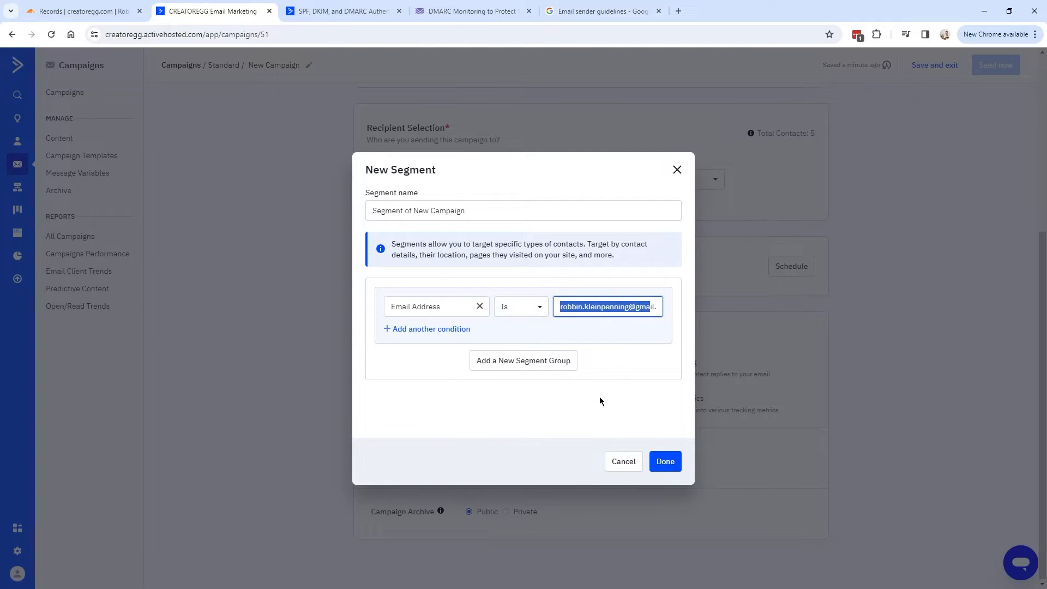
click(663, 462)
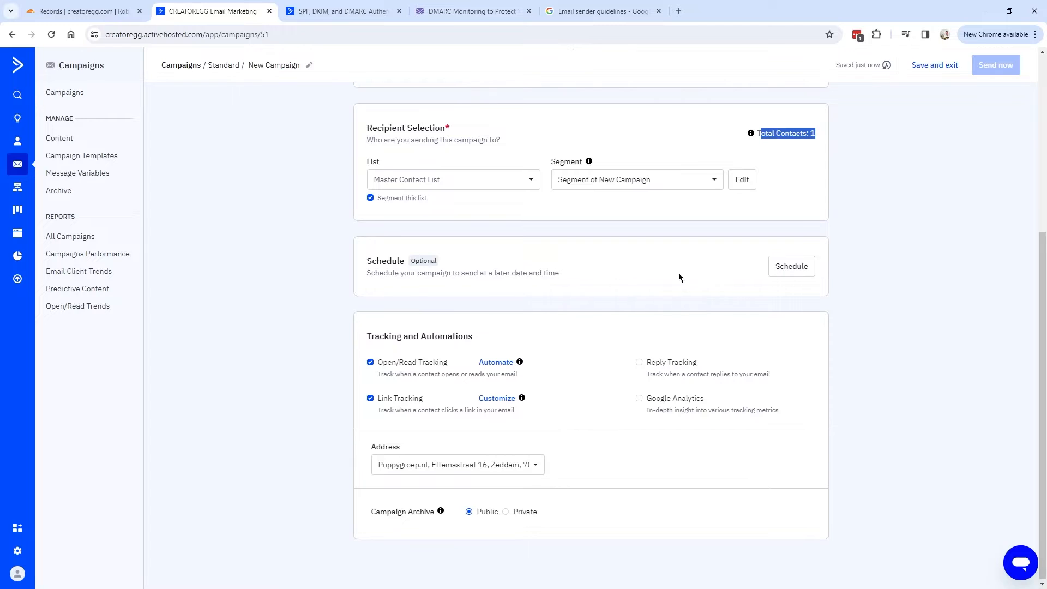
Send the test DKIM DMARC campaign now and confirm immediate sending.
scroll(627, 273, up, 5)
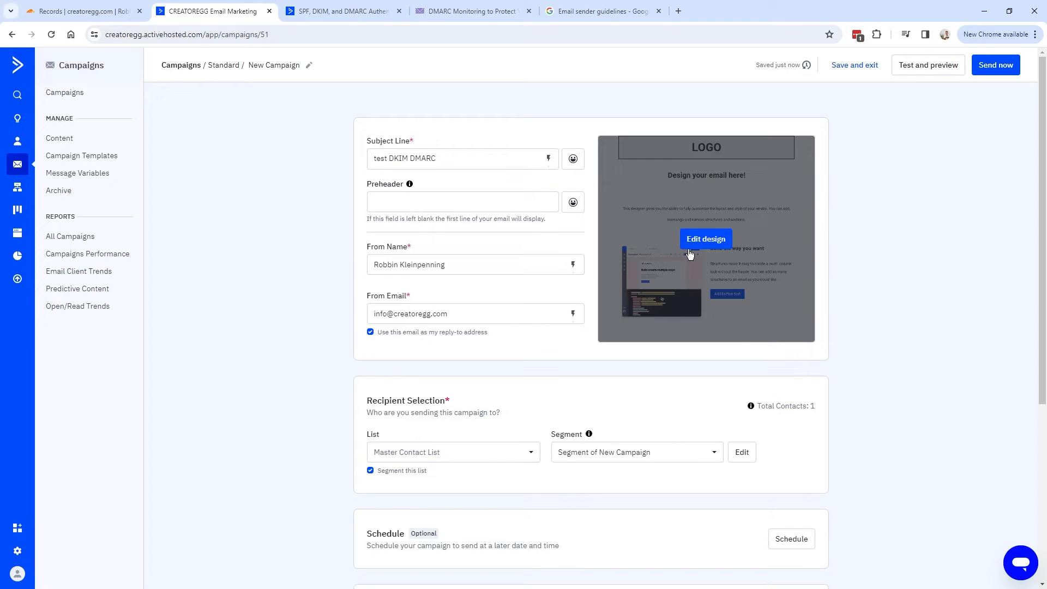
click(998, 66)
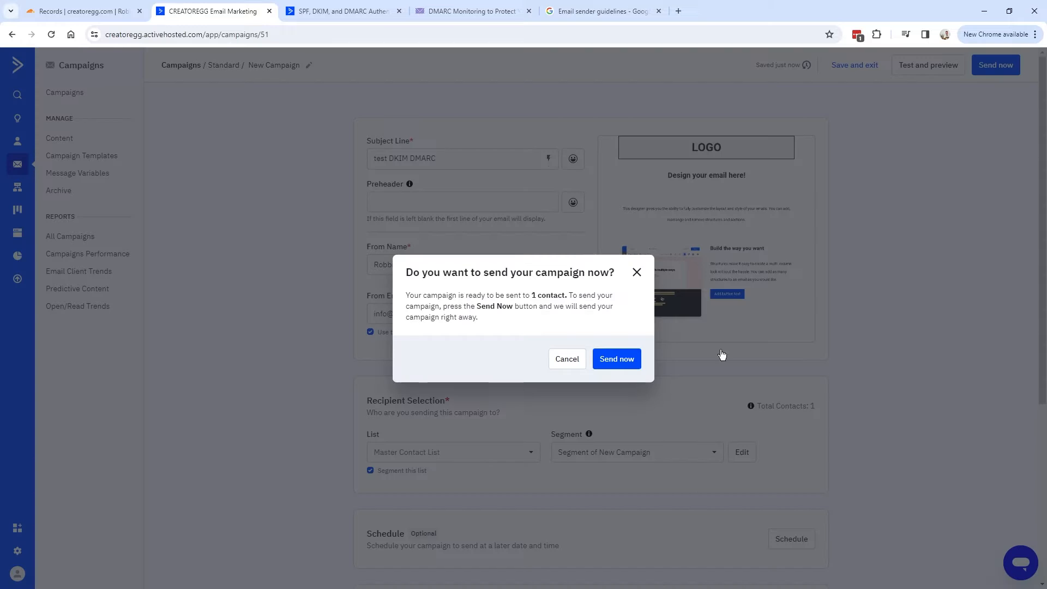
click(616, 360)
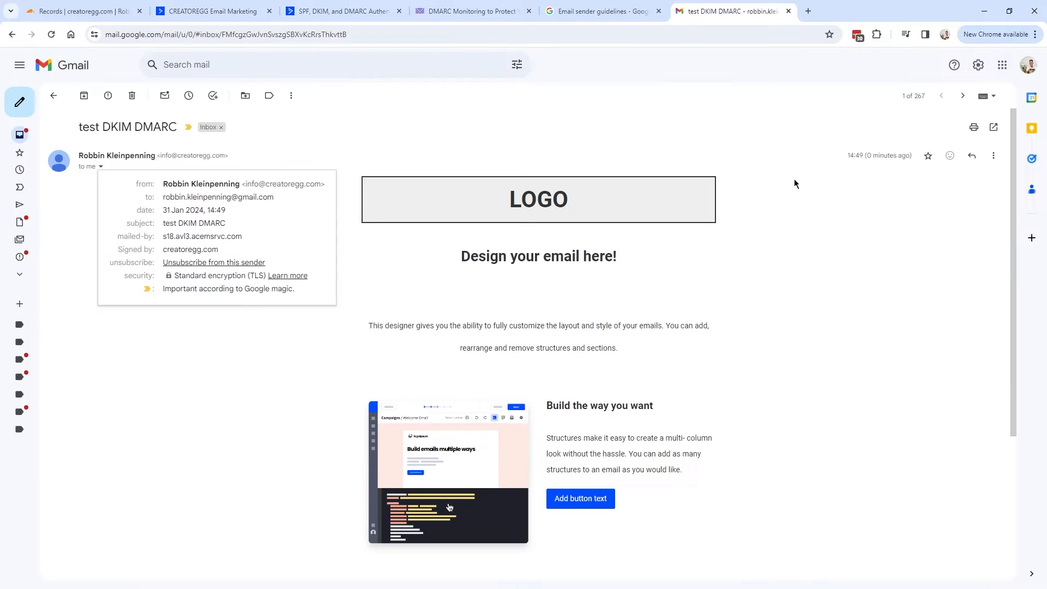
click(994, 156)
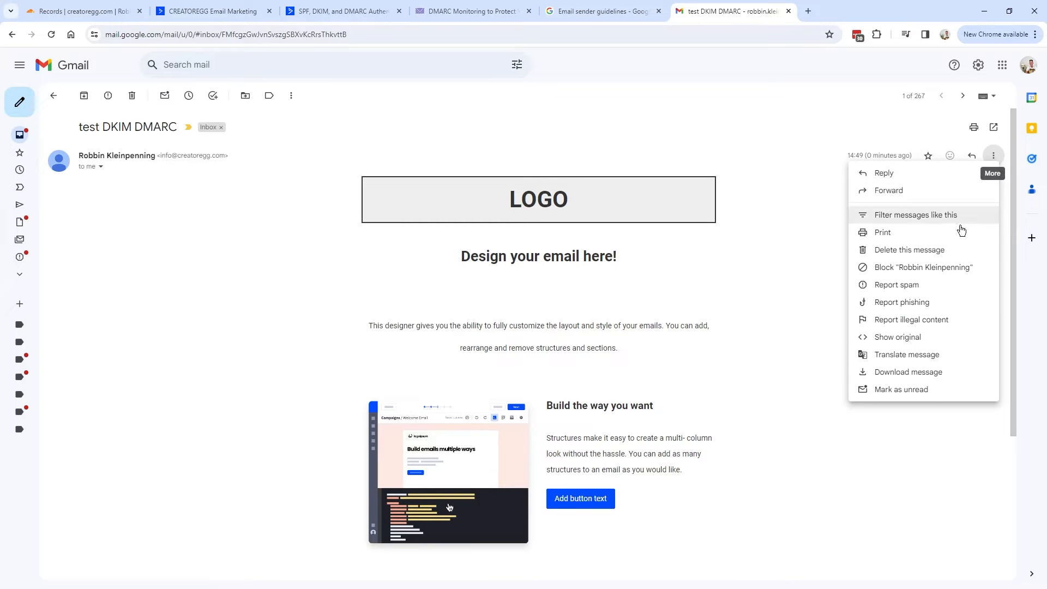
View the message's original and find the dmarc=pass result with policy p=NONE.
click(903, 337)
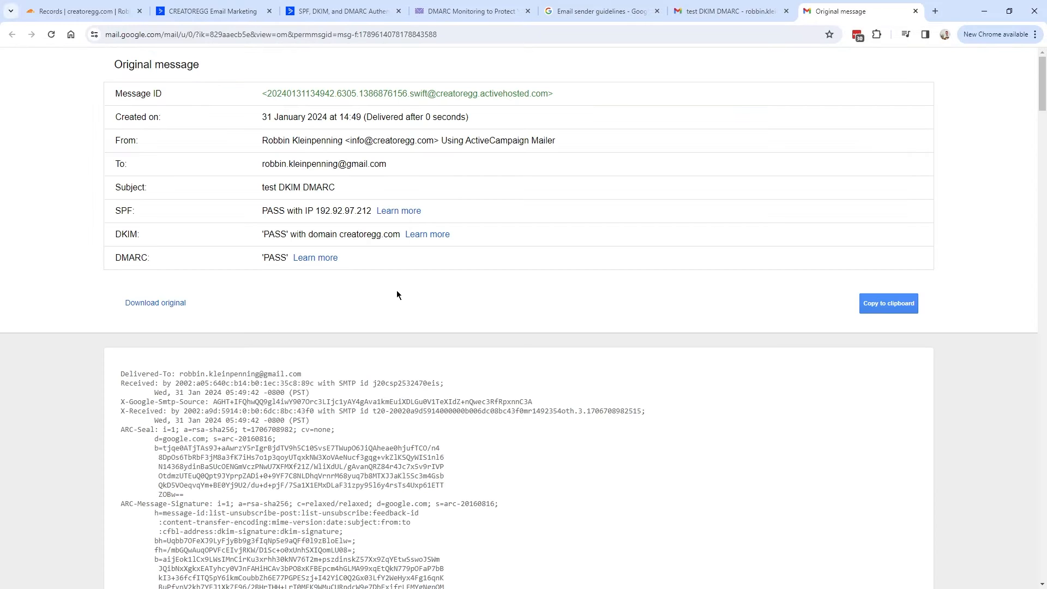
drag(114, 257, 289, 258)
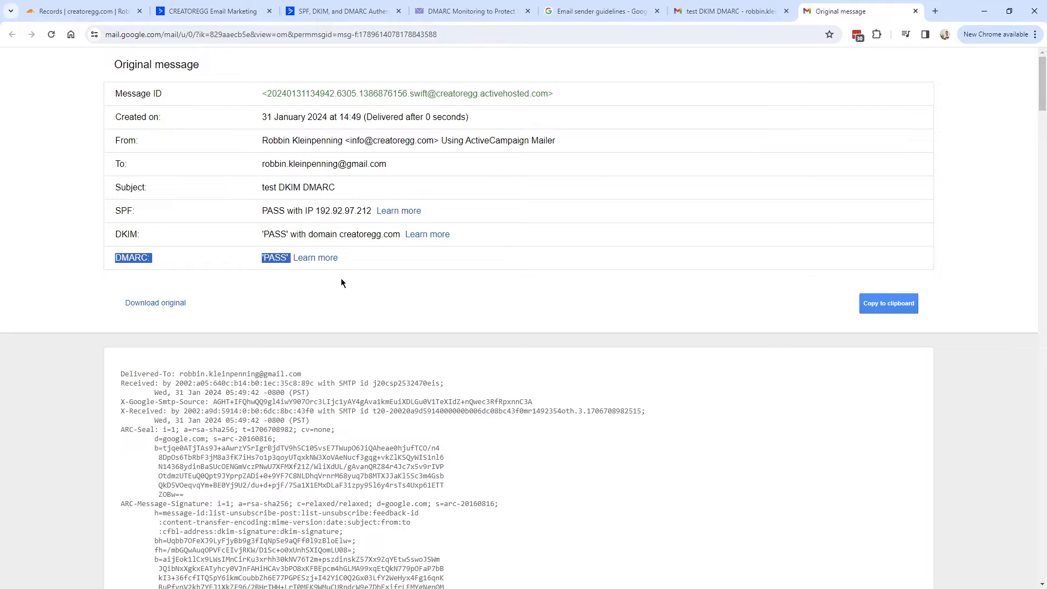
key(ctrl+f)
text(dmarc)
key(Return)
key(Return)
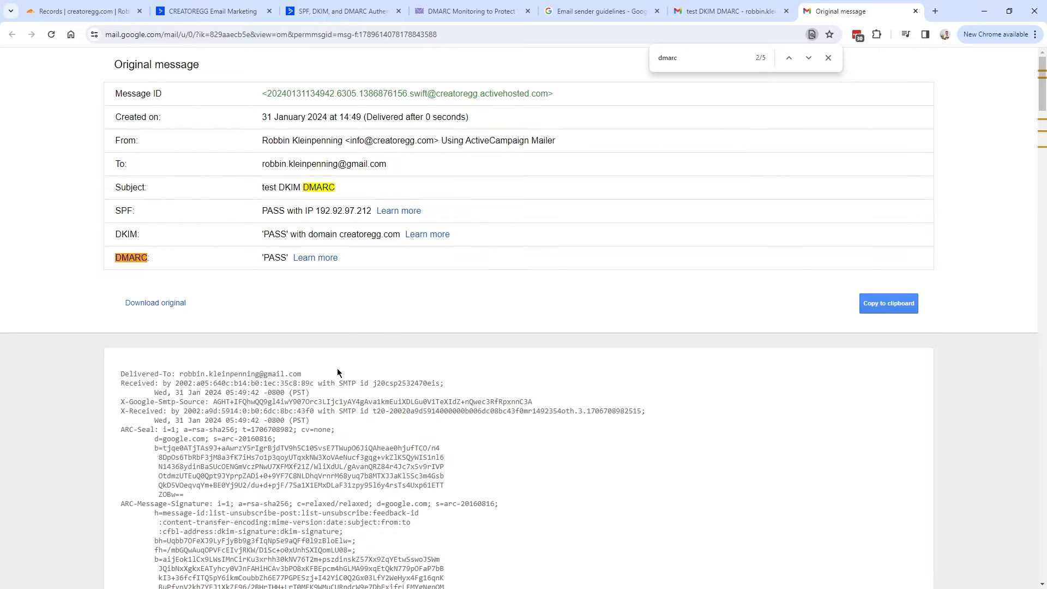
drag(151, 318, 419, 324)
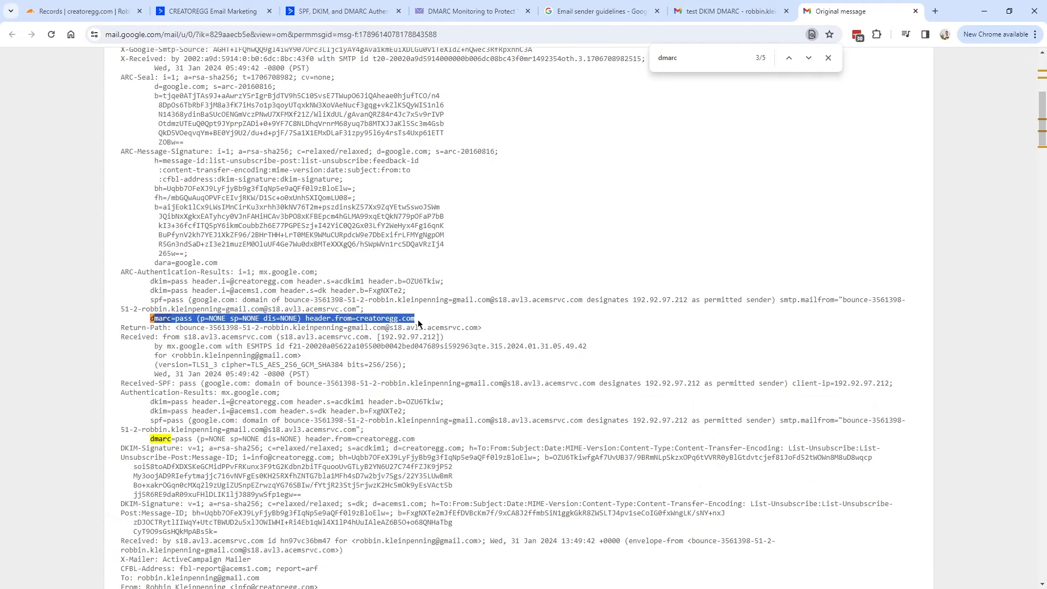
drag(198, 319, 227, 318)
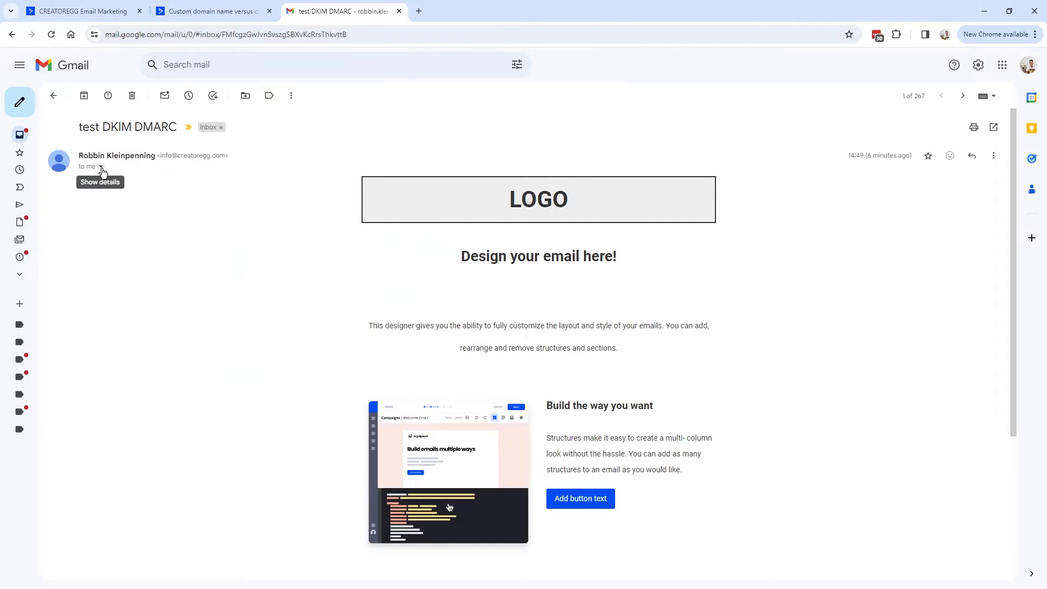
Show the sender details and highlight the mailed-by server s18.avl3.acemsrvc.com.
click(100, 166)
drag(117, 236, 245, 238)
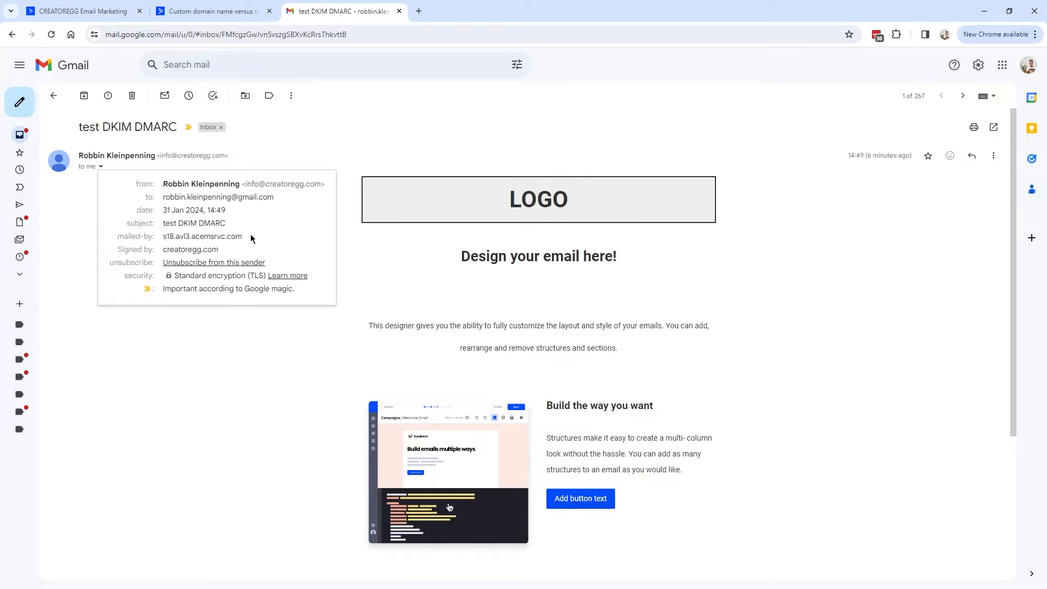
click(252, 239)
drag(254, 241, 166, 237)
click(167, 239)
drag(242, 236, 163, 238)
click(164, 236)
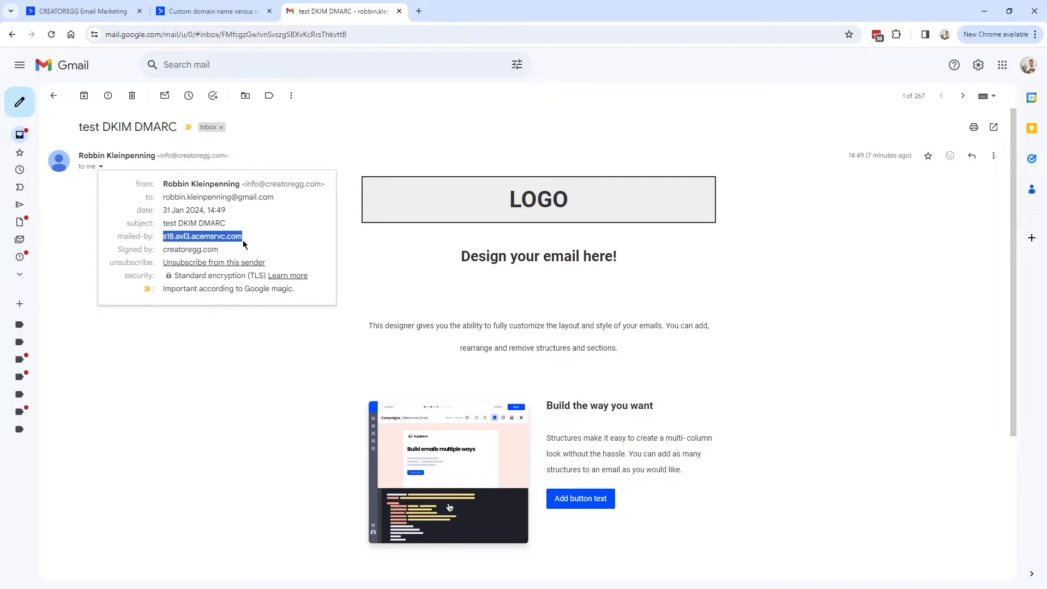
drag(253, 237, 164, 236)
click(168, 238)
mouse_move(245, 240)
mouse_down()
mouse_move(117, 240)
mouse_move(246, 240)
mouse_up()
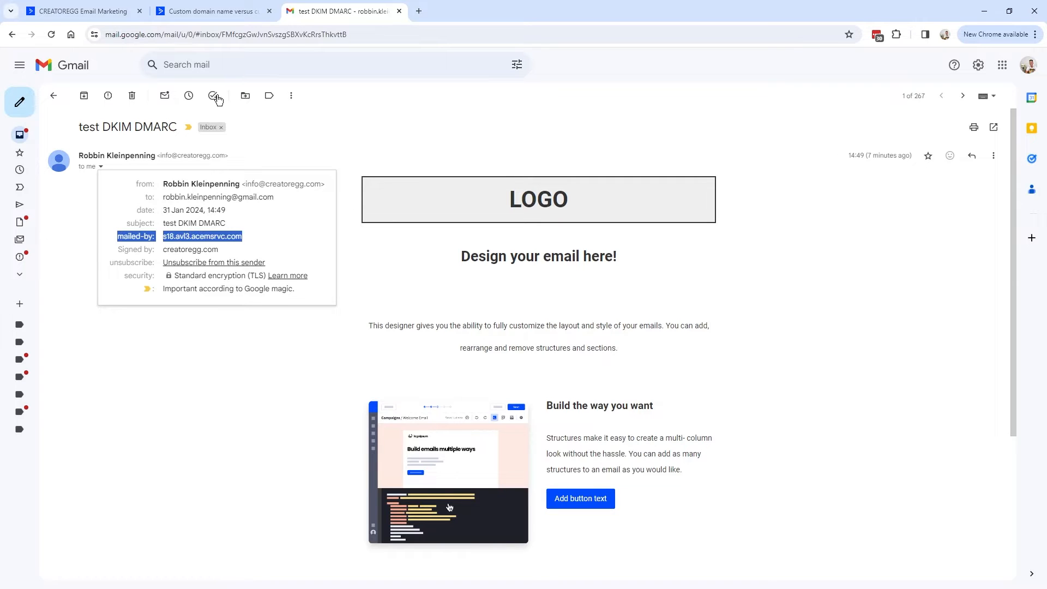
click(207, 15)
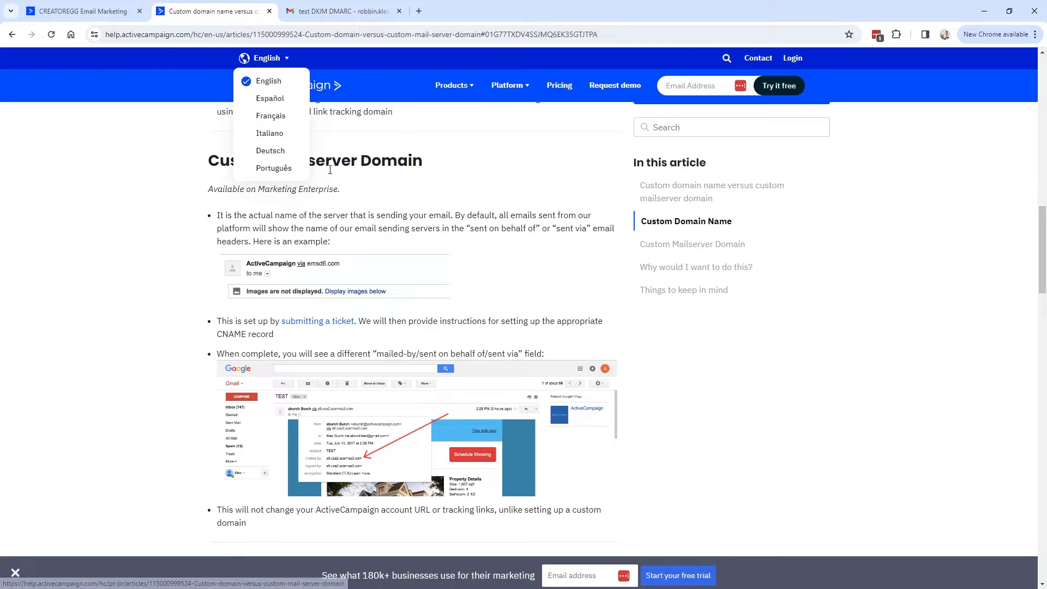
Note that a Custom Mailserver Domain requires the Marketing Enterprise plan, then switch to Google's sender guidelines.
mouse_move(195, 164)
mouse_down()
mouse_move(428, 162)
mouse_move(187, 162)
mouse_up()
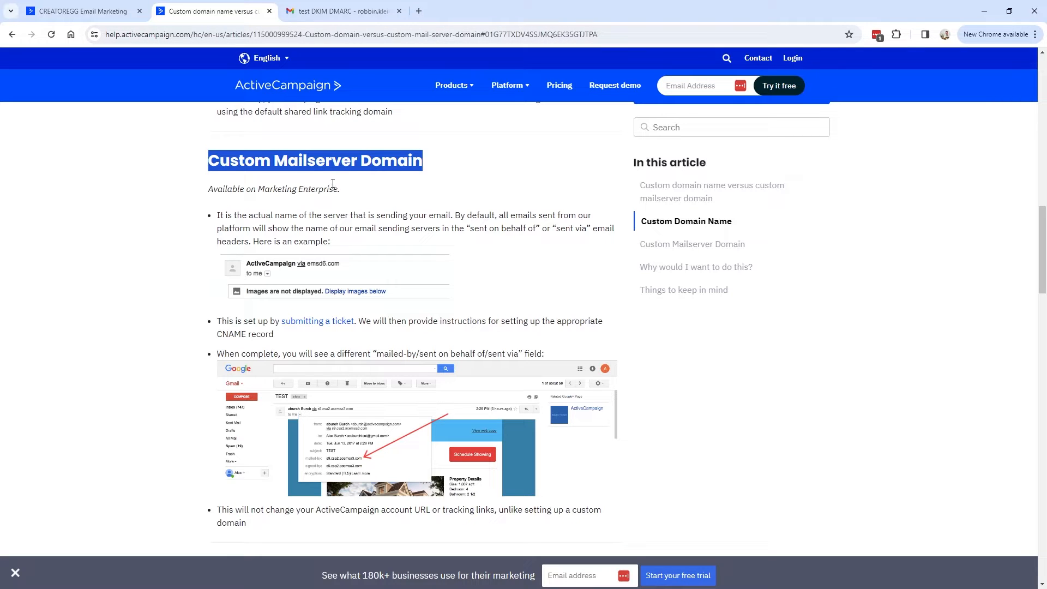
click(224, 184)
mouse_move(210, 188)
mouse_down()
mouse_move(353, 191)
mouse_move(207, 191)
mouse_up()
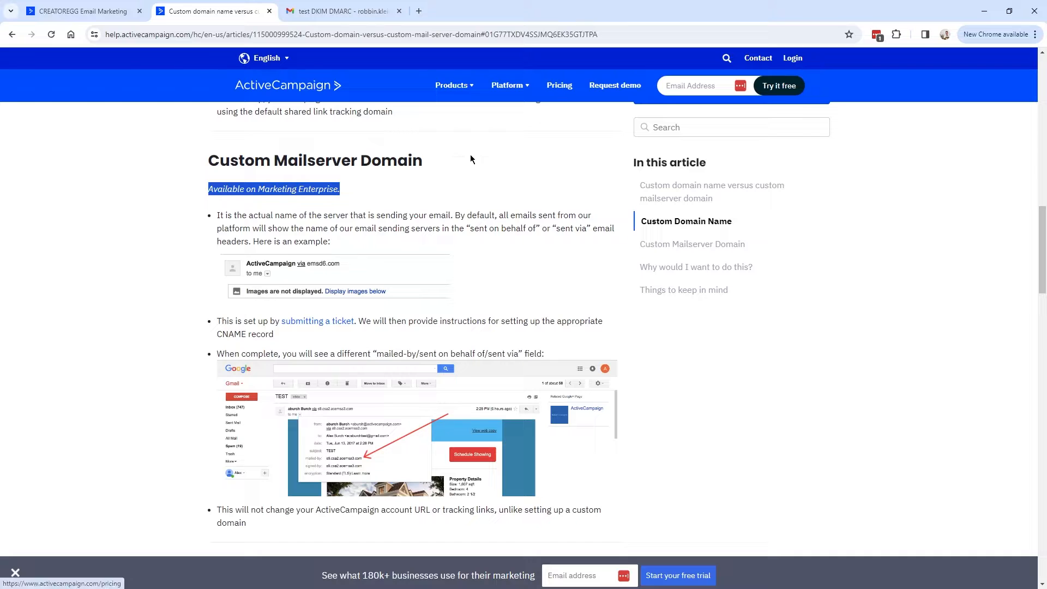
drag(349, 191, 260, 189)
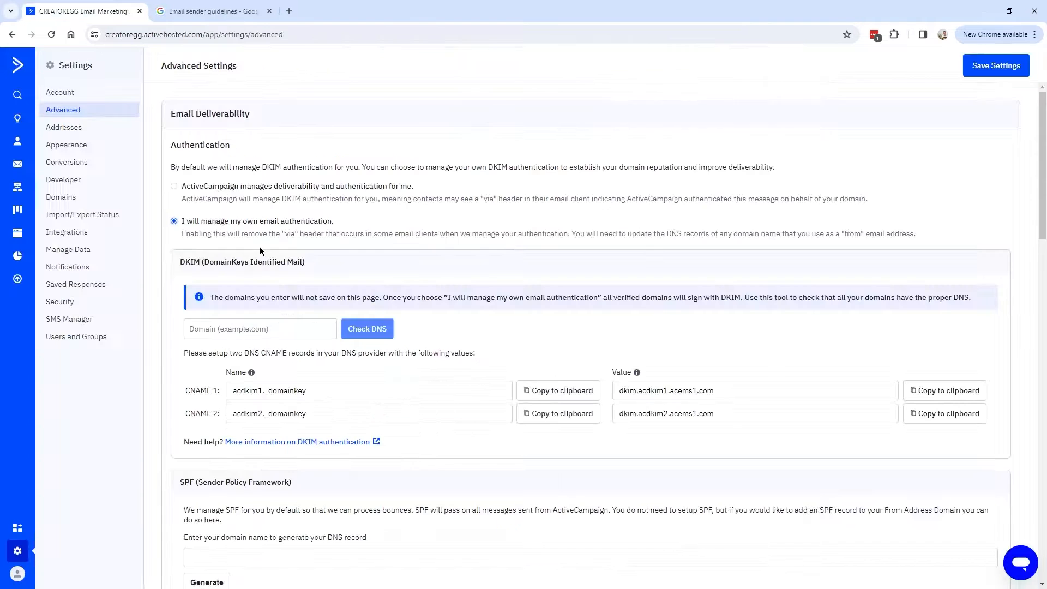
scroll(259, 247, down, 3)
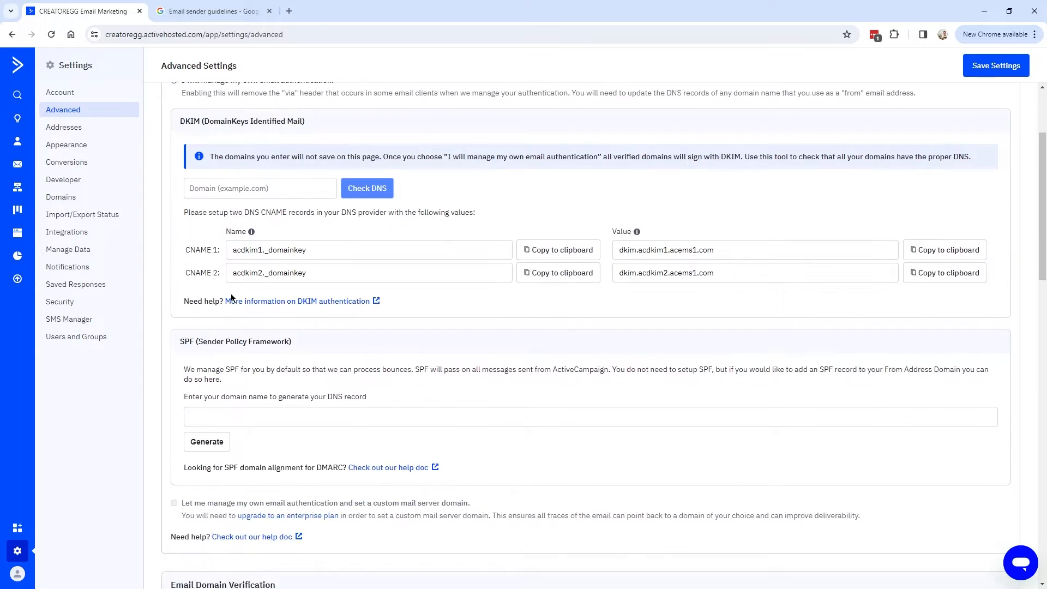
drag(180, 318, 314, 318)
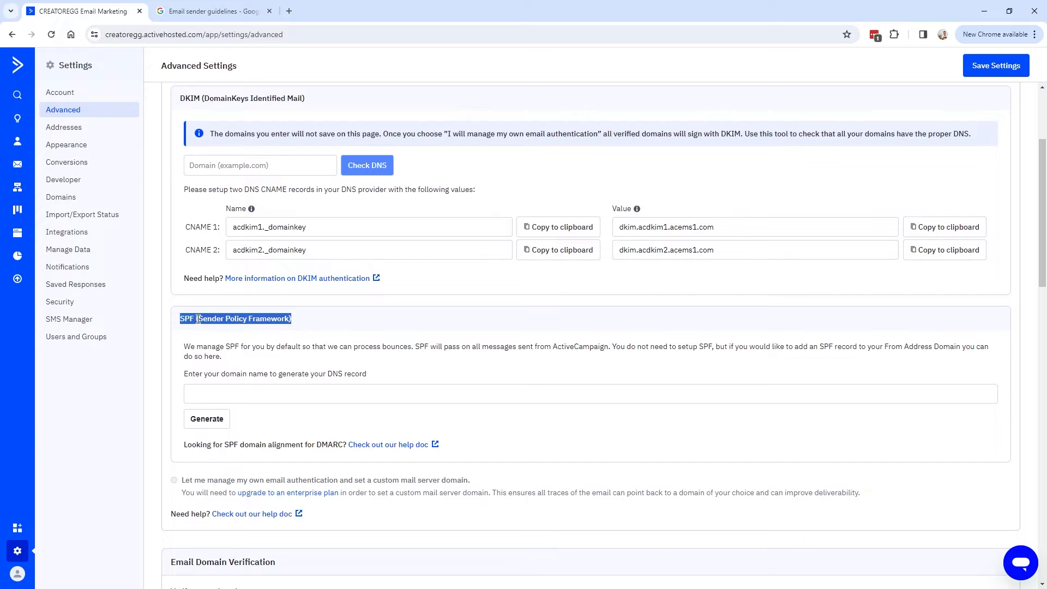
click(191, 10)
scroll(221, 104, up, 7)
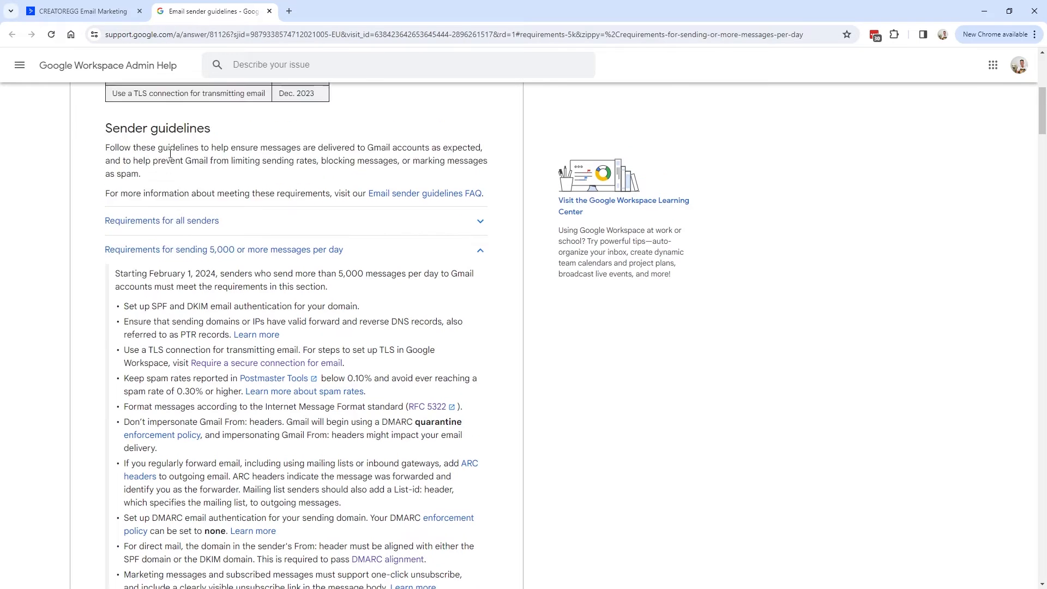
Read the guidelines' February 2024 start date and the SPF and DKIM authentication requirement.
drag(97, 188, 306, 187)
drag(172, 220, 263, 223)
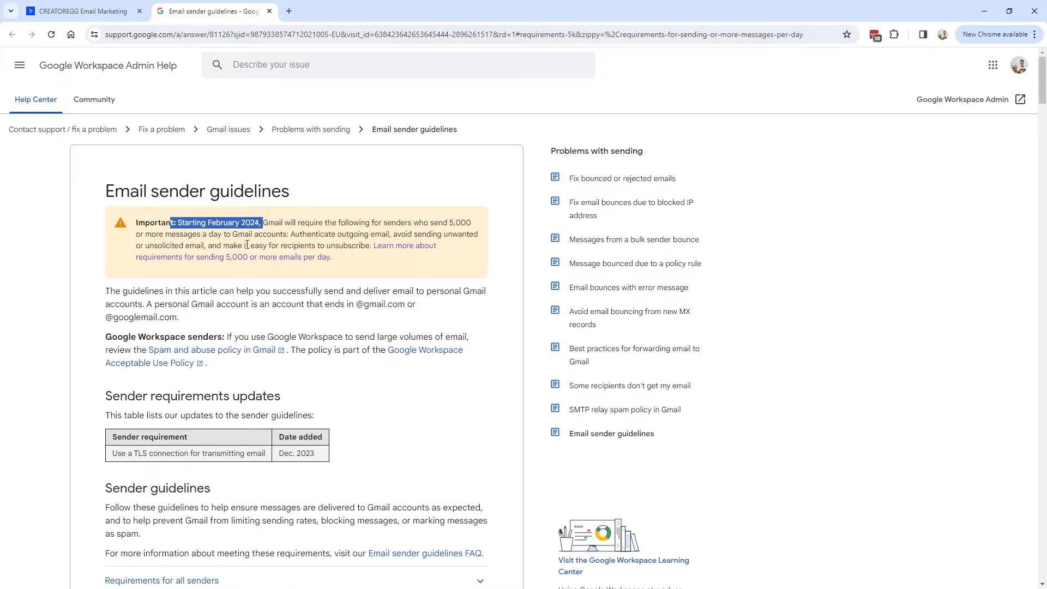
scroll(247, 245, down, 8)
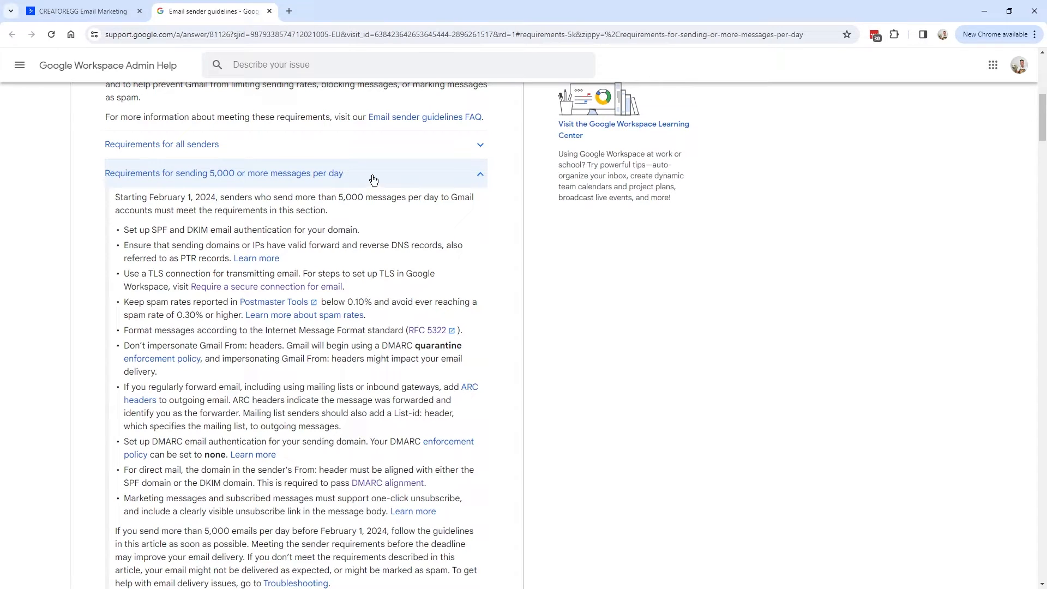
triple_click(141, 229)
drag(124, 229, 167, 229)
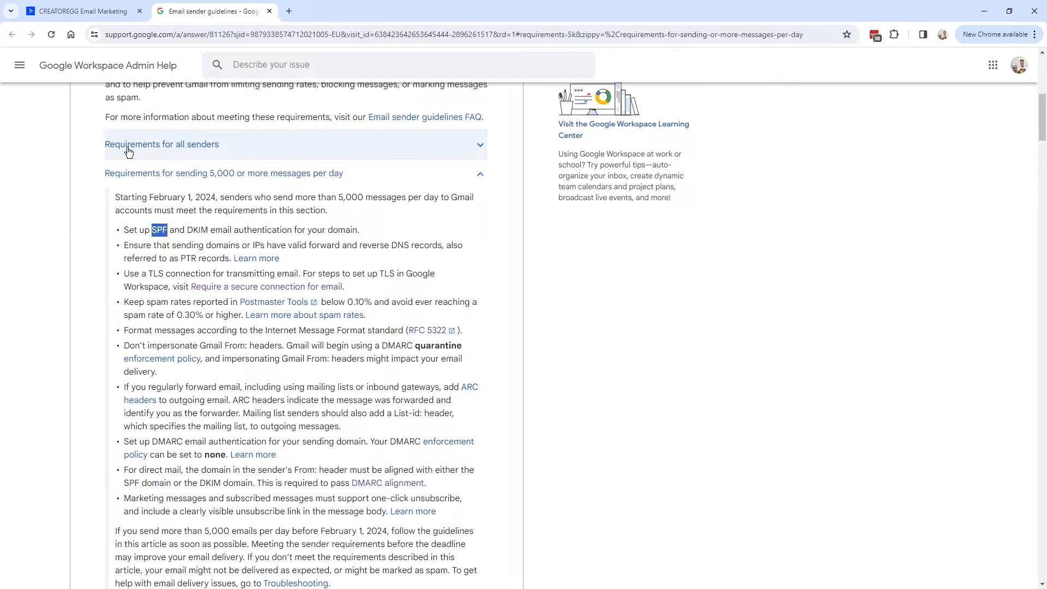
Expand 'Requirements for all senders' and note 'Set up SPF' there.
click(172, 153)
drag(124, 240, 168, 236)
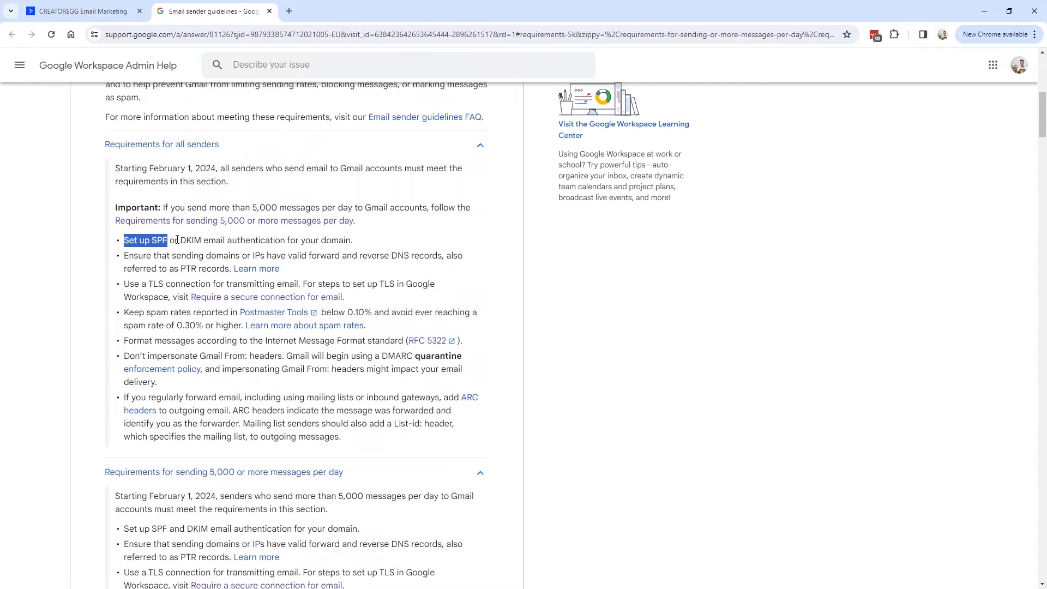
scroll(176, 240, down, 5)
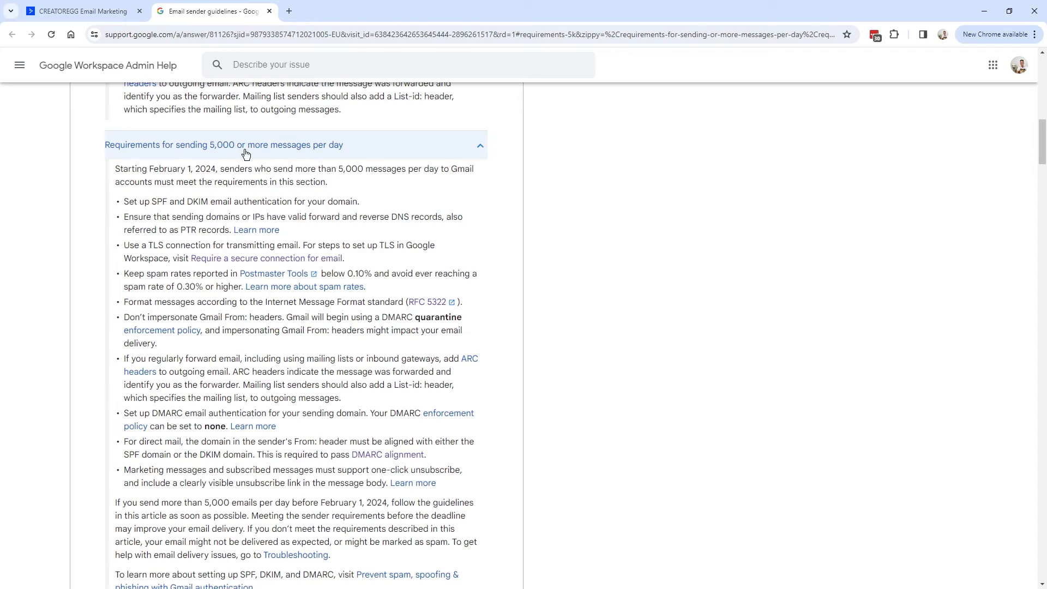
drag(171, 202, 209, 202)
key(ctrl+shift+Tab)
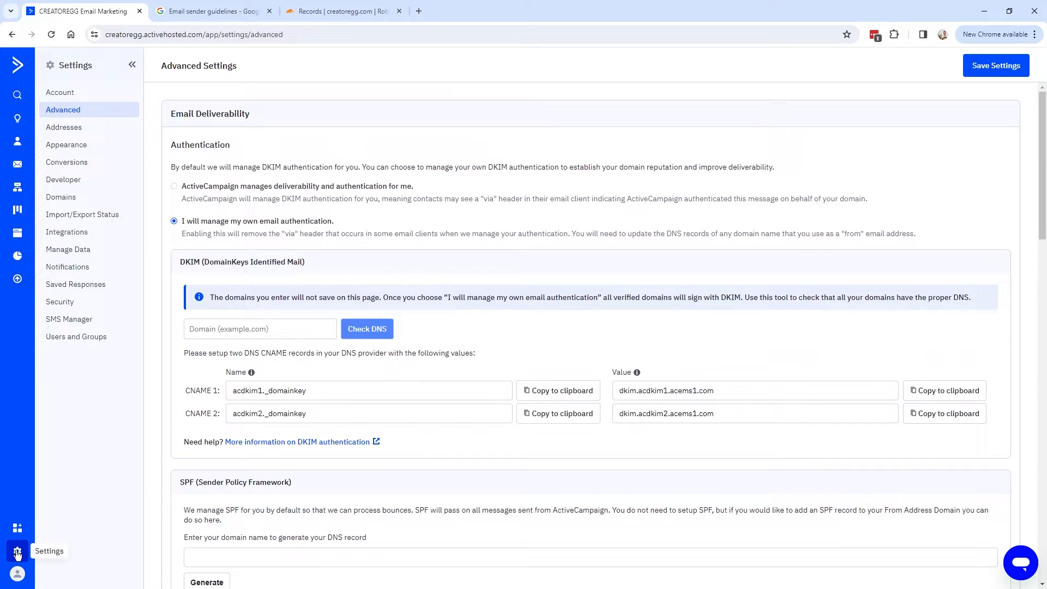
Generate the SPF TXT record for creatoregg.com, value 'v=spf1 include:emsd1.com ~all', and copy its name.
scroll(233, 318, down, 3)
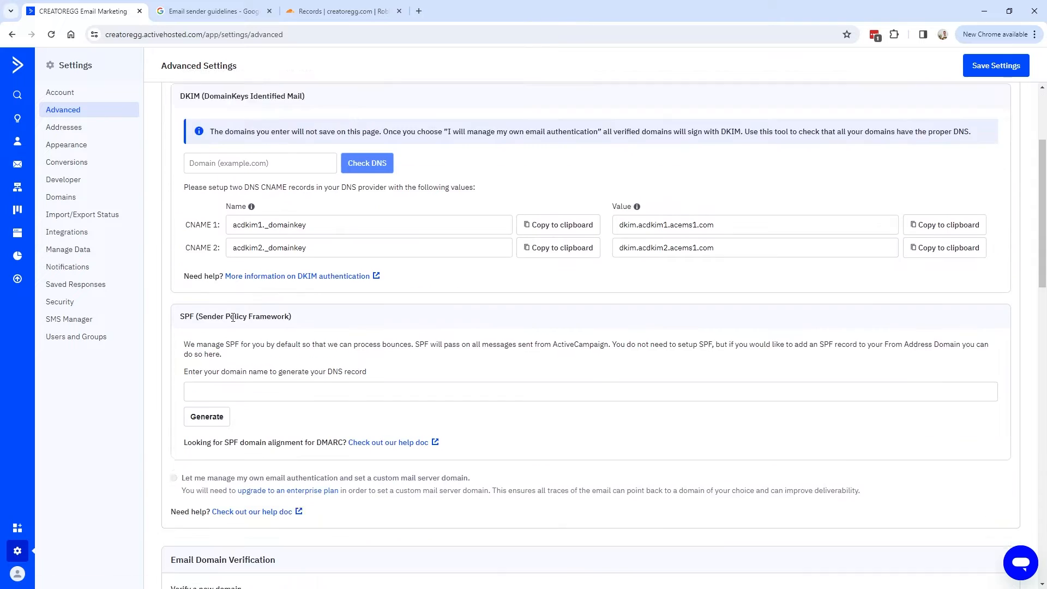
scroll(233, 318, down, 1)
drag(179, 264, 299, 264)
scroll(267, 351, down, 2)
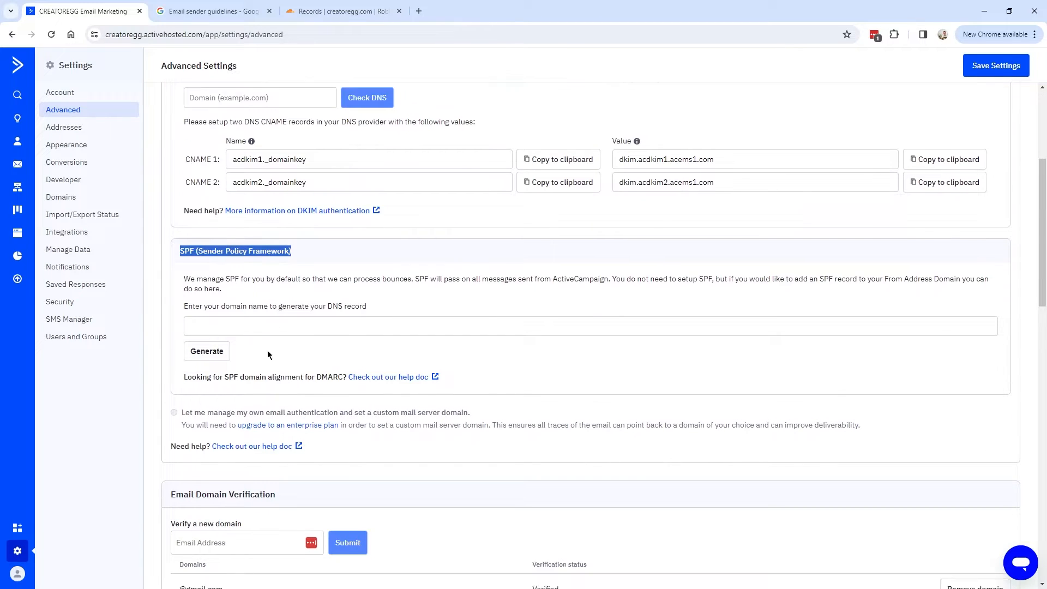
click(209, 228)
text(creatoregg.com)
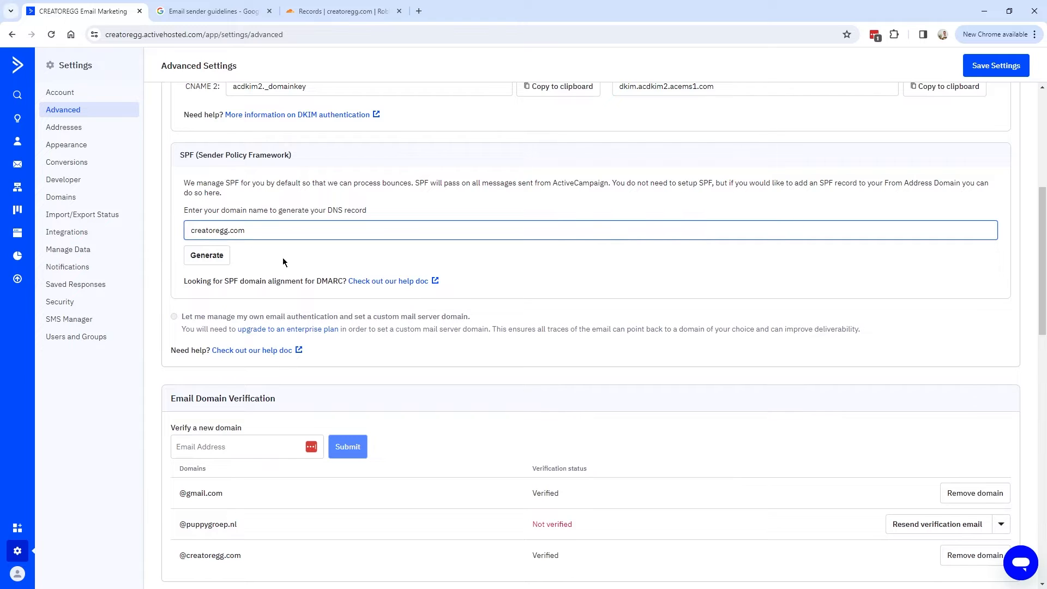
click(219, 256)
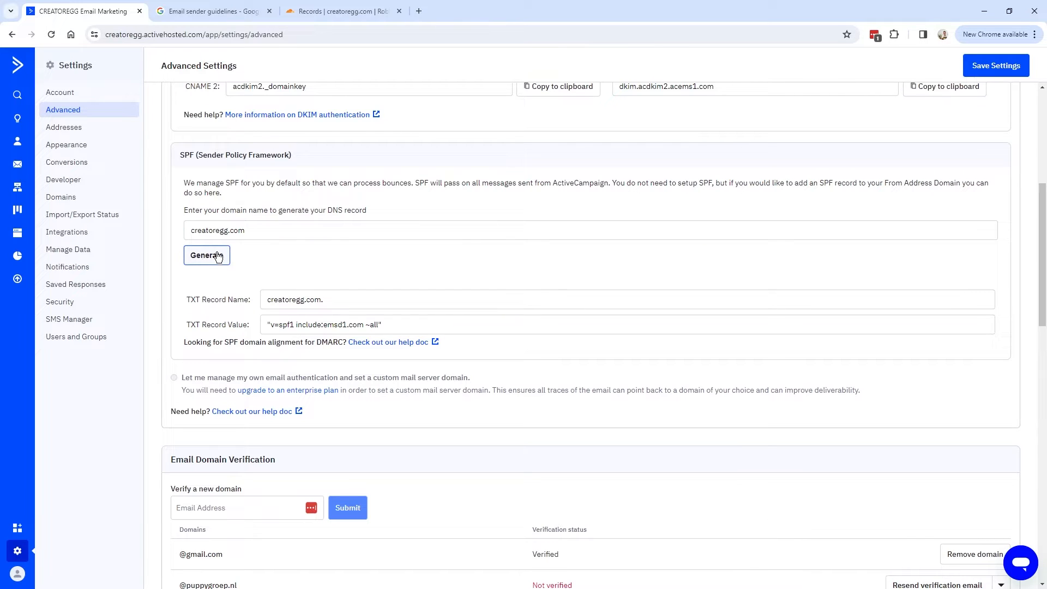
drag(186, 299, 200, 298)
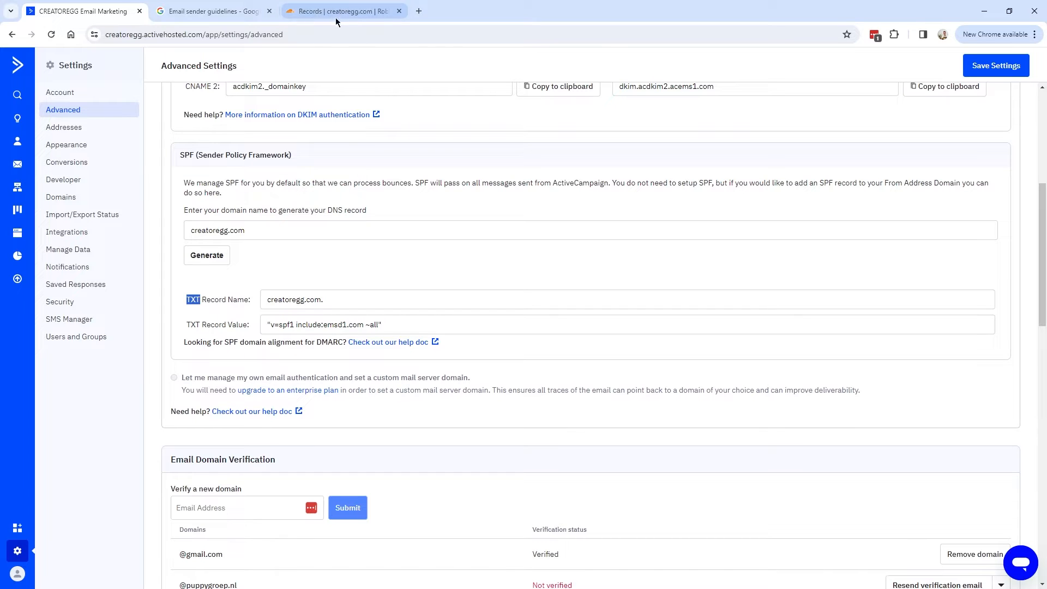
drag(322, 294, 269, 292)
key(ctrl+c)
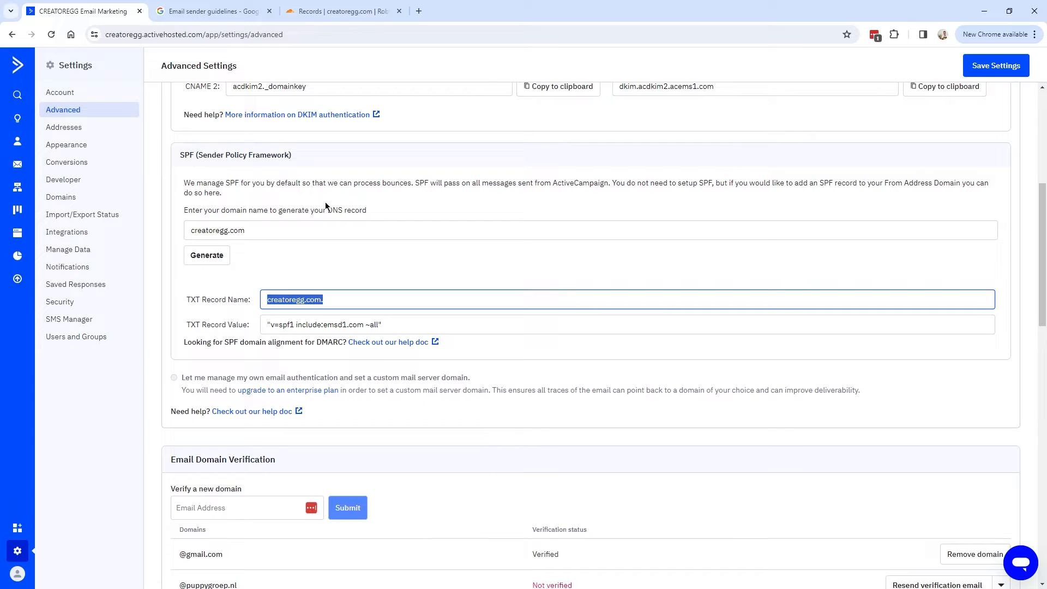
click(341, 11)
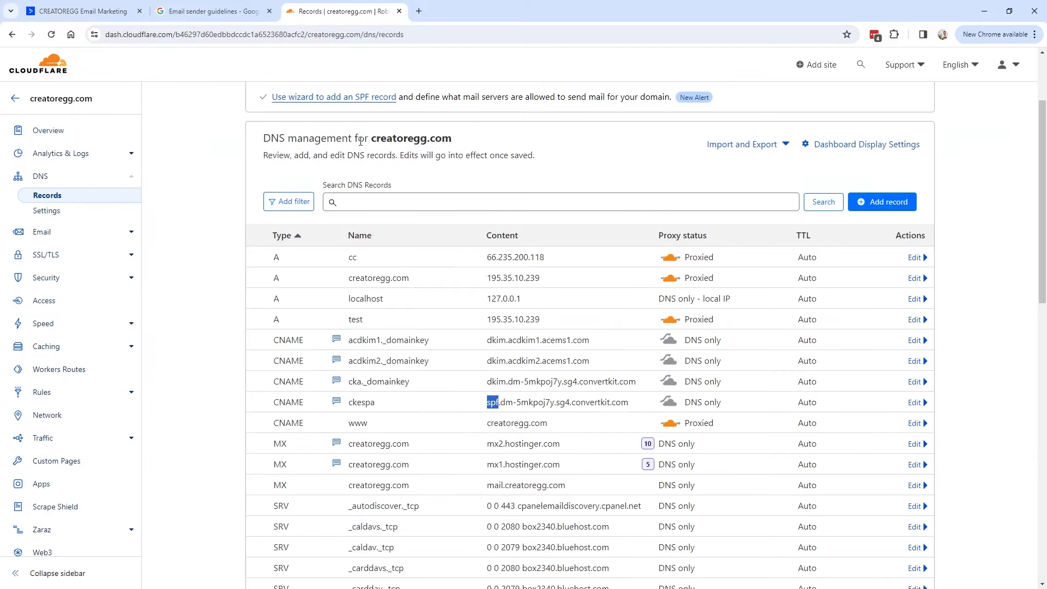
Add a new Cloudflare DNS record of type TXT named creatoregg.com.
click(882, 202)
text(txt)
click(297, 302)
click(414, 276)
key(ctrl+v)
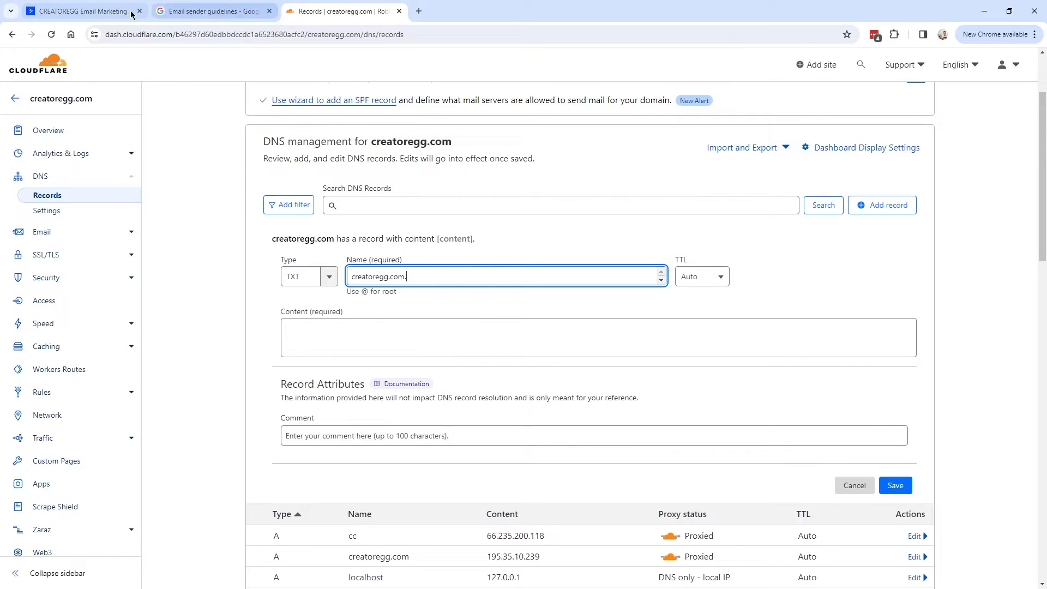
Fill the record content with 'v=spf1 include:emsd1.com ~all', add an SPF comment, and save.
click(87, 11)
click(396, 323)
key(ctrl+c)
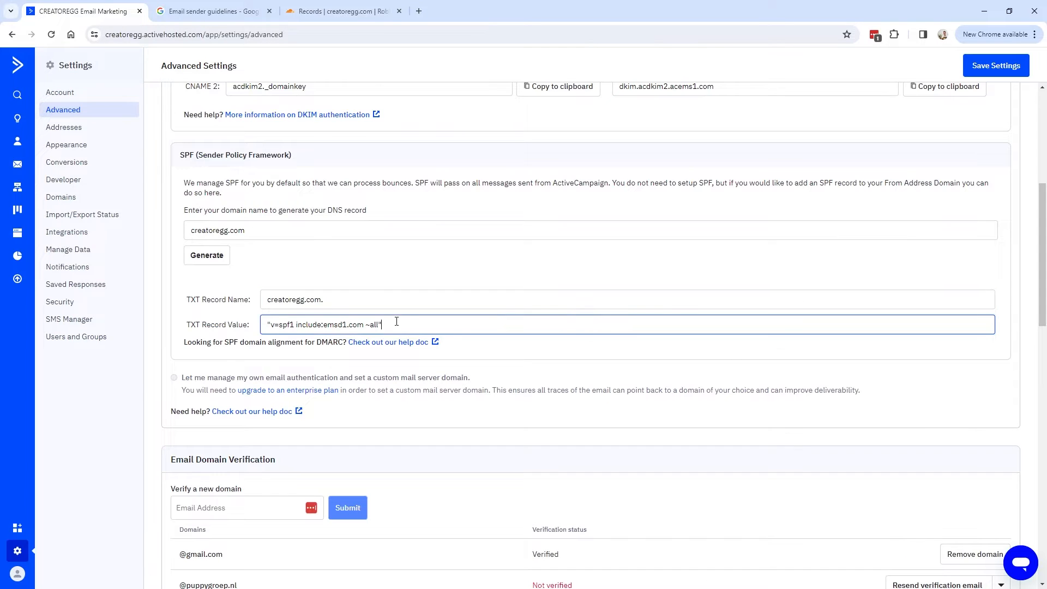
click(349, 11)
click(354, 327)
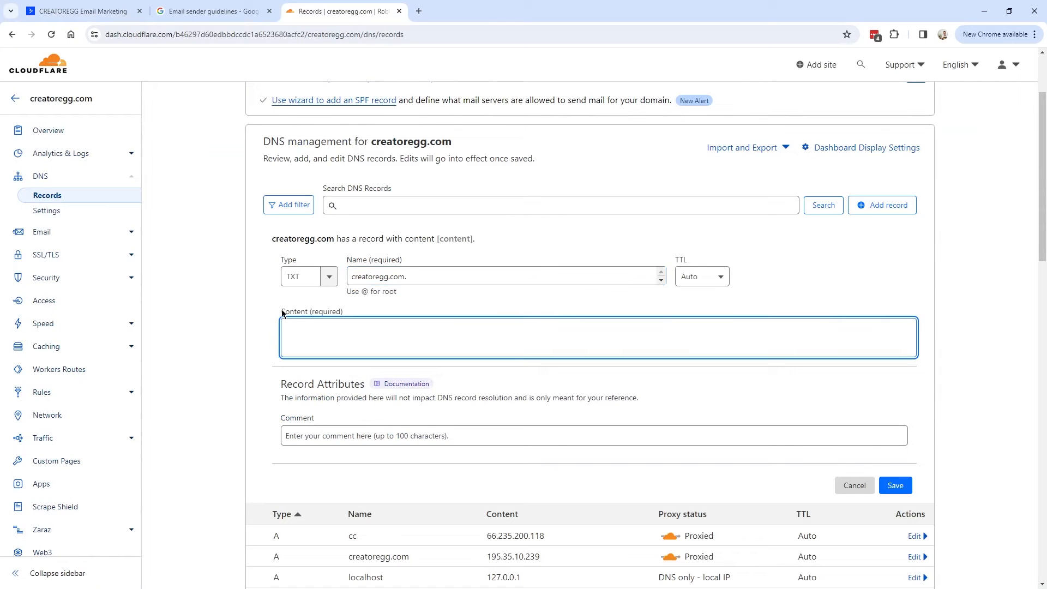
key(ctrl+v)
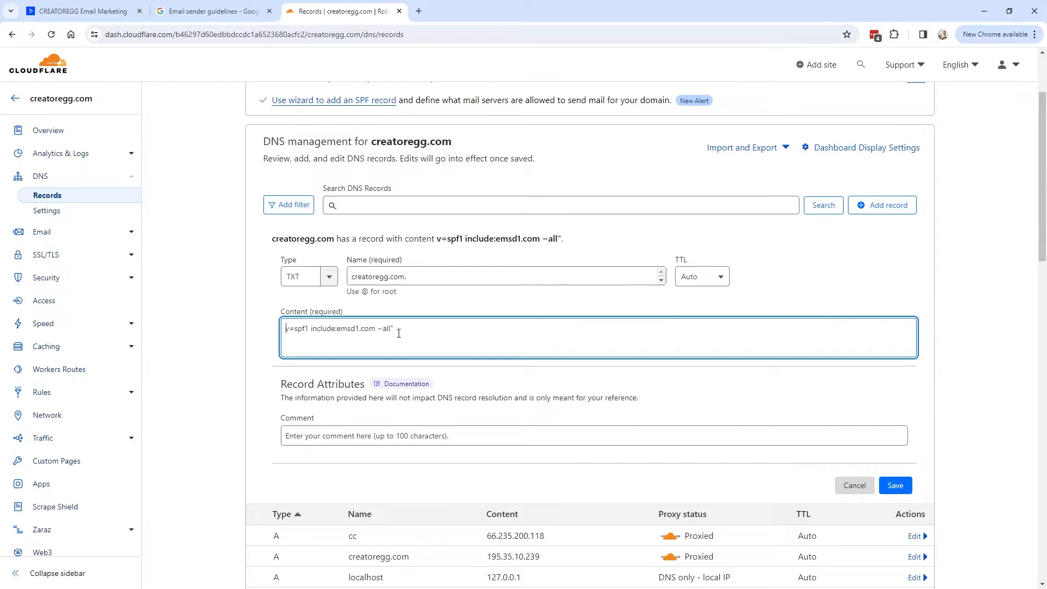
key(BackSpace)
click(306, 435)
key(ctrl+v)
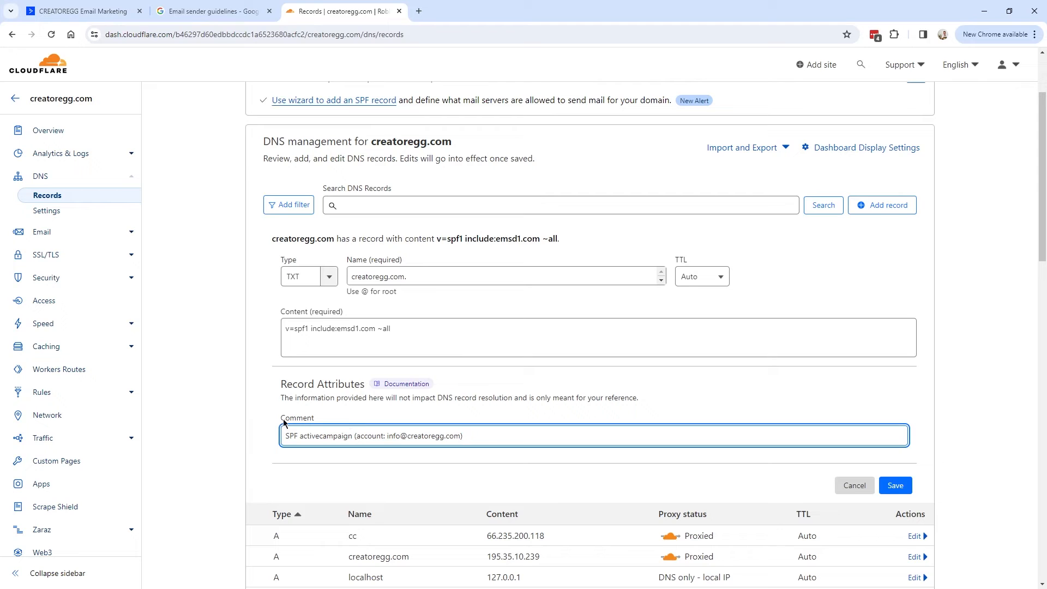
click(895, 485)
key(ctrl+Tab)
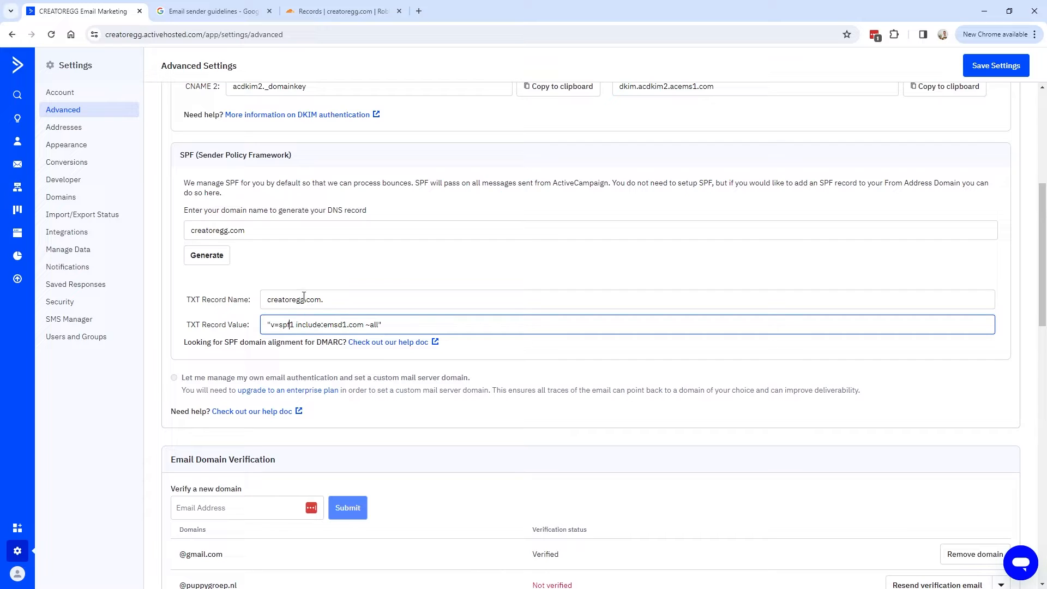
drag(385, 325, 253, 329)
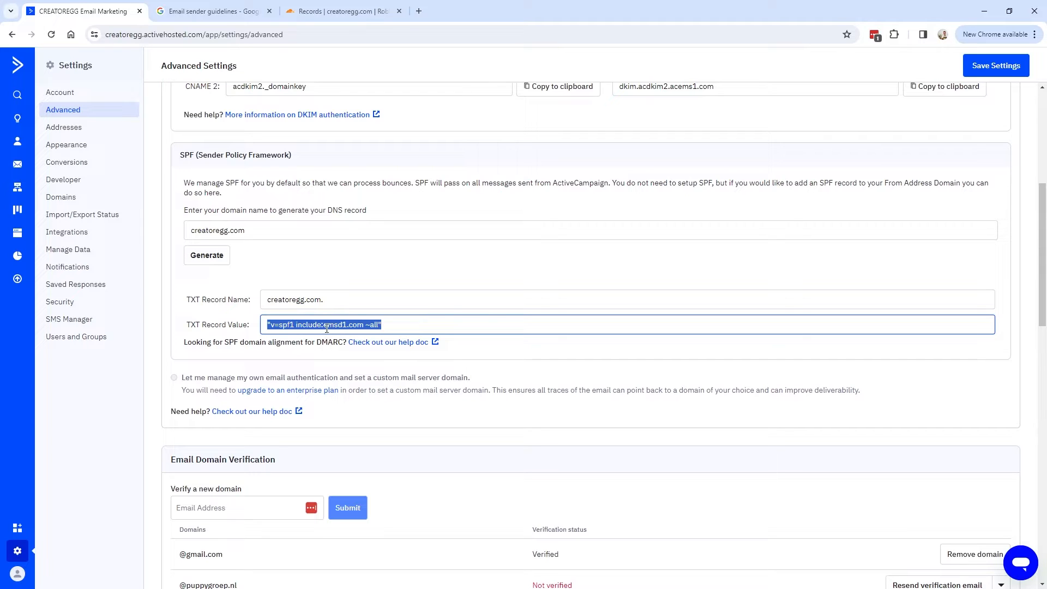
click(382, 323)
click(358, 303)
click(358, 302)
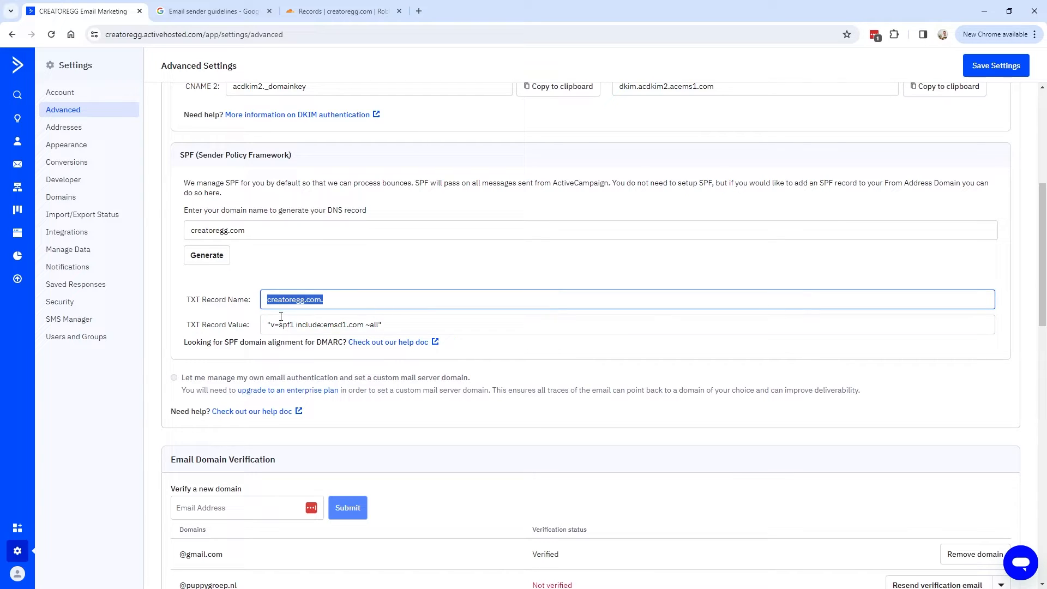
drag(295, 325, 271, 325)
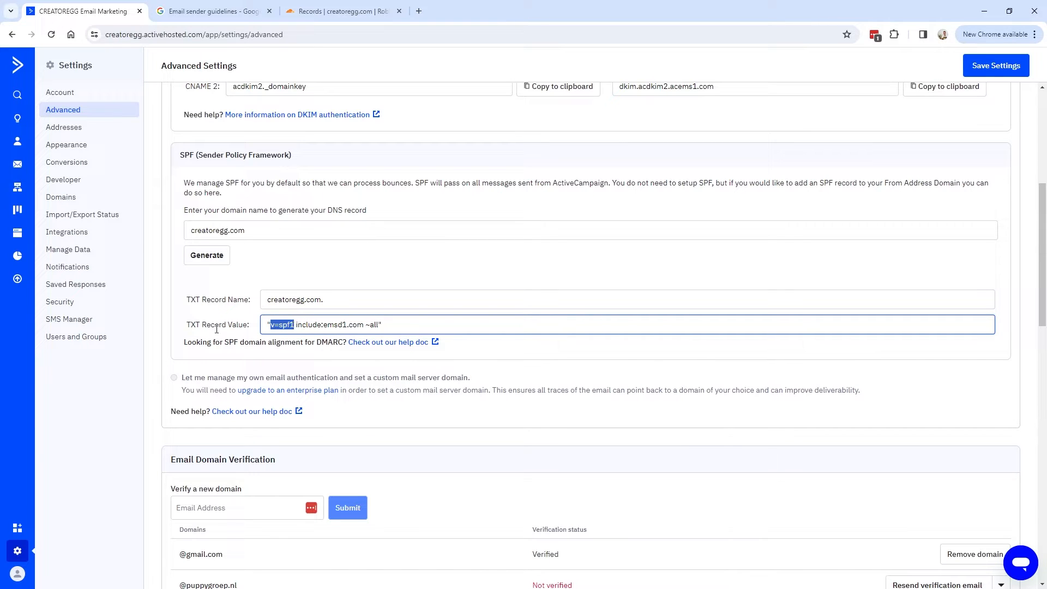
drag(296, 325, 362, 326)
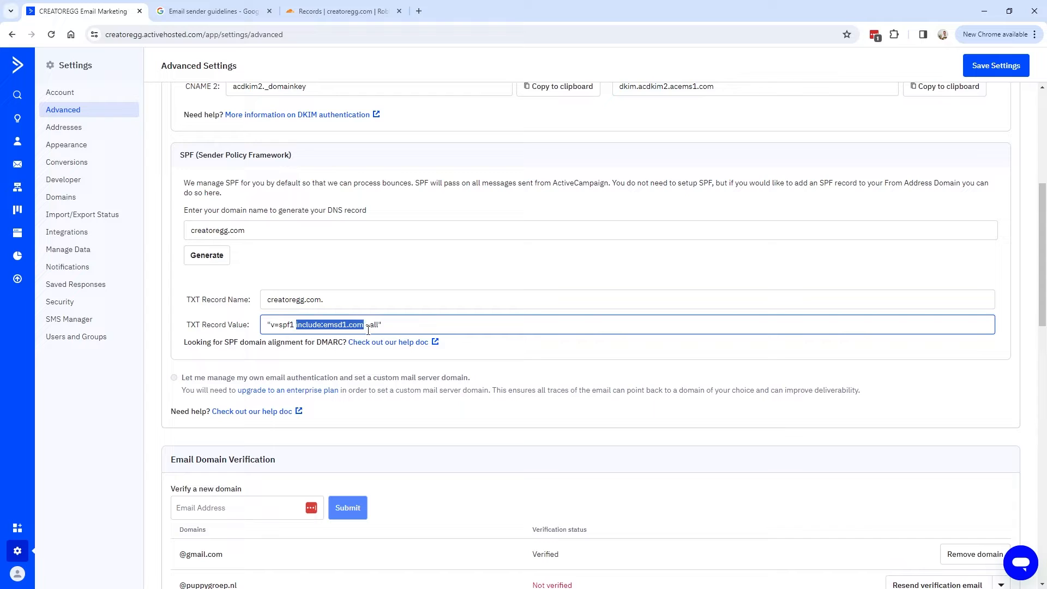
double_click(335, 324)
drag(336, 306, 263, 300)
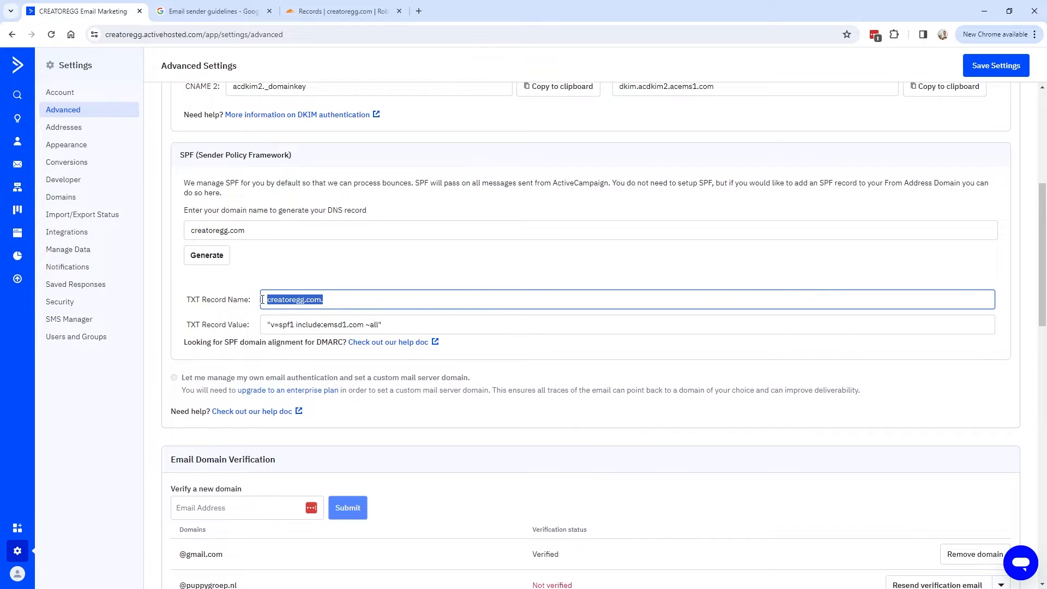
double_click(300, 325)
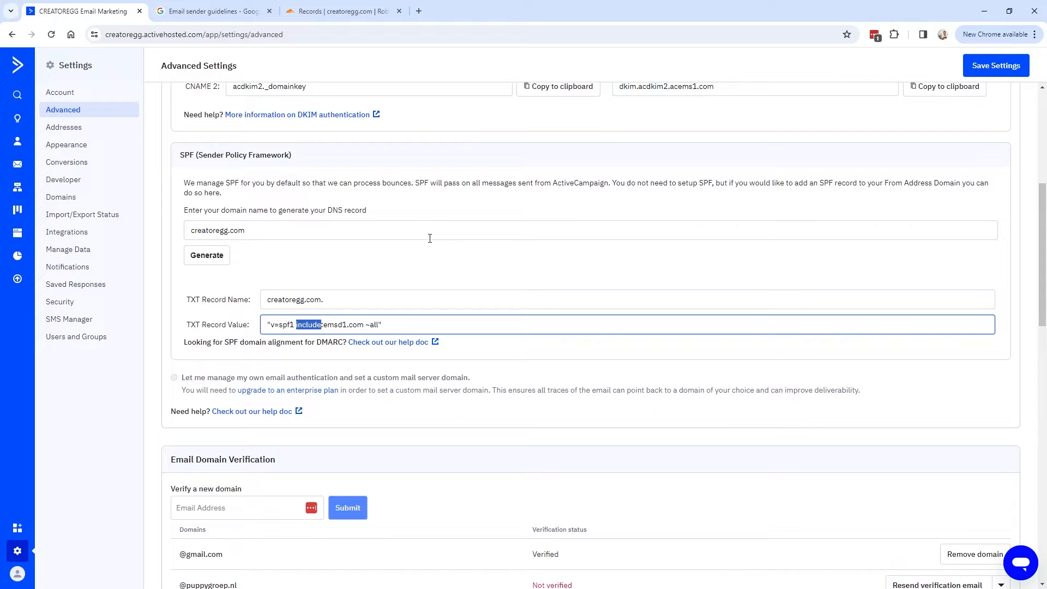
double_click(338, 324)
click(361, 324)
drag(361, 325, 295, 326)
drag(365, 325, 378, 327)
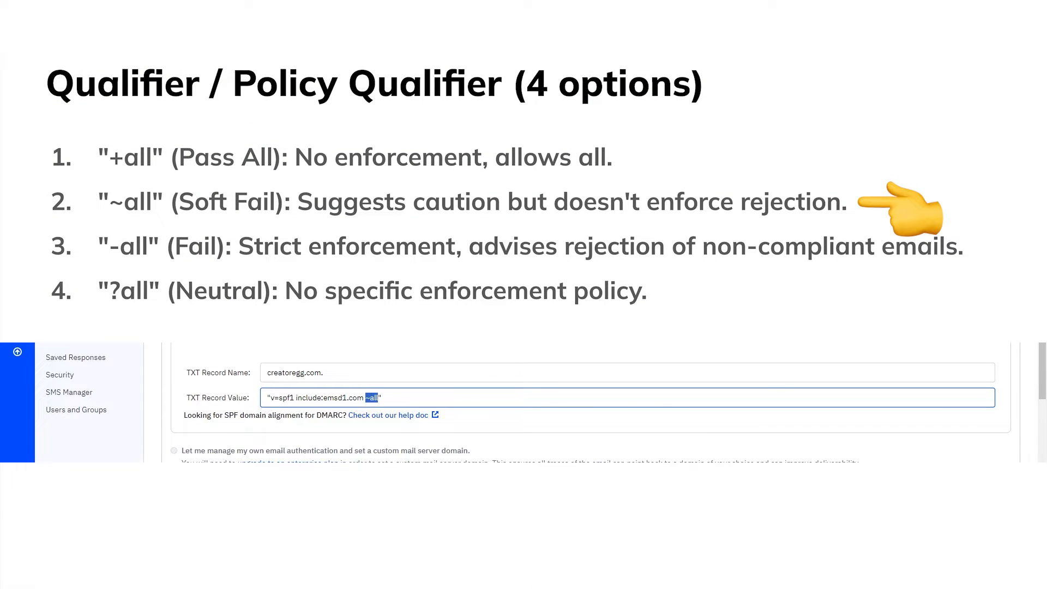
drag(324, 397, 364, 398)
mouse_move(365, 399)
mouse_down()
mouse_move(323, 399)
mouse_move(378, 399)
mouse_up()
click(398, 400)
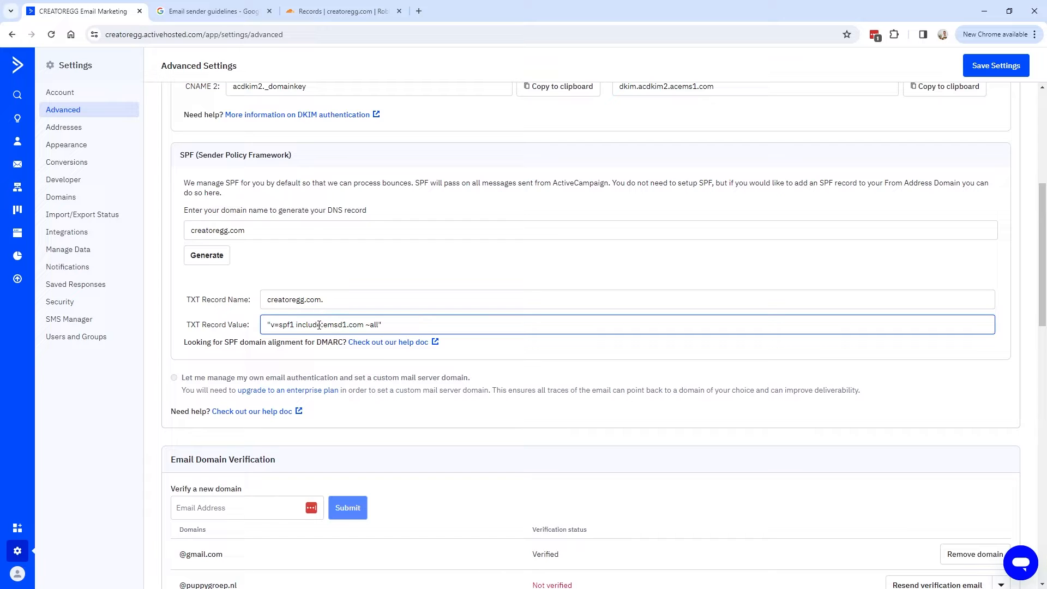
drag(303, 325, 379, 325)
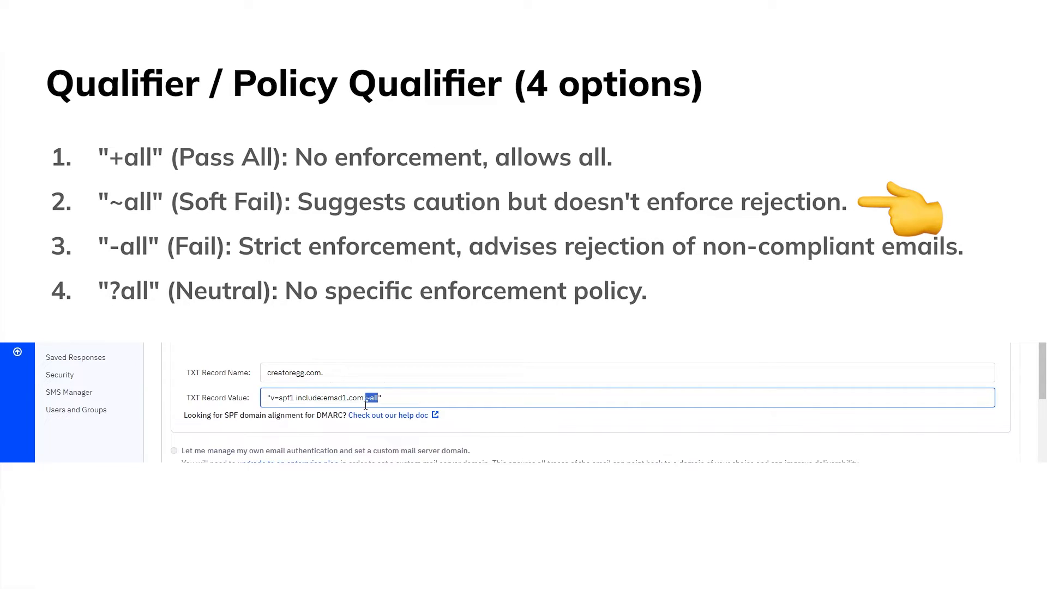
click(384, 399)
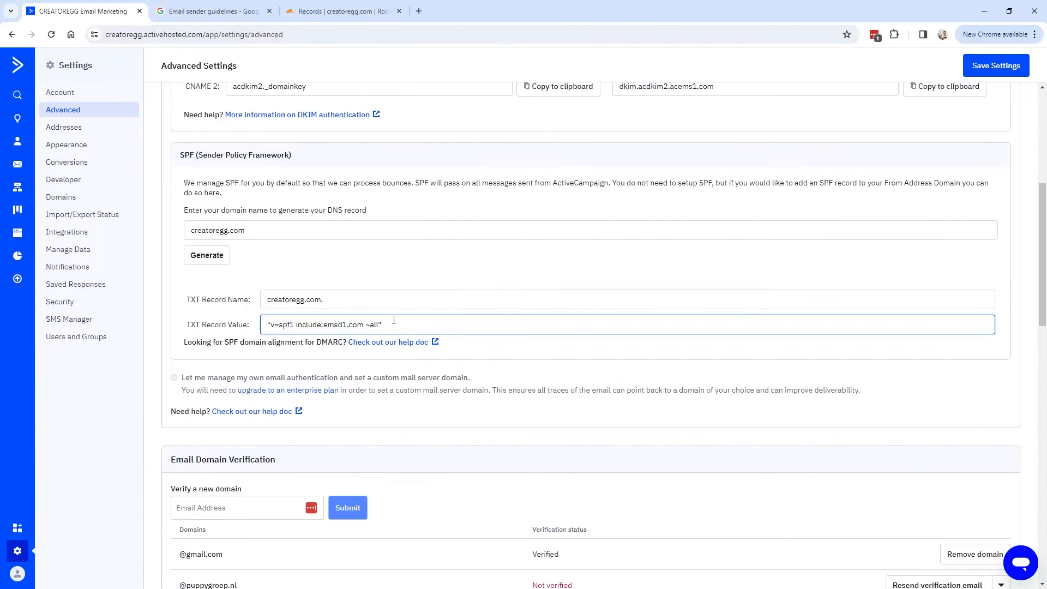
drag(394, 319, 263, 323)
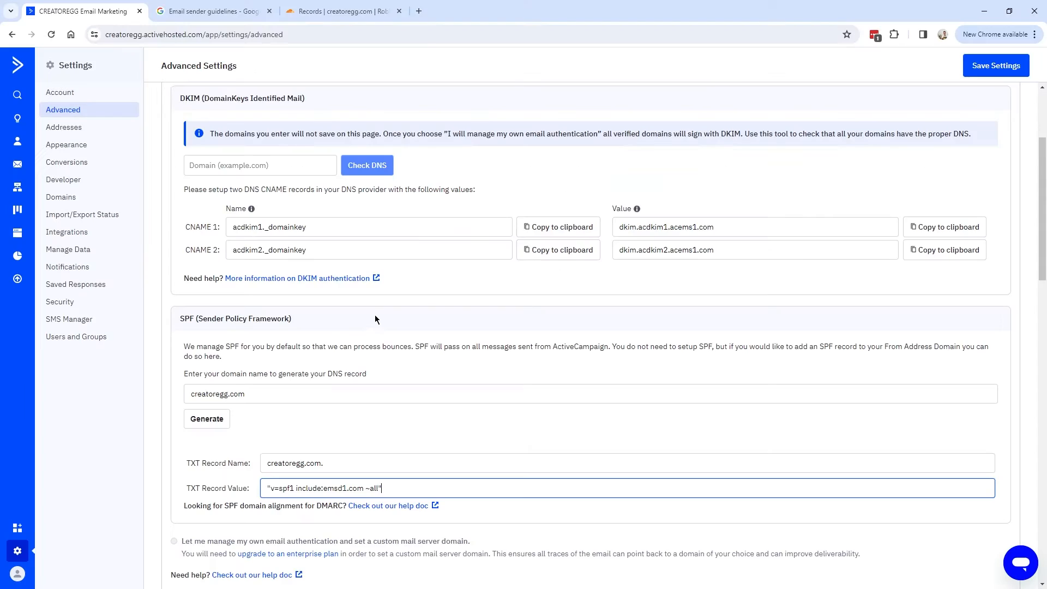
scroll(375, 324, down, 3)
scroll(375, 334, down, 1)
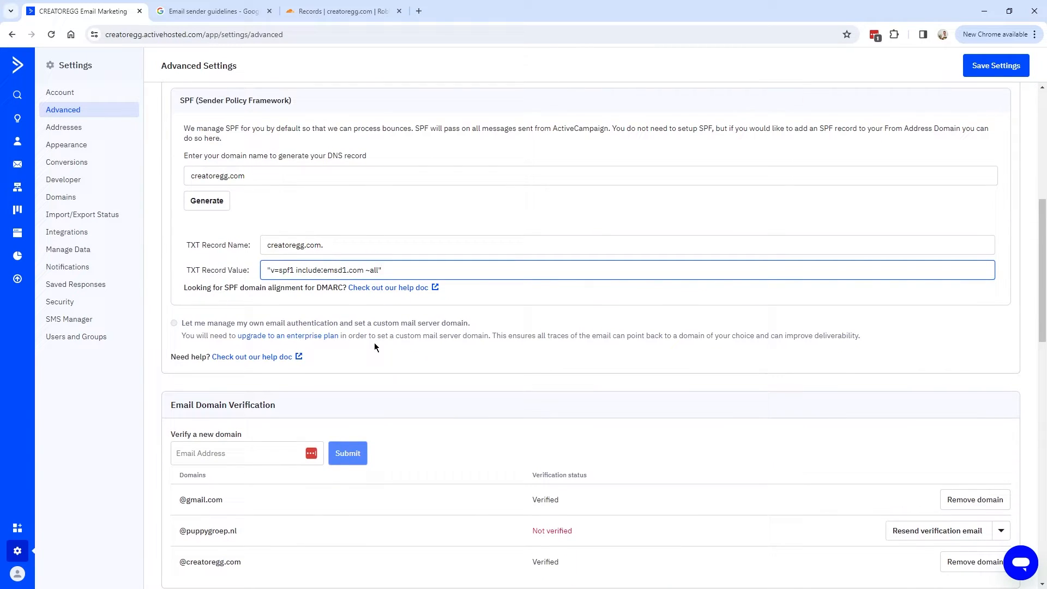
scroll(409, 344, up, 7)
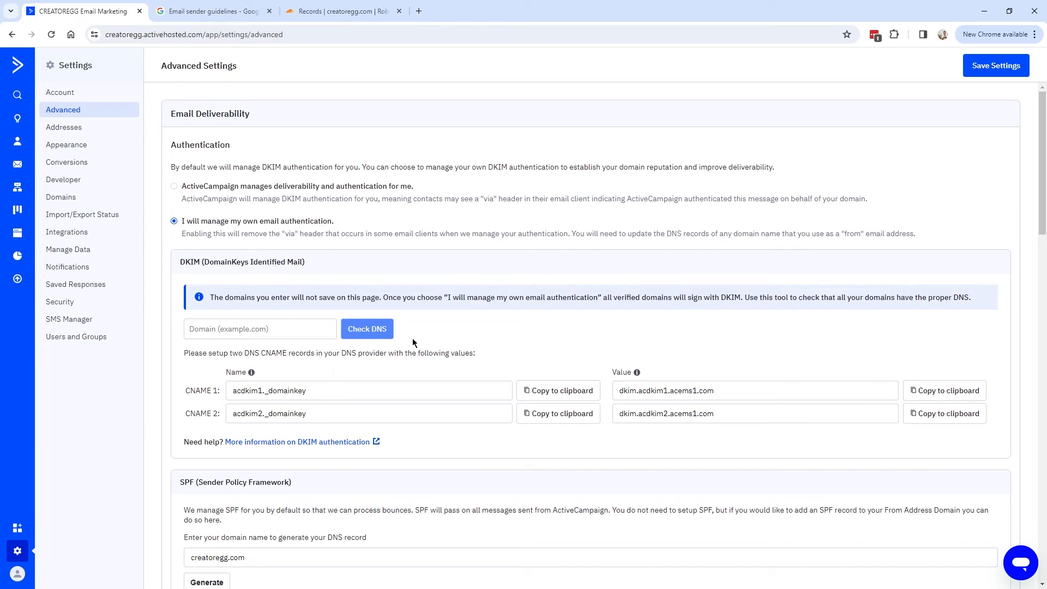
scroll(407, 367, down, 5)
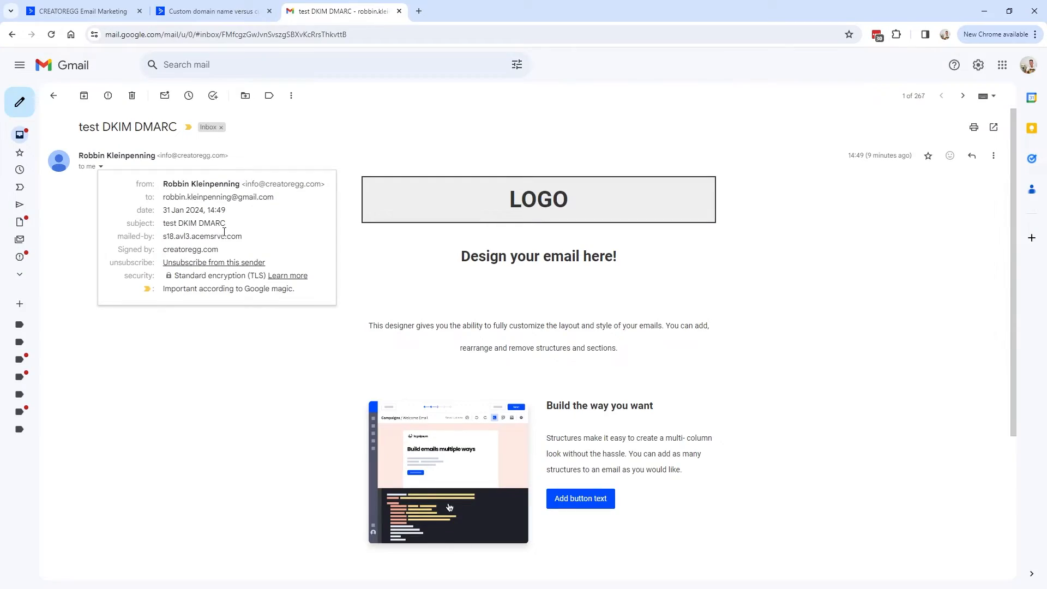
drag(179, 224, 249, 226)
click(208, 228)
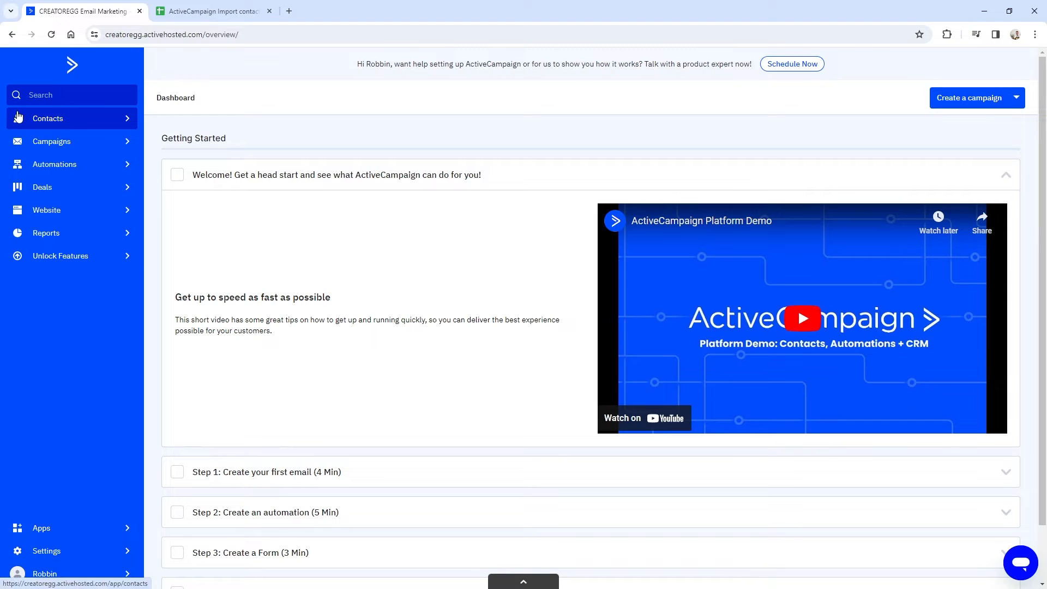
Open ActiveCampaign's Contacts list, then switch to the 'ActiveCampaign Import contacts' spreadsheet.
click(58, 120)
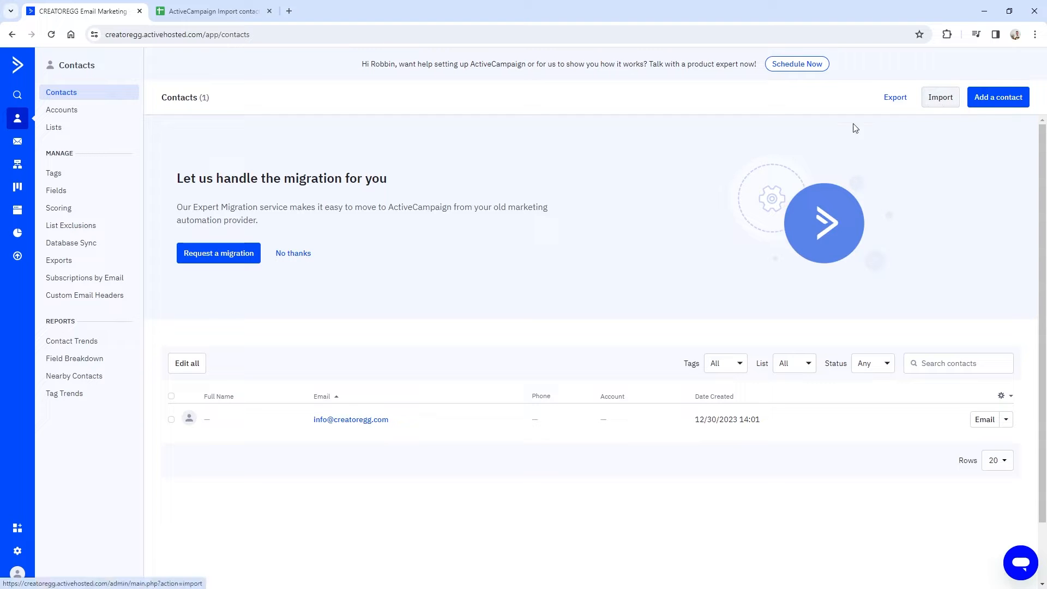
click(203, 11)
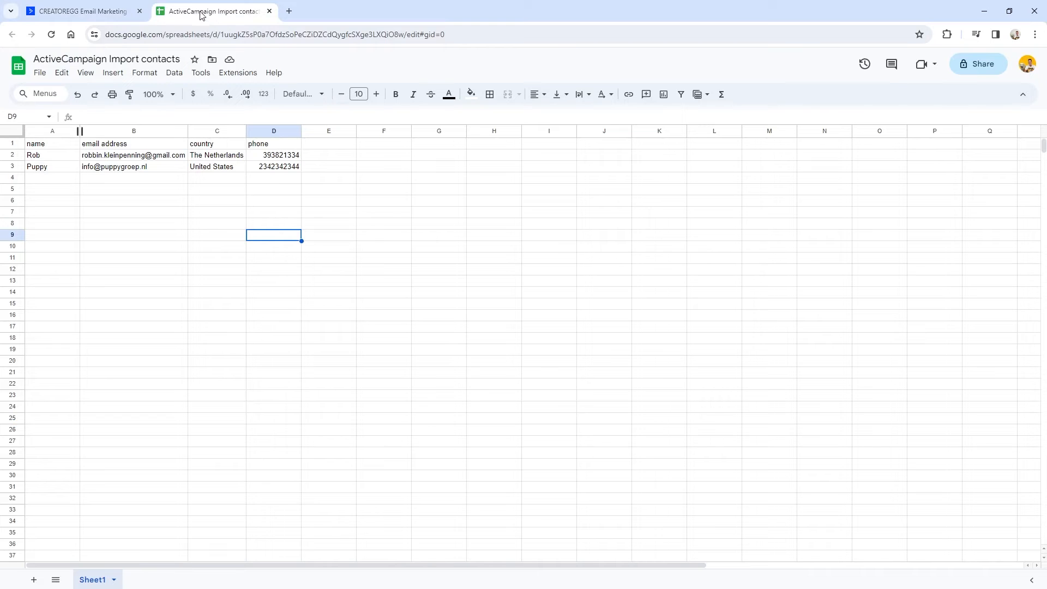
Review the two contact rows and the name, email address, country and phone columns.
drag(33, 155, 273, 169)
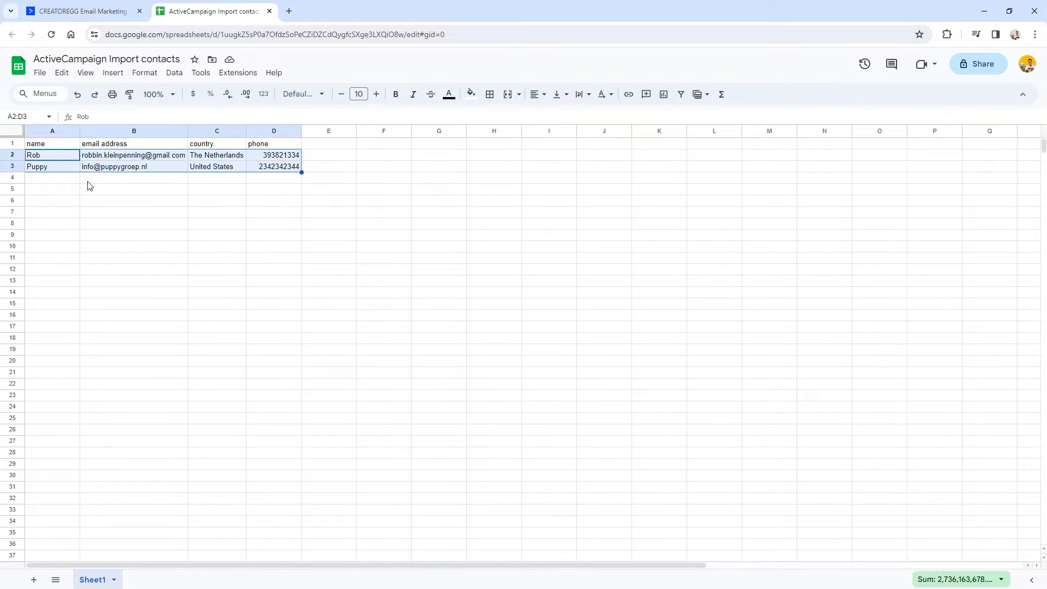
click(68, 187)
click(116, 158)
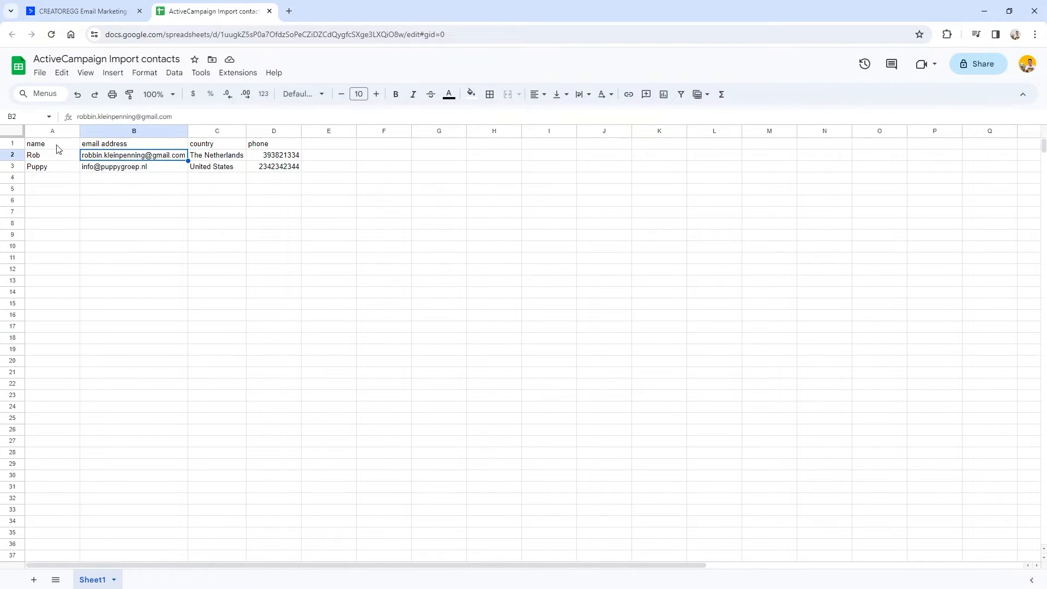
click(38, 133)
click(56, 154)
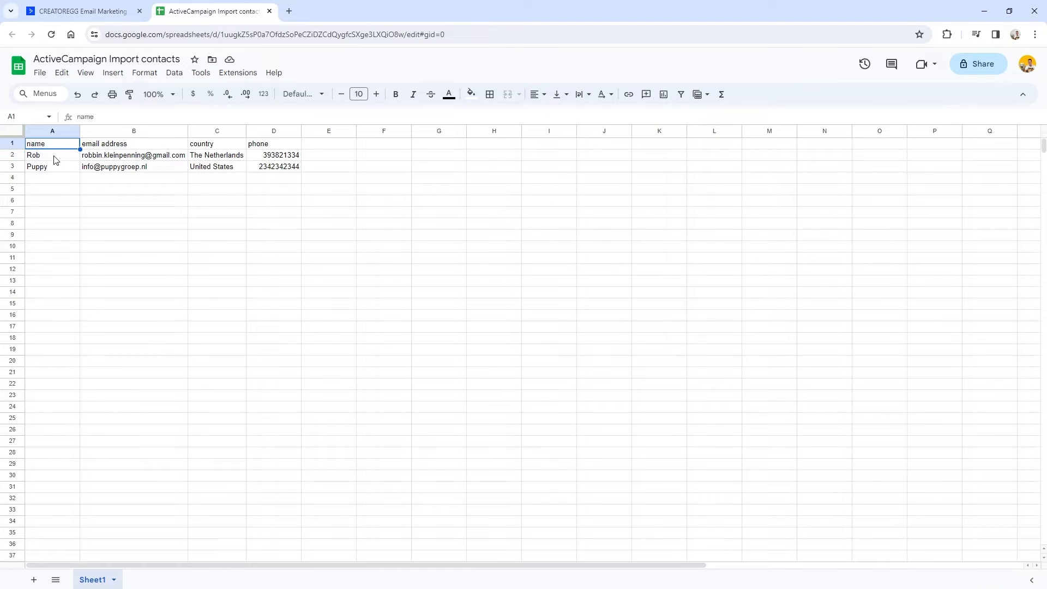
click(99, 134)
click(144, 146)
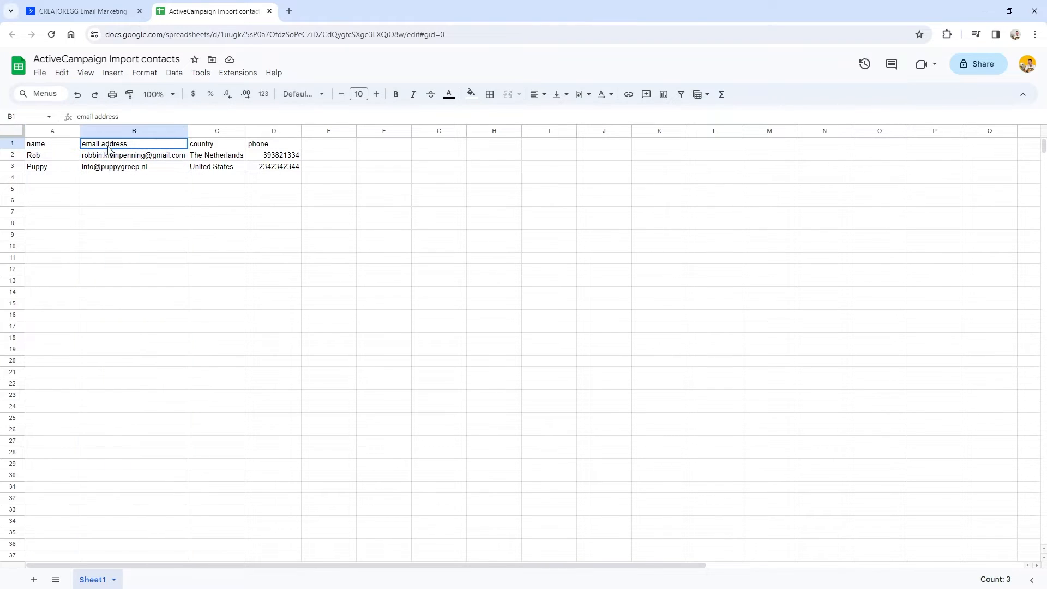
click(217, 132)
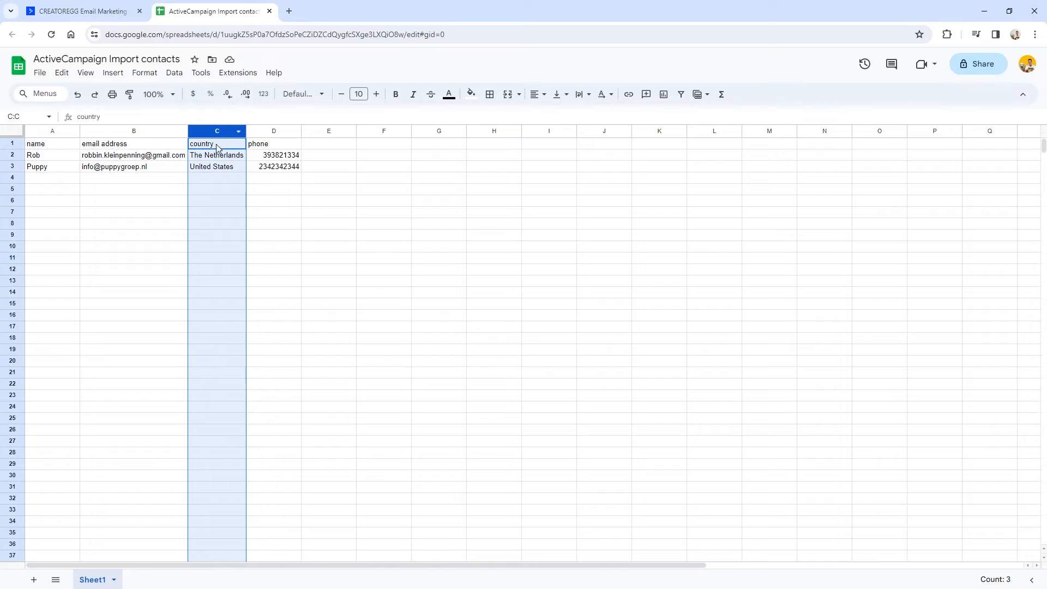
click(275, 133)
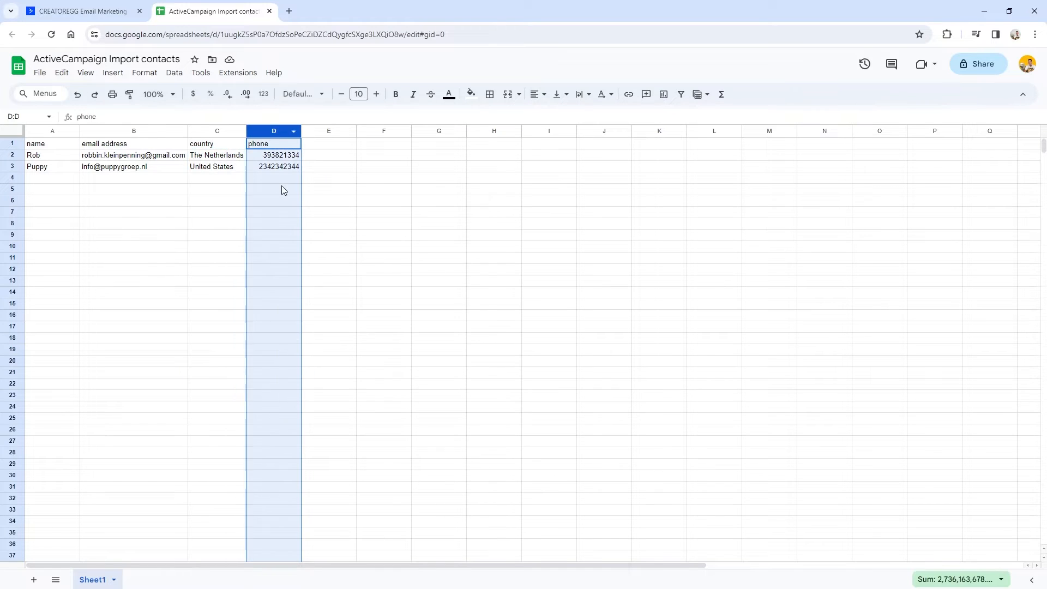
click(327, 144)
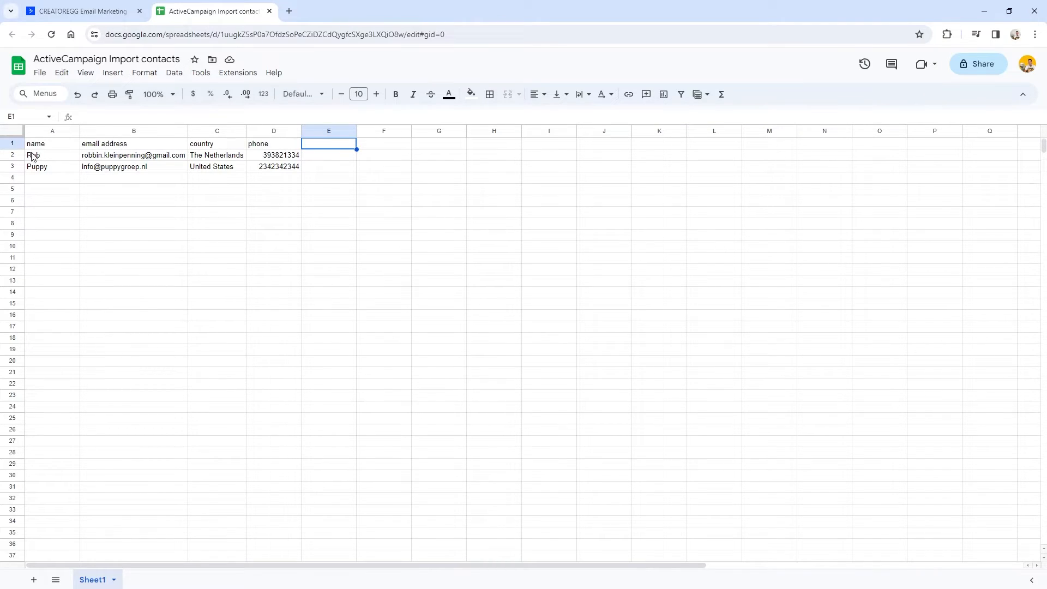
key(ctrl+shift+Tab)
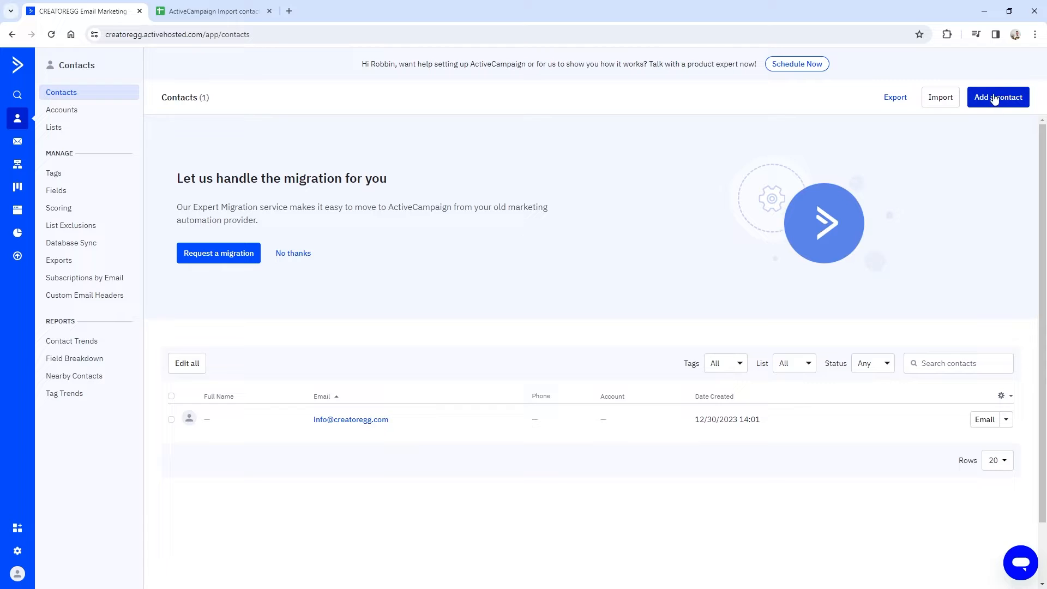
Open ActiveCampaign's Import Contacts page, noting its CSV file import, then return to the spreadsheet.
click(945, 101)
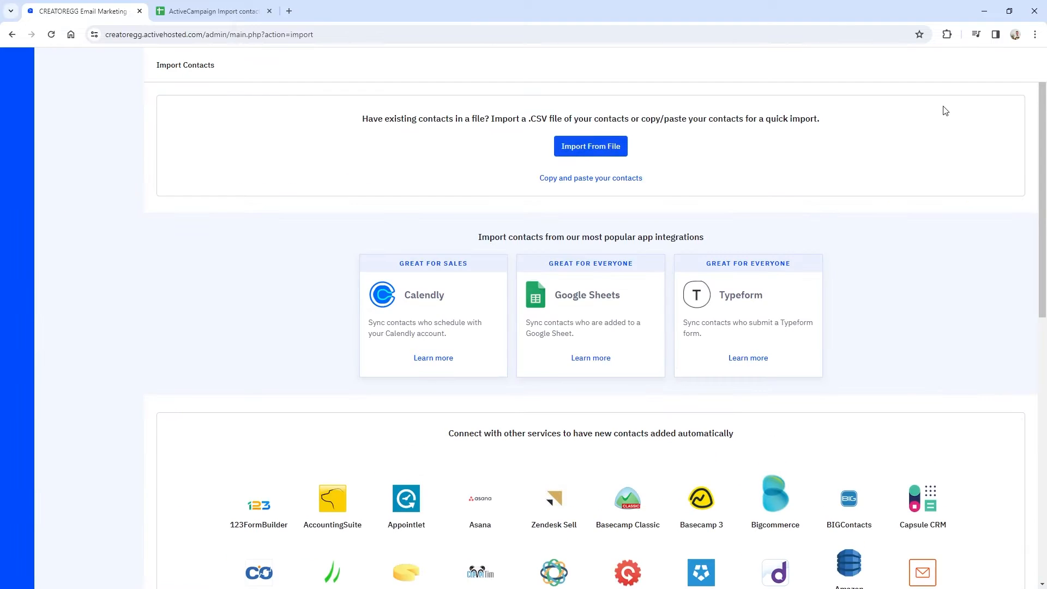
drag(528, 119, 613, 117)
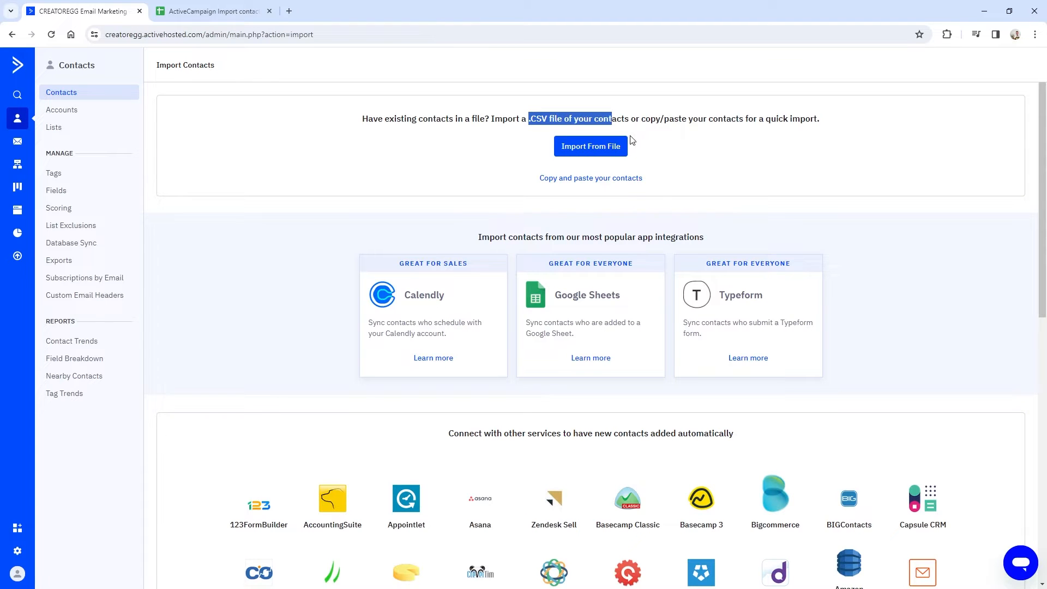
key(ctrl+Tab)
click(38, 73)
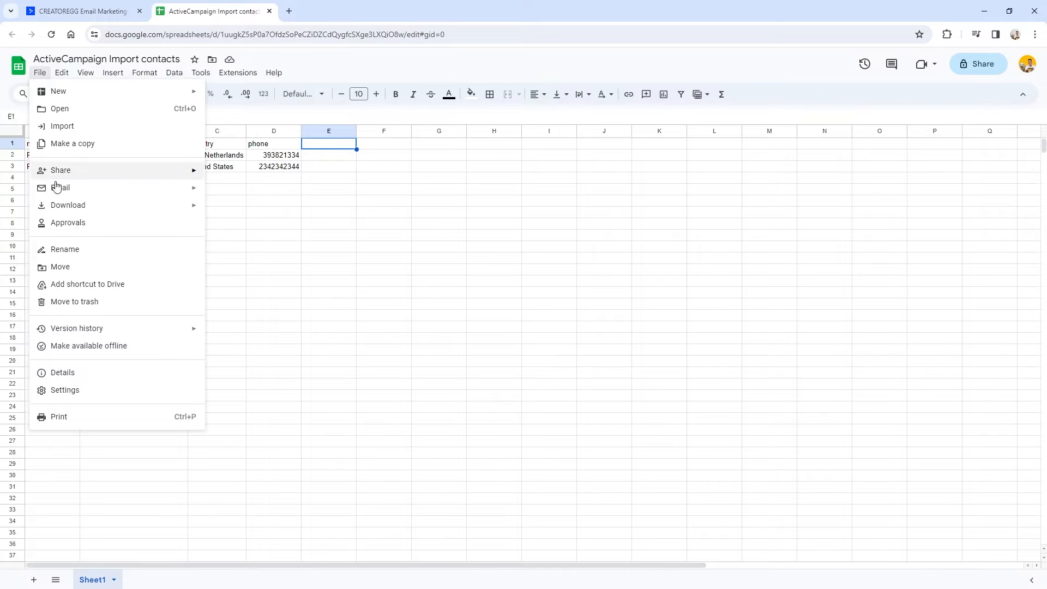
Download the sheet as CSV file 'ActiveCampaign Import contacts - Sheet1.csv' and return to ActiveCampaign.
mouse_move(59, 203)
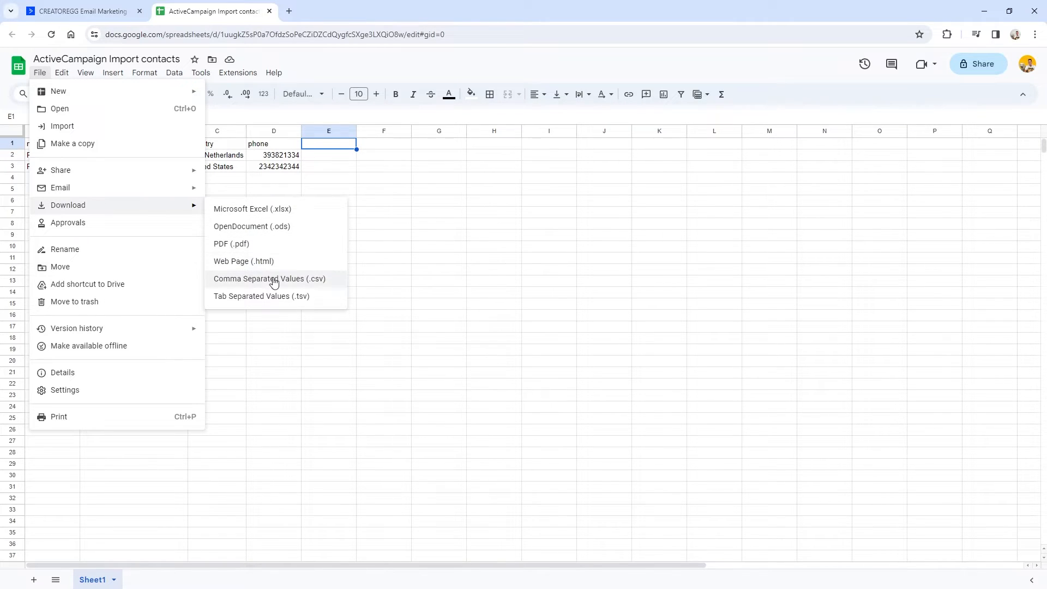
click(319, 286)
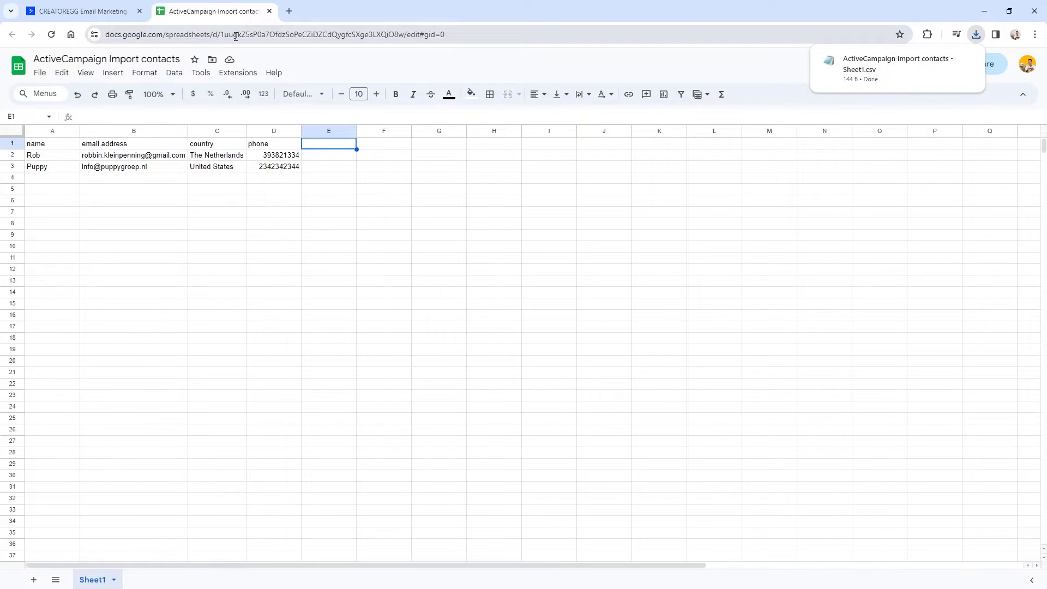
click(82, 11)
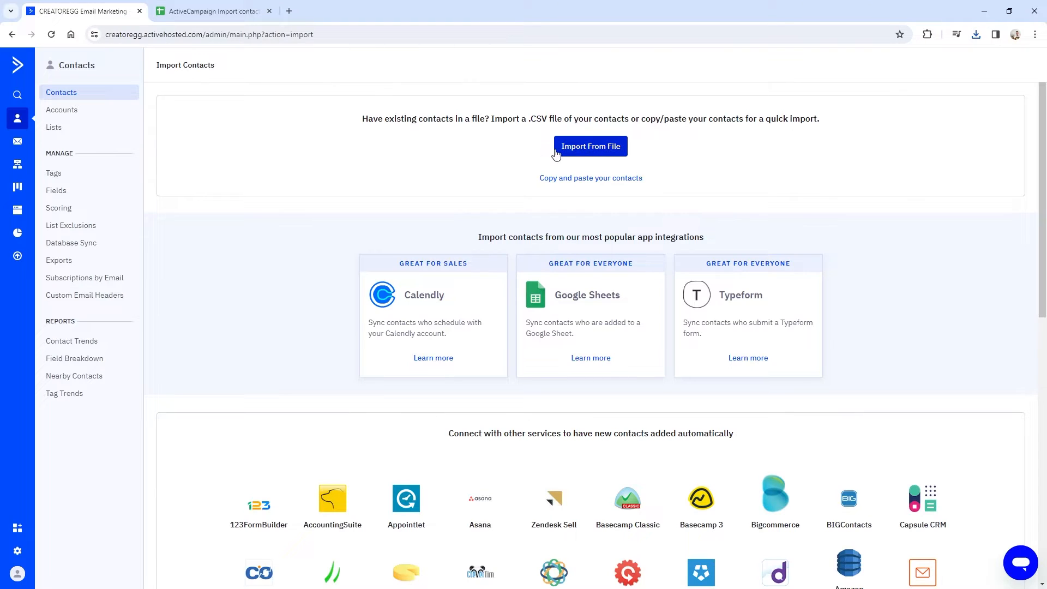
Upload the downloaded contact CSV for import and review the Mapping section.
click(589, 153)
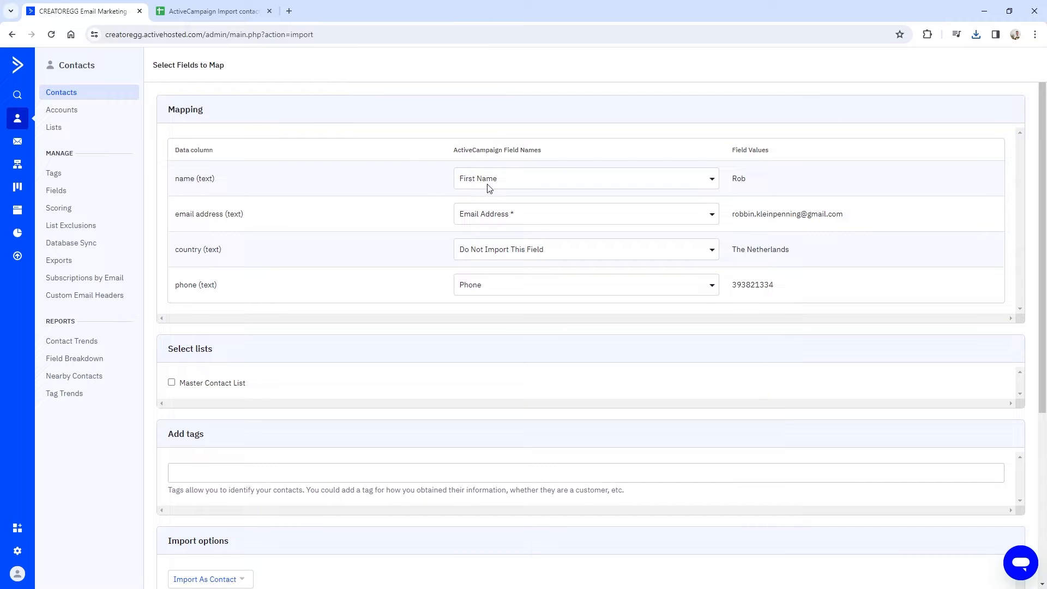
double_click(169, 111)
scroll(308, 164, down, 1)
scroll(202, 142, up, 1)
drag(176, 183, 233, 184)
Check the name and email columns against the spreadsheet, keeping name mapped to First Name.
click(209, 12)
click(45, 132)
click(76, 11)
click(497, 183)
click(487, 219)
drag(175, 214, 251, 217)
click(205, 14)
click(126, 129)
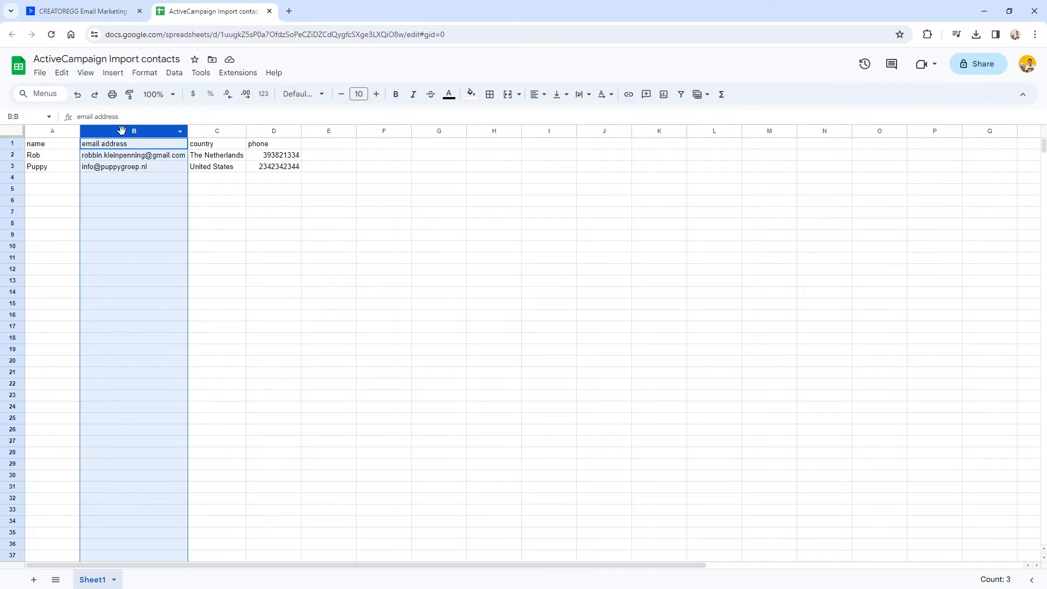
click(104, 15)
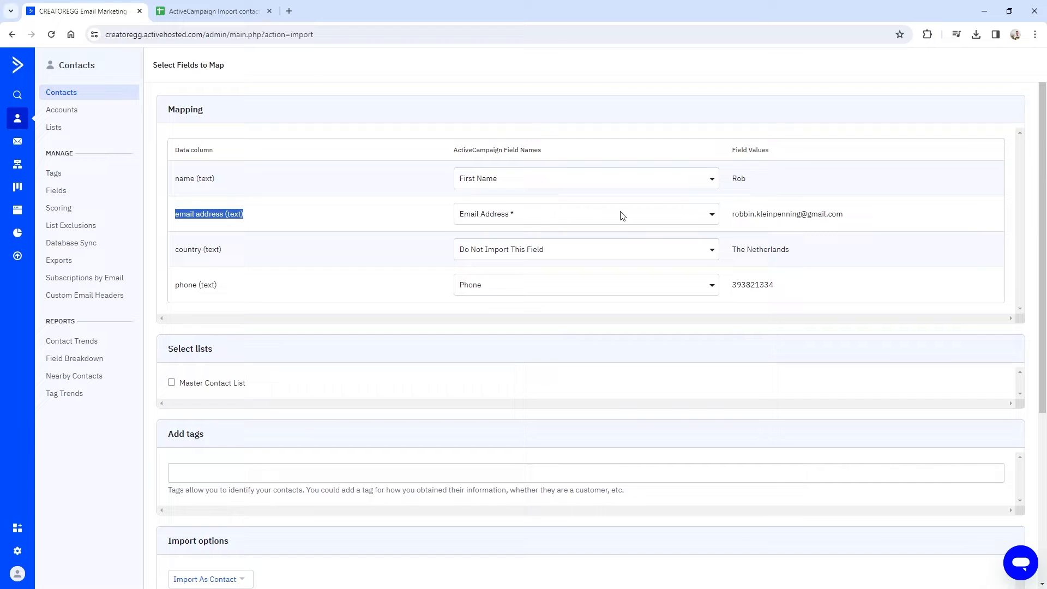
click(179, 250)
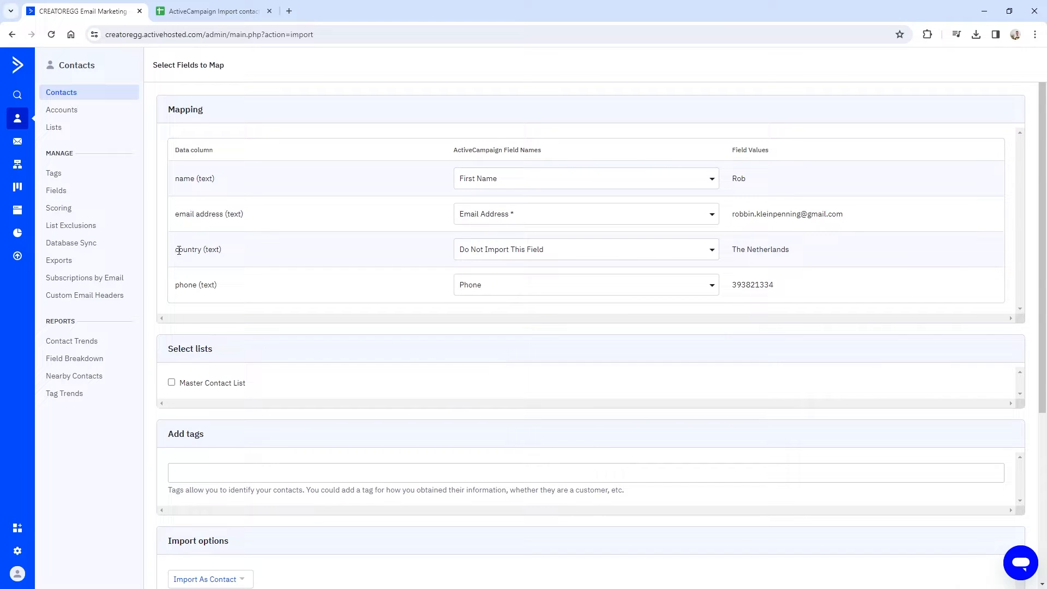
Try adding a new field for the country column, cancel it, and go to Manage Fields.
triple_click(179, 250)
click(551, 252)
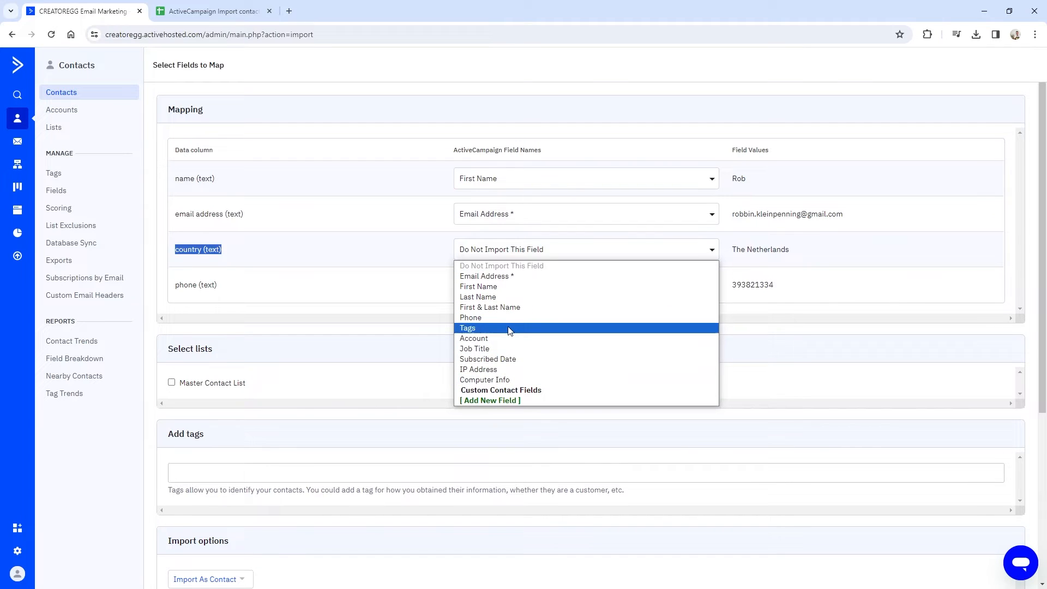
click(485, 402)
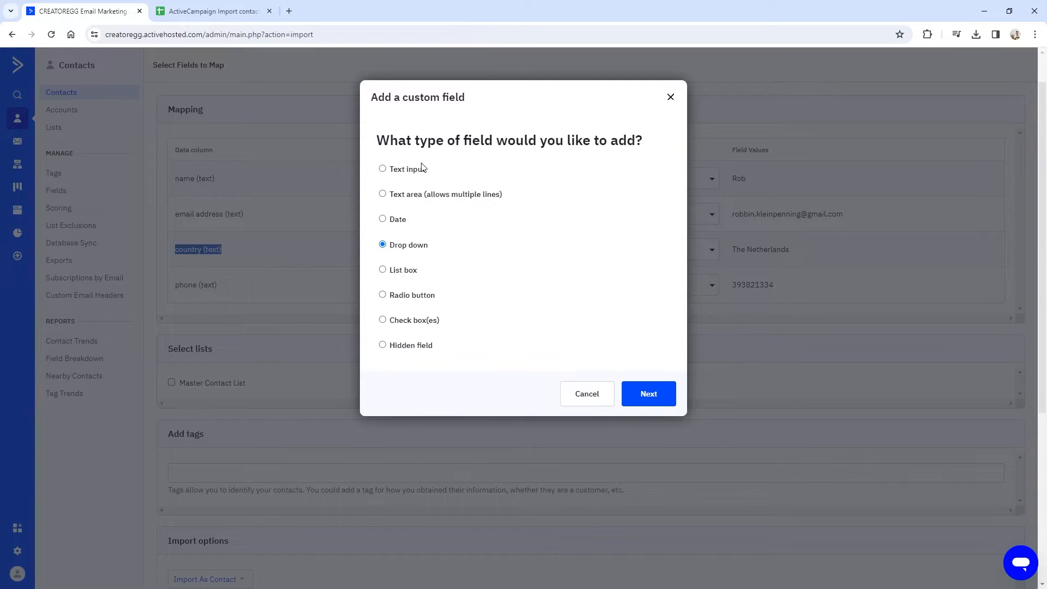
drag(380, 137, 559, 332)
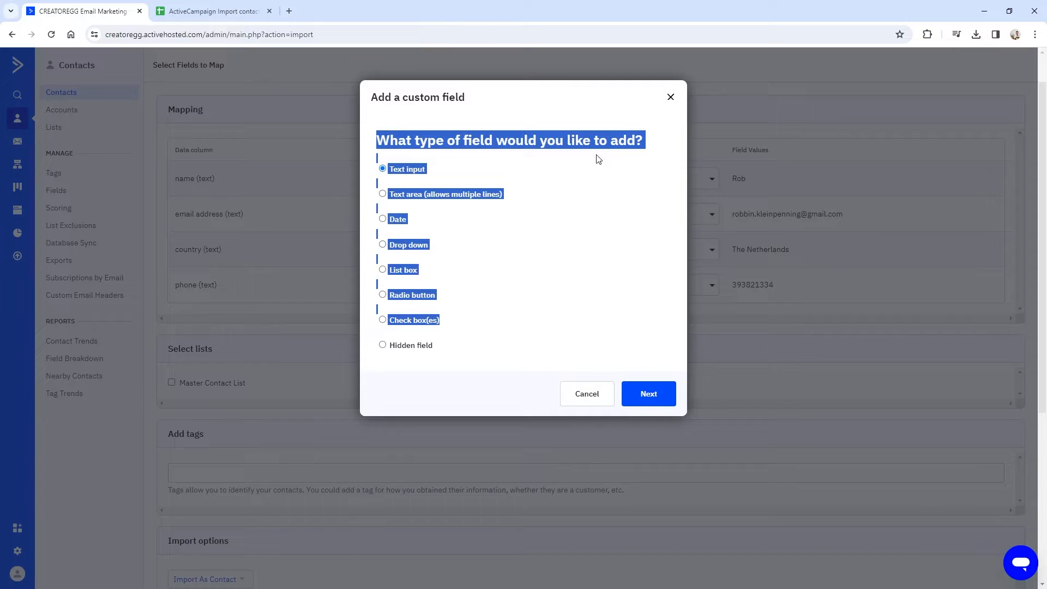
click(671, 97)
drag(173, 250, 223, 251)
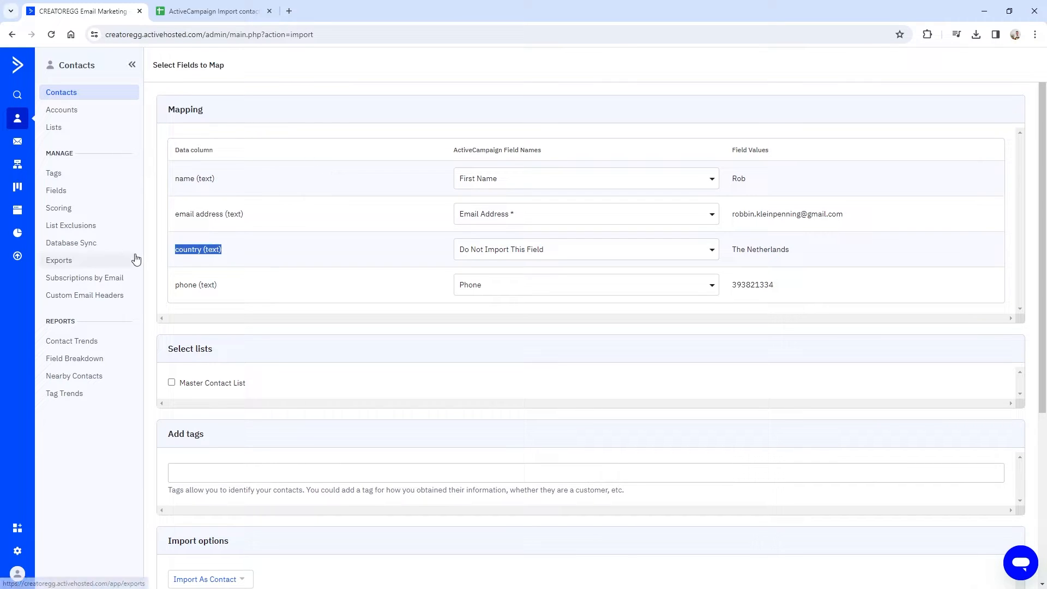
click(62, 196)
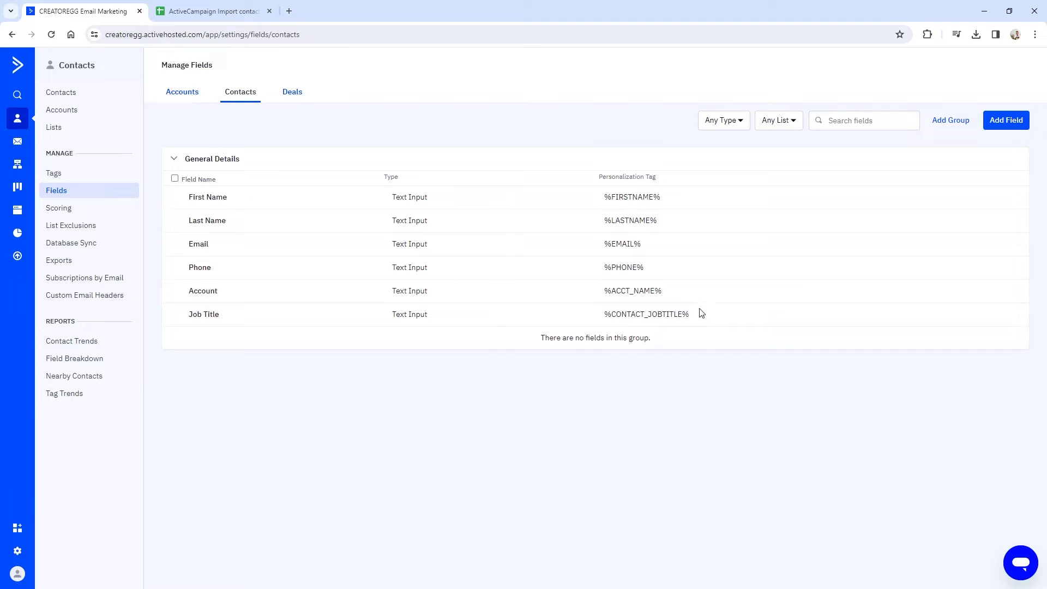
Create a new dropdown contact field named Country.
click(999, 121)
click(438, 291)
text(Country)
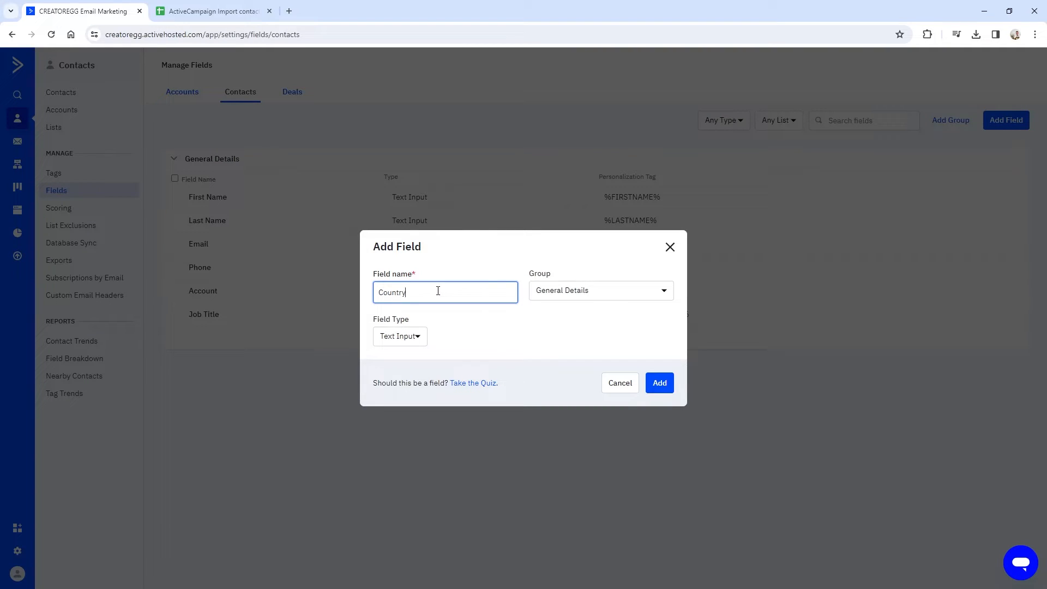
click(417, 336)
click(409, 439)
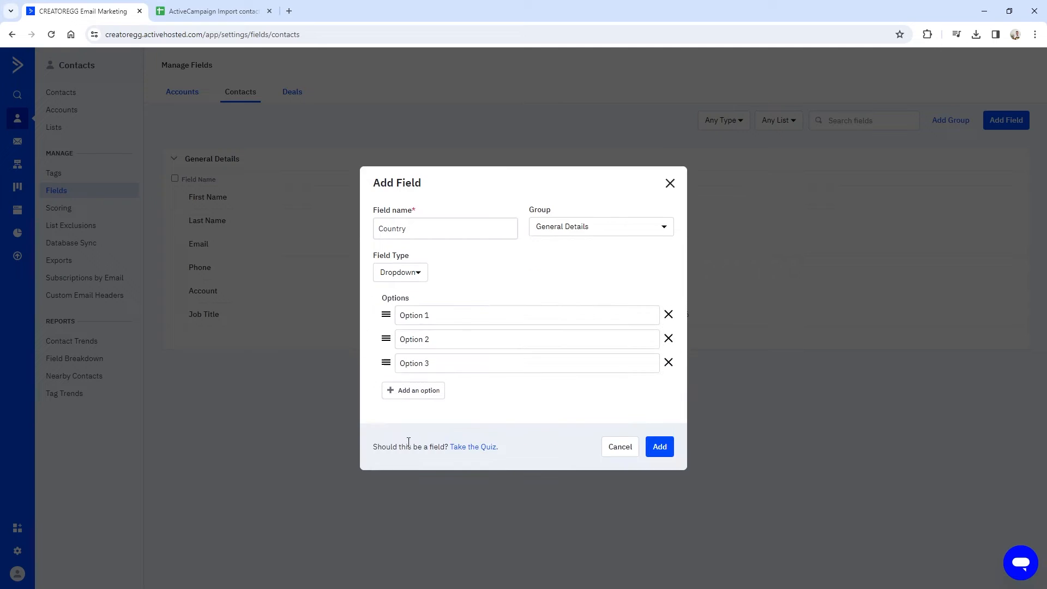
click(660, 447)
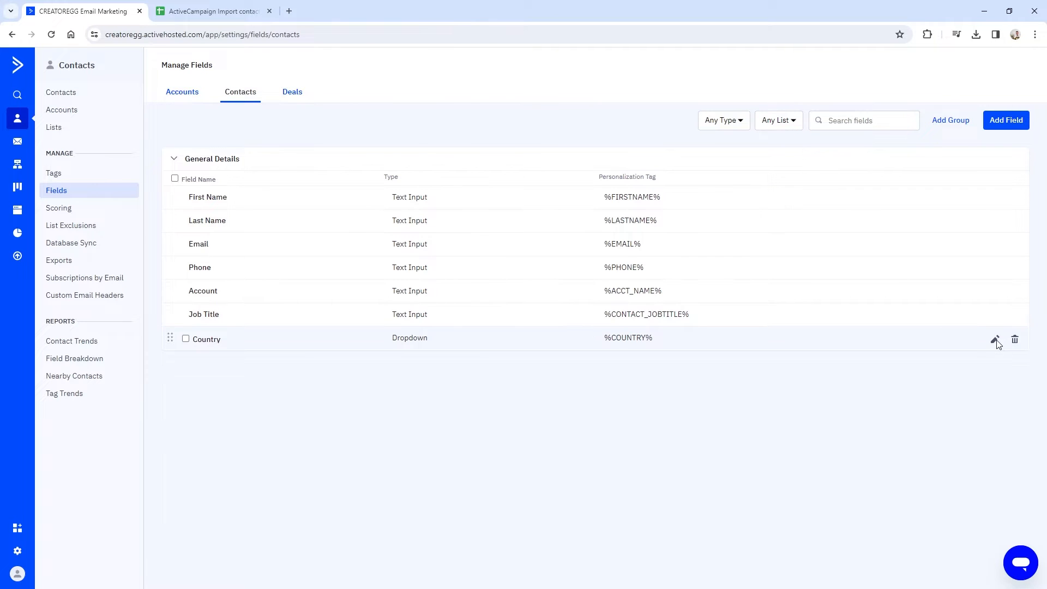
Fill the Country field's options with the full list of countries.
click(995, 340)
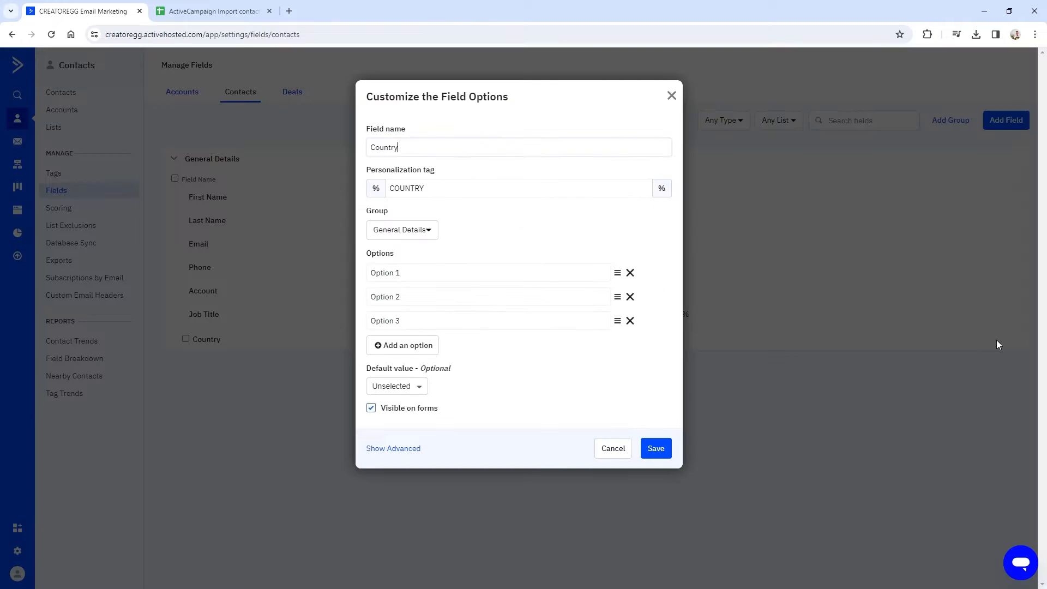
click(402, 449)
scroll(374, 425, down, 2)
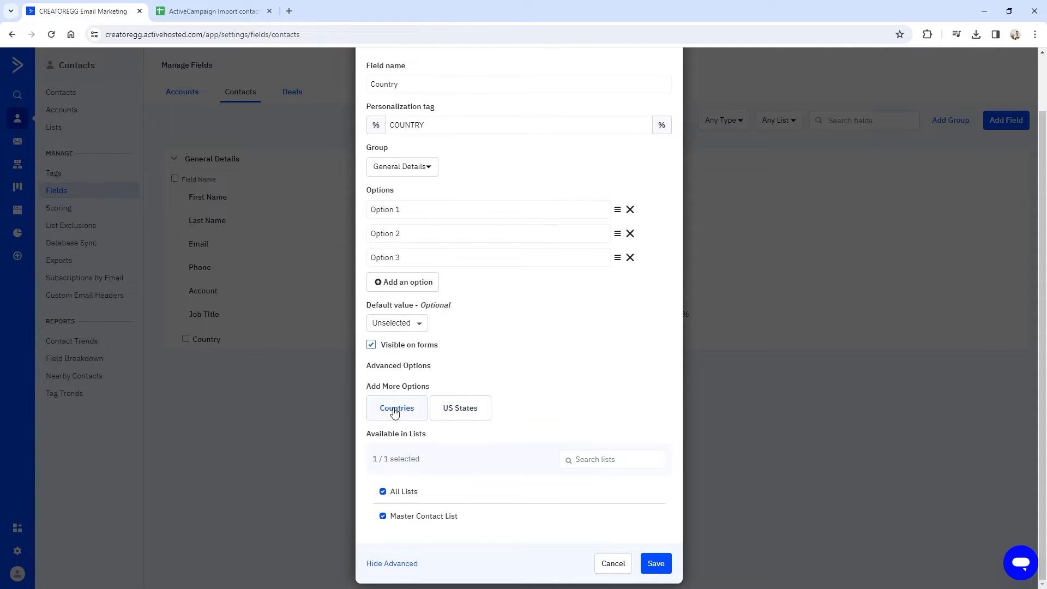
scroll(395, 414, up, 1)
scroll(395, 414, down, 1)
click(394, 416)
scroll(398, 353, down, 5)
scroll(402, 352, down, 6)
scroll(430, 382, up, 12)
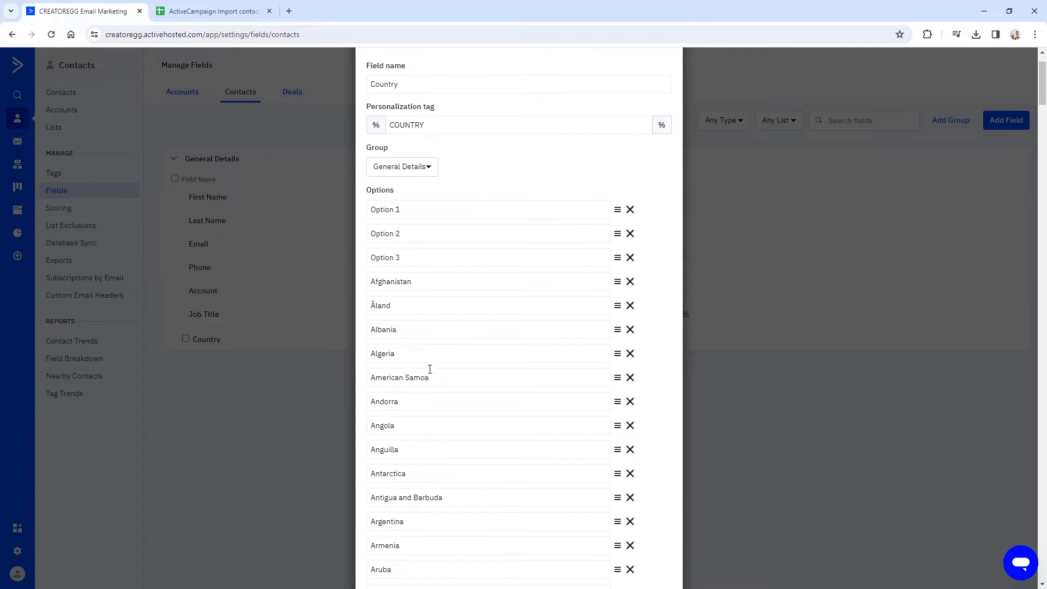
scroll(423, 335, up, 1)
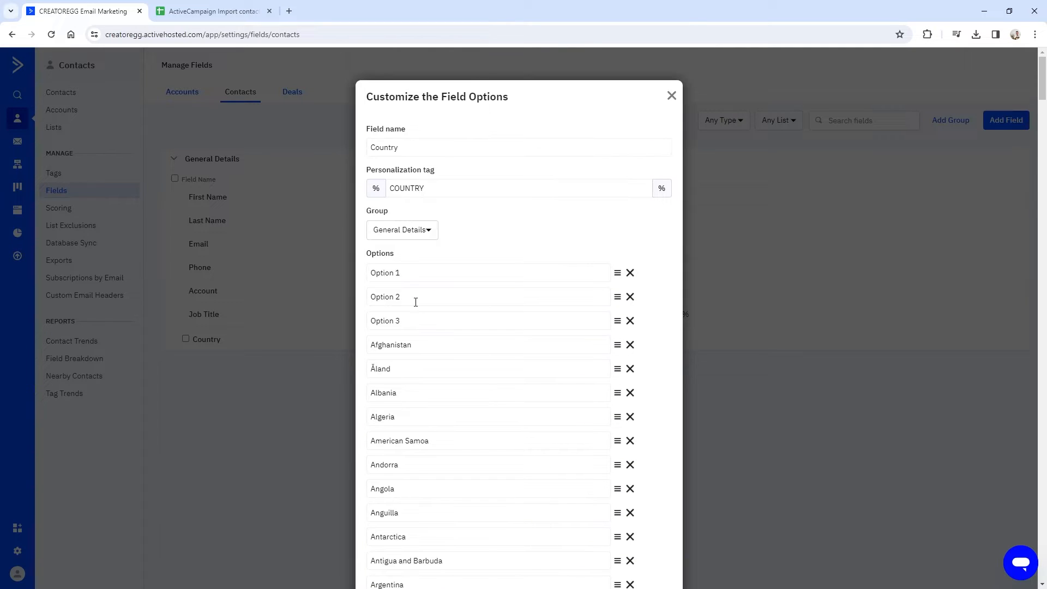
Remove the Option 1, Option 2 and Option 3 placeholder choices.
drag(401, 274, 369, 278)
click(630, 275)
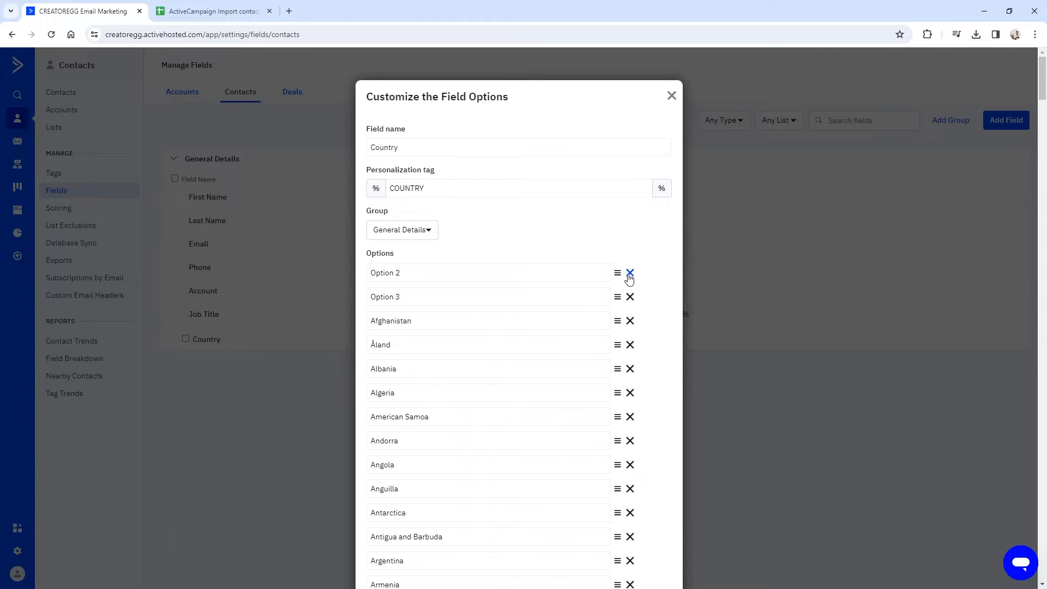
click(630, 274)
click(630, 274)
scroll(552, 383, down, 1)
drag(1042, 87, 1044, 540)
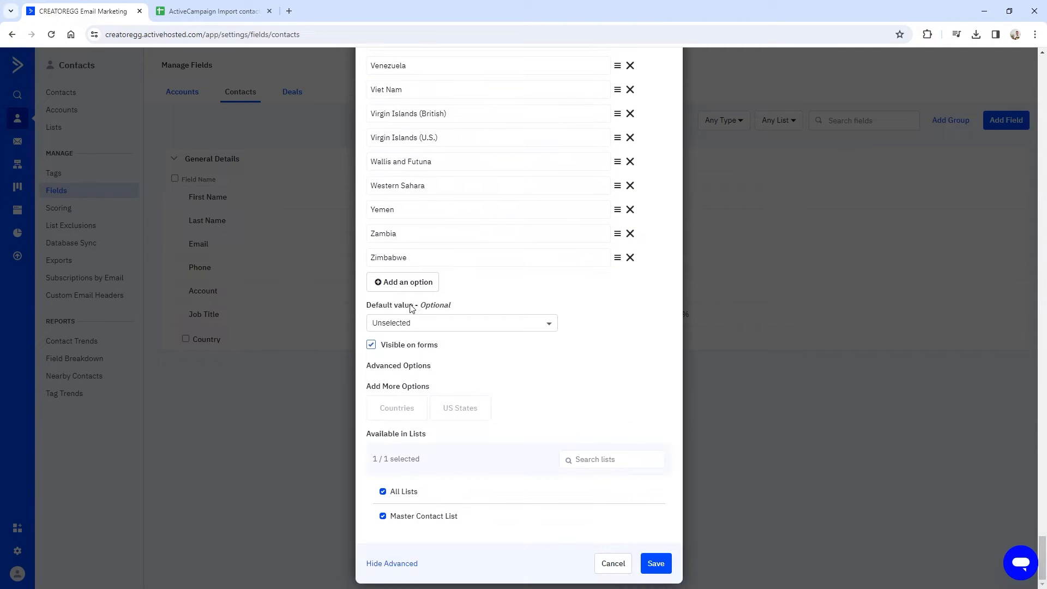
Set United States as the default value and save the Country field.
click(424, 329)
text(united)
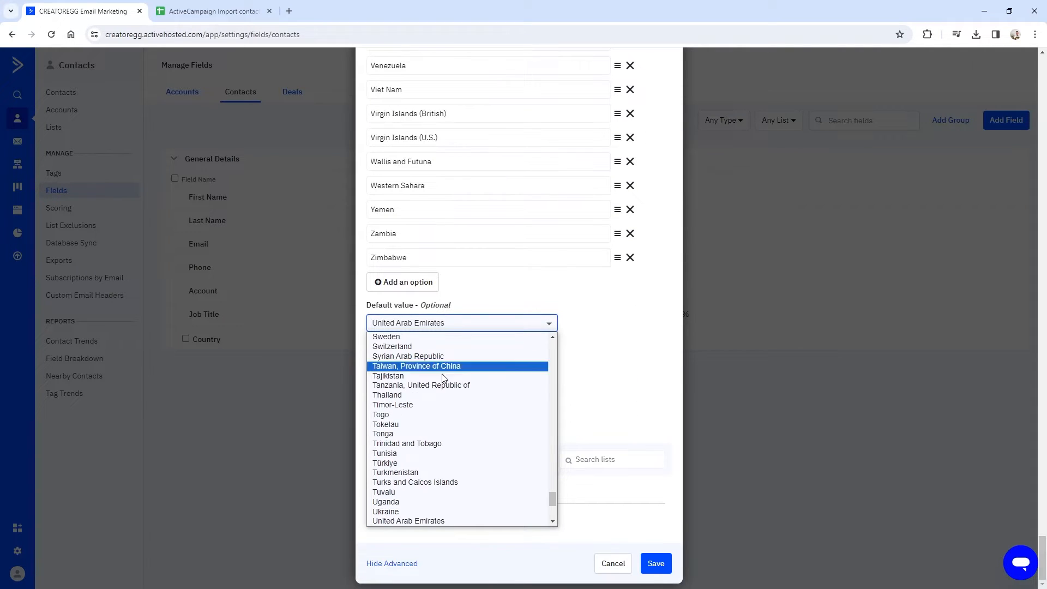
scroll(433, 376, down, 3)
click(429, 395)
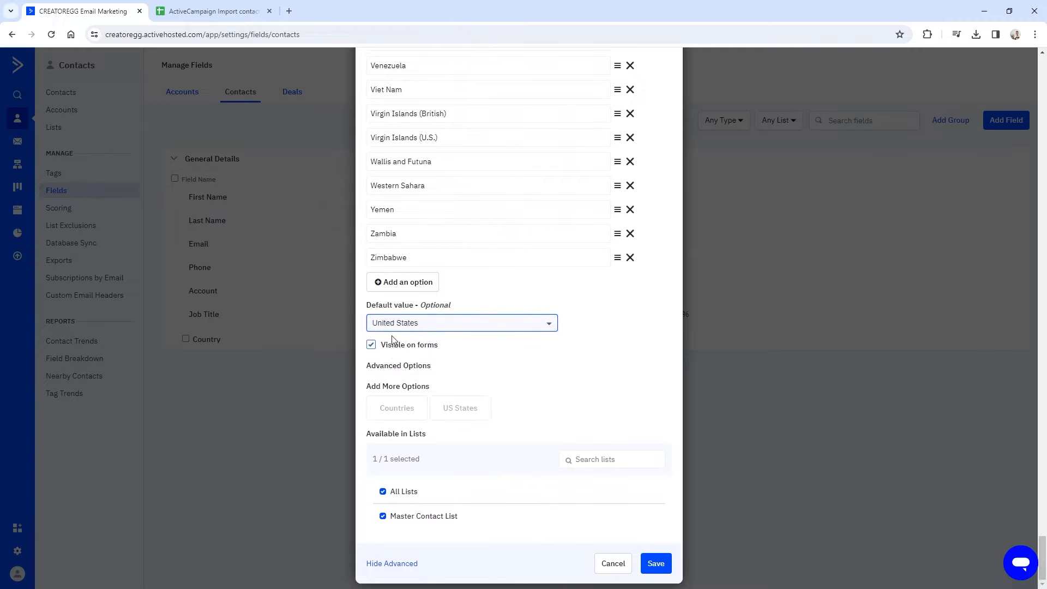
click(656, 563)
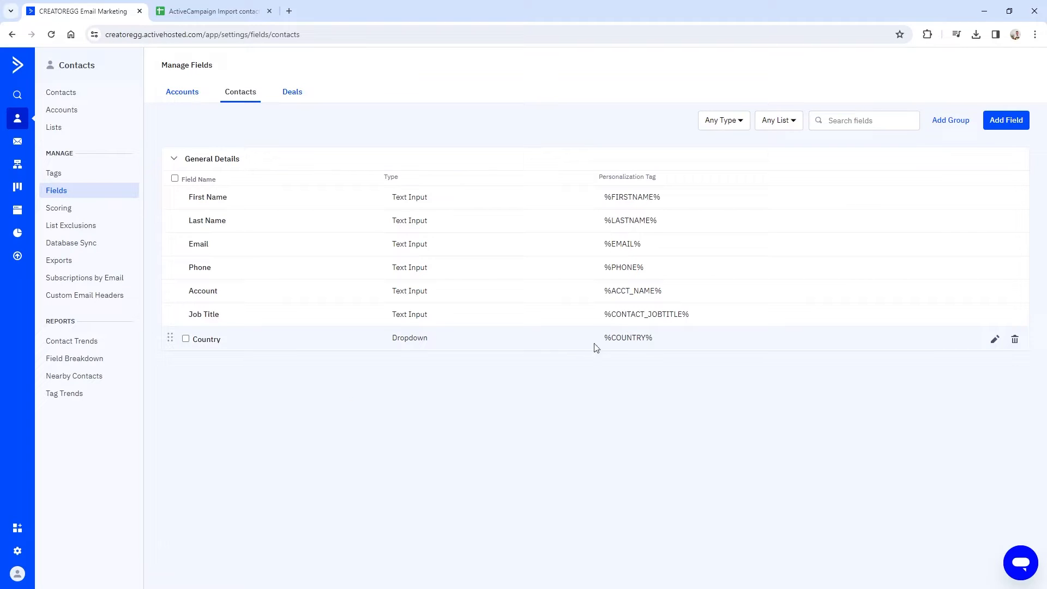
Start a new contact import and confirm country maps to Country and phone to Phone.
click(61, 94)
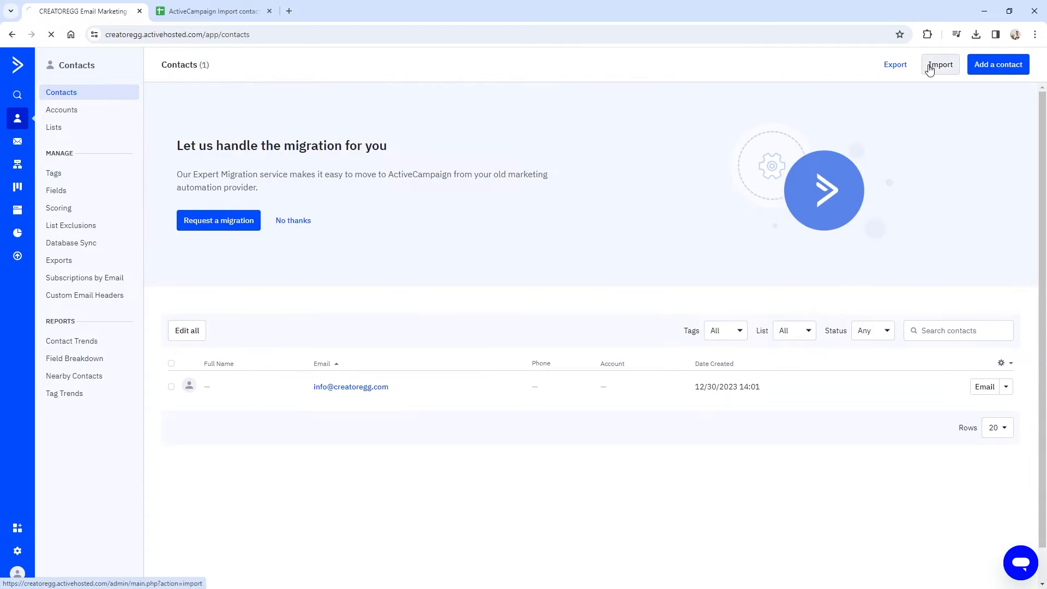
click(931, 67)
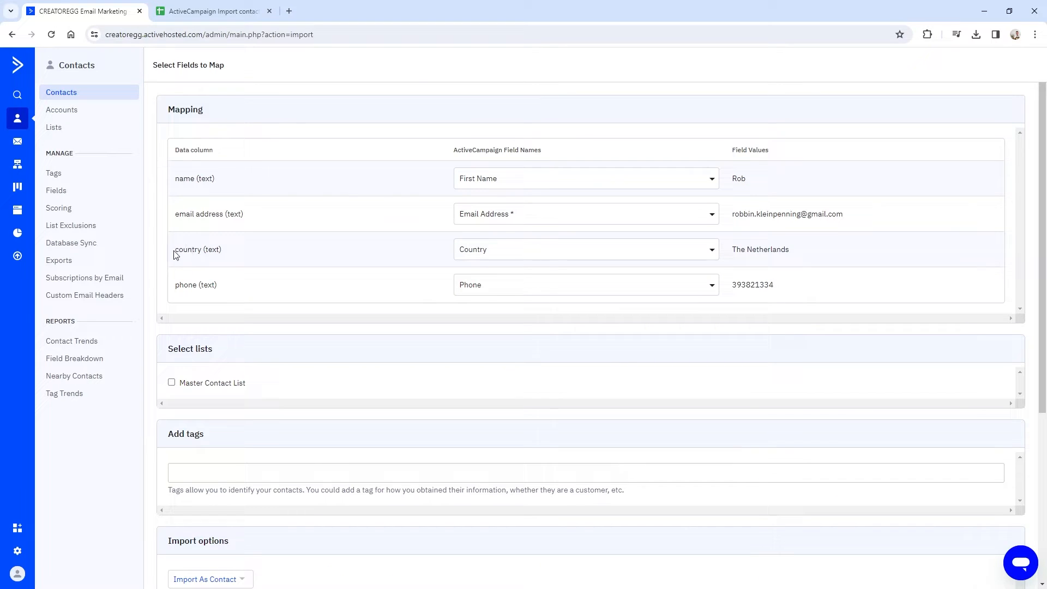
drag(175, 249, 228, 256)
click(491, 285)
click(480, 282)
scroll(175, 295, down, 1)
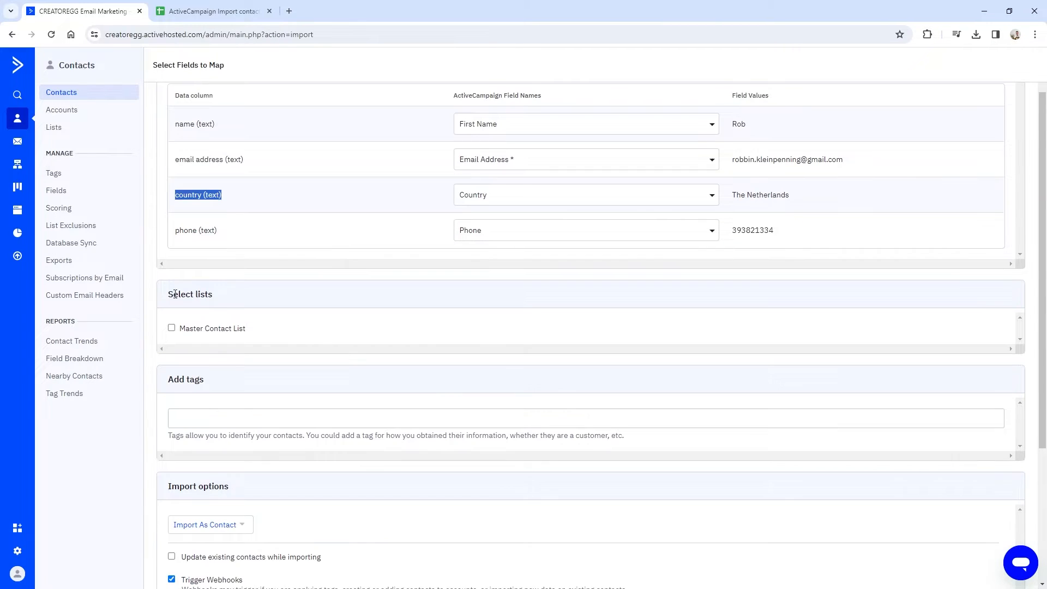
Add the imported contacts to the Master Contact List.
click(172, 328)
scroll(234, 420, down, 3)
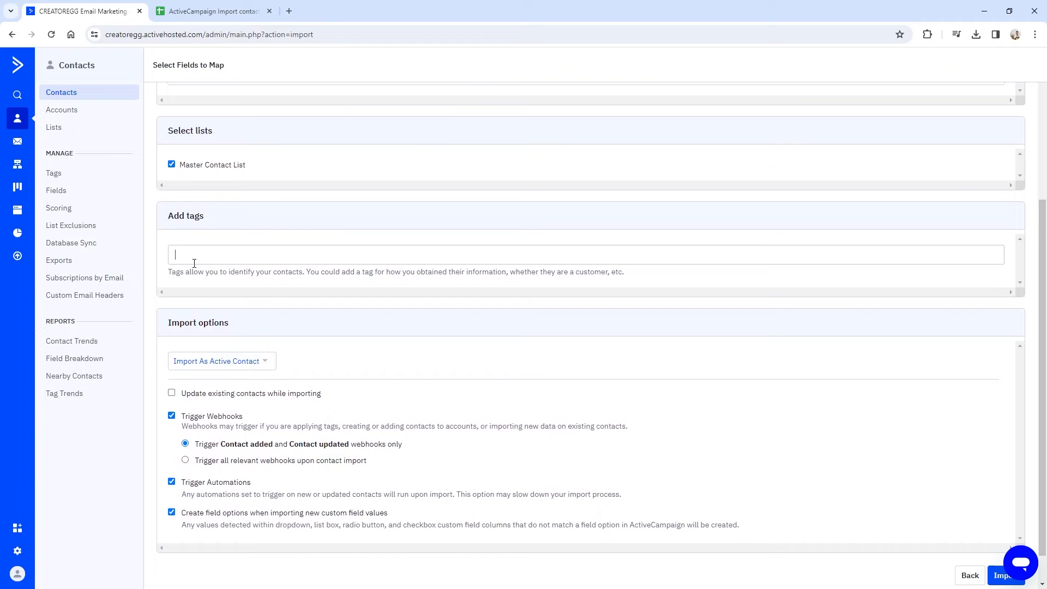
scroll(208, 327, up, 4)
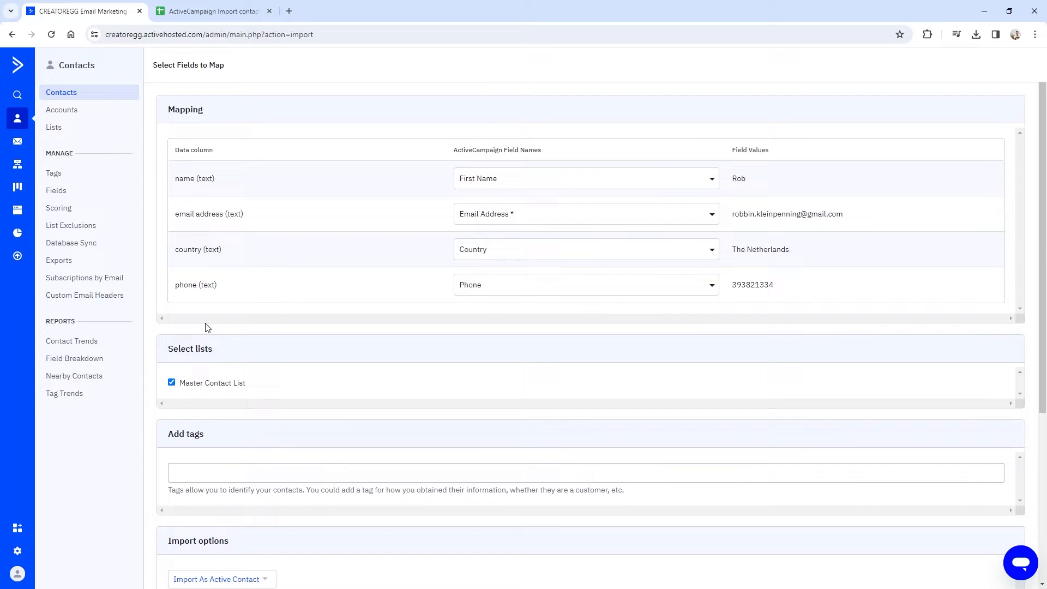
scroll(208, 322, down, 4)
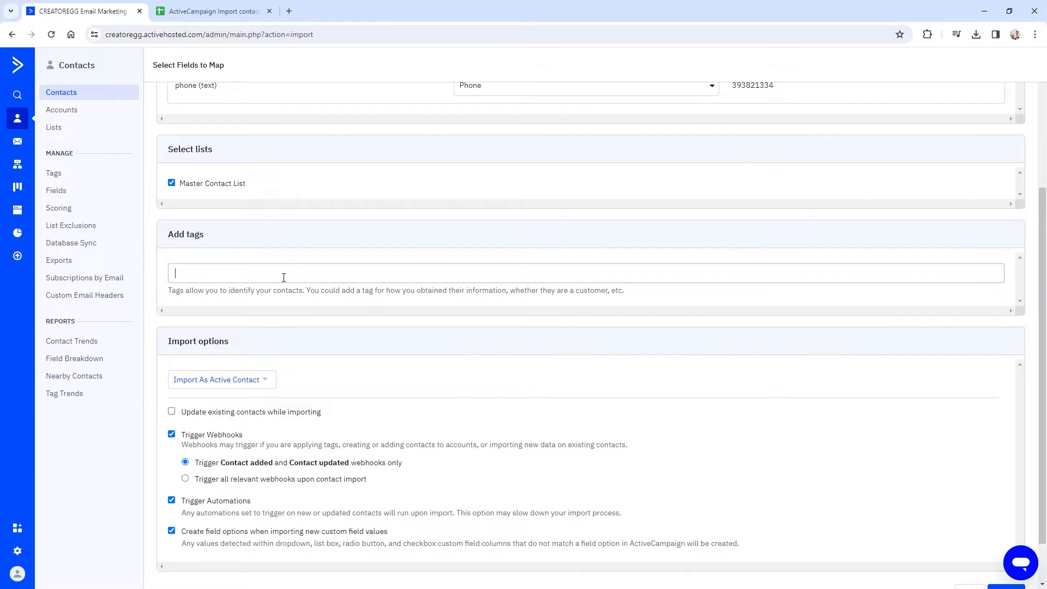
Replace the pasted Mailchimp tag with the tag 'Event X date'.
text(Mailchimp)
drag(227, 274, 159, 276)
text(Event)
scroll(258, 326, up, 3)
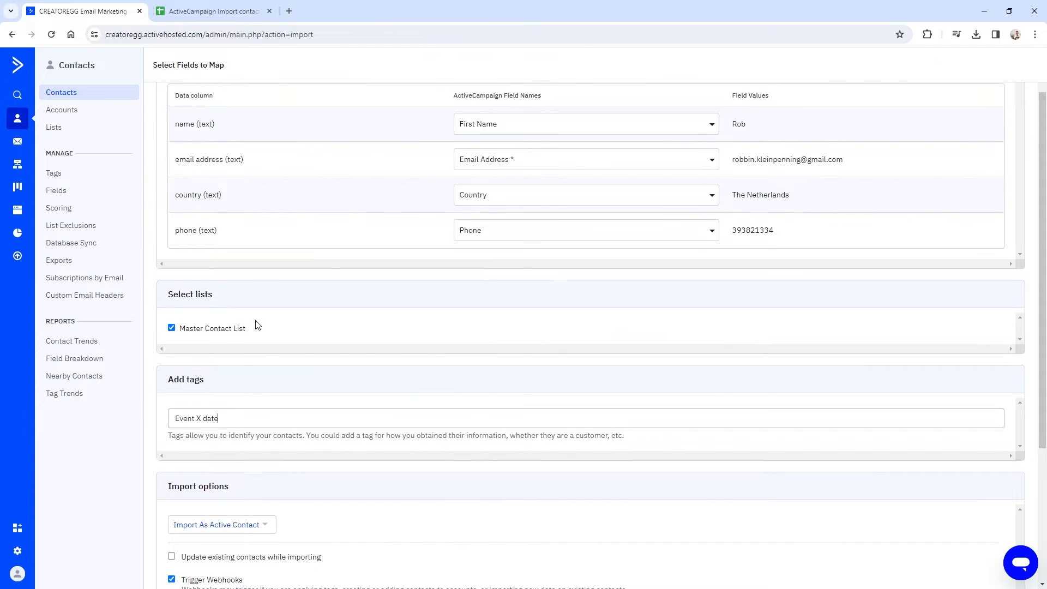
scroll(256, 363, down, 4)
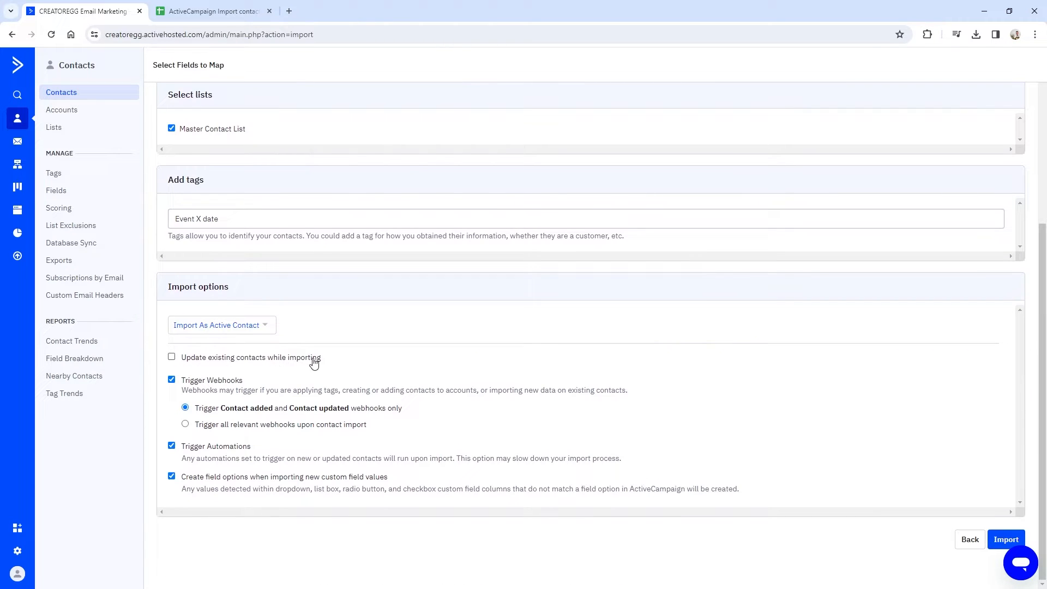
scroll(191, 368, up, 5)
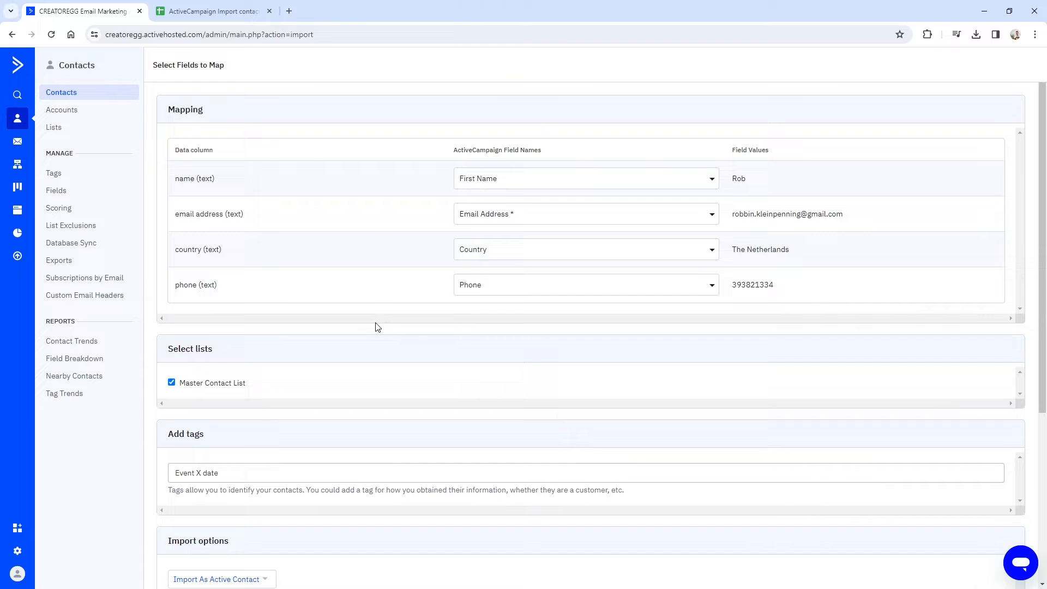
scroll(371, 335, down, 5)
click(169, 356)
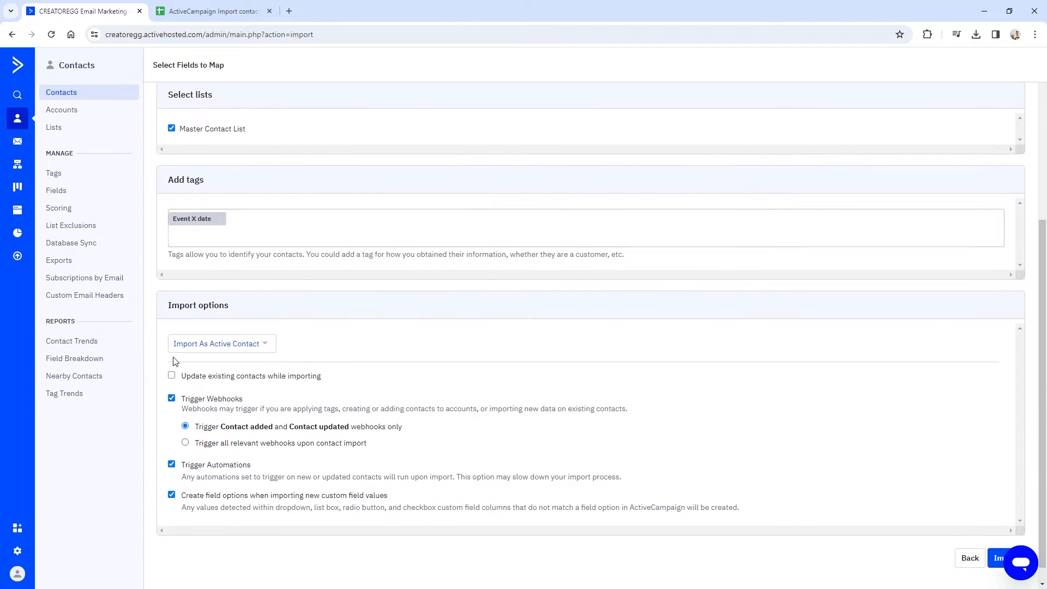
Enable 'Update existing contacts while importing'.
click(171, 375)
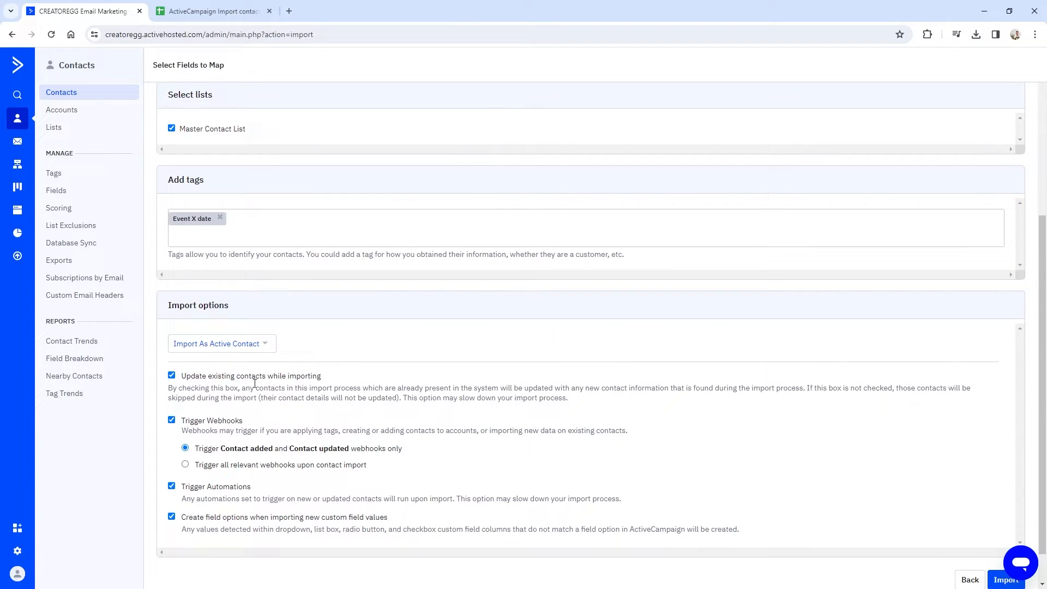
scroll(295, 371, up, 1)
scroll(240, 339, up, 2)
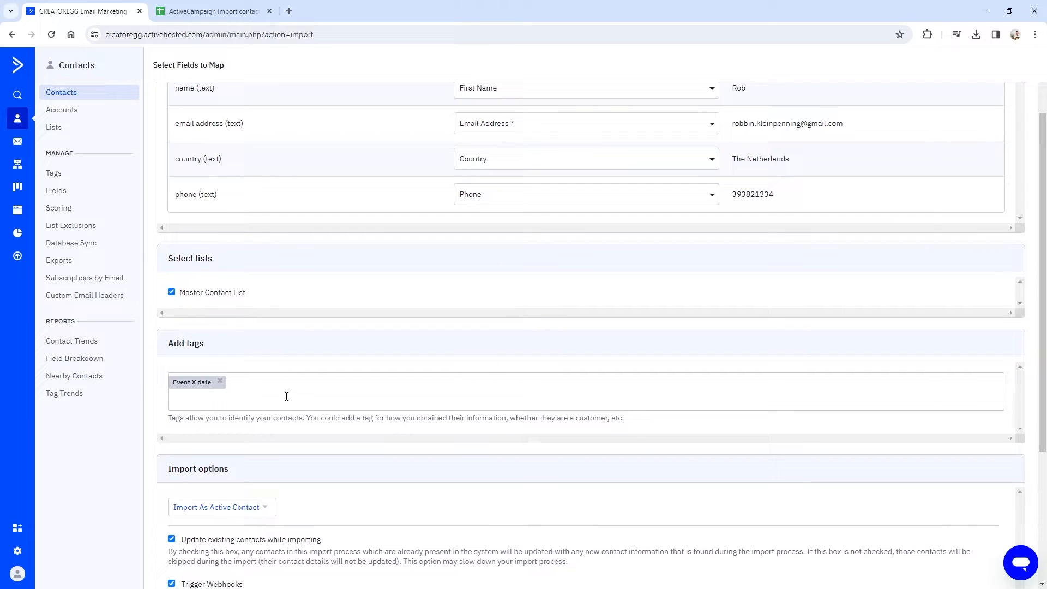
scroll(205, 366, down, 2)
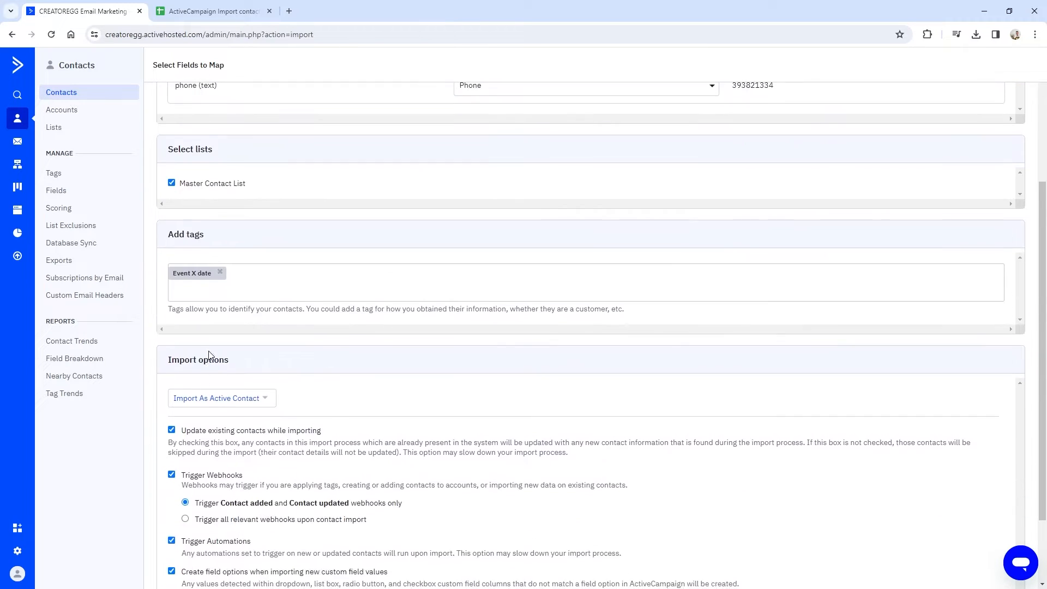
scroll(213, 354, down, 1)
scroll(237, 256, down, 1)
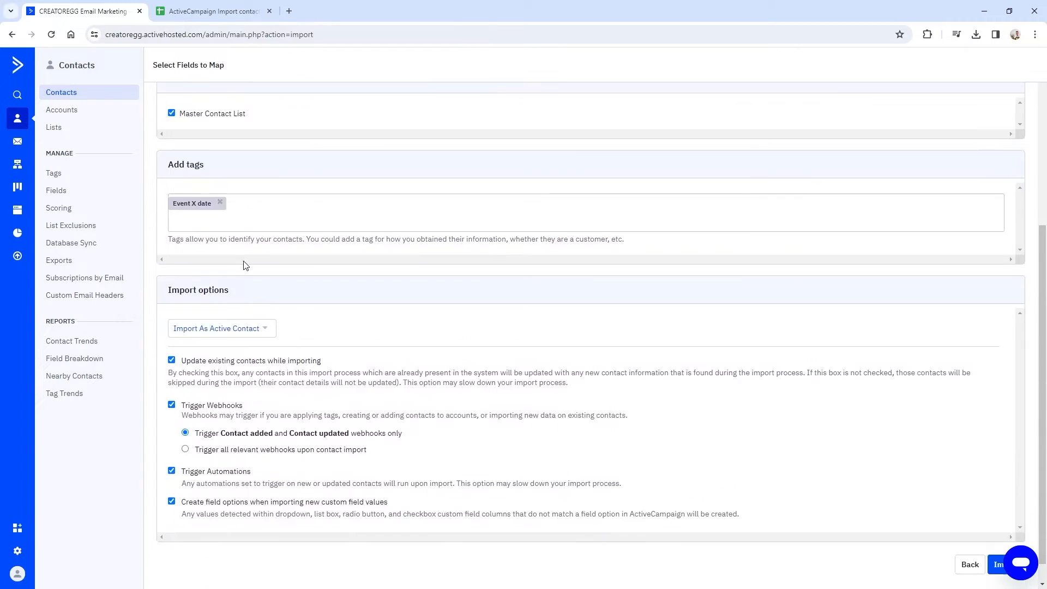
scroll(242, 264, up, 3)
scroll(248, 267, up, 2)
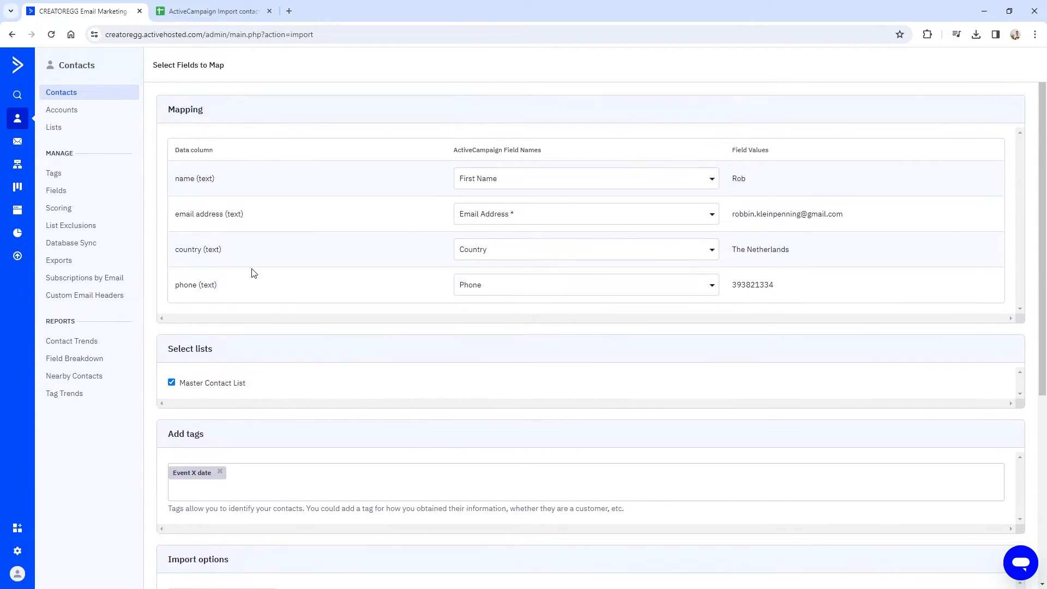
scroll(251, 272, down, 5)
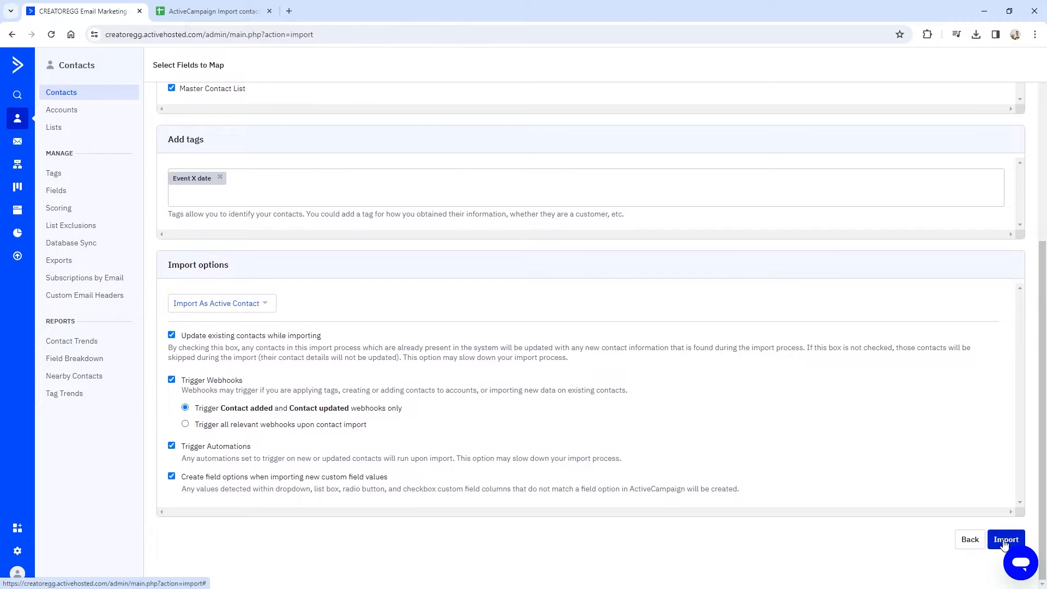
Run the import and compare the results with spreadsheet rows A2:C3.
click(992, 541)
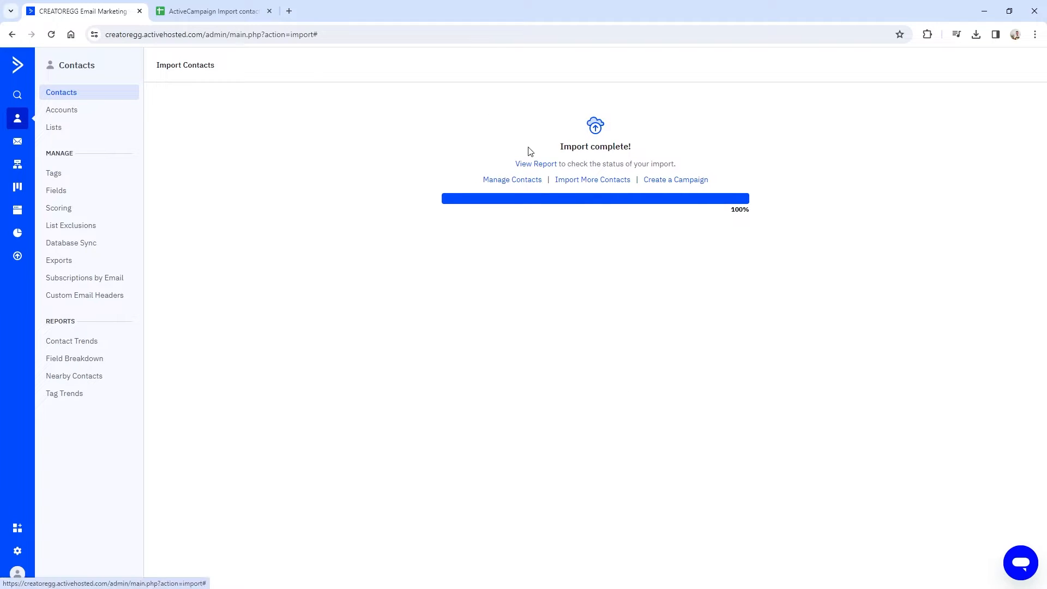
click(197, 11)
drag(34, 155, 240, 167)
click(77, 12)
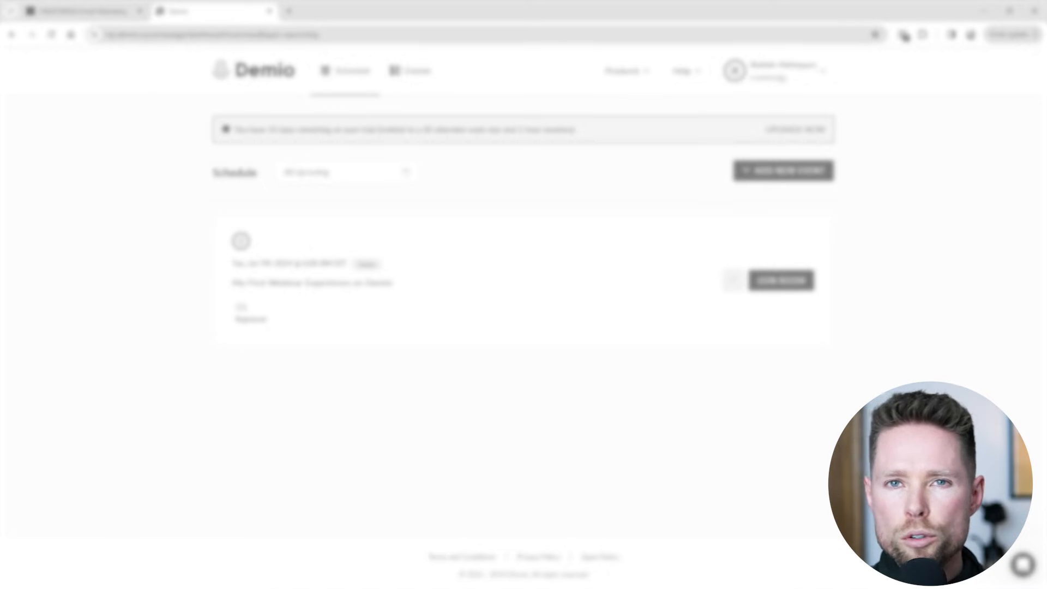
key(ctrl+shift+Tab)
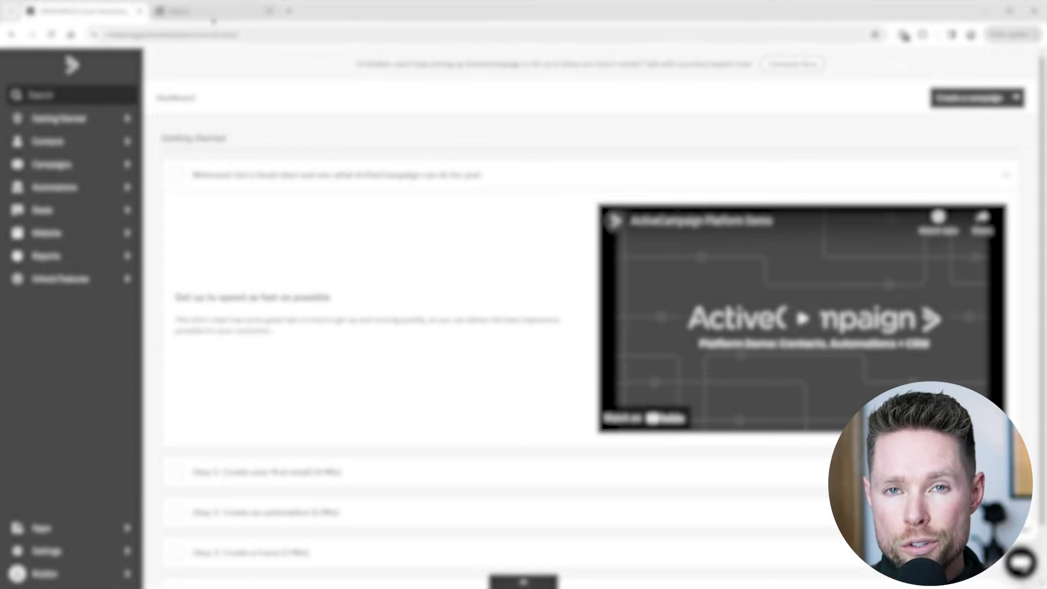
click(213, 17)
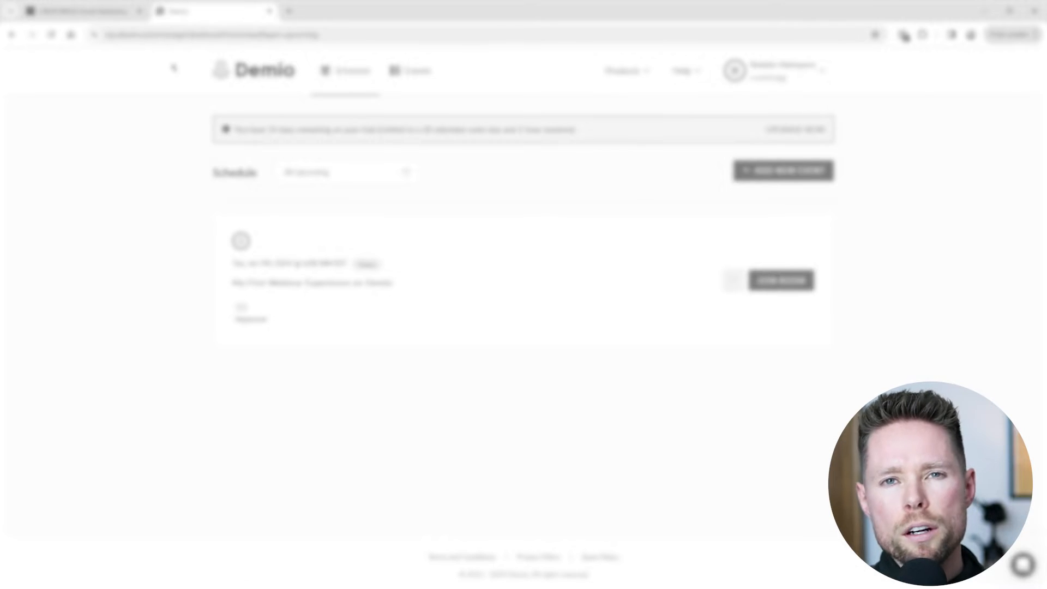
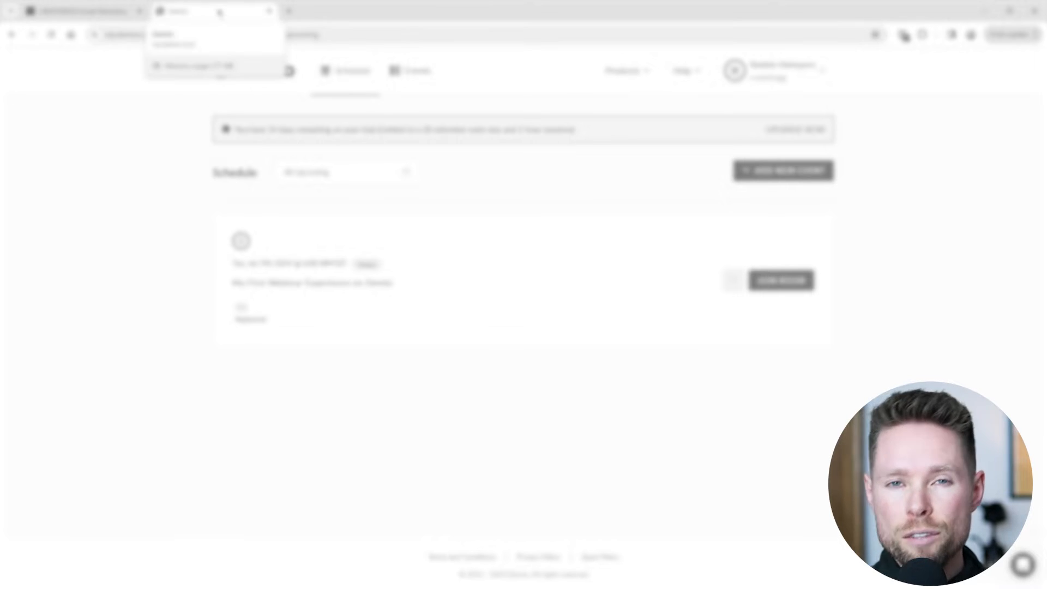
Open Demio's Integrations settings, check the ActiveCampaign tab, then return to the schedule dashboard.
click(809, 78)
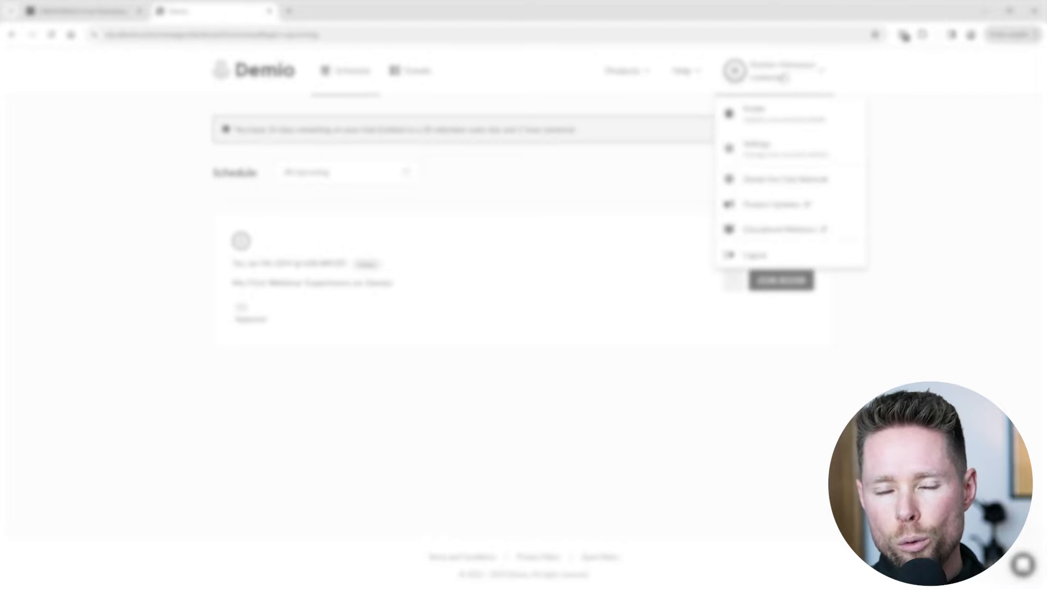
click(757, 148)
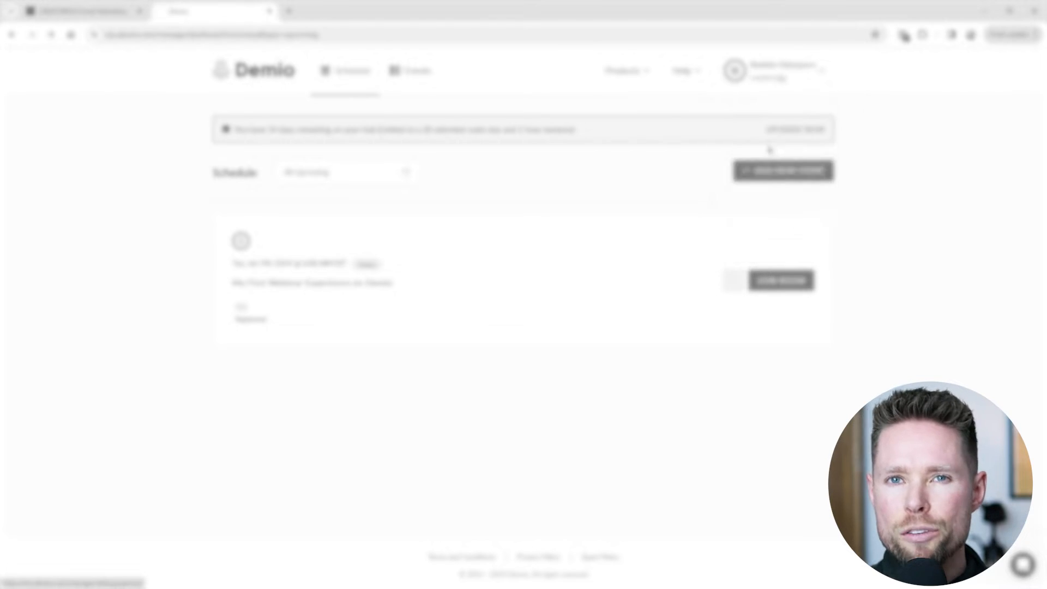
click(714, 180)
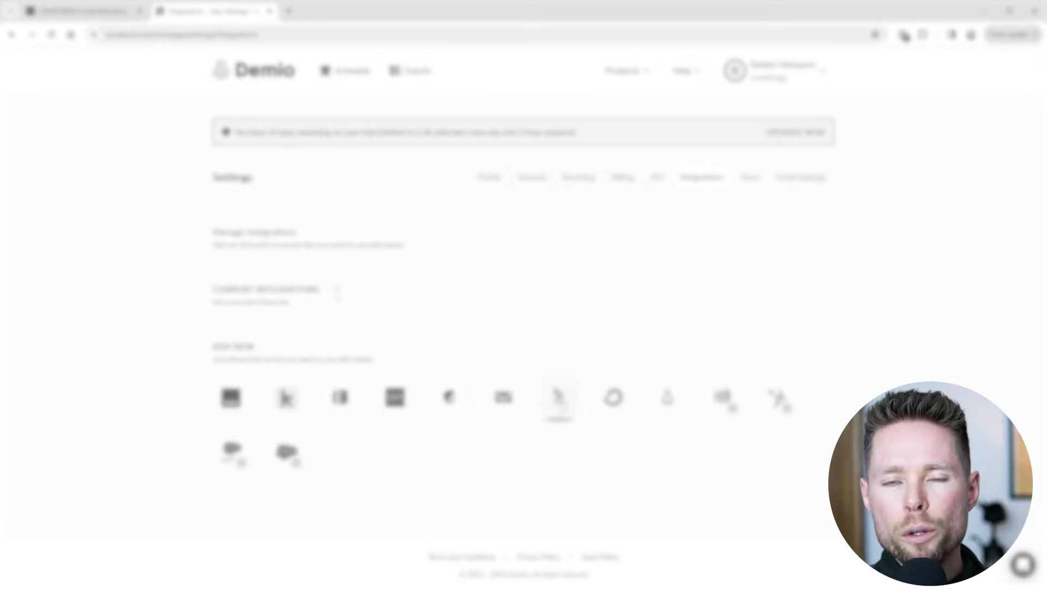
click(560, 399)
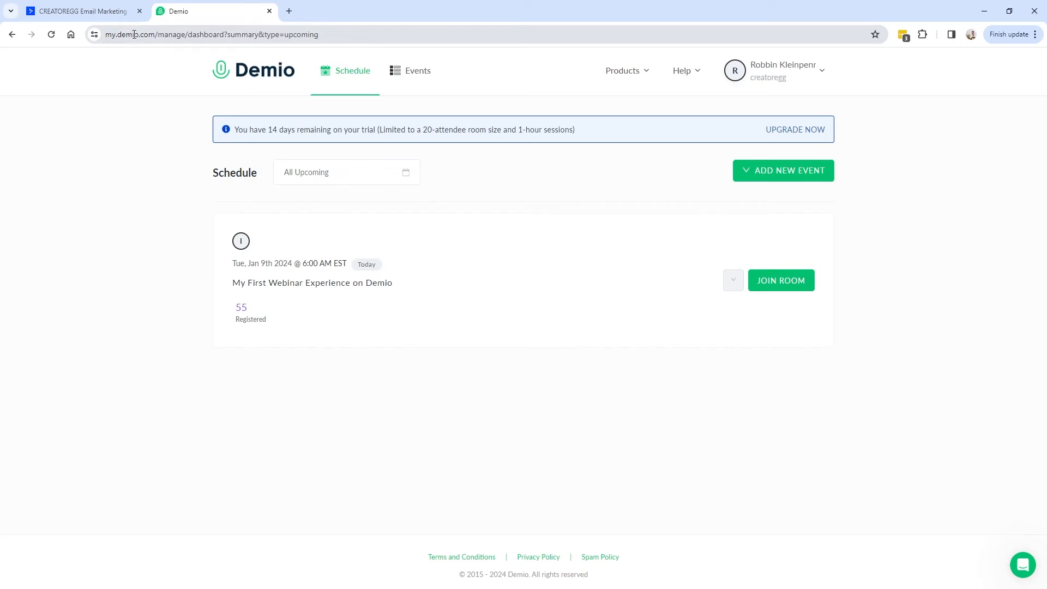
click(134, 36)
click(101, 12)
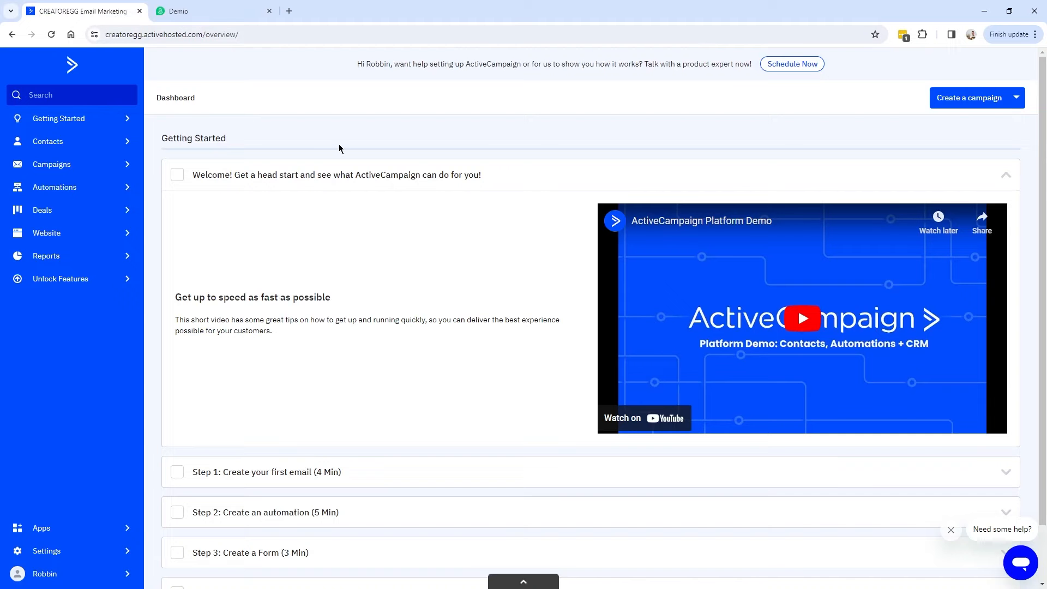
click(208, 14)
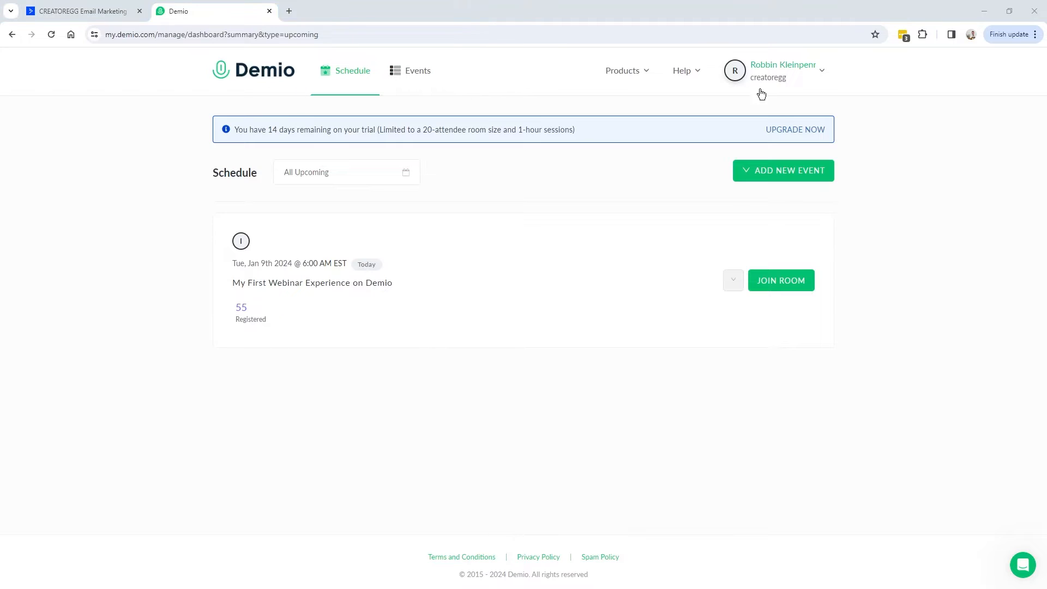
Go back to Settings > Integrations and start the ActiveCampaign connection under Add New.
click(806, 77)
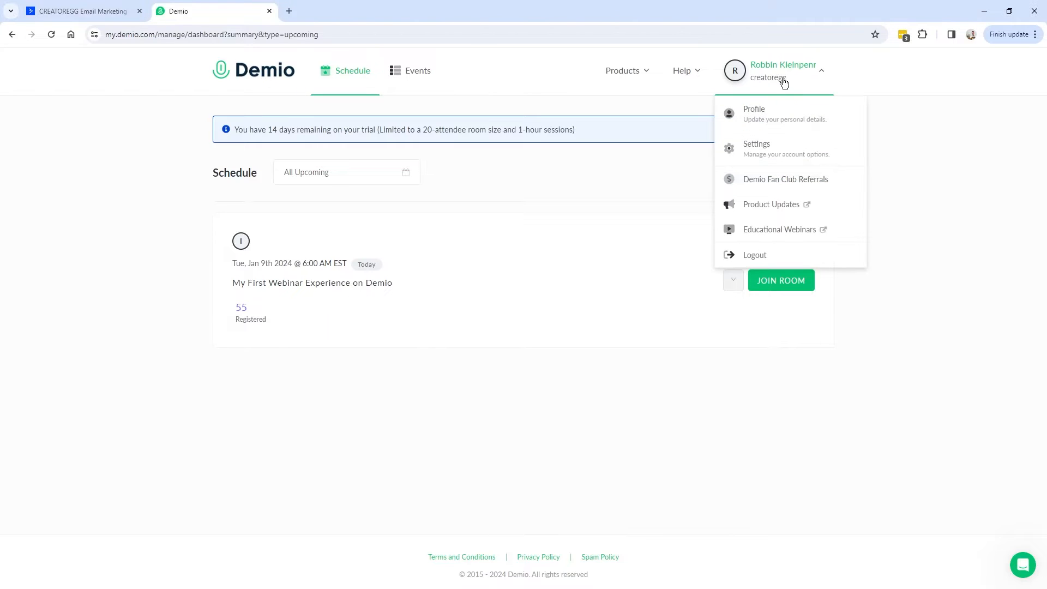
click(767, 151)
click(691, 181)
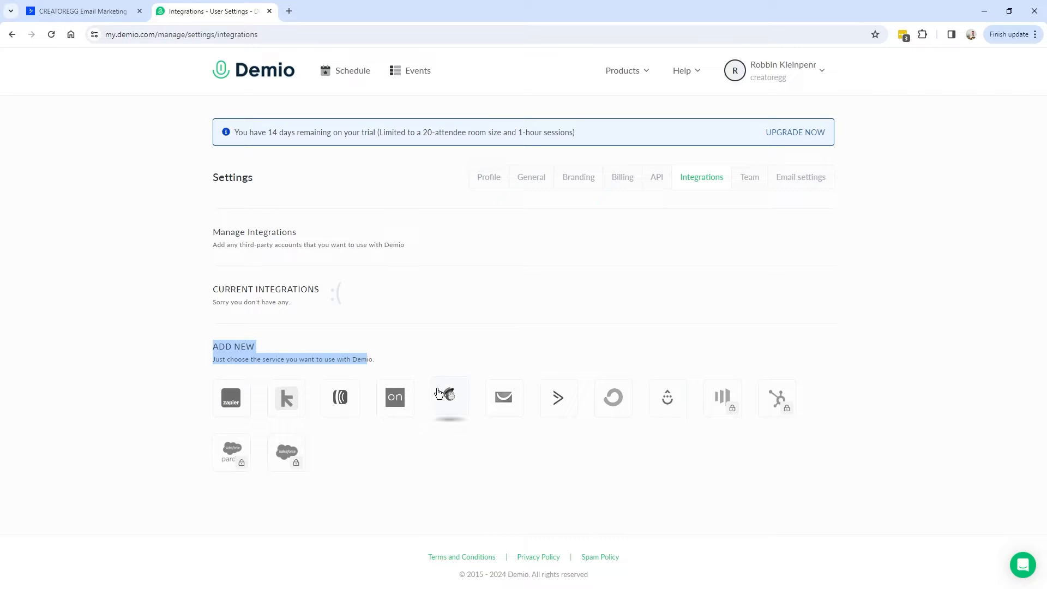
click(562, 404)
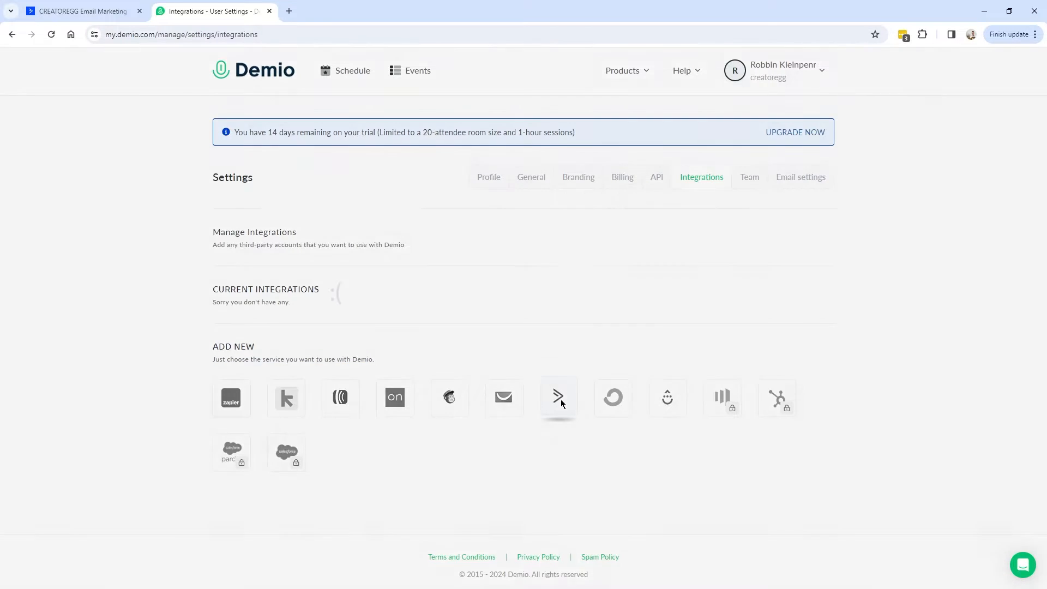
click(562, 403)
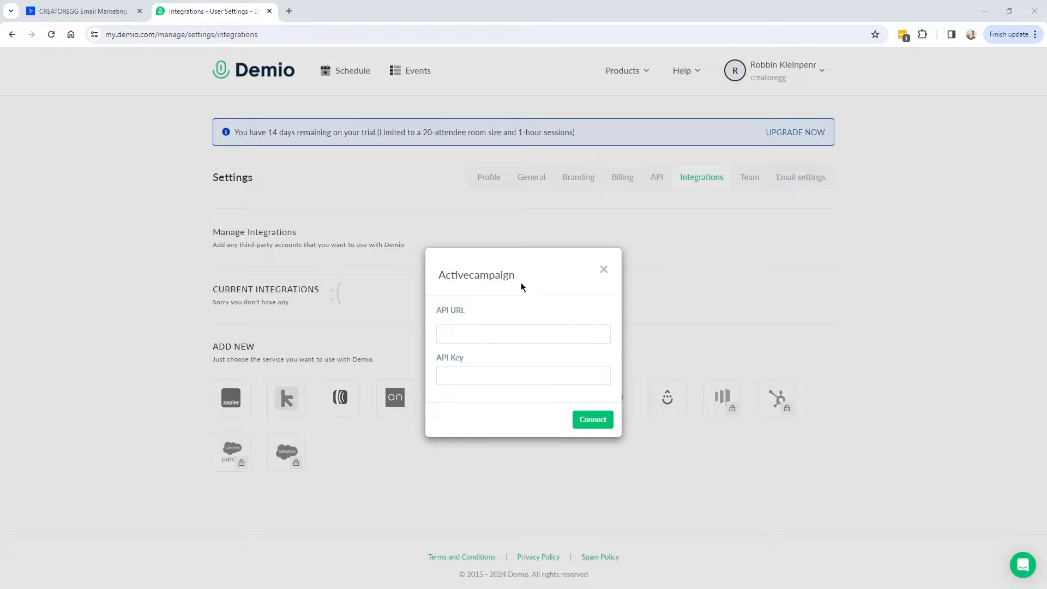
Copy the API URL from ActiveCampaign's Developer settings into Demio's API URL field.
drag(438, 362, 466, 358)
click(80, 12)
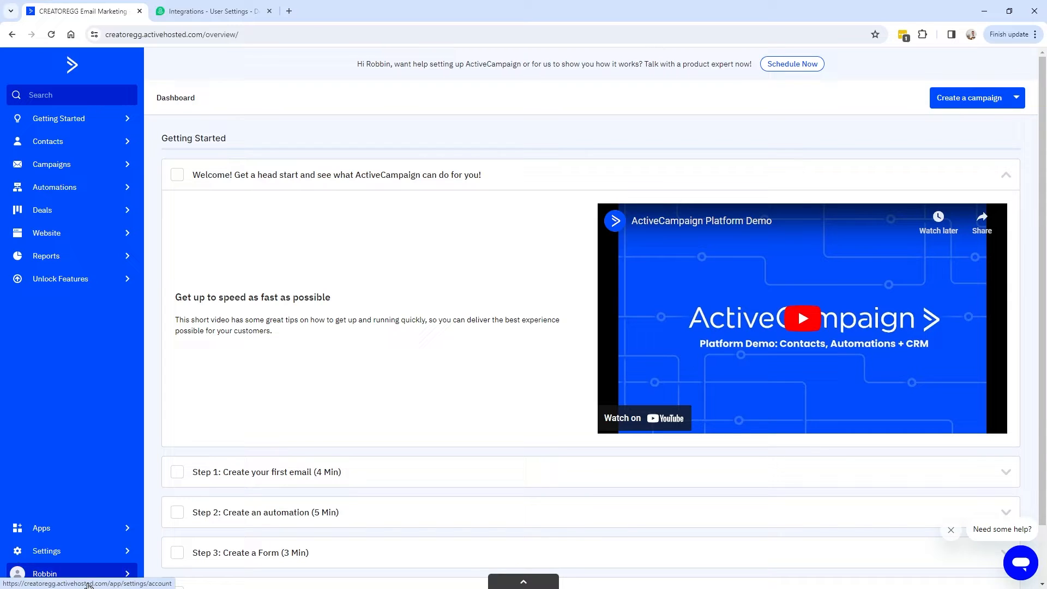
click(82, 554)
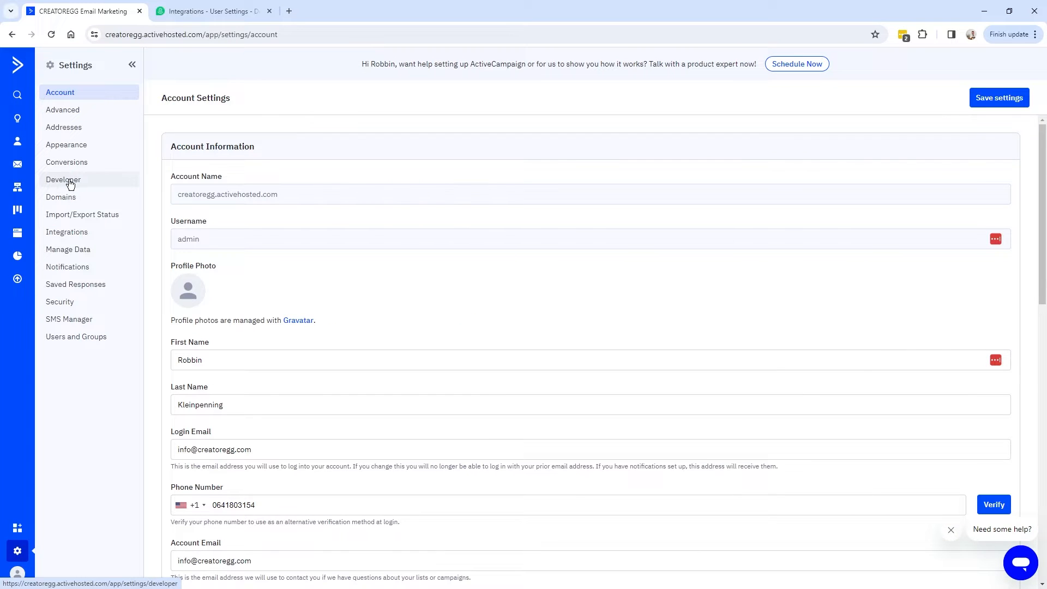
click(68, 181)
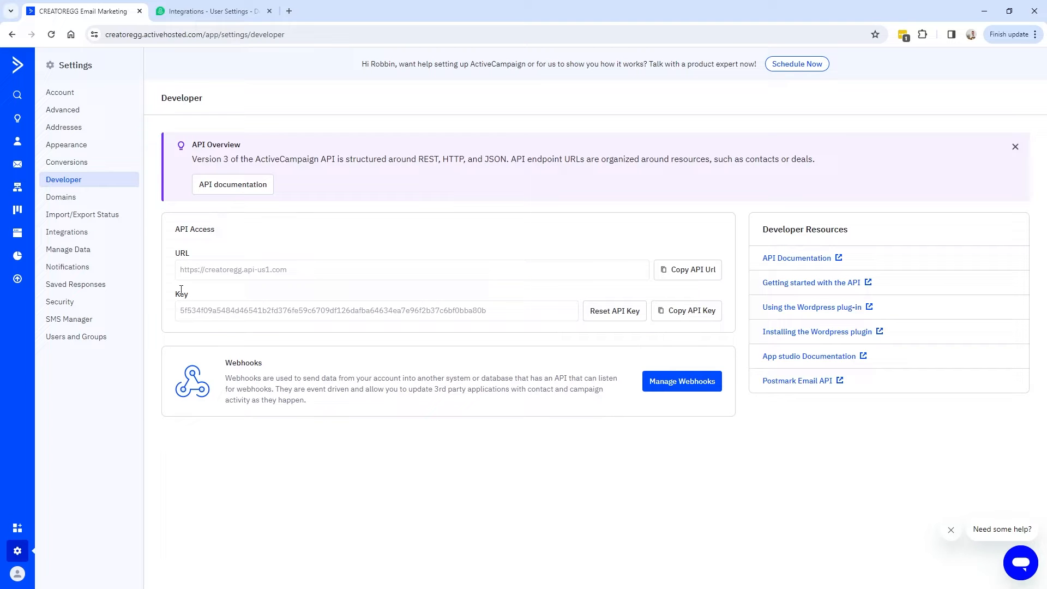
click(686, 271)
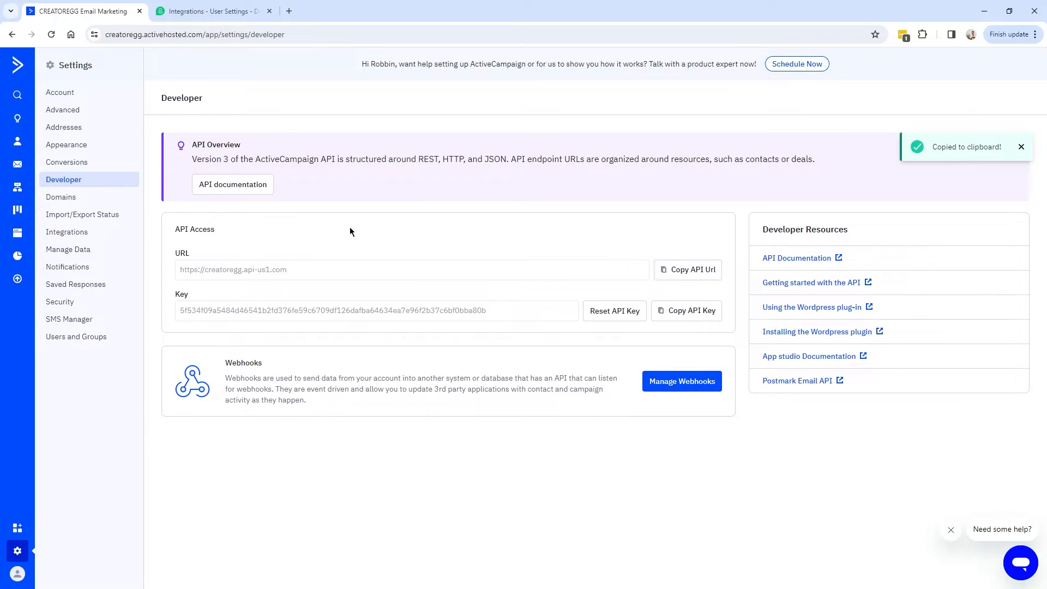
click(198, 12)
click(463, 334)
key(ctrl+v)
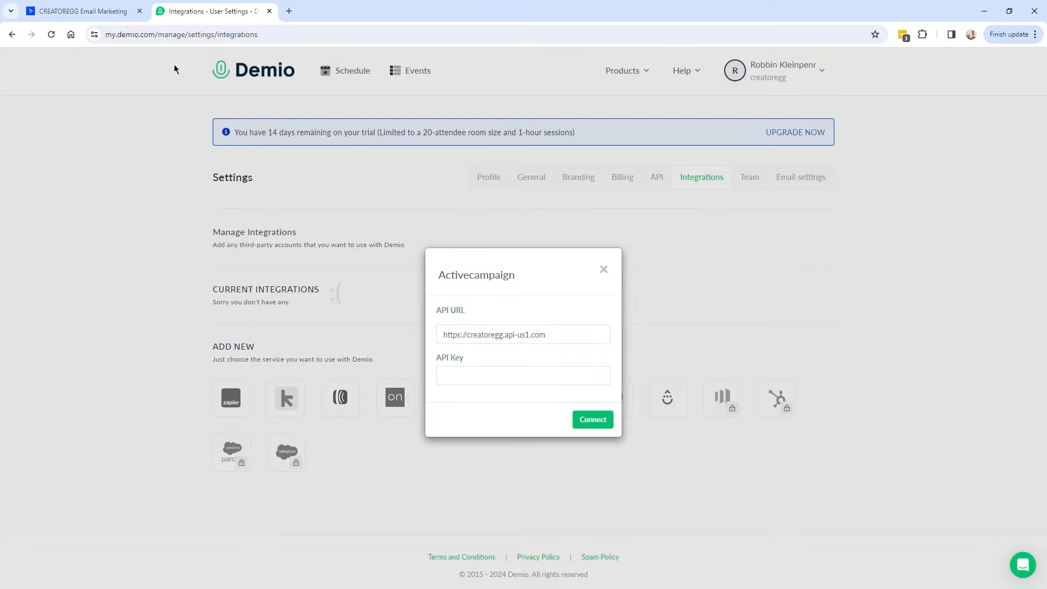
Copy the API key into Demio's API Key field and connect the integration.
click(82, 11)
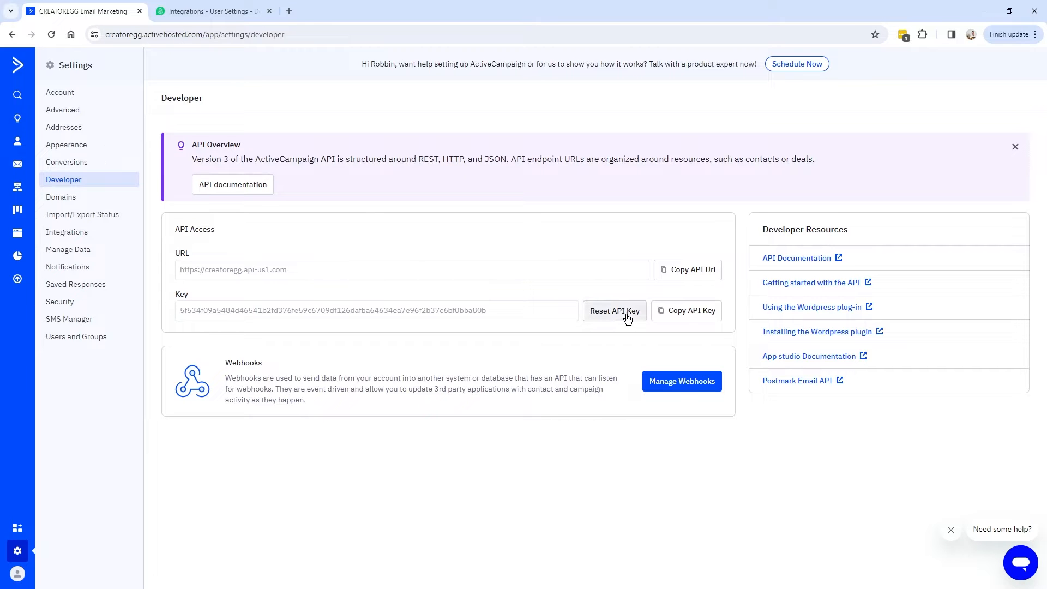
click(691, 317)
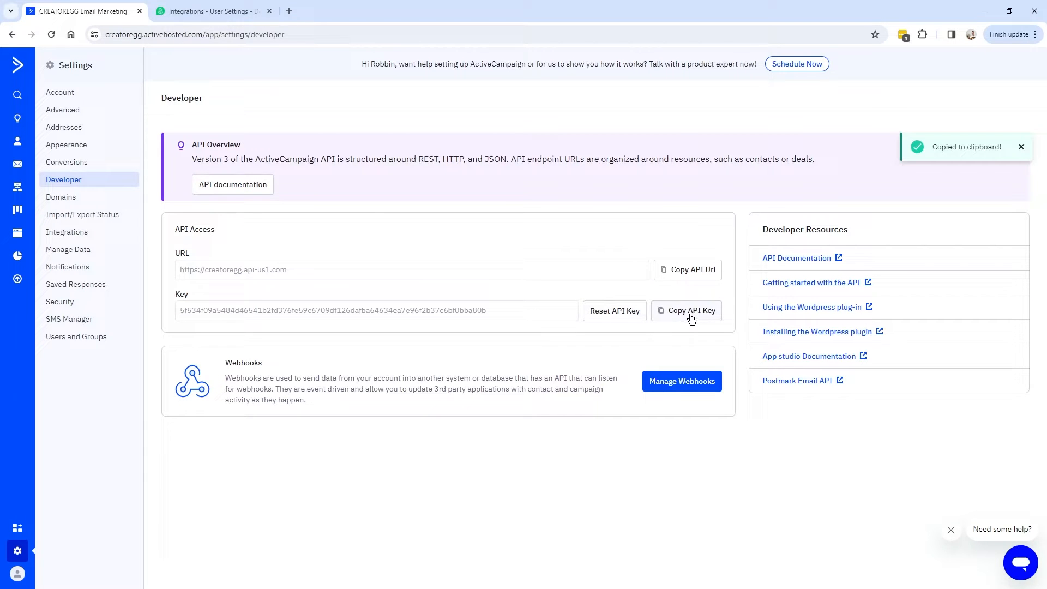
click(183, 13)
click(472, 379)
key(ctrl+v)
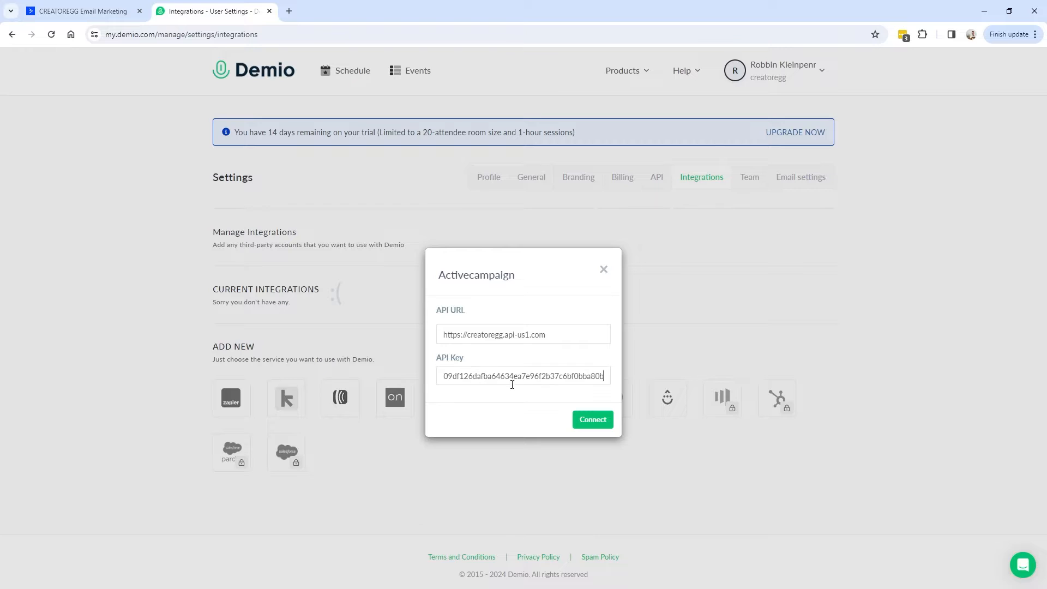
click(603, 423)
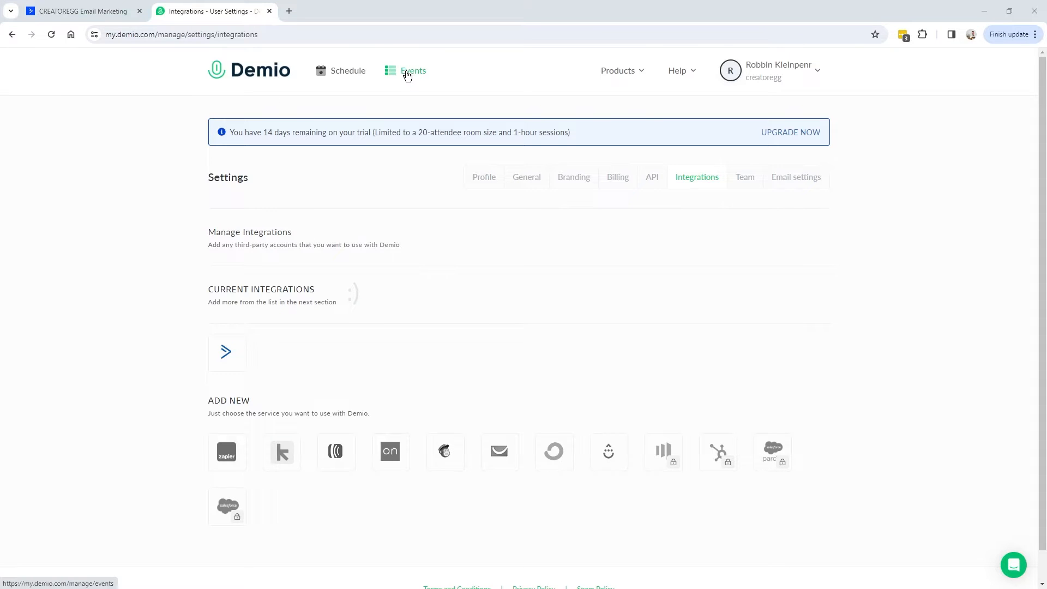
Start a new standard event and paste in the name E-COMMERCE BUSINESS OWNERS.
click(380, 74)
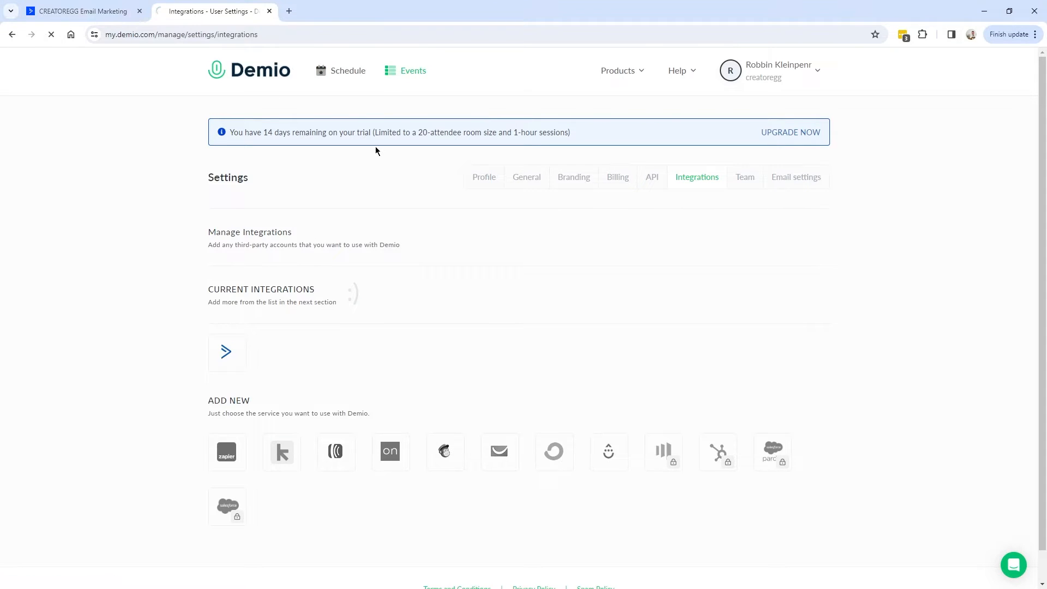
click(787, 173)
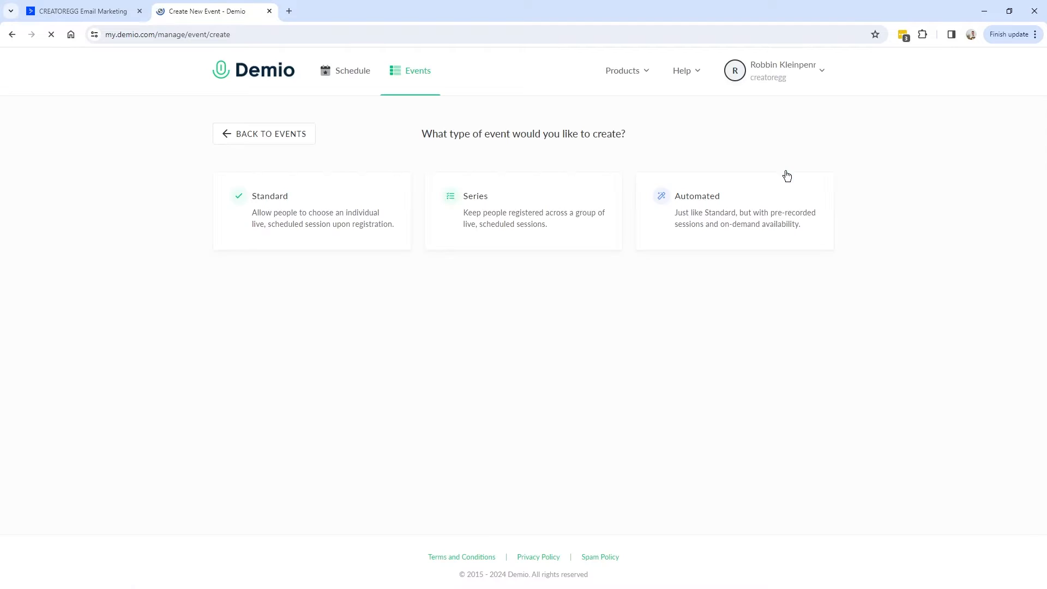
click(283, 213)
key(ctrl+v)
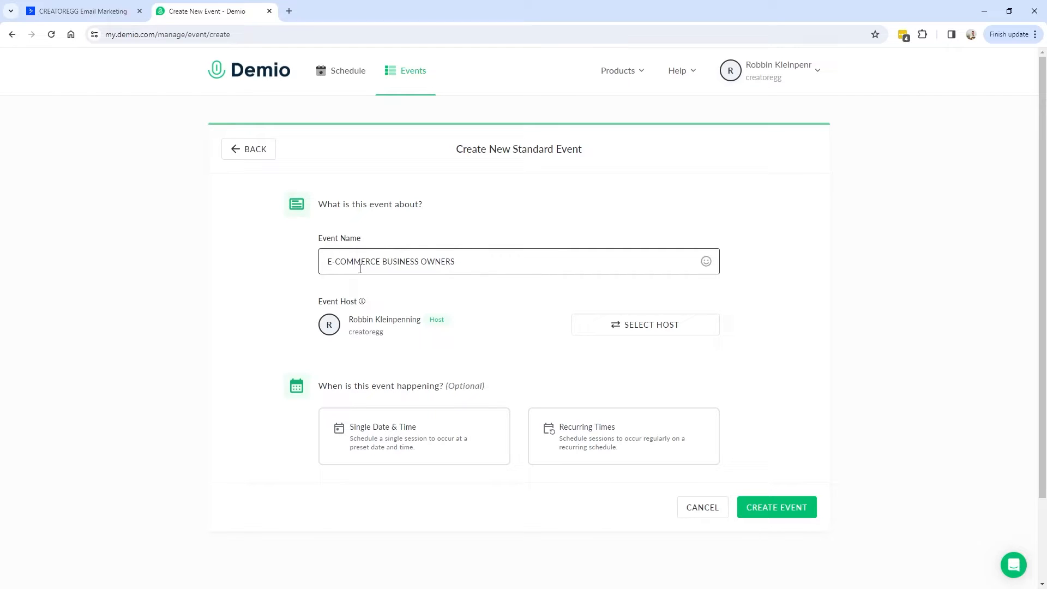
drag(491, 316, 483, 393)
Schedule it as a single session on January 16 and create the event.
click(423, 436)
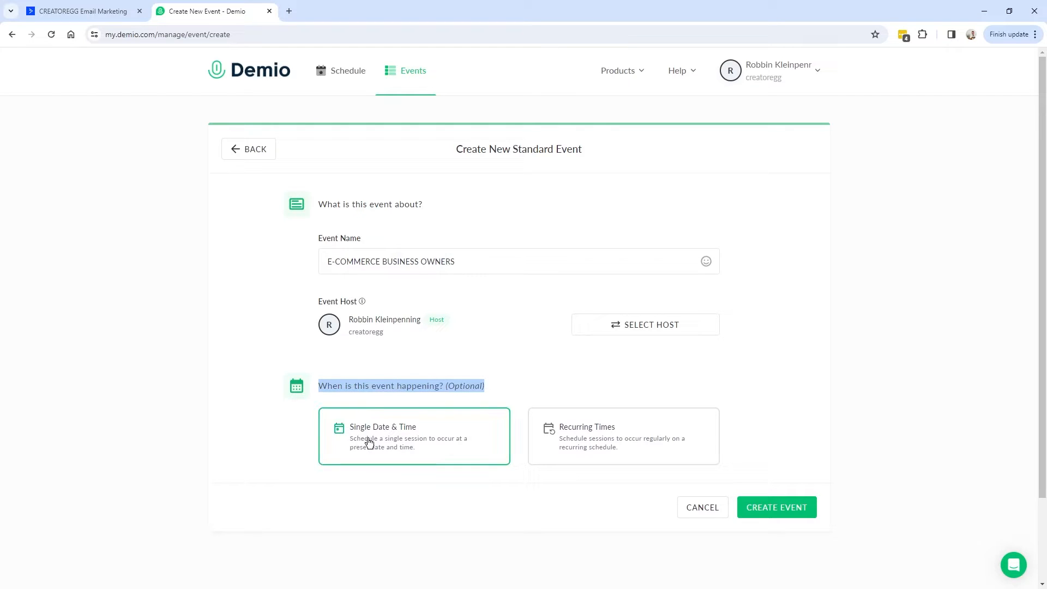
scroll(431, 443, down, 2)
click(572, 402)
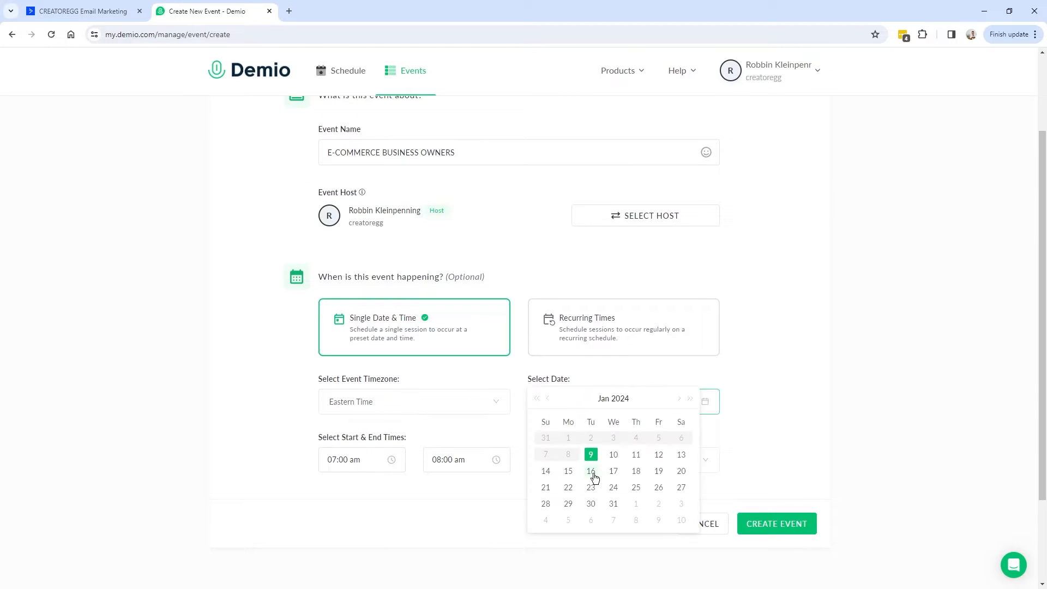
click(592, 473)
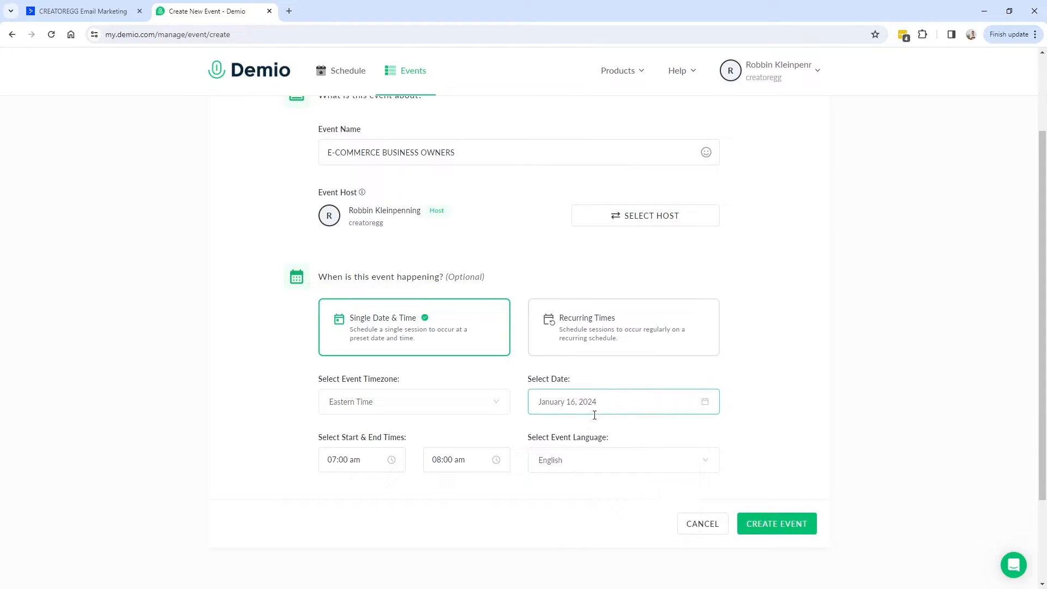
scroll(539, 464, up, 2)
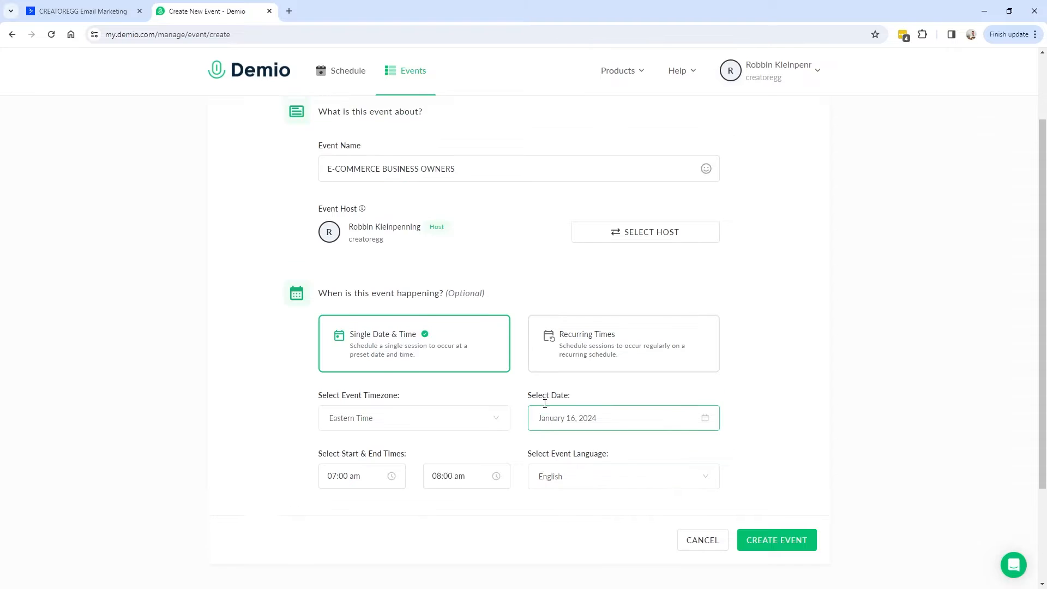
scroll(586, 387, down, 3)
click(788, 469)
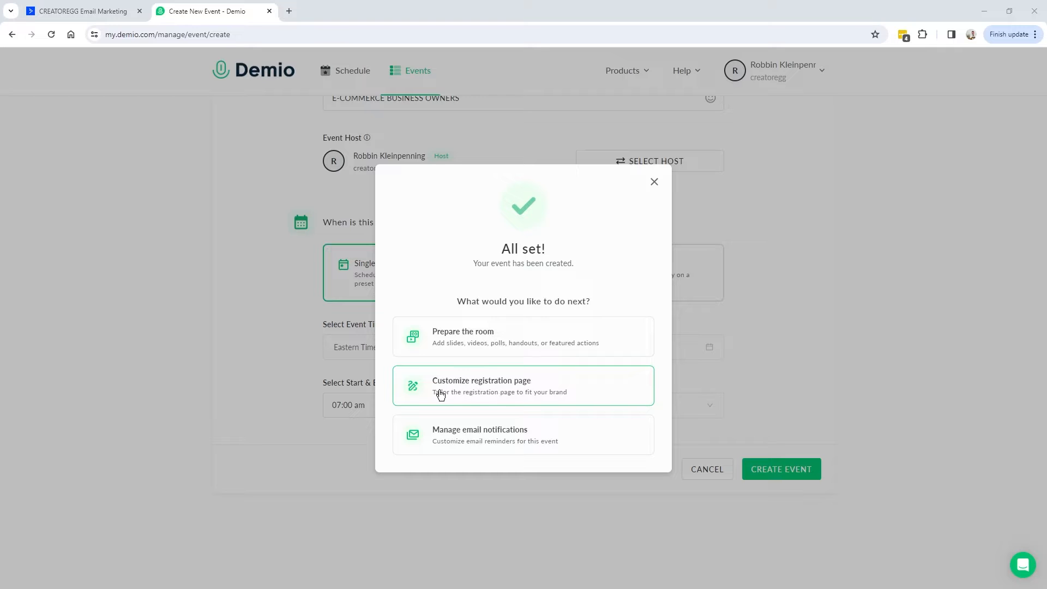
Review the registration page editor's Template options, then go back to the Share embed options.
click(498, 388)
click(578, 418)
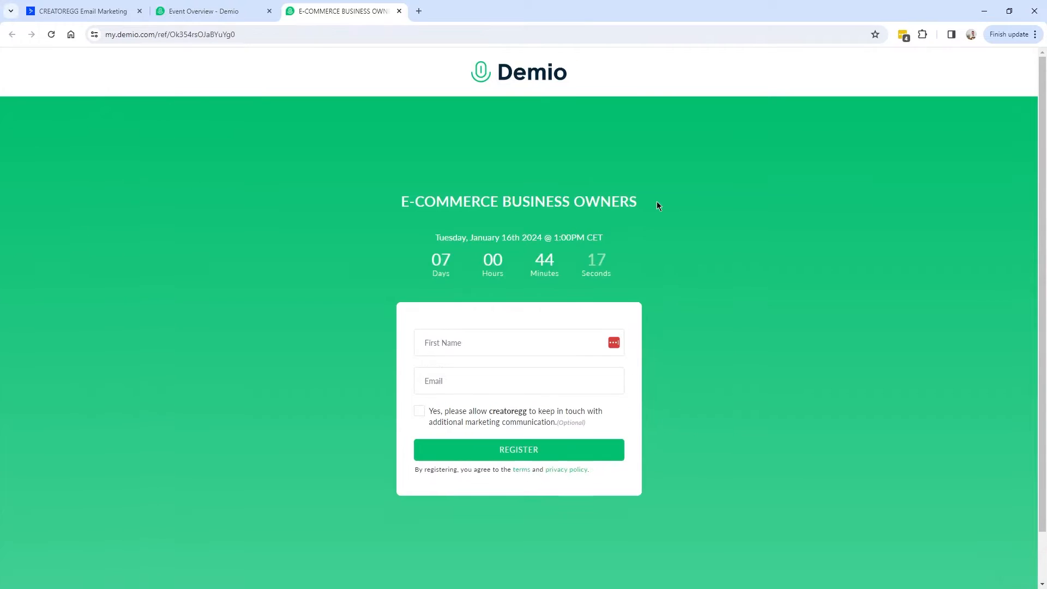
click(221, 13)
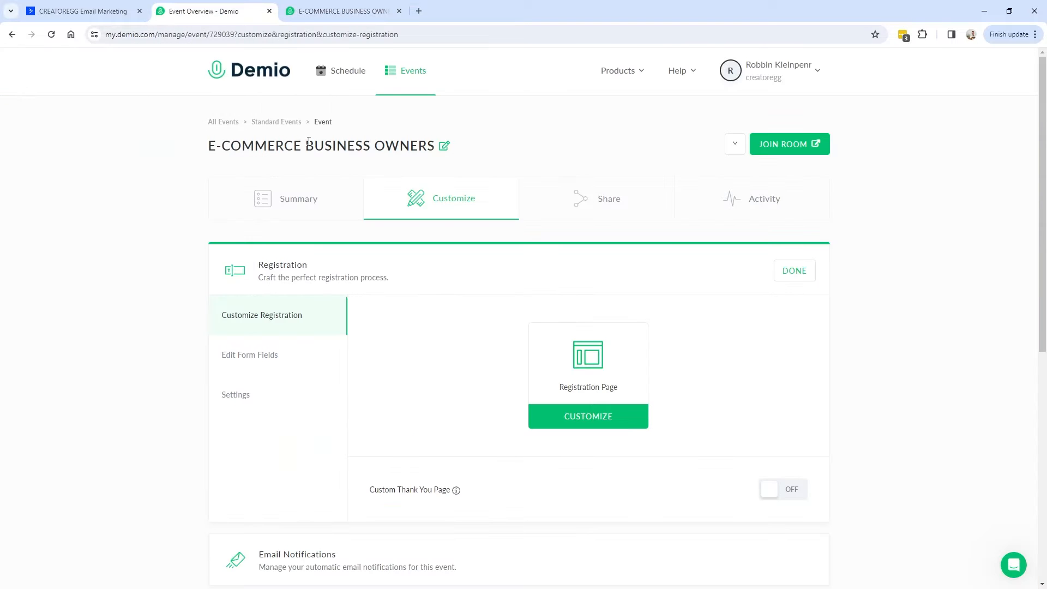
click(593, 424)
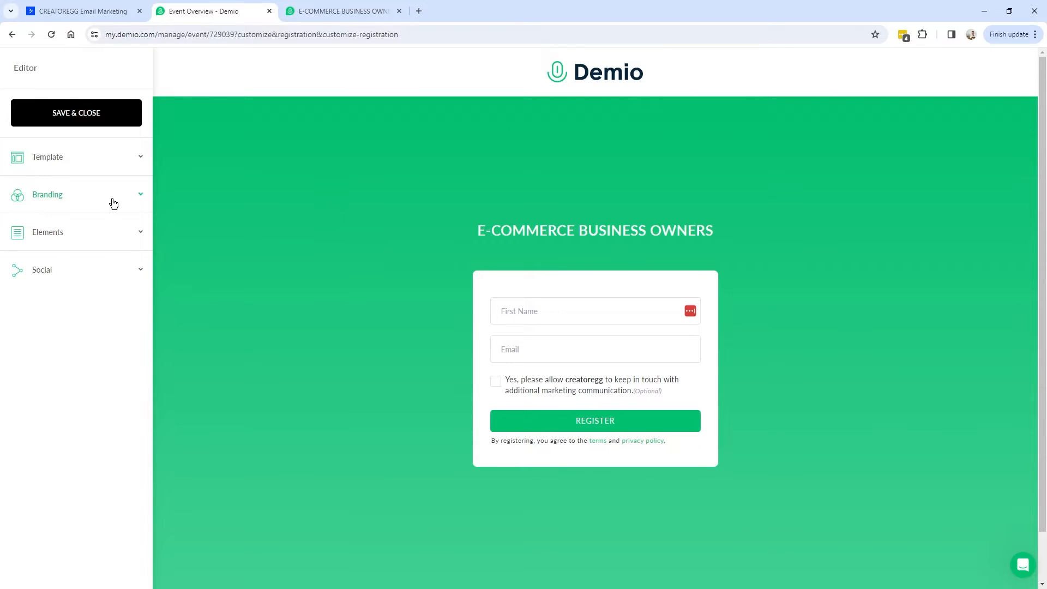
click(105, 163)
click(133, 158)
click(11, 34)
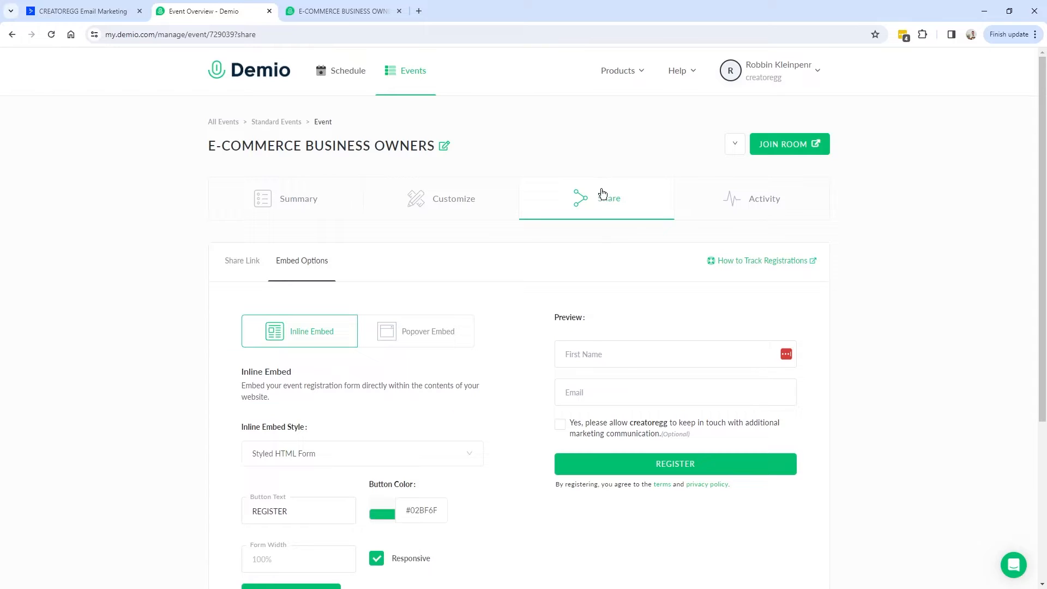
Select Popover Embed and test the REGISTER button's popup form, closing it with Esc.
scroll(305, 284, down, 1)
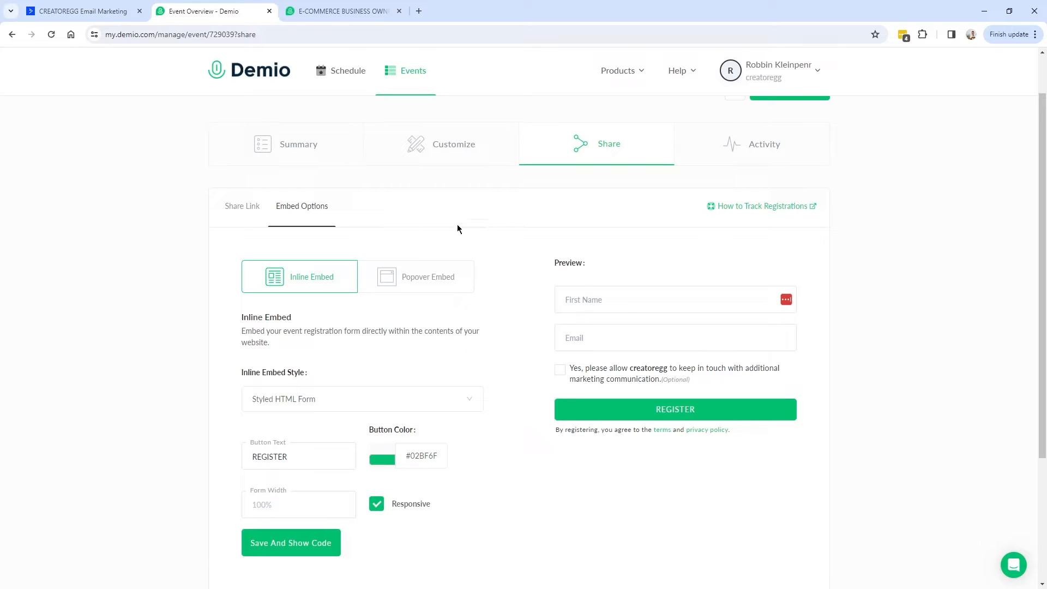
scroll(566, 325, up, 1)
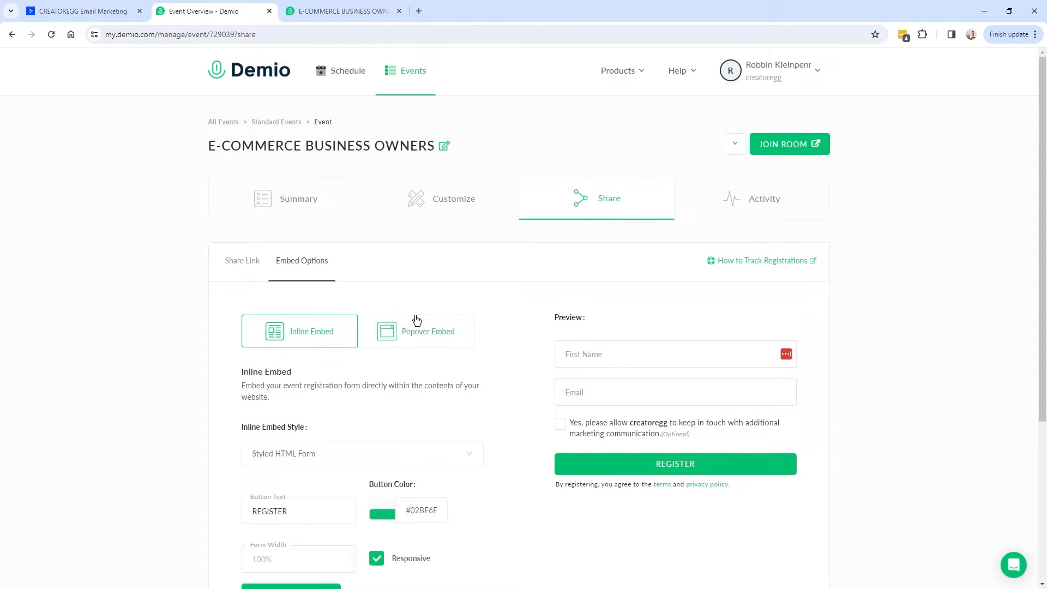
scroll(431, 365, down, 1)
click(436, 281)
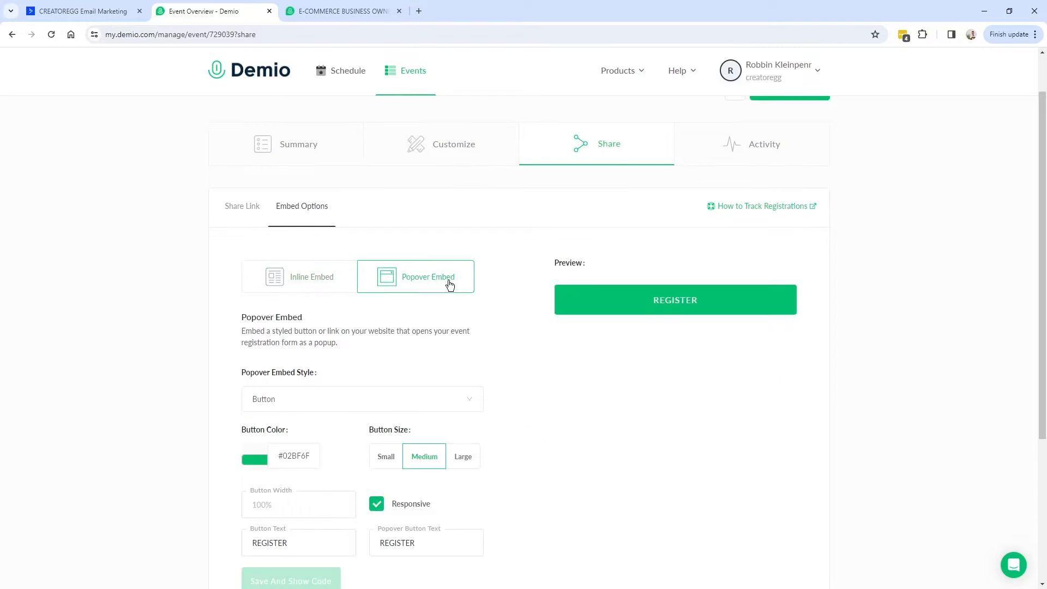
scroll(574, 323, down, 1)
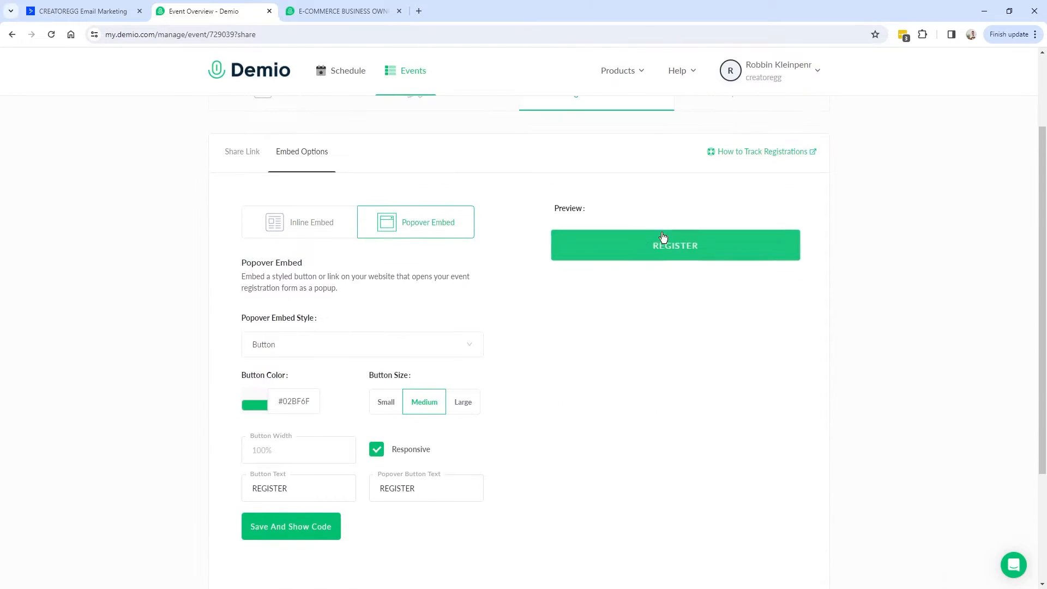
scroll(661, 292, up, 1)
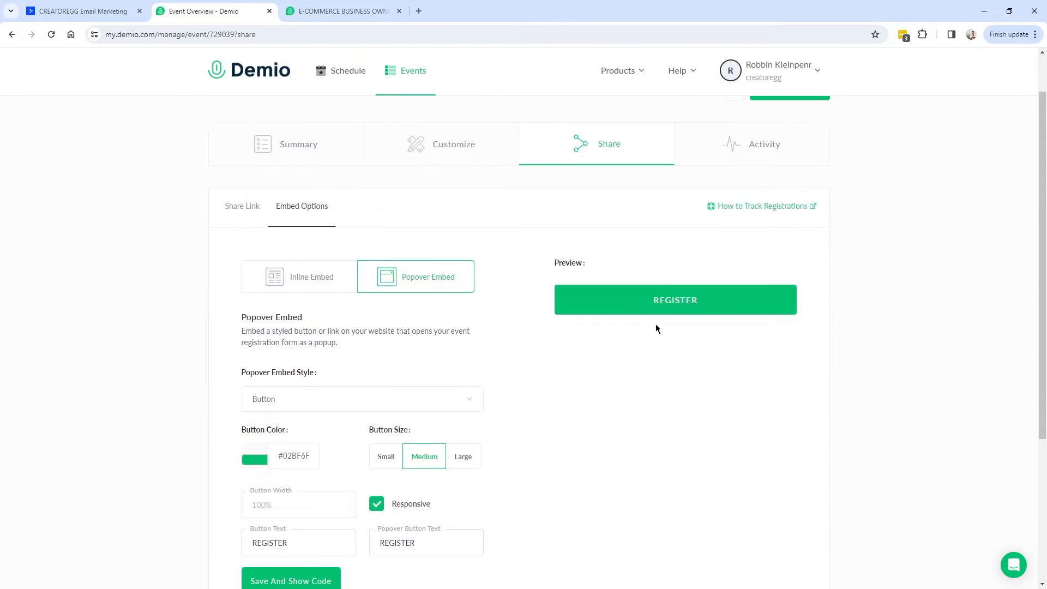
click(688, 305)
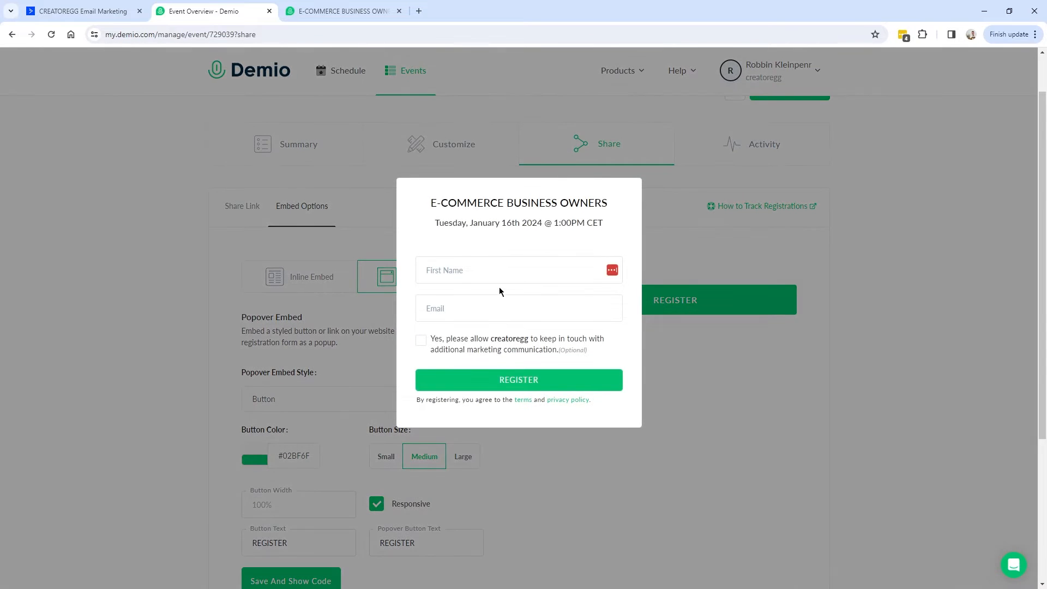
key(Escape)
scroll(522, 349, up, 1)
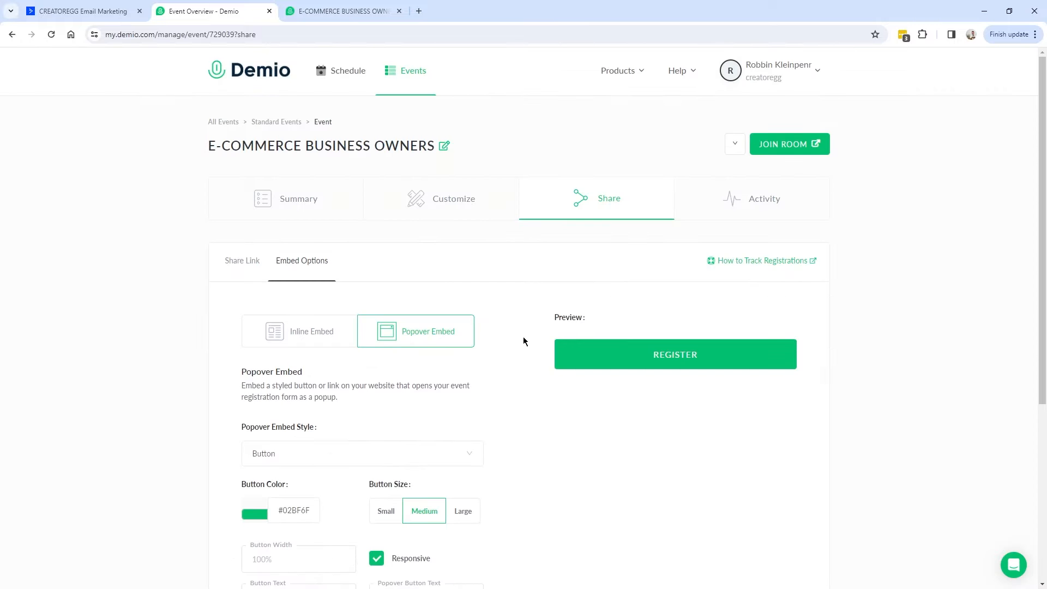
scroll(428, 345, down, 1)
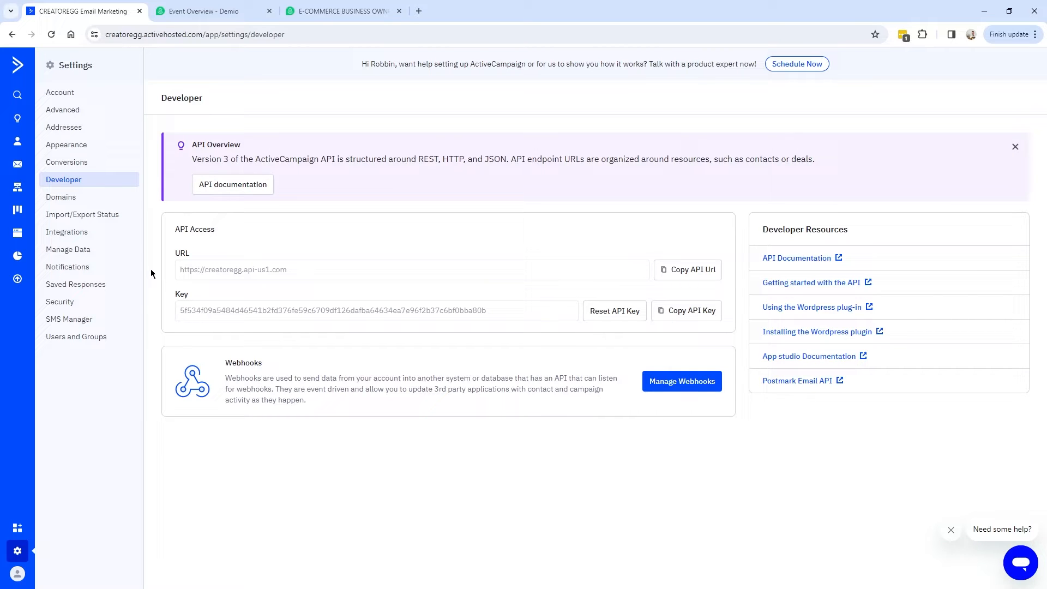
Browse new landing page templates under Website > Pages and preview Thank You (Dark).
click(18, 234)
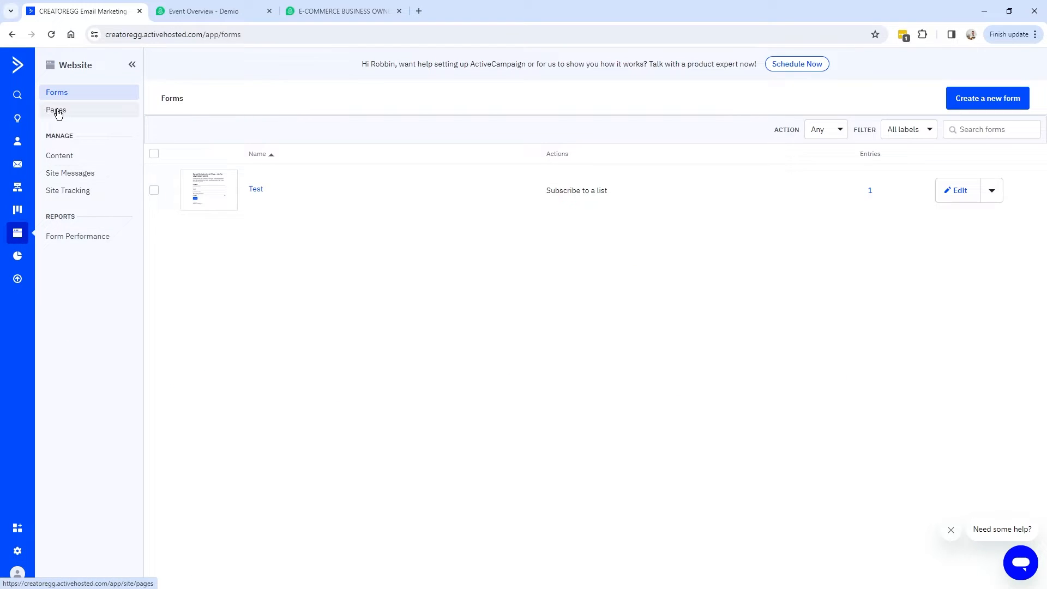
click(57, 111)
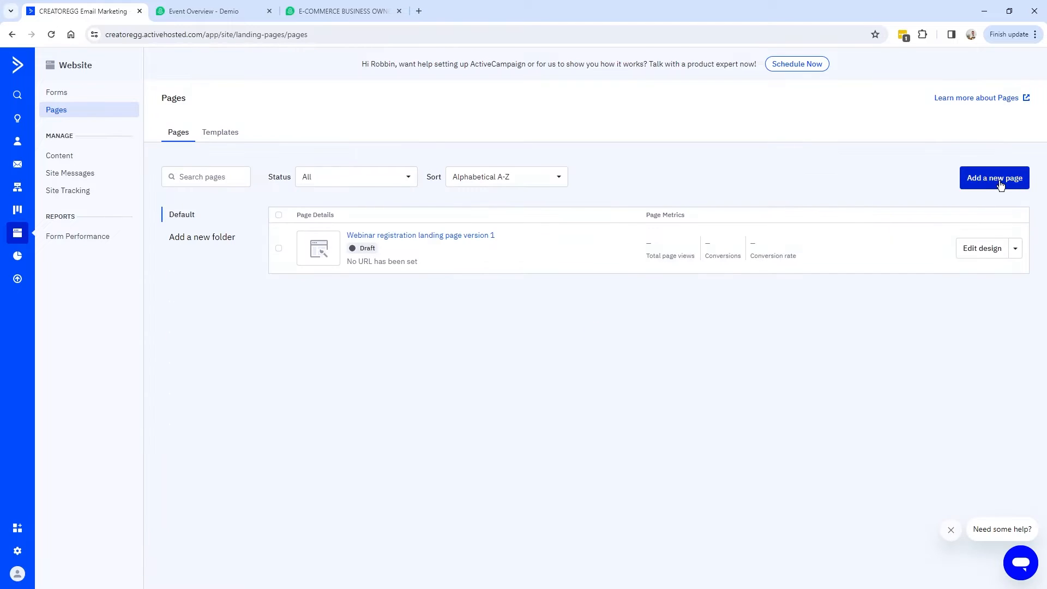
click(1002, 183)
scroll(367, 243, down, 10)
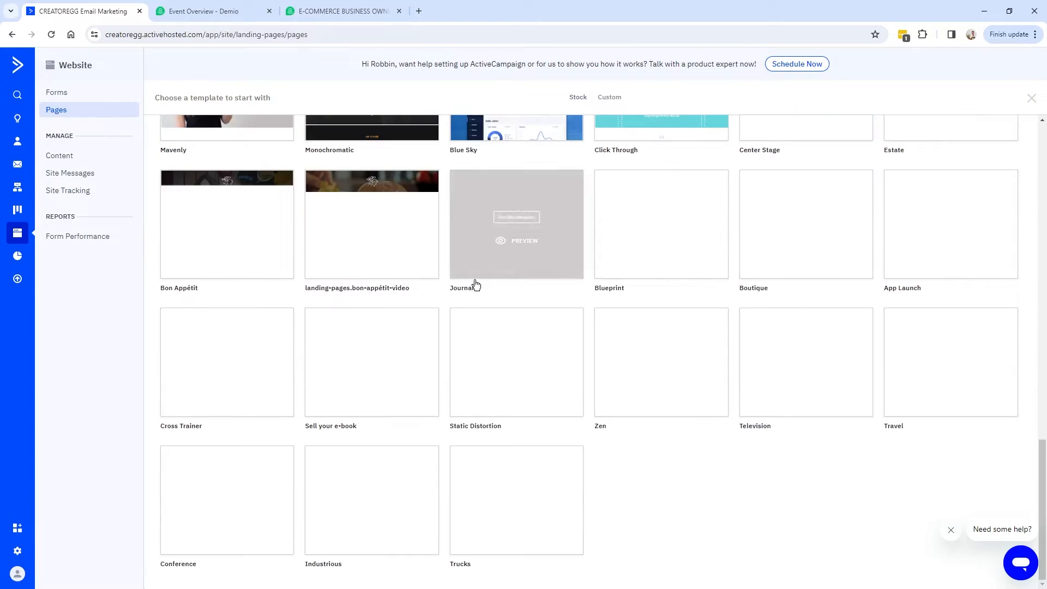
scroll(531, 460, up, 10)
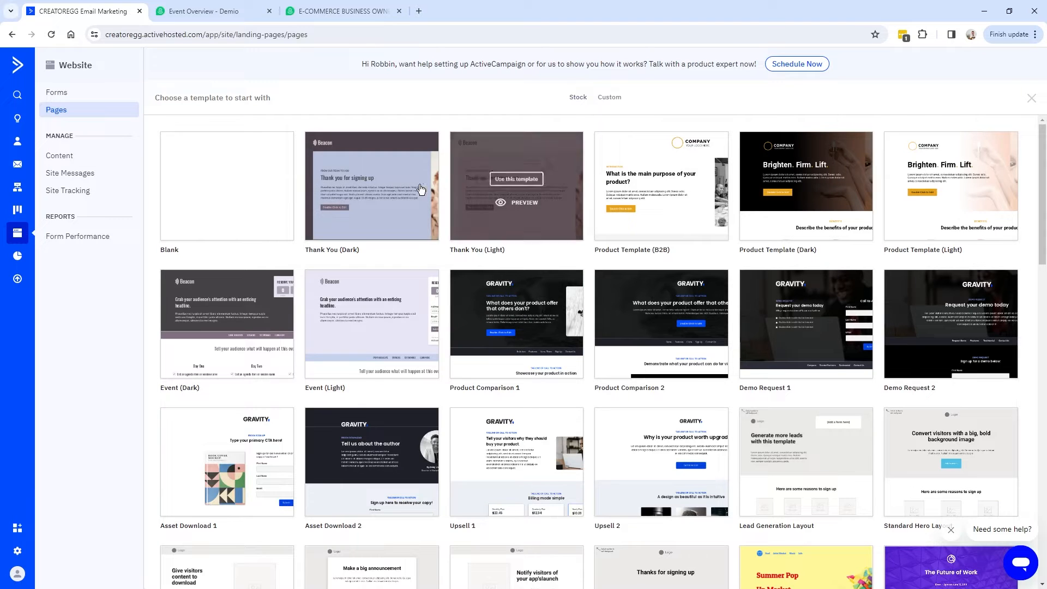
click(380, 204)
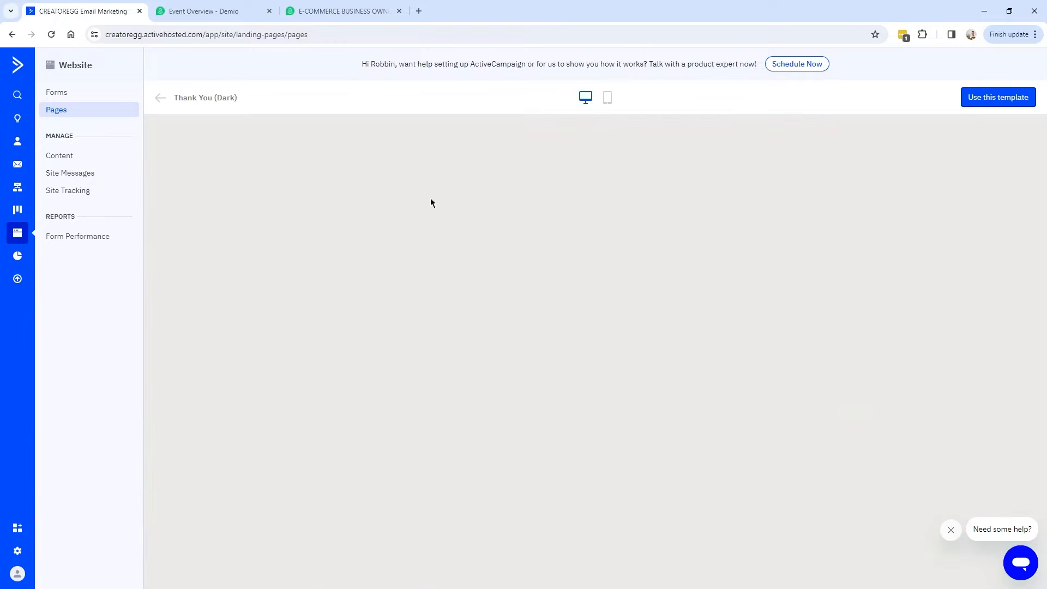
key(Escape)
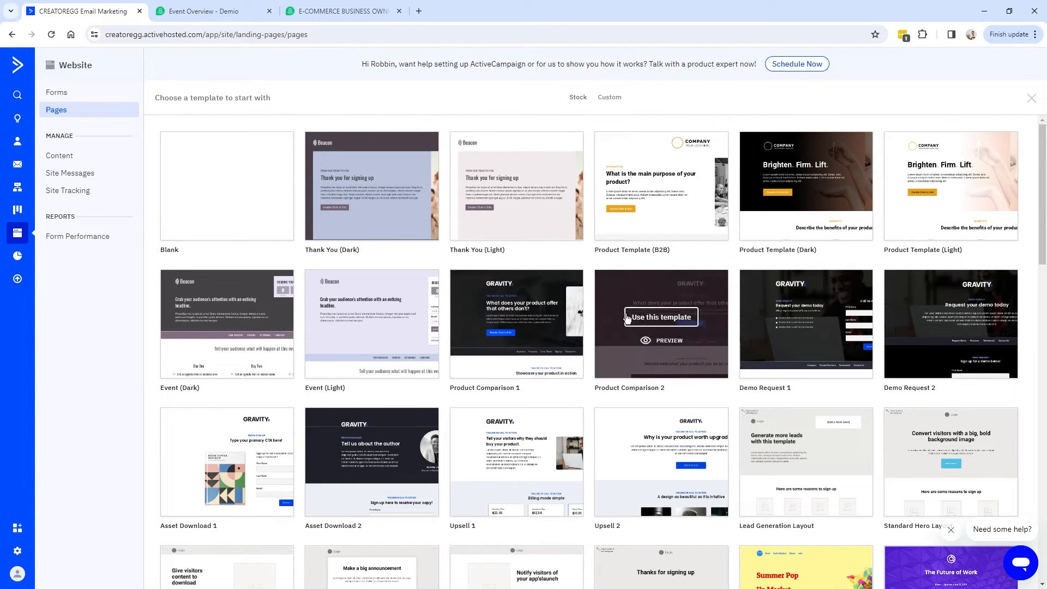
Build the page from the Announcement Layout template and start naming it 'Ecommerc'.
scroll(225, 221, down, 1)
scroll(225, 221, up, 1)
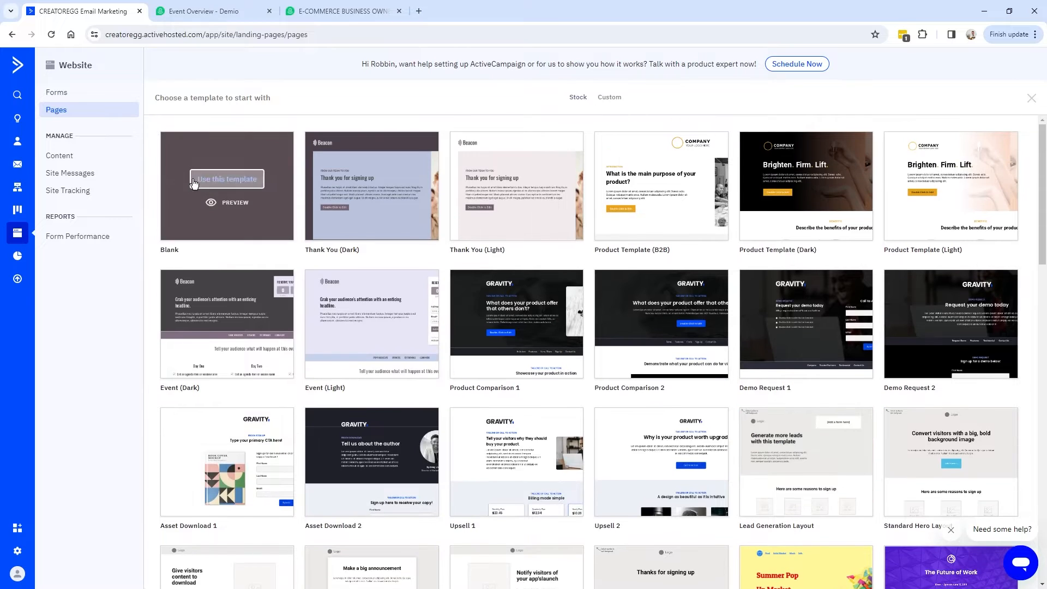
scroll(260, 292, down, 4)
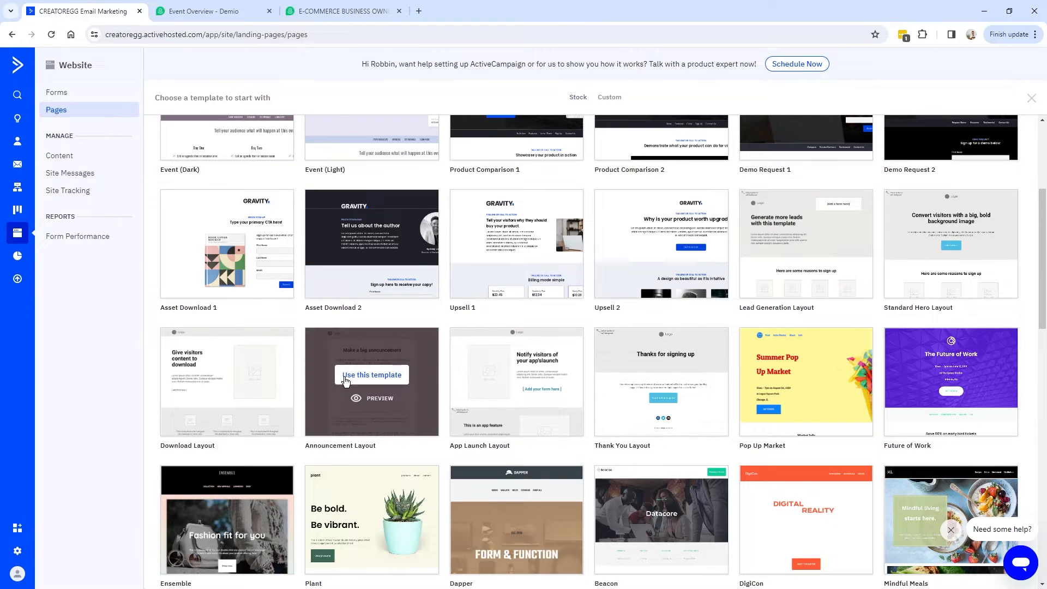
click(361, 378)
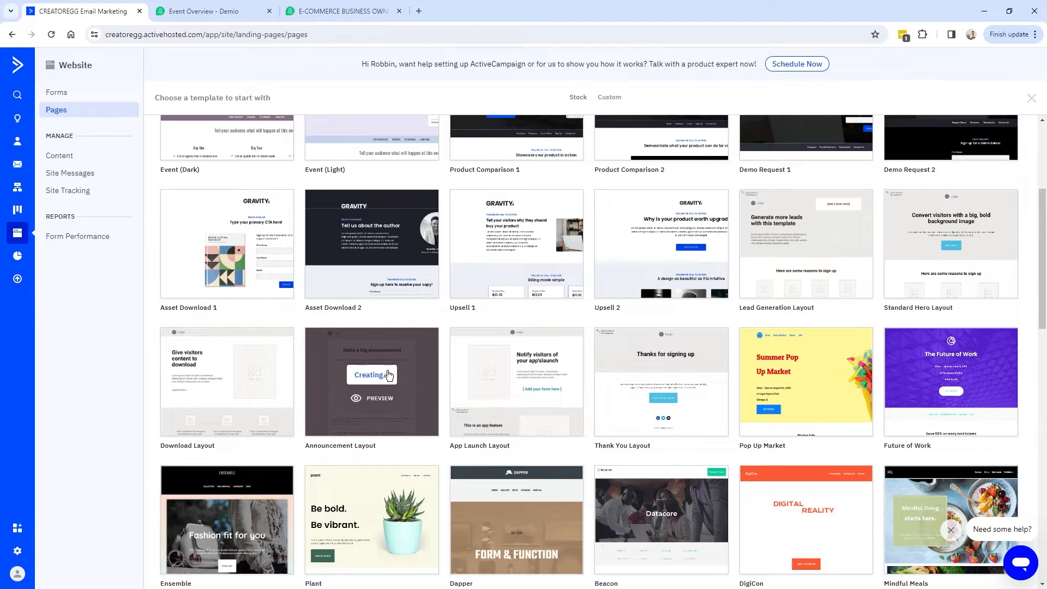
text(Ecommerc)
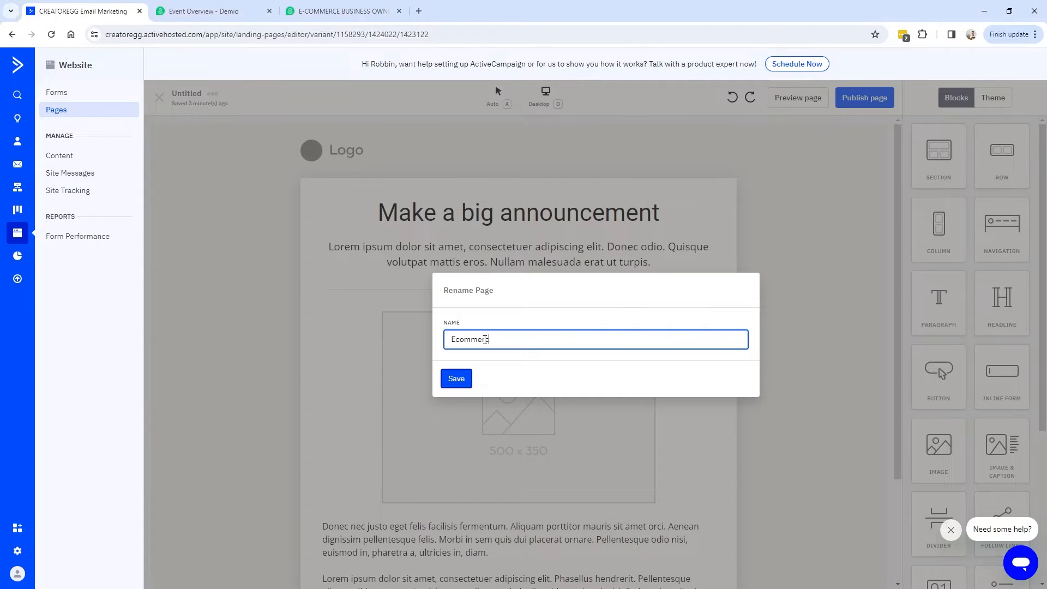
Save the page name 'Ecommerce Webinar', scroll through the layout, and return to Demio.
click(461, 380)
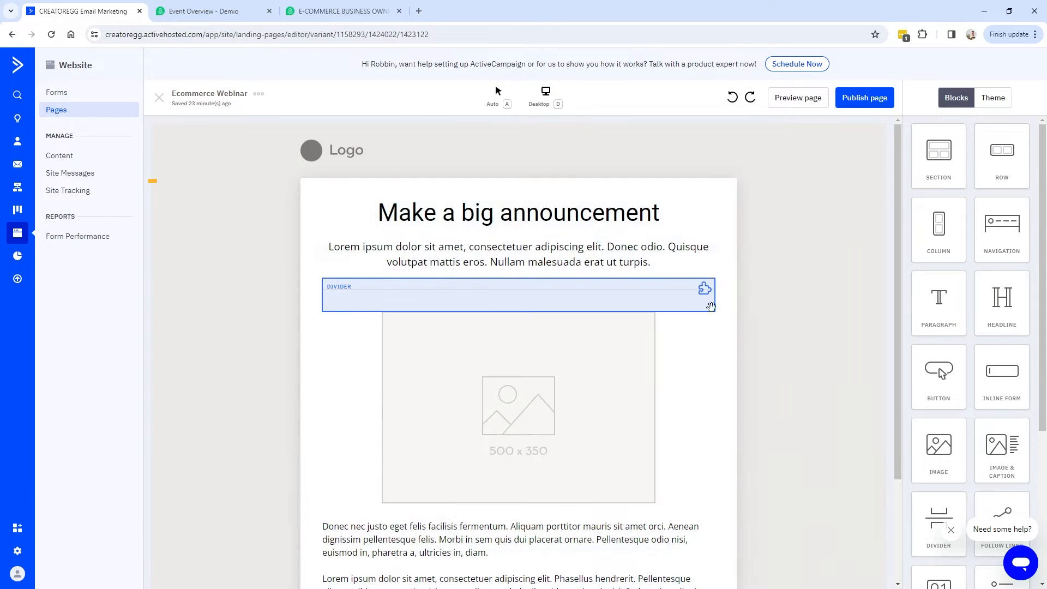
scroll(787, 351, down, 3)
scroll(1002, 408, down, 5)
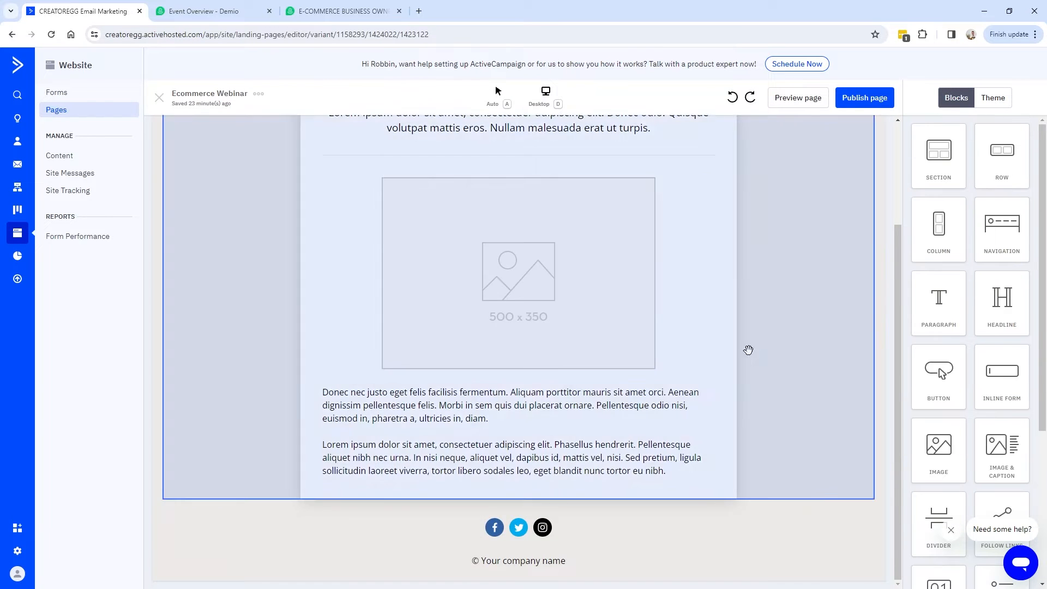
scroll(748, 351, up, 3)
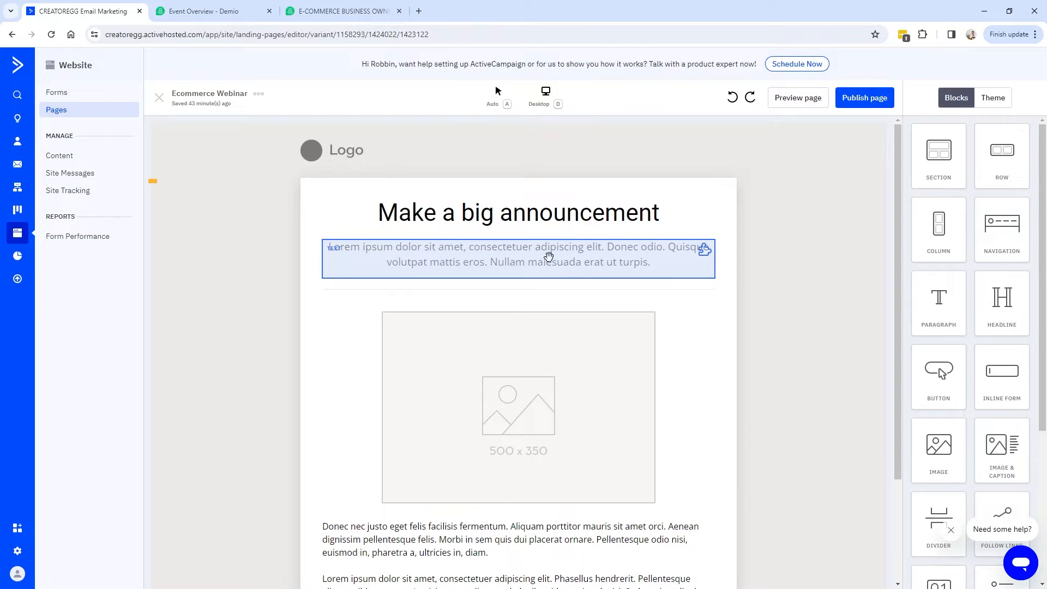
scroll(611, 284, down, 2)
scroll(510, 355, up, 2)
scroll(488, 401, up, 1)
click(213, 16)
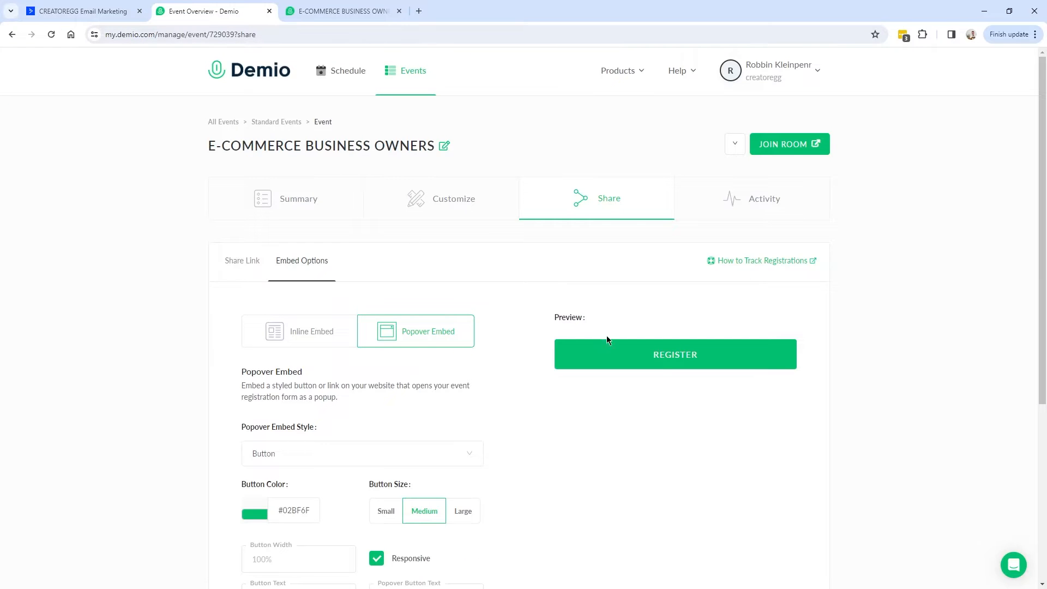
Choose Inline Embed, generate its code with Save And Show Code, and copy the script.
scroll(573, 330, down, 2)
click(338, 228)
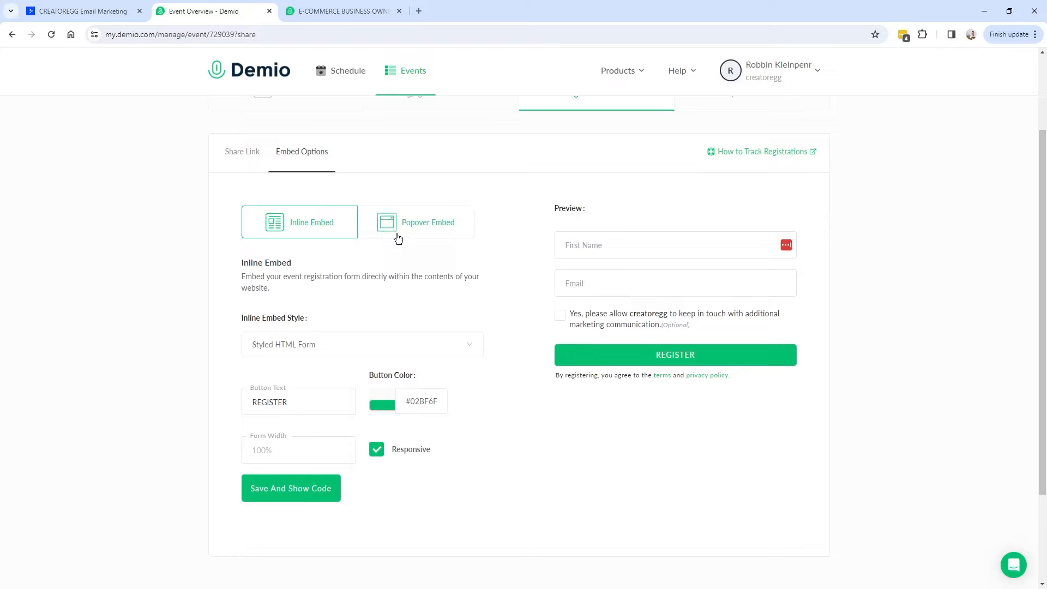
click(287, 494)
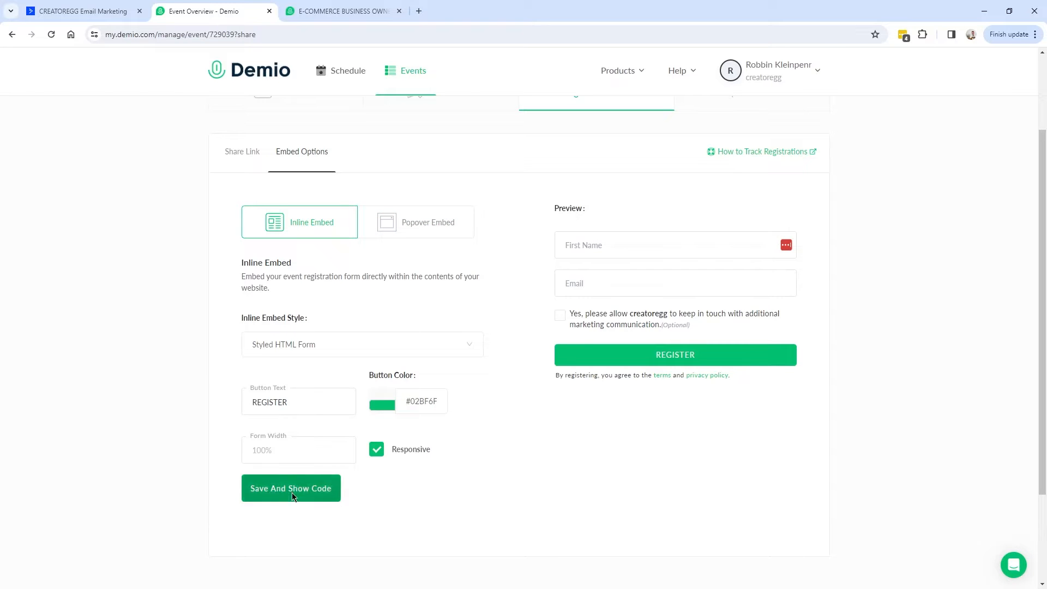
scroll(463, 416, down, 3)
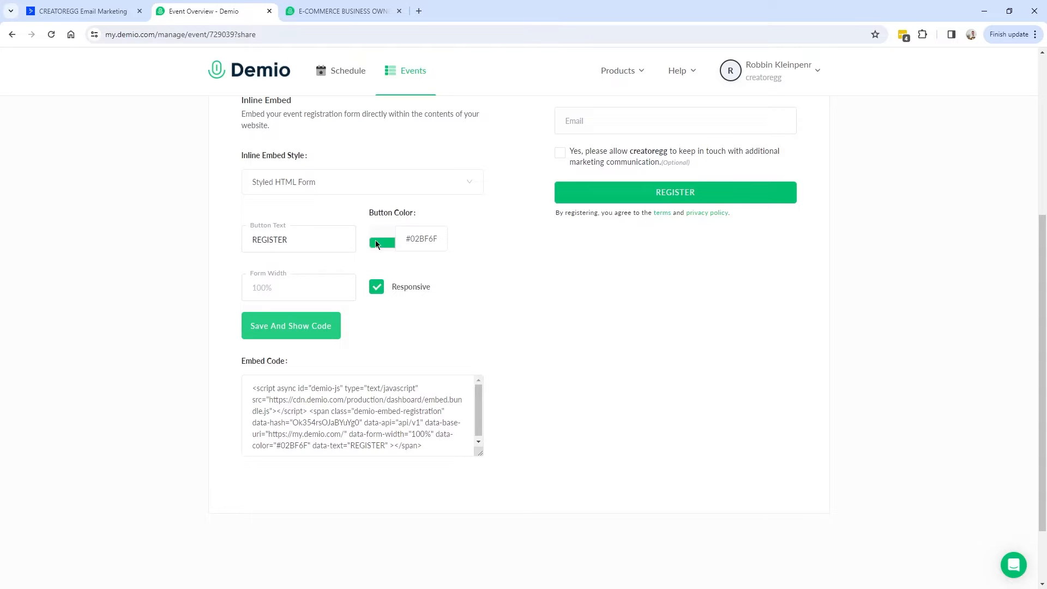
scroll(605, 267, up, 4)
scroll(596, 274, down, 2)
scroll(654, 361, down, 2)
click(482, 437)
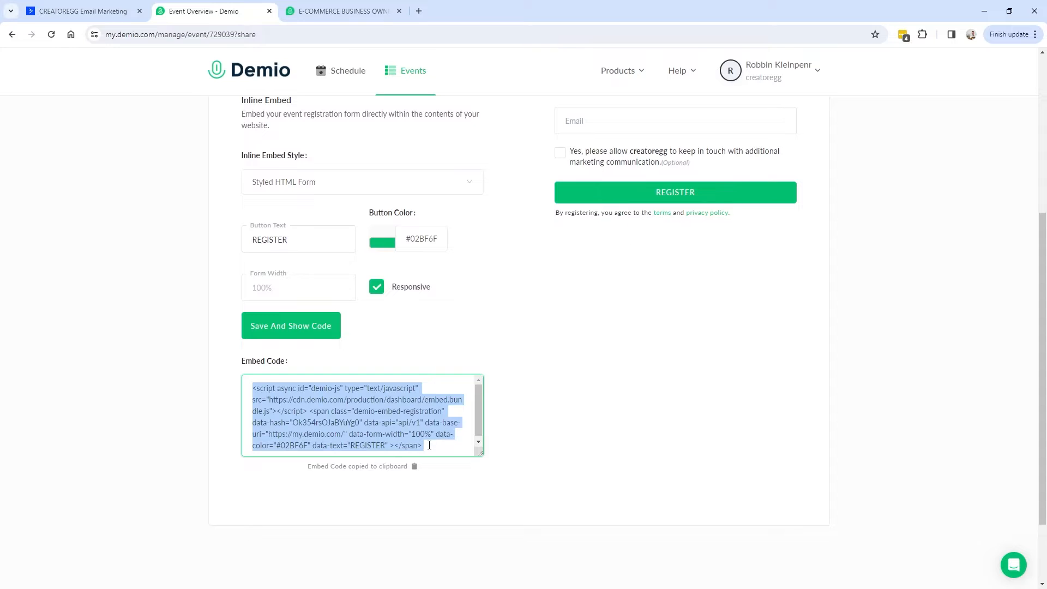
click(90, 12)
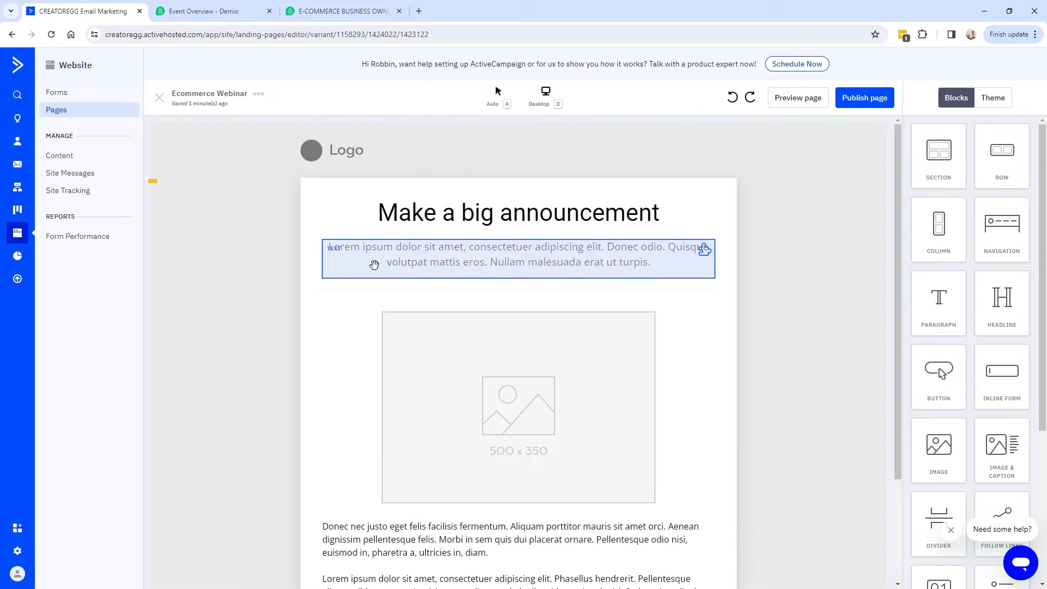
Add an Embed block to the page and paste the Demio registration-form code into it.
drag(941, 437, 488, 351)
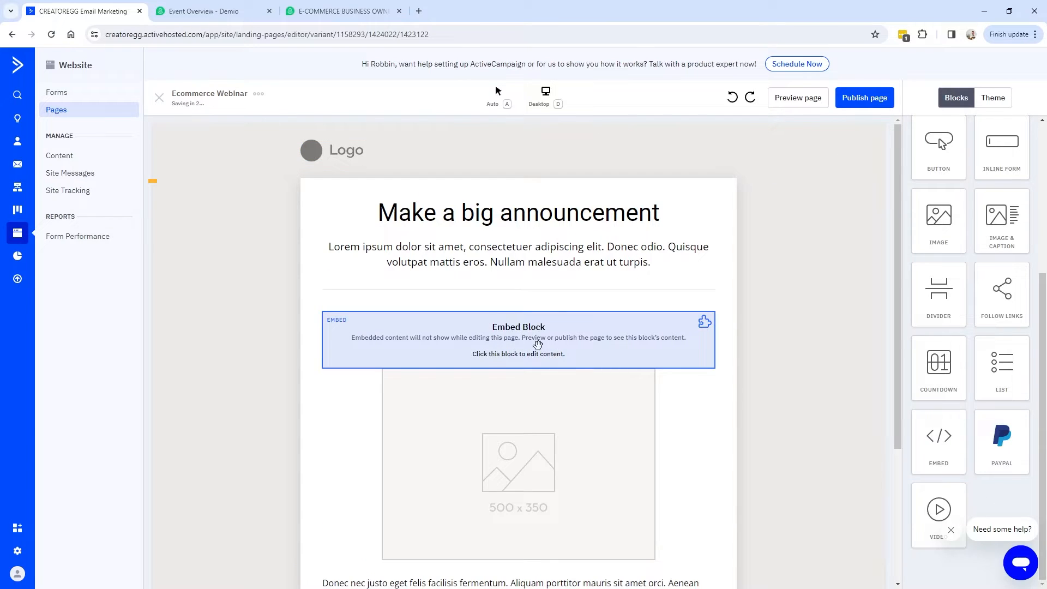
click(617, 335)
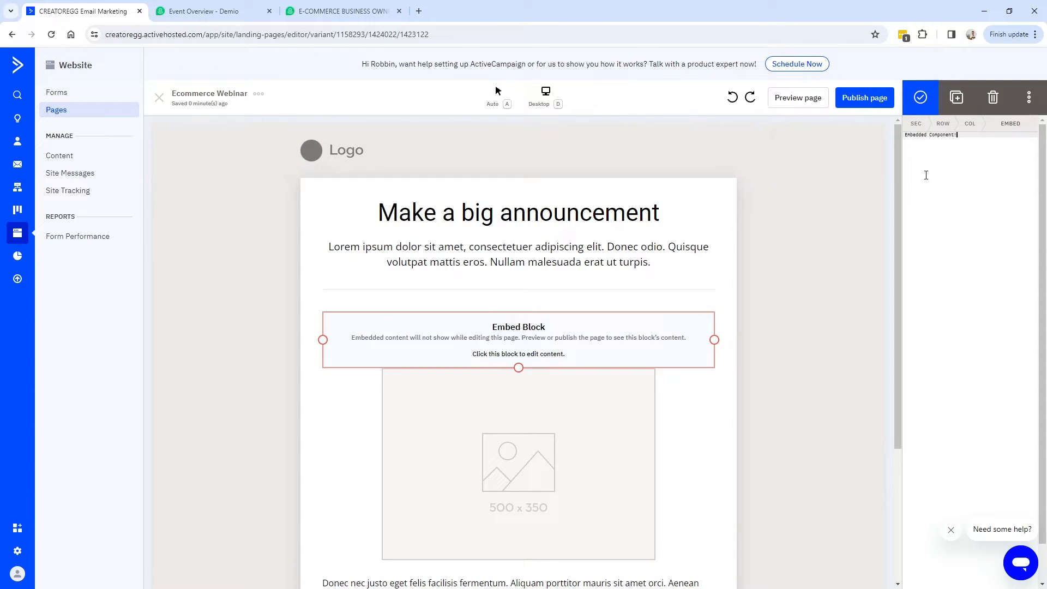
key(ctrl+a)
key(ctrl+v)
click(921, 101)
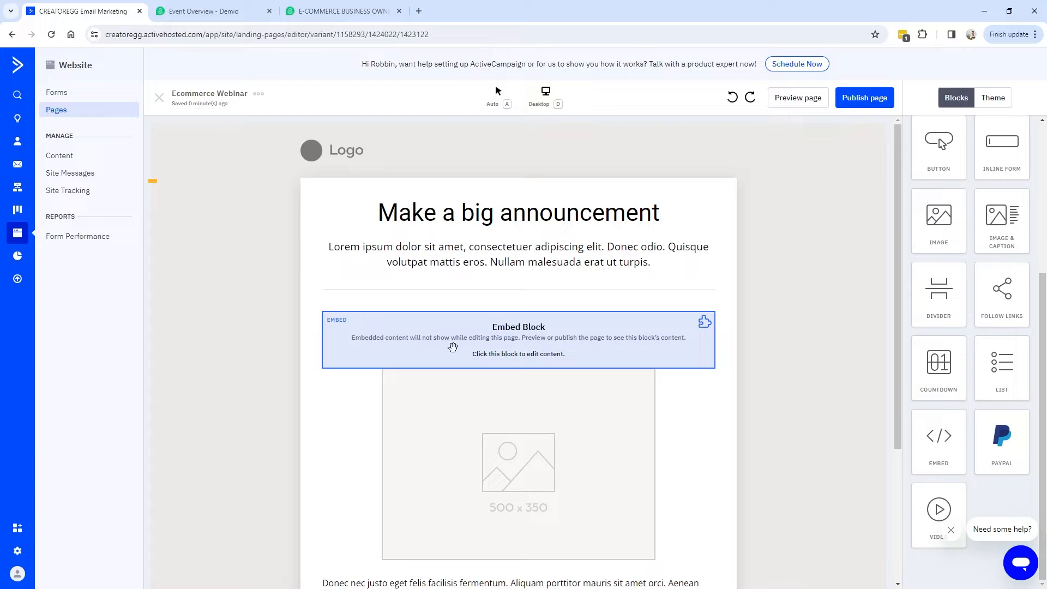
Preview the landing page and test the embedded form's First Name and Email validation.
click(814, 101)
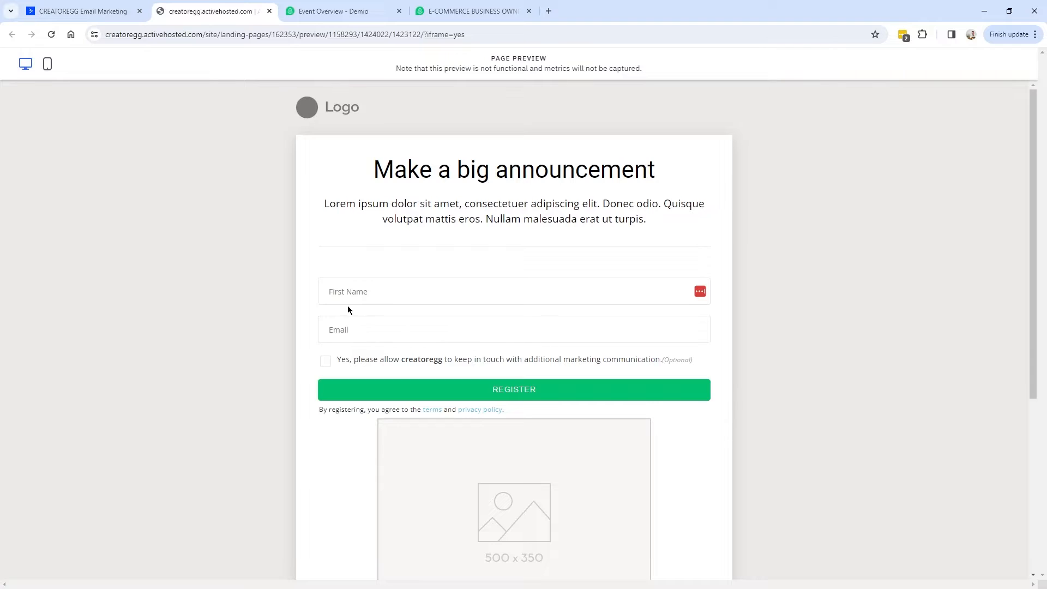
click(377, 296)
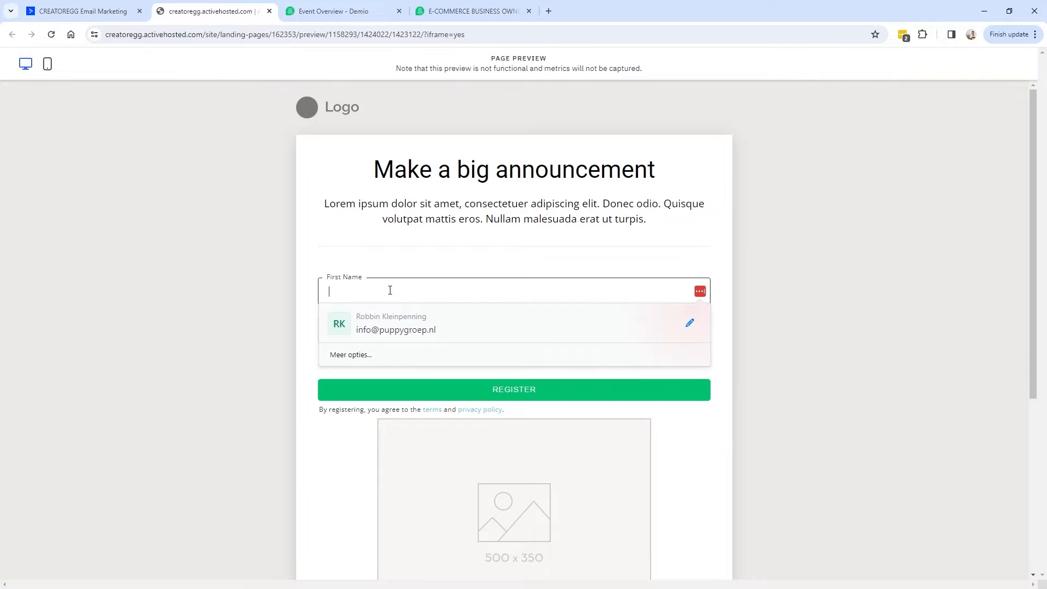
click(357, 292)
click(362, 350)
click(307, 339)
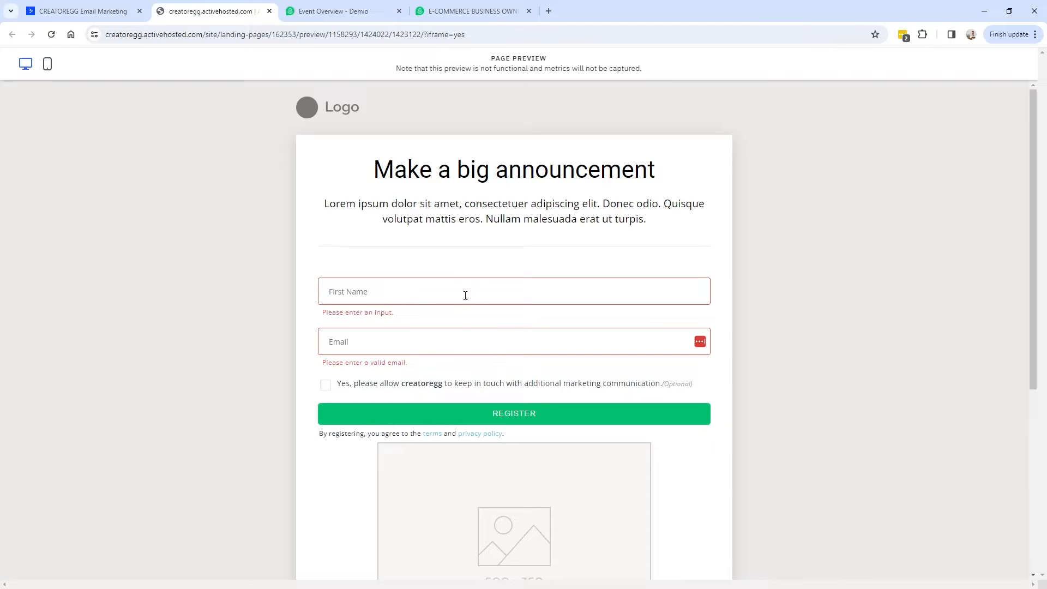
click(326, 12)
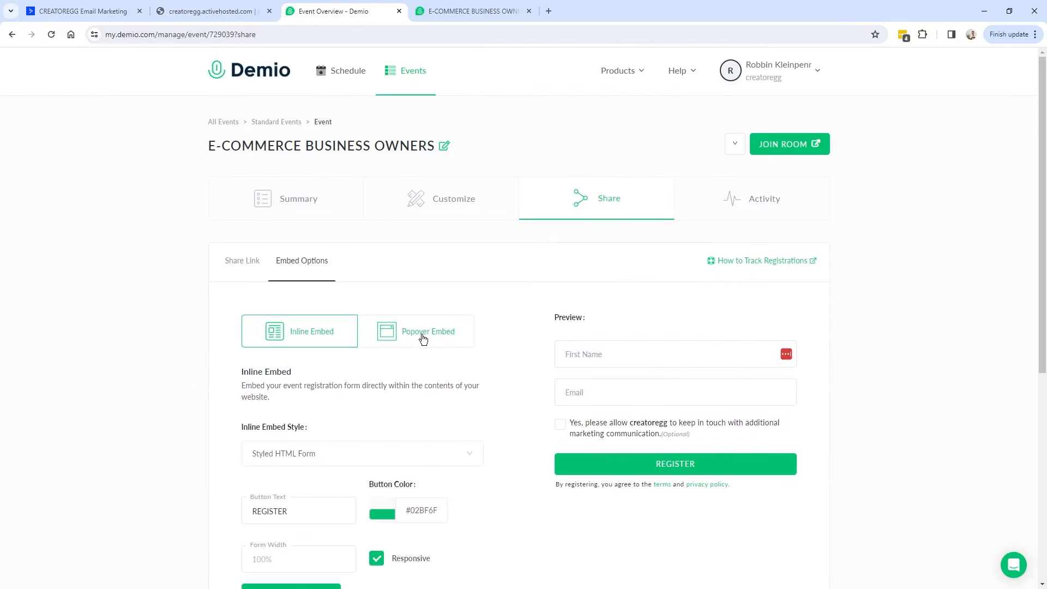
Generate Demio's Popover Embed code and add a second embed block to the landing page.
click(424, 339)
scroll(437, 344, down, 5)
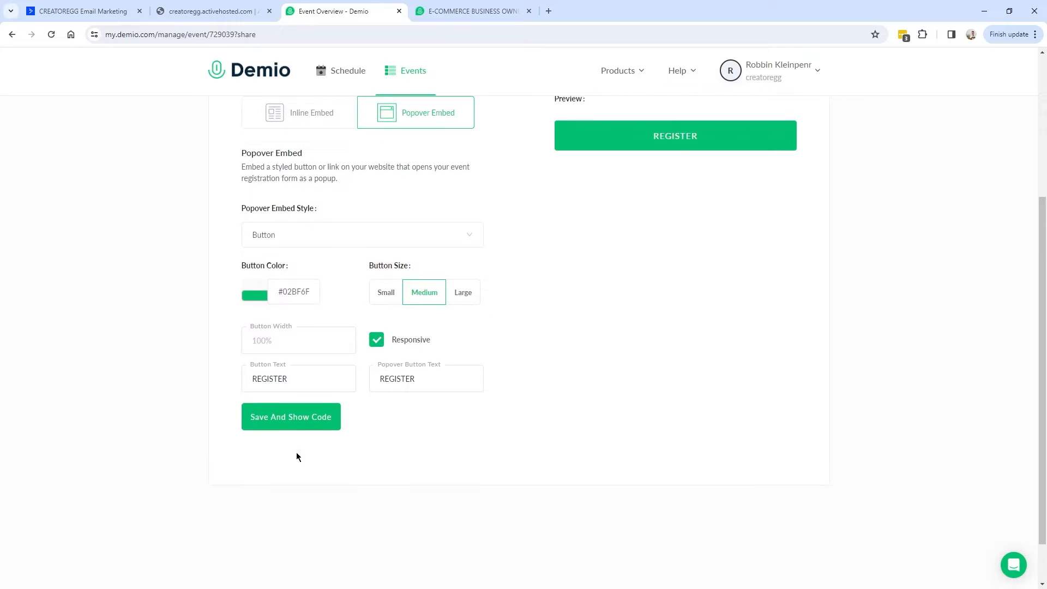
click(288, 420)
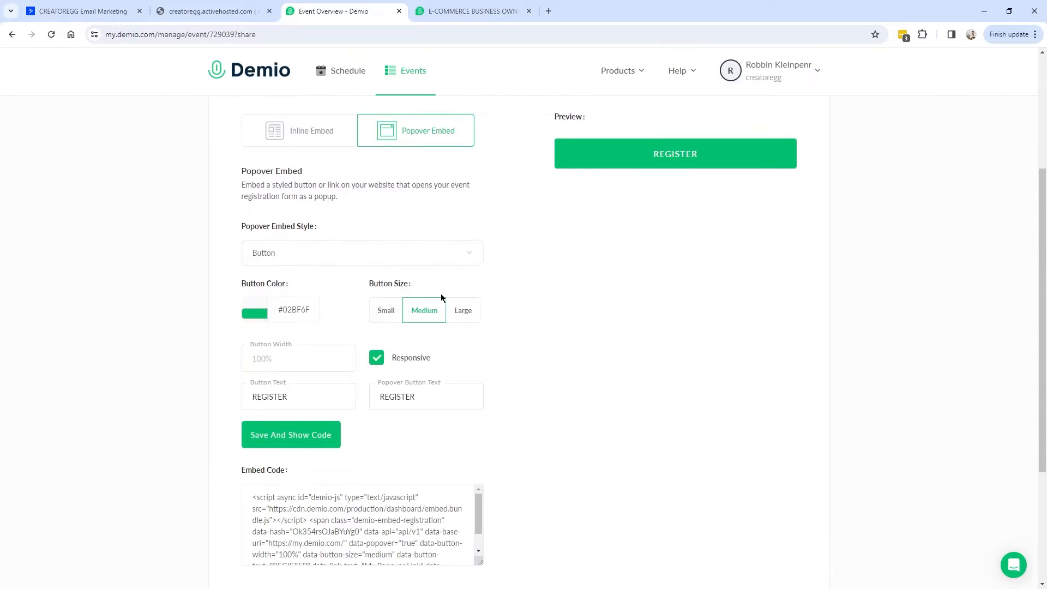
key(ctrl+1)
drag(943, 439, 487, 310)
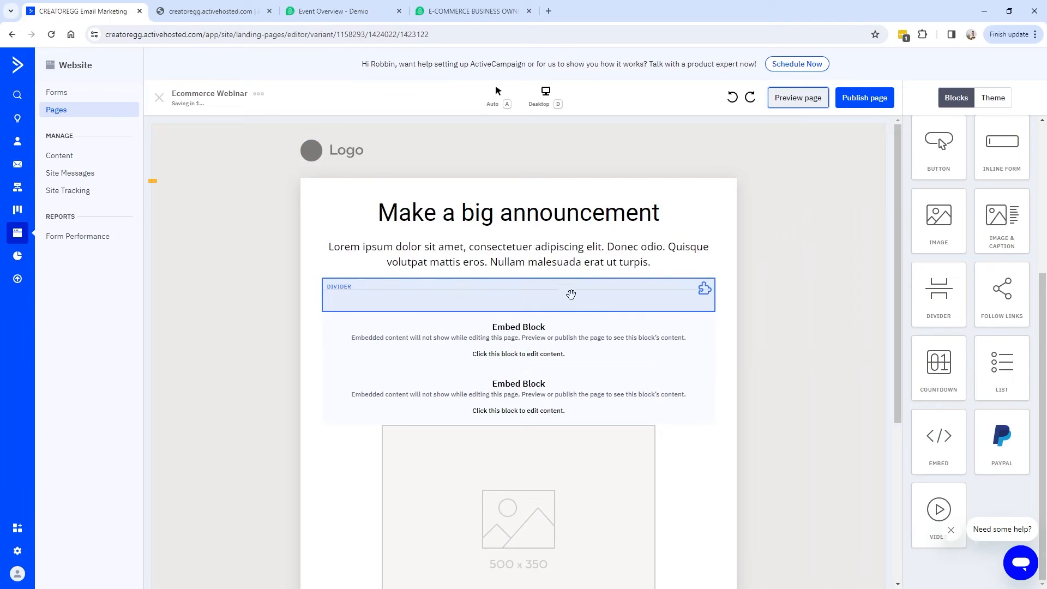
Add a second Embed block and replace its placeholder with the pasted Demio popover button code.
click(547, 342)
click(938, 197)
key(ctrl+a)
key(BackSpace)
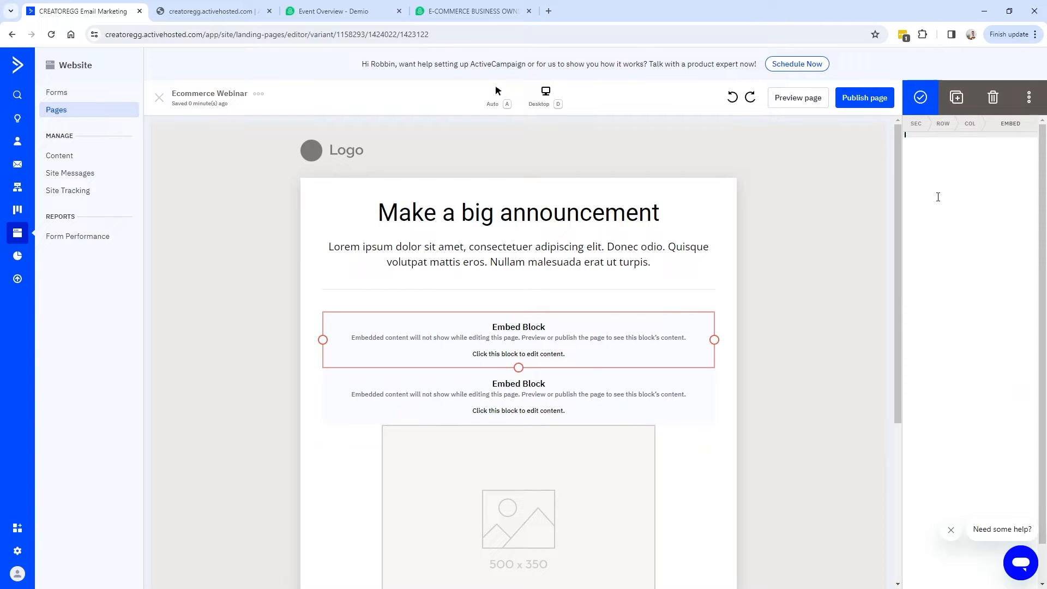
key(ctrl+v)
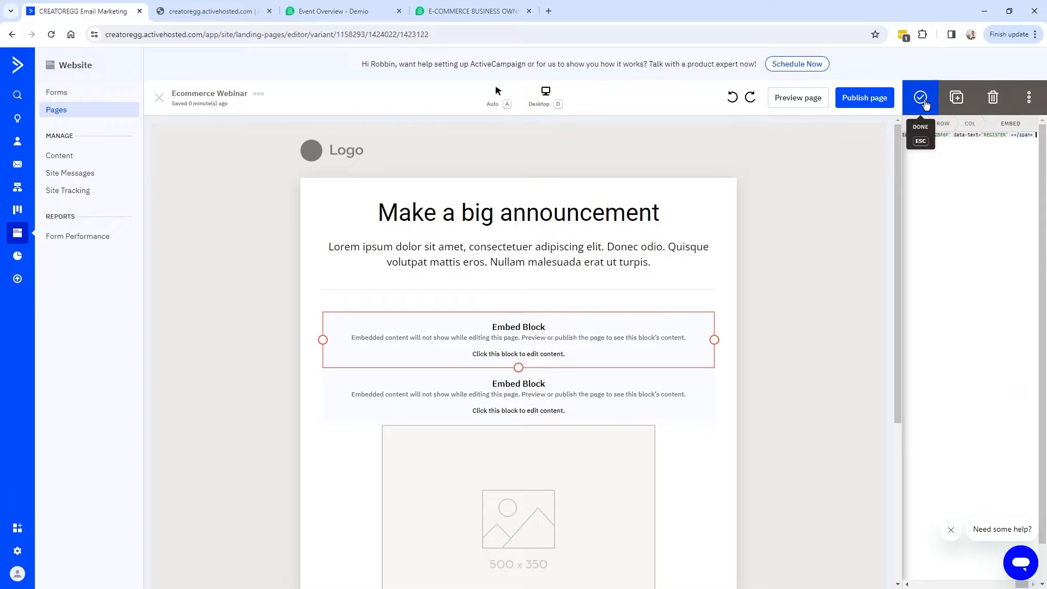
click(922, 98)
Preview the page and confirm REGISTER opens the registration popup.
click(798, 97)
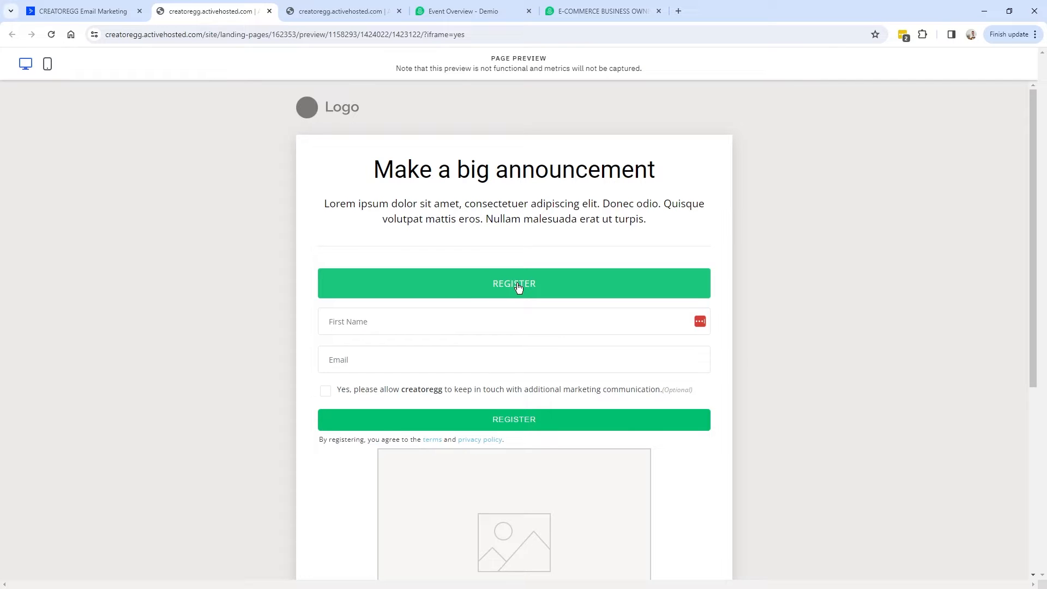
click(518, 287)
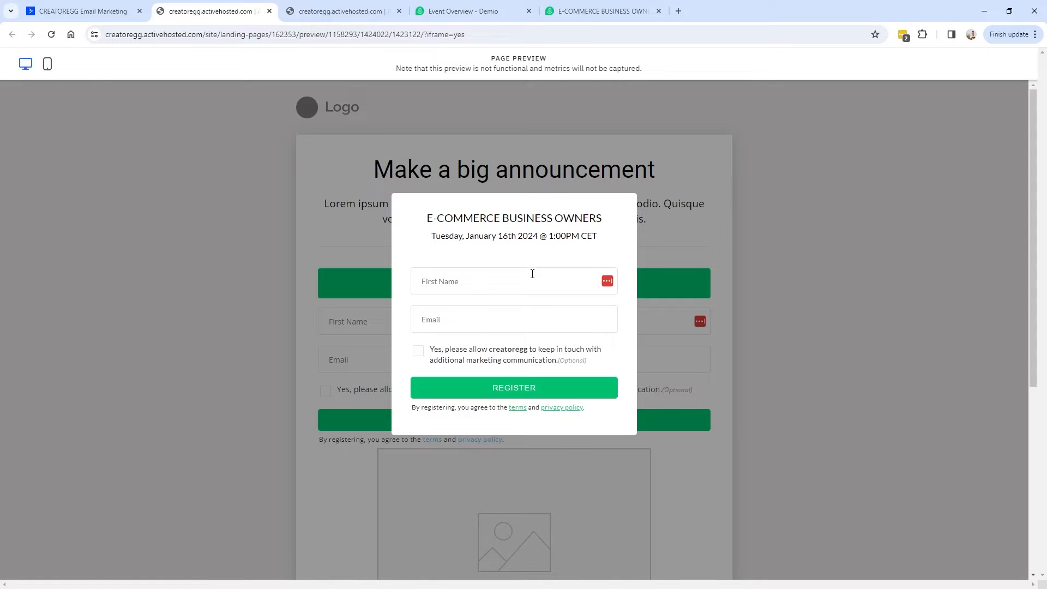
key(Escape)
click(429, 311)
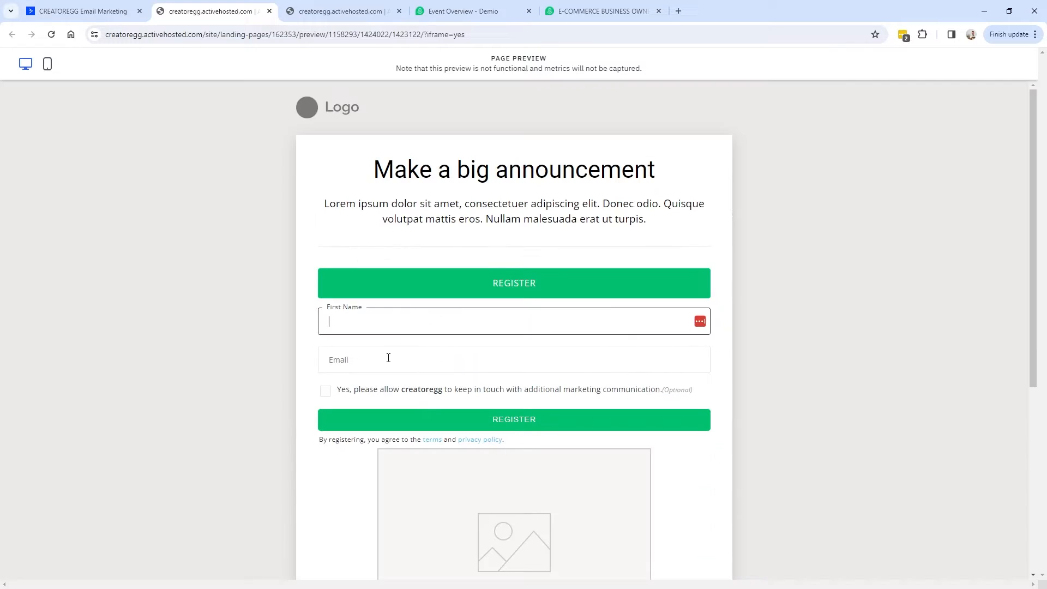
click(82, 11)
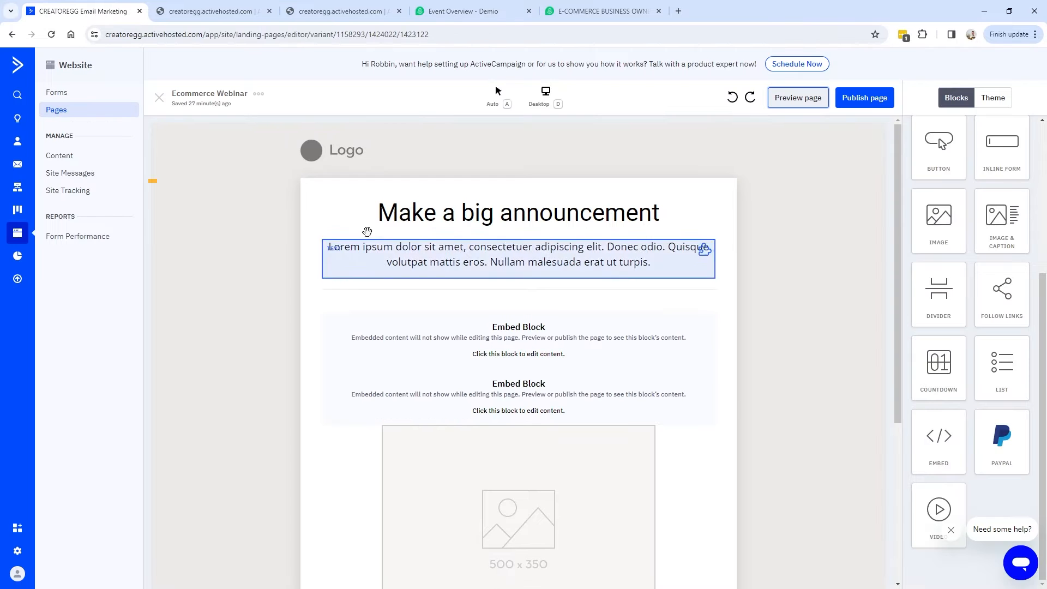
Switch the Demio popover embed style to Link.
click(374, 12)
click(436, 17)
click(346, 254)
click(273, 288)
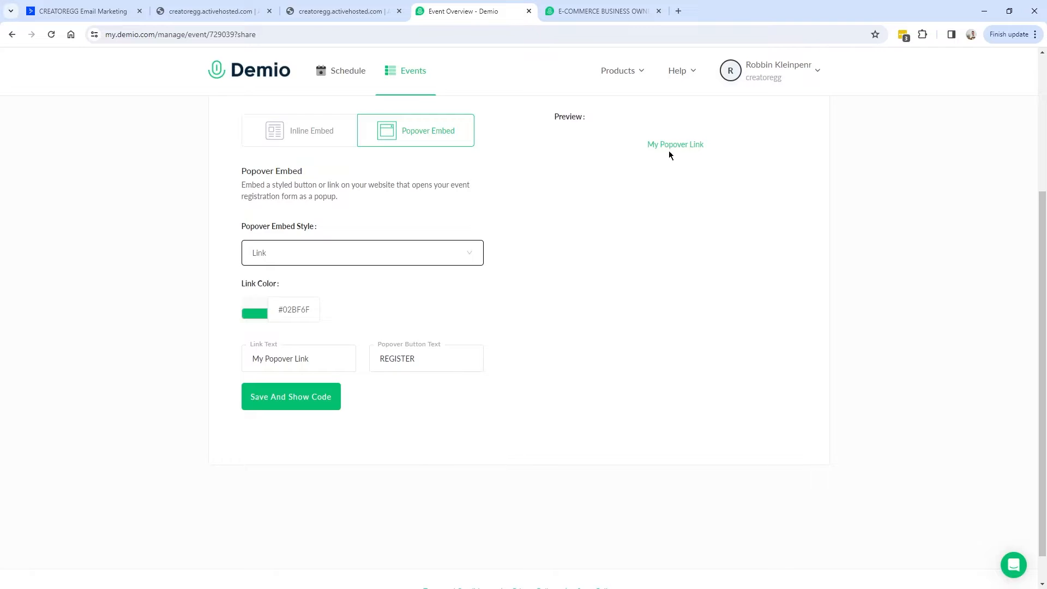
scroll(668, 157, up, 2)
Save the My Popover Link settings and copy the generated embed code.
click(303, 496)
scroll(428, 355, down, 1)
click(398, 492)
scroll(398, 492, up, 1)
scroll(518, 314, up, 3)
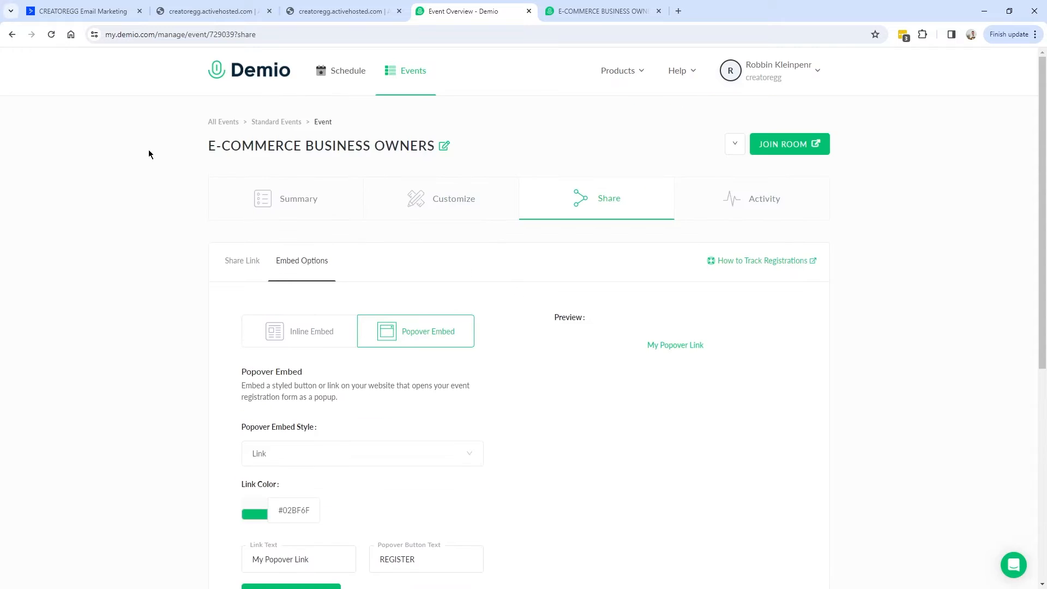
click(93, 14)
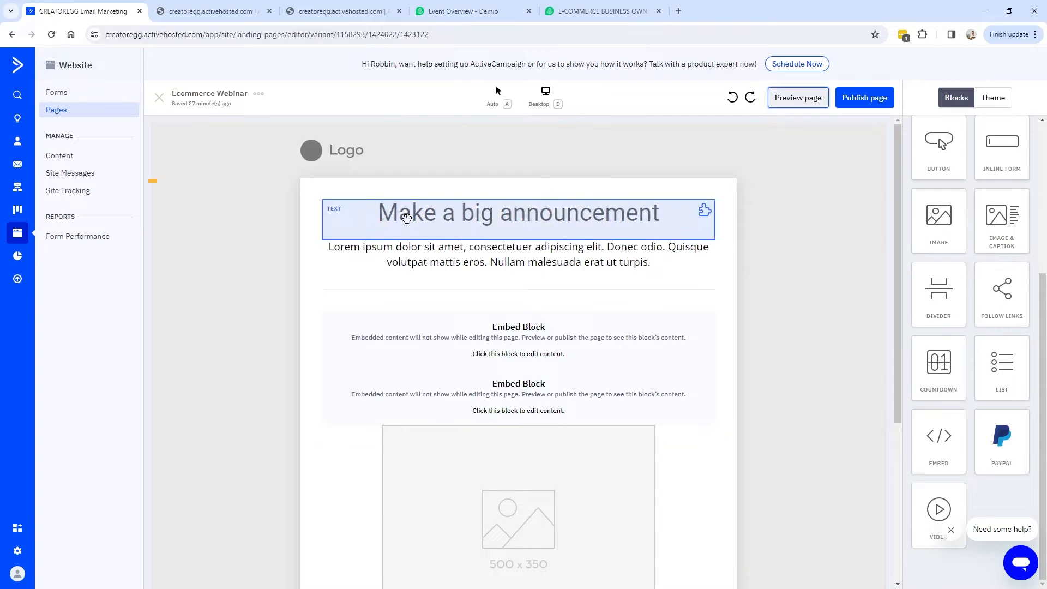
click(545, 94)
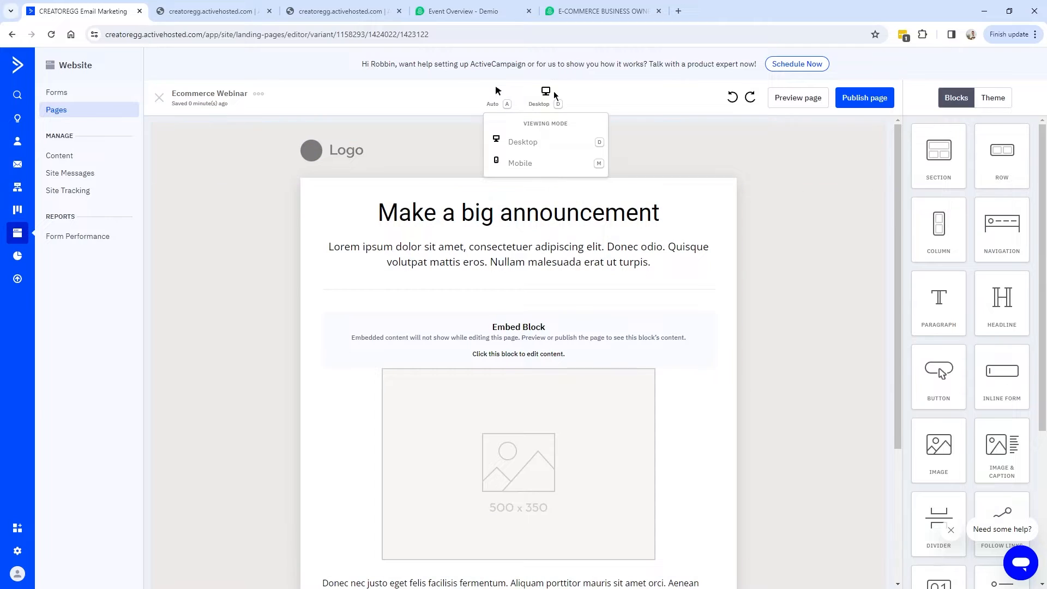
click(532, 165)
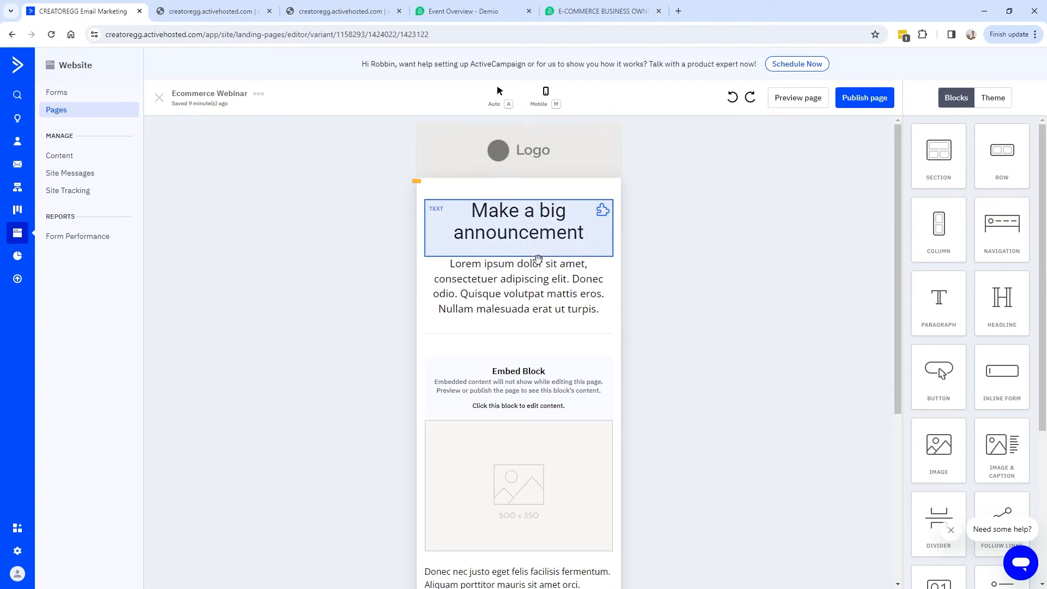
click(807, 100)
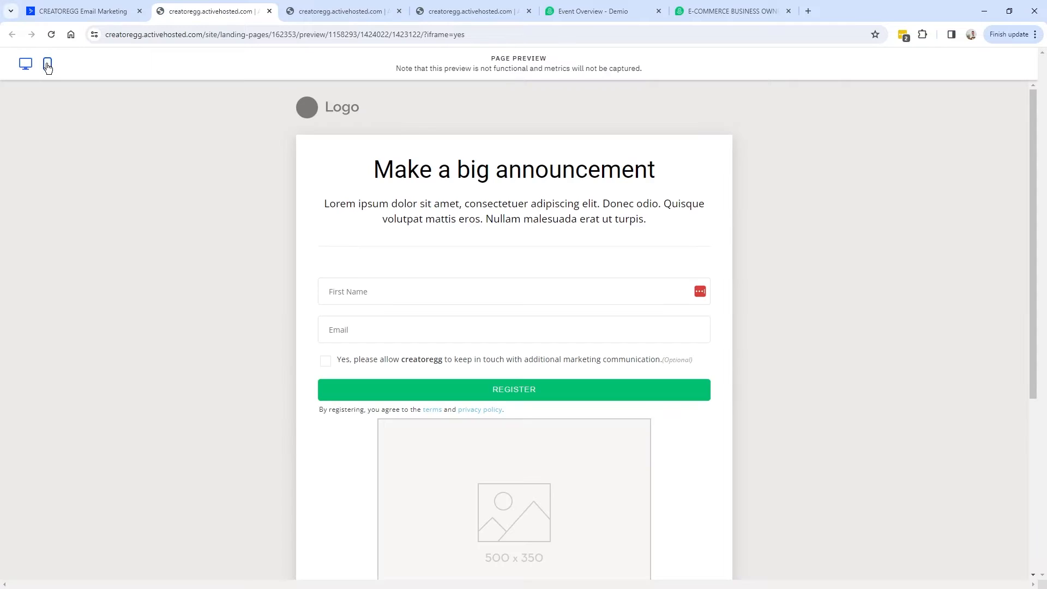
click(47, 66)
click(488, 289)
click(476, 372)
scroll(475, 372, down, 6)
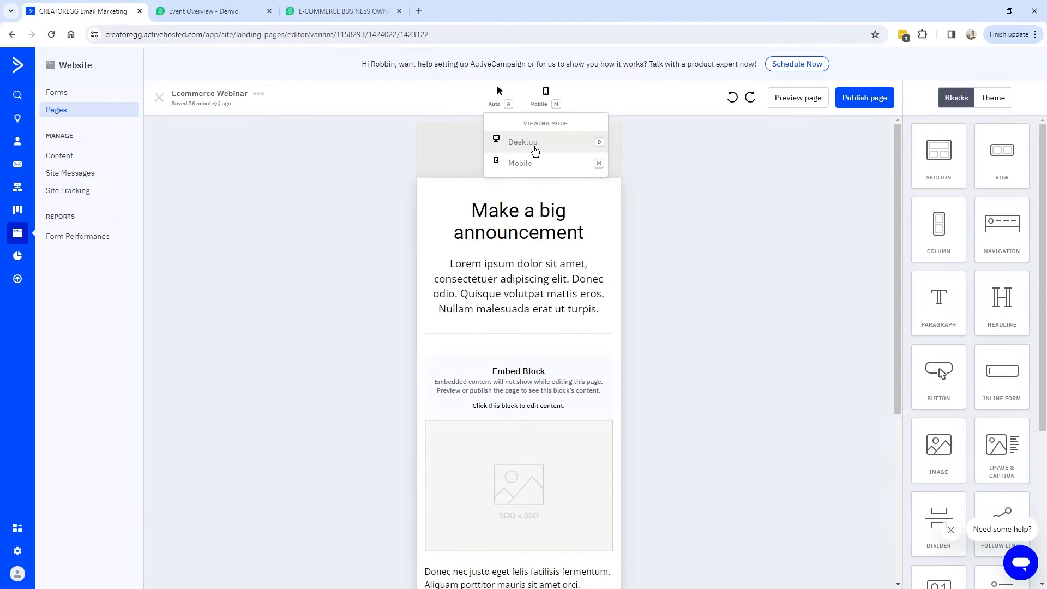
click(535, 150)
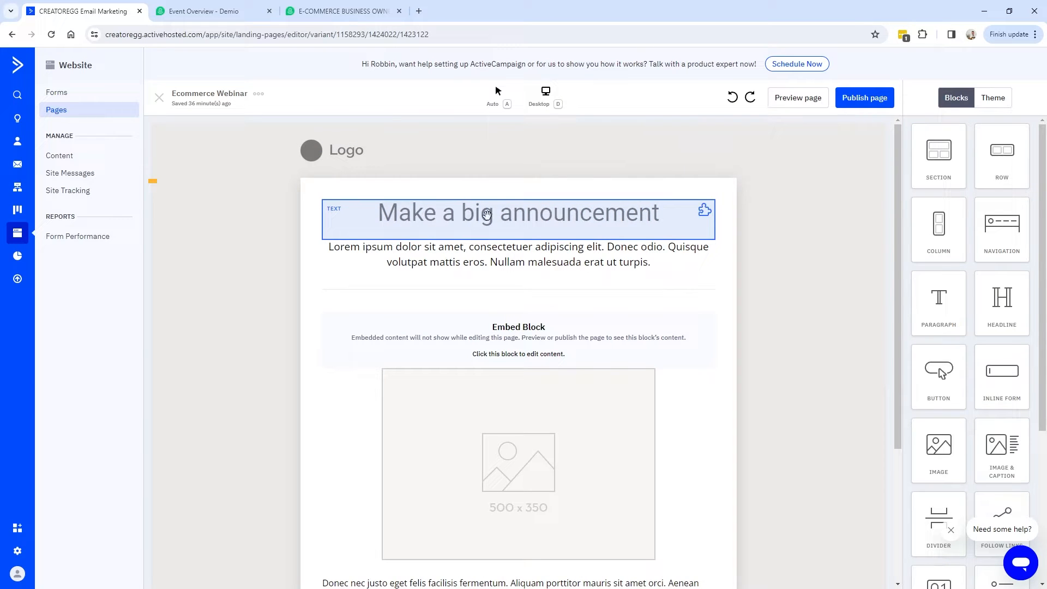
Check the headline's mobile and desktop visibility toggles, then publish the Ecommerce Webinar landing page.
click(567, 218)
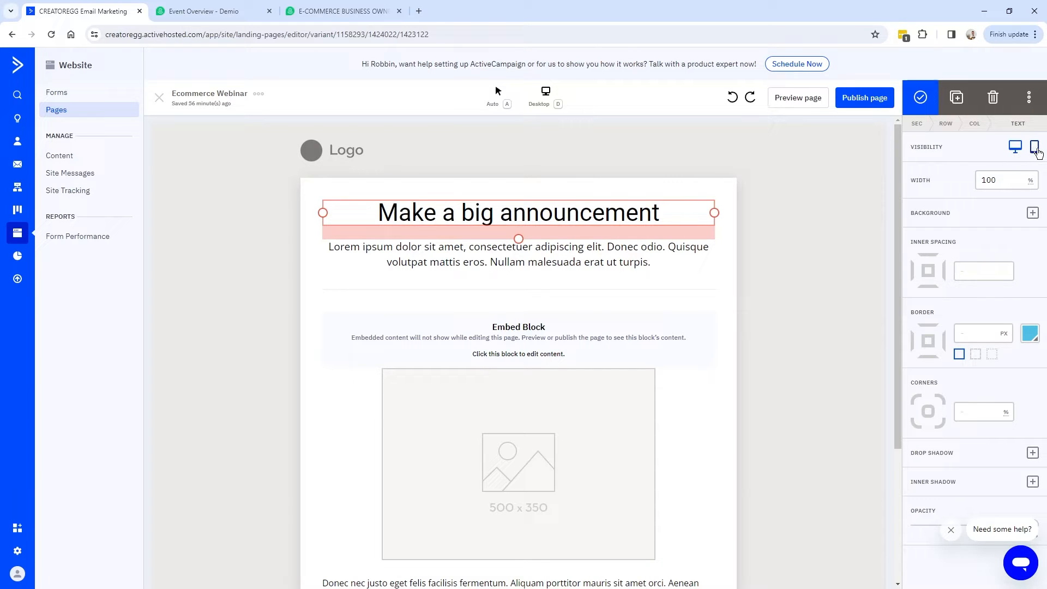
click(1035, 148)
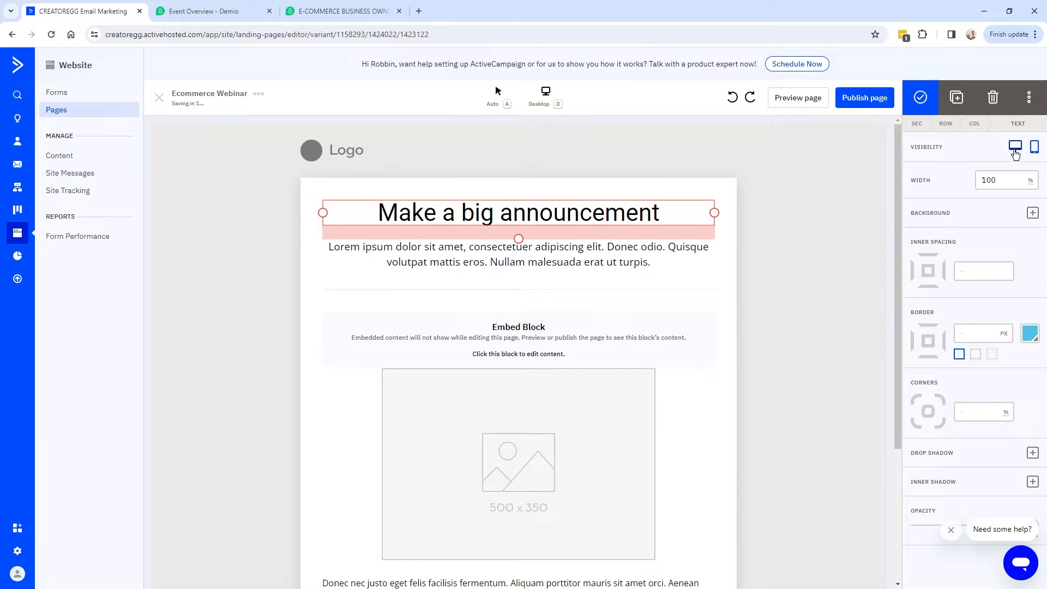
click(1015, 153)
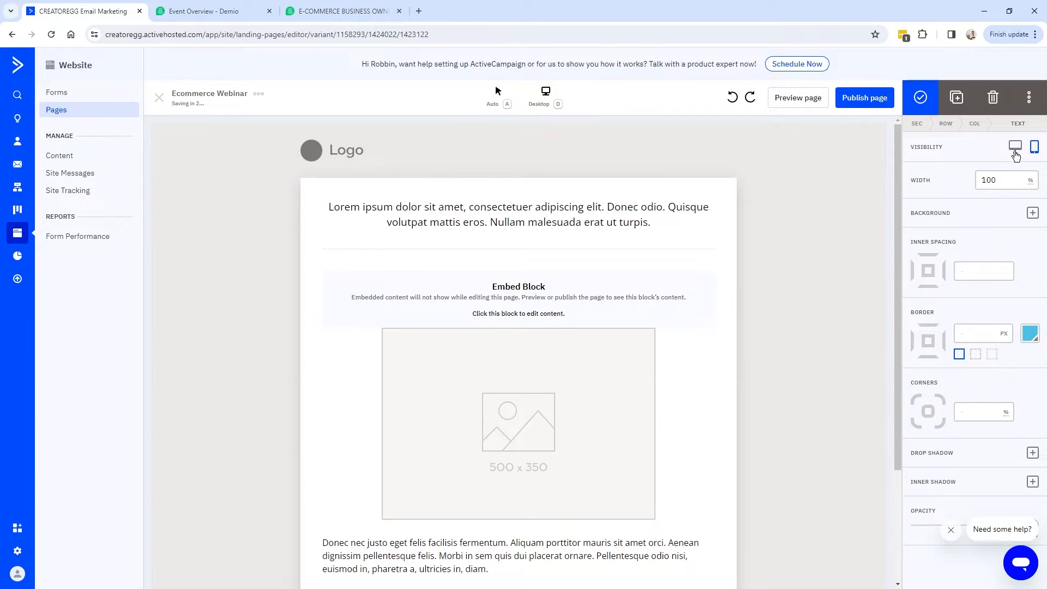
click(1015, 153)
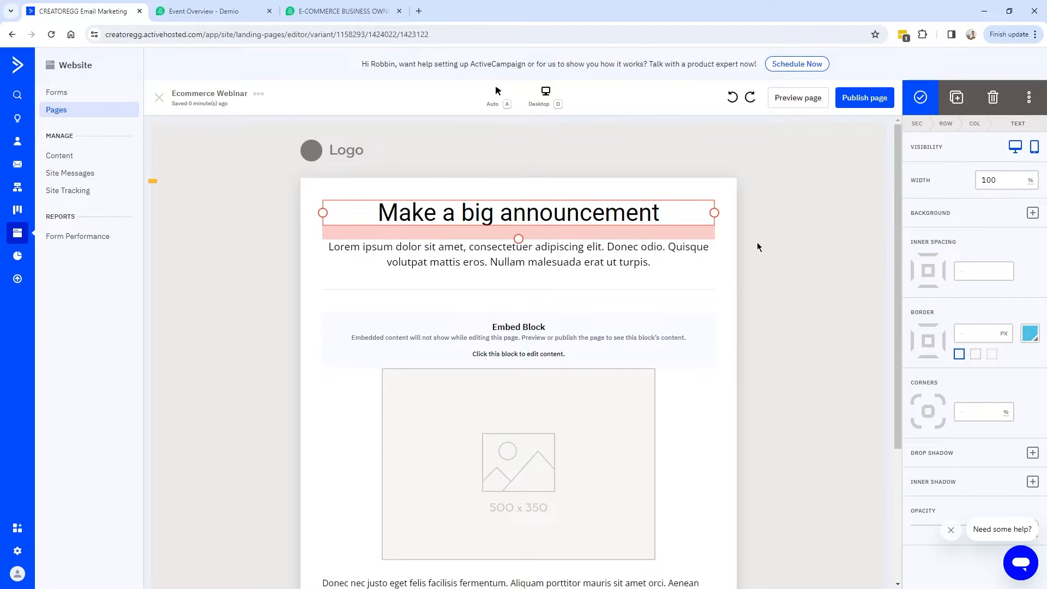
click(857, 101)
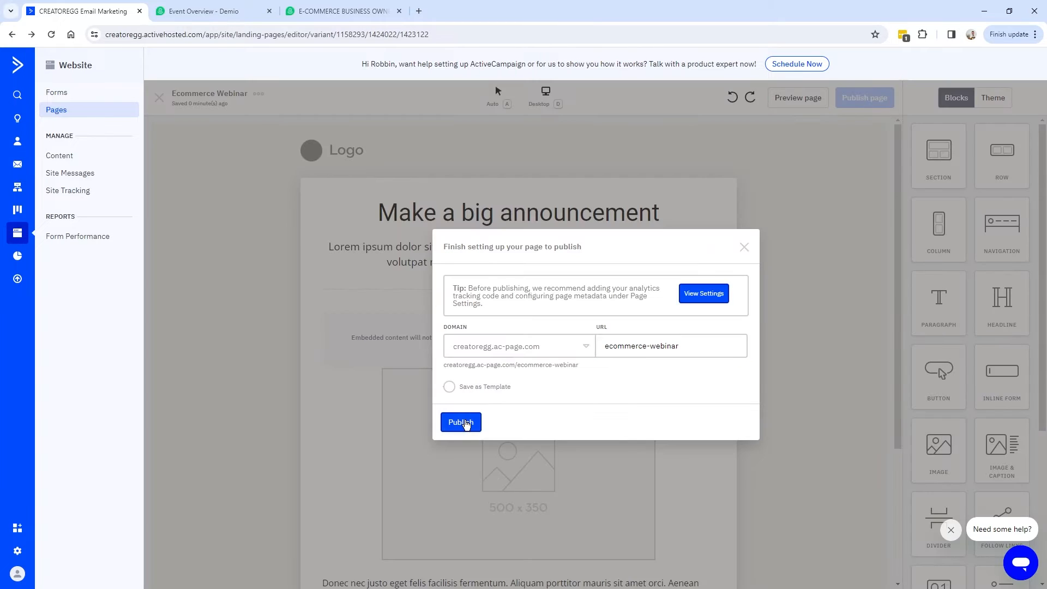
click(461, 423)
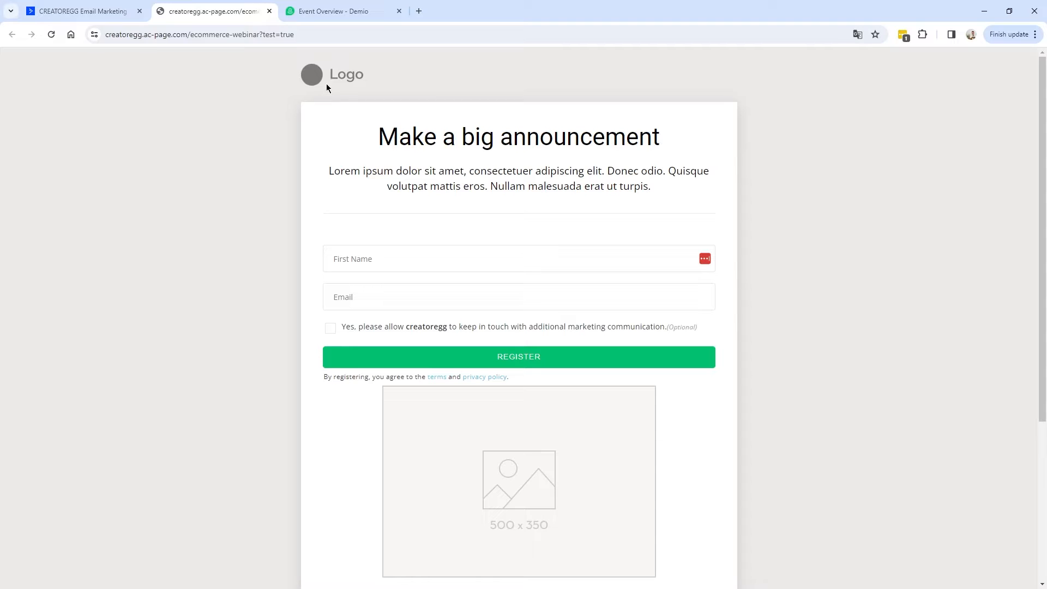
Leave the live form's First Name empty to trigger 'Please enter an input', then go to Demio.
click(374, 254)
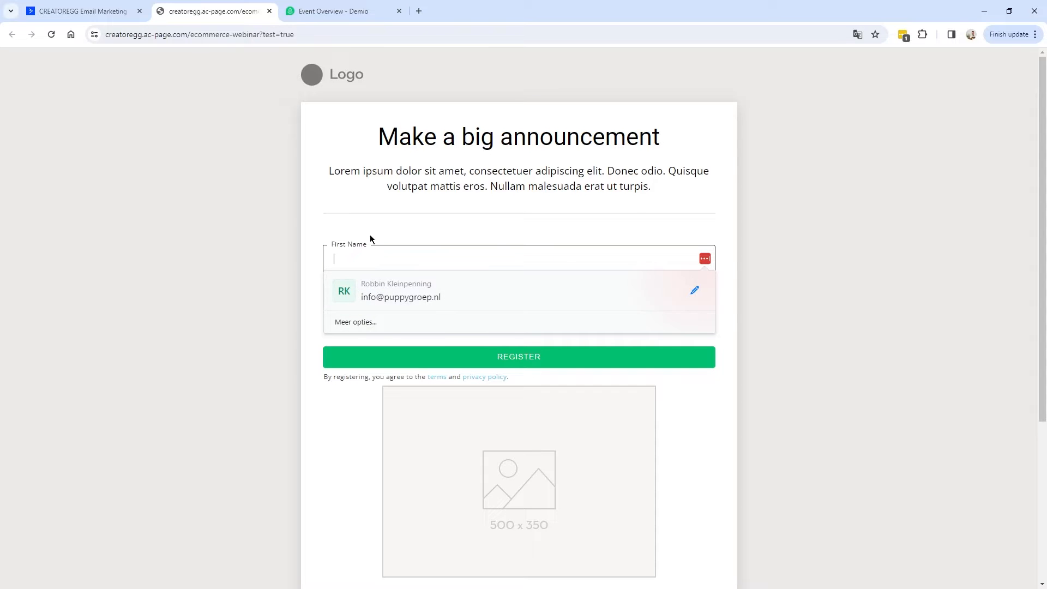
click(366, 246)
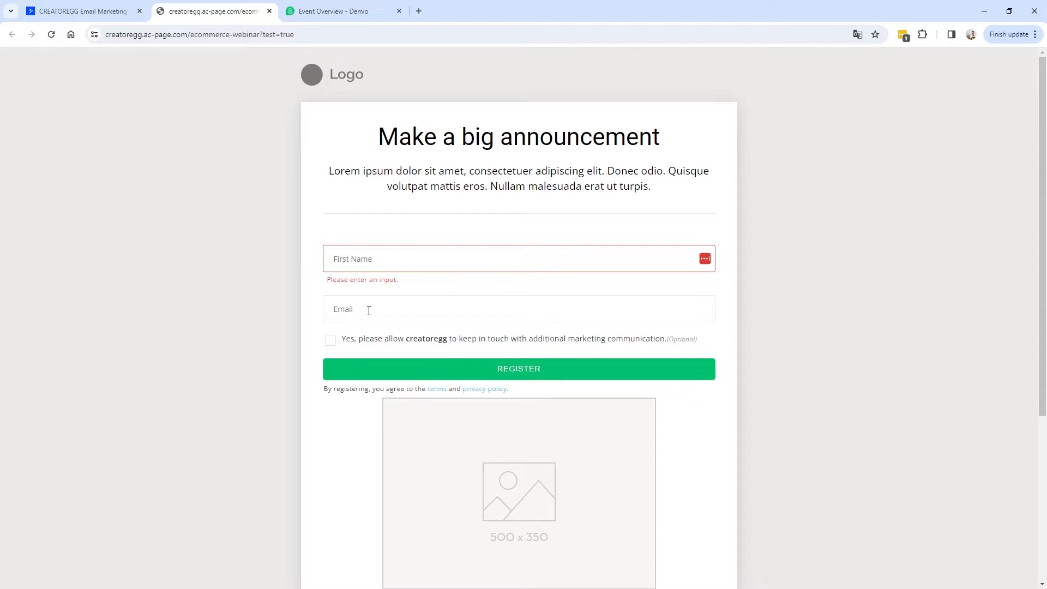
click(326, 17)
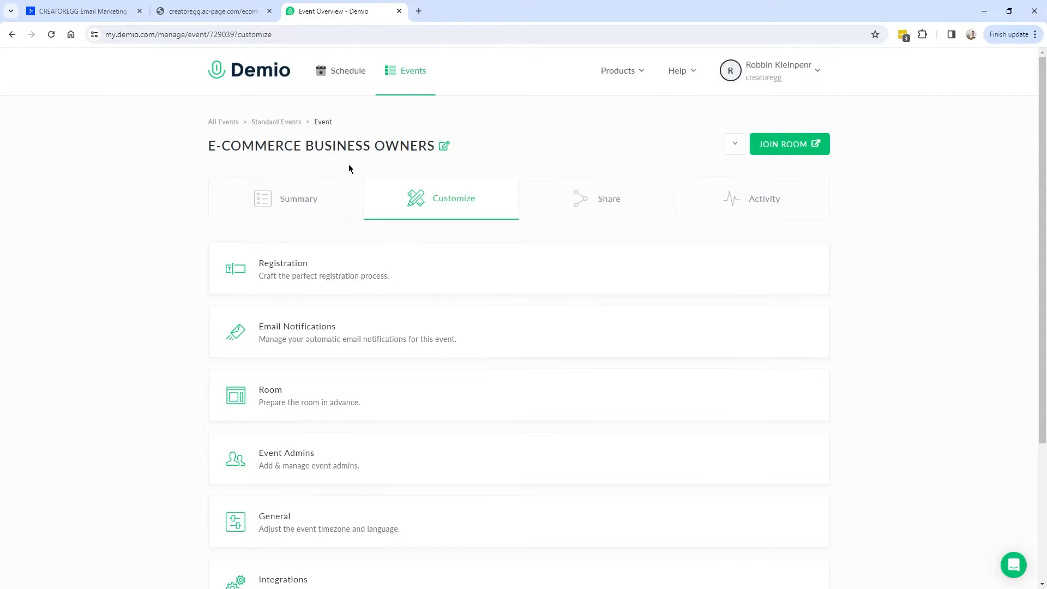
Enable Activecampaign under the event's Integrations, browse the registrant tags, and note the Jan 16th session.
scroll(323, 138, down, 4)
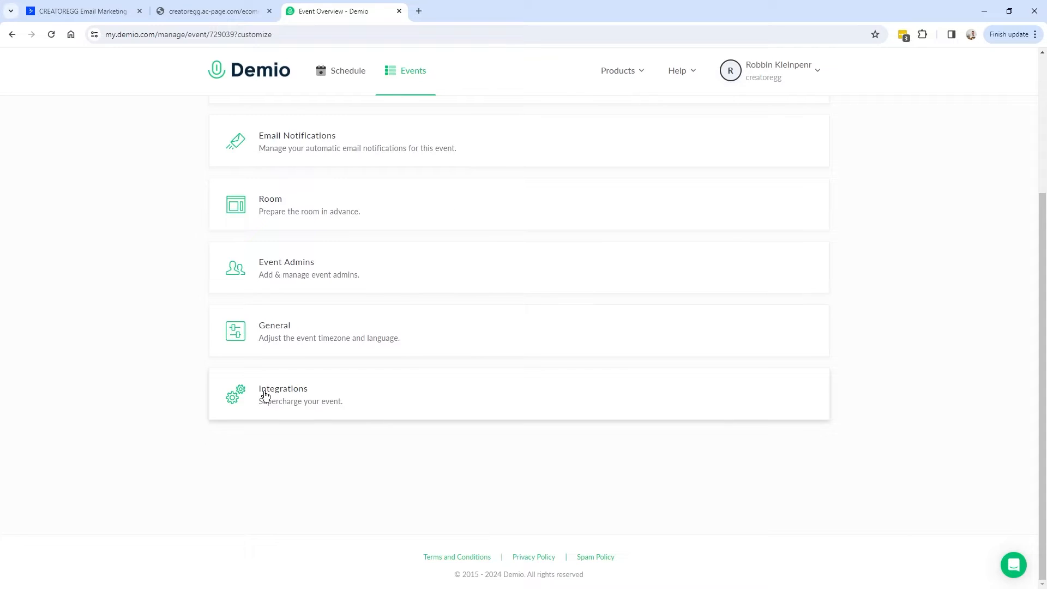
click(278, 403)
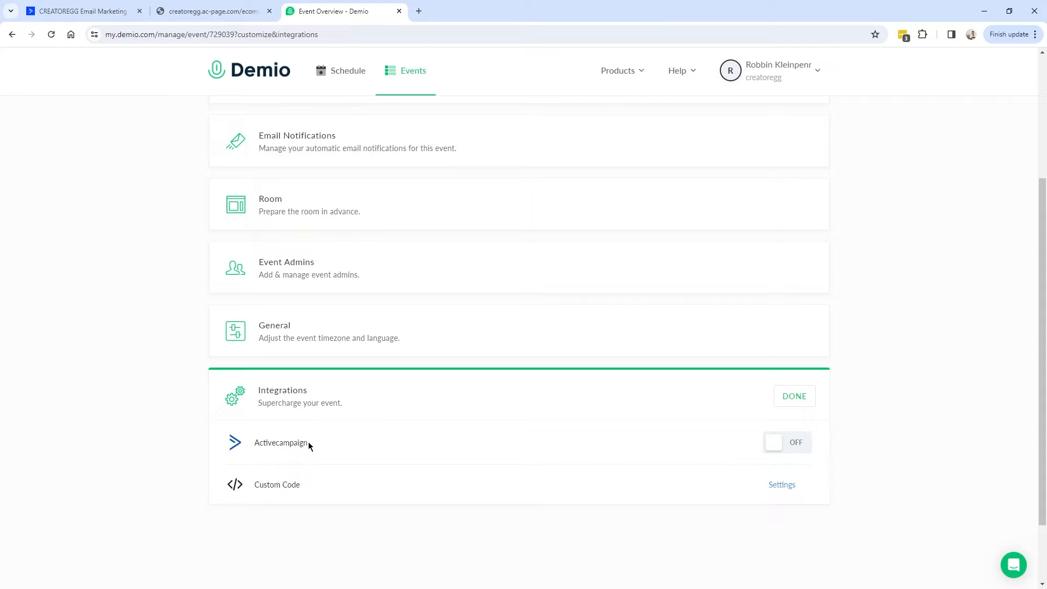
click(802, 442)
click(469, 381)
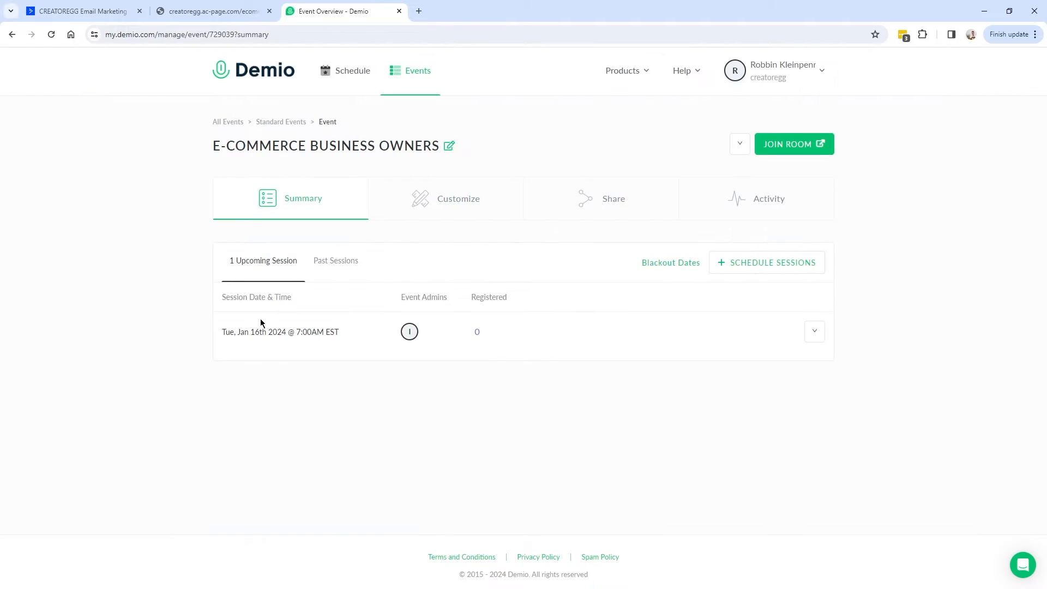
drag(225, 337, 276, 332)
Add a Webinar_Jan16_2024 tag under Contacts > Tags, bringing the tag count to 3.
click(83, 12)
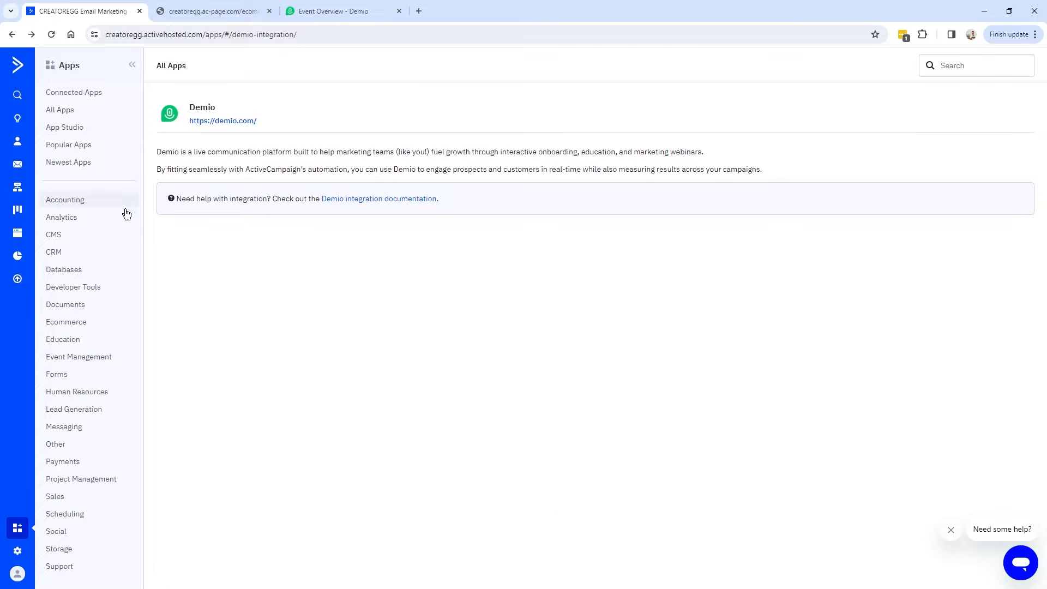
click(18, 142)
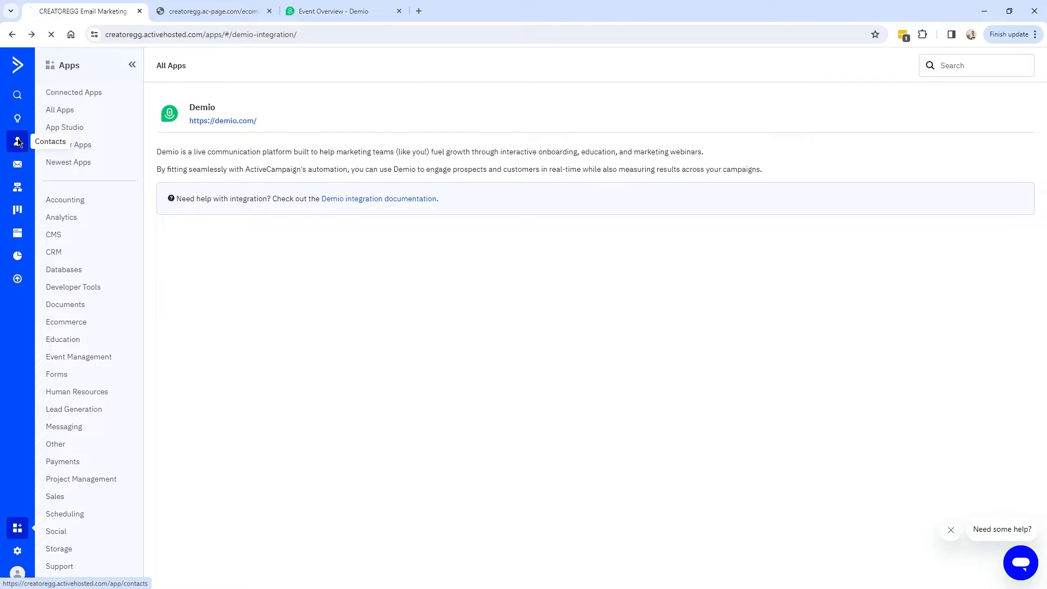
click(67, 175)
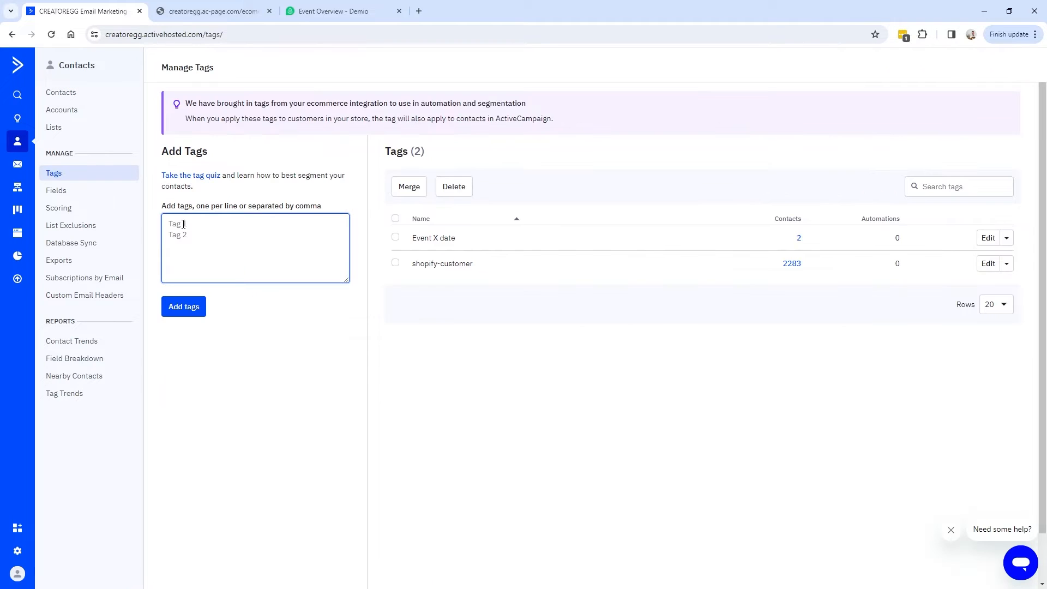
text(Webinar_Jan16_2024)
drag(245, 224, 172, 225)
click(174, 225)
drag(240, 223, 157, 231)
click(224, 248)
click(188, 309)
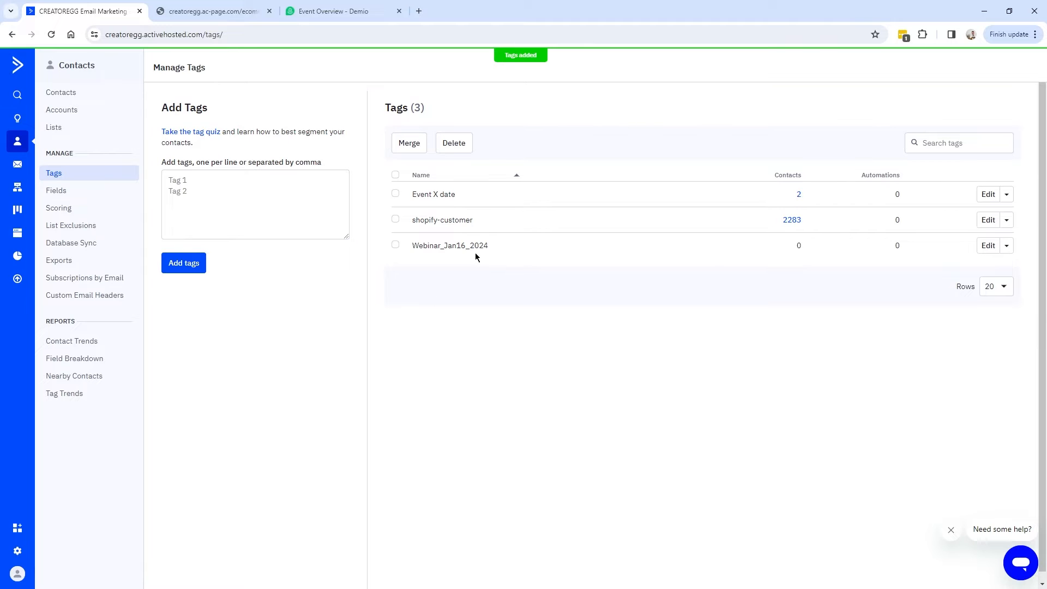
double_click(798, 245)
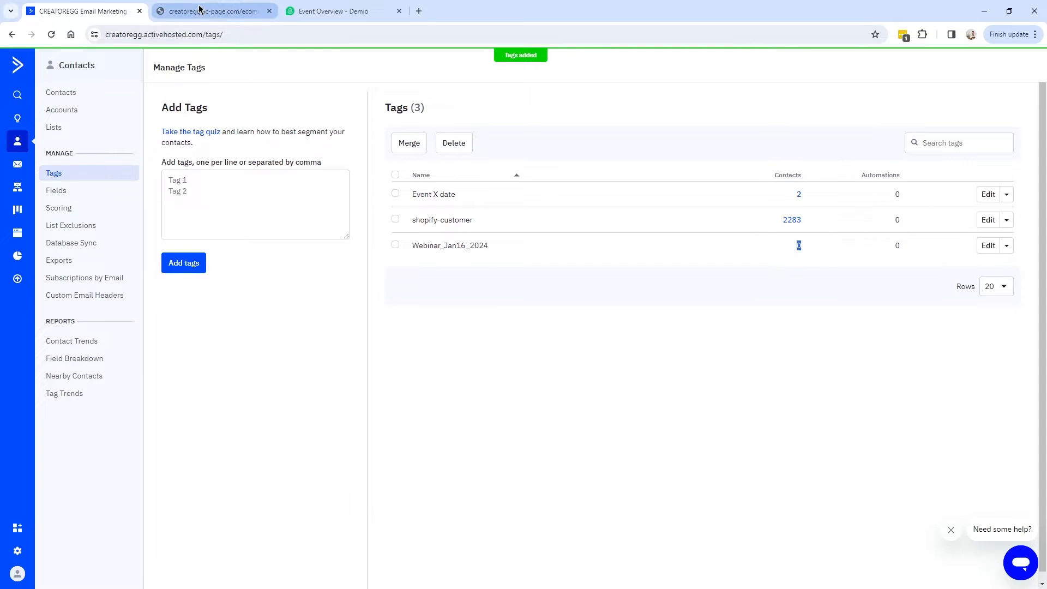
click(333, 11)
Set the event's Activecampaign integration to tag registrants with Webinar_Jan16_2024.
click(459, 200)
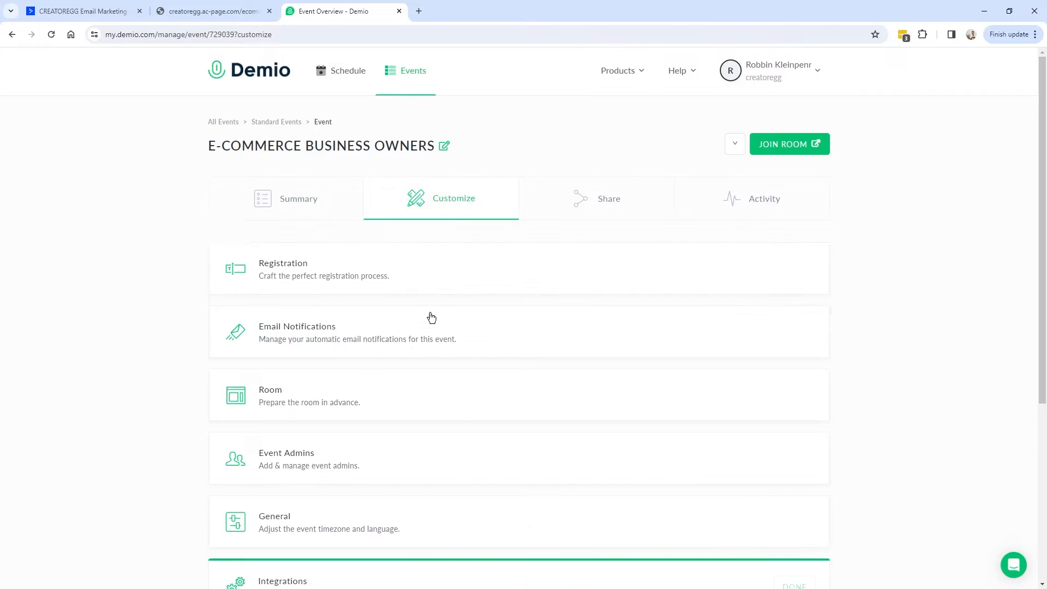
drag(207, 153, 439, 147)
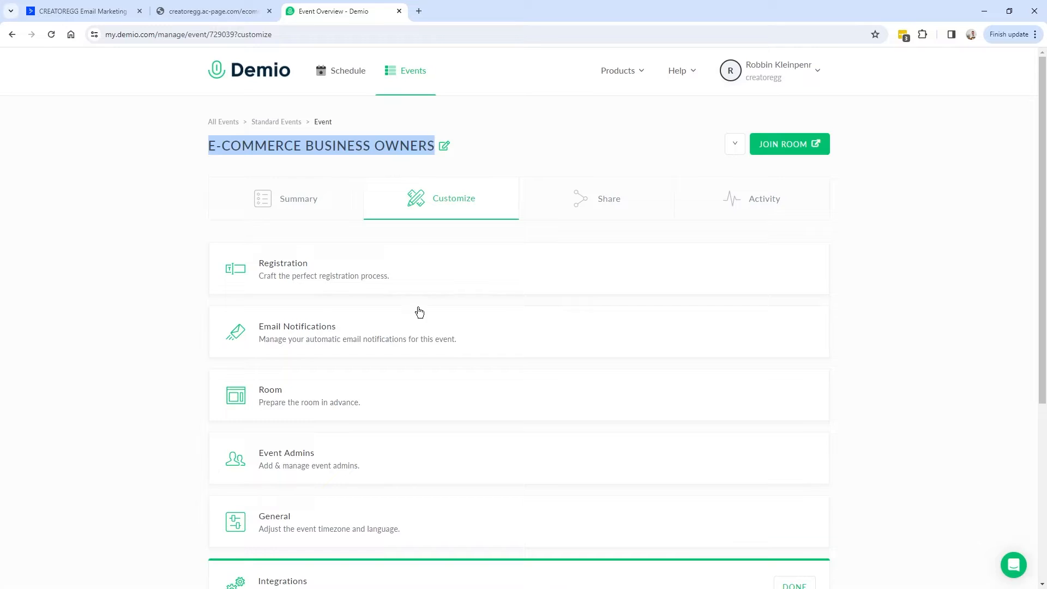
scroll(418, 303, down, 5)
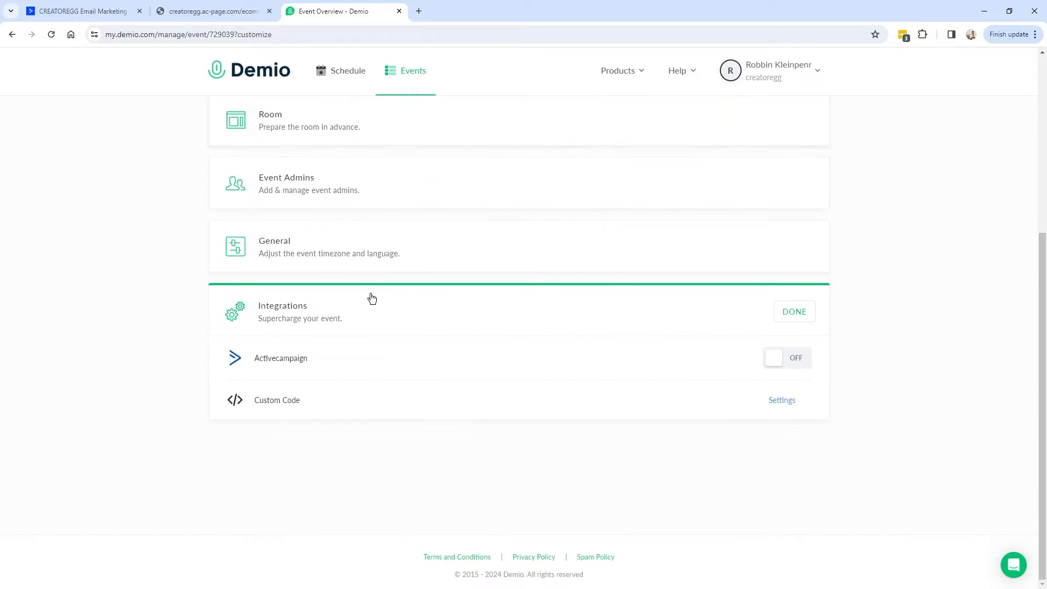
click(796, 358)
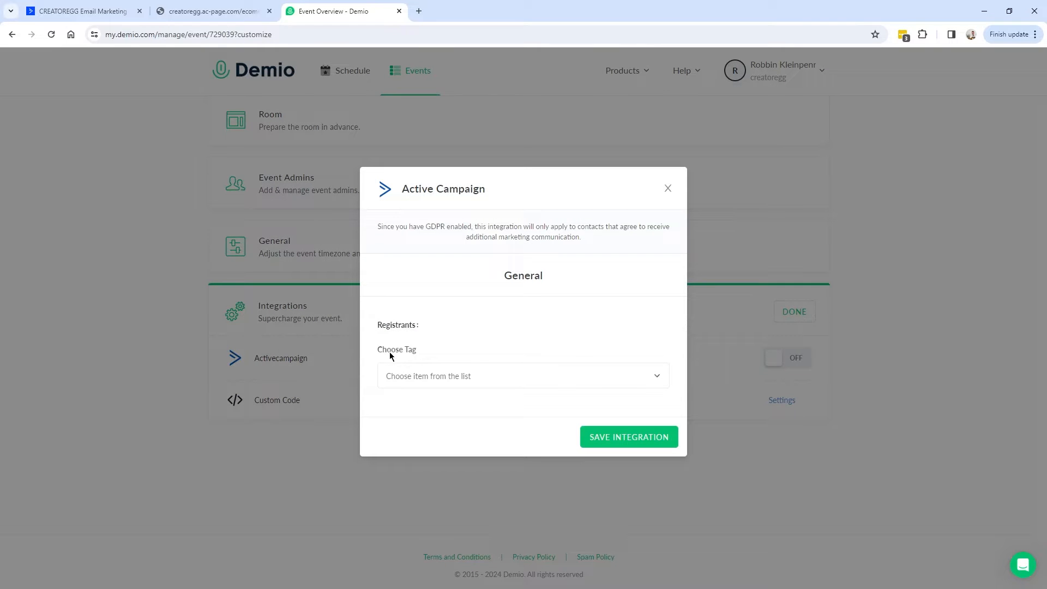
click(453, 378)
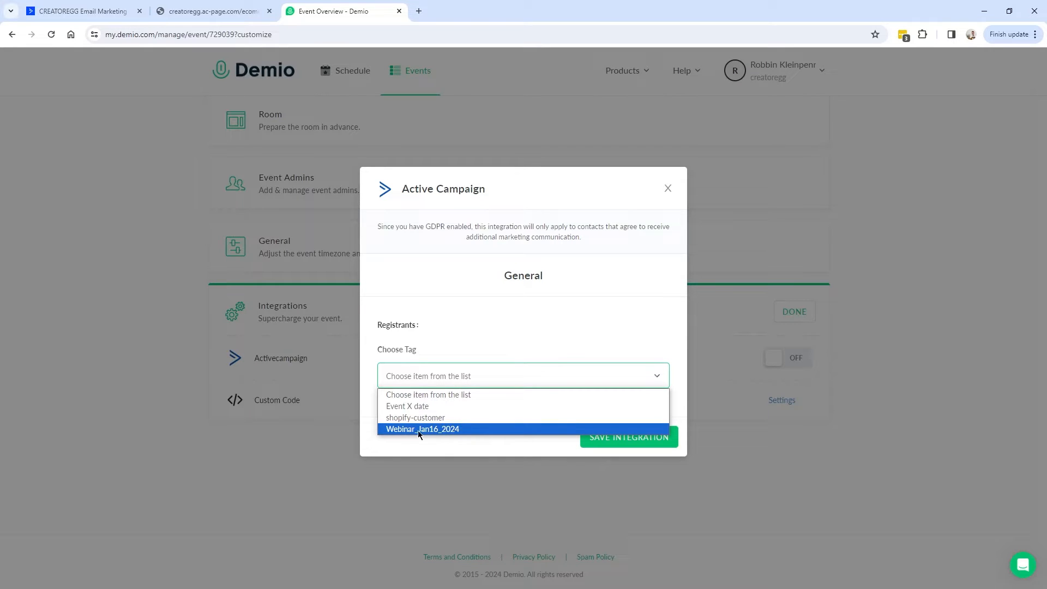
click(407, 430)
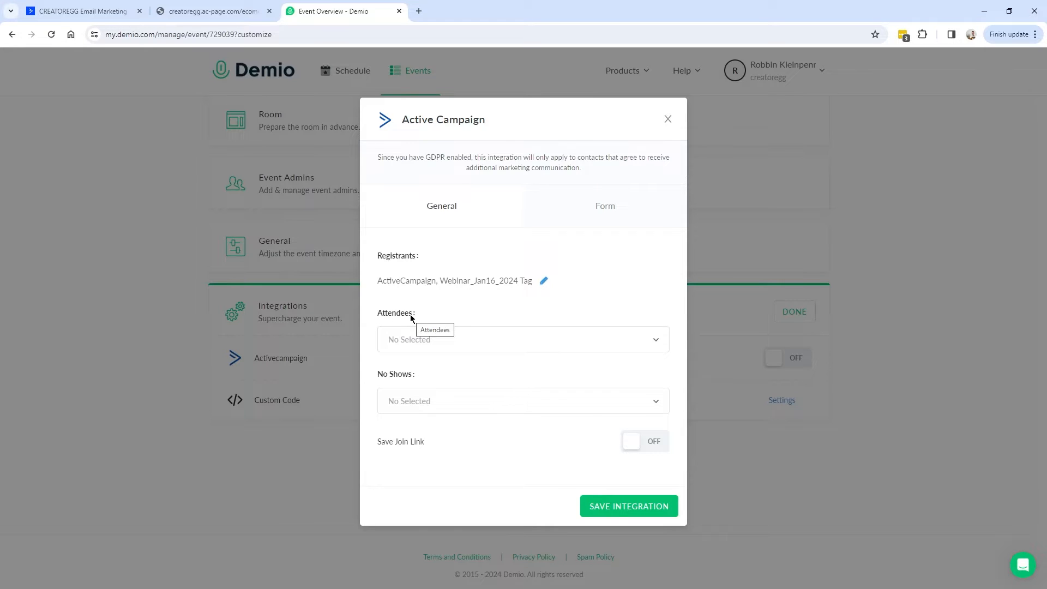
Choose Add Tag as the action for attendees.
click(421, 339)
click(420, 340)
click(652, 341)
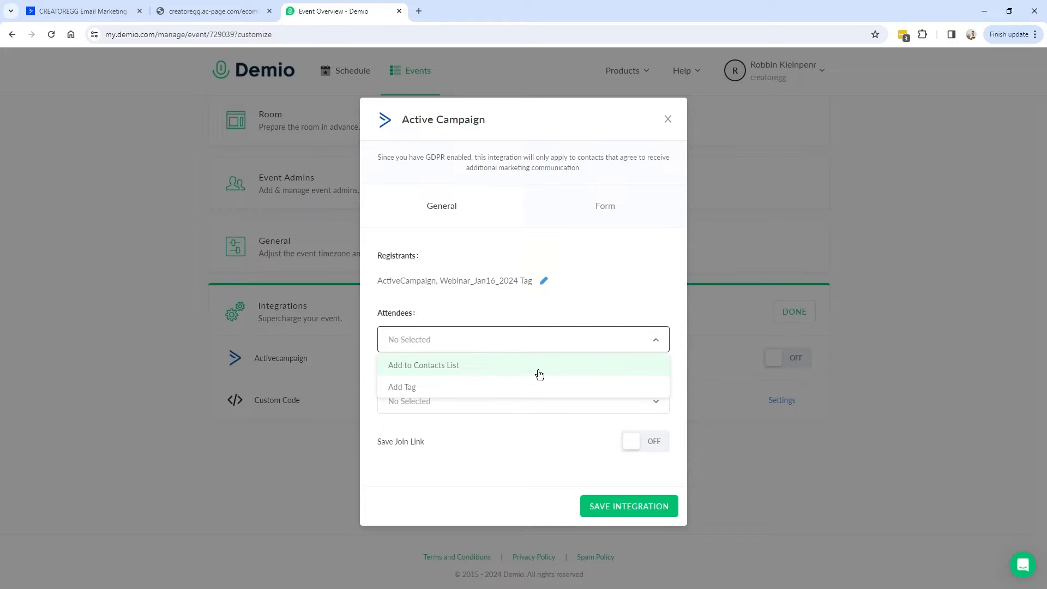
click(438, 382)
Enter Webinar_Jan16_2024_attended as a new tag in Add Tags.
click(79, 12)
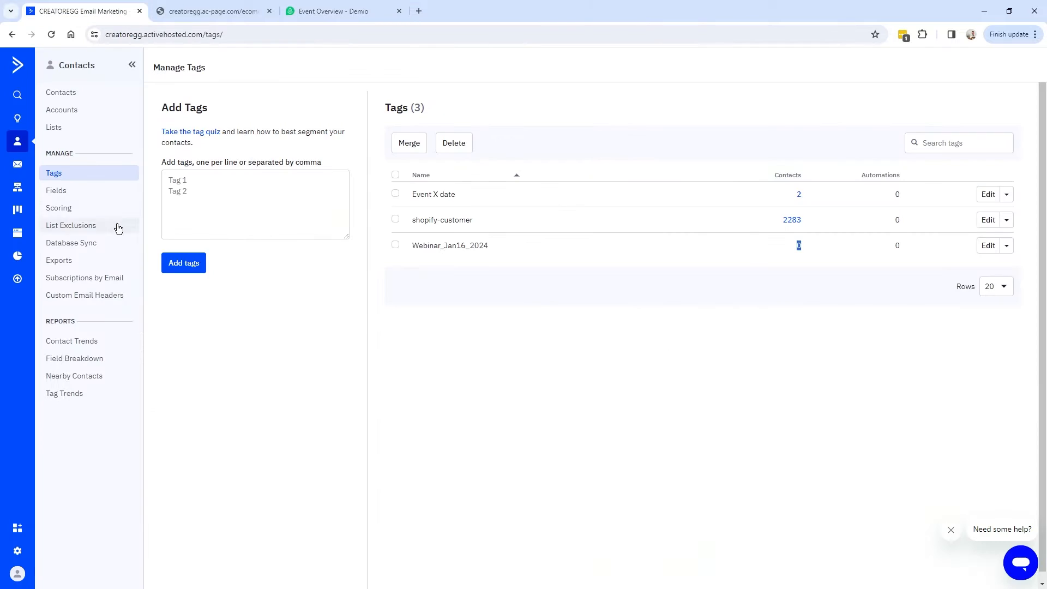
click(223, 189)
drag(489, 246, 413, 246)
key(ctrl+c)
click(229, 201)
key(ctrl+v)
text(_attended)
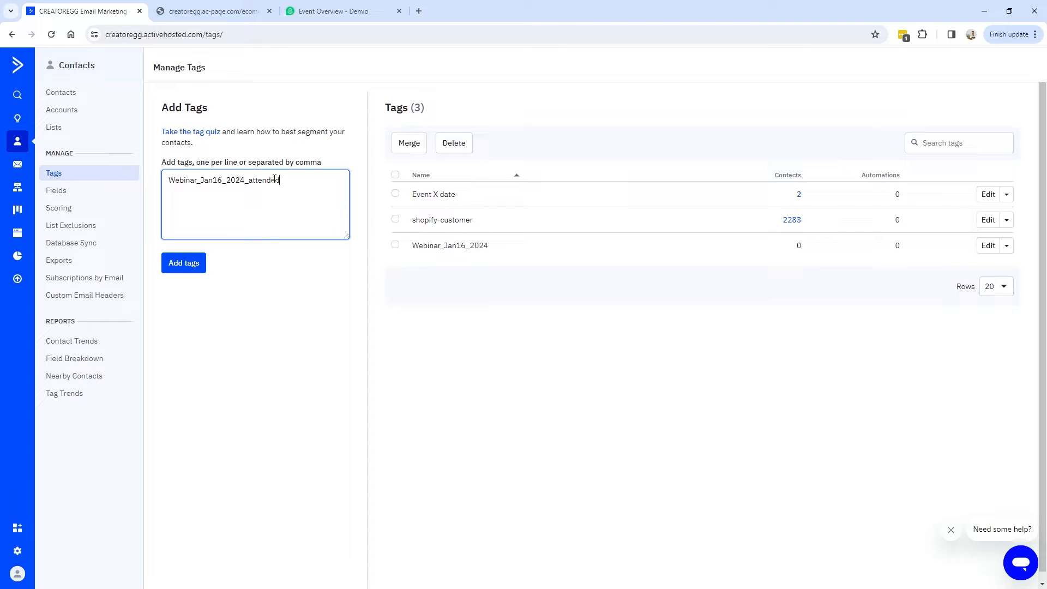
Add a second line Webinar_Jan16_2024_no_show and create both tags.
double_click(274, 180)
key(ctrl+c)
click(238, 195)
key(ctrl+v)
double_click(263, 190)
key(End)
key(BackSpace)
key(BackSpace)
key(BackSpace)
key(BackSpace)
key(BackSpace)
key(BackSpace)
key(BackSpace)
key(BackSpace)
text(no_show)
click(184, 263)
Review the attendee tag choices in Demio's integration settings and close them unchanged.
click(327, 12)
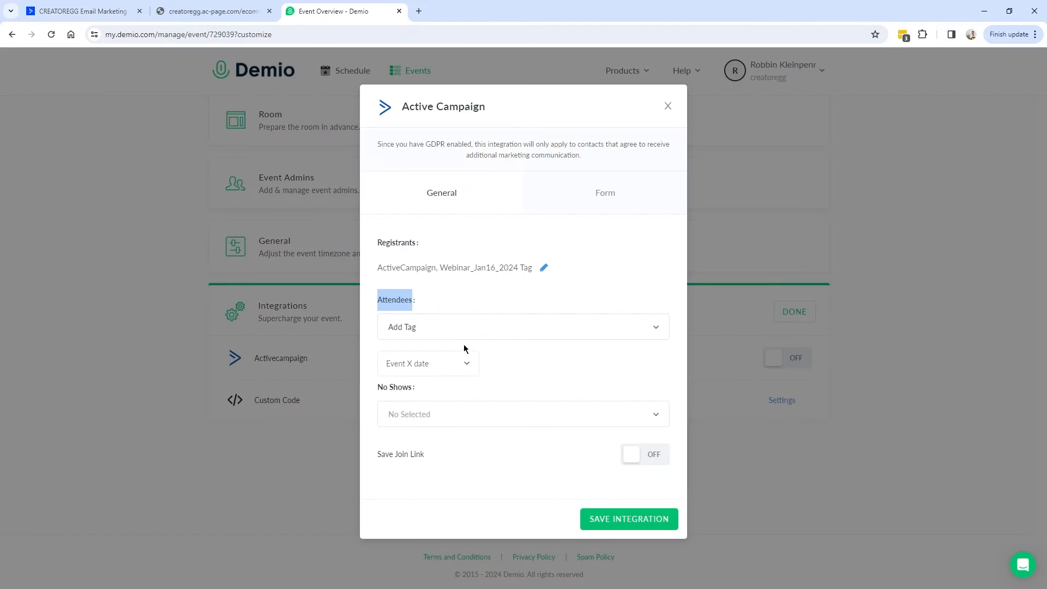
click(437, 367)
click(568, 284)
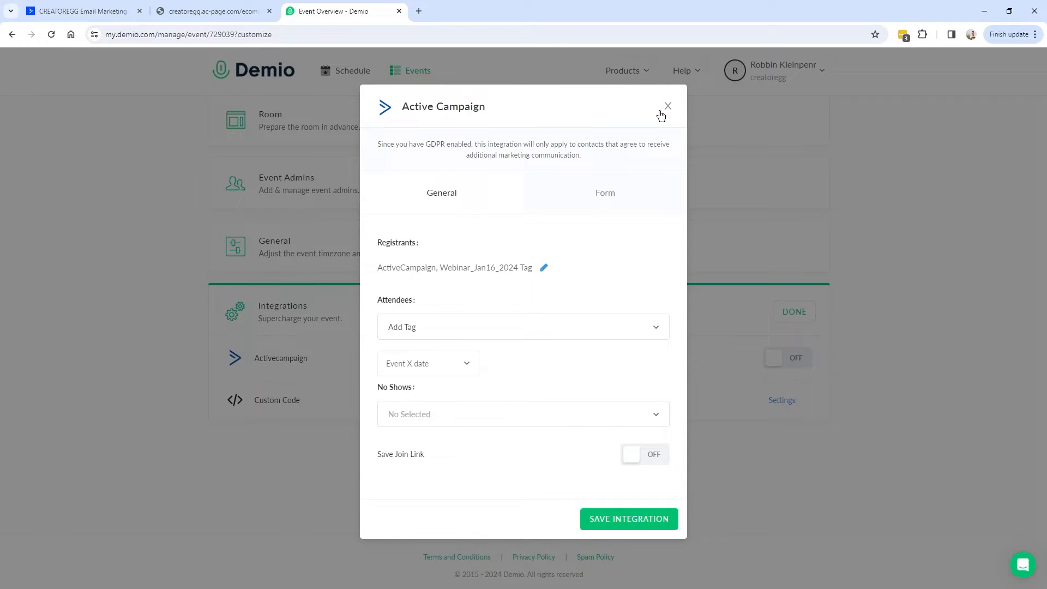
click(667, 106)
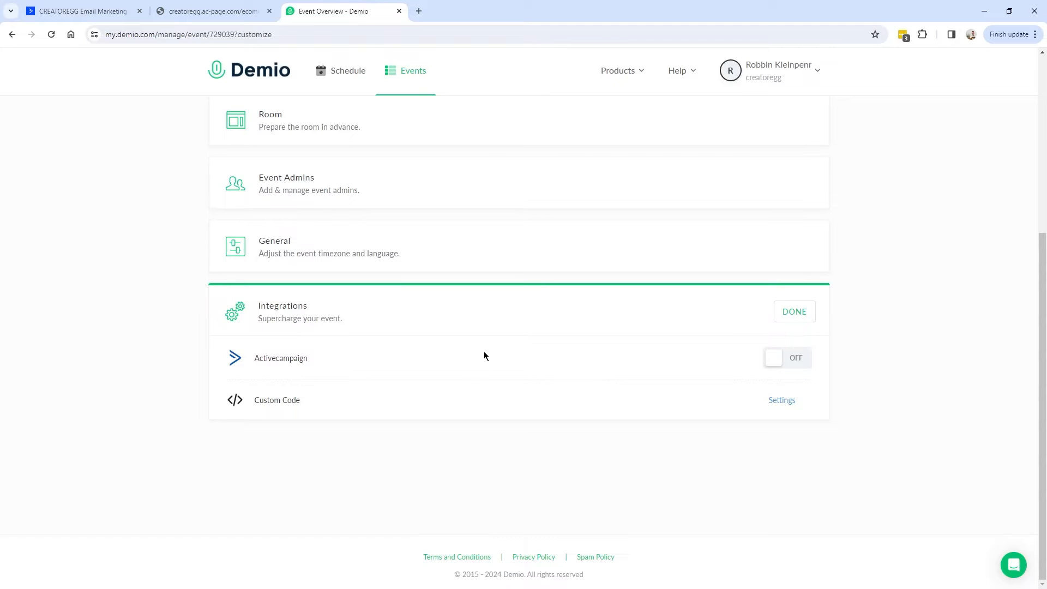
Tag registrants Webinar_Jan16_2024 and attendees Webinar_Jan16_2024_attended, set no-shows to Add Tag, and save.
click(589, 356)
click(546, 376)
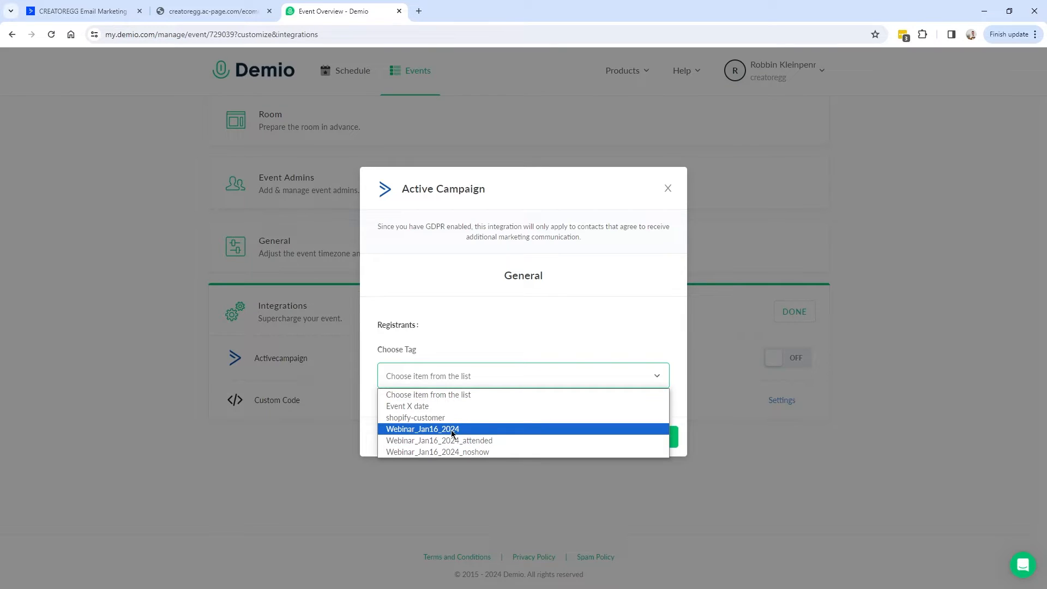
click(402, 430)
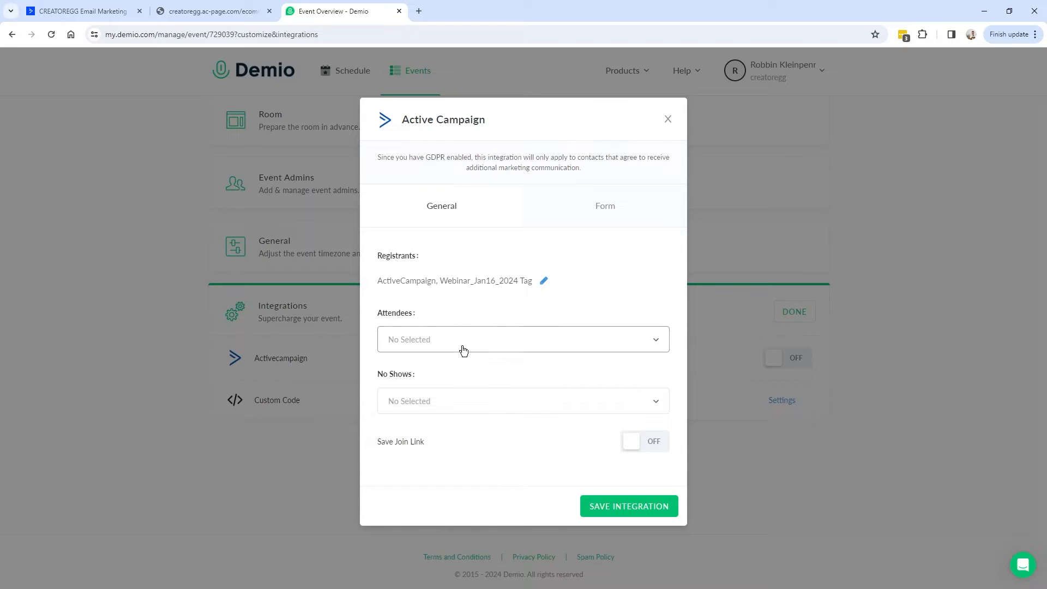
click(486, 342)
click(484, 364)
click(493, 364)
click(473, 424)
click(469, 415)
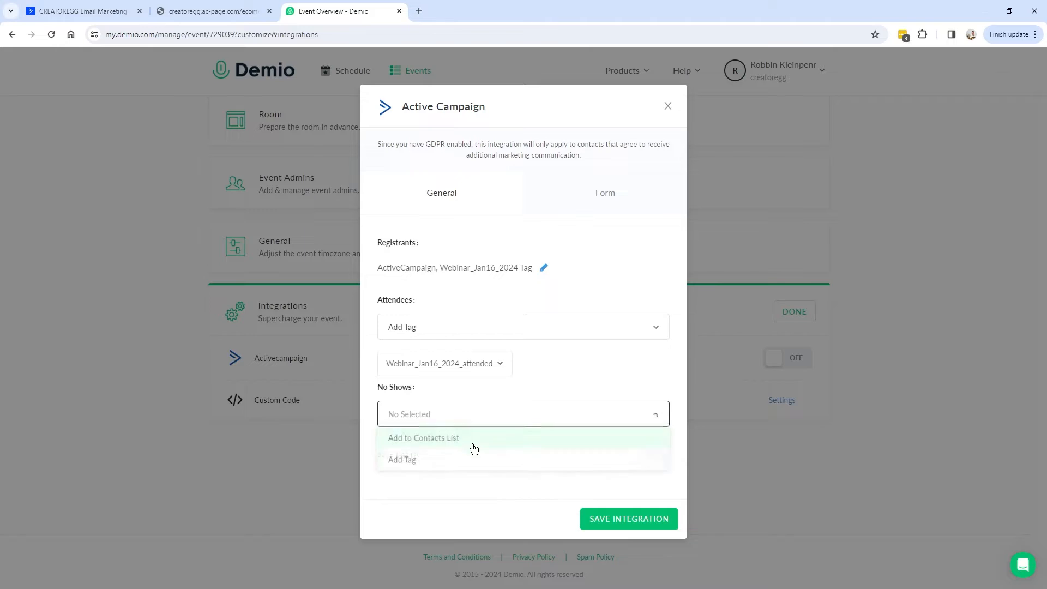
click(442, 458)
click(629, 537)
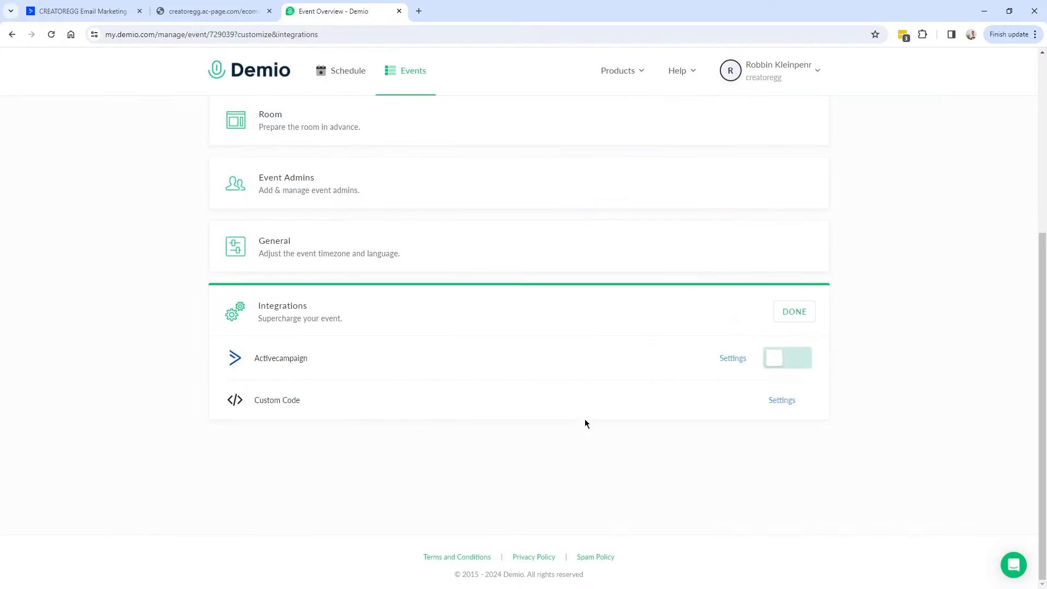
Turn Save Join Link on and check which contact fields could store the join link.
click(733, 359)
drag(380, 465, 420, 472)
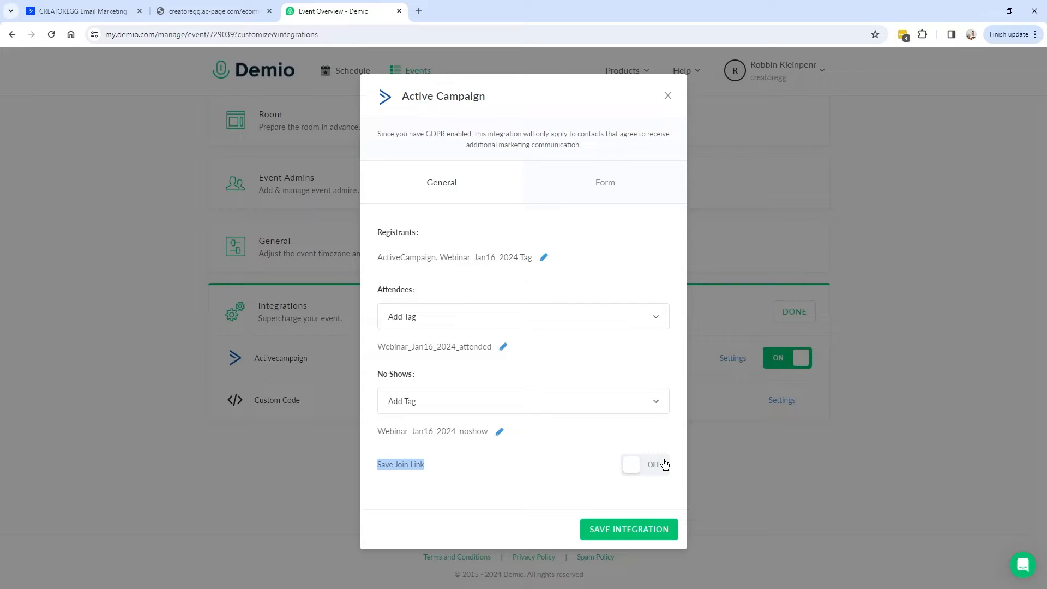
click(664, 465)
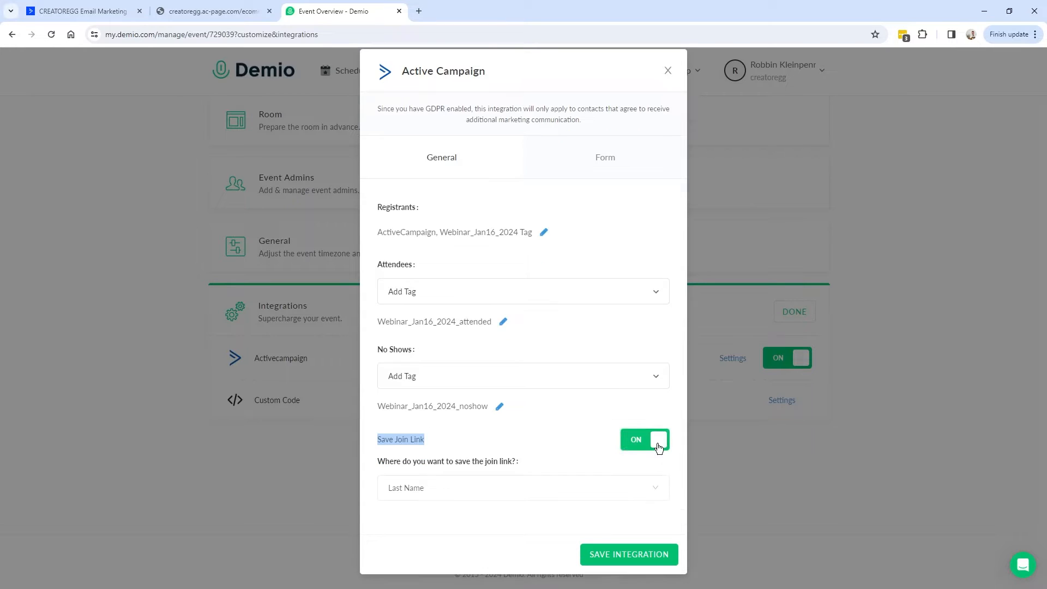
drag(404, 459, 521, 466)
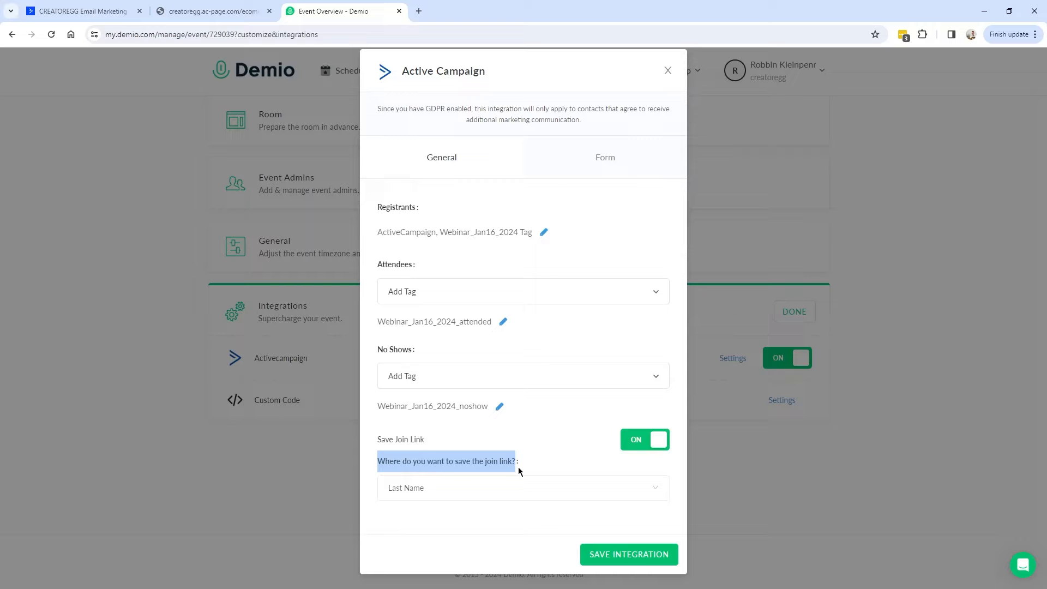
click(444, 488)
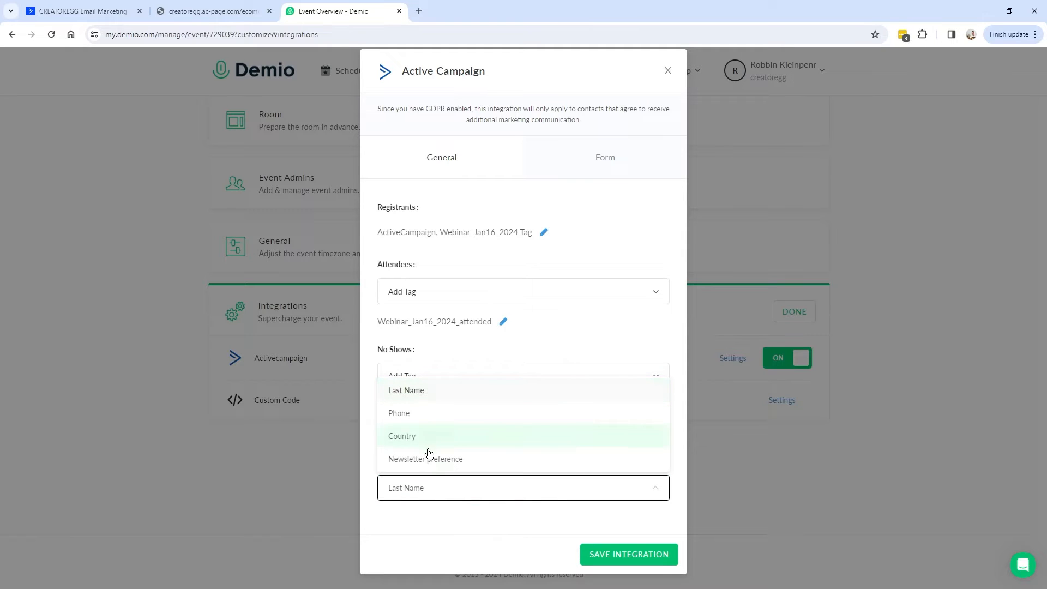
click(446, 492)
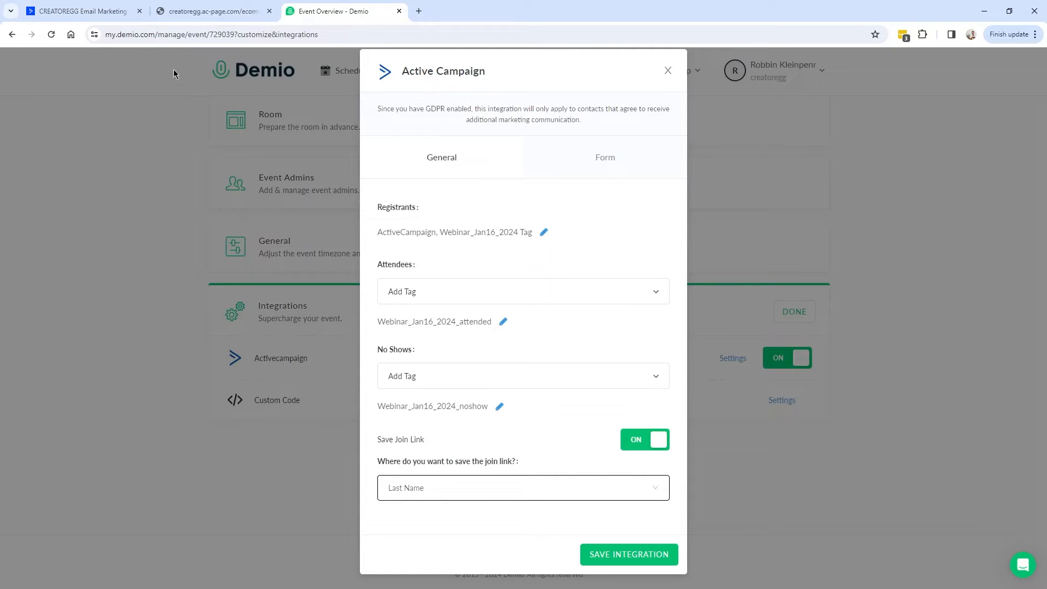
click(131, 15)
Add a Text Input contact field named 'Demio join link' under Contacts > Fields.
click(63, 190)
click(1021, 158)
click(444, 297)
text(Demio join link)
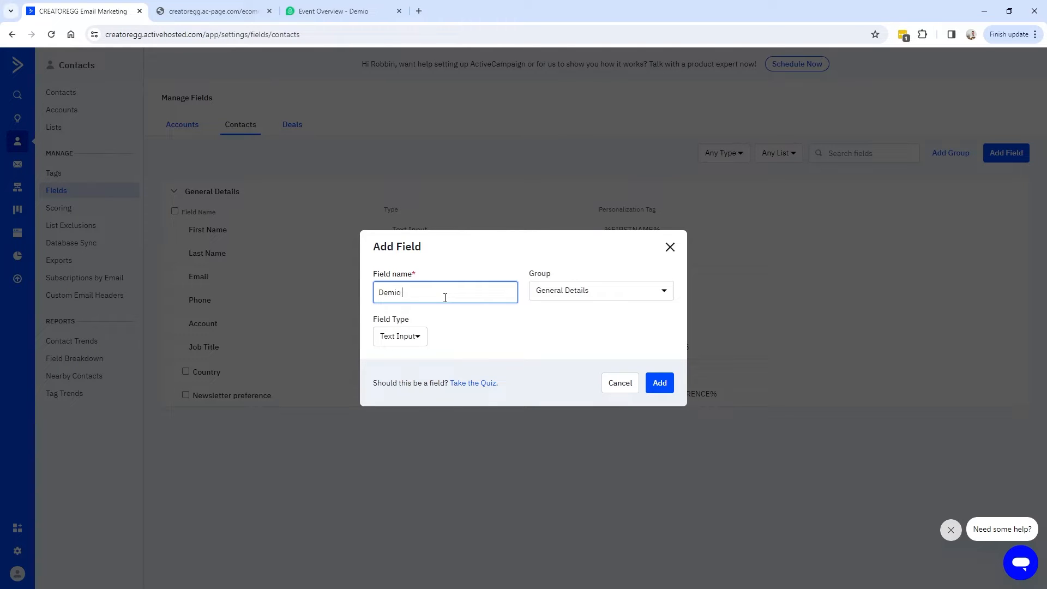
click(609, 322)
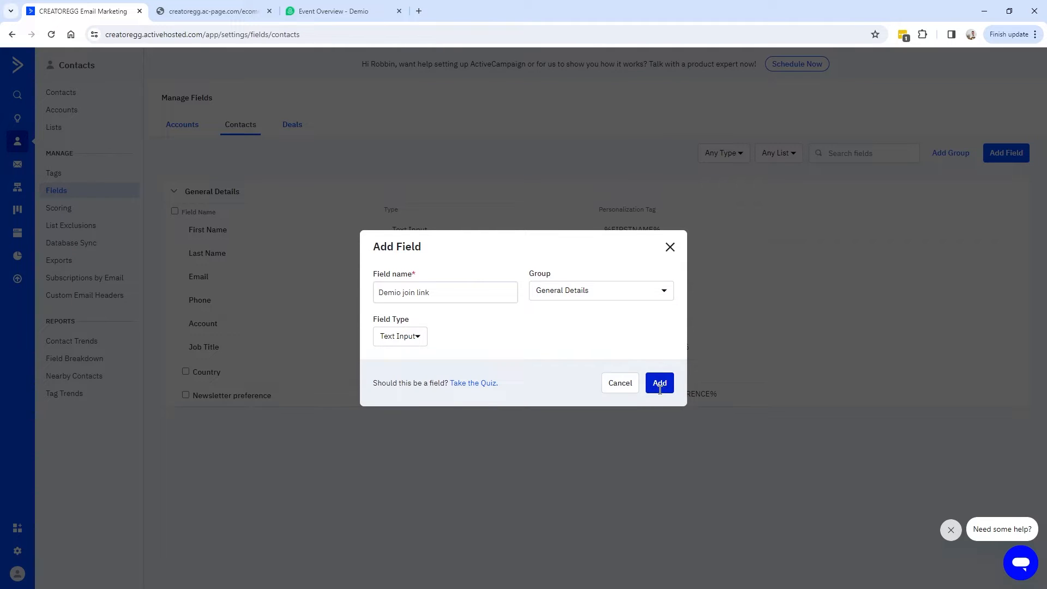
click(349, 11)
After reloading Demio, enable Save Join Link to the 'Demio join link' field and save the integration.
click(668, 71)
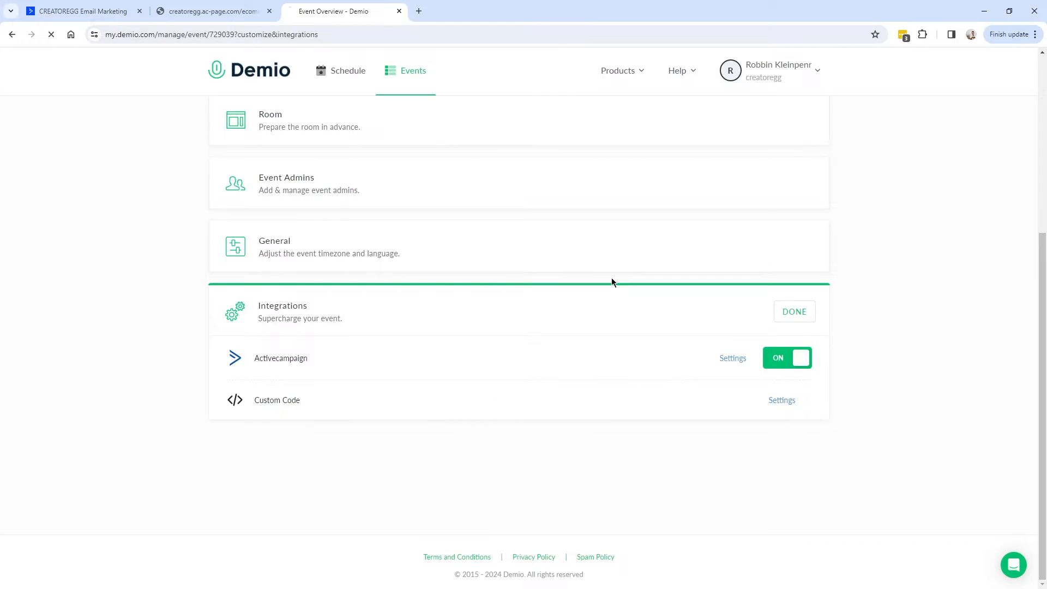
key(F5)
click(729, 366)
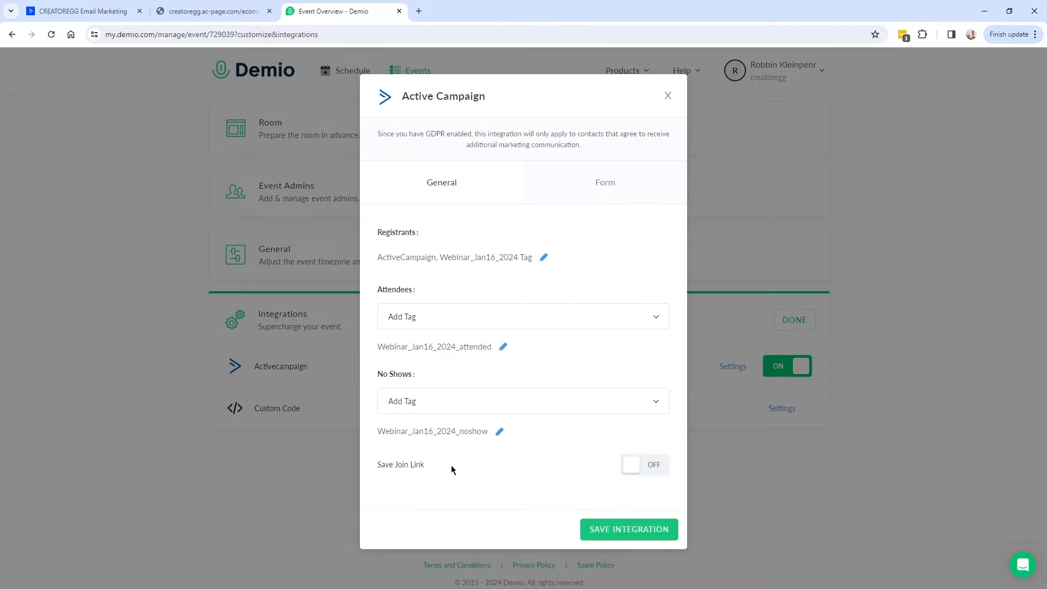
click(653, 465)
click(531, 480)
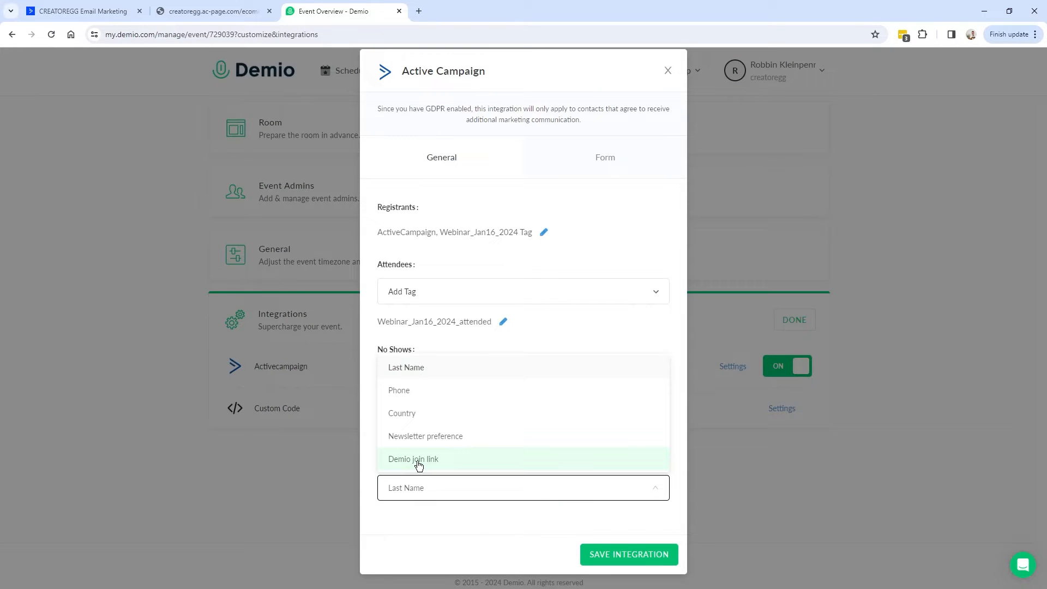
click(417, 461)
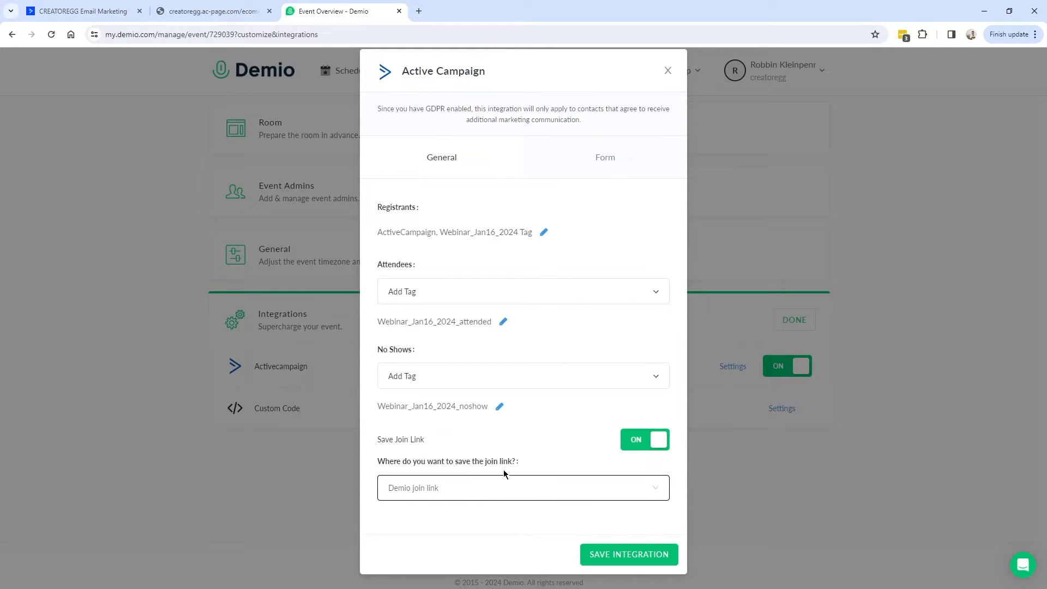
click(613, 551)
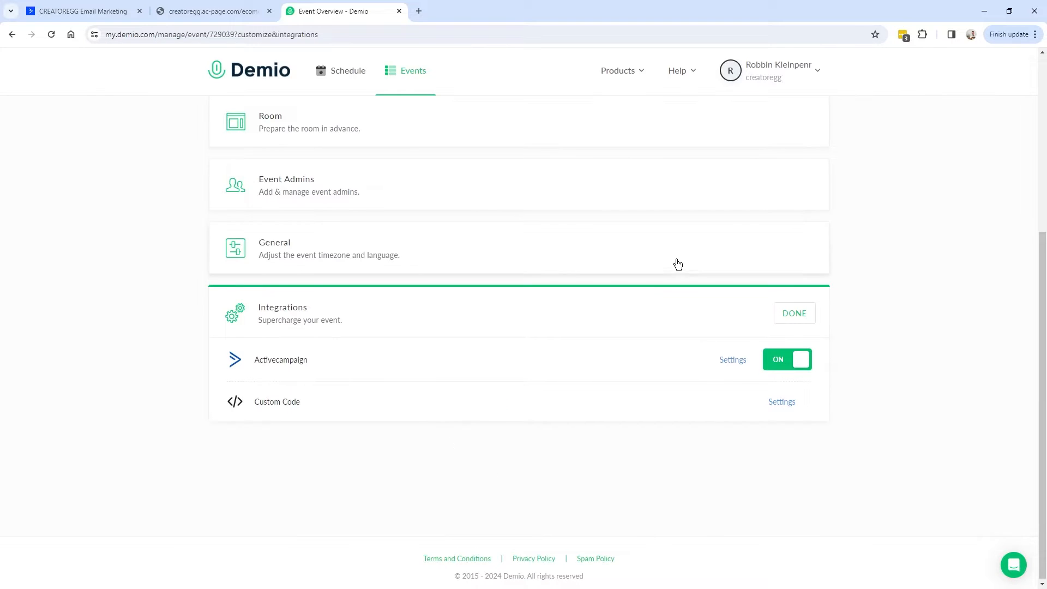
Copy the Demio event's registration link and return to the landing page registration form.
click(199, 15)
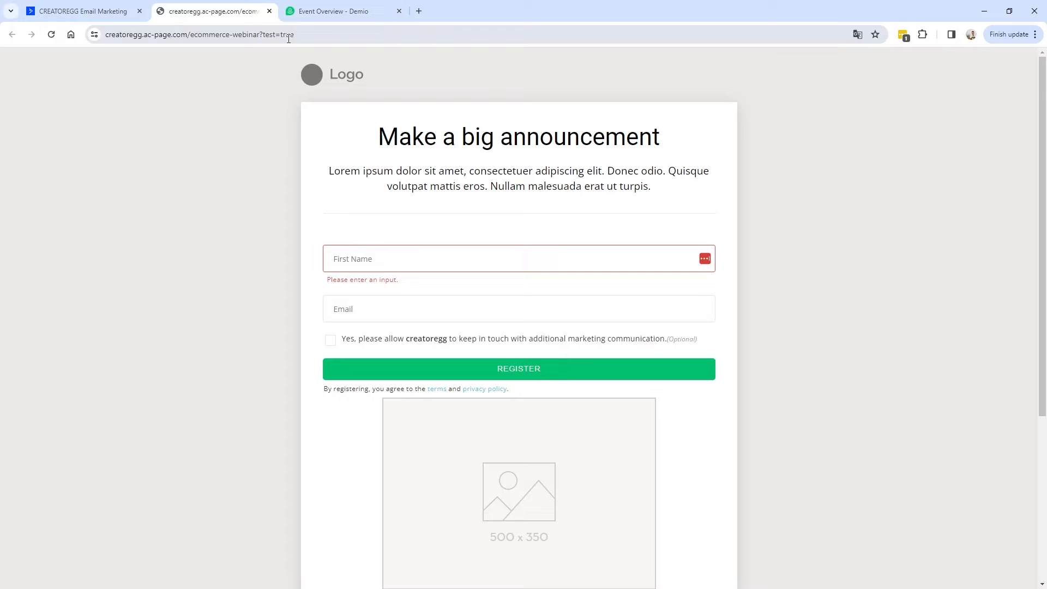
key(F5)
click(345, 19)
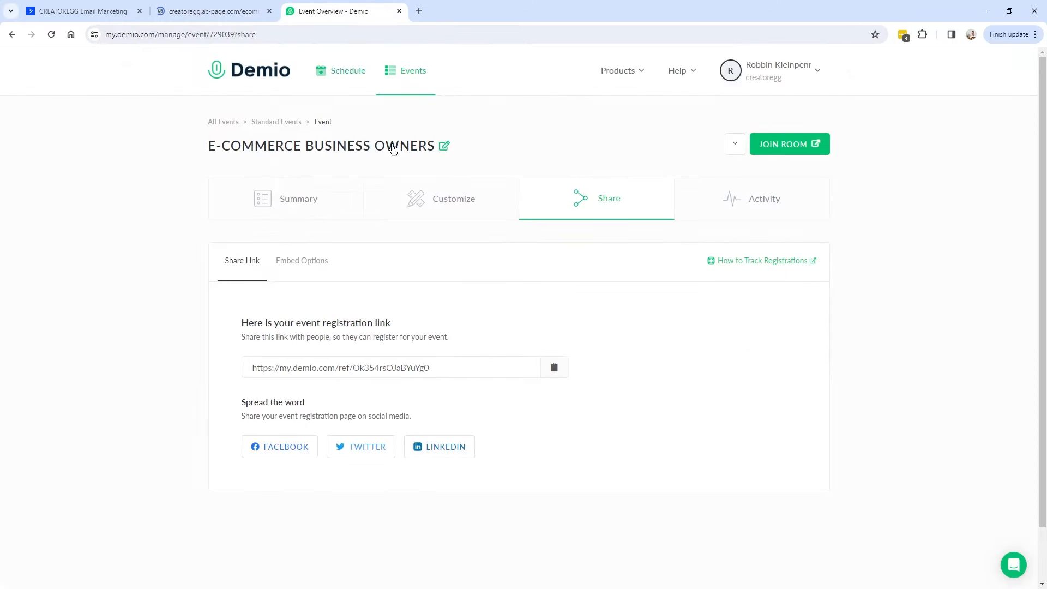
click(293, 370)
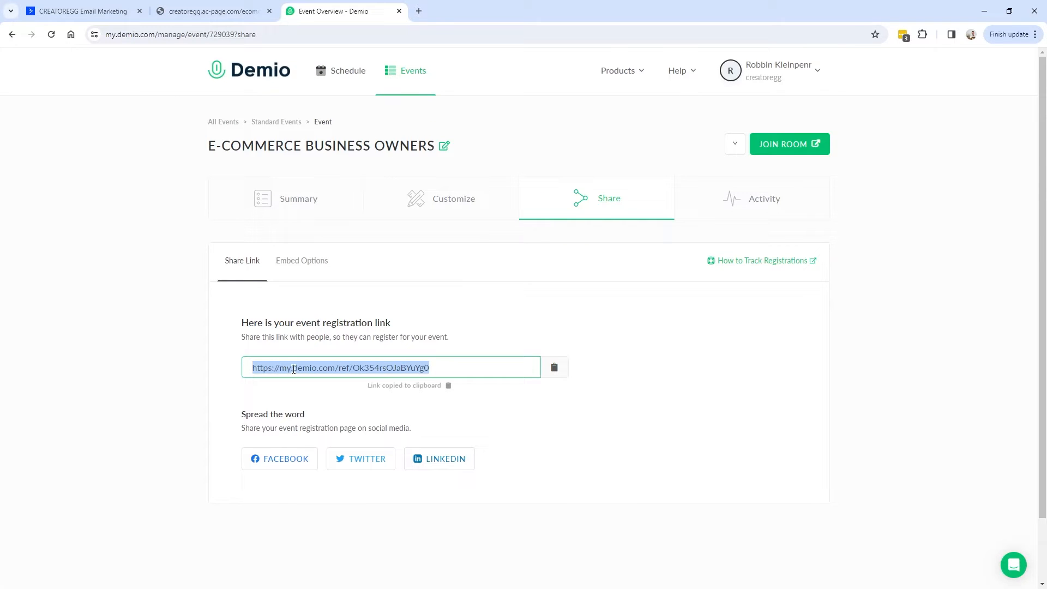
click(550, 342)
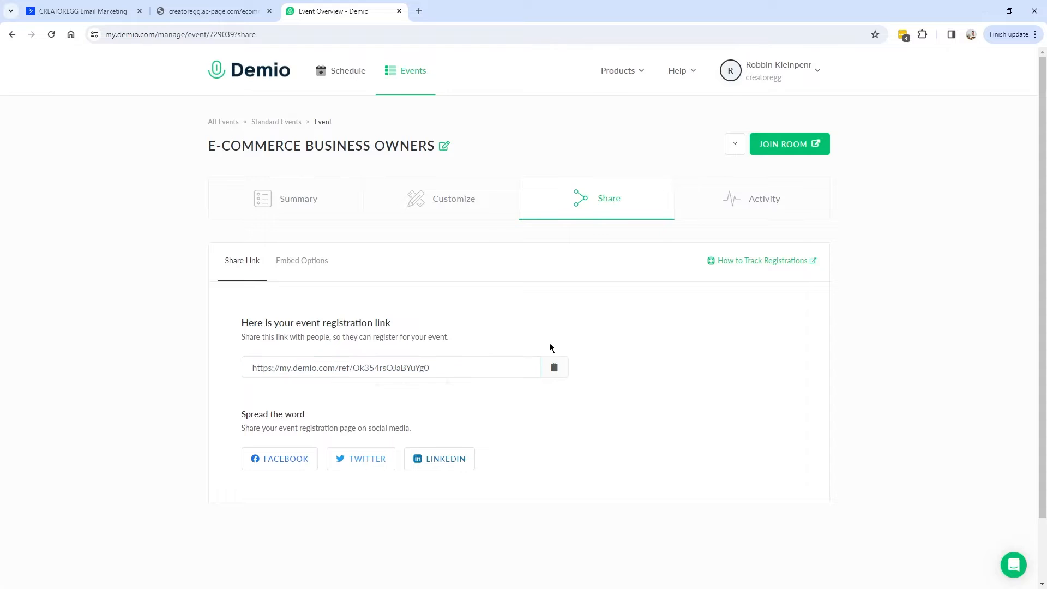
click(211, 11)
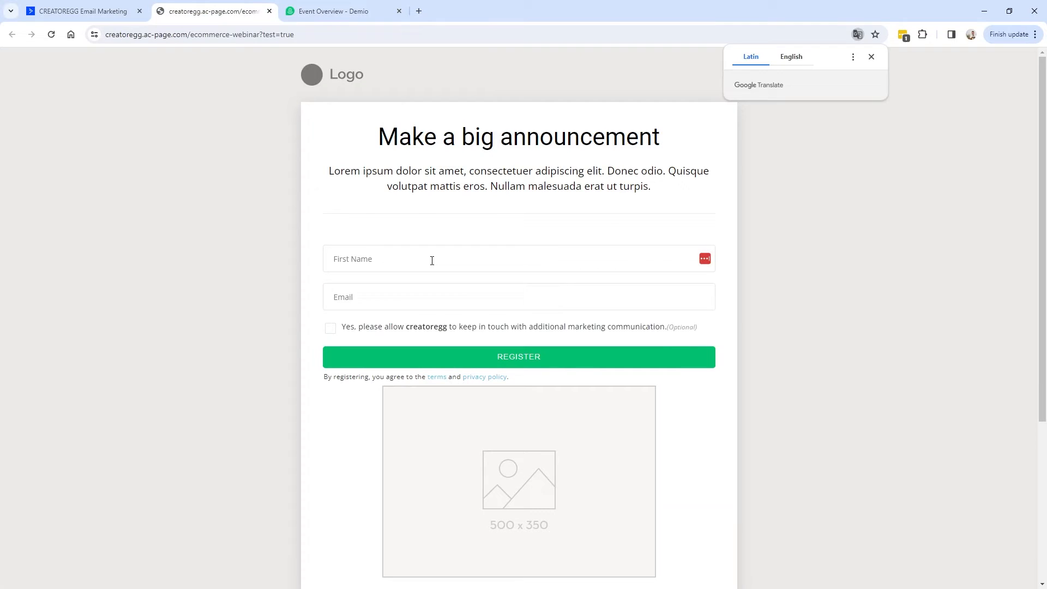
Register a test contact with first name, e-mail address and marketing consent on the landing page form.
click(411, 261)
text(Robbin)
key(Tab)
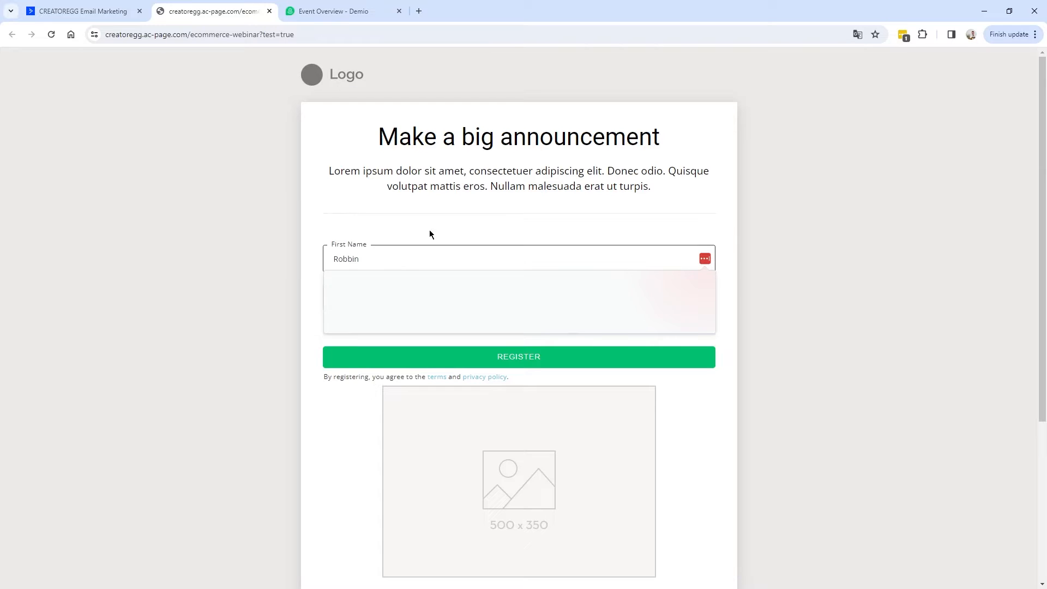
click(330, 328)
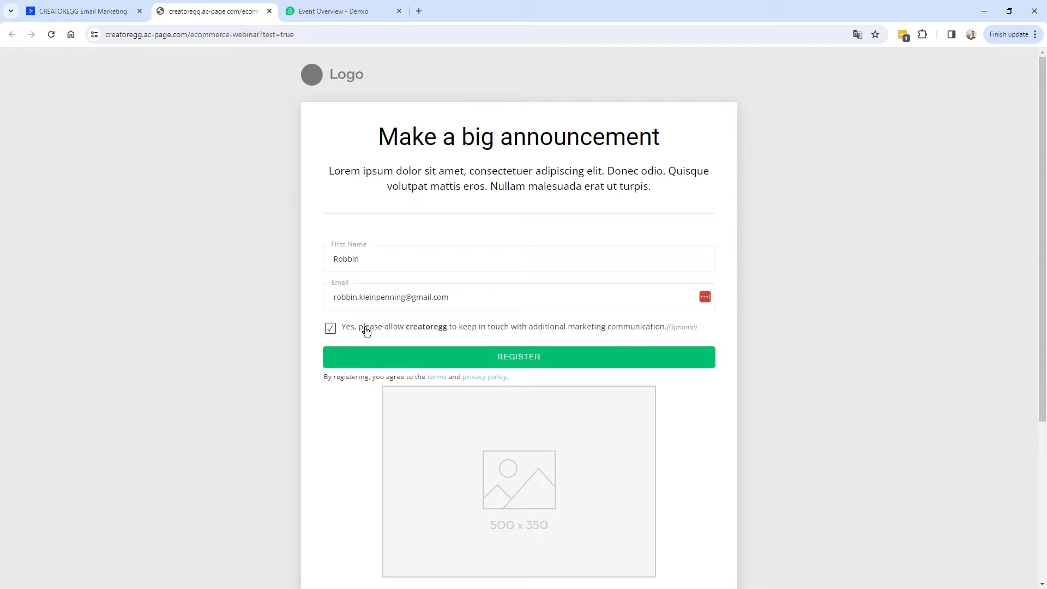
click(532, 362)
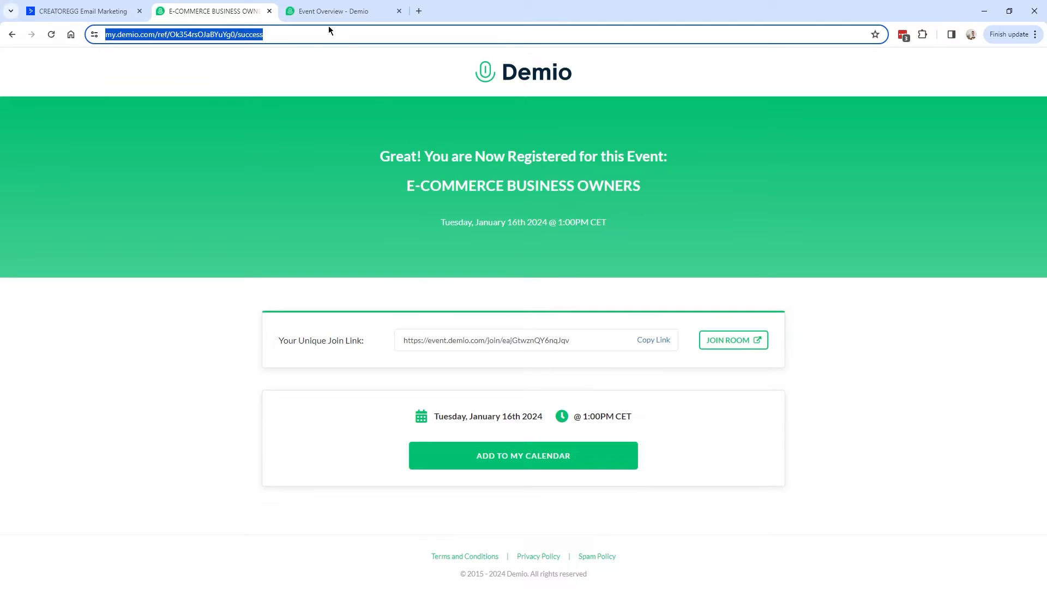
Copy the unique join link from Demio's registration confirmation page.
drag(380, 156, 676, 159)
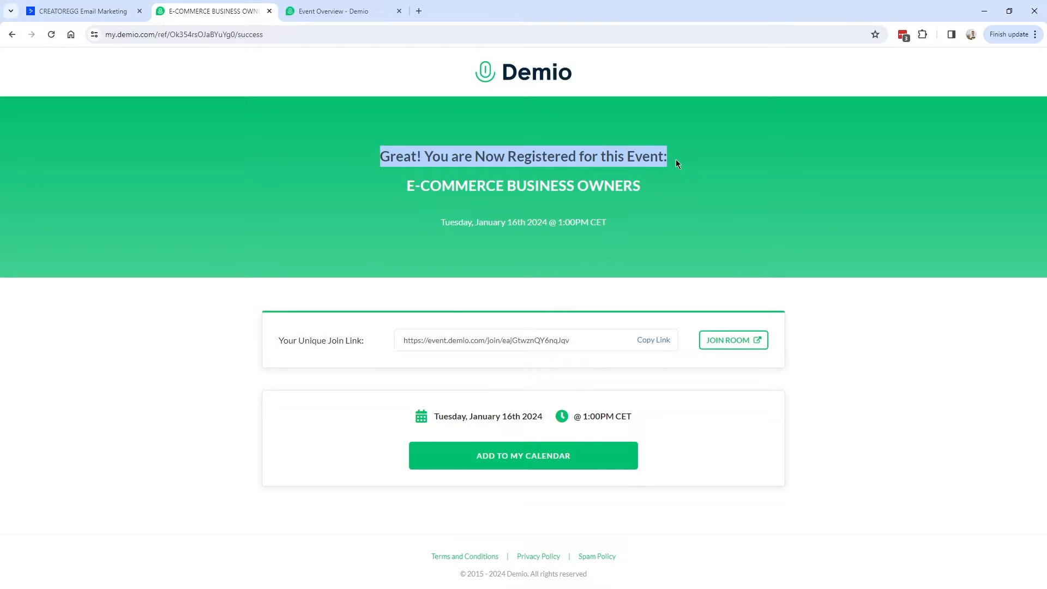
drag(407, 185, 649, 188)
click(653, 340)
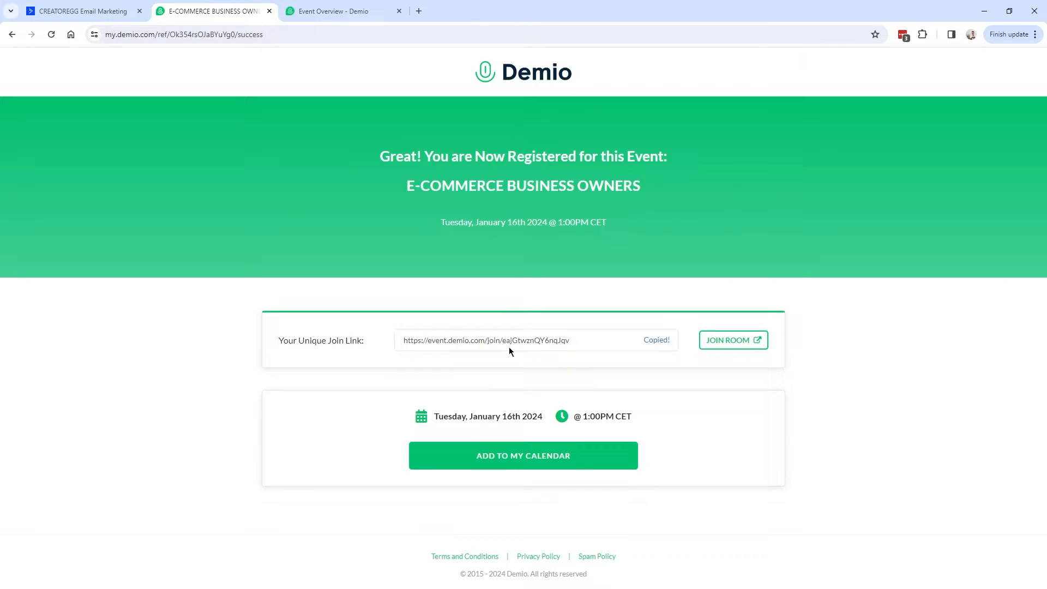
Check ActiveCampaign's contact fields, then move to the event's registration customization settings.
click(87, 11)
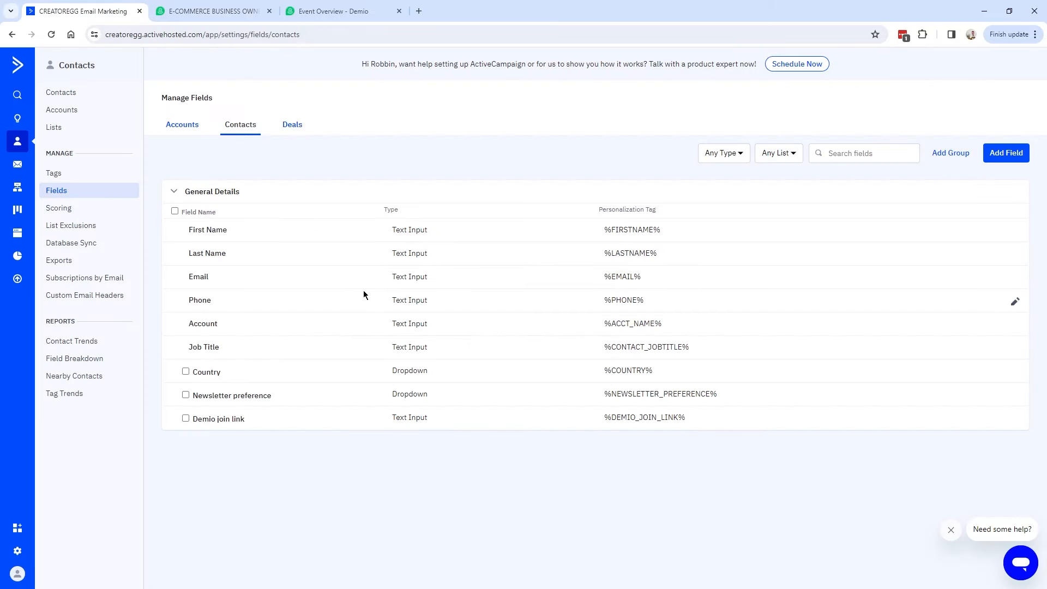
click(209, 12)
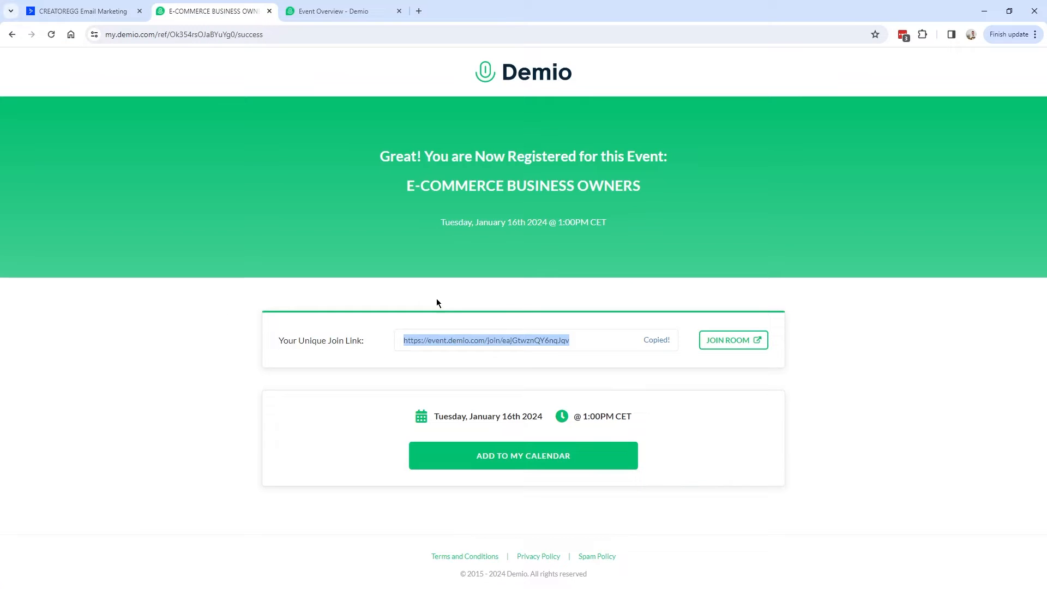
click(596, 340)
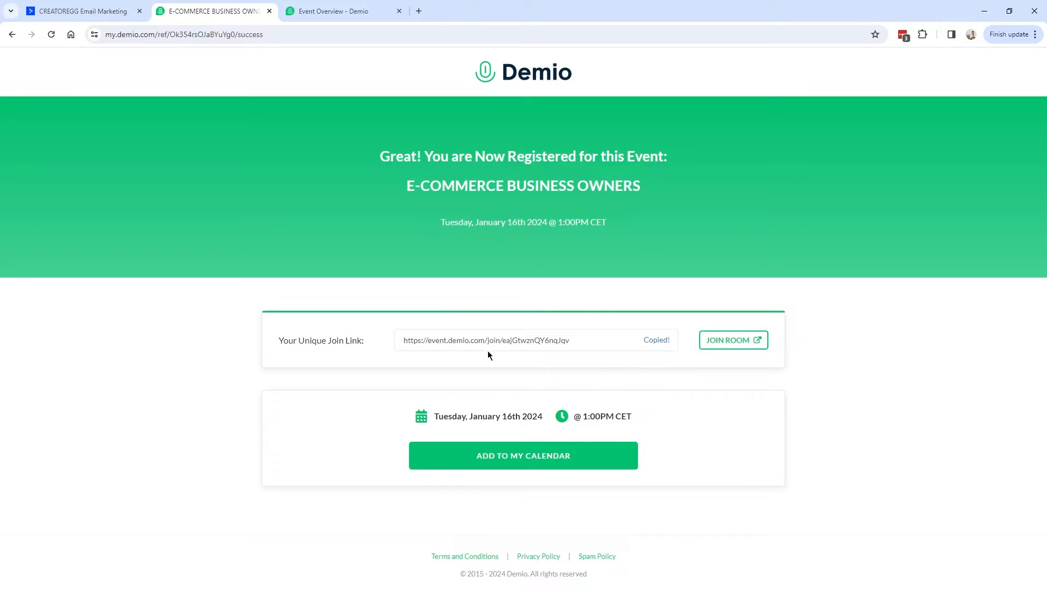
click(313, 15)
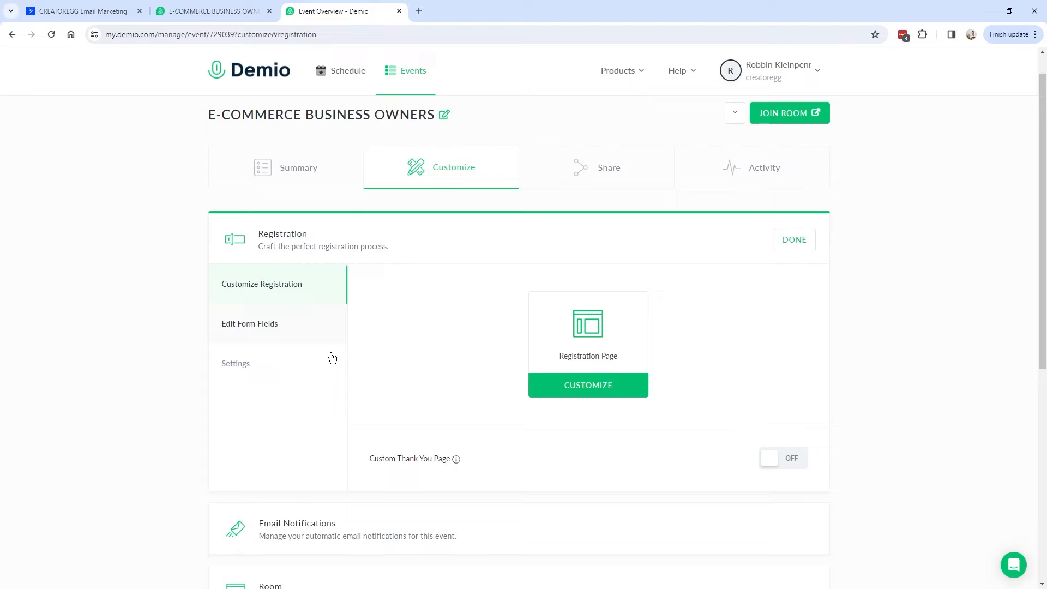
Toggle Custom Thank You Page on and back off, then return to the E-COMMERCE BUSINESS OWNERS confirmation.
drag(213, 114, 434, 116)
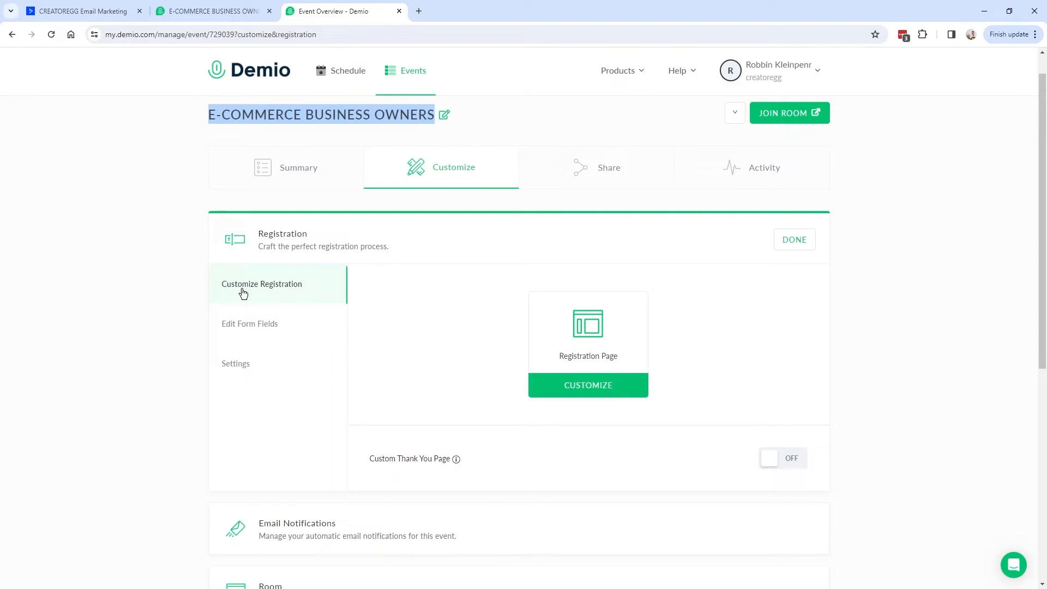
click(366, 464)
drag(367, 463, 459, 458)
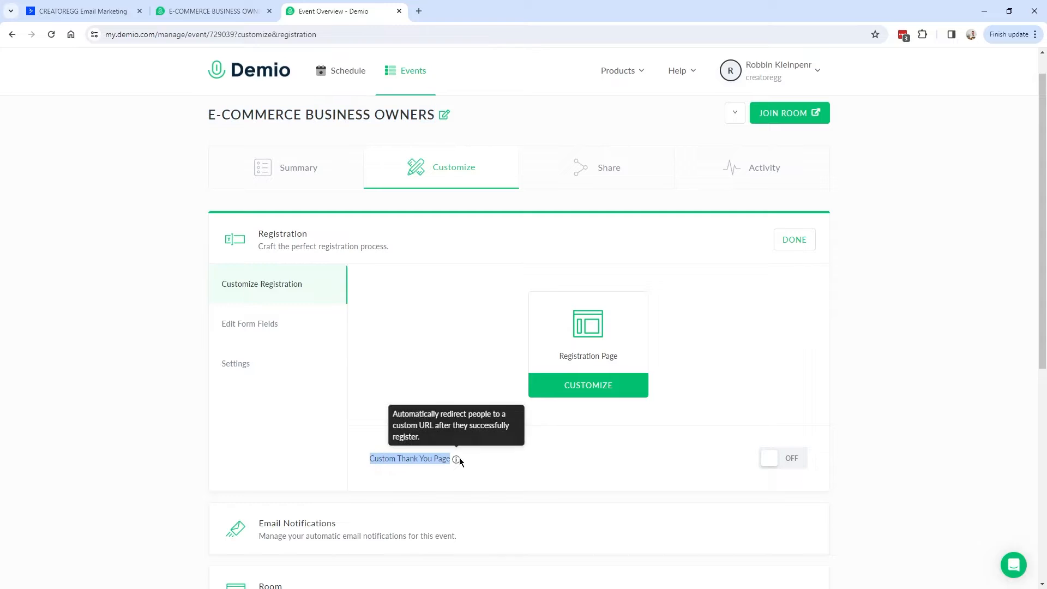
click(795, 458)
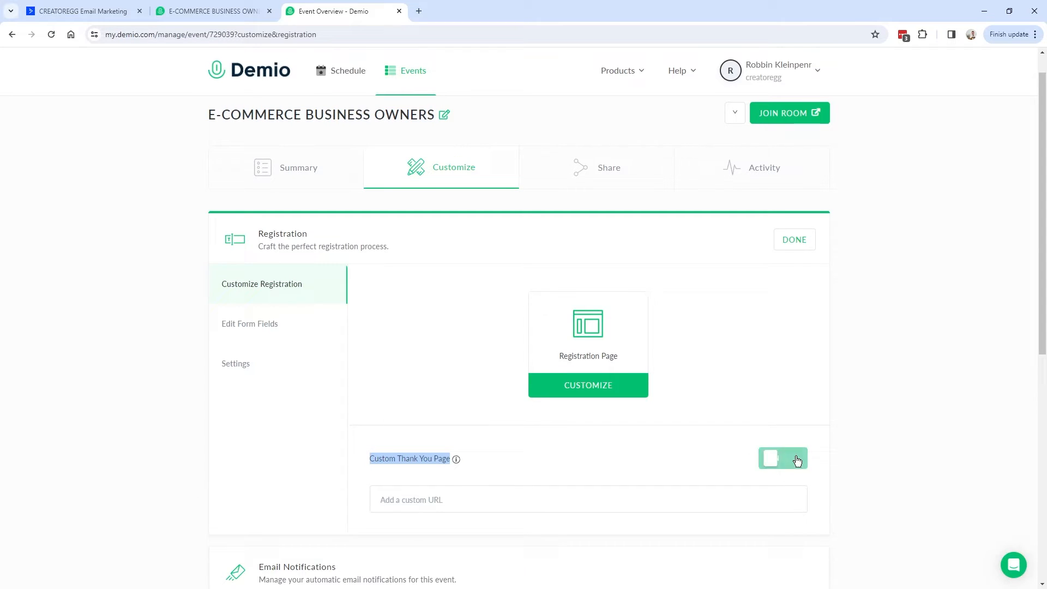
click(435, 507)
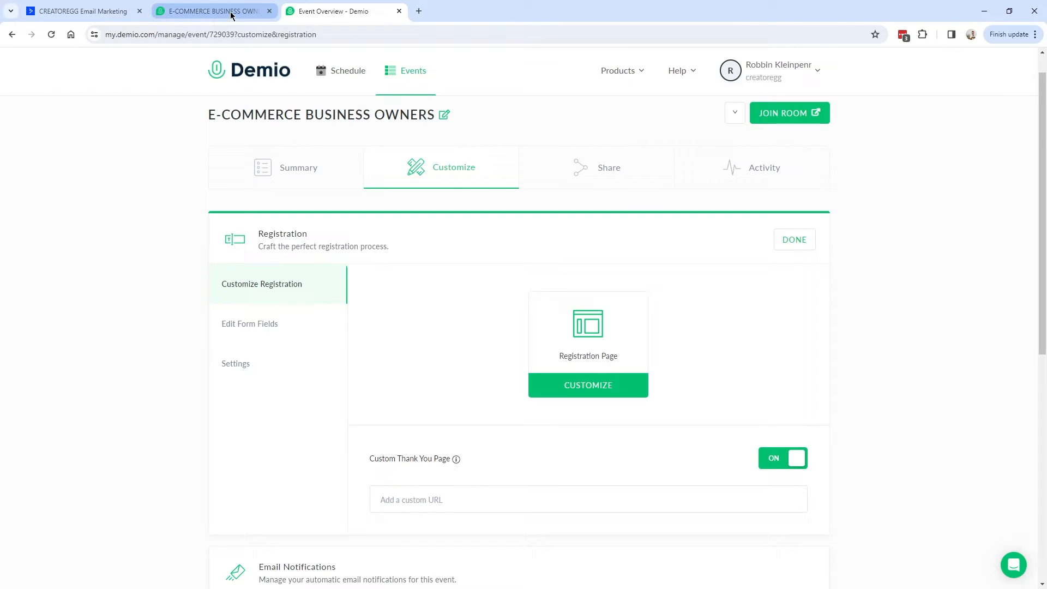
scroll(776, 389, down, 1)
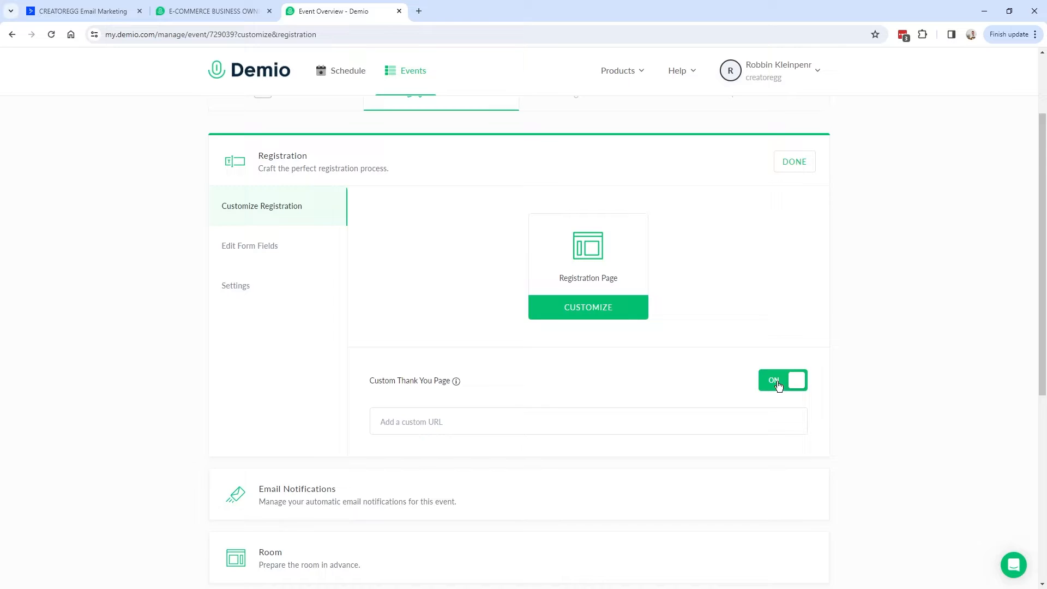
click(779, 384)
mouse_move(456, 384)
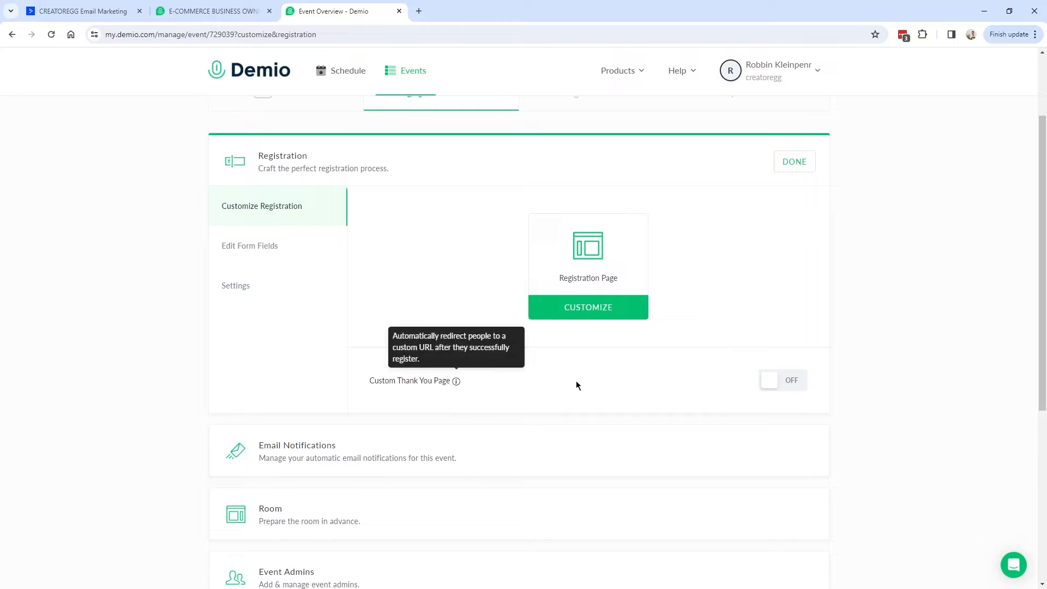
click(217, 11)
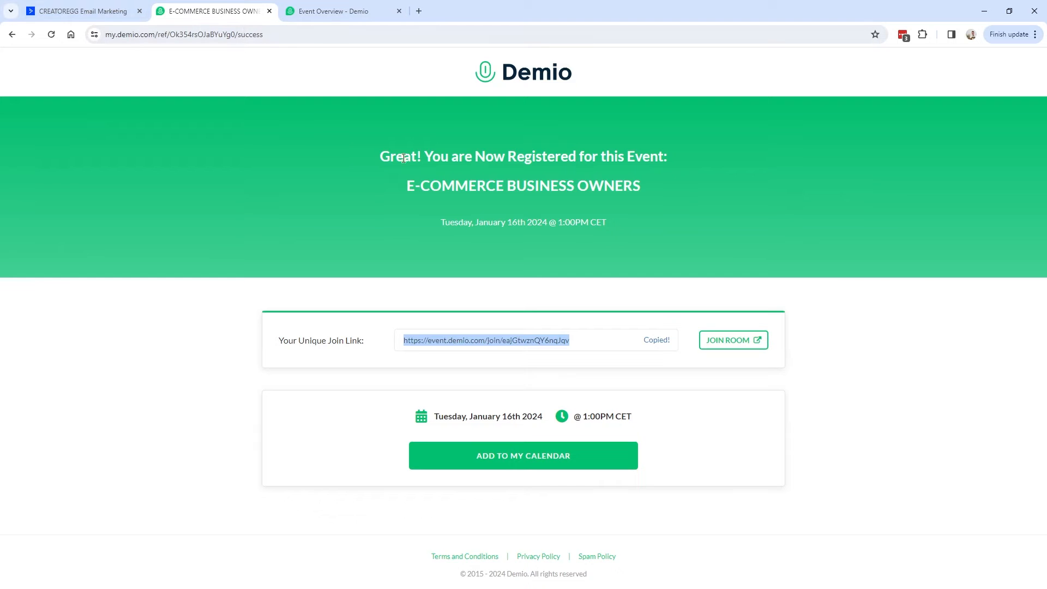
Open the test contact from Master Contact List and check its Webinar_Jan16_2024 tag.
click(85, 11)
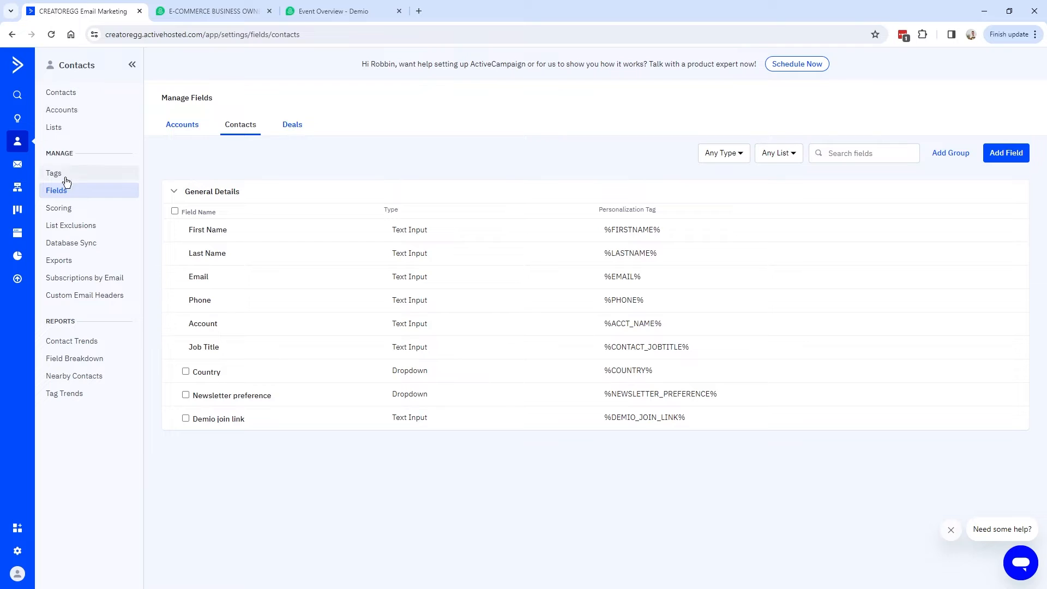
click(18, 142)
click(54, 127)
click(215, 175)
drag(297, 301, 415, 301)
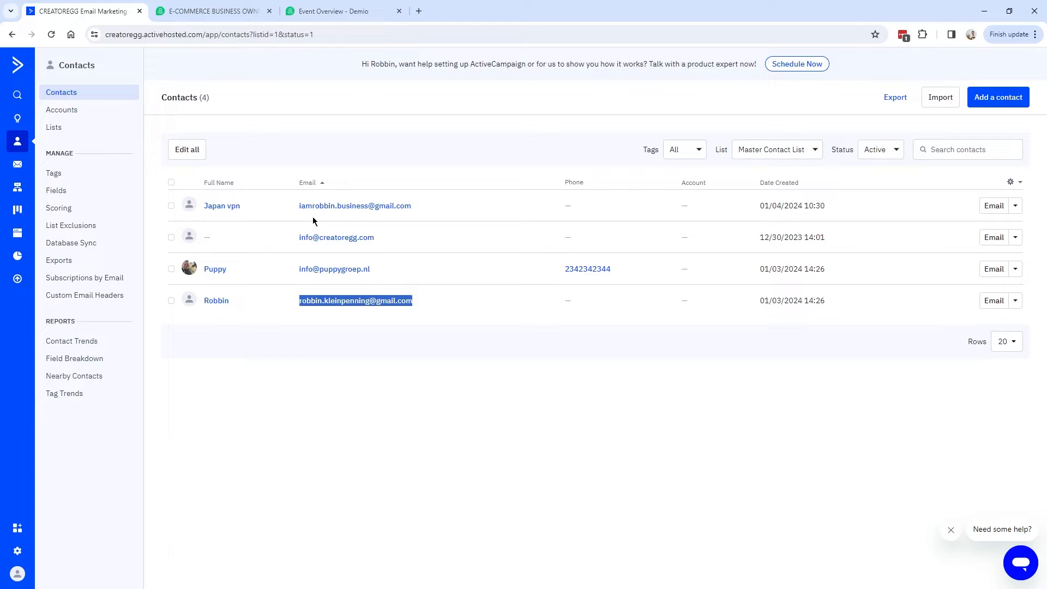
click(327, 306)
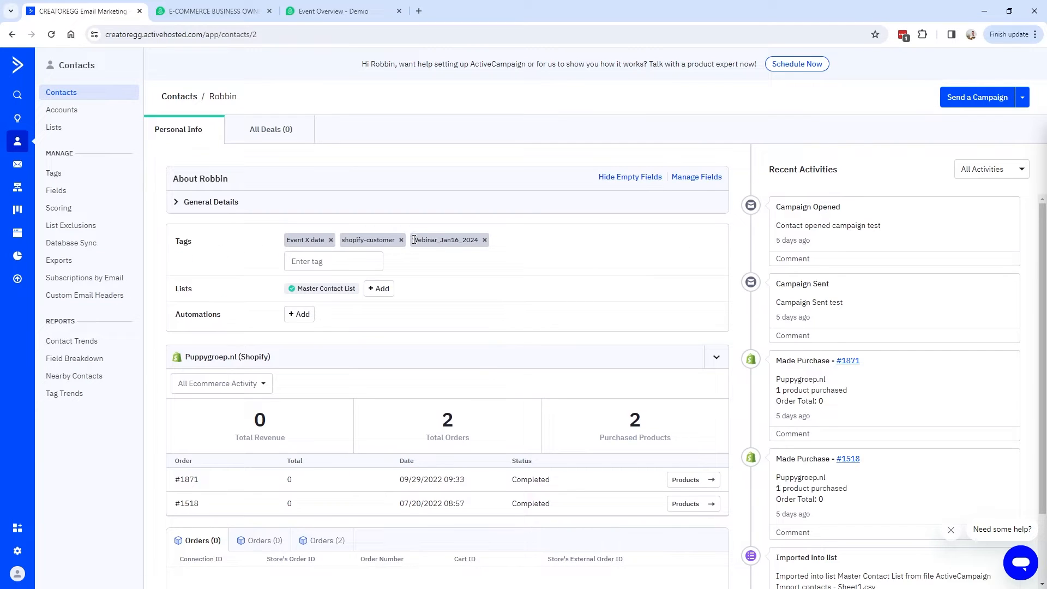
drag(412, 240, 479, 240)
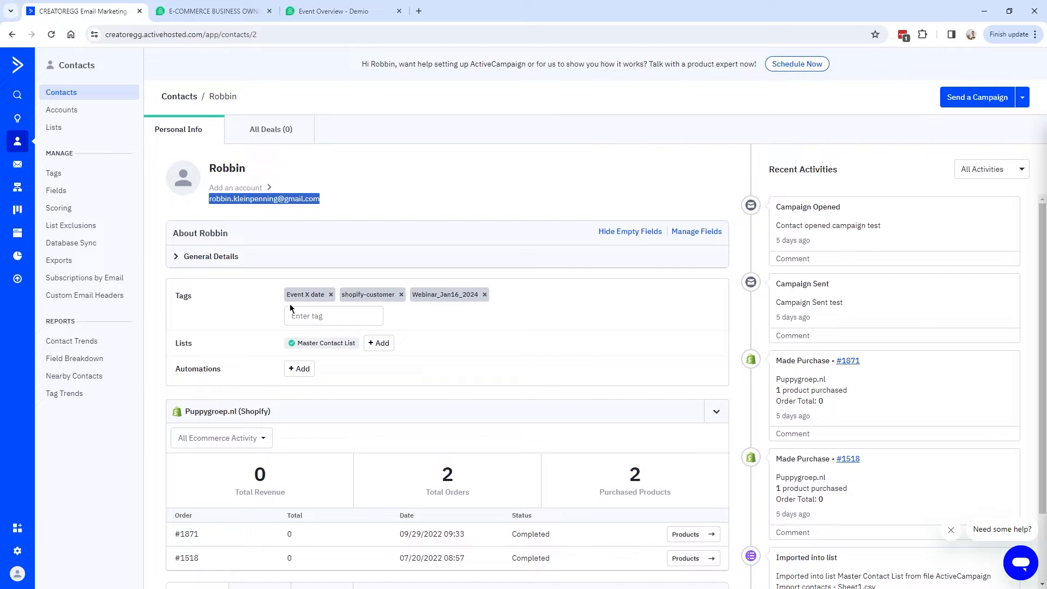
Review the Webinar_Jan16_2024_attended and Webinar_Jan16_2024_noshow tags on the tag management page.
click(64, 179)
drag(413, 315, 545, 316)
click(493, 316)
drag(413, 315, 525, 342)
click(529, 317)
click(498, 343)
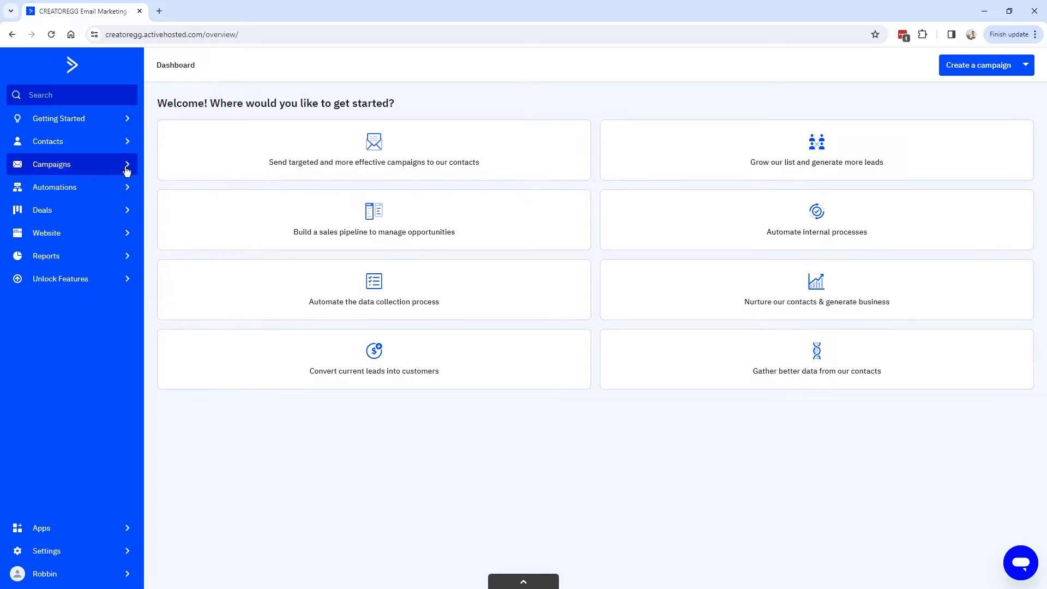
Start an advanced contact search with a Contact Details > Tag condition.
click(79, 150)
click(48, 144)
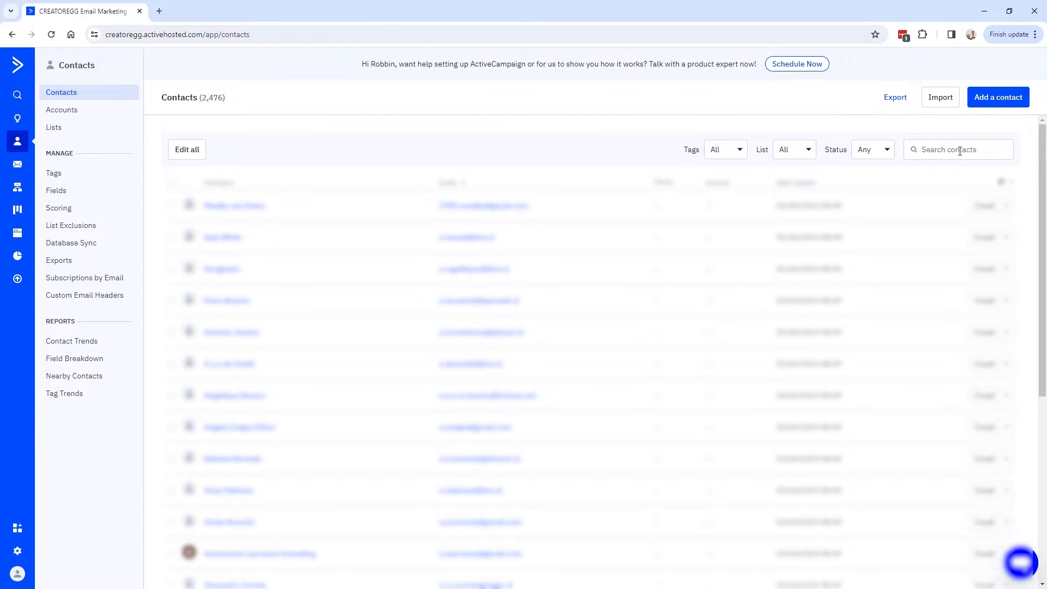
click(961, 148)
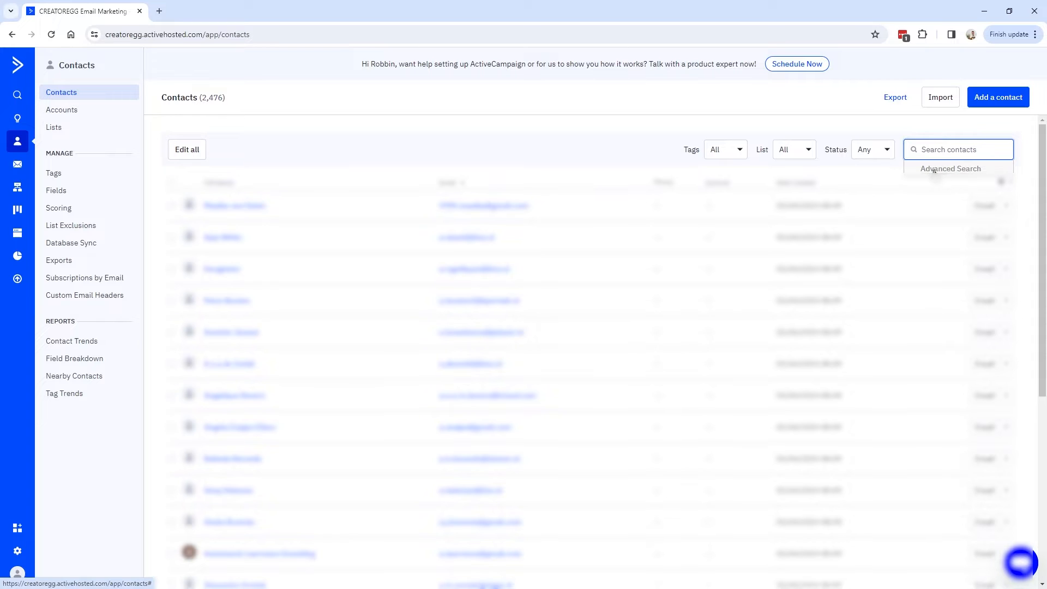
click(965, 169)
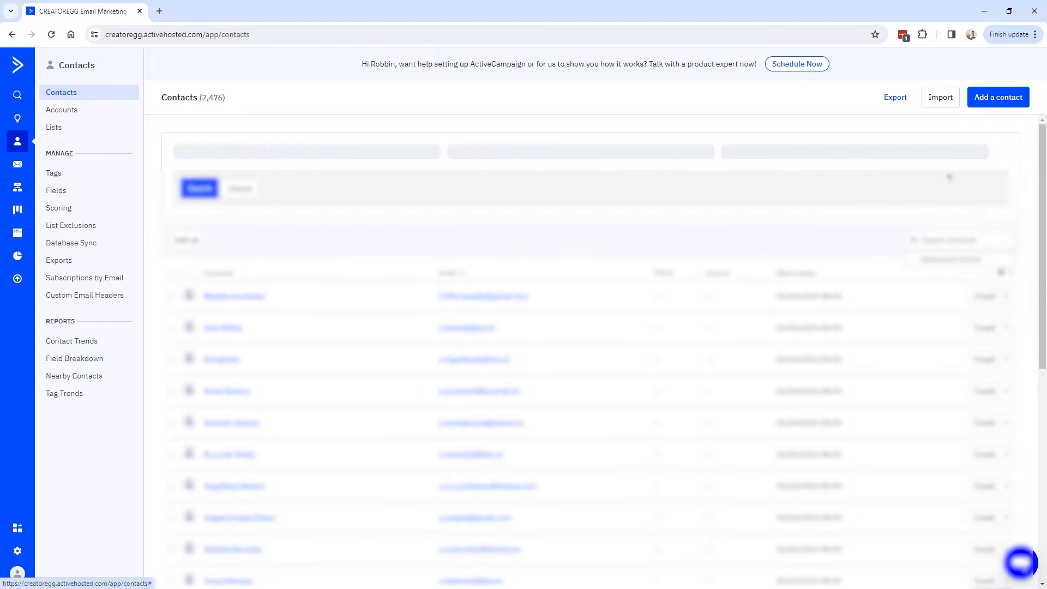
click(298, 182)
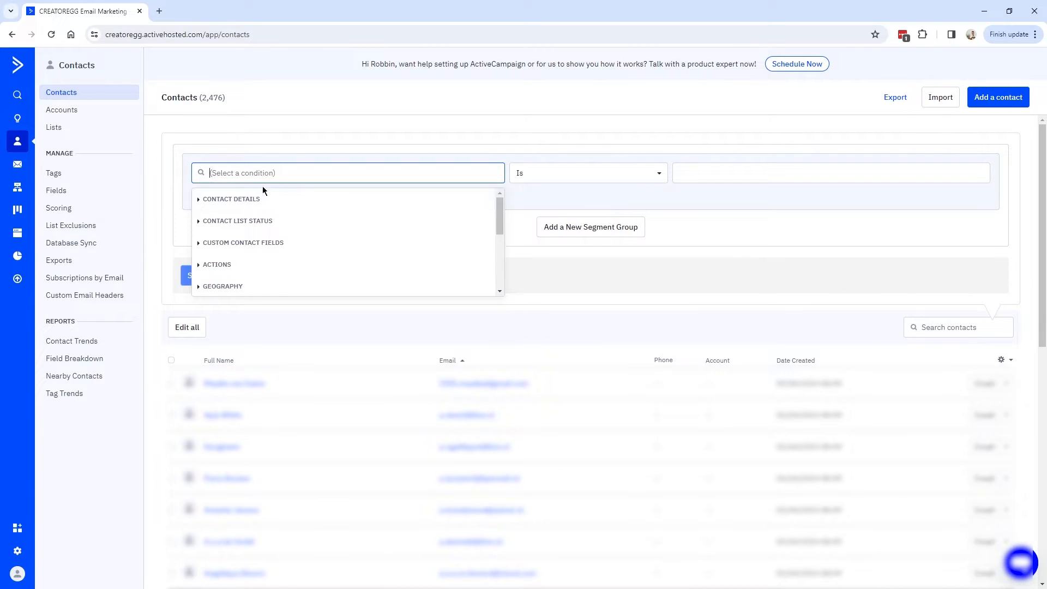
click(243, 201)
scroll(232, 240, down, 3)
click(229, 249)
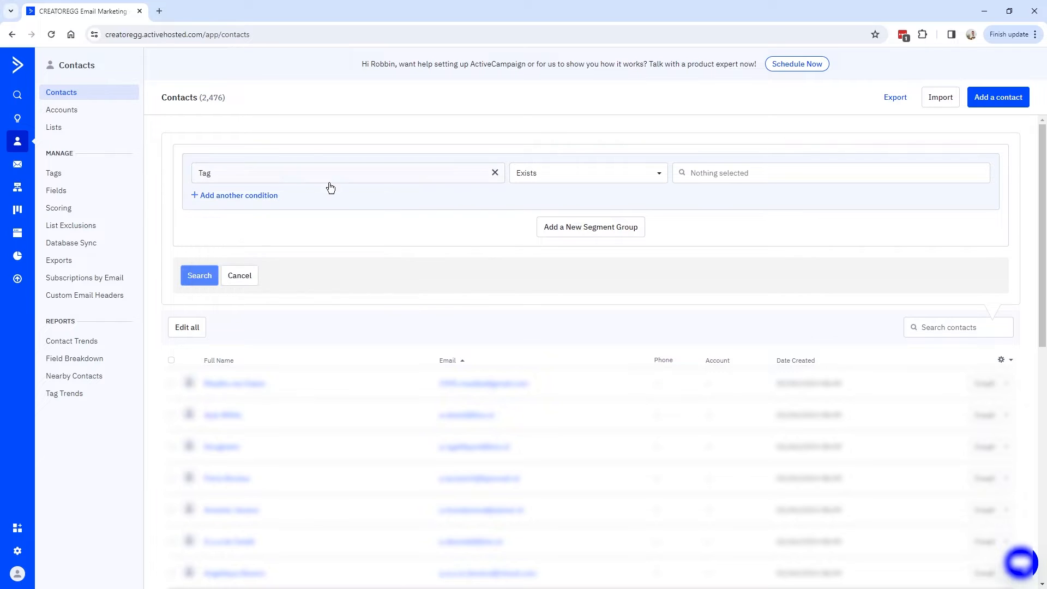
Set the condition to Tag Exists Webinar_Jan16_2024_attended and run the search.
click(619, 175)
click(621, 175)
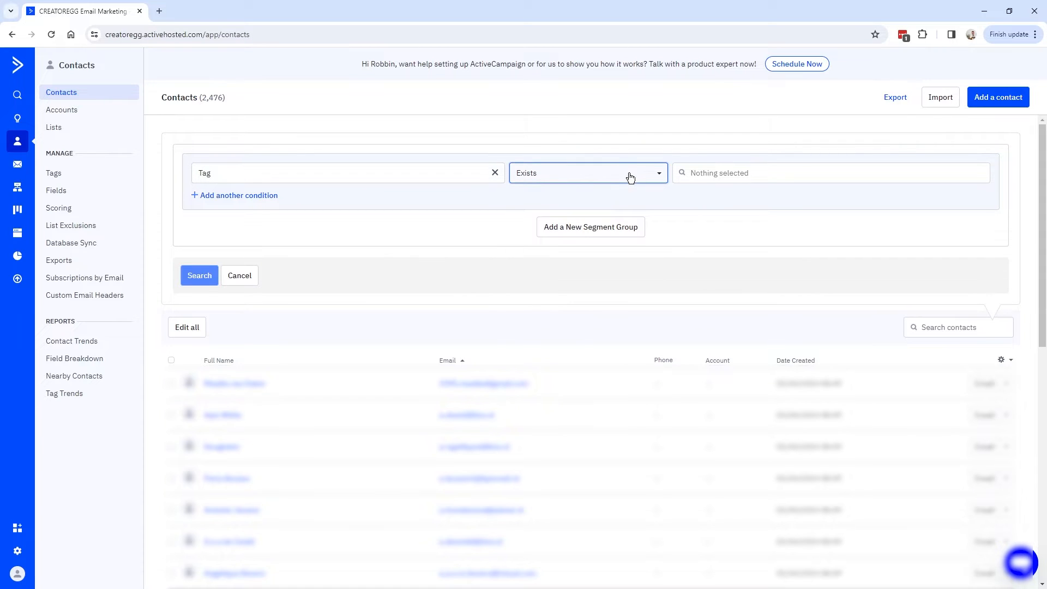
click(632, 176)
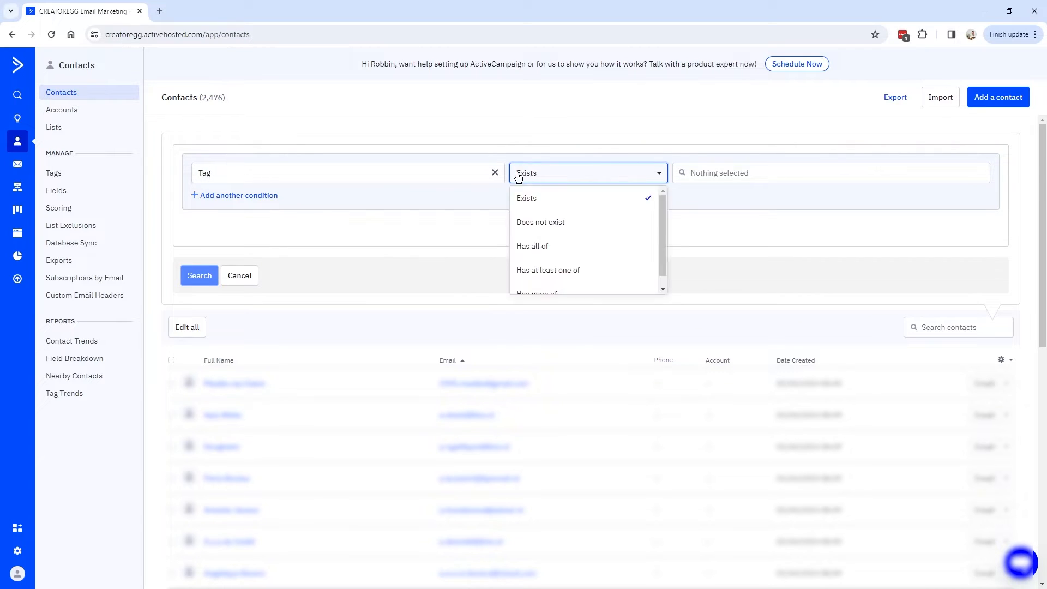
click(708, 175)
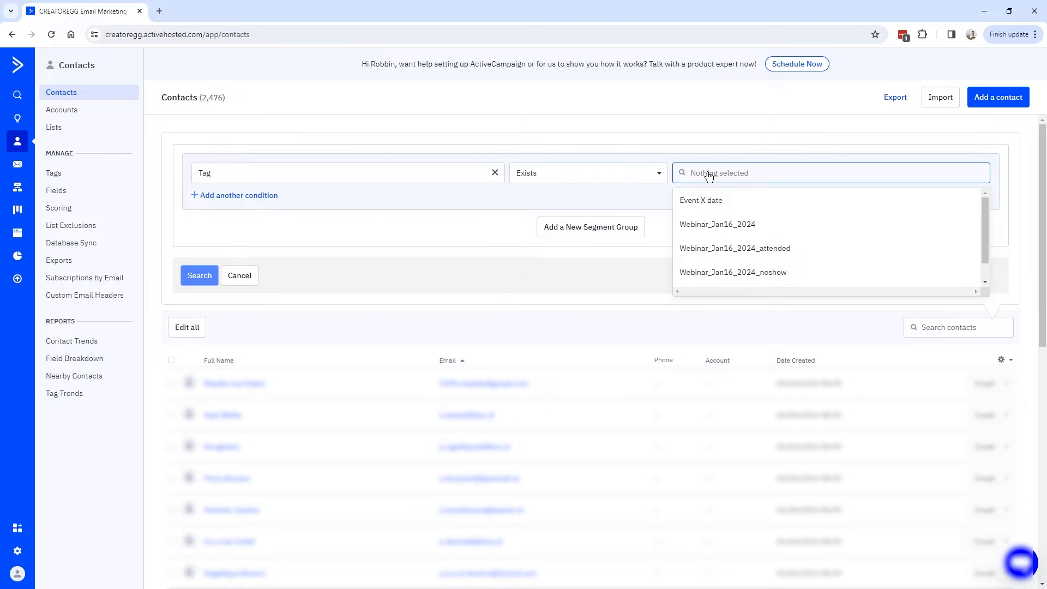
scroll(736, 245, down, 1)
scroll(780, 275, up, 1)
click(783, 250)
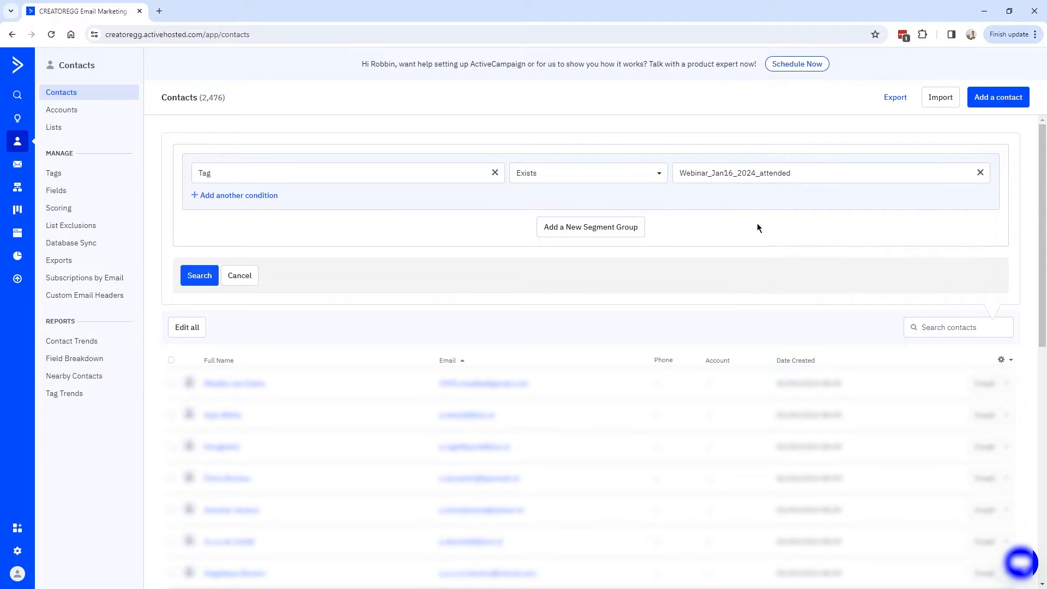
click(198, 276)
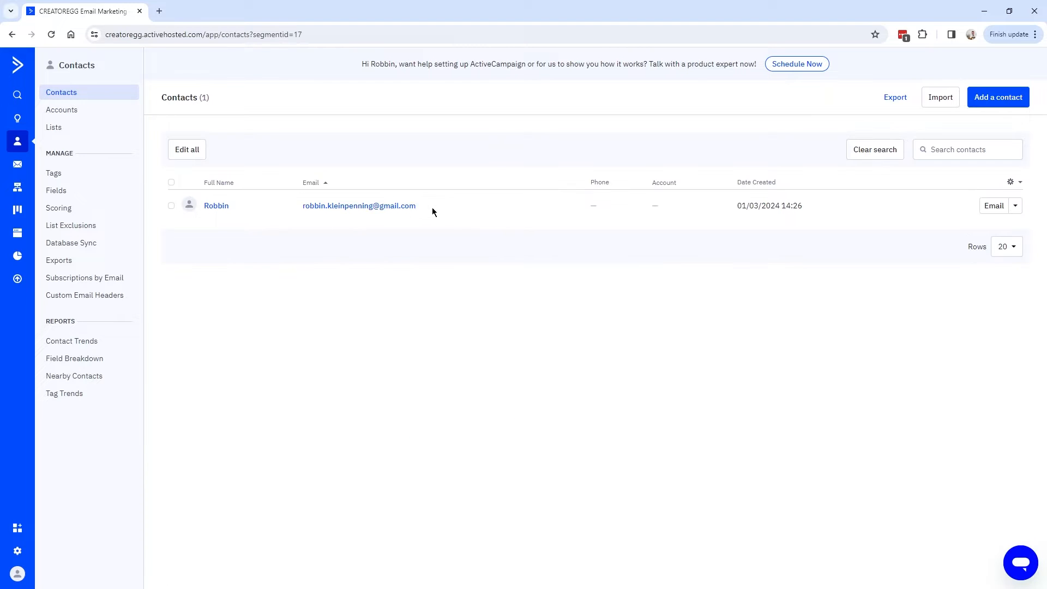
Open the matching contact in a new tab, confirm its Webinar_Jan16_2024_attended tag, and return to results.
drag(432, 208, 286, 208)
drag(205, 211, 198, 207)
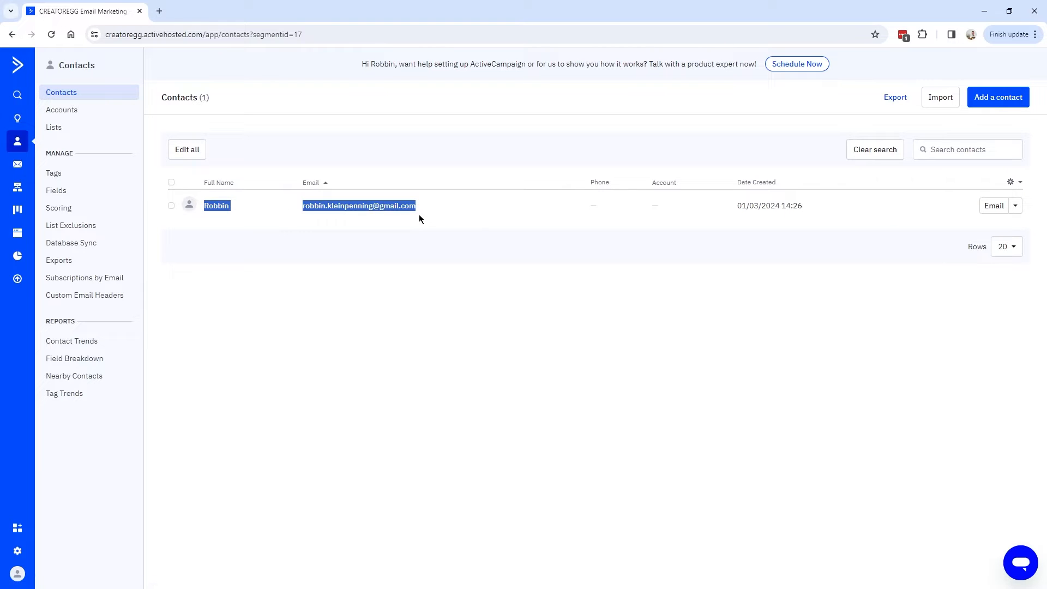
click(291, 217)
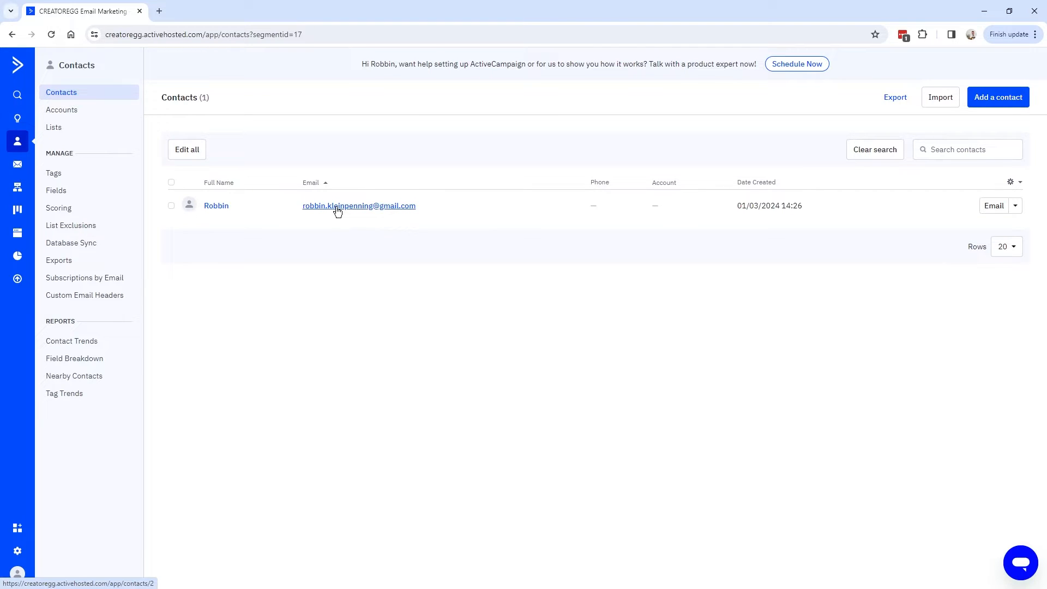
right_click(215, 206)
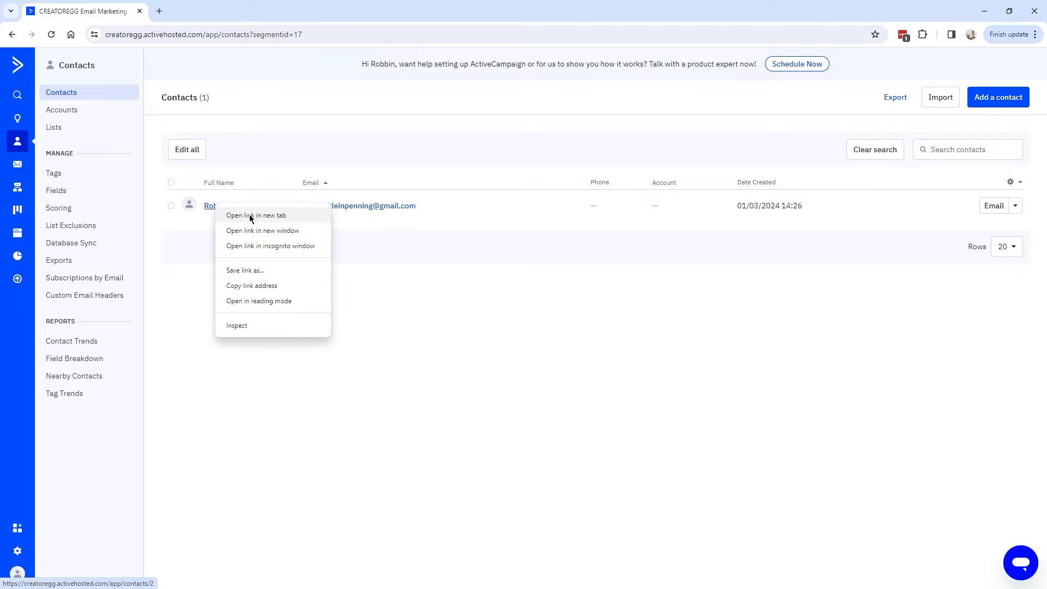
click(269, 216)
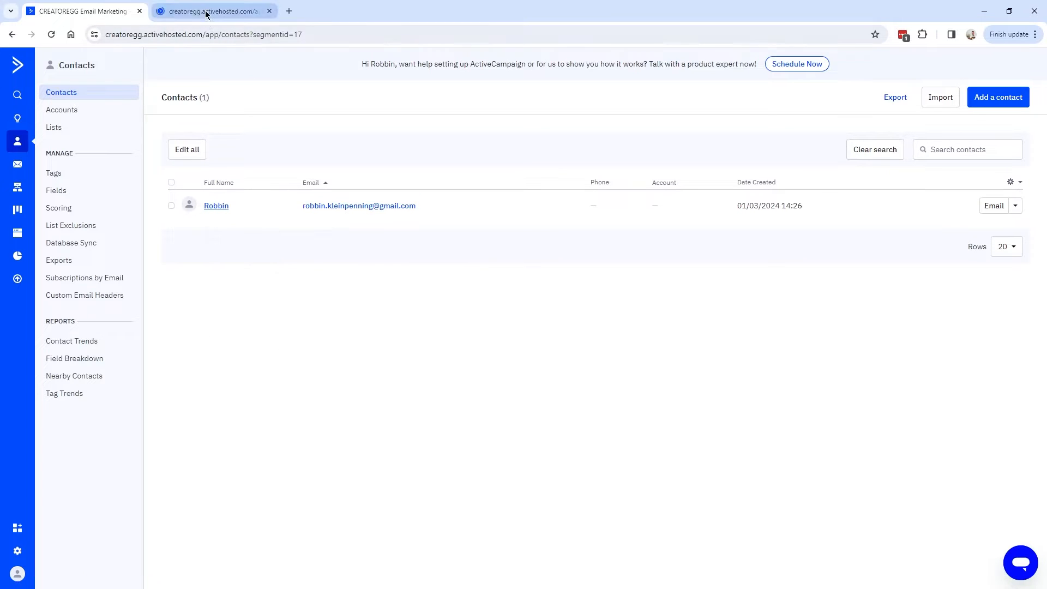
click(213, 11)
drag(594, 333, 495, 333)
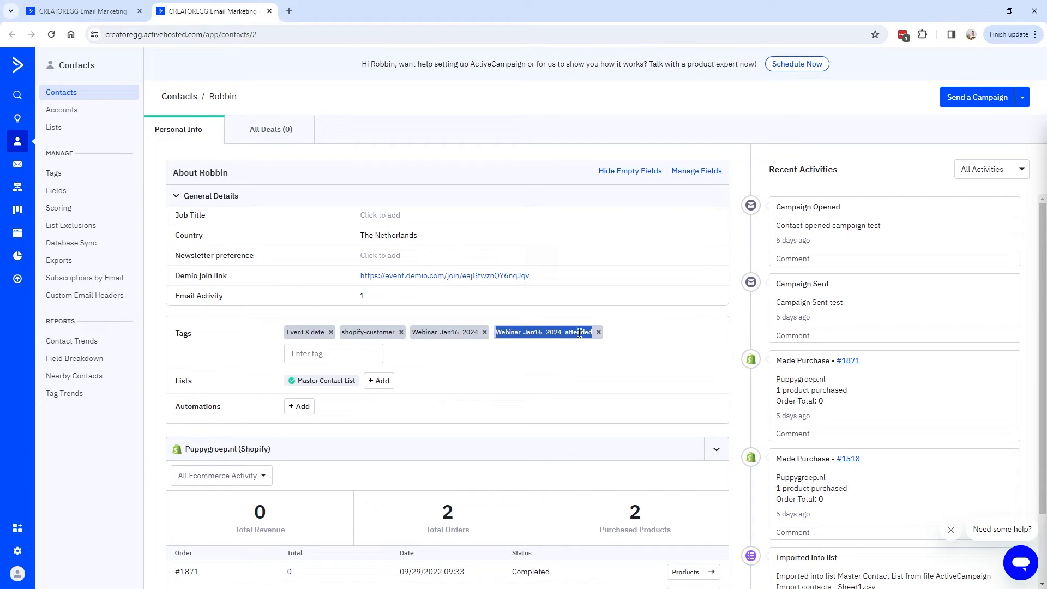
key(ctrl+shift+Tab)
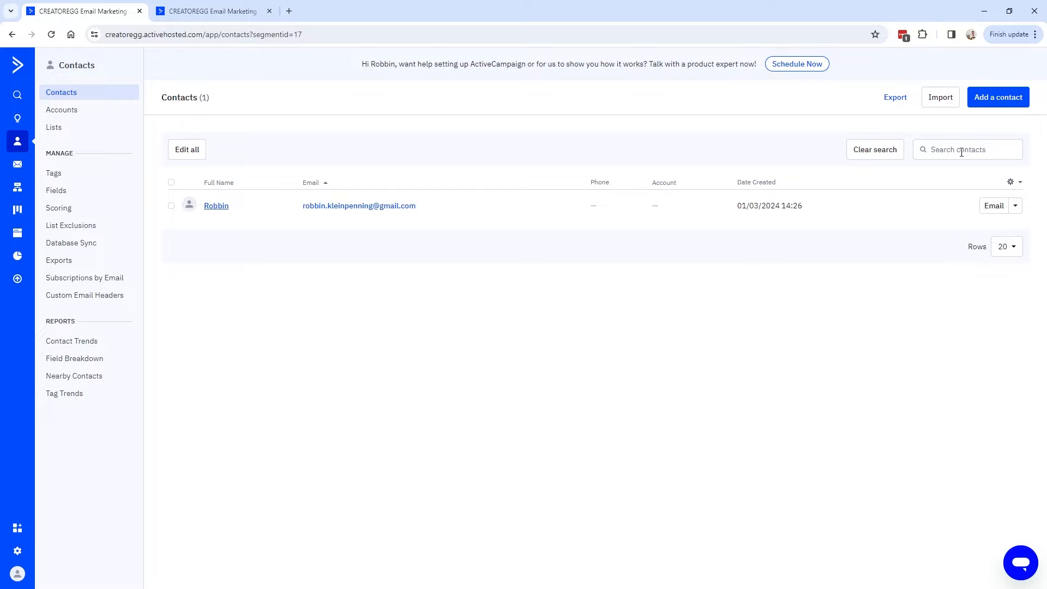
Reopen the Tag Exists Webinar_Jan16_2024_attended condition and cancel saving it as a segment.
click(970, 151)
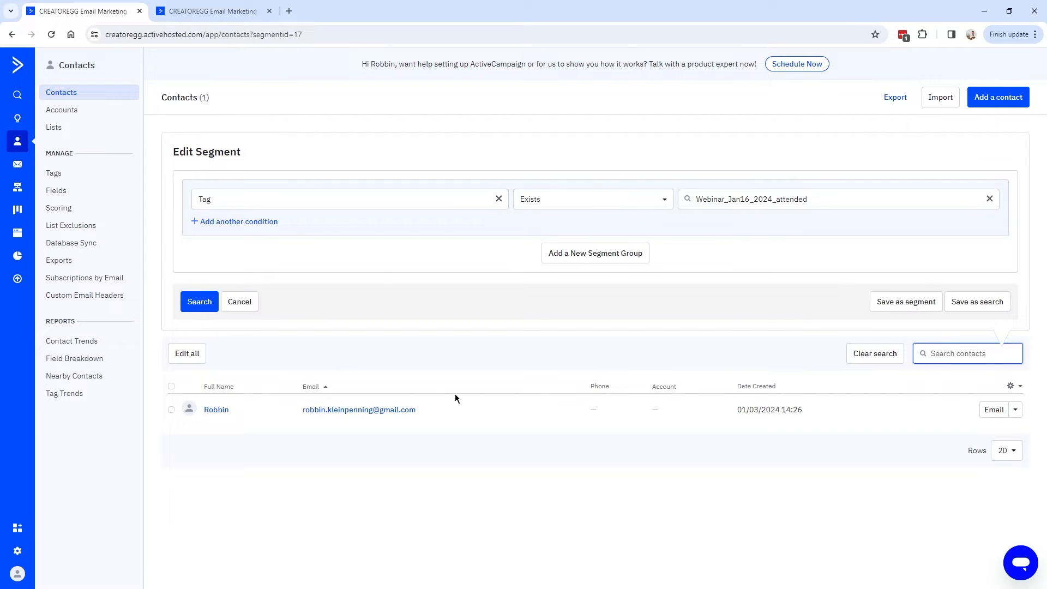
click(909, 303)
triple_click(455, 141)
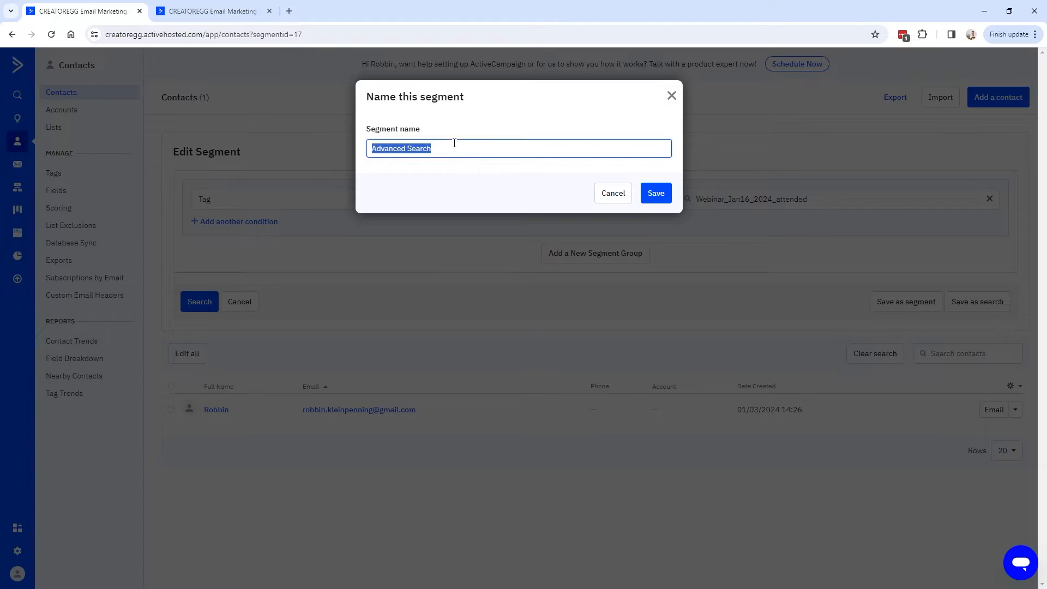
click(615, 197)
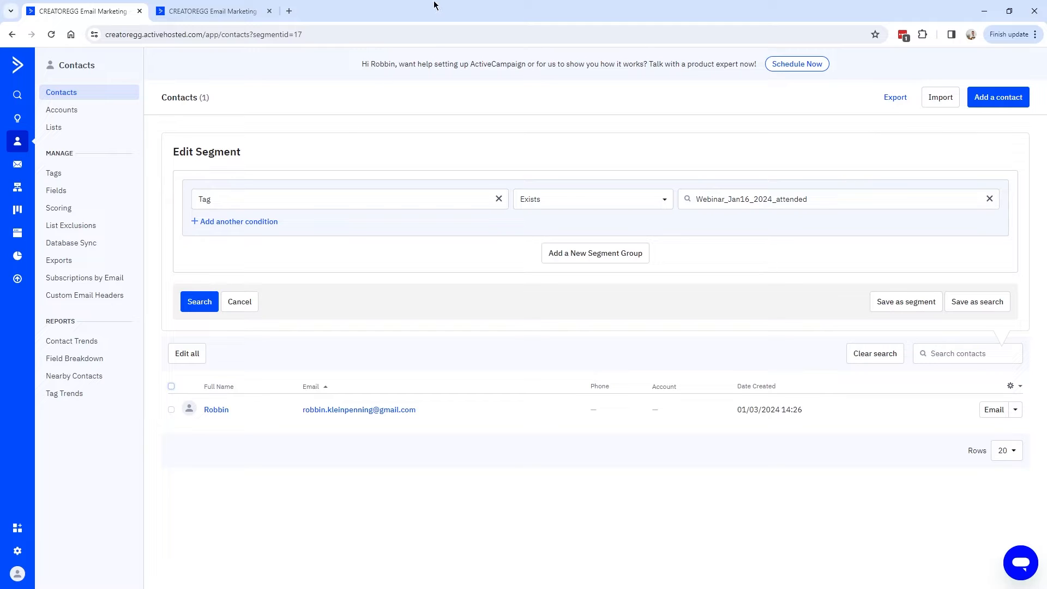
Browse Master Contact List's existing segments, briefly opening and closing Never Purchased.
click(58, 128)
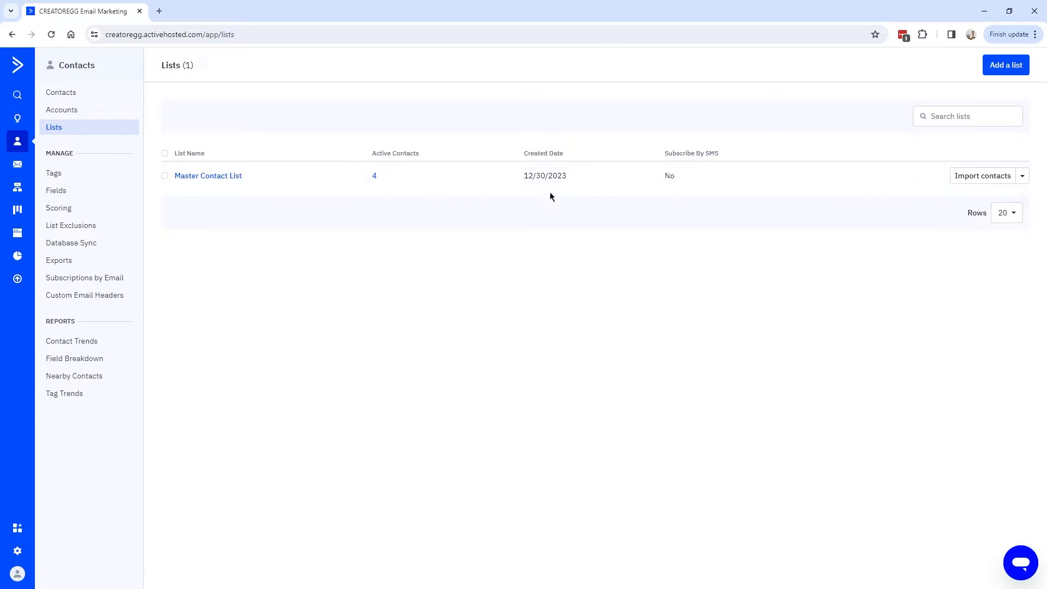
click(1024, 178)
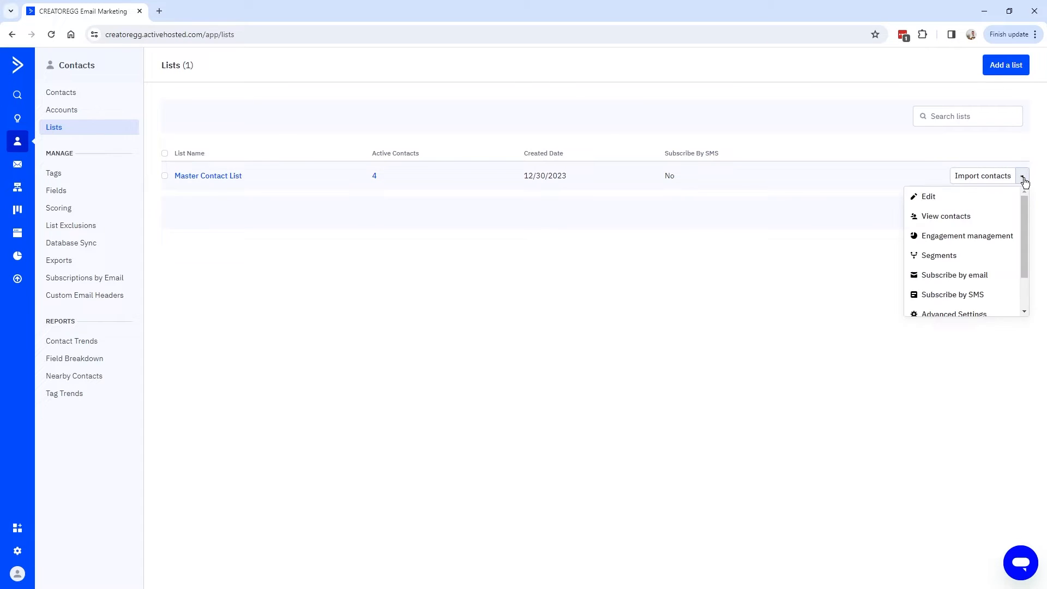
click(949, 256)
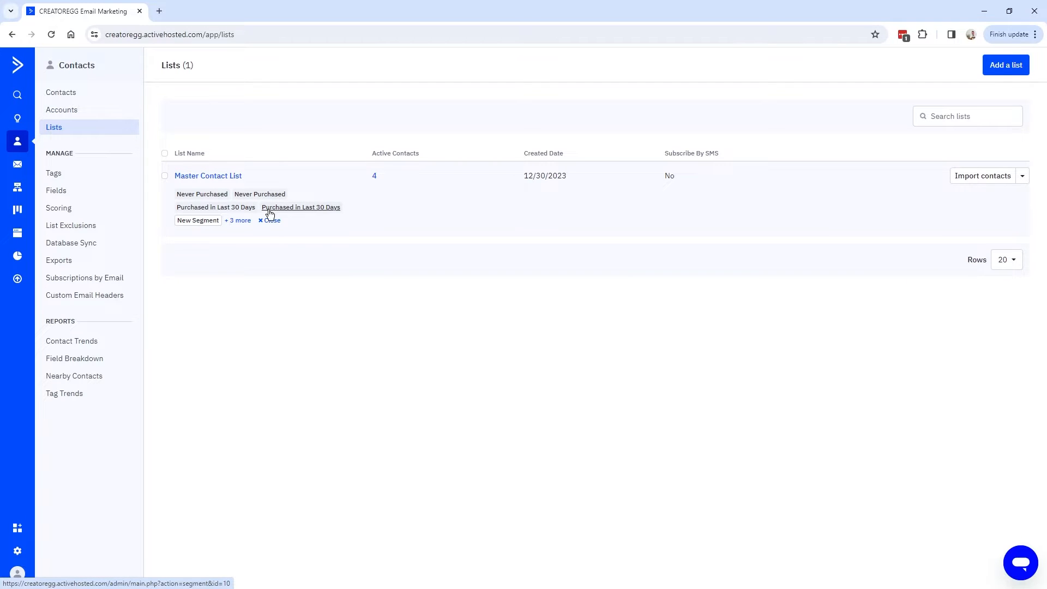
click(237, 221)
click(262, 195)
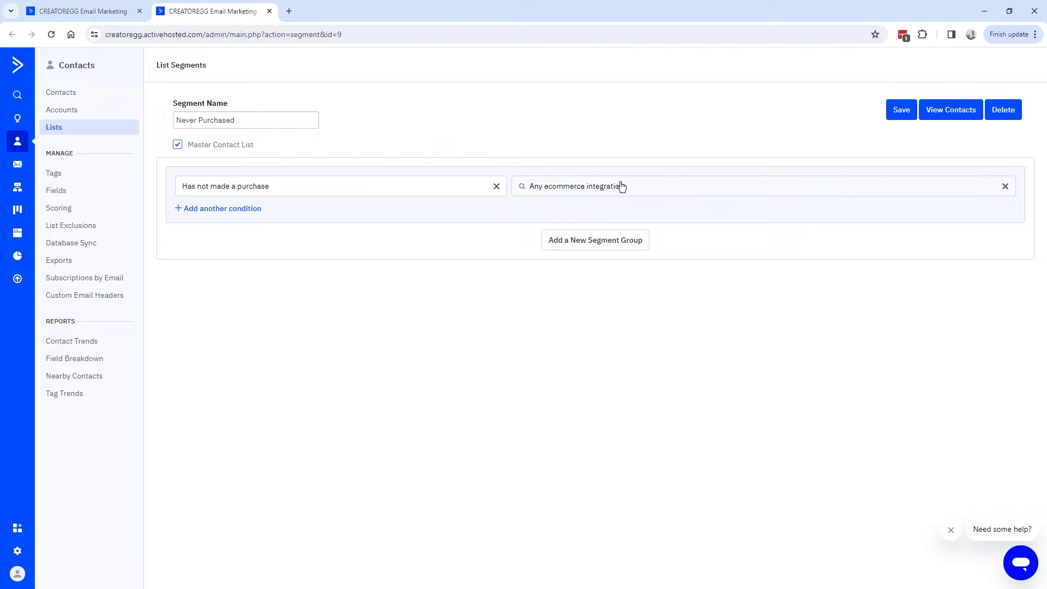
key(ctrl+w)
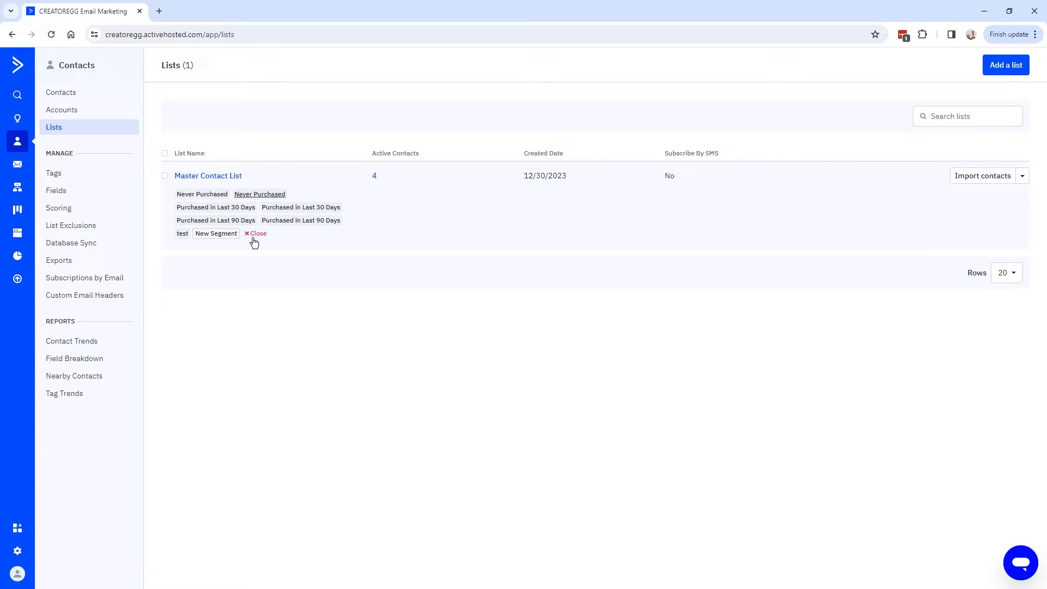
Create the Test1 segment on Master Contact List, leaving its condition unset.
click(217, 234)
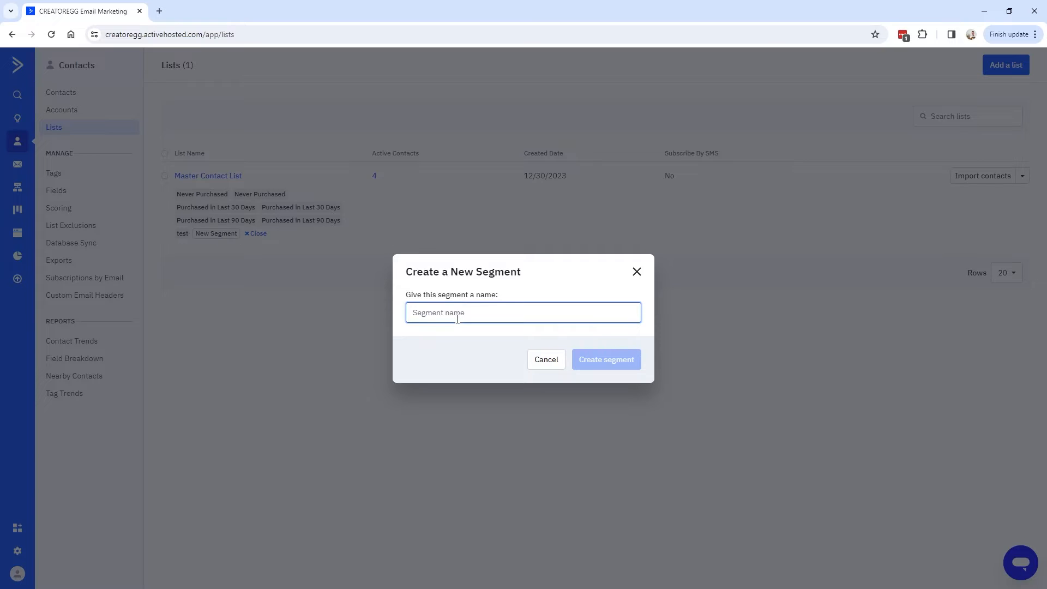
text(Test1)
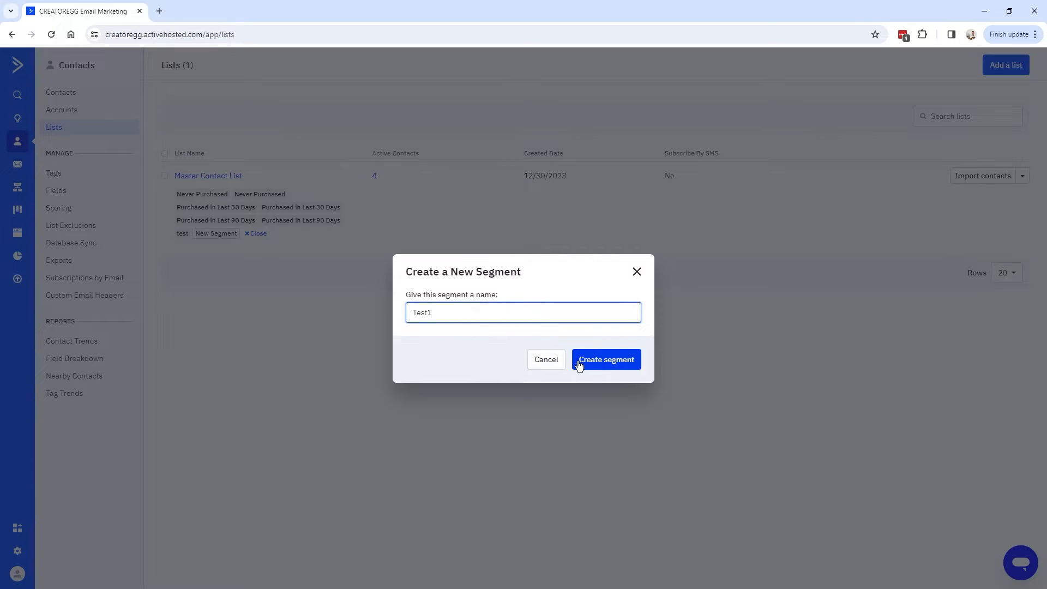
click(608, 362)
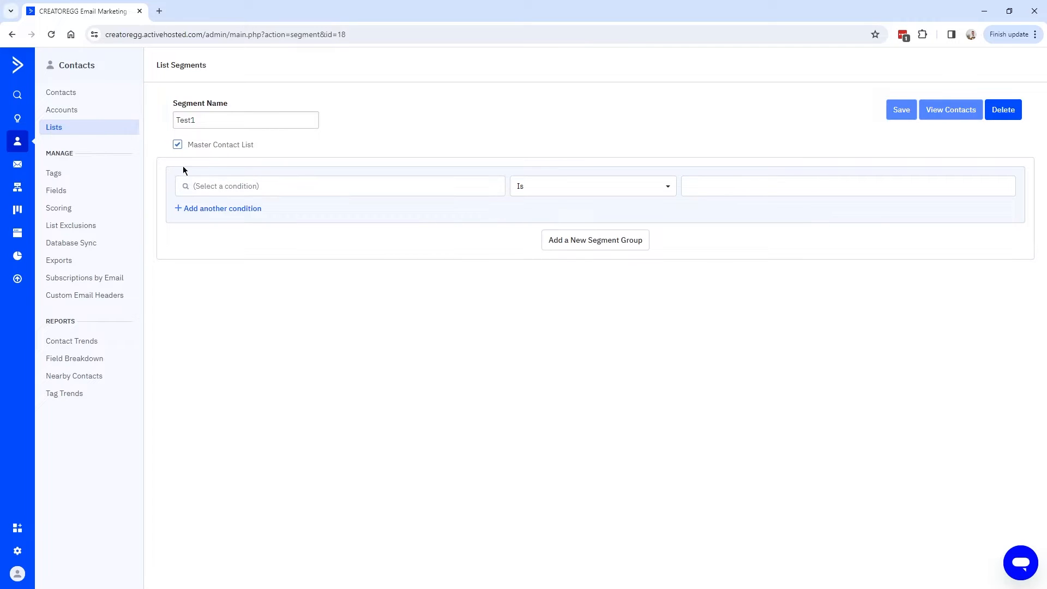
click(416, 188)
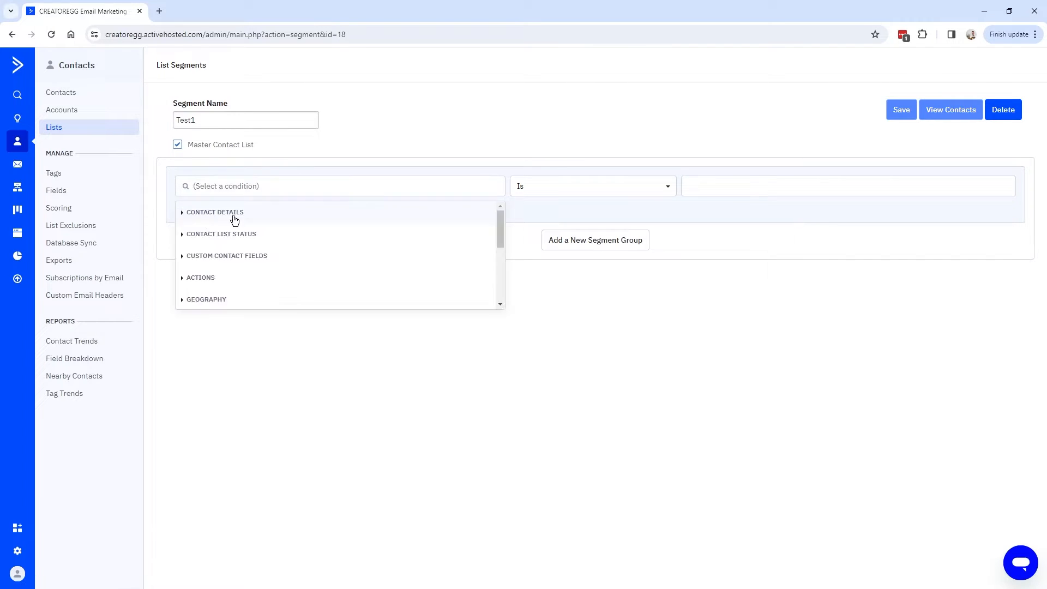
scroll(272, 246, down, 2)
scroll(271, 246, up, 3)
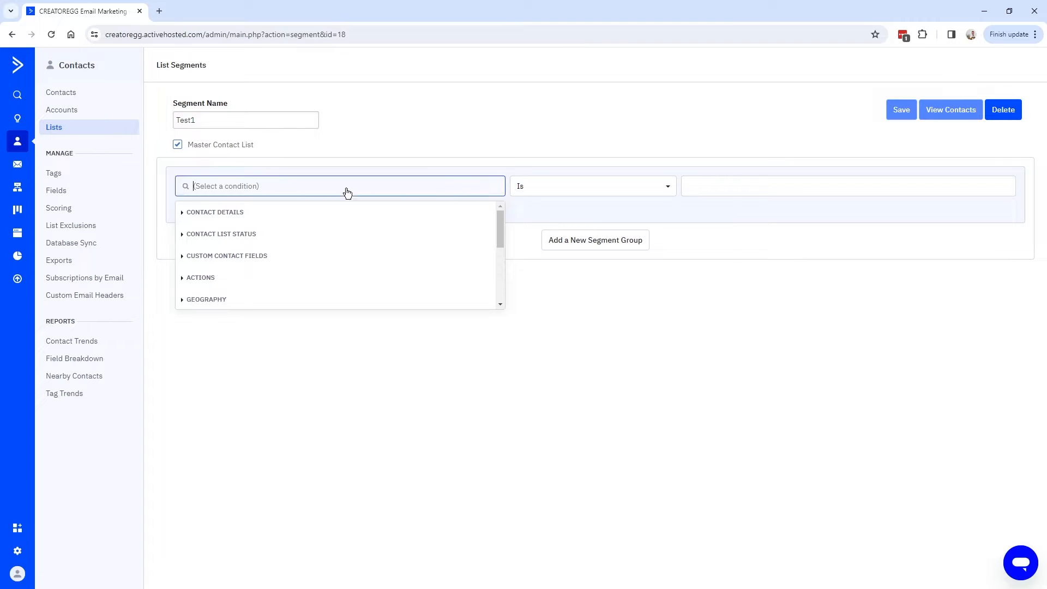
click(200, 168)
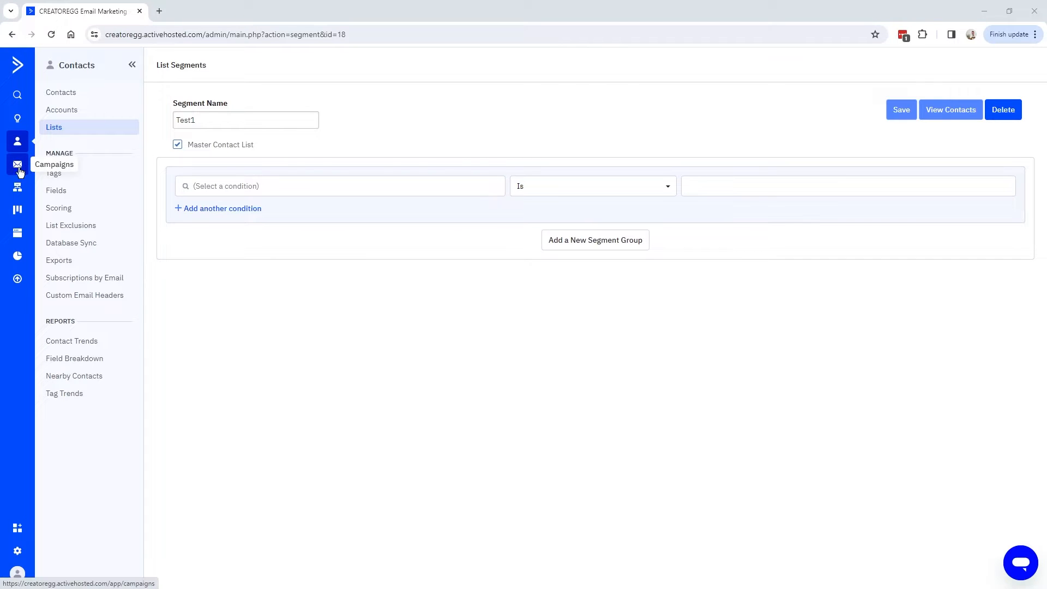
click(18, 171)
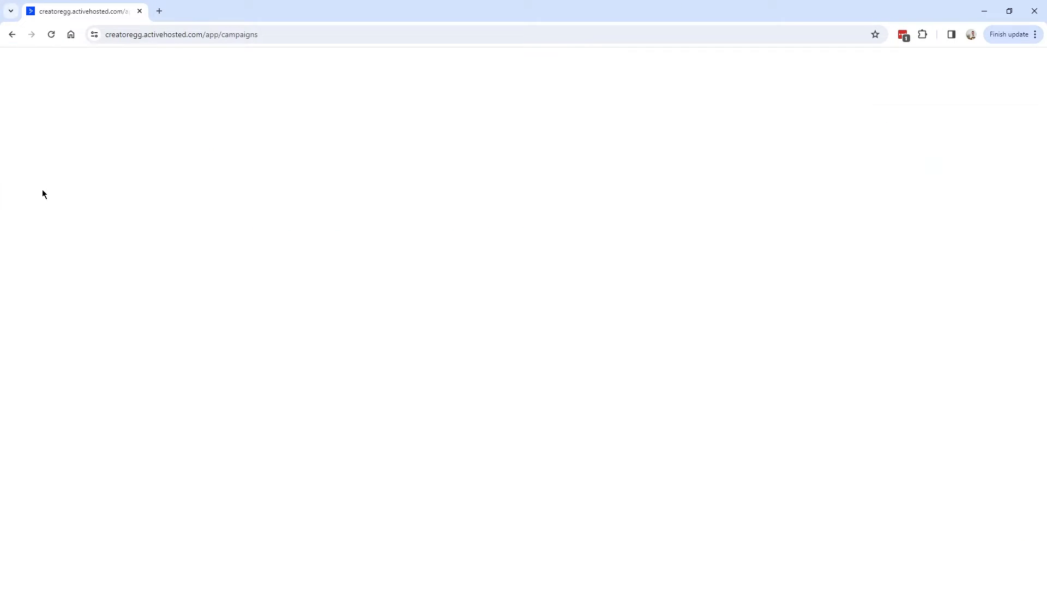
Start a new campaign named test, sending to the Master Contact List.
click(1006, 102)
click(1016, 64)
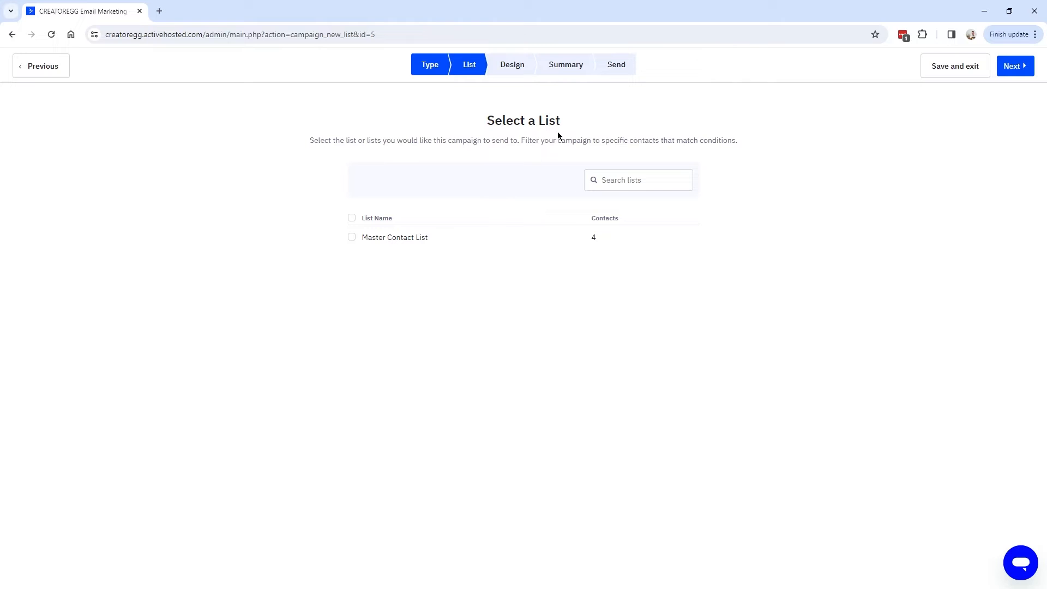
click(354, 241)
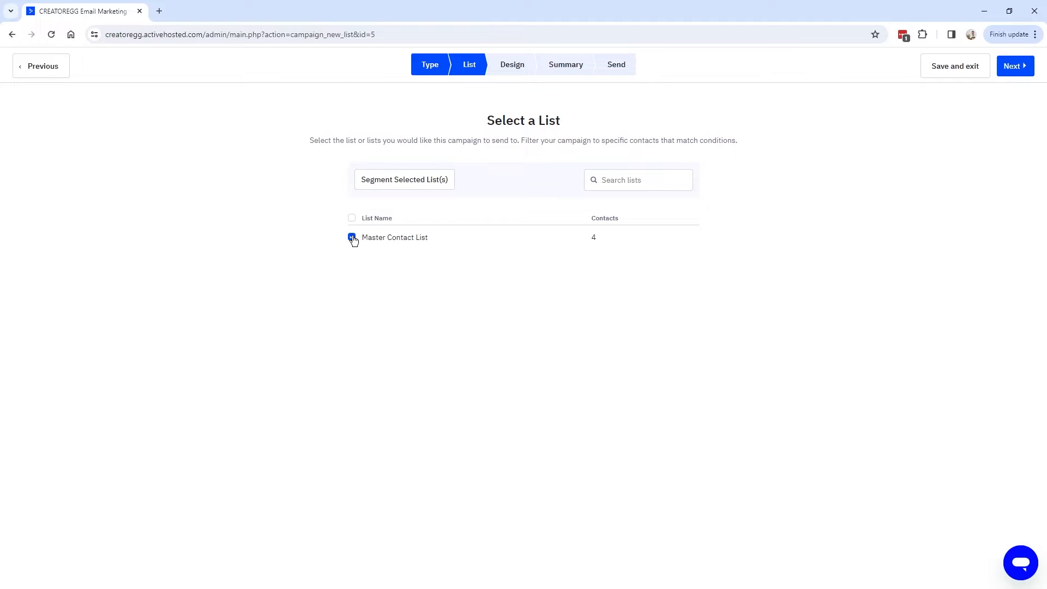
click(495, 294)
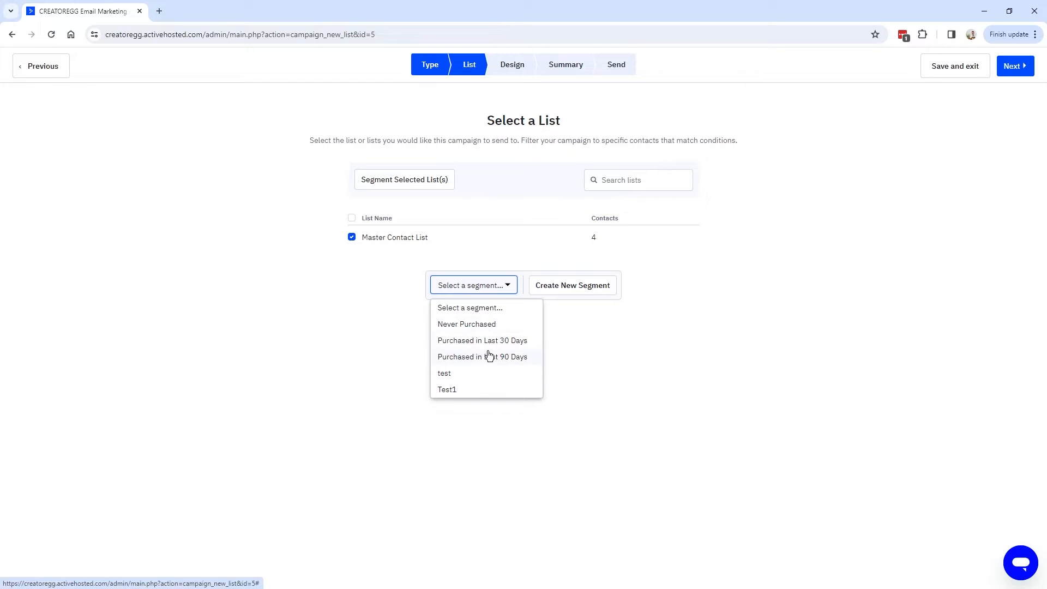
Create a new segment of contacts whose tag Webinar_Jan16_2024_attended exists, then pick a text-only email.
click(575, 290)
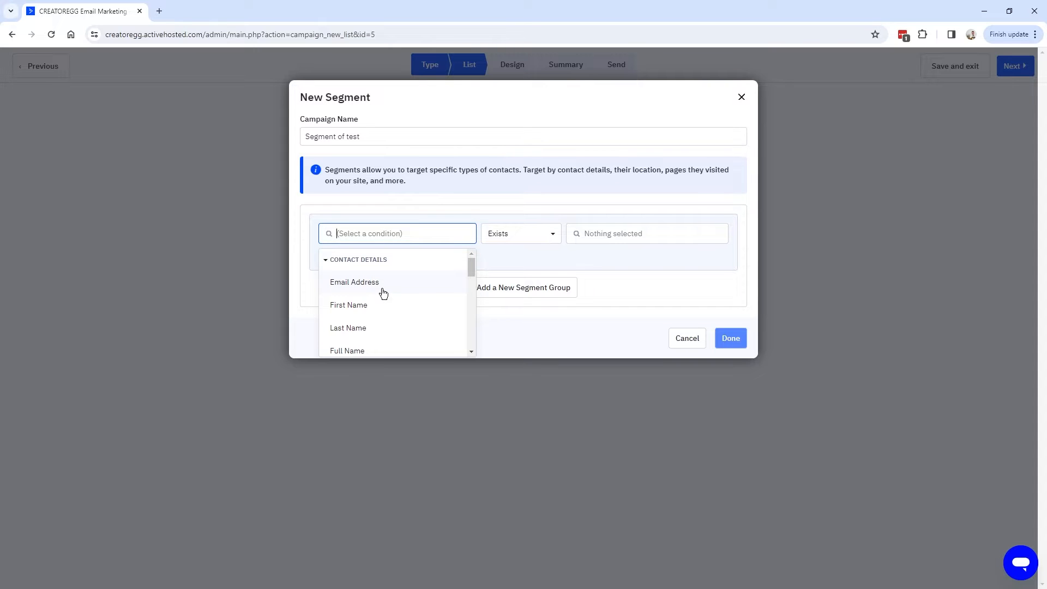
scroll(384, 310, down, 1)
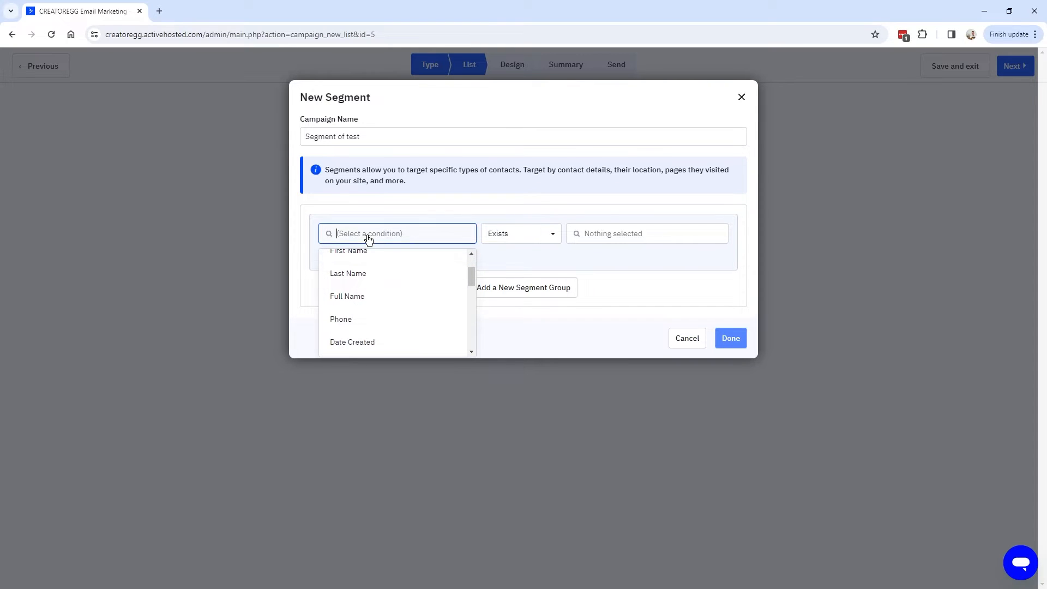
text(tag)
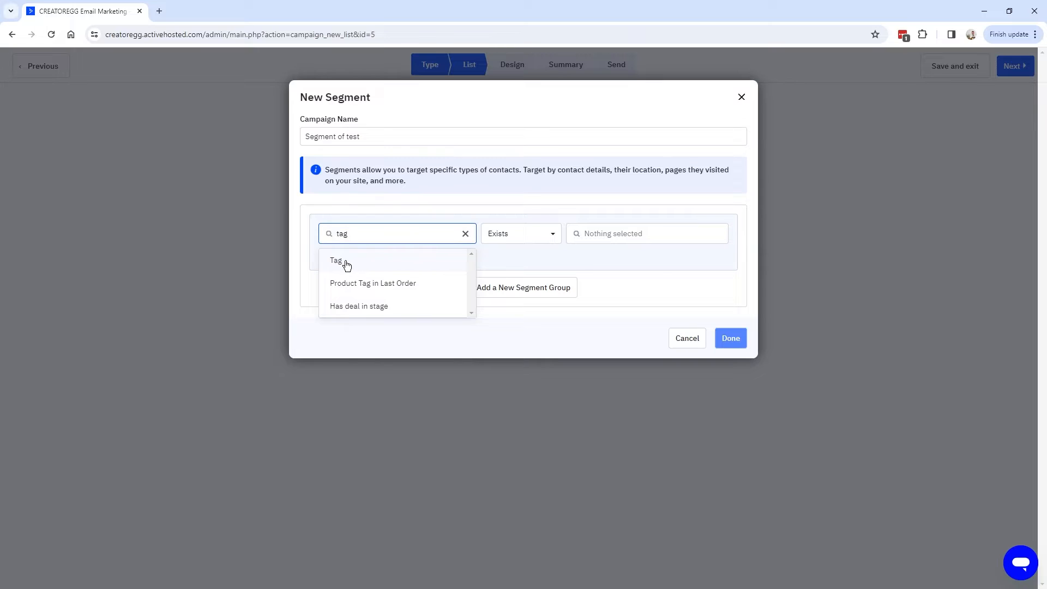
click(351, 264)
click(603, 235)
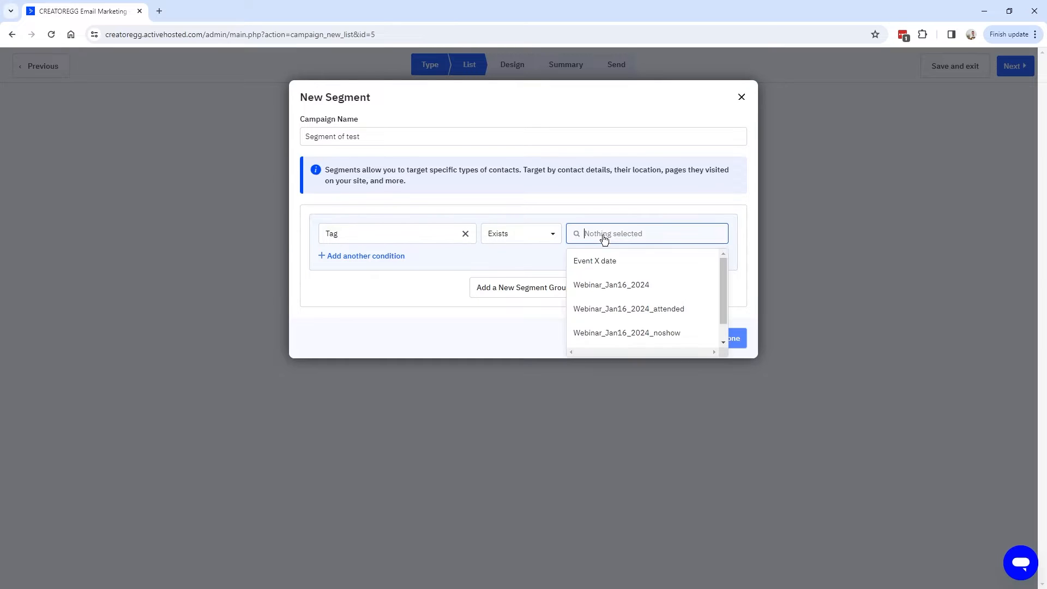
click(685, 315)
click(732, 339)
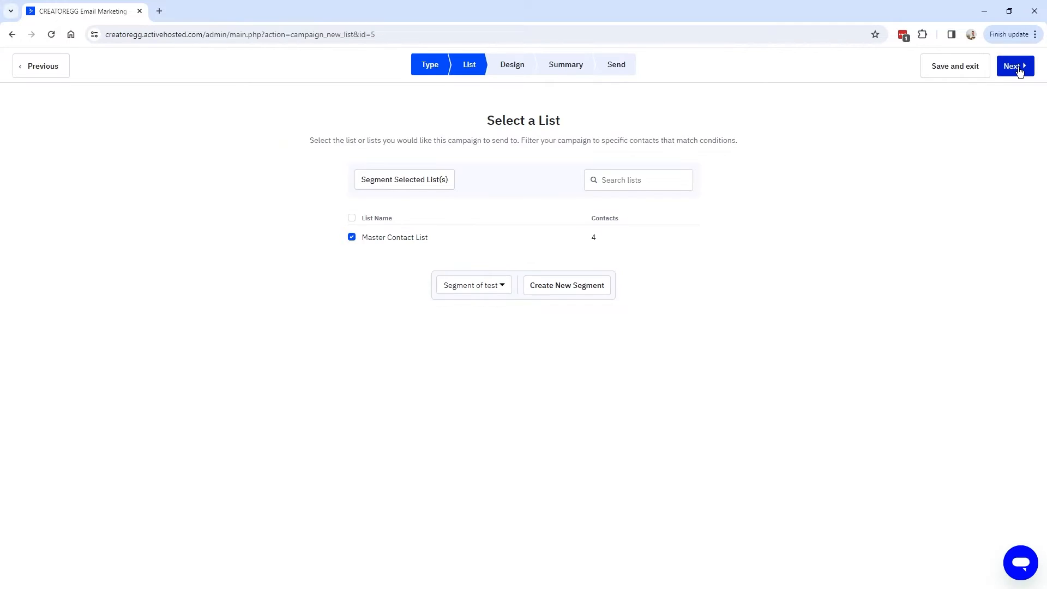
click(1018, 66)
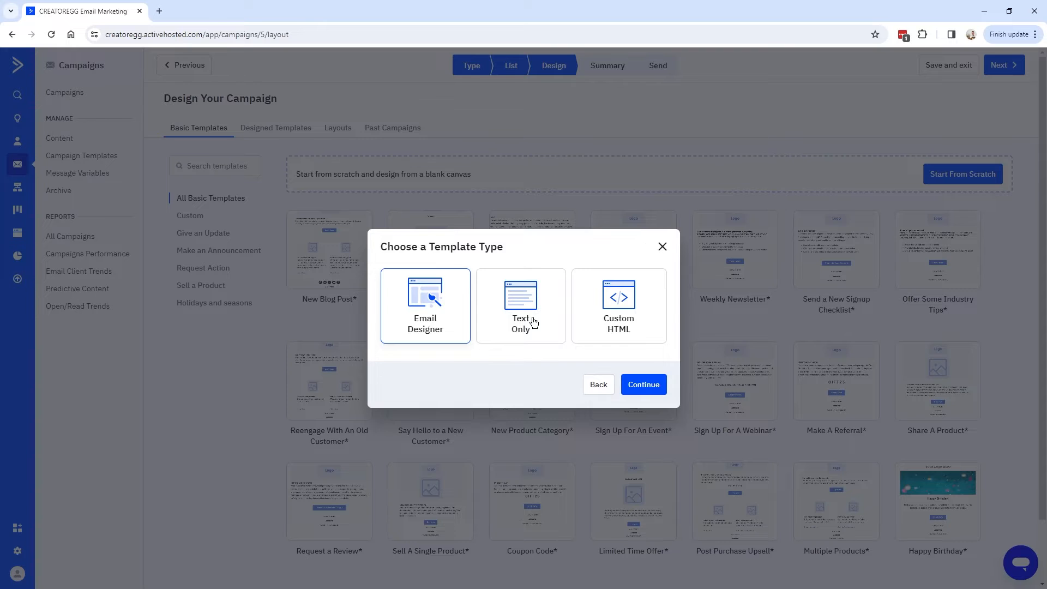
click(534, 326)
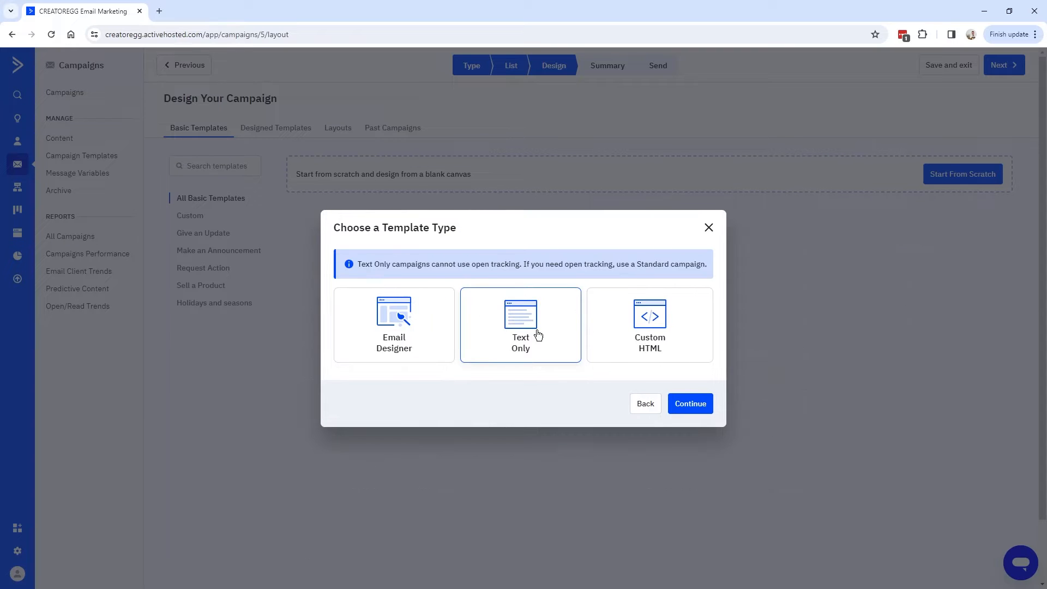
Build the text-only email from the past test campaign with subject 'test' and body 'This is a test'.
click(692, 402)
mouse_move(345, 251)
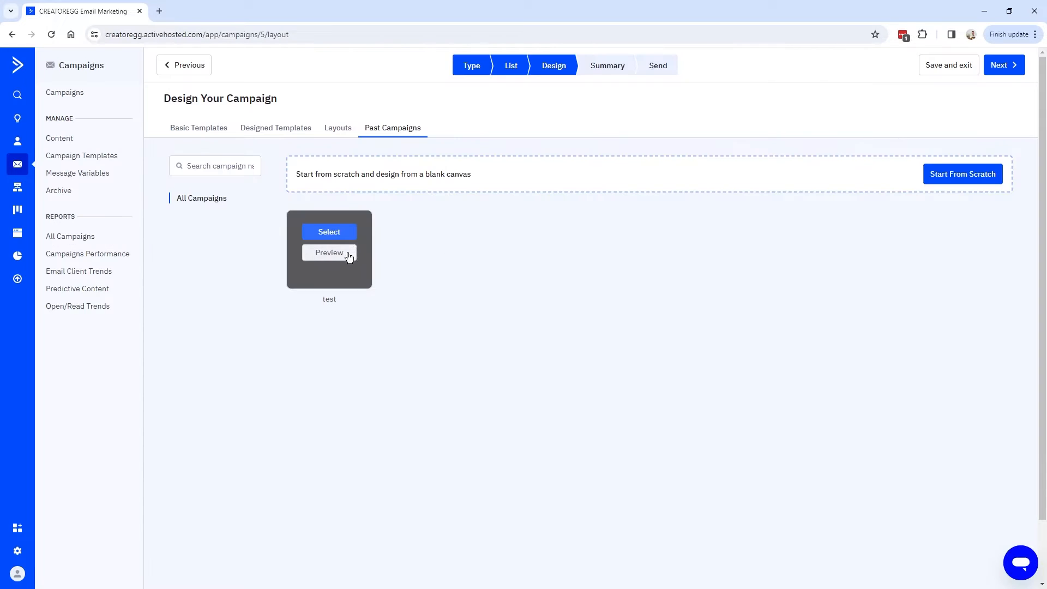
click(329, 231)
click(521, 367)
text(test)
click(605, 403)
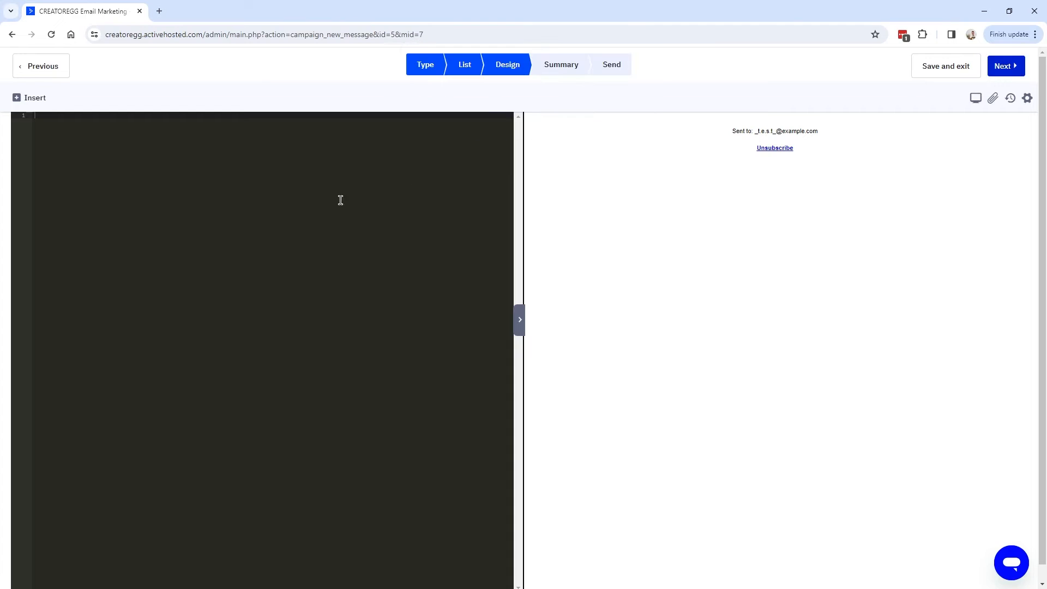
text(atesasdfasdf)
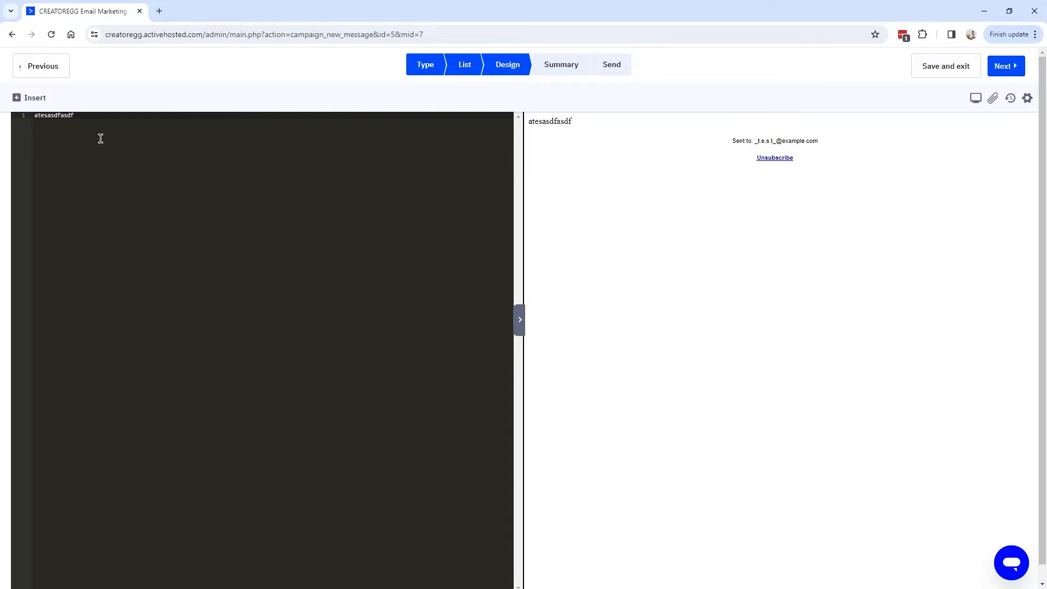
key(ctrl+a)
text(This is a test)
Check the summary shows Master Contact List with 'Segment of test' reaching 1 contact.
click(544, 65)
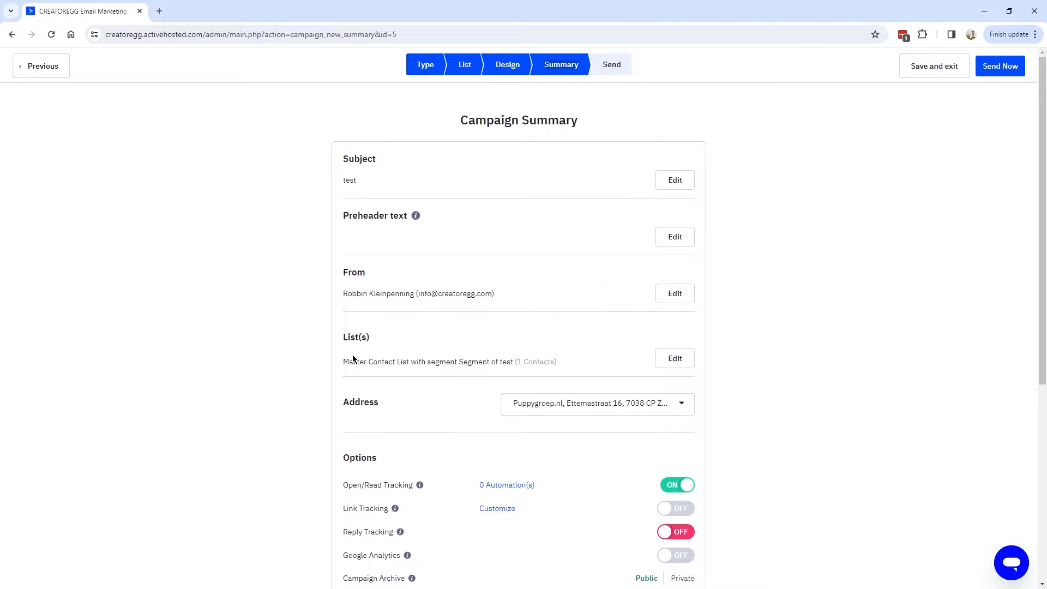
drag(345, 362, 544, 368)
drag(417, 362, 547, 361)
drag(519, 365, 547, 362)
click(678, 364)
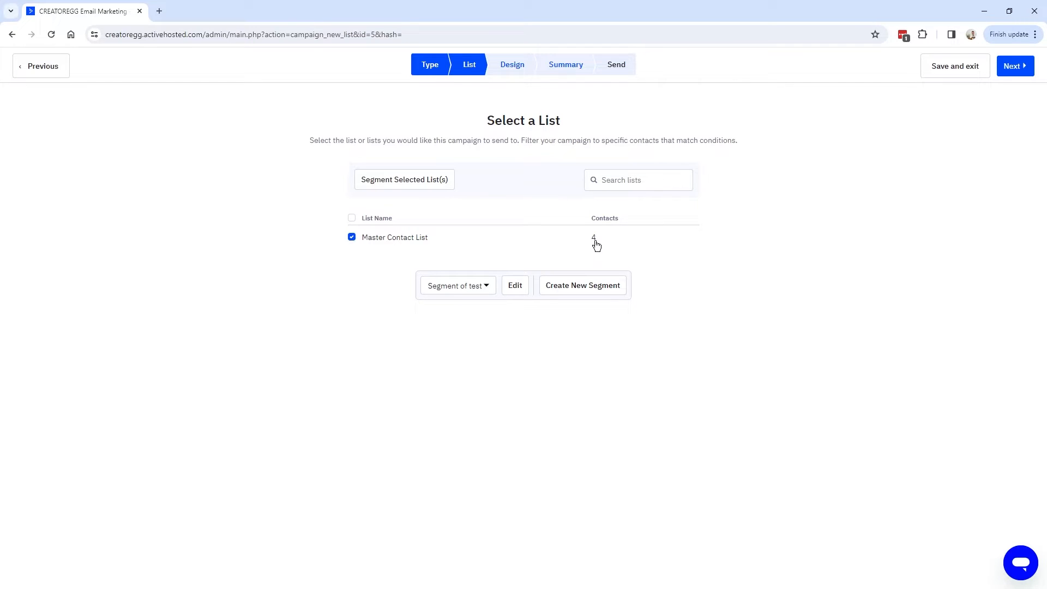
click(561, 64)
drag(515, 361, 343, 358)
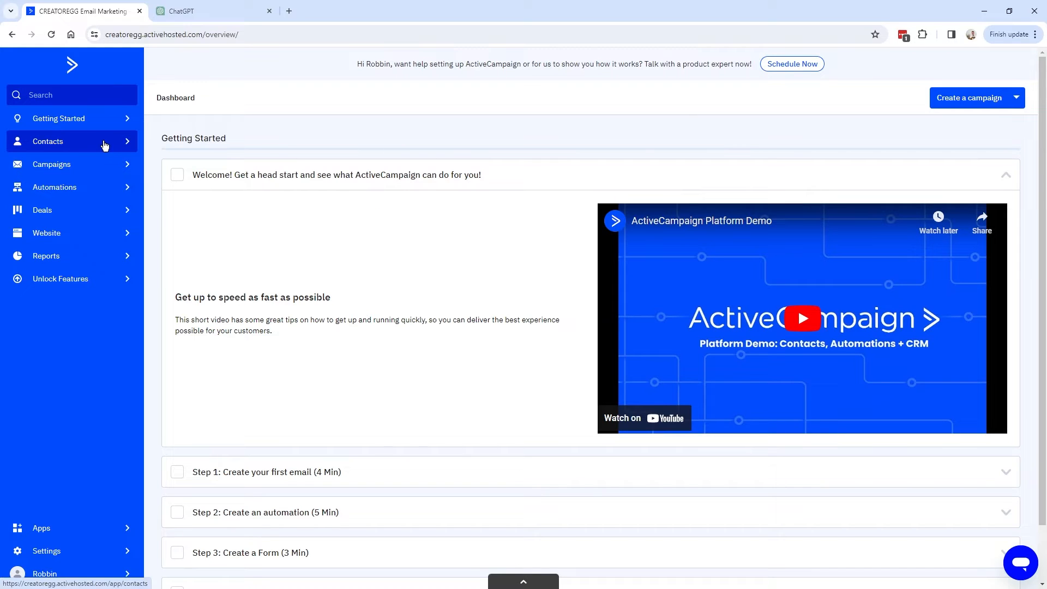
Start a Standard one-time campaign named Conditional content.
click(80, 169)
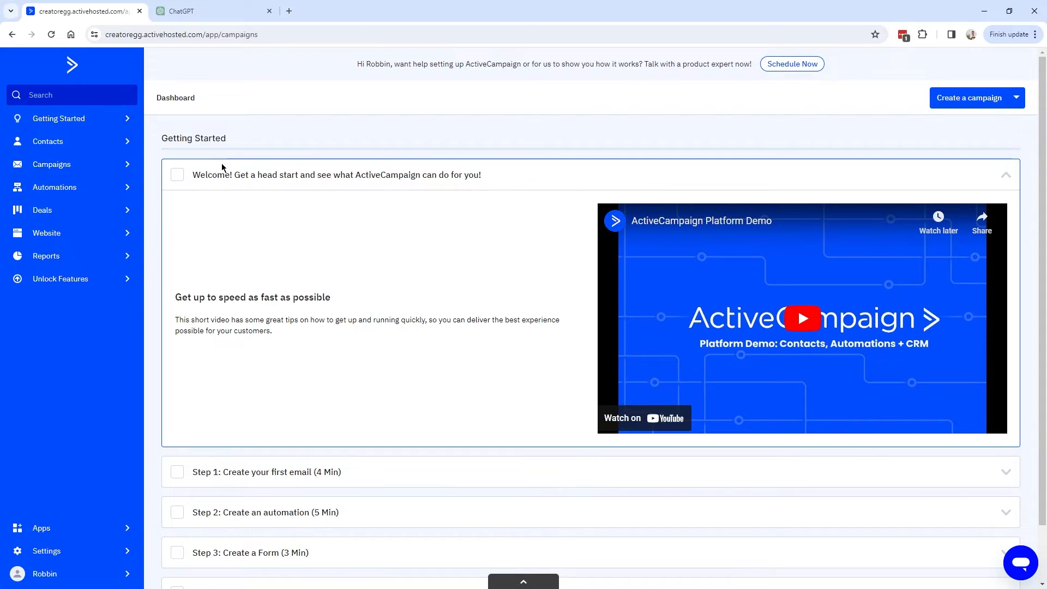
click(984, 98)
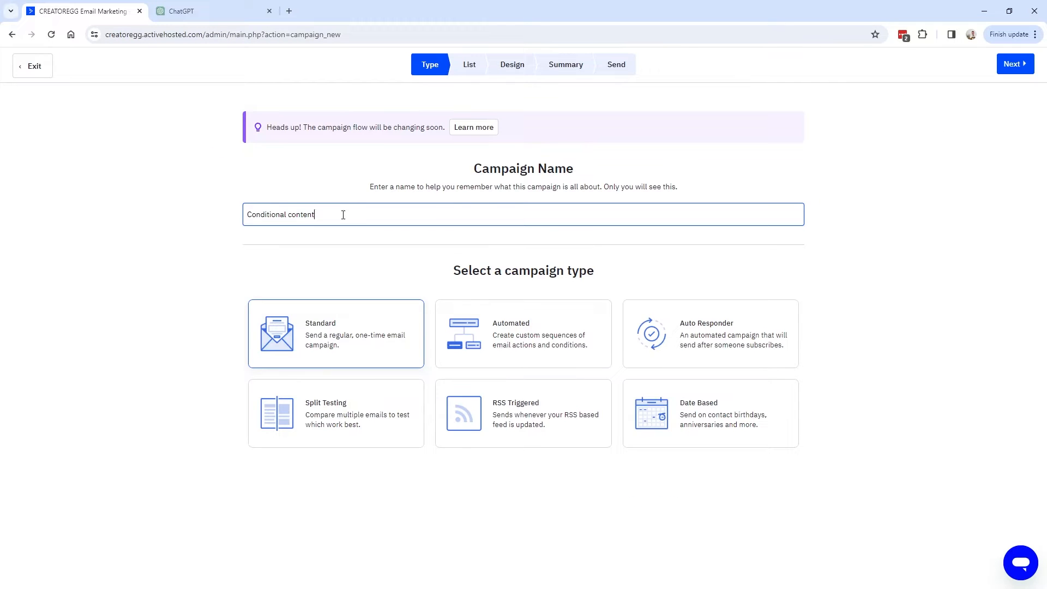
triple_click(343, 215)
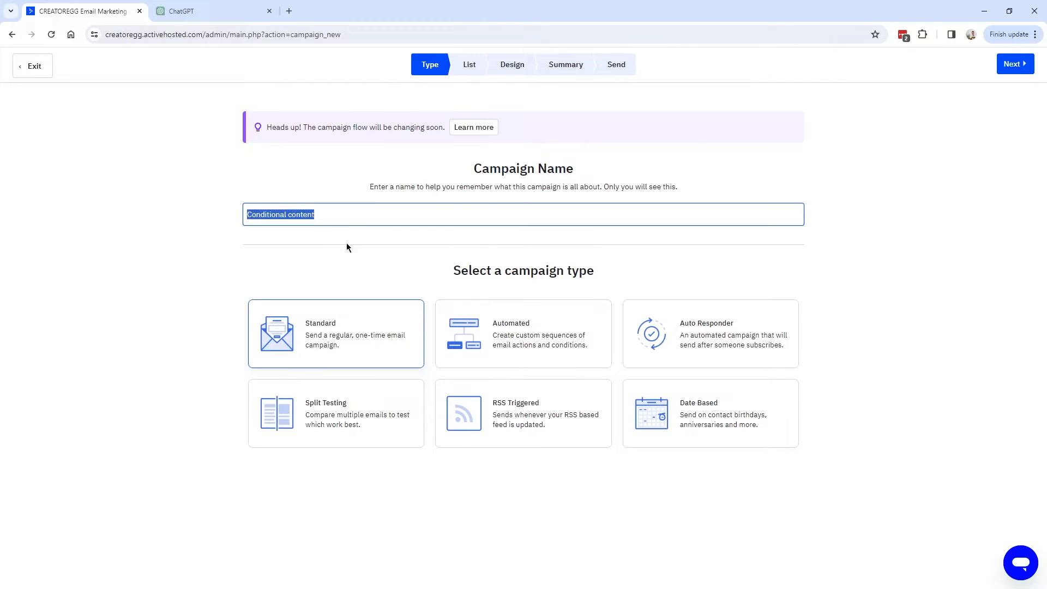
click(343, 338)
click(1016, 65)
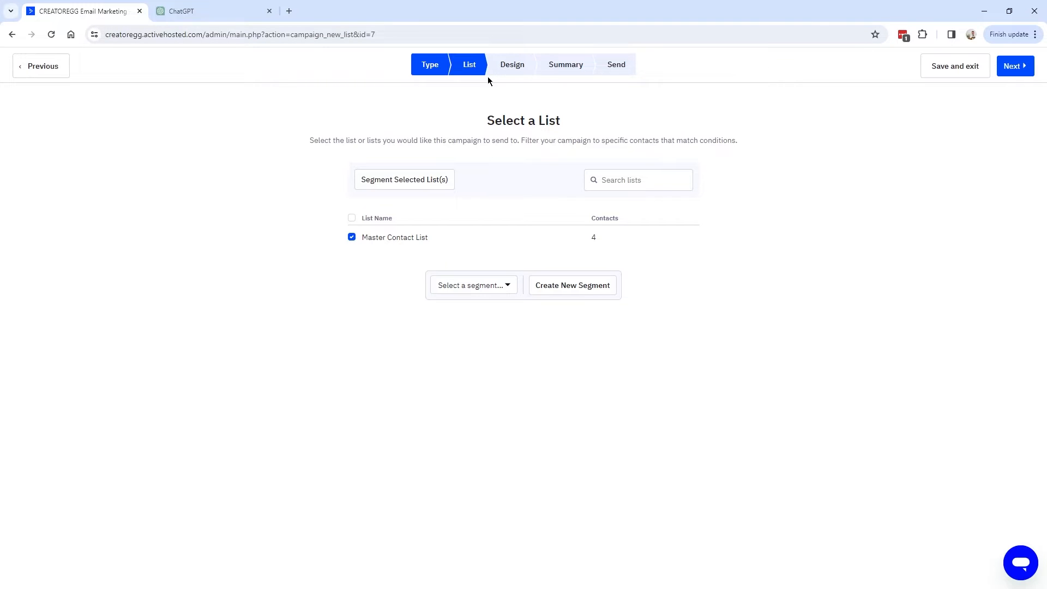
Keep the Master Contact List and begin a blank Email Designer canvas from scratch.
click(1016, 66)
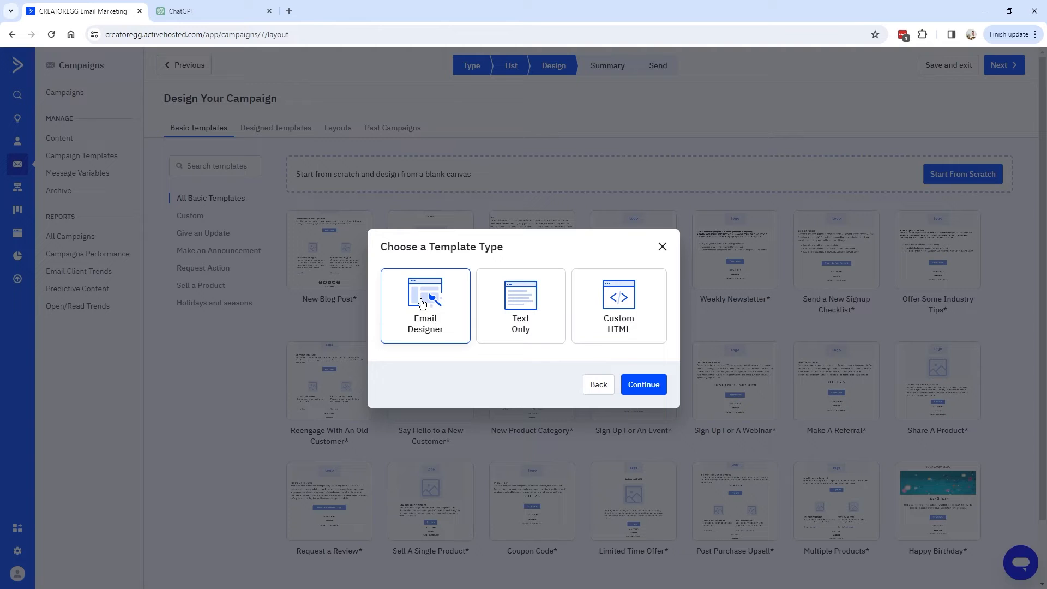
click(652, 387)
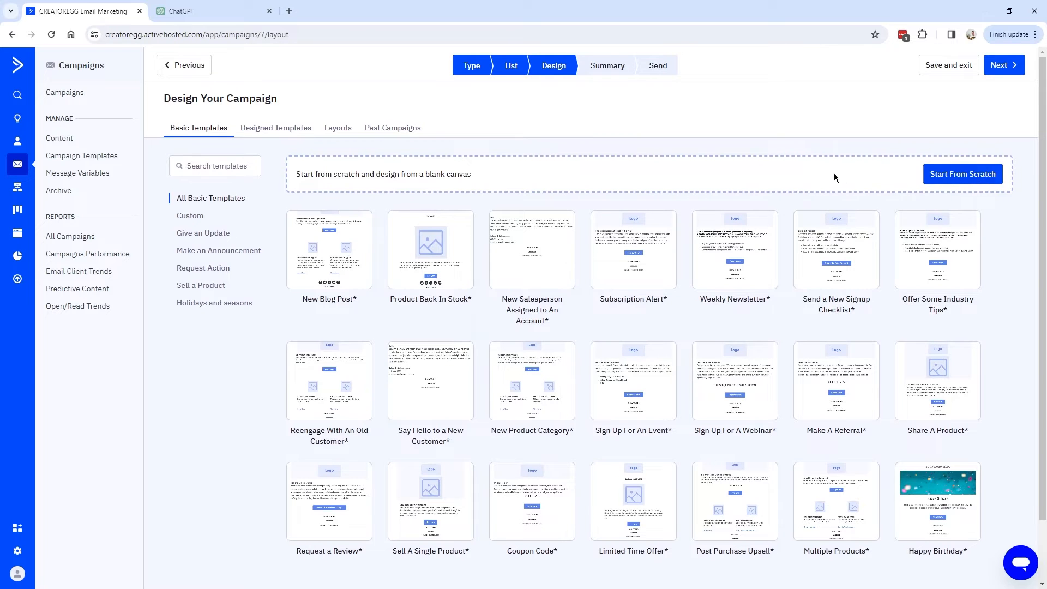
click(965, 176)
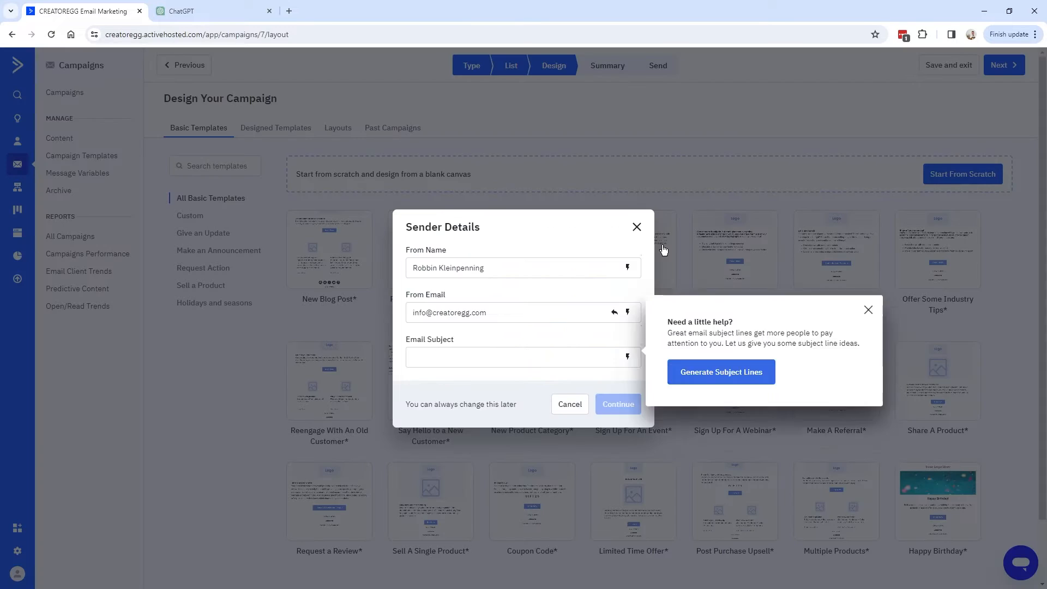
key(ctrl+Tab)
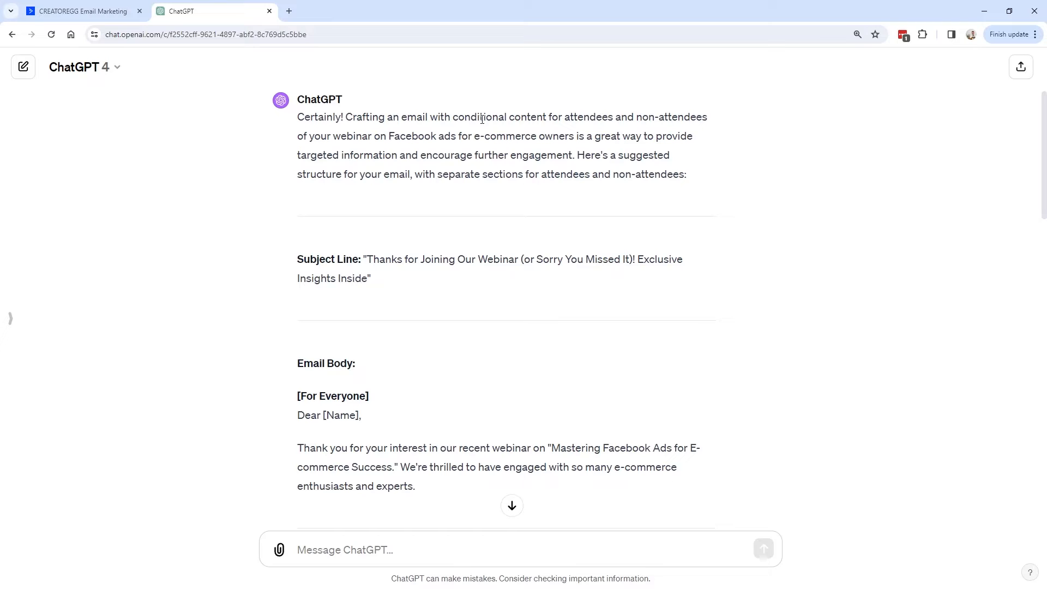
Review ChatGPT's suggested subject line and select '(or Sorry You Missed It)' in the Email Subject.
drag(454, 115, 547, 116)
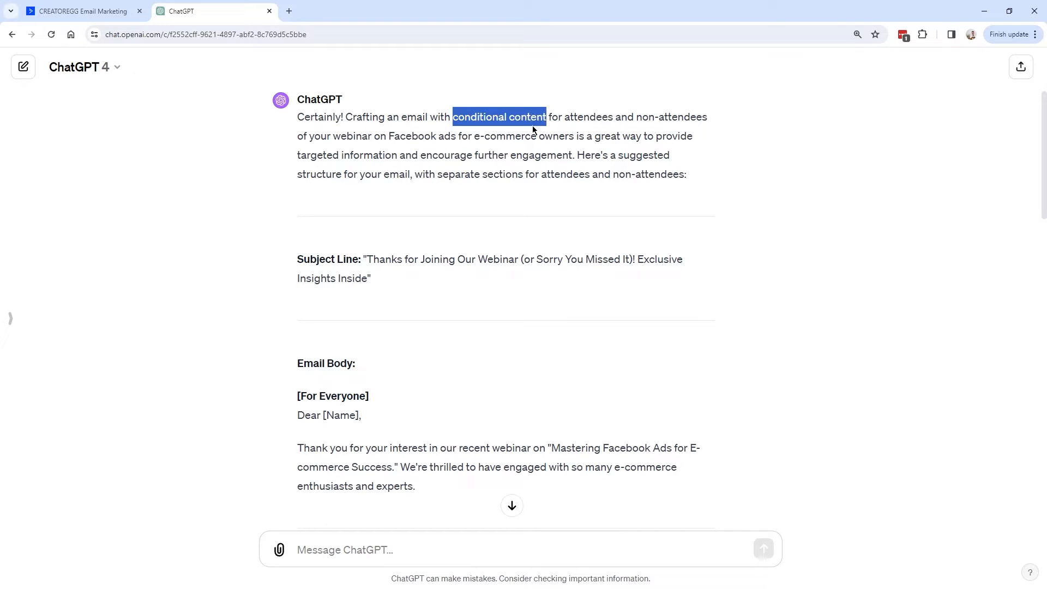
drag(298, 259, 468, 277)
click(352, 269)
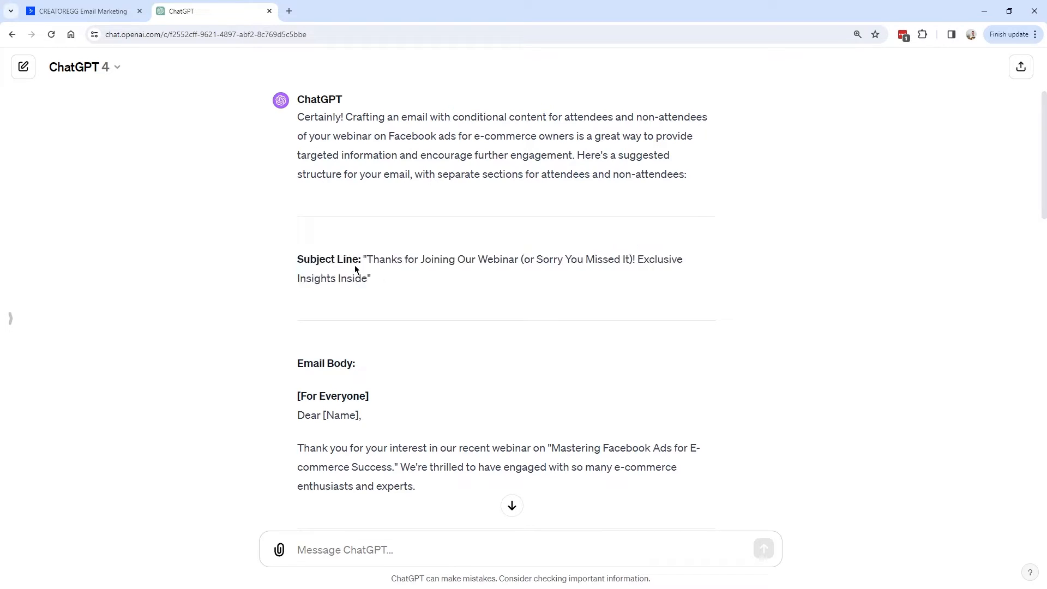
key(ctrl+Tab)
drag(524, 358, 521, 358)
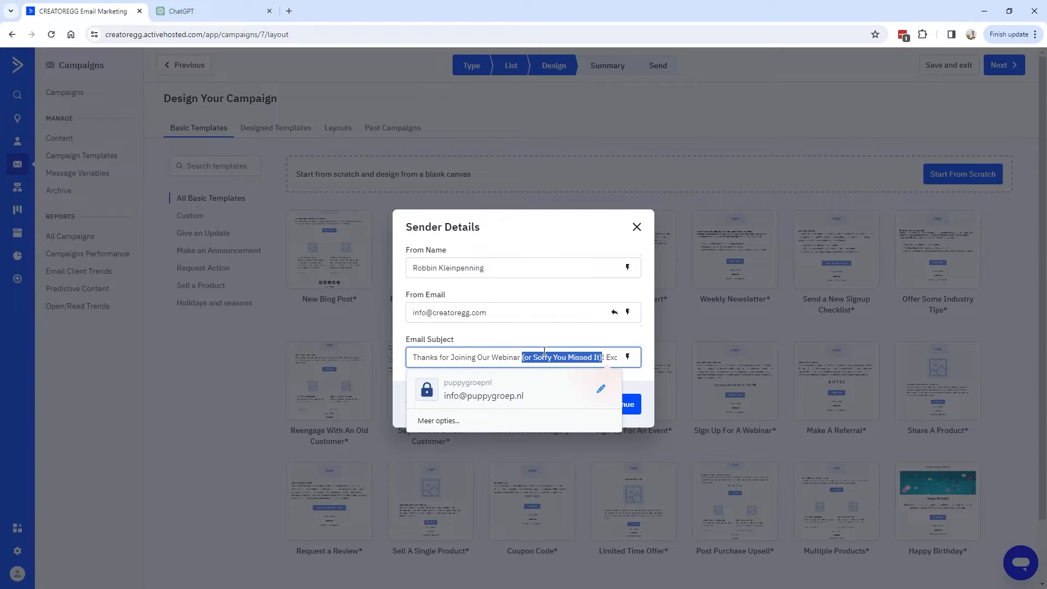
Delete '(or Sorry You Missed It)' from the subject and continue into the email editor.
key(BackSpace)
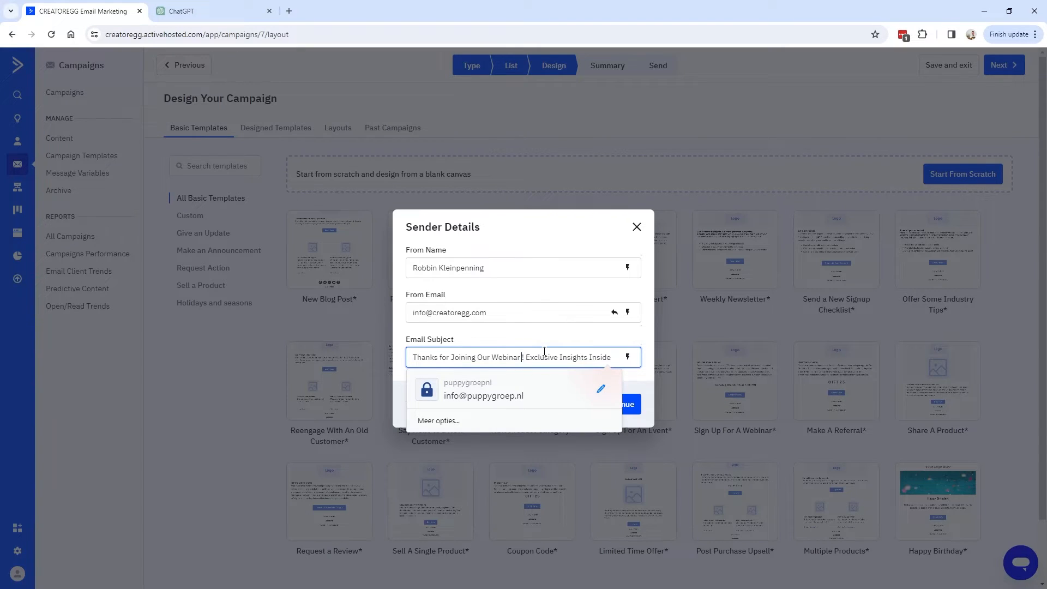
drag(551, 355, 610, 357)
click(643, 400)
click(633, 410)
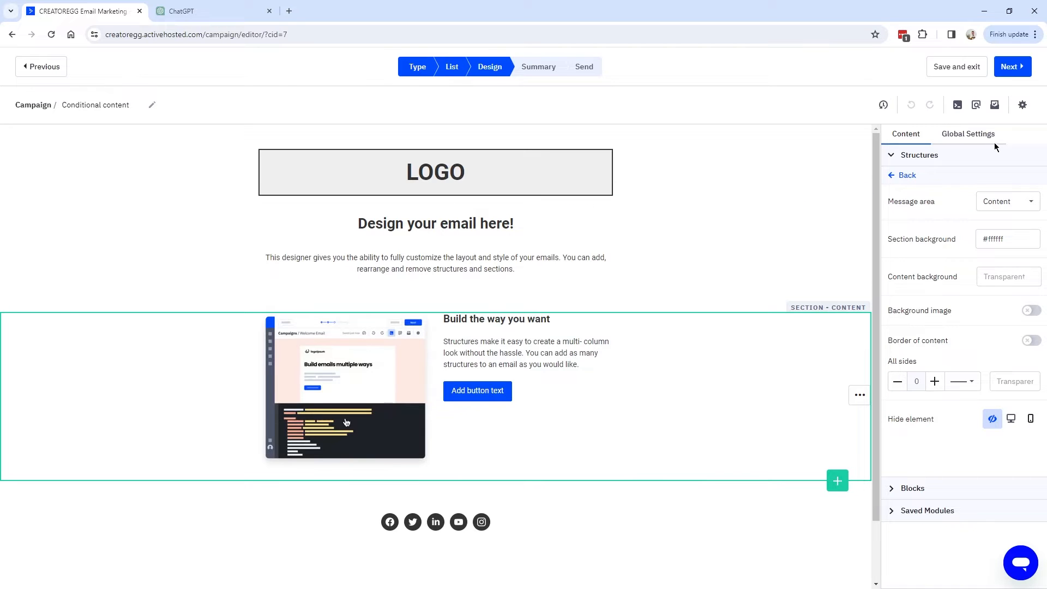
Remove the template's sample image/text section and heading/intro section.
mouse_move(861, 401)
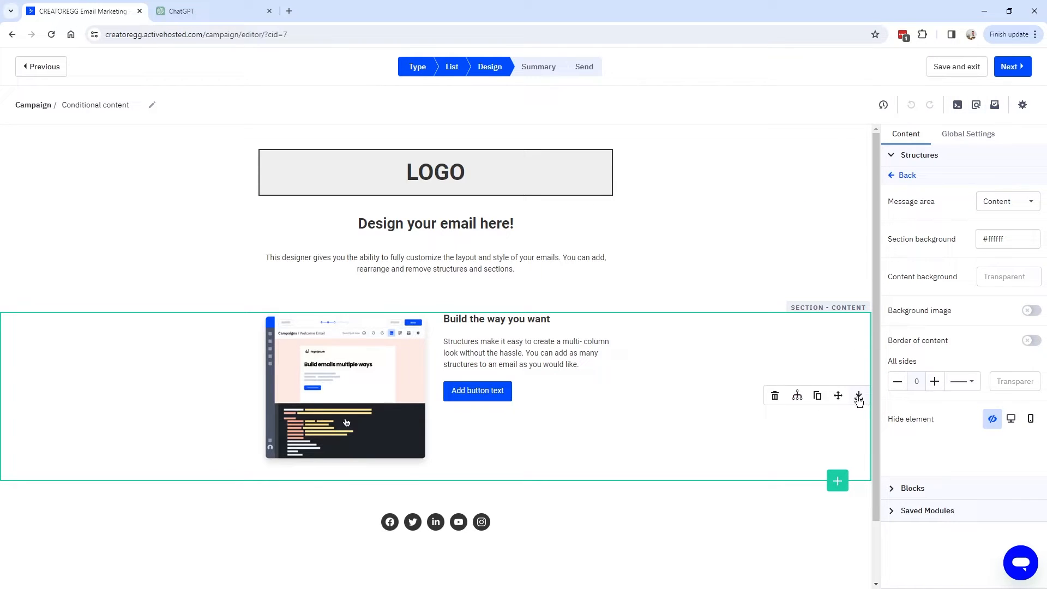
click(774, 397)
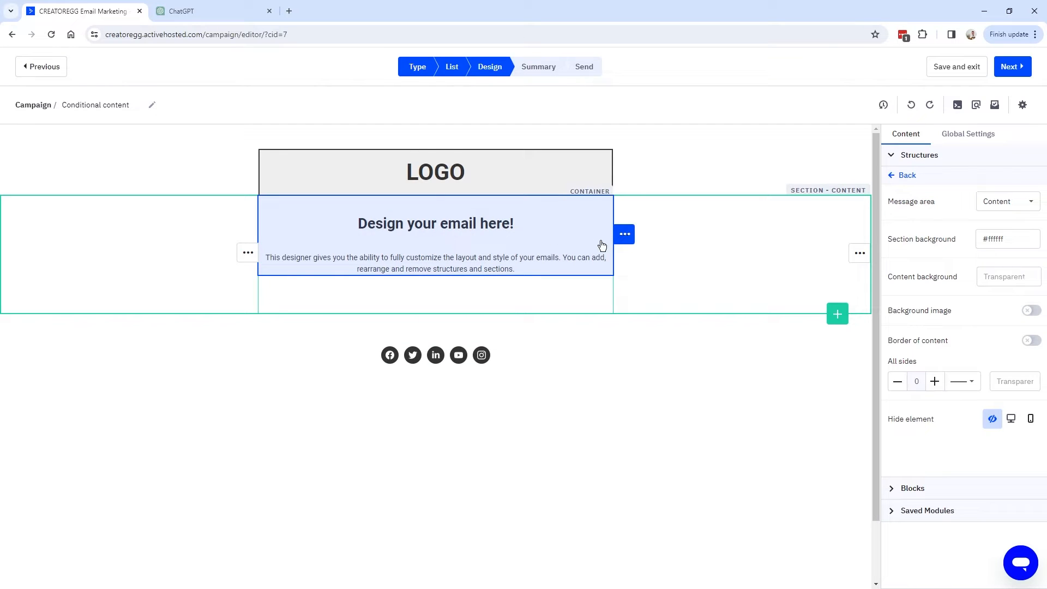
mouse_move(622, 236)
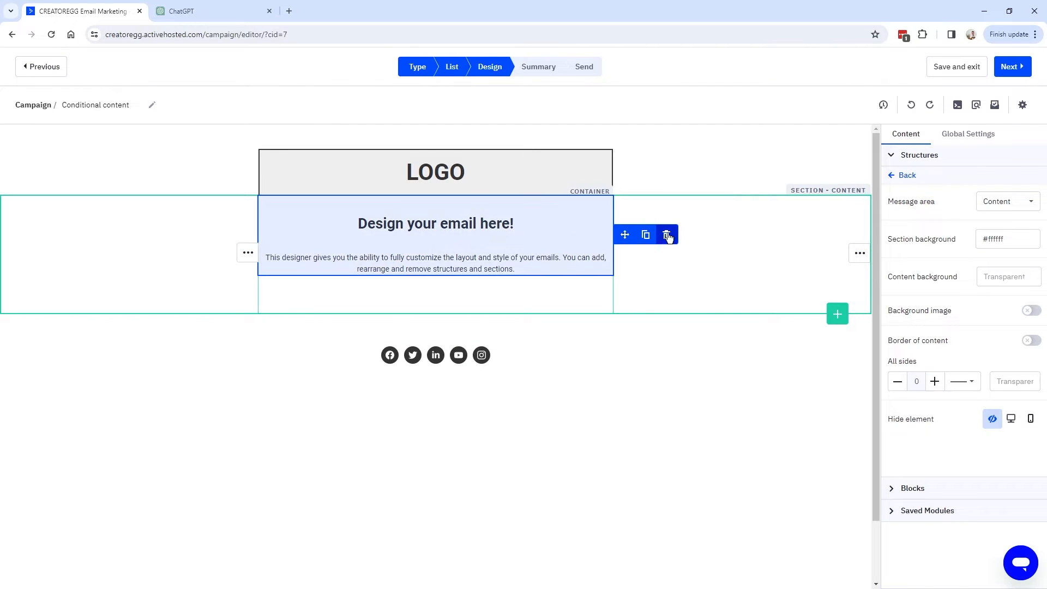
click(667, 236)
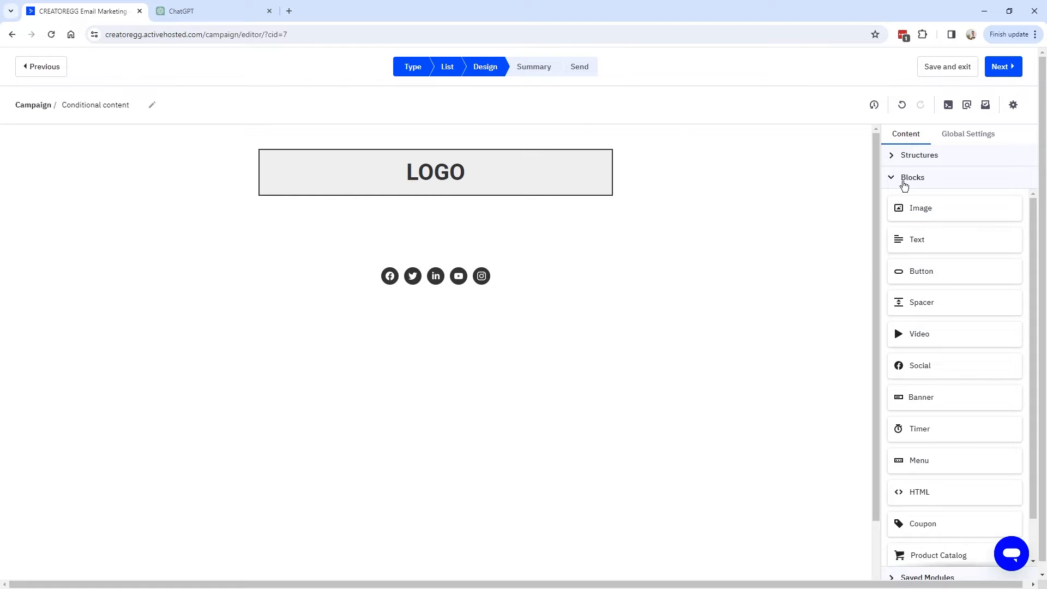
Drop a Text block just below the LOGO and start selecting ChatGPT's 'Dear [Name],' greeting.
mouse_move(914, 243)
mouse_down()
mouse_move(736, 220)
mouse_move(423, 202)
mouse_up()
key(ctrl+Tab)
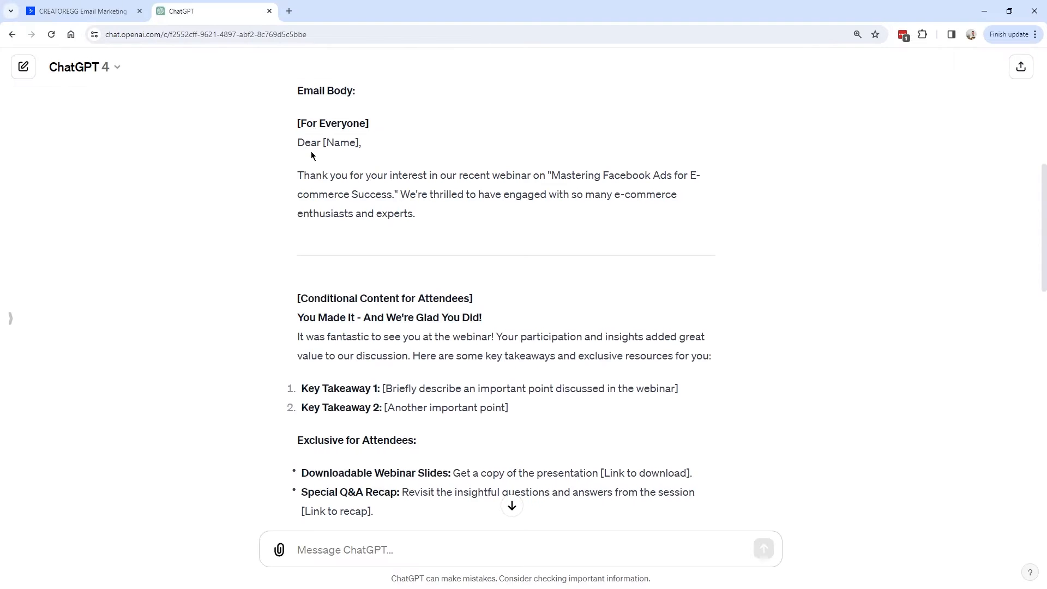
mouse_move(297, 143)
mouse_down()
mouse_move(435, 218)
mouse_move(302, 175)
mouse_move(298, 139)
mouse_up()
drag(298, 142, 455, 207)
scroll(459, 217, up, 2)
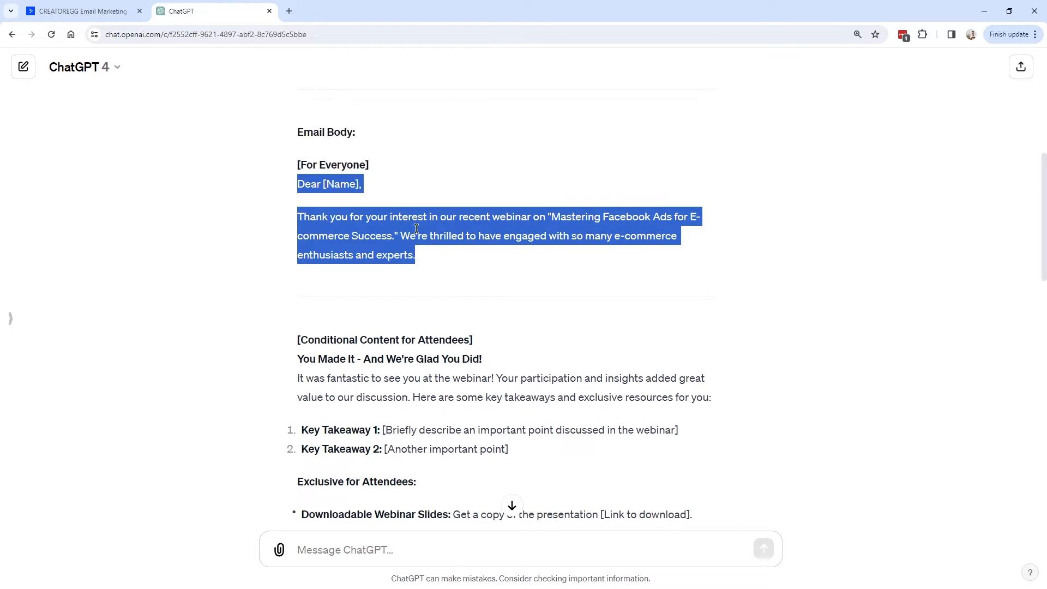
scroll(434, 328, down, 1)
Copy 'Dear [Name],' through 'experts.' from ChatGPT and paste it into the new text block.
click(418, 267)
mouse_move(418, 268)
mouse_down()
mouse_move(298, 243)
mouse_move(301, 199)
mouse_move(430, 262)
mouse_up()
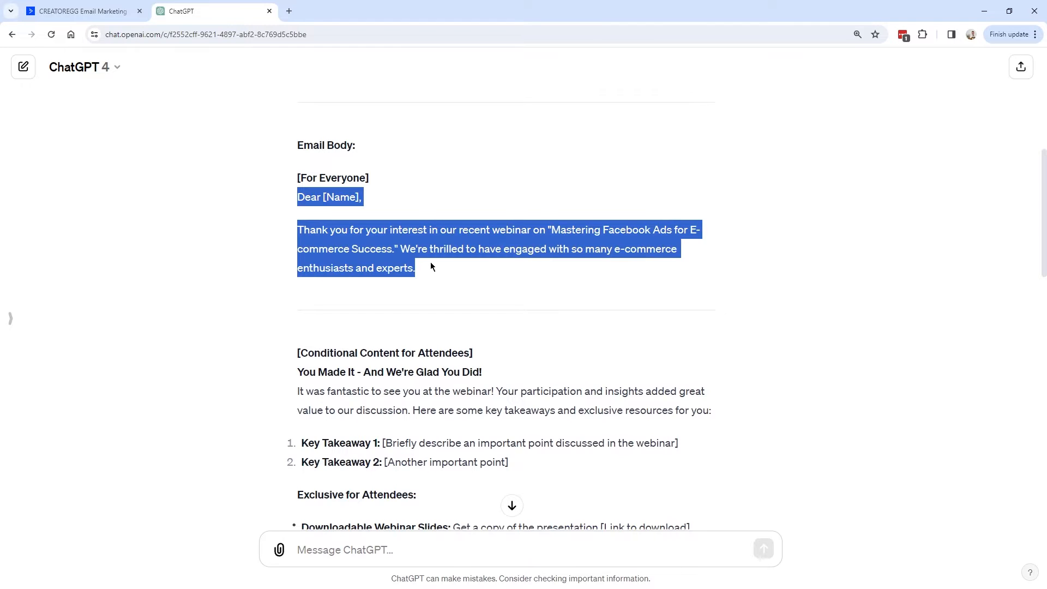
scroll(421, 288, down, 1)
scroll(317, 304, down, 1)
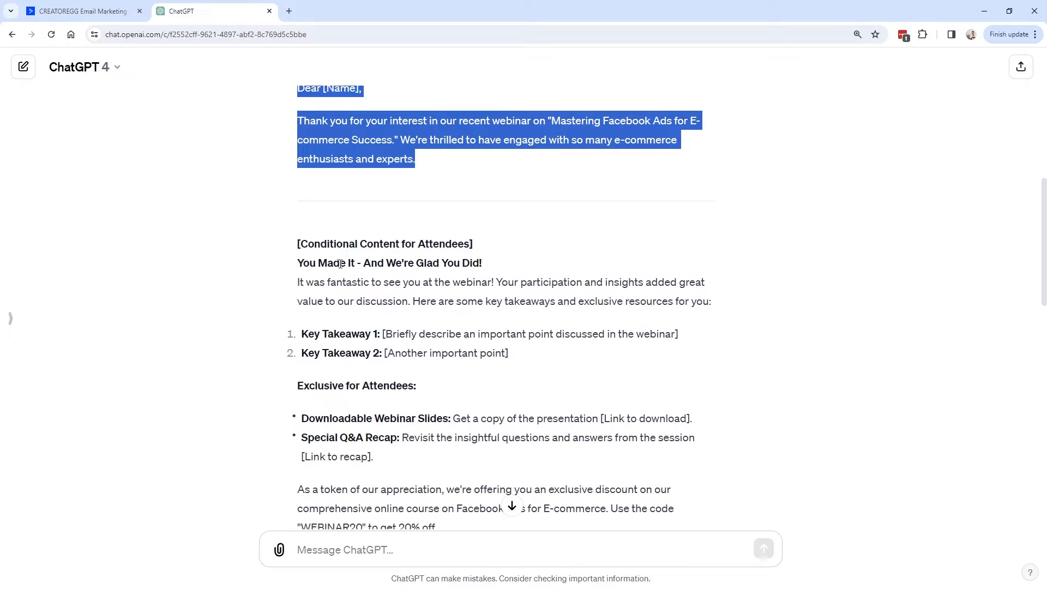
drag(475, 243, 306, 93)
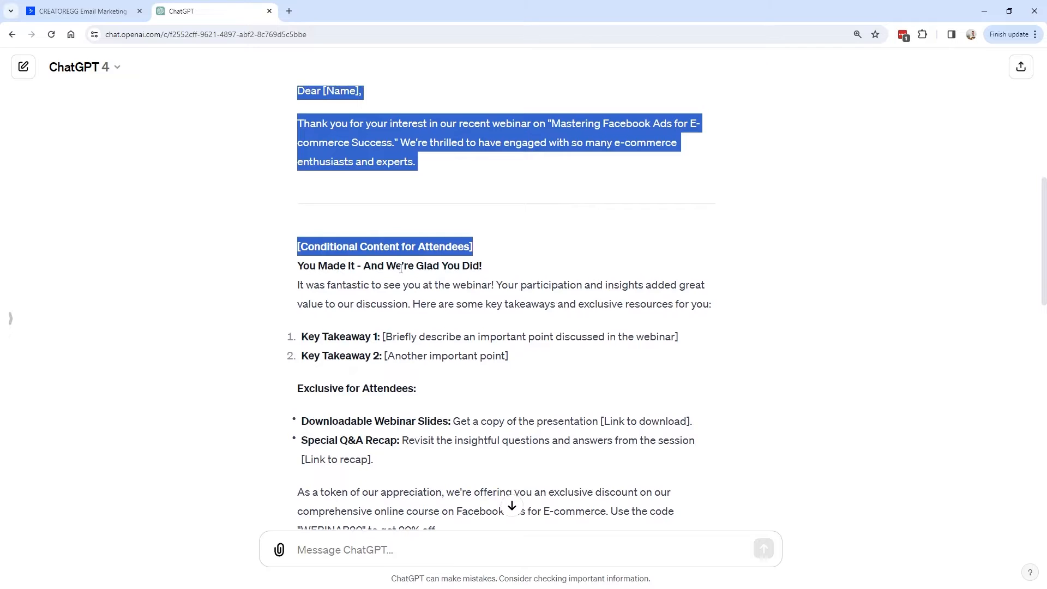
scroll(432, 223, up, 1)
click(432, 224)
drag(432, 224, 300, 142)
key(ctrl+c)
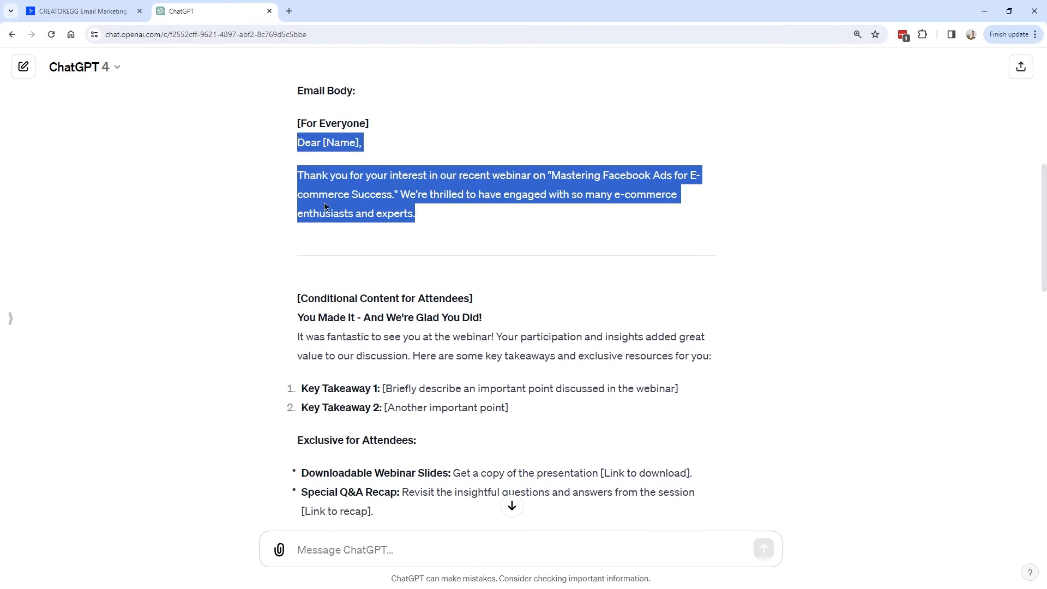
click(102, 16)
click(273, 200)
key(ctrl+v)
Replace 'Name]' with the Contacts First Name tag so the greeting reads 'Dear %FIRSTNAME%,'.
key(BackSpace)
key(BackSpace)
key(BackSpace)
key(BackSpace)
key(BackSpace)
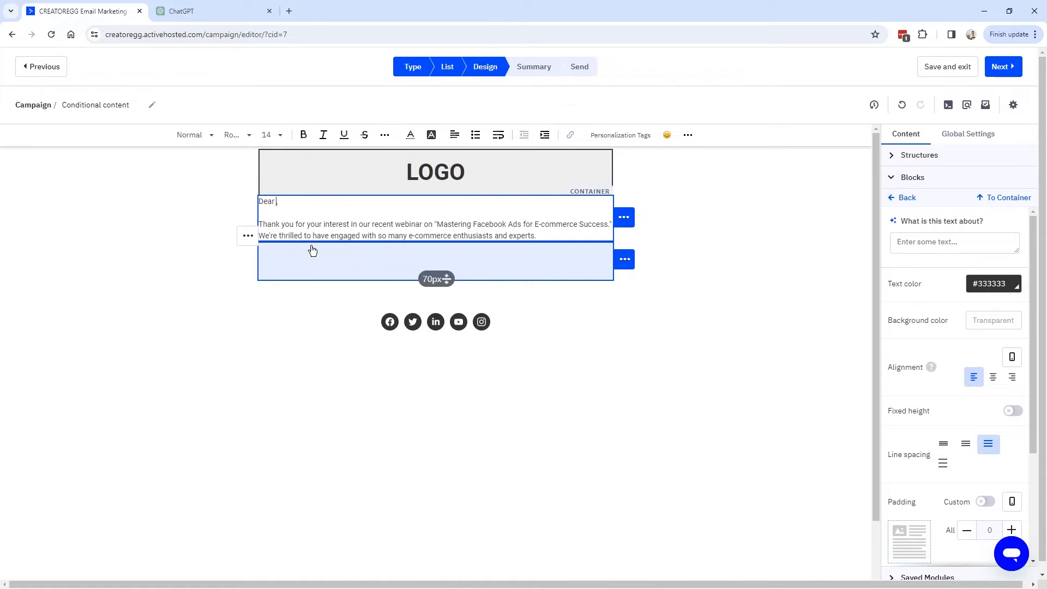
click(621, 135)
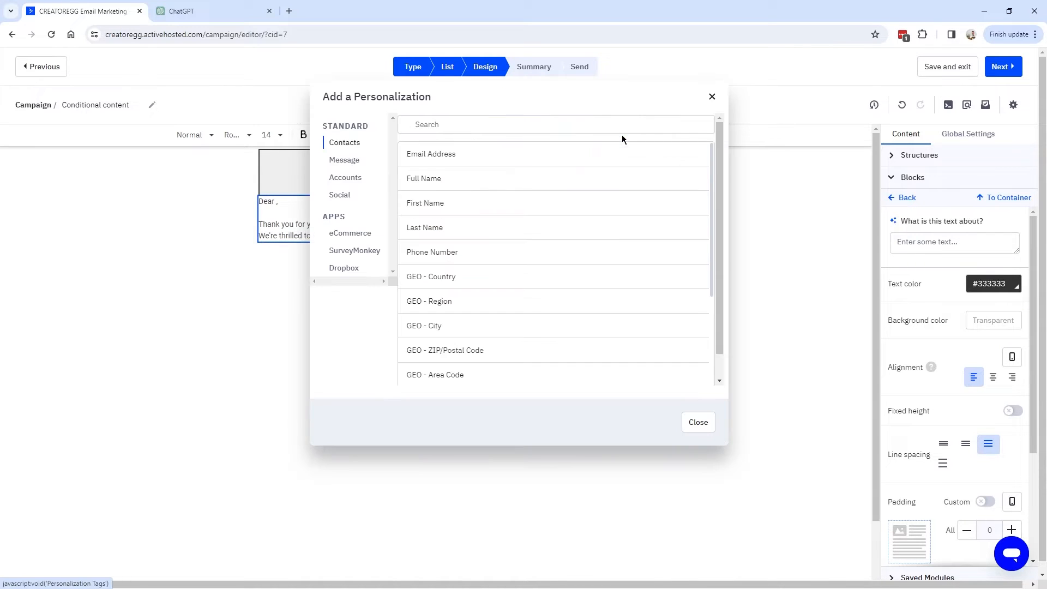
click(435, 205)
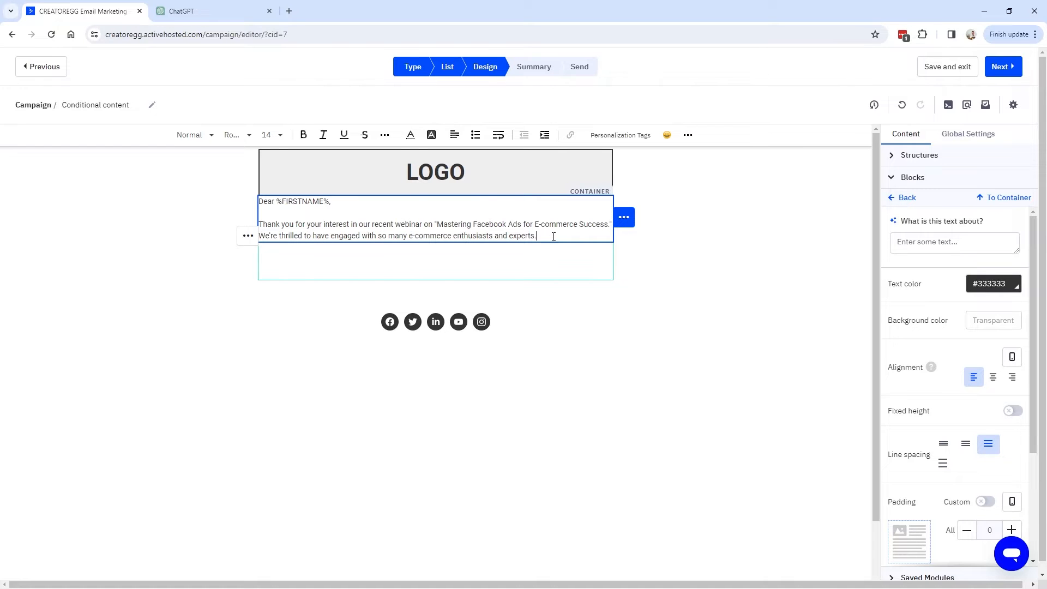
key(ctrl+Tab)
drag(297, 123, 369, 123)
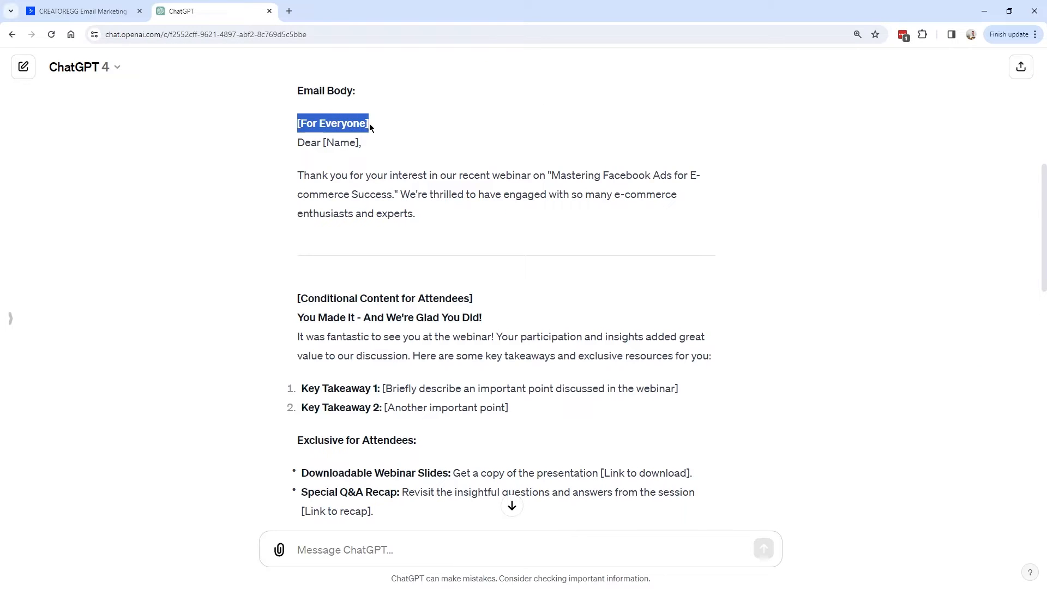
Delete the empty spacer below the greeting text.
key(ctrl+Tab)
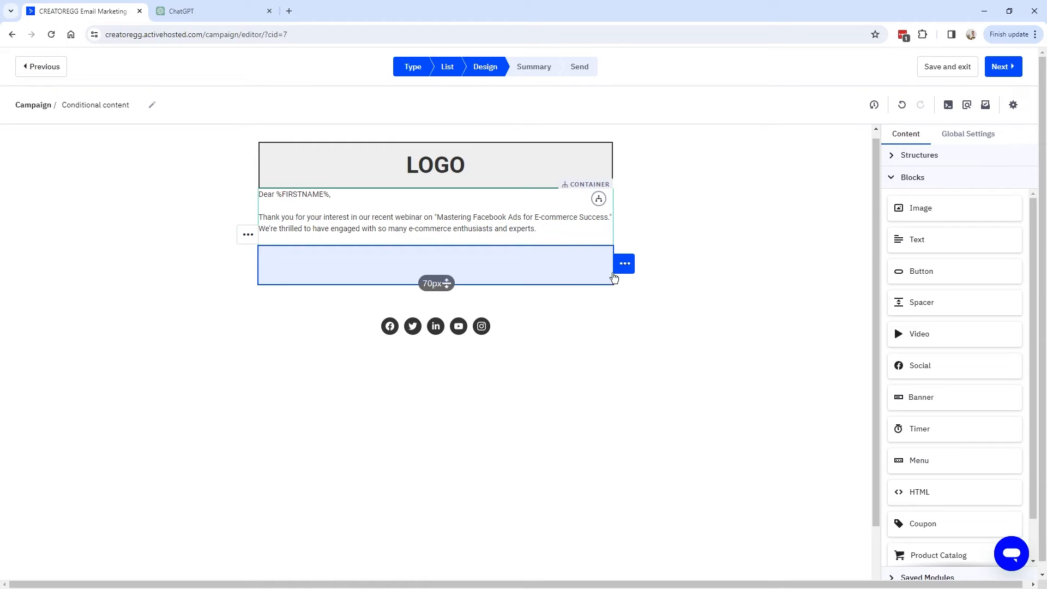
click(559, 273)
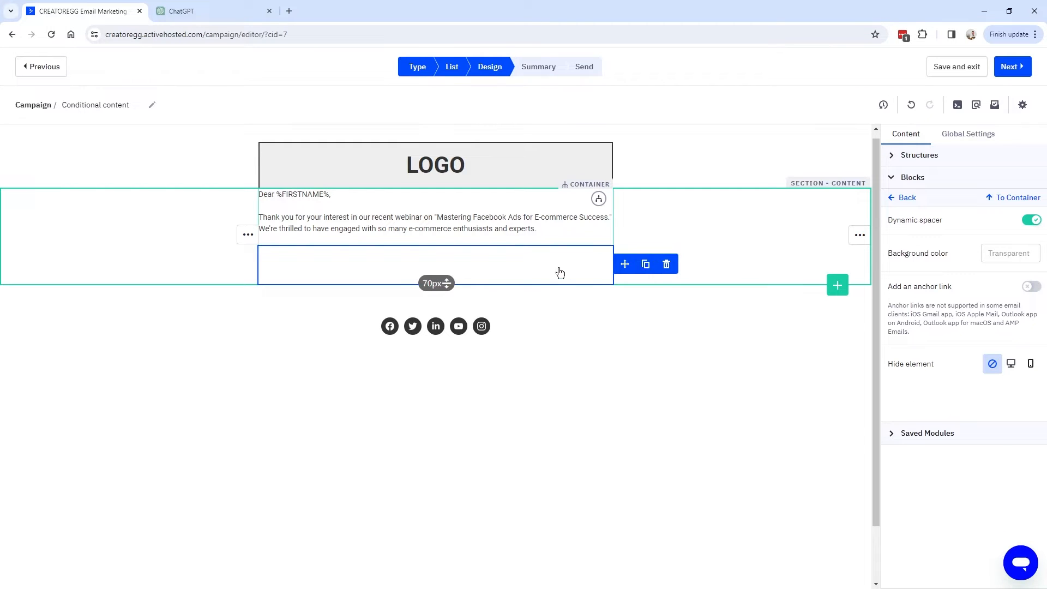
mouse_move(626, 264)
click(669, 264)
Look over ChatGPT's attendee-only section, starting from its 'You Made It' heading.
key(ctrl+Tab)
drag(298, 135, 480, 135)
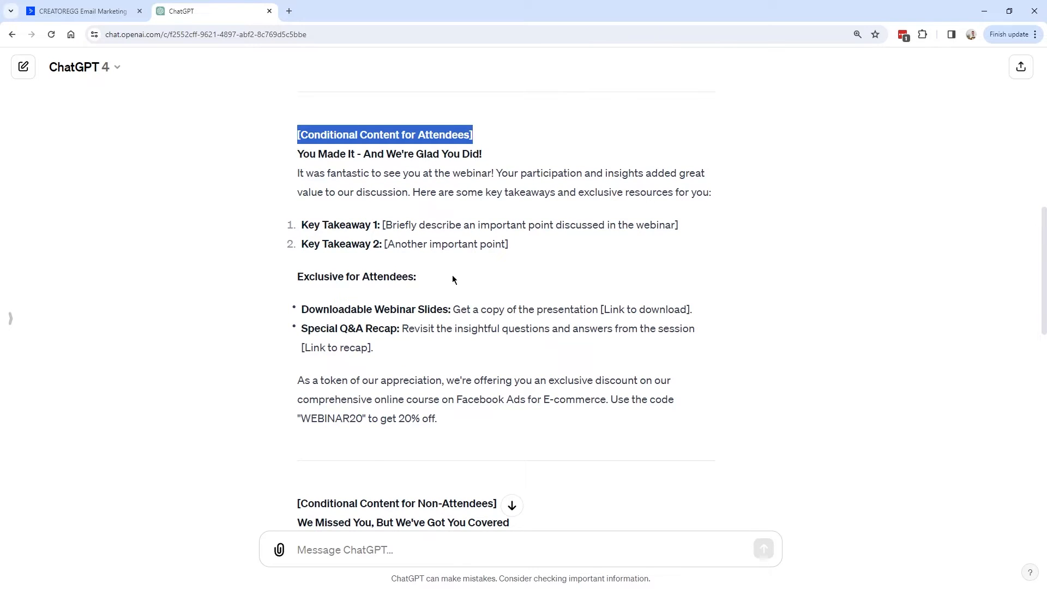
scroll(453, 278, down, 6)
drag(497, 177, 297, 176)
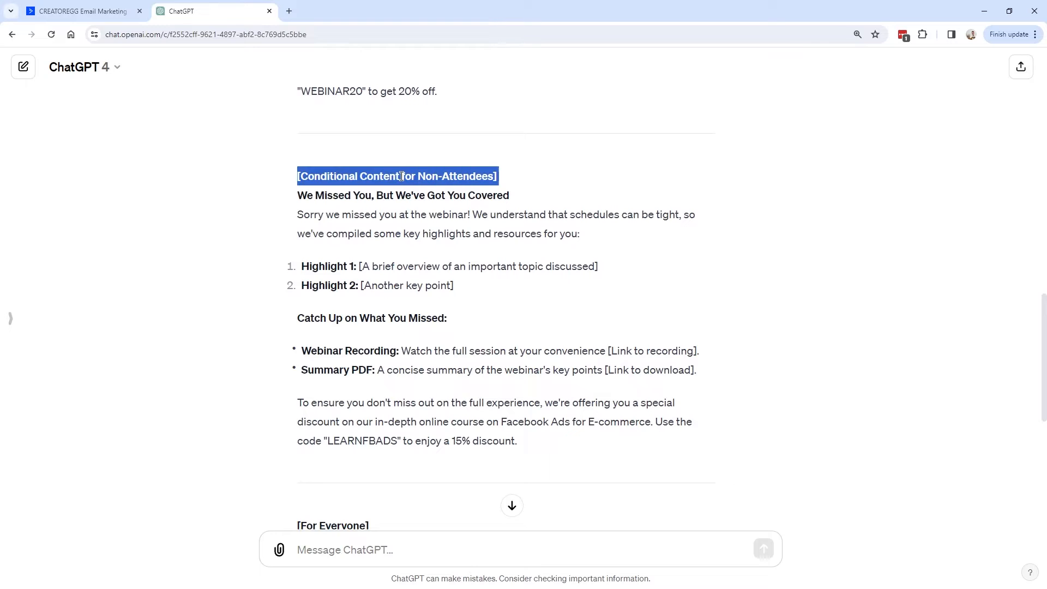
scroll(301, 253, down, 5)
drag(298, 254, 391, 253)
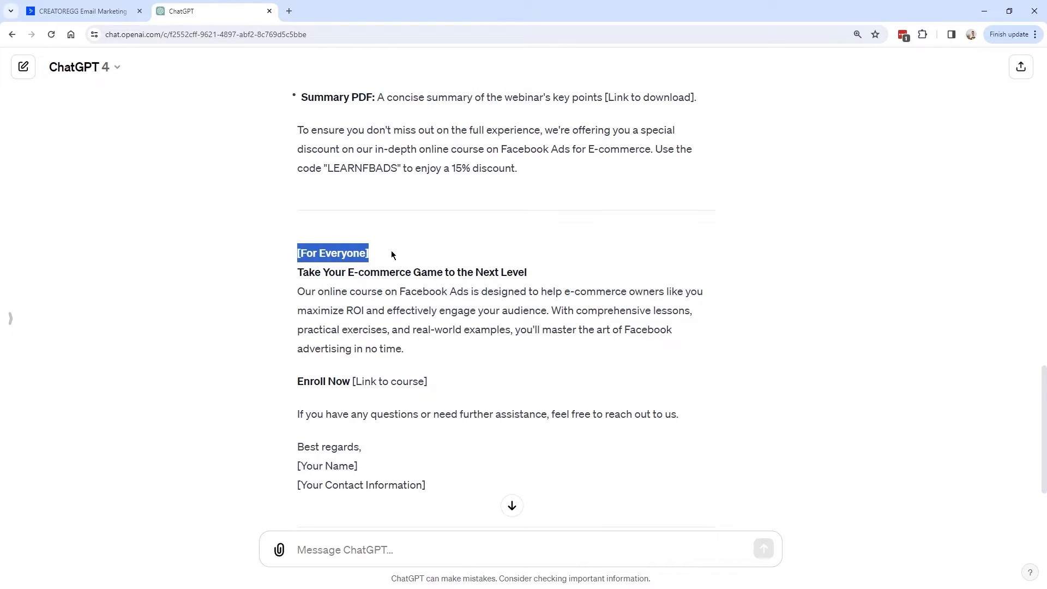
scroll(391, 240, down, 2)
drag(300, 146, 501, 182)
scroll(487, 251, down, 1)
Duplicate the greeting section and paste ChatGPT's attendee text, through the WEBINAR20 20% offer, into it.
key(ctrl+shift+Tab)
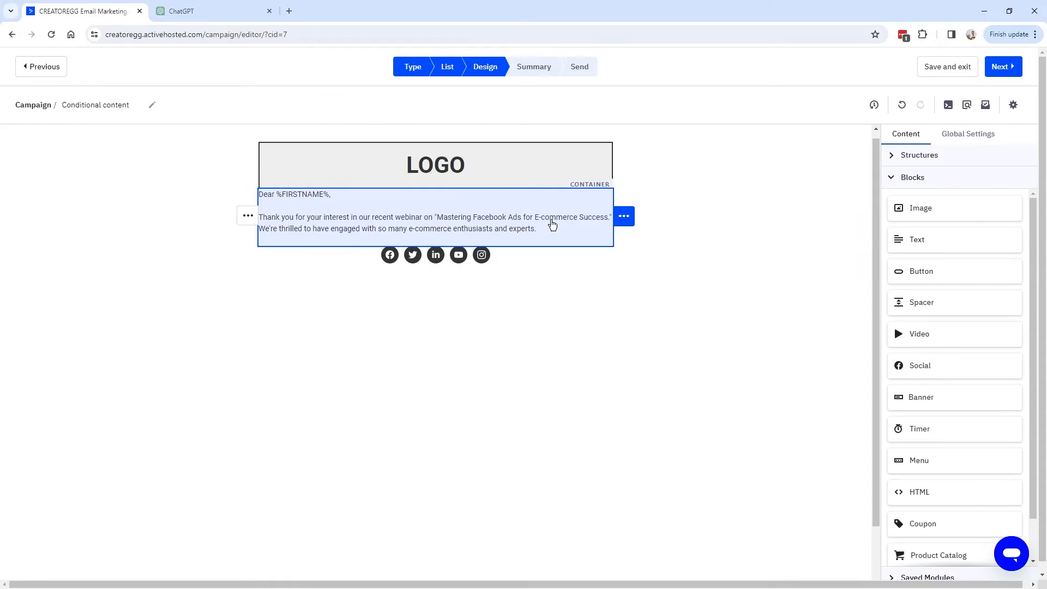
mouse_move(859, 217)
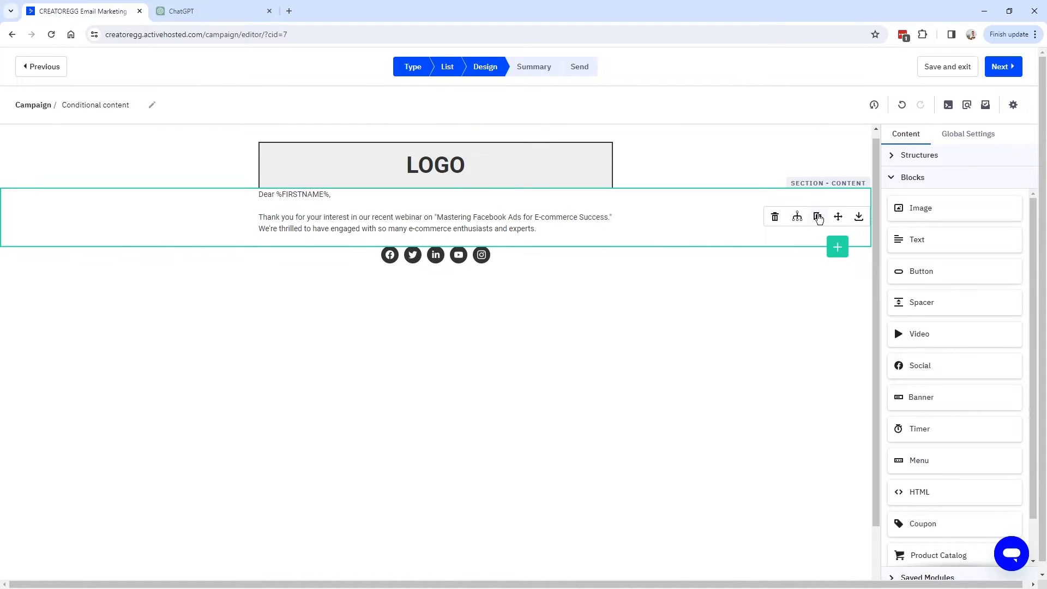
click(818, 217)
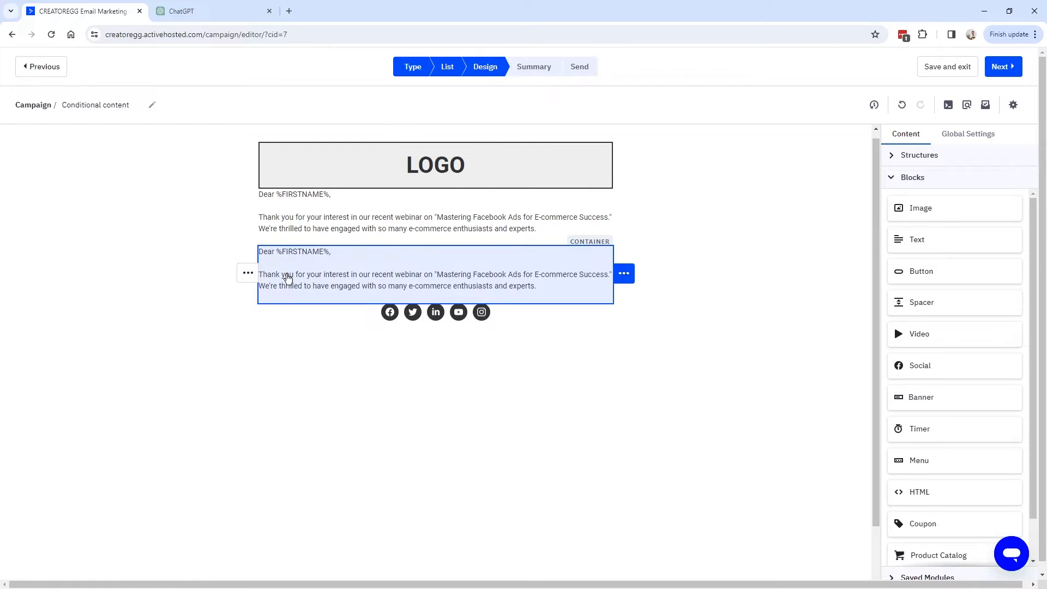
click(205, 11)
scroll(355, 229, up, 5)
scroll(365, 264, up, 8)
scroll(327, 219, down, 1)
drag(294, 160, 478, 185)
drag(297, 179, 555, 440)
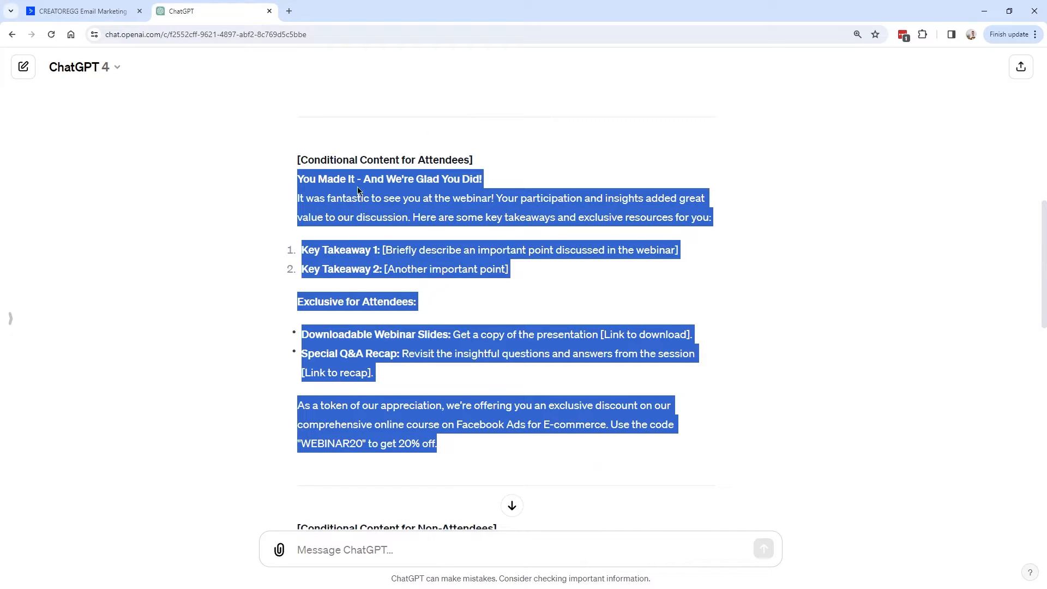
key(ctrl+c)
click(109, 11)
key(ctrl+v)
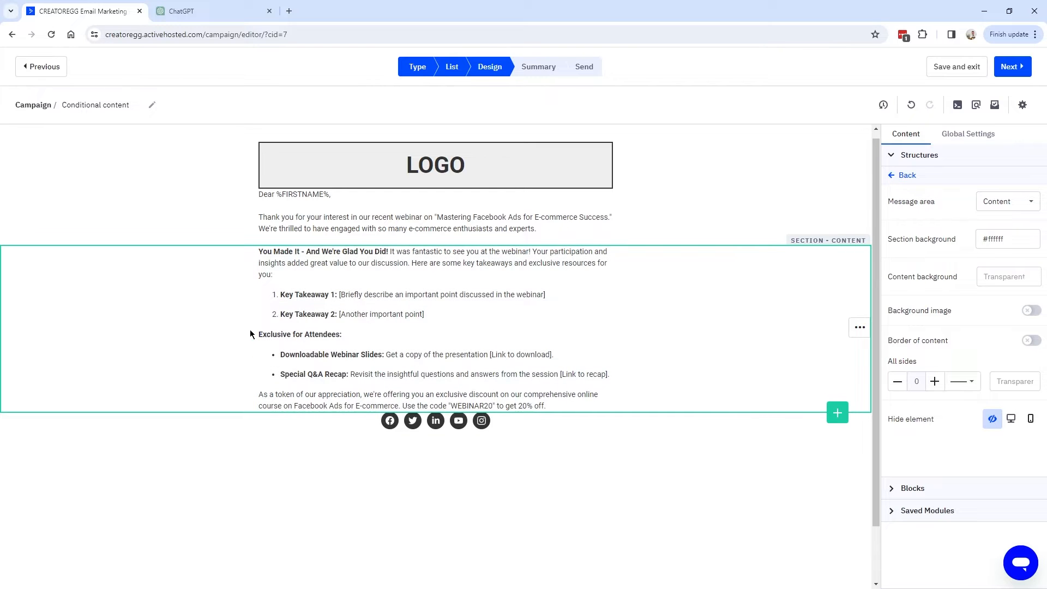
click(248, 327)
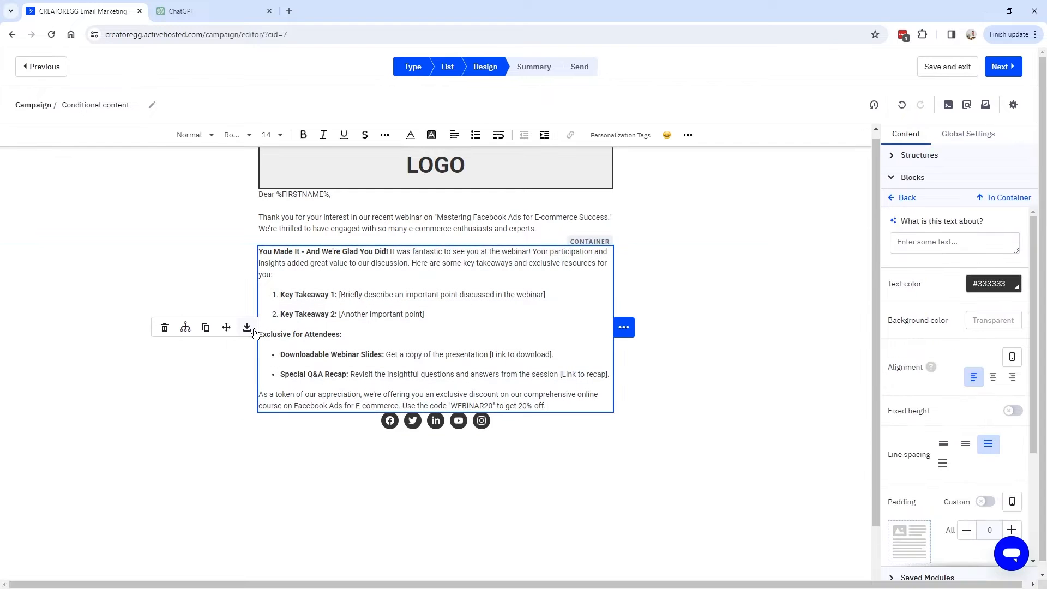
Give the attendee block a Tag Exists condition for Webinar_Jan16_2024_attended and save it.
click(186, 328)
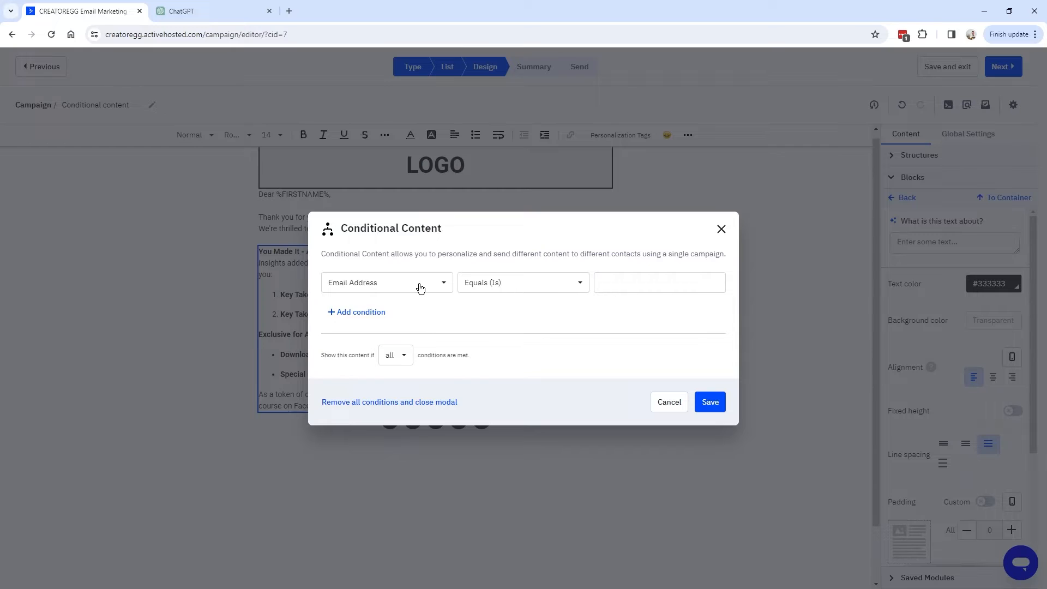
click(424, 288)
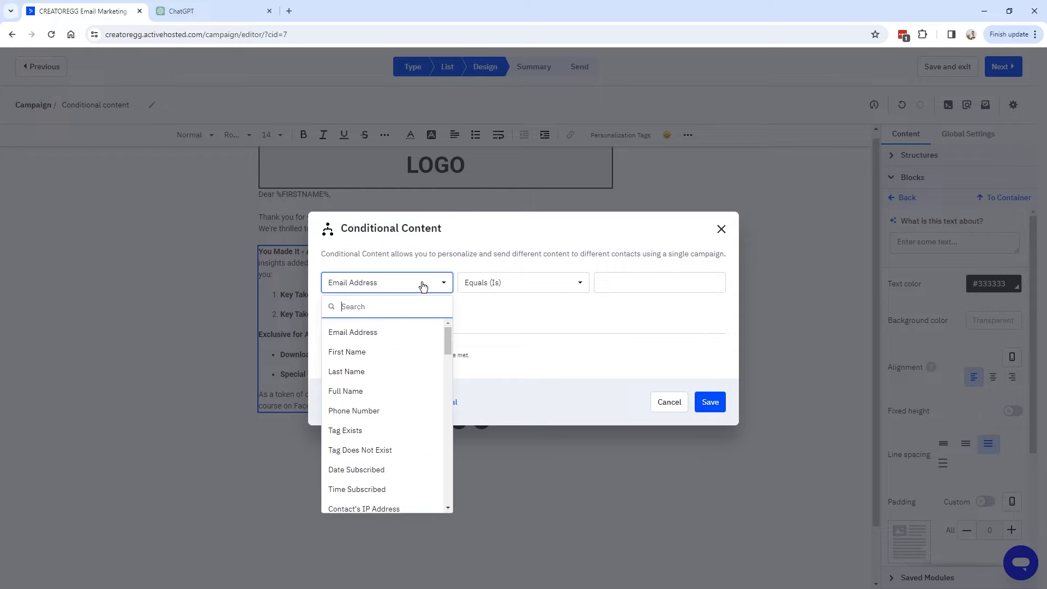
text(tag)
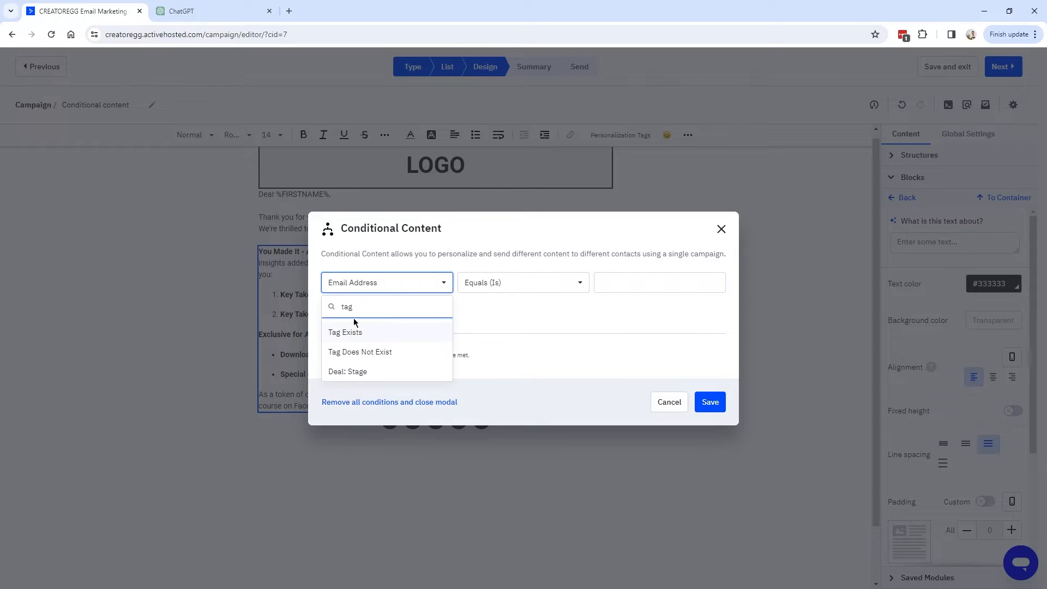
click(350, 335)
click(557, 288)
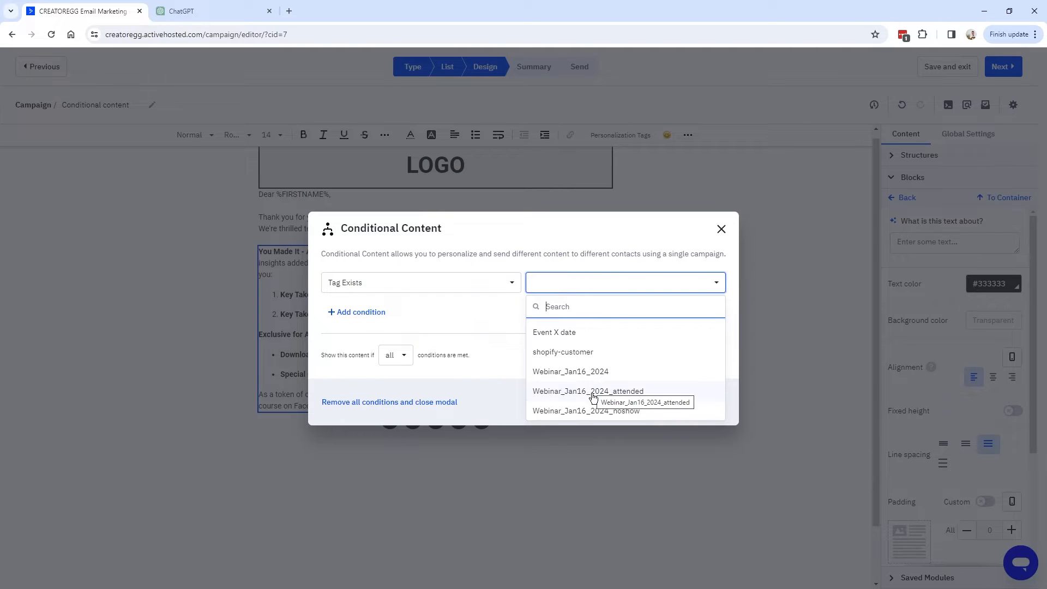
click(640, 393)
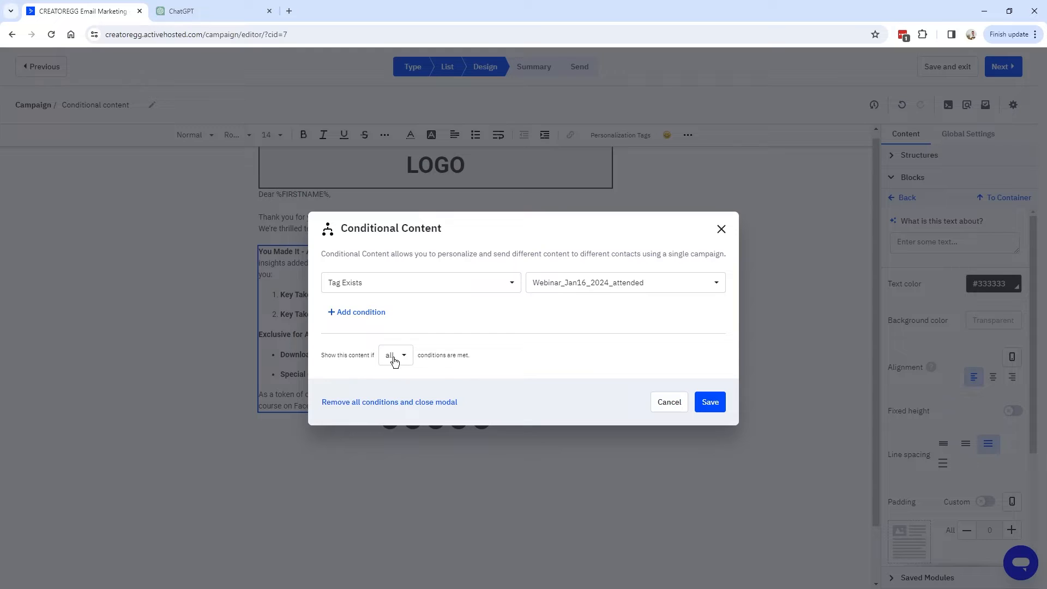
click(709, 402)
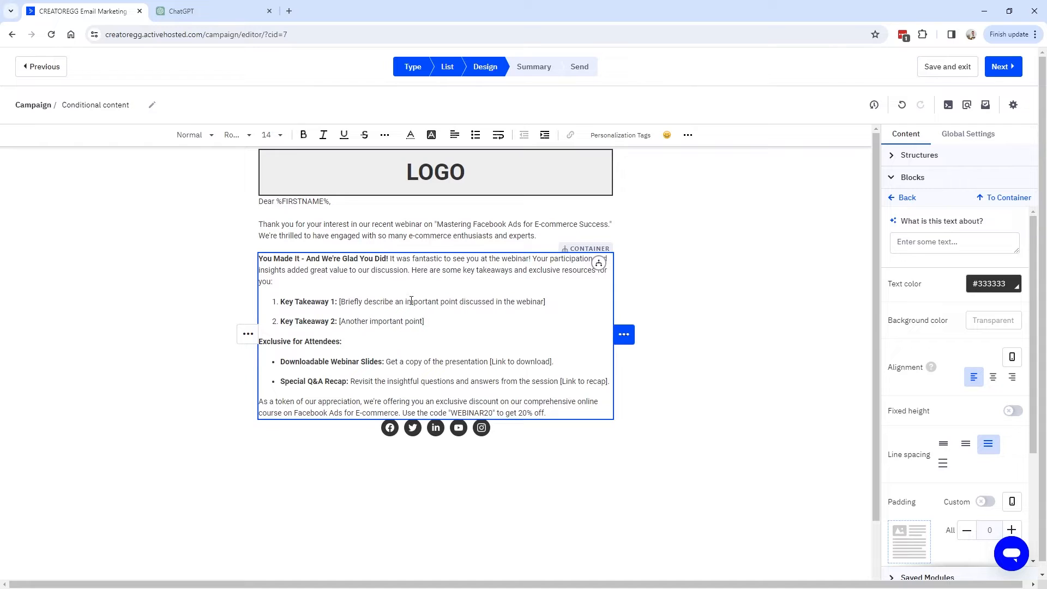
Duplicate the attendee block and replace its text with ChatGPT's 'We Missed You' non-attendee section.
click(247, 333)
click(204, 334)
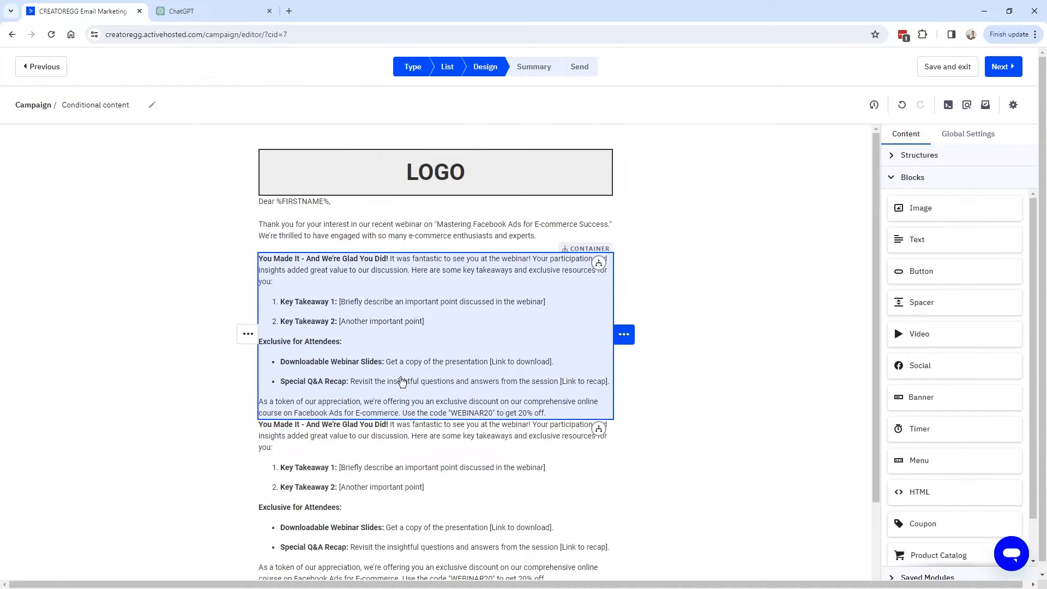
click(428, 464)
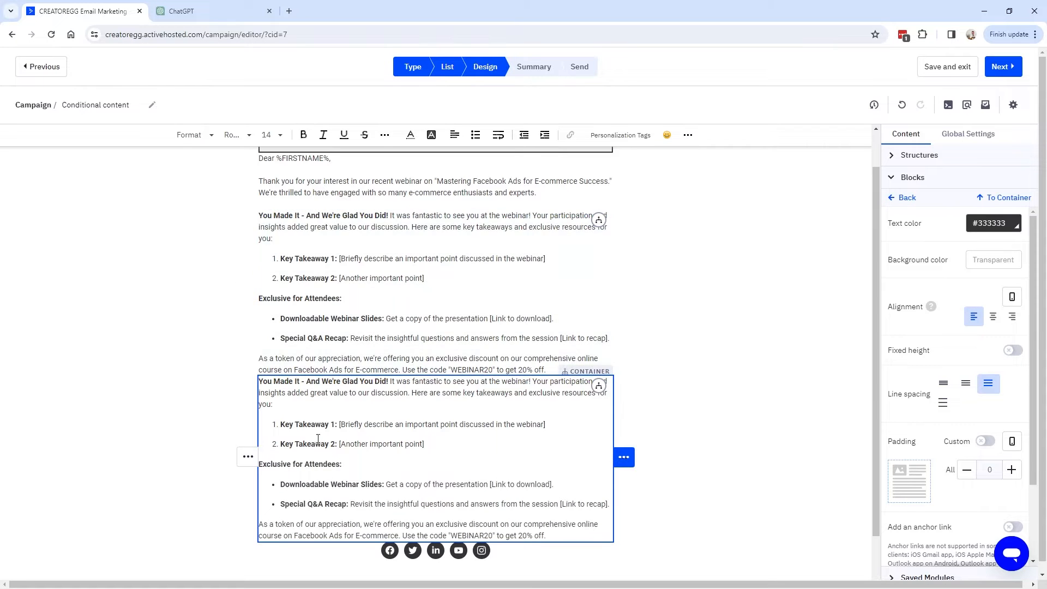
click(196, 15)
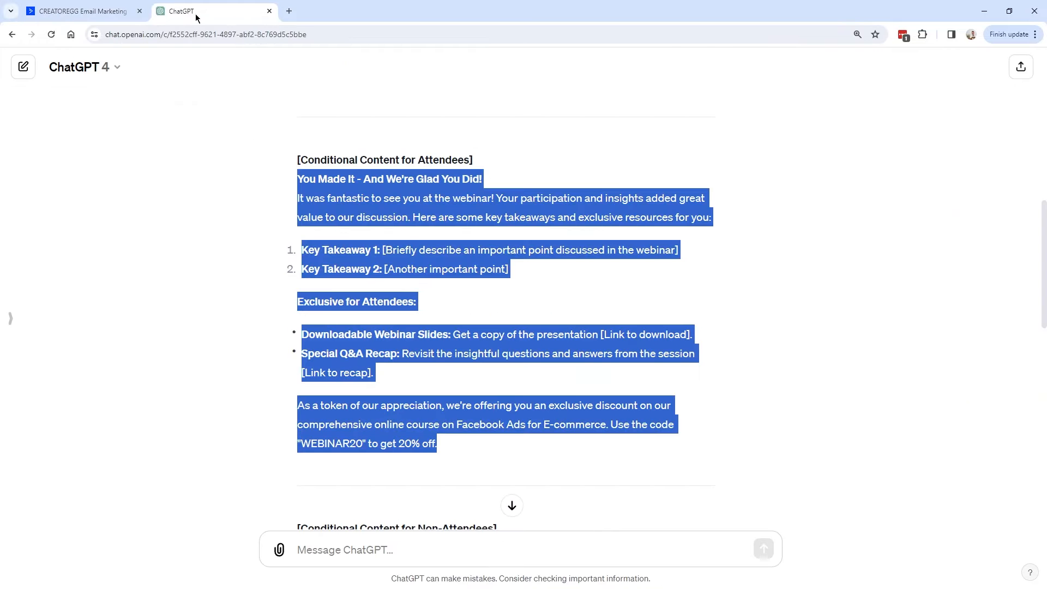
scroll(479, 273, down, 6)
drag(297, 220, 563, 411)
scroll(469, 300, down, 1)
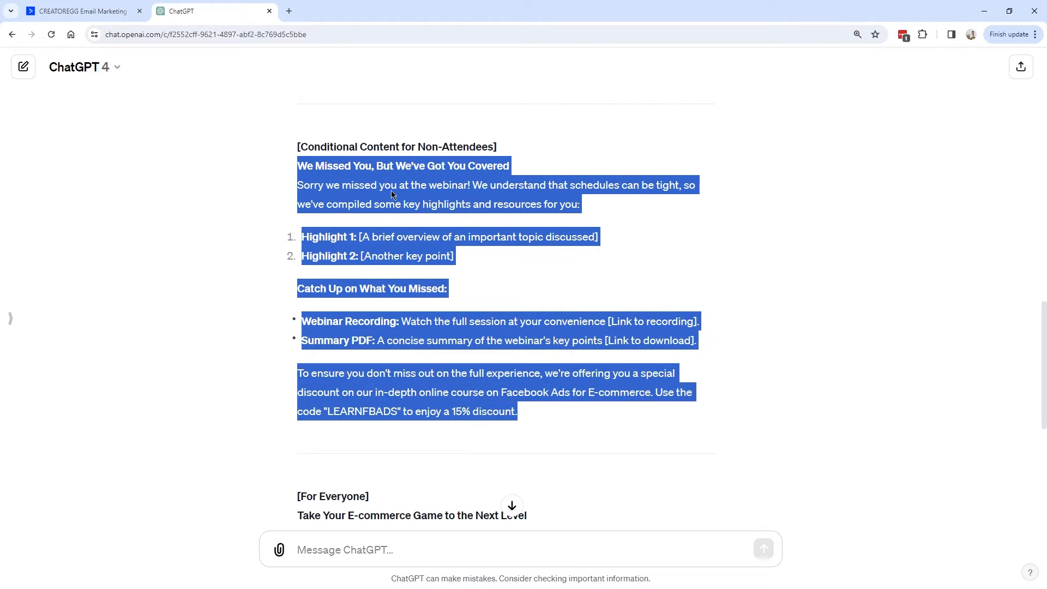
click(82, 11)
key(ctrl+a)
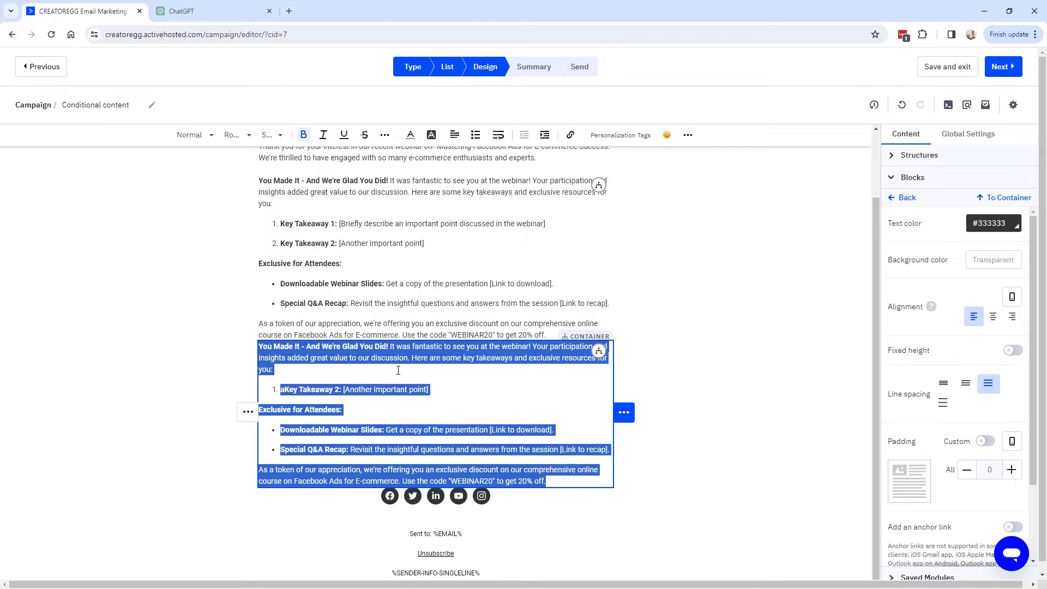
key(BackSpace)
key(ctrl+v)
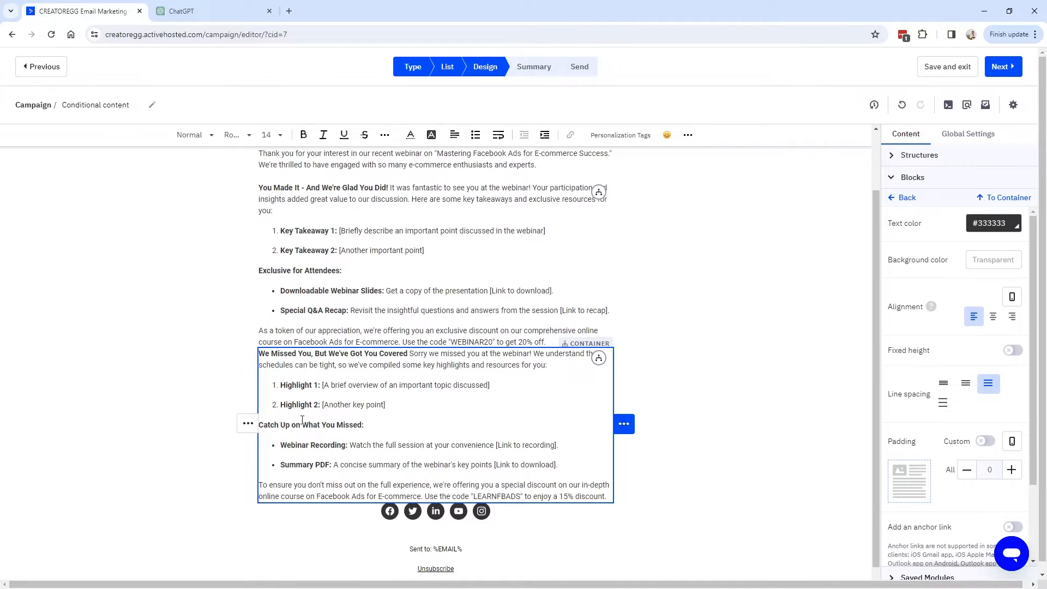
Change the new block's condition tag to Webinar_Jan16_2024_noshow and save it.
mouse_move(248, 426)
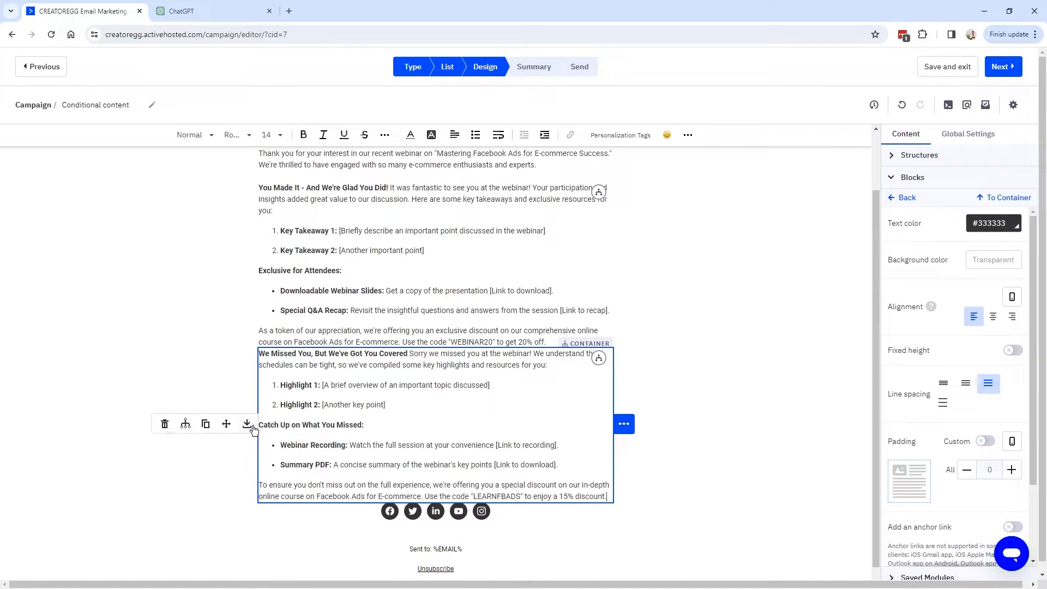
click(186, 425)
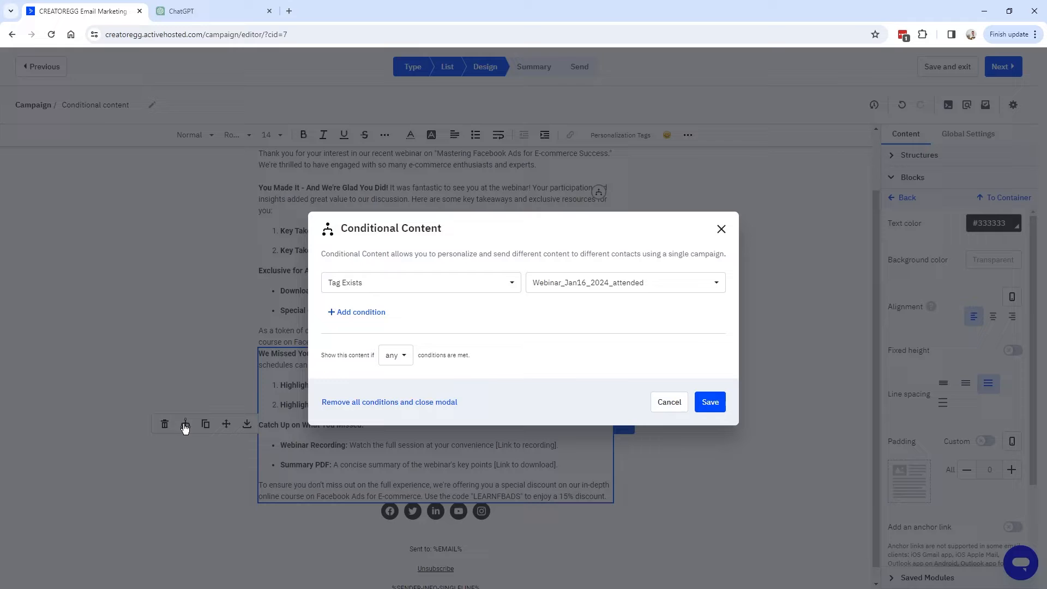
click(632, 287)
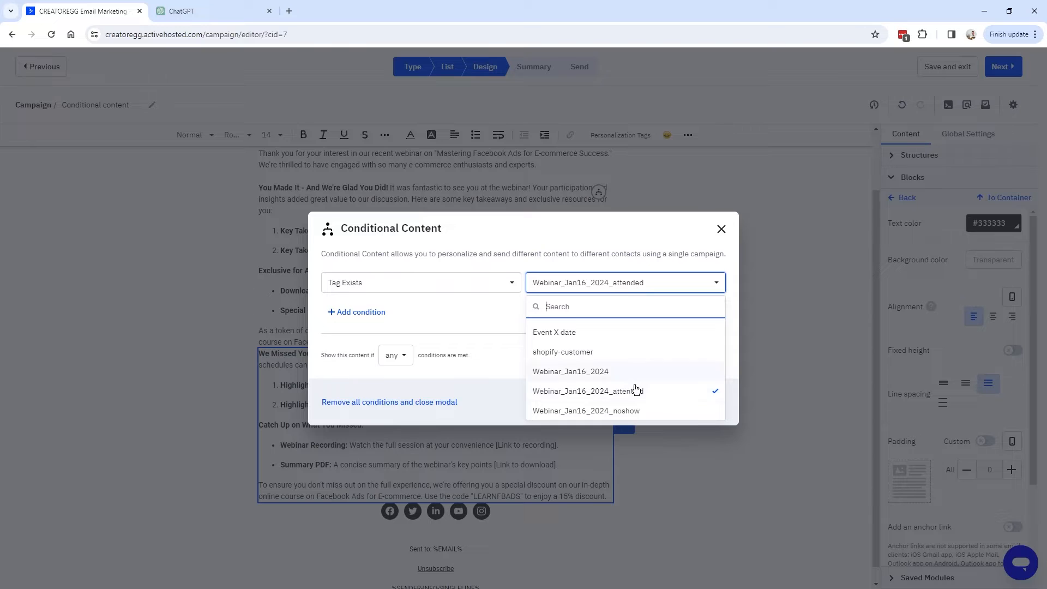
click(627, 410)
click(709, 400)
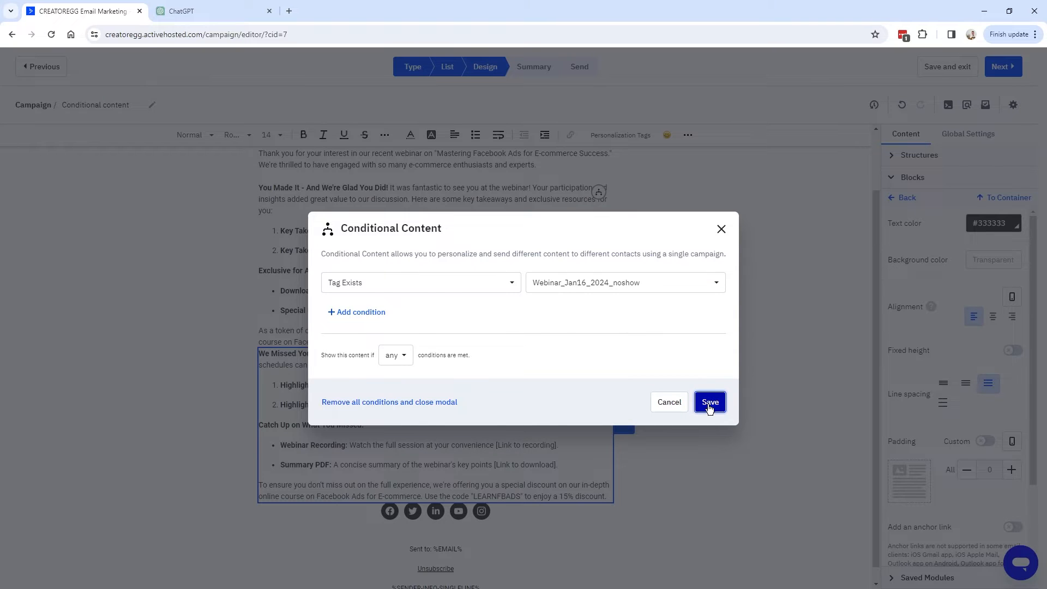
click(248, 223)
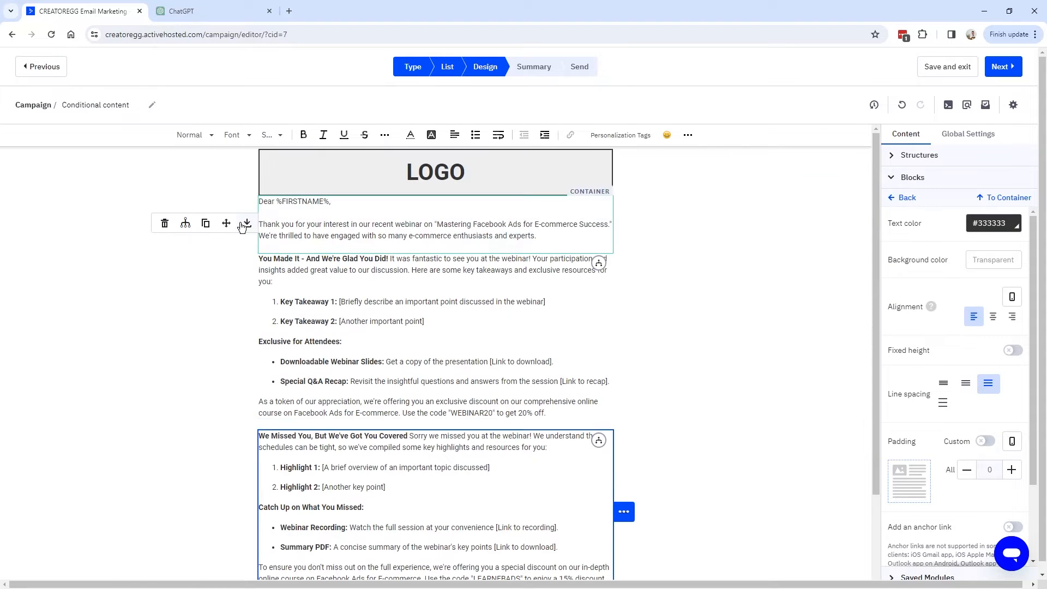
Duplicate the greeting block below the no-show section and copy ChatGPT's course promotion and sign-off text.
click(205, 225)
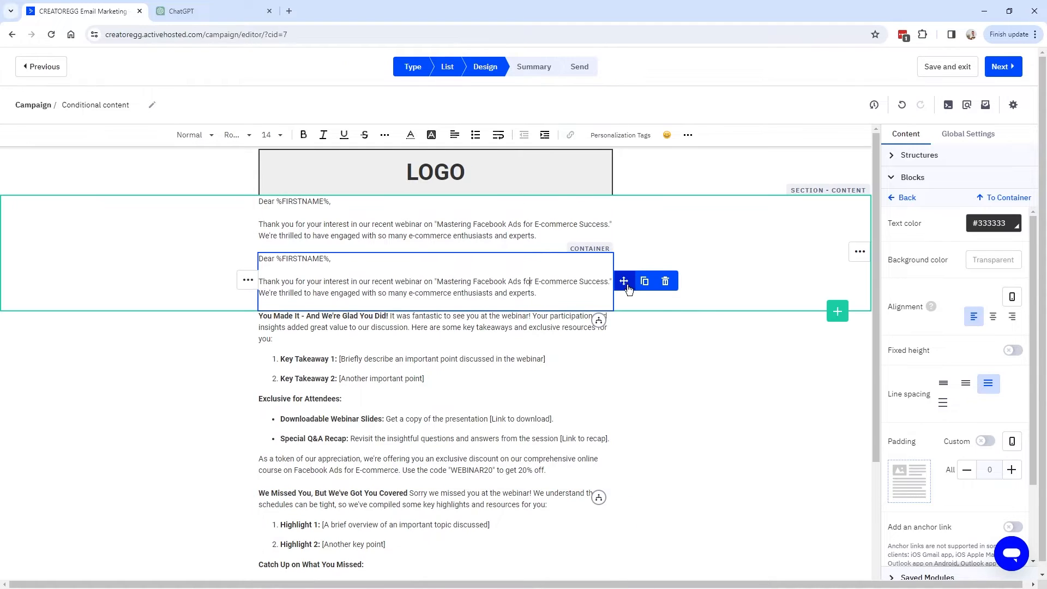
drag(626, 282, 580, 397)
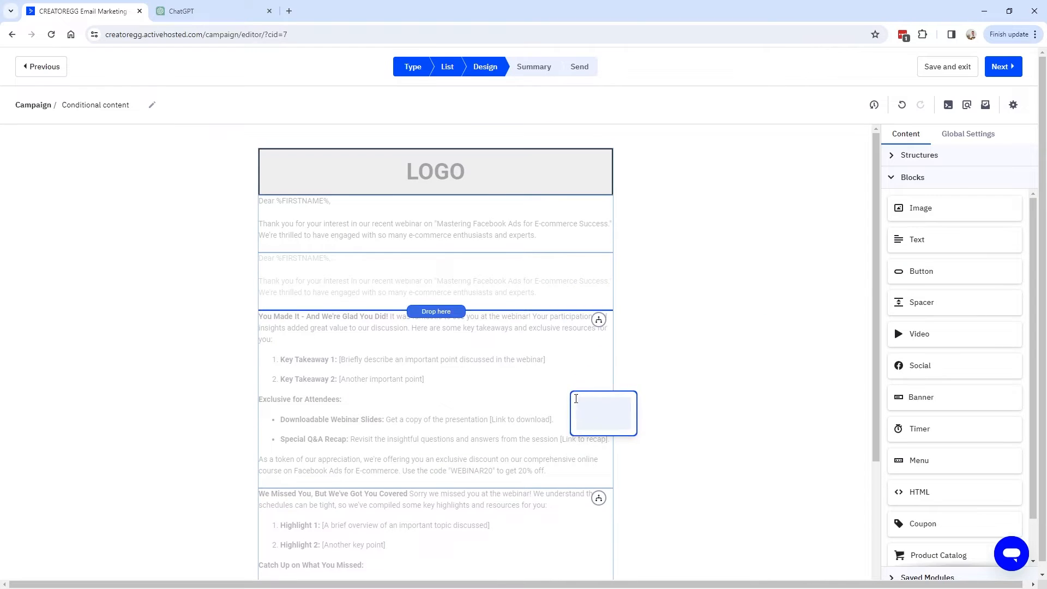
click(192, 11)
scroll(325, 265, down, 5)
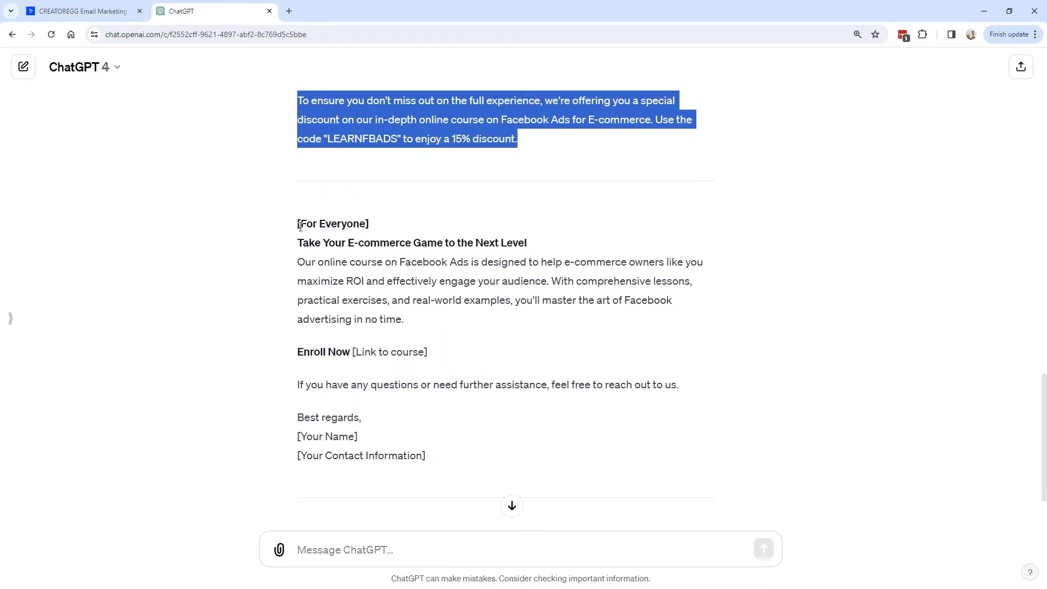
drag(301, 242, 425, 402)
key(ctrl+c)
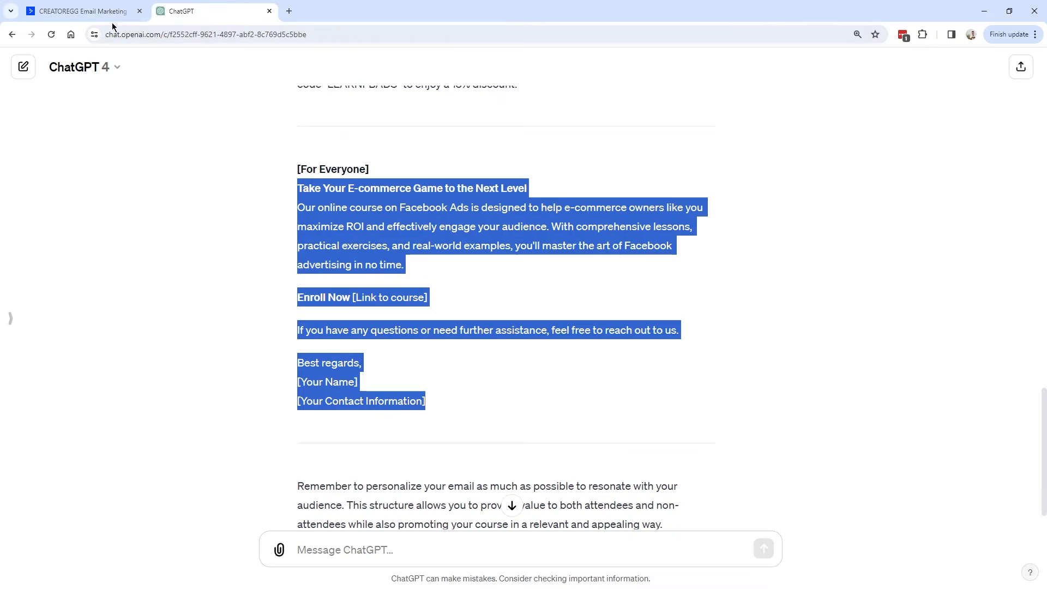
click(82, 11)
Replace the copied block's text with the 'Take Your E-commerce Game to the Next Level' section, adding a blank line before 'Best regards'.
click(365, 465)
key(ctrl+a)
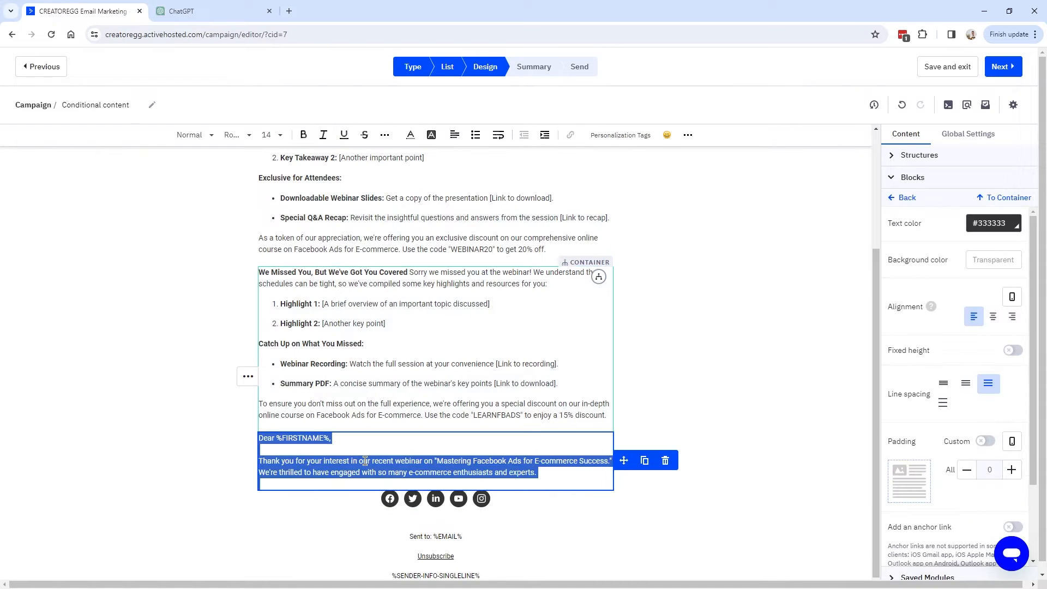
key(BackSpace)
key(ctrl+v)
scroll(382, 469, down, 1)
click(269, 476)
key(Return)
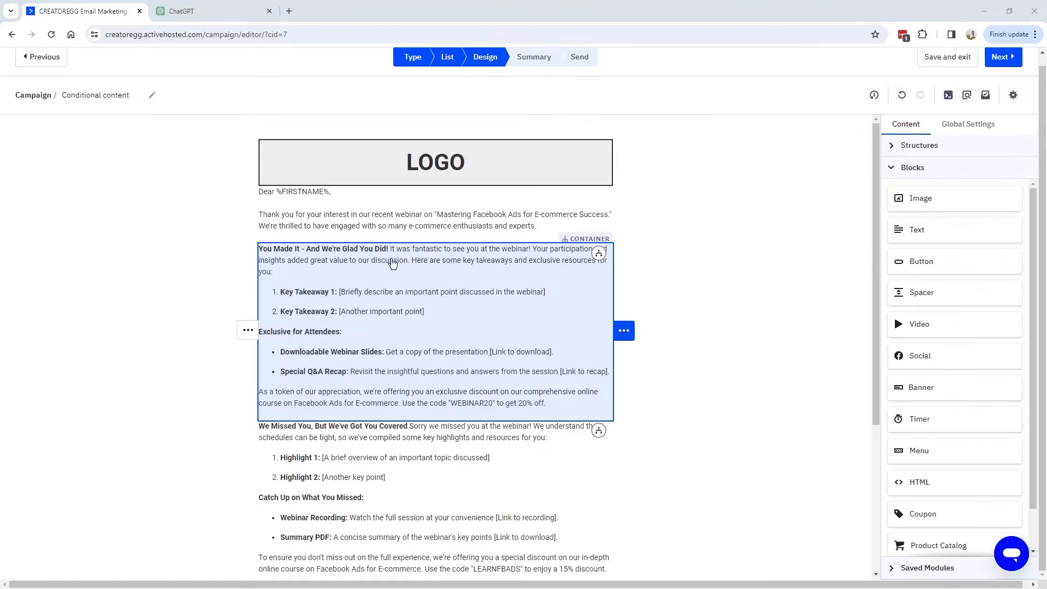
scroll(334, 330, down, 5)
scroll(359, 281, up, 4)
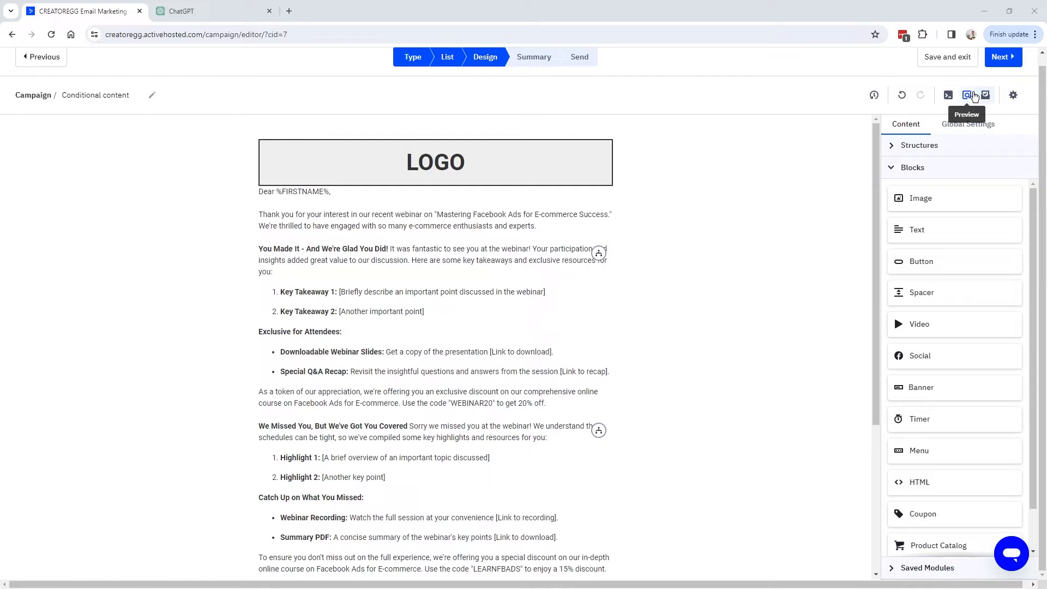
click(967, 96)
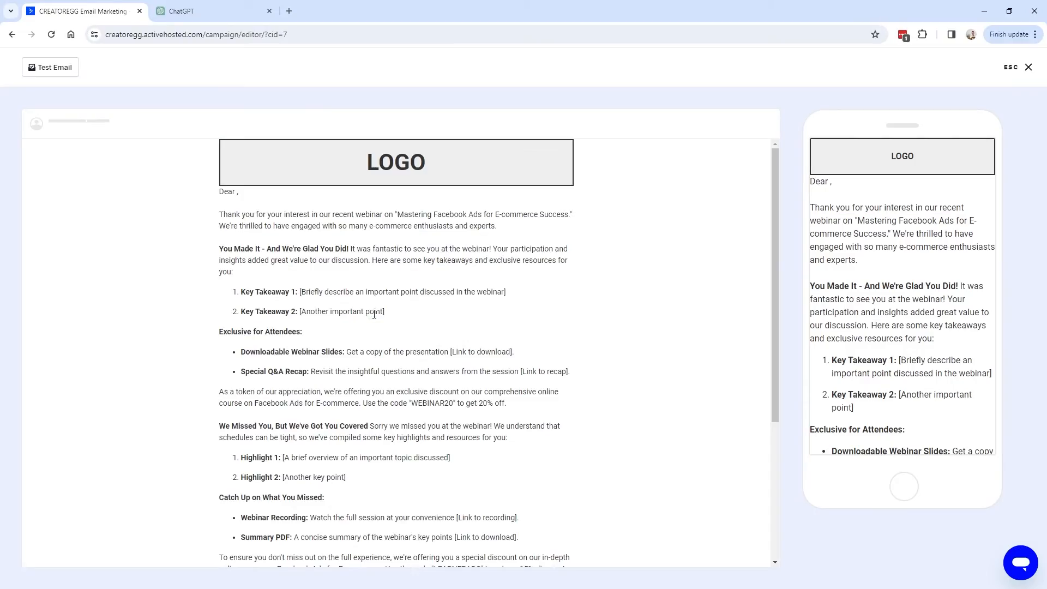
scroll(397, 403, down, 4)
scroll(327, 355, up, 5)
click(1012, 67)
click(993, 106)
drag(491, 156, 362, 156)
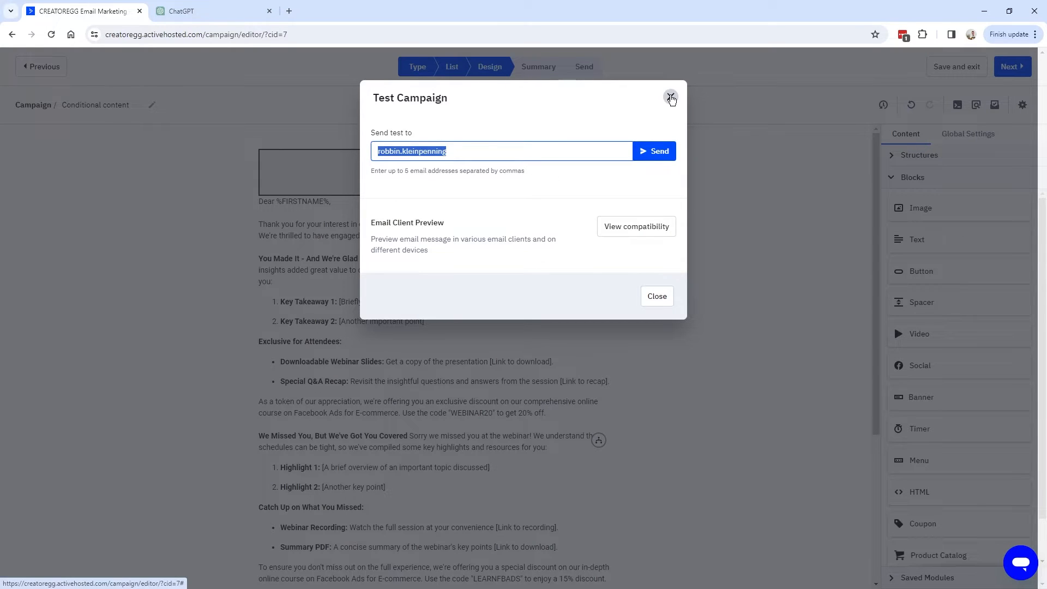
click(671, 98)
scroll(400, 309, down, 4)
scroll(400, 309, up, 4)
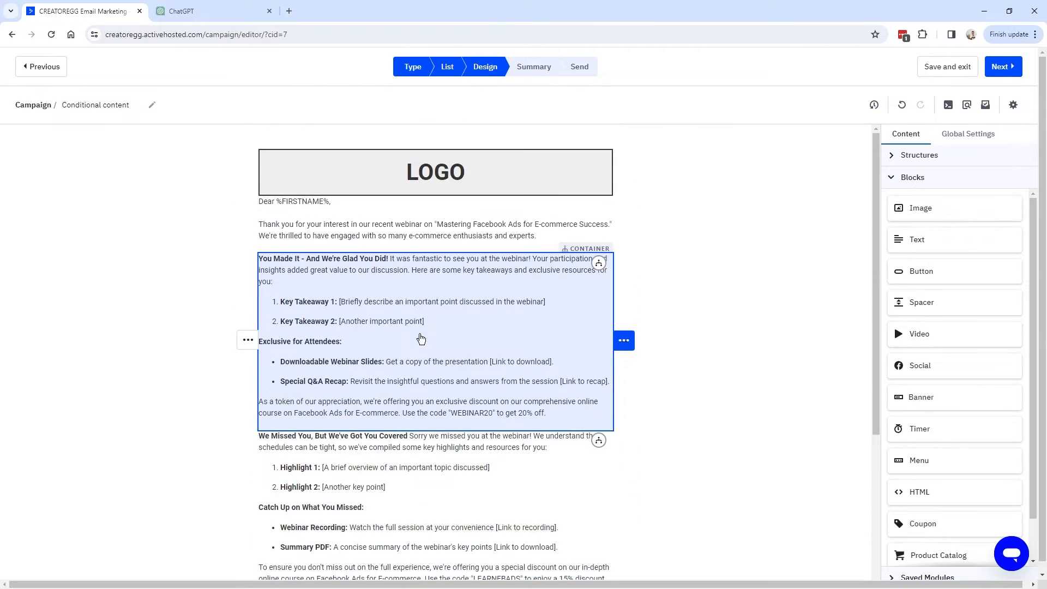
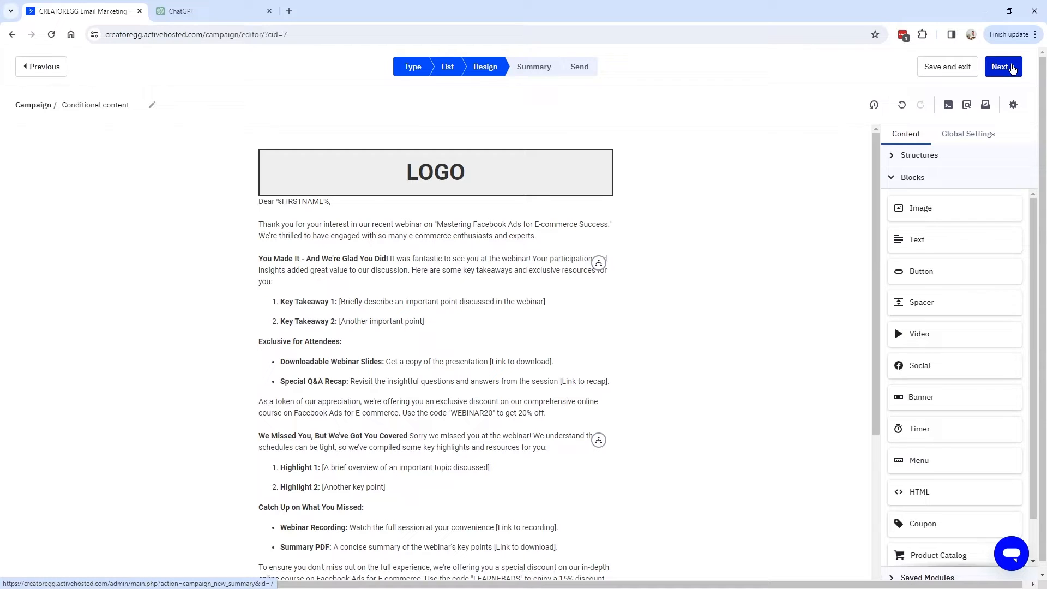
Advance the Conditional content campaign to Summary, confirm the 4-contact Master Contact List, and choose Send Now.
click(1011, 67)
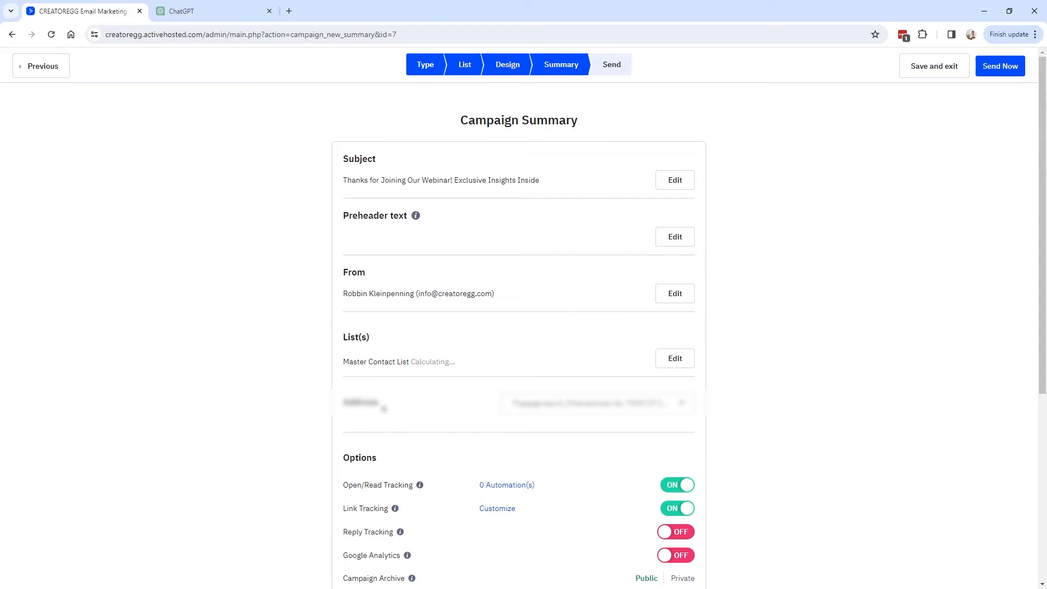
mouse_move(345, 336)
mouse_down()
mouse_move(467, 364)
mouse_move(327, 343)
mouse_move(342, 340)
mouse_up()
click(463, 364)
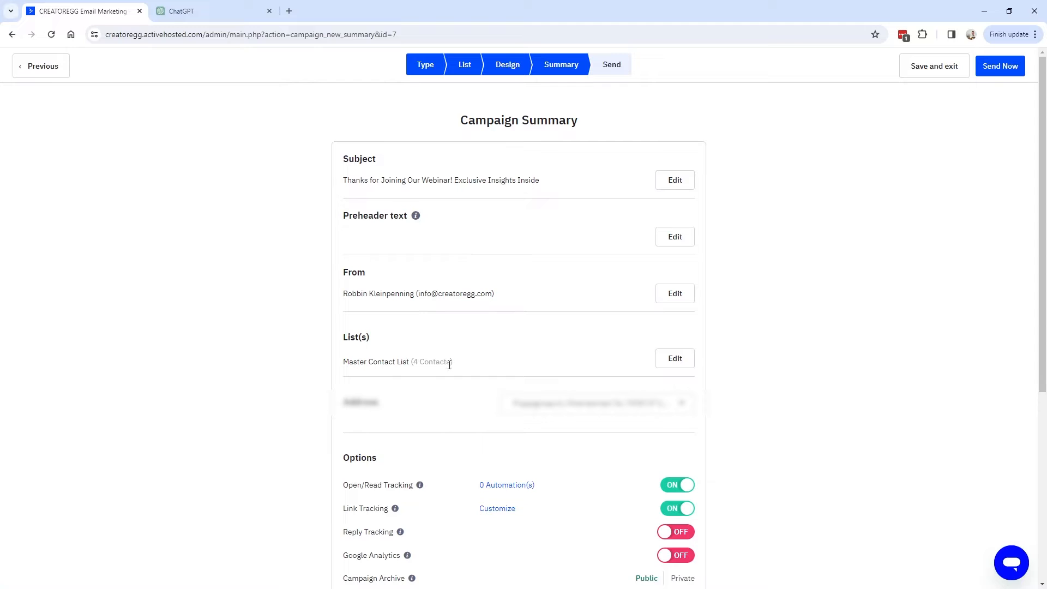
drag(415, 361, 344, 337)
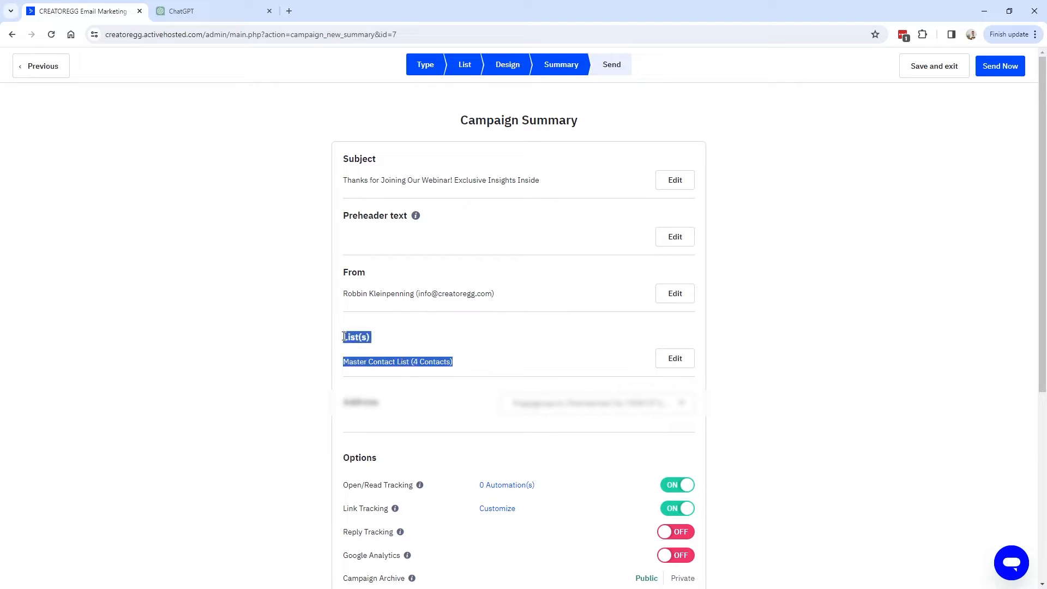
click(1001, 68)
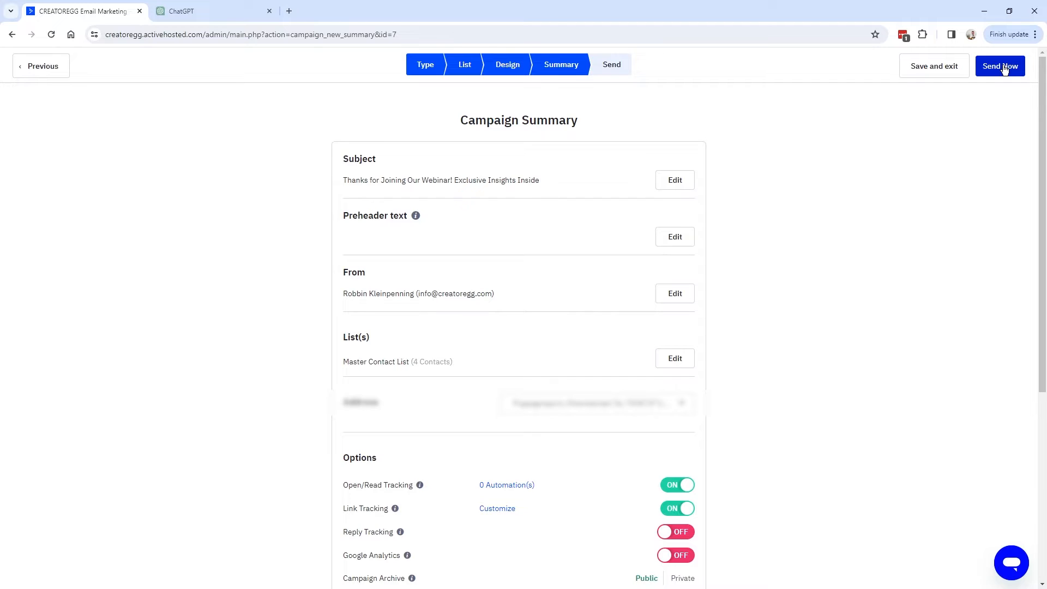
click(1004, 67)
Send the campaign immediately and read the attendee email's greeting and 'You Made It' section.
click(630, 185)
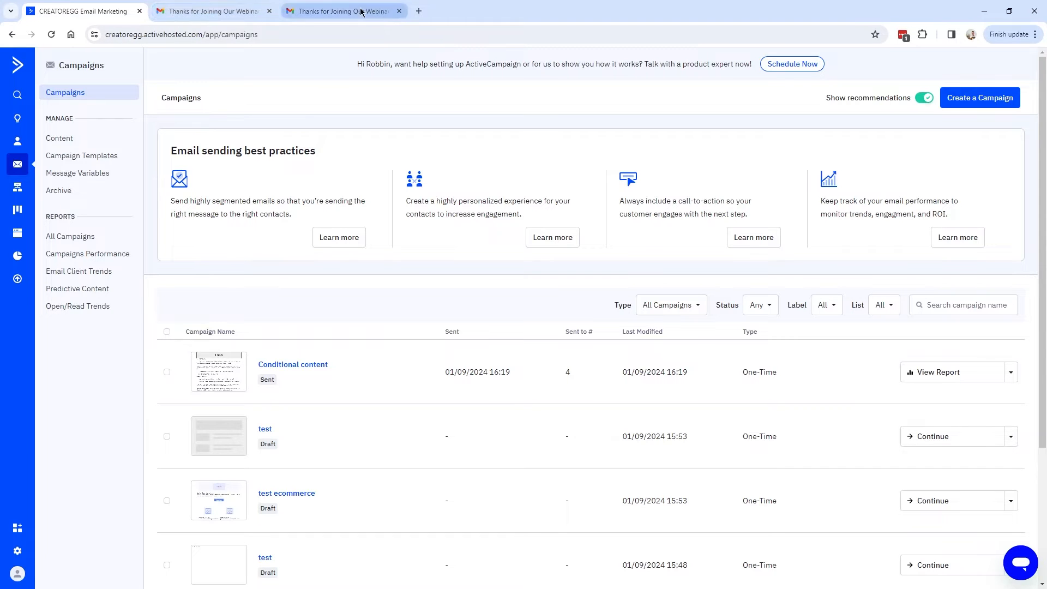
click(211, 12)
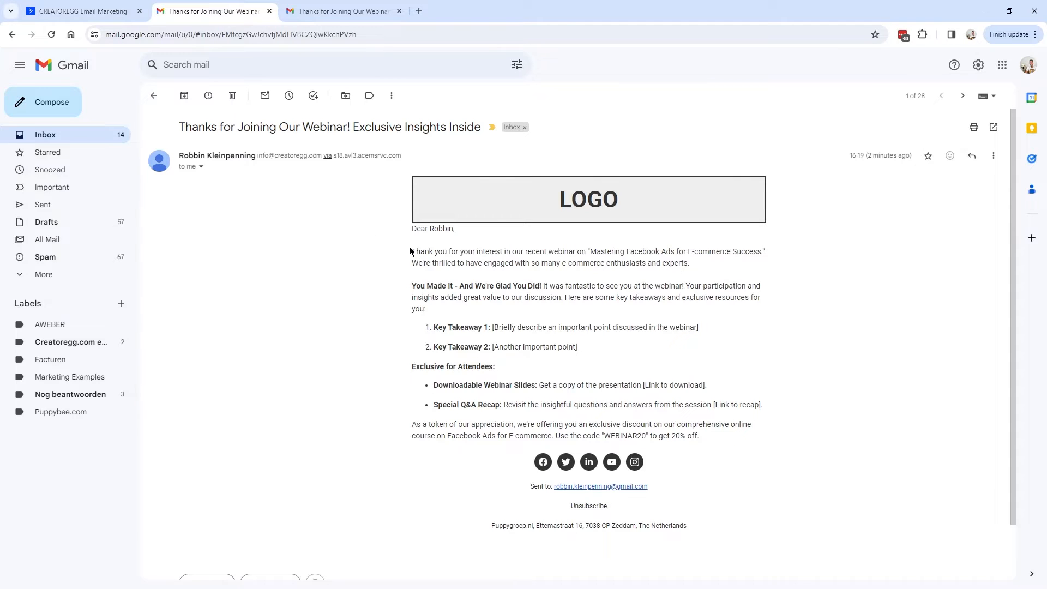
drag(412, 232, 715, 269)
drag(413, 286, 755, 409)
click(473, 399)
Check the attendee email's 20% off discount paragraph, then view the other inbox's copy.
key(ctrl+Page_Up)
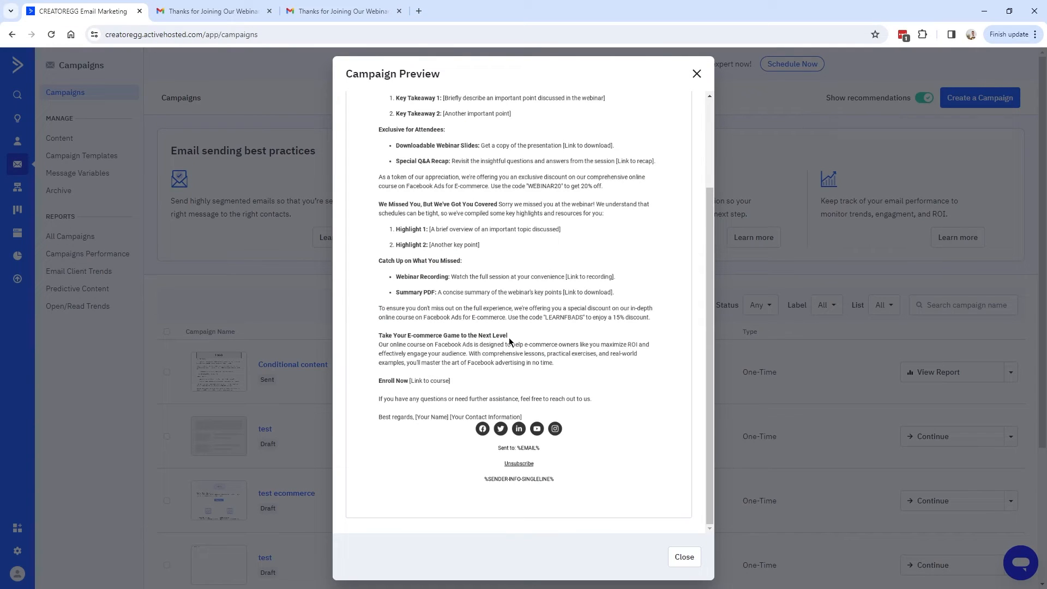
click(214, 11)
drag(413, 427, 685, 452)
click(704, 441)
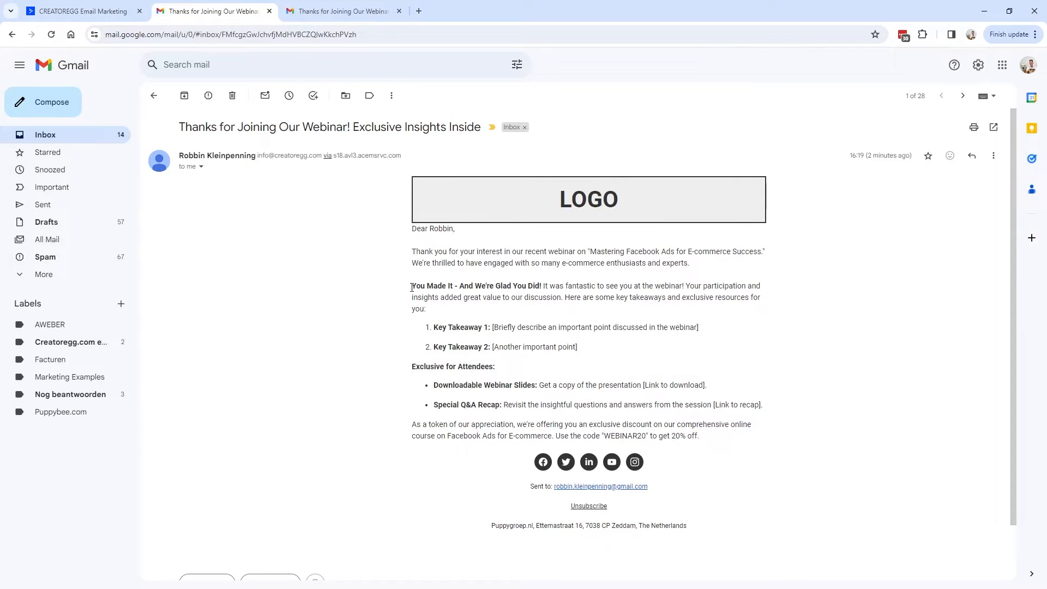
mouse_move(413, 287)
mouse_down()
mouse_move(715, 402)
mouse_move(738, 440)
mouse_move(437, 407)
mouse_move(408, 229)
mouse_move(412, 284)
mouse_up()
click(712, 443)
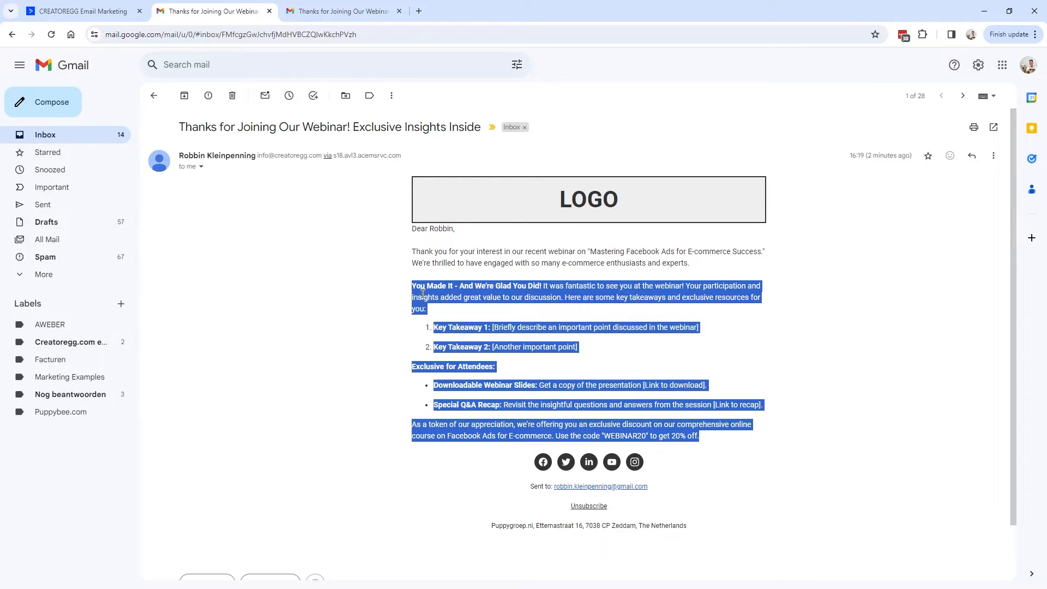
click(317, 14)
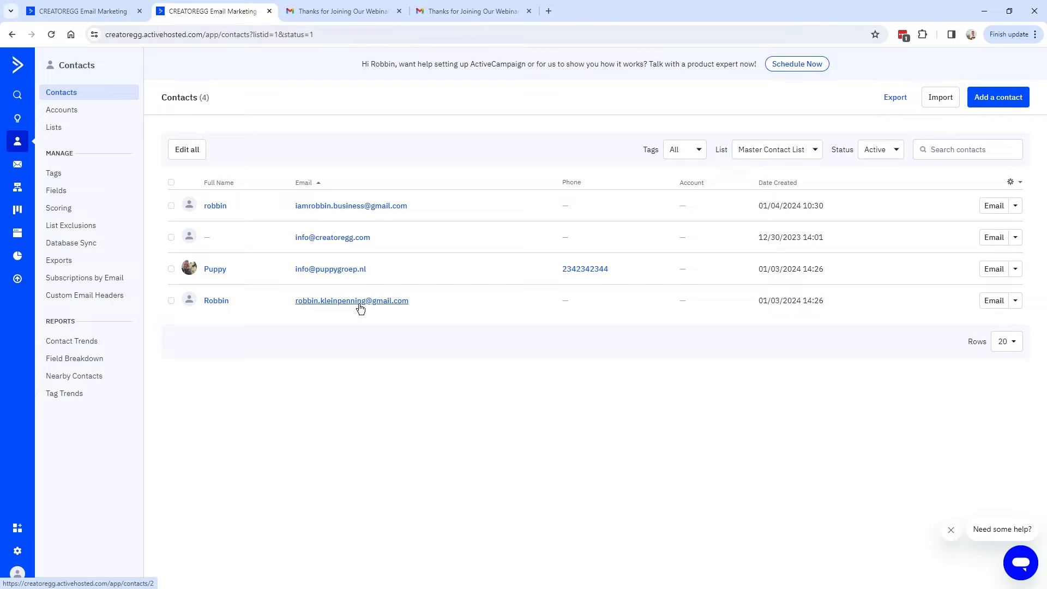
Confirm the last contact carries the Webinar_Jan16_2024_attended tag.
click(340, 11)
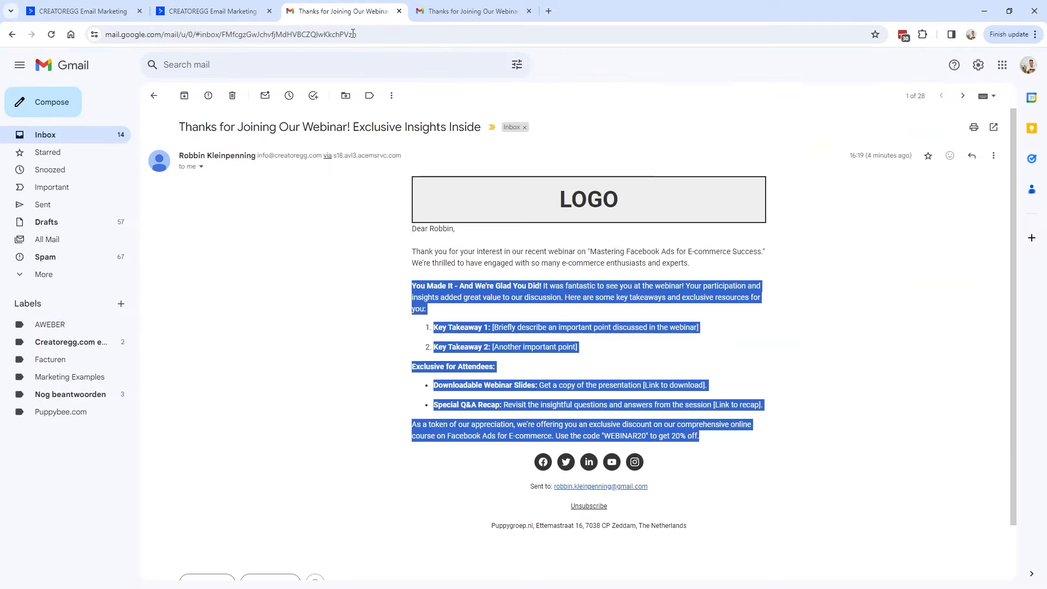
click(213, 10)
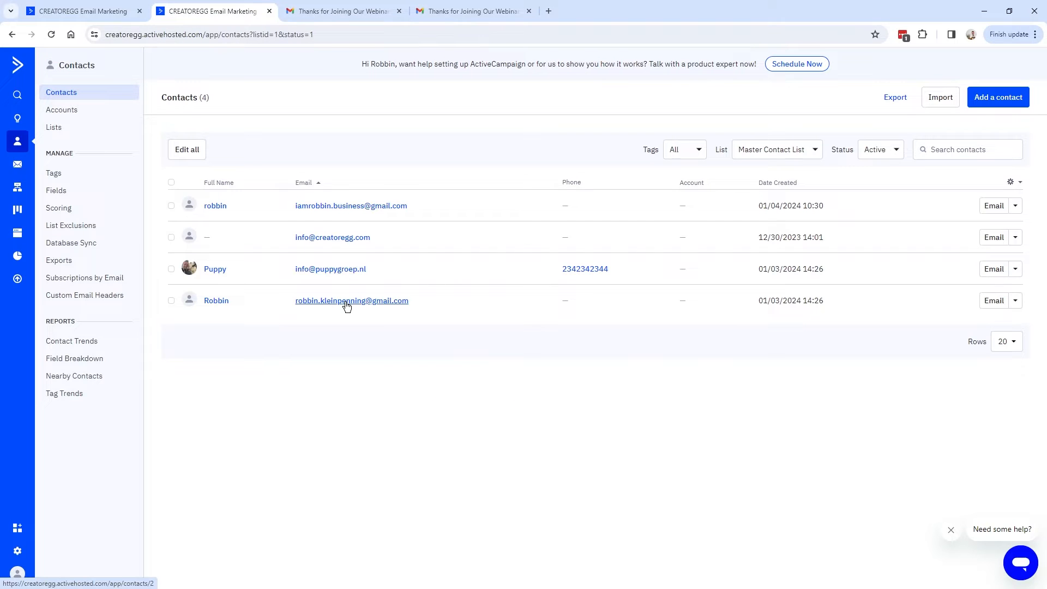
click(347, 303)
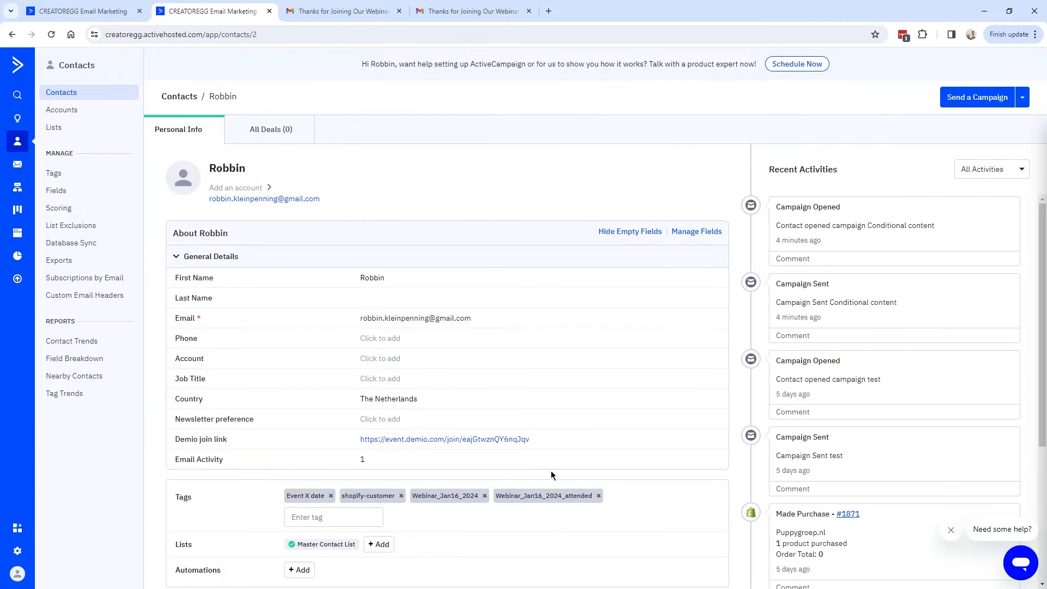
drag(500, 441, 591, 440)
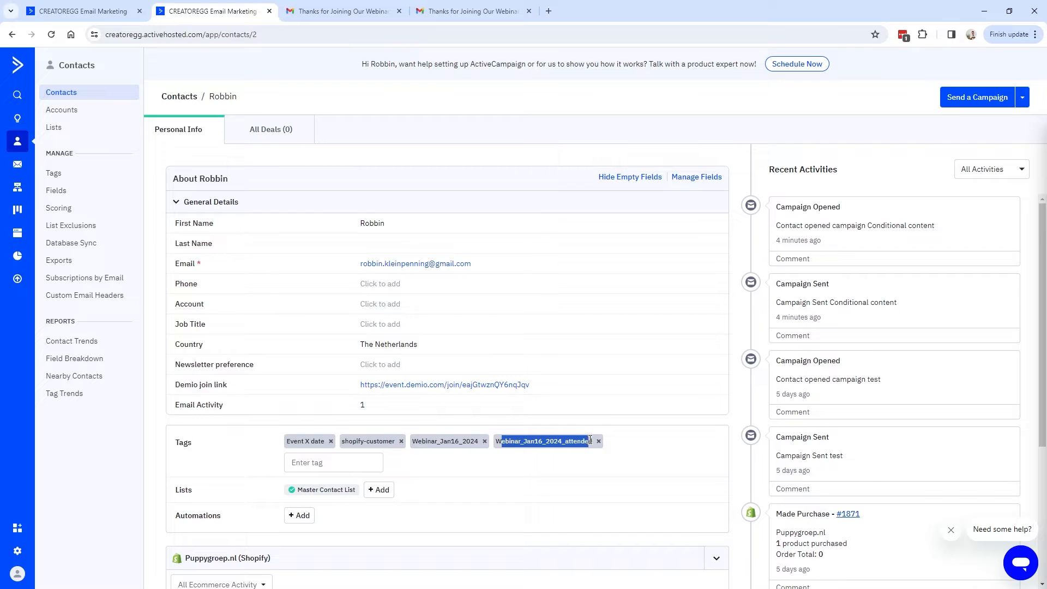
click(179, 97)
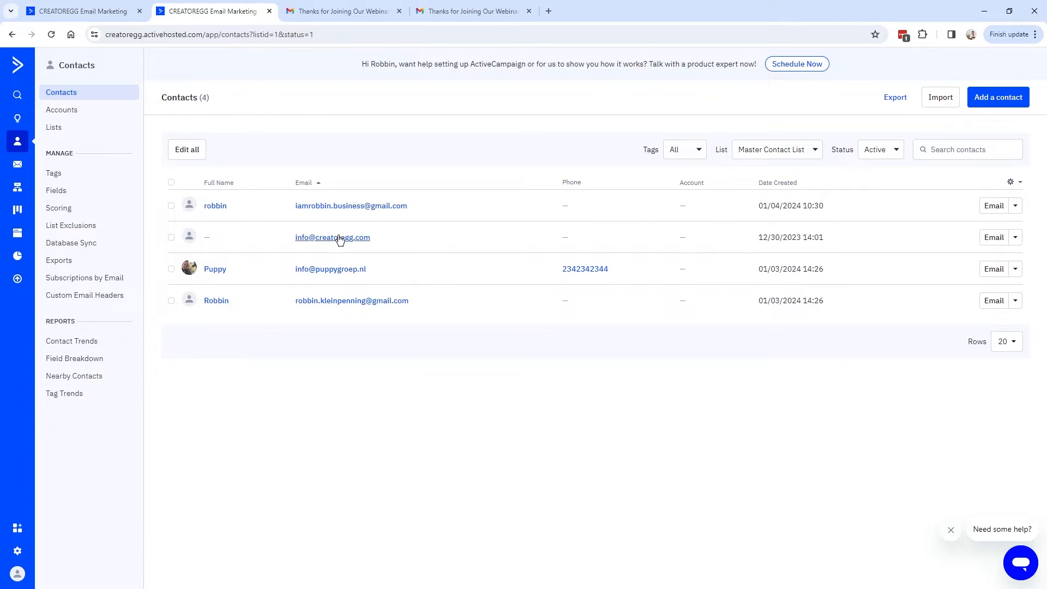
Match the top contact's noshow tag to their 'We Missed You' email with course promotion.
click(344, 206)
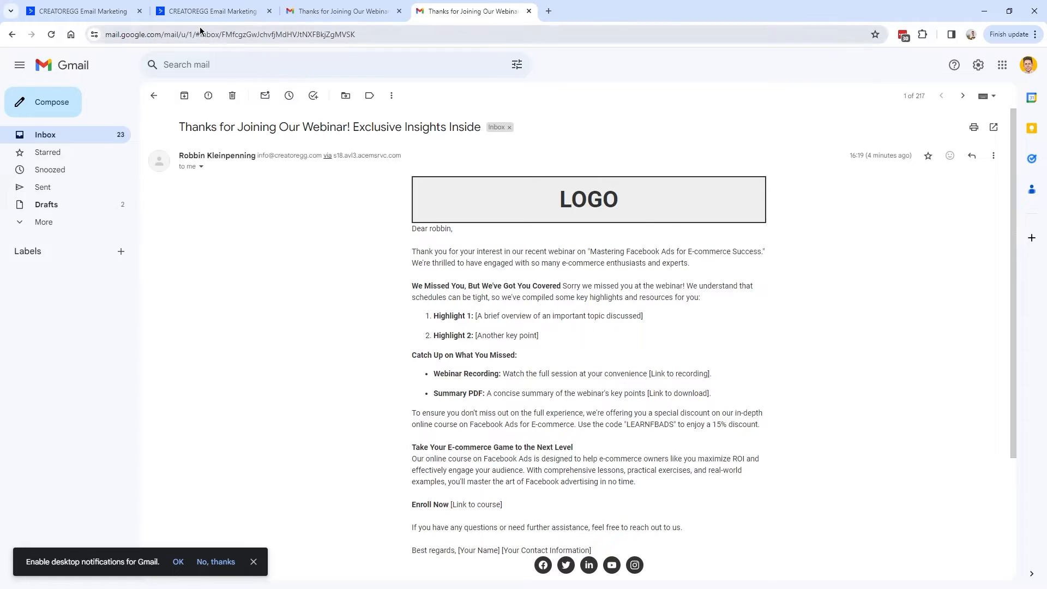
click(208, 11)
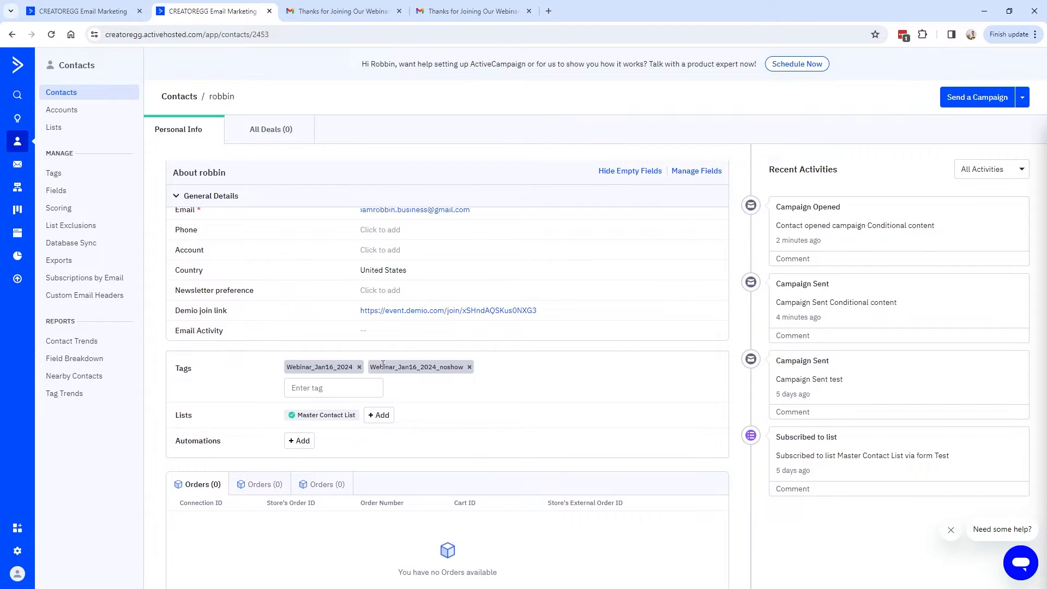
drag(411, 232, 704, 243)
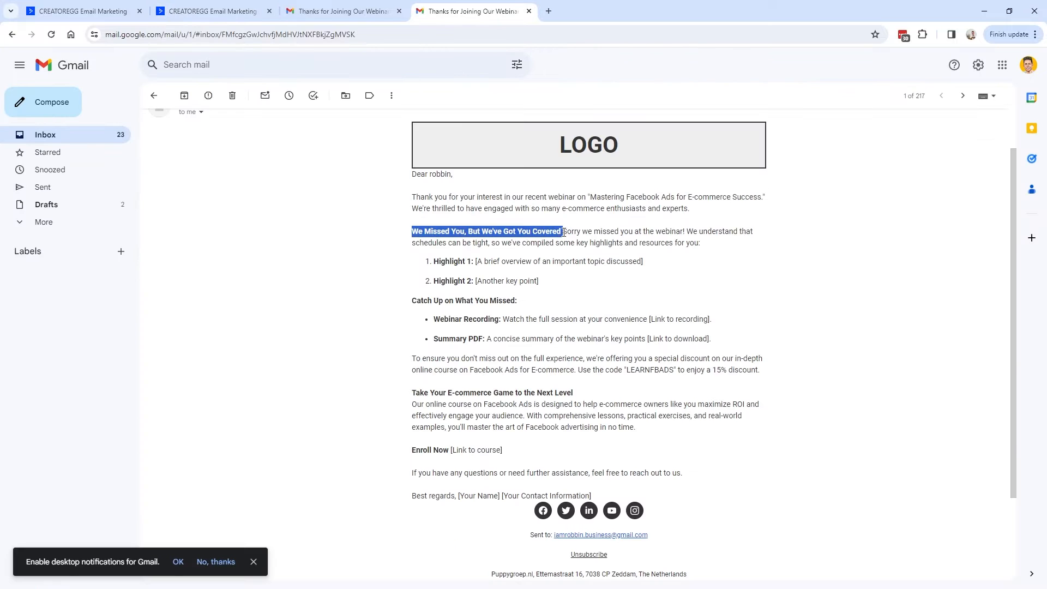
scroll(412, 353, down, 2)
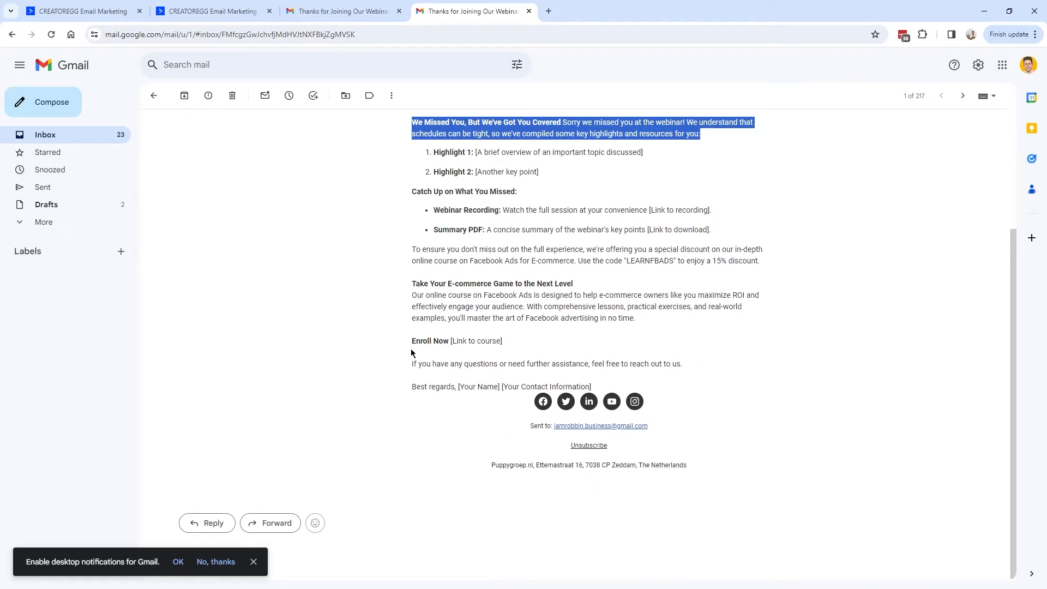
drag(580, 378, 418, 284)
click(418, 284)
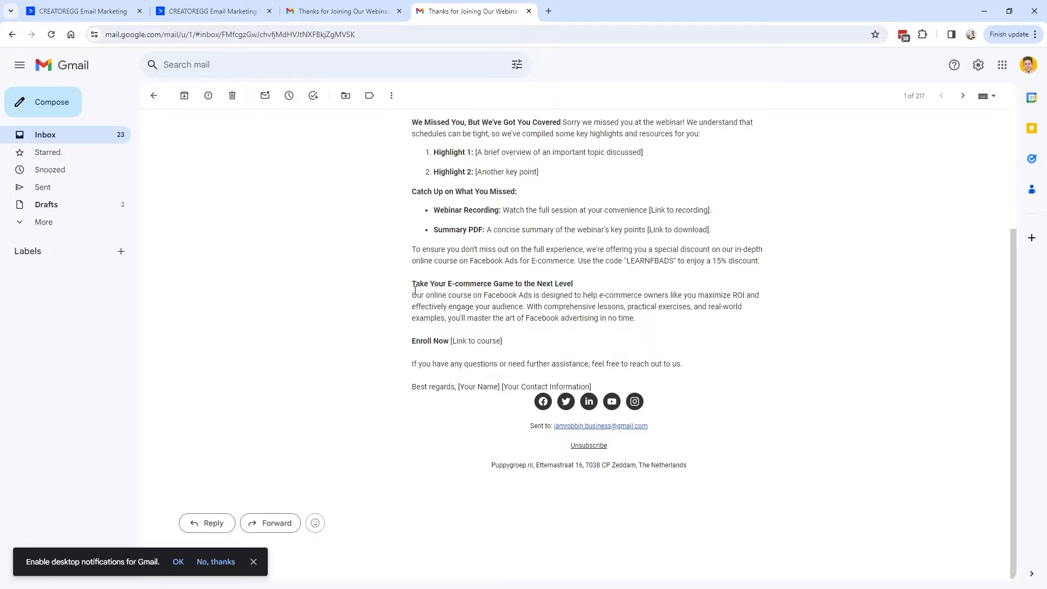
click(338, 11)
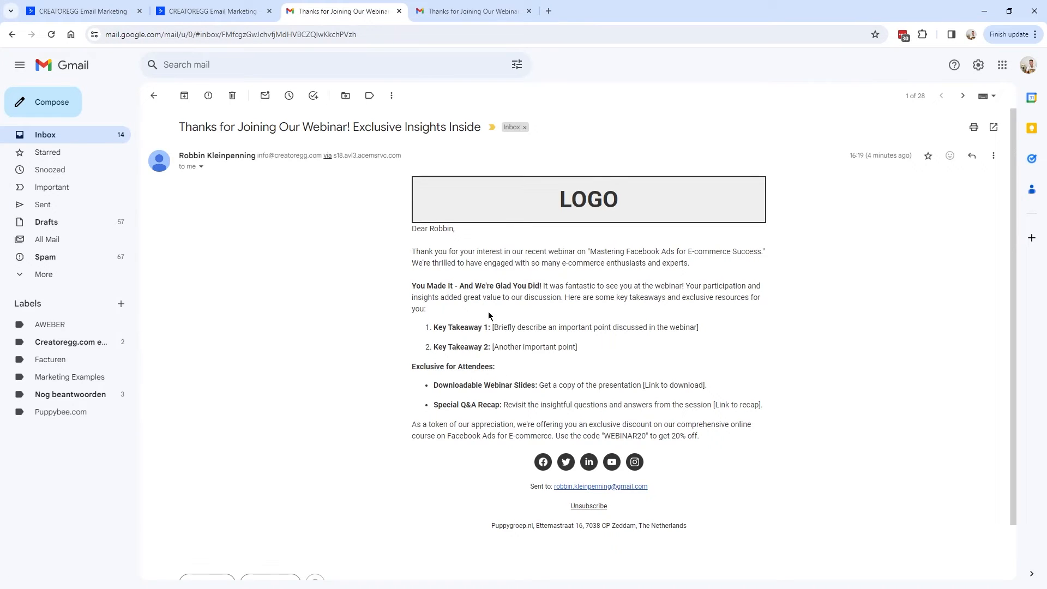
Duplicate the Conditional content campaign and open the 'Conditional content (Copy)' draft.
click(82, 11)
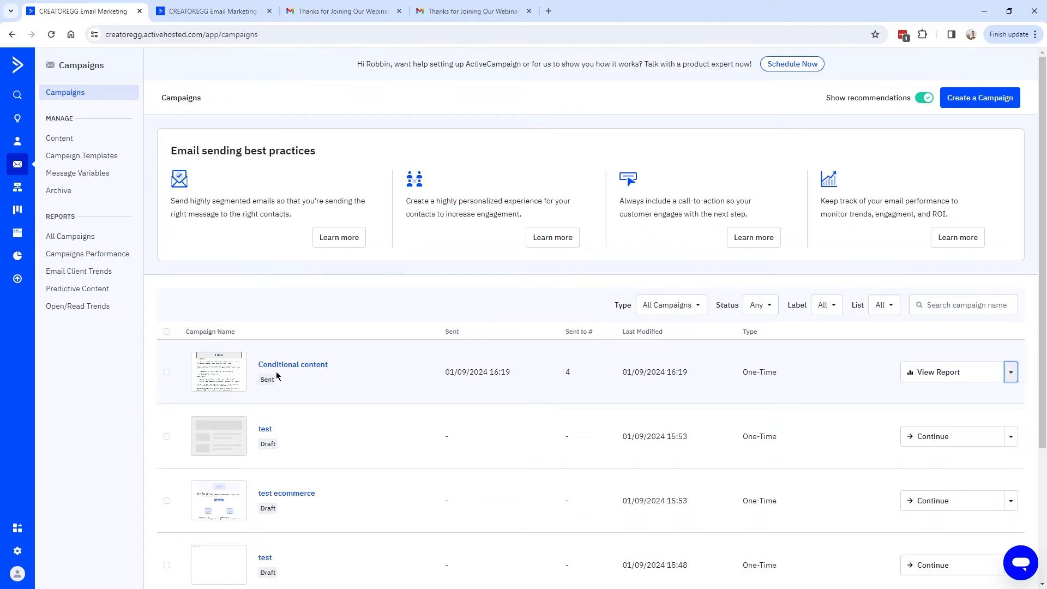
click(1011, 370)
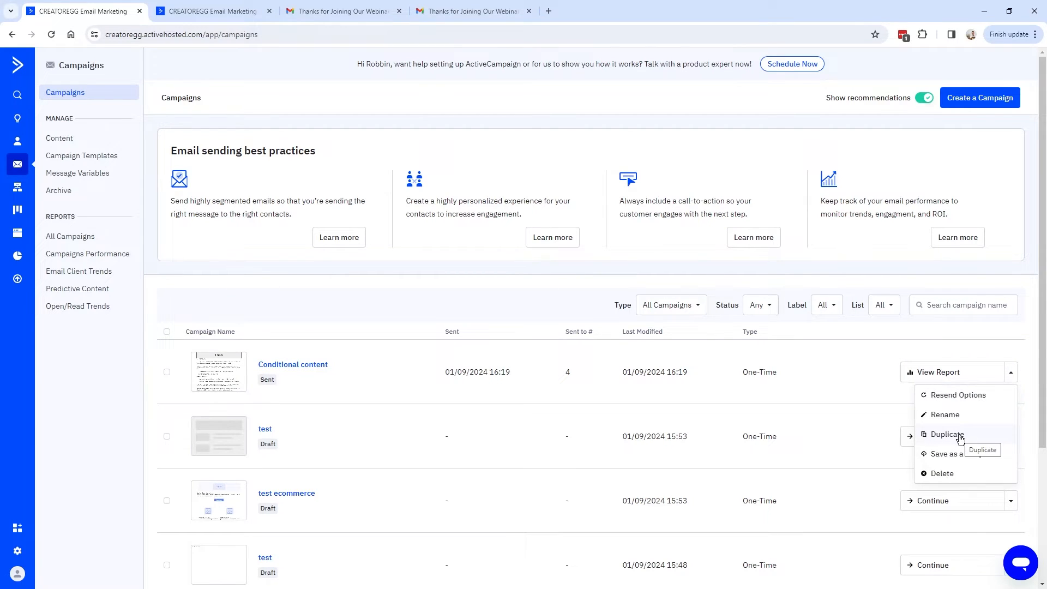
click(947, 435)
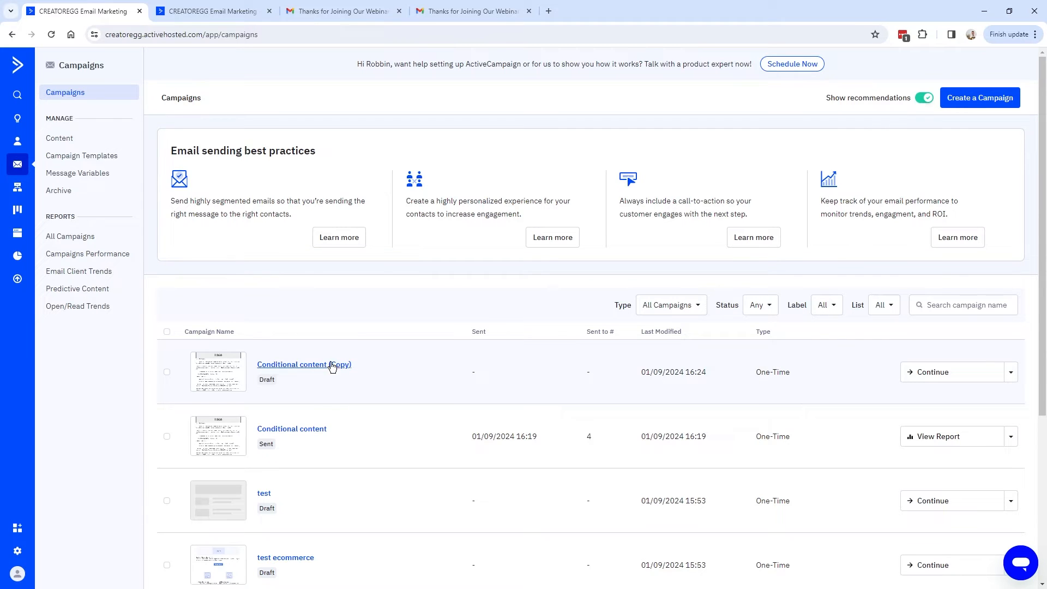
double_click(275, 446)
click(315, 366)
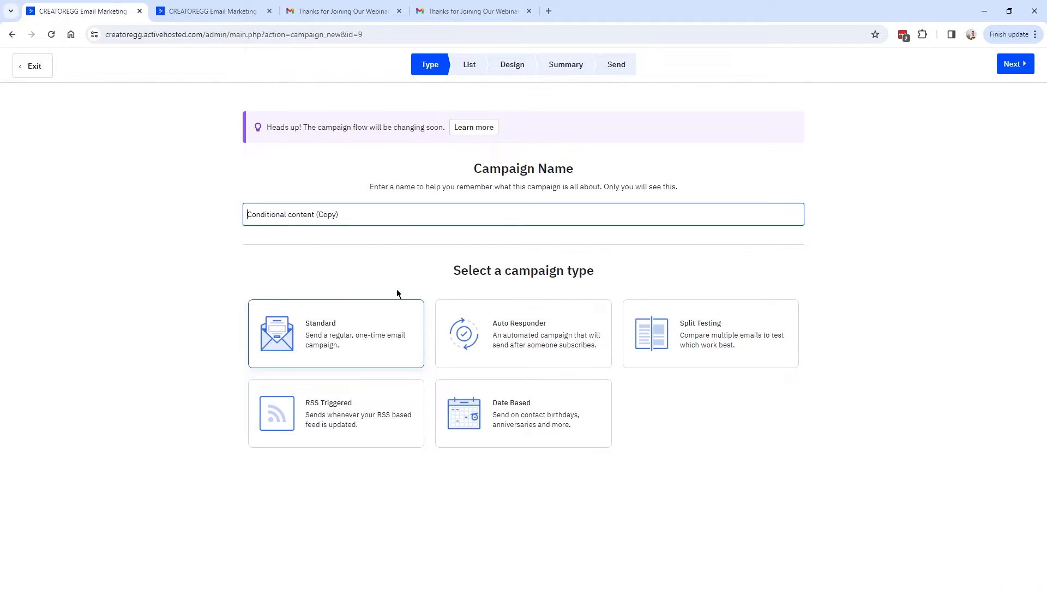
Advance the copy to its Design step and select the We Missed You block's Highlight 1 line.
click(1014, 64)
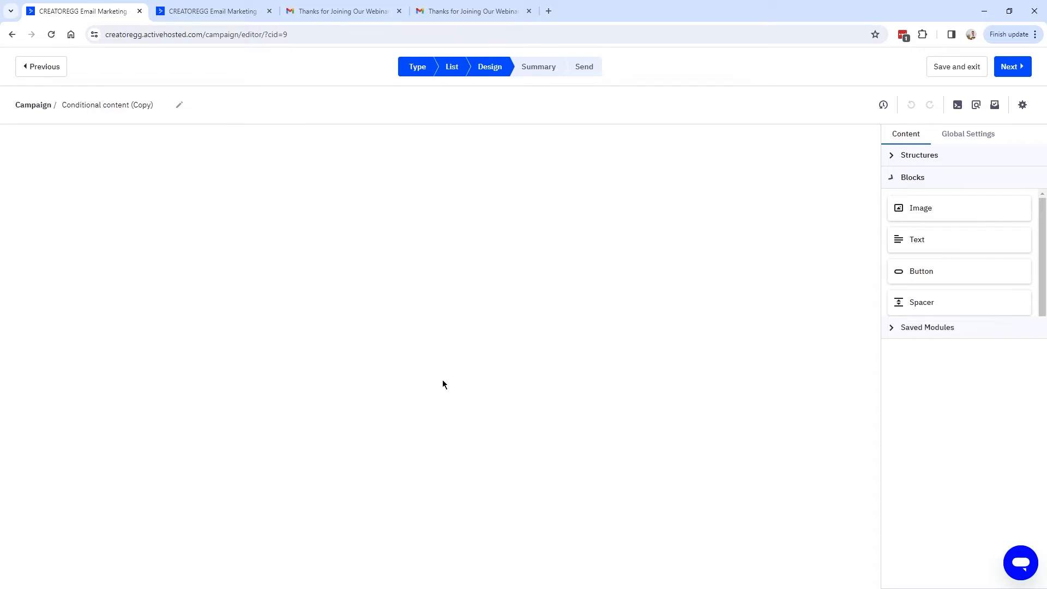
scroll(459, 391, down, 3)
click(361, 317)
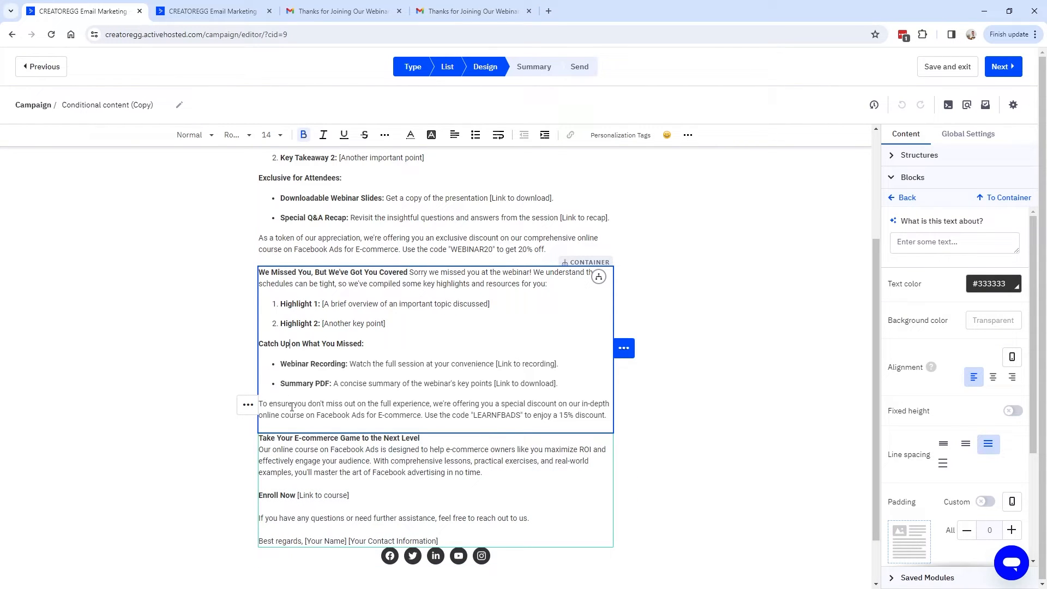
click(330, 296)
scroll(557, 274, up, 3)
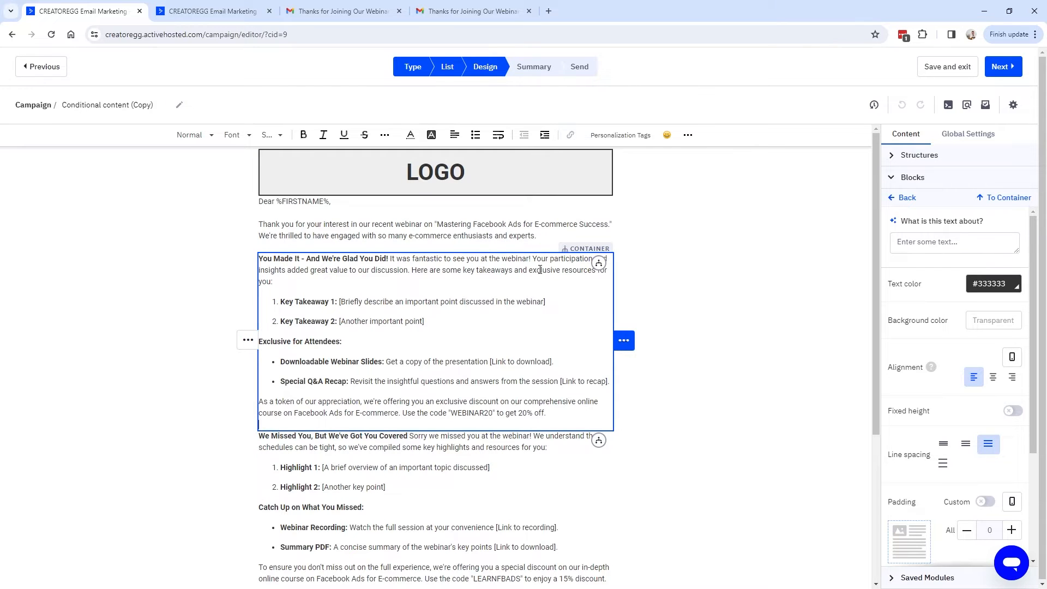
scroll(540, 269, down, 3)
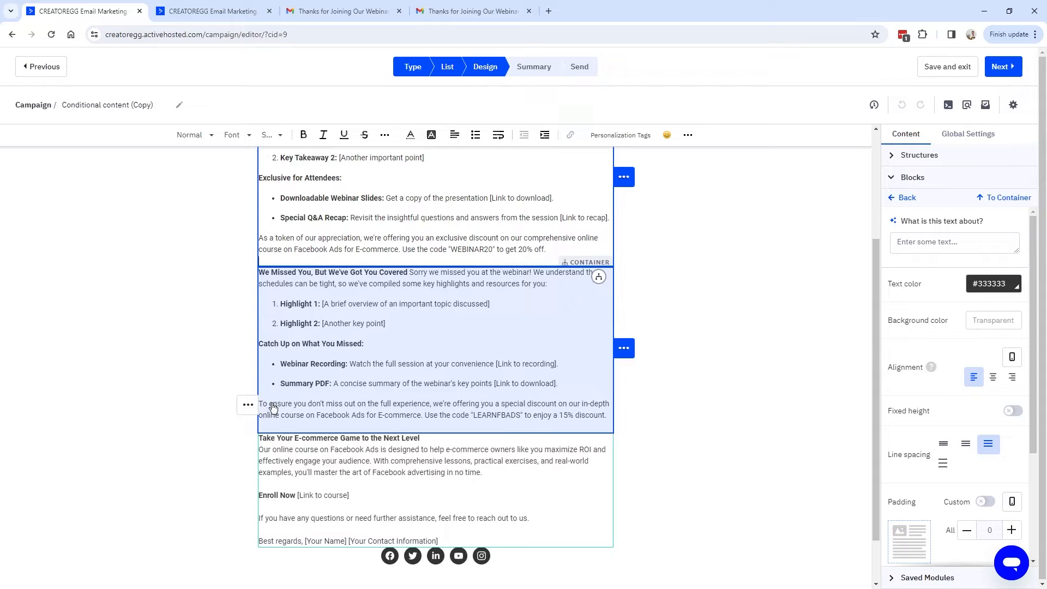
Check the We Missed You block's conditional content uses the noshow Tag Exists rule.
mouse_move(248, 405)
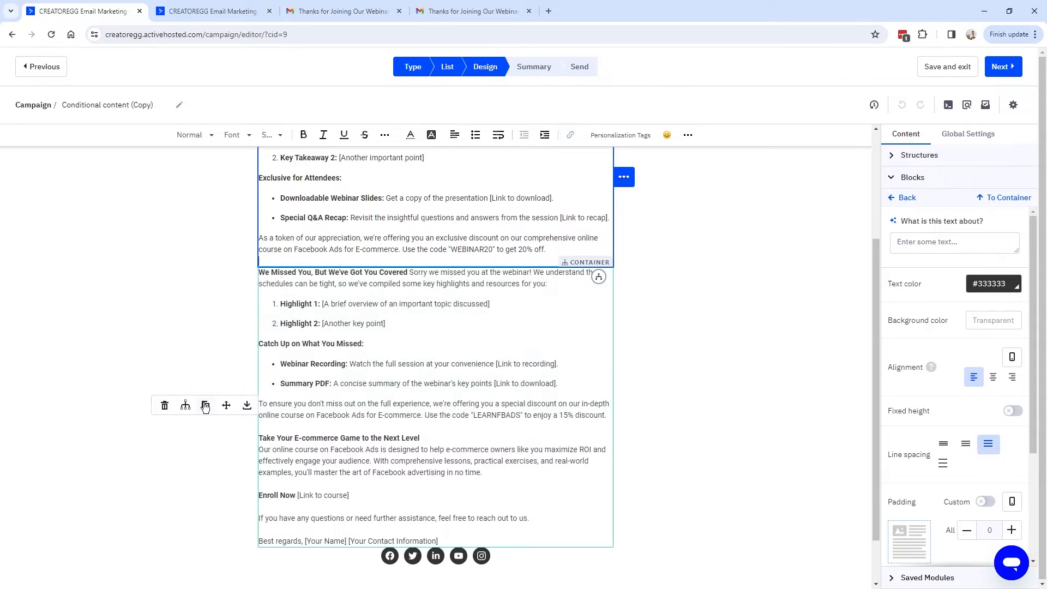
click(187, 406)
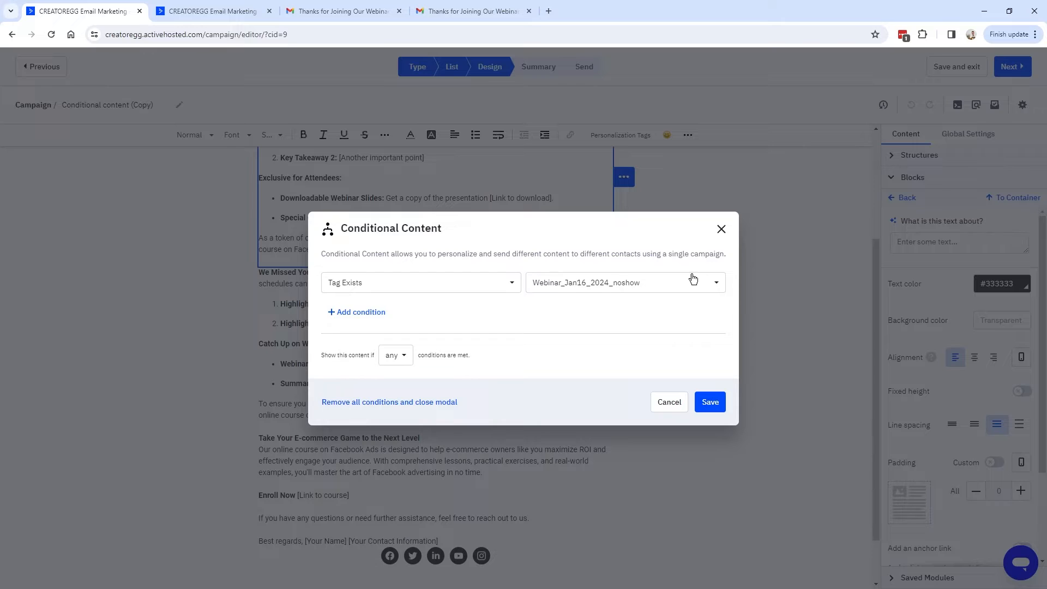
click(721, 229)
scroll(360, 404, down, 1)
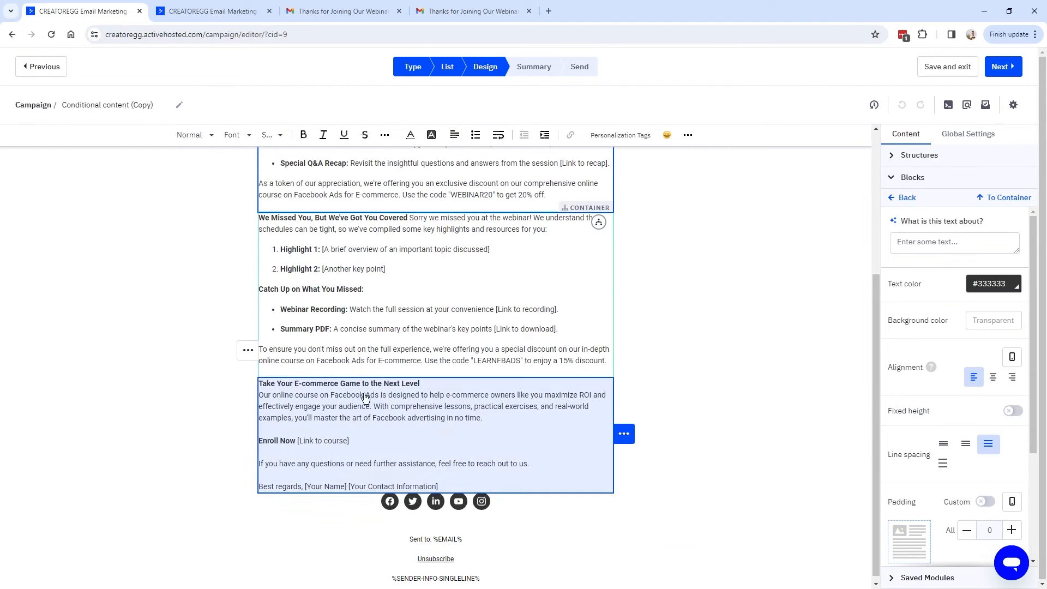
scroll(368, 425, down, 1)
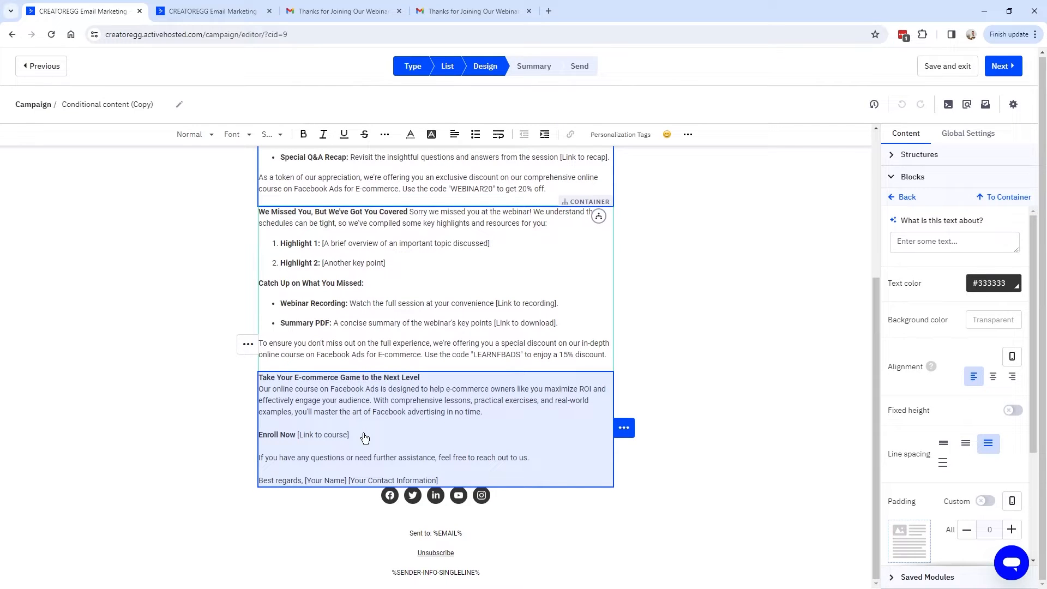
Inspect the closing block's conditional content, then reach the Campaign Summary for the 4-contact Master Contact List.
drag(623, 429, 451, 488)
click(374, 327)
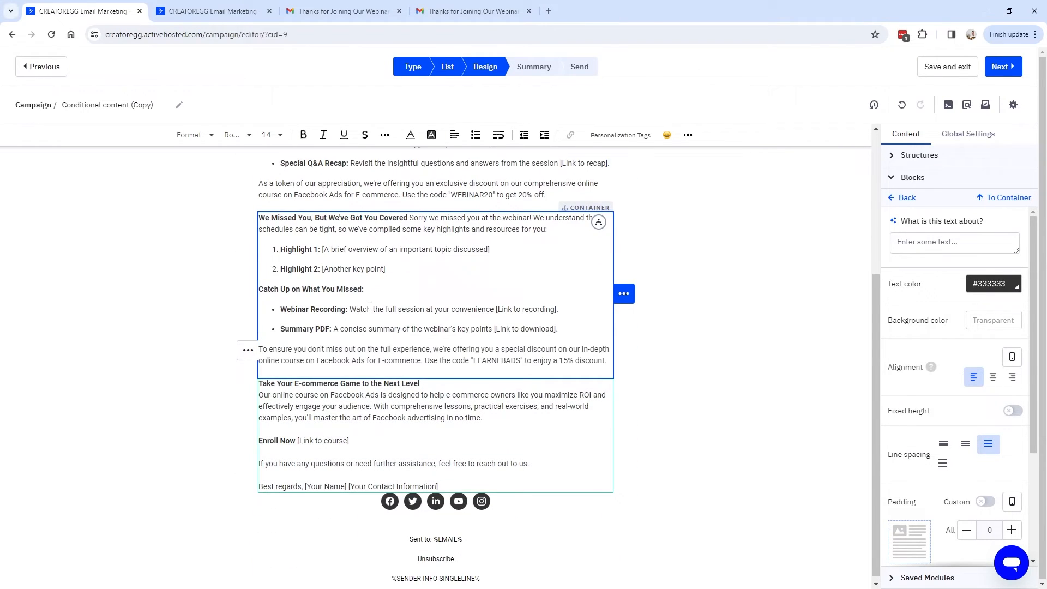
click(557, 446)
mouse_move(625, 436)
mouse_move(625, 436)
mouse_down()
mouse_move(623, 463)
mouse_move(572, 500)
mouse_up()
click(551, 382)
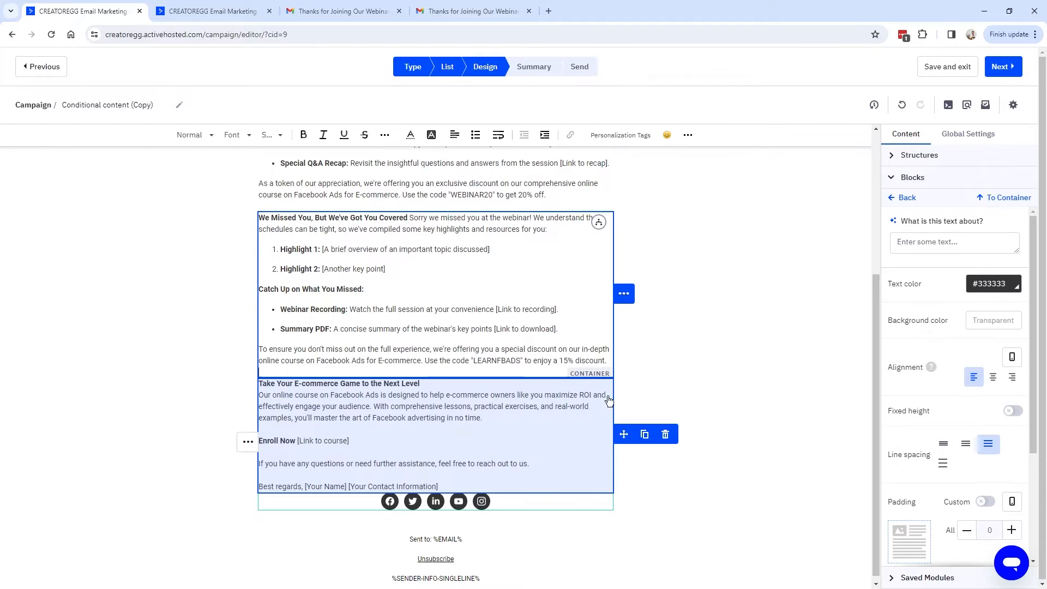
click(596, 441)
mouse_move(258, 447)
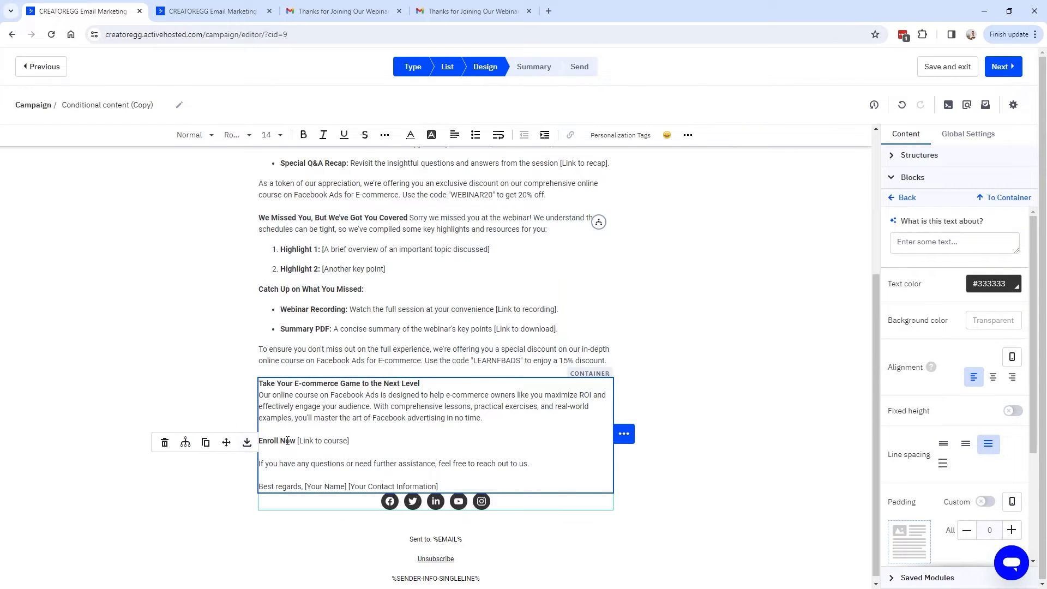
click(185, 442)
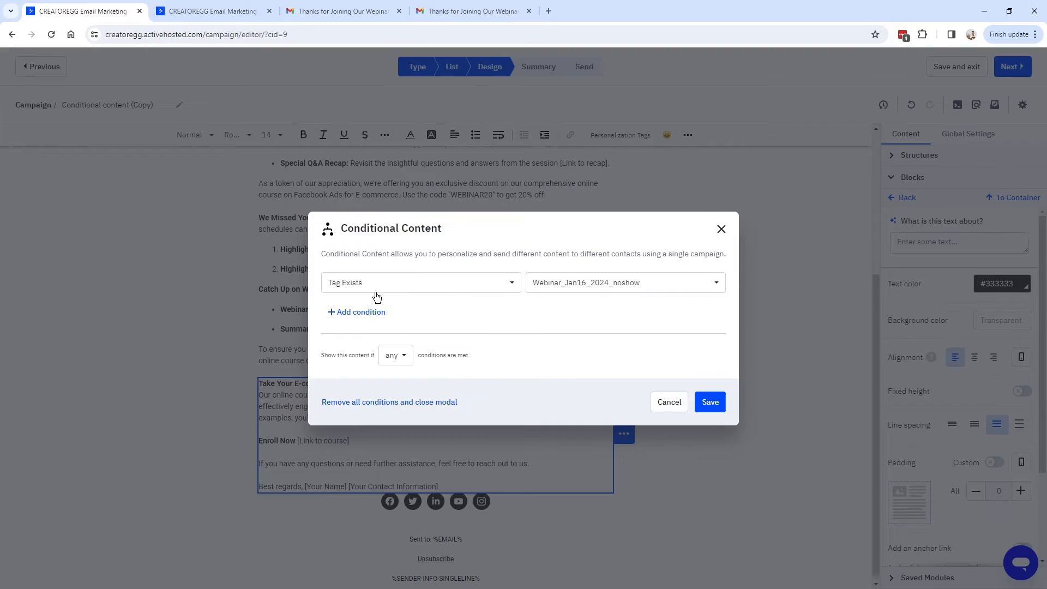
click(721, 229)
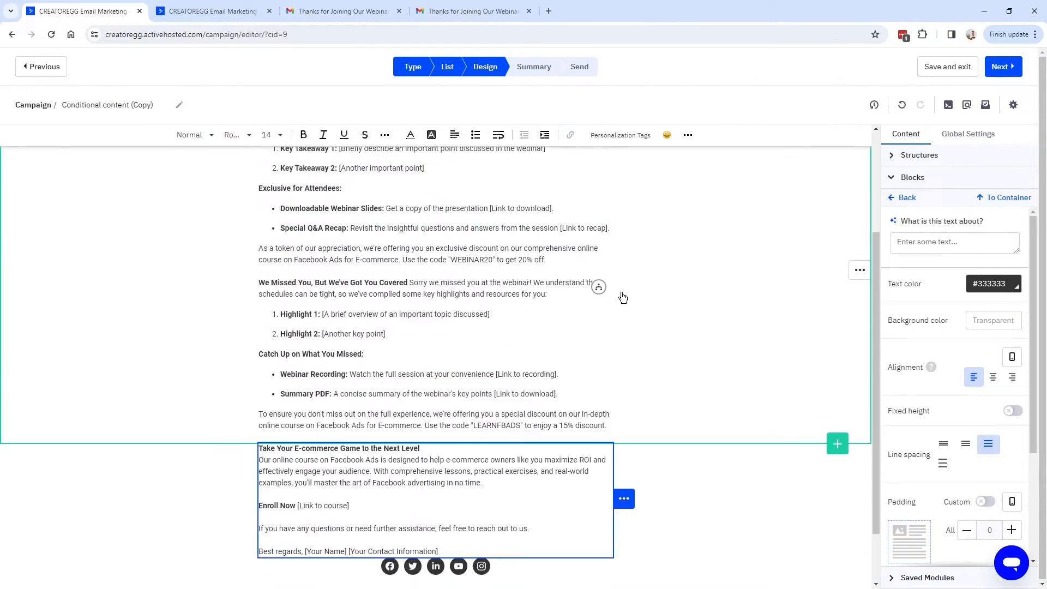
click(1002, 67)
drag(342, 362, 443, 363)
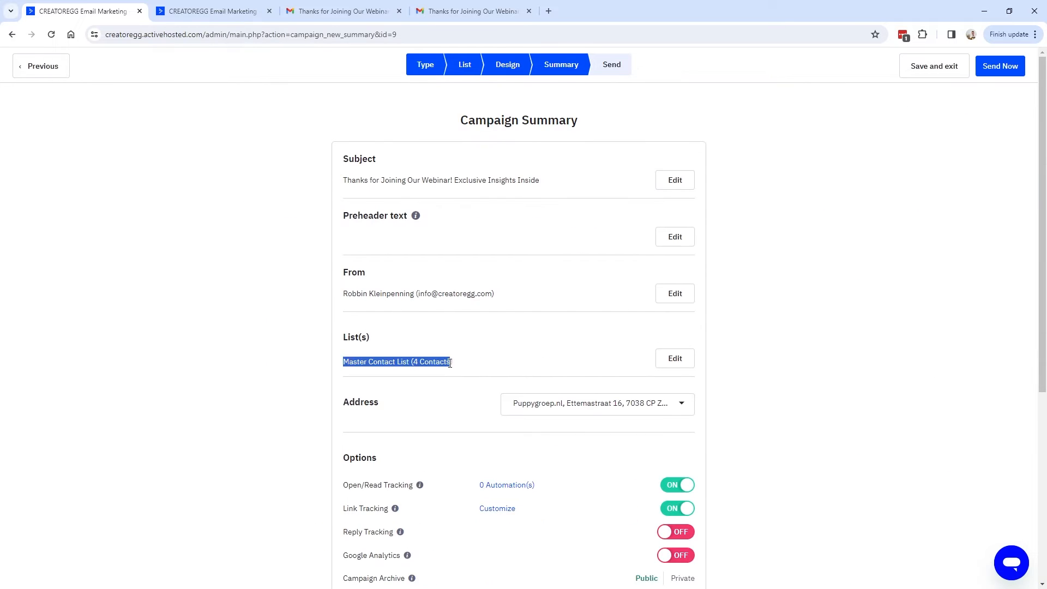
Send the campaign now and review the closing part of the attendee's 'You Made It' email.
scroll(472, 370, down, 5)
scroll(709, 218, up, 5)
click(995, 66)
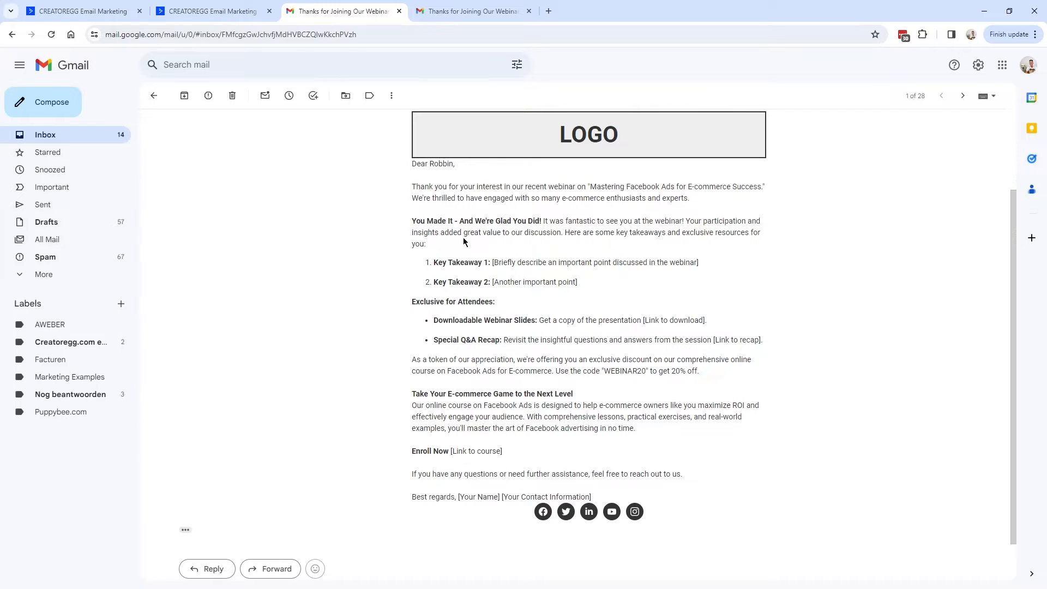
drag(413, 405, 546, 218)
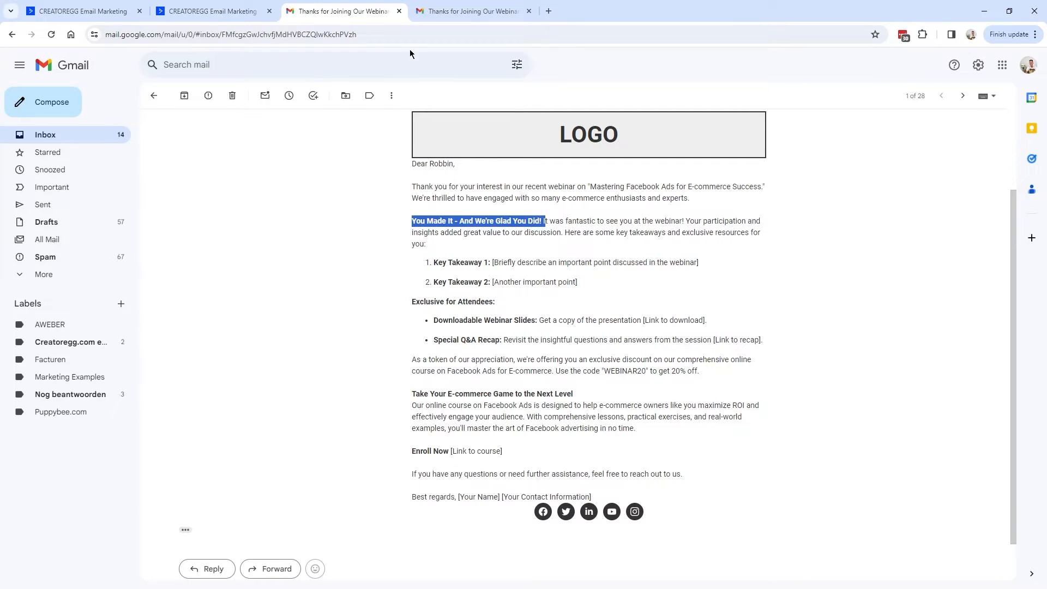
Read the no-show's 'We Missed You, But We've Got You Covered' email, then return to ActiveCampaign.
click(455, 16)
scroll(455, 251, down, 1)
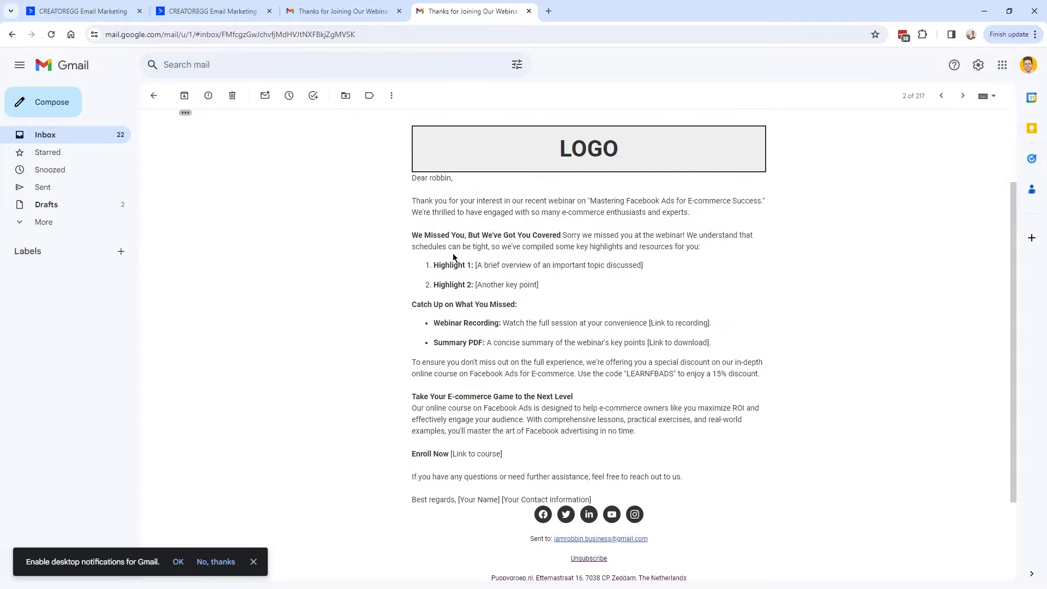
drag(413, 232, 561, 235)
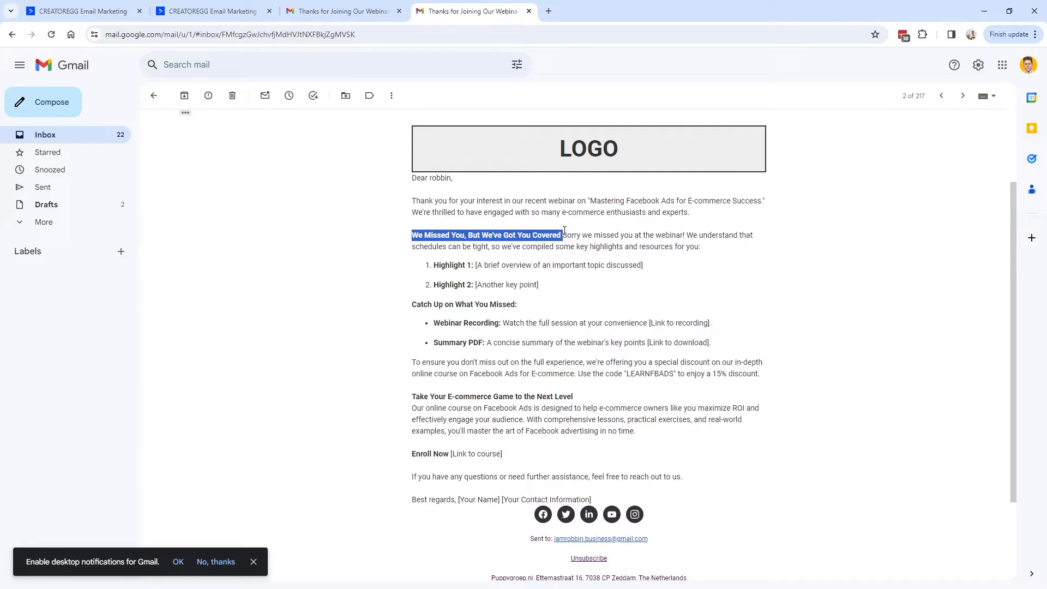
scroll(495, 361, up, 1)
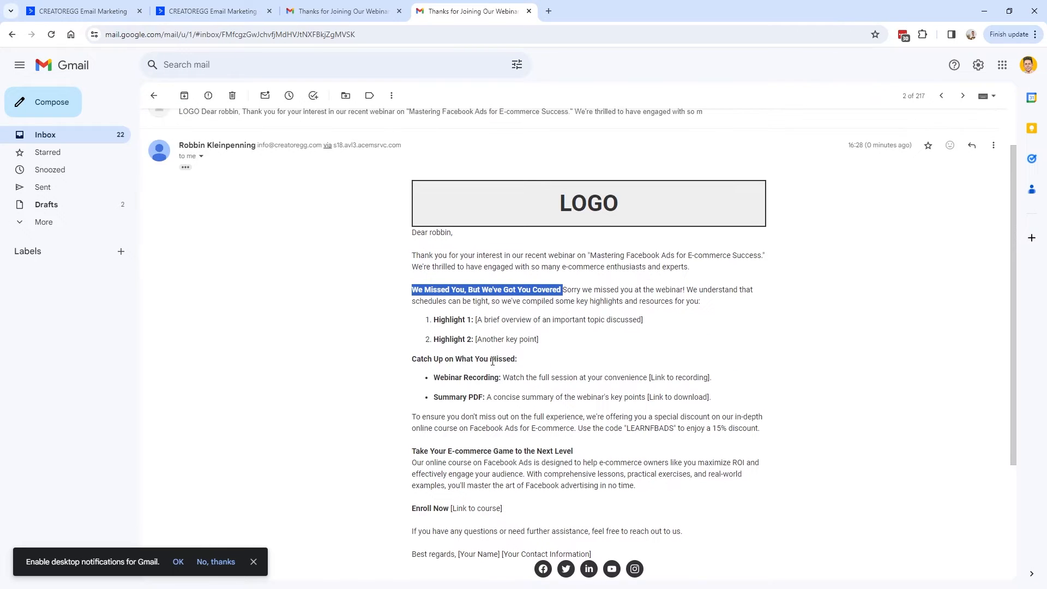
scroll(488, 362, down, 1)
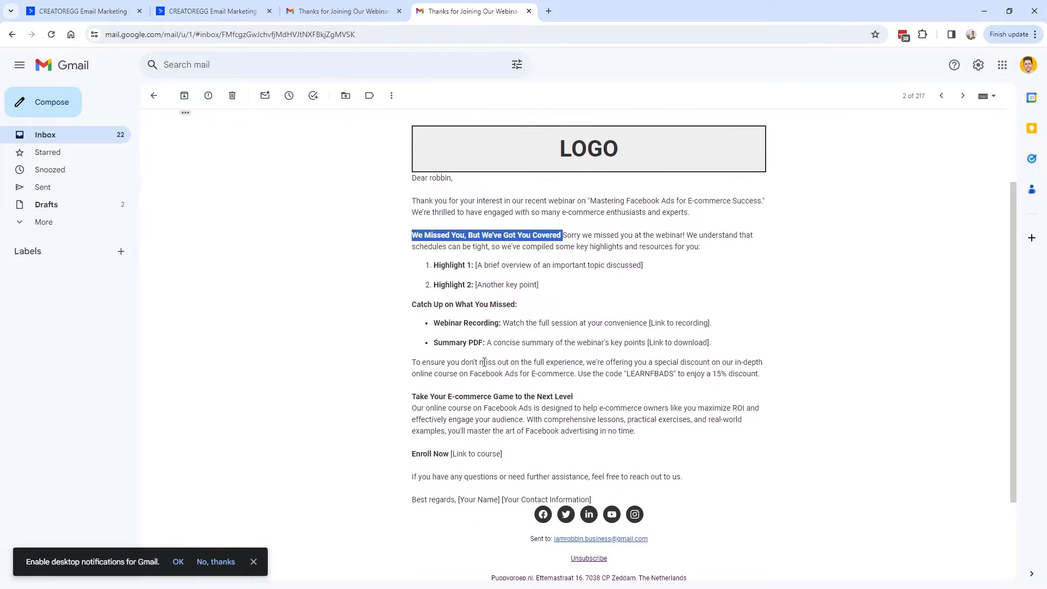
key(ctrl+1)
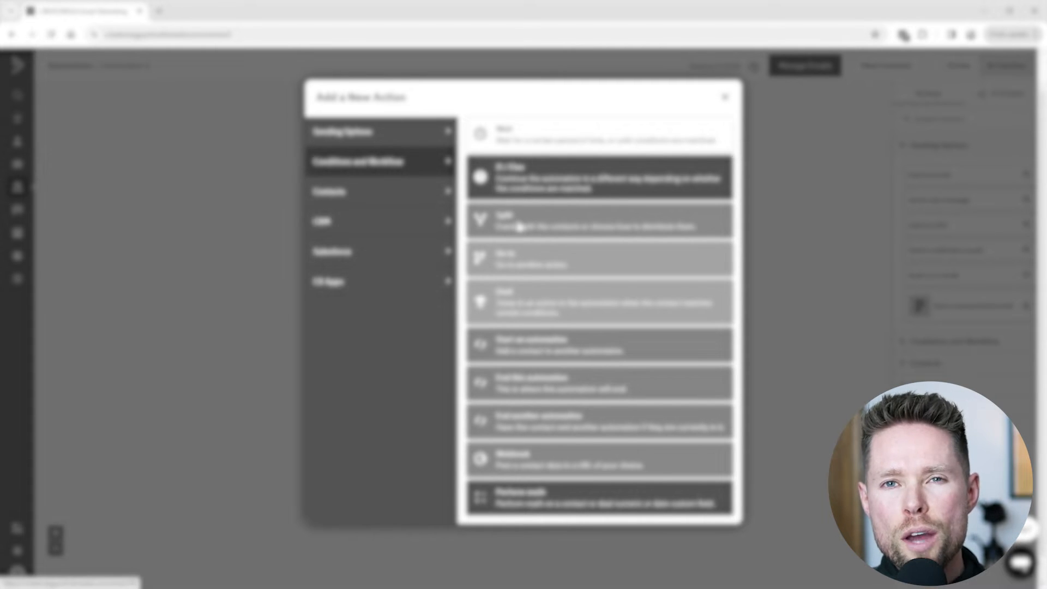
Add a Split action under Automation 5's trigger, preview Even split, and open the split help article.
click(519, 227)
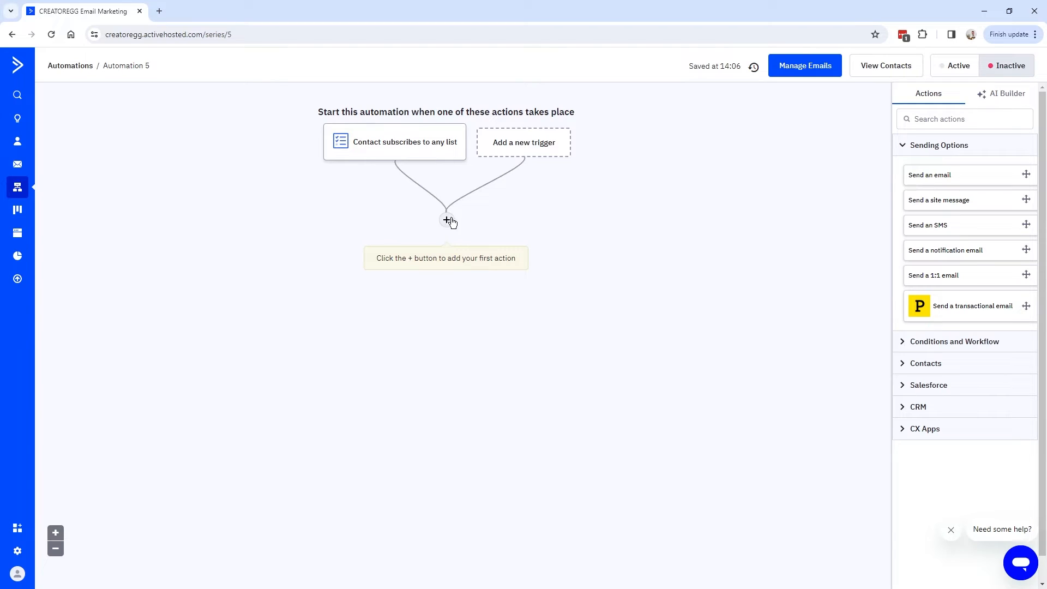
click(448, 221)
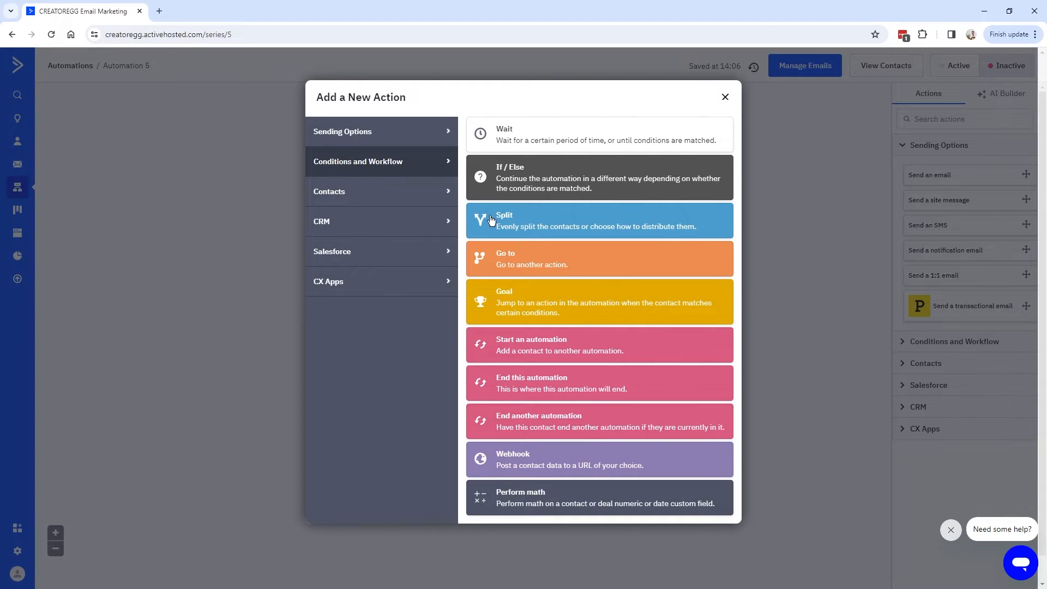
click(518, 225)
drag(357, 191, 504, 191)
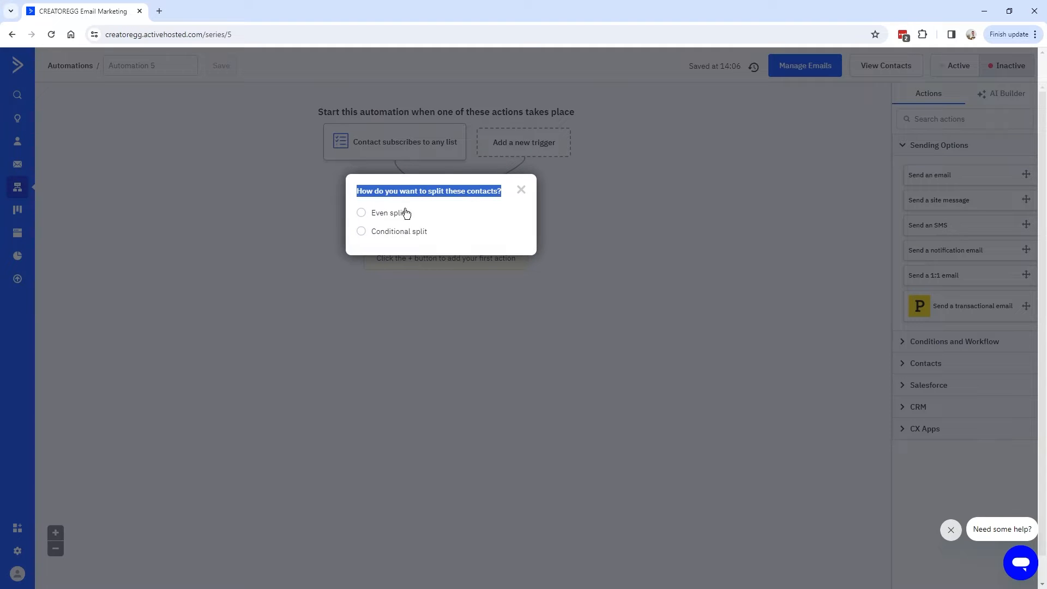
click(363, 213)
click(428, 291)
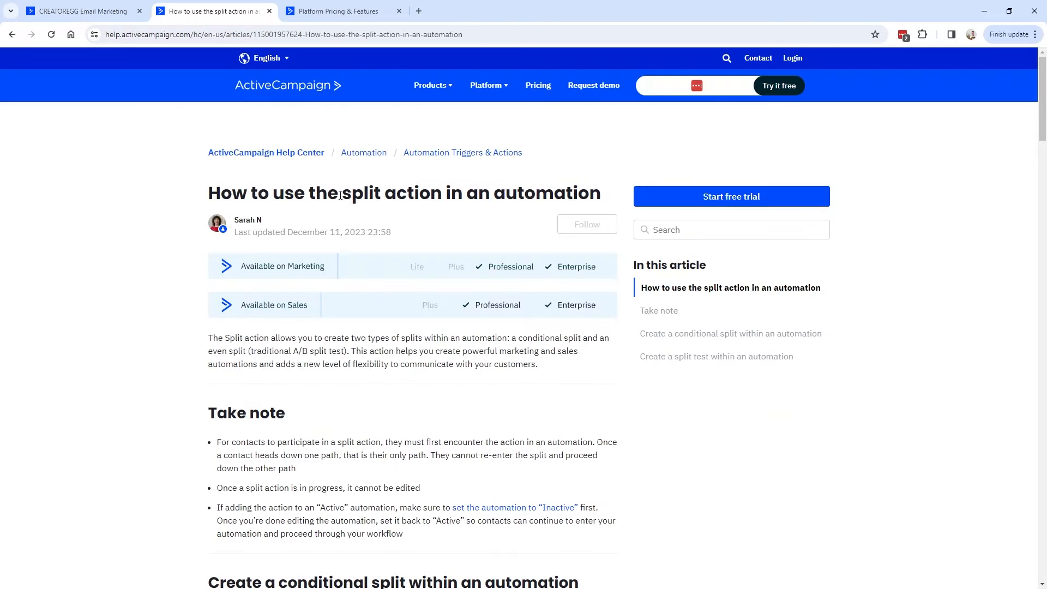
drag(342, 193, 597, 197)
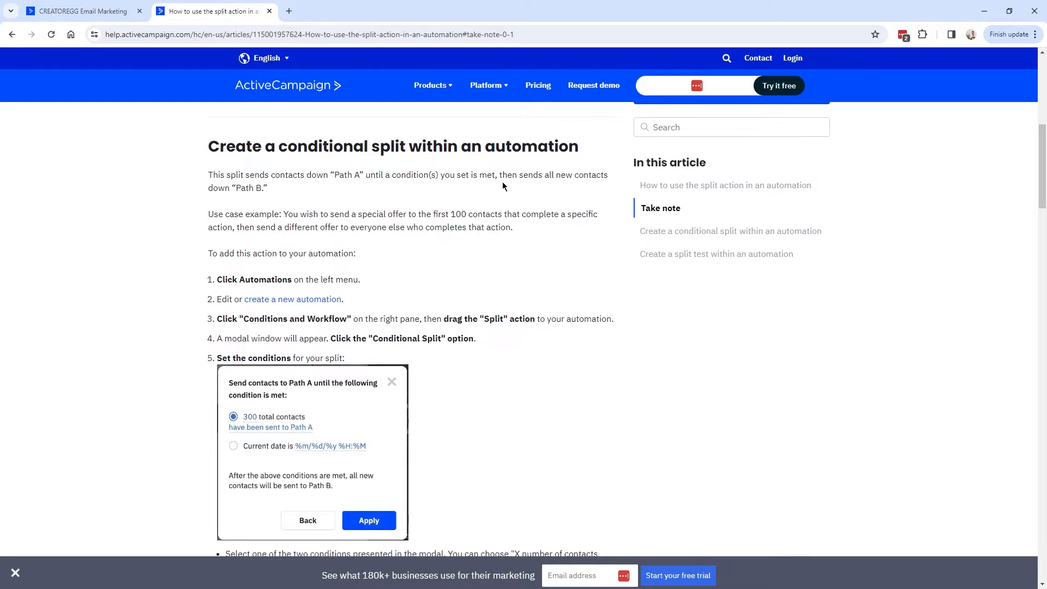
Read how a conditional split routes contacts to Path A, then Path B, and ChatGPT's course-launch example.
drag(509, 173, 627, 182)
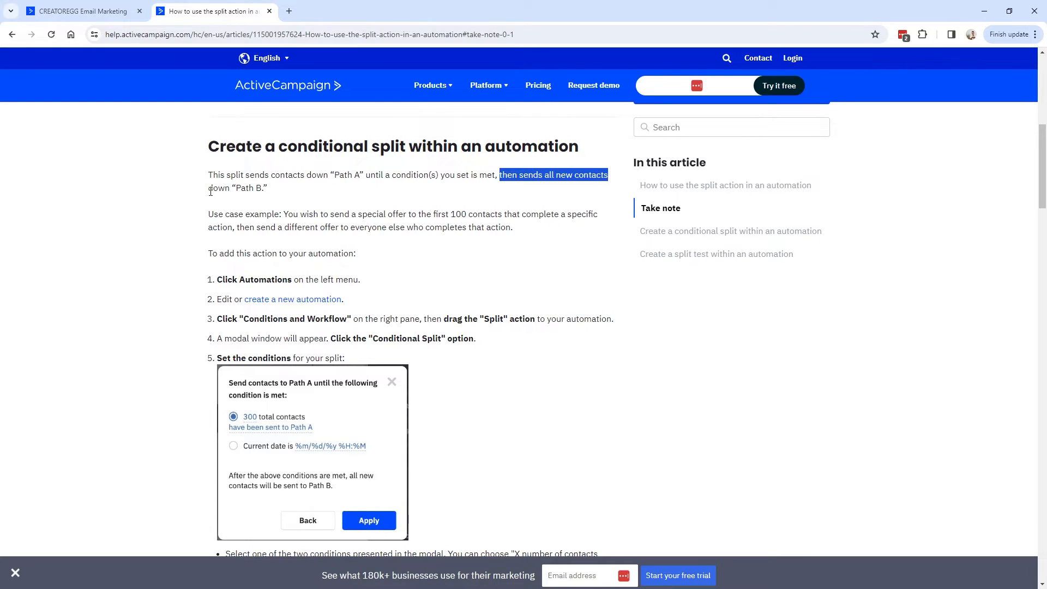
drag(211, 191, 268, 189)
click(279, 218)
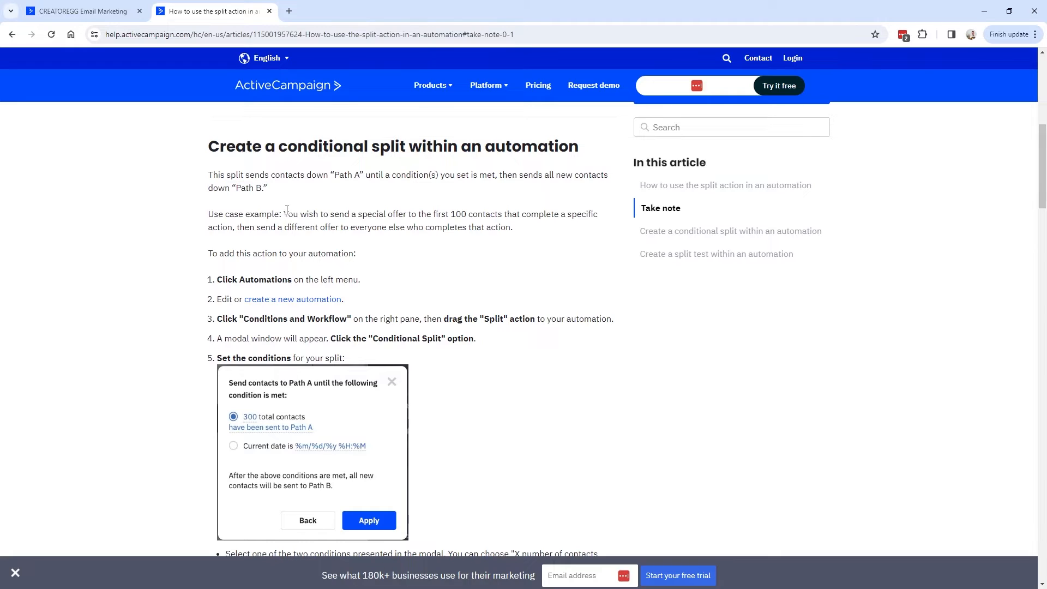
drag(284, 212, 596, 217)
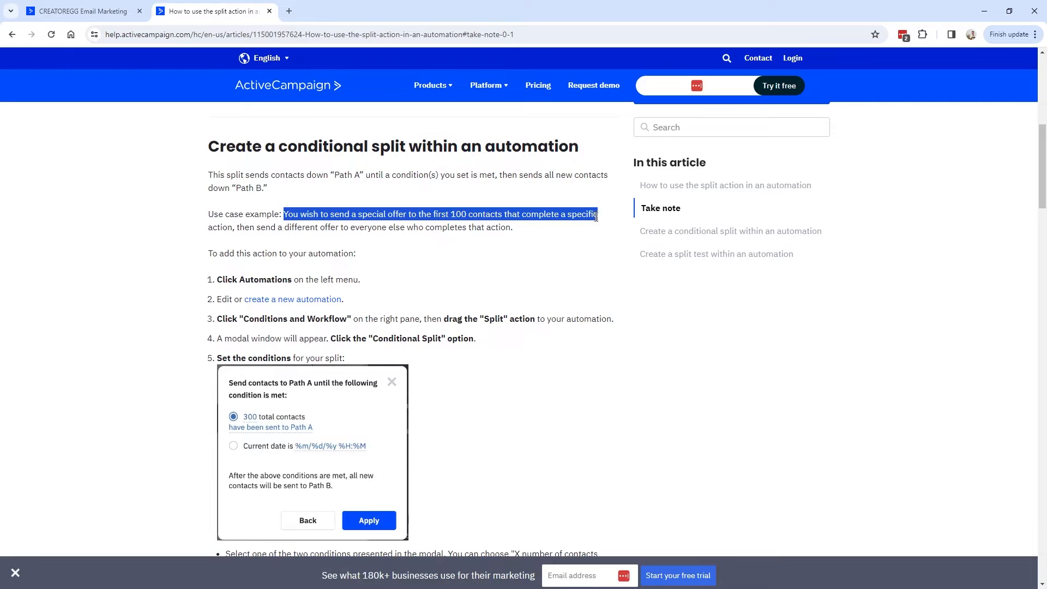
drag(238, 228, 524, 234)
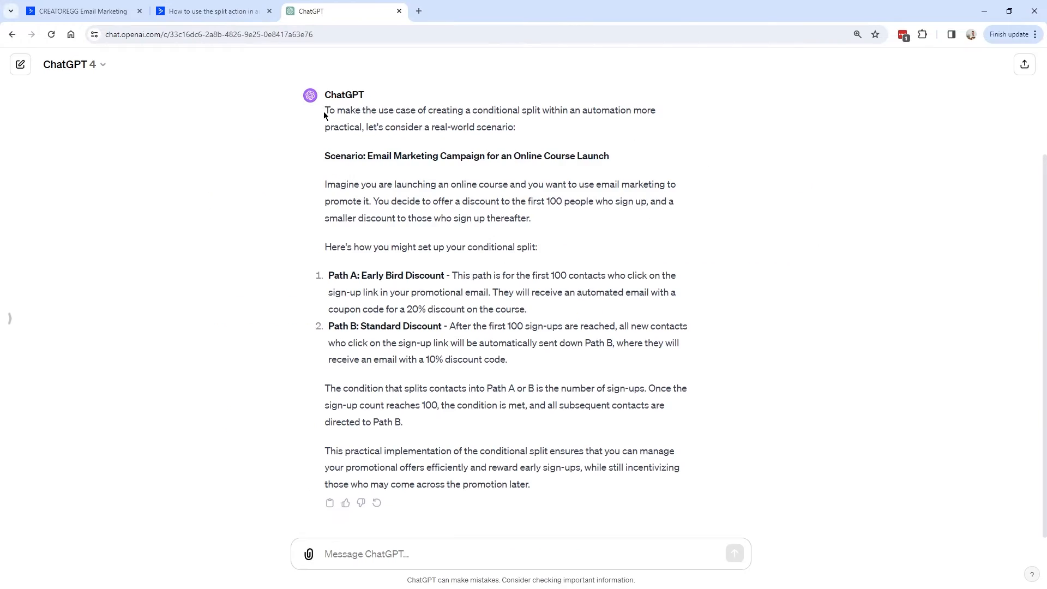
drag(324, 112, 522, 133)
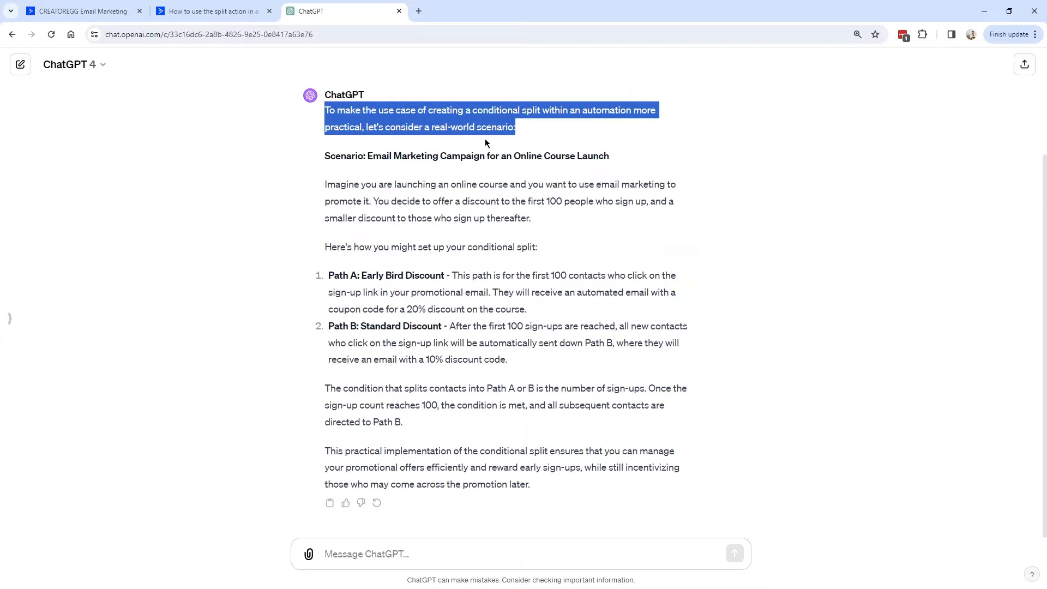
drag(325, 185, 550, 244)
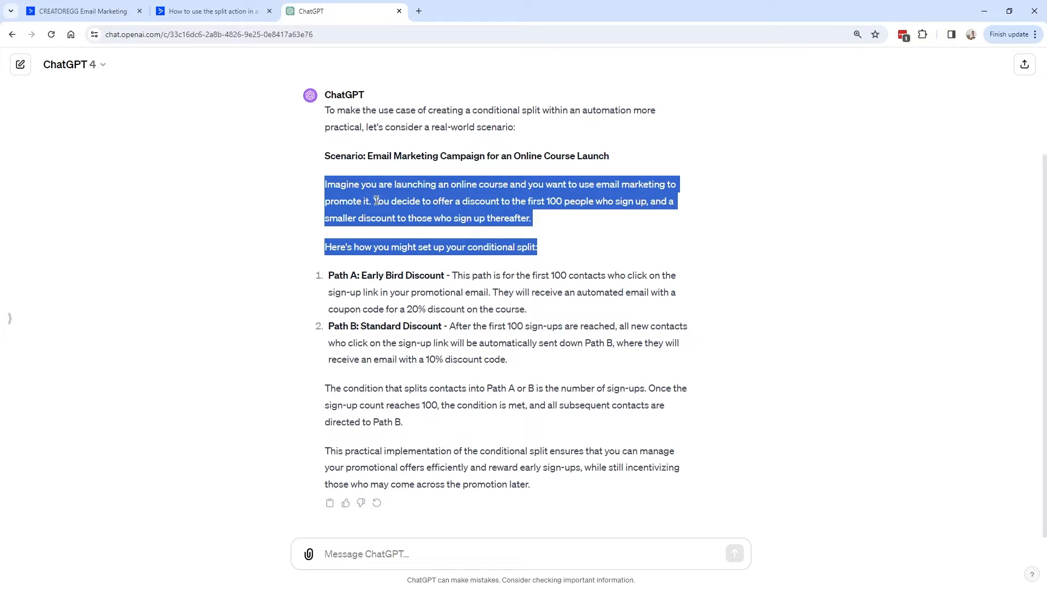
click(509, 201)
drag(546, 201, 598, 224)
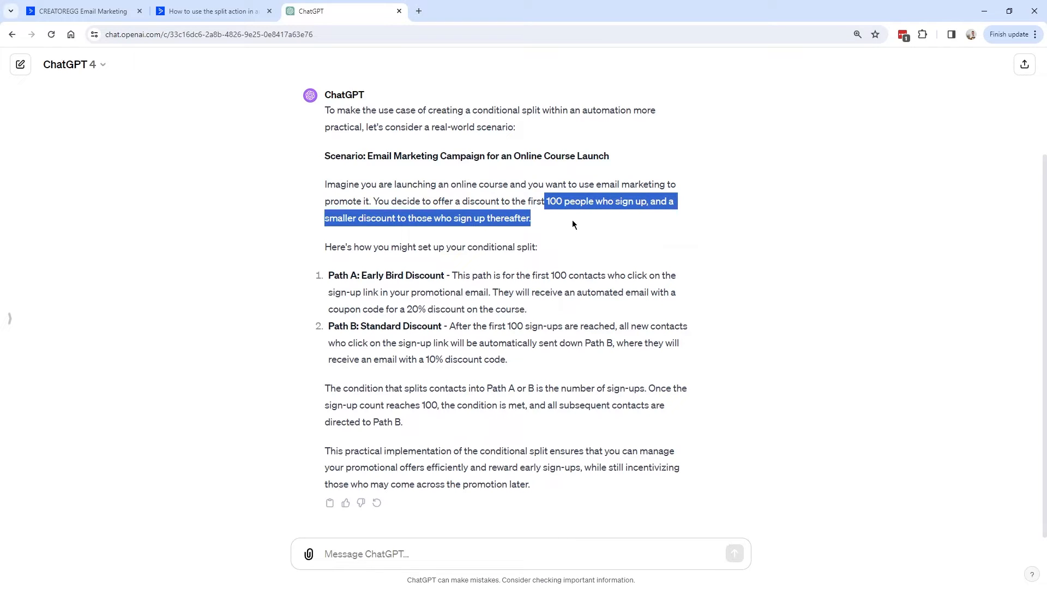
triple_click(534, 247)
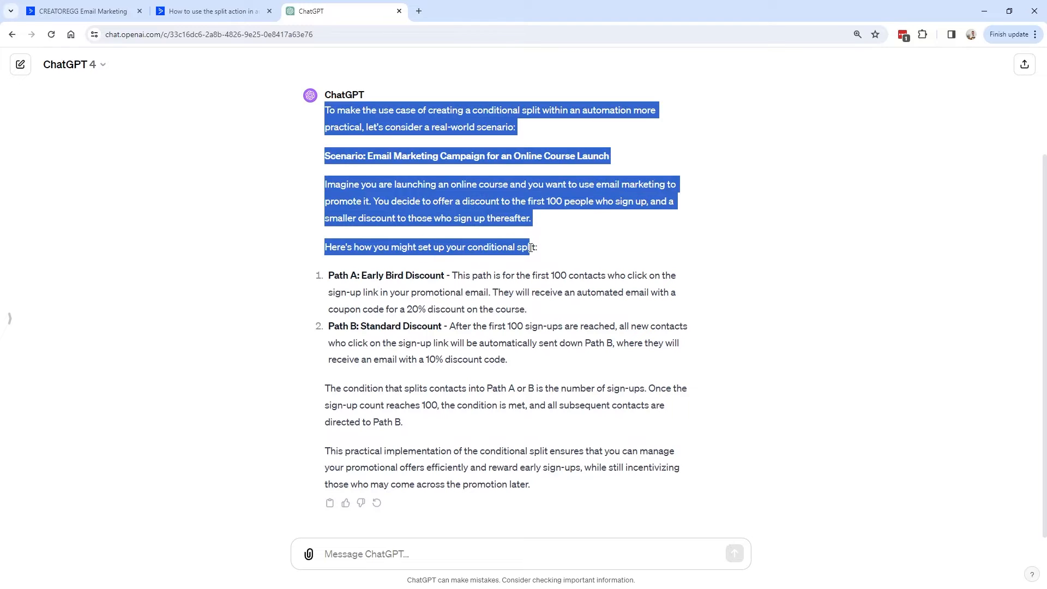
click(540, 253)
drag(329, 276, 452, 276)
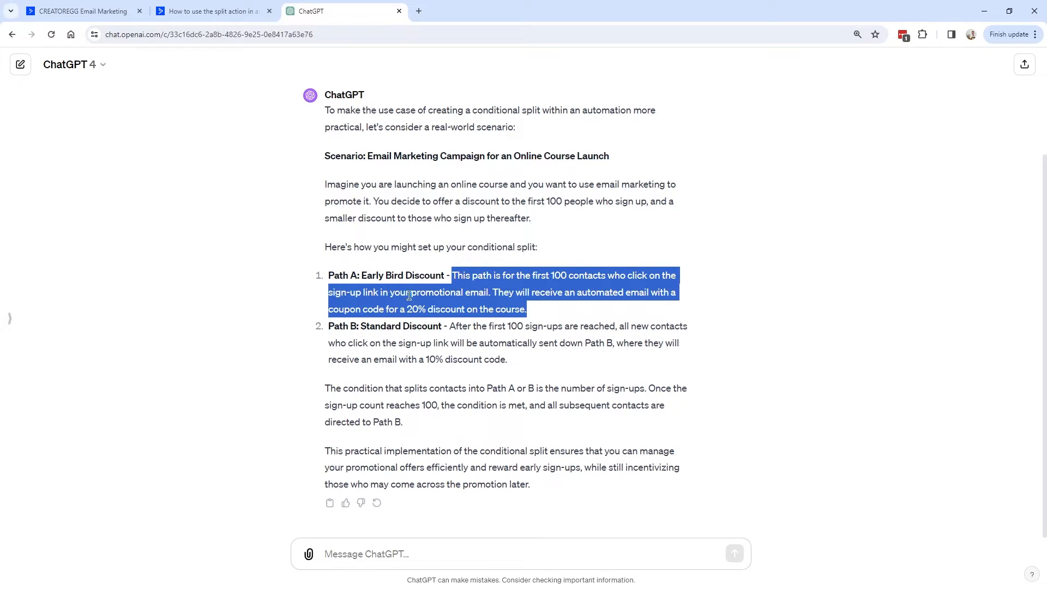
drag(493, 293, 558, 313)
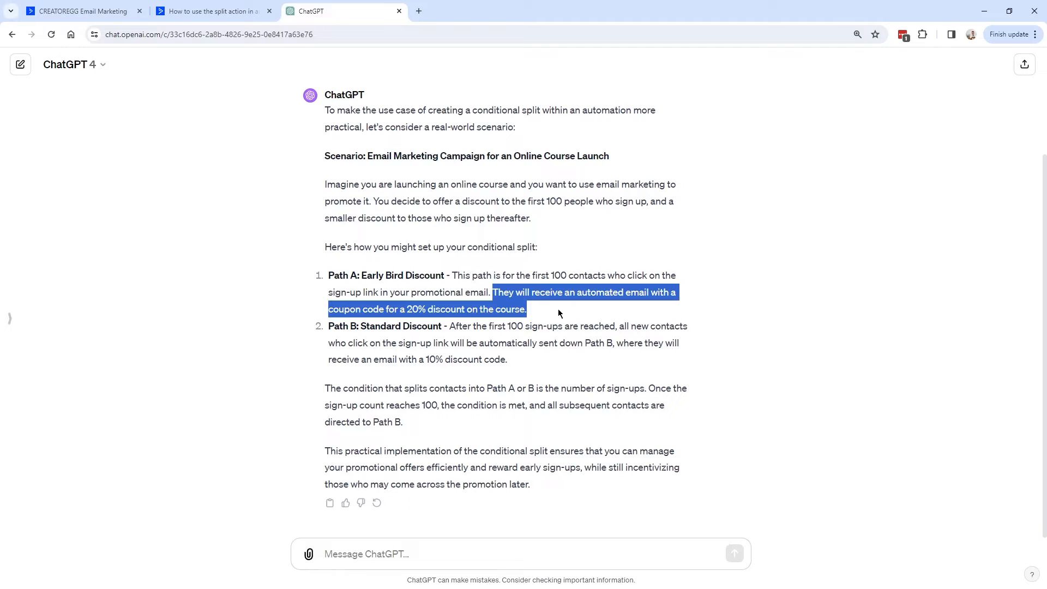
click(453, 311)
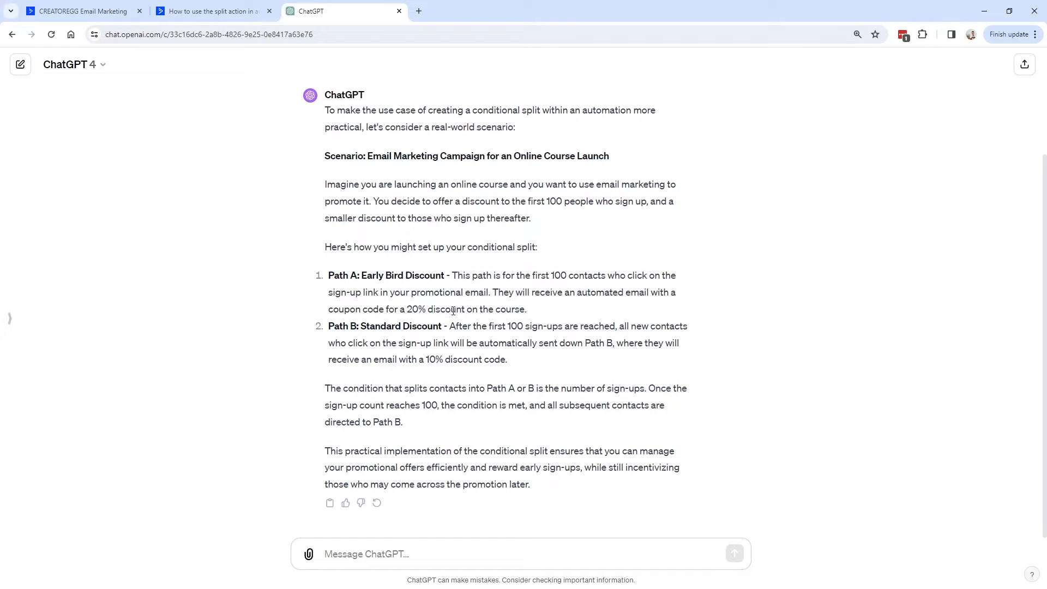
drag(531, 315, 328, 276)
drag(328, 326, 525, 356)
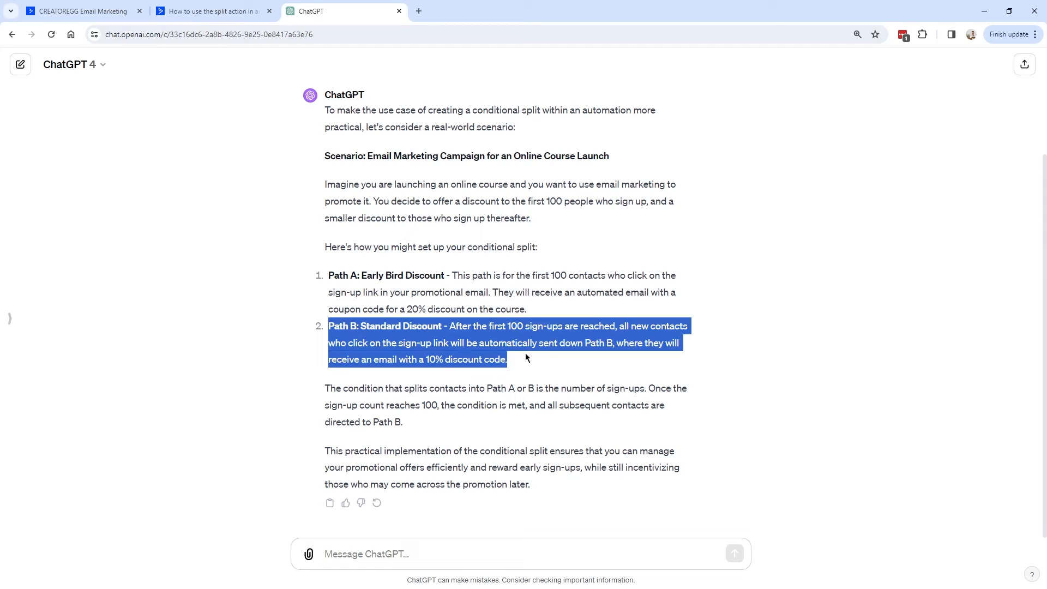
drag(449, 327, 622, 327)
drag(507, 360, 620, 327)
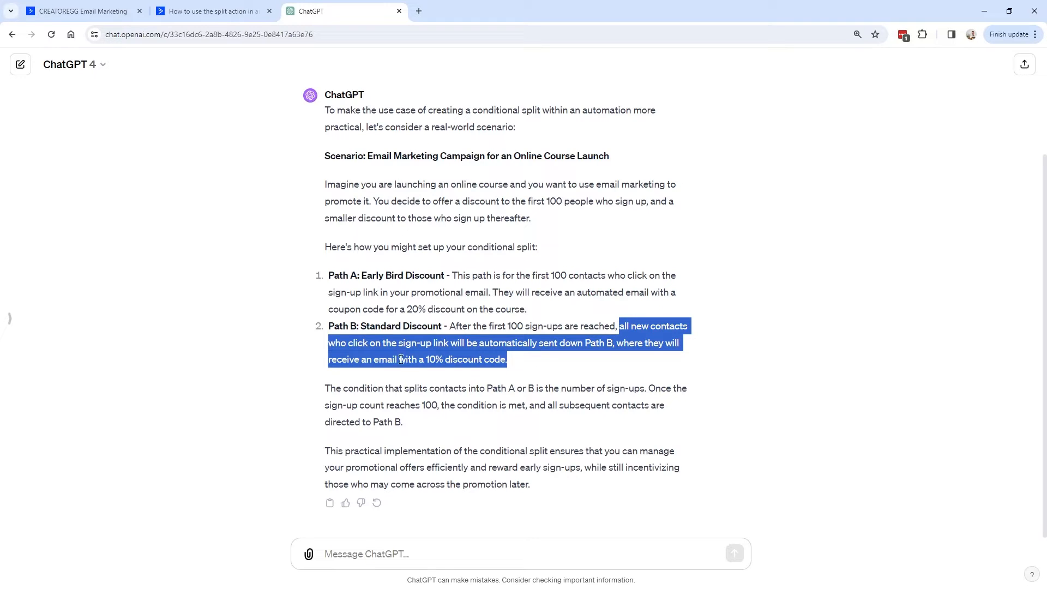
click(430, 360)
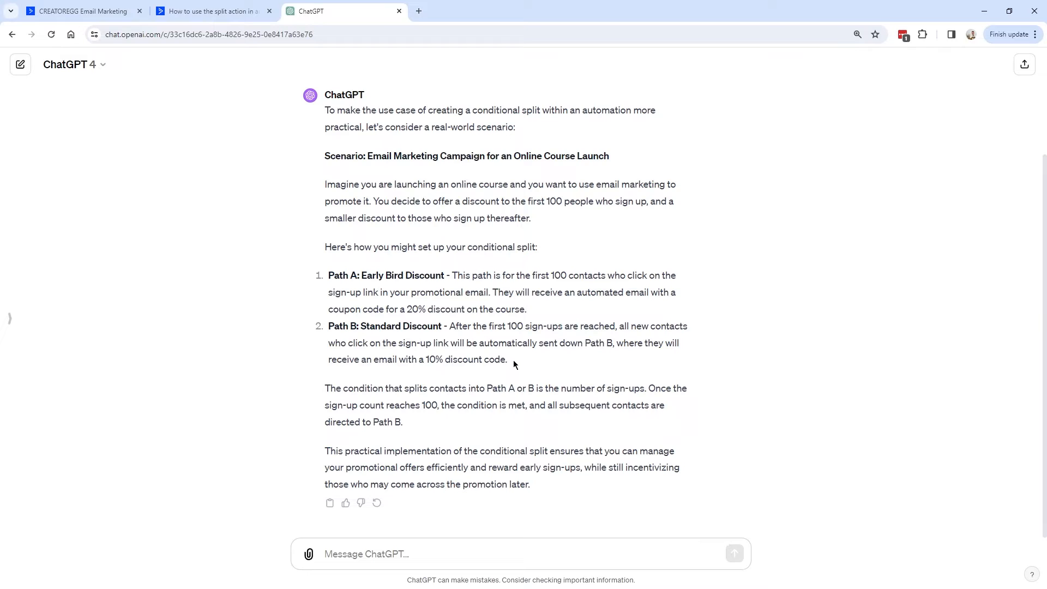
key(ctrl+1)
Set the split to 100 contacts 'have been sent to Path A' and apply it.
click(377, 224)
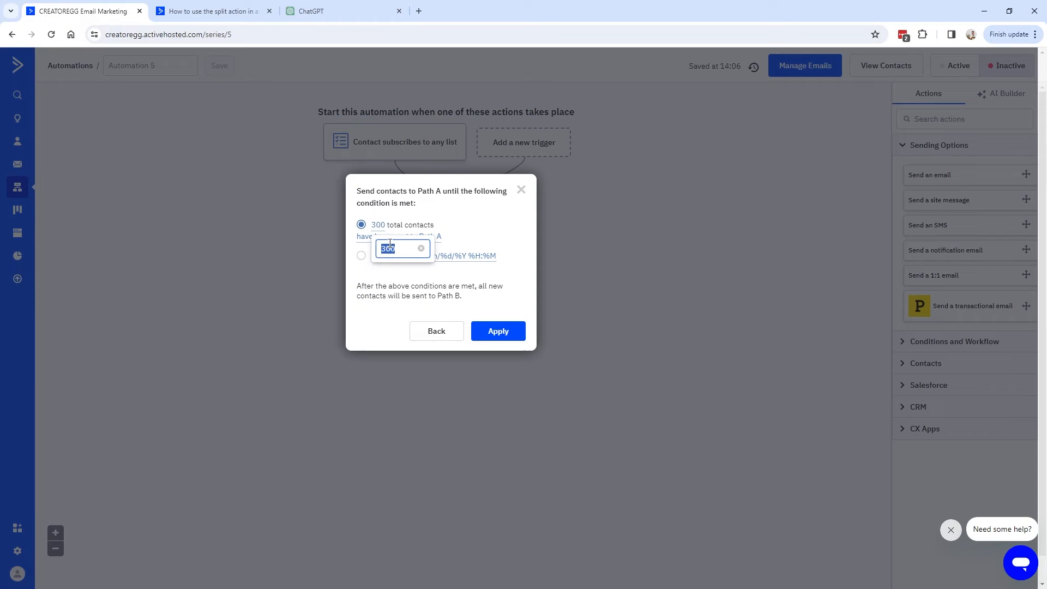
text(100)
click(438, 237)
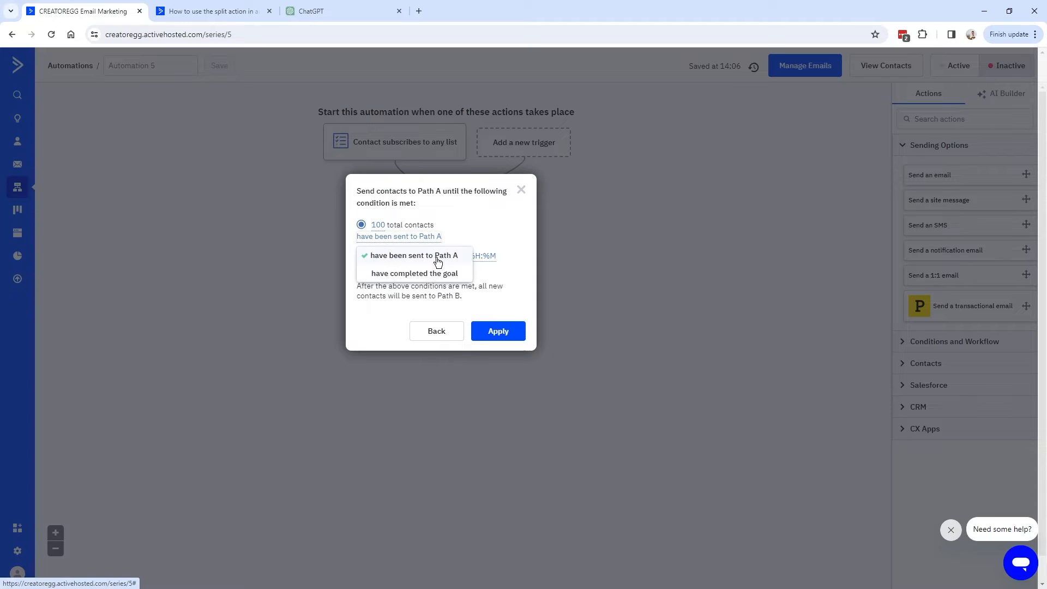
click(440, 256)
drag(475, 275, 498, 331)
click(498, 331)
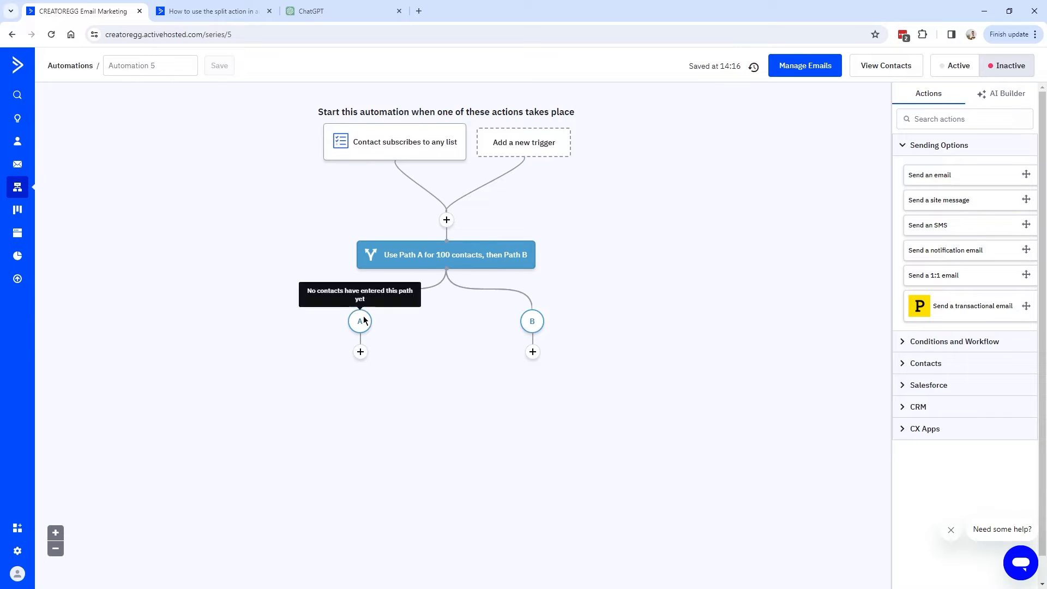
Review the Path A sign-up link detail in ChatGPT's example, then return to the automation.
click(337, 20)
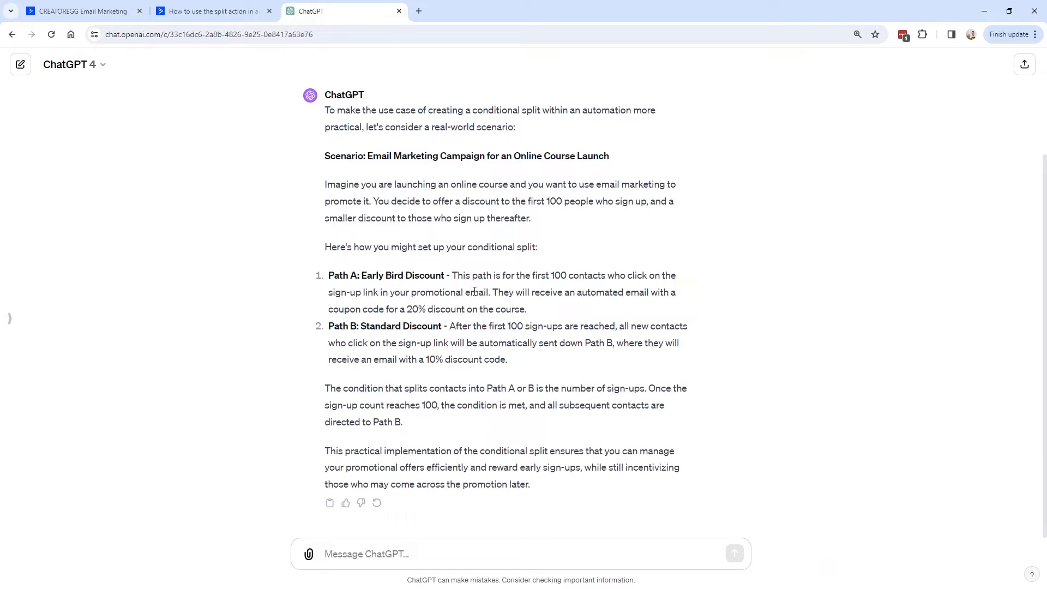
drag(490, 293, 329, 292)
click(83, 11)
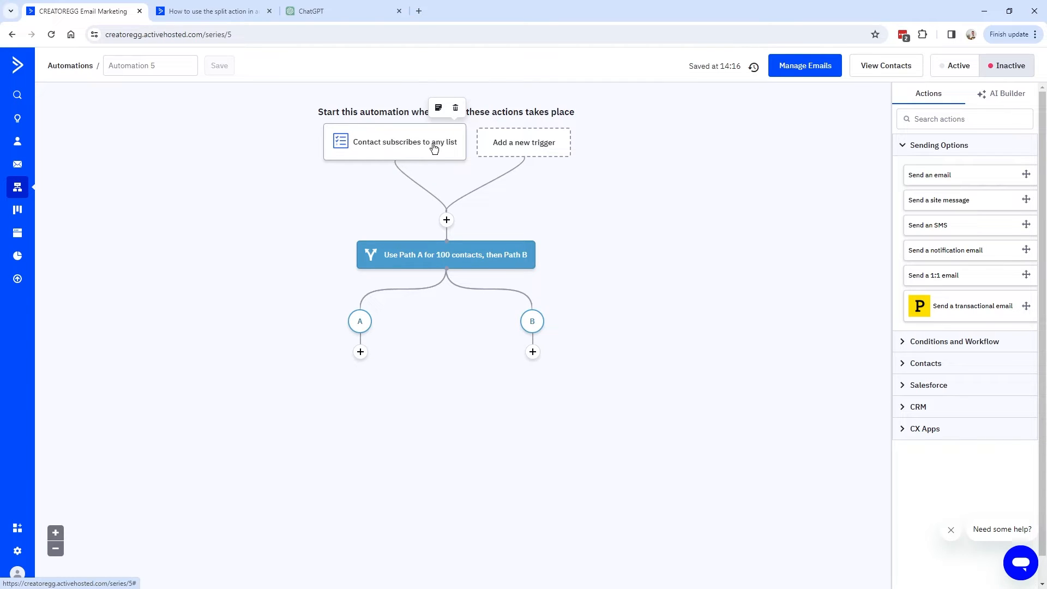
click(520, 147)
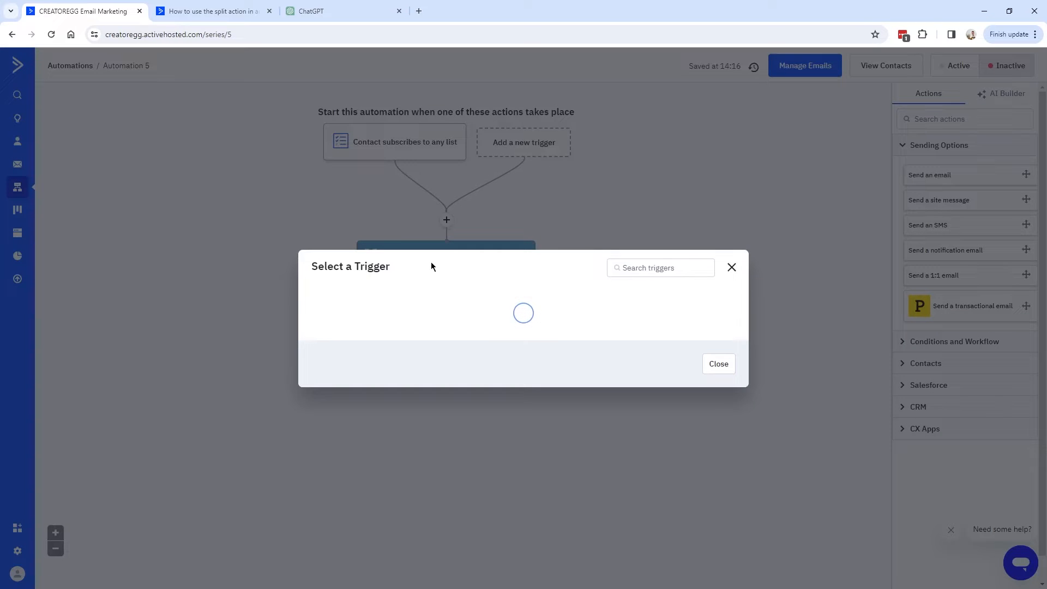
text(link)
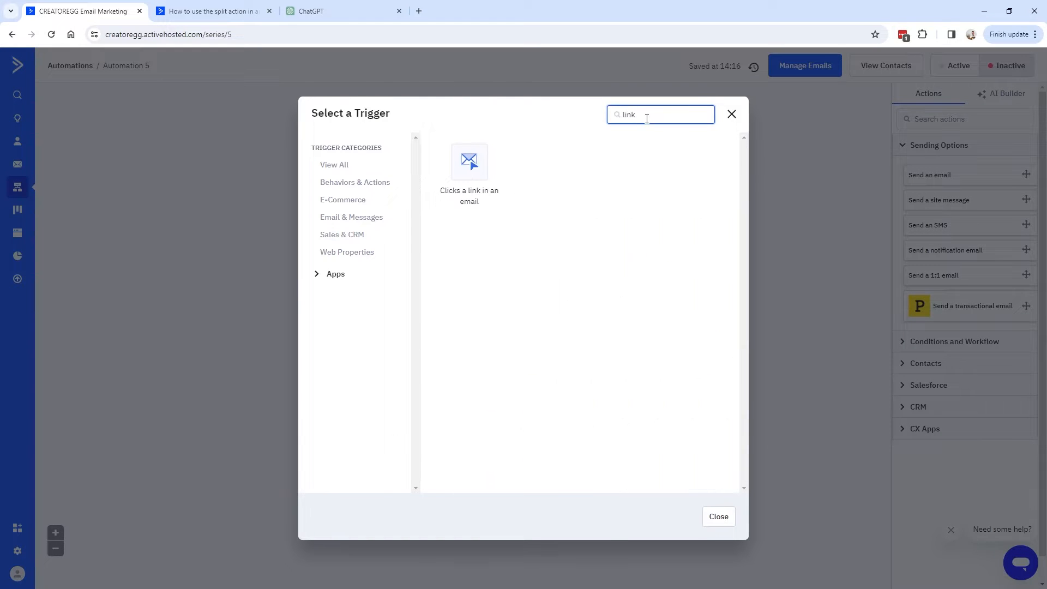
click(471, 173)
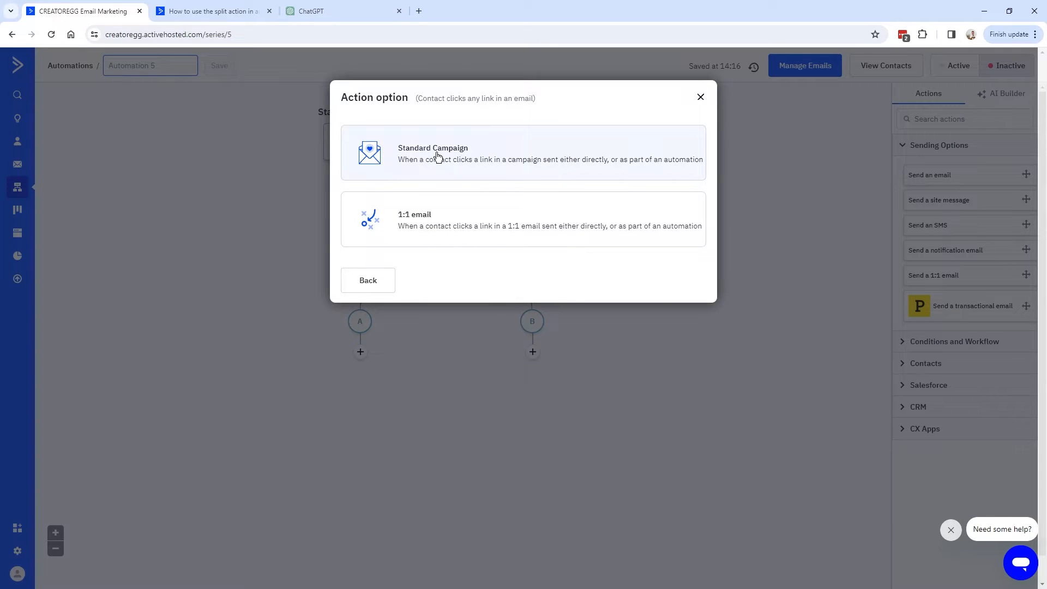
click(443, 152)
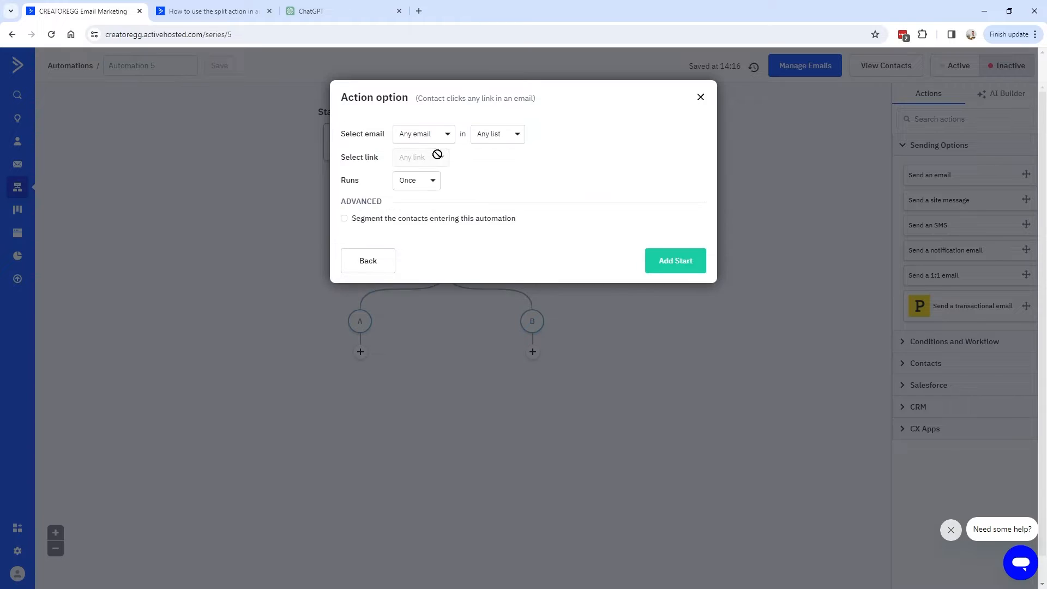
click(431, 136)
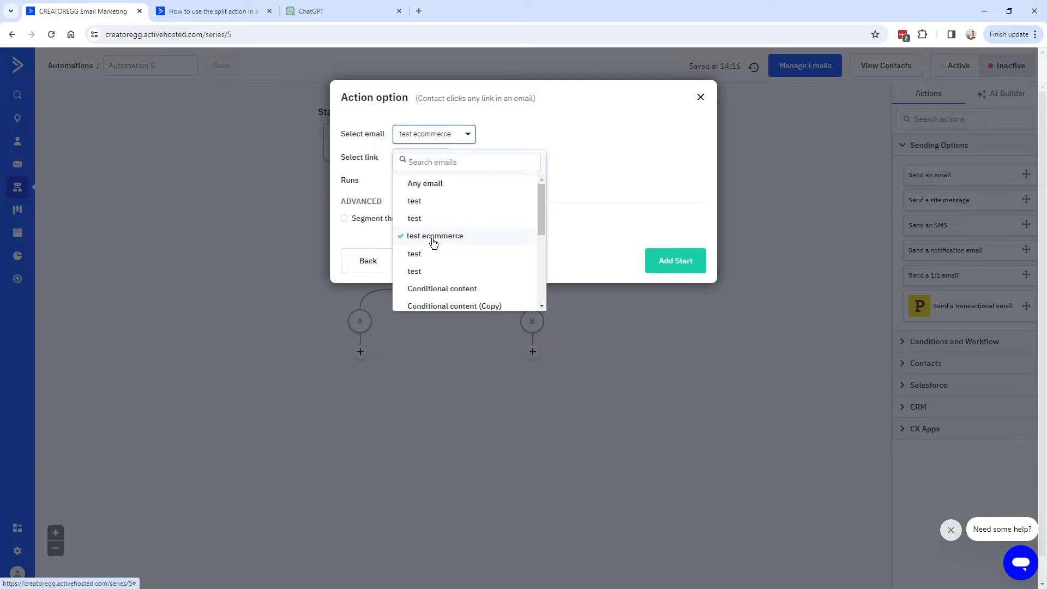
click(437, 238)
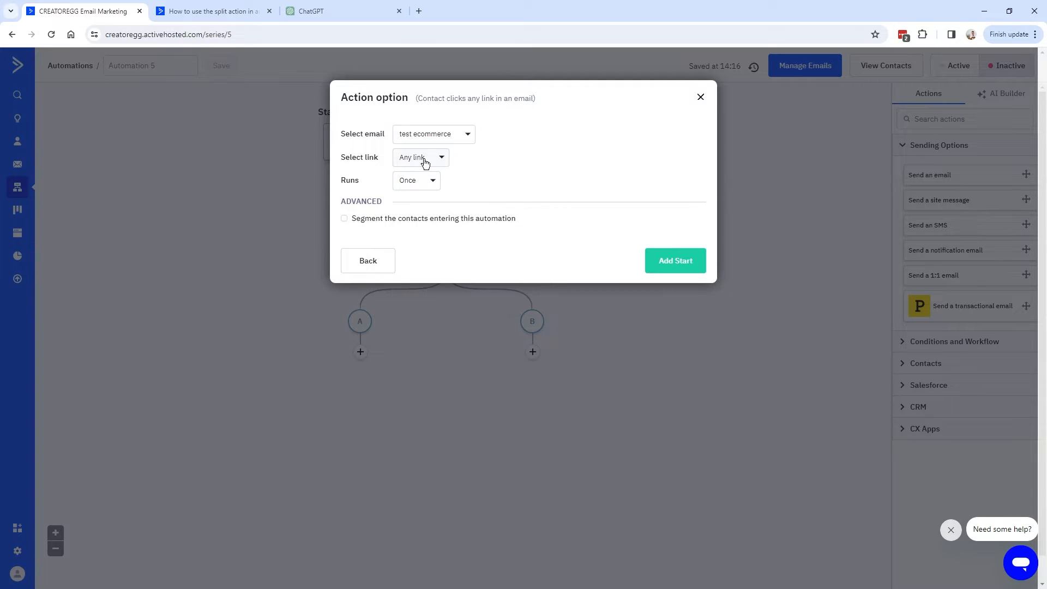
click(423, 159)
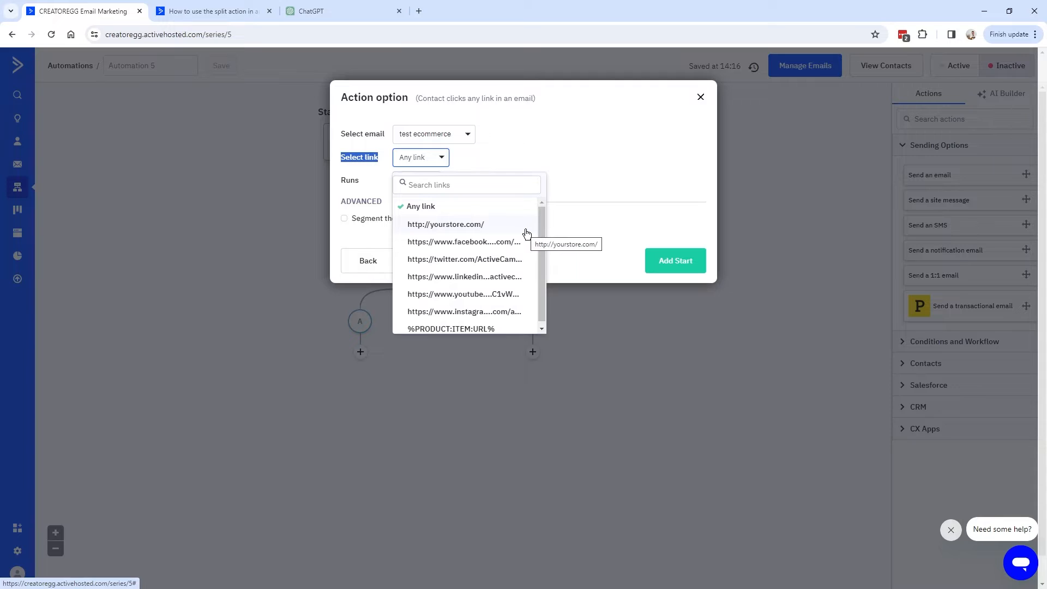
click(468, 225)
click(681, 266)
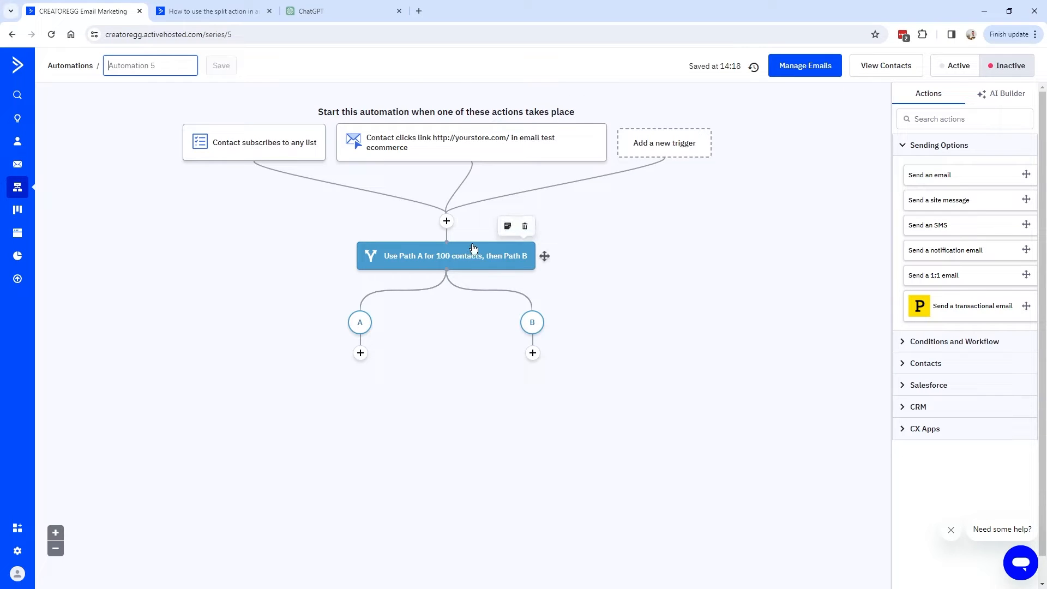
click(314, 108)
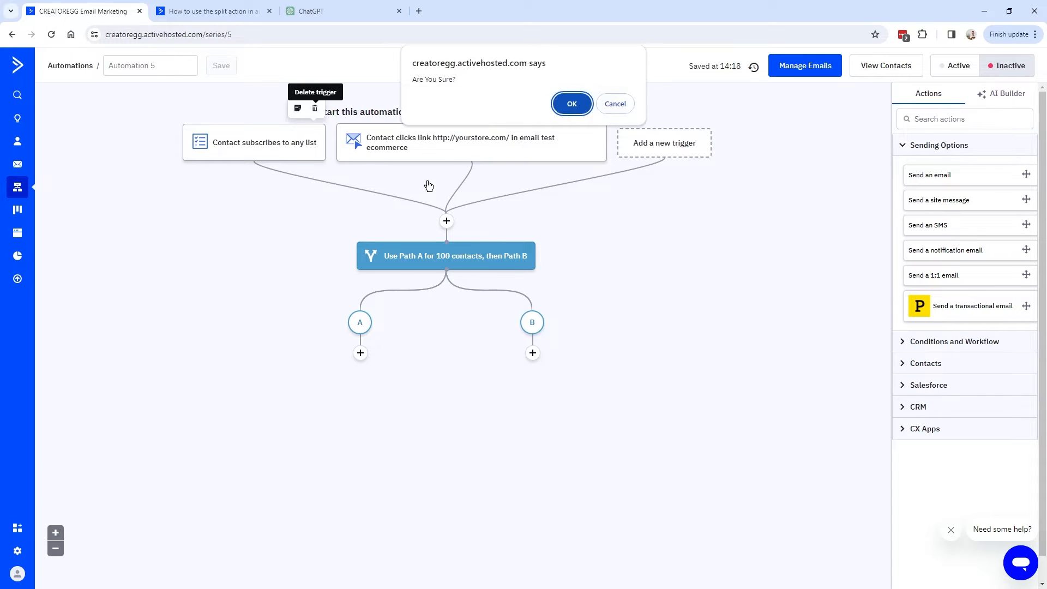
click(567, 107)
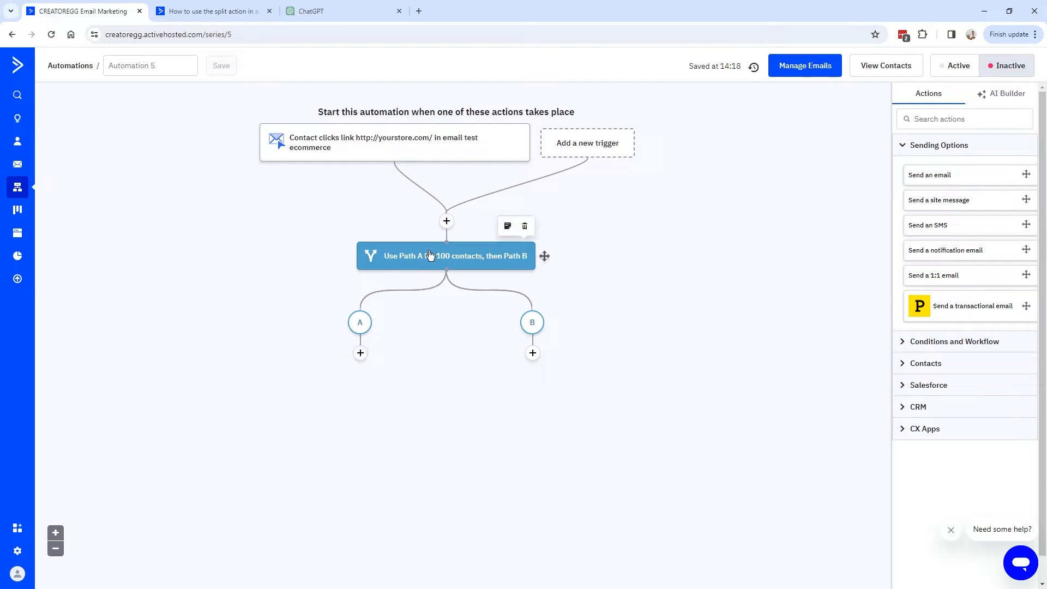
Add a send-email action on path A and create a new Email Designer email named 'Discount code 20%'.
click(361, 353)
click(524, 136)
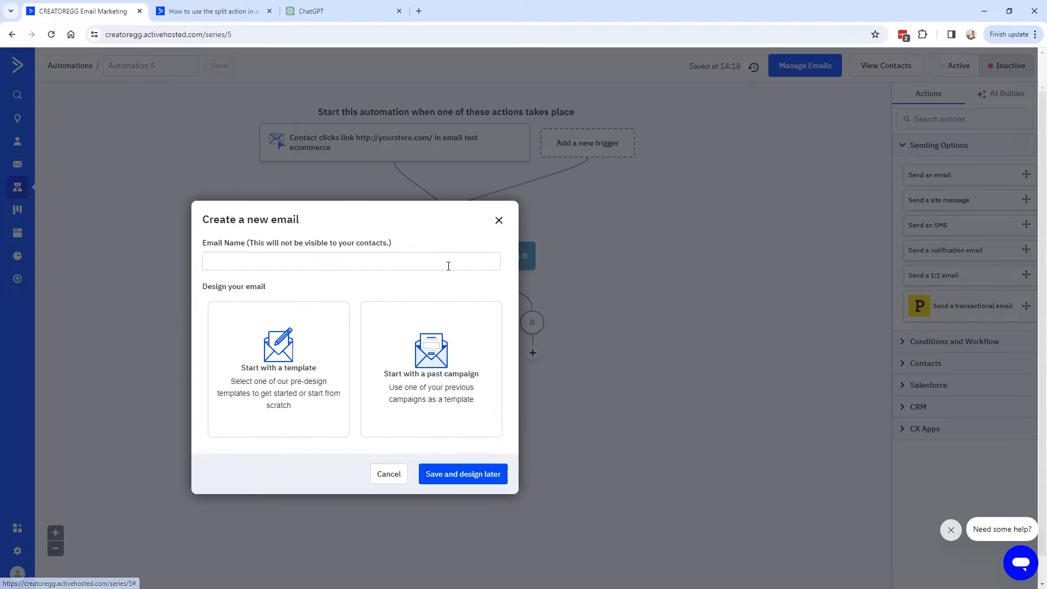
click(208, 248)
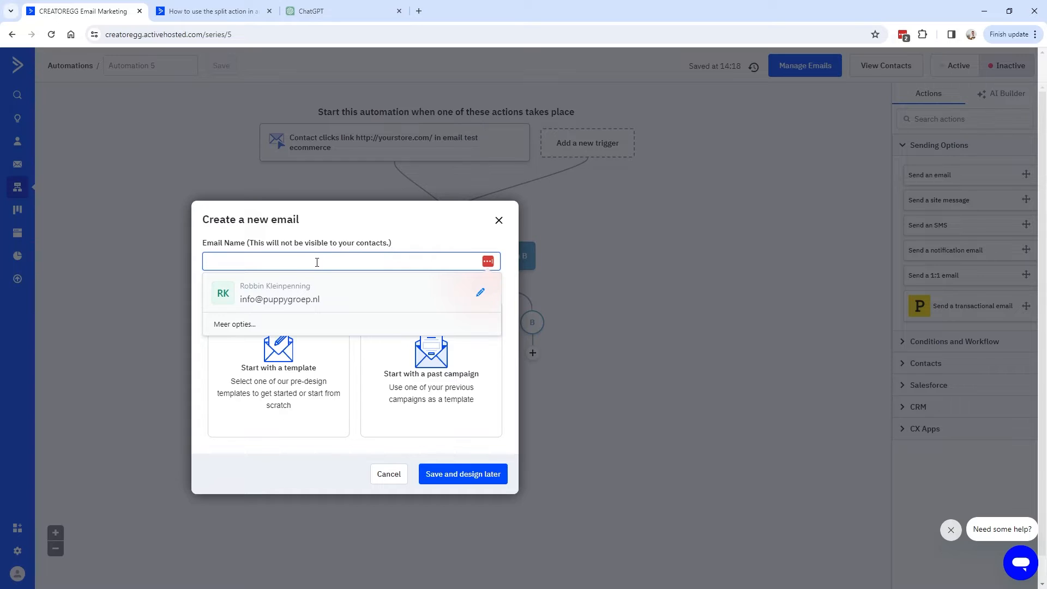
text(Discount code 20%)
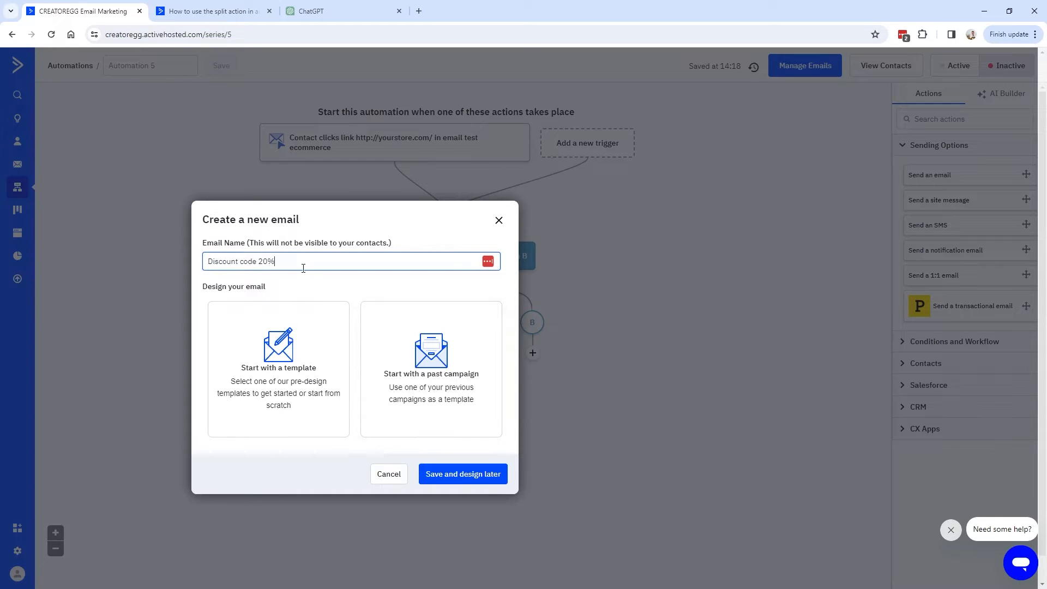
click(255, 373)
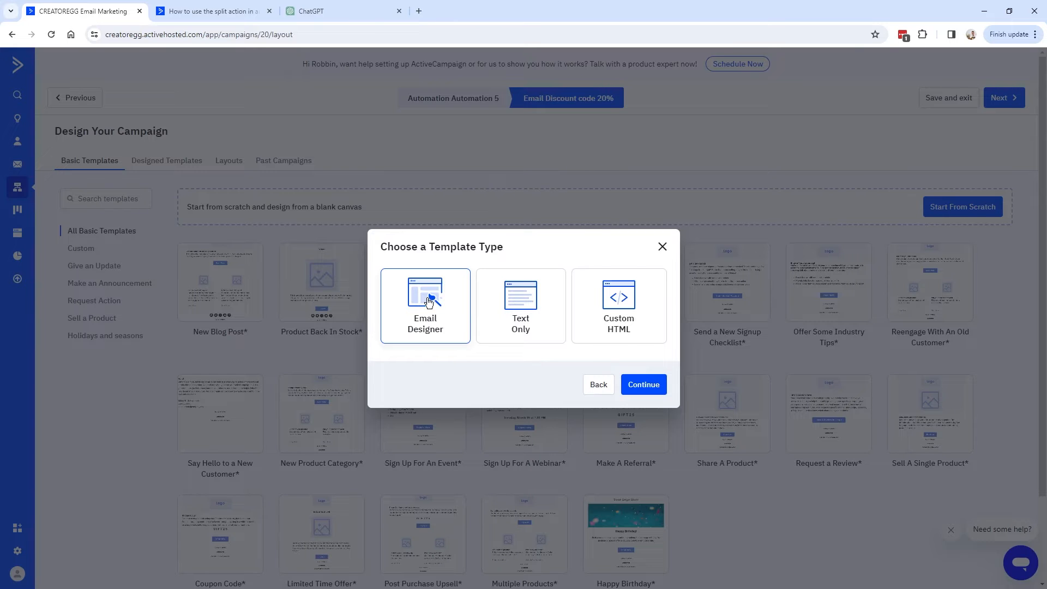
click(646, 385)
Build it from the Coupon Code template with the pasted subject, finish it, and save it as path A's email.
scroll(378, 308, down, 2)
mouse_move(221, 431)
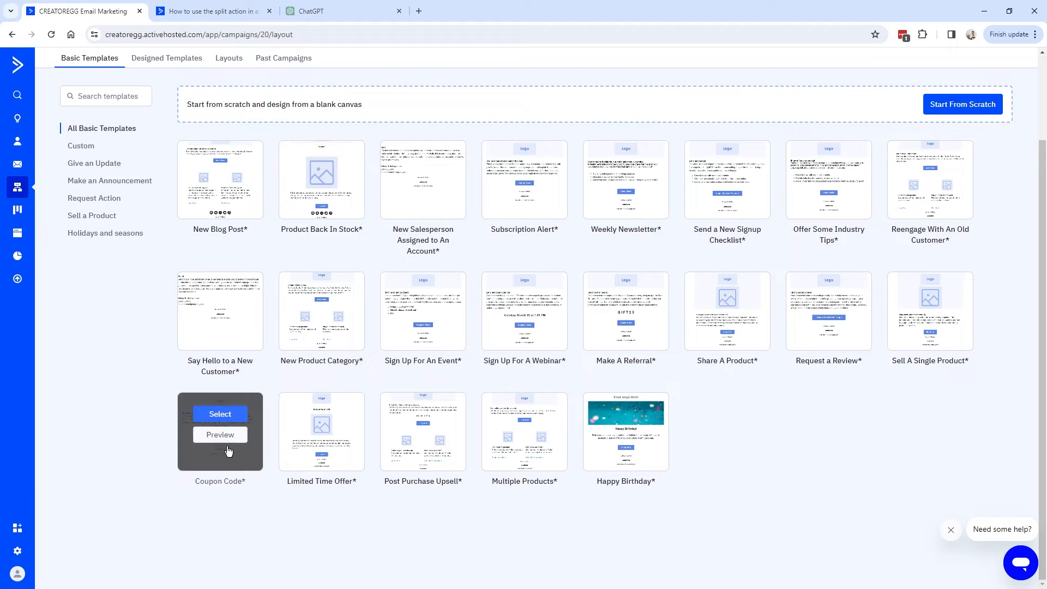
click(221, 415)
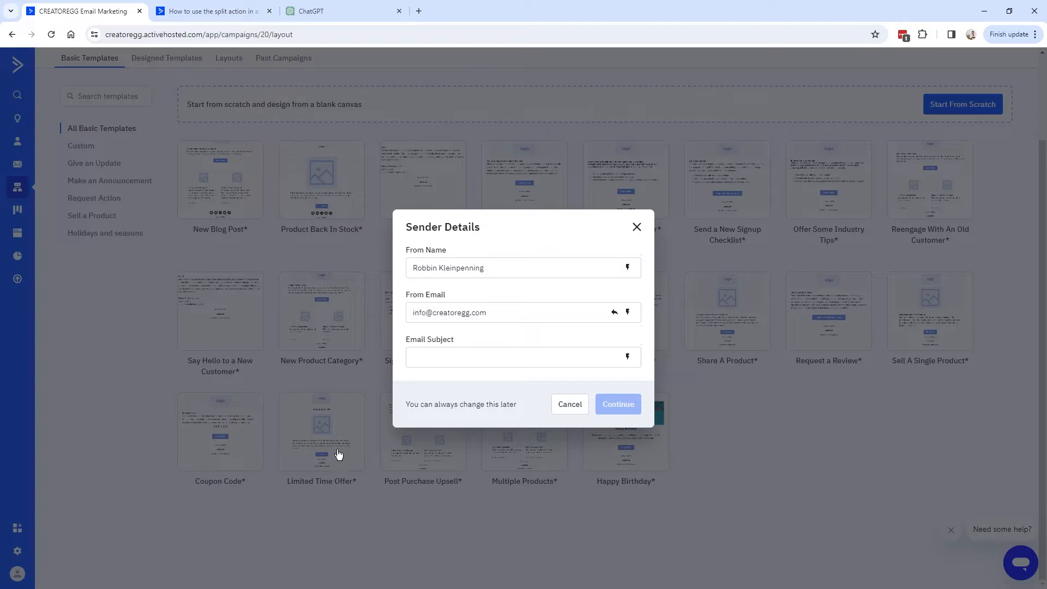
text(Discount code 20%)
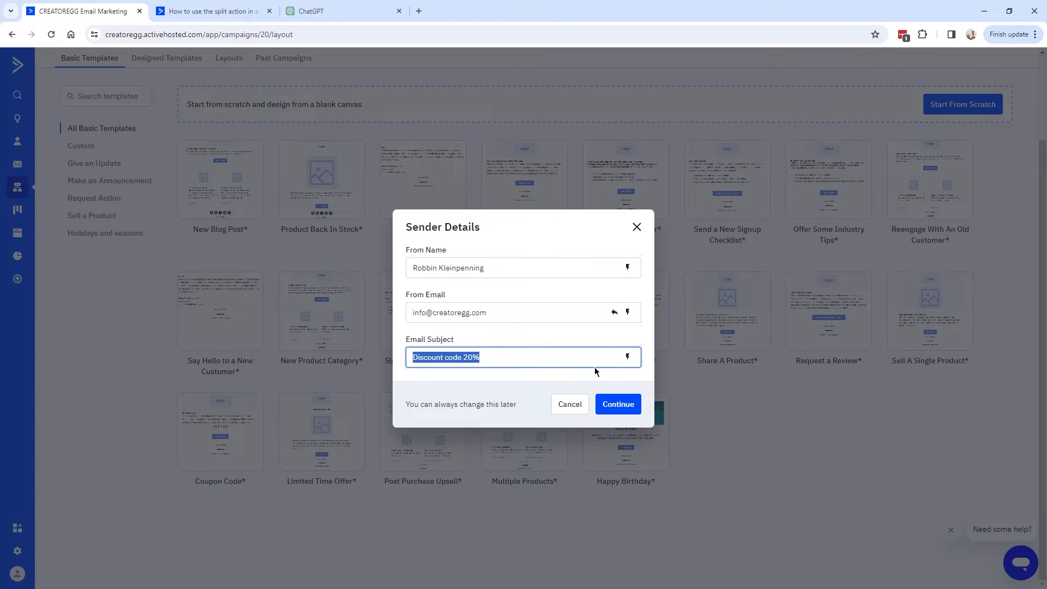
click(620, 405)
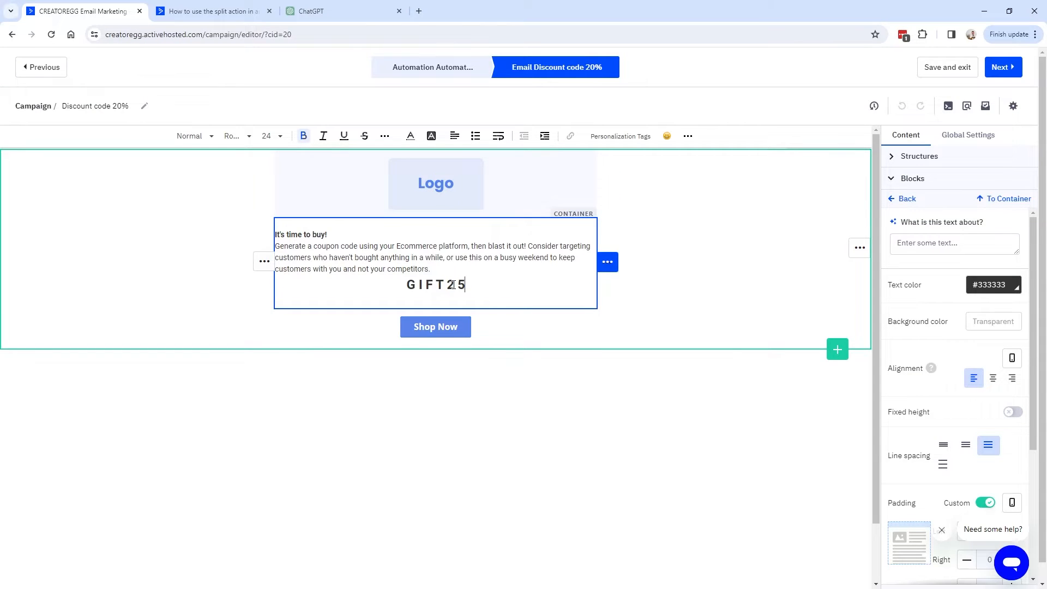
click(1012, 73)
click(1008, 68)
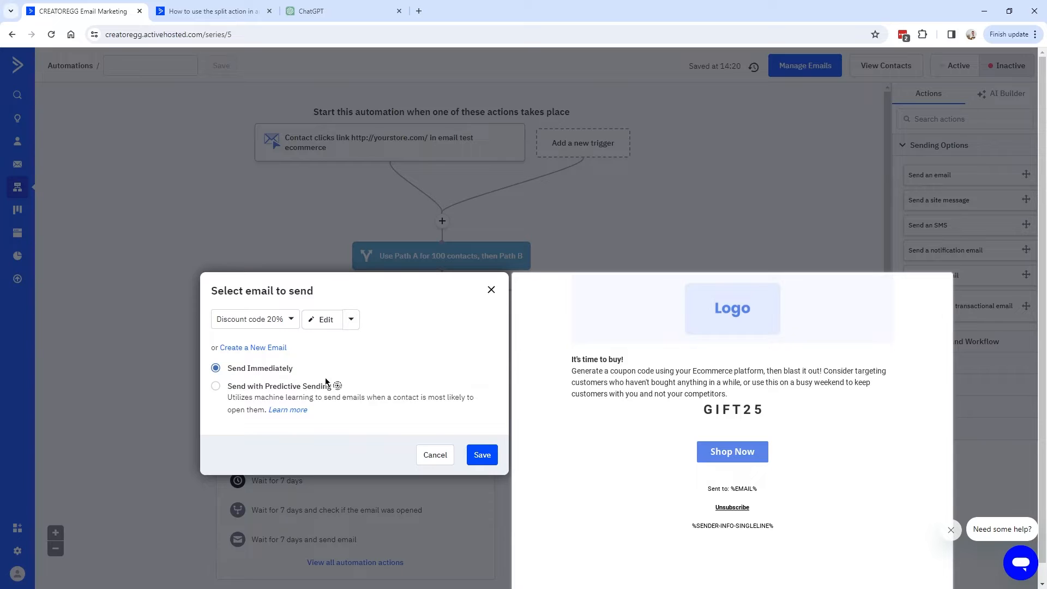
click(492, 463)
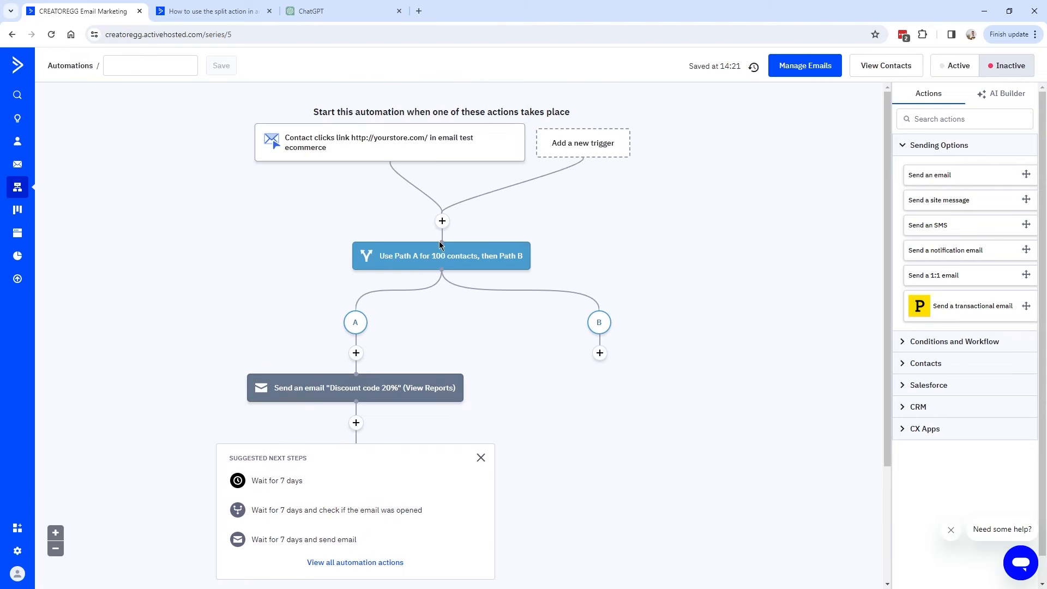
Add an 'End this automation' step directly below the Discount code 20% email on path A.
mouse_move(385, 137)
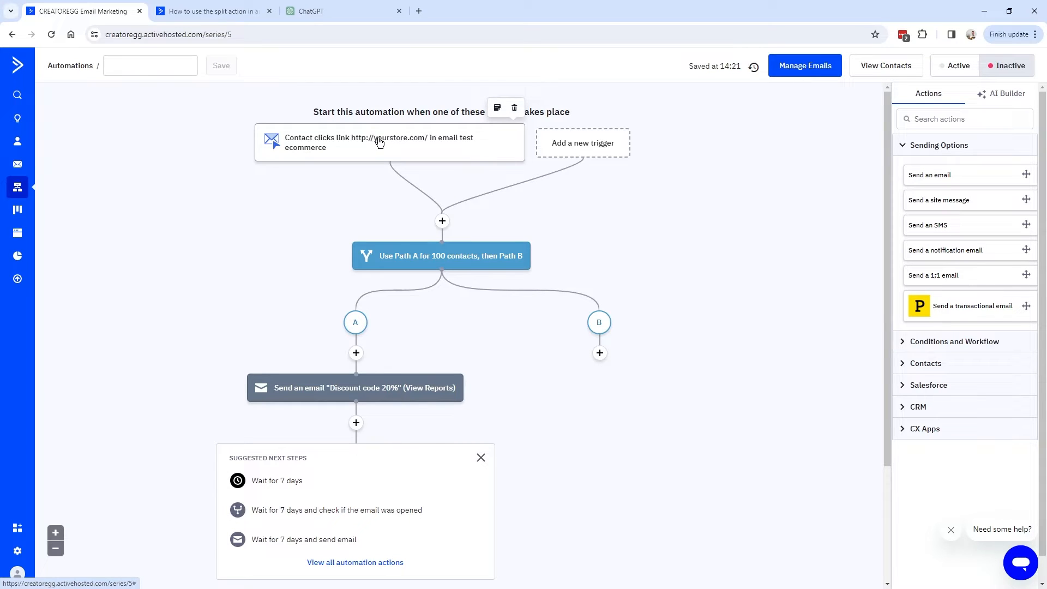
mouse_move(354, 394)
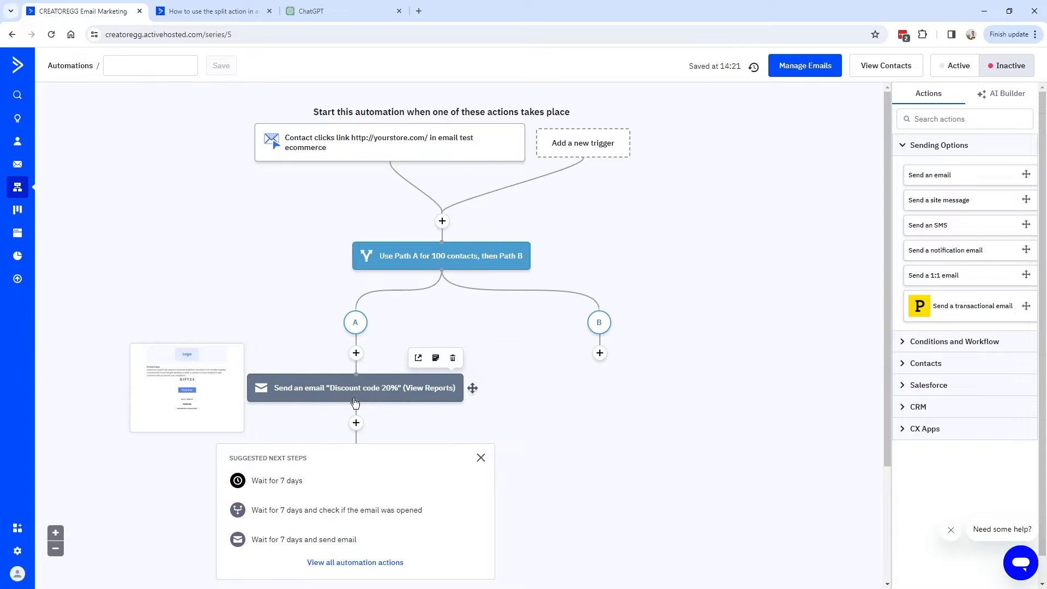
scroll(376, 376, down, 2)
scroll(409, 330, up, 2)
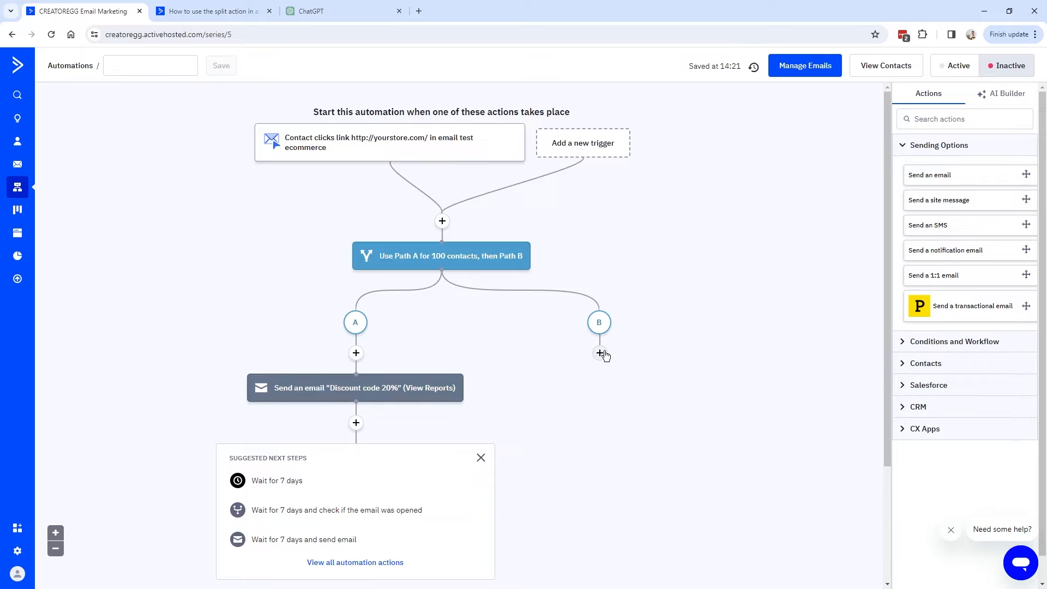
scroll(441, 204, down, 2)
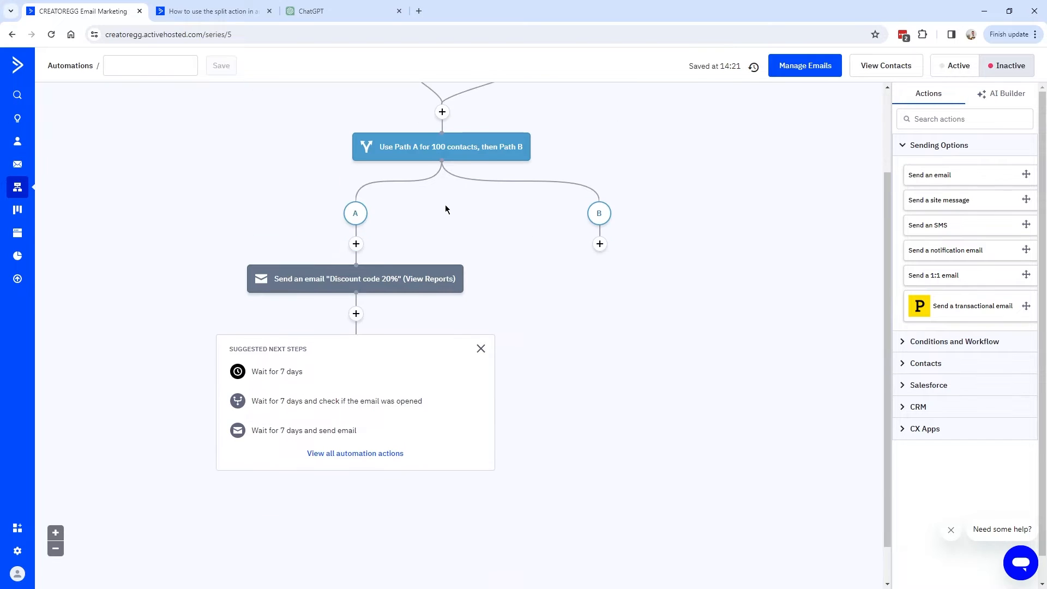
scroll(435, 234, up, 1)
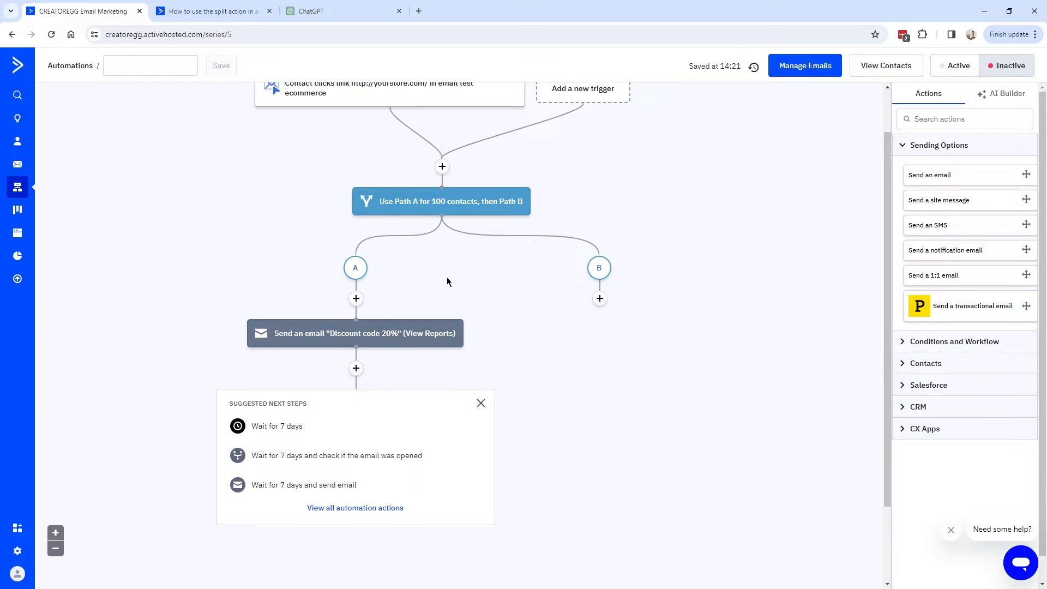
scroll(450, 280, up, 1)
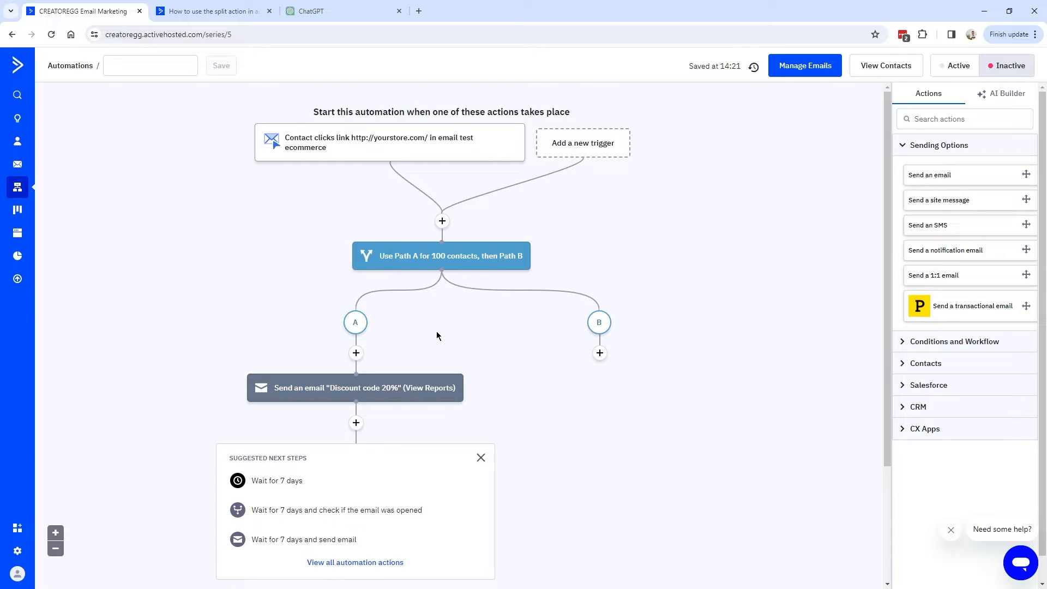
scroll(436, 339, down, 1)
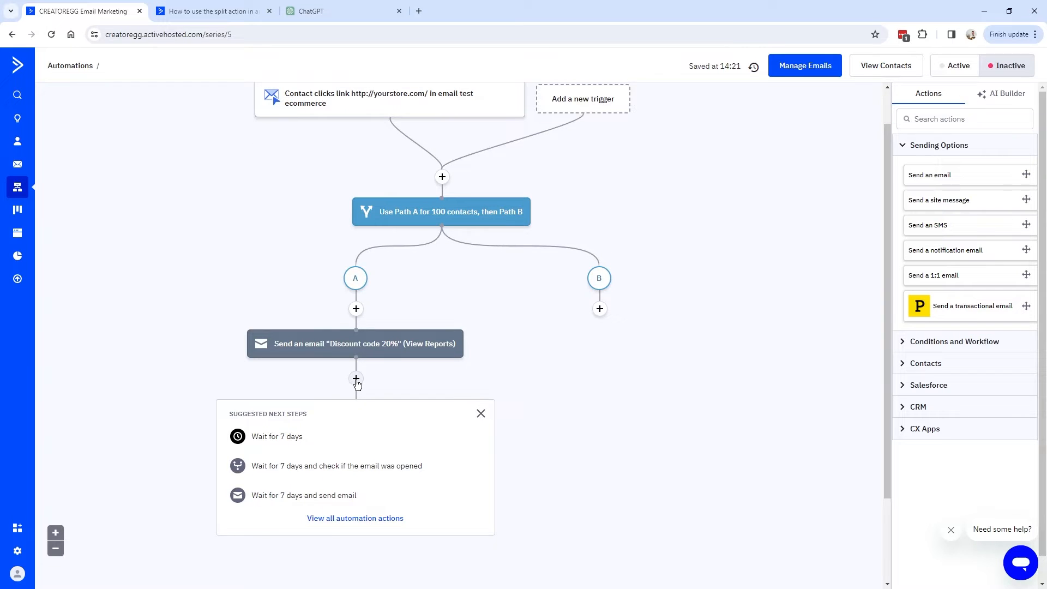
click(356, 379)
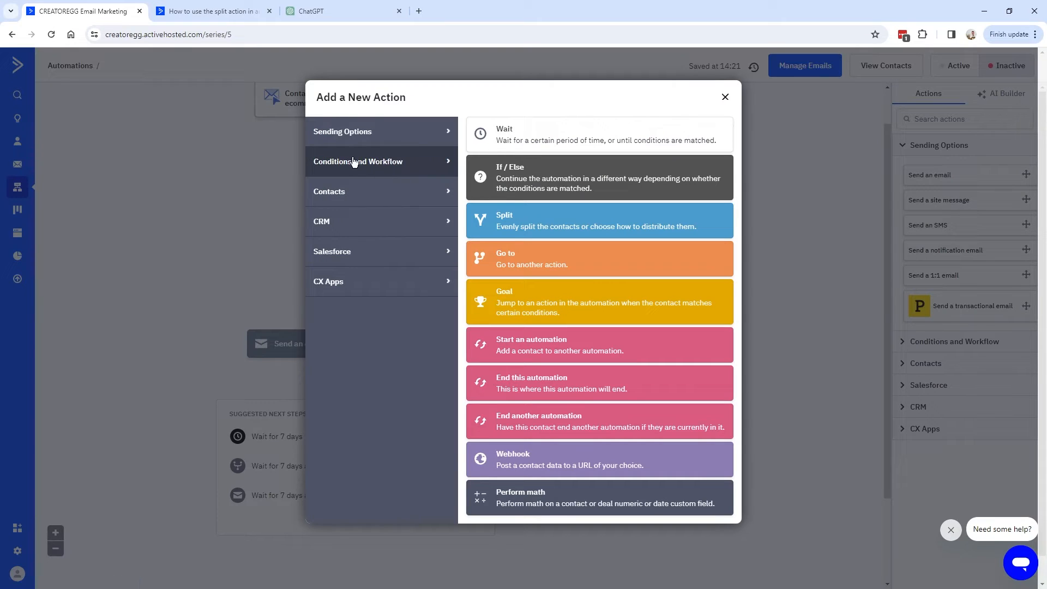
click(568, 389)
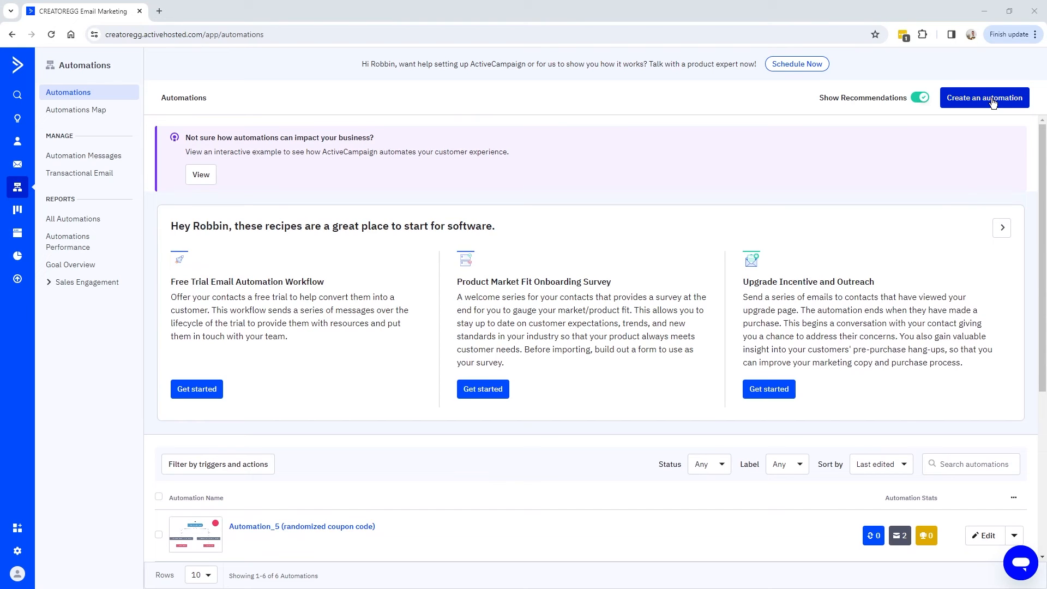
Create a new automation starting from scratch.
click(994, 104)
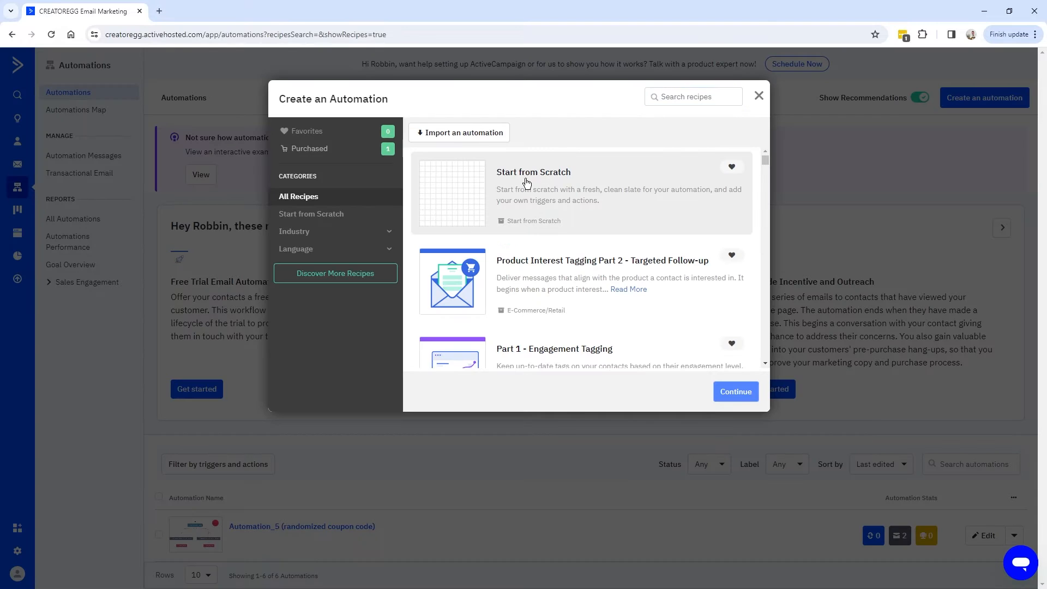
click(528, 183)
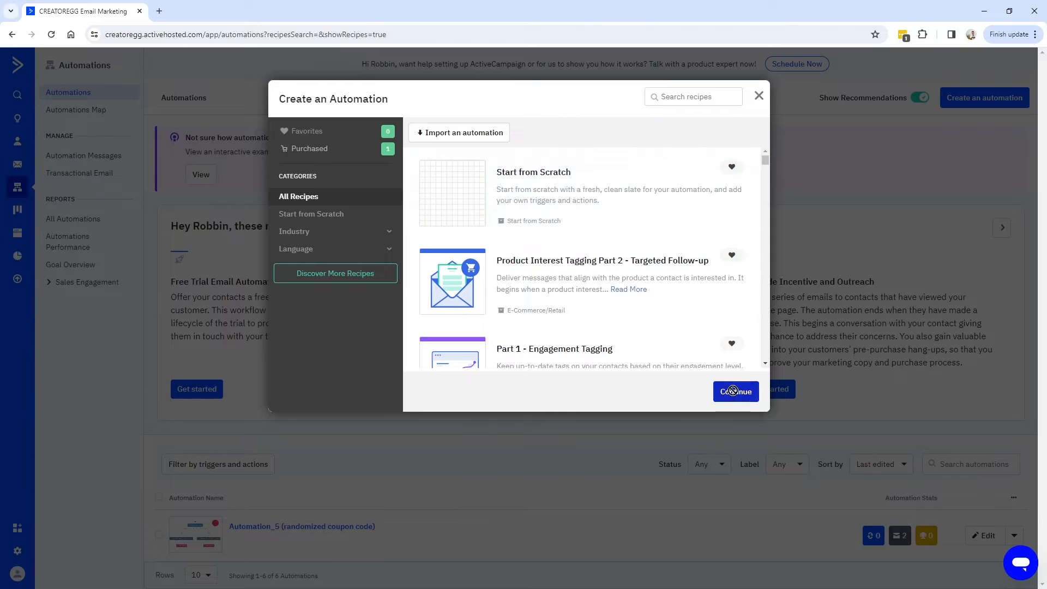
click(738, 395)
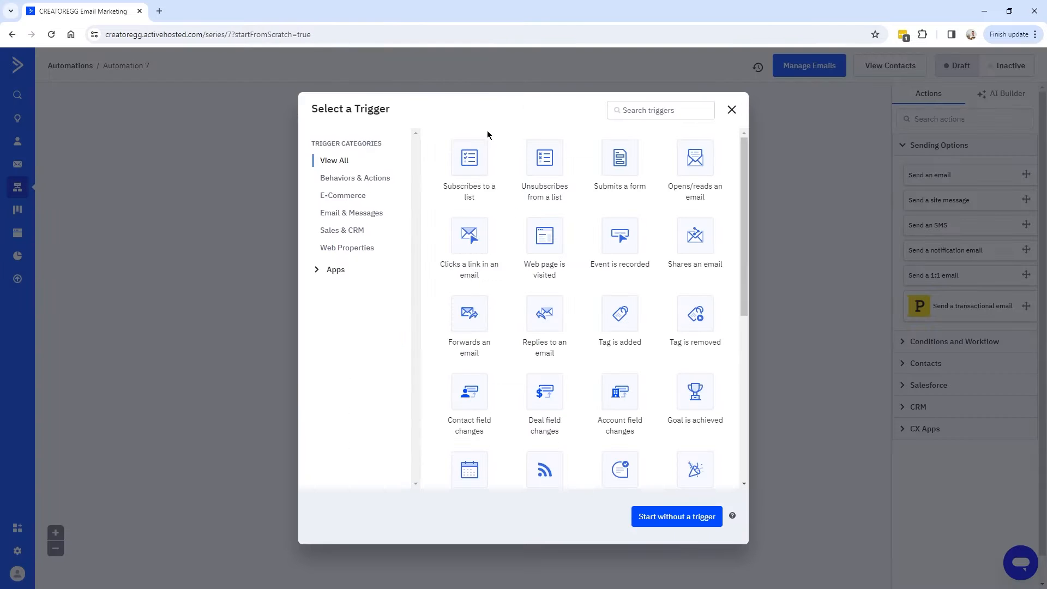
Set its start to 'Makes a purchase' via Puppygroep.nl (Shopify), running Multiple Times.
click(347, 197)
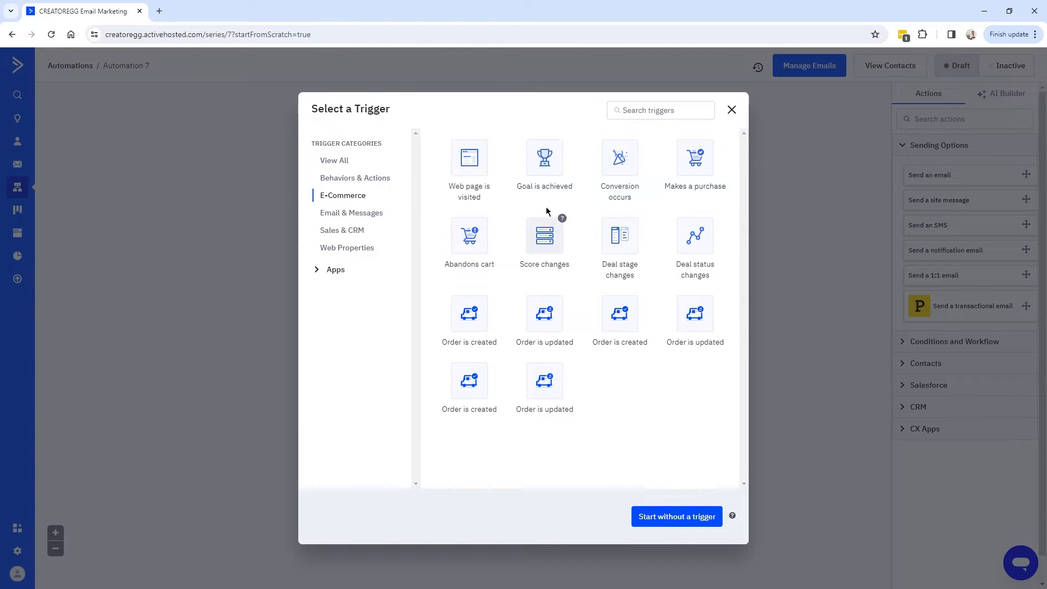
click(653, 111)
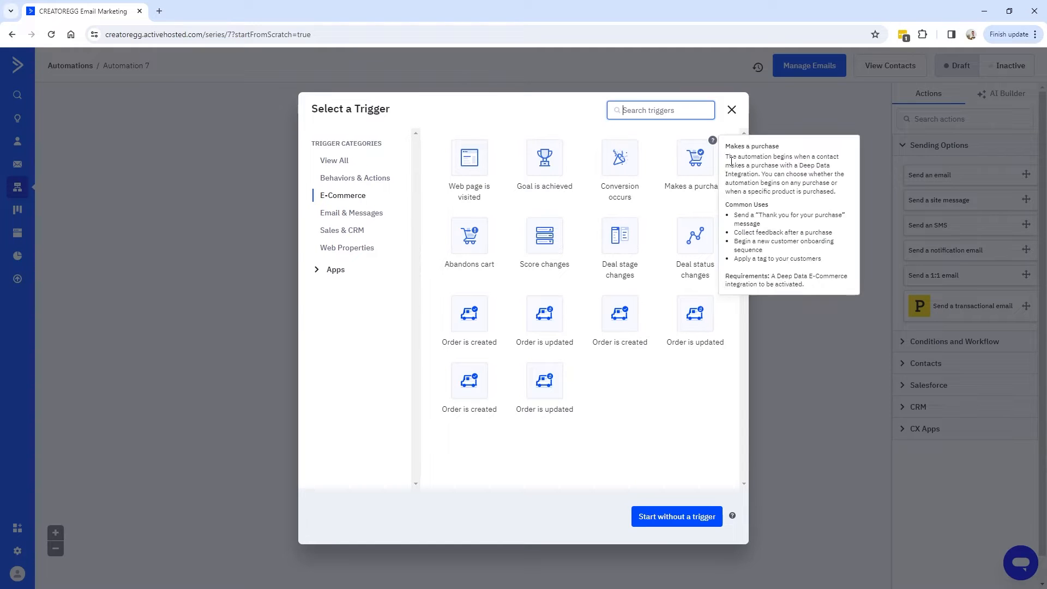
click(698, 164)
click(400, 143)
click(410, 203)
click(349, 158)
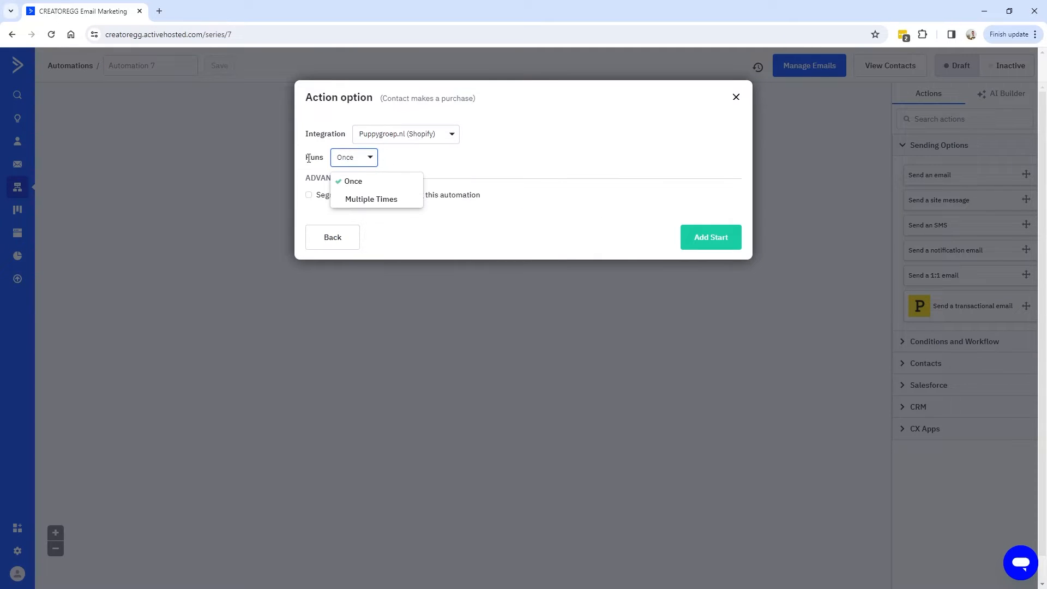
click(370, 200)
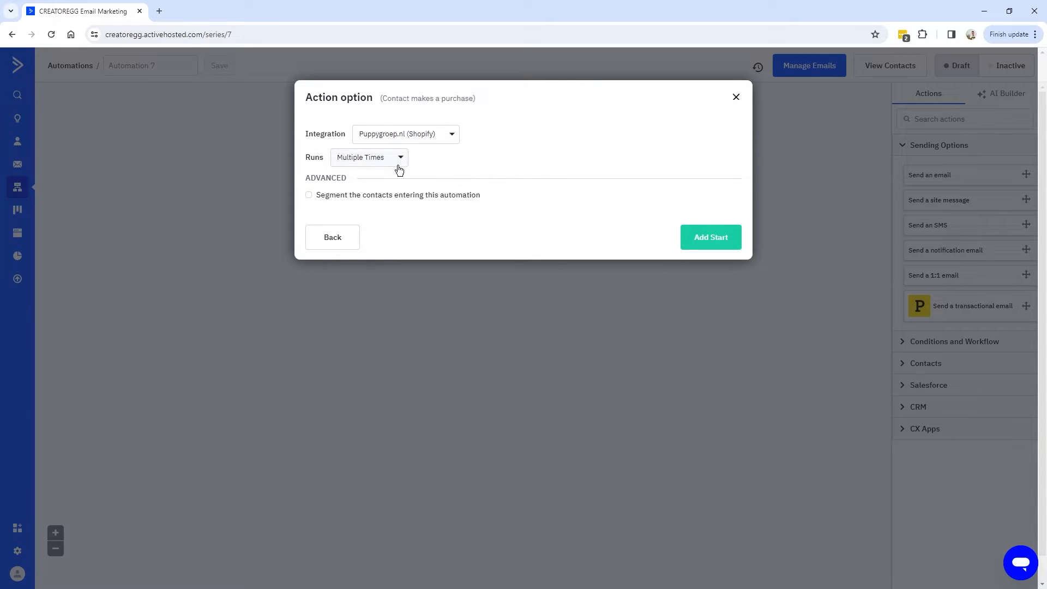
triple_click(480, 195)
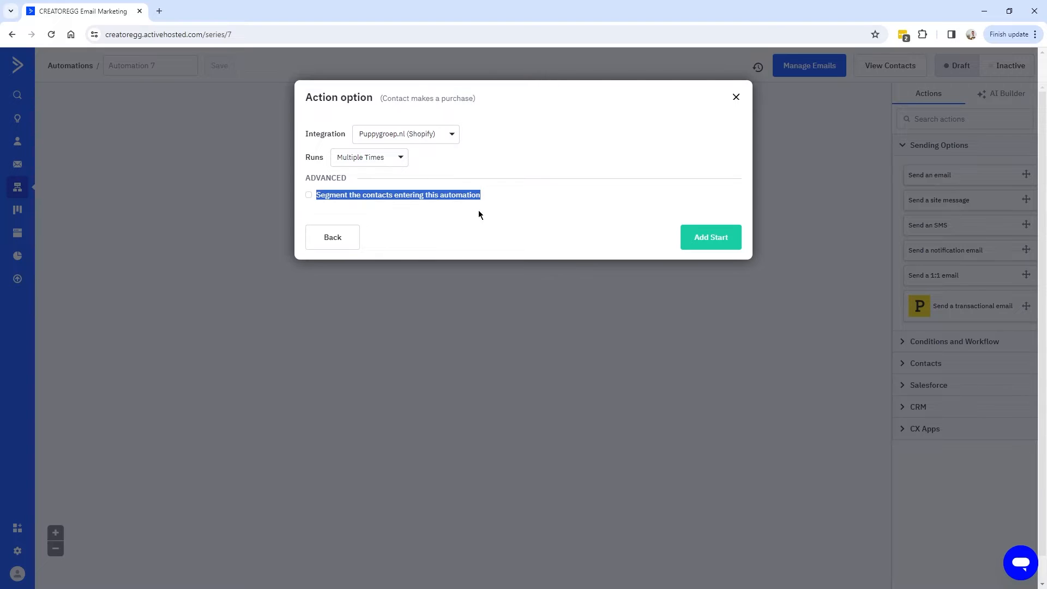
click(722, 243)
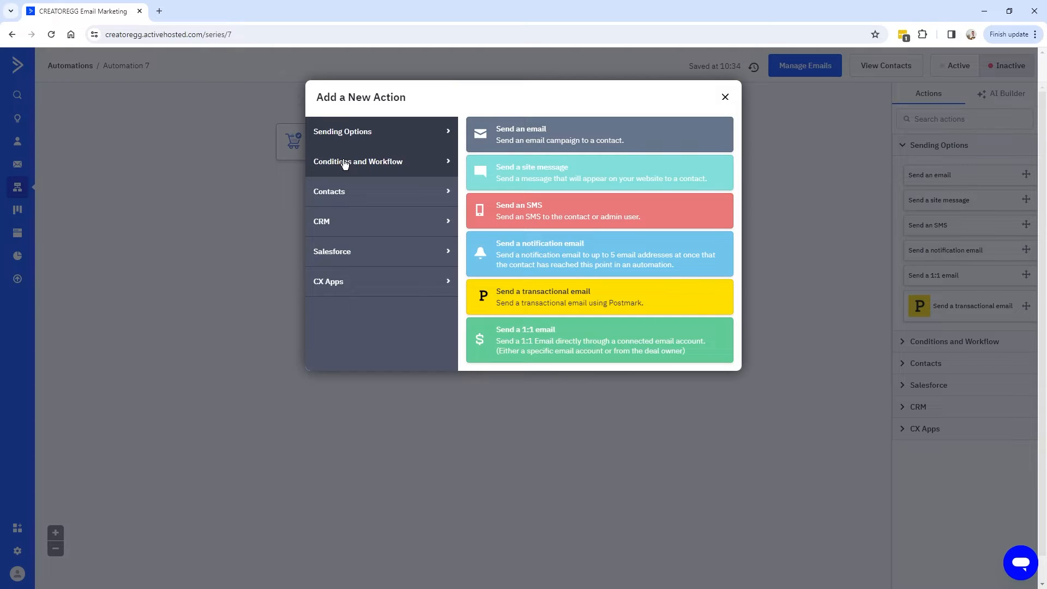
Add an even split after the trigger, set to 'Never, split indefinitely' between paths A and B.
click(383, 163)
click(511, 219)
click(362, 214)
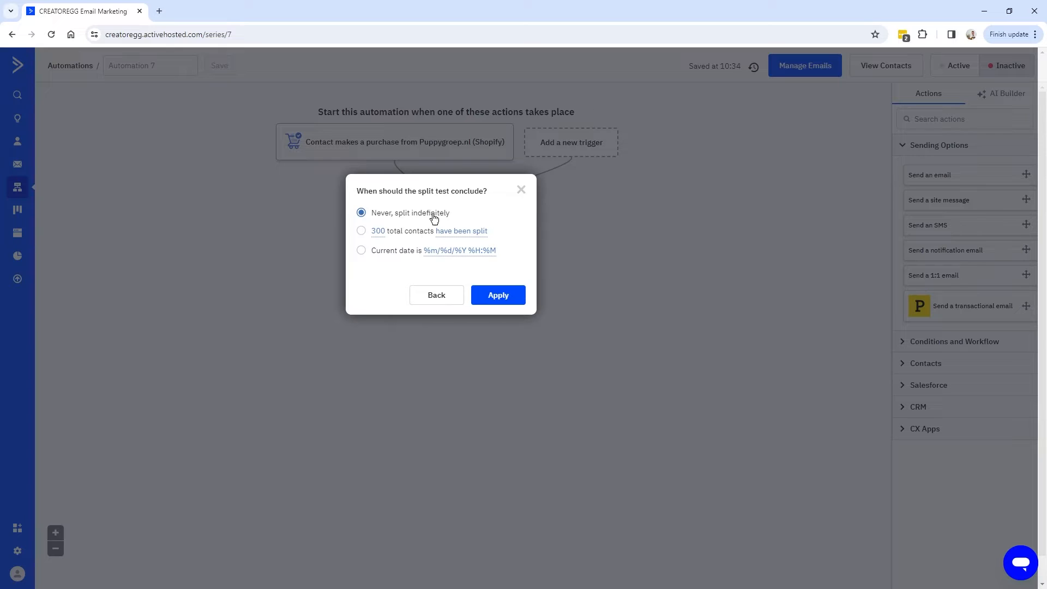
click(498, 295)
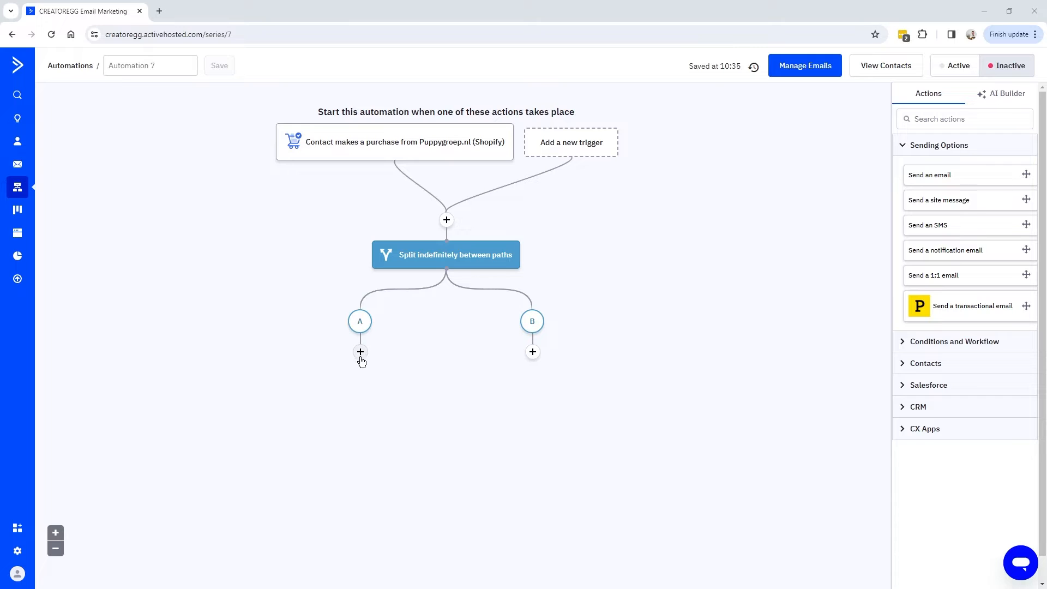
Add a send-email step on path A with a new Email Designer email named 'Automation_7_Email_A'.
click(361, 353)
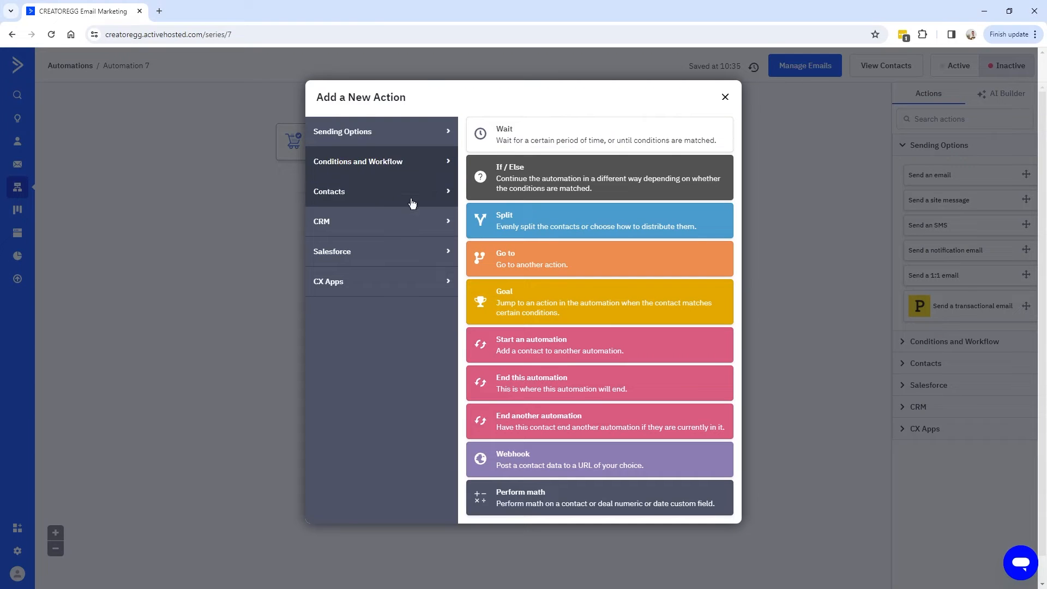
click(388, 136)
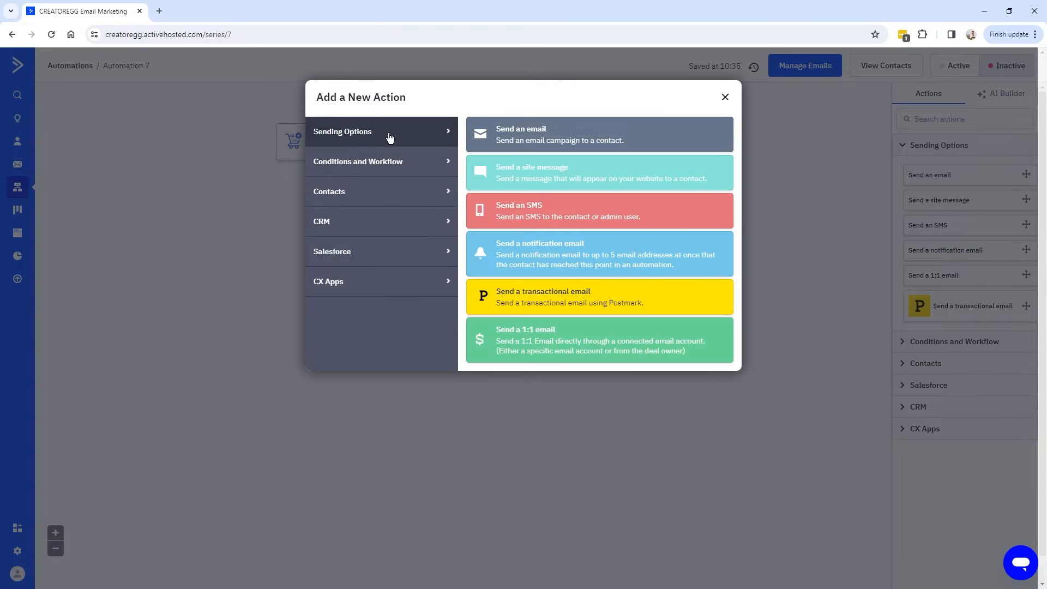
click(537, 136)
click(263, 259)
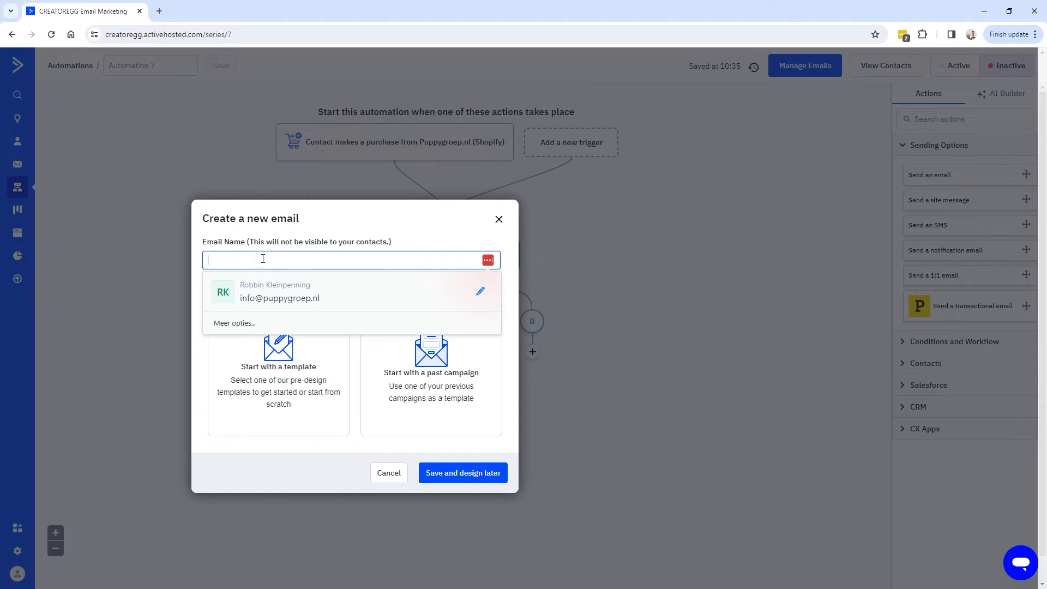
text(Automation_7)
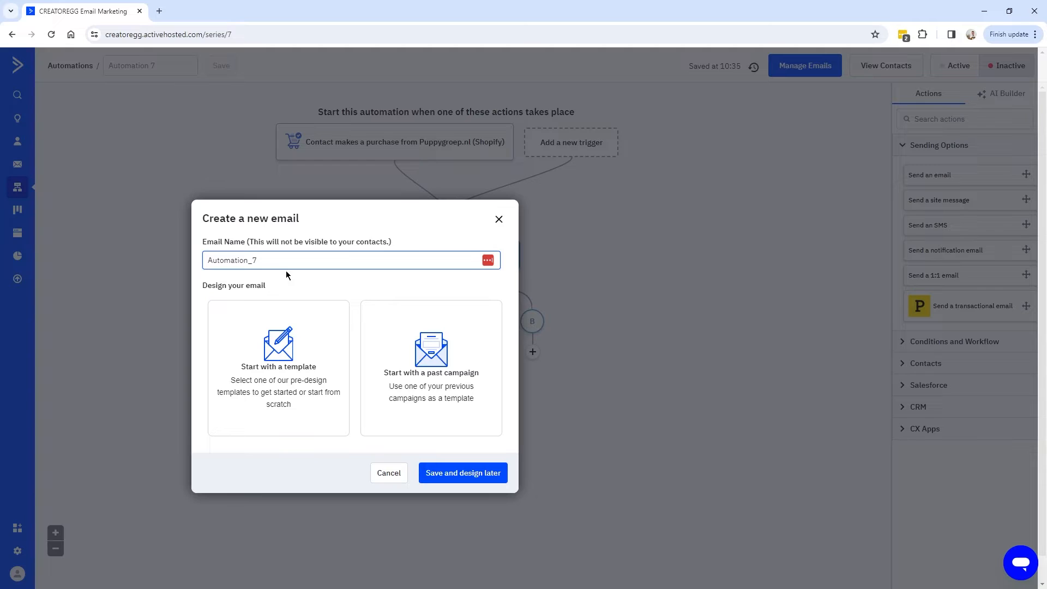
text(_Email_A)
click(294, 383)
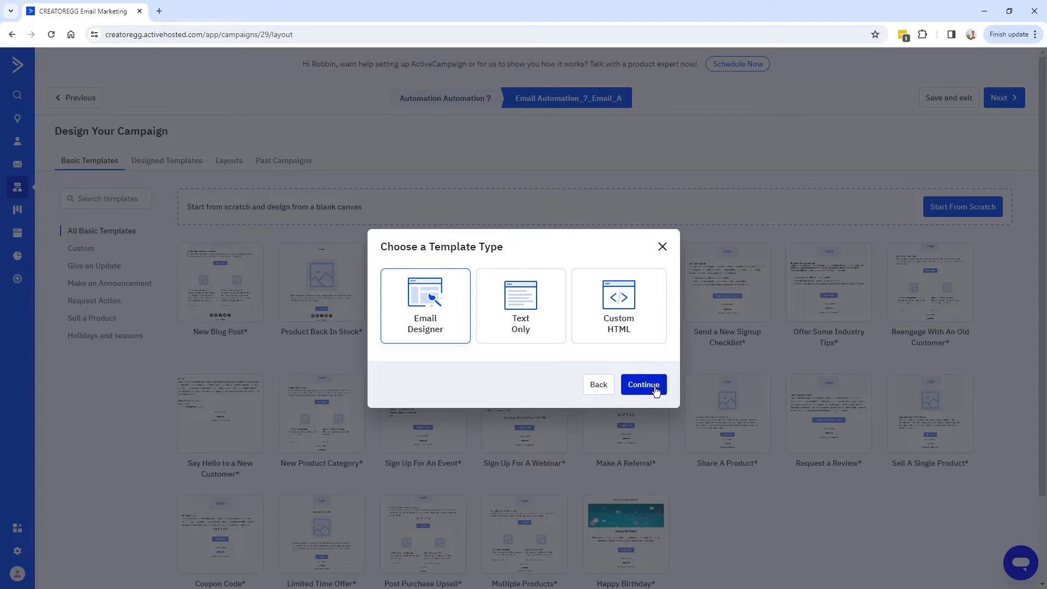
click(651, 385)
Base Email A on the Request a Review template and enter its subject line.
click(107, 198)
text(review)
key(ctrl+a)
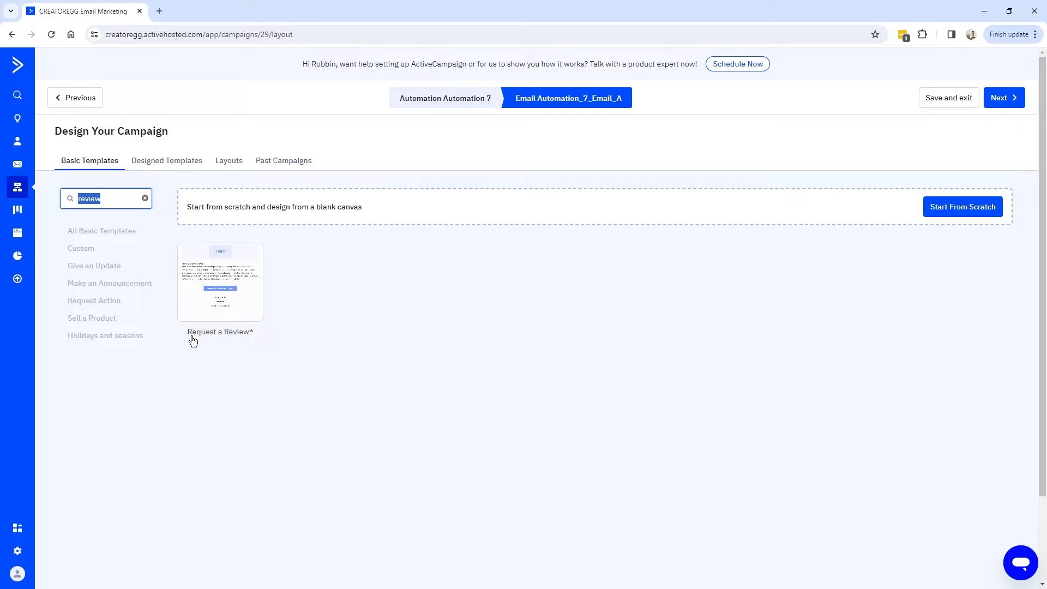
mouse_move(230, 299)
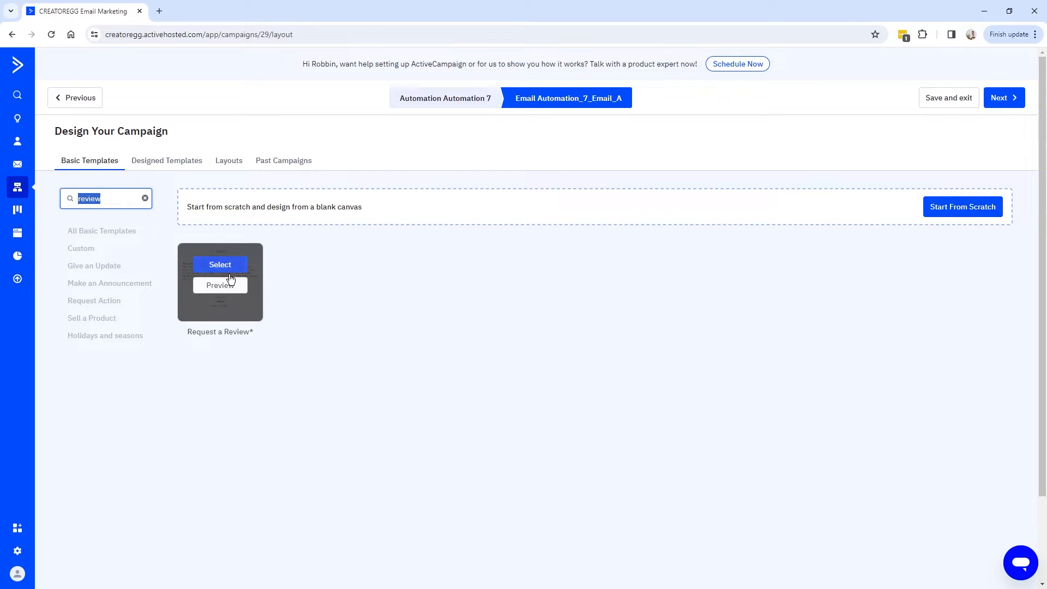
click(225, 267)
click(437, 361)
text(About your purh)
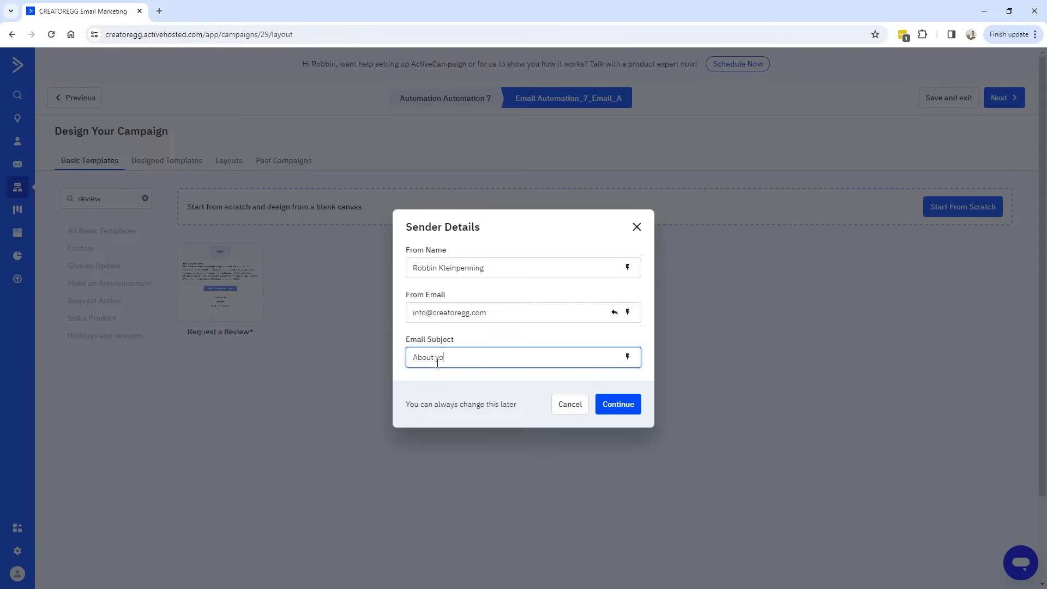
click(626, 404)
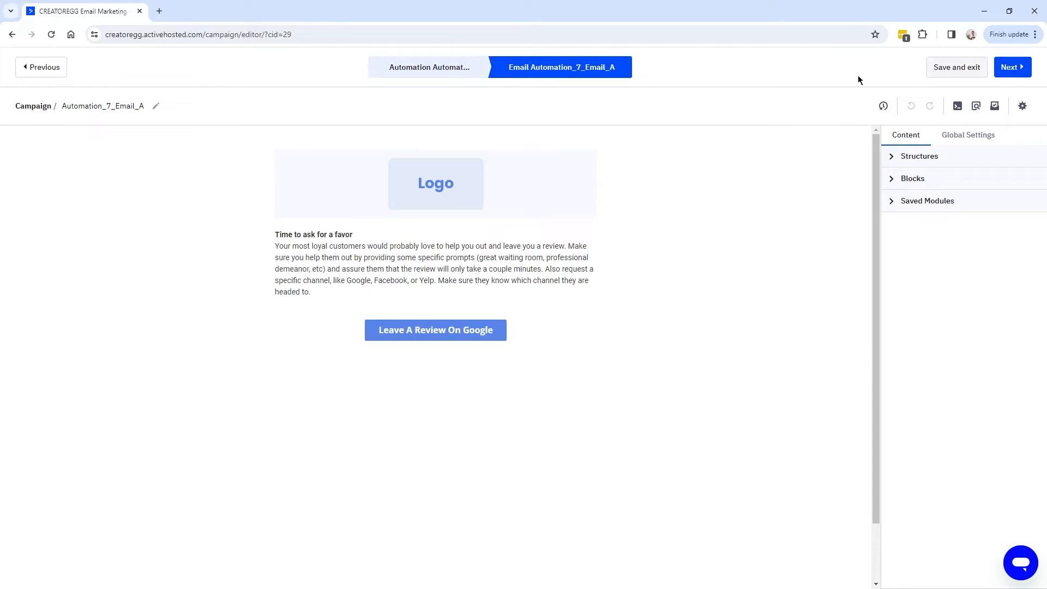
Finish Email A, attach it to path A, and end the automation after it.
click(1013, 67)
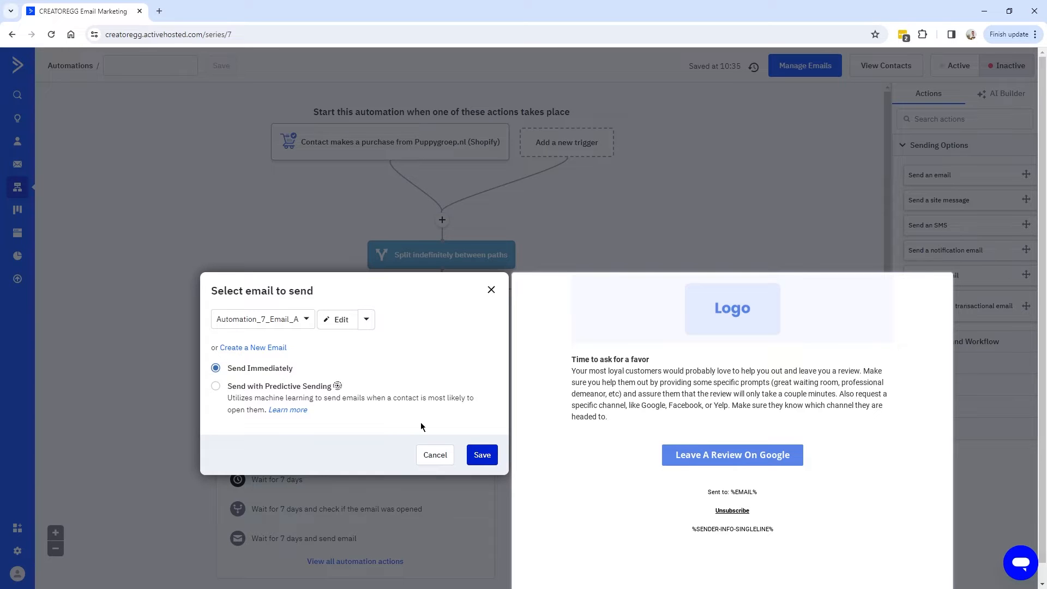
click(482, 456)
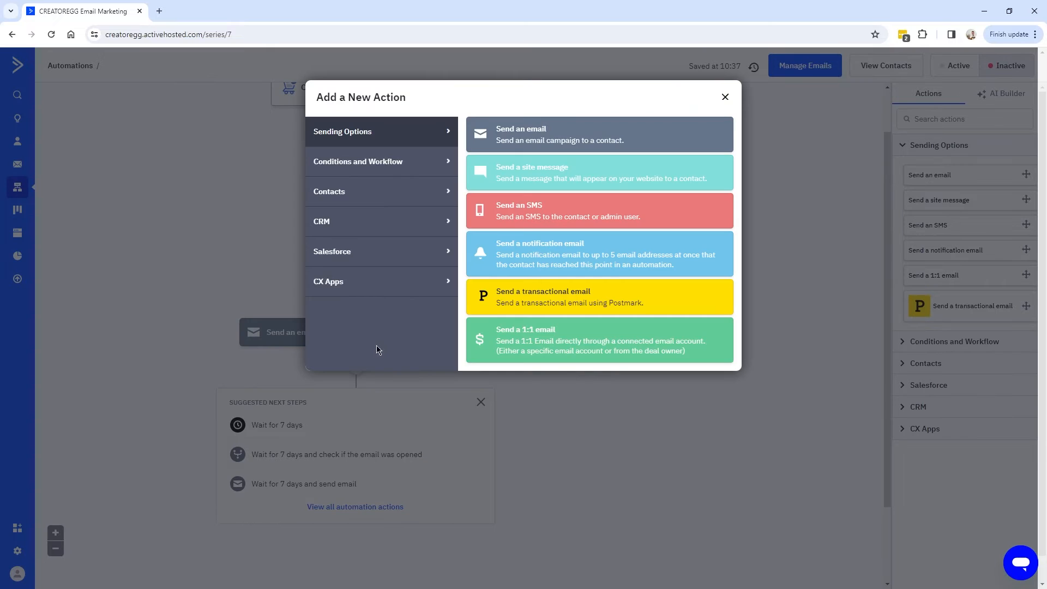
click(358, 165)
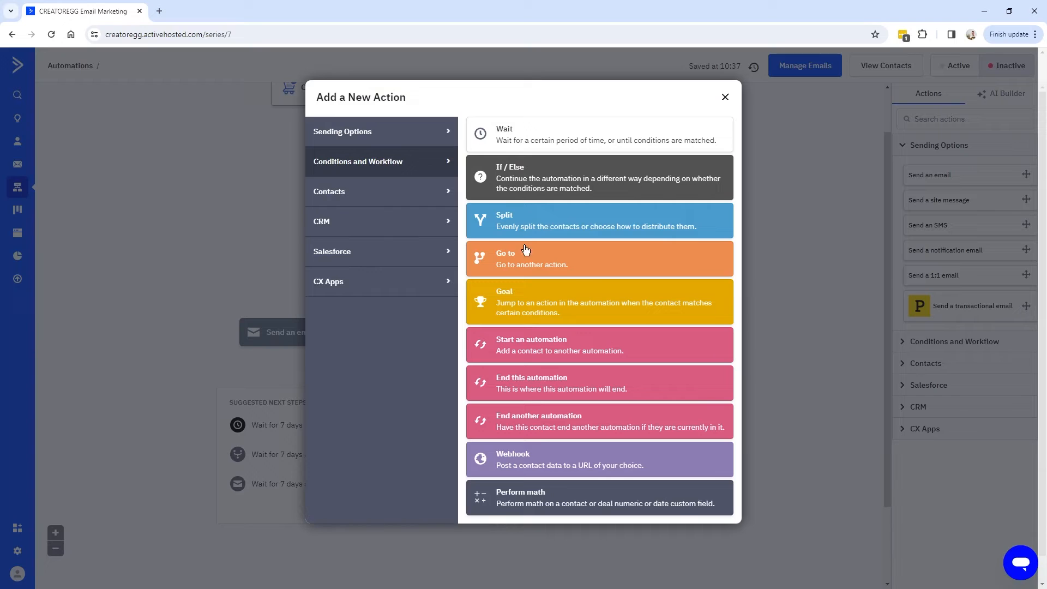
click(522, 389)
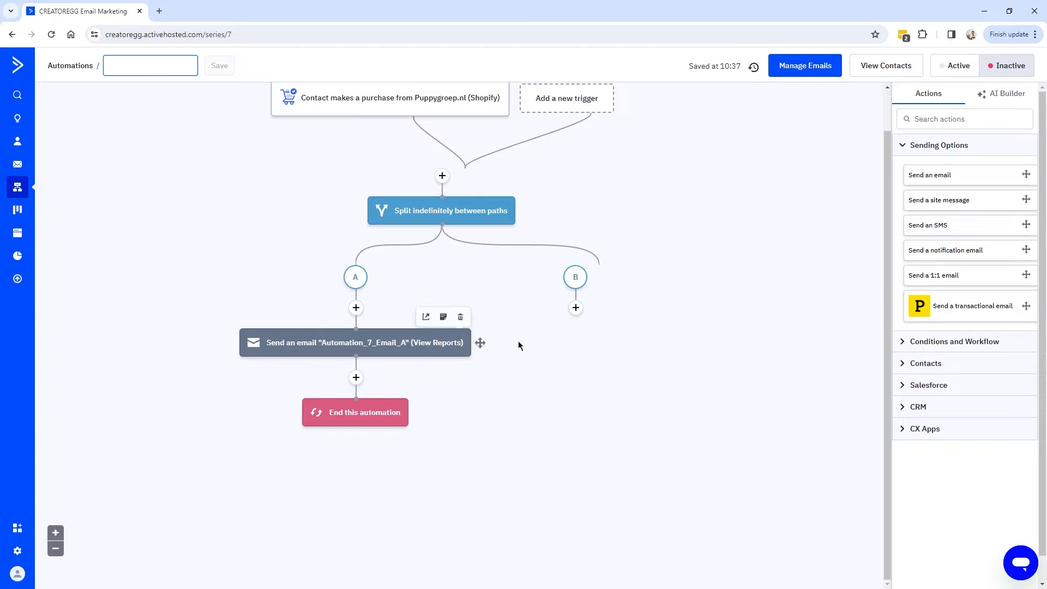
click(576, 309)
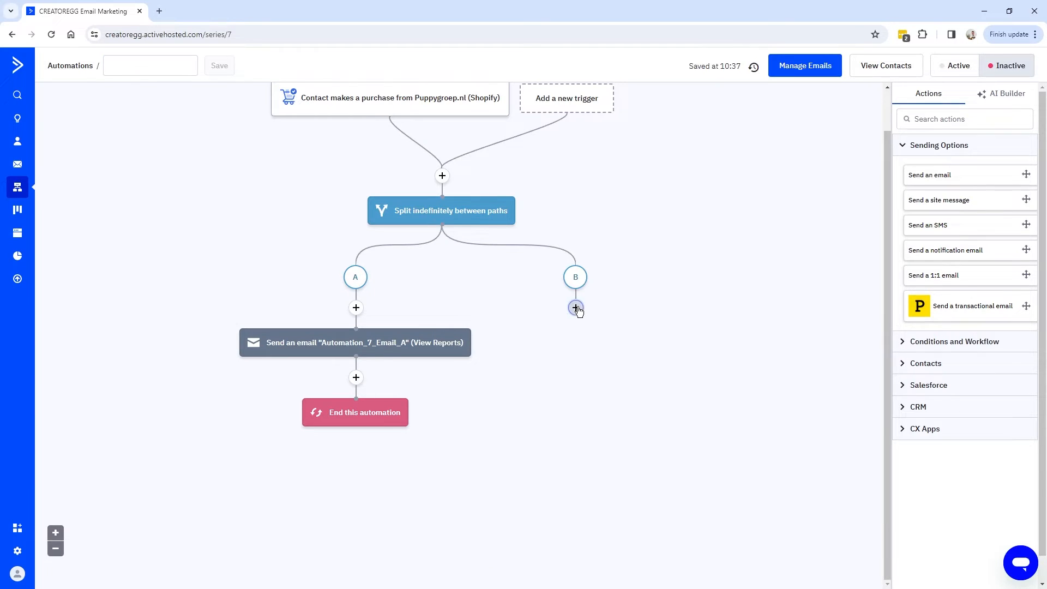
Add a send-email step on path B with a new Email Designer email named 'Automation_7_Email_B'.
click(429, 138)
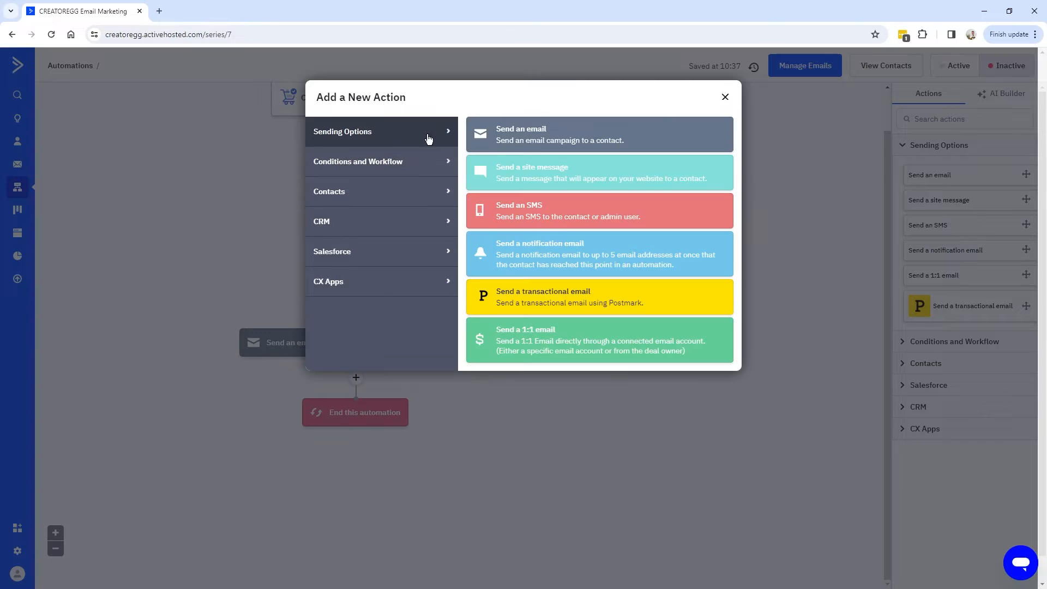
click(543, 140)
click(485, 221)
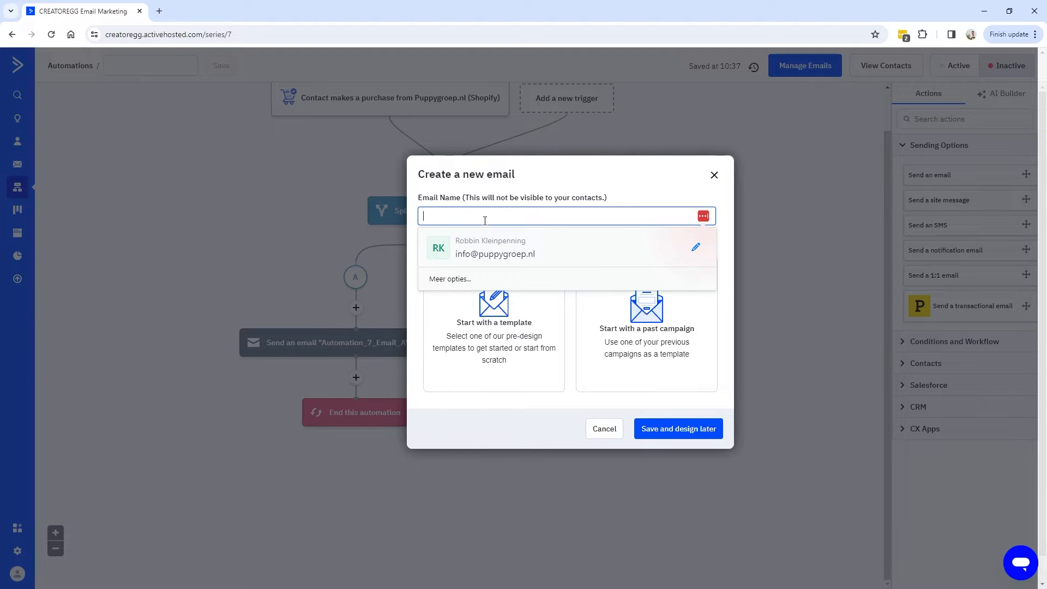
text(Automation_7_)
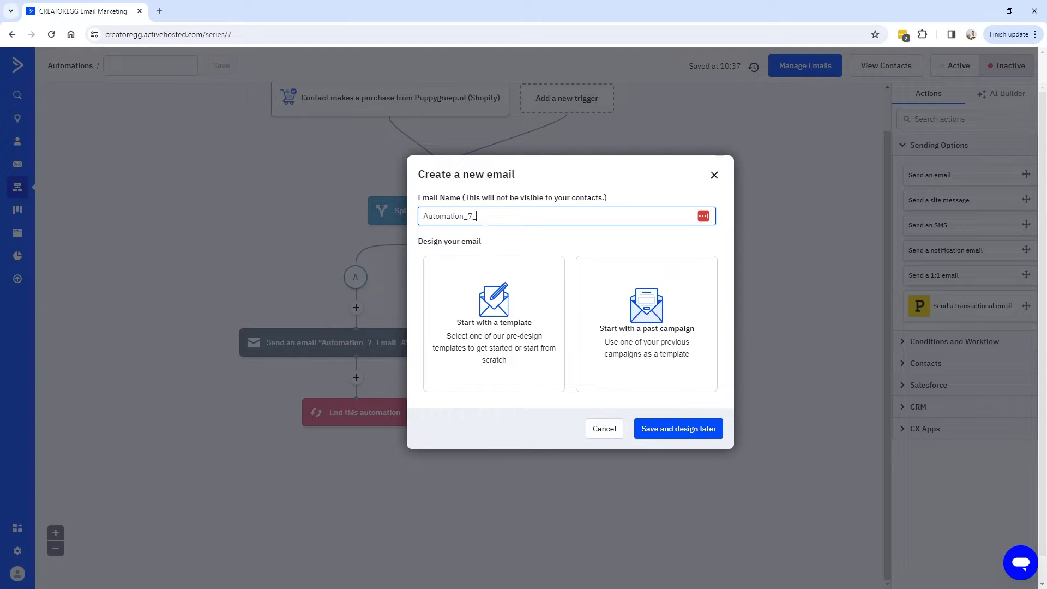
text(Email_B)
key(ctrl+a)
click(524, 217)
drag(503, 217, 499, 217)
click(482, 334)
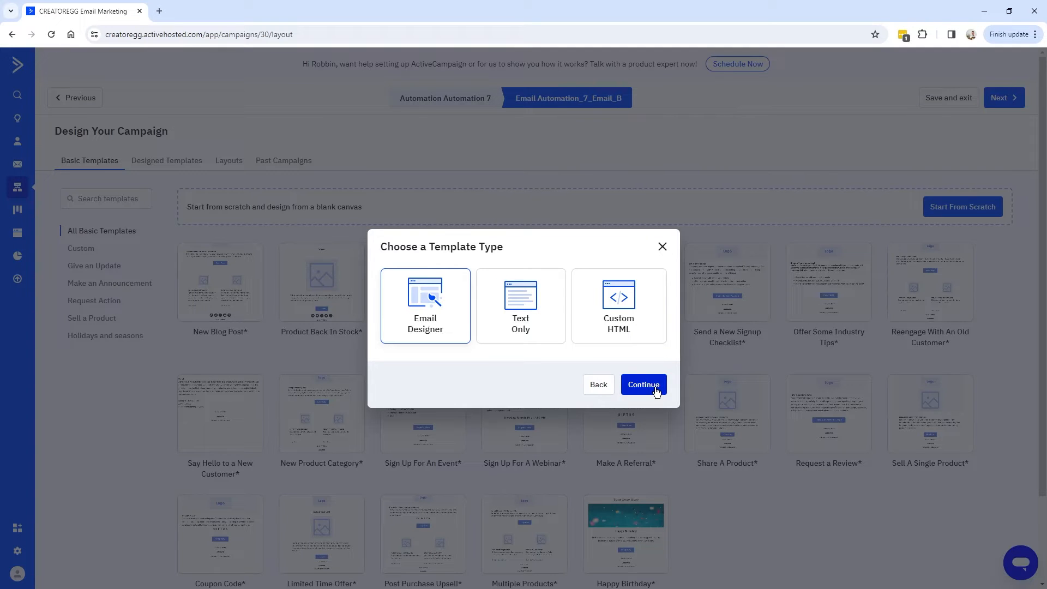
click(656, 390)
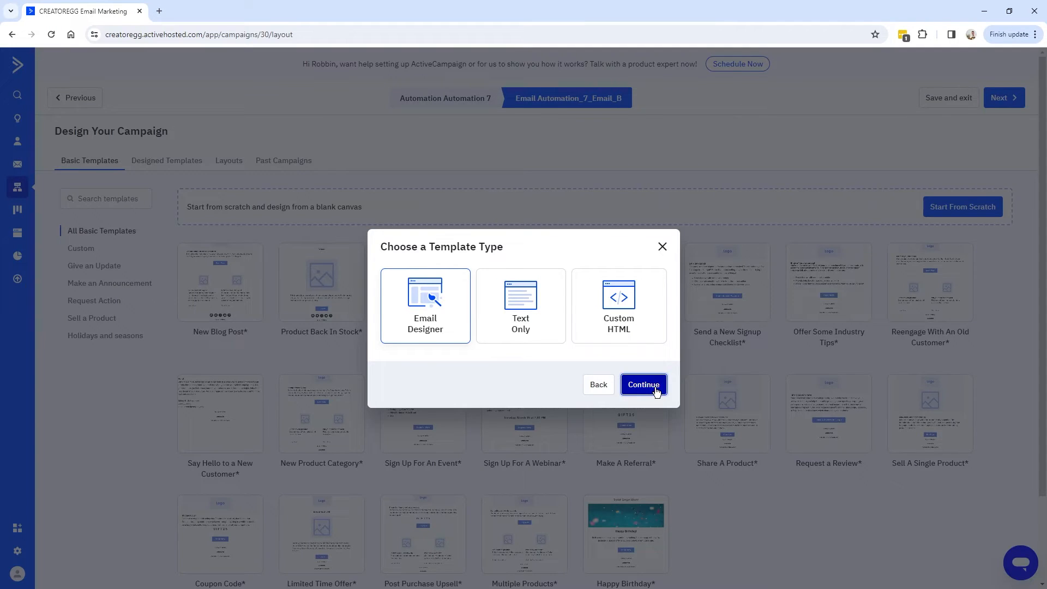
Use the Request a Review template with subject 'About your purchase ...' and open the editor.
click(133, 203)
text(review)
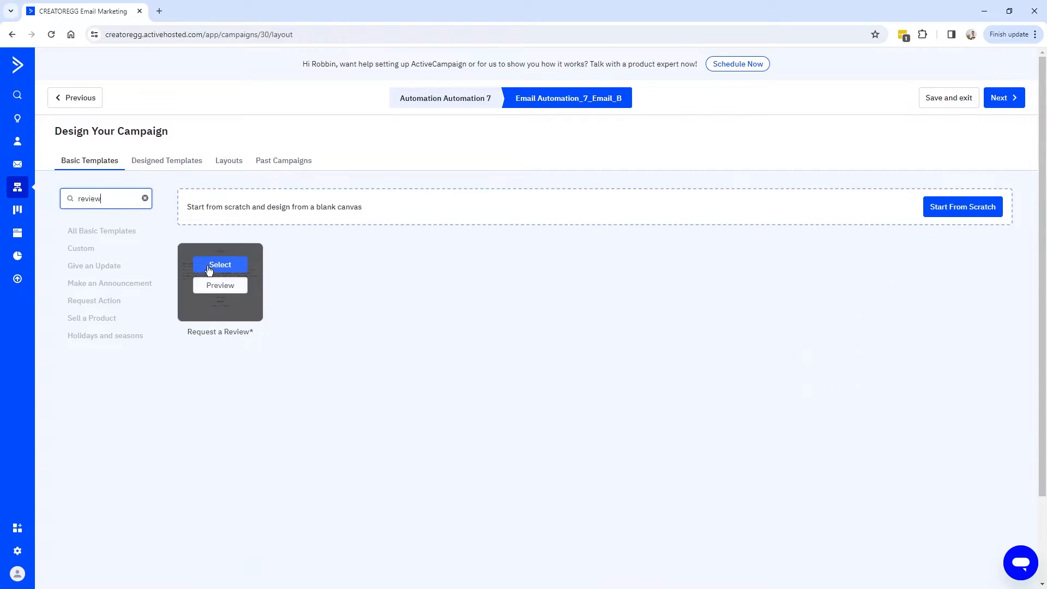
click(242, 270)
click(575, 361)
text(About your purchase ...)
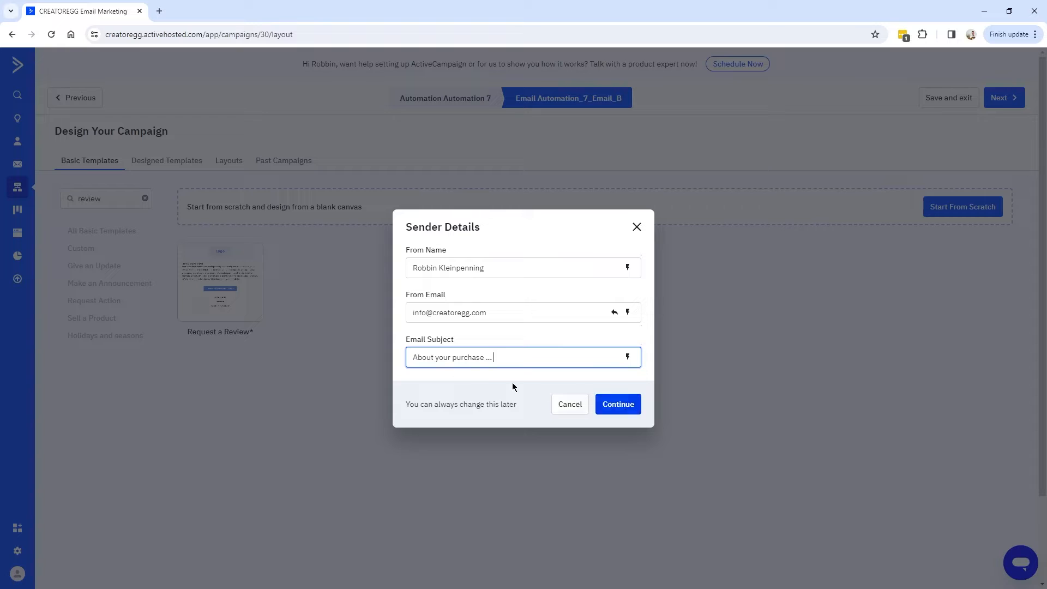
drag(507, 357, 396, 353)
click(540, 355)
drag(539, 355, 389, 358)
click(605, 408)
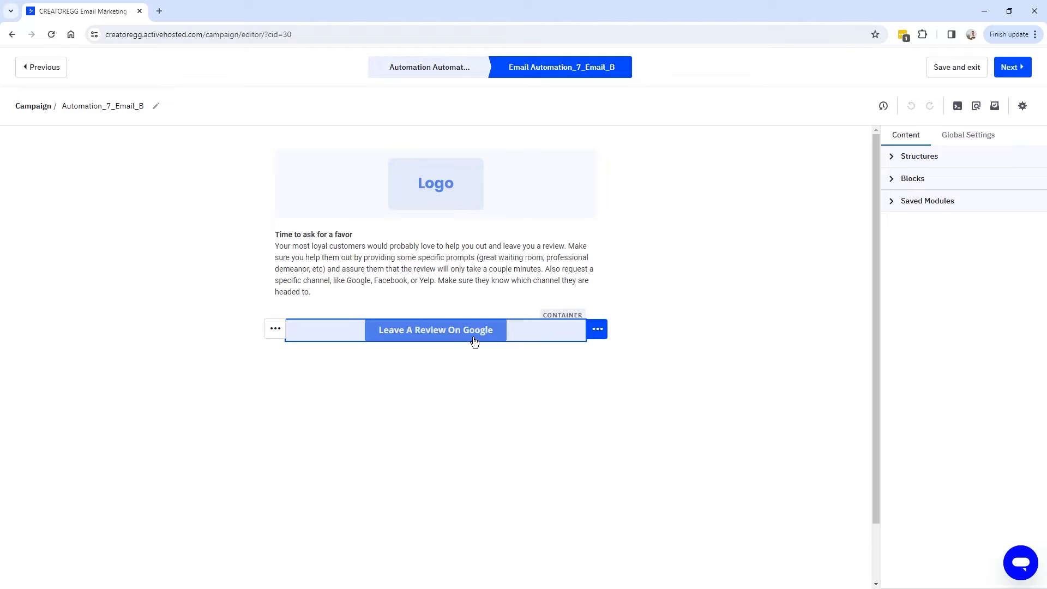
Relabel Email B's button 'Leave A Review On Our Website', finish the email, and select it for path B.
double_click(477, 340)
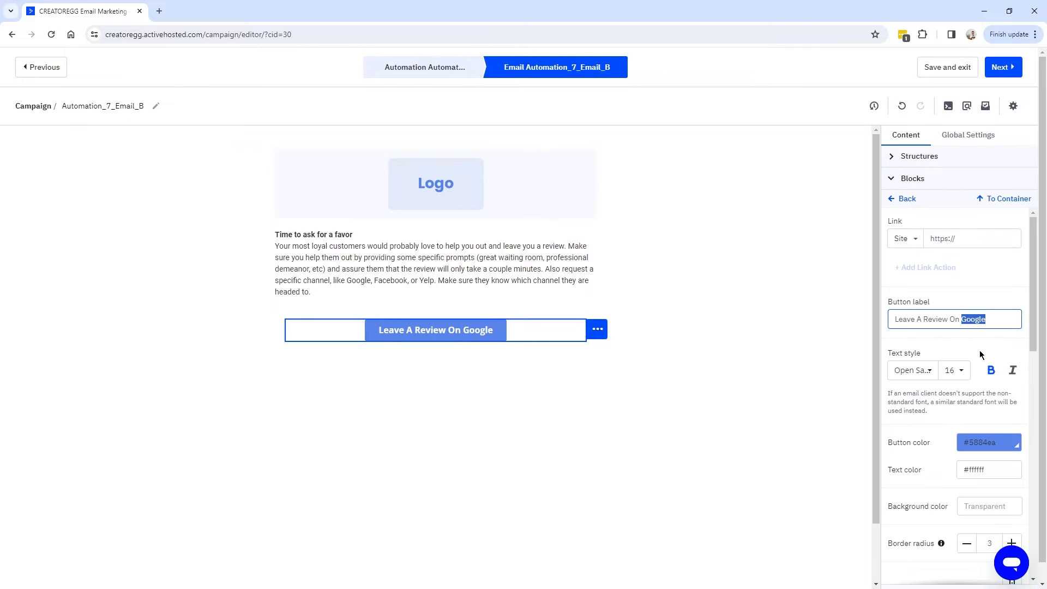
text(Our Website)
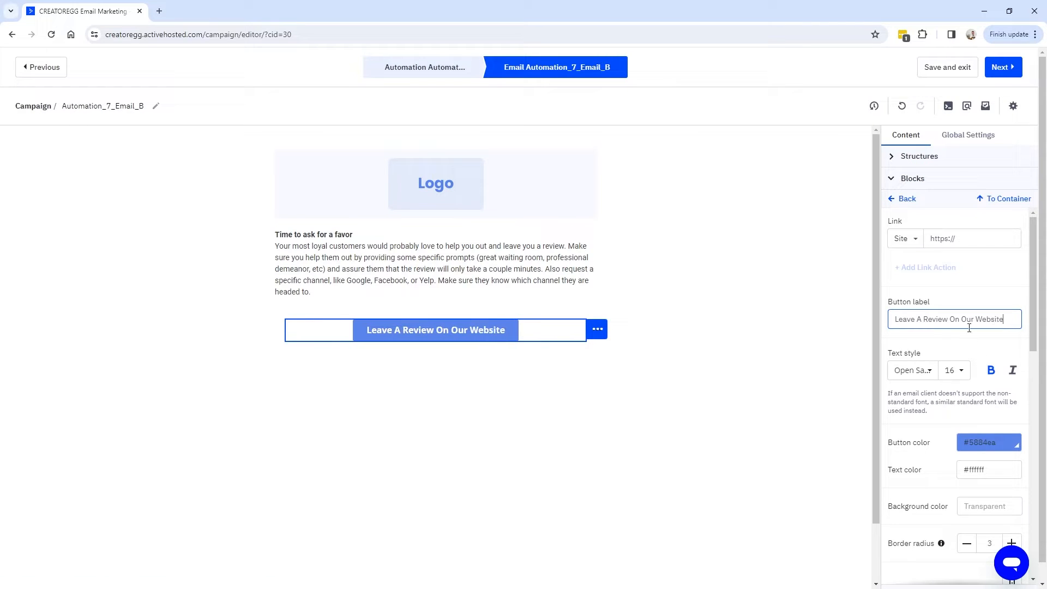
click(1008, 70)
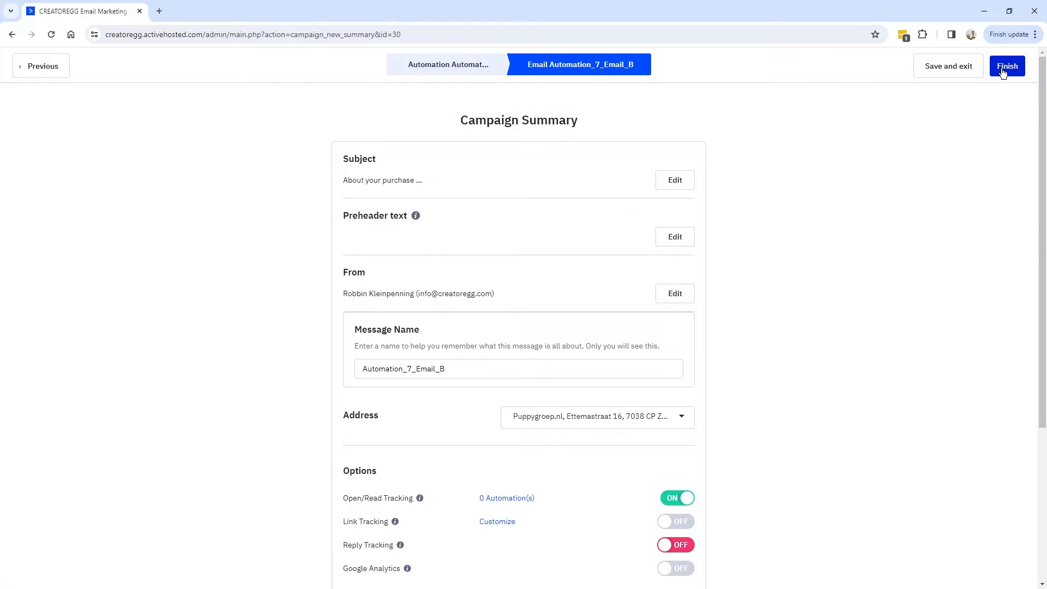
click(1004, 70)
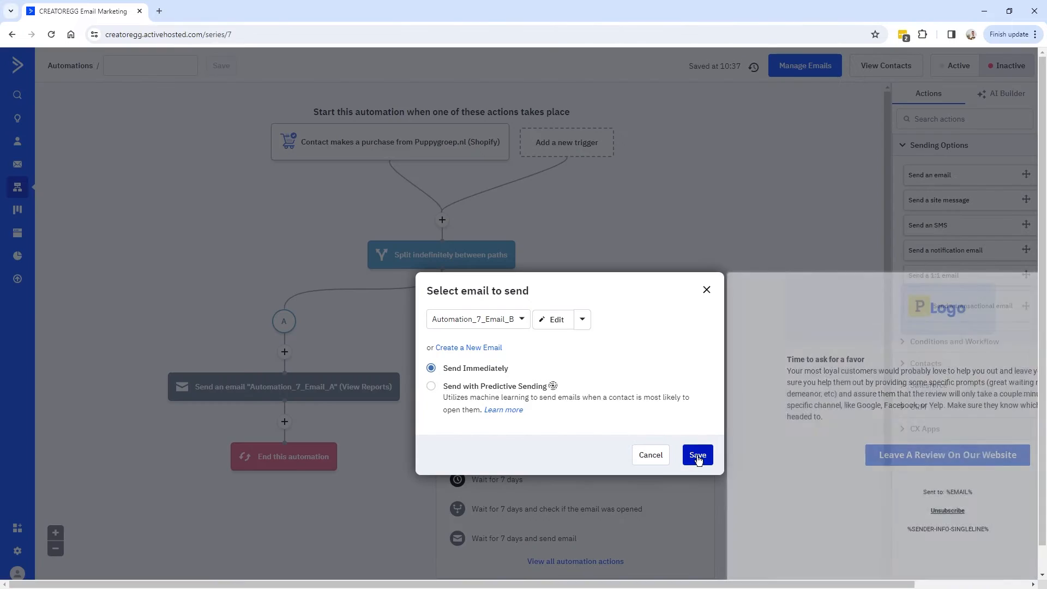
click(697, 455)
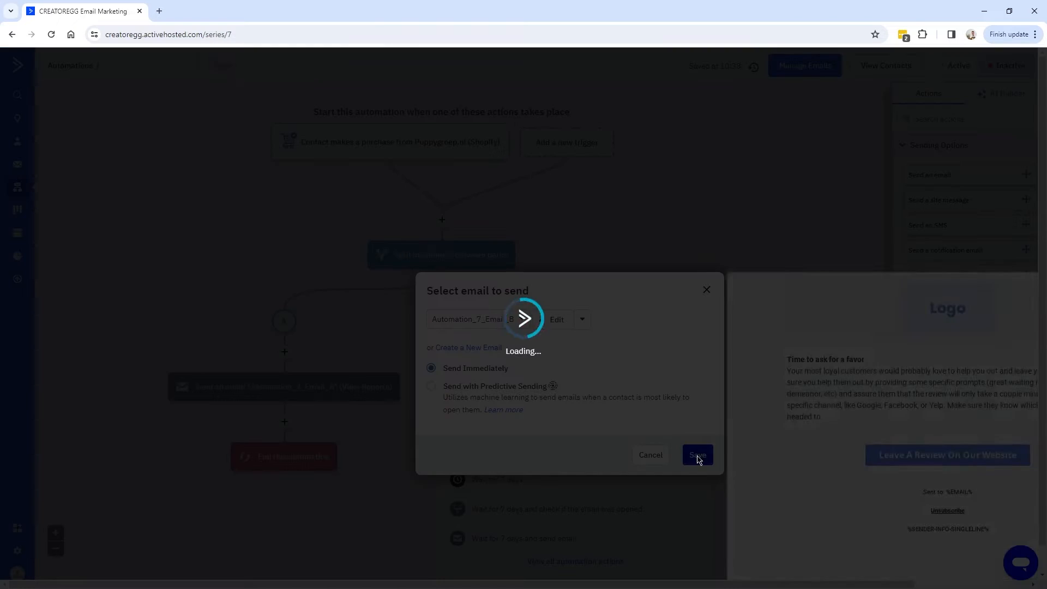
Add an 'End this automation' step after Automation_7_Email_B on path B.
click(575, 421)
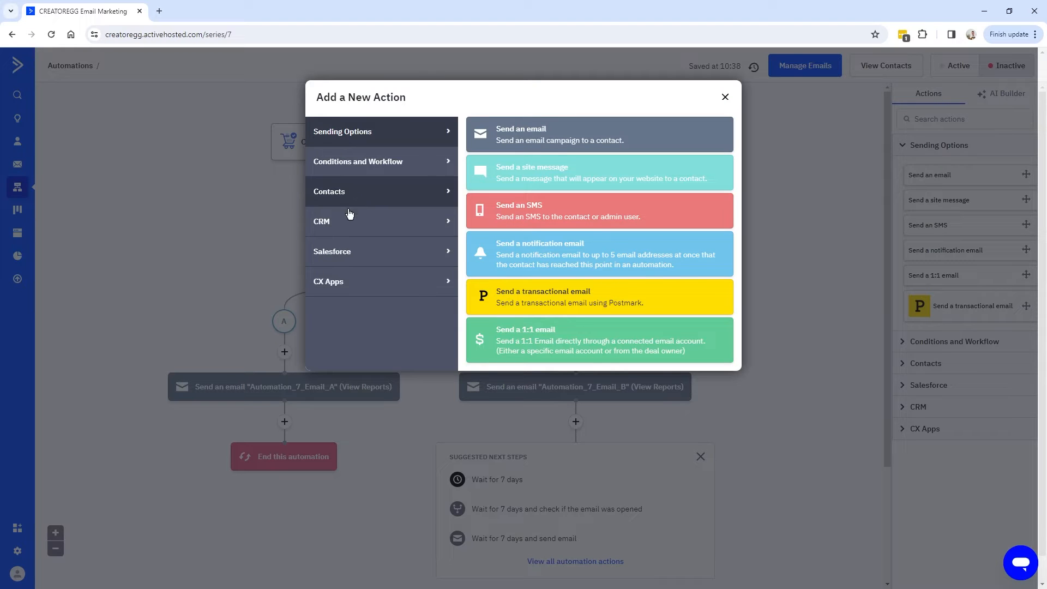
click(360, 164)
click(531, 390)
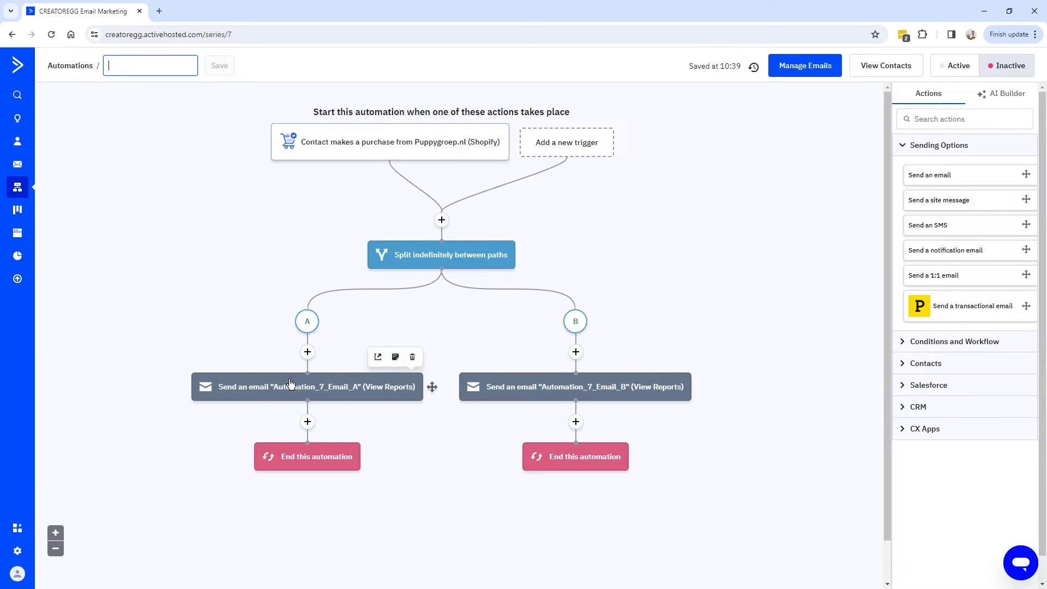
mouse_move(293, 399)
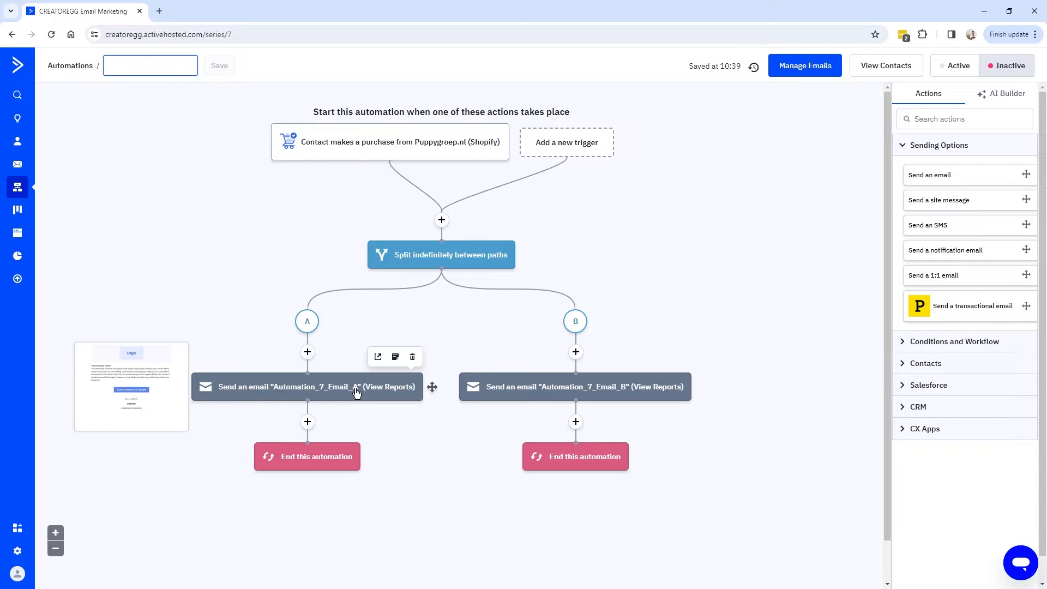
mouse_move(592, 390)
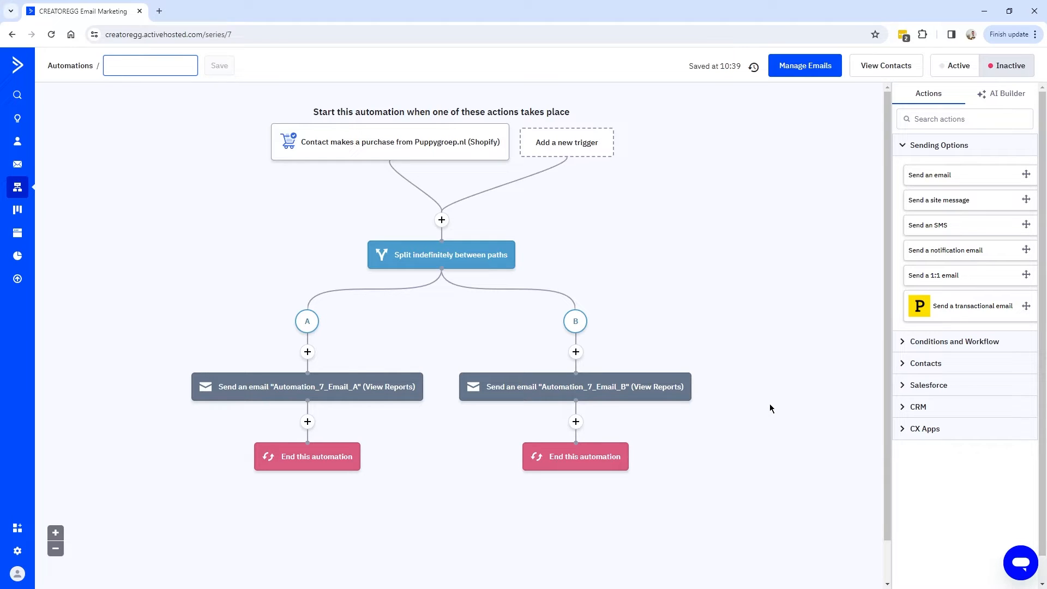
mouse_move(625, 395)
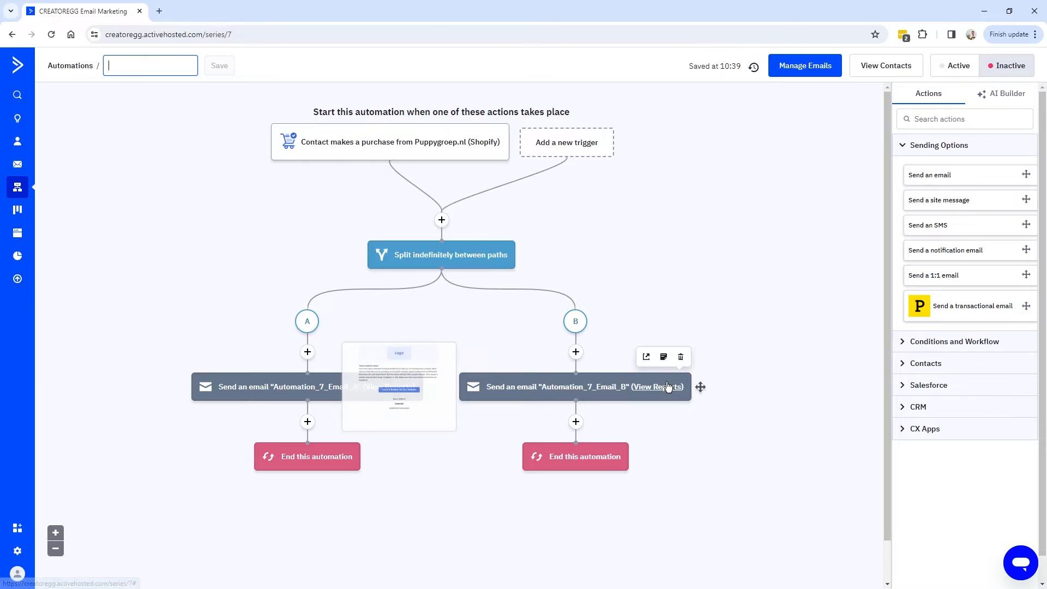
key(alt+Left)
Rename Automation 7 to 'Automation_7 (asking feedback after purchase)' and save it.
click(246, 254)
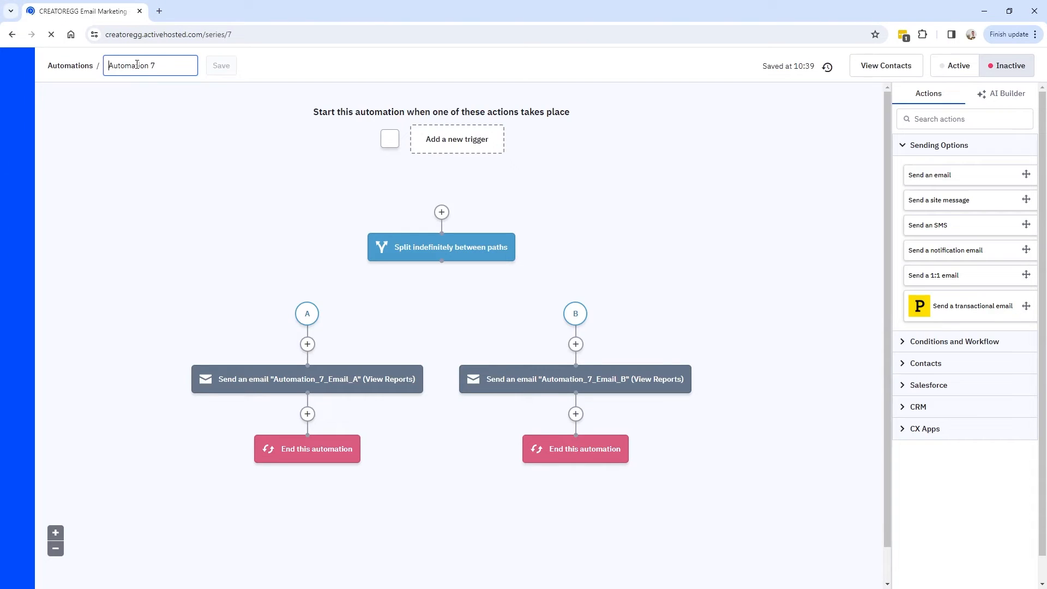
key(BackSpace)
text(_7 )
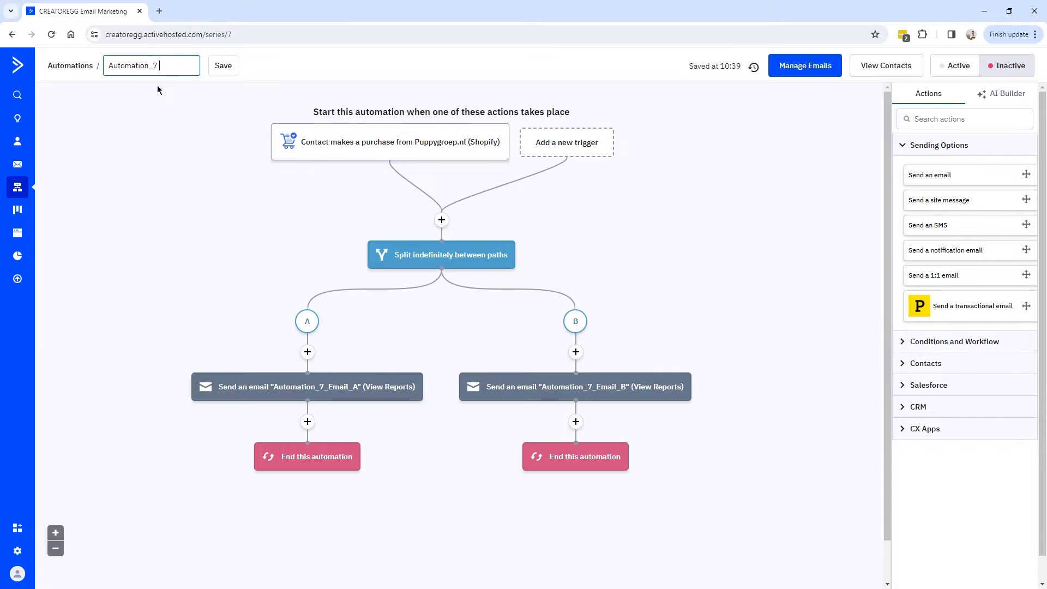
text((asking feedback after purchase))
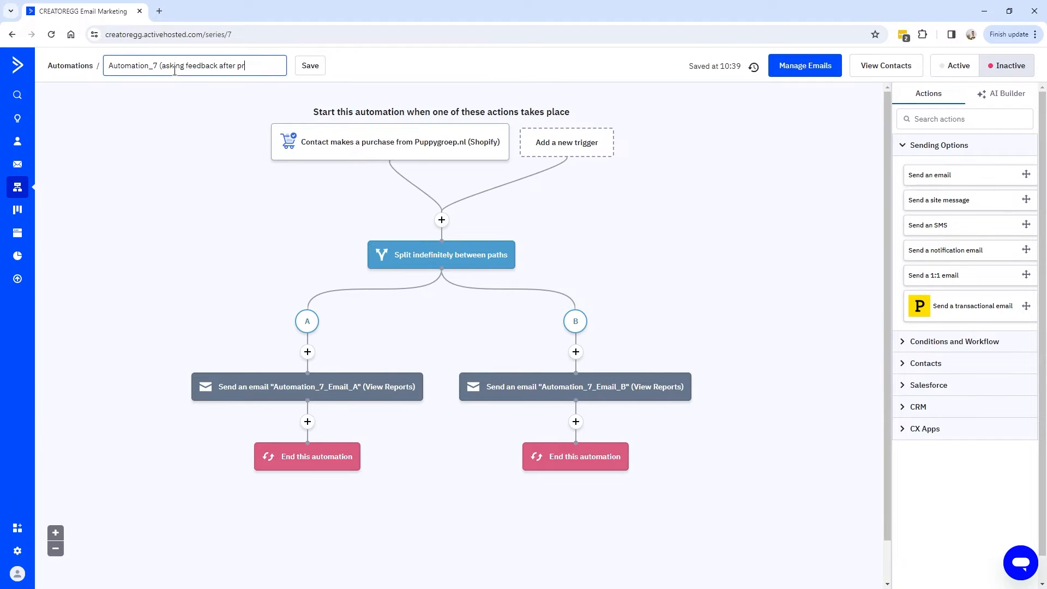
click(69, 66)
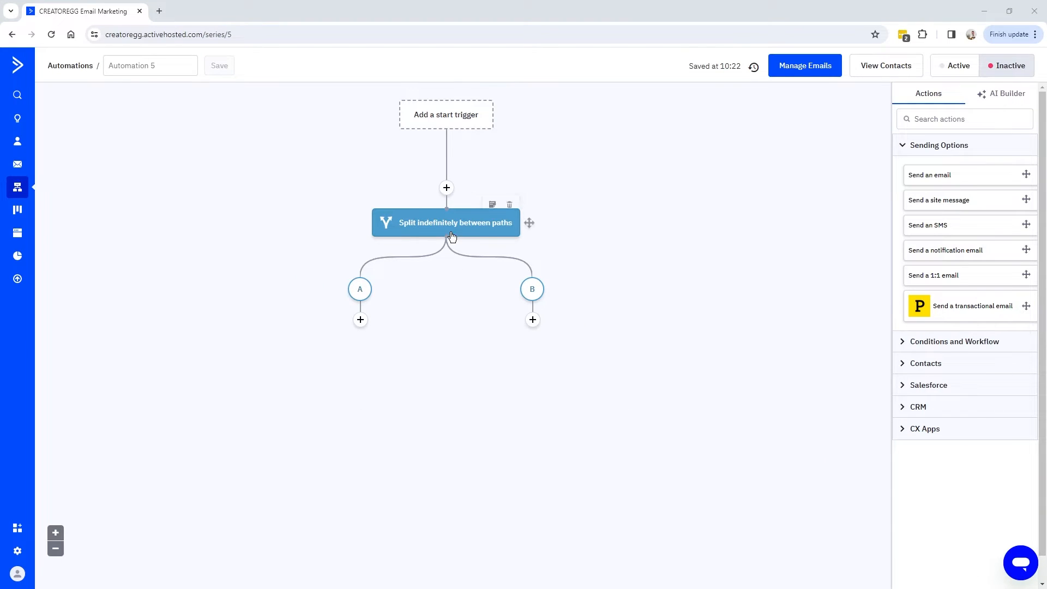
Add a Send an email action under path A of the split.
mouse_move(445, 221)
click(360, 320)
click(358, 134)
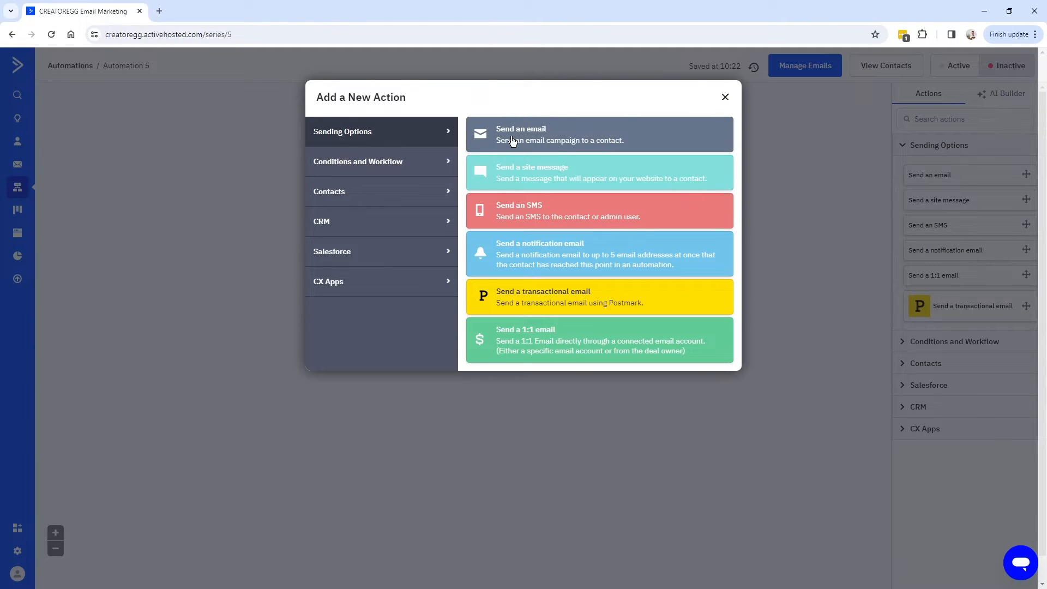
click(565, 140)
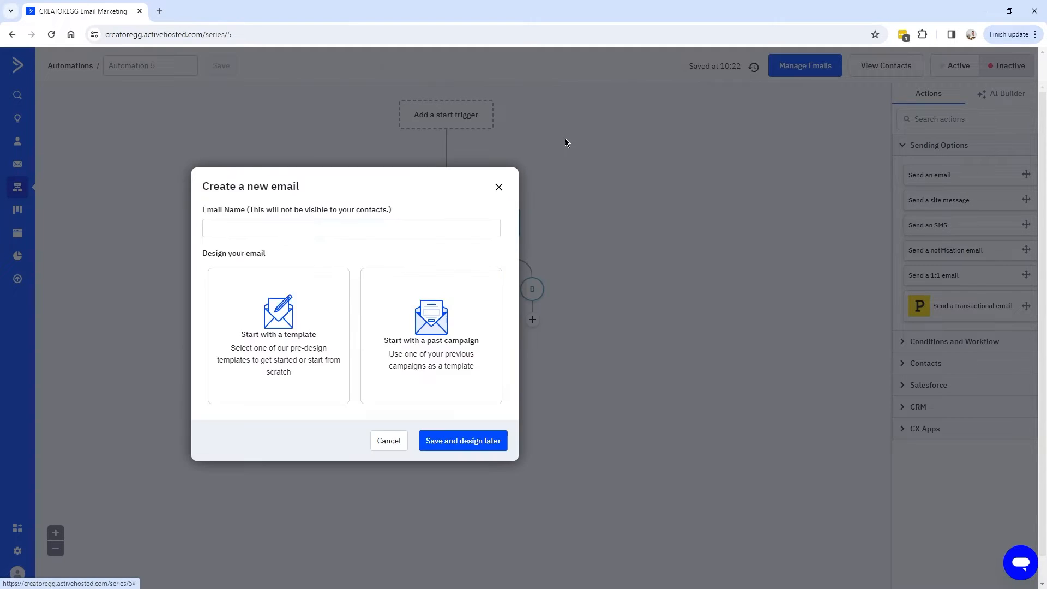
Name the new email Automation_5_Email_A and choose to start it from a template.
click(228, 235)
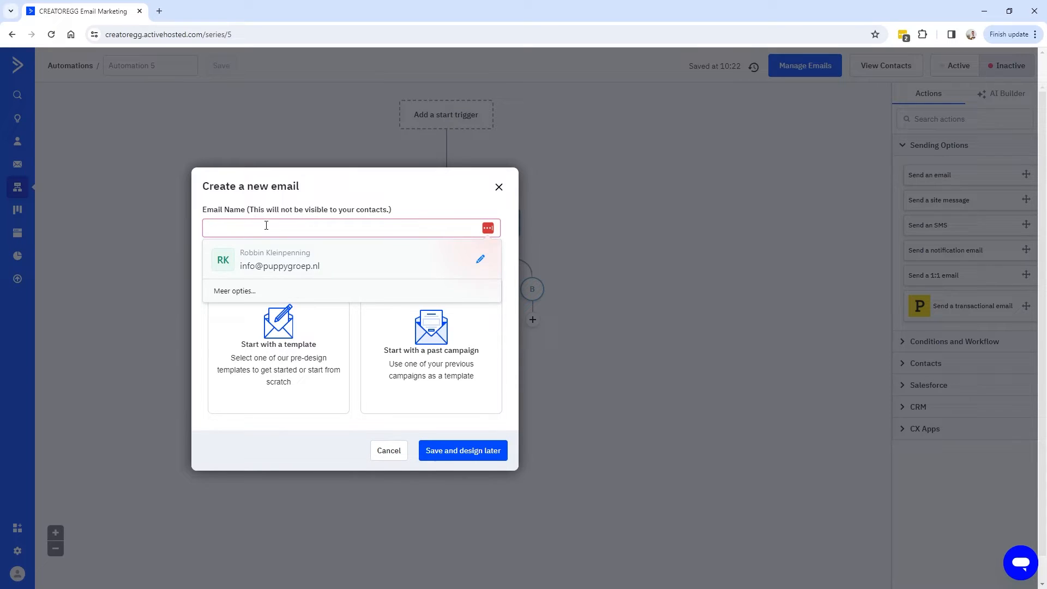
text(Automation_5)
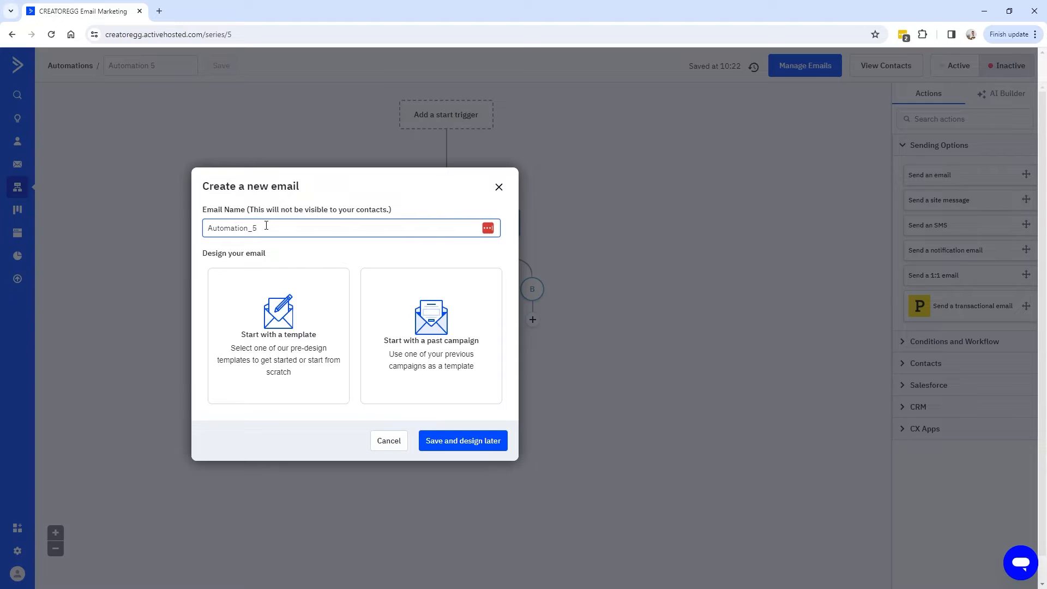
text(_)
drag(262, 228, 186, 224)
click(271, 226)
text(Email_A)
click(289, 341)
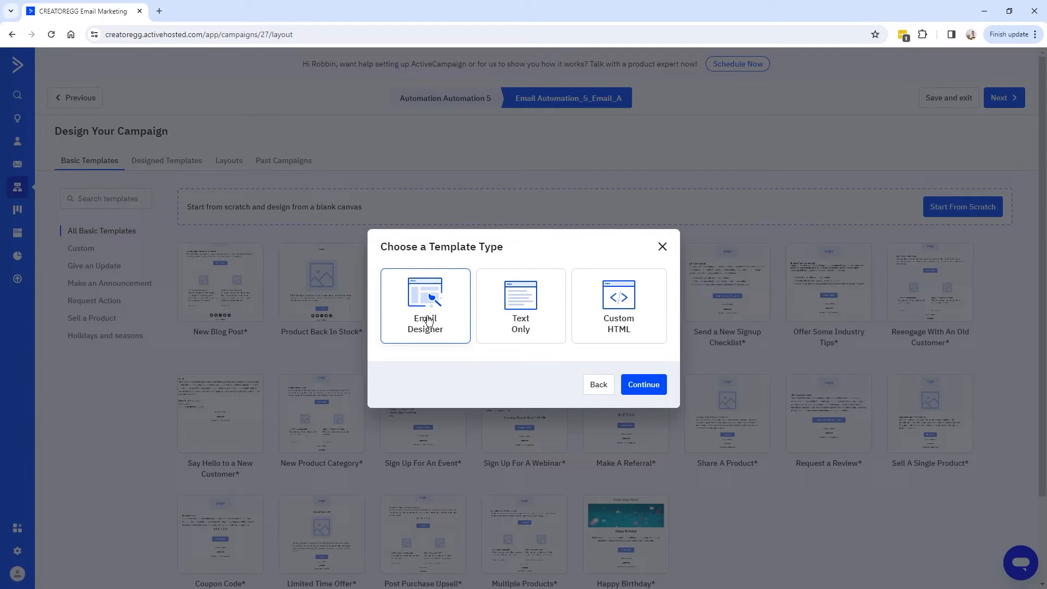
Build the email in the Email Designer from the Coupon Code template with subject '20% Discount'.
click(645, 386)
scroll(243, 393, down, 2)
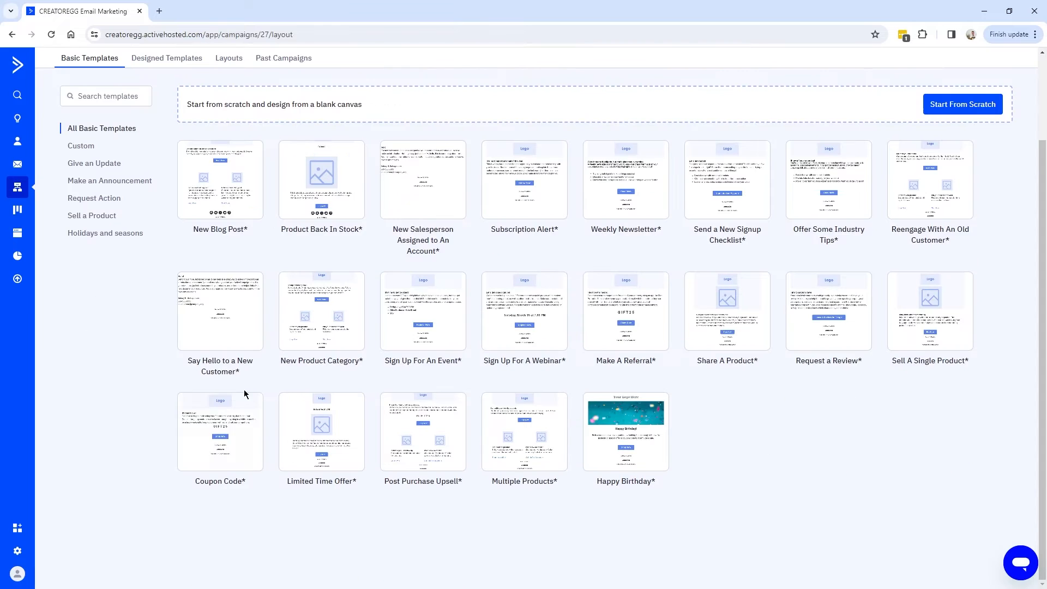
mouse_move(225, 427)
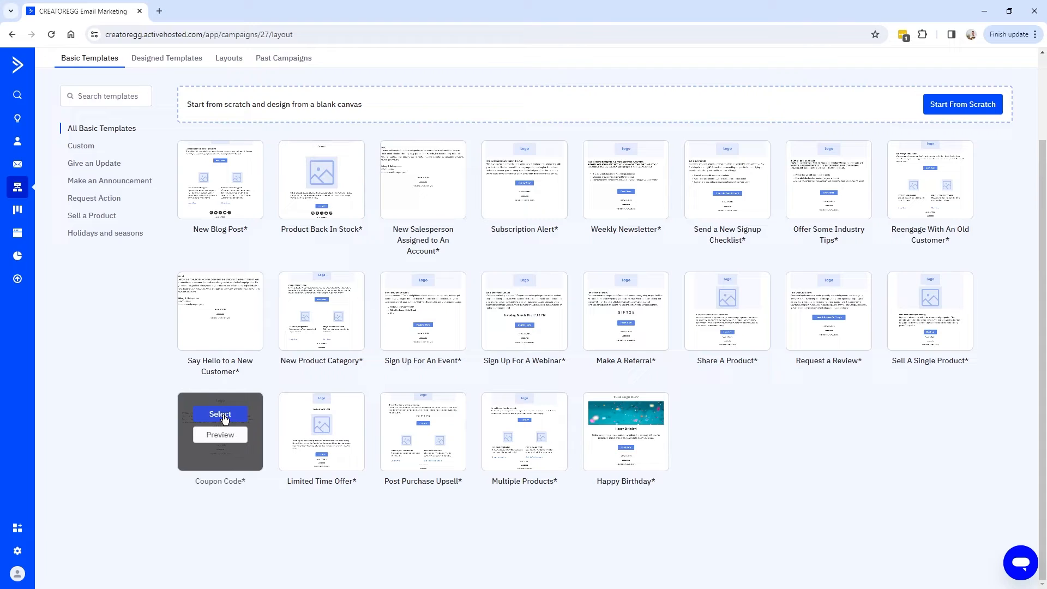
click(221, 414)
text(20)
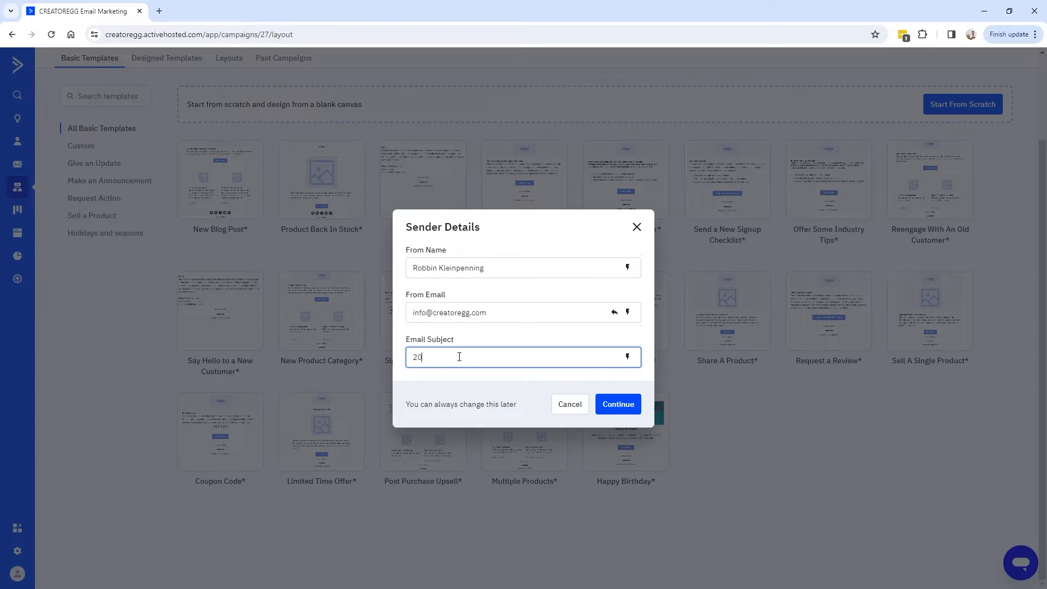
text(% Discount)
Confirm the sender details, finish the email and save it as path A's send step.
click(631, 411)
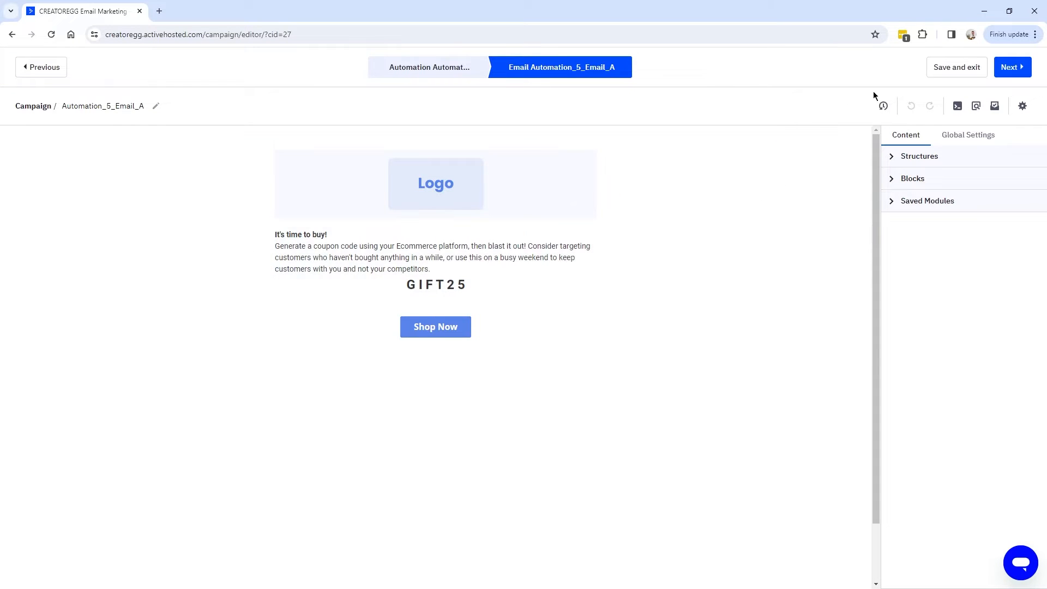
click(1025, 69)
click(1009, 68)
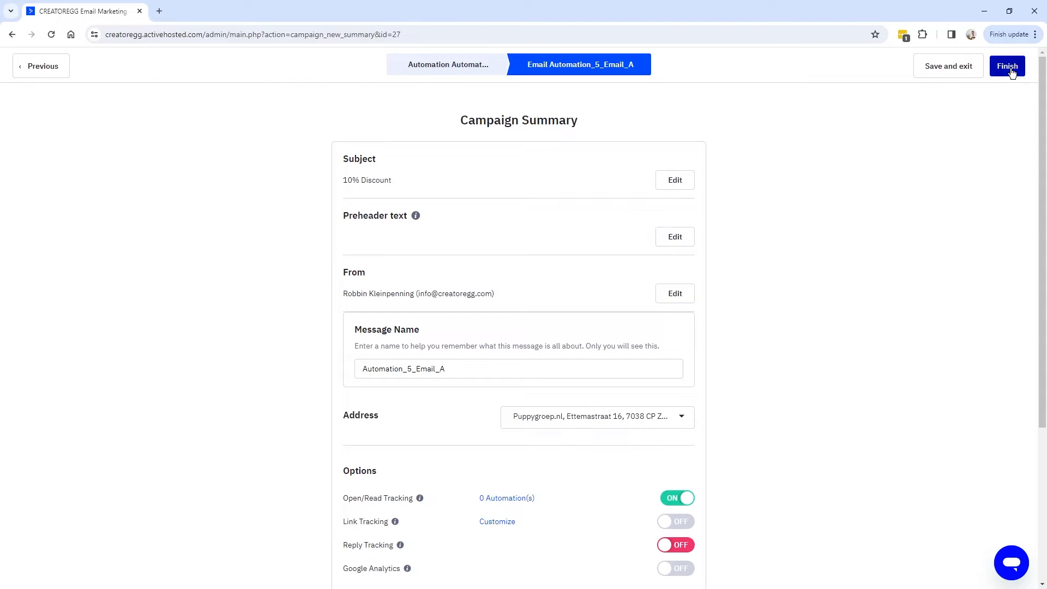
click(476, 430)
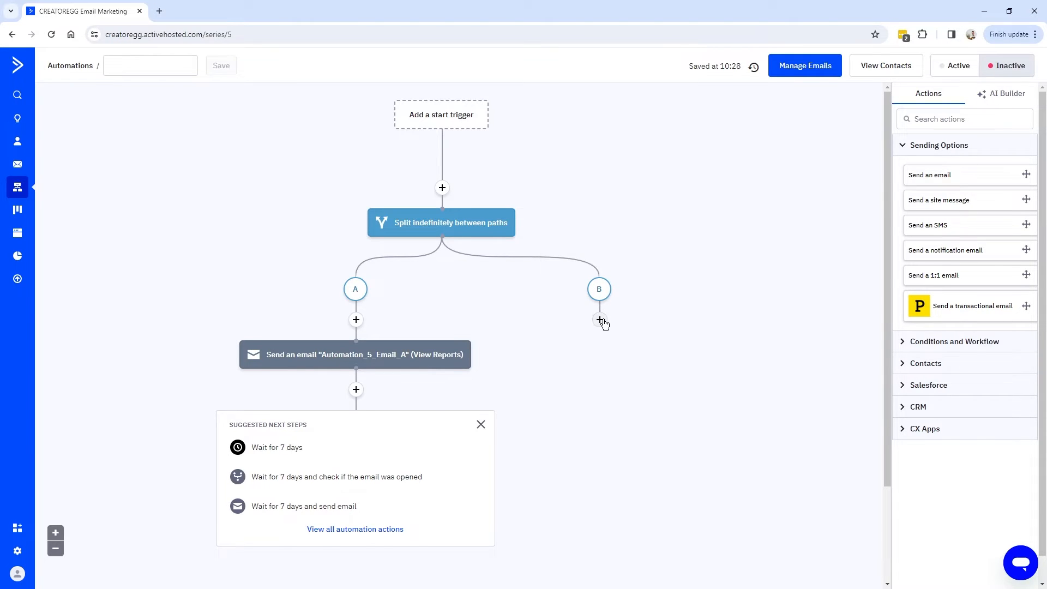
Add a Send an email step on path B named Automation_5_Email_B, based on a past campaign.
click(600, 320)
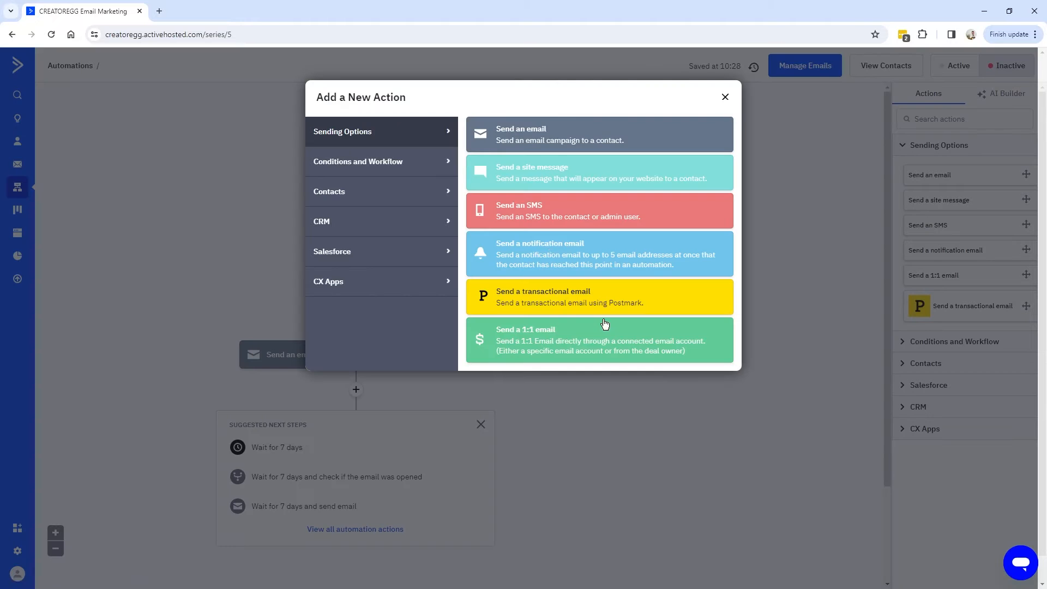
click(532, 139)
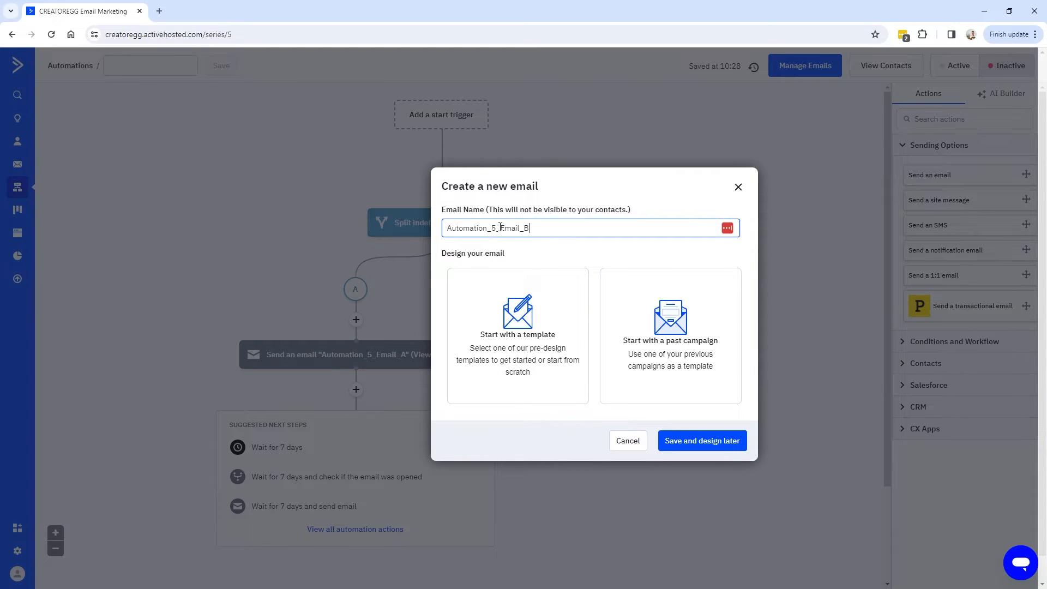
drag(548, 226, 401, 227)
click(573, 227)
drag(573, 227, 401, 226)
click(499, 227)
drag(499, 227, 441, 233)
click(524, 228)
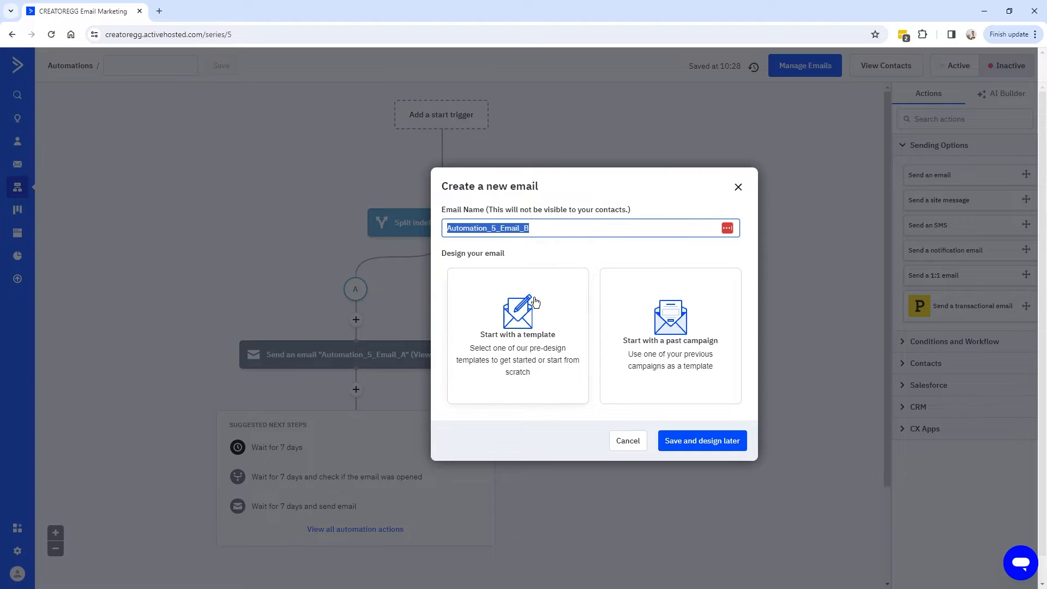
key(End)
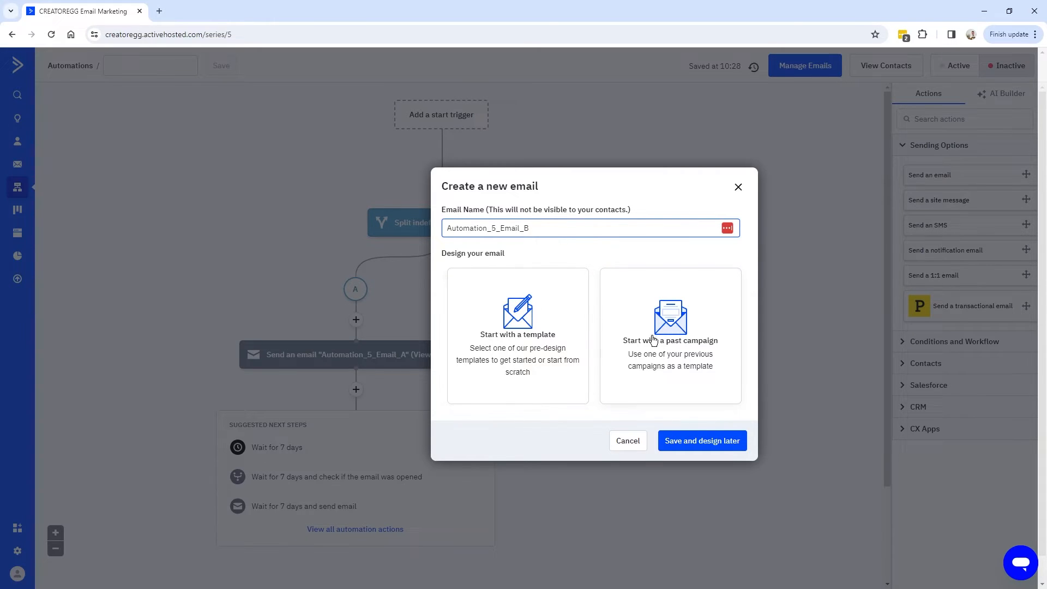
click(703, 347)
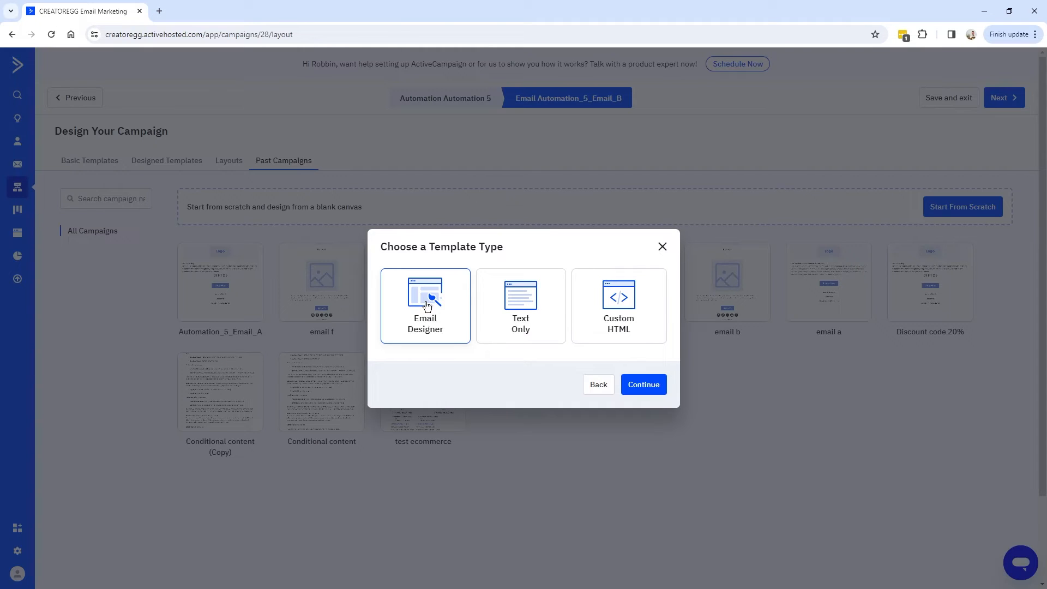
Copy the Automation_5_Email_A design, set the subject to '20% discount', and return to the automation.
click(643, 385)
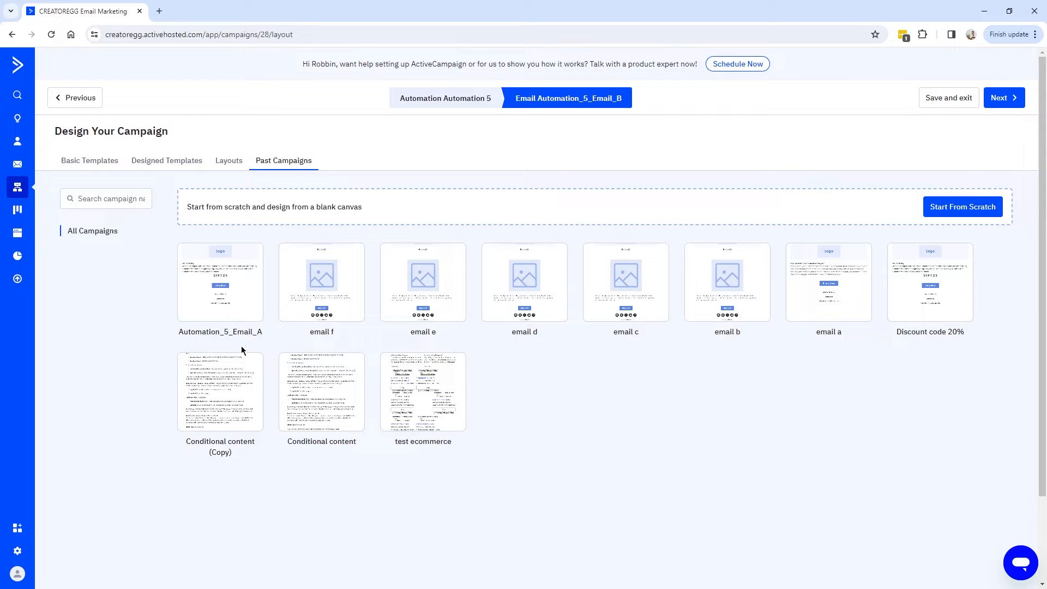
click(220, 266)
click(473, 357)
text(Discount)
key(ctrl+a)
key(BackSpace)
text(20% discount)
key(Return)
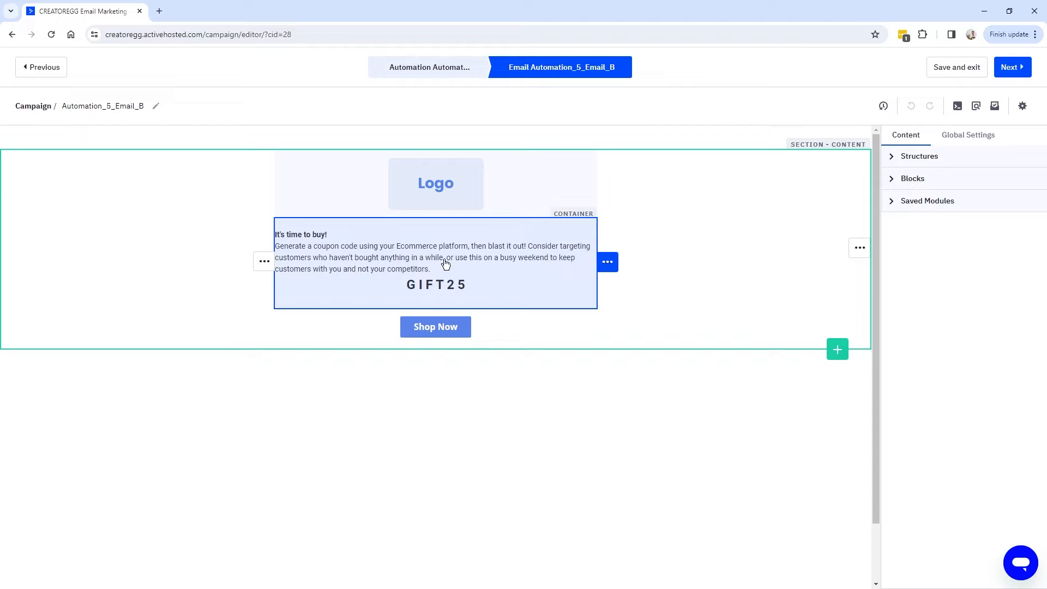
click(1012, 67)
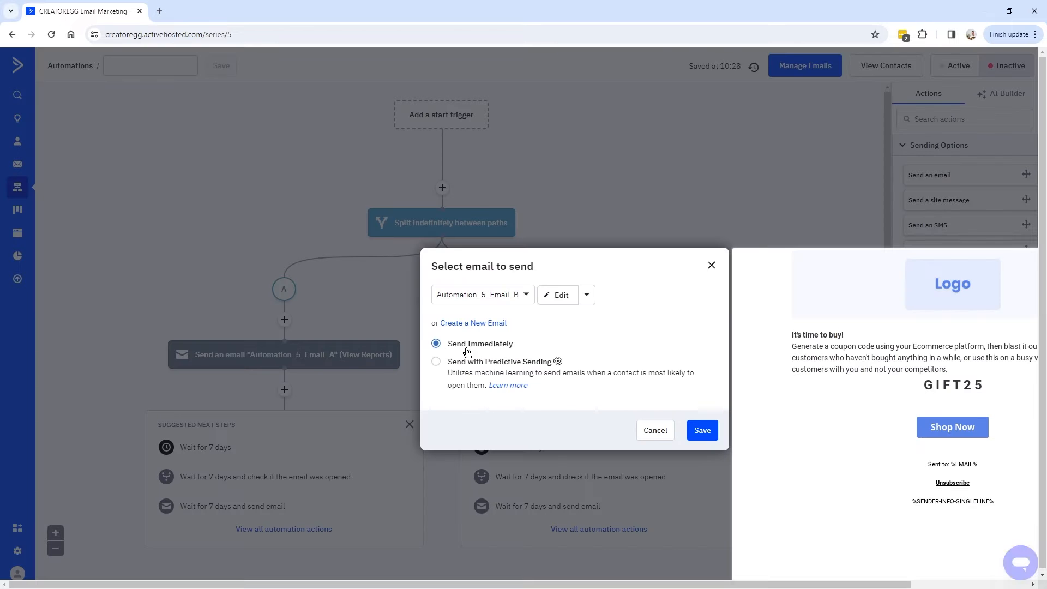
Attach Automation_5_Email_B to path B and bring up the actions to add after Email_A.
click(702, 430)
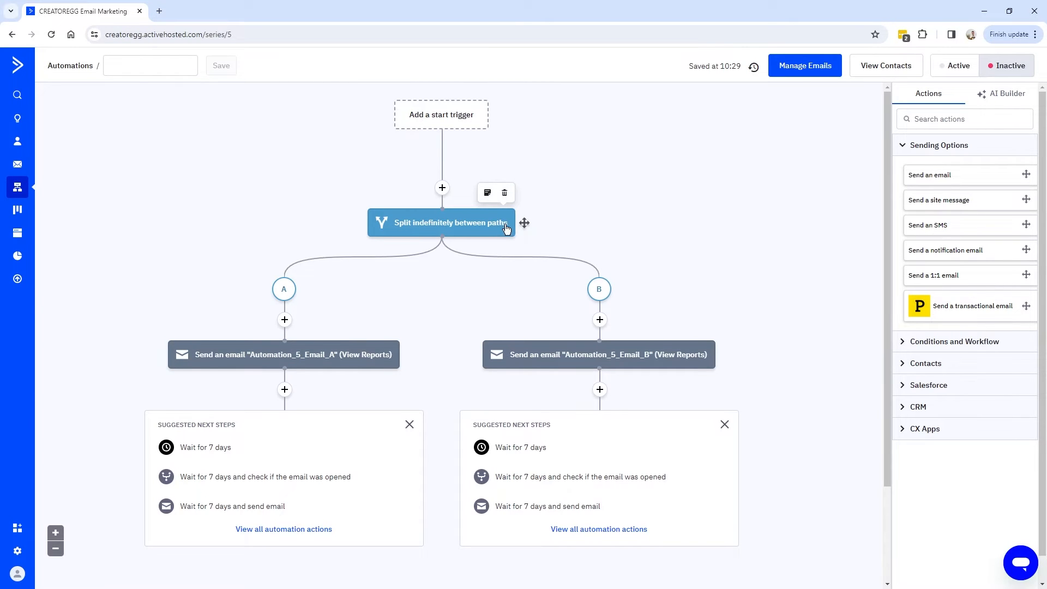
mouse_move(291, 362)
mouse_move(611, 358)
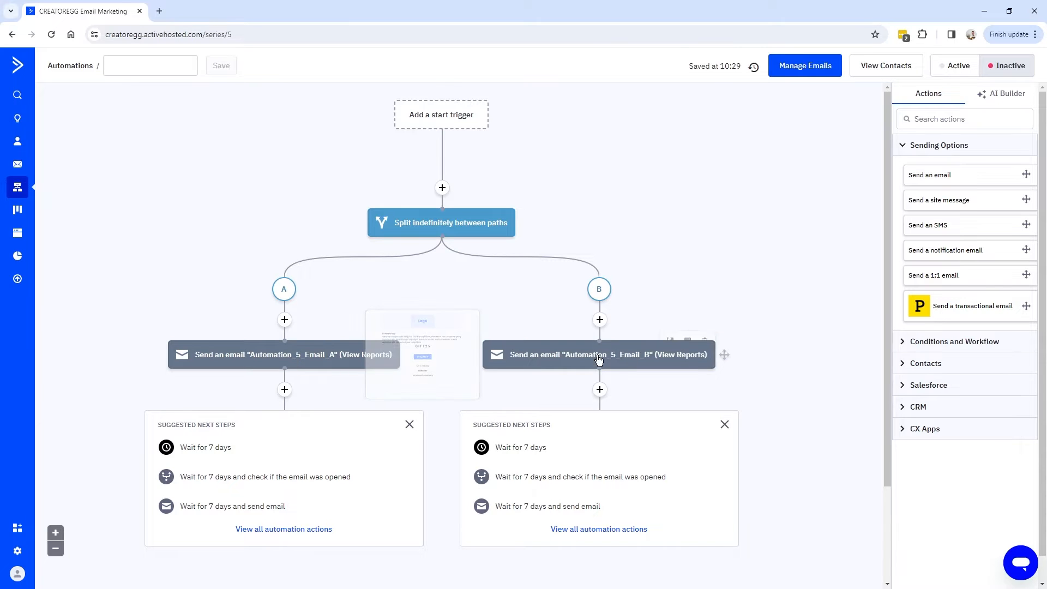
click(284, 390)
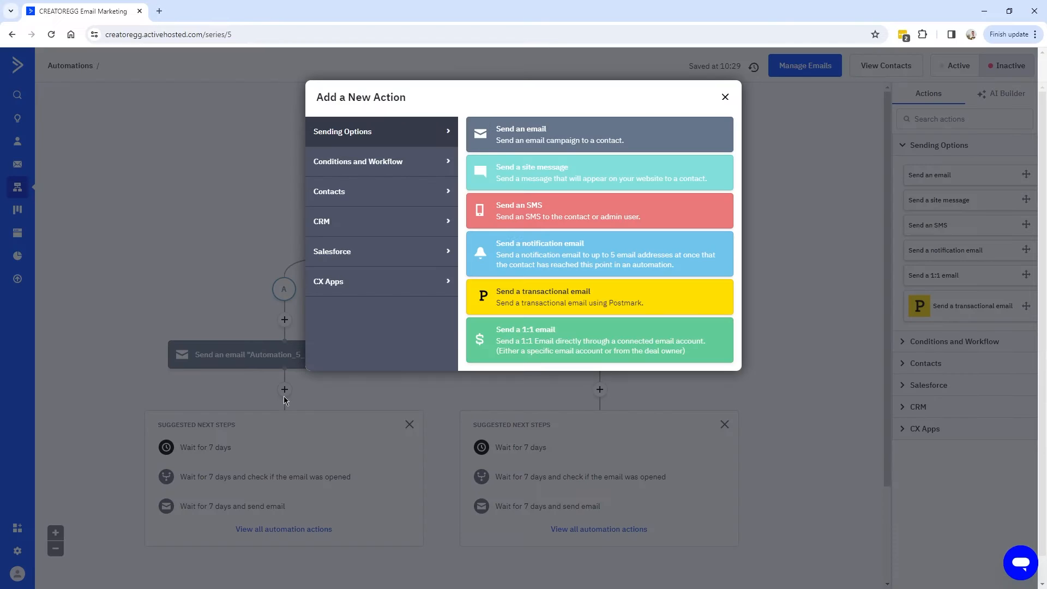
Add an 'End this automation' step after Email_A on path A and after Email_B on path B.
click(321, 166)
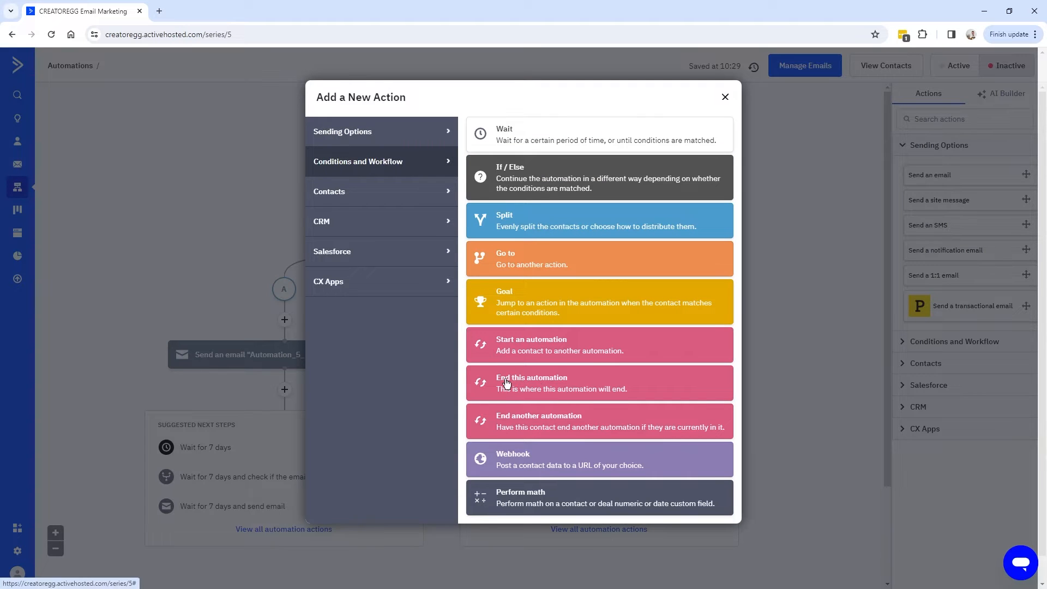
click(540, 385)
click(551, 388)
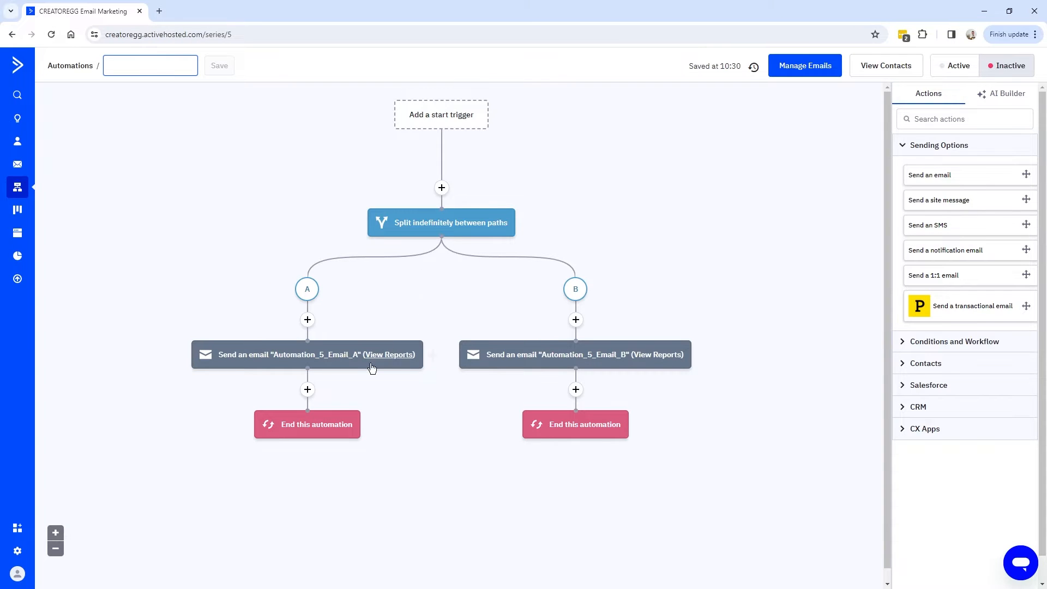
mouse_move(409, 235)
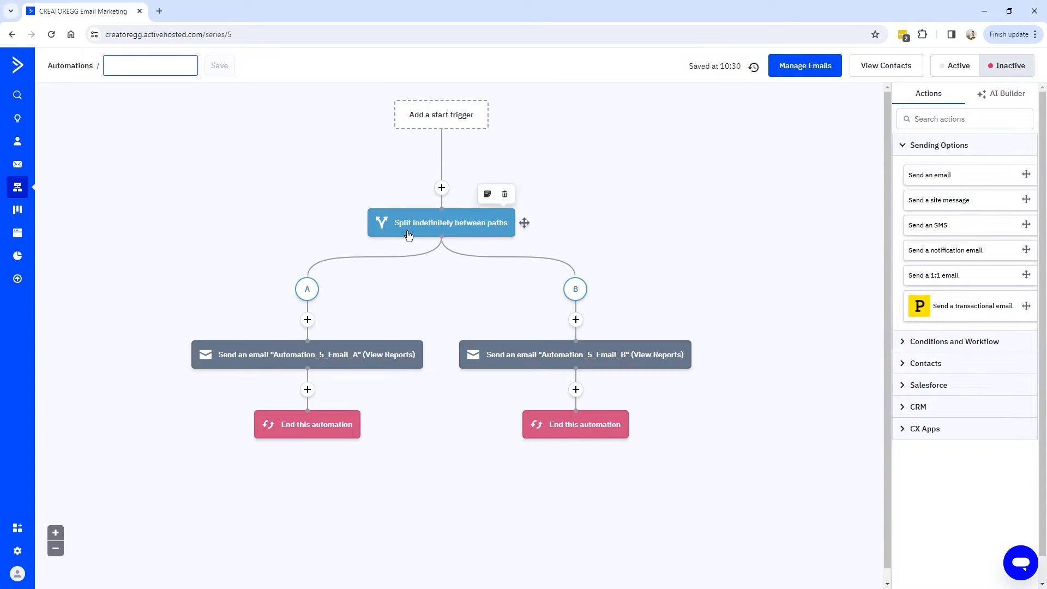
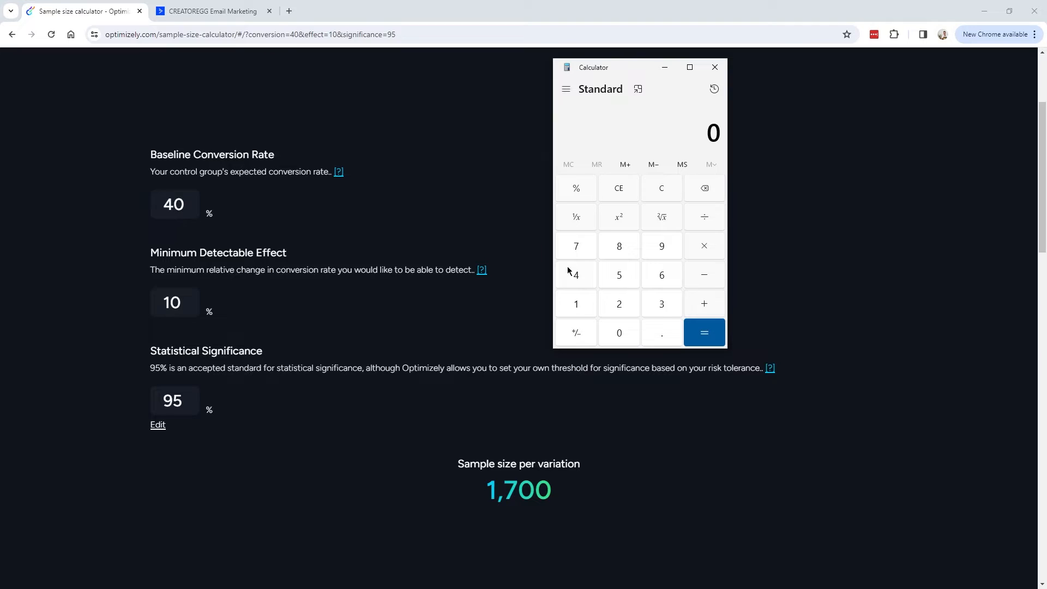
In Windows Calculator, compute 40 × 1.1 to get the 44% variant conversion rate.
click(585, 280)
click(620, 331)
click(704, 247)
click(578, 309)
click(661, 332)
click(576, 305)
click(709, 338)
Glance at the CREATOREGG automation tab, then return to the sample size page and Calculator.
click(199, 18)
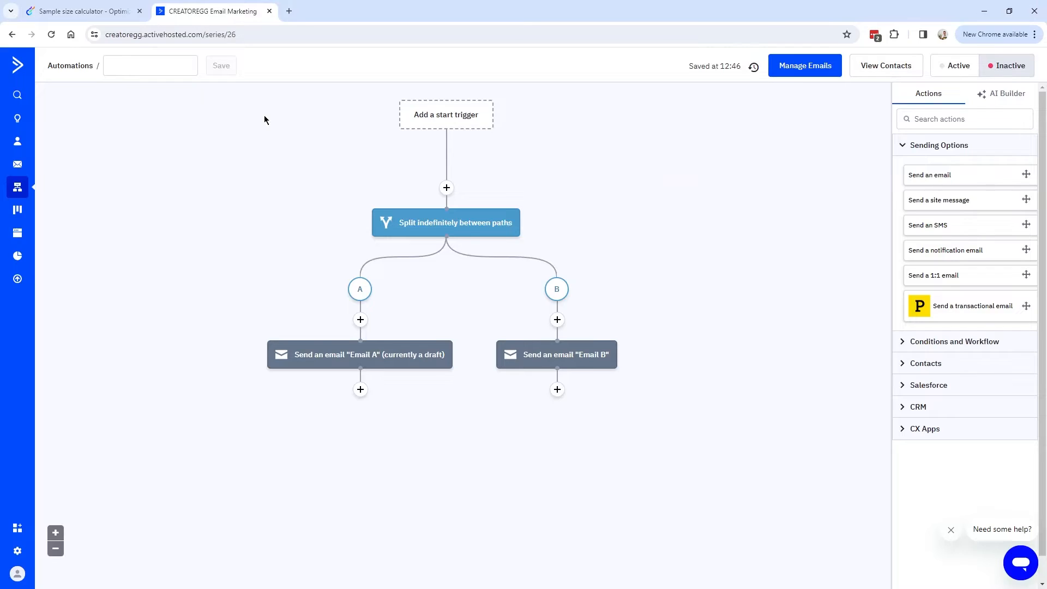
click(91, 17)
key(alt+Tab)
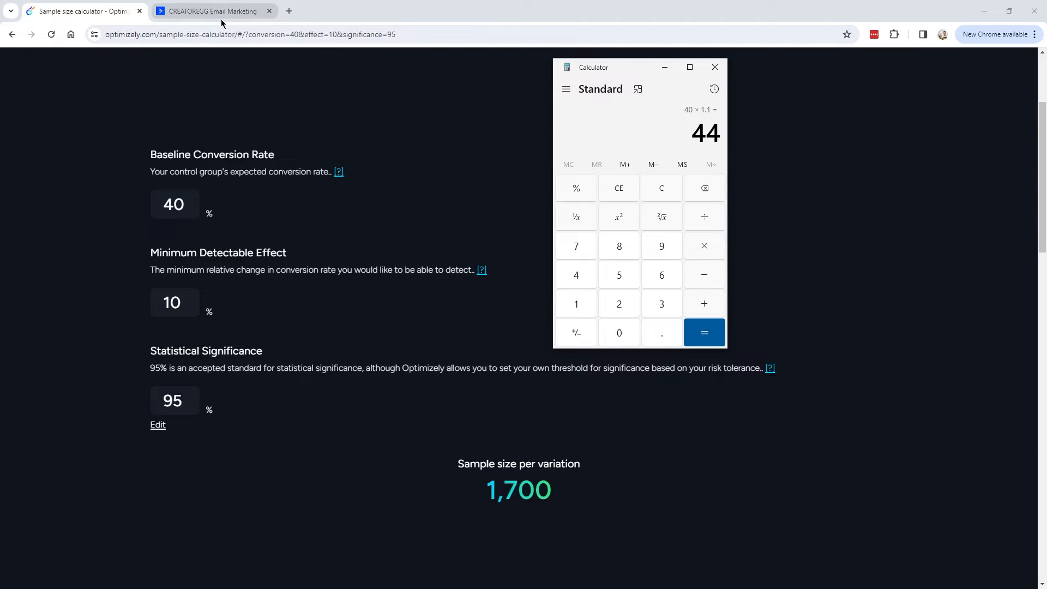
mouse_move(221, 23)
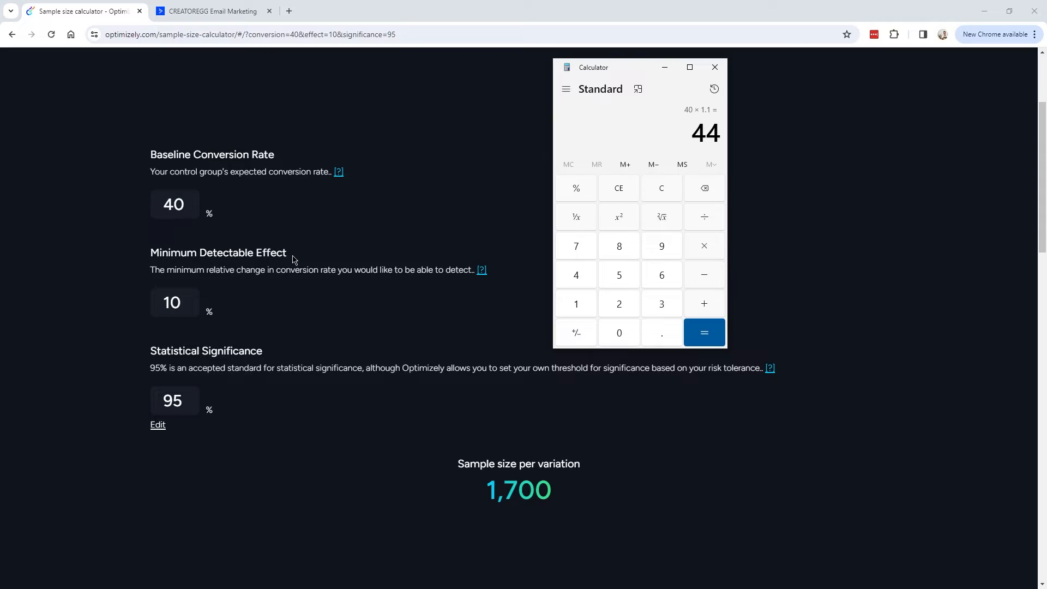
Select the 10% minimum detectable effect and the 1,700 per-variation sample size on Optimizely.
click(313, 321)
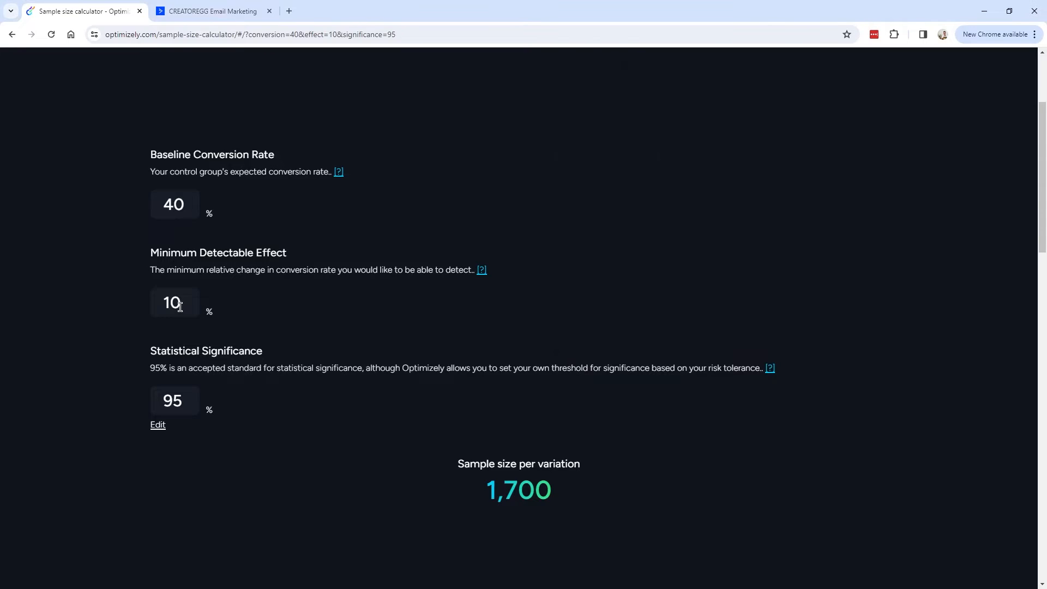
drag(179, 305, 157, 304)
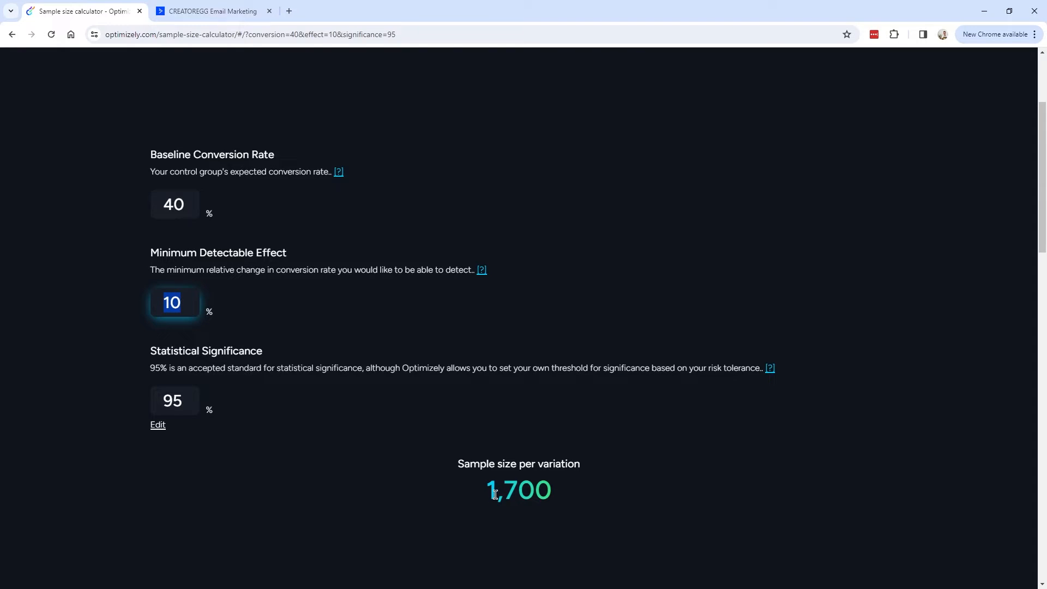
drag(486, 493, 549, 488)
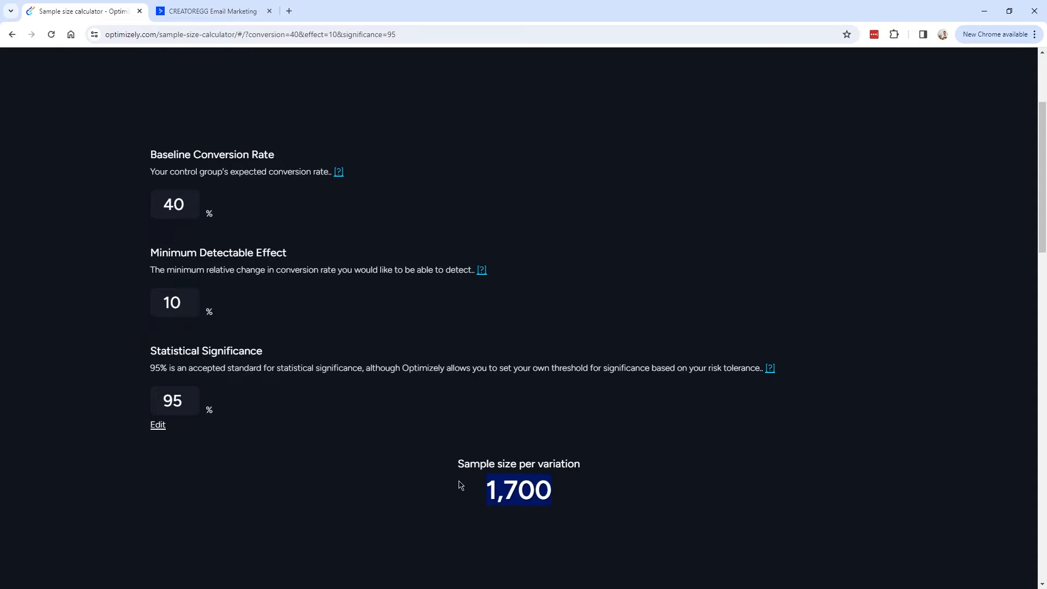
click(208, 14)
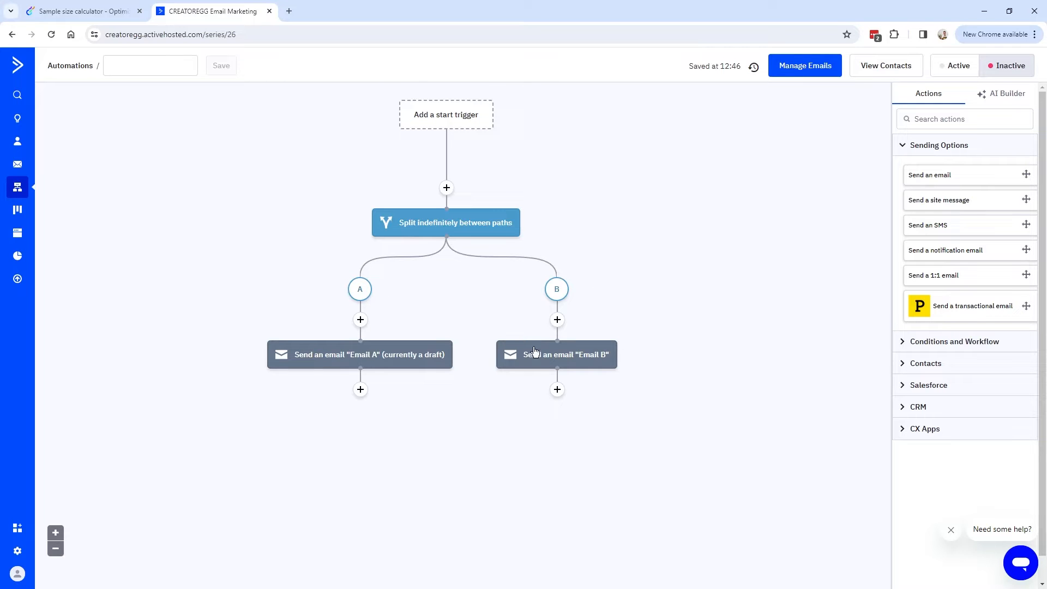
Compute 1,700 × 2 in Calculator for a total sample of 3,400.
key(alt+Tab)
click(696, 310)
click(696, 261)
click(732, 343)
click(732, 345)
click(830, 264)
click(743, 313)
click(823, 339)
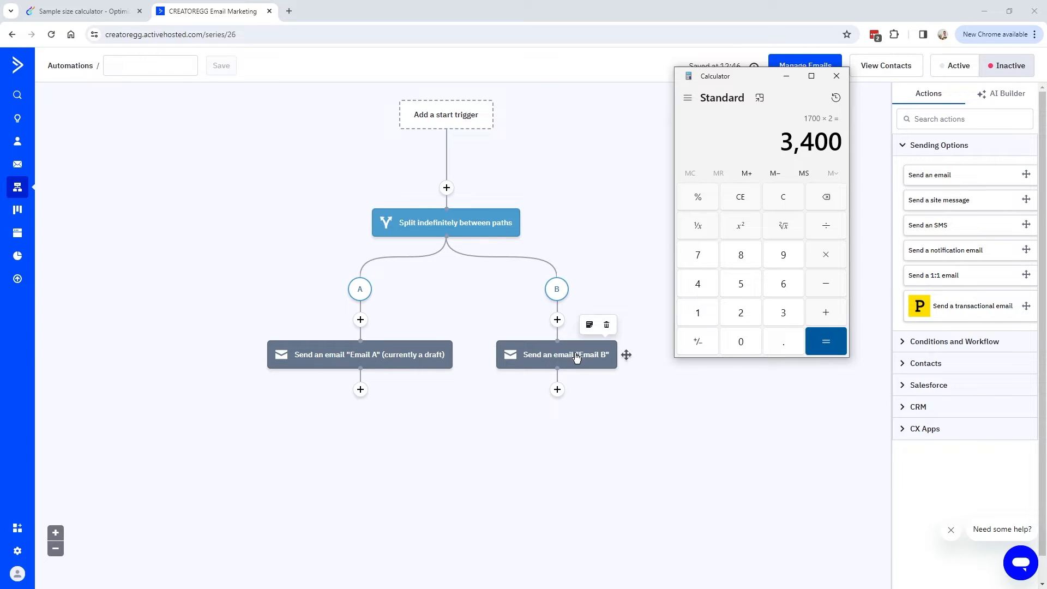
Change the minimum detectable effect from 10 to 20, giving 330 per variation.
click(105, 16)
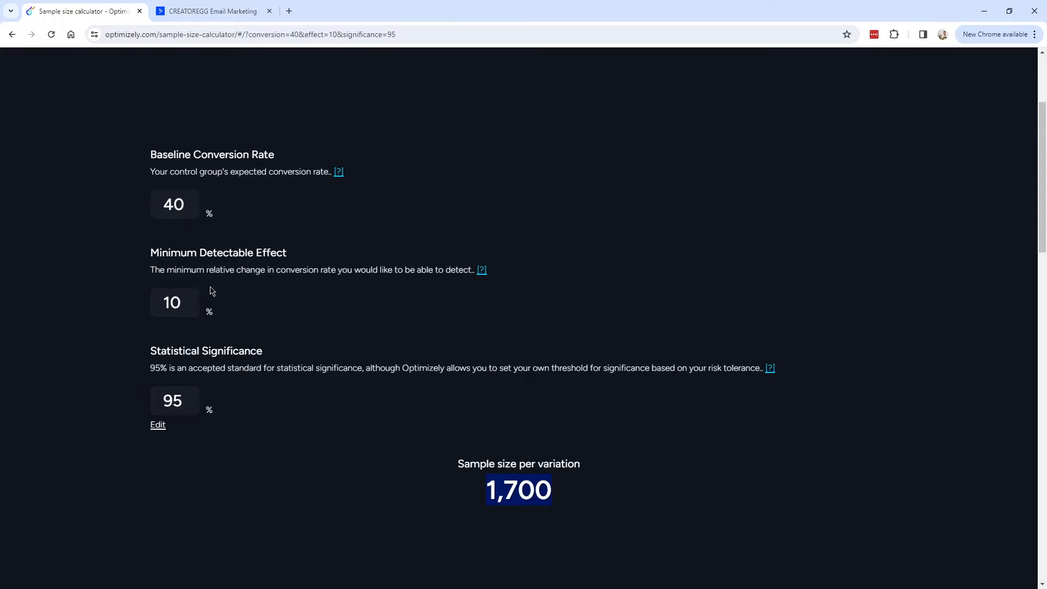
drag(182, 302, 152, 302)
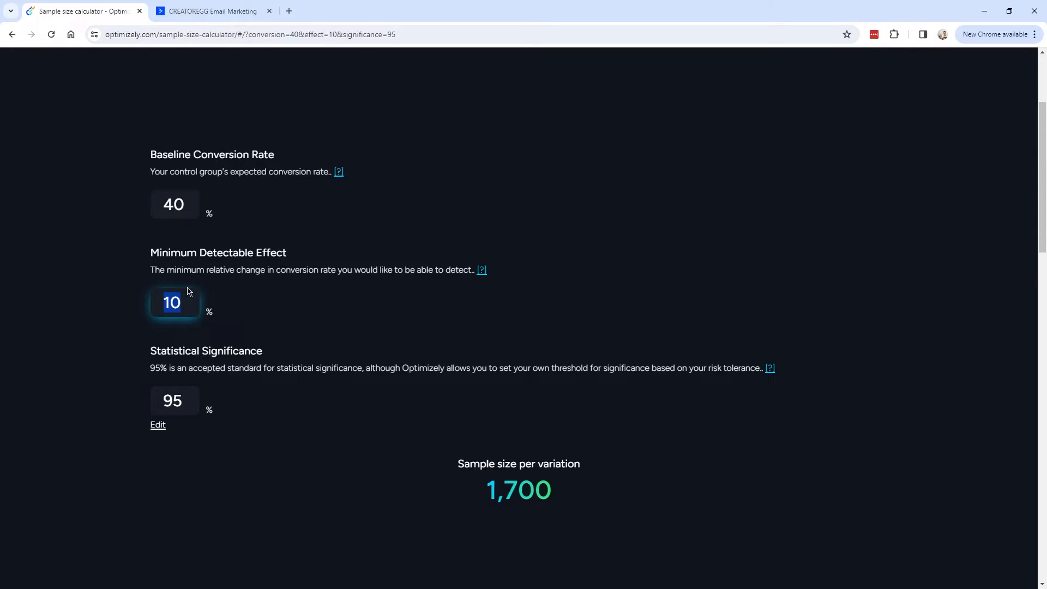
key(BackSpace)
text(2)
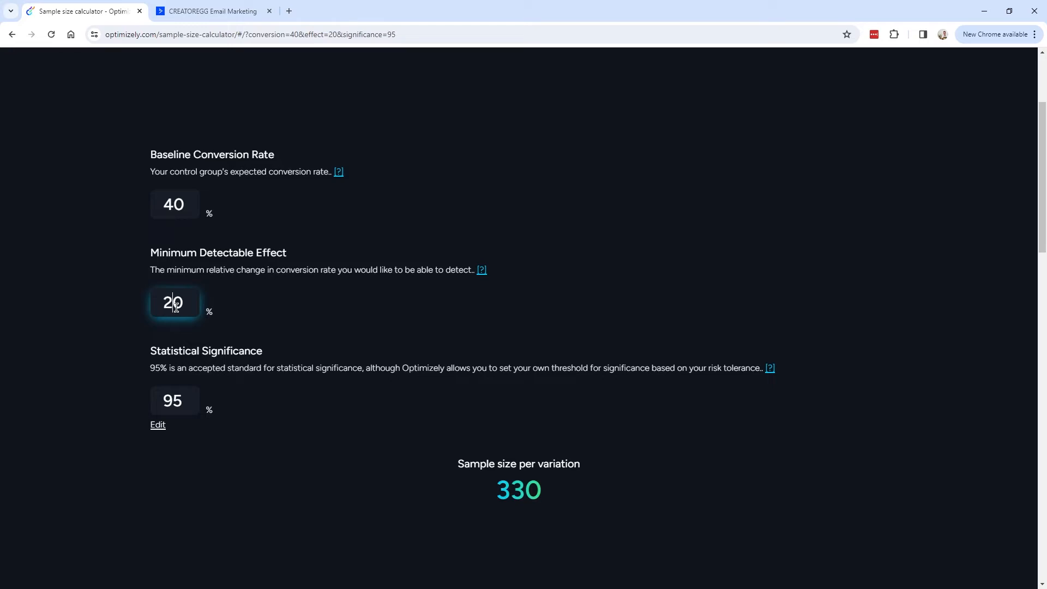
drag(185, 306, 146, 309)
drag(498, 491, 548, 495)
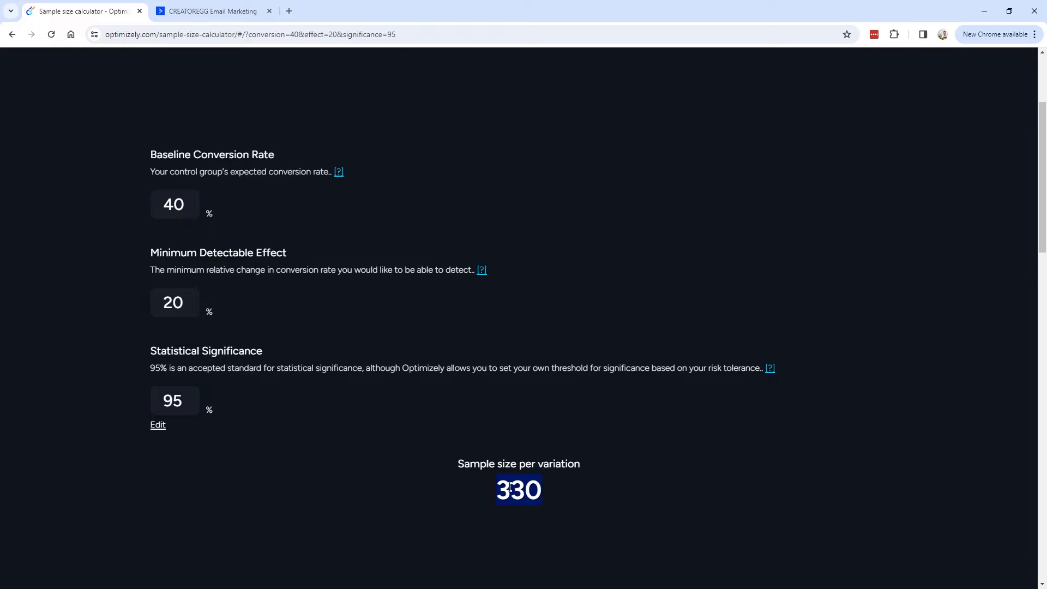
click(208, 12)
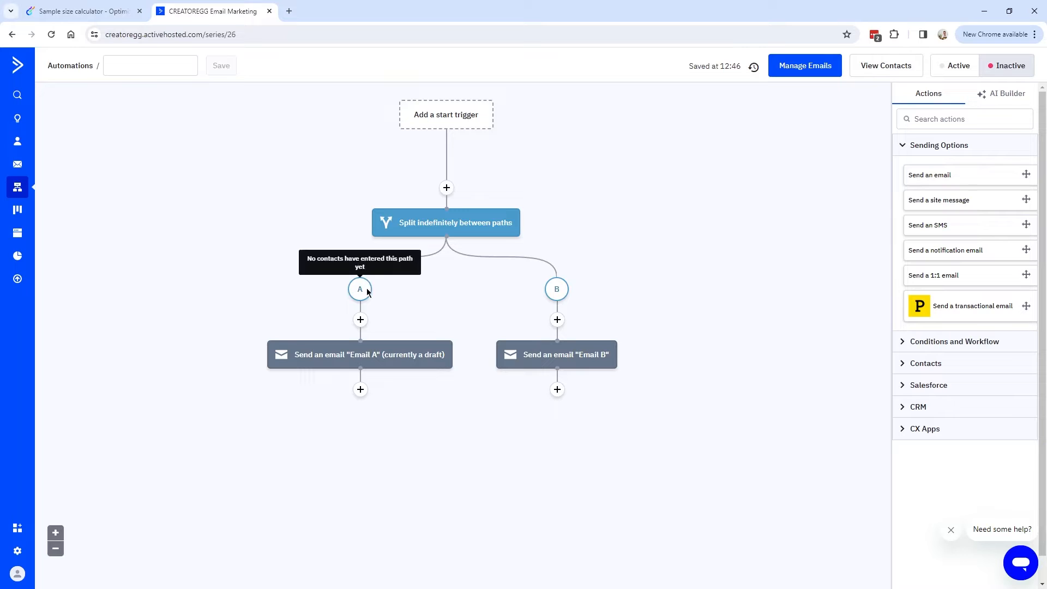
Compute 40 × 1.2 in Calculator for a 48% variant conversion rate.
click(103, 13)
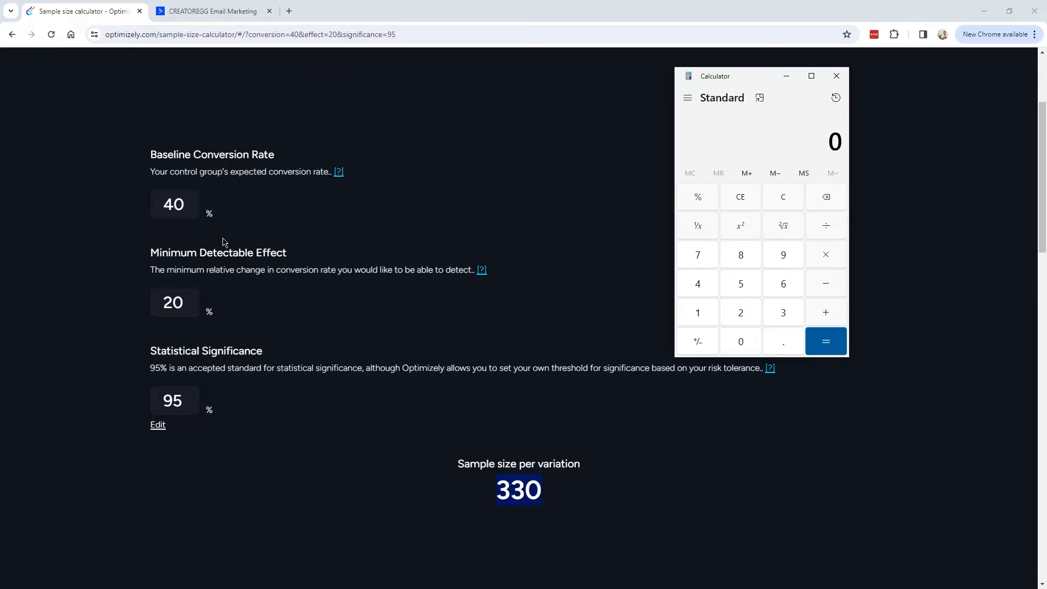
click(698, 284)
click(734, 345)
text(1.2)
key(Return)
Select the 48 result in the Calculator display.
drag(817, 142, 840, 140)
click(824, 148)
click(818, 142)
drag(839, 140, 815, 139)
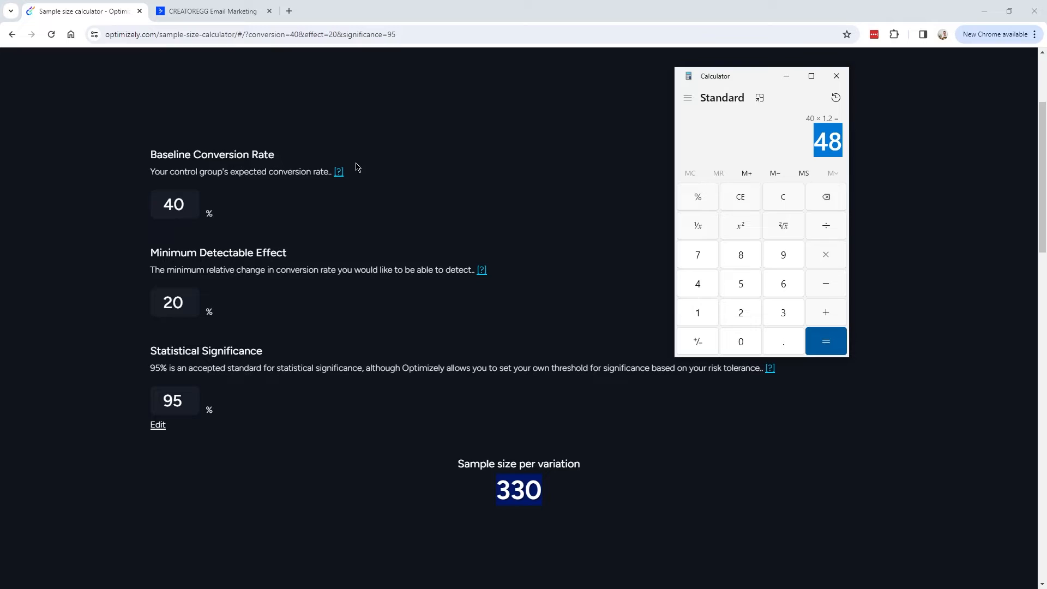
click(833, 145)
drag(815, 143, 841, 142)
click(841, 142)
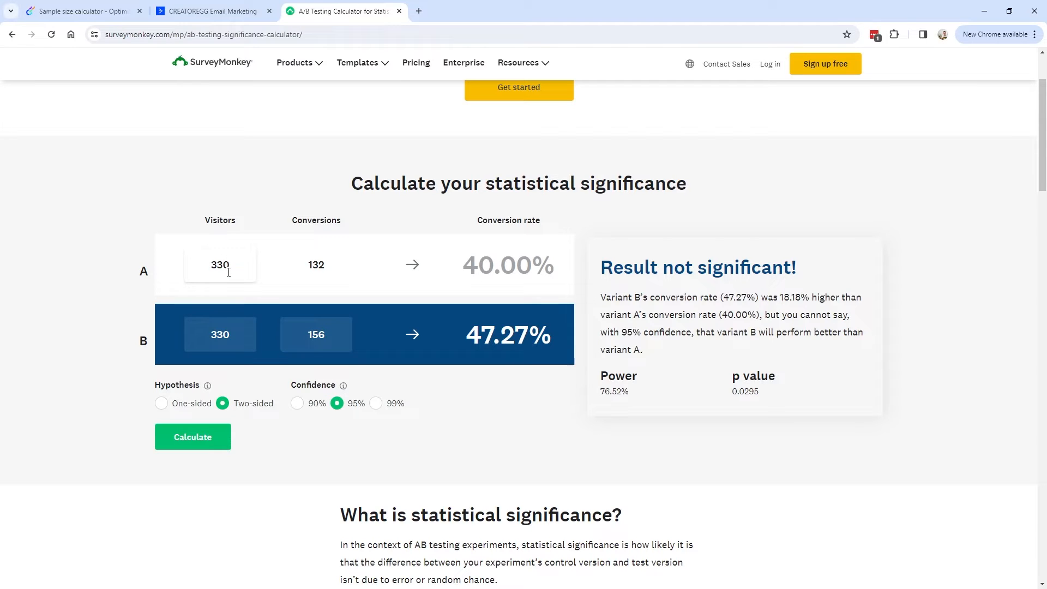
Compare tabs, selecting the 40% baseline and variant A's 132 conversions and 330 visitors.
click(212, 11)
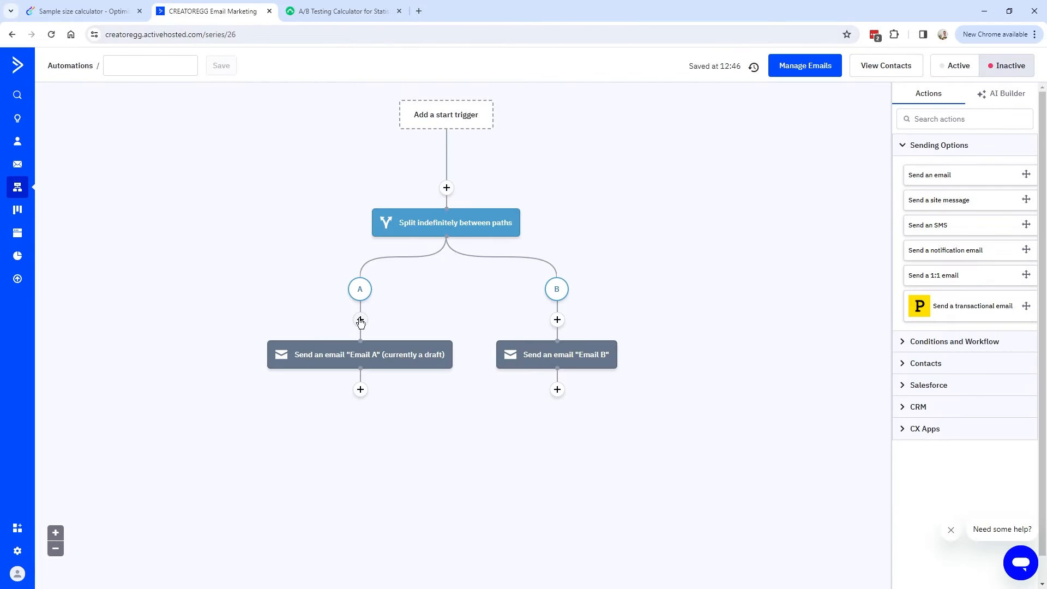
click(327, 11)
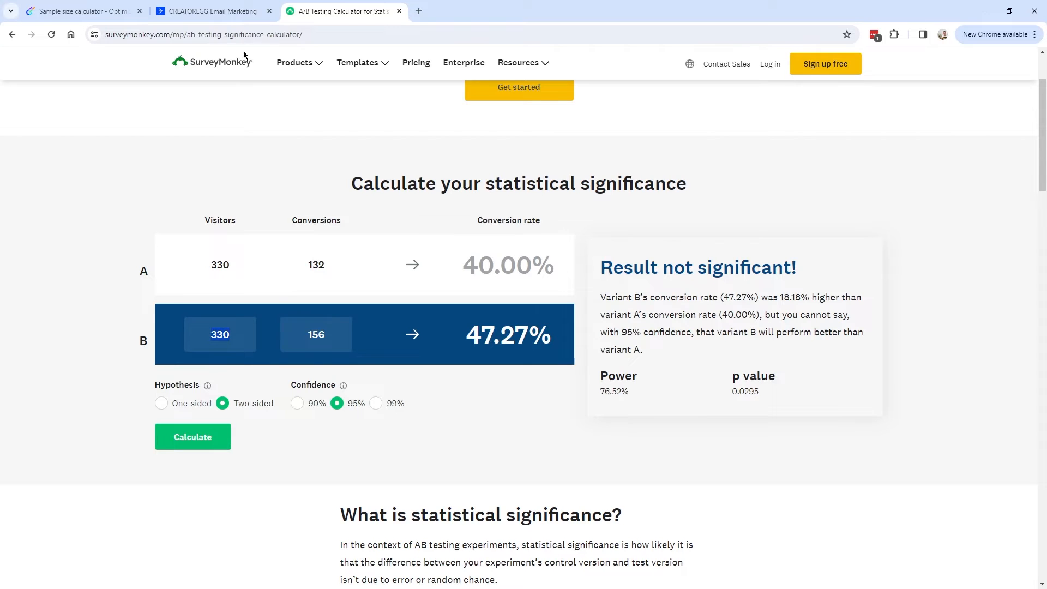
click(212, 11)
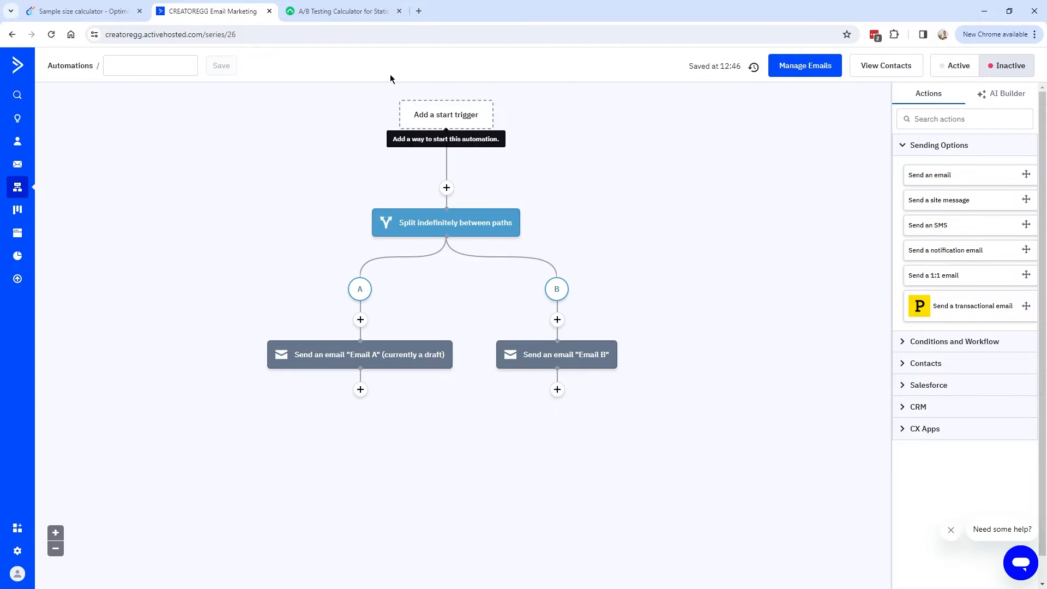
click(390, 11)
click(77, 16)
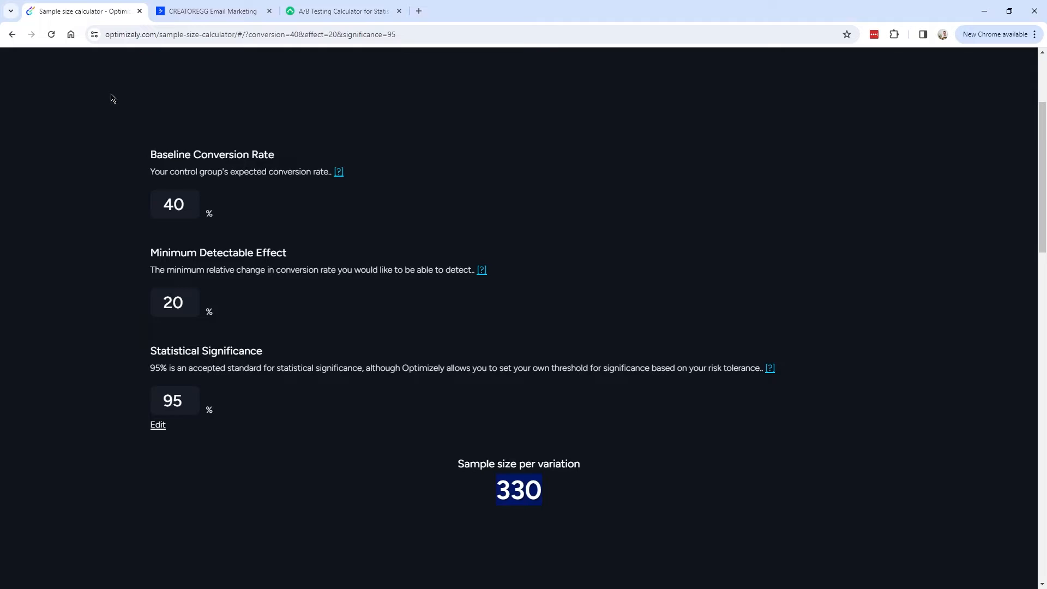
drag(185, 202, 167, 205)
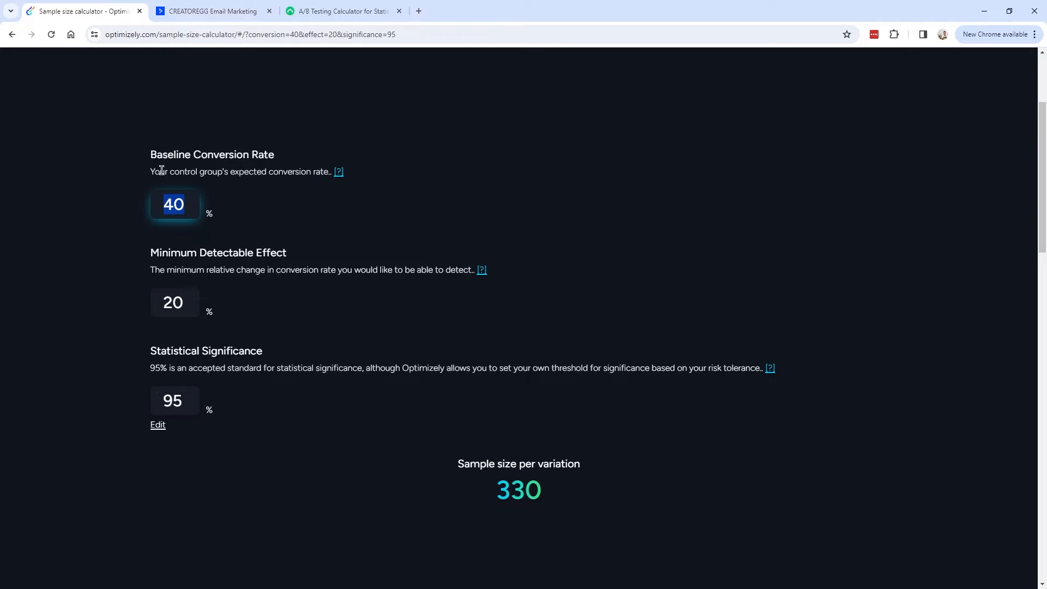
click(330, 12)
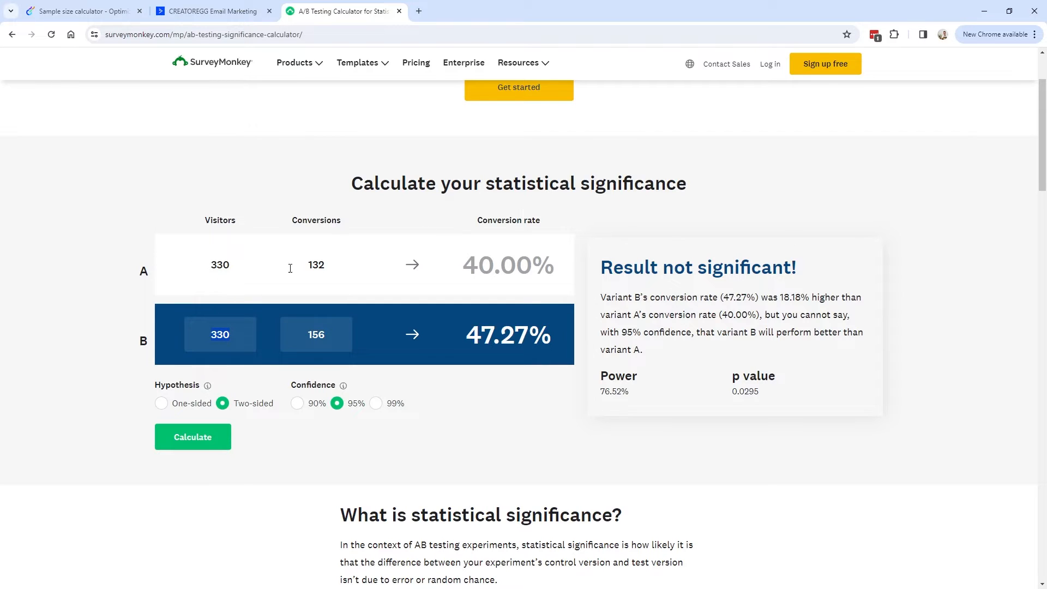
double_click(310, 266)
double_click(205, 269)
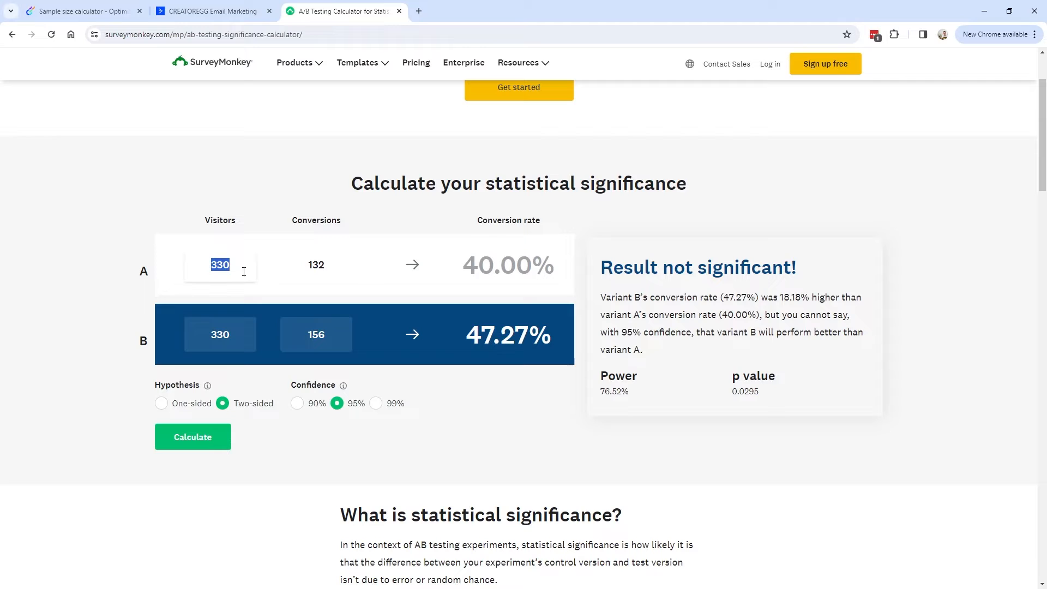
key(Tab)
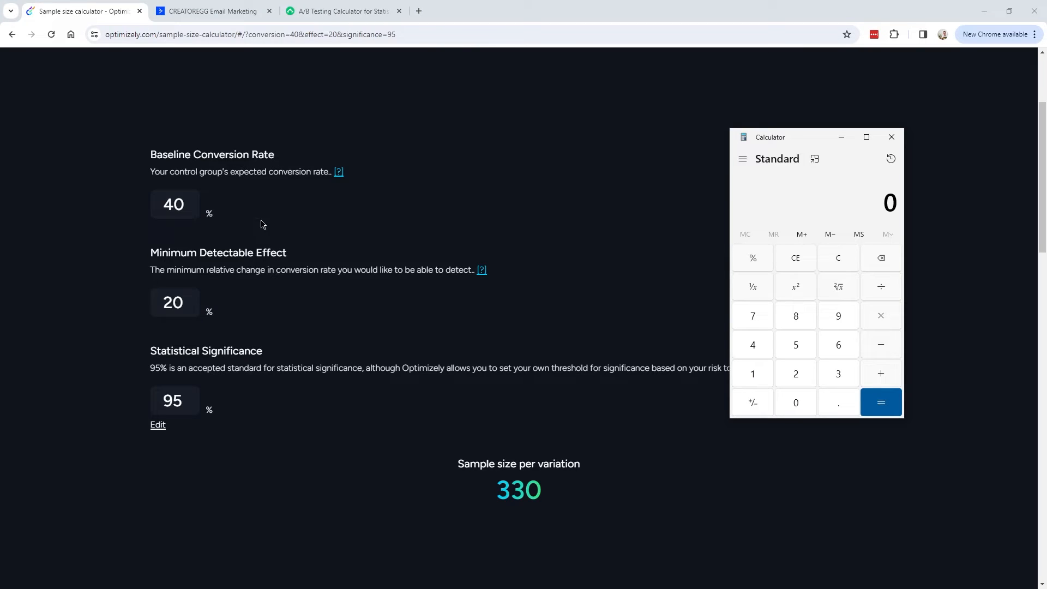
Recompute 40 × 1.2 = 48 in Calculator and bring it beside the SurveyMonkey results.
click(753, 345)
click(797, 406)
click(883, 322)
click(756, 375)
click(825, 400)
click(796, 373)
click(885, 409)
drag(873, 200, 895, 202)
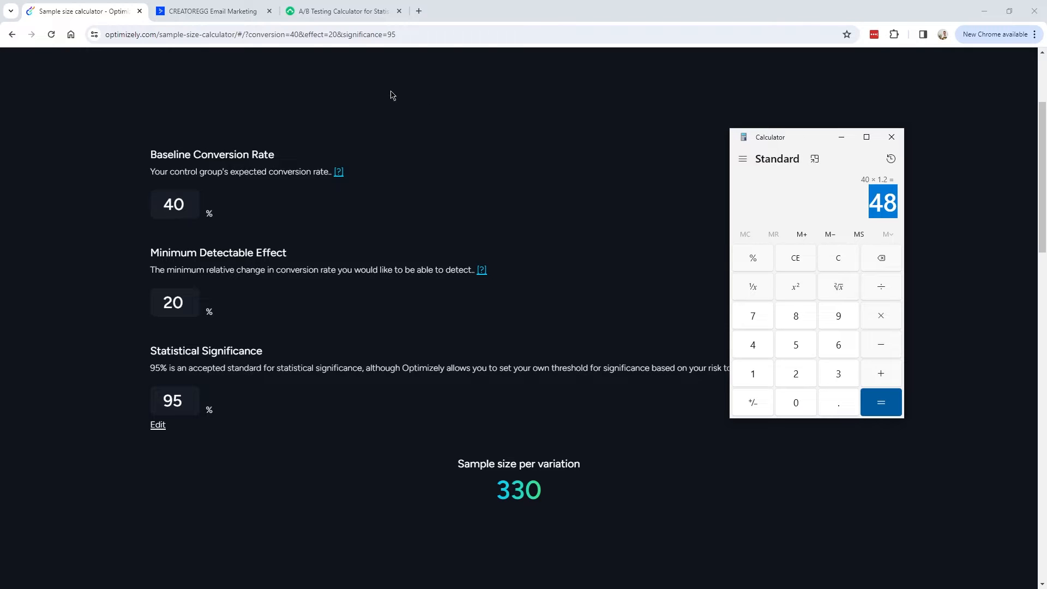
click(348, 14)
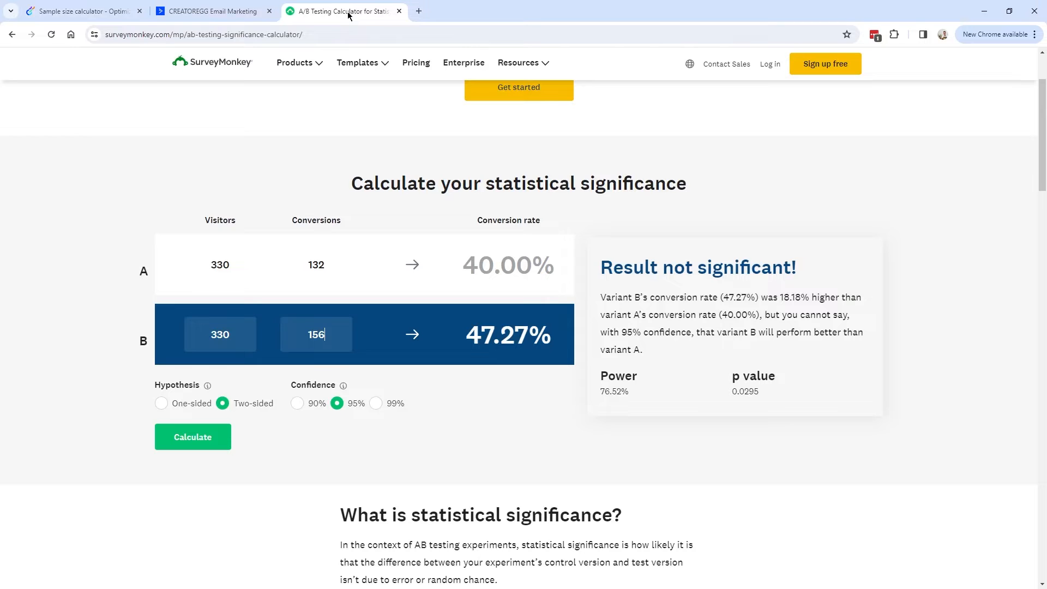
key(alt+Tab)
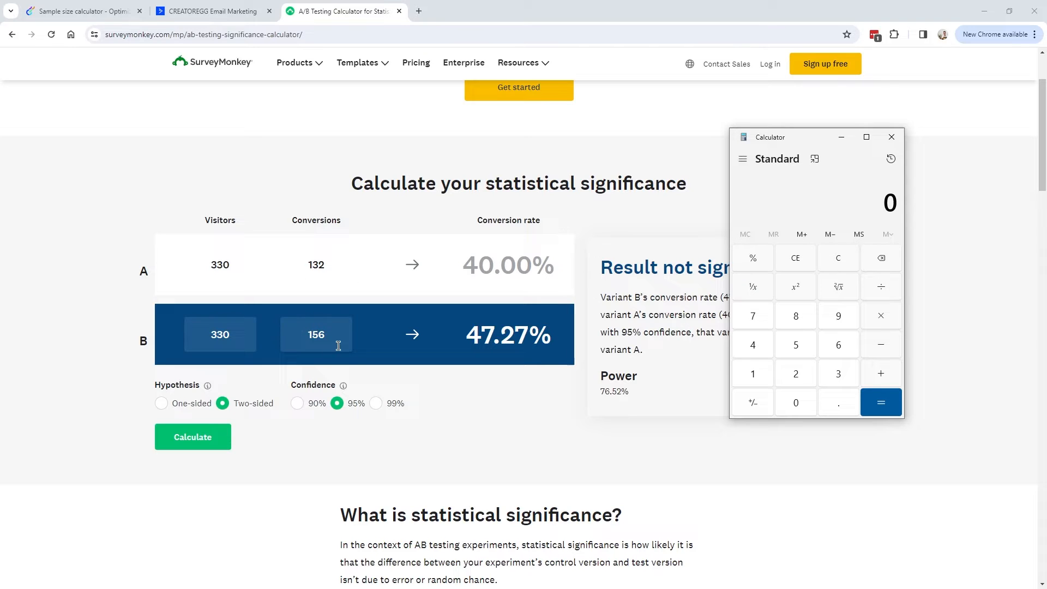
double_click(844, 372)
click(802, 403)
click(755, 345)
click(789, 308)
click(754, 259)
key(Return)
key(ctrl+c)
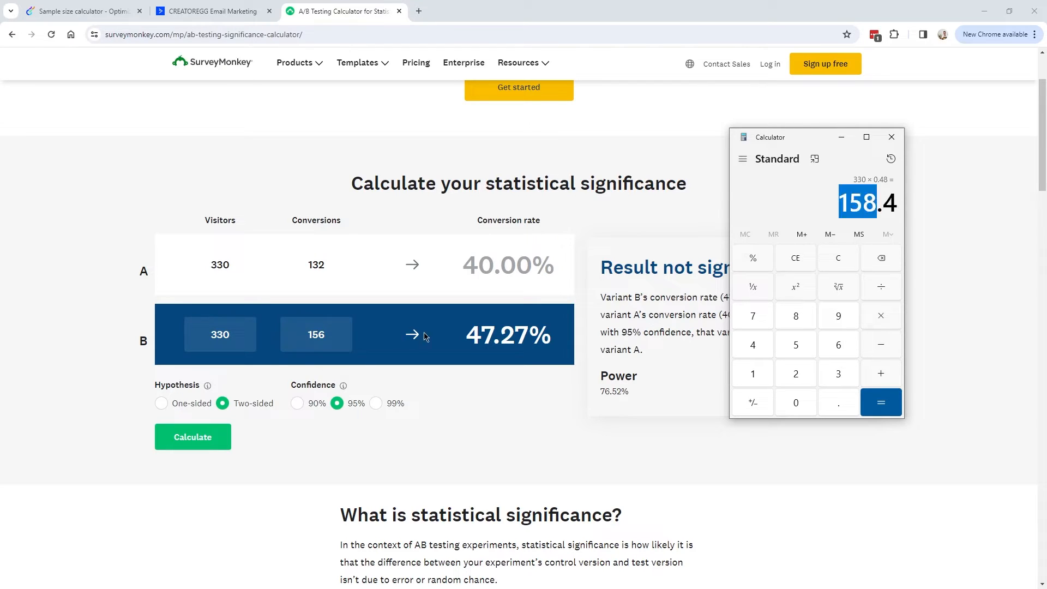
click(331, 333)
key(BackSpace)
text(8)
click(196, 441)
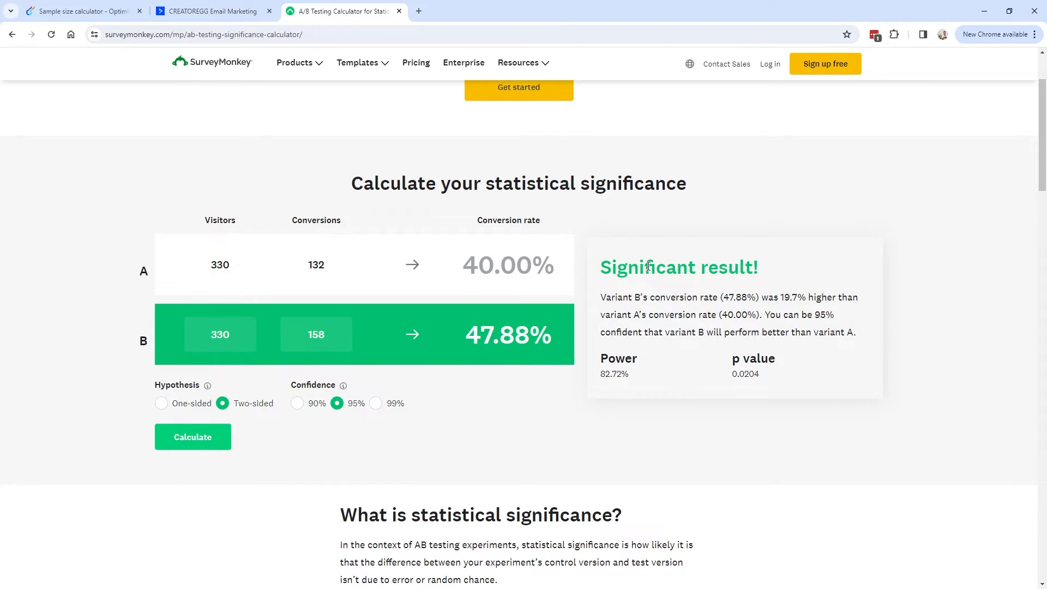
drag(765, 316, 863, 339)
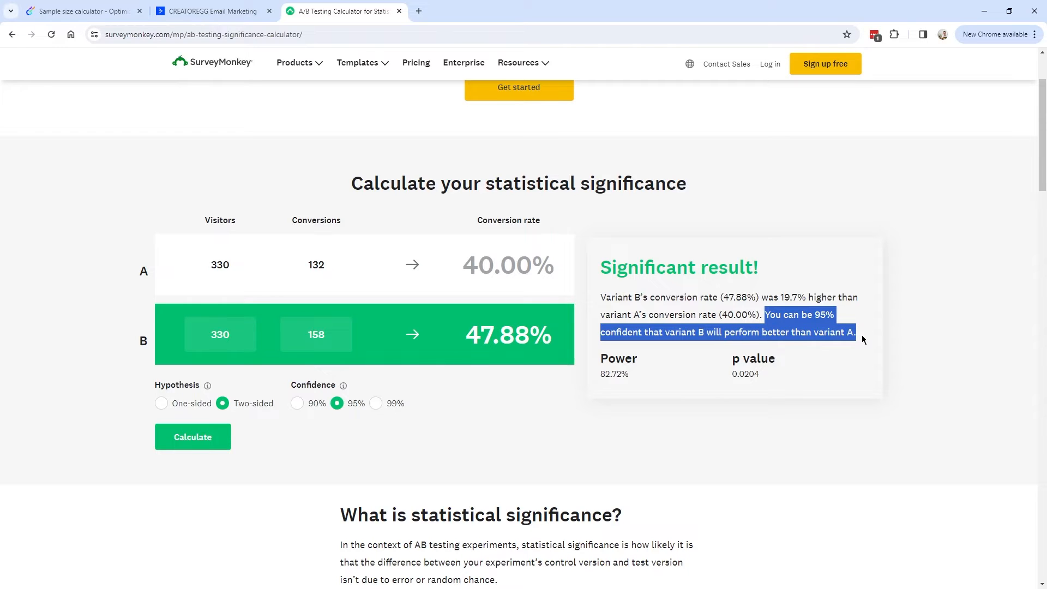
click(834, 329)
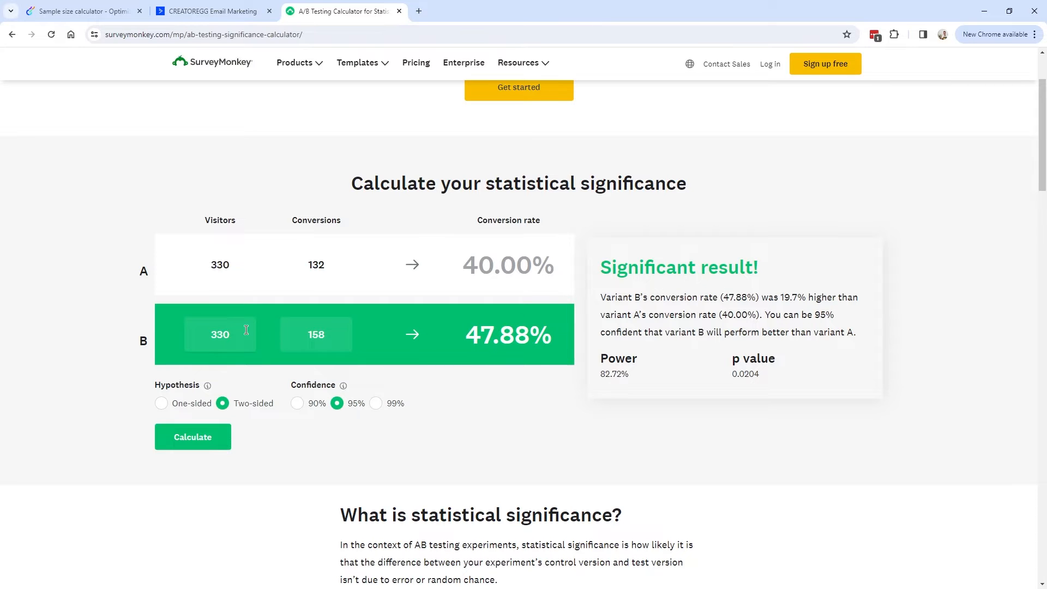
click(213, 11)
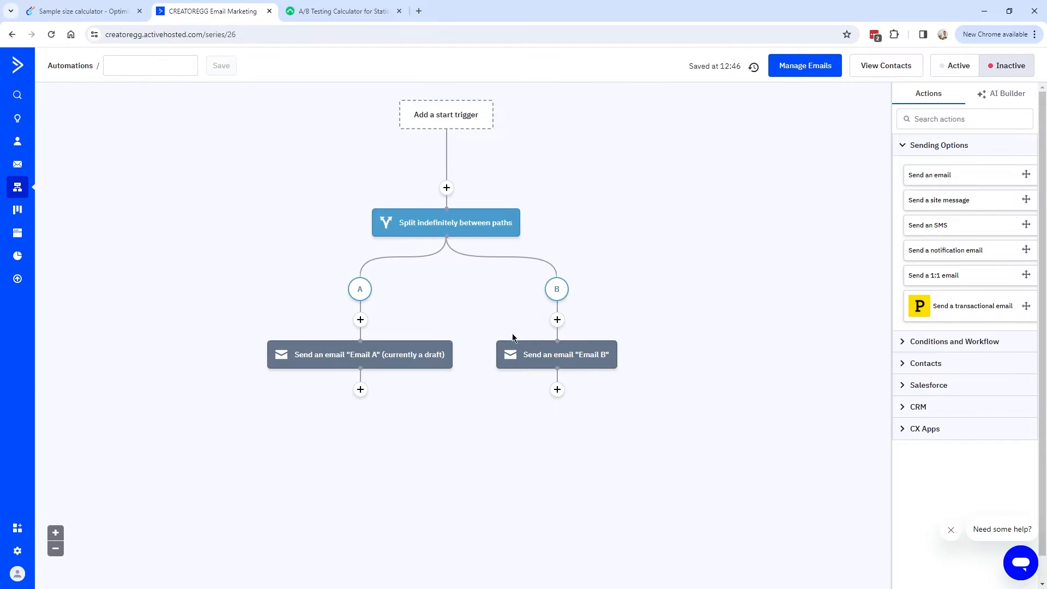
click(342, 12)
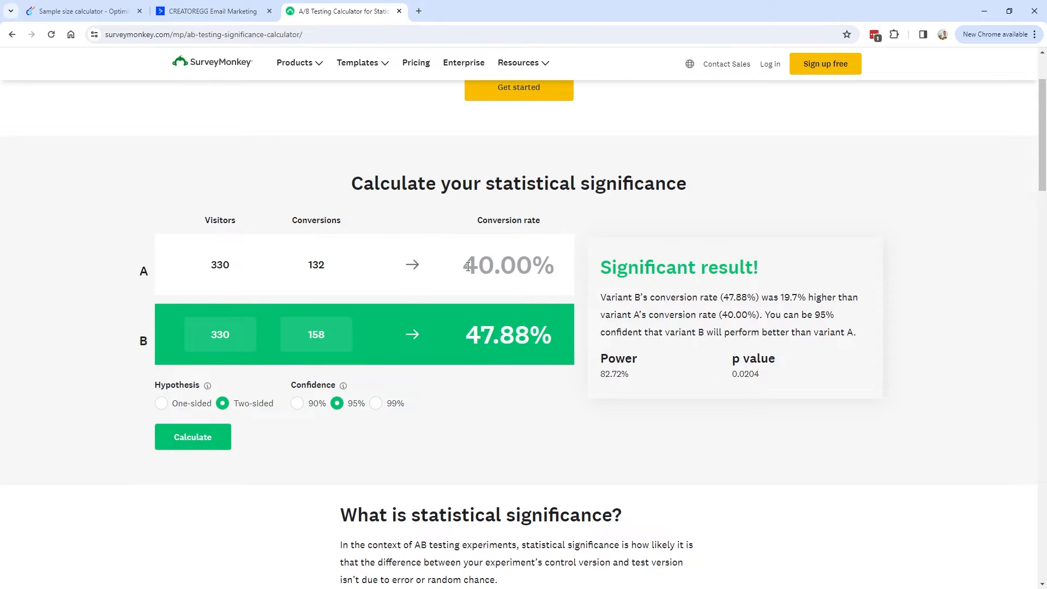
Lower variant B's conversions from 158 to 157, then 156, recalculating after each change.
drag(599, 271, 760, 270)
click(408, 325)
key(alt+Tab)
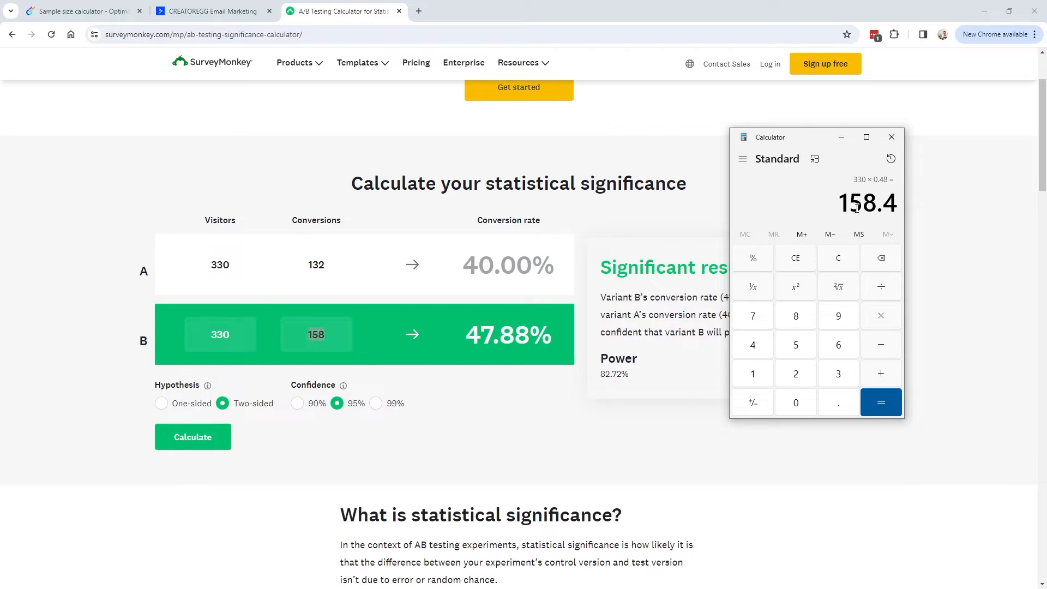
click(327, 337)
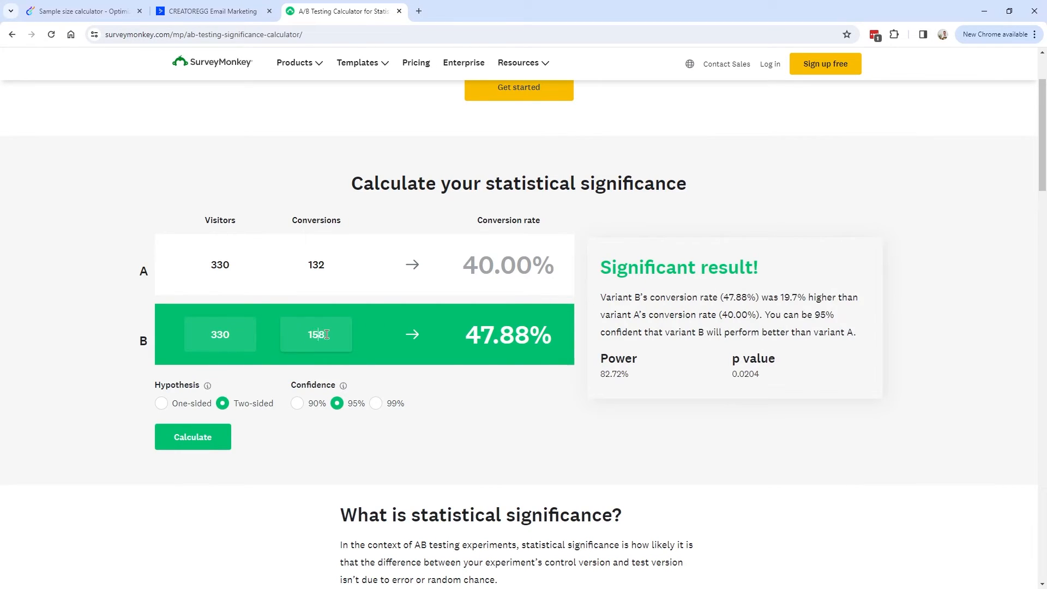
key(BackSpace)
text(7)
click(195, 443)
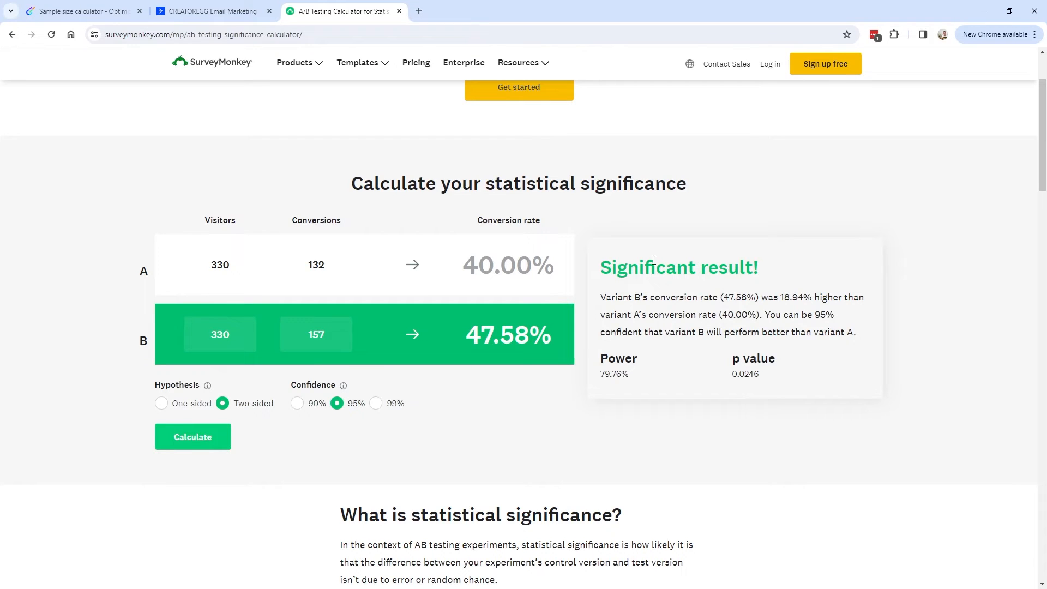
click(335, 348)
key(BackSpace)
text(6)
click(219, 436)
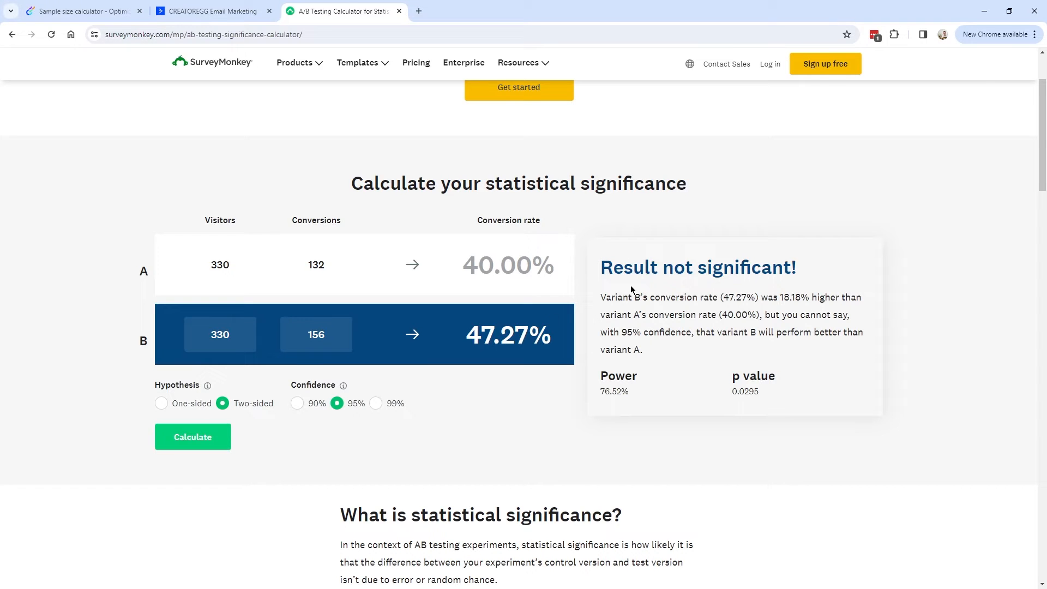
Review the not-significant result: B 18.18% higher but short of 95% confidence.
drag(605, 270, 814, 271)
drag(601, 297, 862, 297)
drag(762, 297, 855, 320)
drag(622, 333, 638, 351)
click(637, 350)
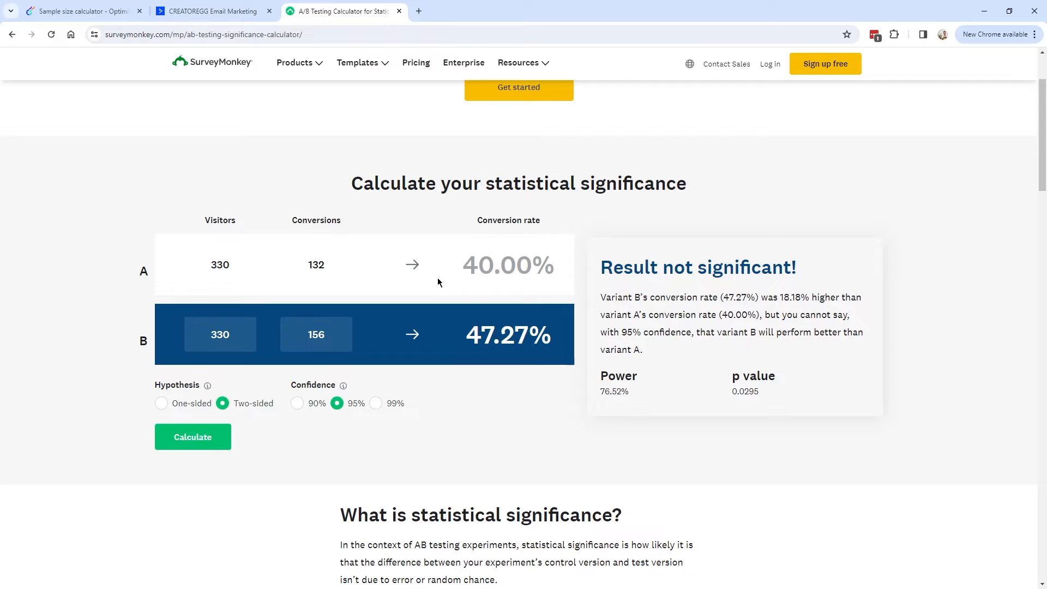
Replace the 20% minimum detectable effect with 10%, raising the sample to 1,700 per variation.
click(81, 11)
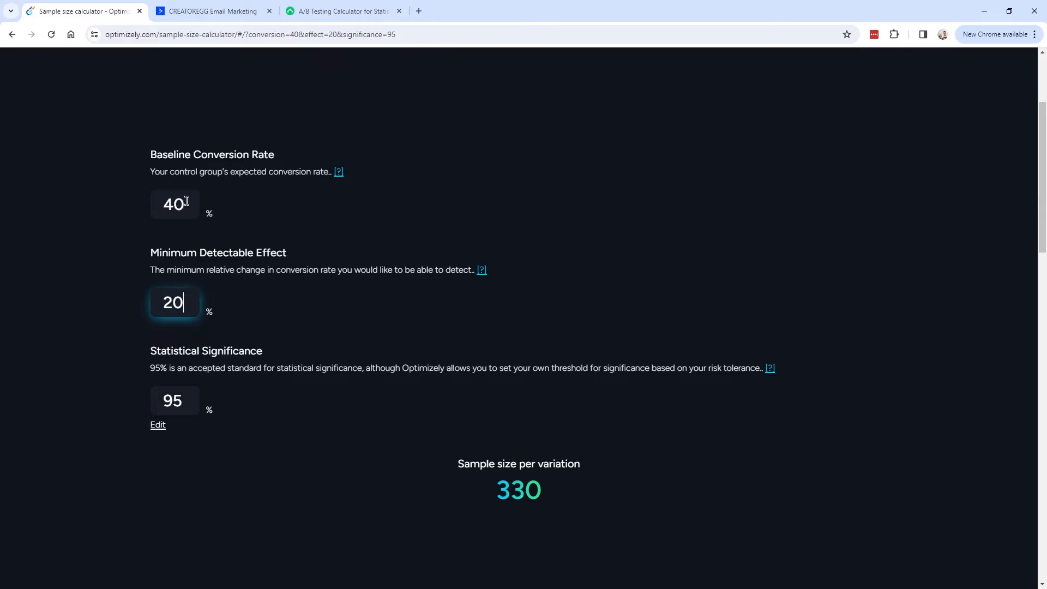
drag(474, 463, 581, 493)
click(465, 464)
double_click(187, 301)
text(10)
drag(187, 302, 136, 303)
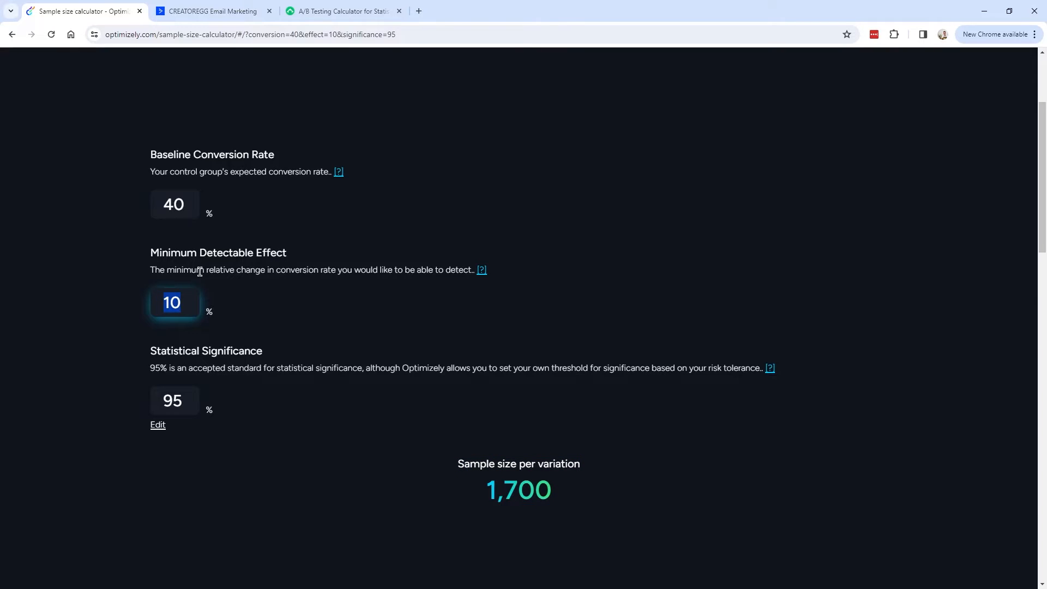
drag(183, 205, 166, 202)
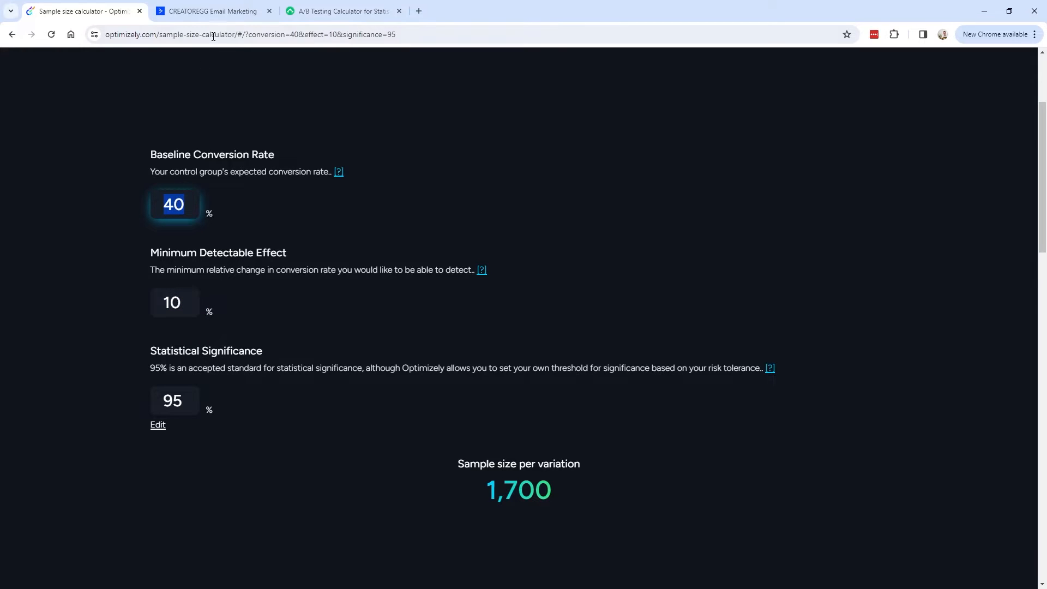
key(ctrl+Tab)
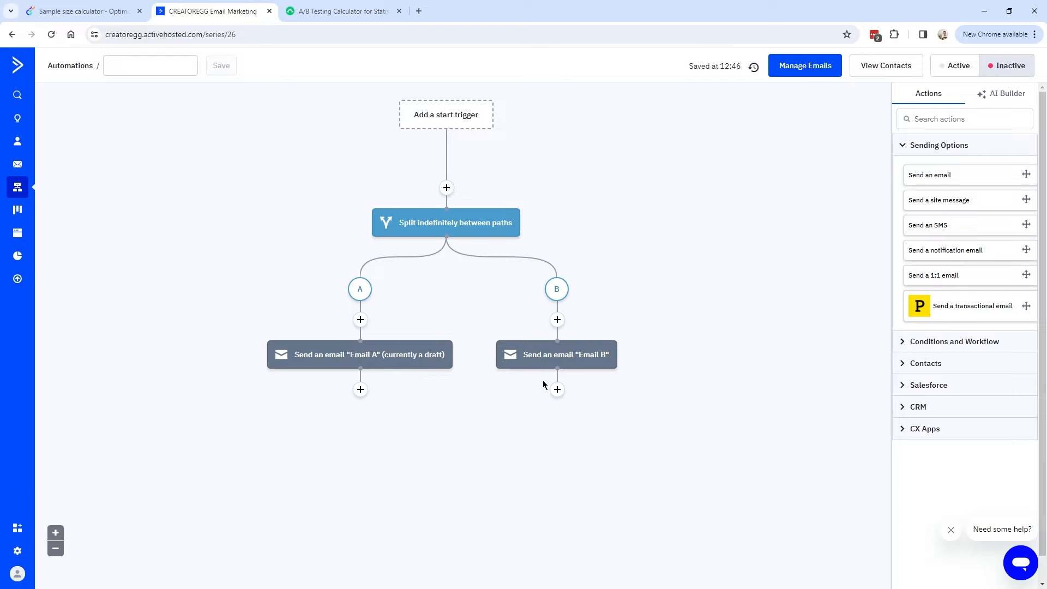
key(ctrl+shift+Tab)
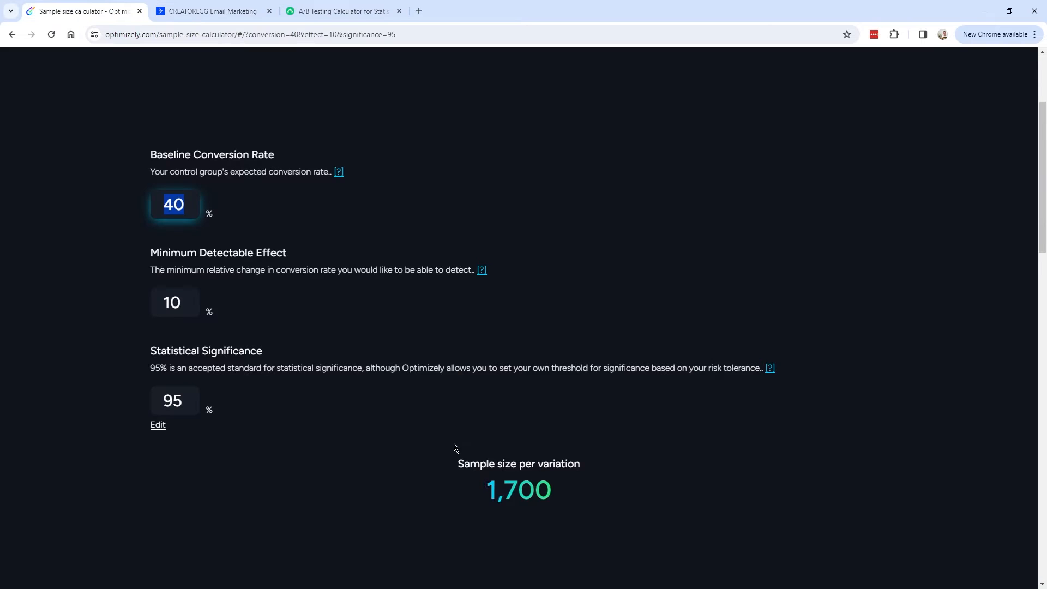
drag(484, 487, 559, 497)
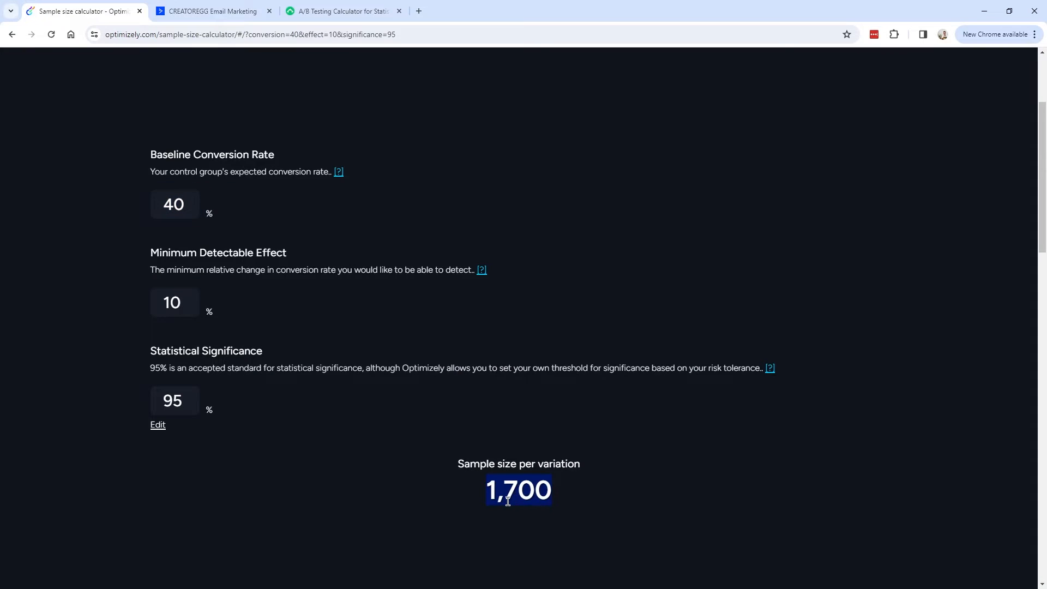
Give variant A 1700 visitors and 680 conversions, computed as 40% of 1700.
click(351, 14)
drag(229, 265, 163, 266)
text(1700)
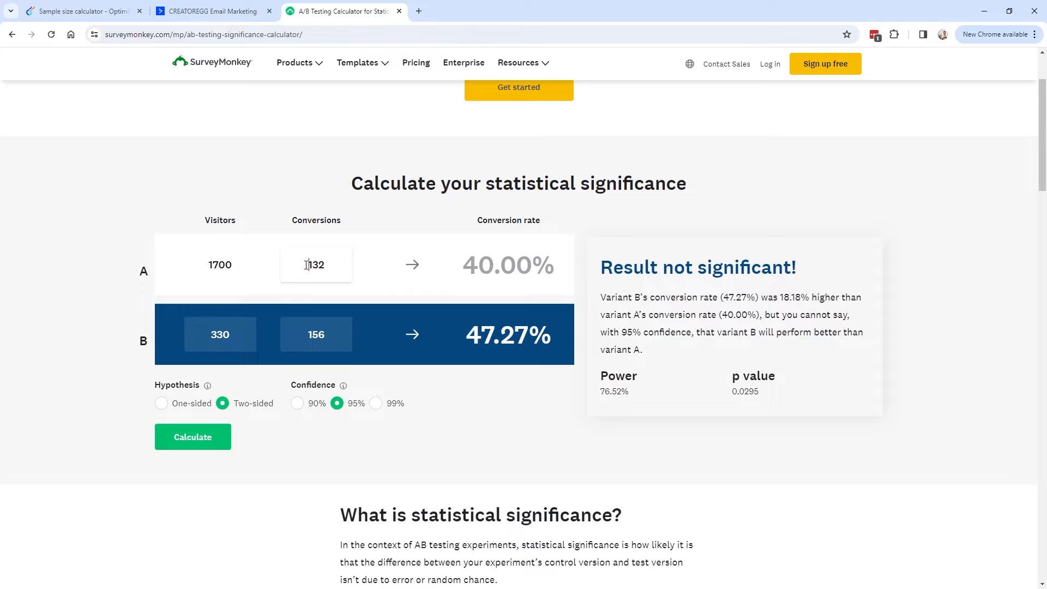
key(XF86Calculator)
text(1700*40%)
key(Return)
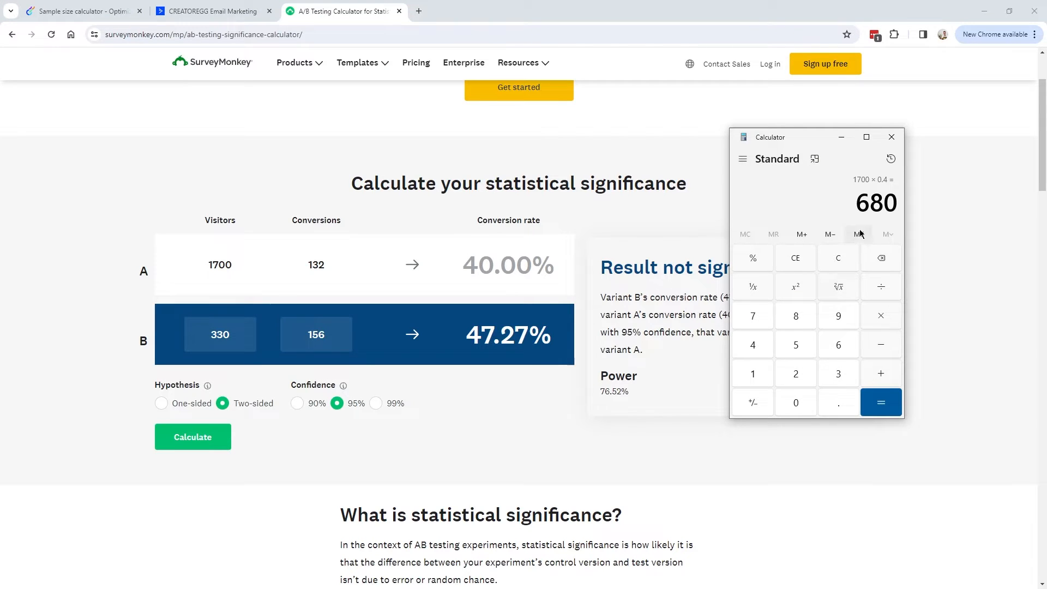
click(316, 264)
double_click(317, 264)
text(680)
click(394, 277)
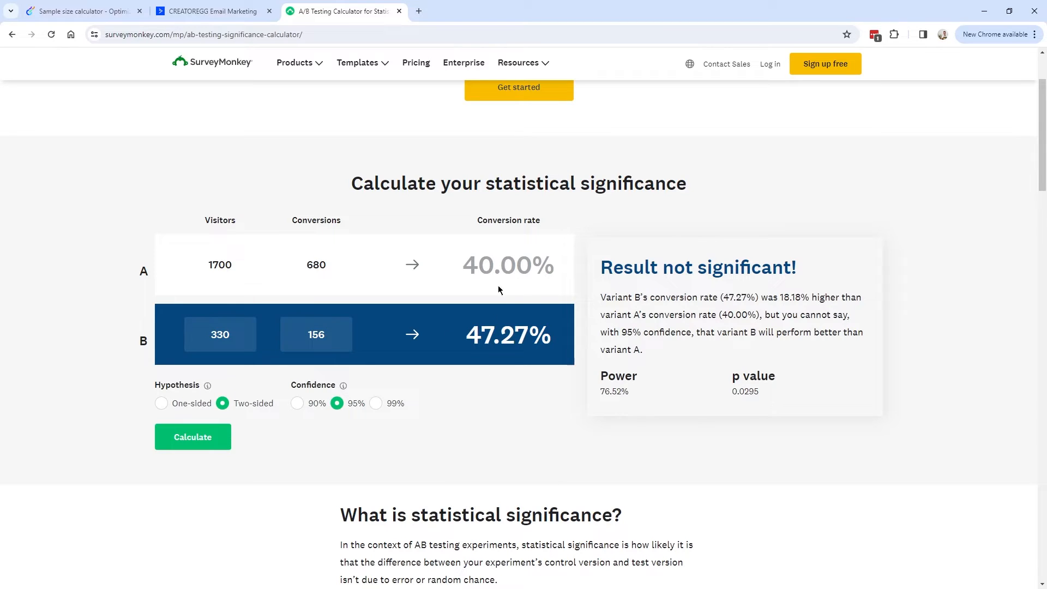
Give variant B 1700 visitors and 748 conversions (44% of 1700), then calculate significance.
double_click(220, 334)
text(1700)
key(alt+Tab)
click(849, 265)
click(752, 371)
click(753, 319)
click(787, 404)
click(787, 403)
click(880, 317)
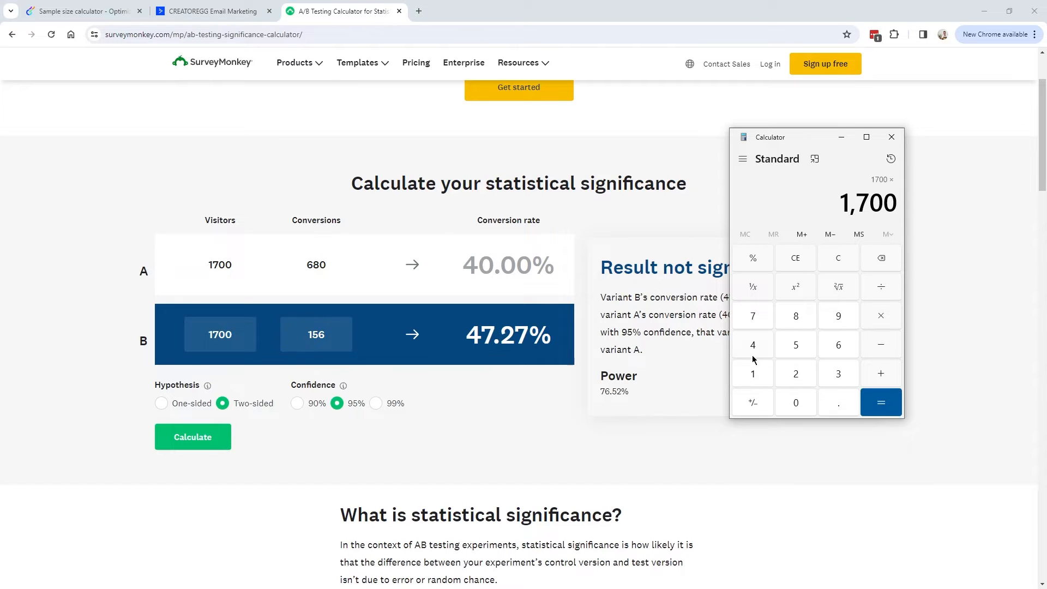
click(754, 352)
click(754, 352)
click(756, 262)
click(878, 402)
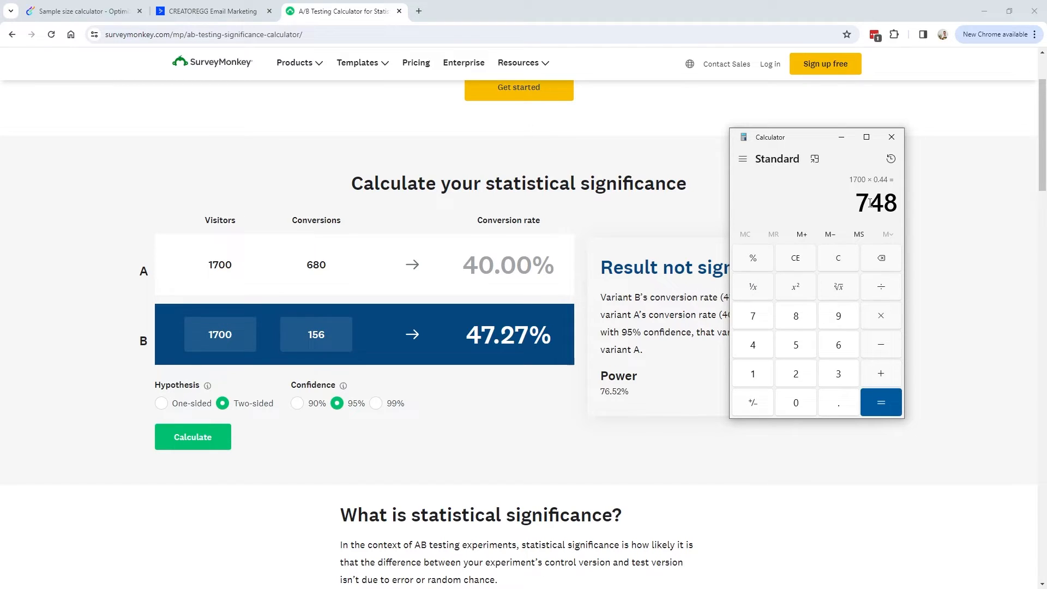
double_click(335, 334)
text(748)
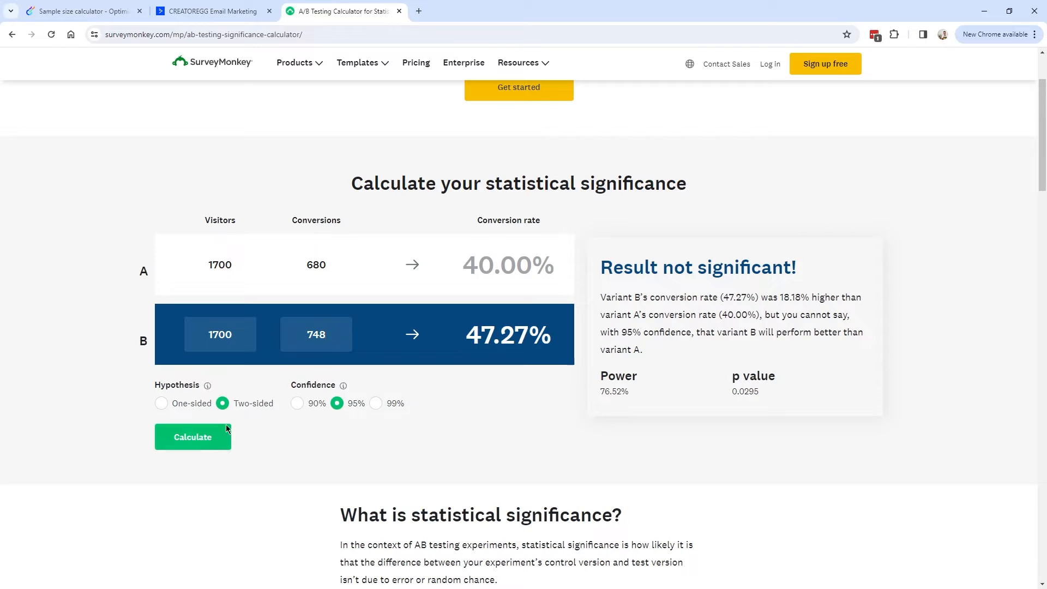
click(196, 438)
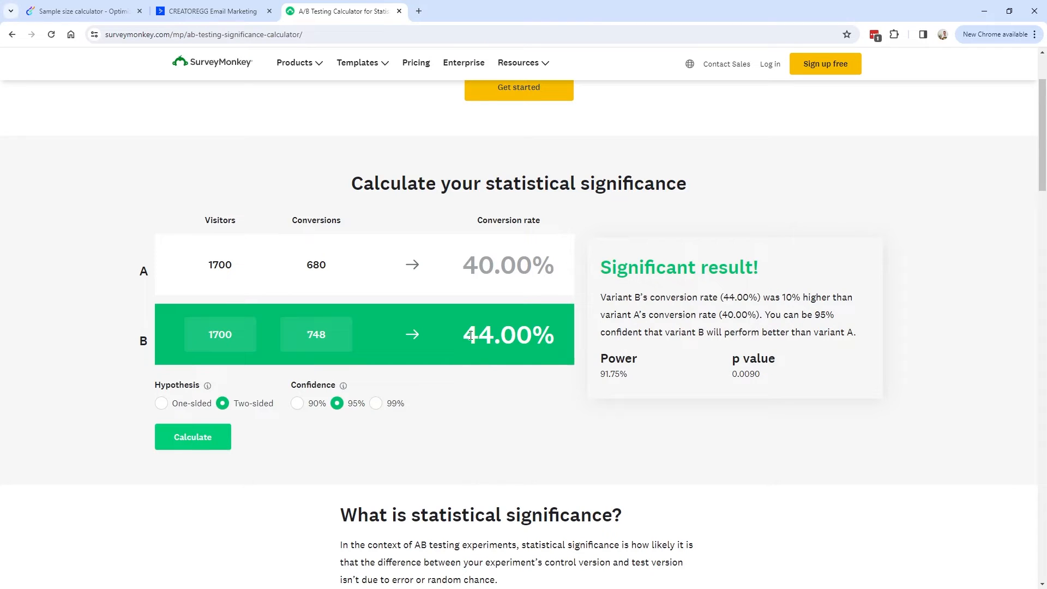
Lower variant B's conversions to 740 and recalculate; the result stays significant.
drag(599, 268, 862, 335)
drag(766, 315, 867, 332)
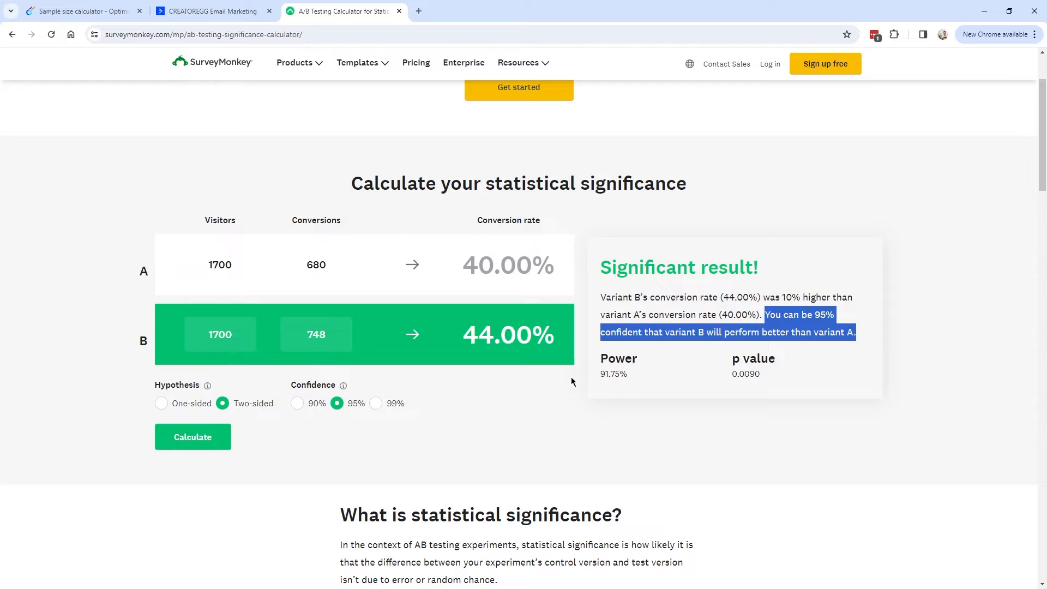
drag(332, 338, 306, 362)
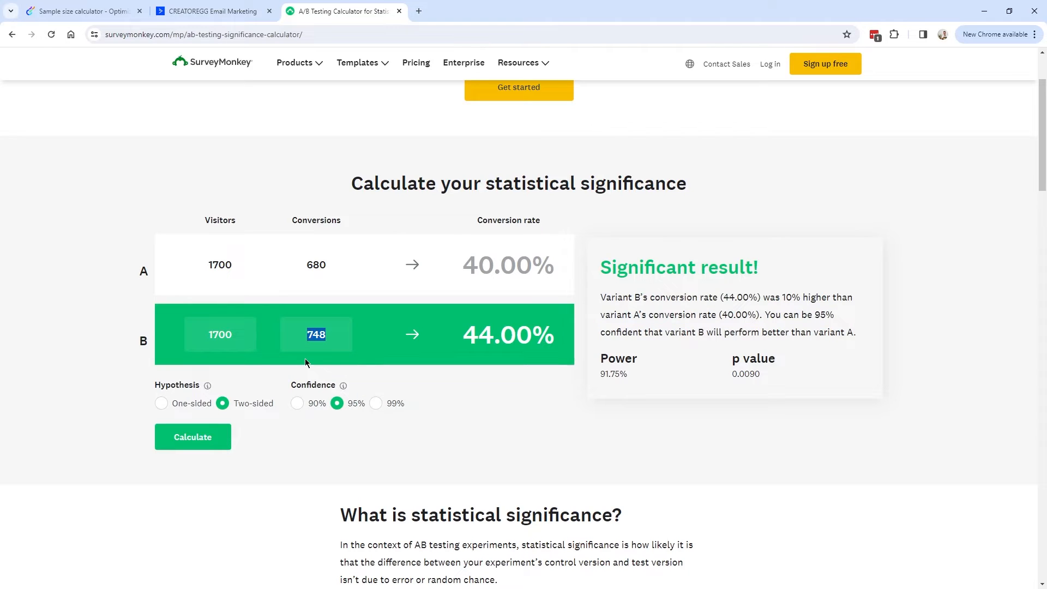
text(740)
click(214, 437)
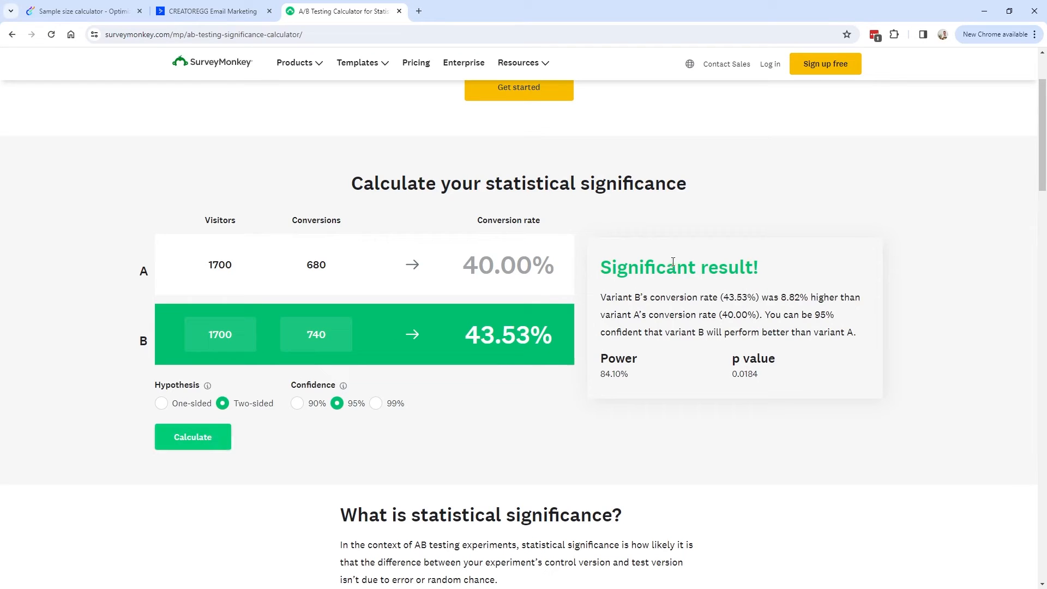
drag(602, 268, 767, 273)
drag(466, 334, 495, 333)
Lower variant B's conversions to 730 and recalculate, giving a not-significant result.
click(324, 332)
drag(323, 332, 312, 333)
text(30)
click(215, 436)
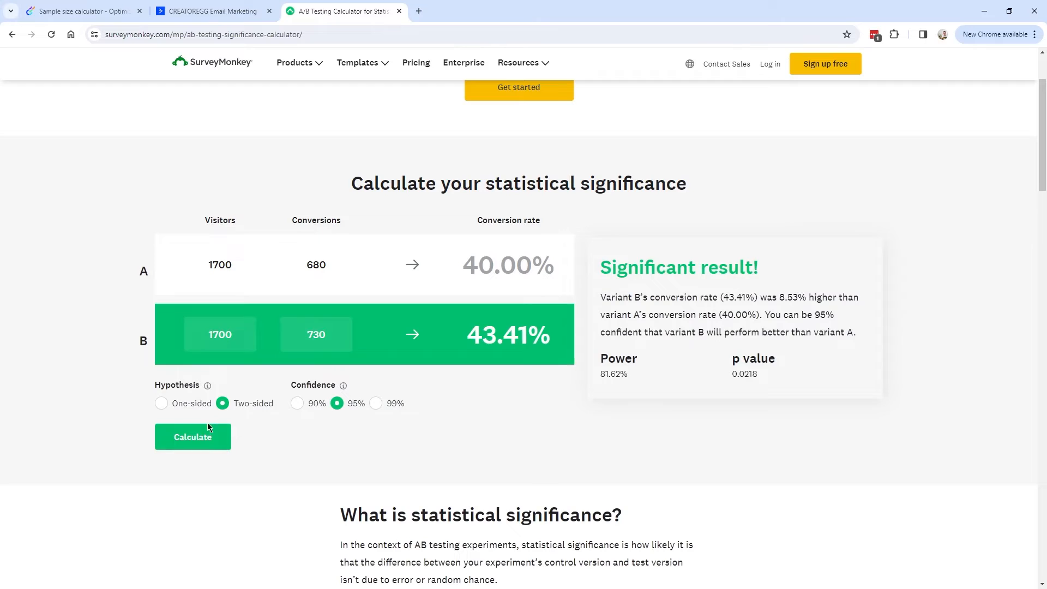
click(208, 428)
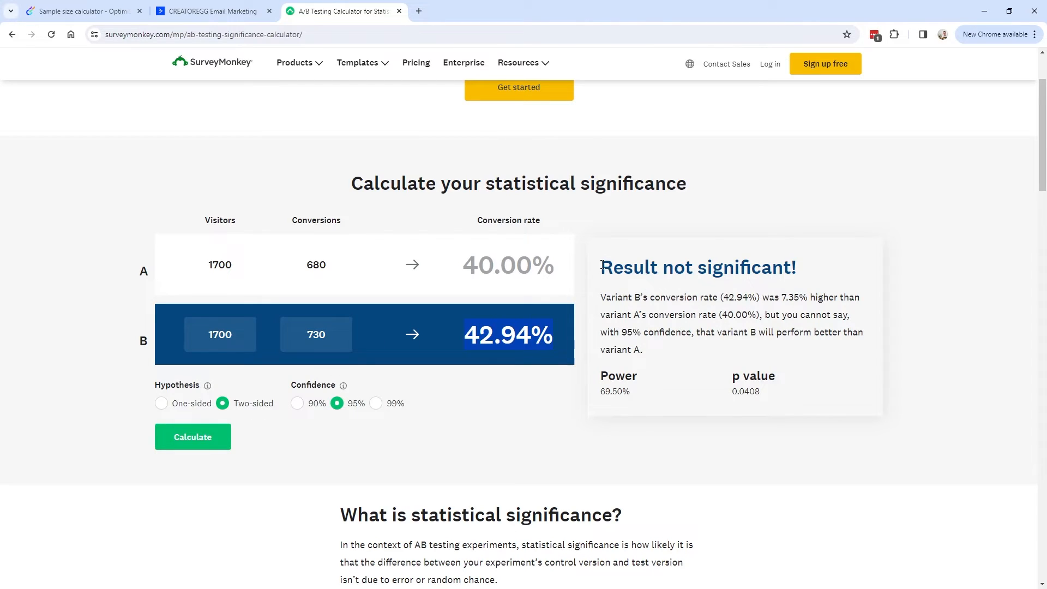
drag(600, 265, 796, 275)
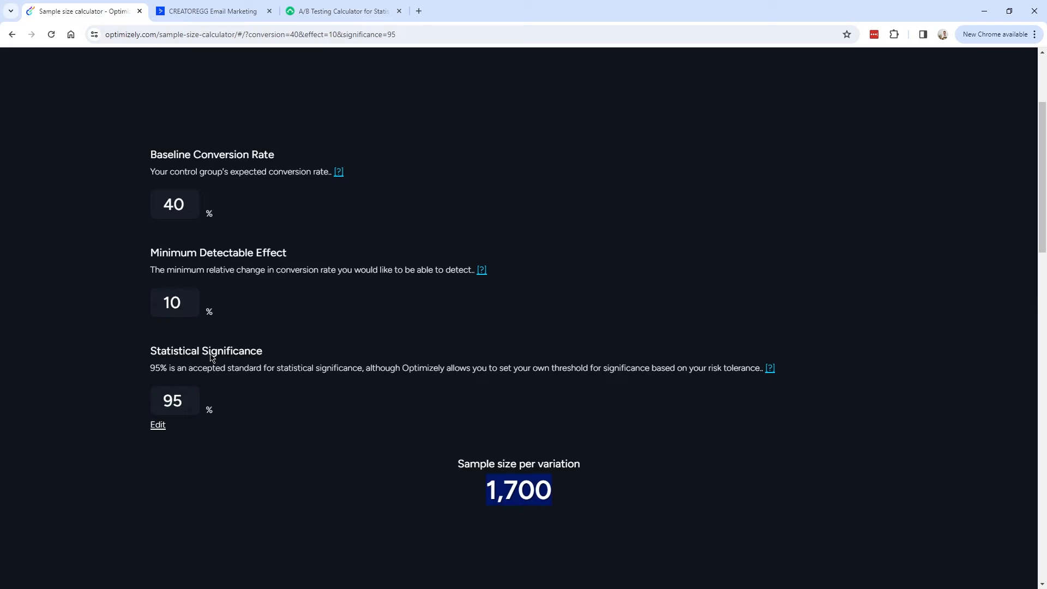
click(117, 11)
Raise Optimizely's minimum detectable effect from 10% to 40%, giving 61 visitors per variation.
click(494, 464)
drag(146, 153, 346, 439)
click(347, 443)
click(159, 303)
double_click(174, 308)
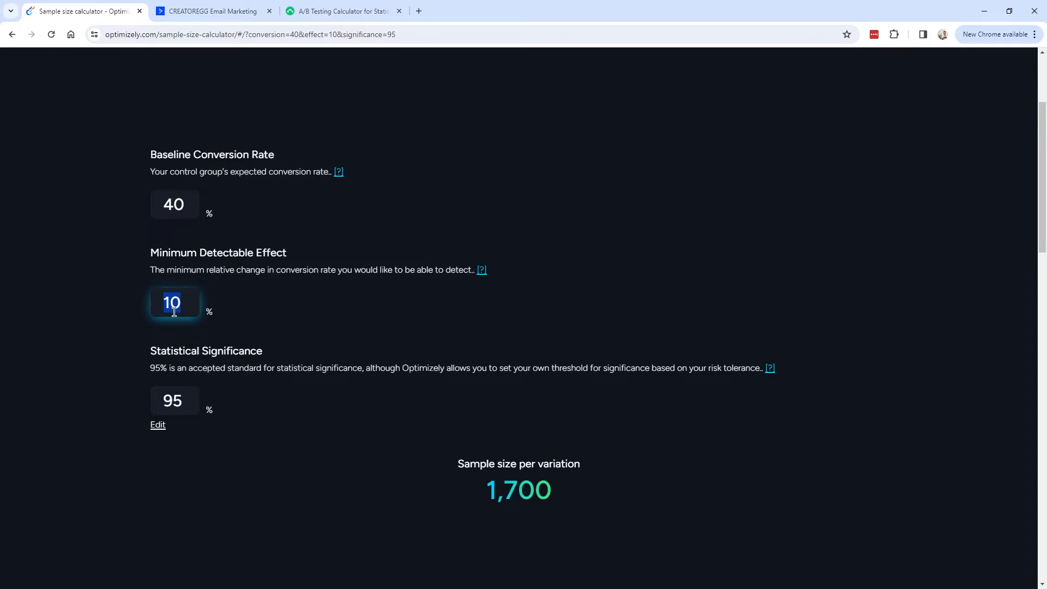
text(20)
key(BackSpace)
key(BackSpace)
text(30)
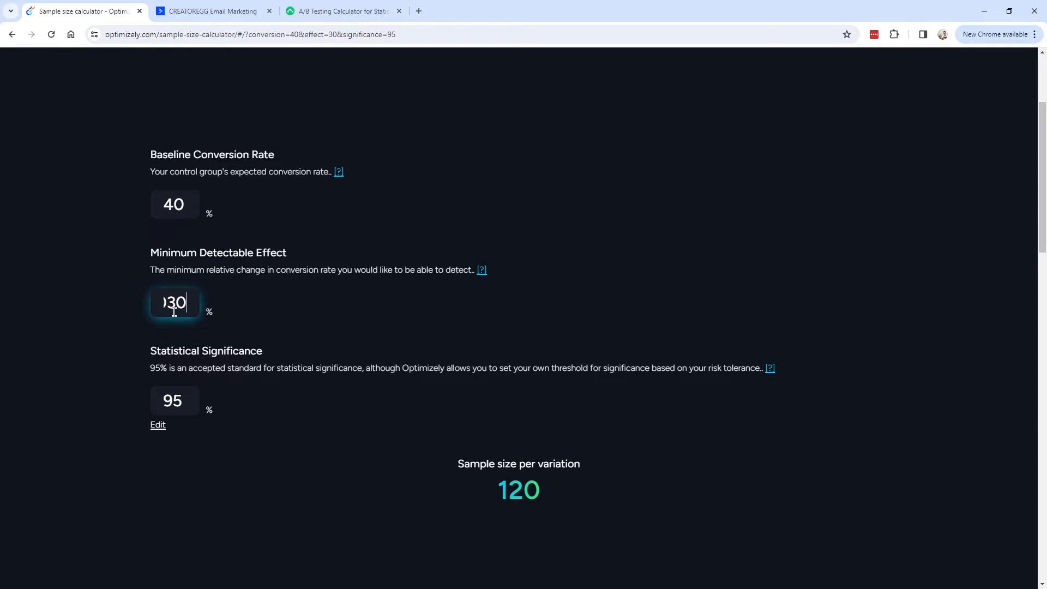
key(BackSpace)
key(BackSpace)
text(4)
Compute 40 × 1.4 = 56 in Windows Calculator, then return to the email automation.
key(XF86Calculator)
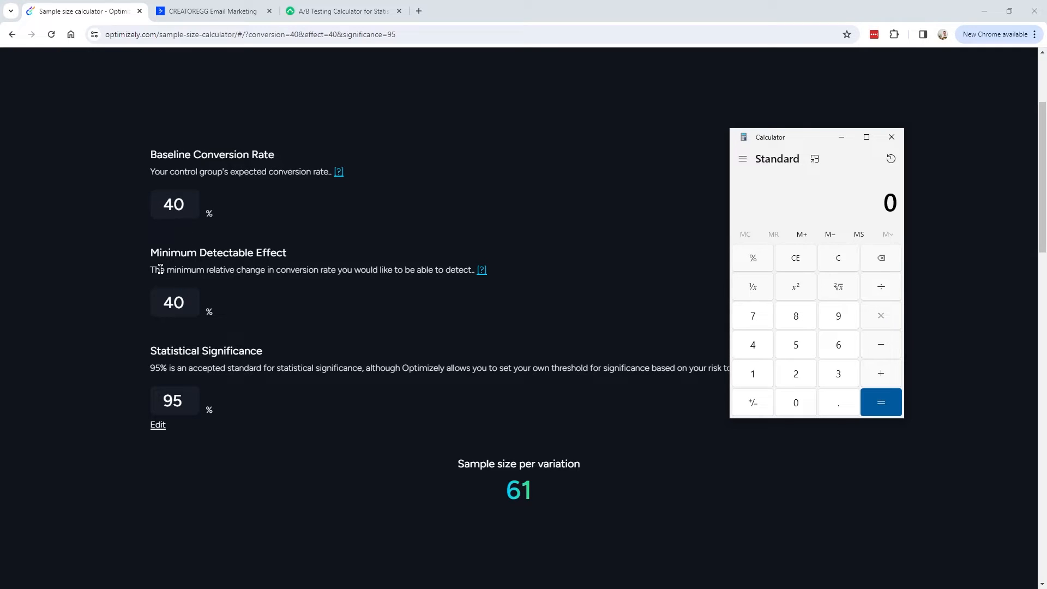
click(759, 344)
click(796, 403)
click(881, 317)
click(754, 378)
click(837, 407)
click(742, 343)
click(881, 402)
double_click(891, 204)
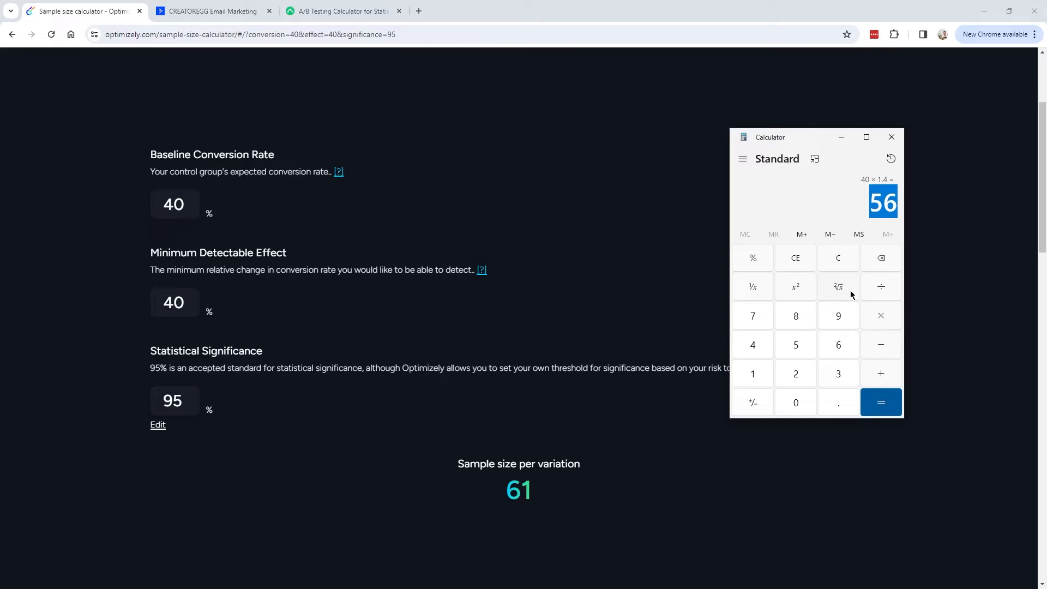
key(alt+Tab)
key(ctrl+Tab)
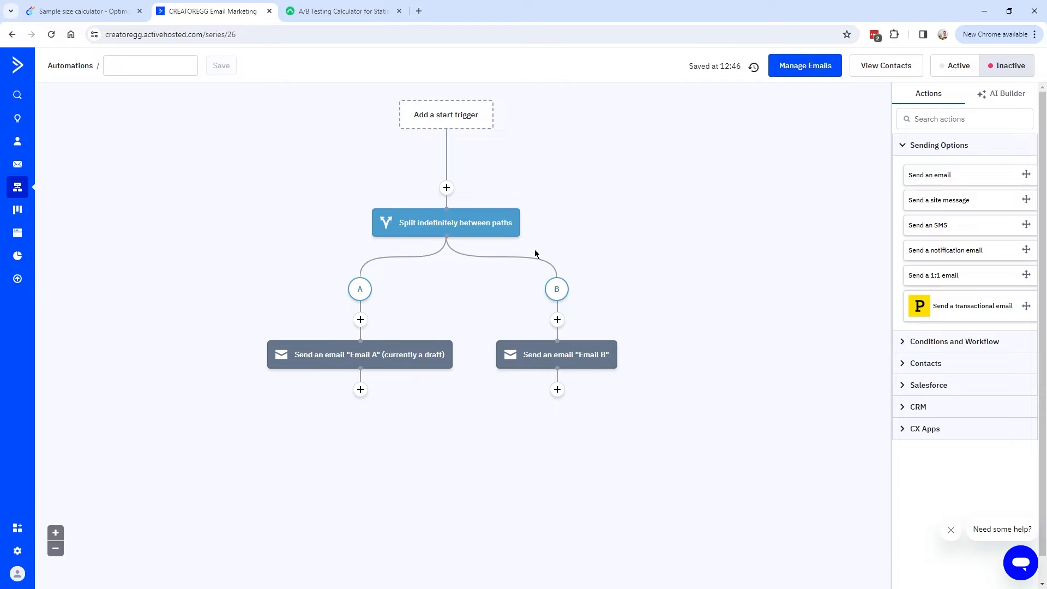
click(93, 13)
click(343, 11)
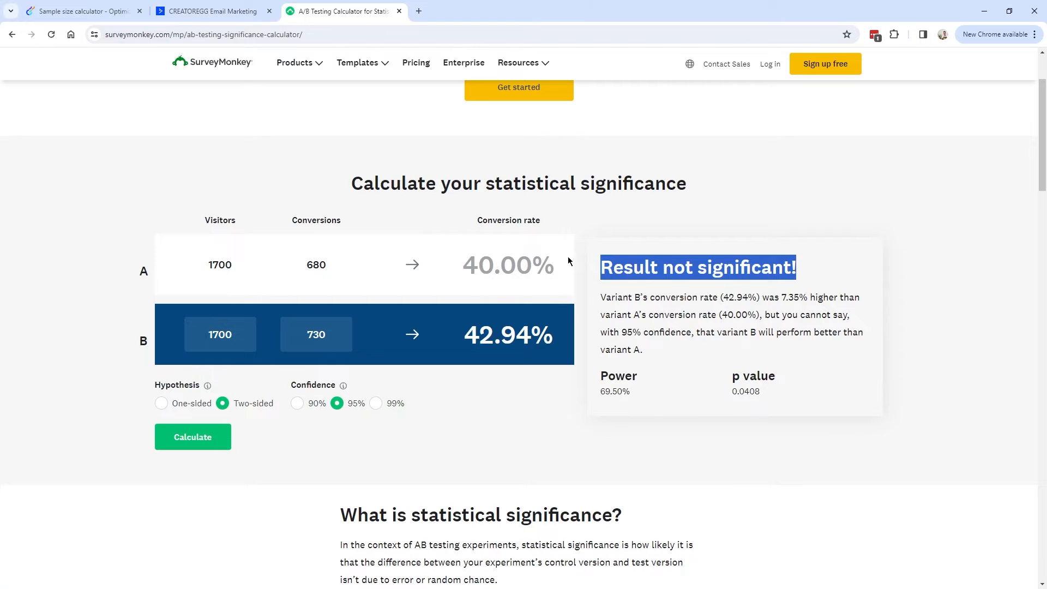
click(752, 269)
key(ctrl+shift+Tab)
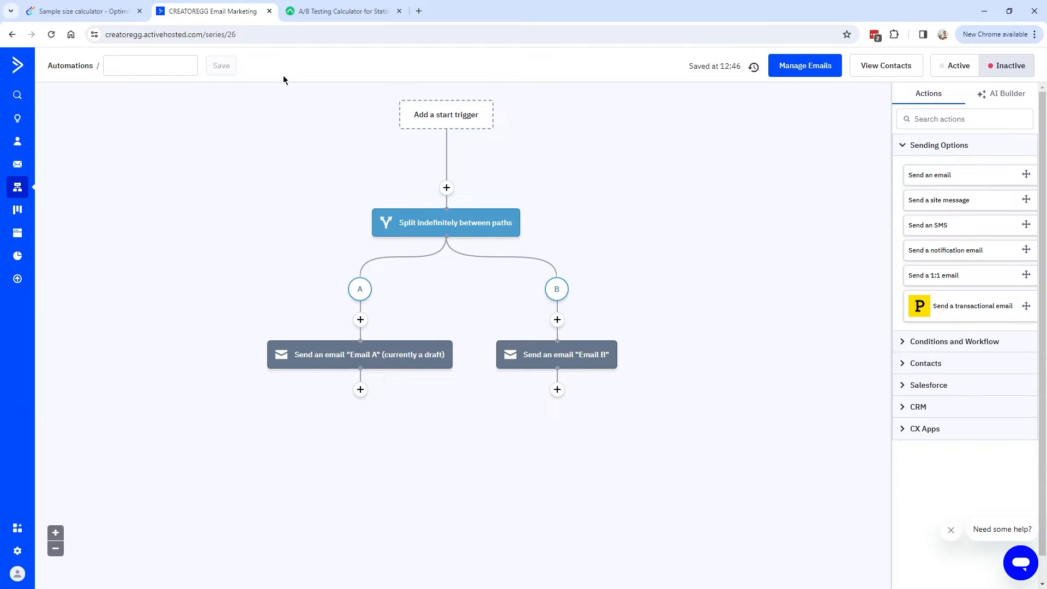
Compare the Statistical Significance and Confidence settings across the Optimizely and SurveyMonkey calculators.
mouse_move(571, 355)
click(82, 11)
drag(149, 350, 276, 355)
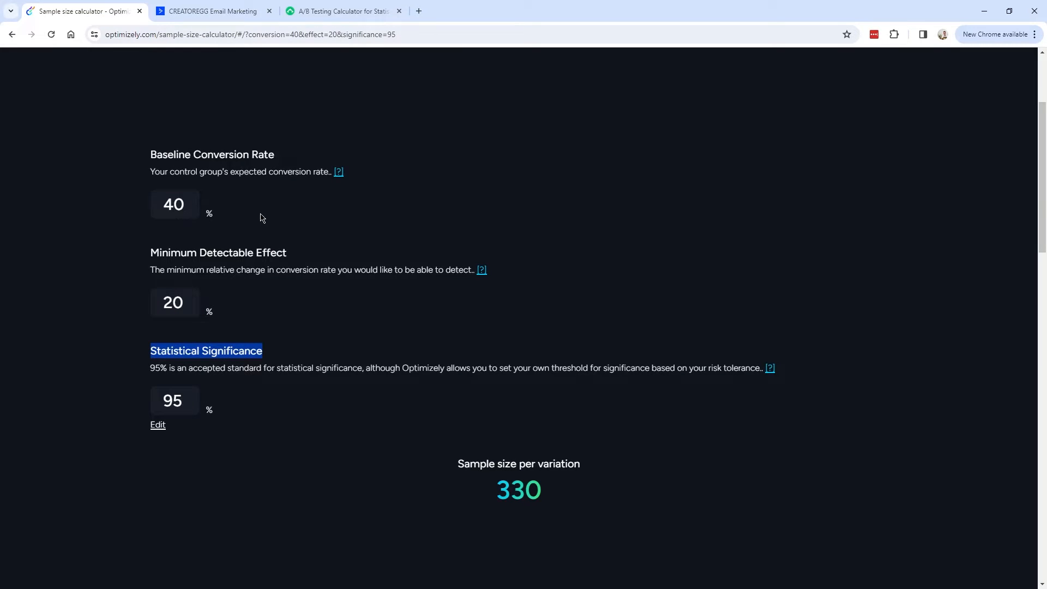
click(343, 11)
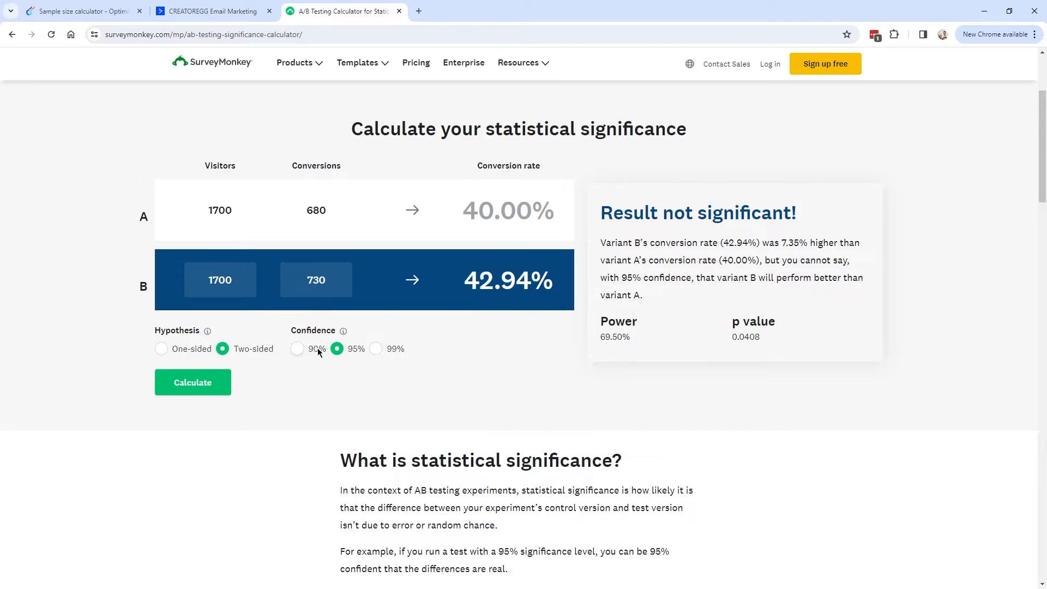
drag(291, 328, 343, 330)
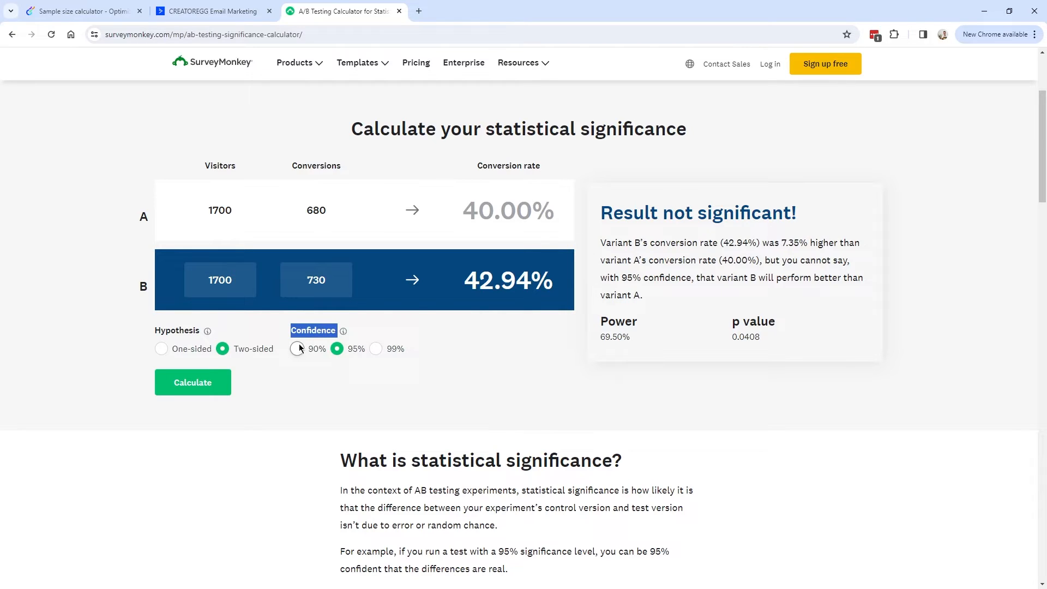
key(ctrl+Tab)
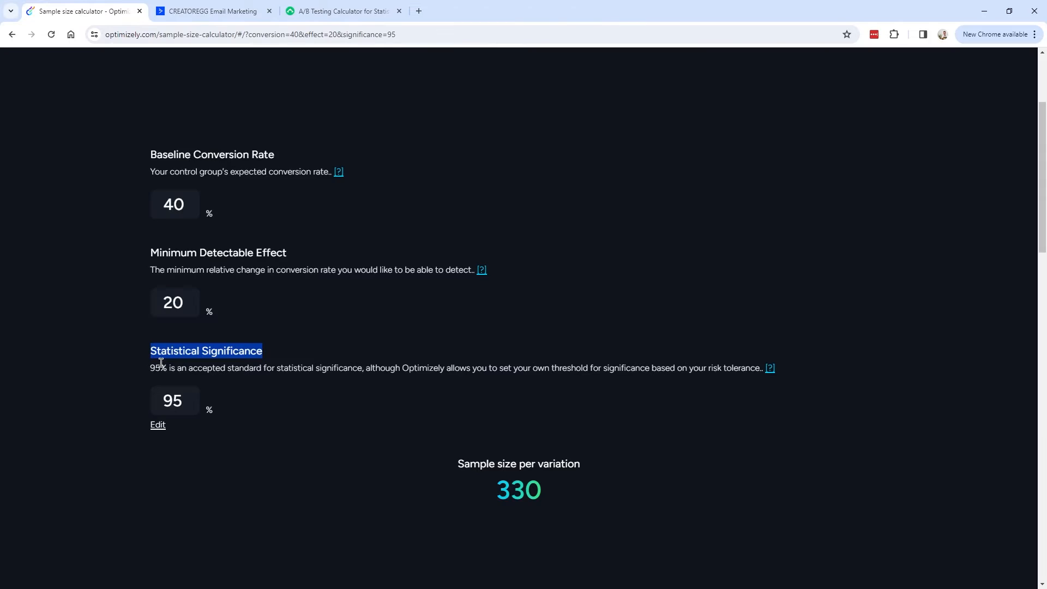
key(ctrl+shift+Tab)
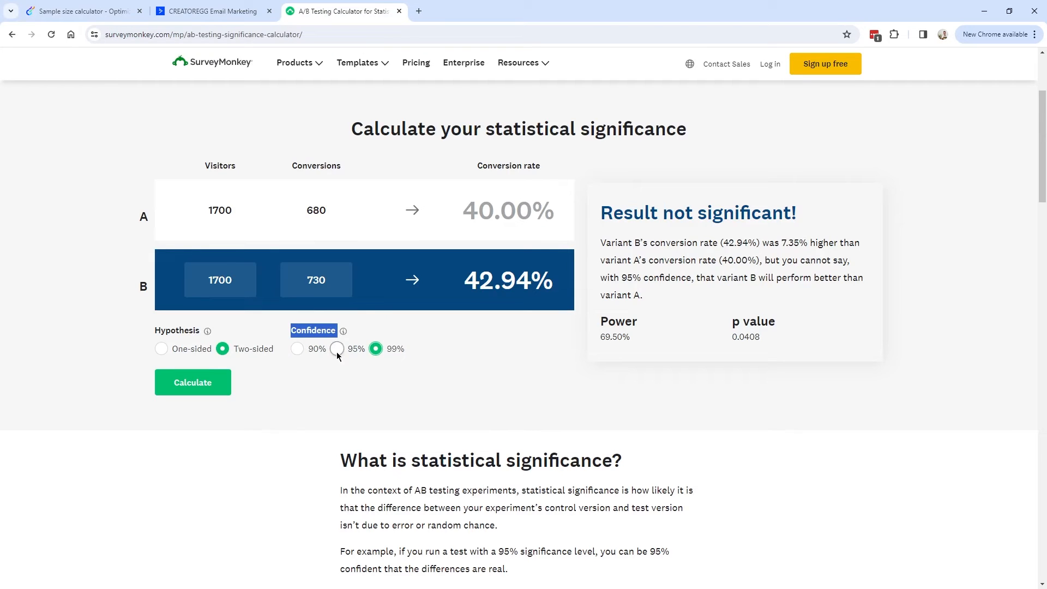
Select 90% confidence in SurveyMonkey's A/B significance calculator.
click(336, 349)
right_click(376, 350)
click(376, 350)
click(313, 352)
click(308, 333)
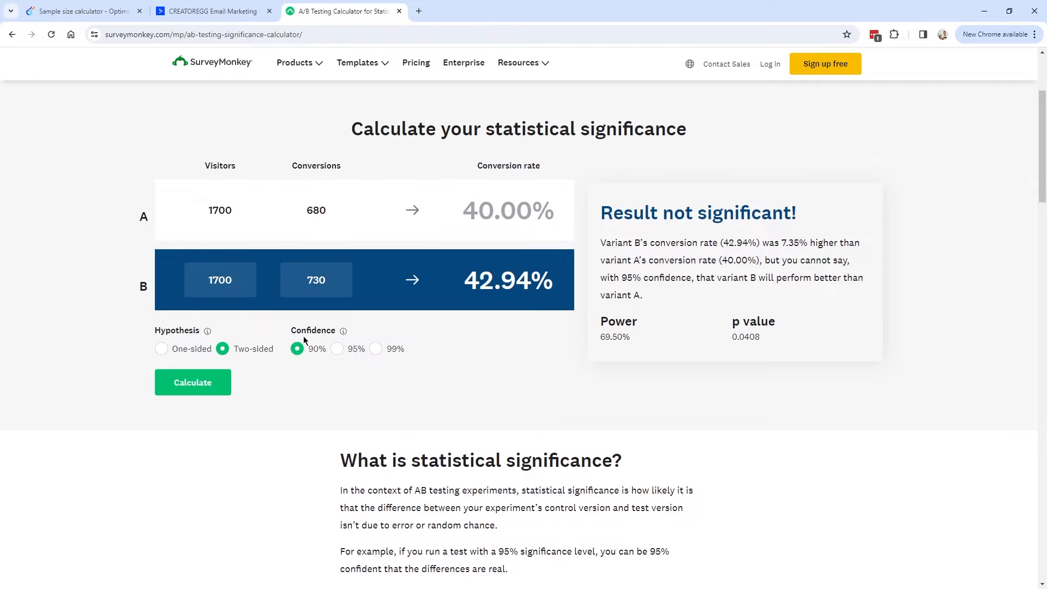
Lower Optimizely's significance below 95%, then recalculate SurveyMonkey's result at 90% confidence.
click(111, 11)
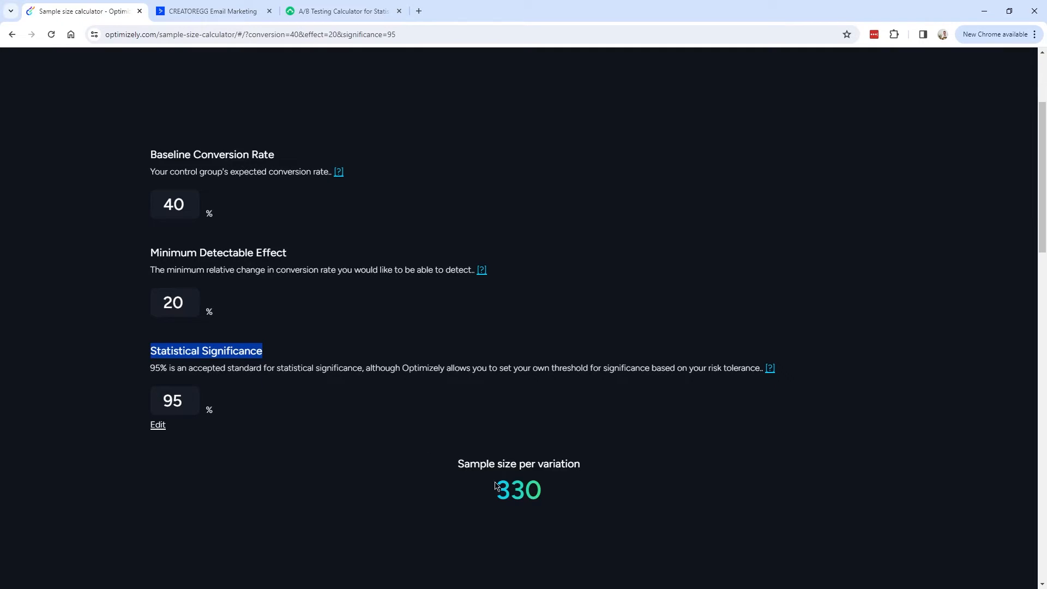
click(158, 425)
drag(206, 433, 187, 434)
key(ctrl+shift+Tab)
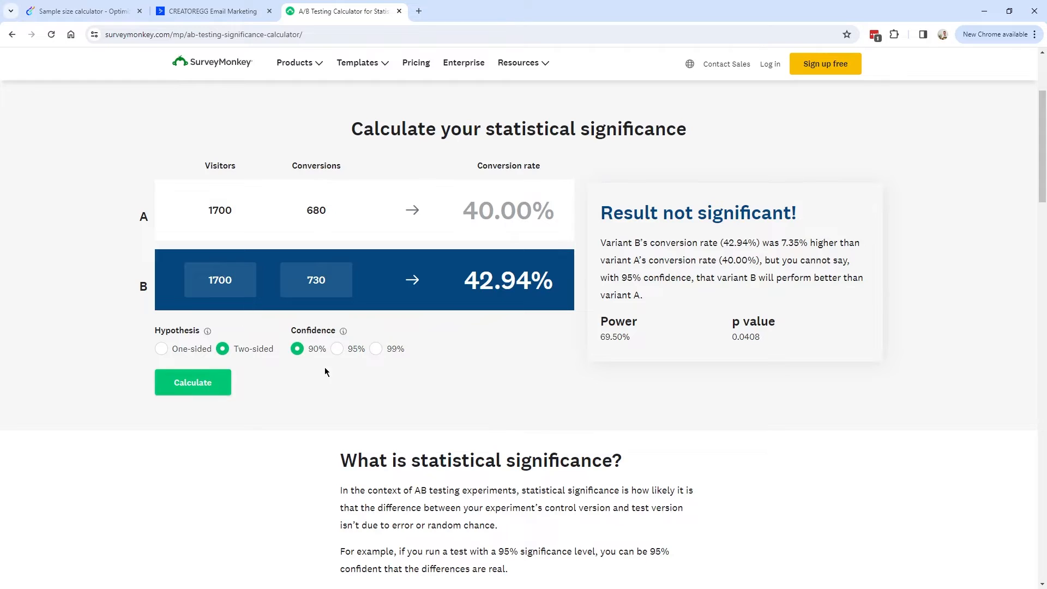
click(198, 389)
Highlight SurveyMonkey's 90% confidence conclusion and variant B's row of figures.
scroll(767, 260, up, 1)
drag(769, 315, 826, 314)
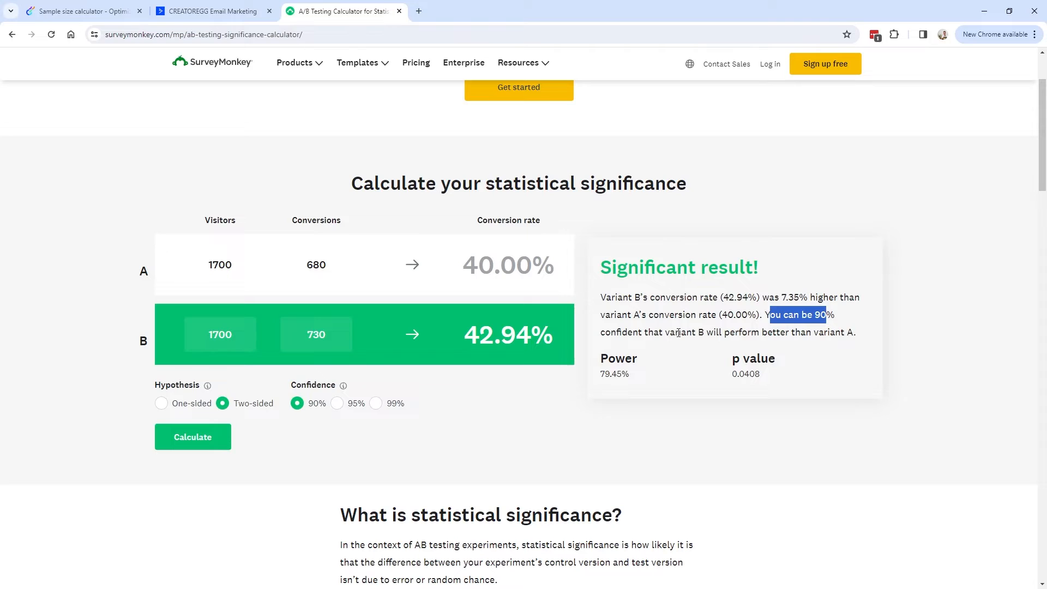
drag(858, 336, 857, 336)
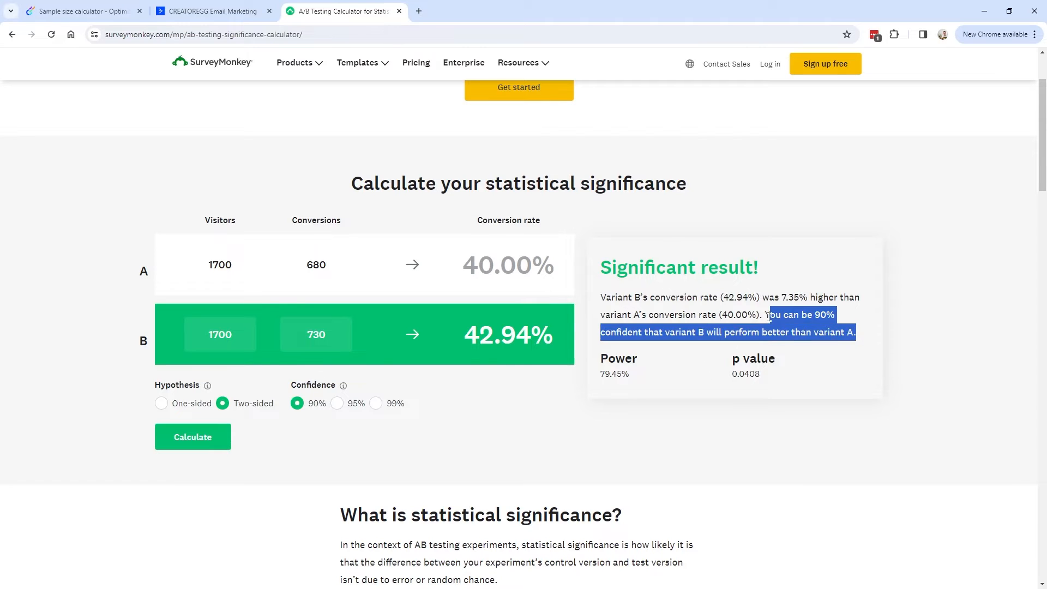
click(765, 312)
drag(768, 314, 856, 333)
click(790, 325)
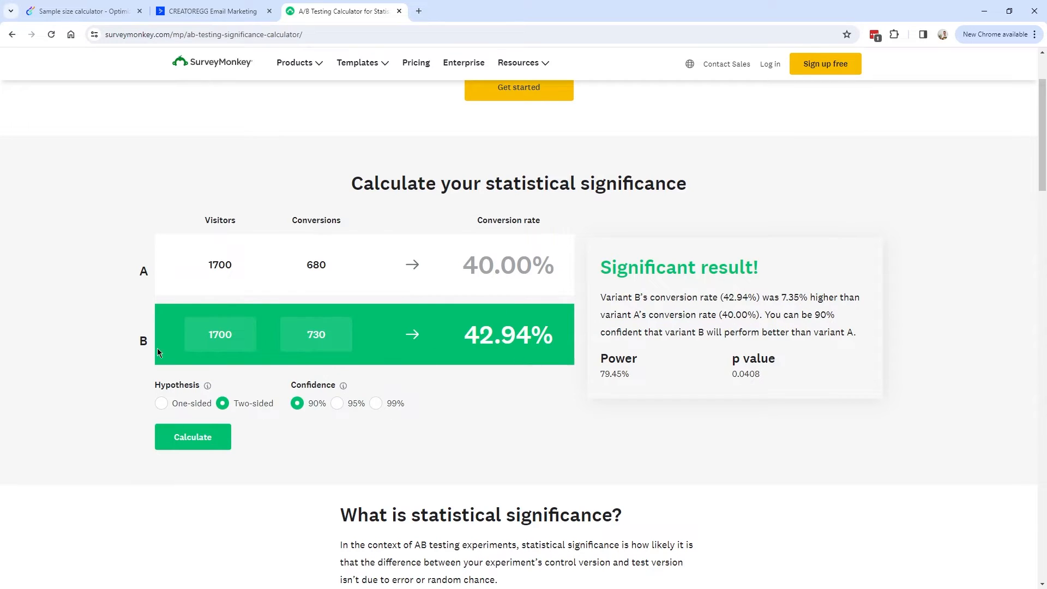
drag(139, 344, 557, 332)
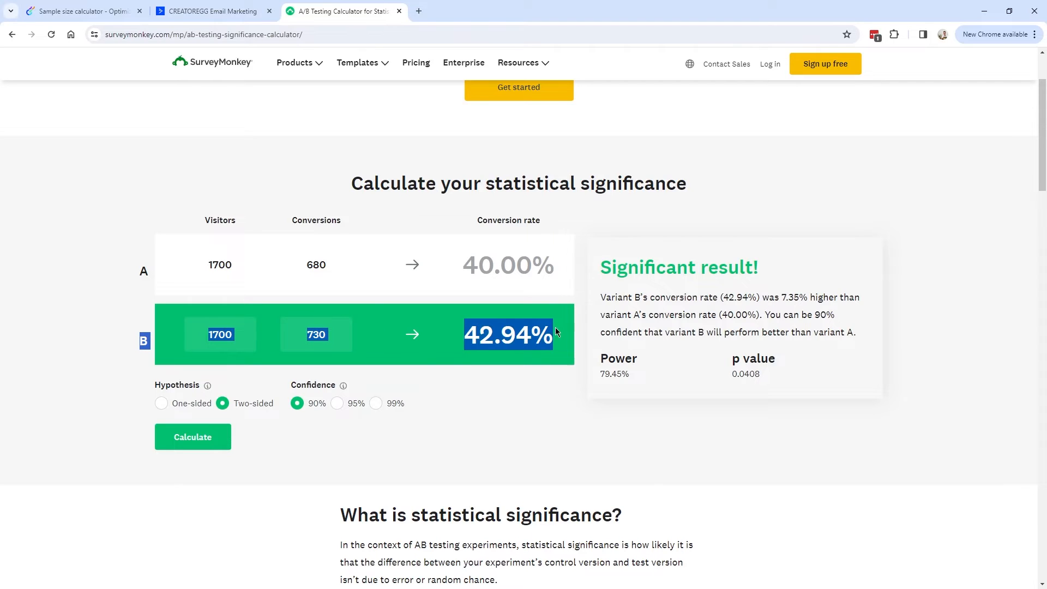
double_click(822, 315)
click(820, 318)
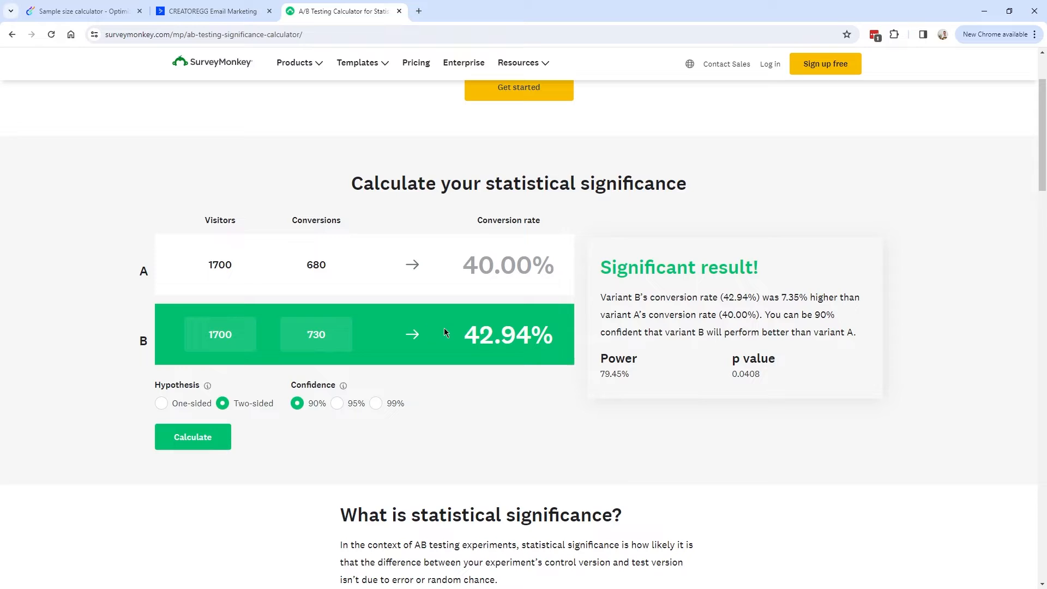
Return Optimizely's significance to 95% (330 per variation) and bring up the ActiveCampaign automations list.
key(ctrl+Tab)
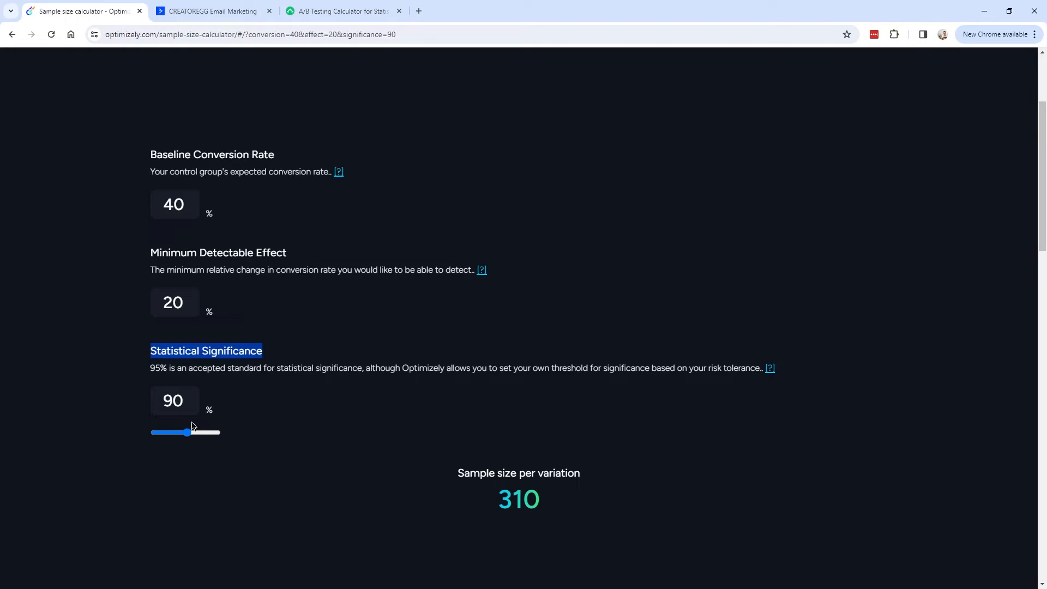
drag(185, 433, 205, 434)
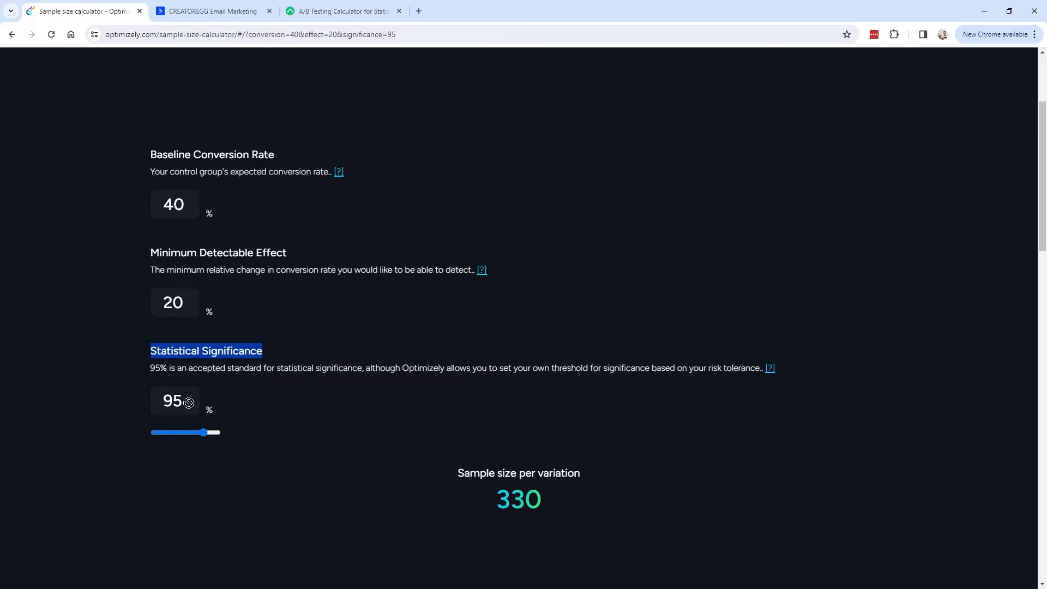
click(286, 363)
triple_click(287, 361)
click(189, 361)
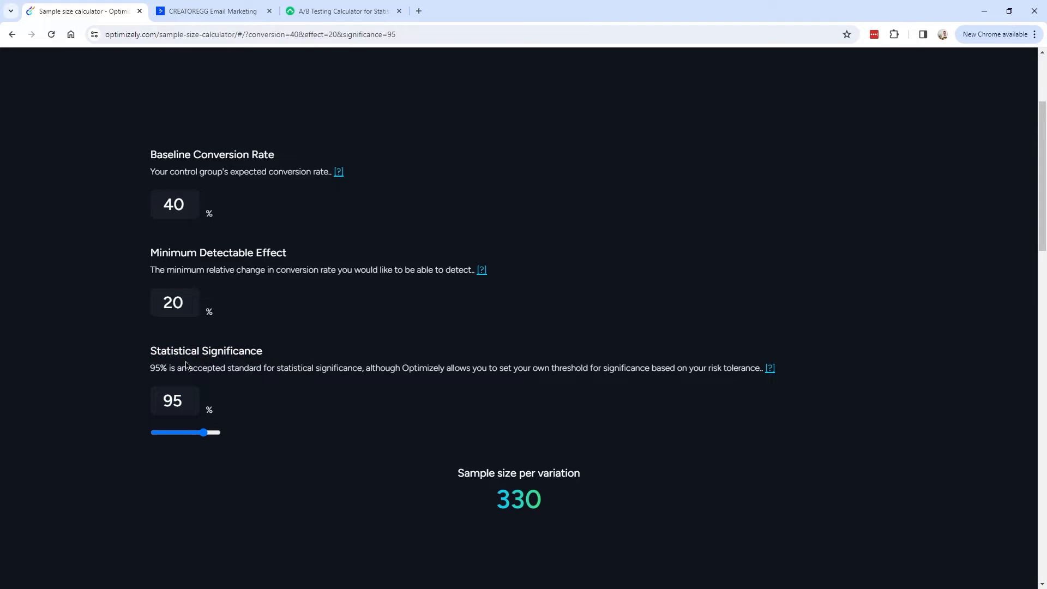
key(ctrl+Tab)
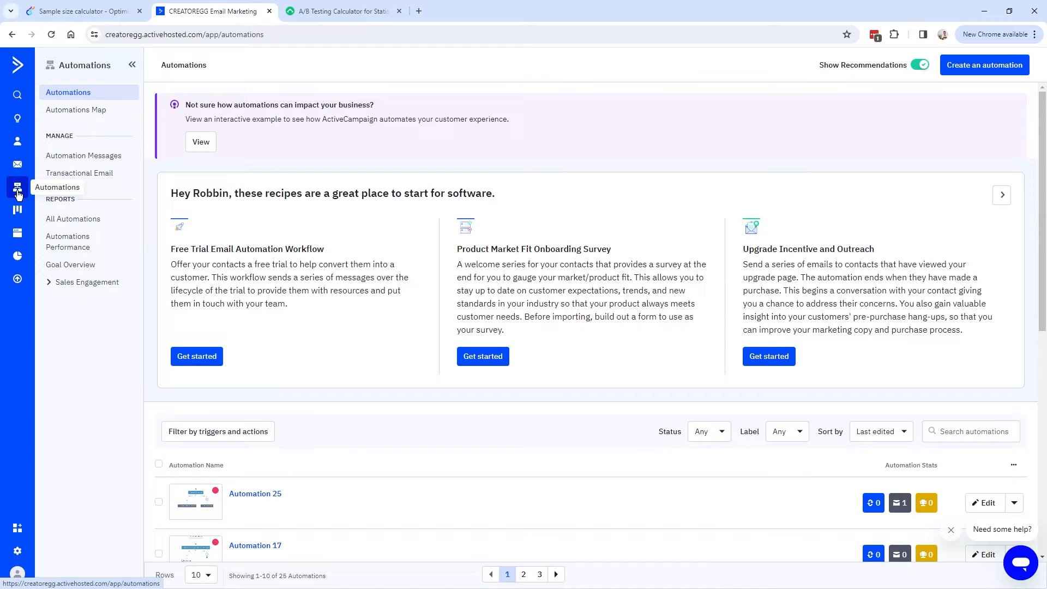
Create Automation 26 from scratch, closing the trigger picker without choosing a start trigger.
click(997, 71)
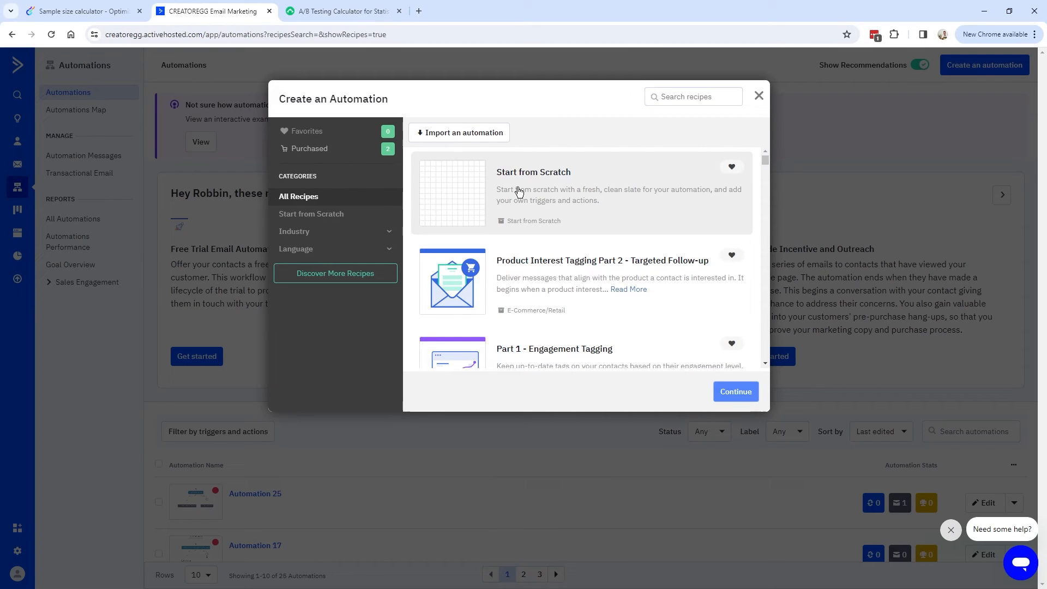
click(499, 192)
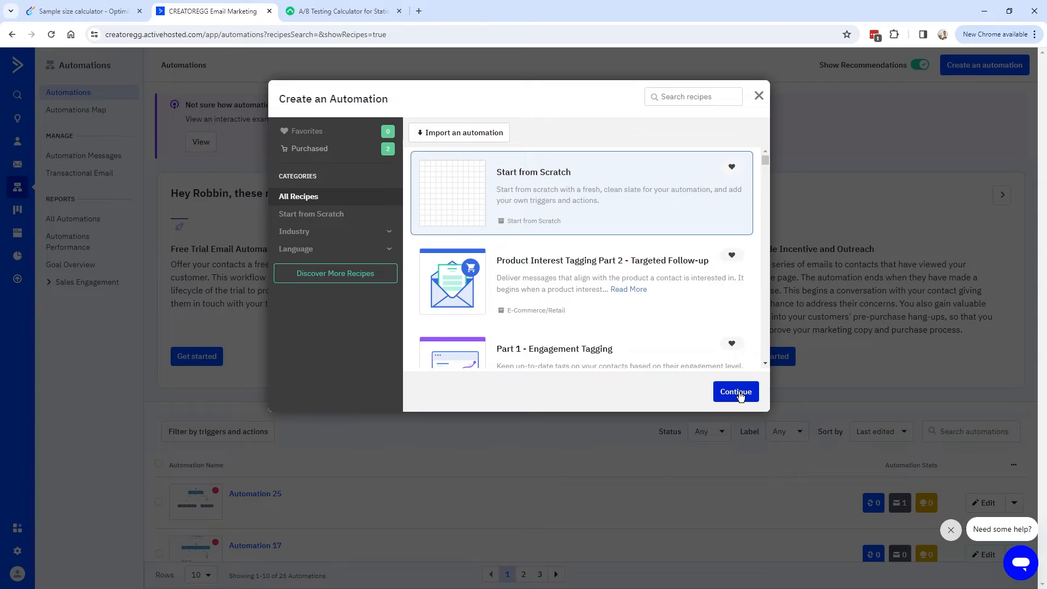
click(741, 392)
drag(390, 108, 311, 108)
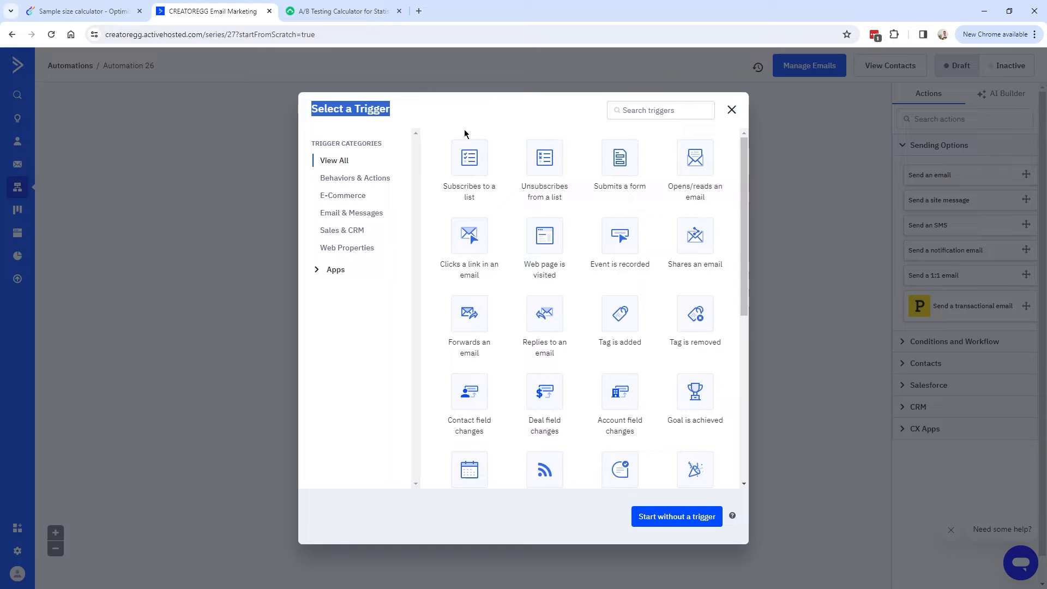
click(732, 111)
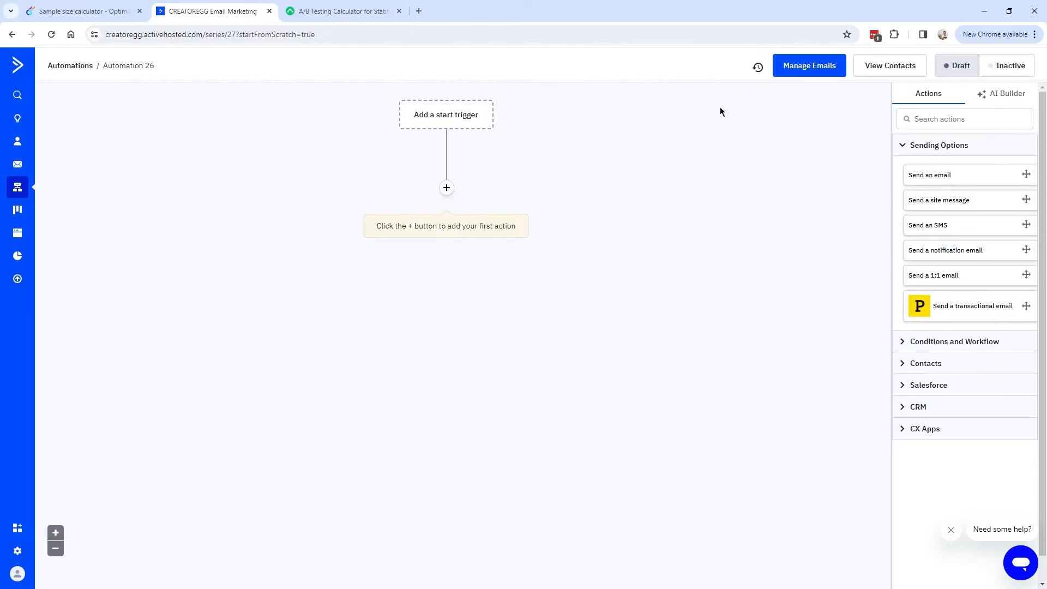
click(447, 189)
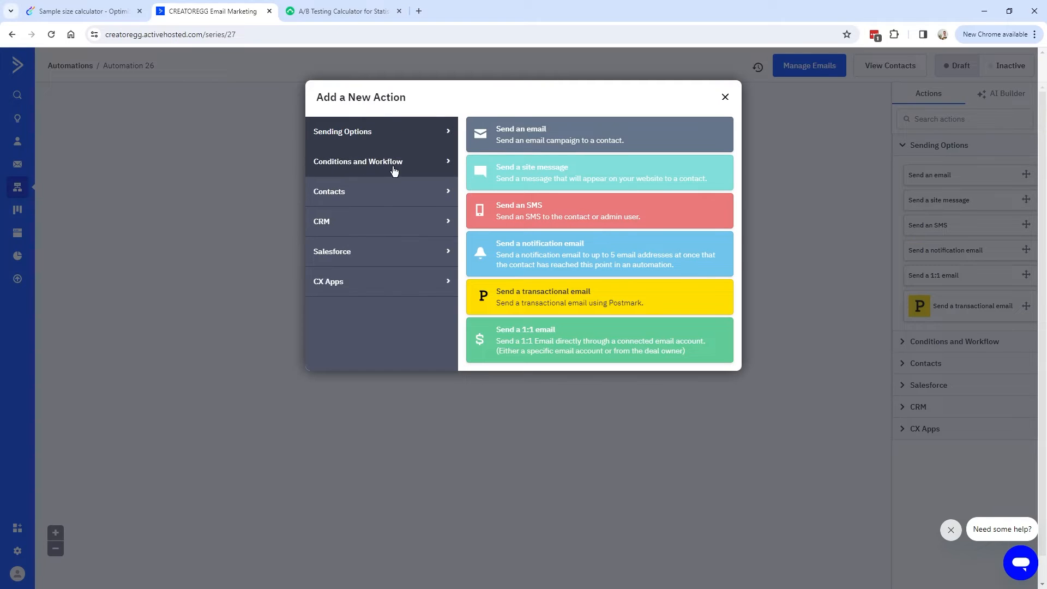
Add a Split action from Conditions and Workflow and choose Even split.
click(331, 165)
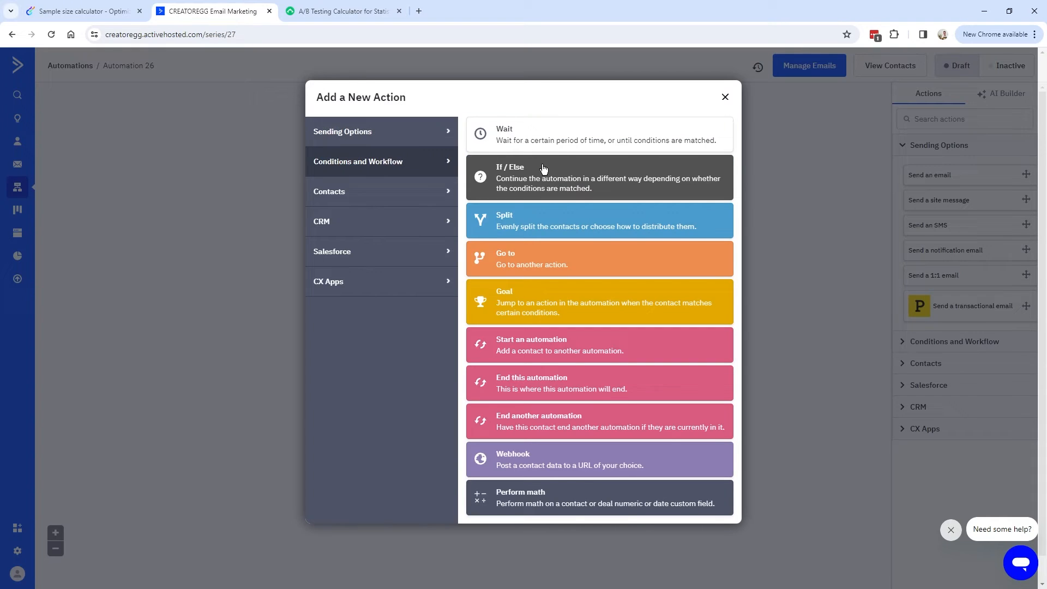
click(543, 222)
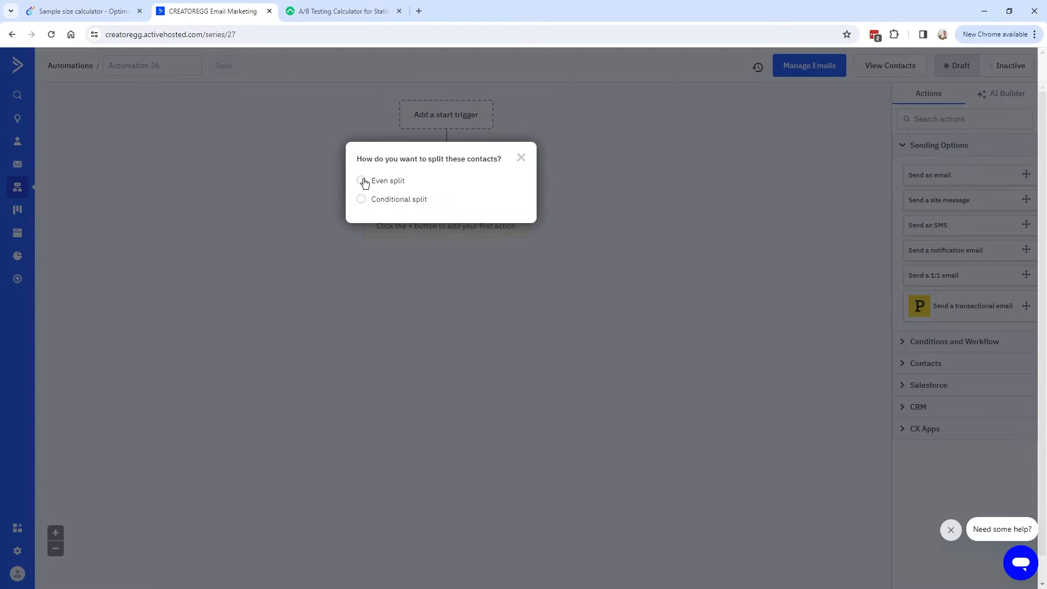
click(361, 182)
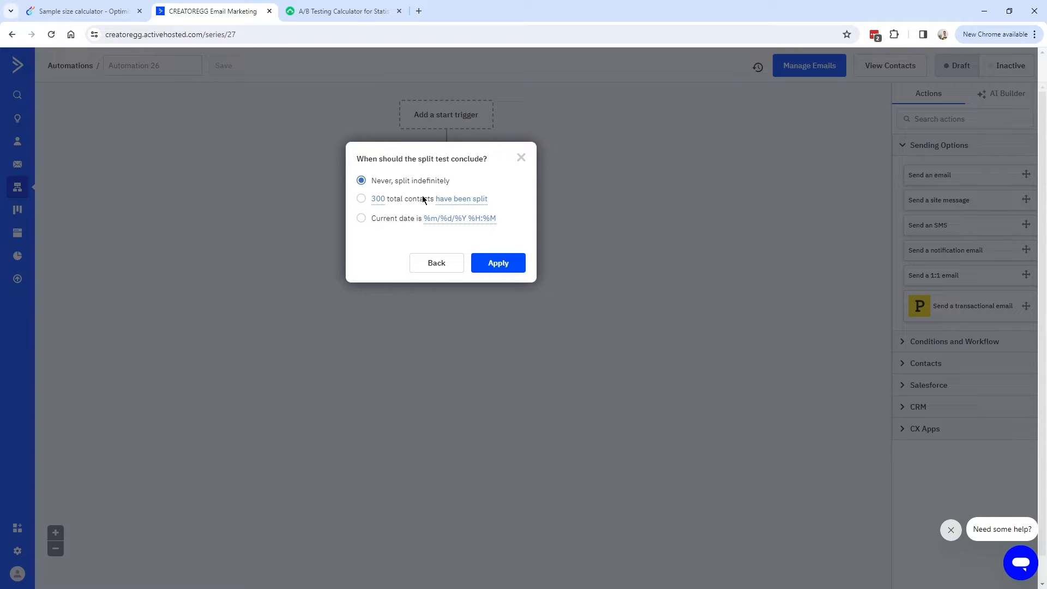
Choose to end the split test after a set number of total contacts and edit that count.
click(361, 199)
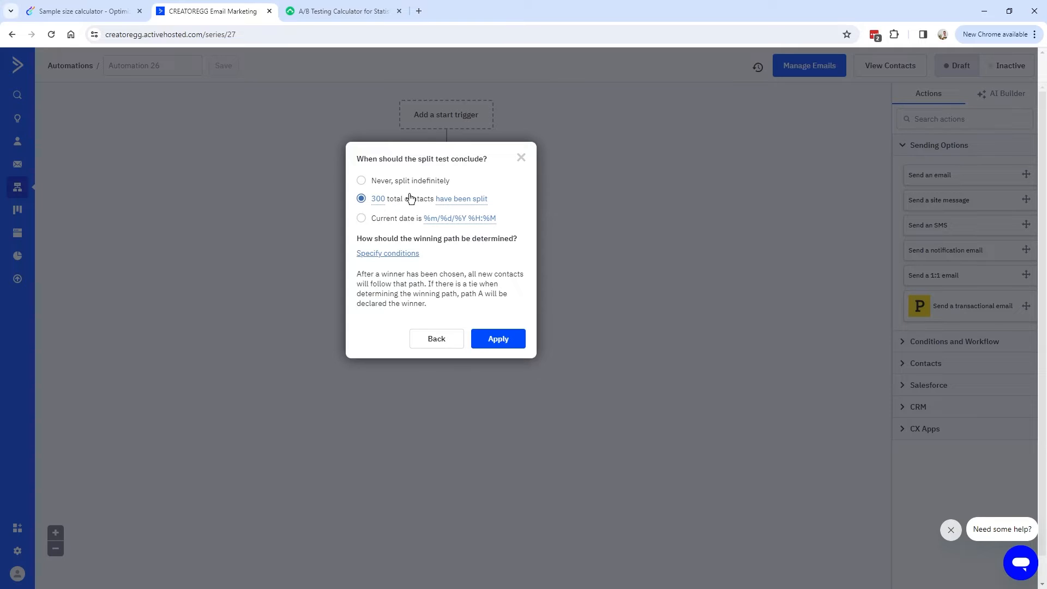
click(378, 200)
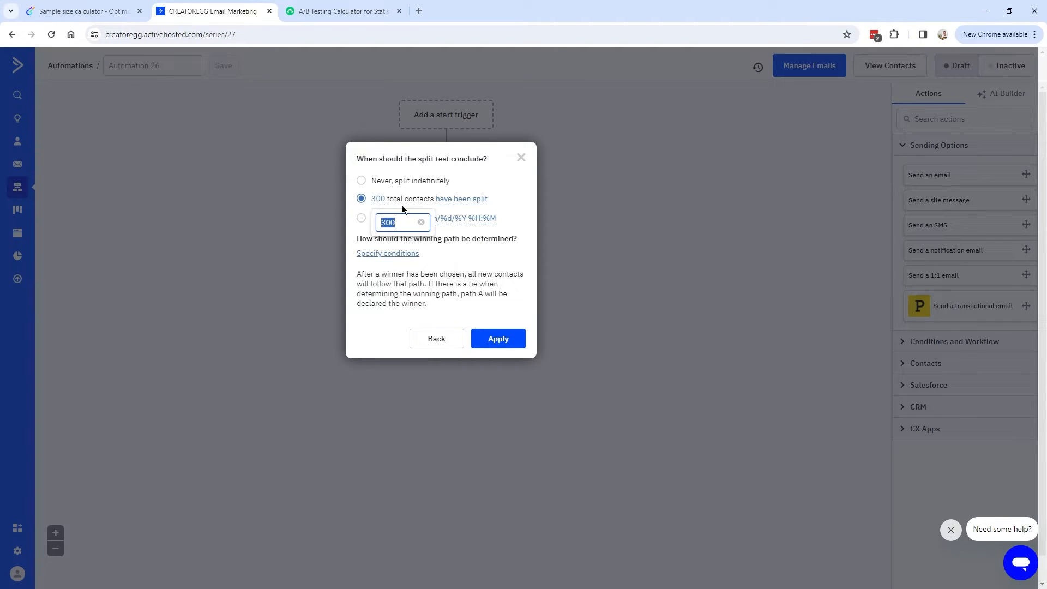
drag(402, 223, 392, 224)
click(422, 226)
click(377, 204)
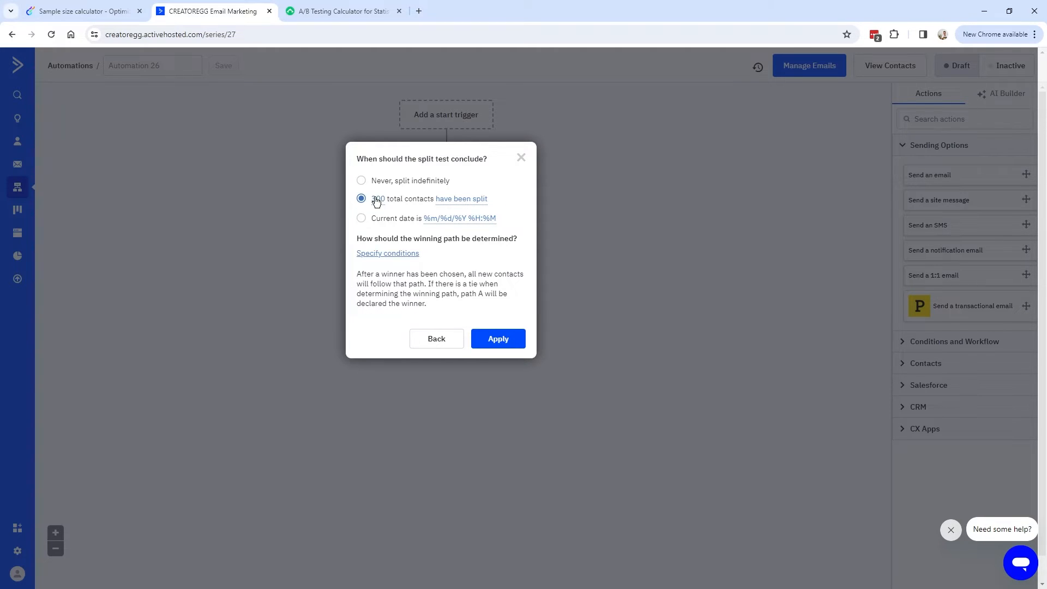
Check Optimizely's sample size result of 330 per variation.
click(115, 15)
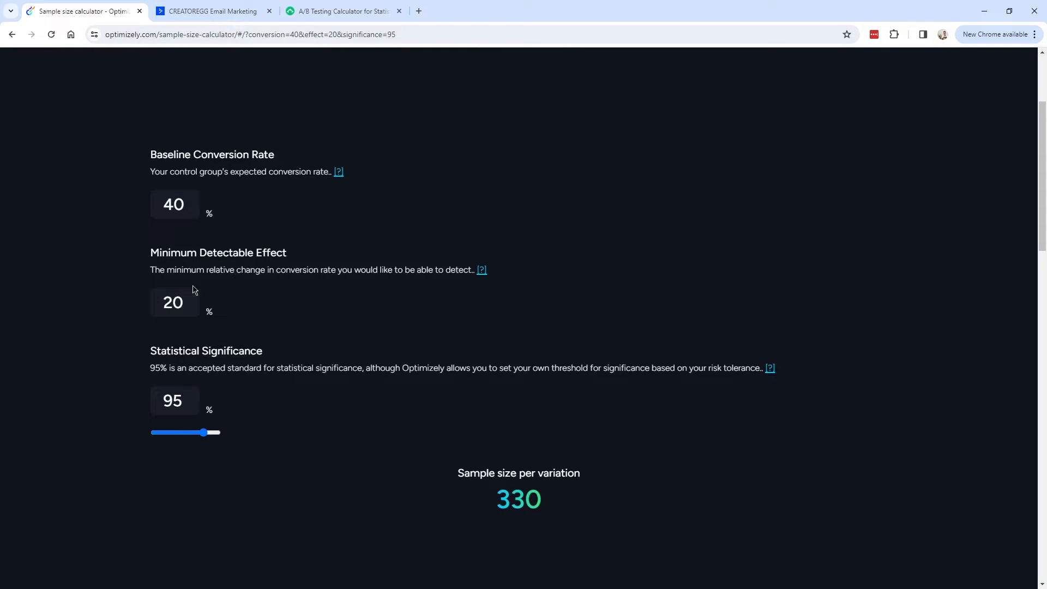
drag(499, 499, 538, 501)
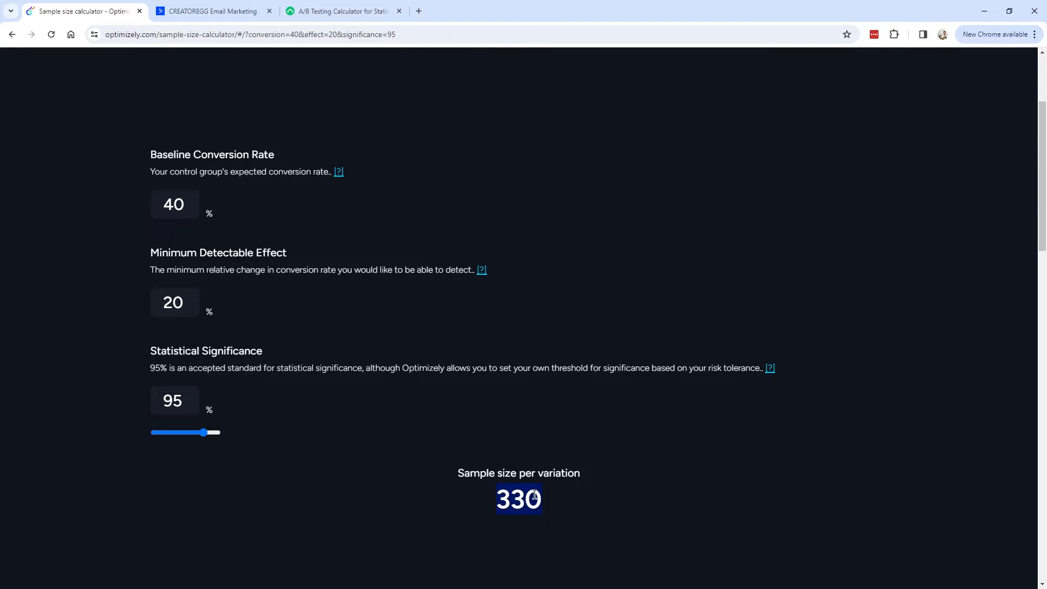
click(513, 498)
double_click(503, 498)
drag(459, 474, 572, 476)
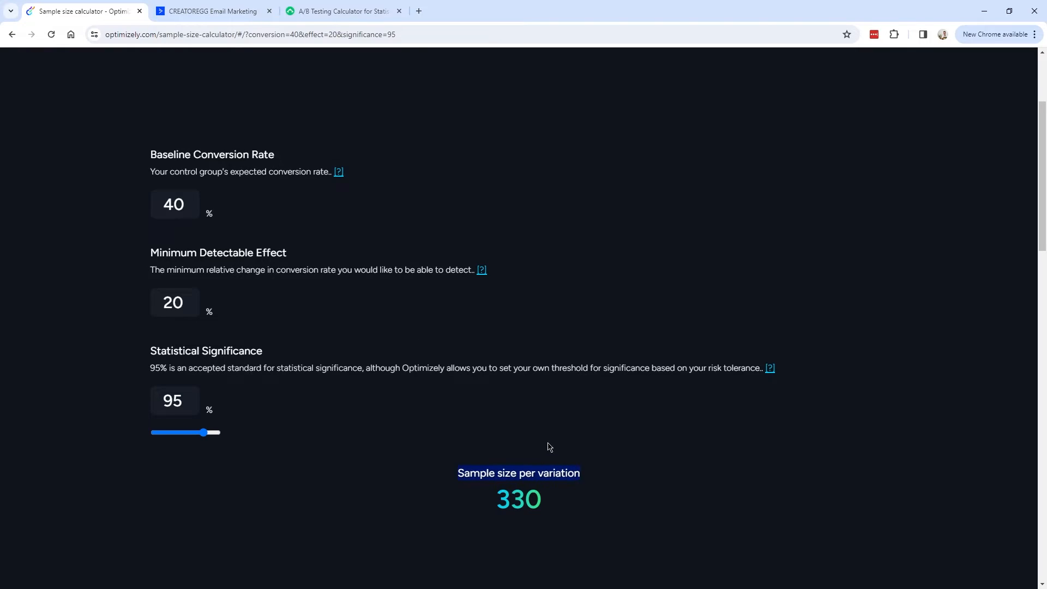
Enter 330 into the split test's contact count to reach 660 total, then recheck the calculator.
click(262, 12)
click(378, 199)
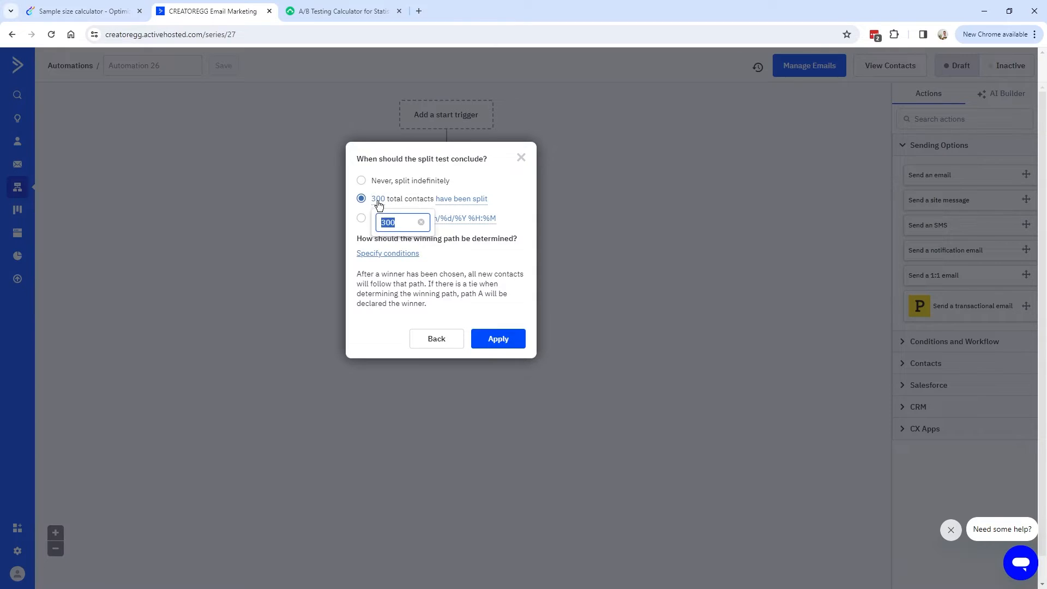
text(330)
key(ctrl+shift+Tab)
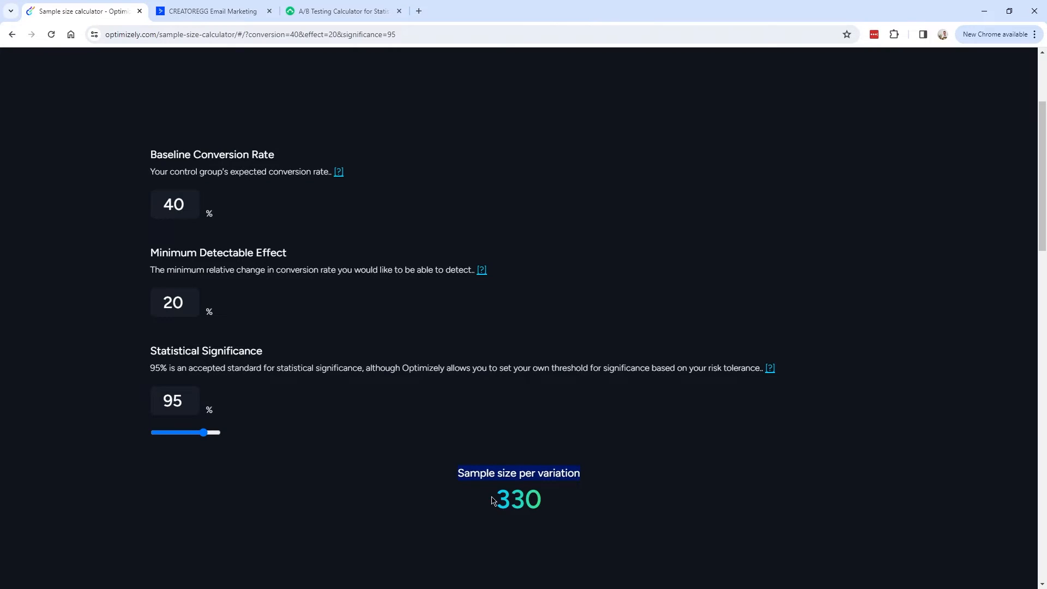
click(224, 12)
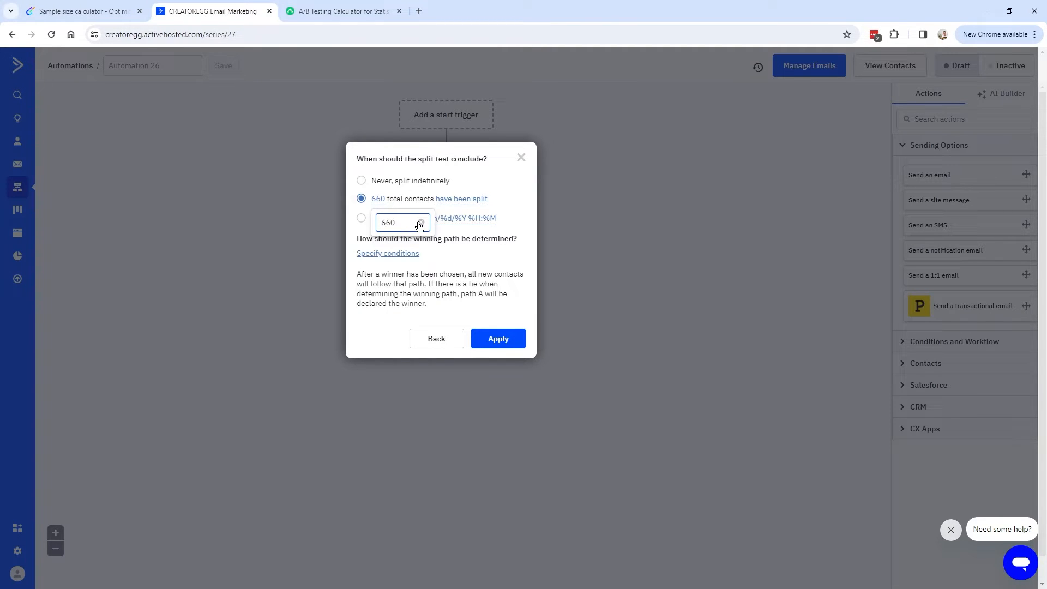
click(83, 16)
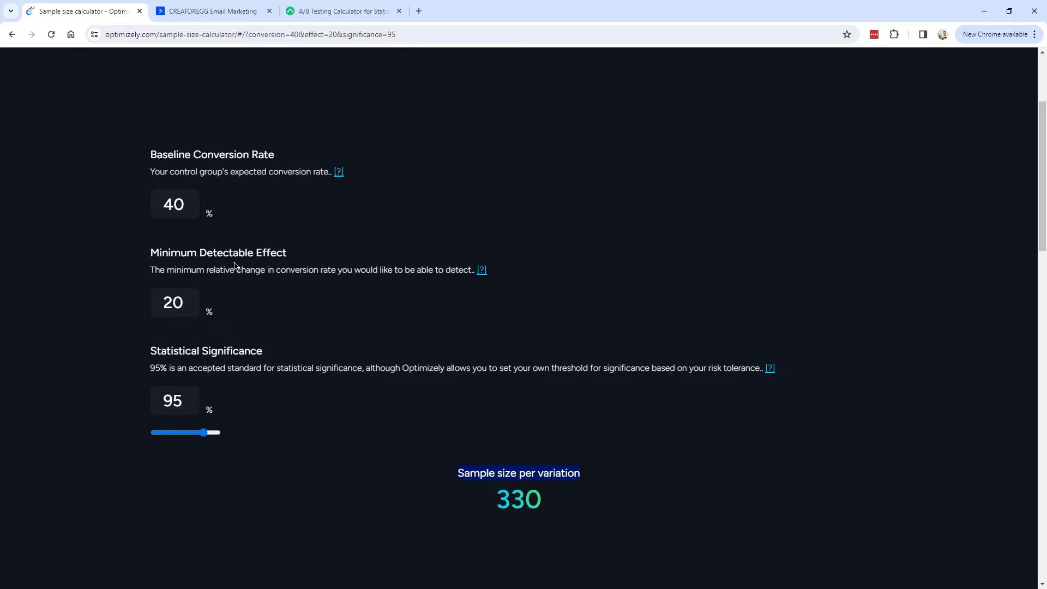
Confirm the split-test contact count reads 660, comparing it against the calculator.
click(528, 478)
click(216, 19)
drag(397, 224, 376, 225)
click(511, 238)
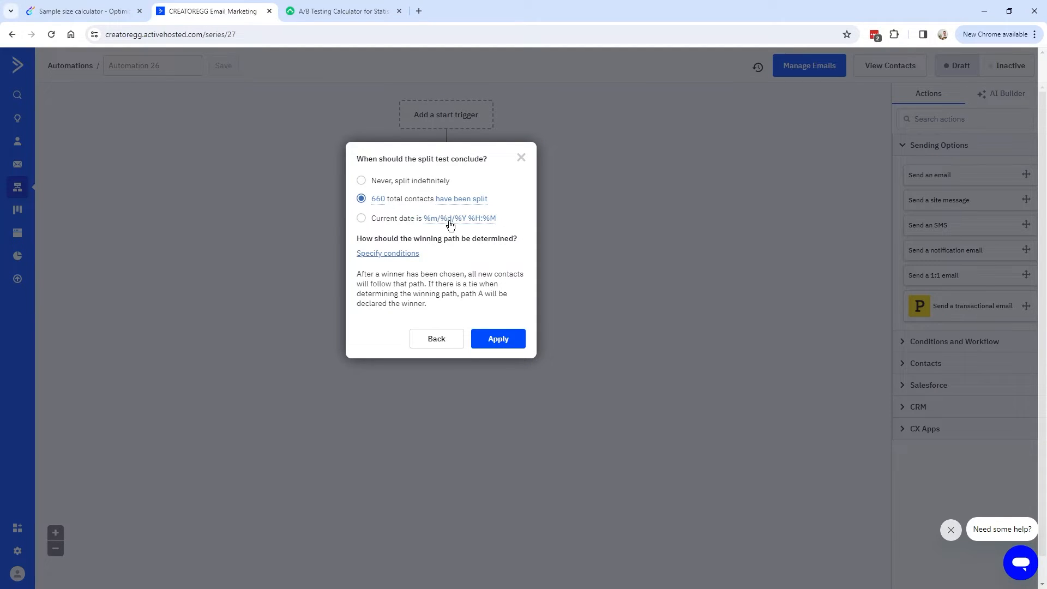
click(110, 14)
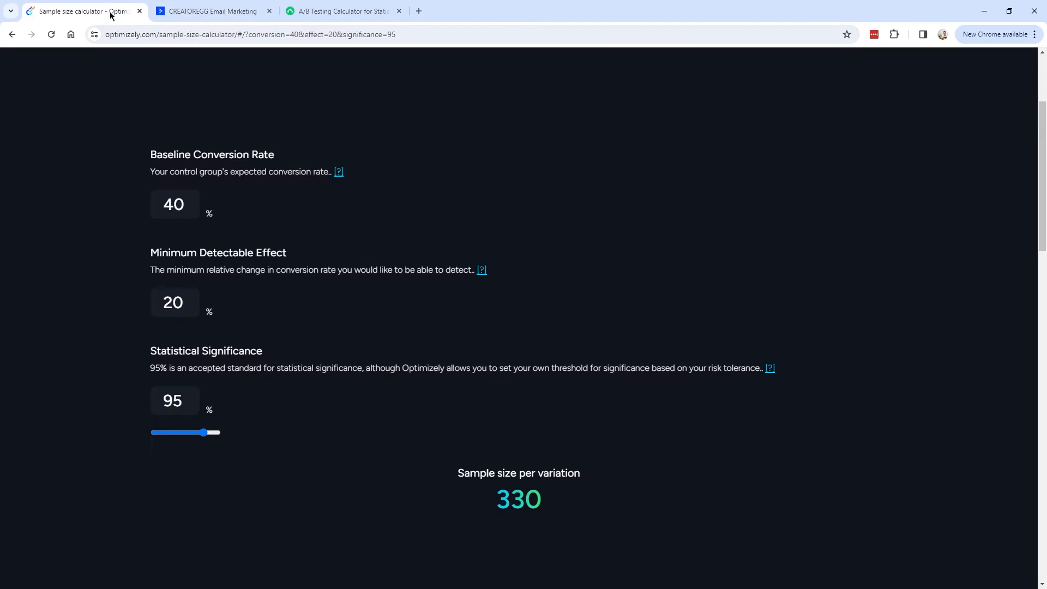
click(213, 12)
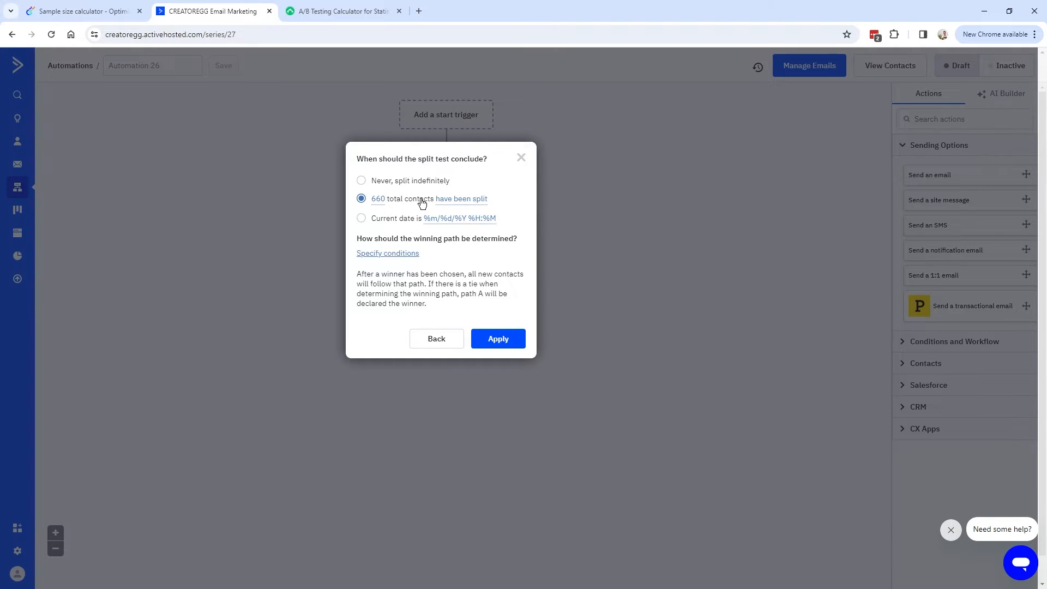
Review the winning-path question and open its condition settings.
drag(357, 238, 520, 242)
click(513, 239)
click(410, 255)
Set the winning-path condition to Has opened any campaign, save it, and apply the split settings.
click(471, 149)
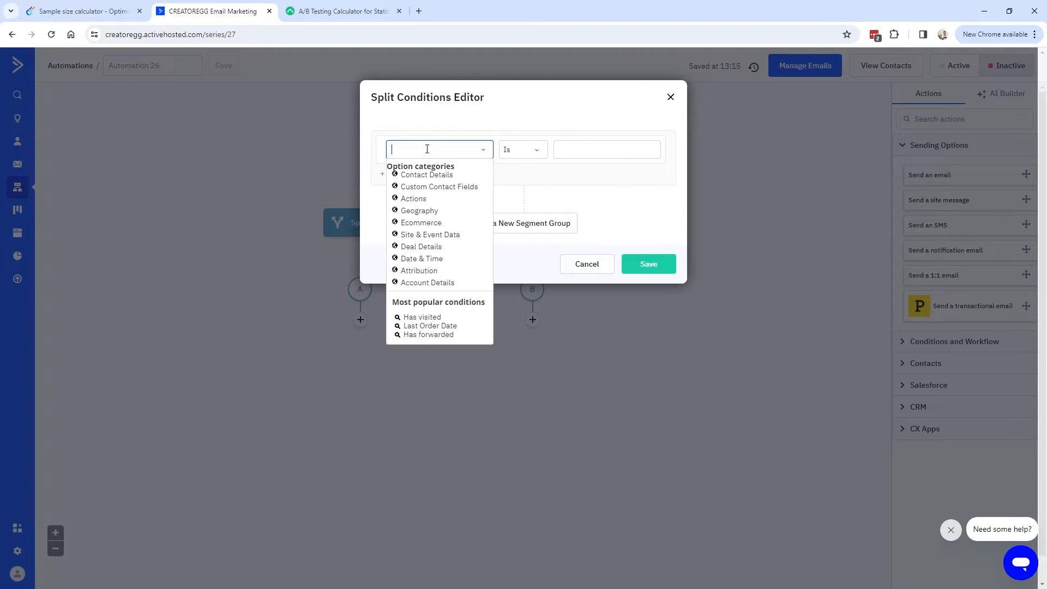
text(open)
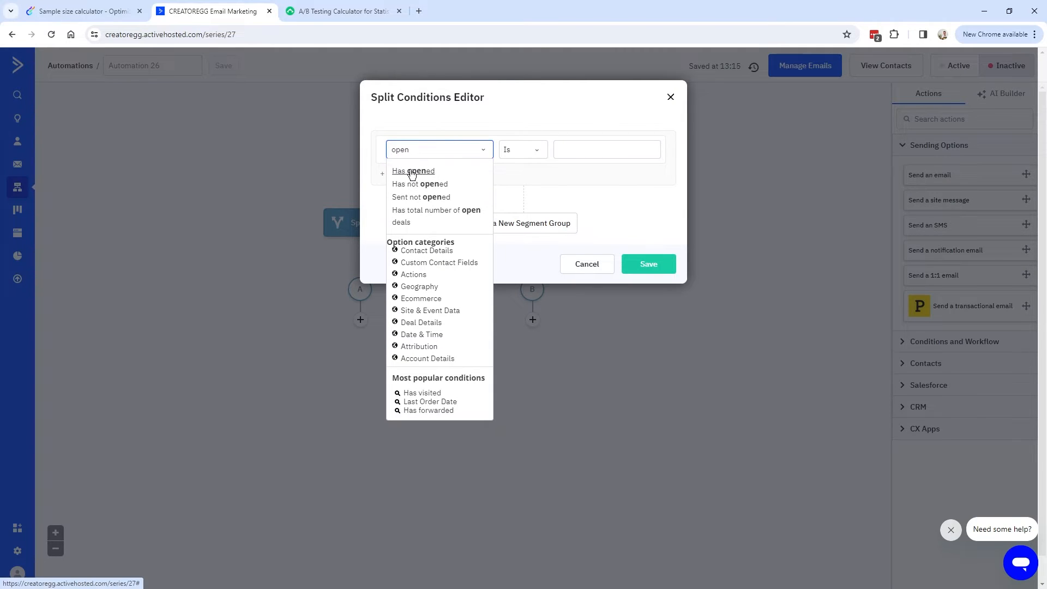
click(414, 171)
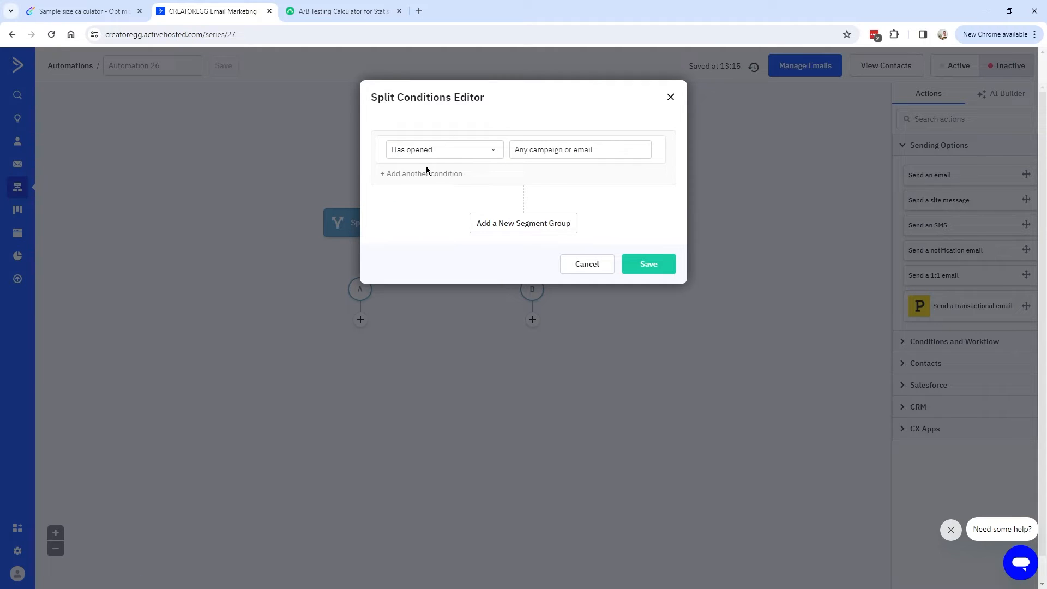
click(444, 156)
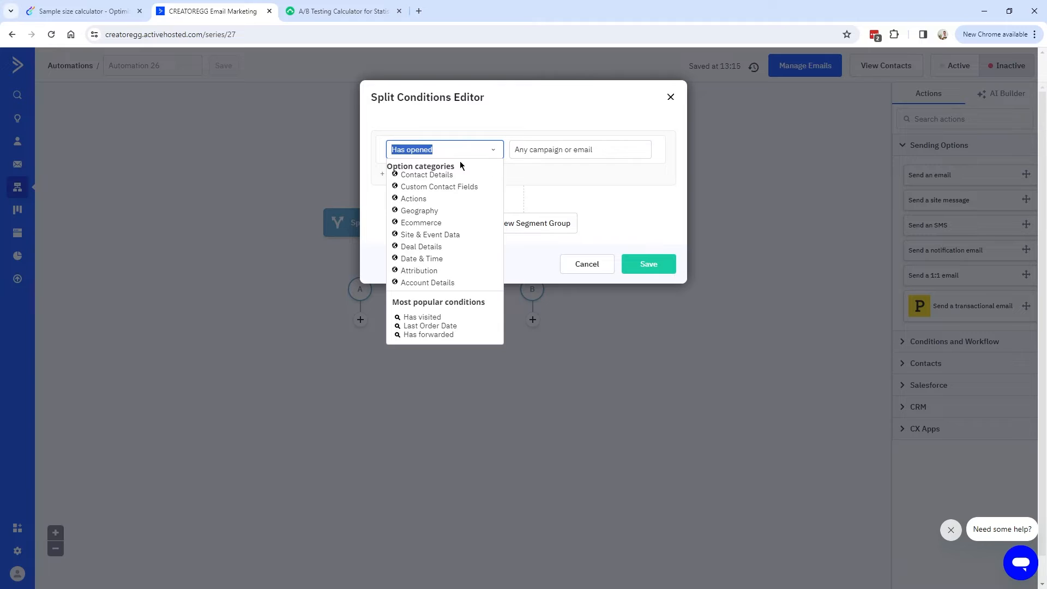
click(496, 155)
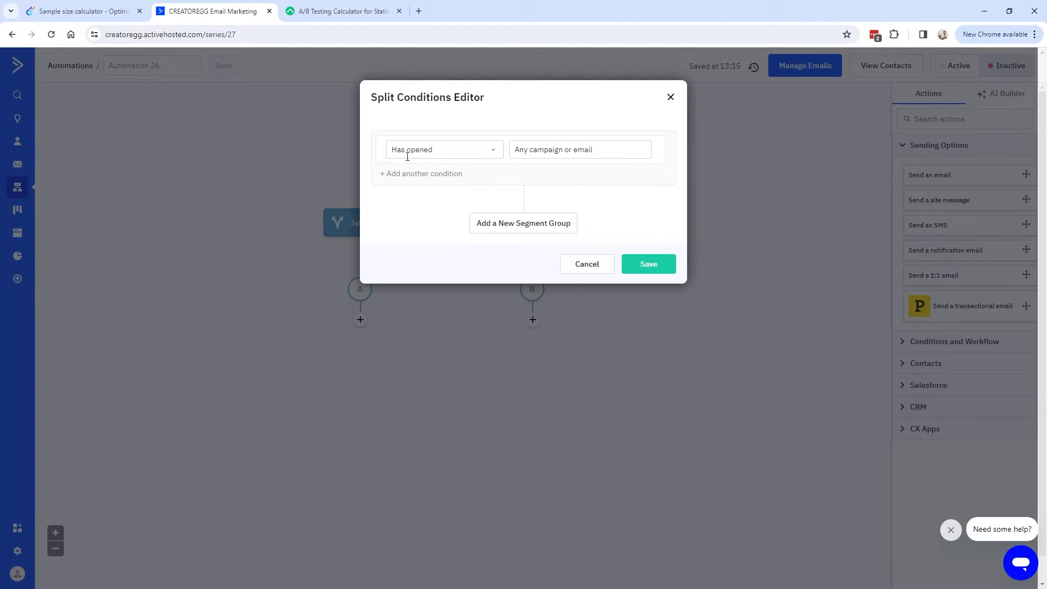
click(644, 264)
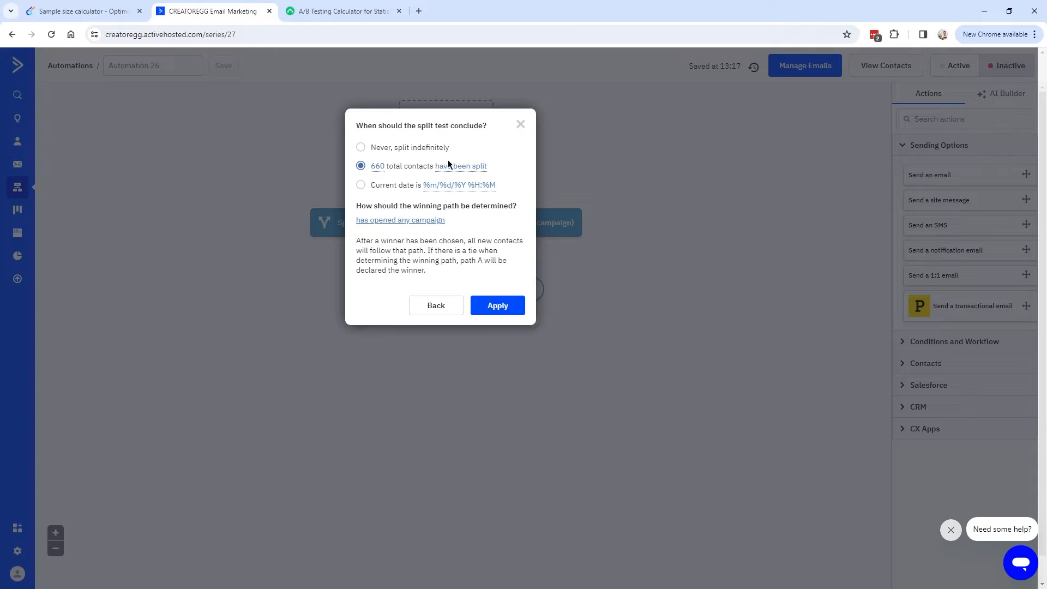
click(505, 311)
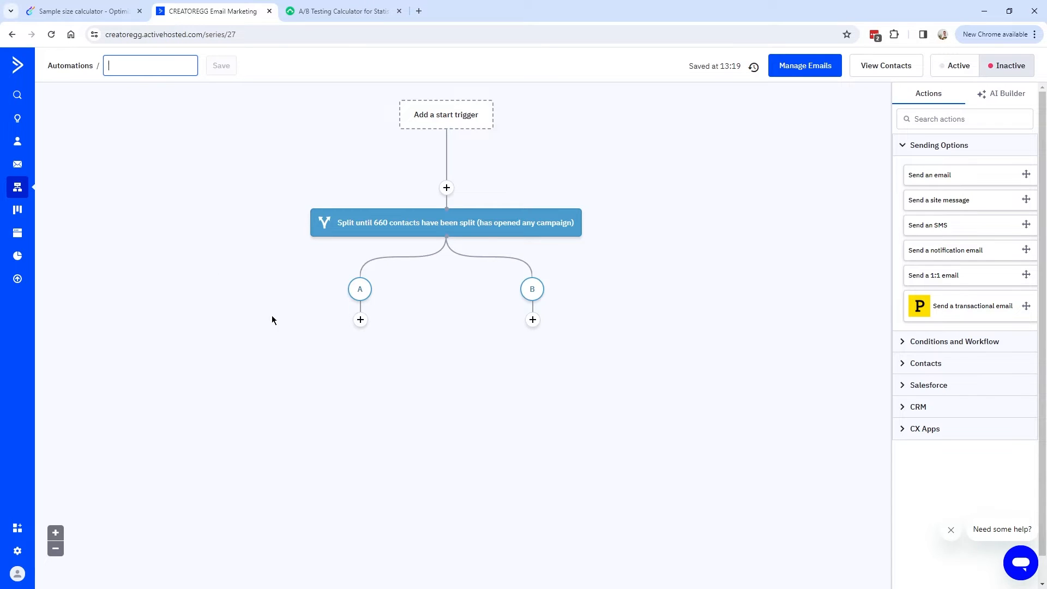
Rename the automation to Automation_26_AB_TEST_1 and save the name.
text(Automation_26)
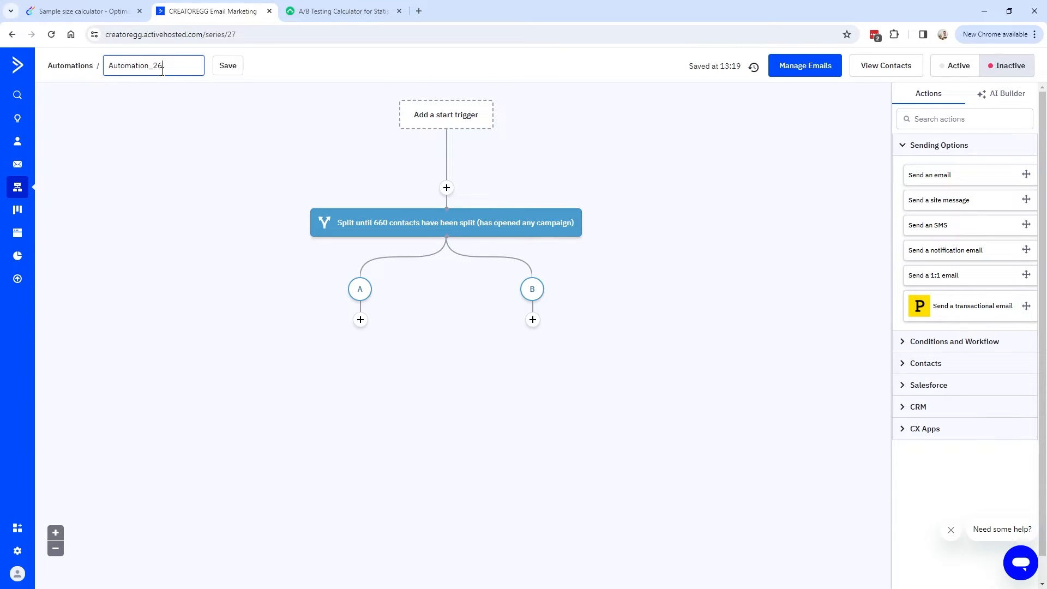
double_click(180, 74)
click(187, 67)
text(_AB_TEST_1)
double_click(172, 66)
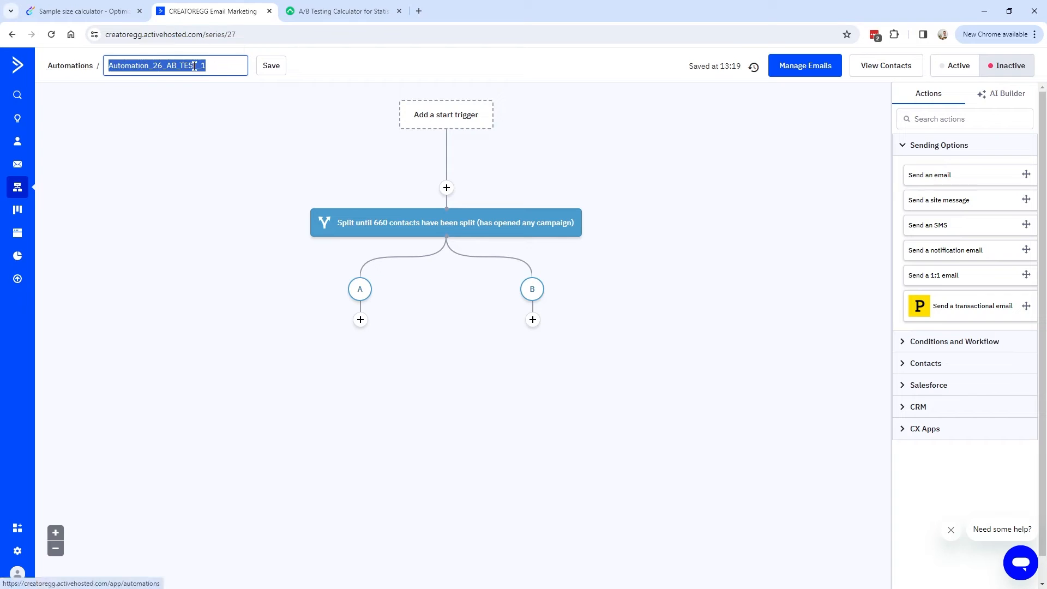
click(276, 67)
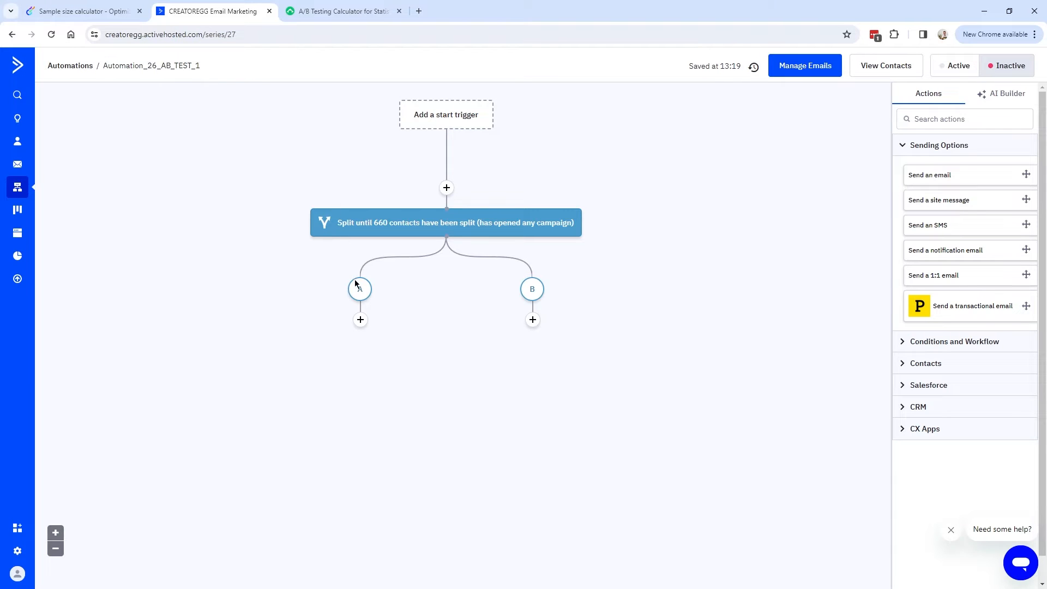
Add a Send an email step named Automation_26_Email_A on branch A, designed later.
click(360, 321)
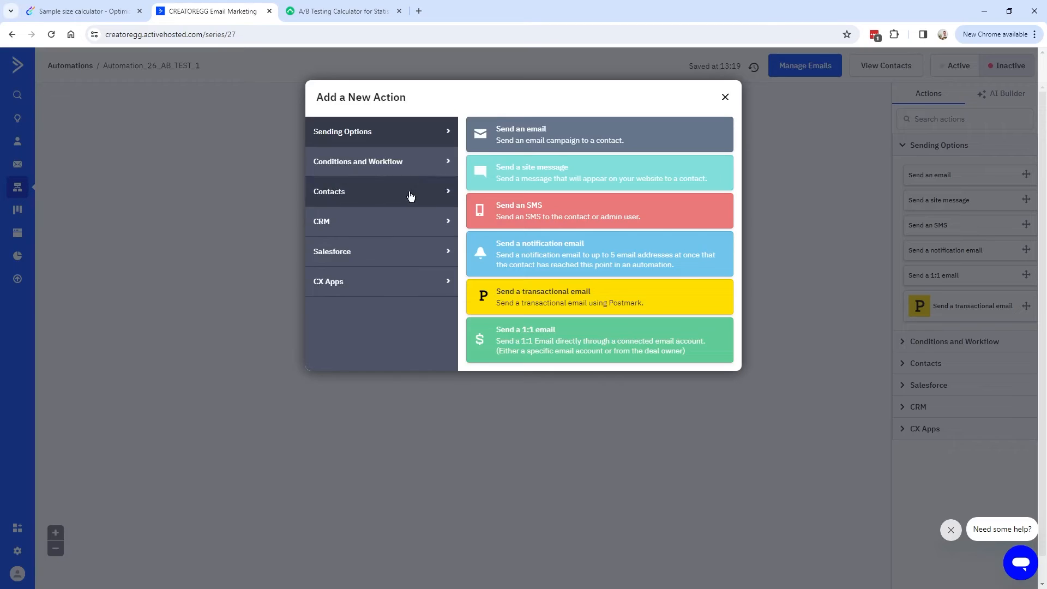
click(546, 135)
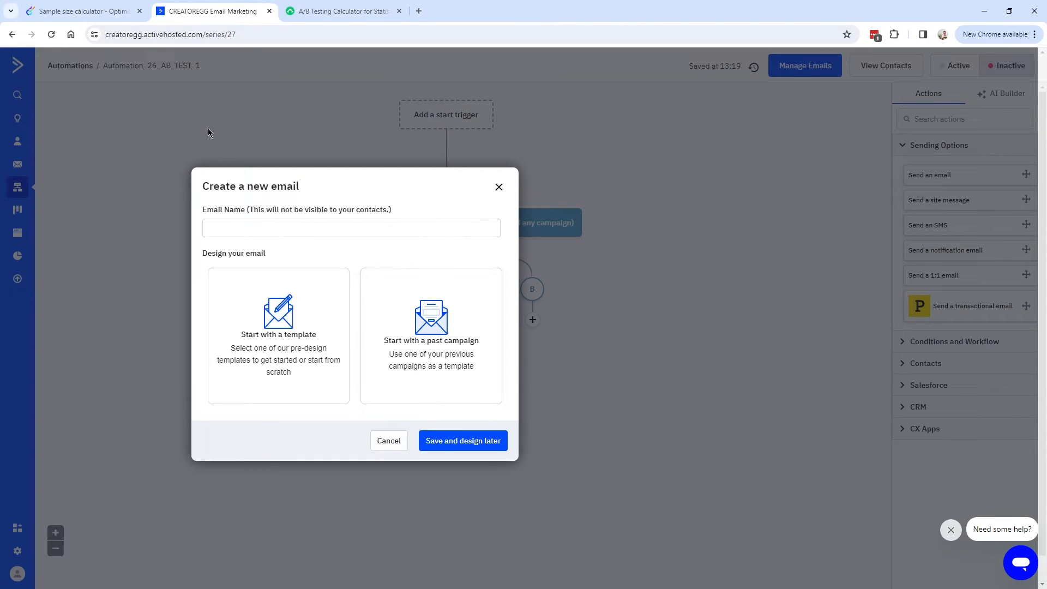
click(248, 233)
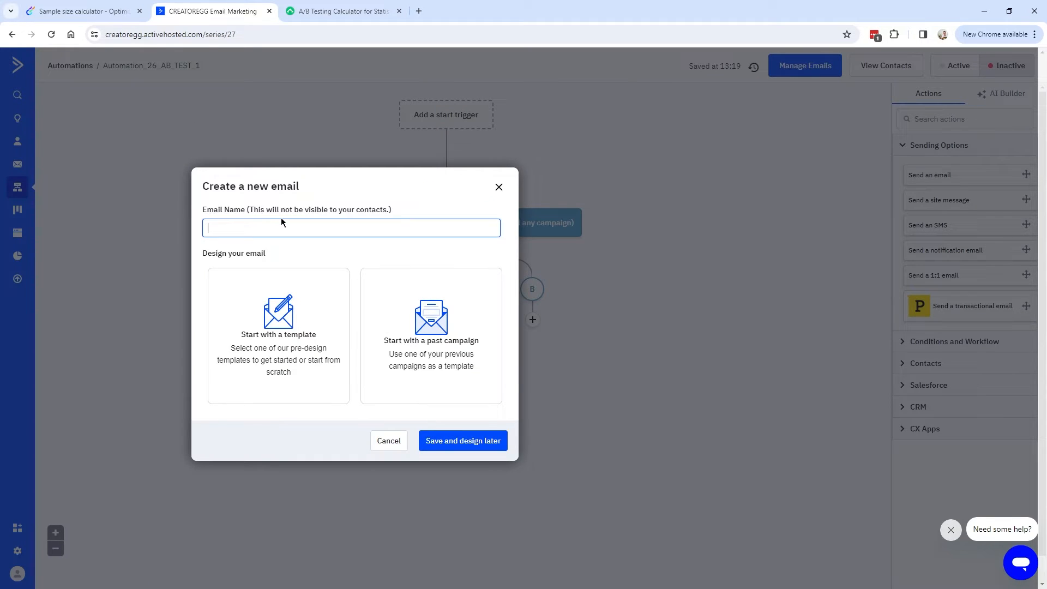
text(Automation_26_Email_A)
key(ctrl+a)
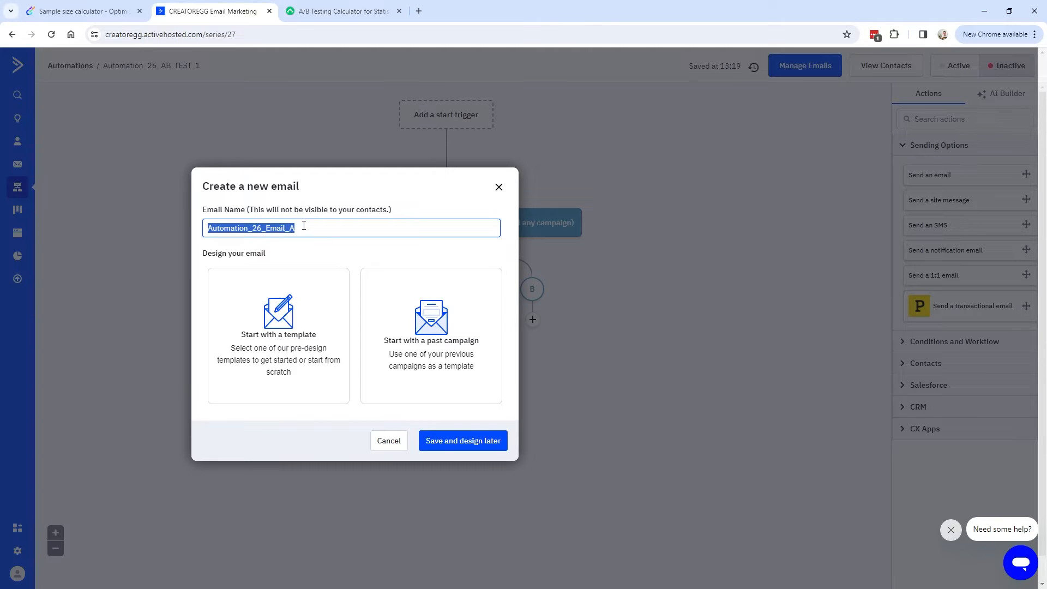
click(457, 443)
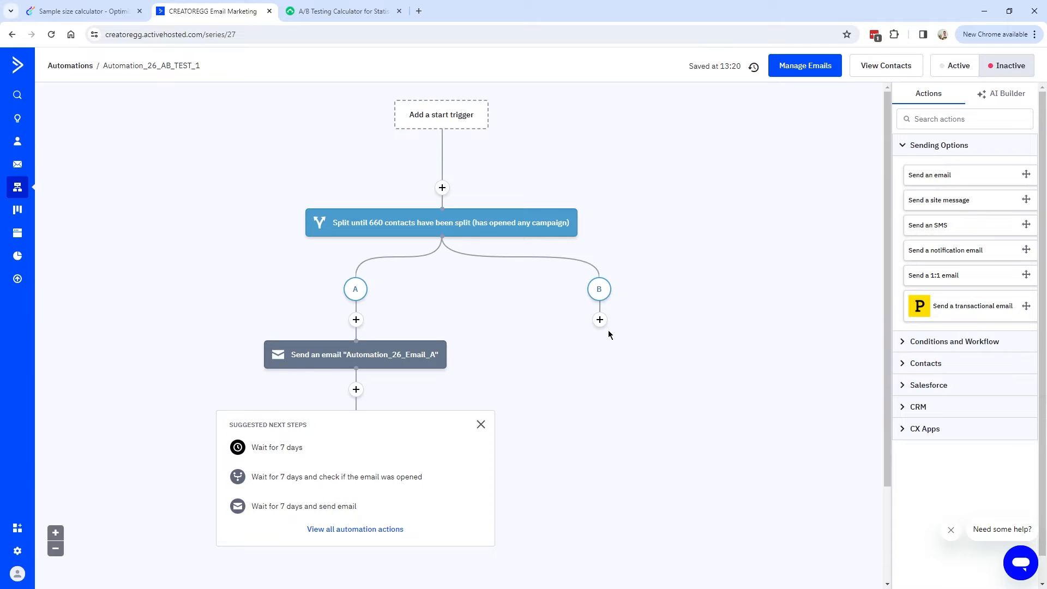
Add a Send an email step named Automation_26_Email_B on branch B, designed later.
click(600, 320)
click(600, 320)
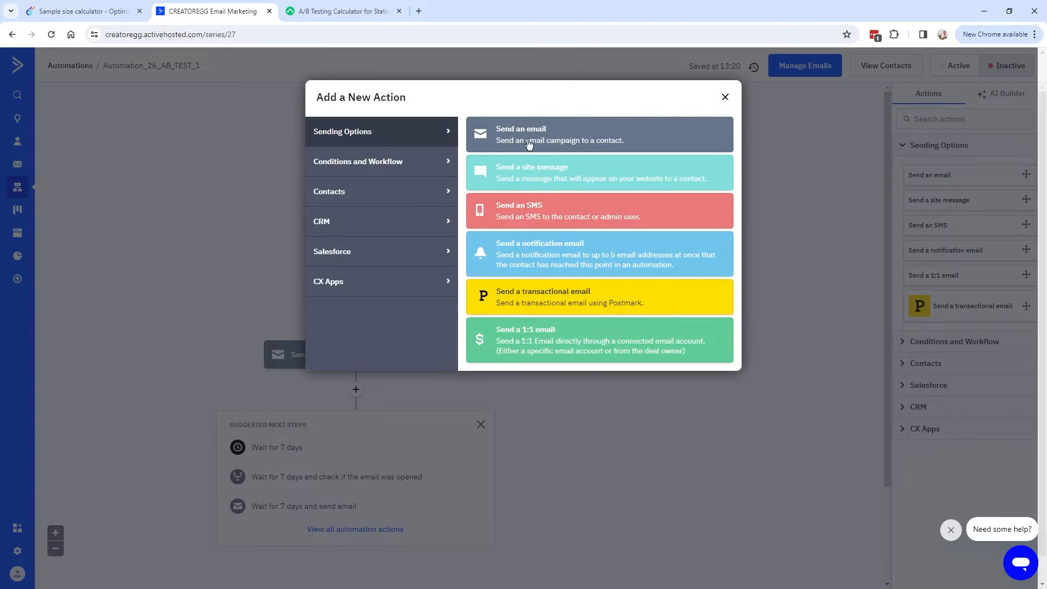
click(545, 135)
text(E)
key(BackSpace)
text(Auotm)
key(ctrl+a)
text(Automation_26_Email_B)
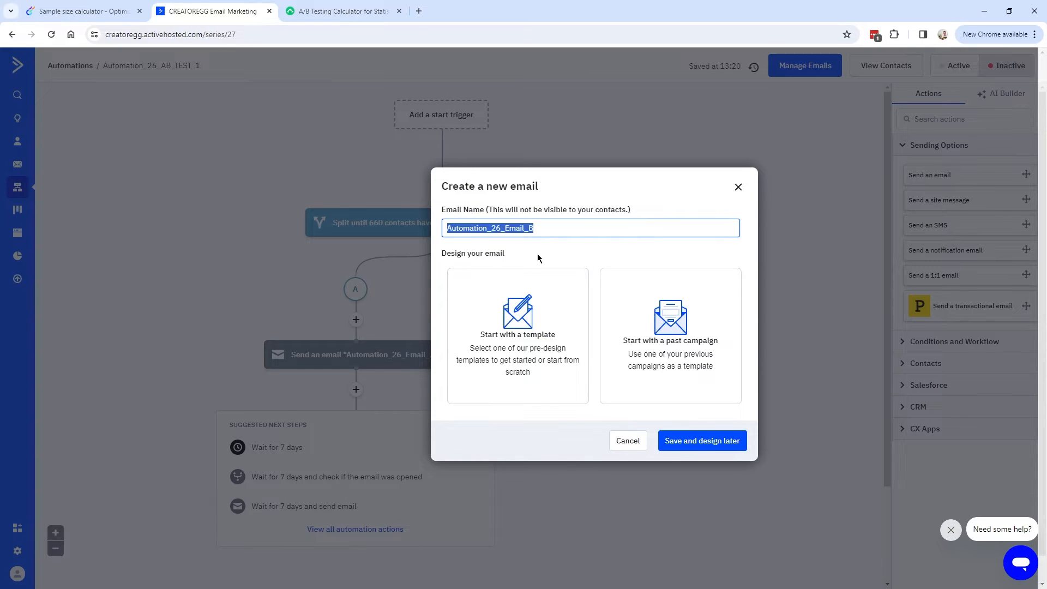
click(702, 441)
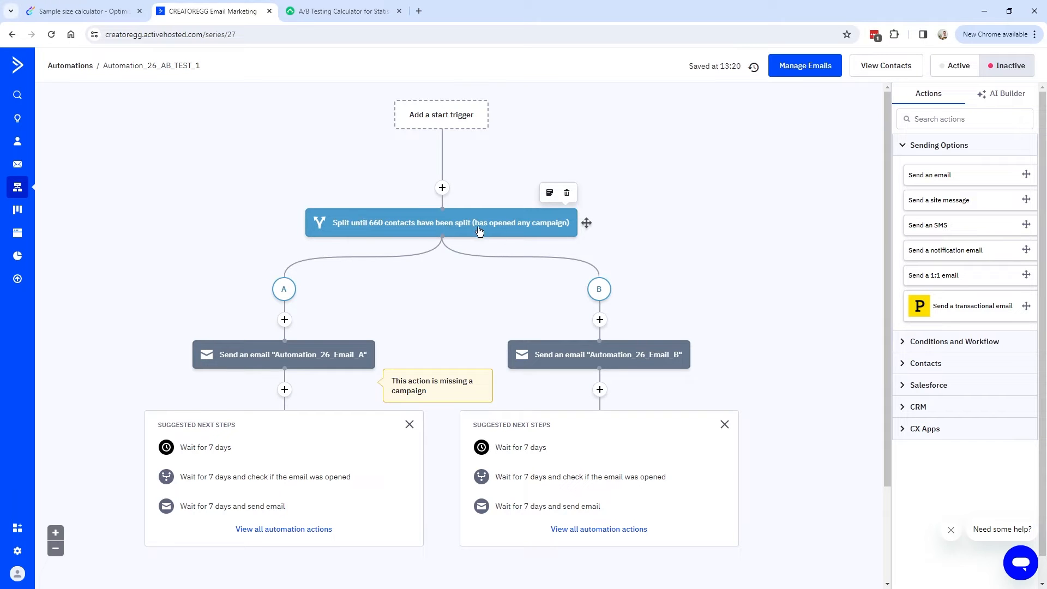
Review the split's any-campaign winning condition unchanged and apply the 660-contact settings.
click(492, 224)
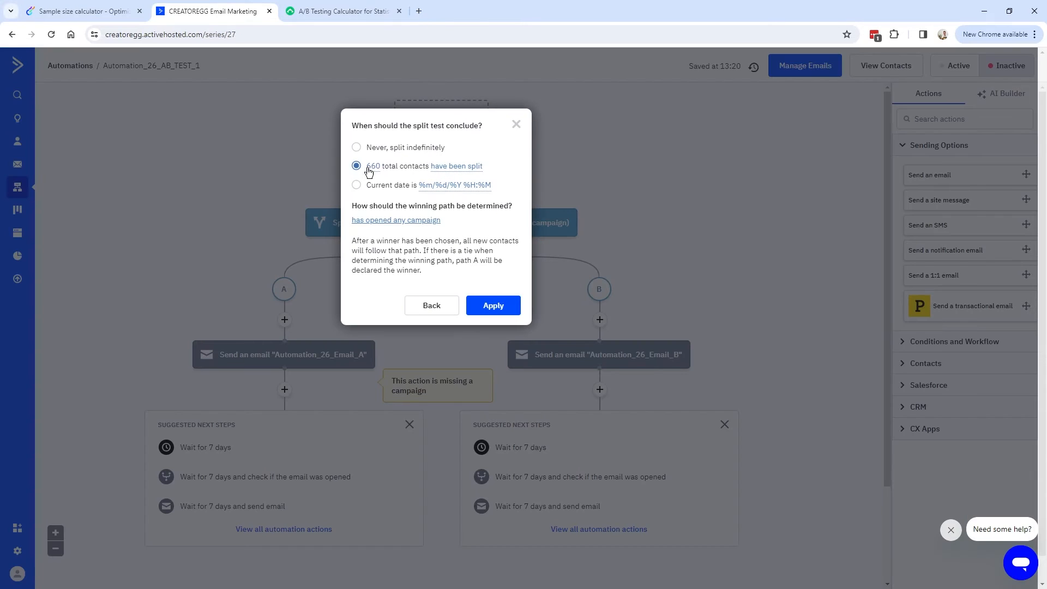
drag(352, 205, 503, 209)
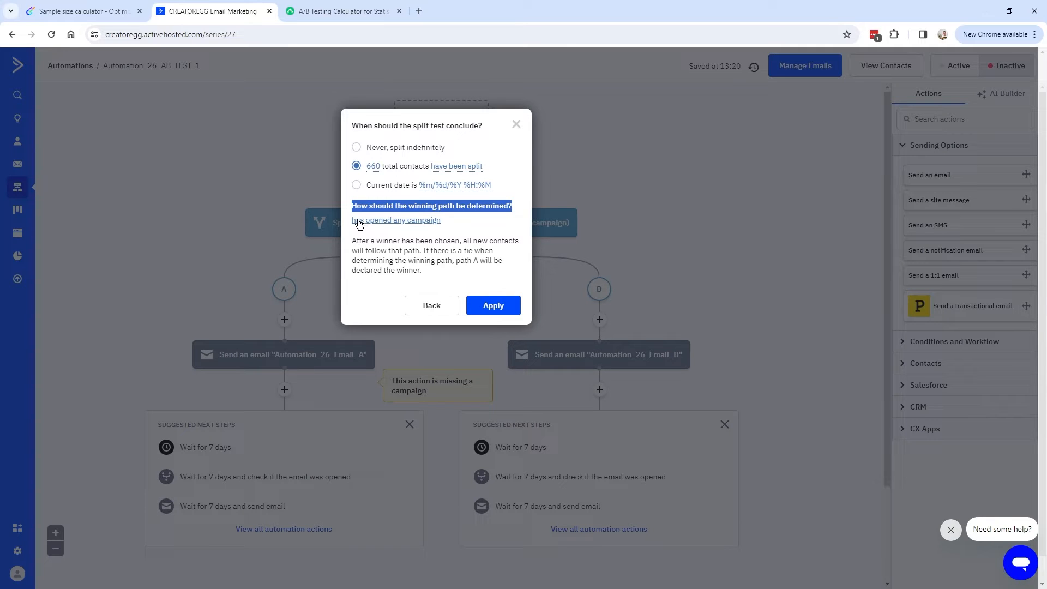
click(424, 224)
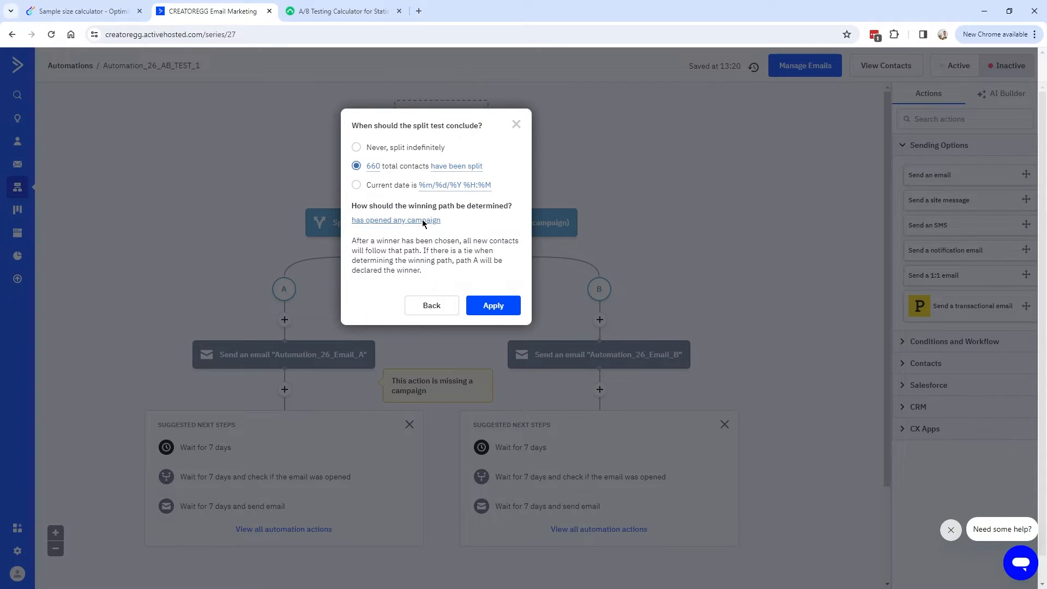
click(424, 221)
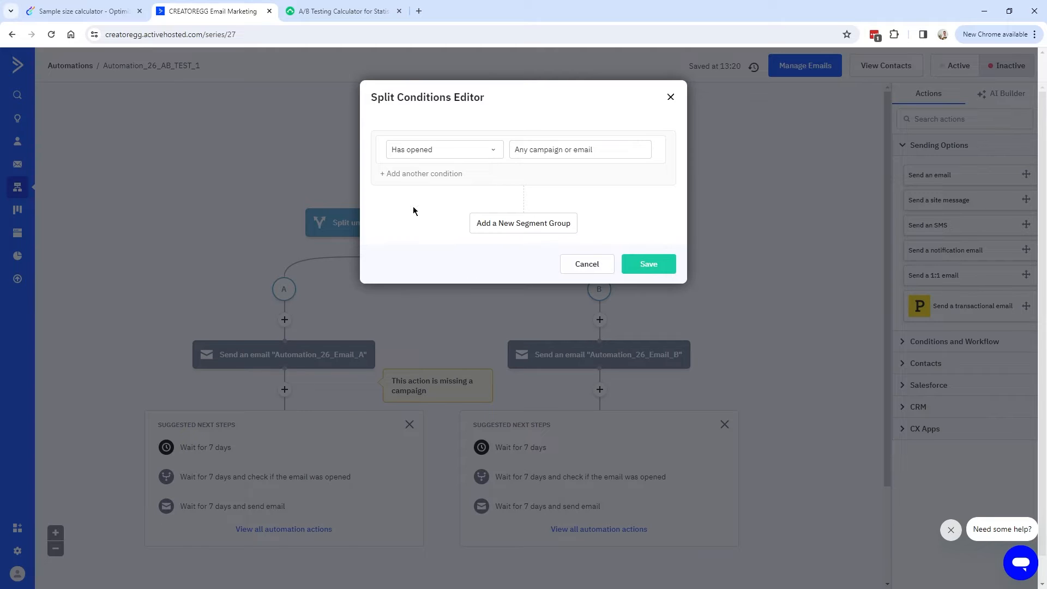
click(551, 150)
text(26)
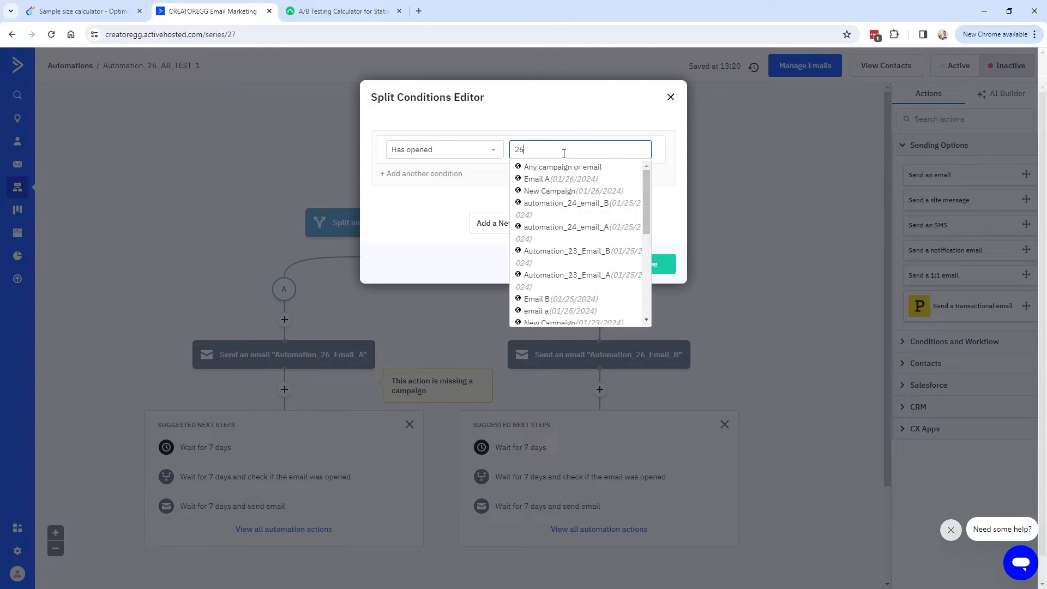
click(564, 154)
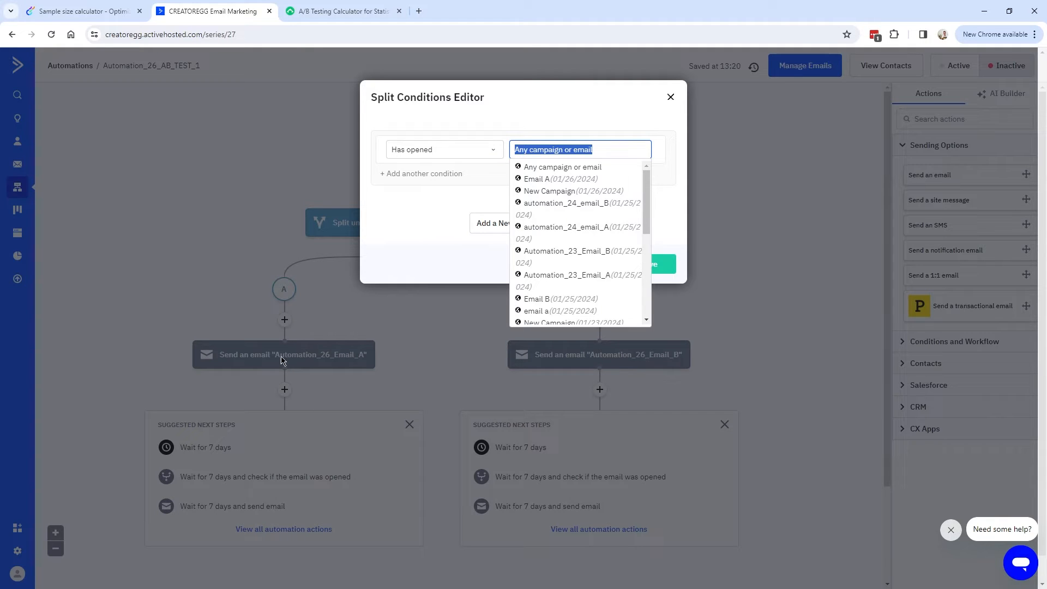
scroll(568, 304, down, 3)
scroll(570, 300, up, 3)
click(671, 97)
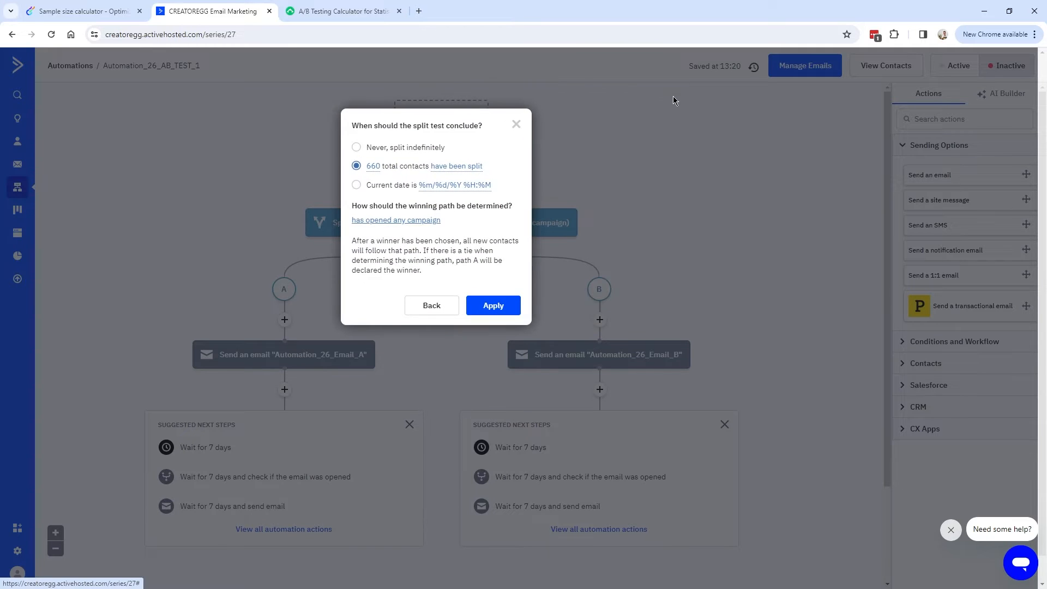
click(520, 126)
Open Create a new email for path A's Automation_26_Email_A and select its name.
mouse_move(321, 362)
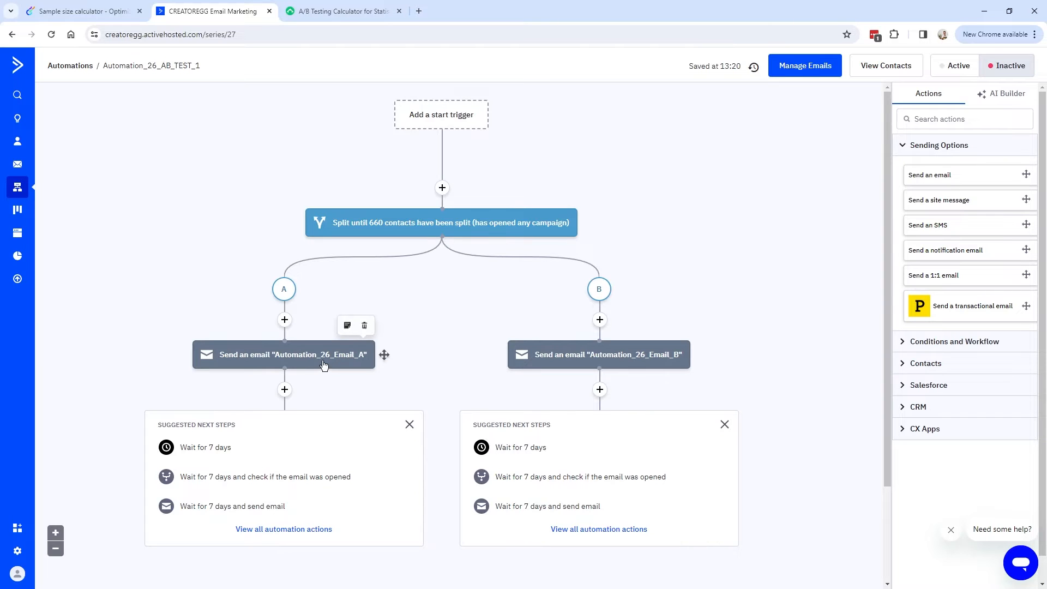
click(300, 360)
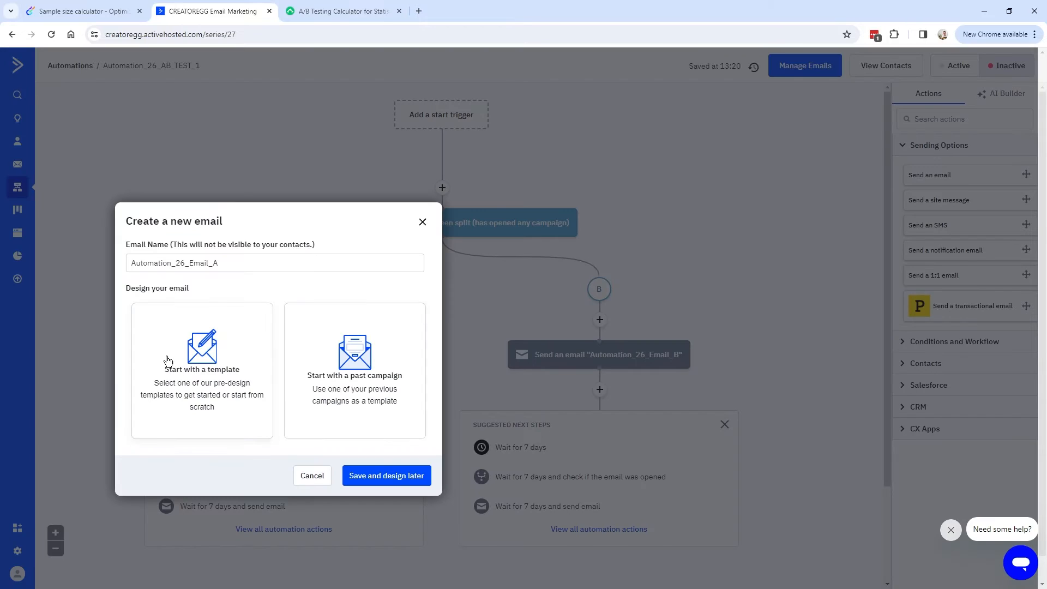
double_click(191, 256)
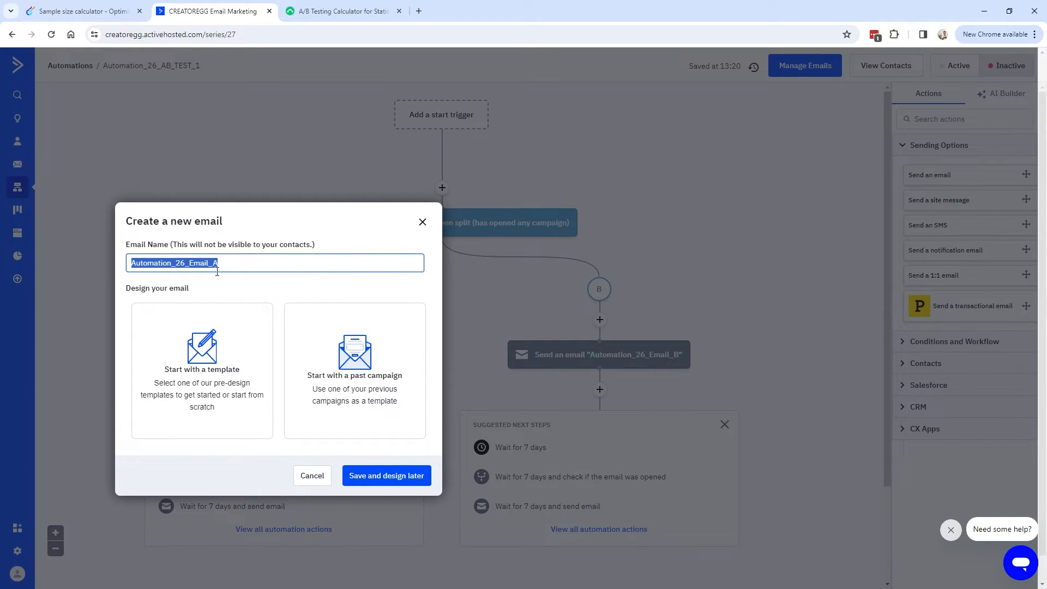
Build path A's email from the past Email A campaign with subject 'Email A' and save it.
click(344, 385)
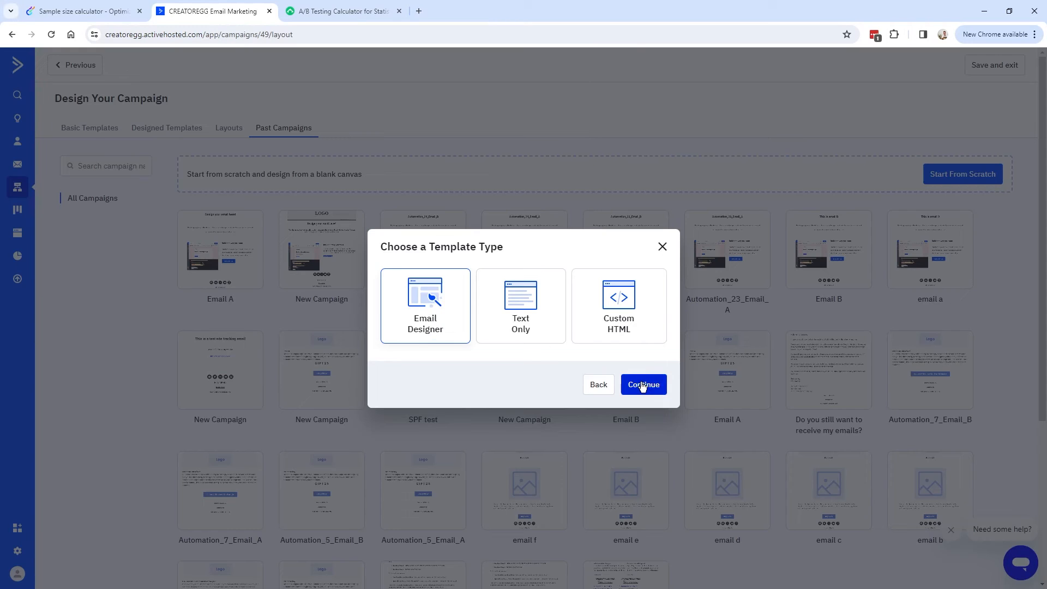
click(643, 385)
mouse_move(223, 258)
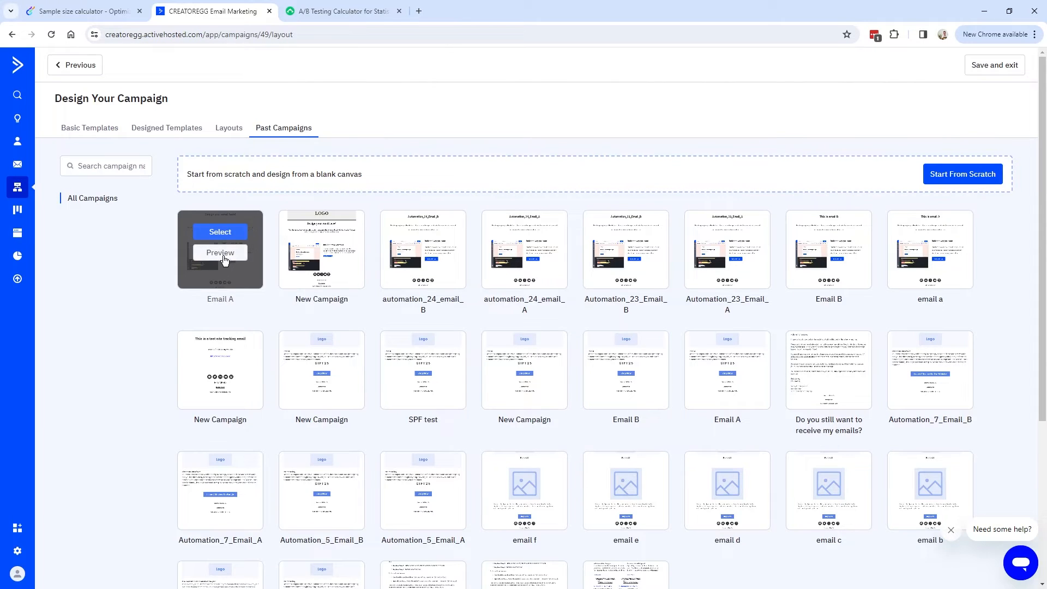
click(219, 233)
click(482, 381)
text(Email A)
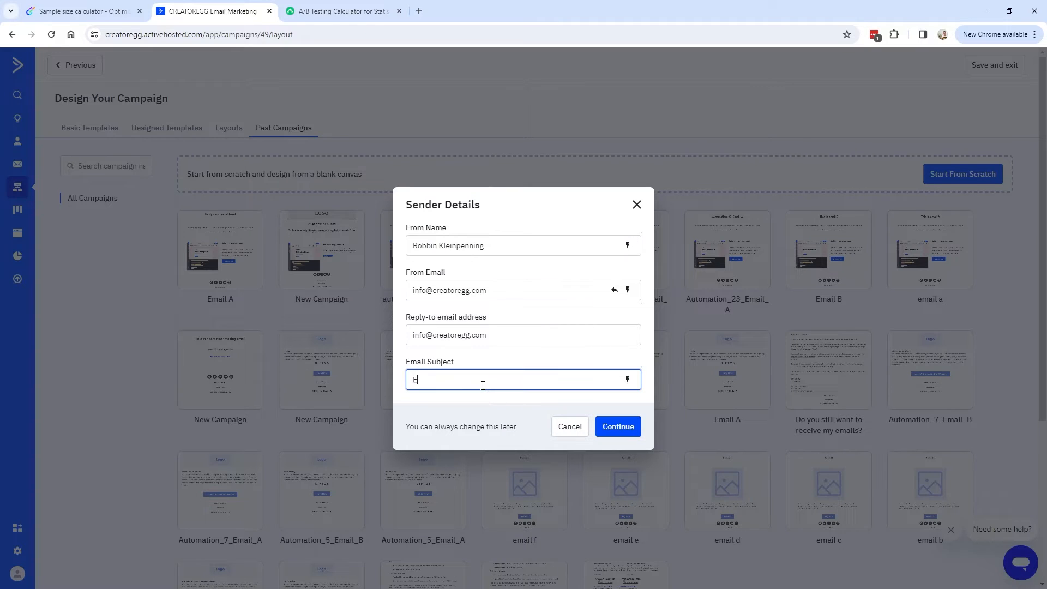
click(614, 426)
click(1012, 69)
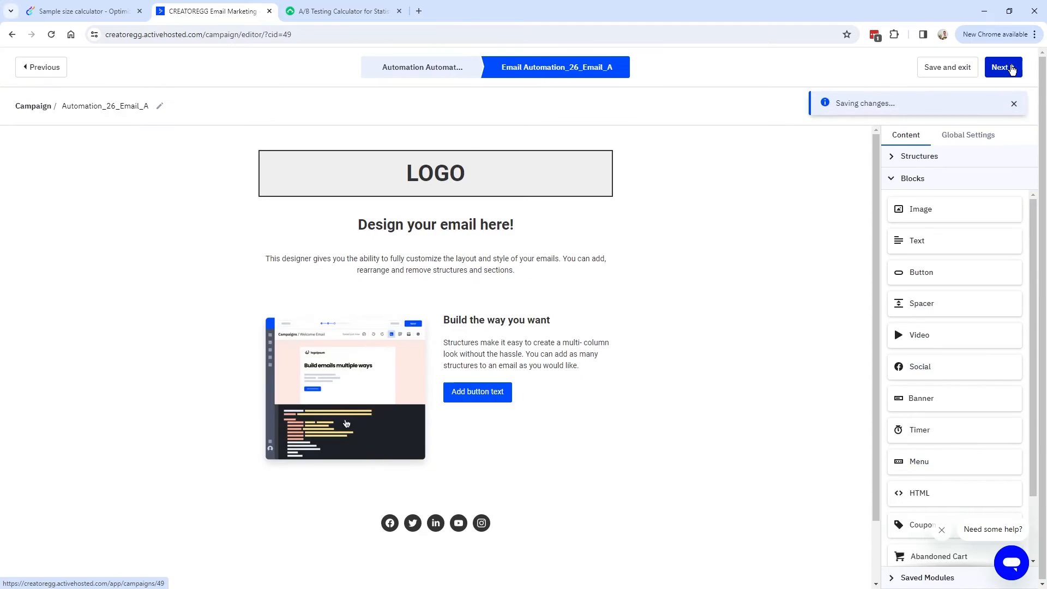
click(1014, 64)
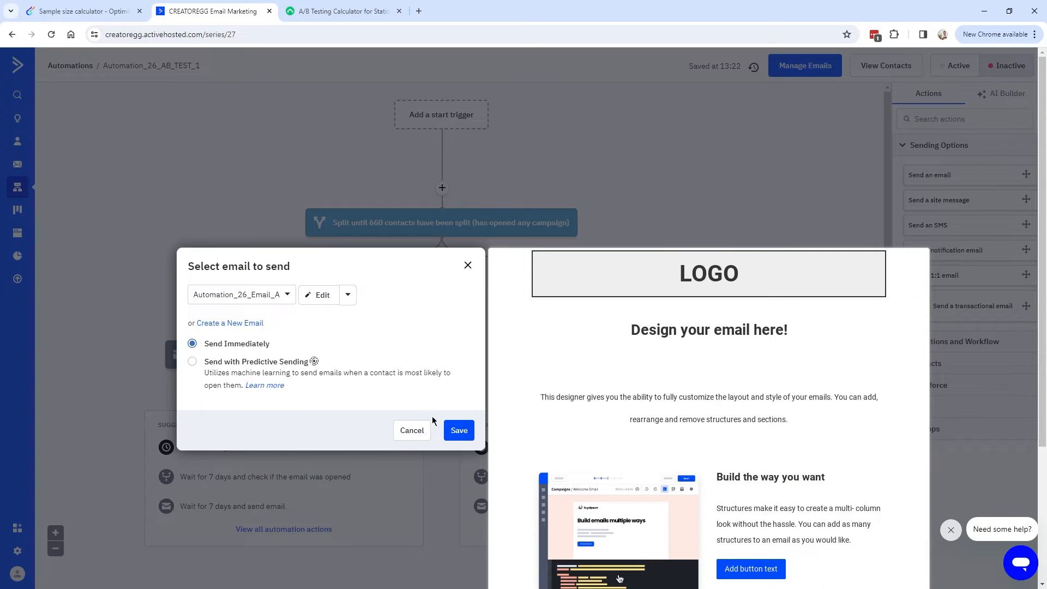
click(466, 435)
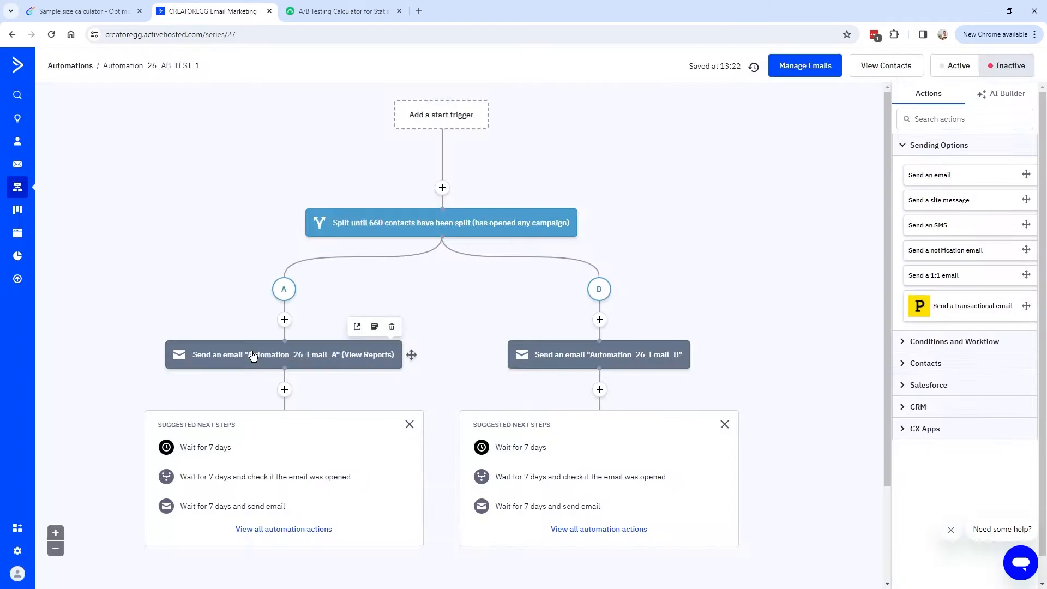
Open the split's winning-path condition editor and close it without changes.
click(448, 226)
click(399, 220)
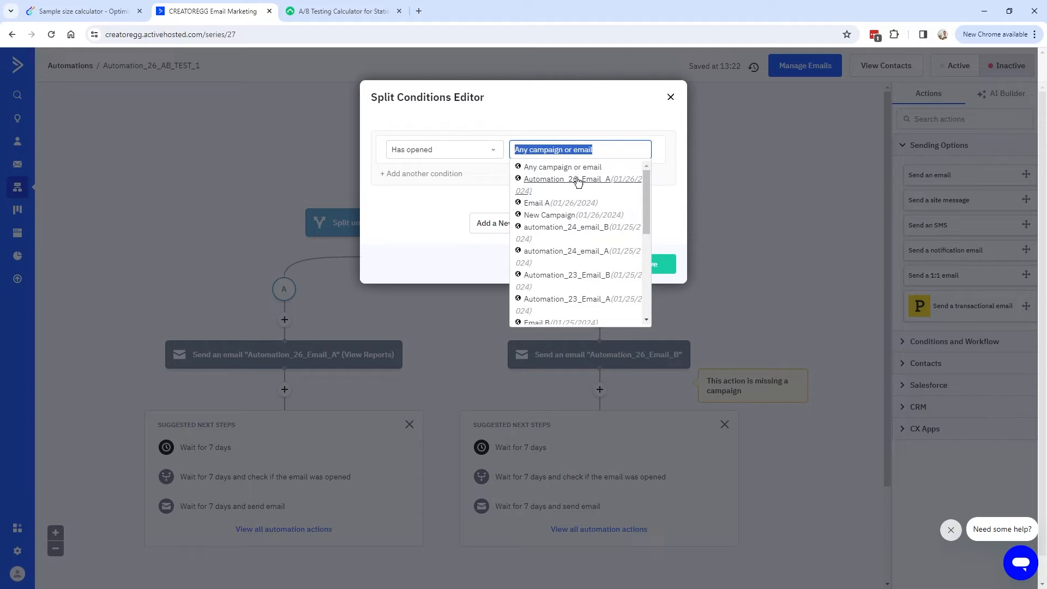
click(626, 326)
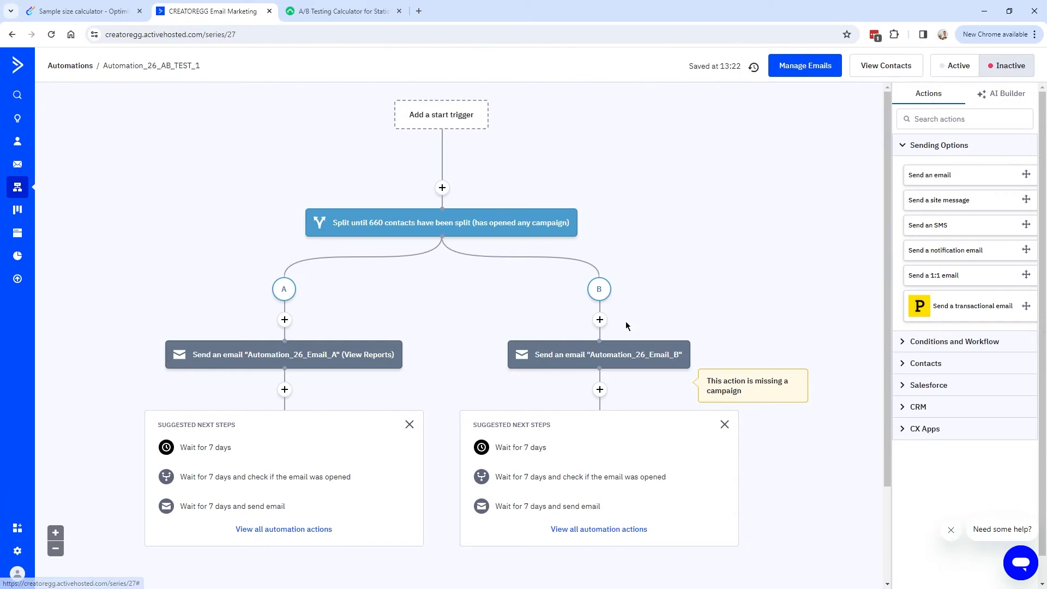
Create Automation_26_Email_B for path B from the Automation_26_Email_A campaign and save it to the path.
click(622, 357)
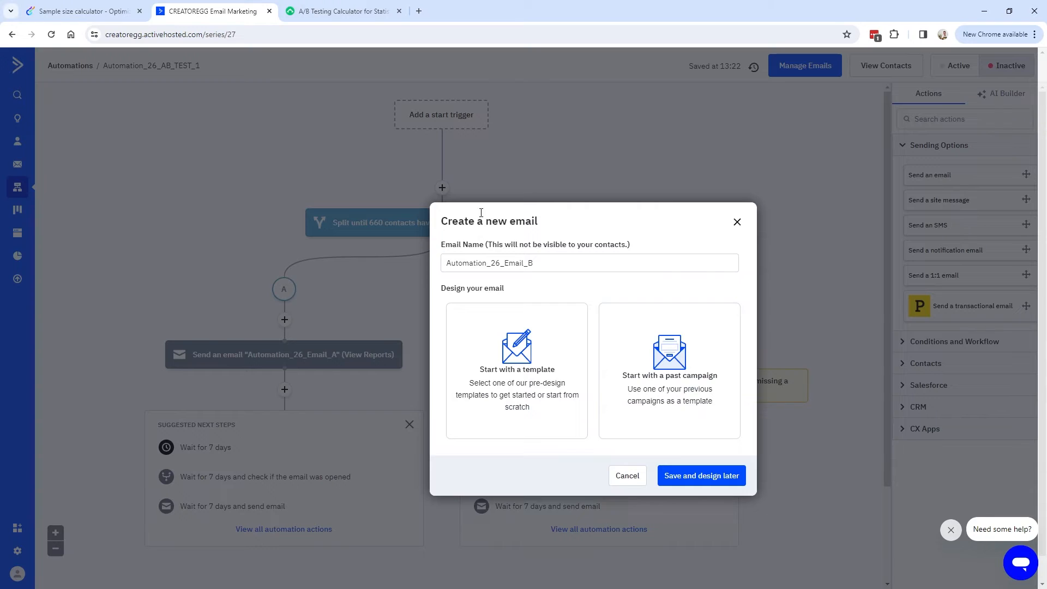
click(655, 382)
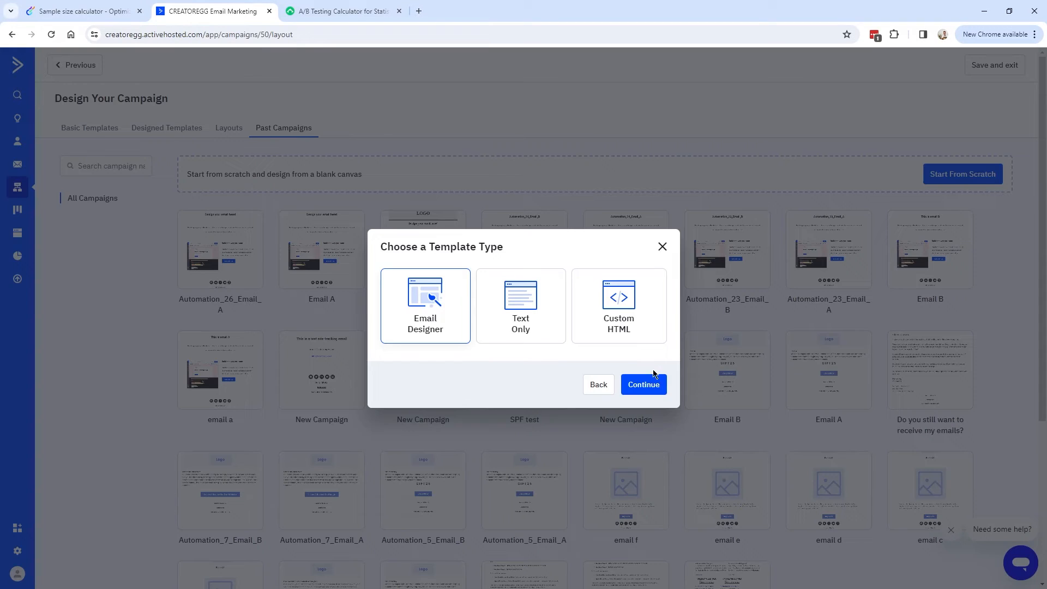
click(643, 383)
click(220, 234)
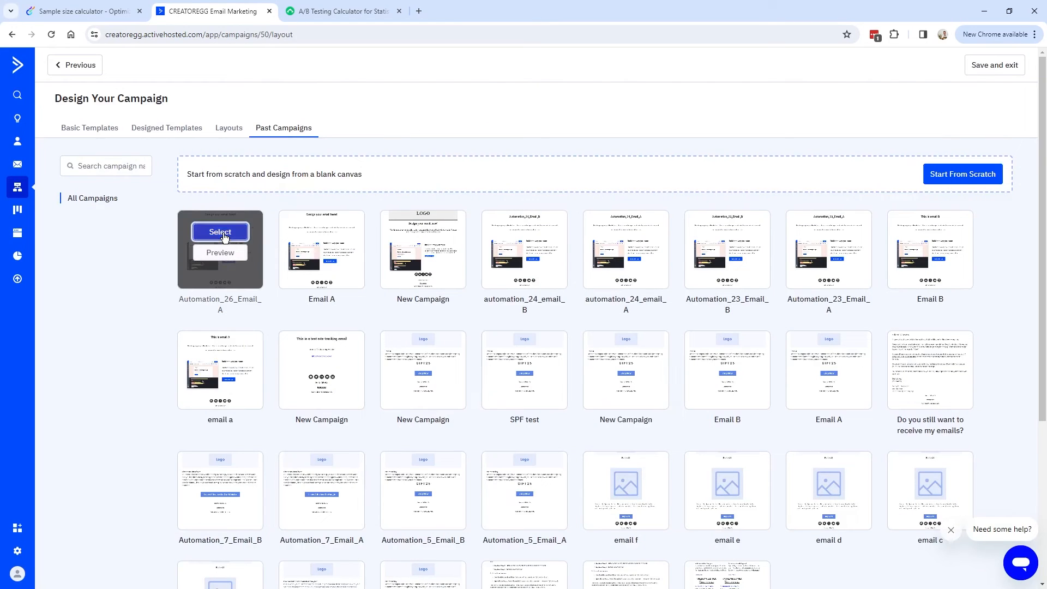
click(520, 379)
text(Em,,ailb)
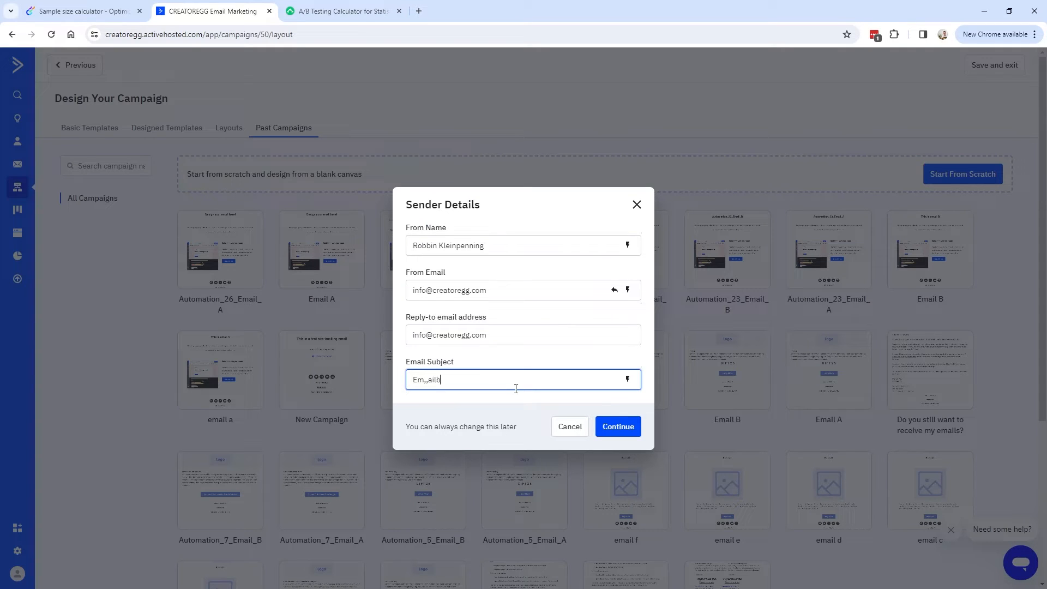
click(615, 421)
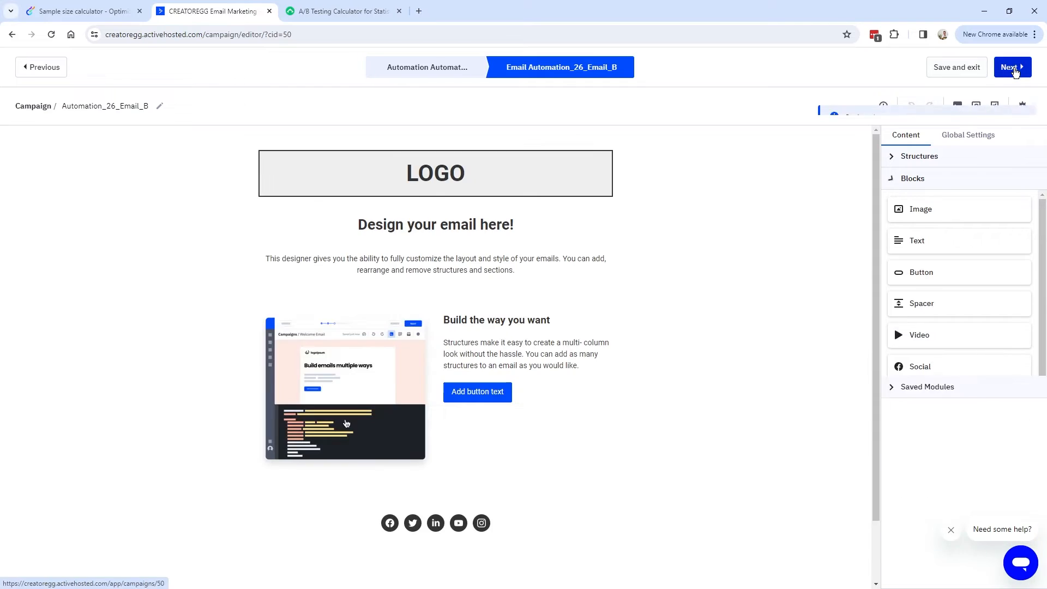
click(1019, 71)
click(1020, 68)
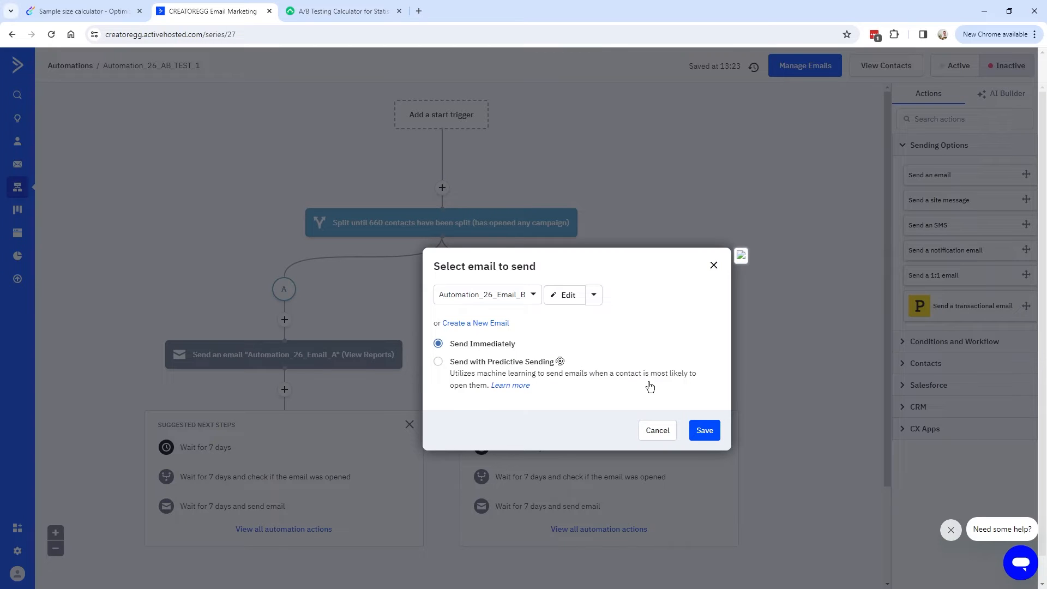
click(707, 431)
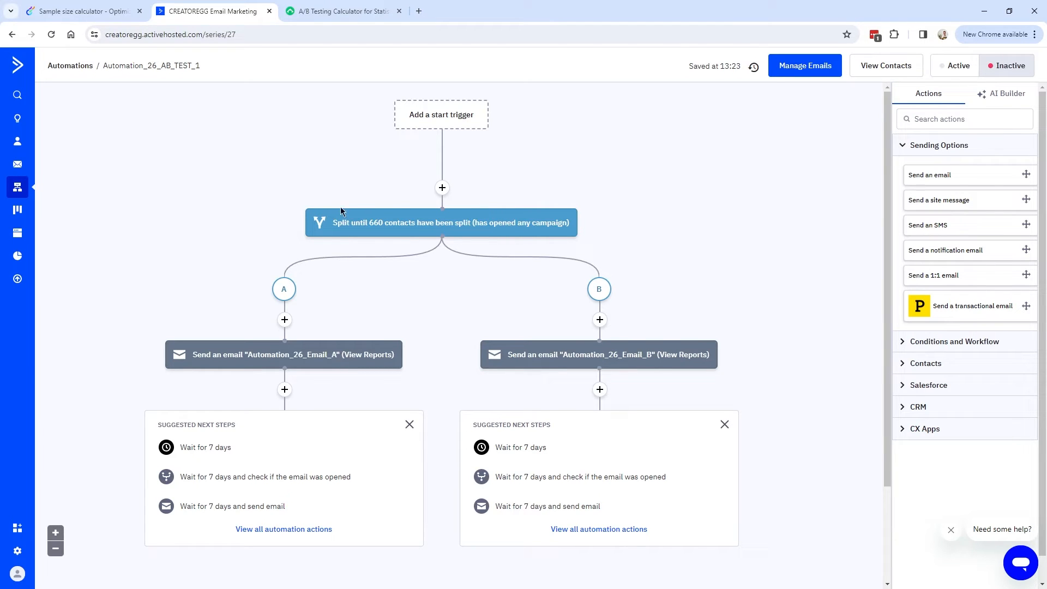
Change the winning condition from 'has opened any campaign' to 'has opened Automation_26_Email_A'.
click(451, 229)
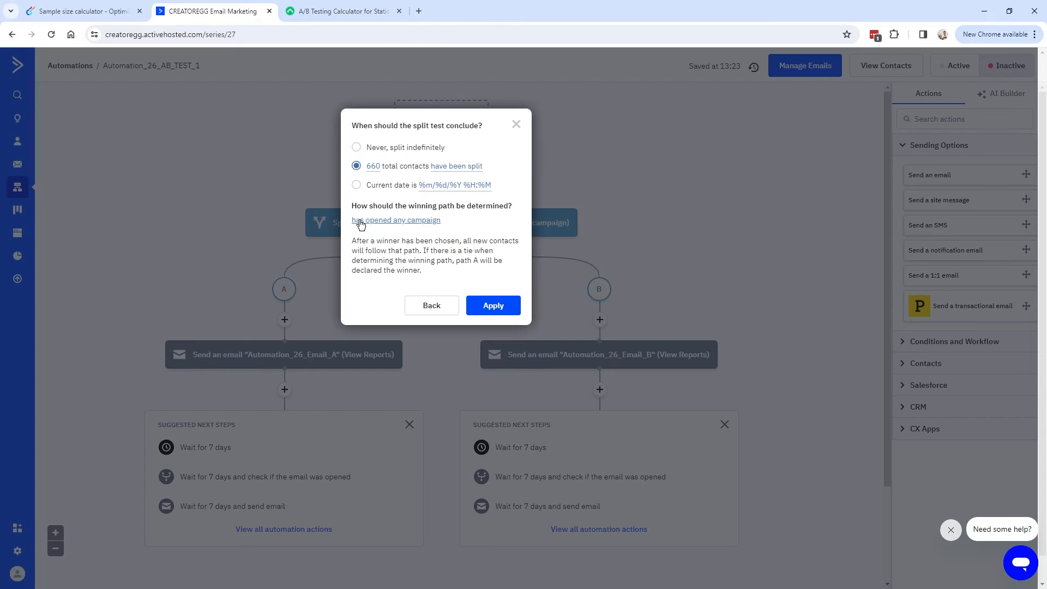
click(417, 221)
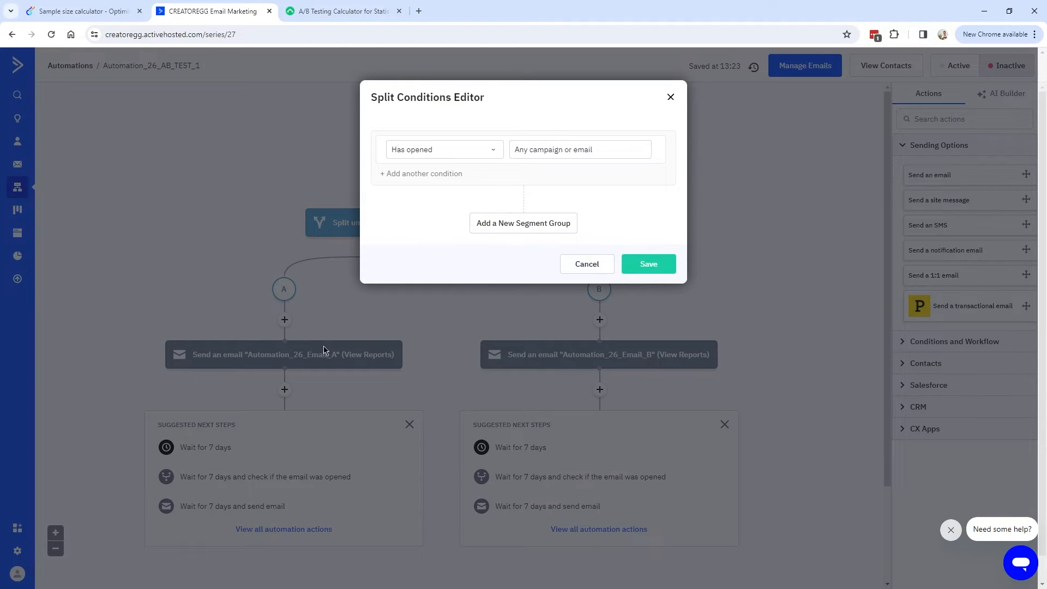
click(571, 149)
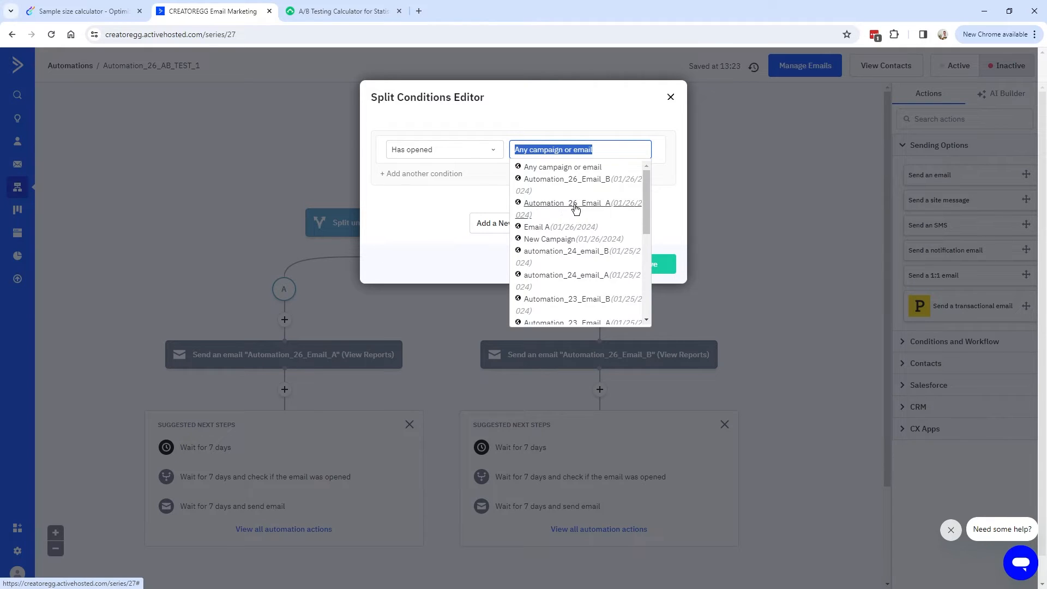
click(604, 205)
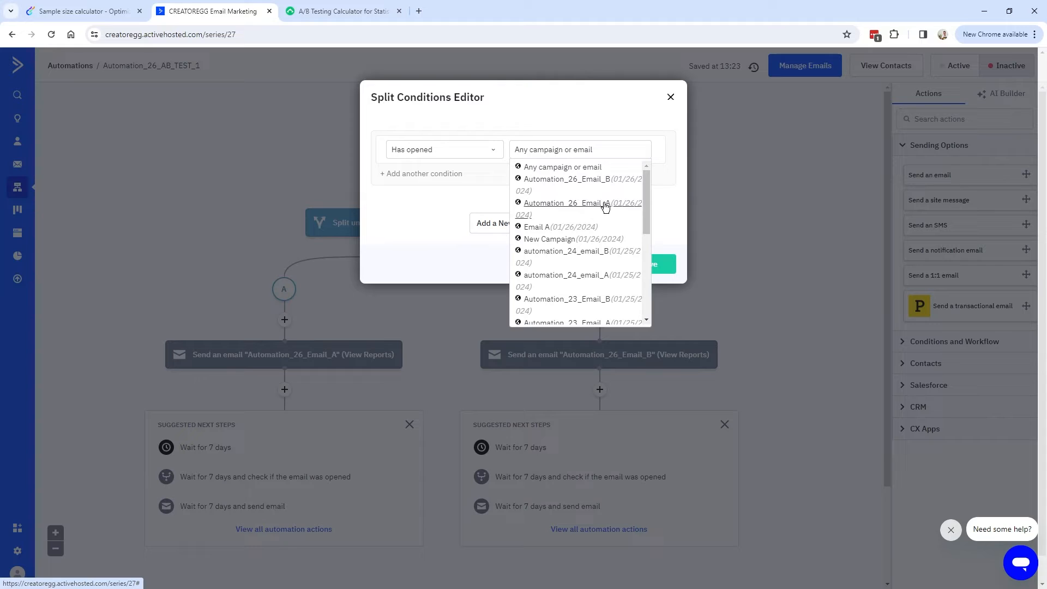
click(604, 205)
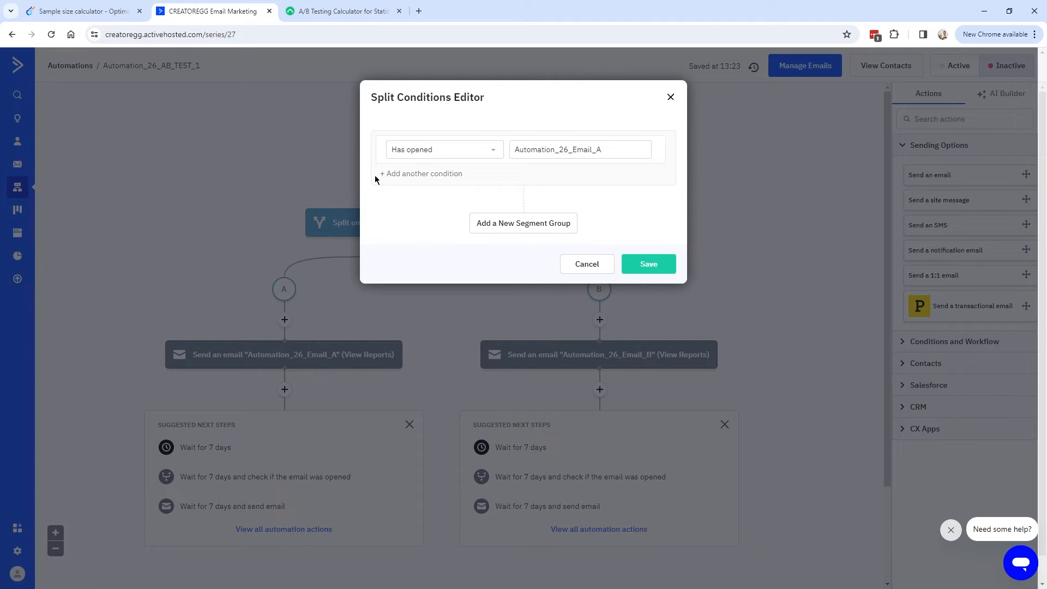
Add an Or condition 'has opened Automation_26_Email_B', save the conditions and apply the split settings.
click(424, 174)
click(509, 184)
text(has)
key(Return)
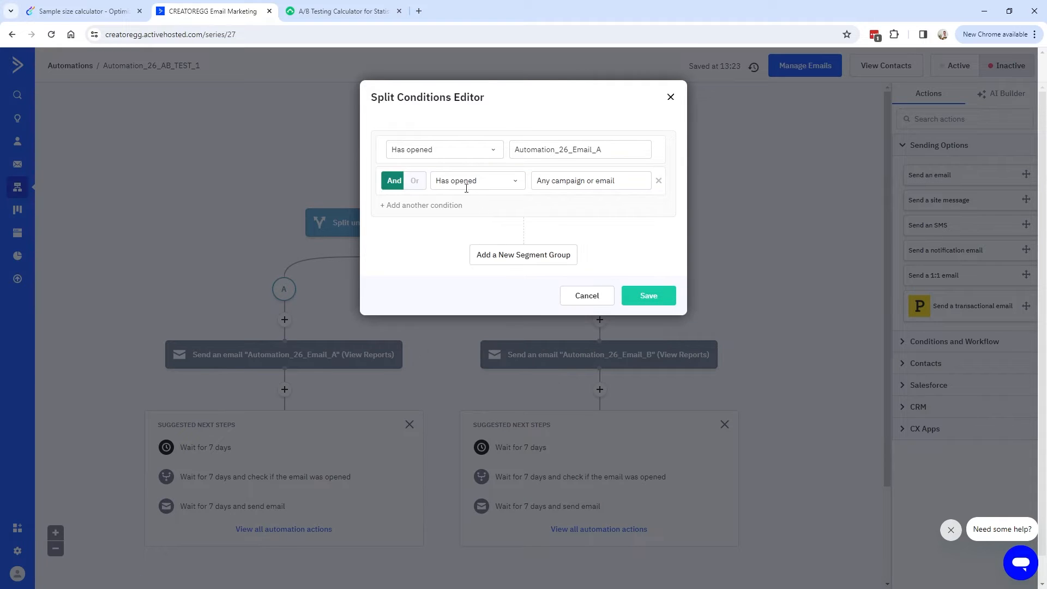
click(416, 182)
click(568, 180)
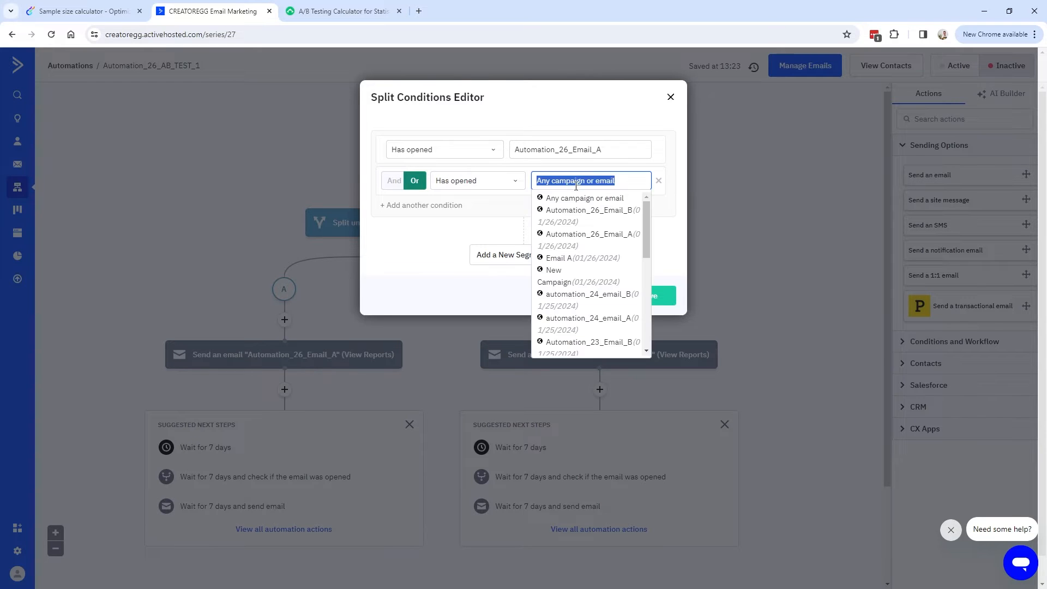
click(609, 216)
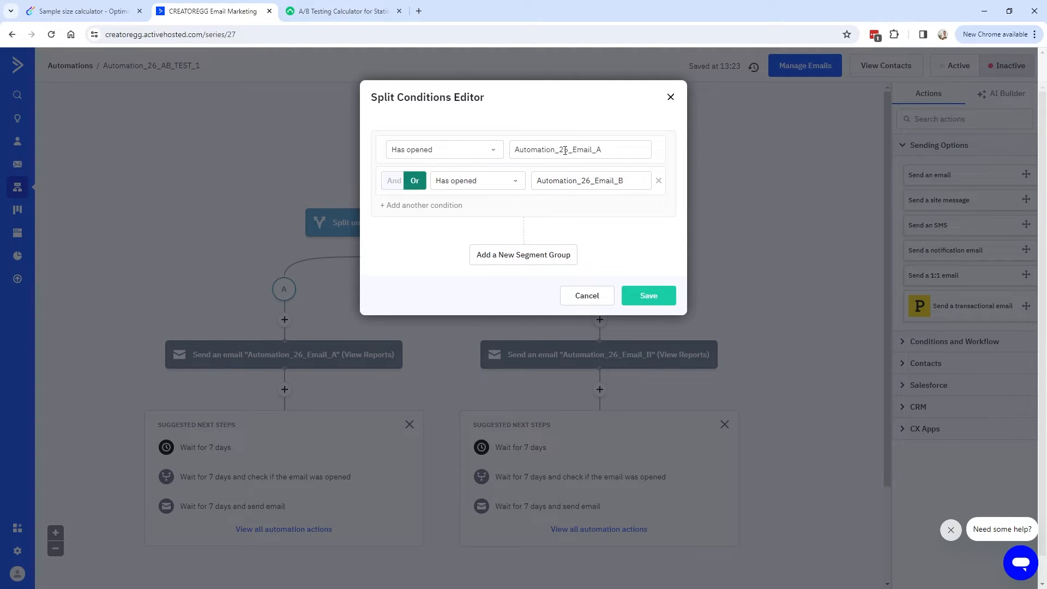
click(646, 295)
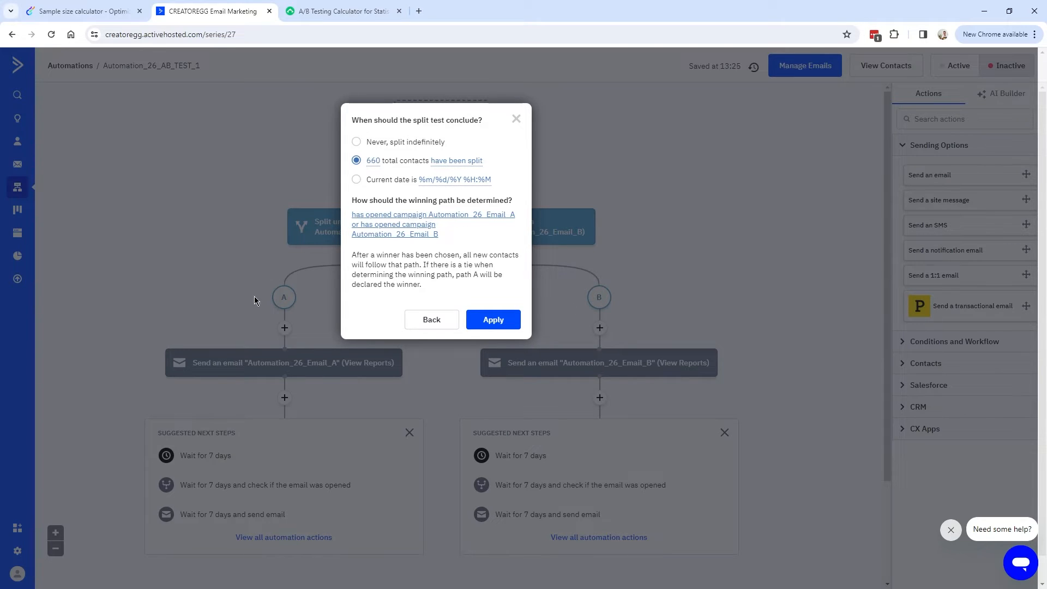
drag(421, 265, 508, 287)
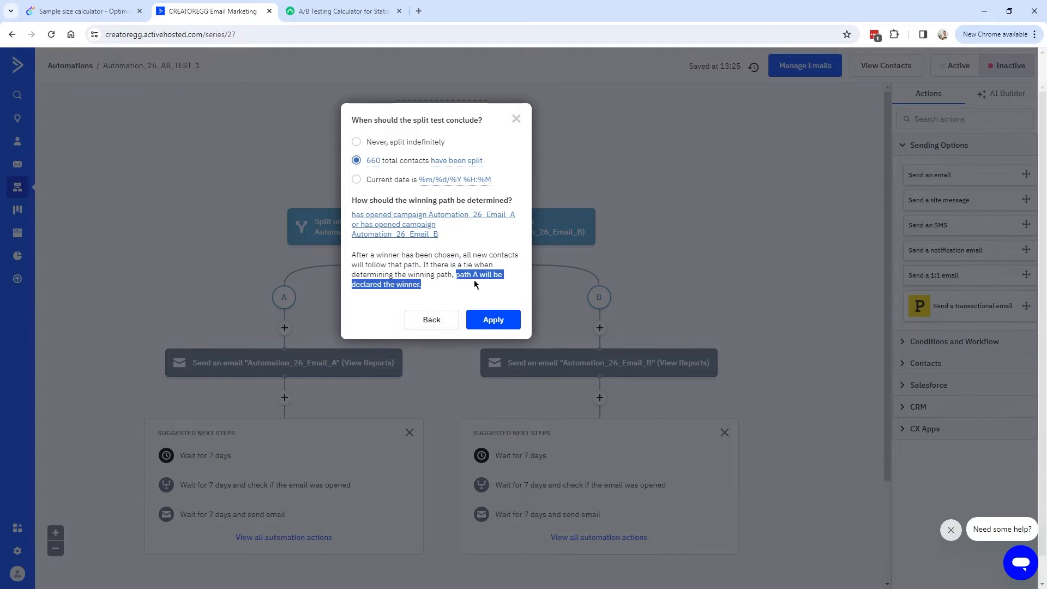
click(493, 320)
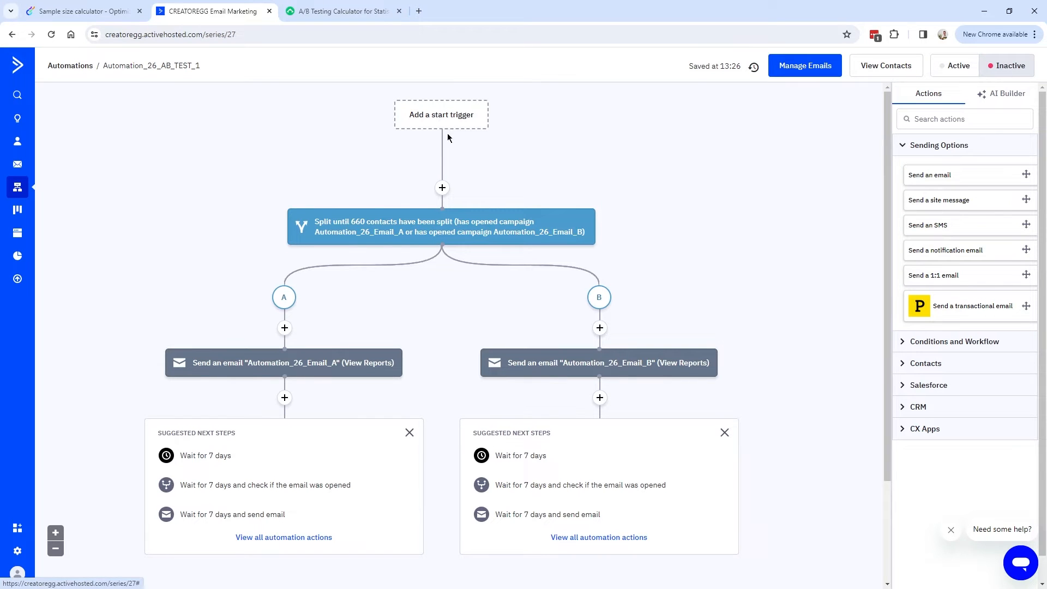
Return to the Automations list and open the Automation 24 workflow.
mouse_move(442, 238)
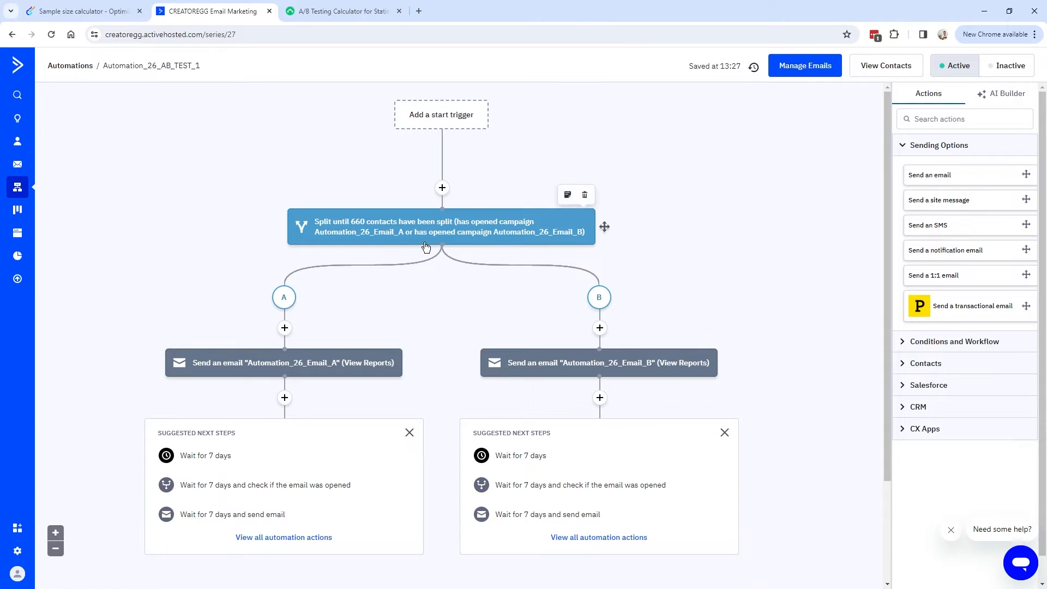
click(18, 189)
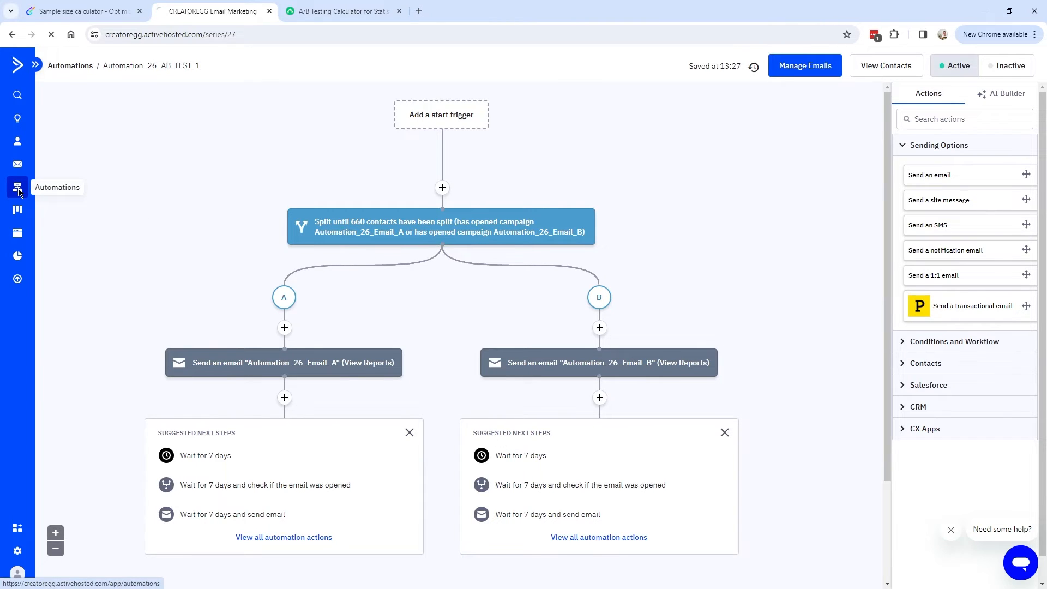
click(281, 216)
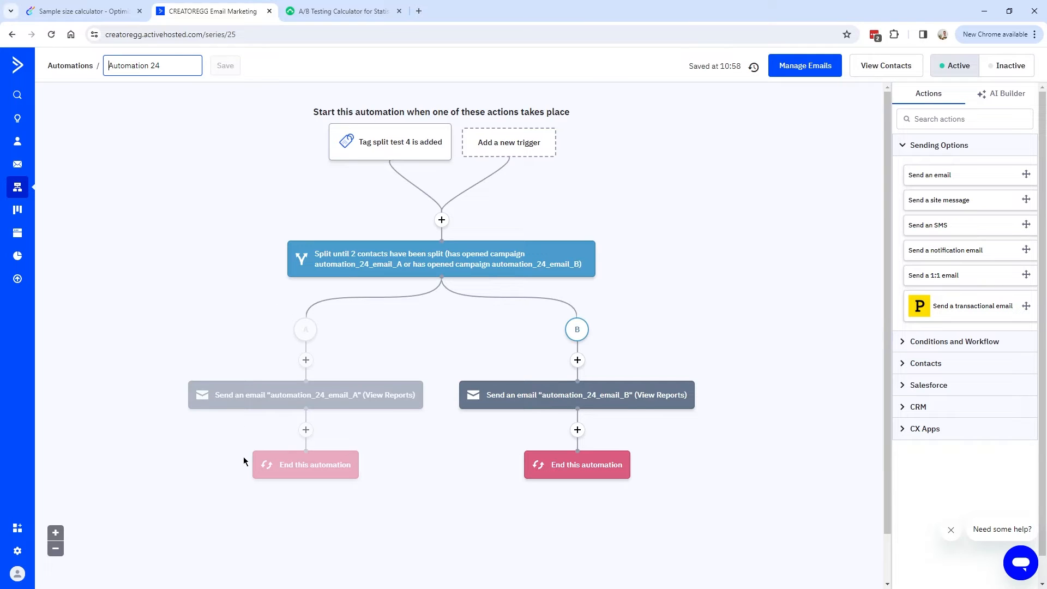
Review the split's winning criteria, then list the emails: email_A 0.00% opens, email_B 50.00%.
mouse_move(471, 281)
click(459, 262)
click(460, 259)
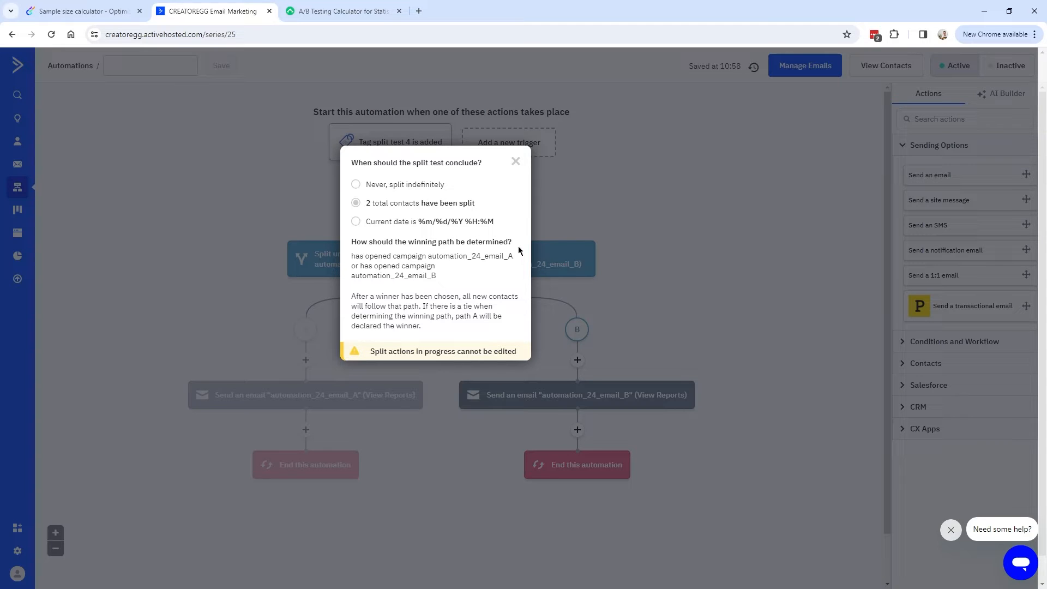
drag(353, 256, 514, 257)
drag(356, 268, 431, 277)
click(431, 278)
key(Escape)
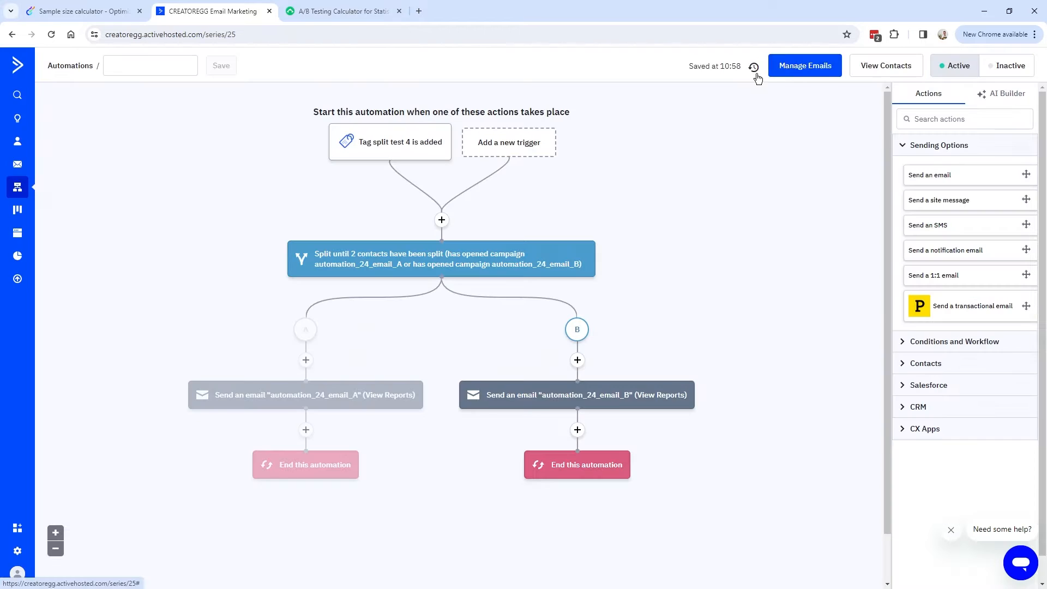
click(819, 68)
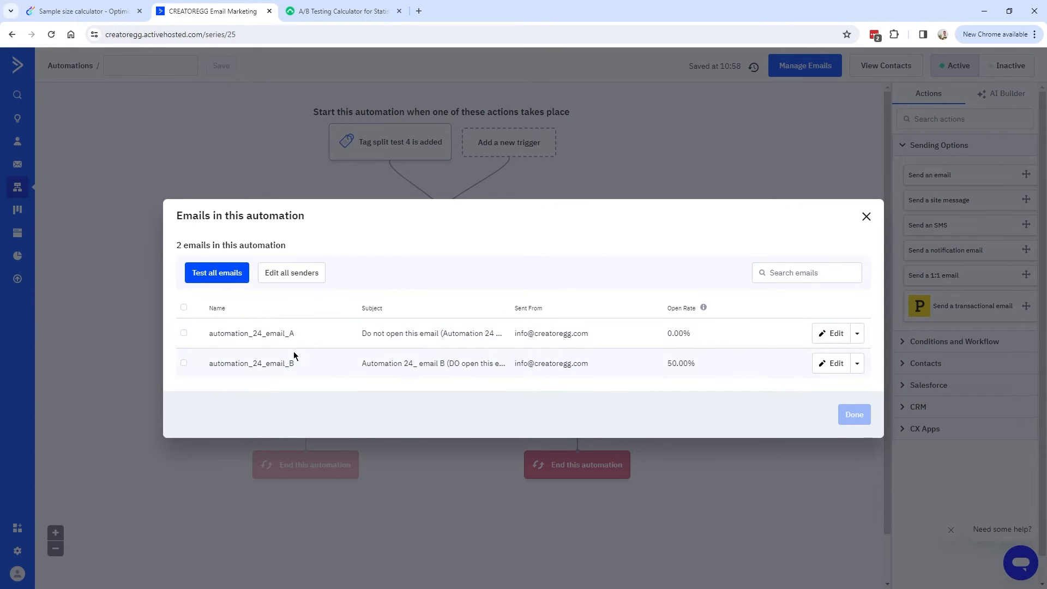
Note email A's 0.00% open rate, close the emails list and inspect paths A and B.
drag(665, 334, 692, 334)
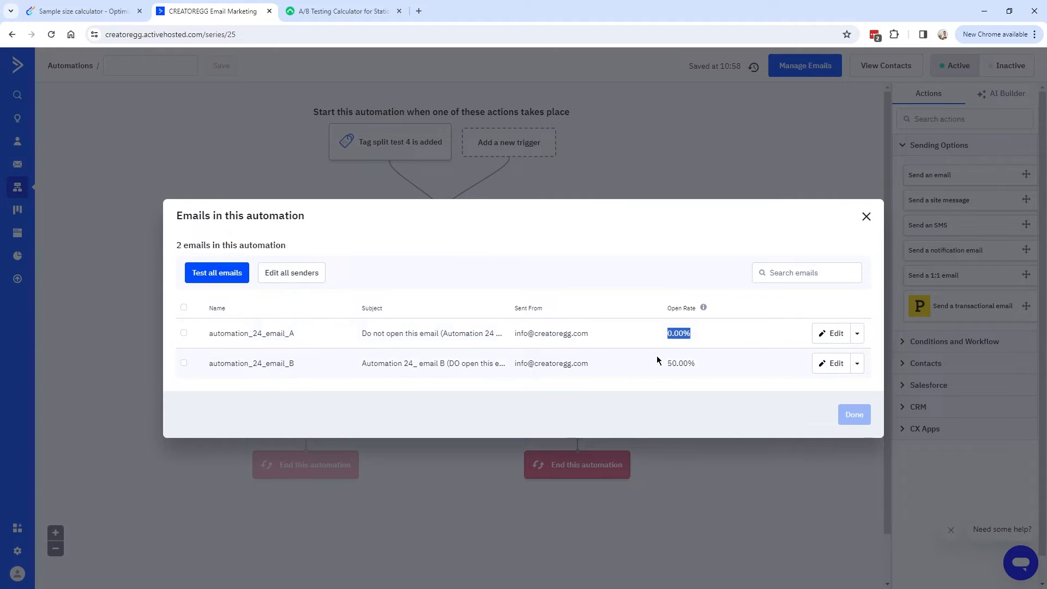
click(868, 218)
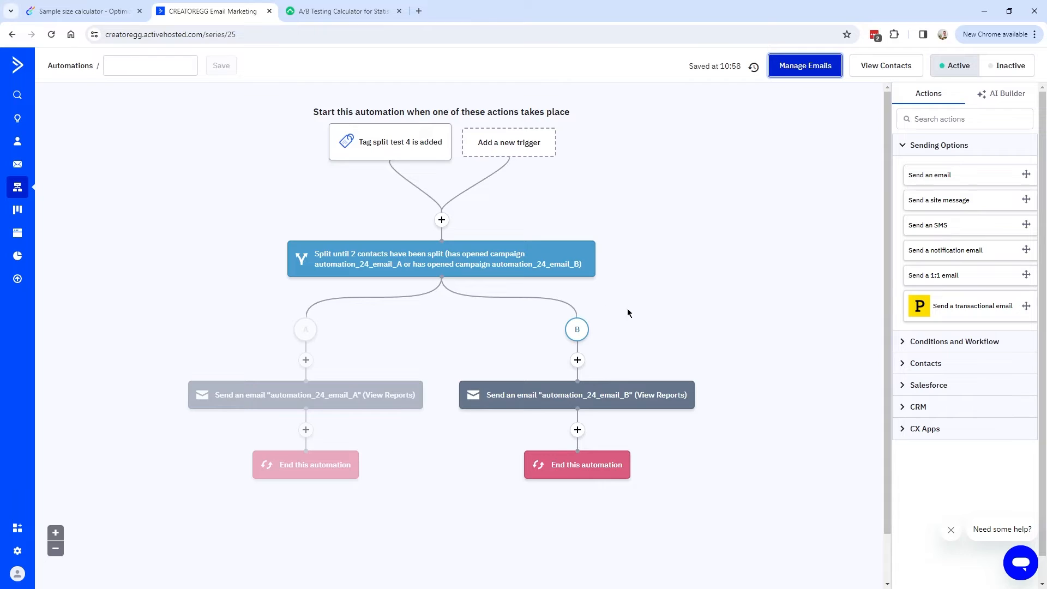
mouse_move(304, 326)
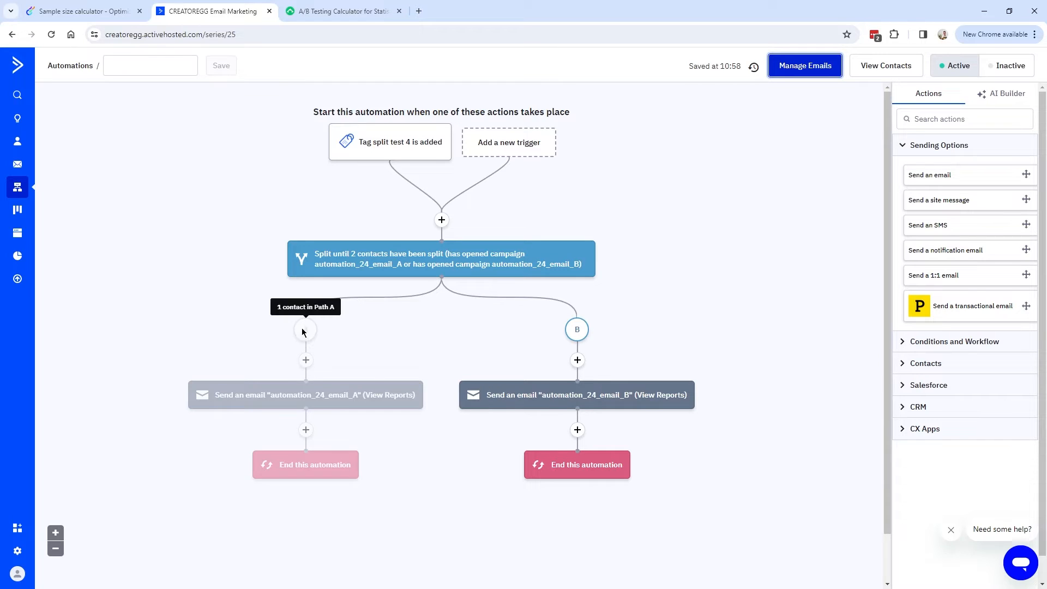
mouse_move(576, 333)
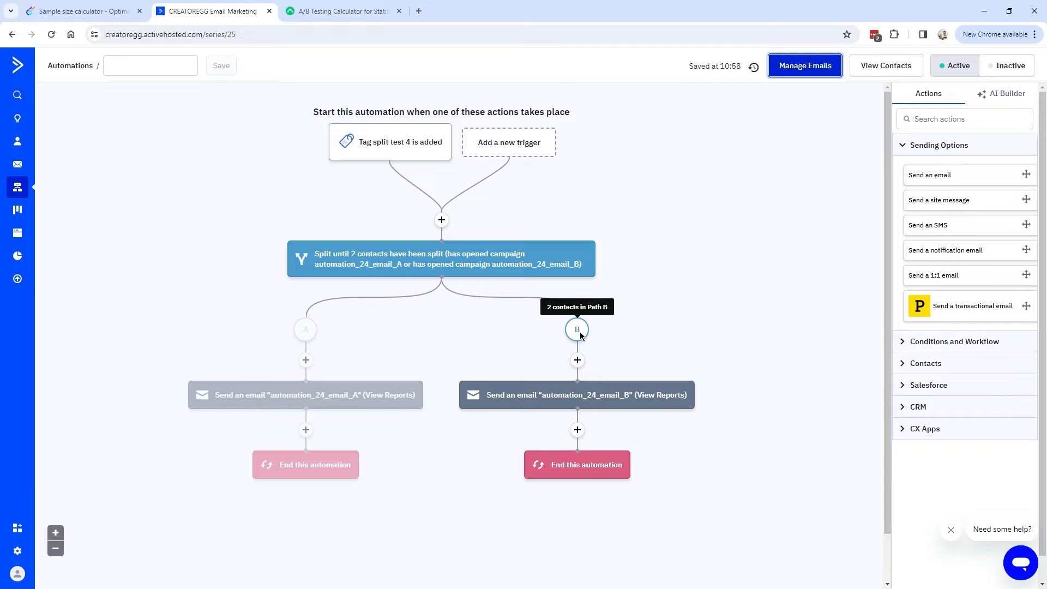
click(425, 360)
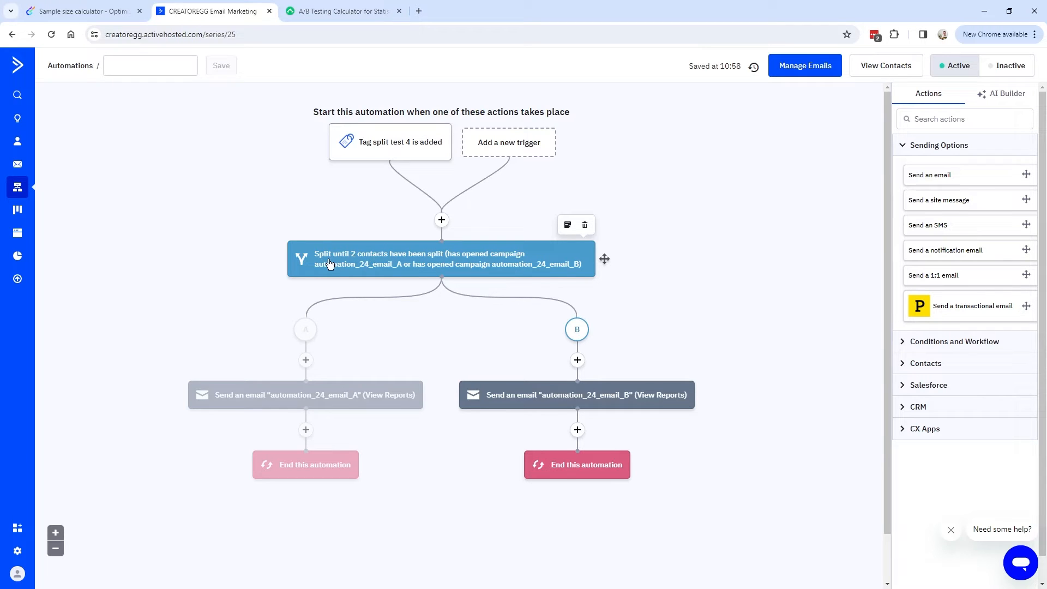
Check the split settings: it concludes after 2 contacts and in-progress splits are locked.
click(382, 257)
drag(365, 204, 478, 203)
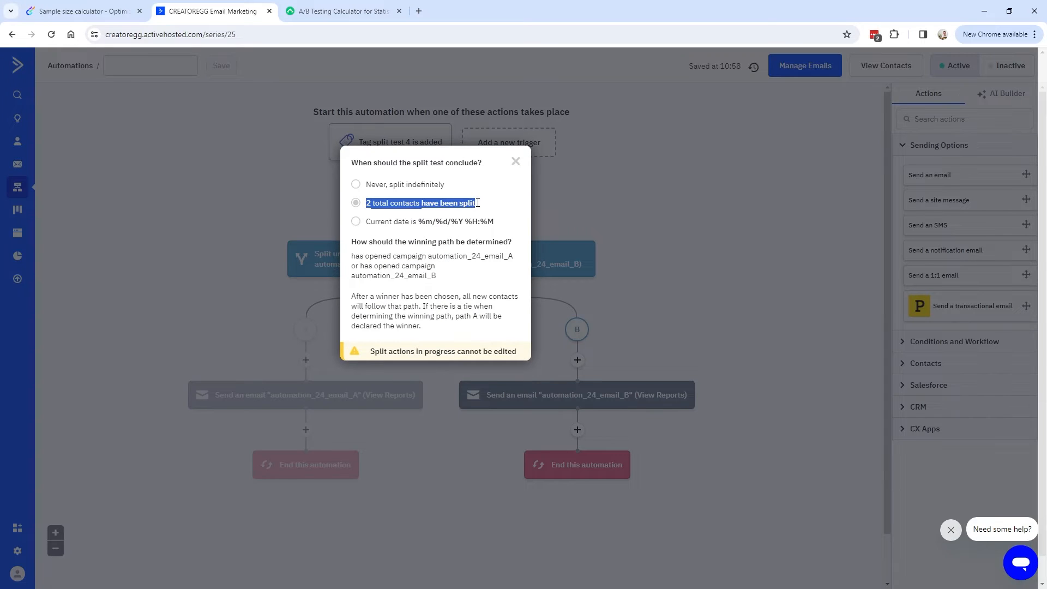
click(382, 205)
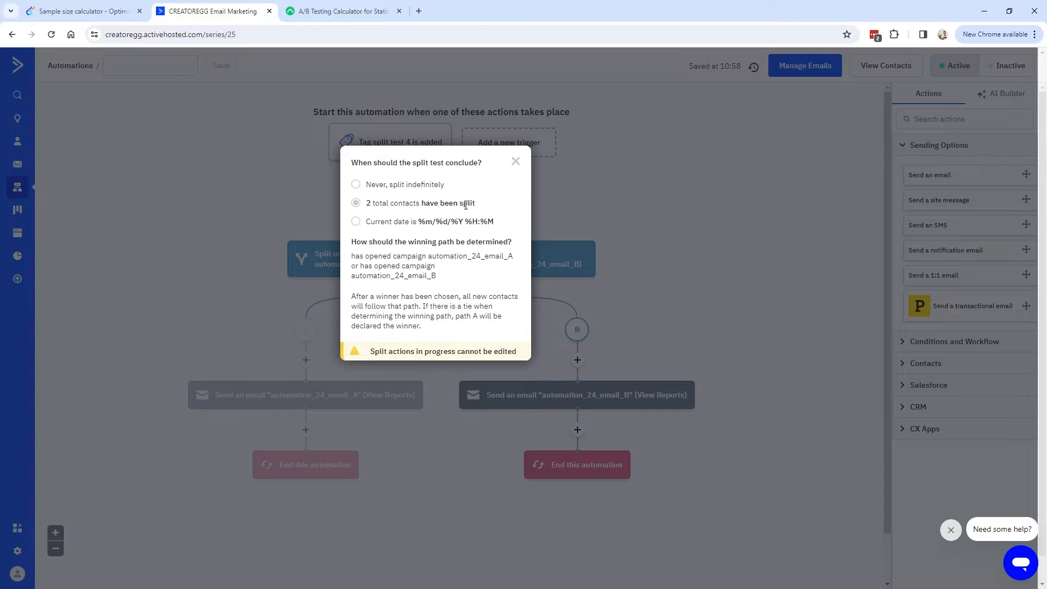
click(516, 162)
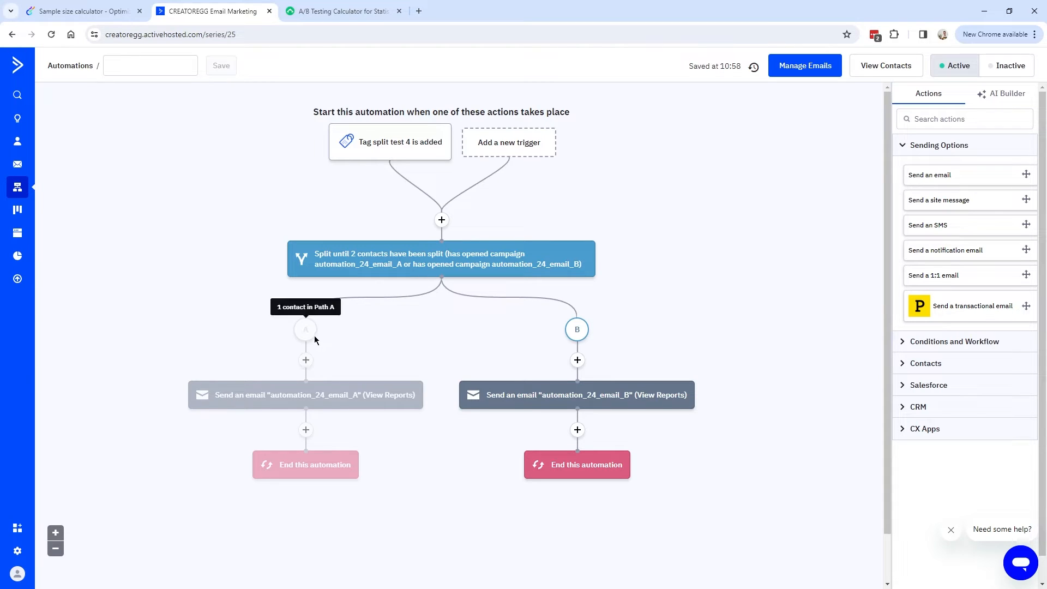
click(424, 258)
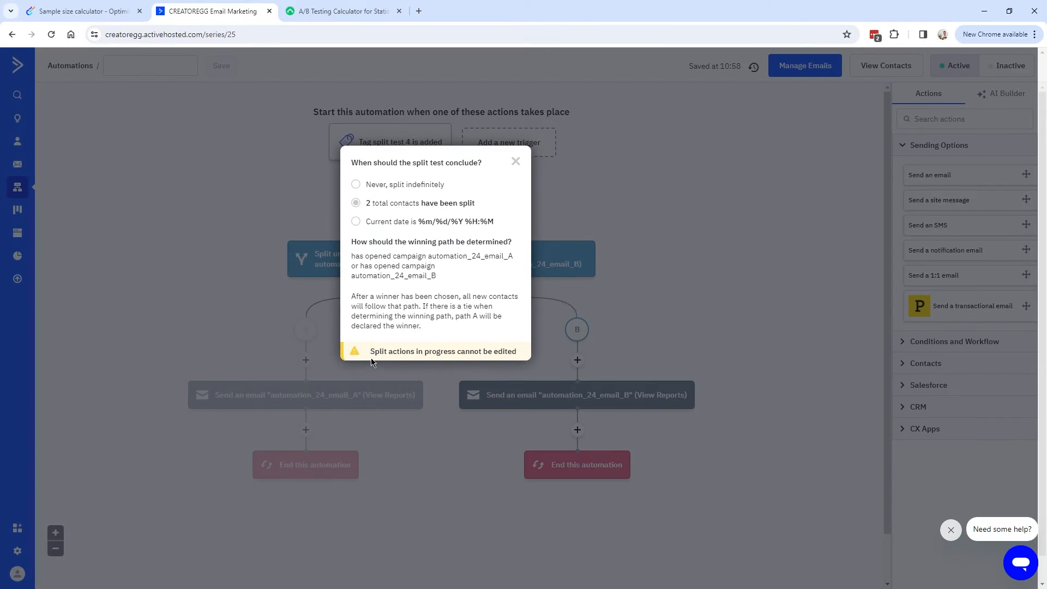
drag(370, 351, 520, 356)
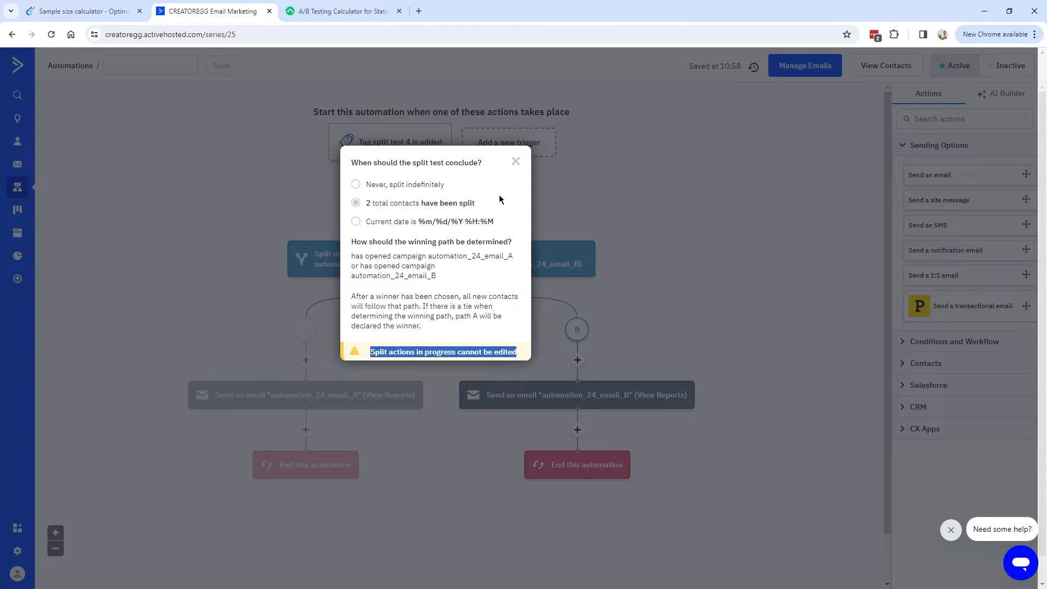
click(420, 345)
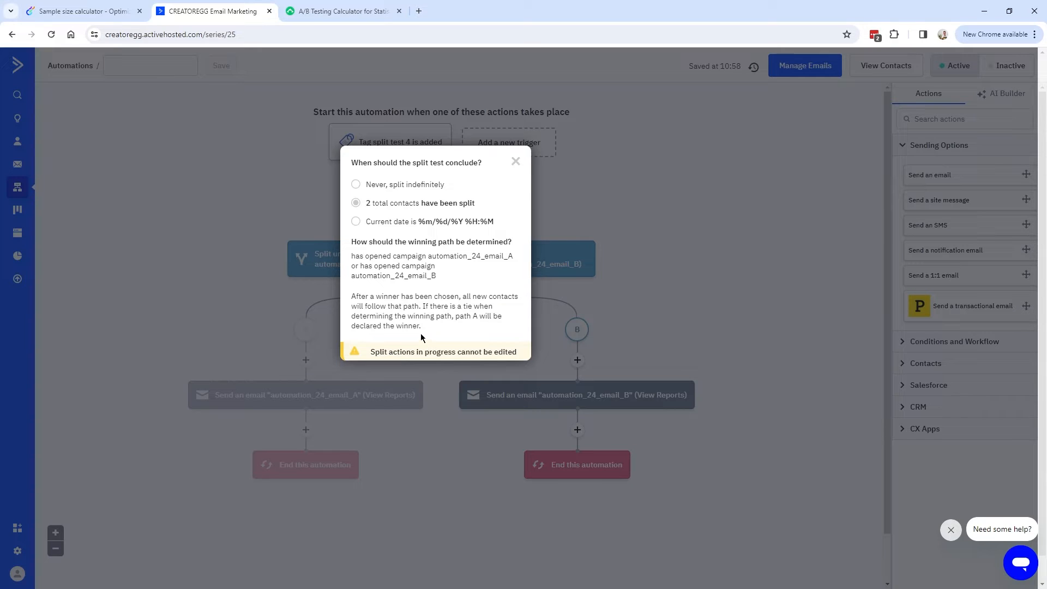
Close the split-test settings and scroll the canvas to review both Automation 24 paths.
click(516, 163)
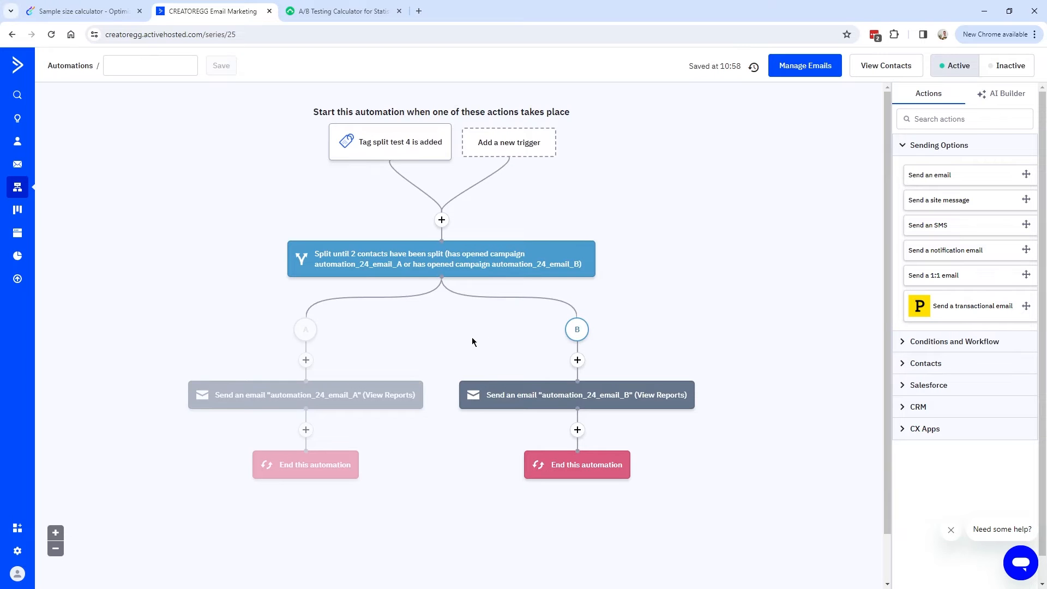
scroll(476, 364, down, 1)
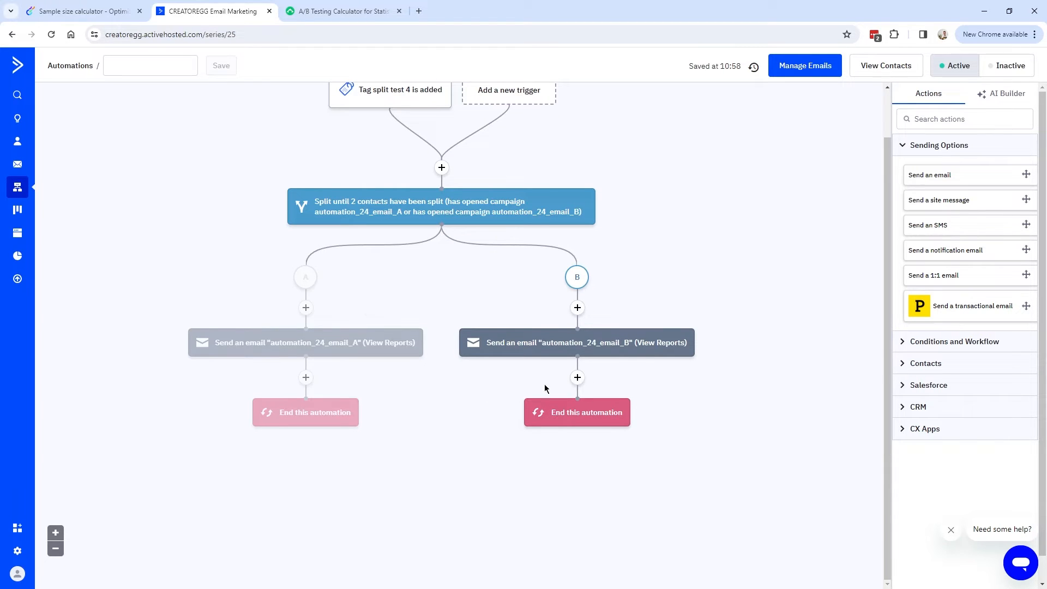
scroll(510, 446, up, 1)
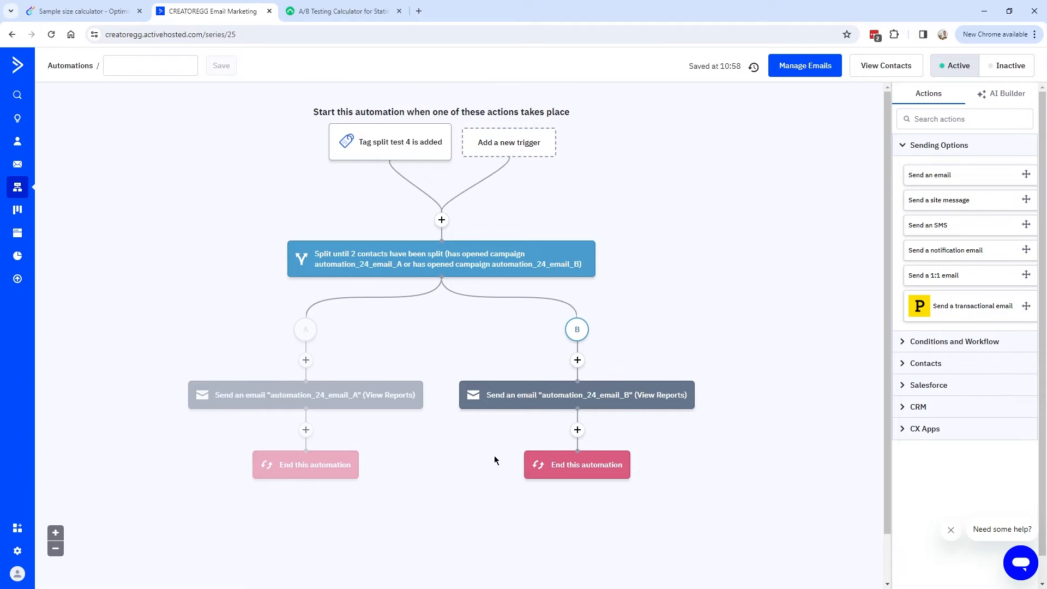
mouse_move(494, 391)
scroll(446, 428, down, 1)
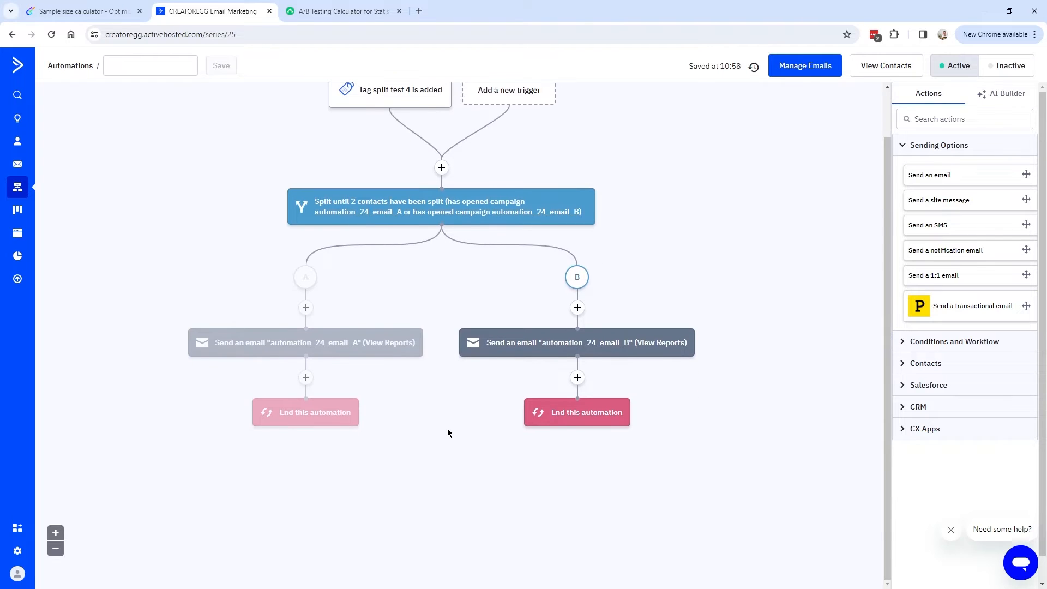
mouse_move(403, 322)
scroll(454, 366, up, 1)
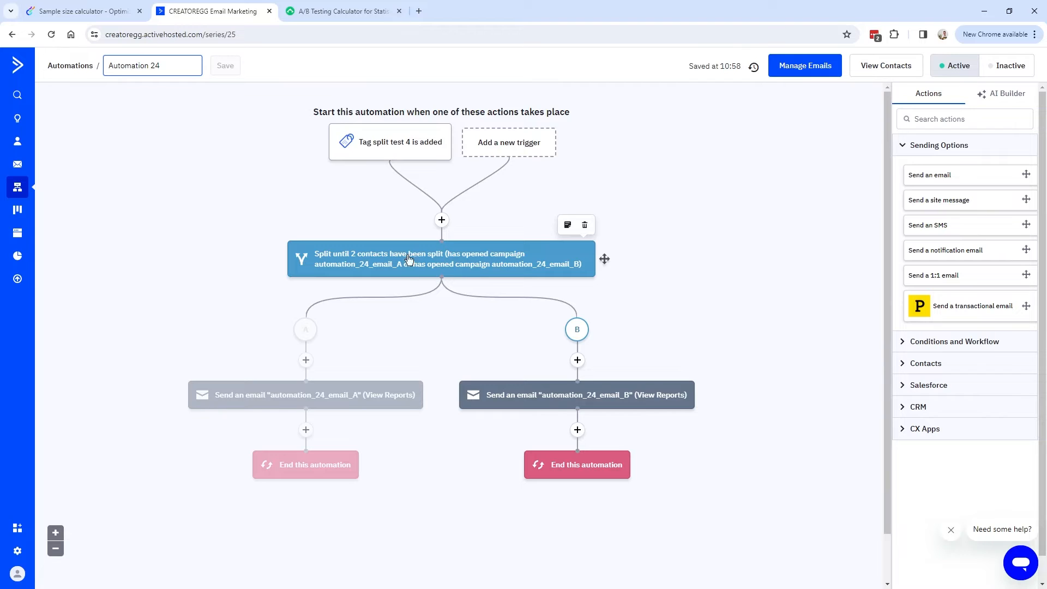
click(586, 226)
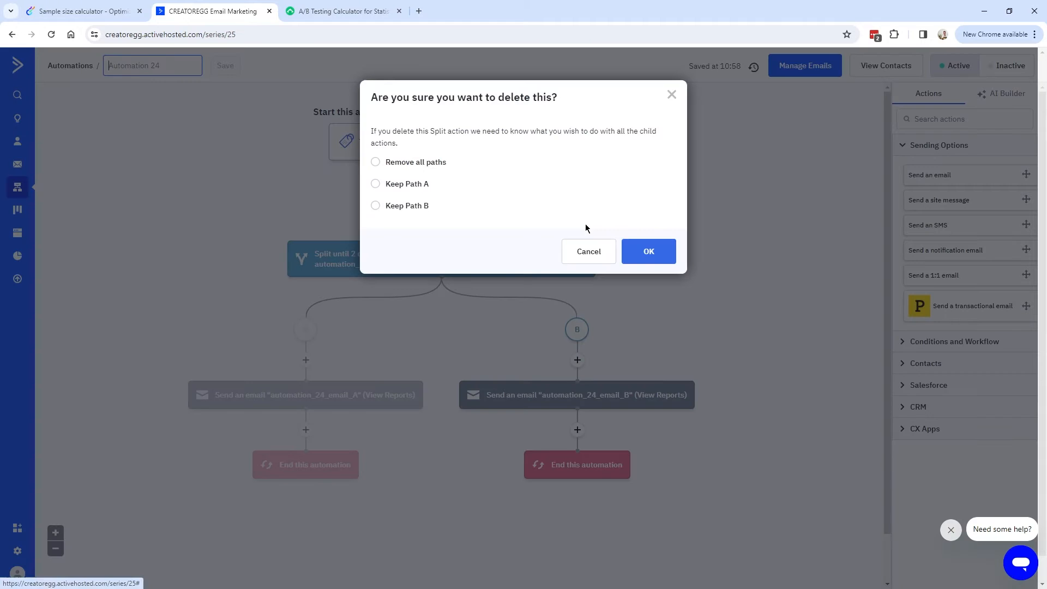
drag(371, 131, 476, 146)
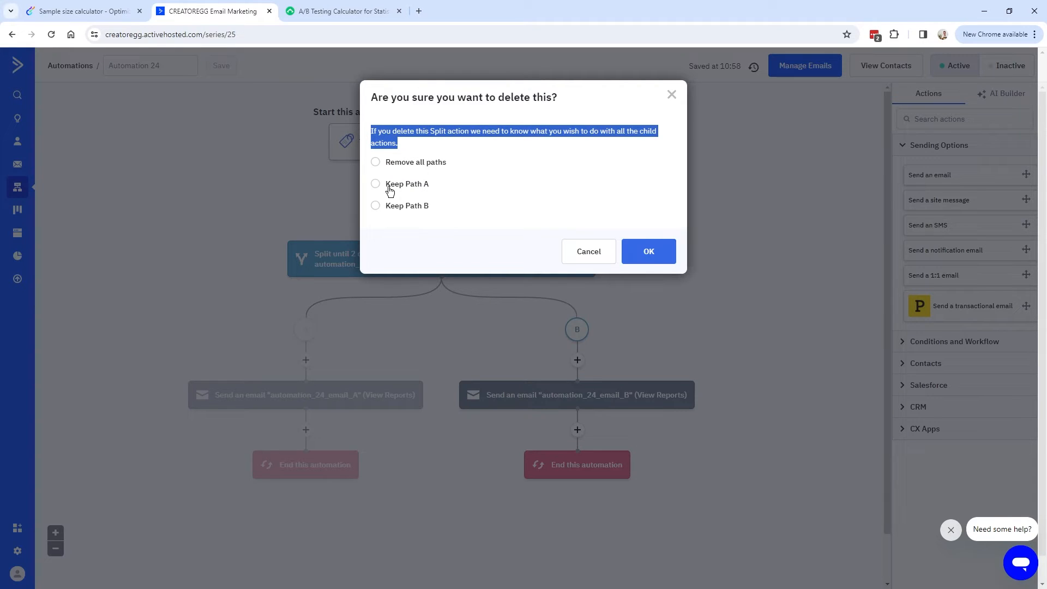
click(375, 210)
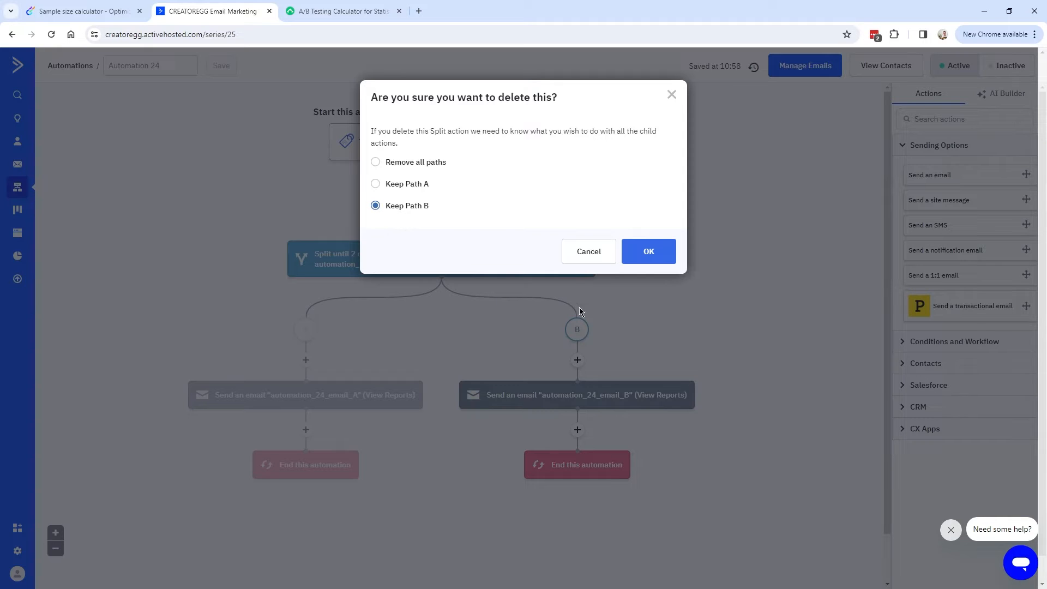
click(671, 96)
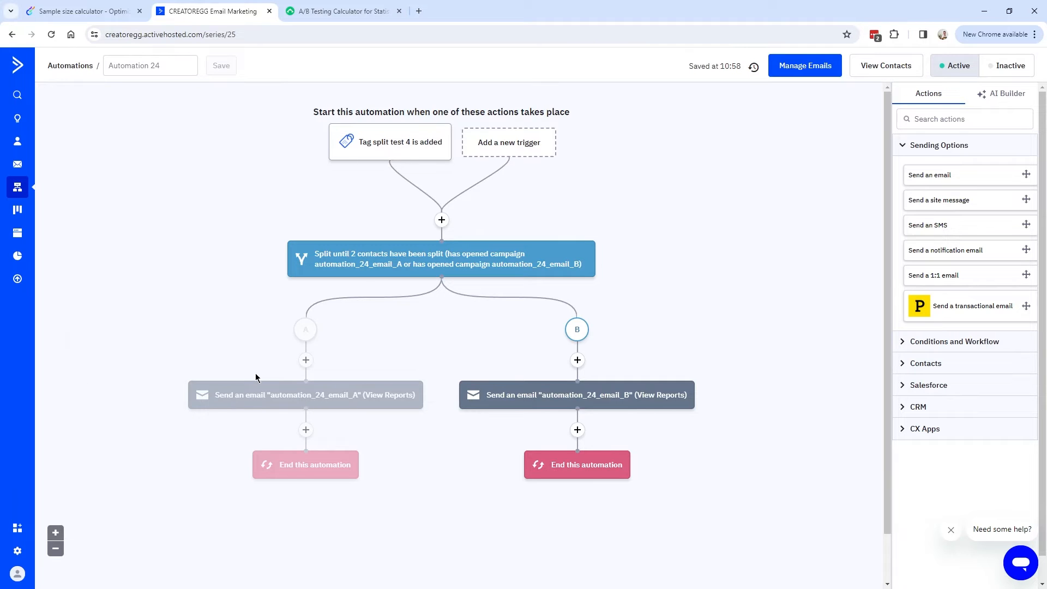
Add a note to email B with the pasted subject-line test summary naming winner: email b.
mouse_move(632, 390)
click(666, 365)
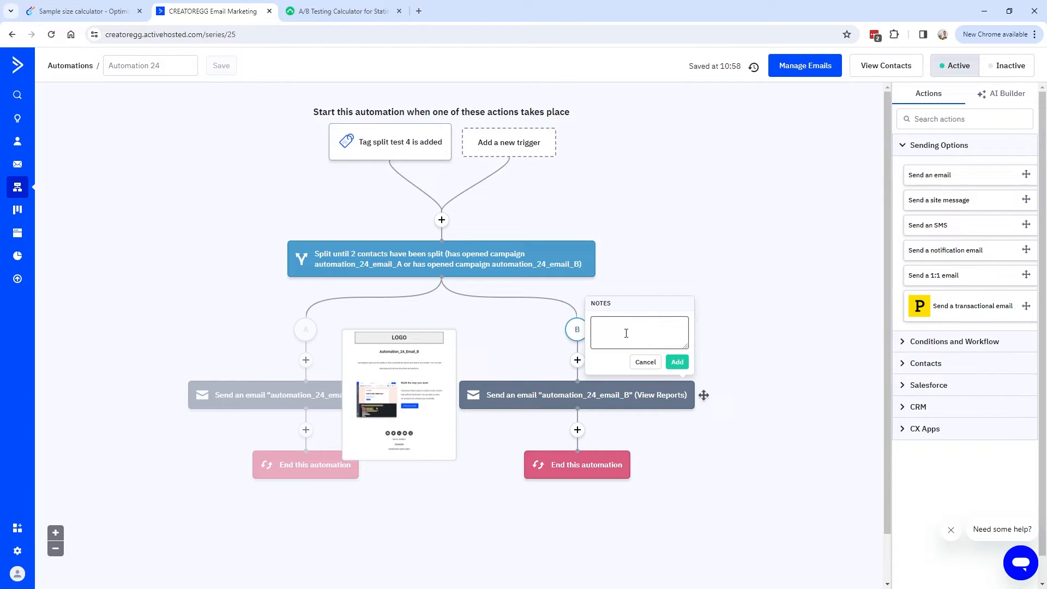
text(Test subject line [date] - Email a: [subject line] - email B: [subject line] - winner: email b)
click(669, 195)
mouse_move(670, 195)
mouse_down()
mouse_move(652, 194)
mouse_move(674, 194)
mouse_up()
click(630, 214)
click(627, 210)
drag(596, 205, 675, 205)
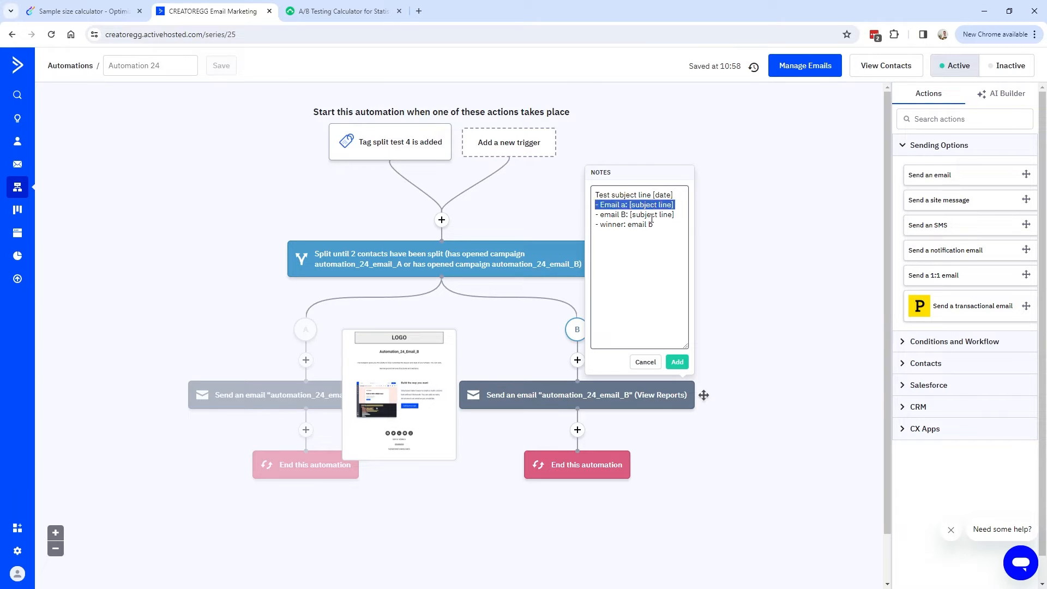
drag(595, 215, 680, 216)
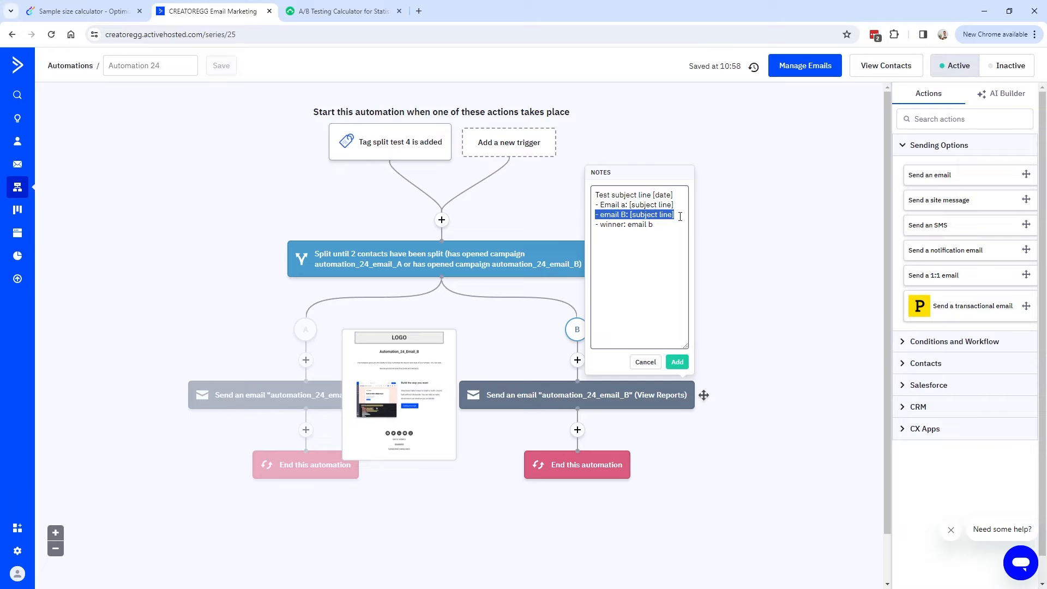
drag(597, 225, 662, 226)
click(630, 316)
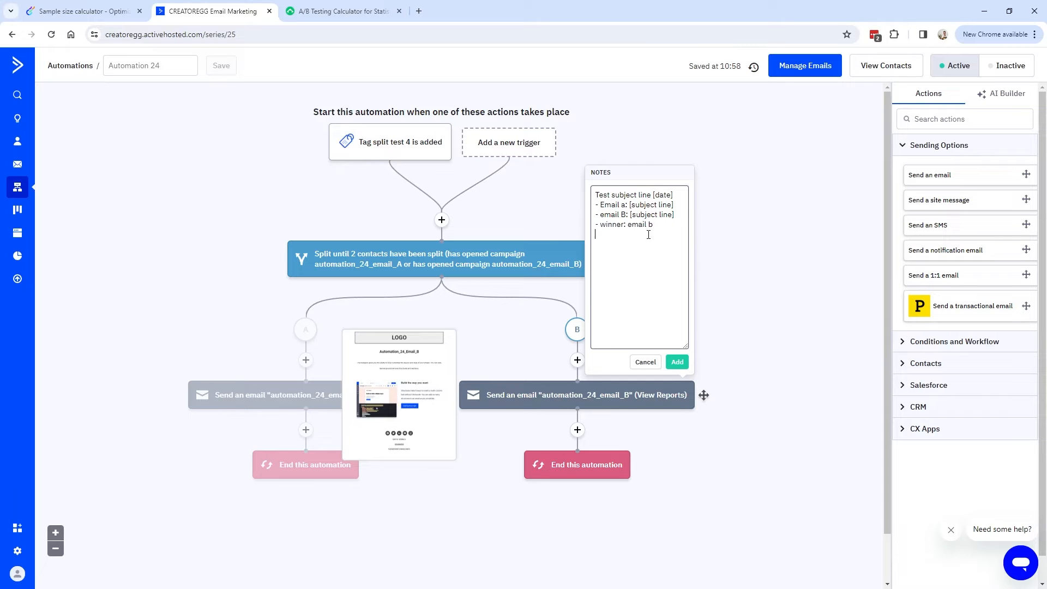
click(677, 362)
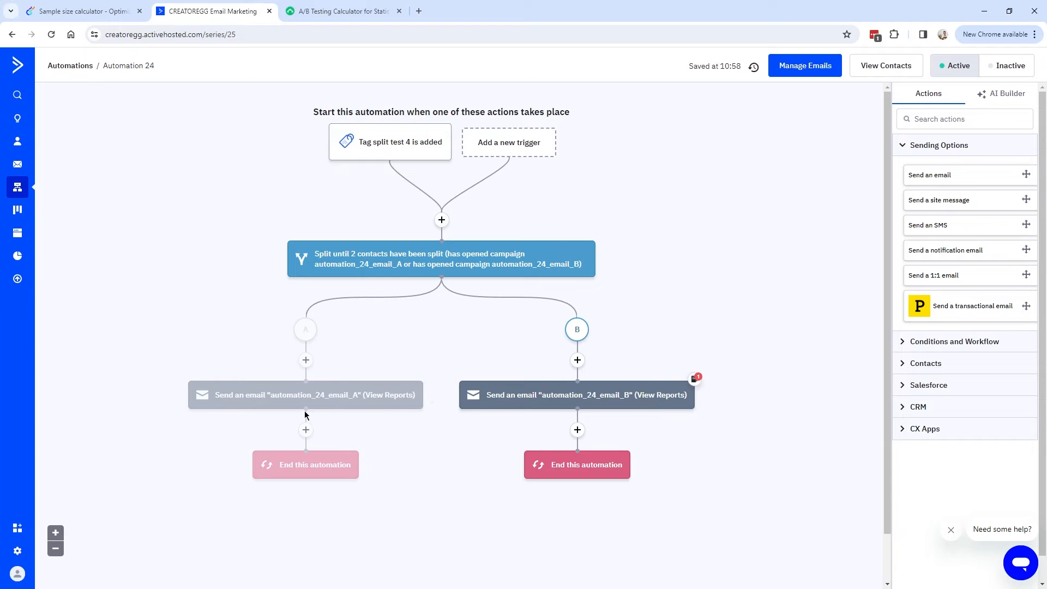
Add a second note reading 'test' to the email B step.
mouse_move(328, 401)
mouse_move(667, 370)
click(667, 370)
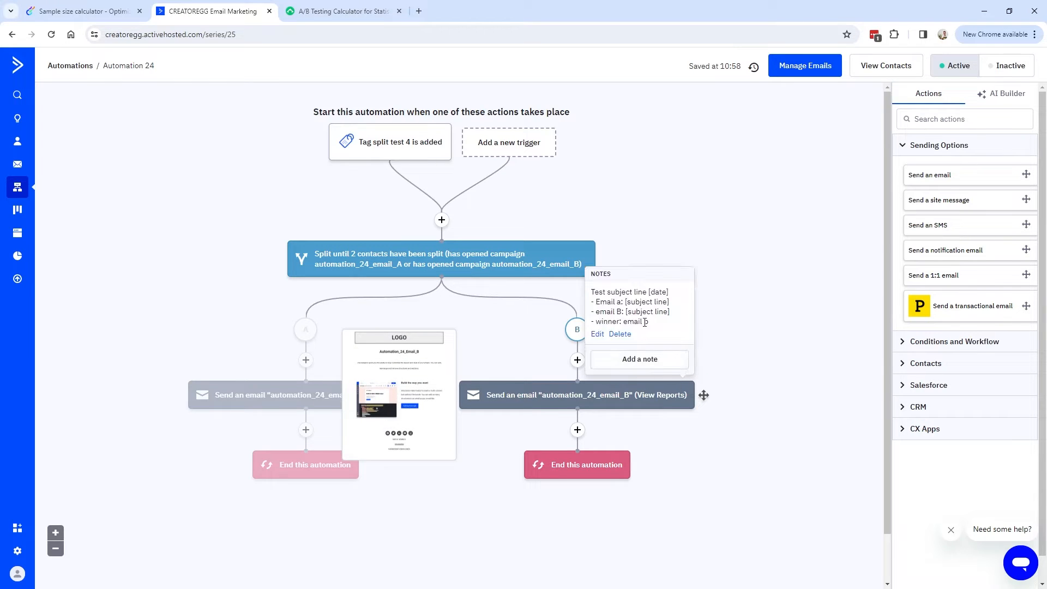
click(656, 366)
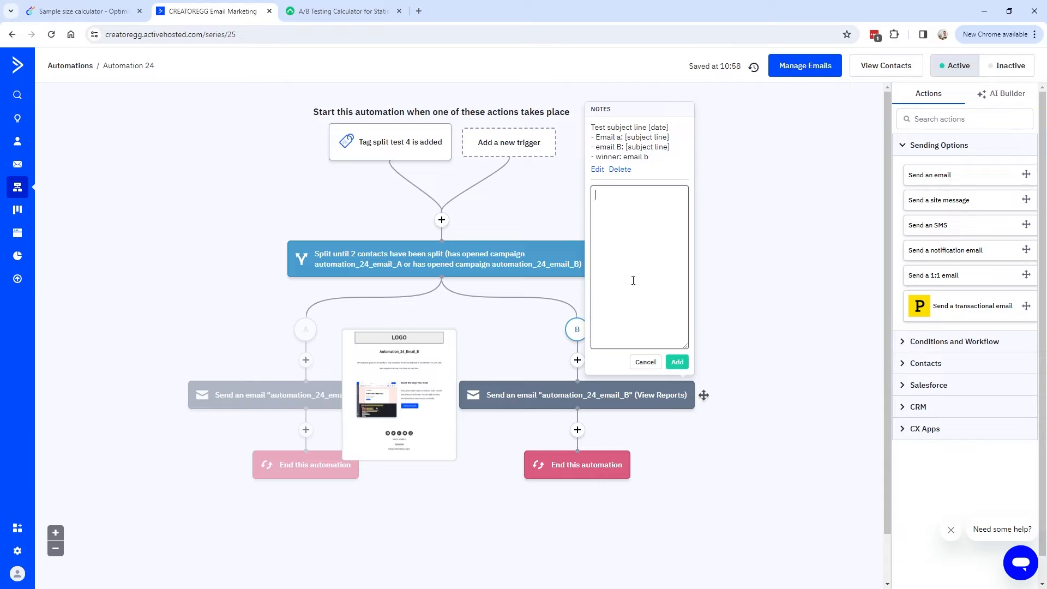
text(test)
click(677, 362)
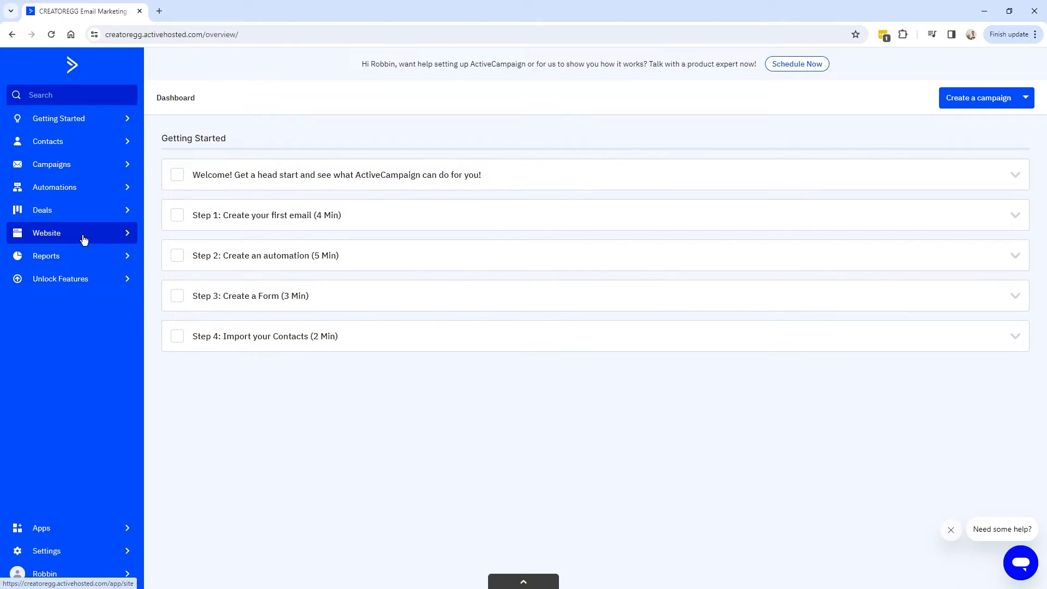
Start a new form named 'Lead Magnet 1 - 100 ActiveCampaign Split Automation Ideas' from Website Forms.
click(44, 235)
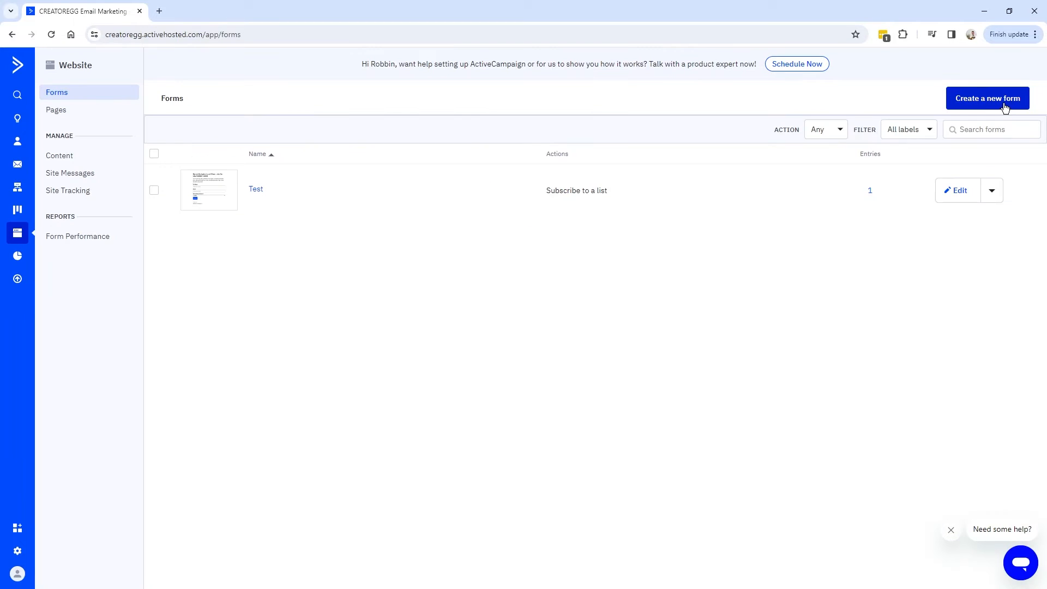
click(1005, 100)
text(Lead Magnet 1 - 100 ActiveCampaign Split Automation Ideas)
click(615, 147)
drag(615, 147, 357, 159)
click(485, 148)
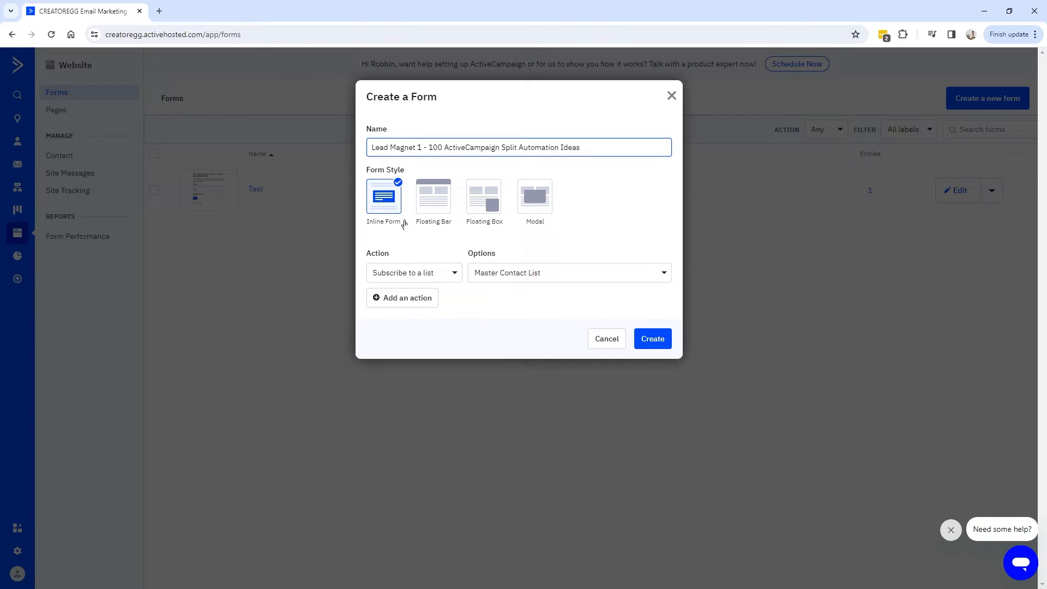
Make it an inline form subscribing contacts to the Master Contact List, and create it.
click(396, 274)
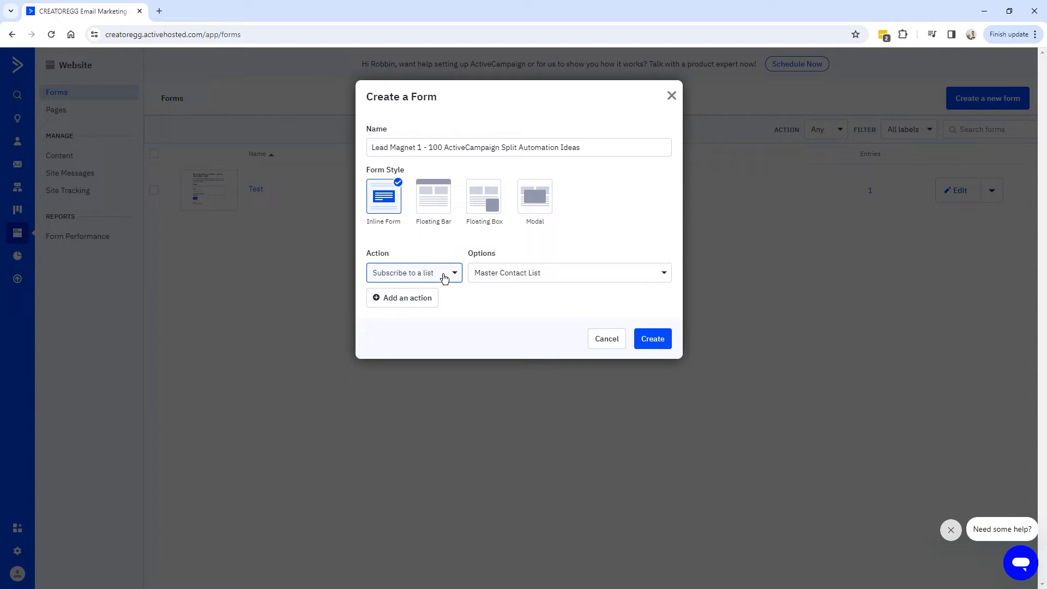
click(541, 276)
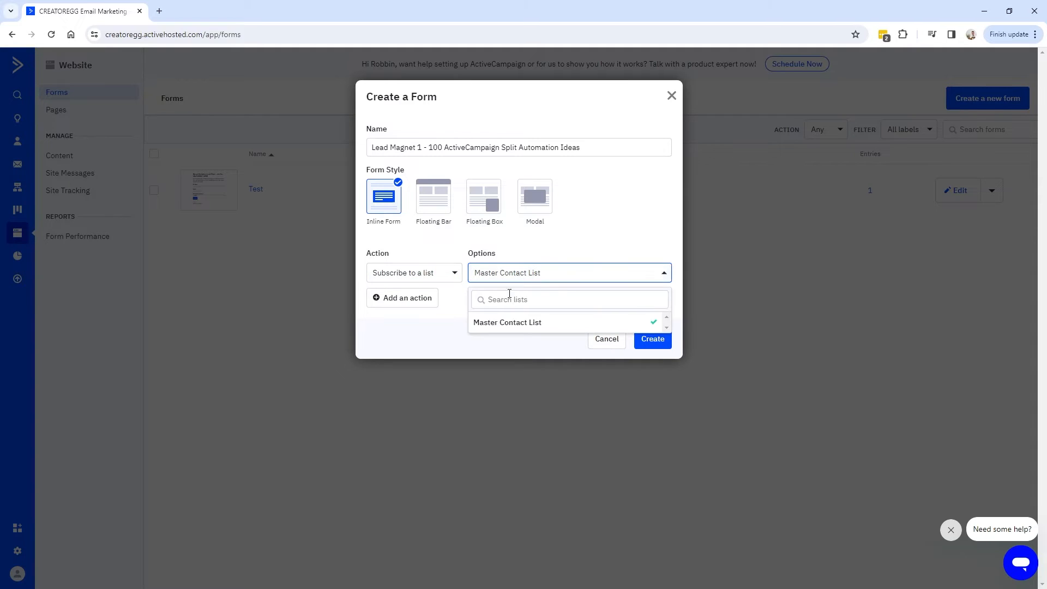
click(544, 324)
click(451, 275)
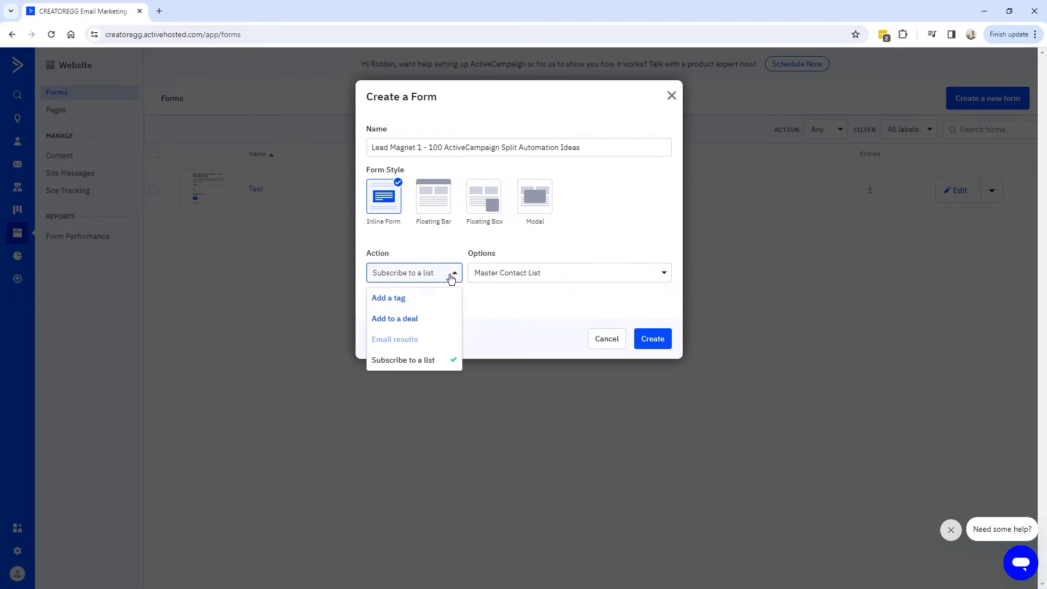
click(519, 276)
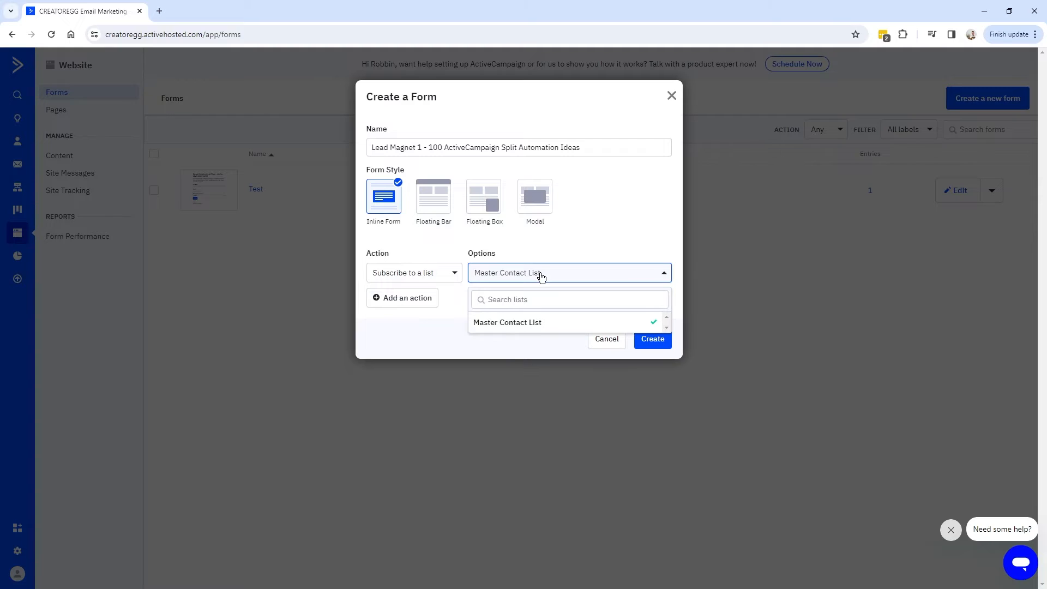
click(540, 275)
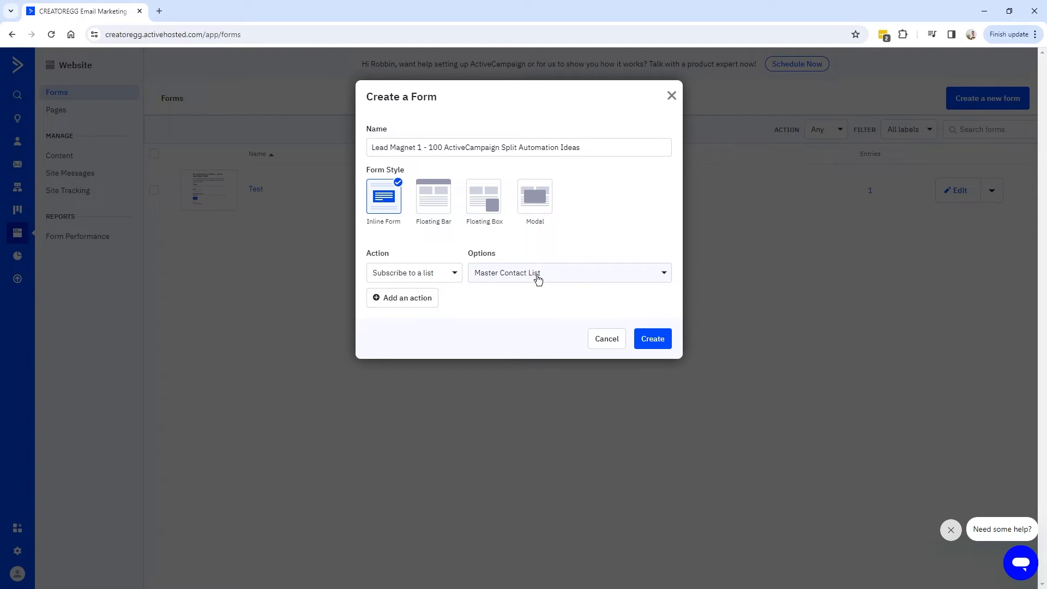
drag(425, 147, 357, 147)
click(447, 147)
drag(429, 148, 593, 147)
click(552, 280)
click(549, 285)
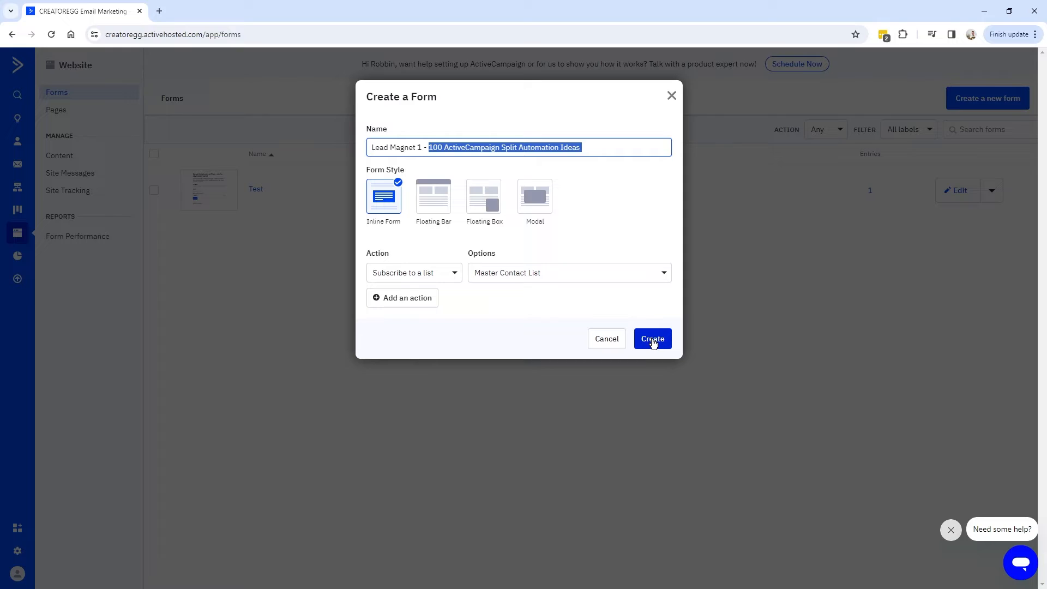
click(653, 341)
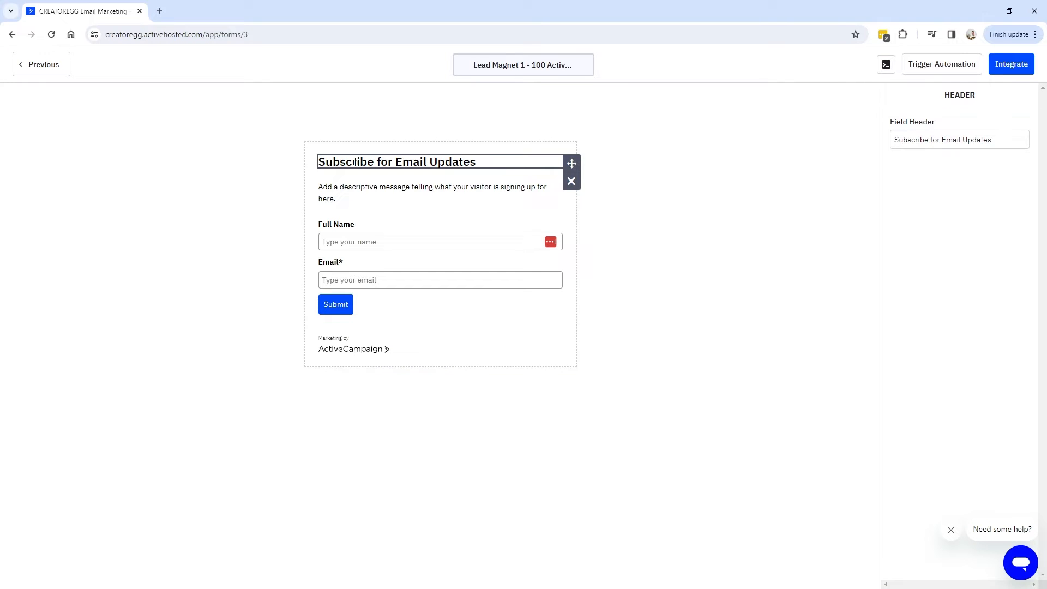
Replace the 'Subscribe for Email Updates' heading with the pasted split automation ideas title.
drag(322, 162, 483, 163)
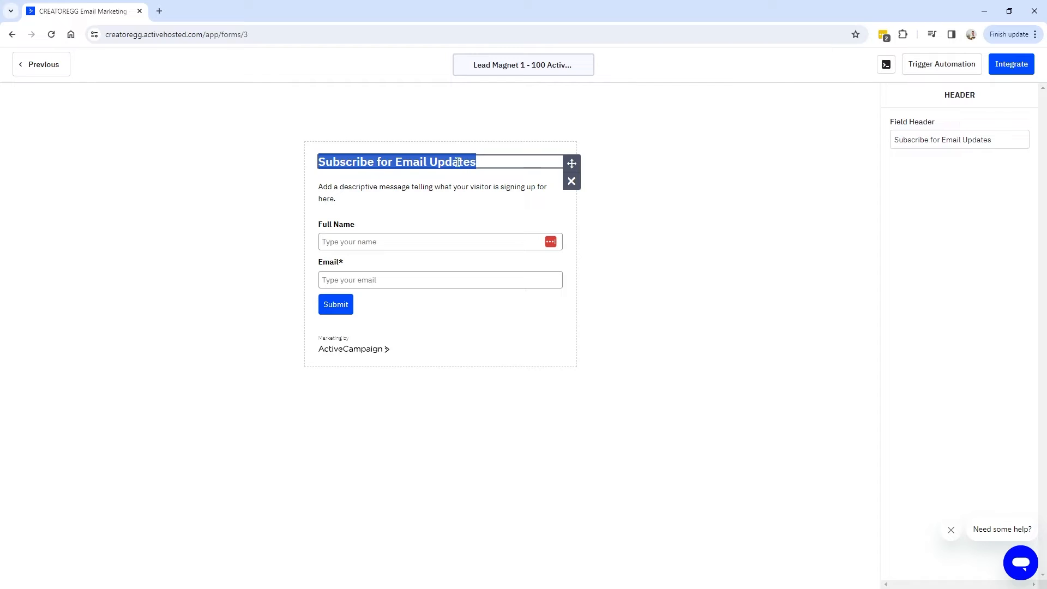
click(480, 162)
drag(477, 162, 414, 162)
click(354, 159)
mouse_move(320, 162)
mouse_down()
mouse_move(480, 162)
mouse_move(318, 162)
mouse_up()
triple_click(409, 163)
triple_click(945, 141)
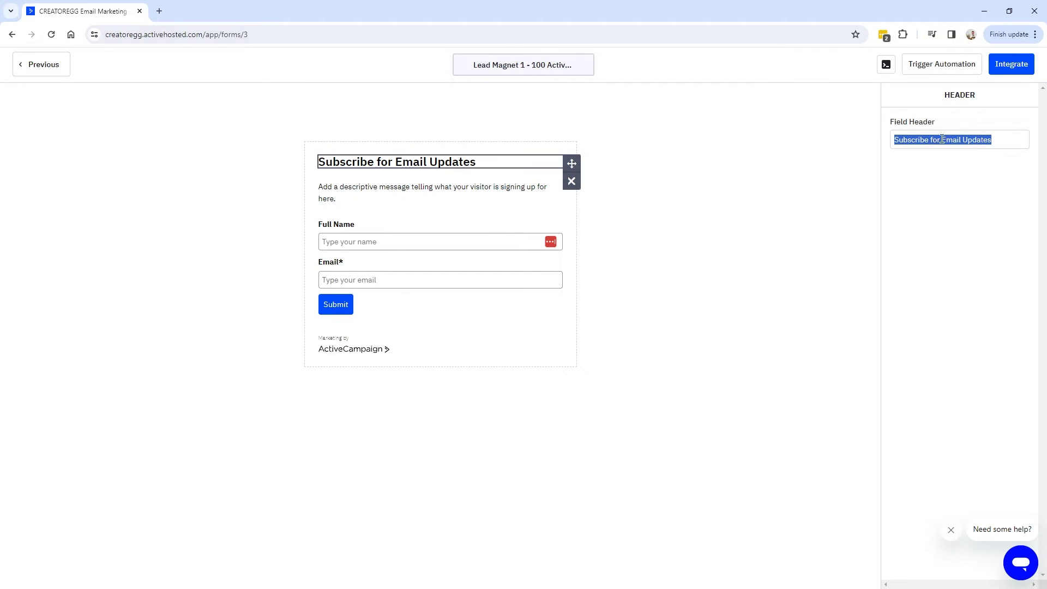
key(BackSpace)
text(100 ActiveCampaign Split Automation Ideas You Probably Haven't Tried In Your Business)
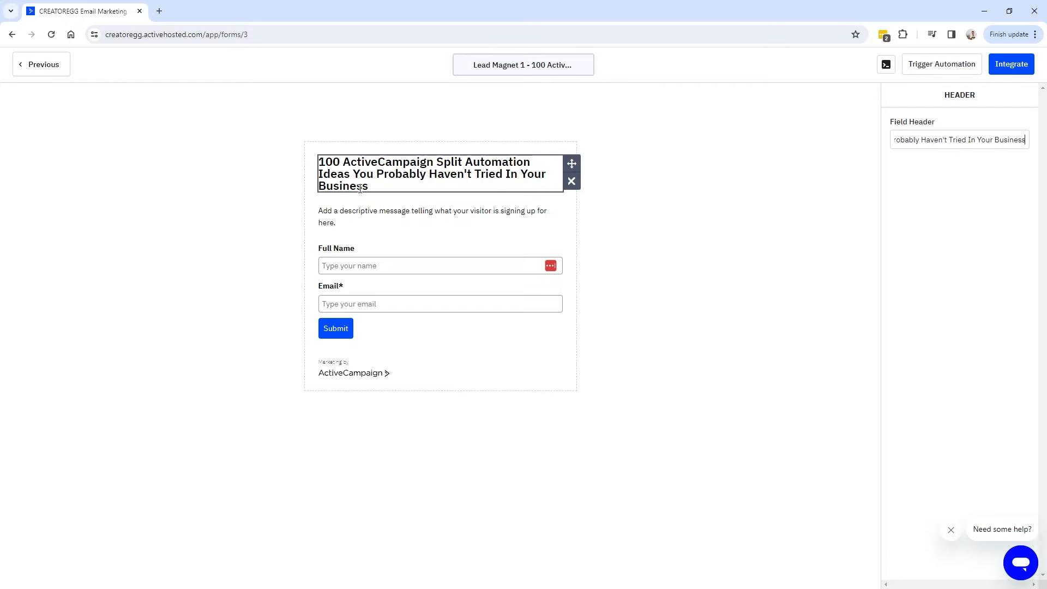
Replace the placeholder description with the pasted download description.
click(382, 216)
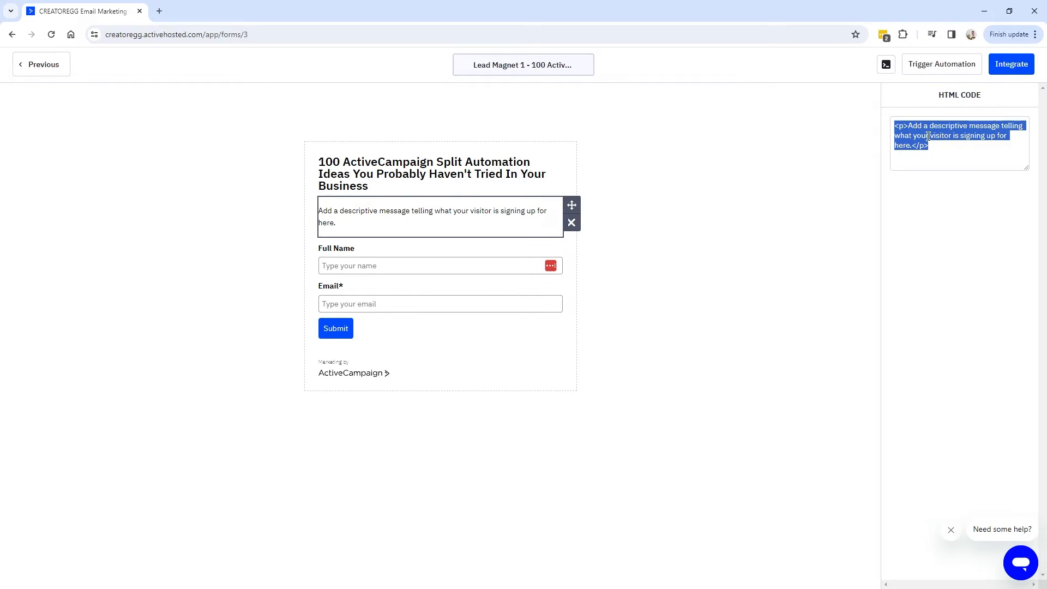
key(BackSpace)
text(Enter your email address to download the '100 Untapped ActiveCampaign Split Automation Ideas'.)
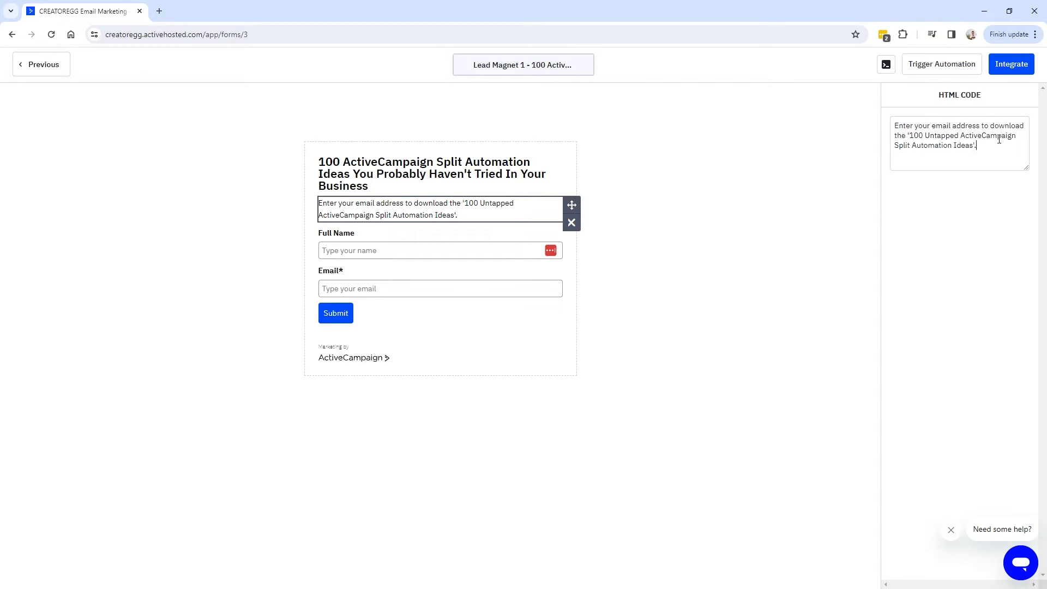
Delete the Full Name field from the form.
click(387, 256)
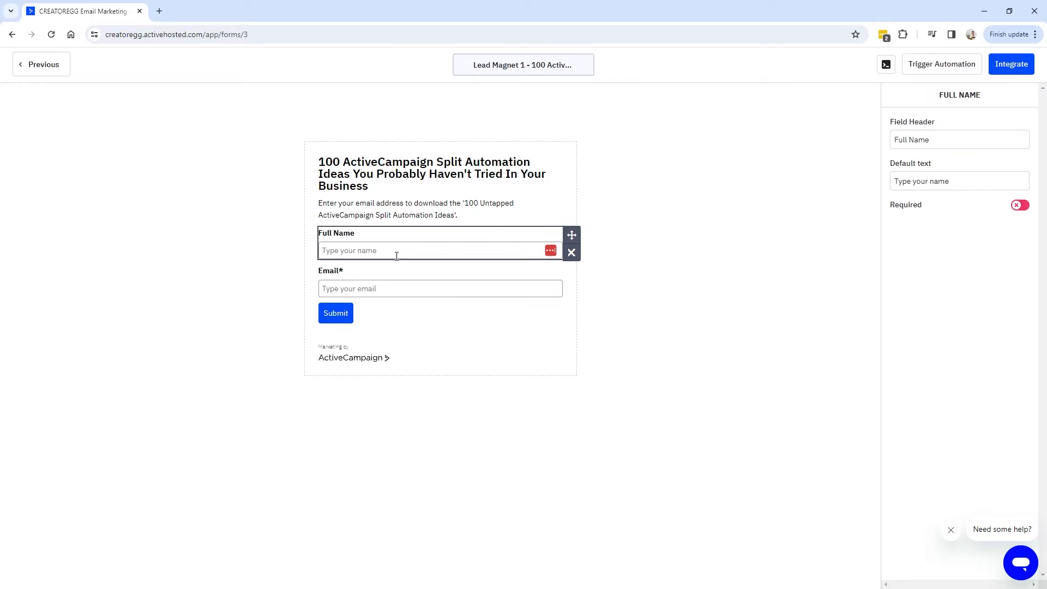
click(572, 254)
click(659, 165)
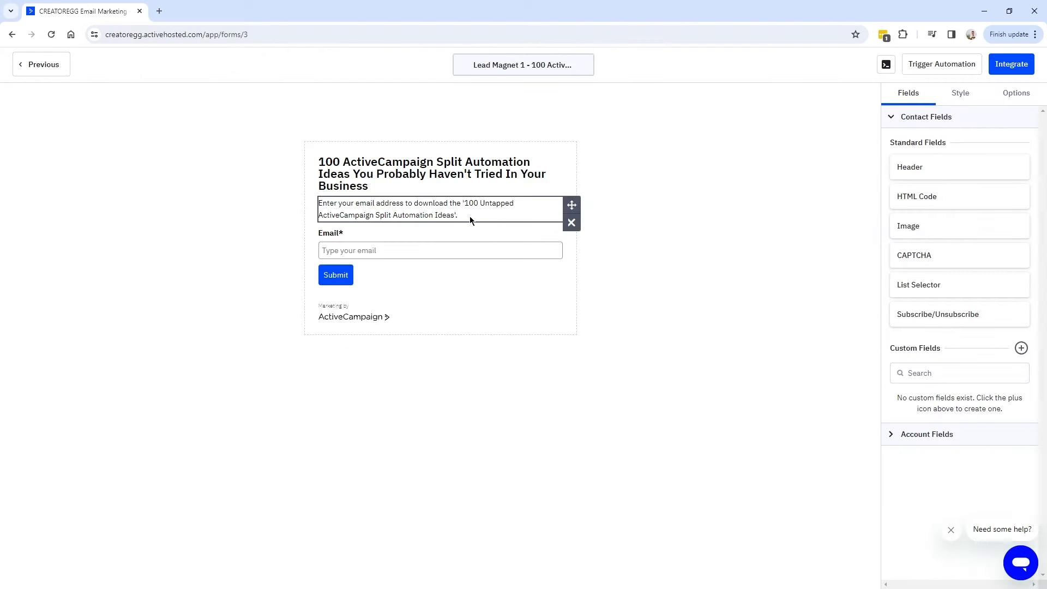
Change the submit button label from Submit to 'Download now!'.
click(332, 240)
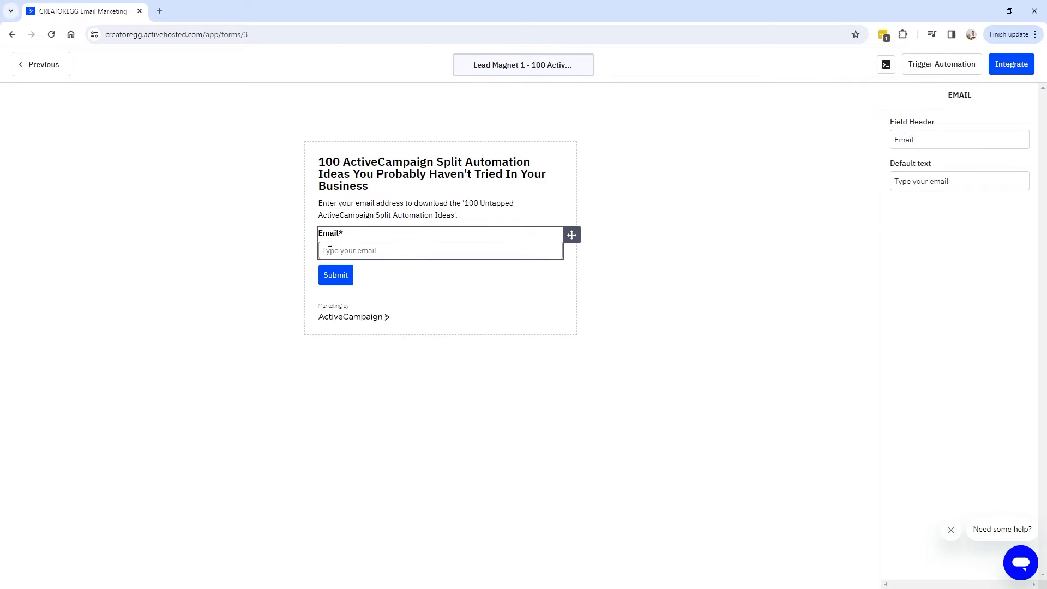
click(344, 275)
double_click(908, 140)
text(Do)
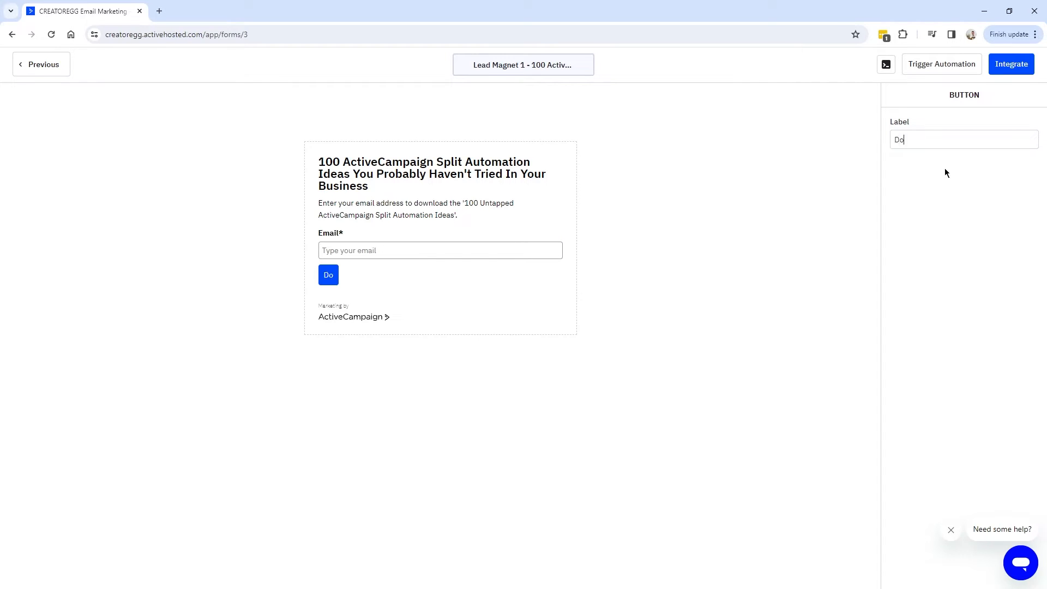
text(wnload now!)
click(961, 97)
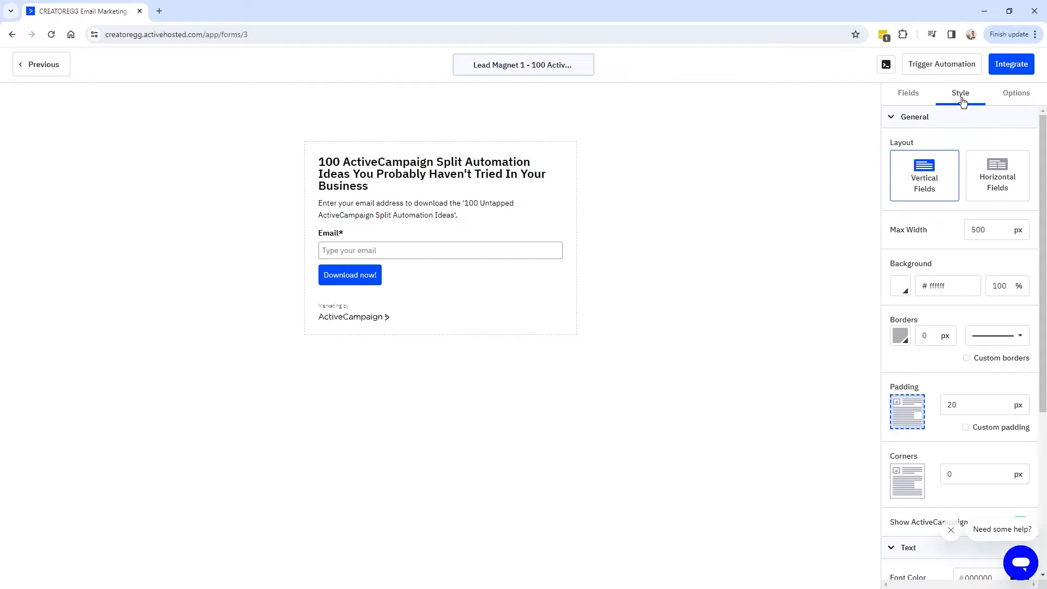
Turn off Show ActiveCampaign Branding in the form's Style settings.
scroll(970, 297, down, 4)
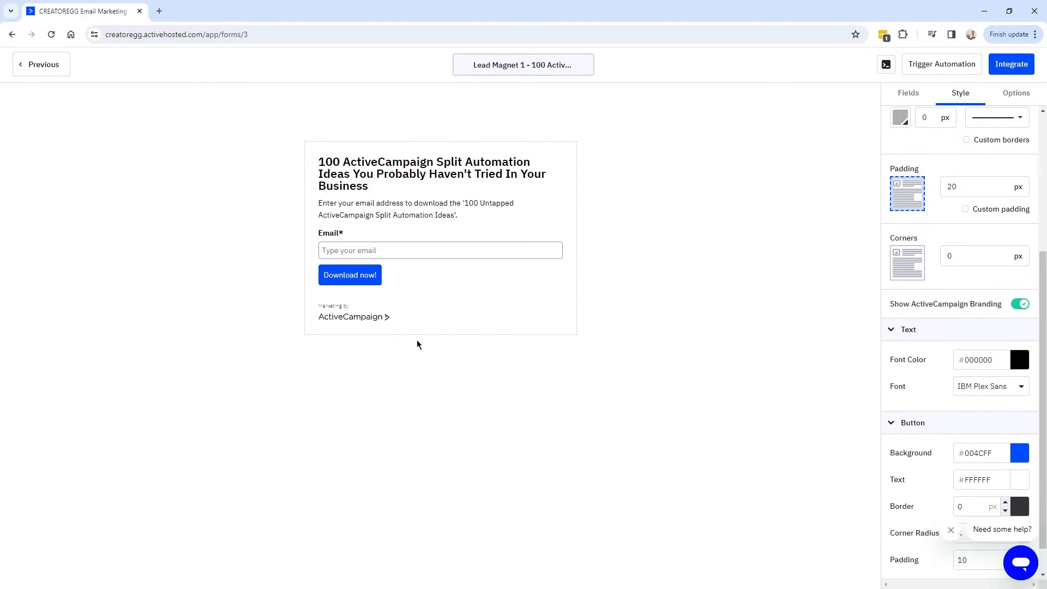
click(1020, 305)
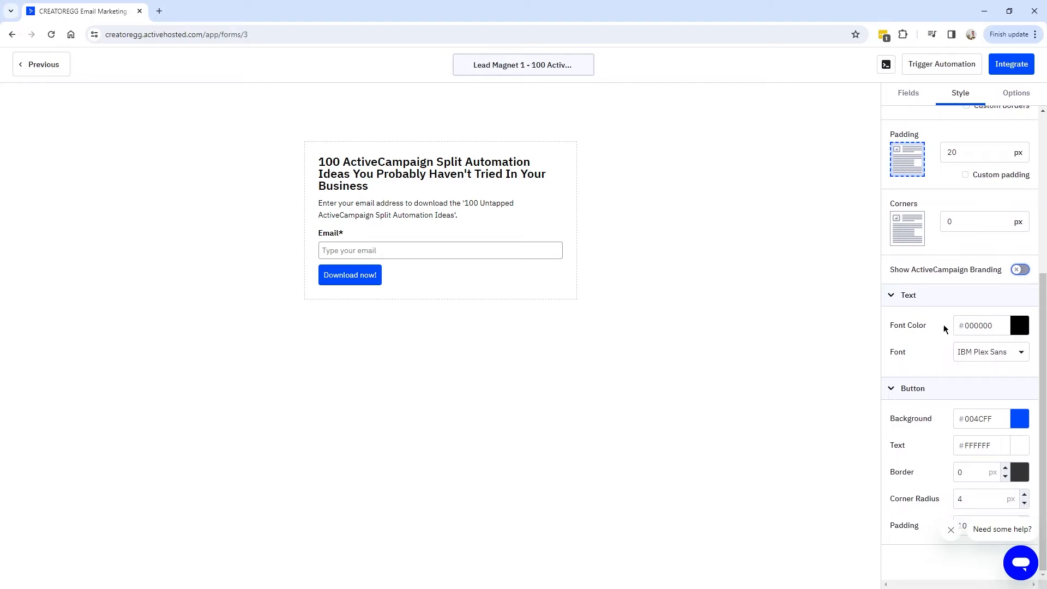
scroll(944, 327, up, 5)
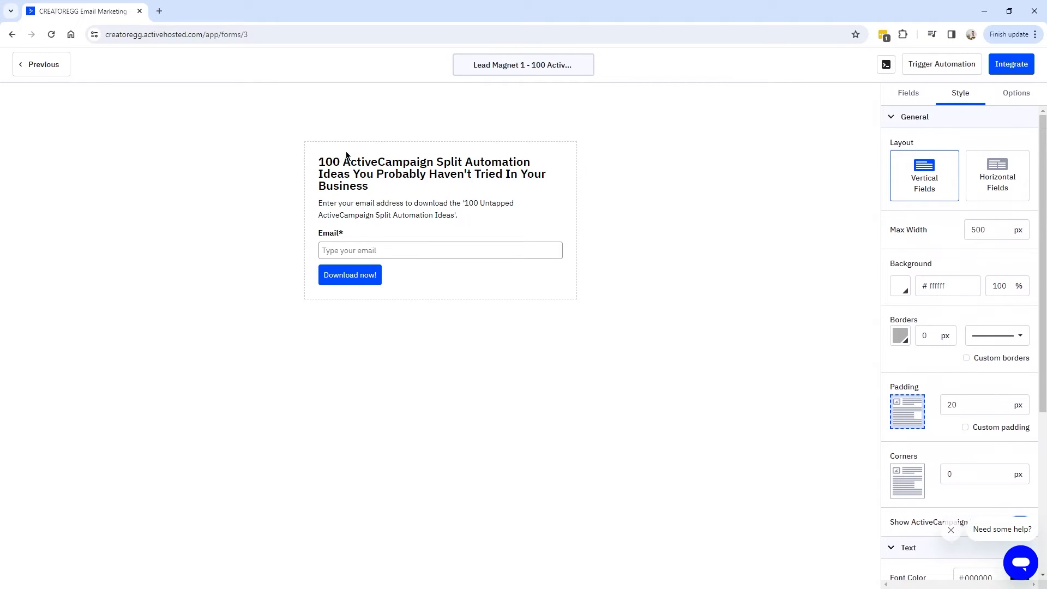
scroll(937, 357, down, 5)
scroll(937, 382, up, 5)
Open and close the code console, then bring up the form's Options settings.
click(886, 65)
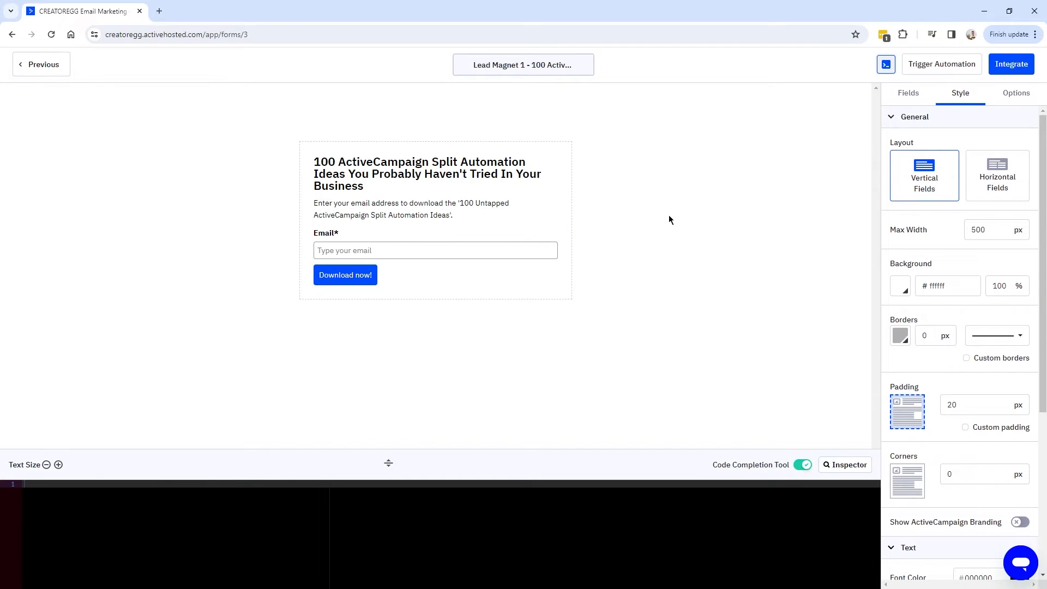
click(885, 66)
click(1016, 94)
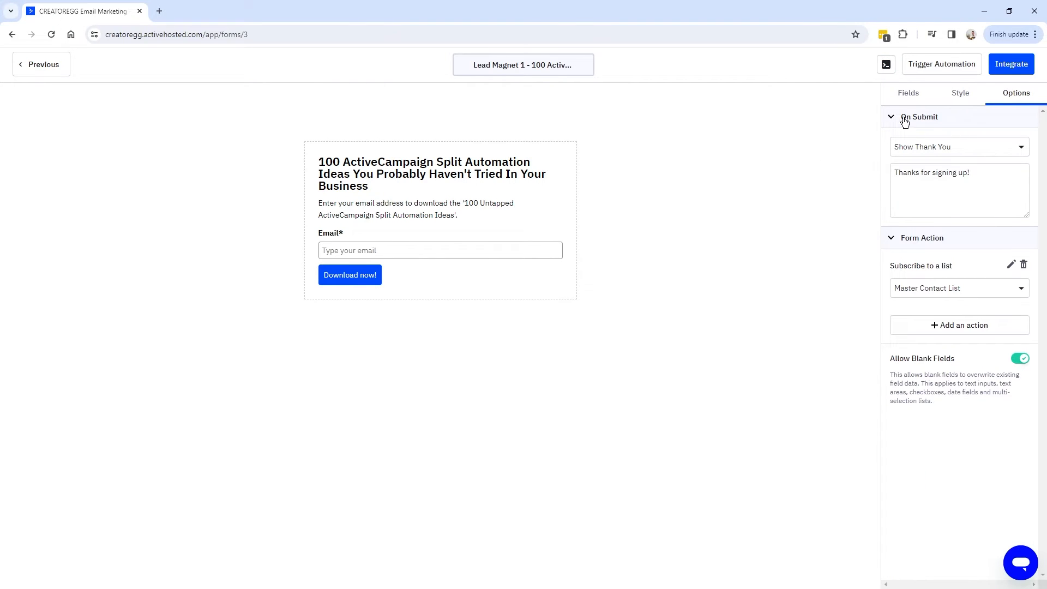
Keep Show Thank You on submit and paste the 60-second free-download email message.
click(914, 157)
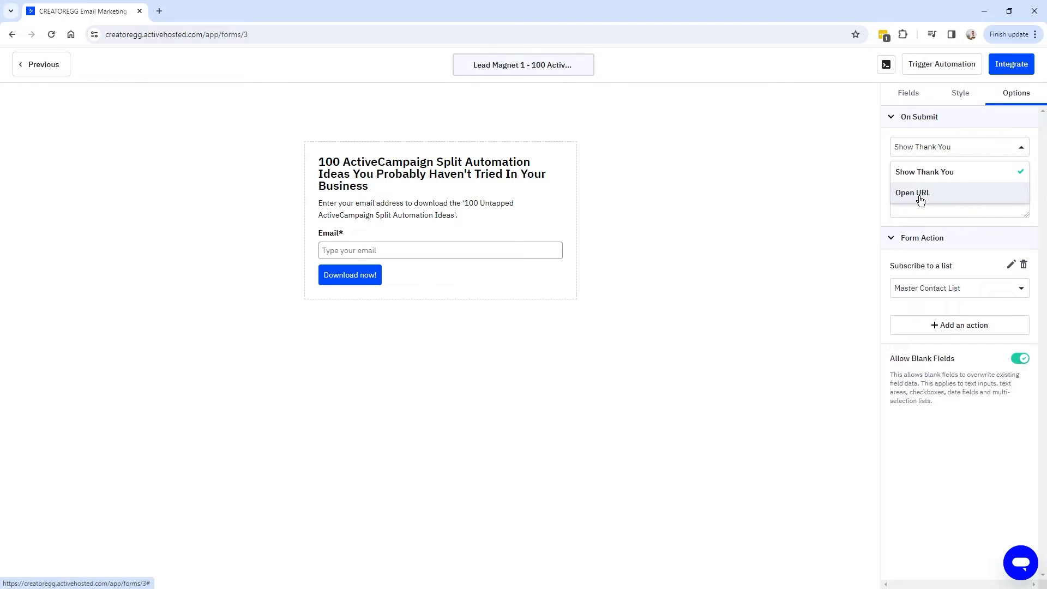
click(932, 153)
click(954, 148)
click(937, 172)
mouse_move(970, 172)
mouse_down()
mouse_move(879, 175)
mouse_move(974, 171)
mouse_up()
click(896, 173)
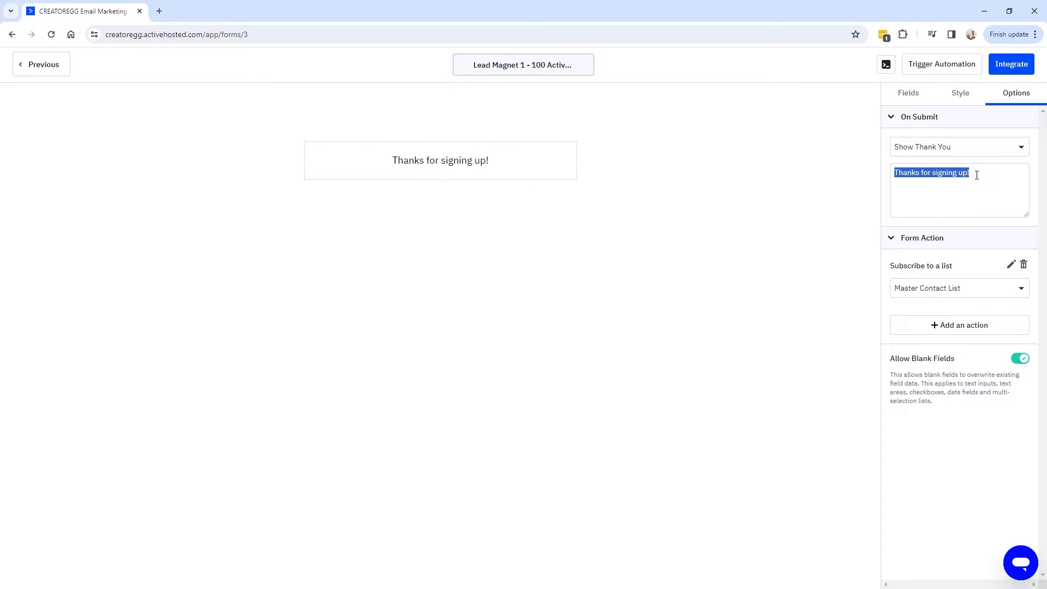
click(976, 175)
drag(977, 173, 1032, 203)
text(Within 60 seconds, you'll receive an email. In that email, you'll find the free download you just requested.)
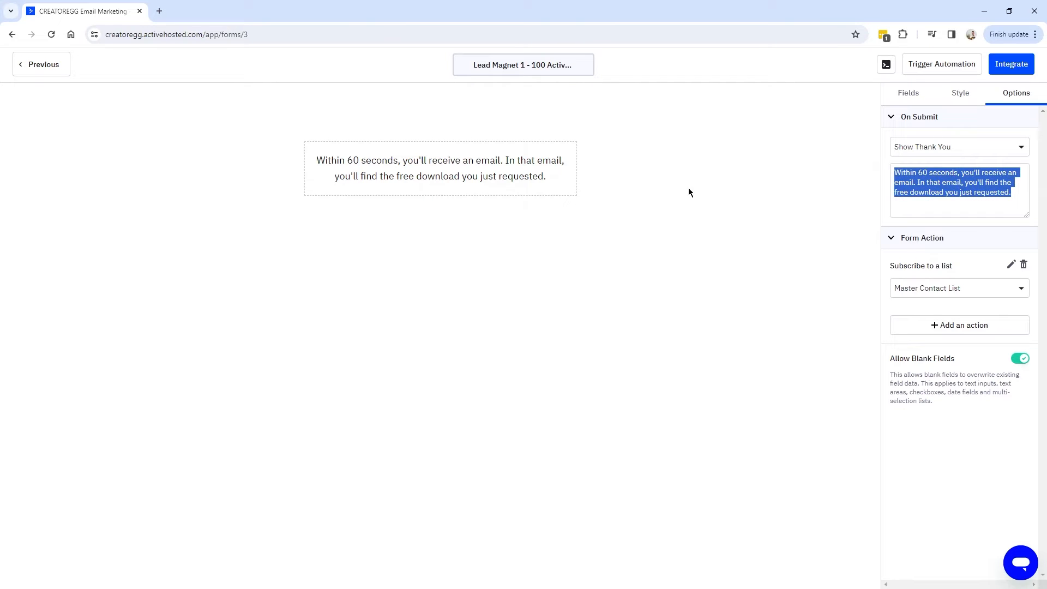
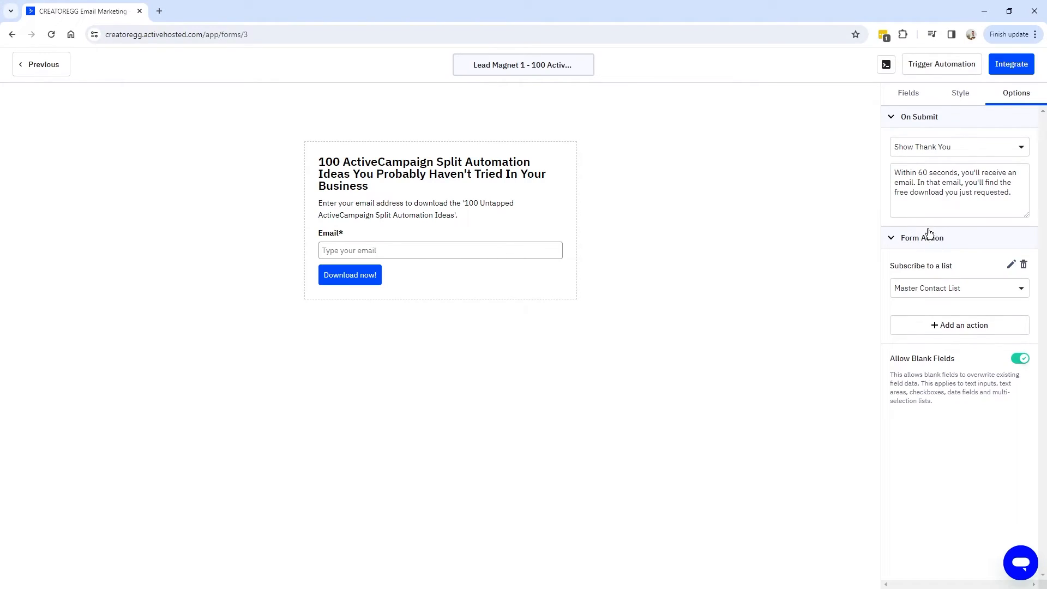
Preview the default 'Thank you for subscribing!' opt-in email, then open it for editing.
click(1011, 266)
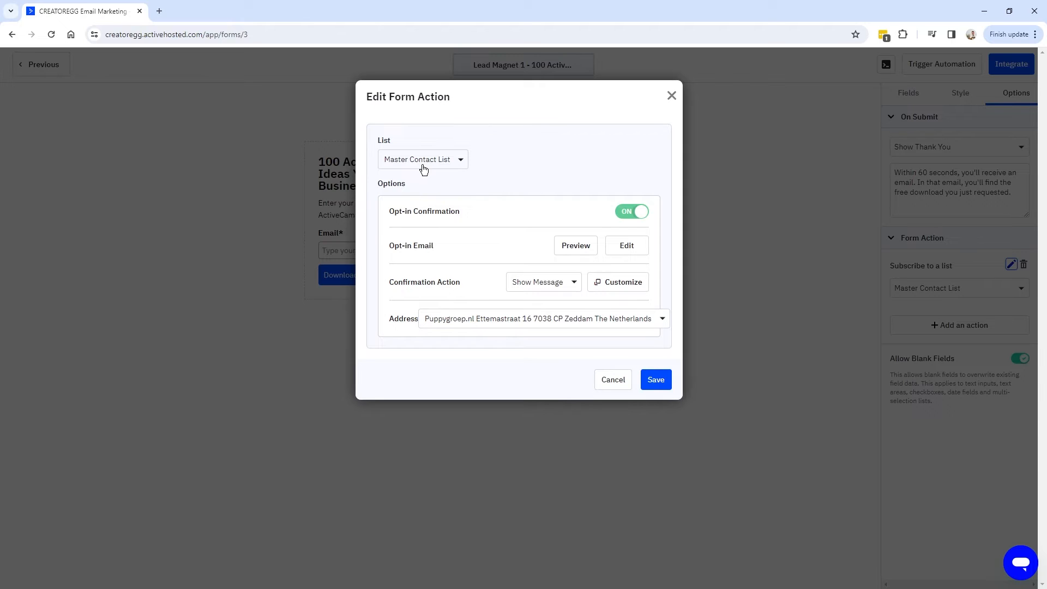
click(571, 248)
drag(186, 89, 420, 116)
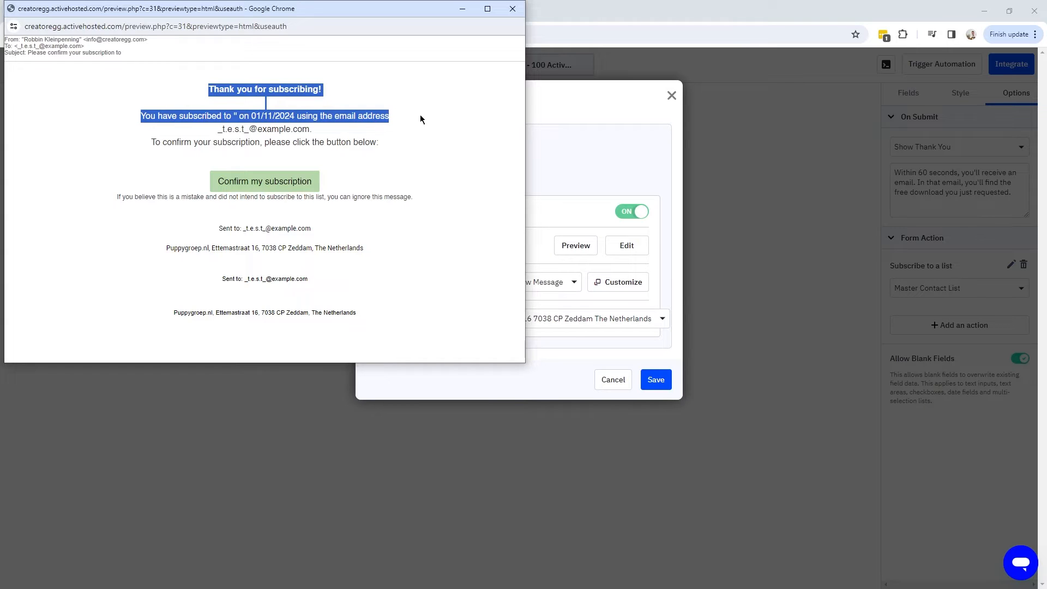
drag(311, 9, 335, 33)
drag(232, 114, 396, 117)
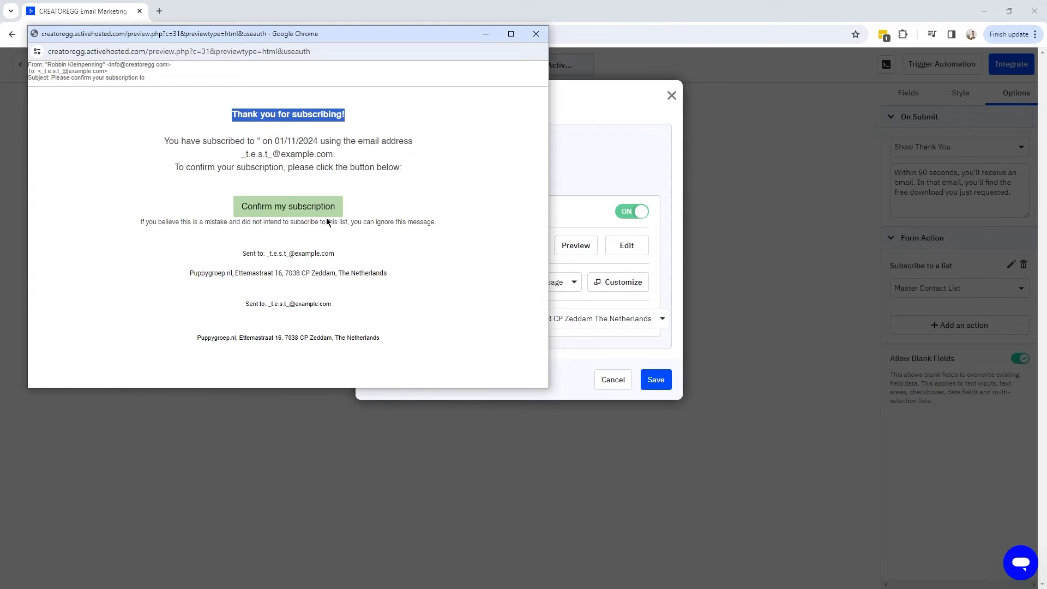
click(536, 34)
drag(391, 245, 542, 251)
click(628, 247)
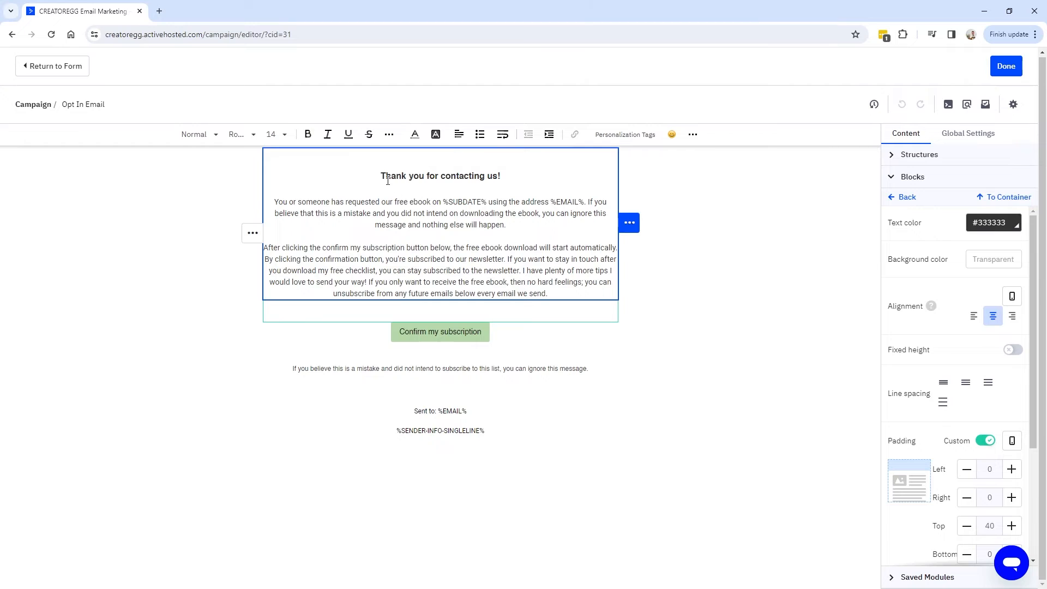
Rewrite the opt-in email as a free-ebook thank-you headed 'Thank you for contacting us!' and save it.
drag(381, 175, 501, 176)
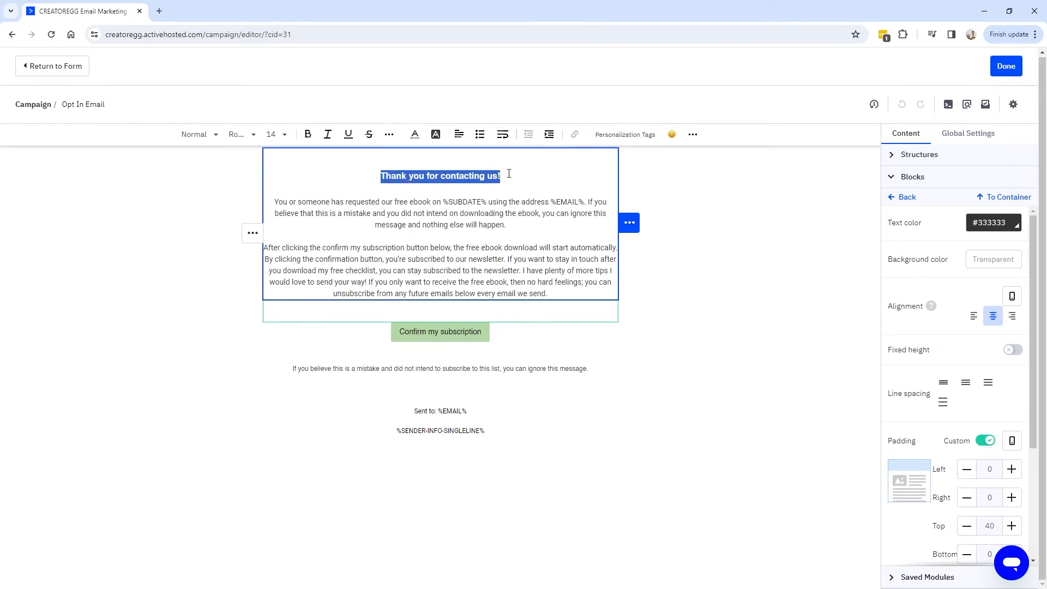
drag(274, 202, 502, 201)
click(498, 231)
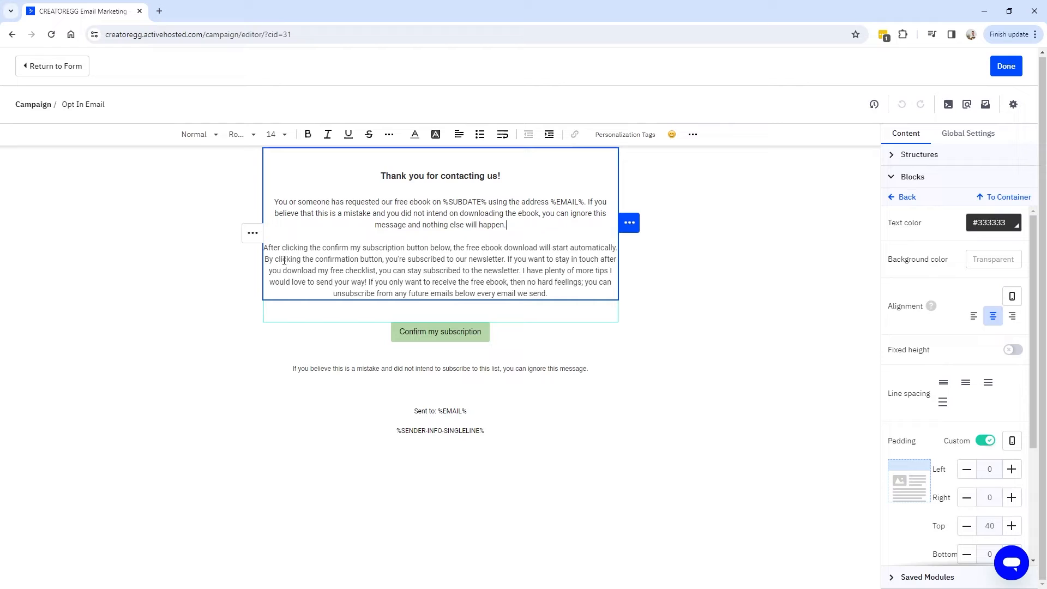
drag(548, 294, 509, 259)
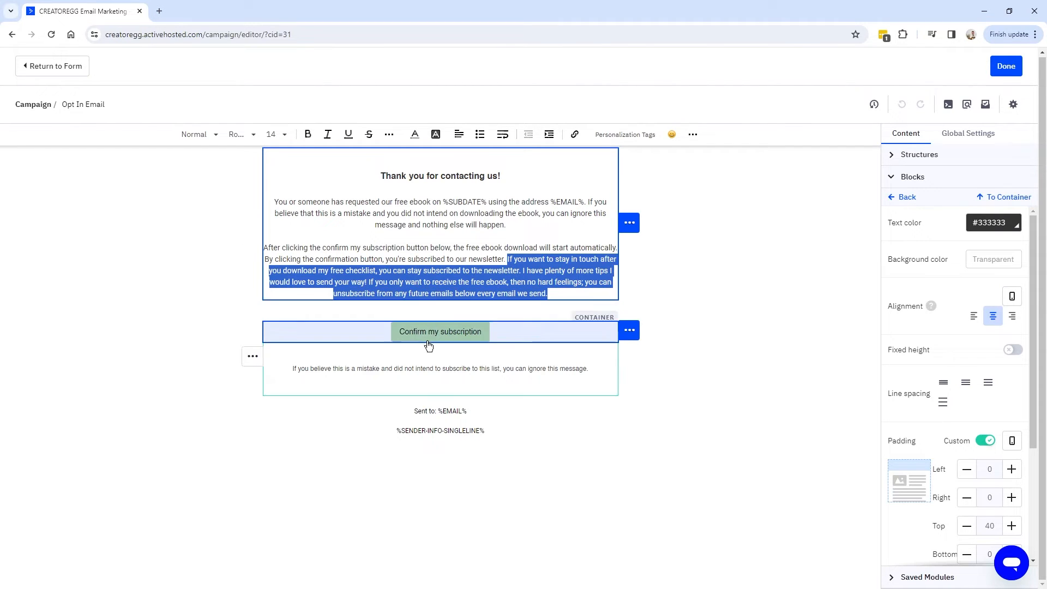
key(ctrl+a)
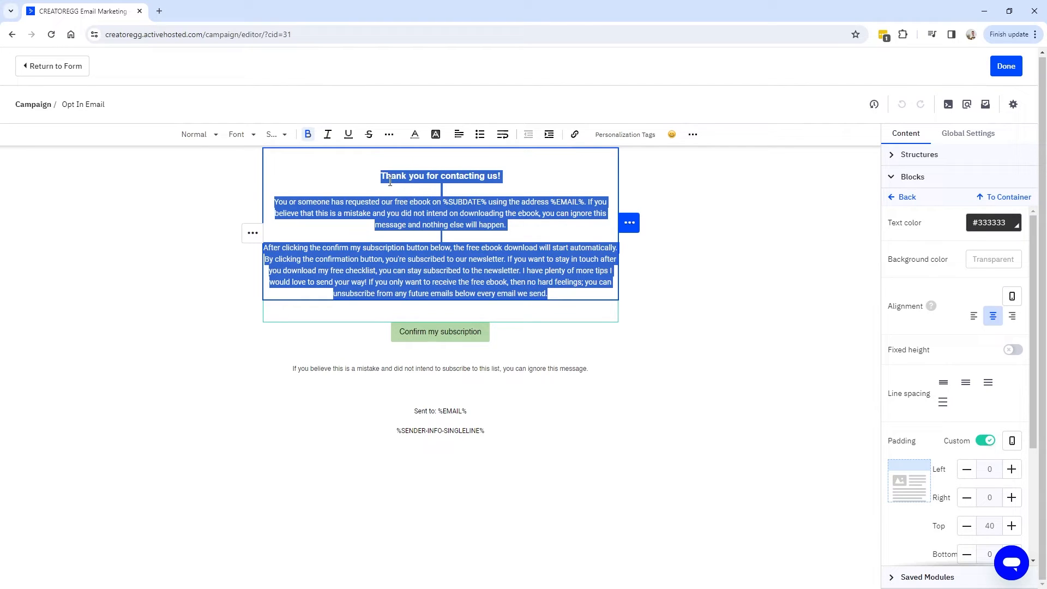
drag(382, 176, 522, 175)
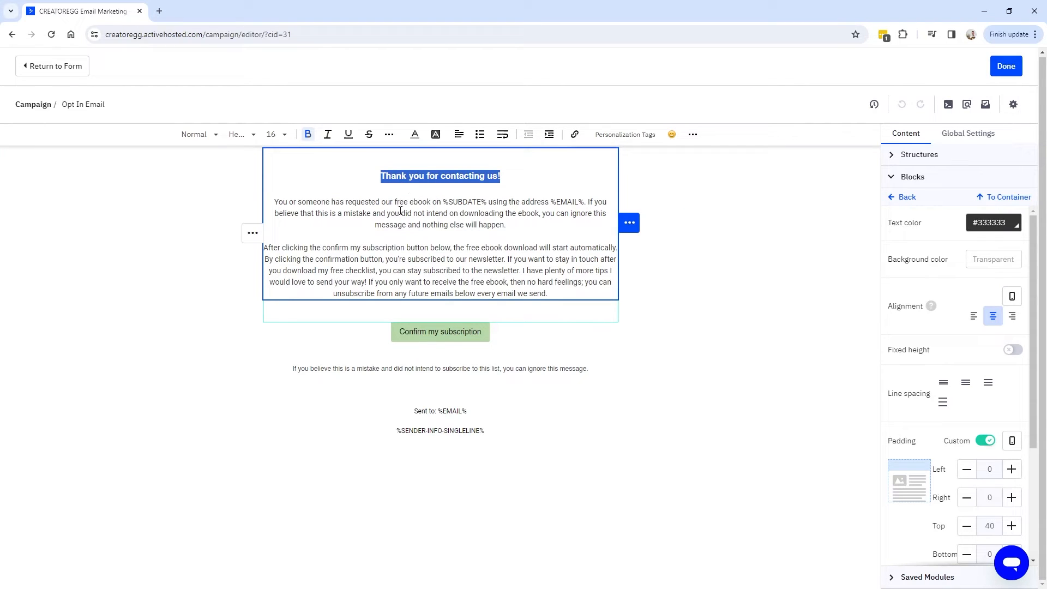
click(457, 337)
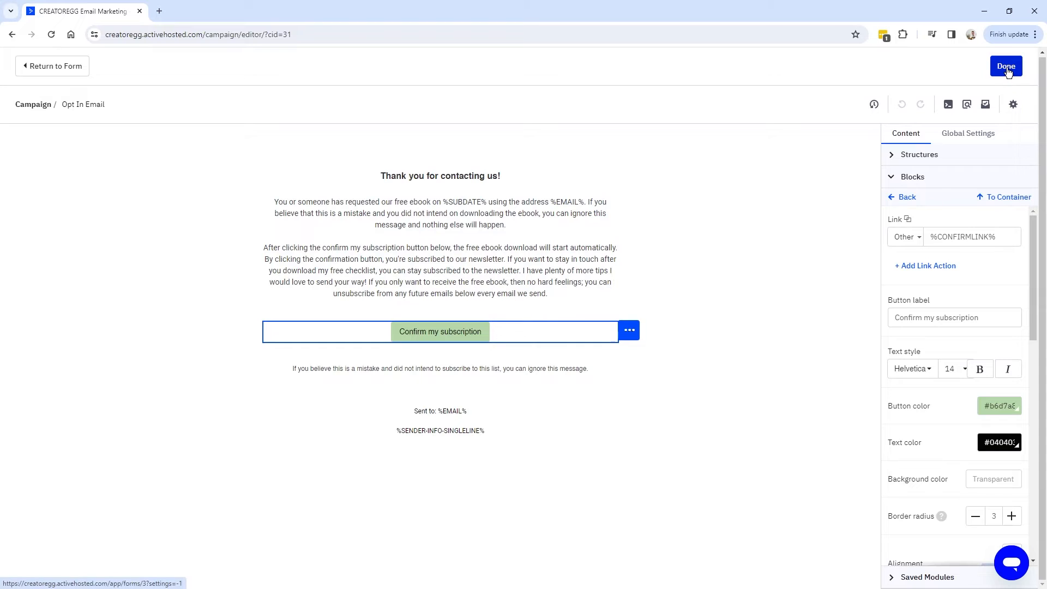
click(1002, 68)
click(1020, 93)
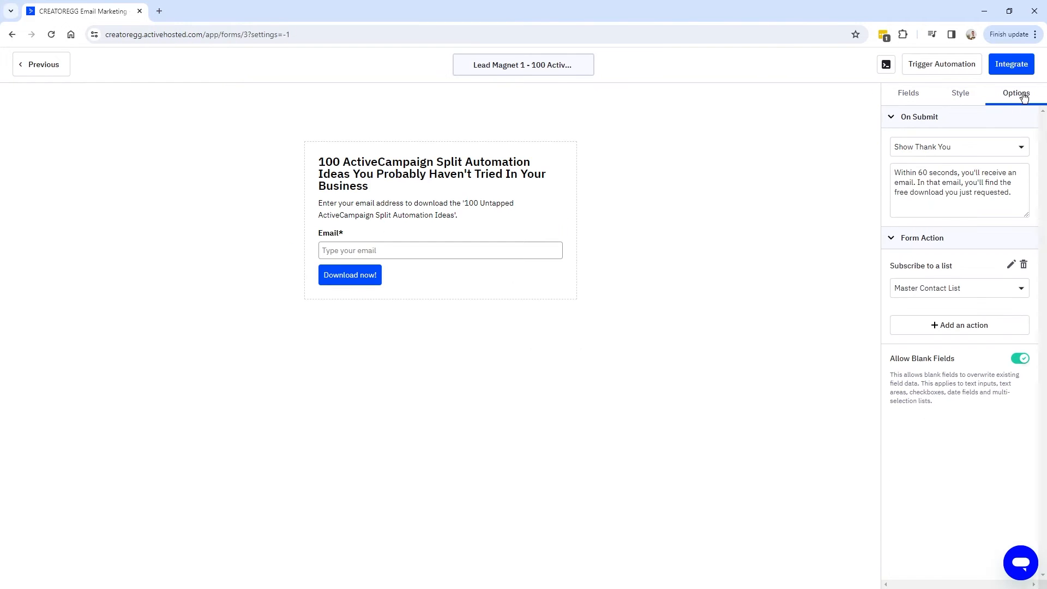
Preview the updated opt-in email, then set the Confirmation Action to Redirect to URL.
click(1011, 265)
drag(390, 285, 432, 285)
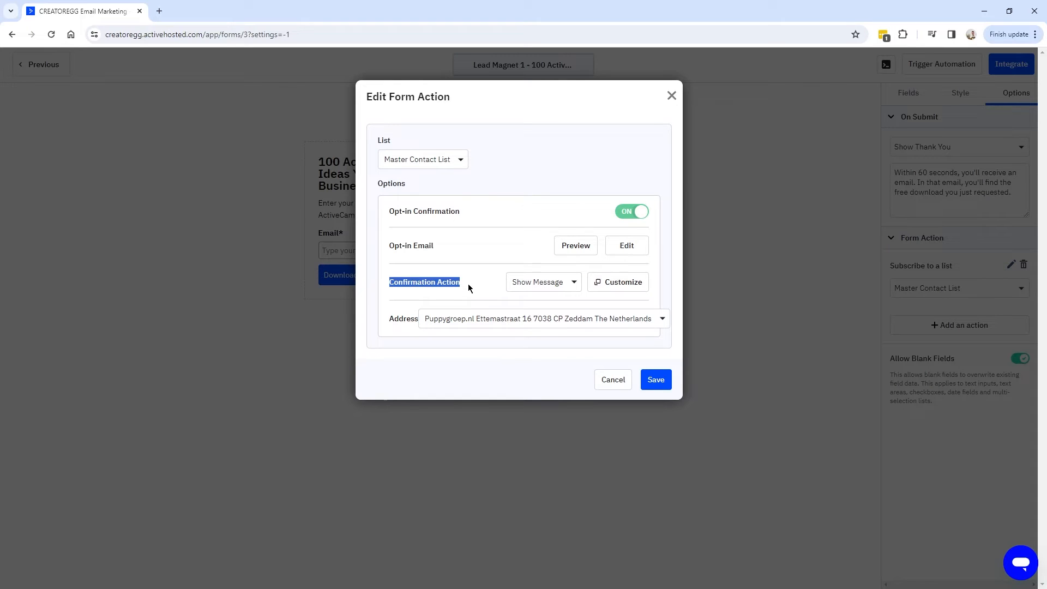
click(576, 247)
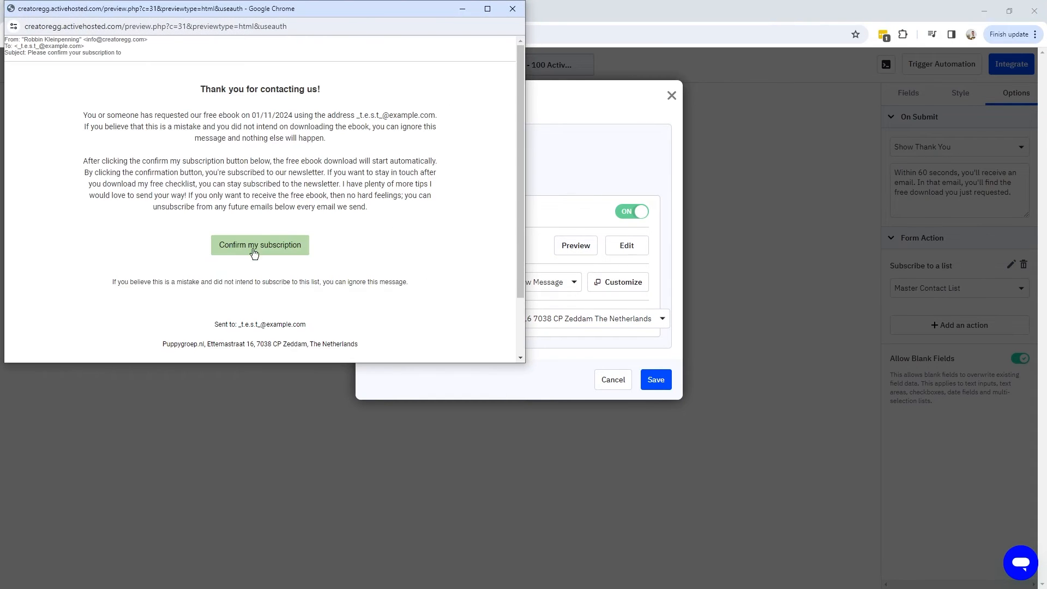
click(512, 16)
drag(475, 279, 572, 288)
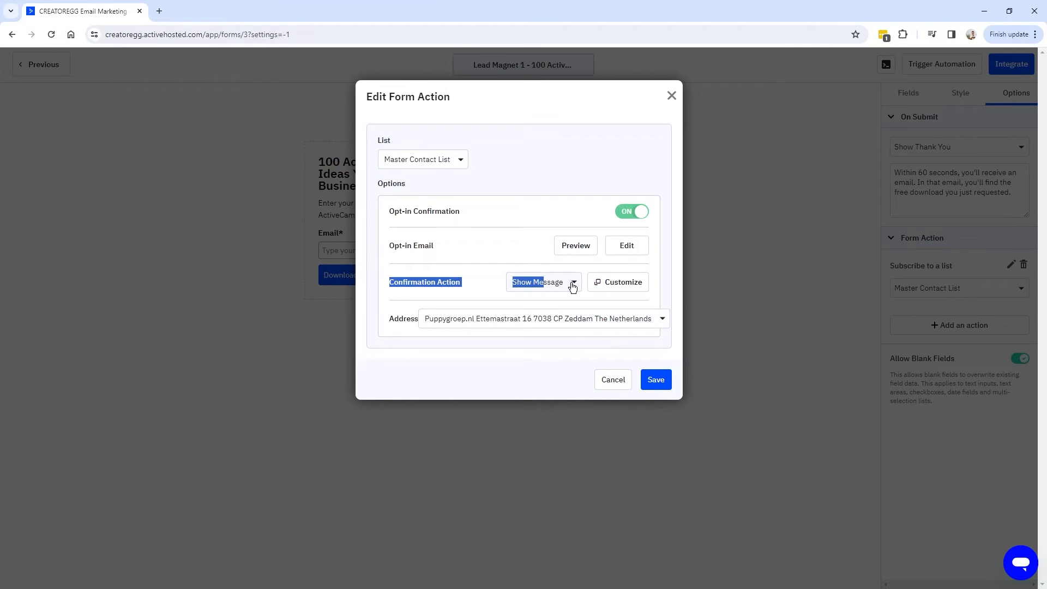
click(617, 288)
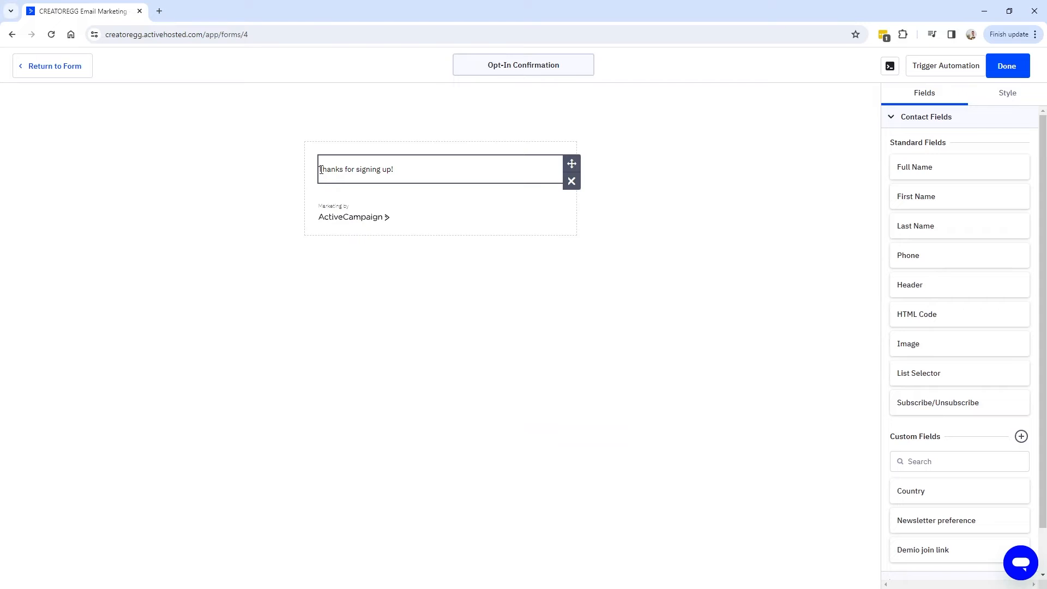
click(51, 70)
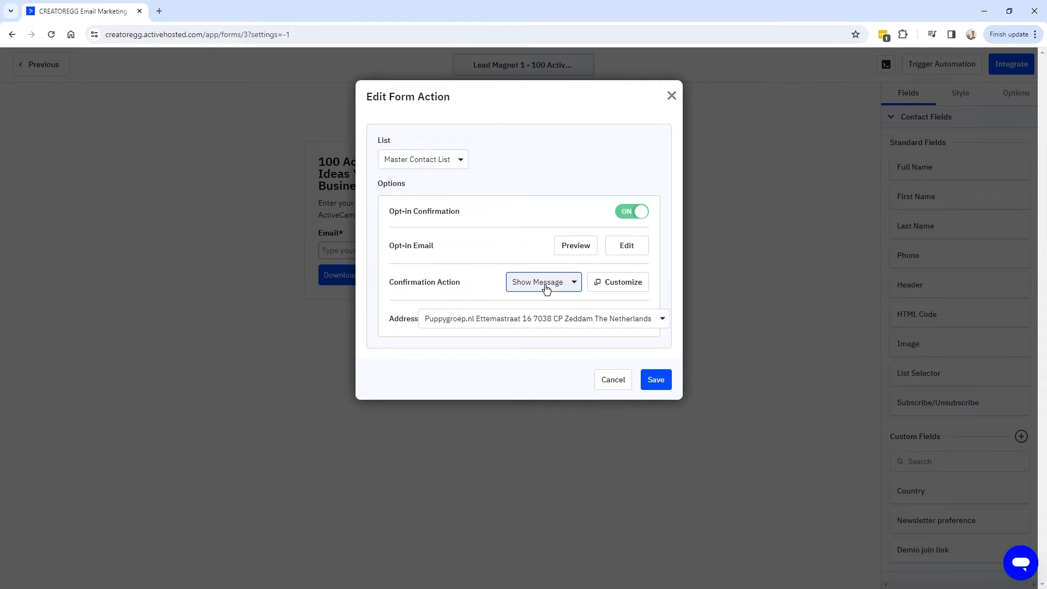
click(543, 292)
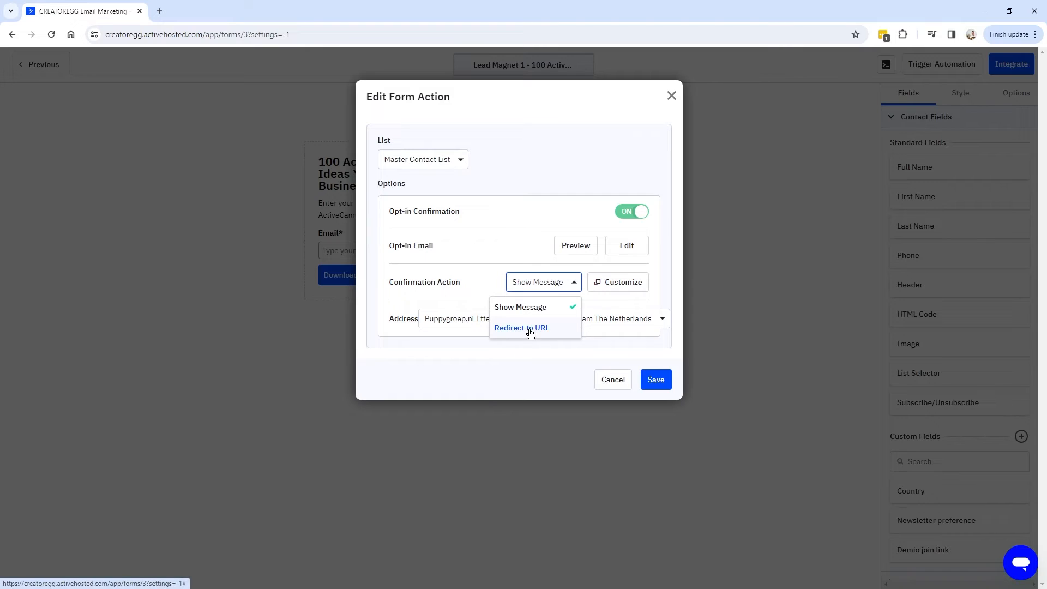
click(551, 329)
click(471, 310)
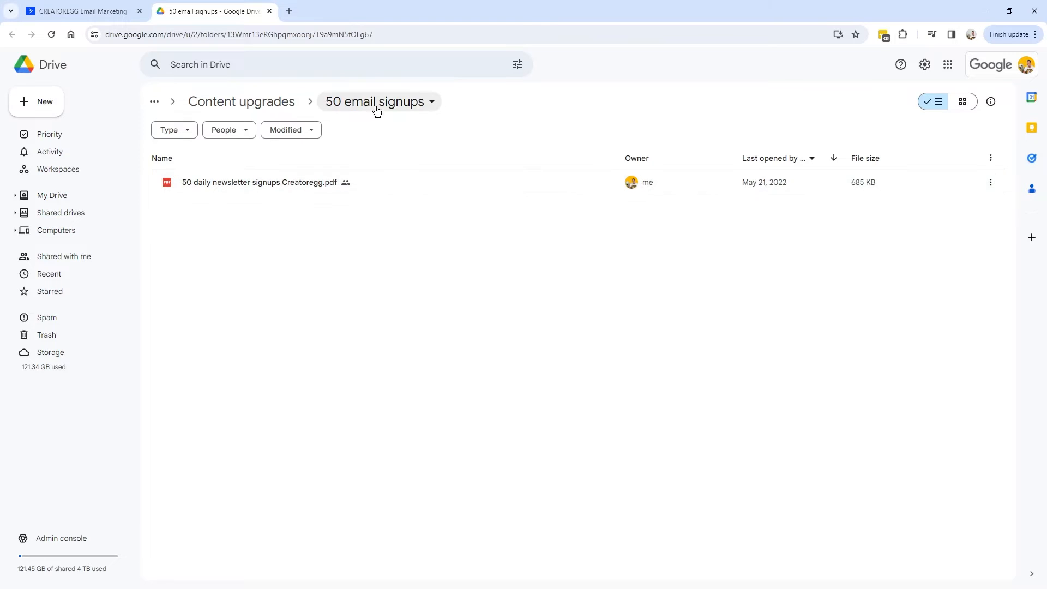
Share the ebook PDF as Anyone with the link, Viewer, and copy its link.
click(992, 184)
mouse_move(876, 302)
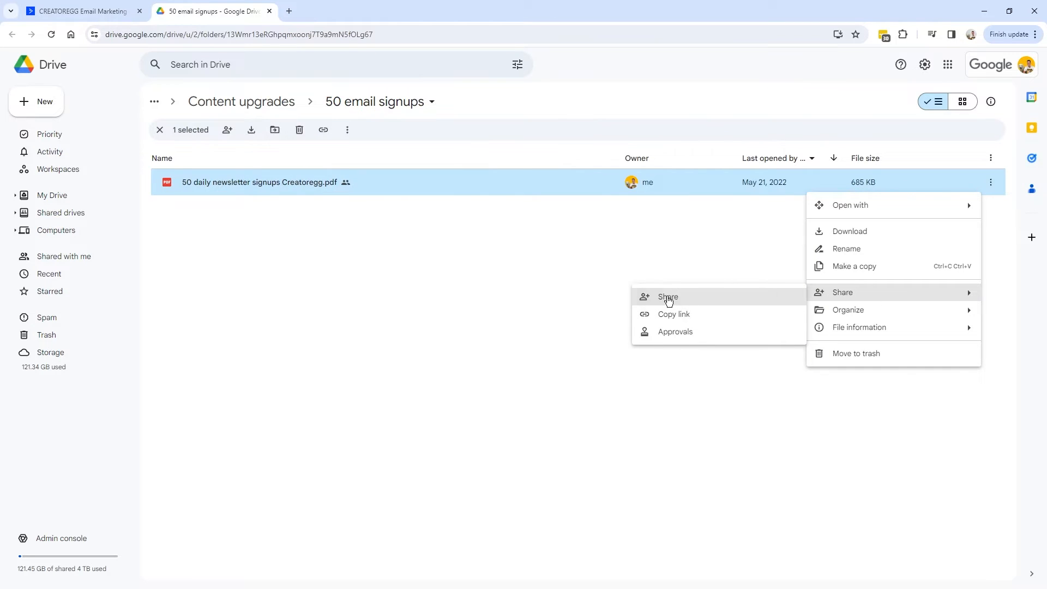
click(666, 298)
triple_click(465, 339)
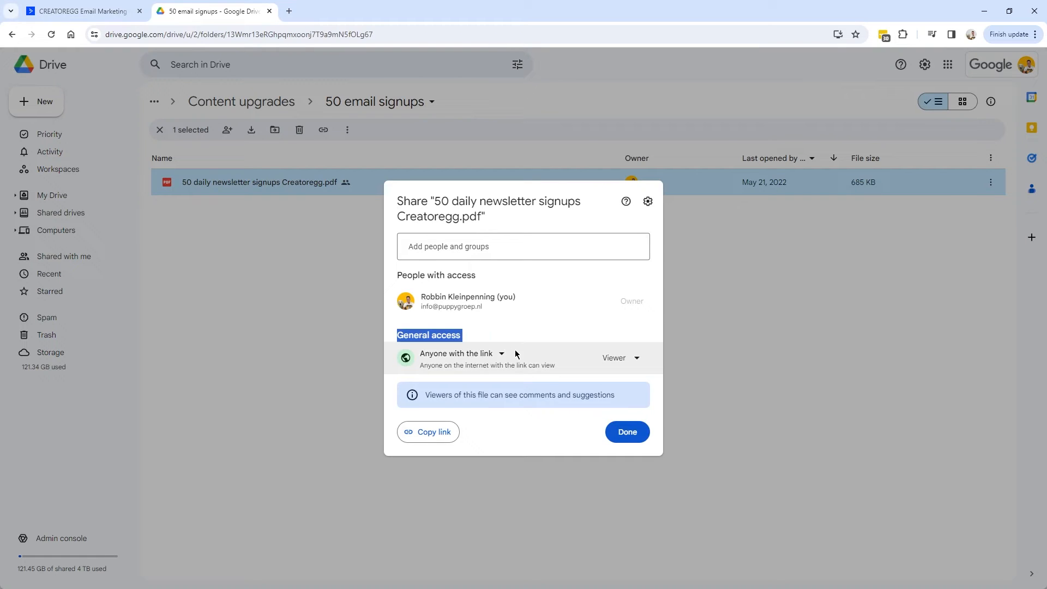
click(469, 334)
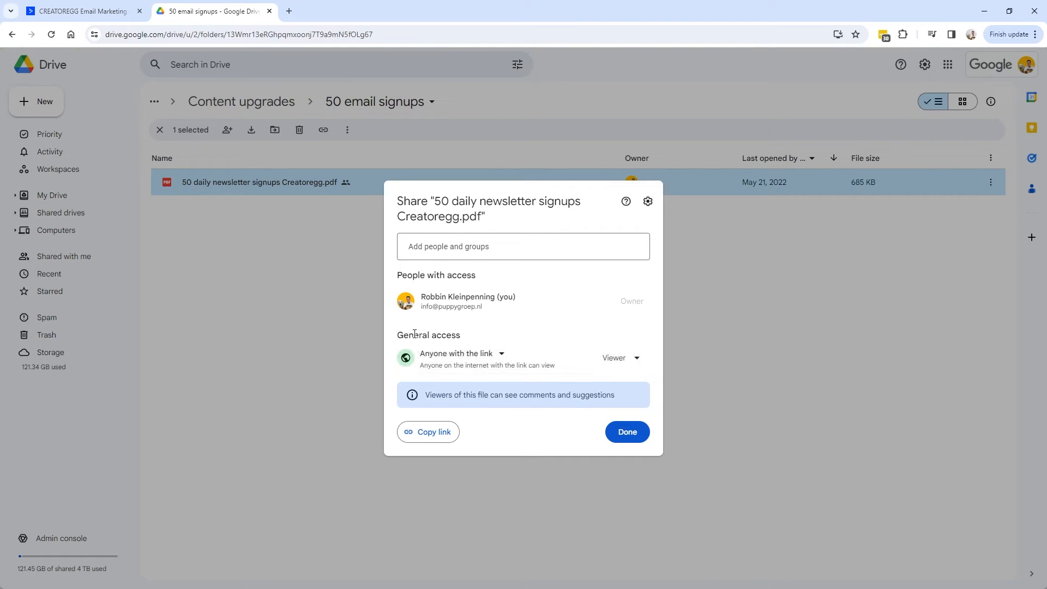
click(447, 352)
click(498, 447)
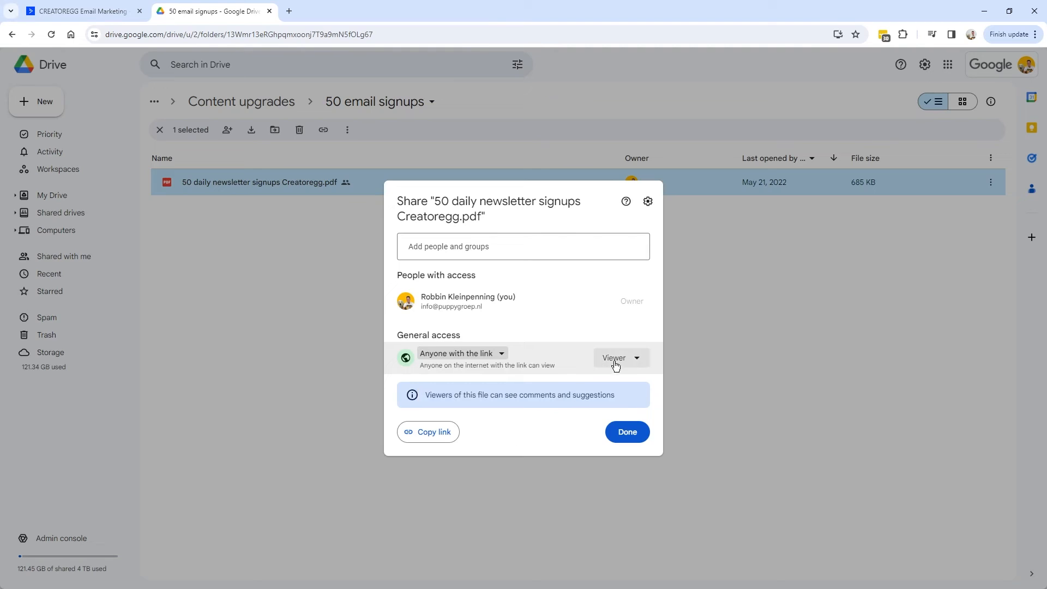
click(622, 360)
click(532, 354)
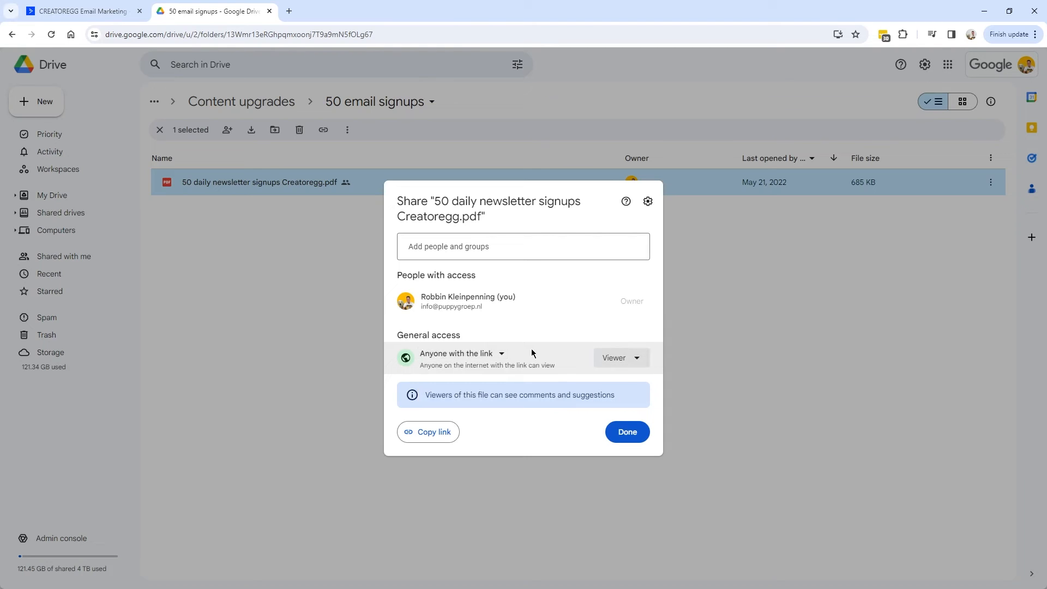
click(431, 435)
click(636, 432)
Paste the copied link into a new Incognito window to confirm the PDF opens publicly.
click(1035, 36)
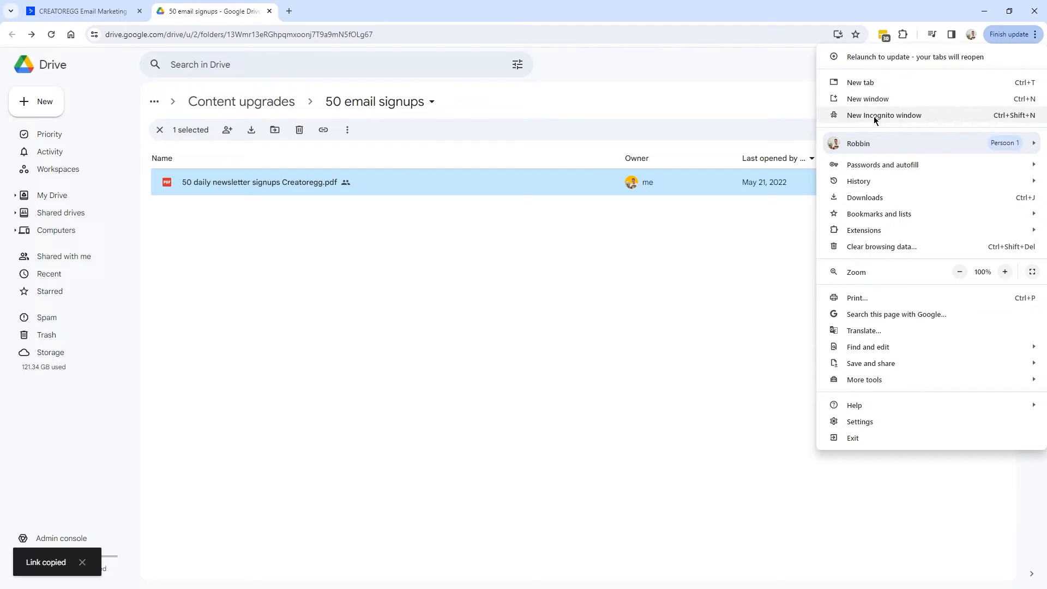
click(921, 114)
key(ctrl+v)
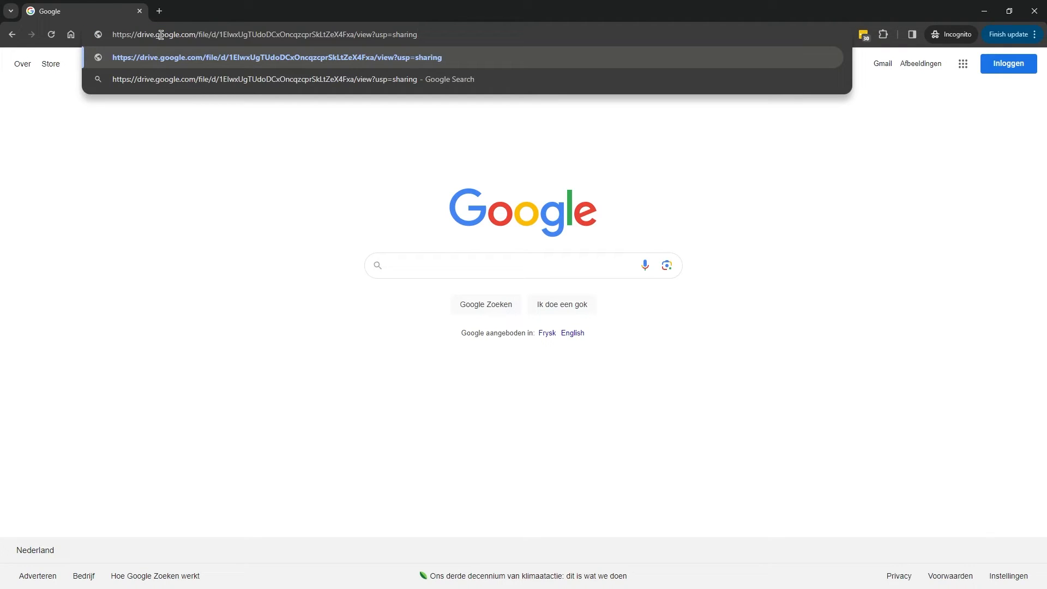
key(Return)
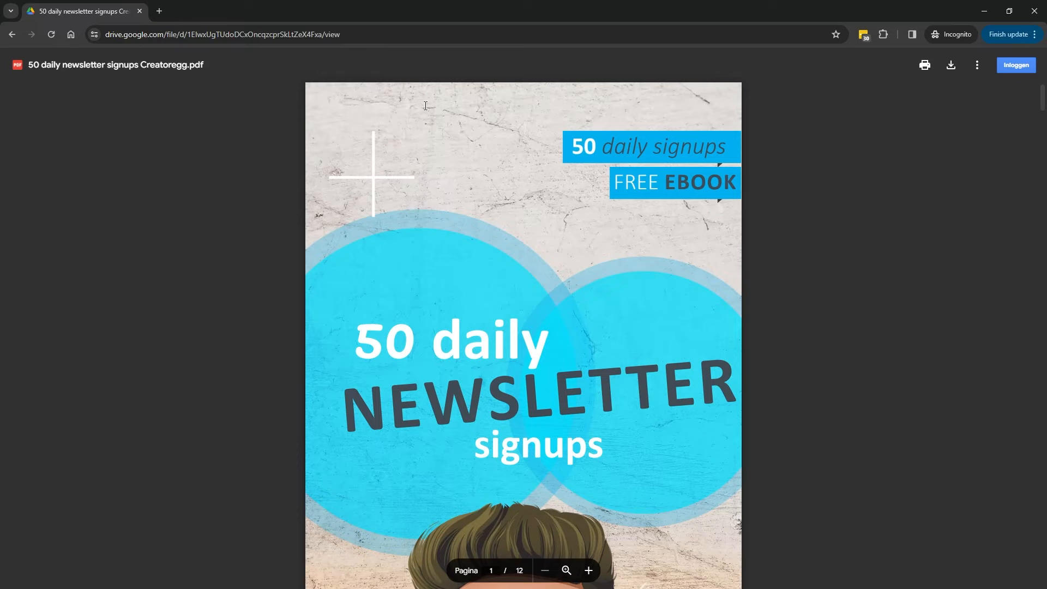
click(1035, 15)
Paste the Drive PDF share link as the confirmation redirect URL and save it.
click(79, 12)
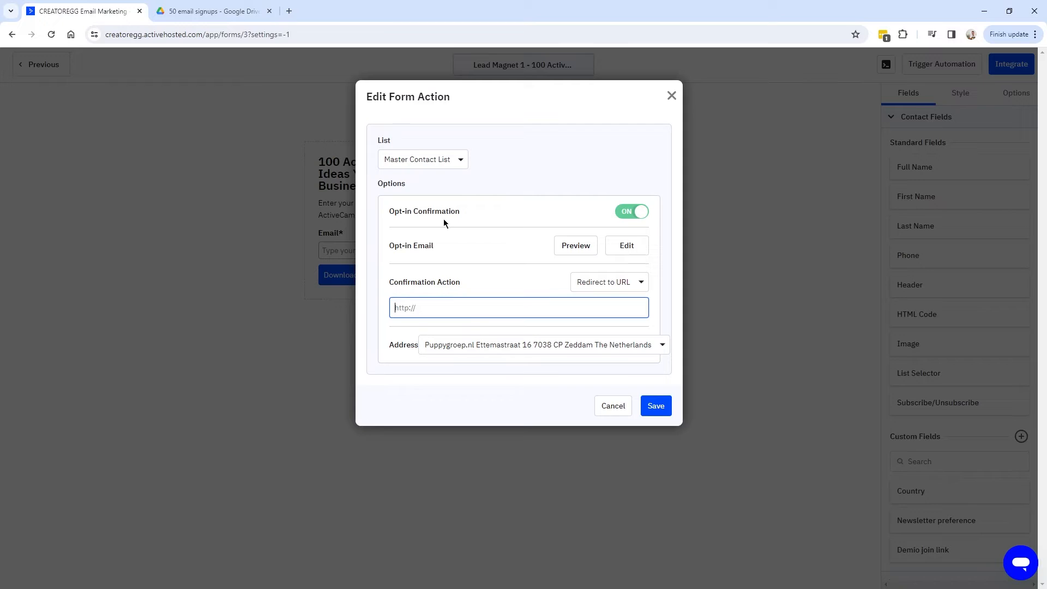
click(427, 310)
key(ctrl+v)
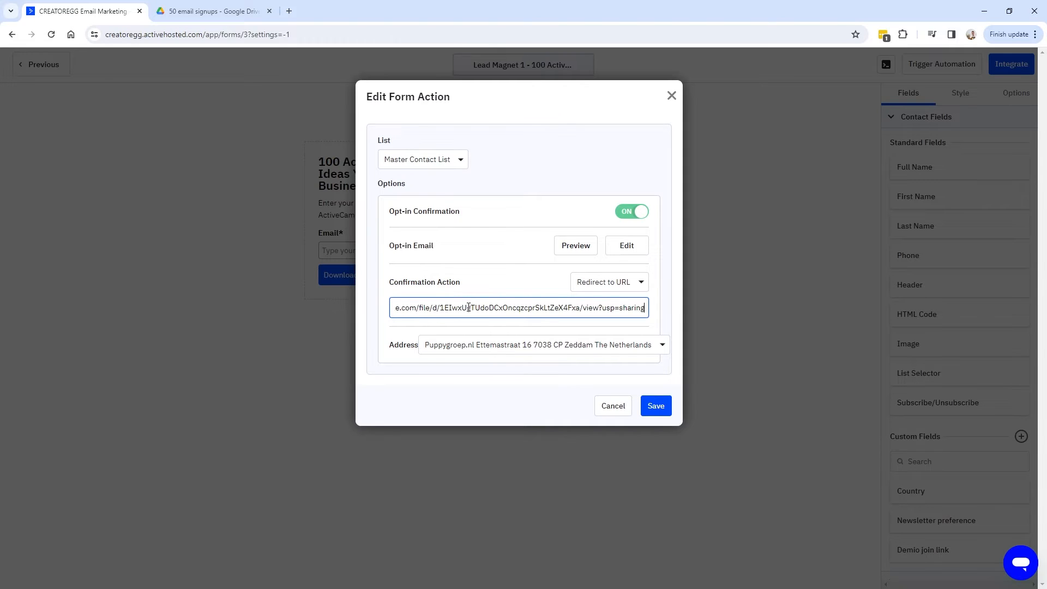
drag(547, 311, 384, 314)
click(448, 310)
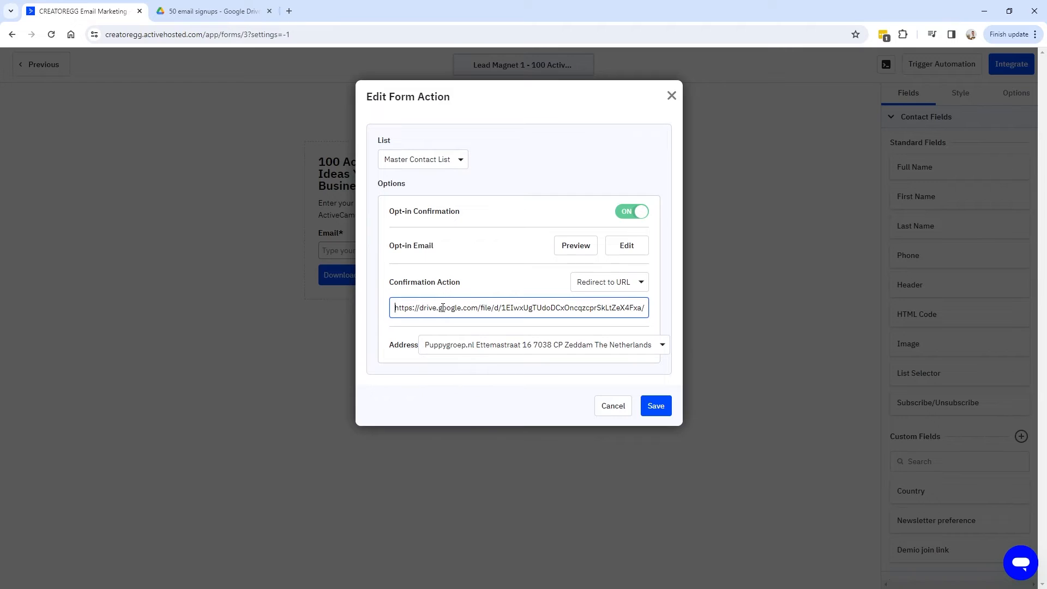
double_click(421, 307)
click(421, 308)
click(656, 407)
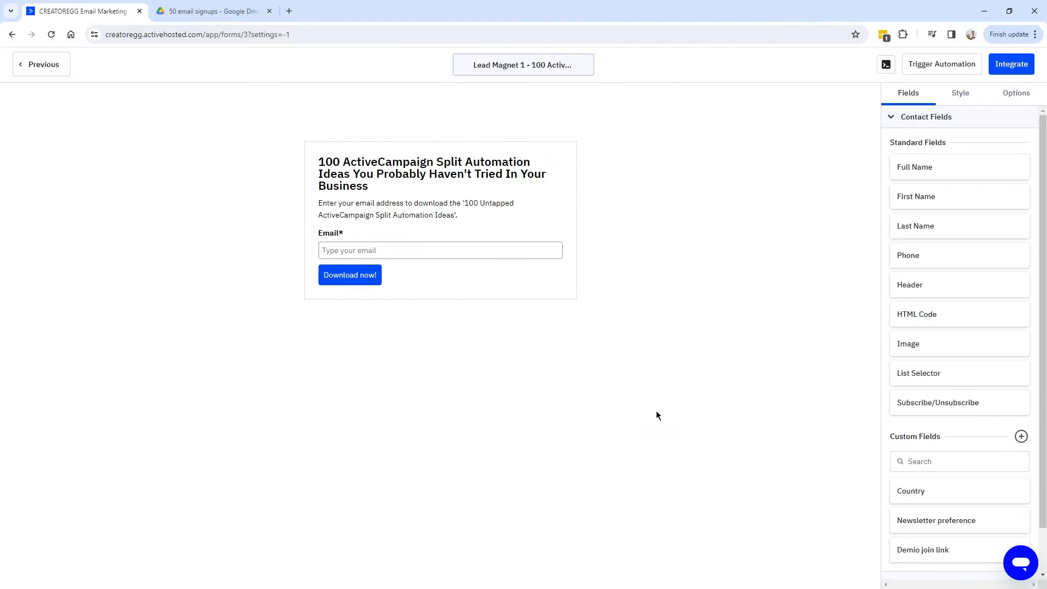
click(1022, 66)
Copy the form's shareable link from the Link tab and load the live form in a new tab.
click(358, 229)
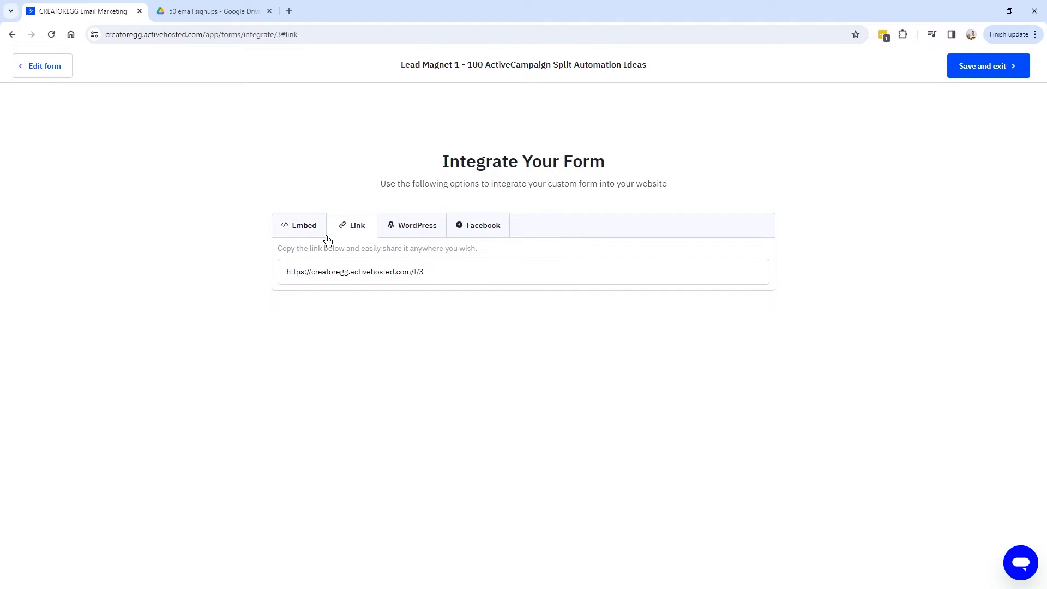
click(402, 270)
key(ctrl+c)
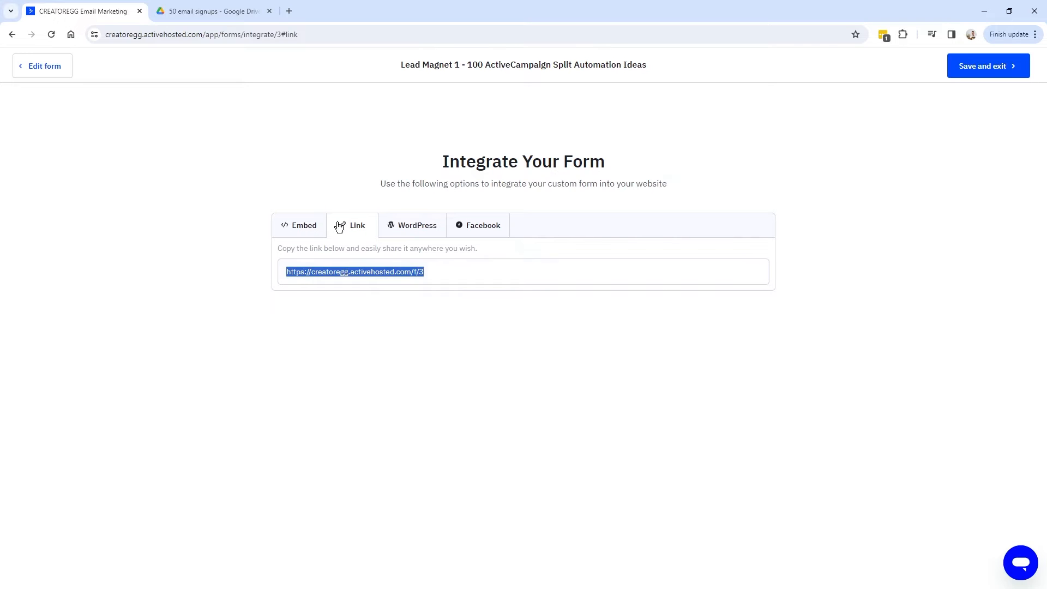
click(289, 12)
key(ctrl+v)
key(Return)
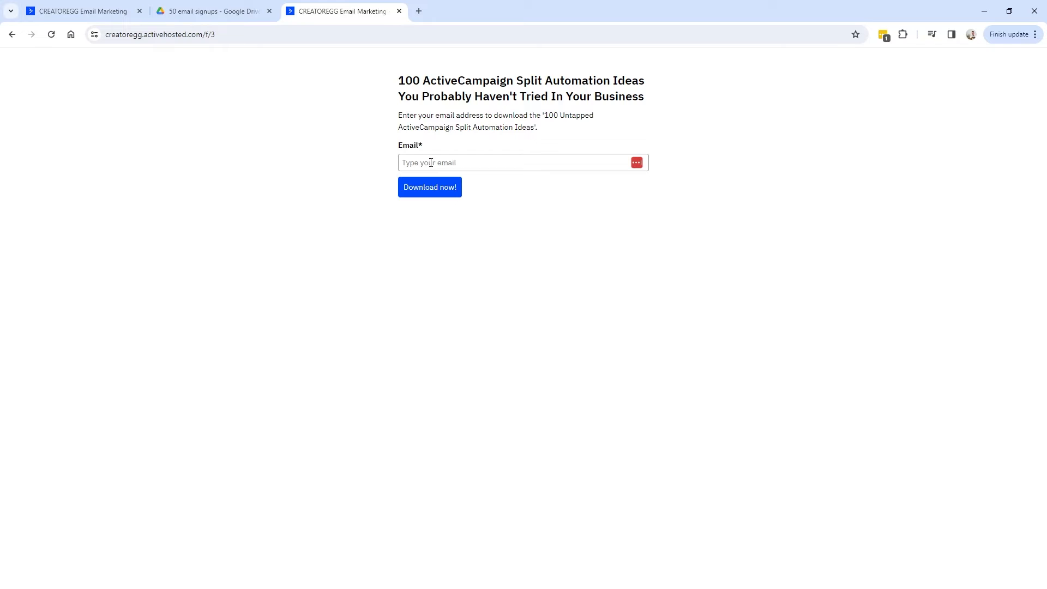
Submit the live form with a test email address, reaching the Drive PDF, then return to form editing.
click(430, 163)
drag(507, 170, 398, 161)
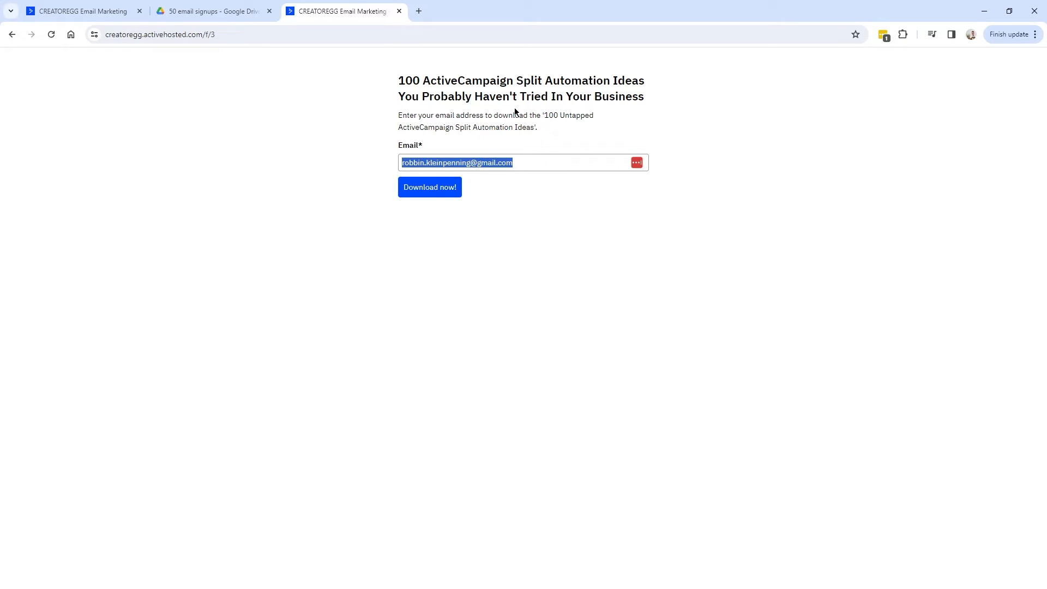
click(489, 98)
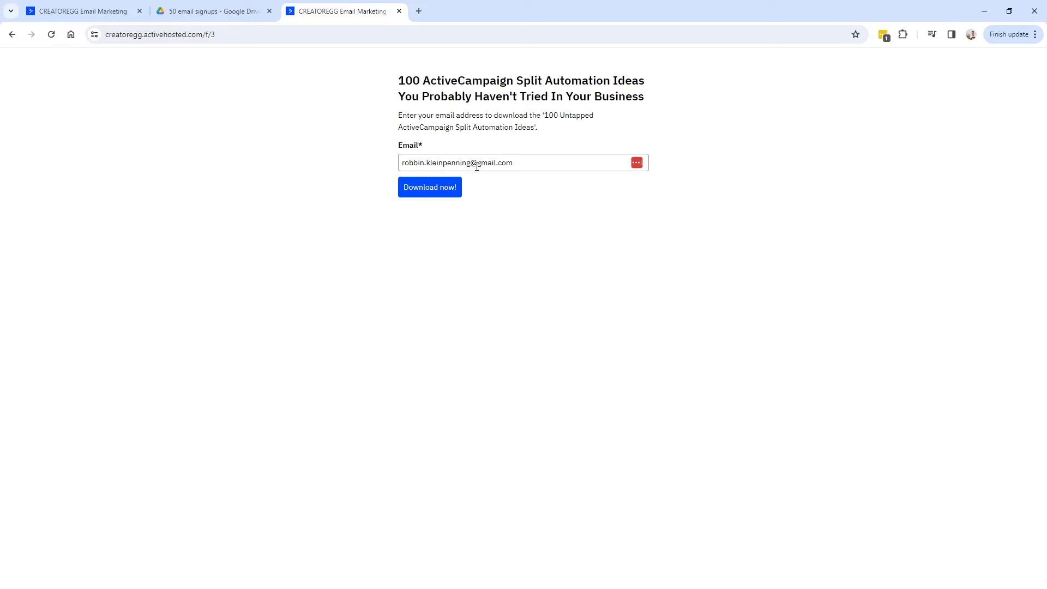
click(425, 191)
drag(364, 34, 98, 41)
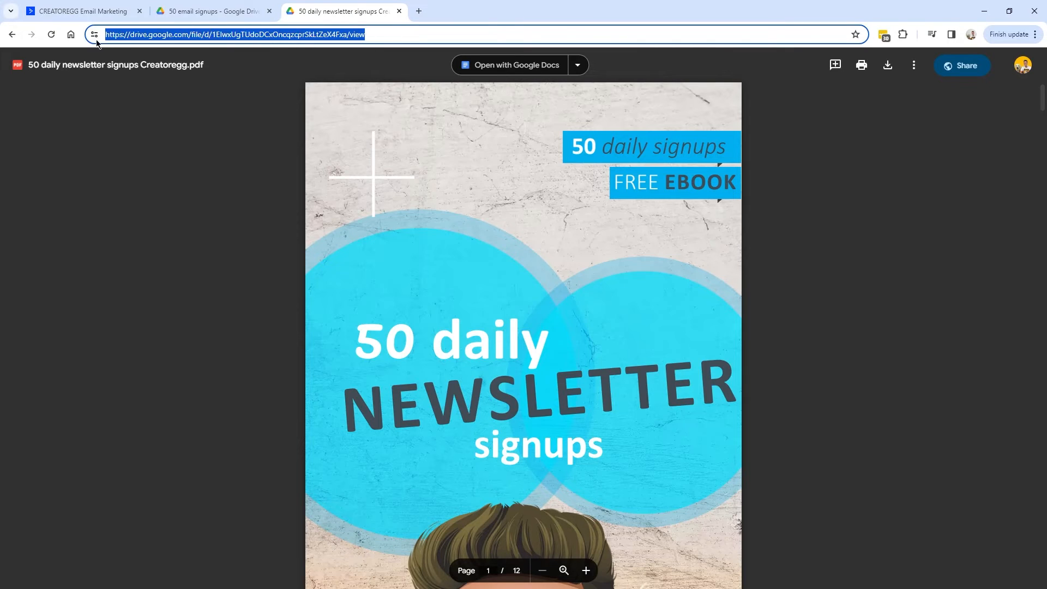
click(86, 12)
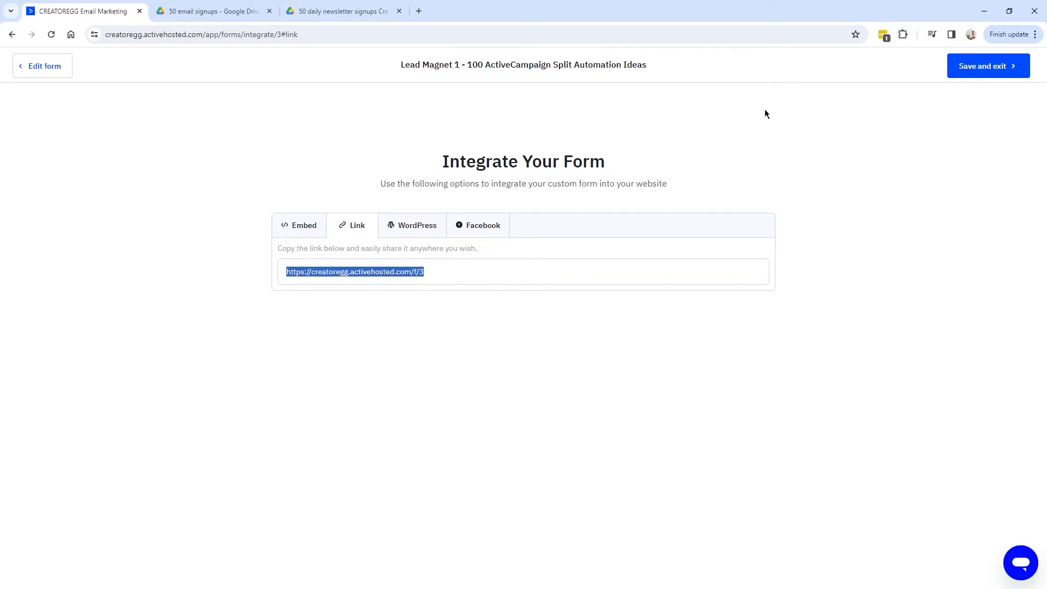
click(30, 67)
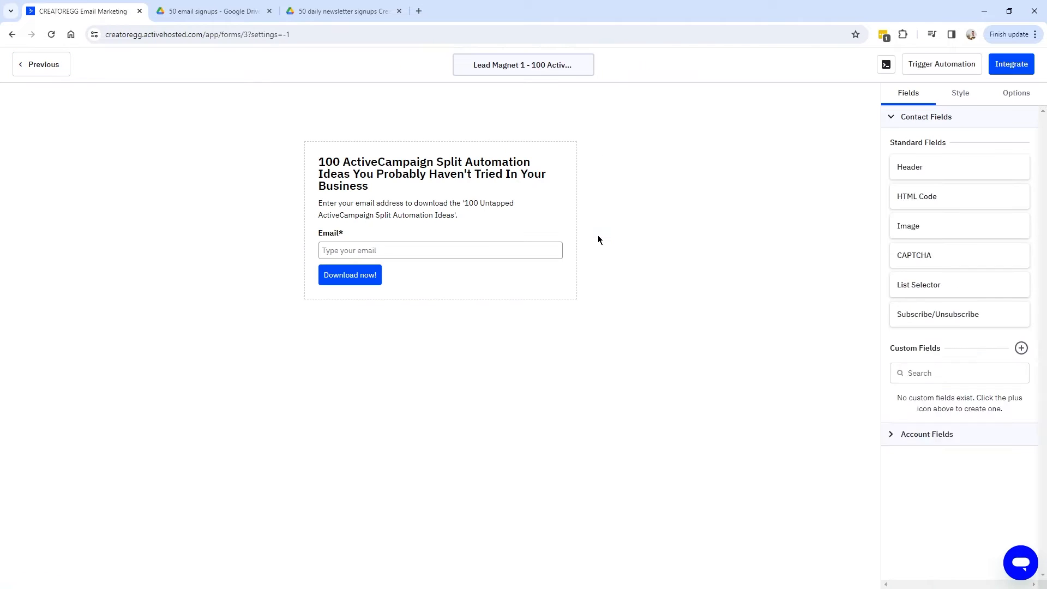
Check the redirect link and confirm the previewed email's Confirm my subscription button opens the Drive PDF.
click(1012, 96)
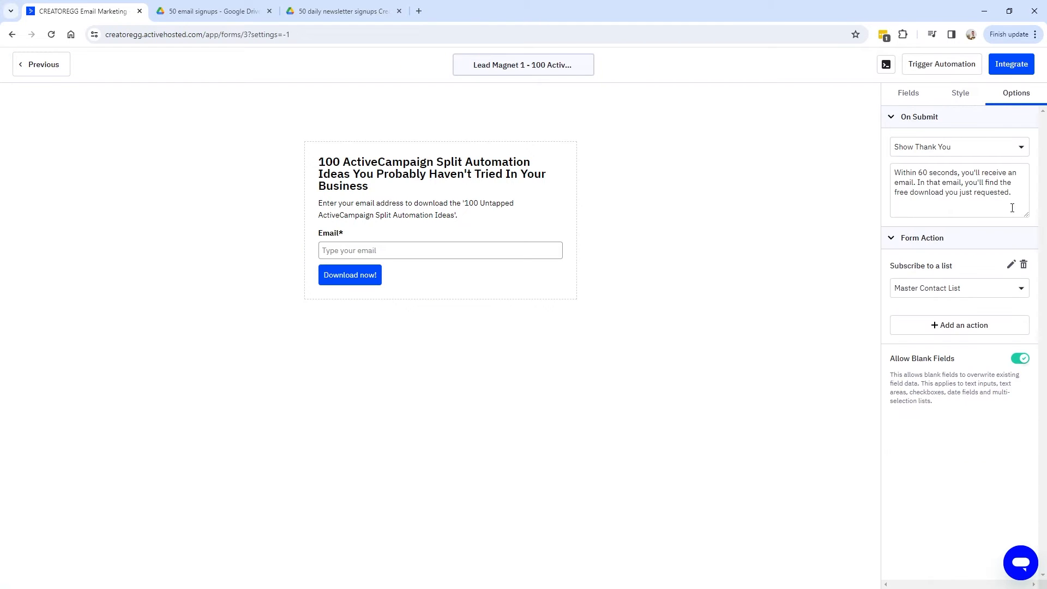
click(1012, 266)
drag(444, 311, 355, 309)
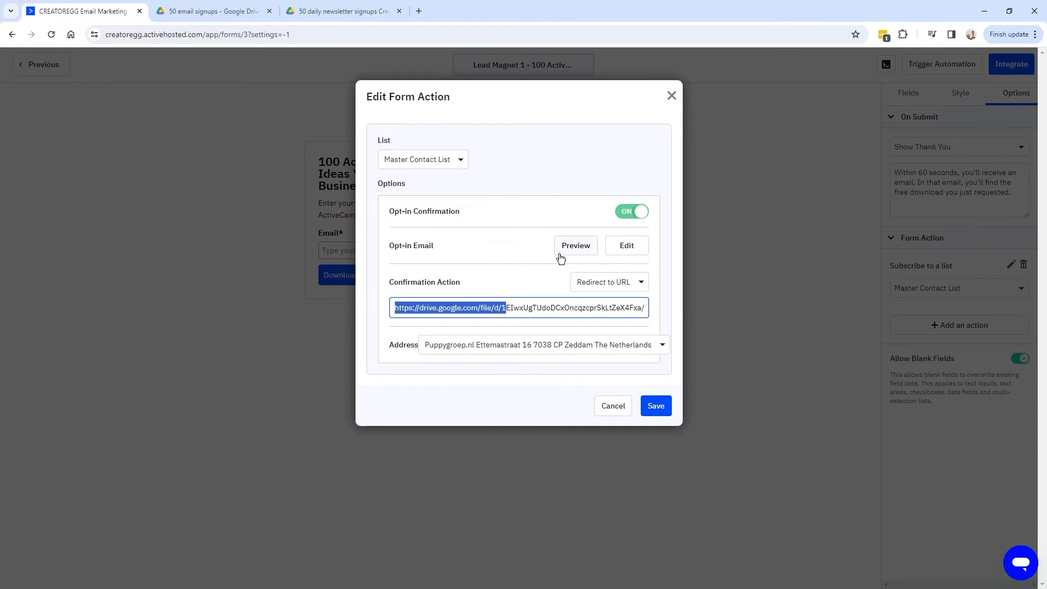
click(574, 246)
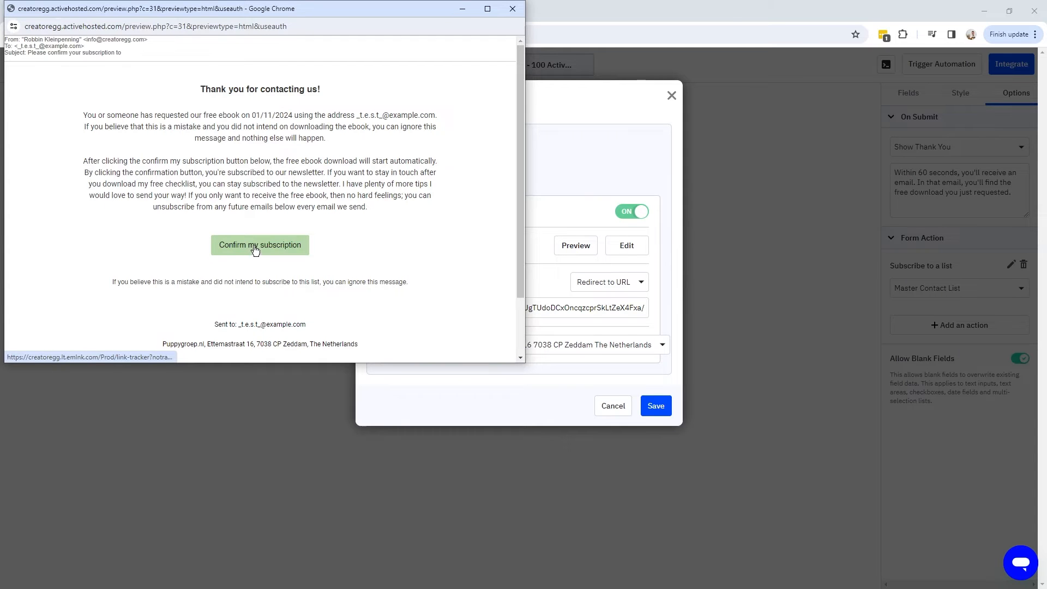
click(278, 246)
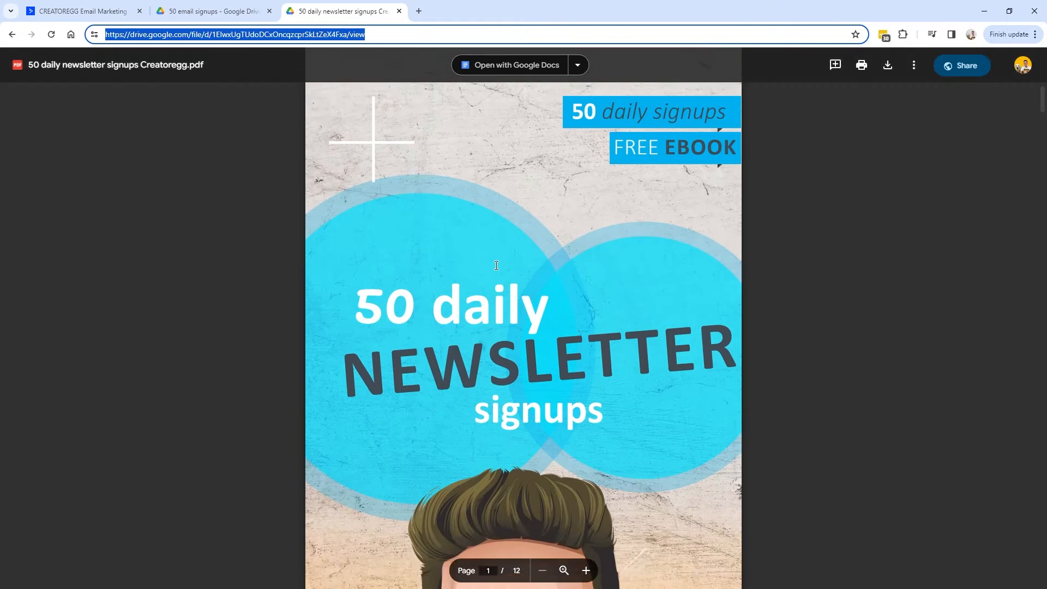
click(115, 12)
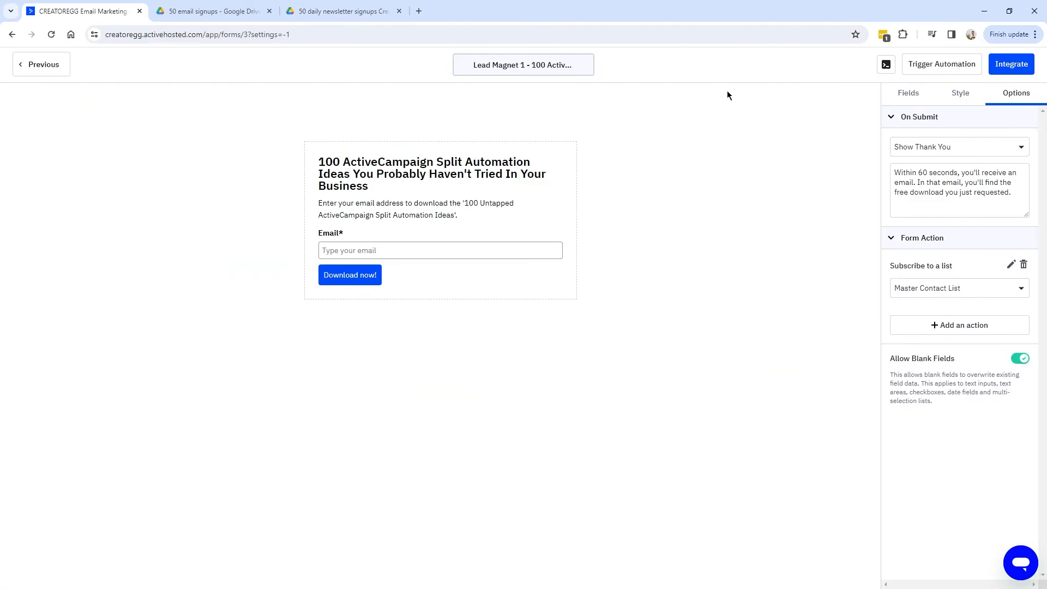
click(1022, 66)
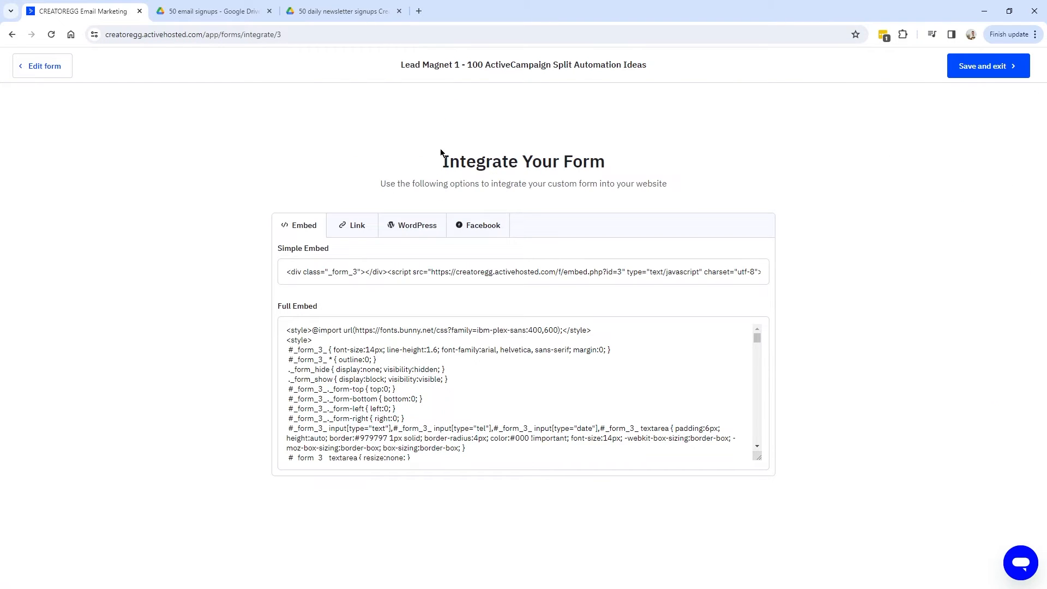
Submit the live form again with the test email and view the thank-you message.
click(352, 228)
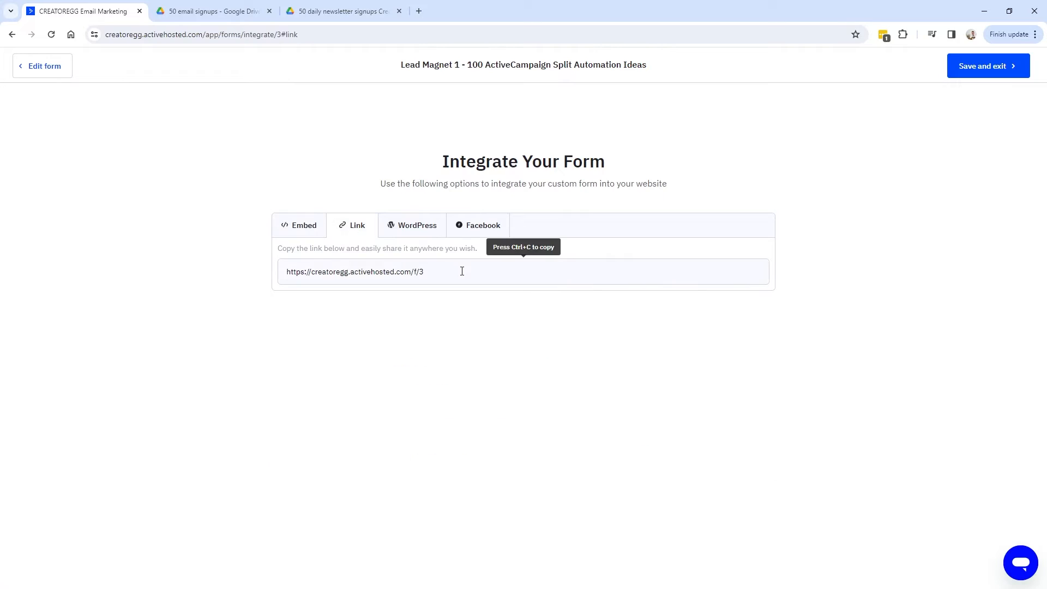
click(403, 275)
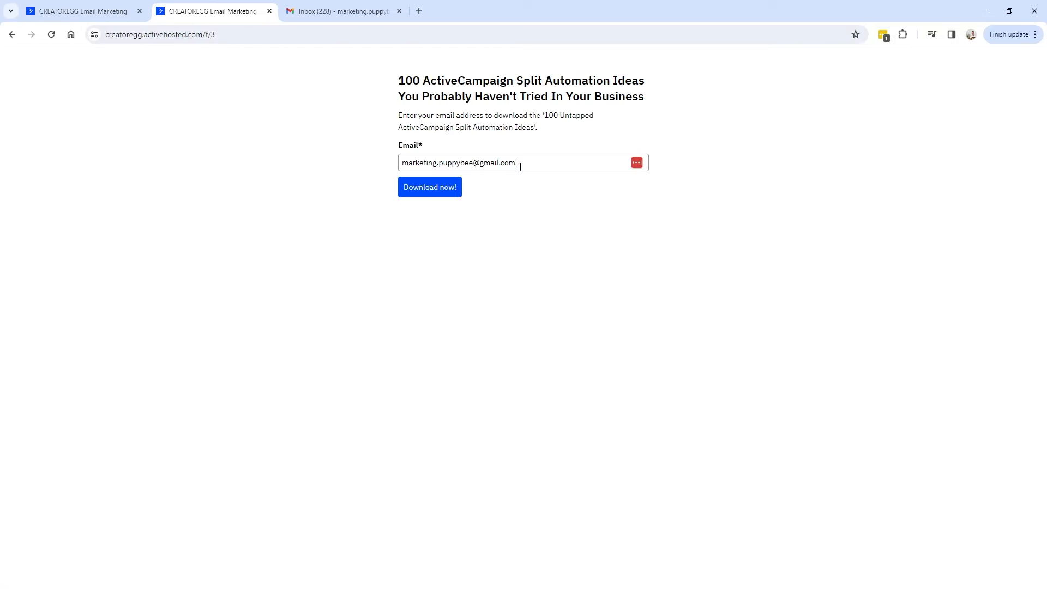
drag(520, 167, 371, 166)
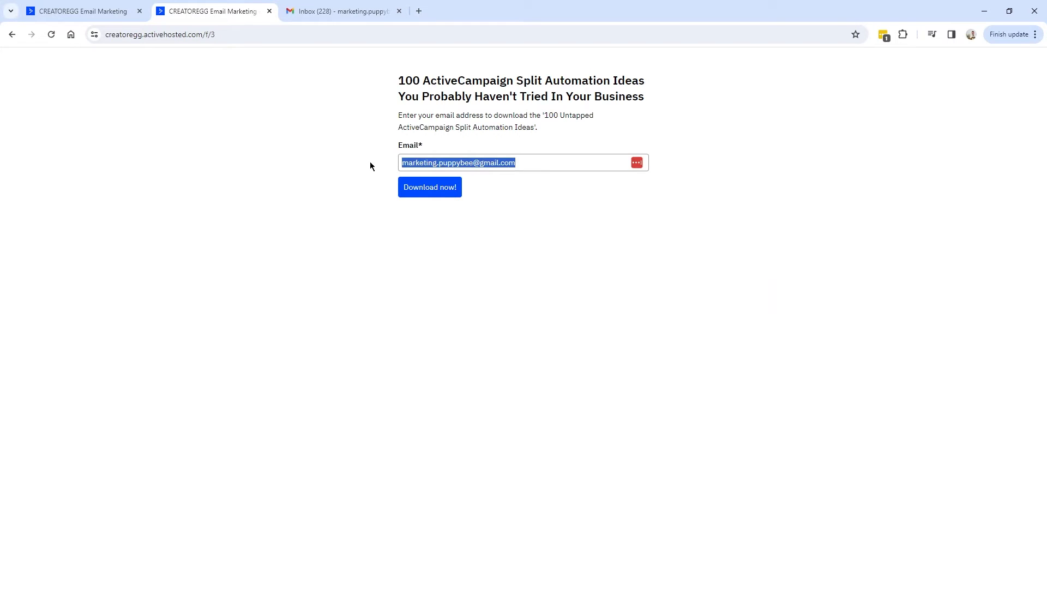
click(345, 178)
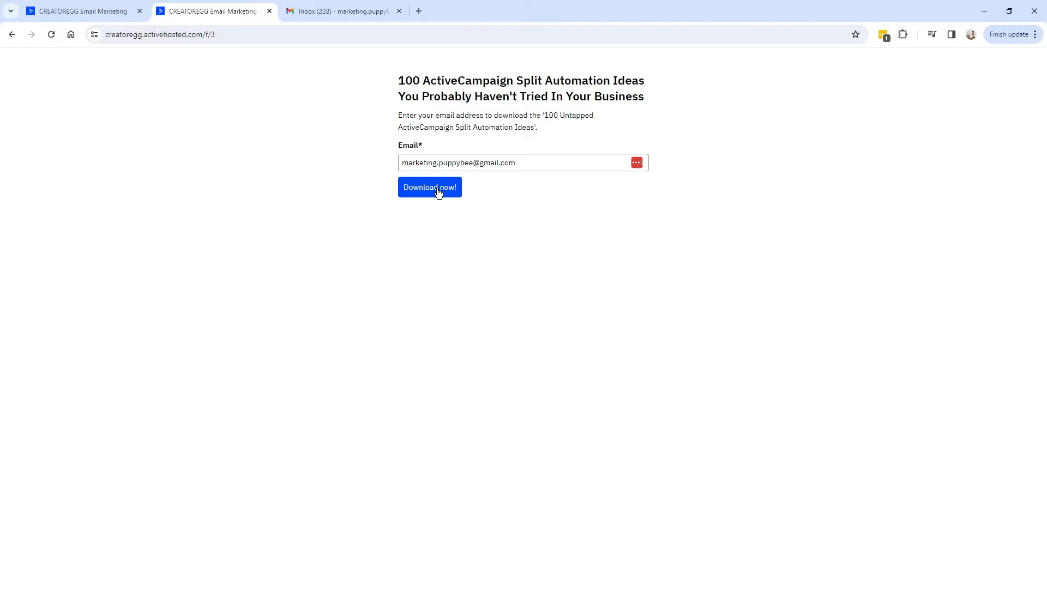
click(439, 192)
drag(402, 77, 636, 96)
click(636, 96)
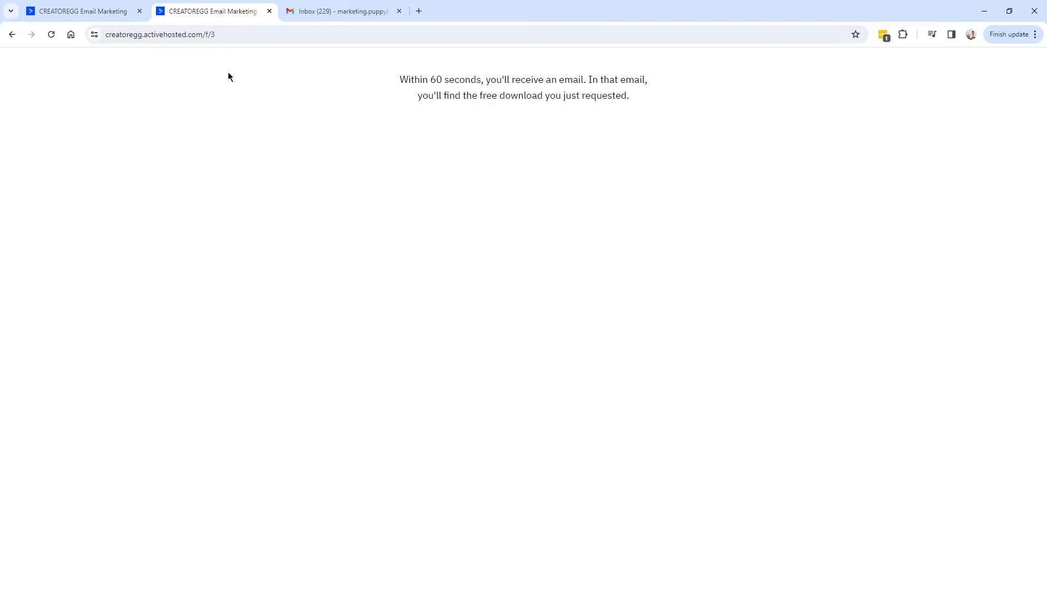
Compare the form's on-submit 'Within 60 seconds' message with the live thank-you page.
click(79, 15)
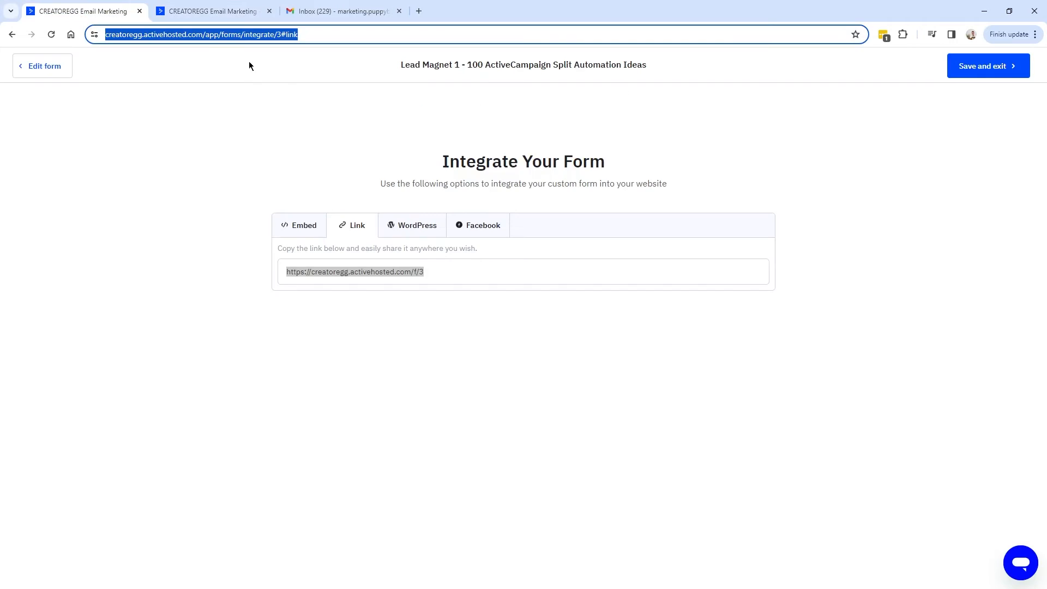
click(53, 72)
click(1016, 94)
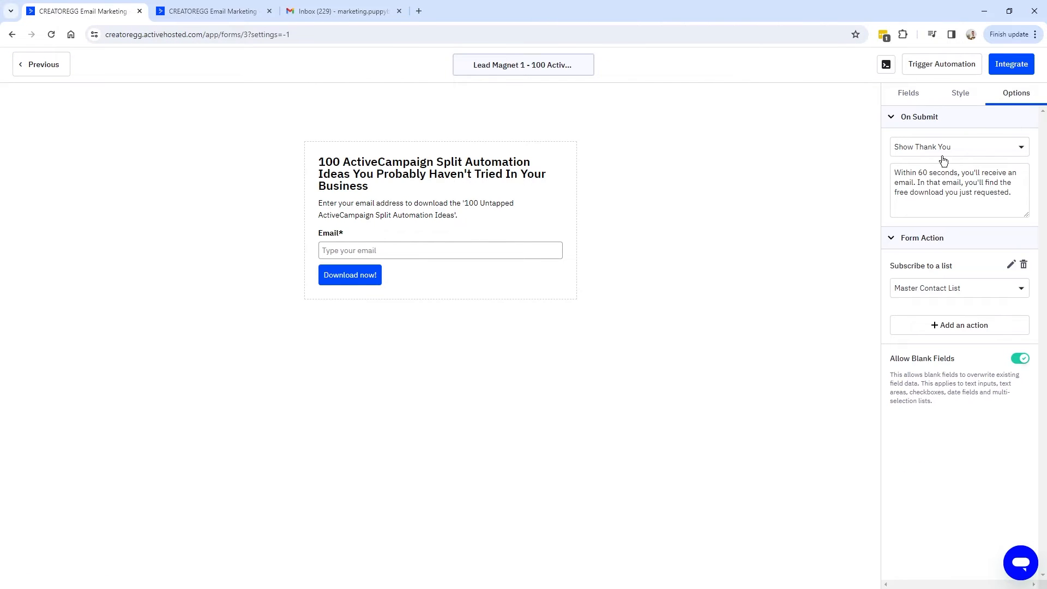
drag(895, 173, 1022, 199)
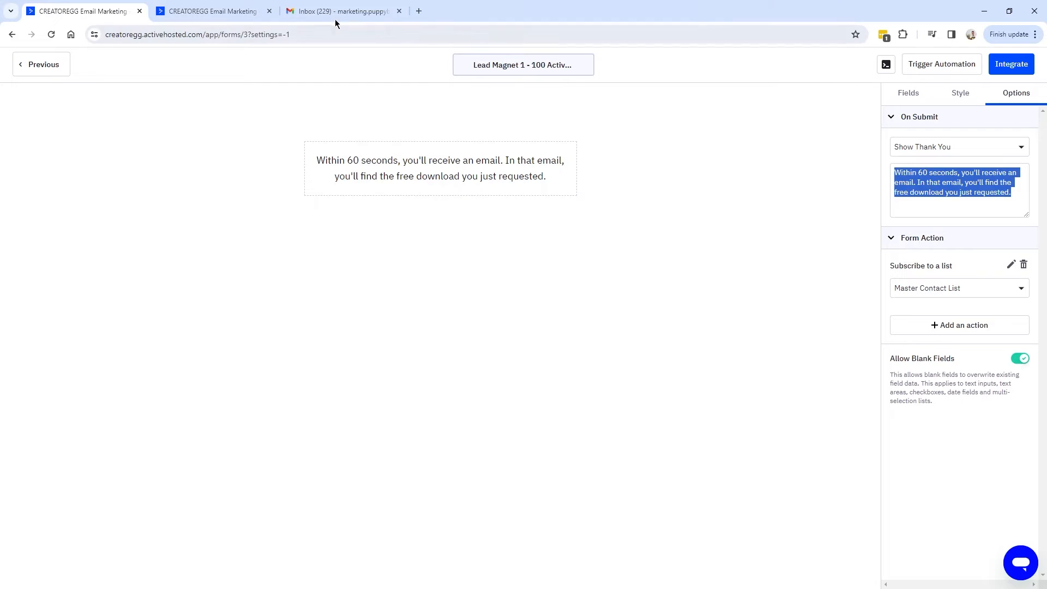
click(226, 19)
drag(396, 80, 639, 102)
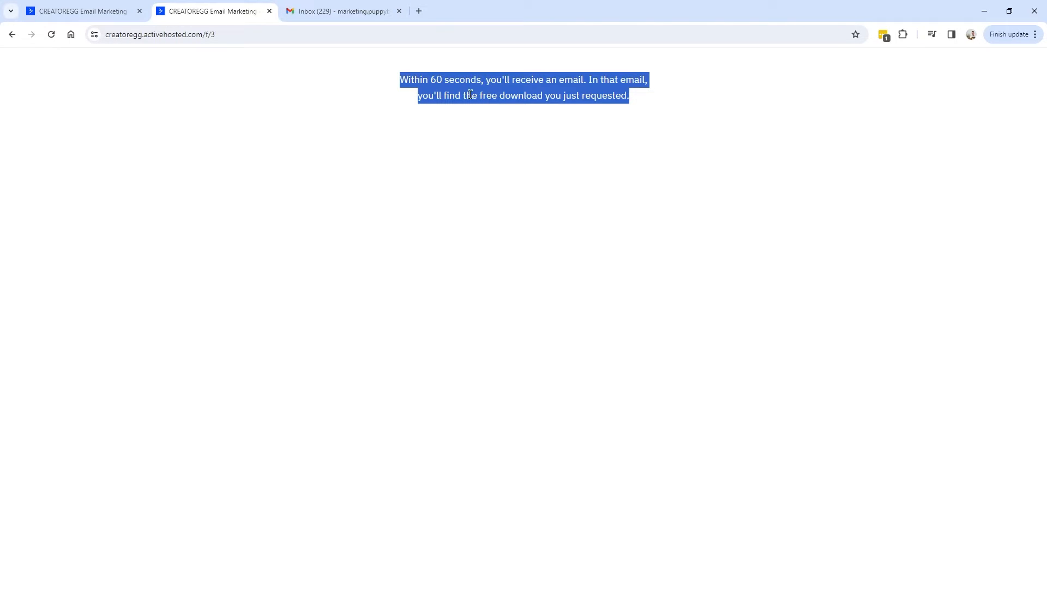
Check the received confirmation email's subject line in Gmail.
click(335, 12)
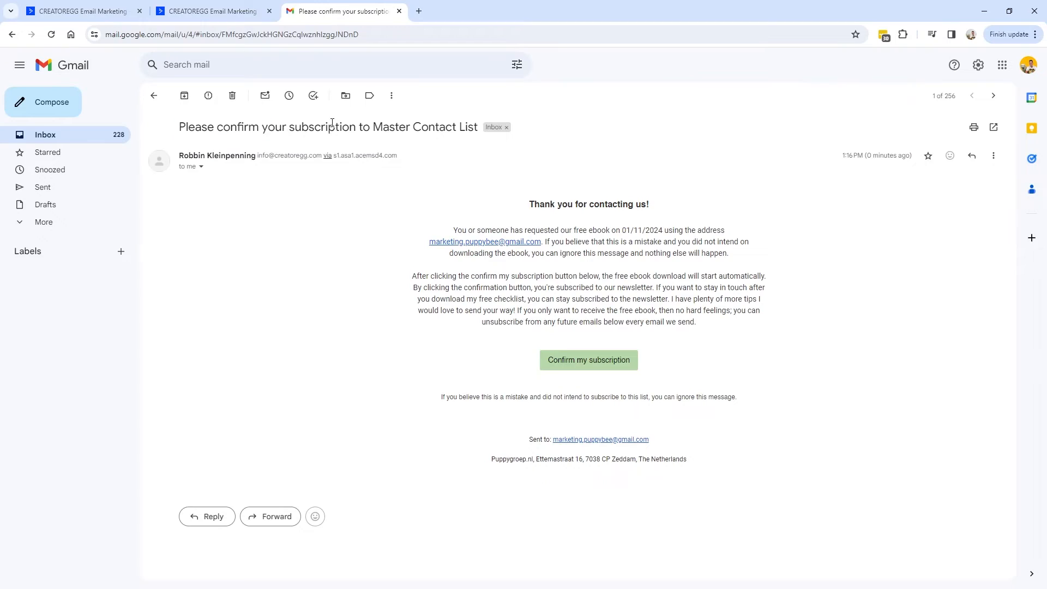
drag(181, 124, 479, 131)
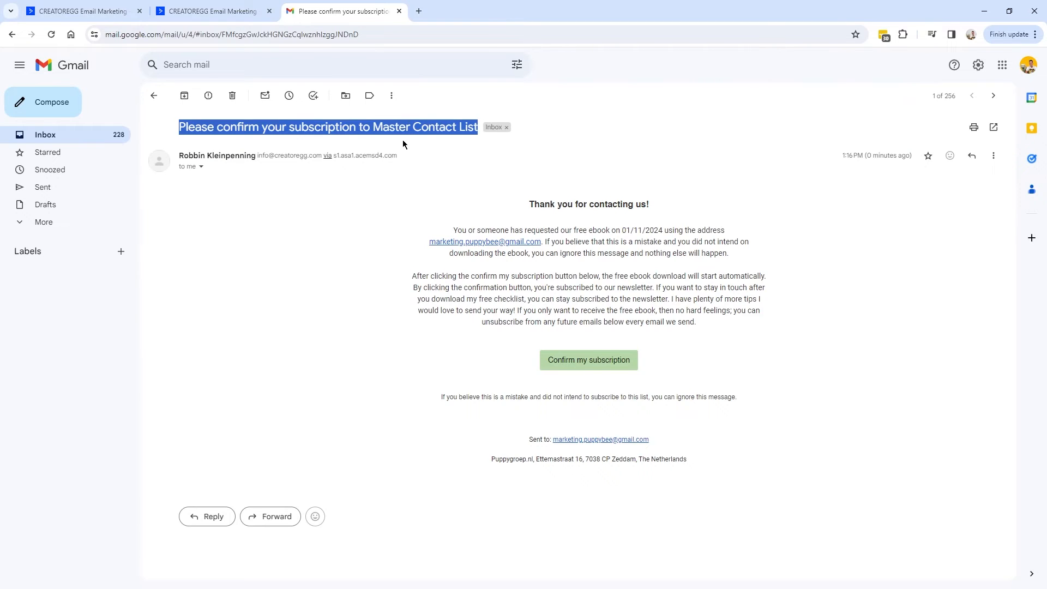
click(95, 12)
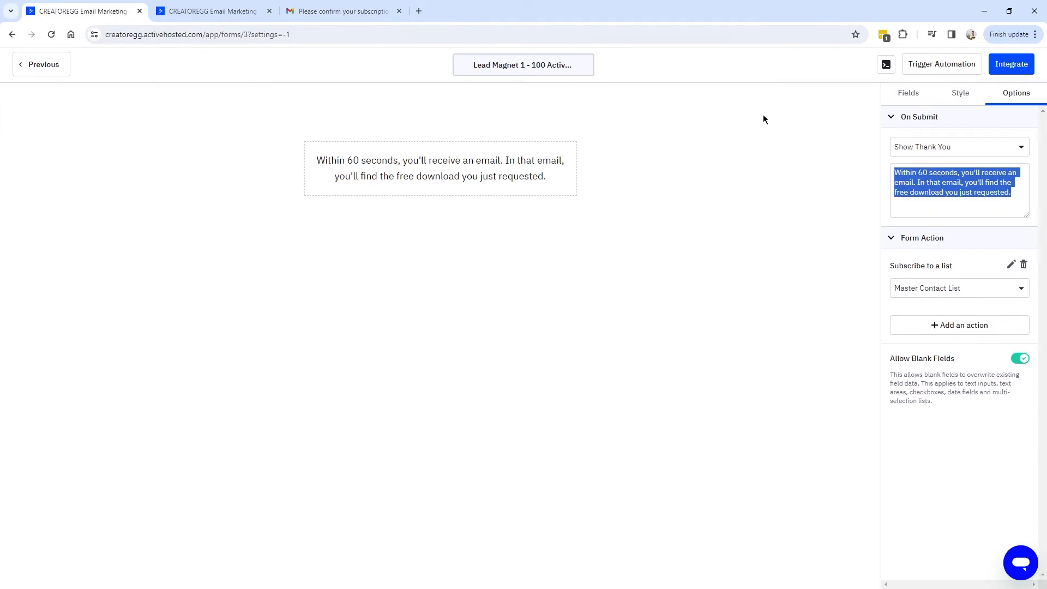
Change the opt-in email subject to 'Here's your requested download' and save the settings.
click(1012, 267)
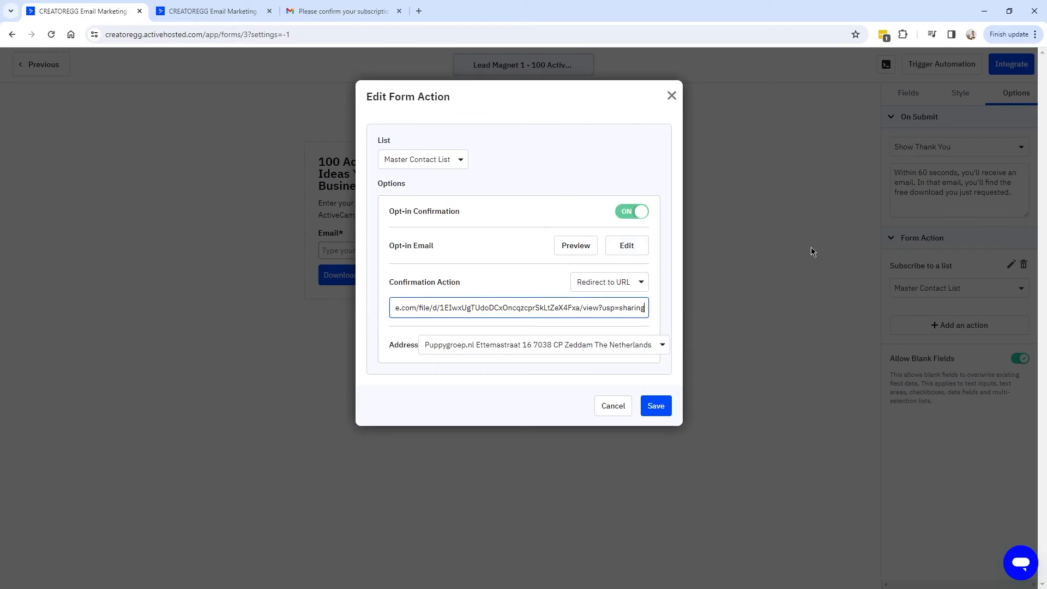
click(629, 250)
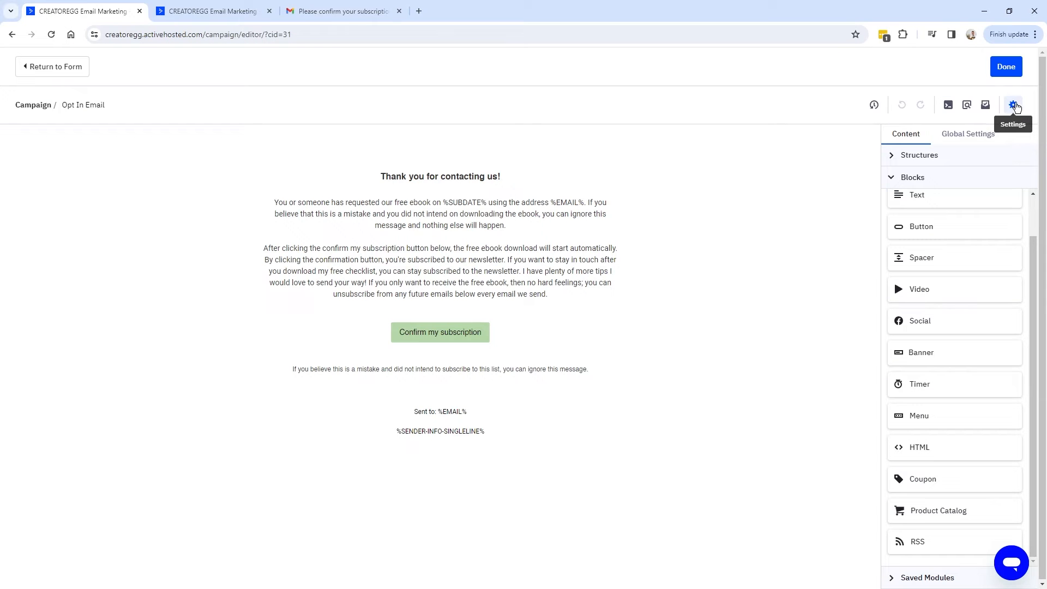
click(1014, 106)
mouse_move(378, 143)
mouse_down()
mouse_move(589, 145)
mouse_move(375, 143)
mouse_up()
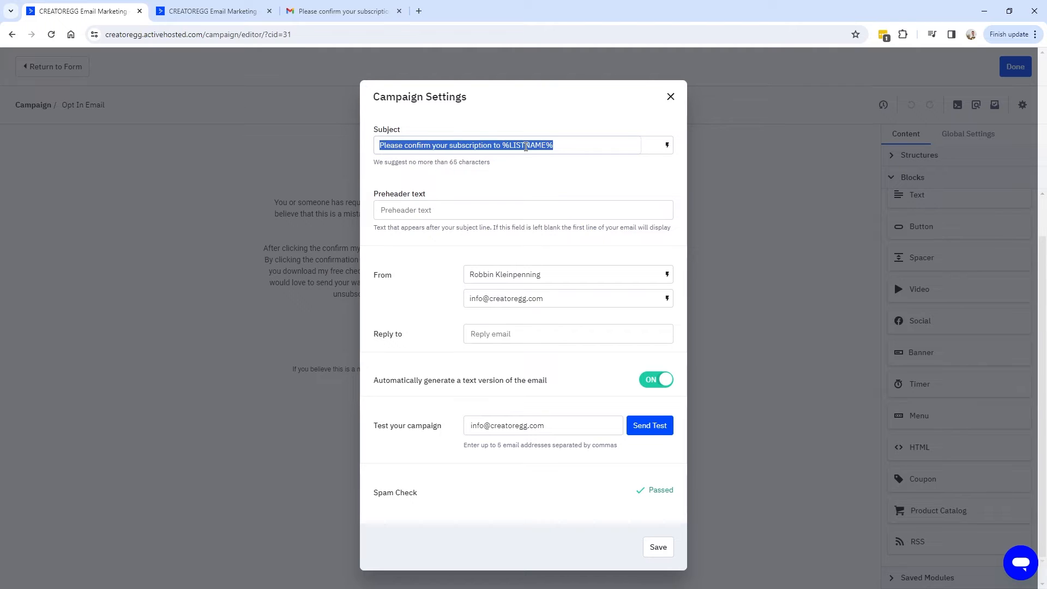
drag(584, 143, 345, 156)
text(Here's your requested download)
click(405, 146)
drag(520, 146, 358, 151)
click(662, 550)
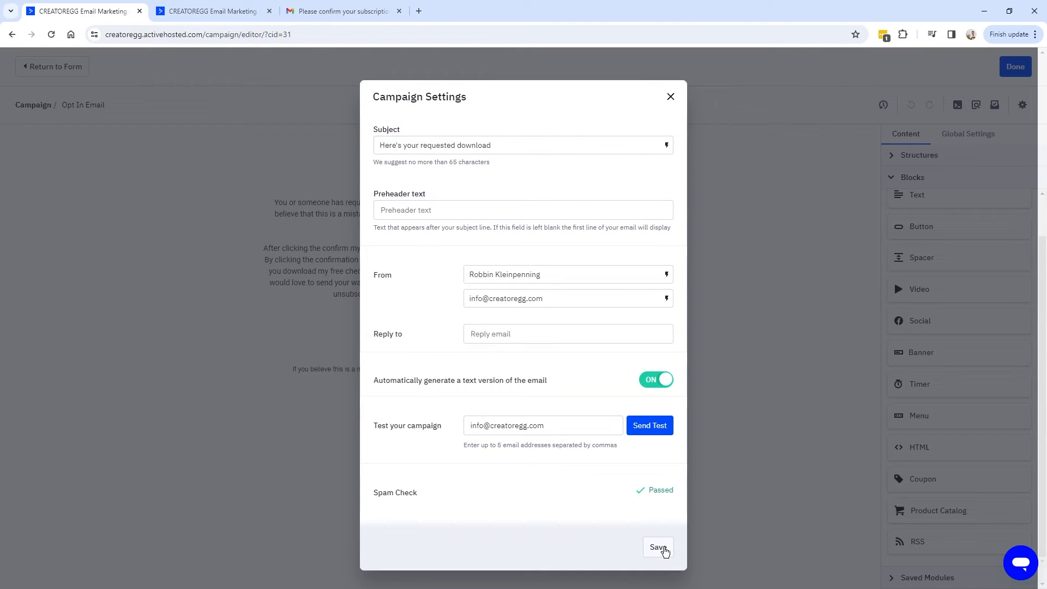
click(327, 12)
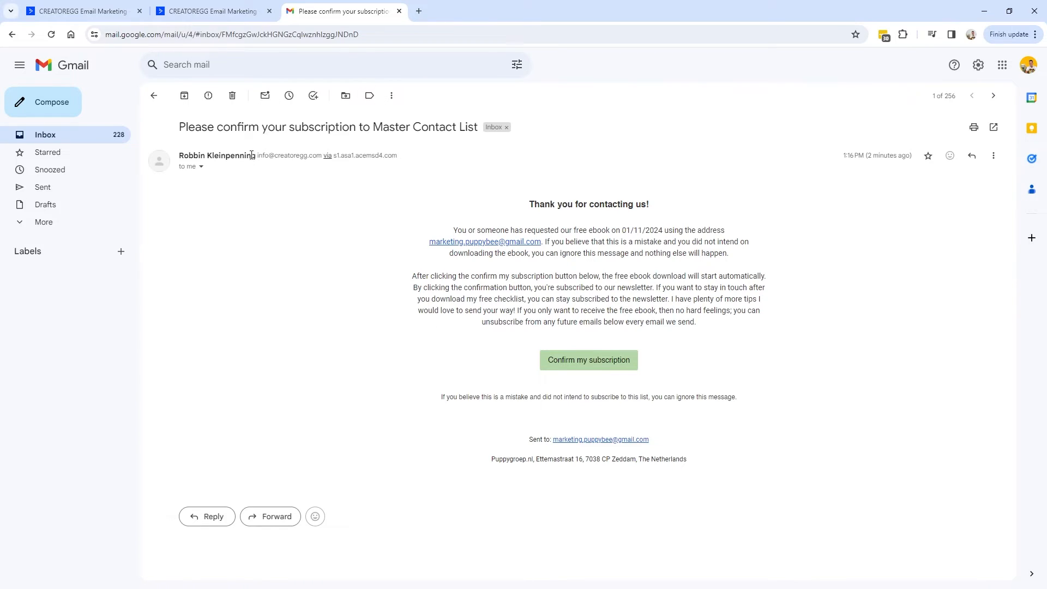
Open the Master Contact List's contacts and check the confirmation email's recipient address.
click(99, 15)
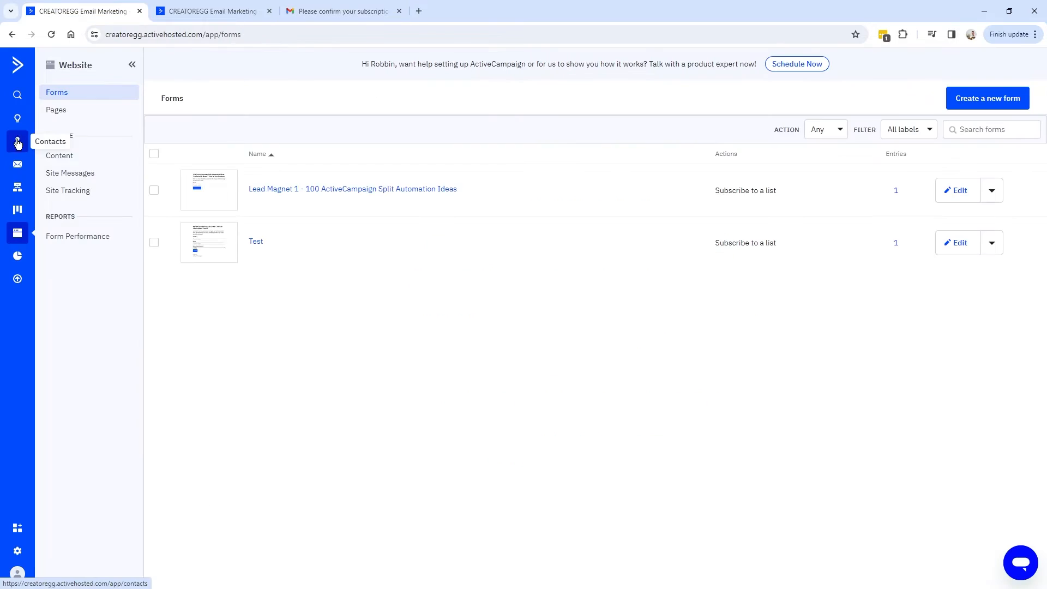
click(18, 141)
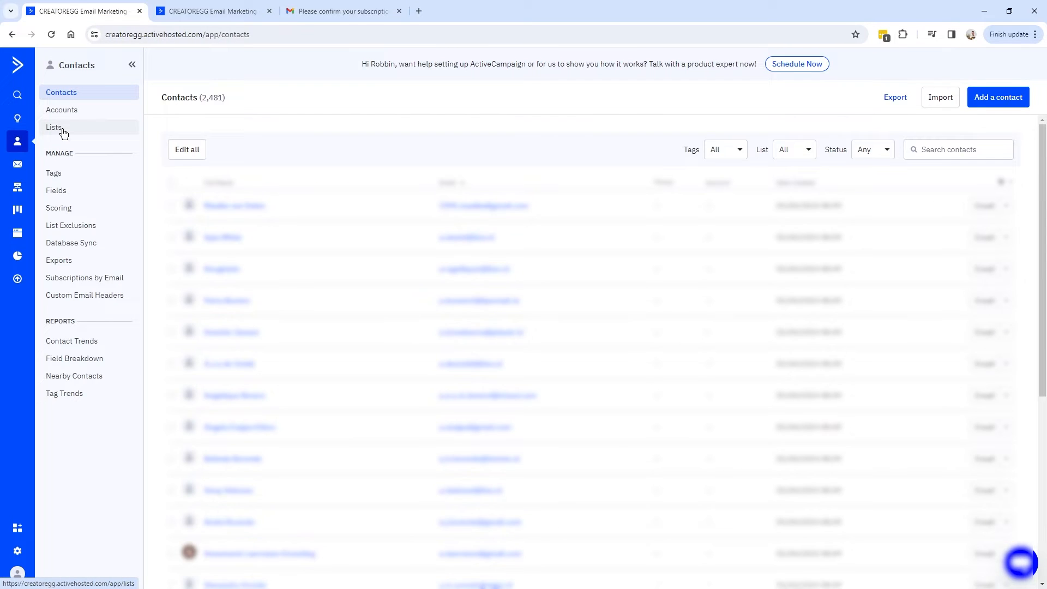
click(55, 128)
click(210, 175)
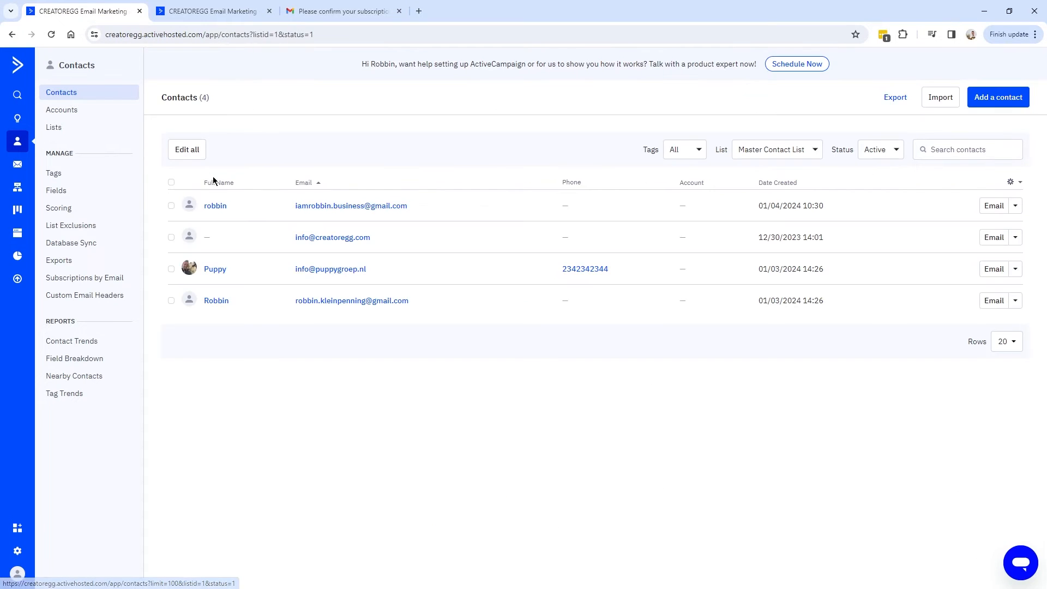
click(339, 13)
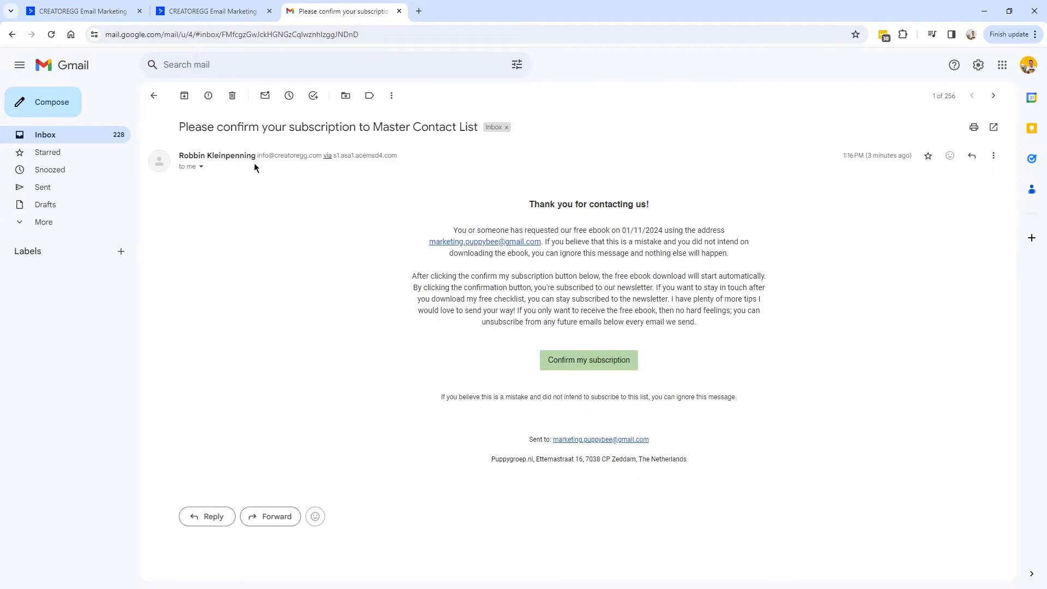
click(202, 167)
drag(258, 198, 374, 203)
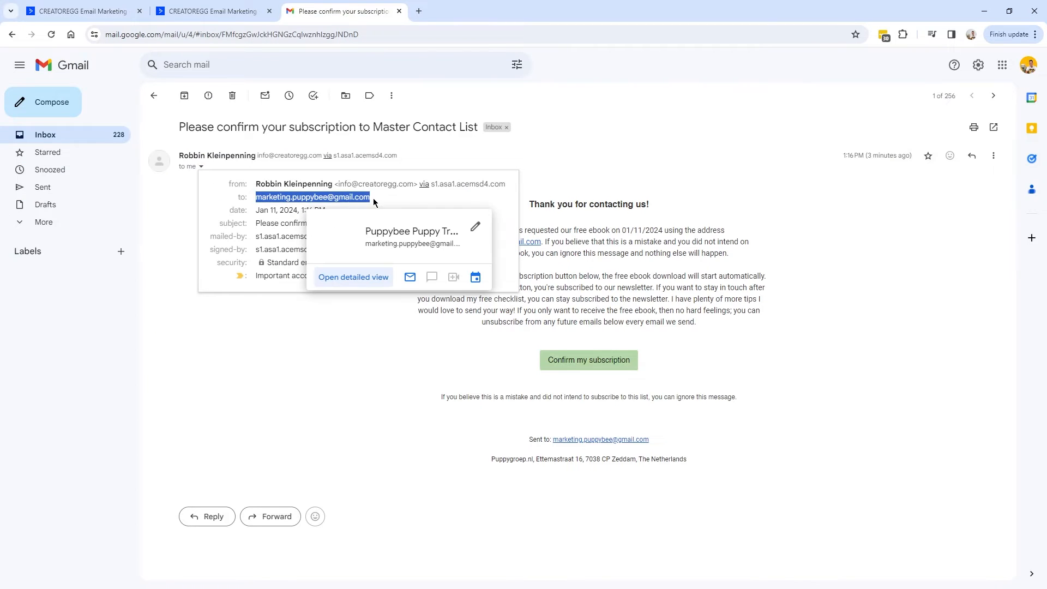
click(90, 11)
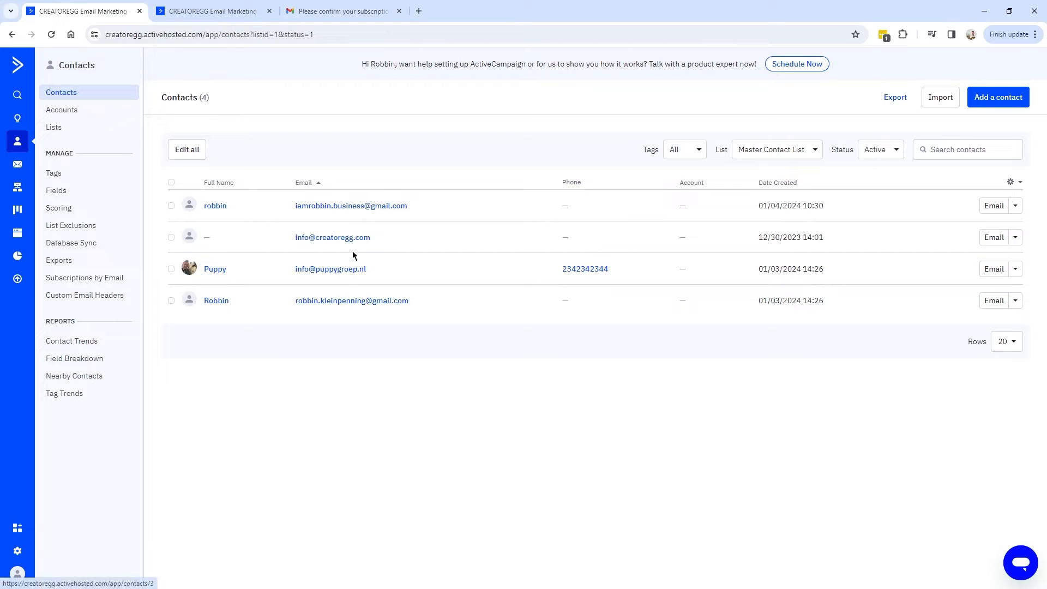
Filter the list's Status to Unconfirmed, revealing the test signup awaiting confirmation.
double_click(844, 150)
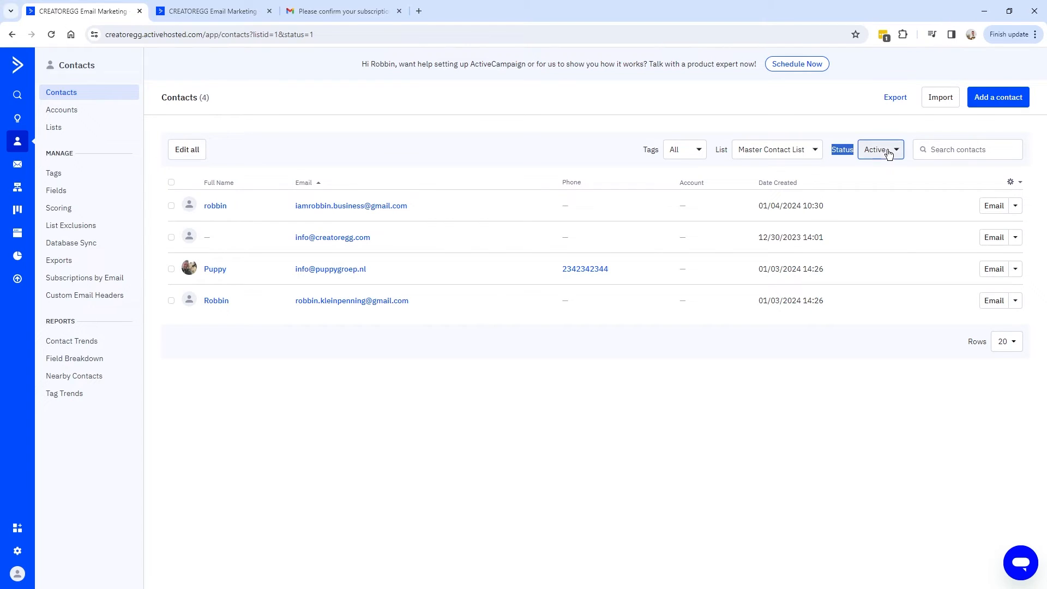
key(ctrl+3)
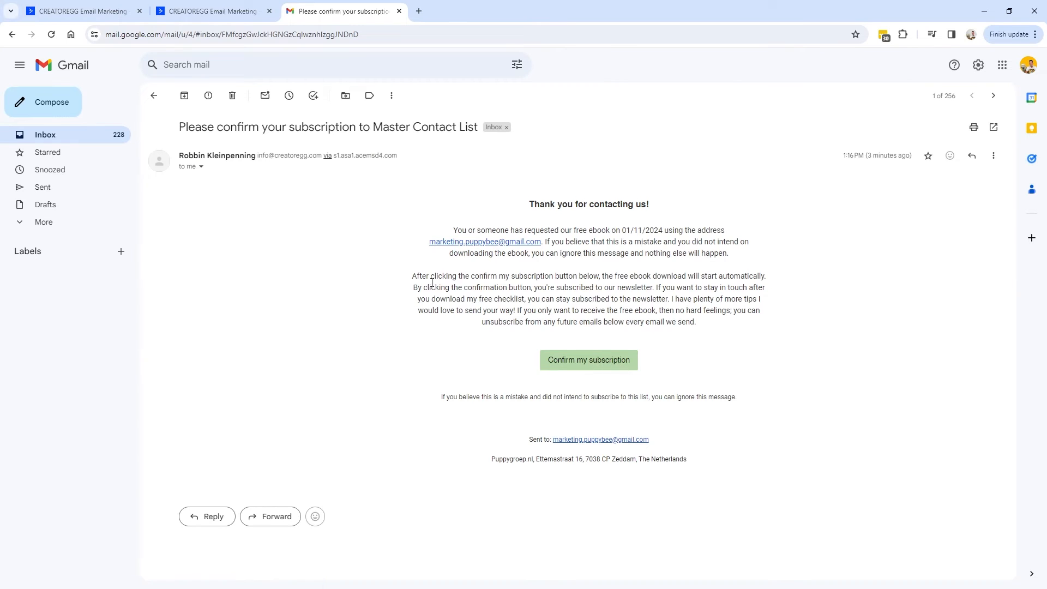
key(ctrl+1)
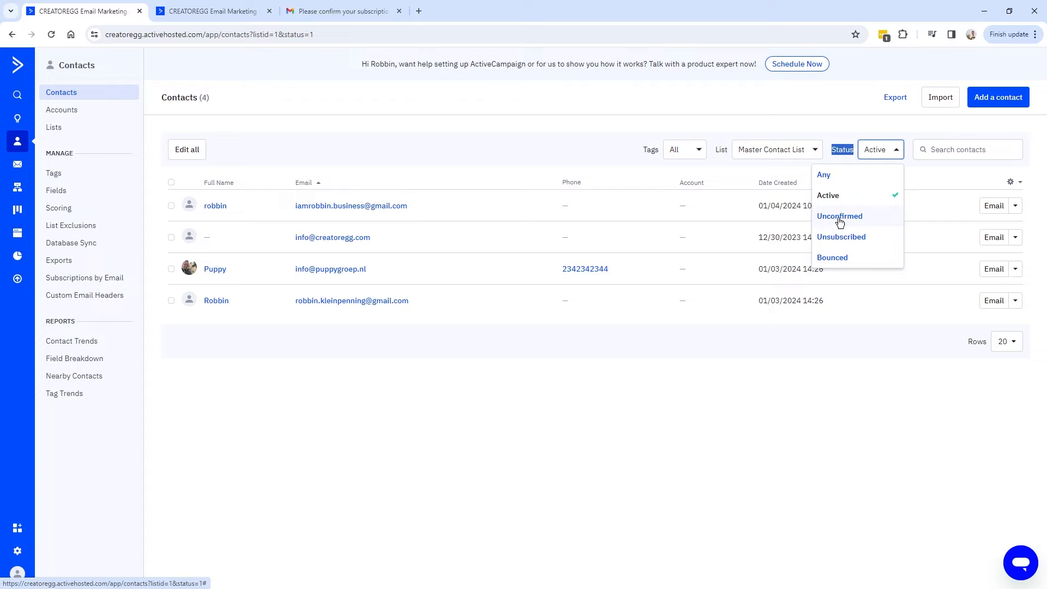
click(858, 218)
drag(286, 208, 427, 212)
click(269, 212)
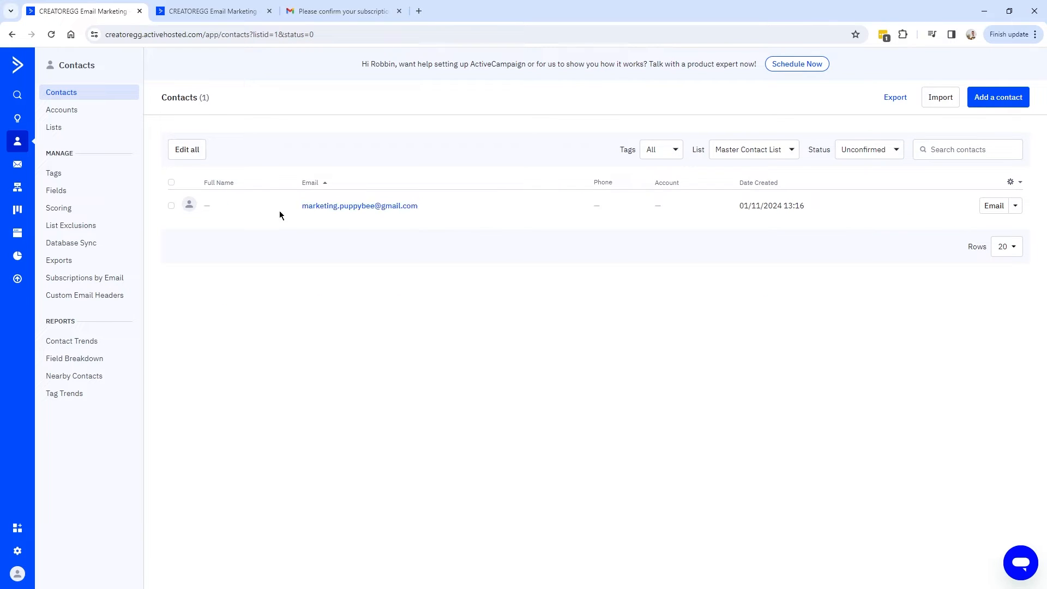
click(877, 152)
click(340, 222)
drag(330, 209, 300, 214)
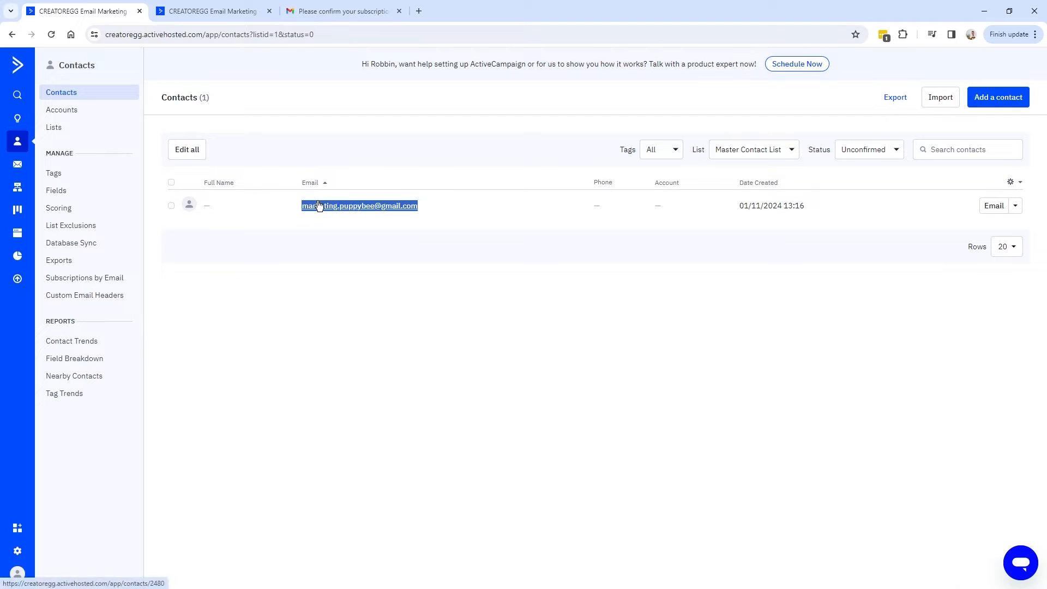
click(344, 11)
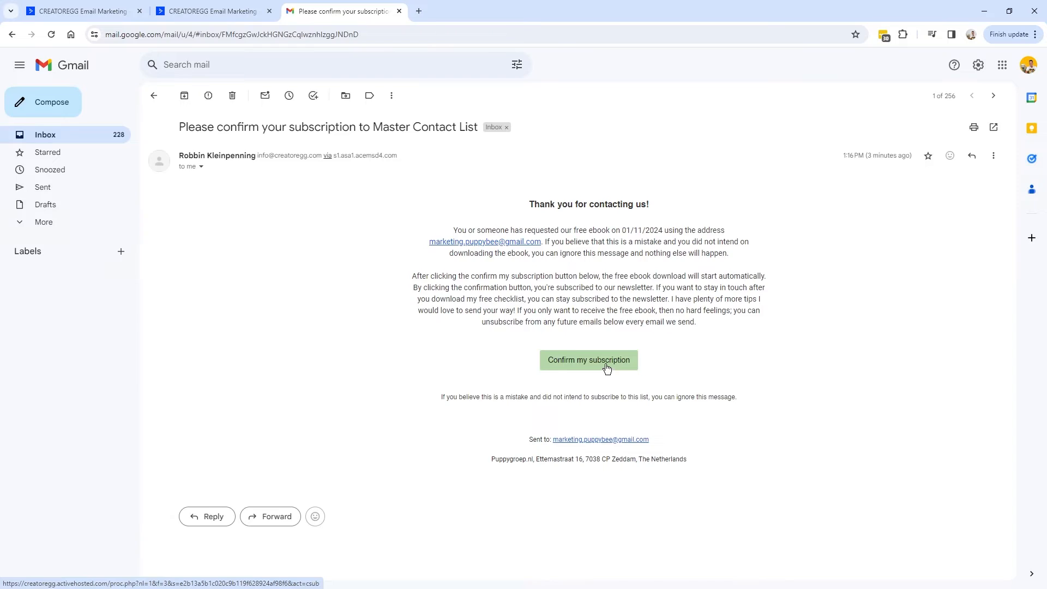
Confirm the test subscription from the email, then return to the contacts list.
click(605, 364)
click(203, 32)
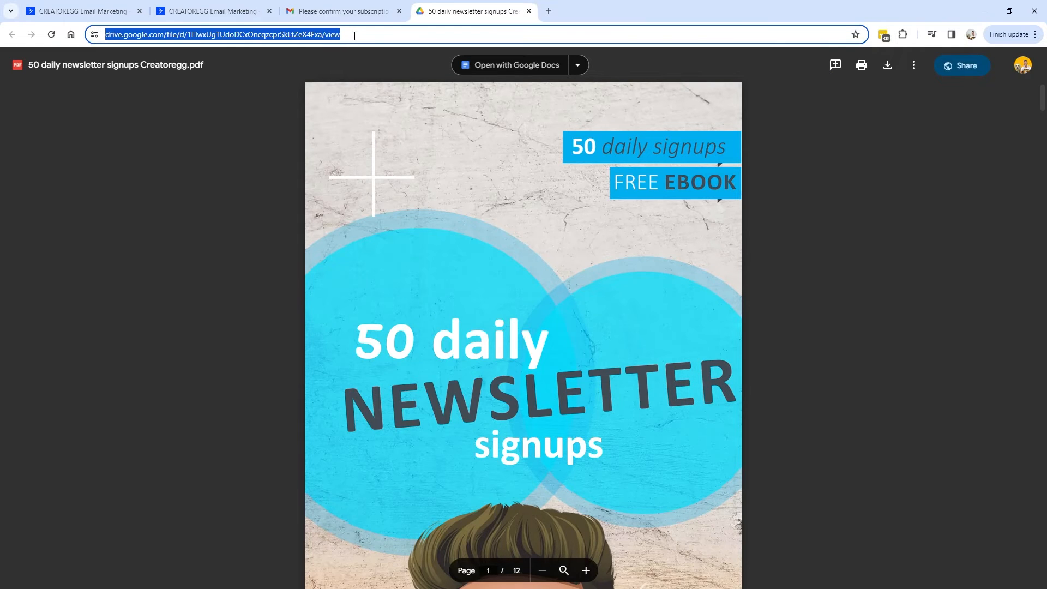
click(65, 16)
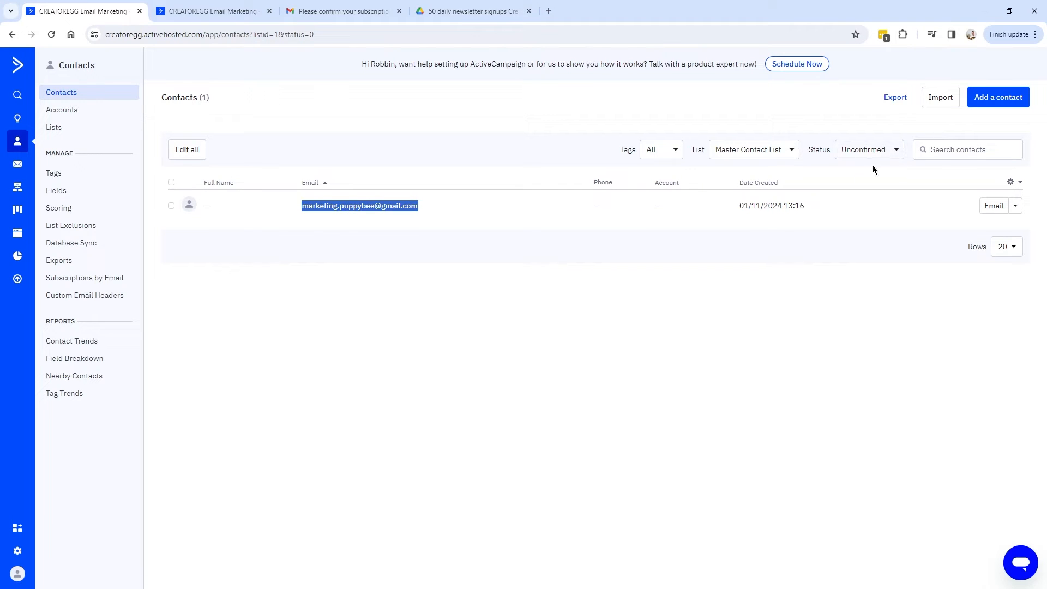
Filter contacts to the list's active status and review the five active contacts.
click(897, 152)
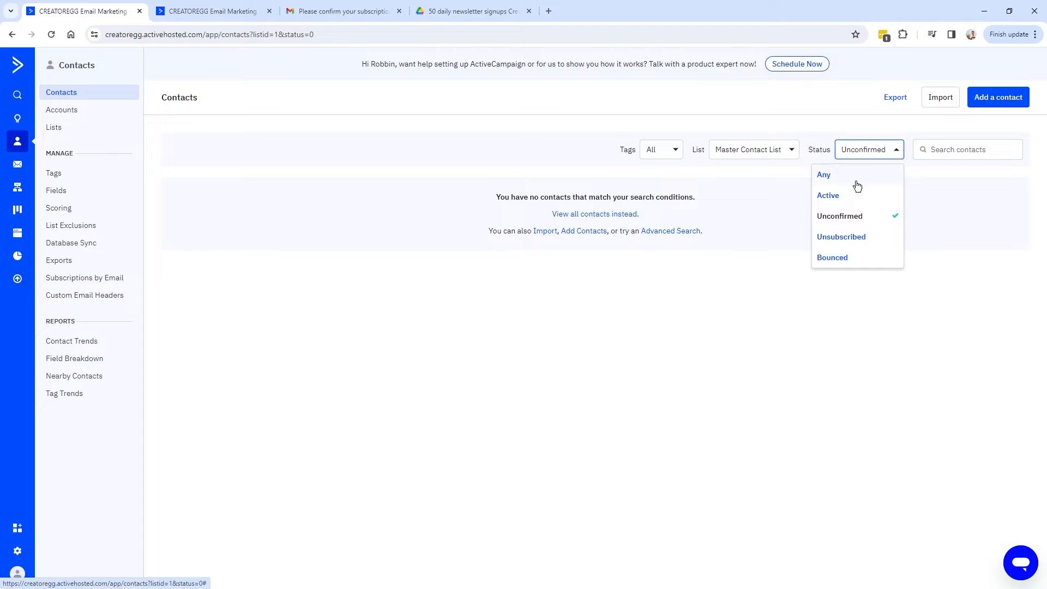
click(853, 197)
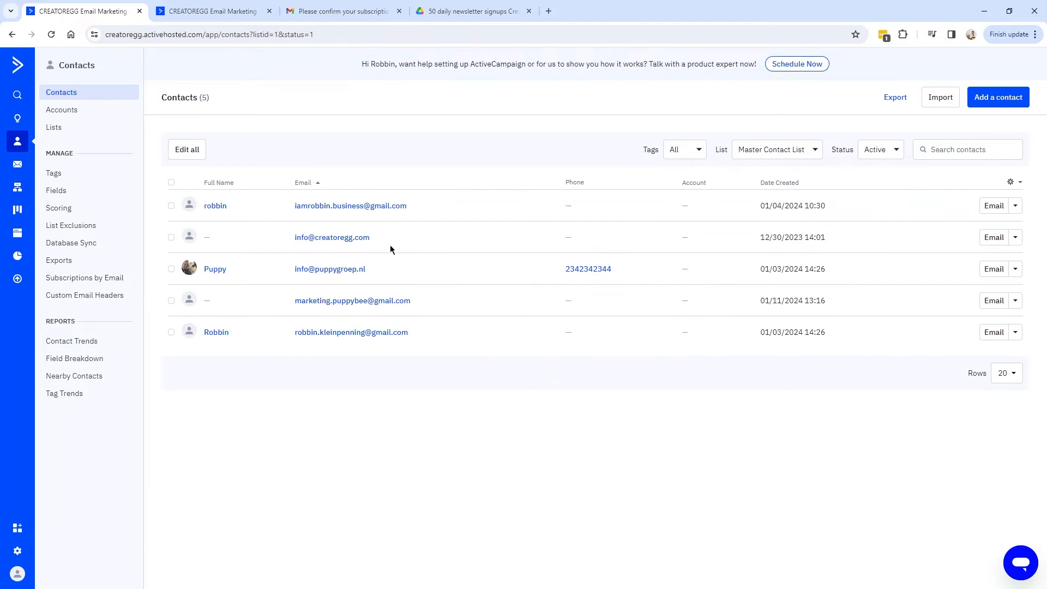
drag(414, 303, 293, 305)
drag(423, 306, 287, 300)
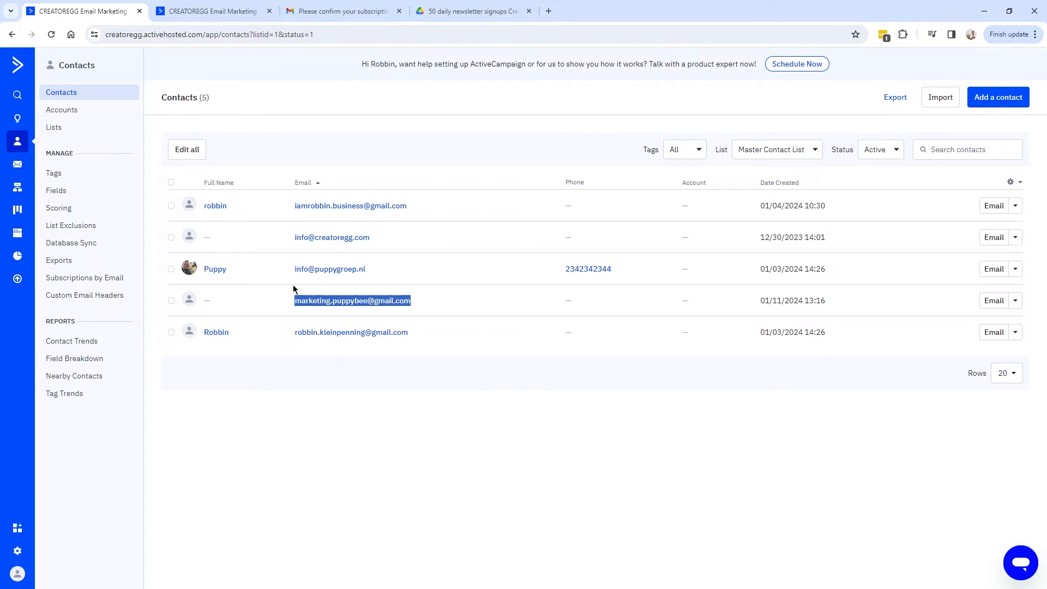
drag(409, 333, 200, 204)
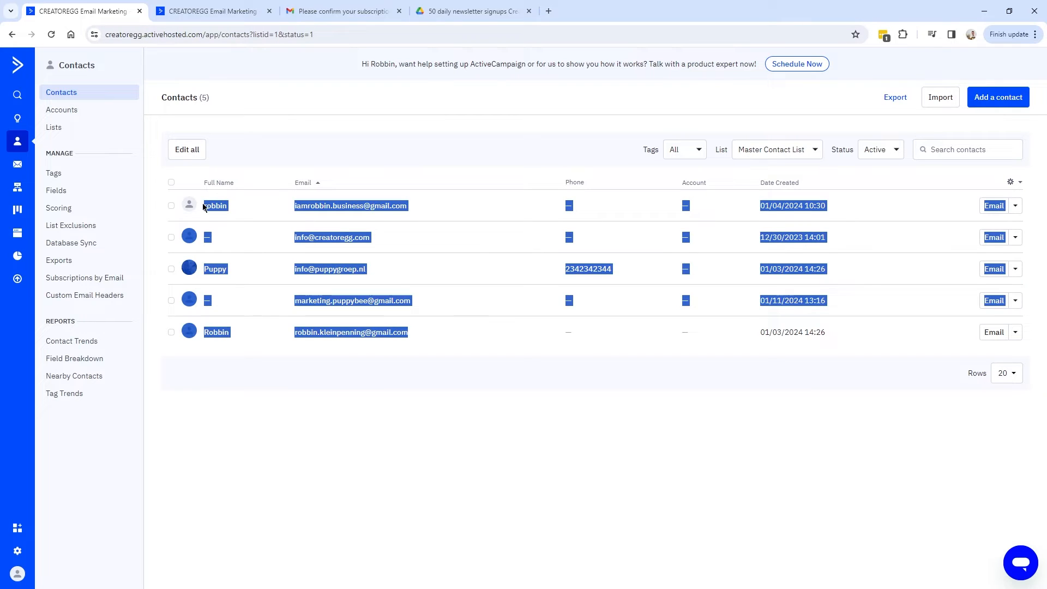
click(486, 391)
drag(409, 333, 194, 199)
click(400, 339)
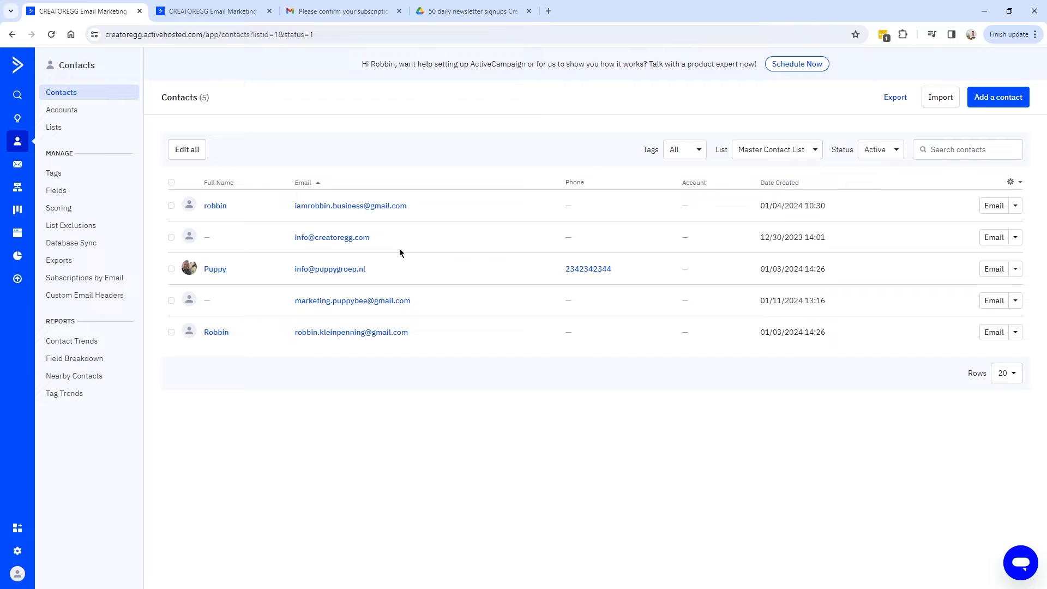
click(800, 156)
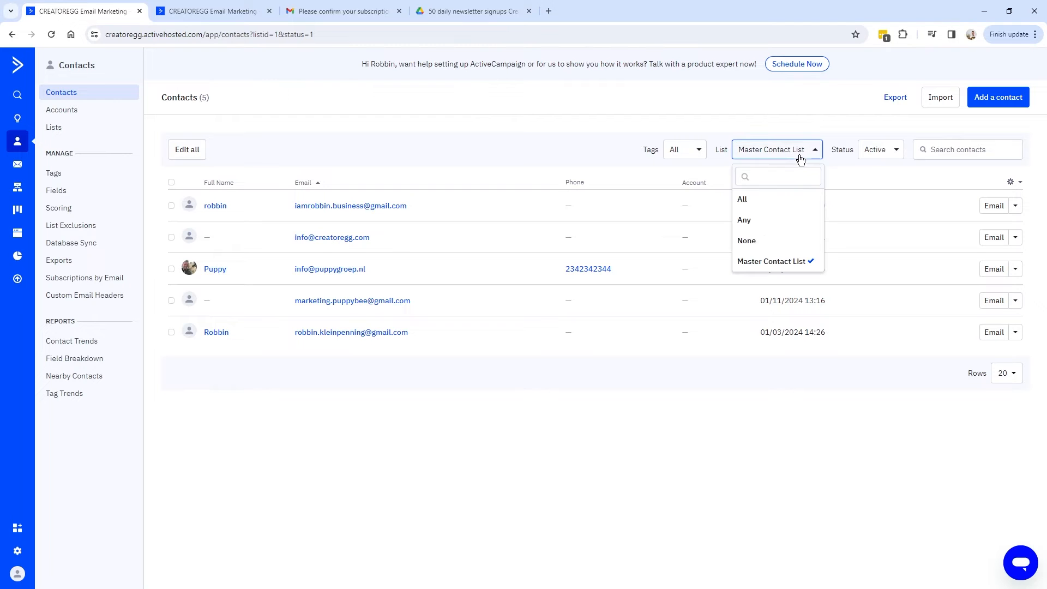
click(870, 151)
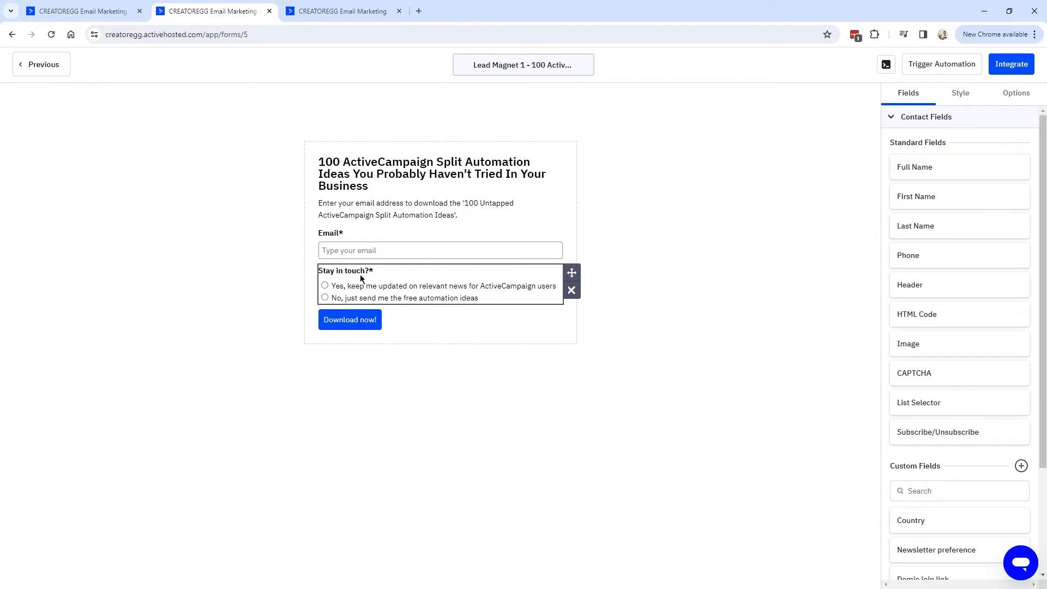
Compare forms 3 and 5, then open Integrate for the Stay in touch form.
click(80, 12)
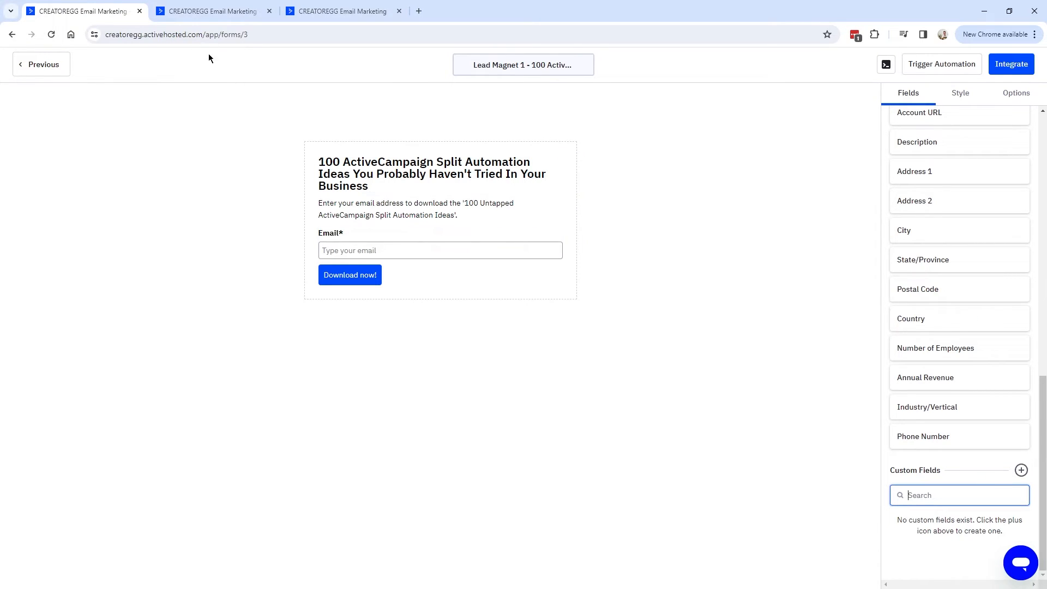
click(213, 12)
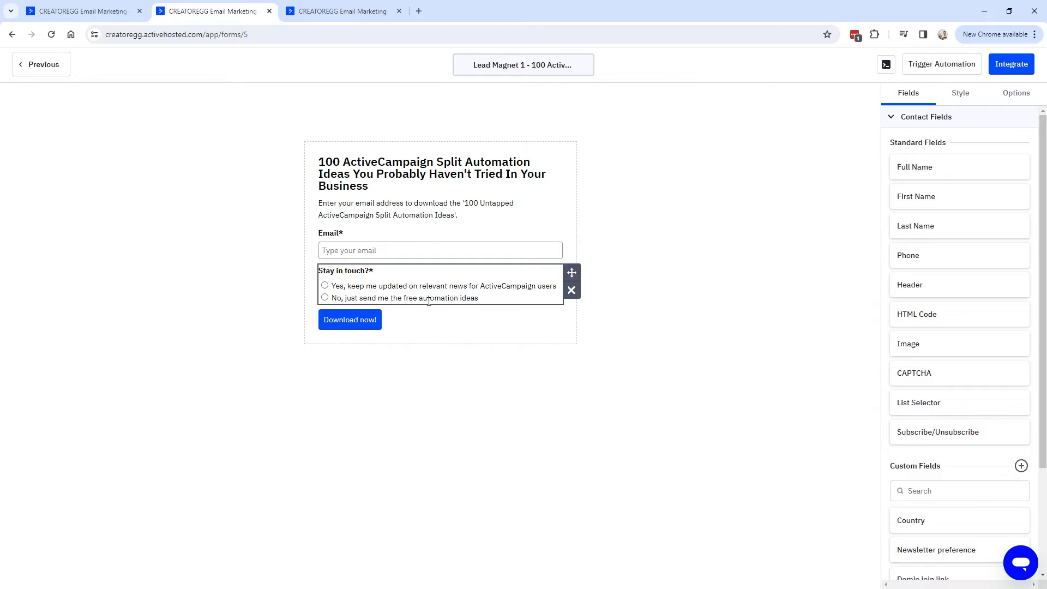
click(1012, 65)
Open the live form from its shareable link and enter a test email address.
click(354, 226)
click(362, 268)
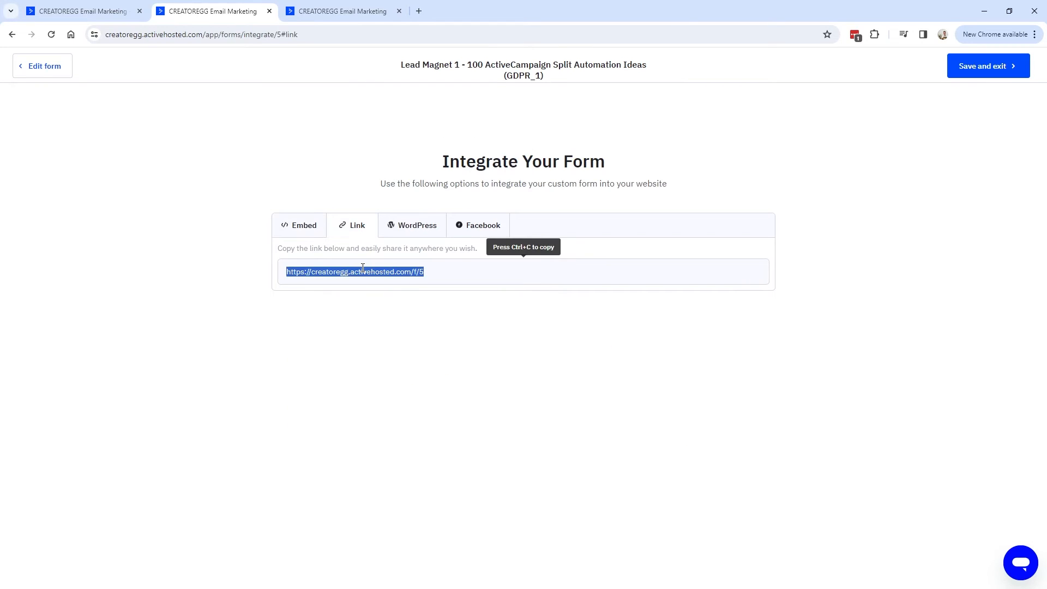
click(364, 12)
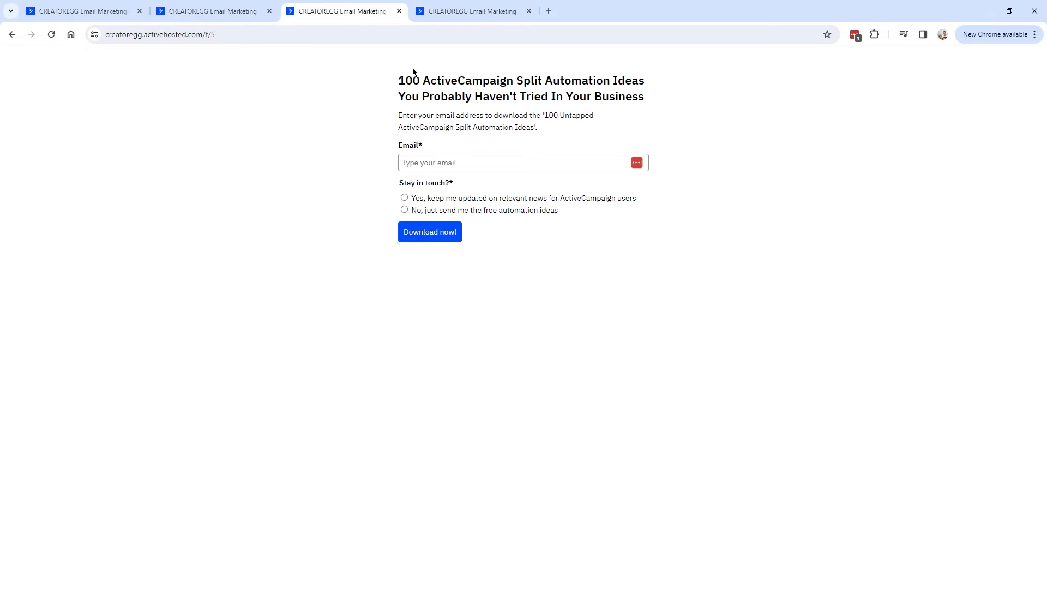
click(425, 164)
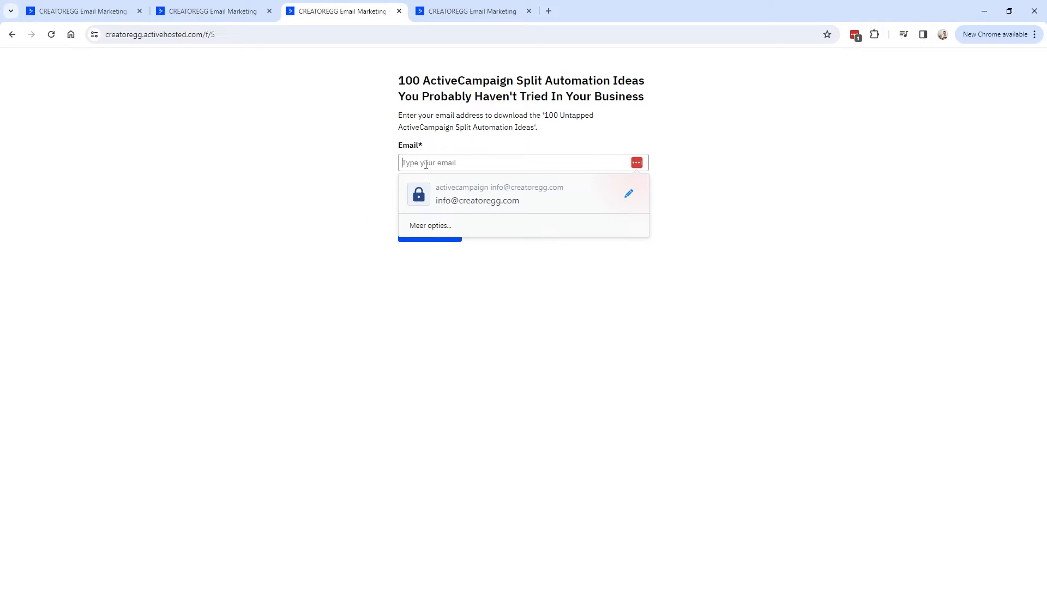
Trigger the 'Please select an option' error, then answer No to Stay in touch.
mouse_move(397, 183)
mouse_down()
mouse_move(461, 183)
mouse_move(393, 186)
mouse_up()
click(461, 182)
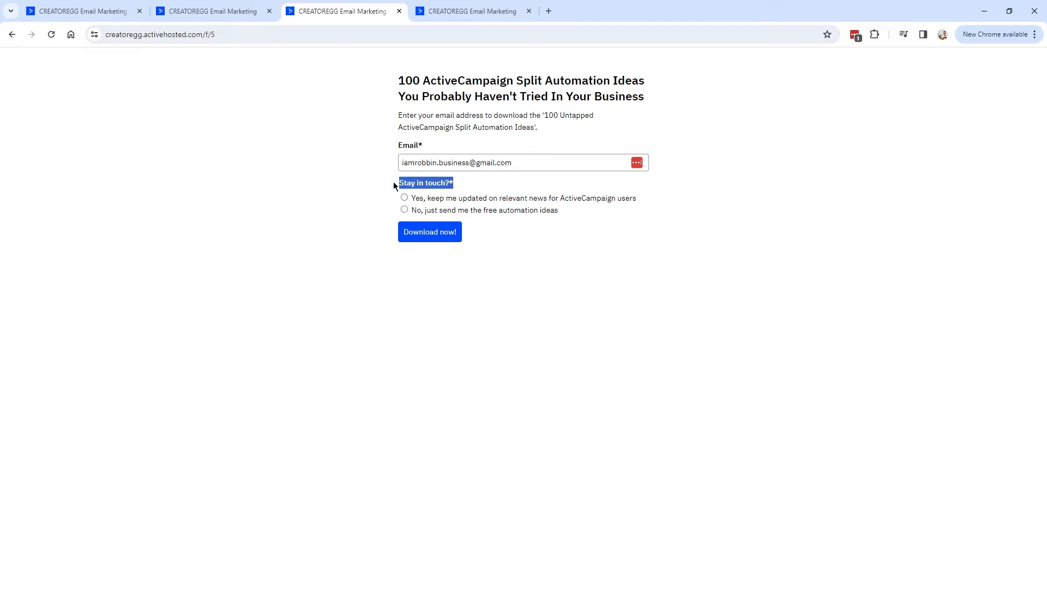
click(446, 234)
triple_click(477, 200)
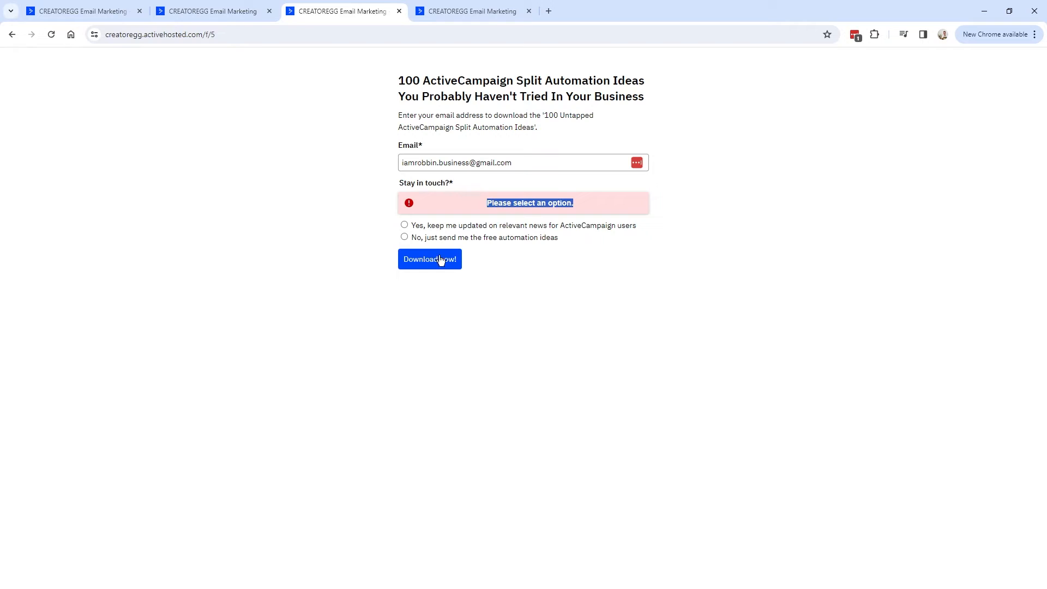
click(404, 238)
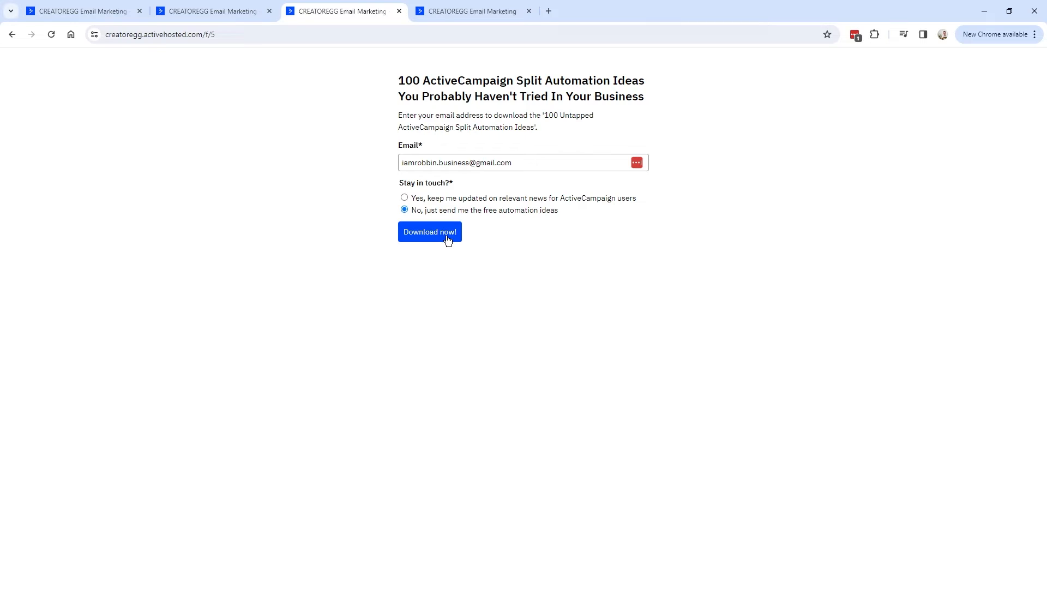
drag(412, 211, 519, 212)
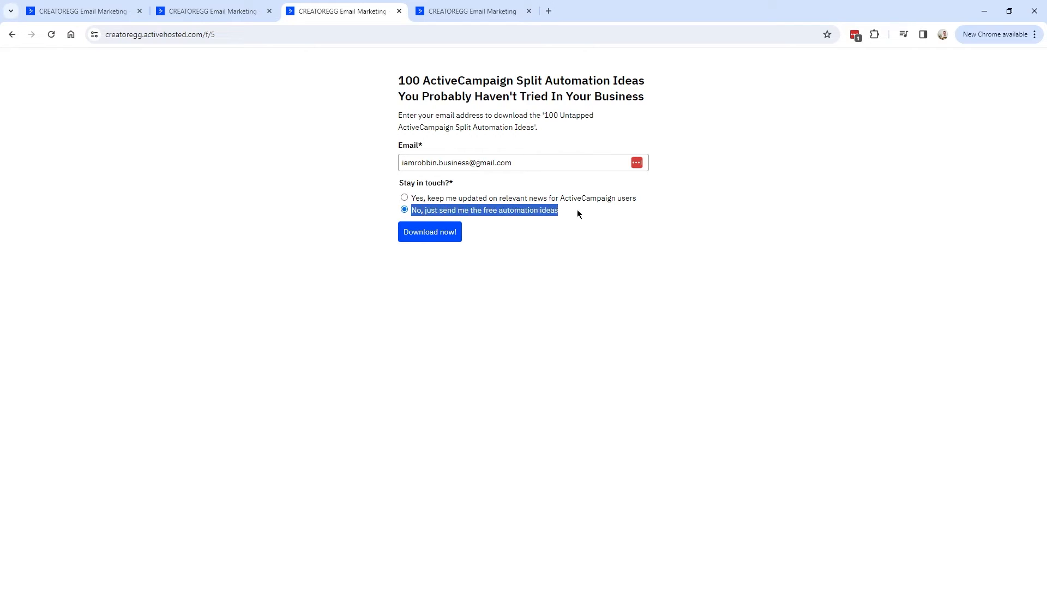
click(419, 212)
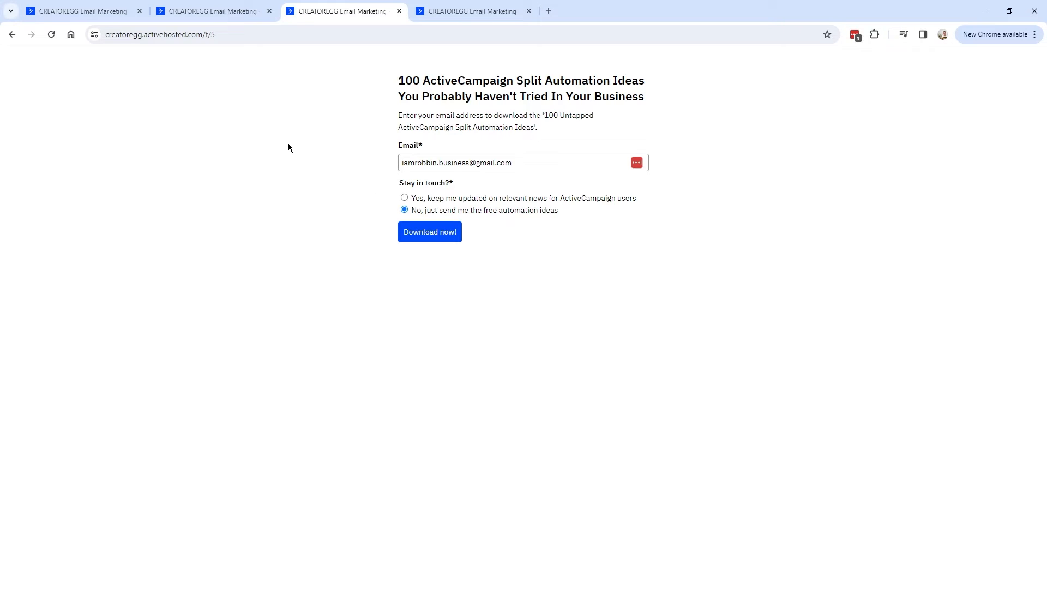
Open the Subscribe to a list action settings and preview the Opt-in Email.
click(87, 16)
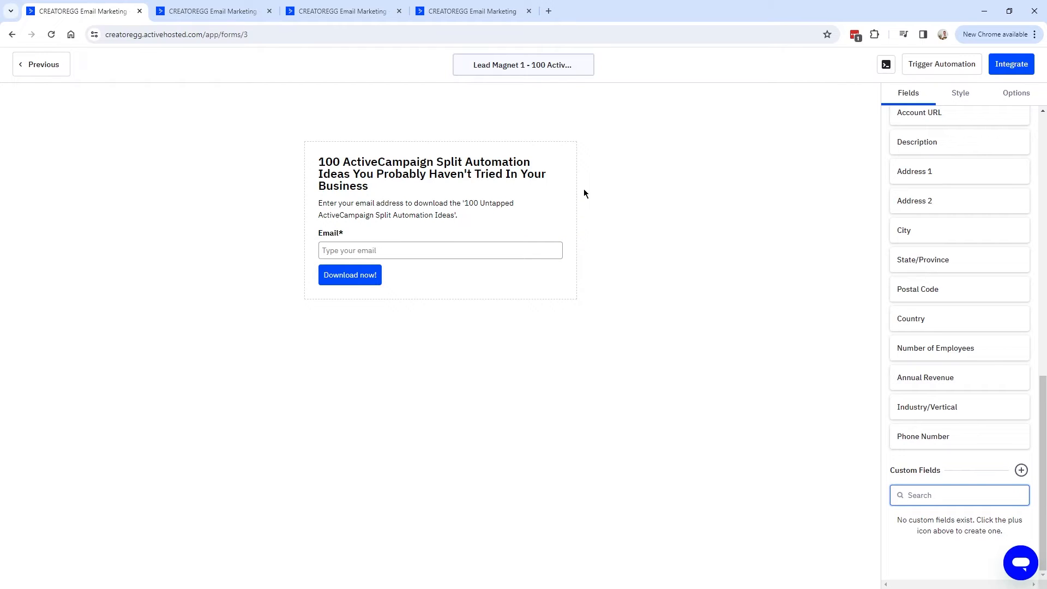
click(213, 11)
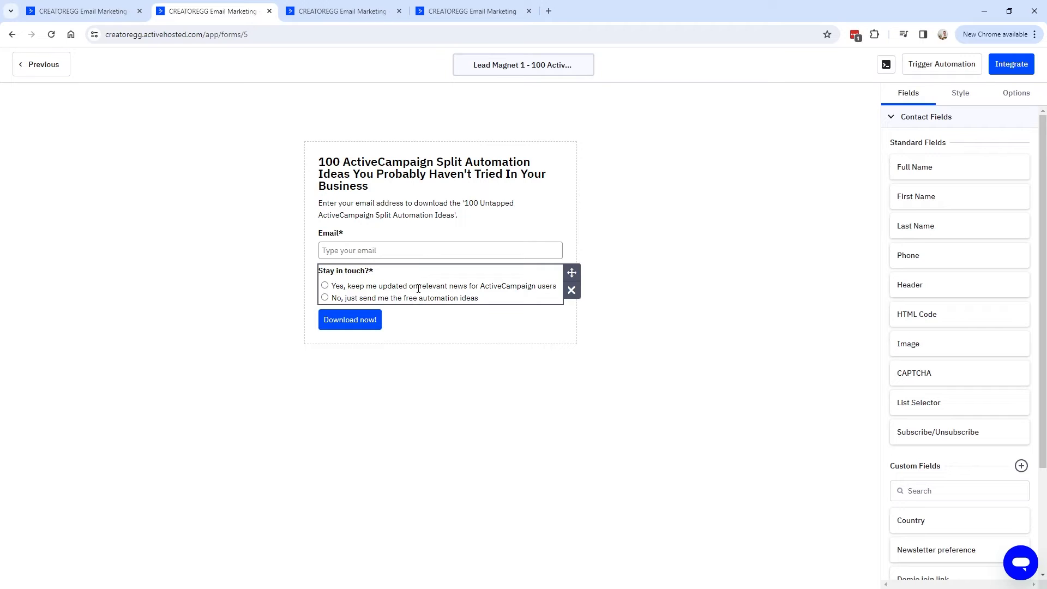
click(1018, 100)
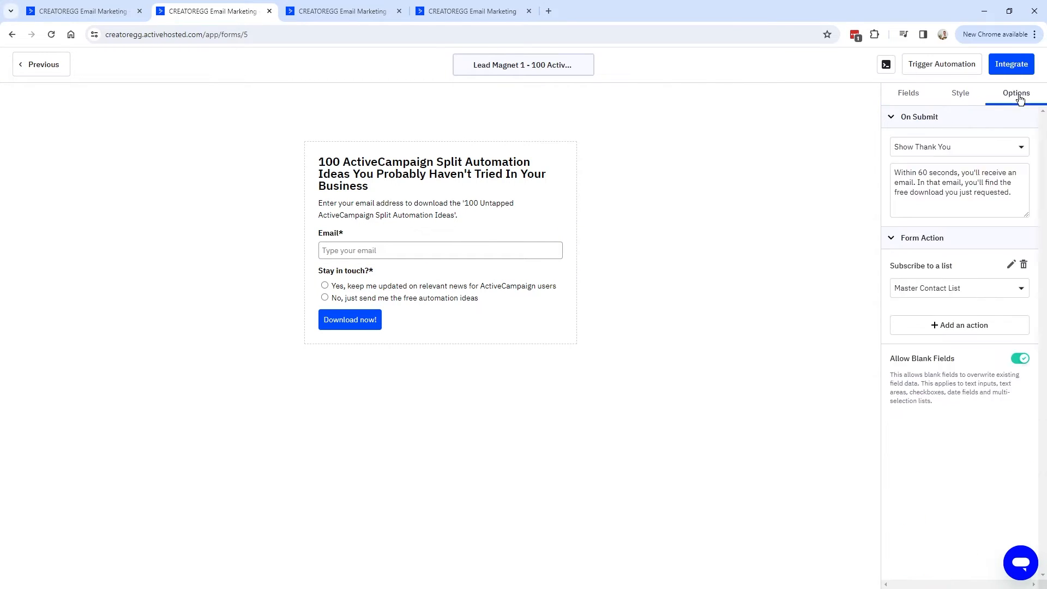
click(1011, 265)
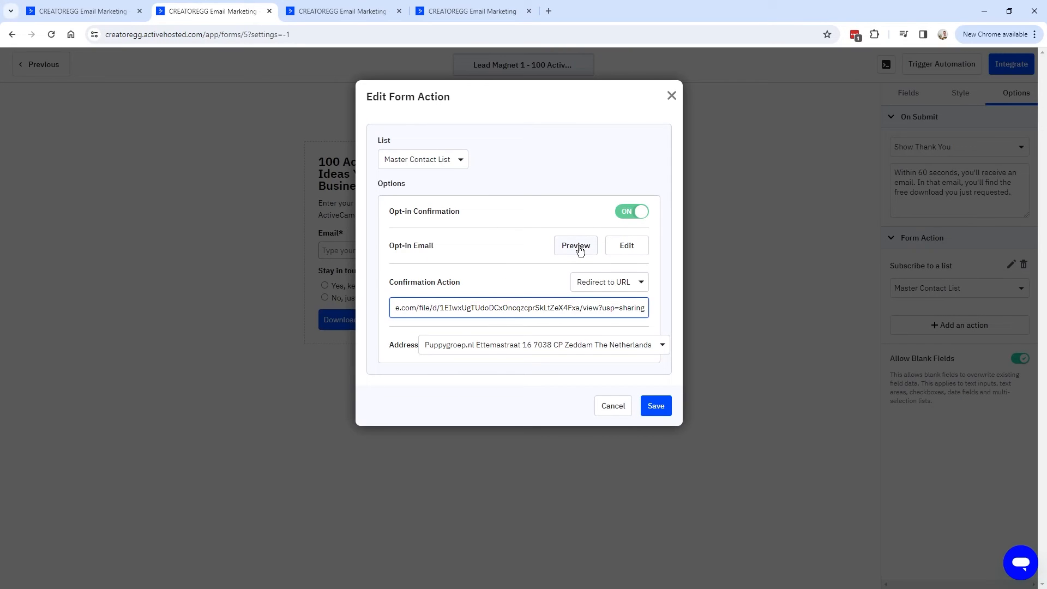
drag(387, 245, 493, 250)
click(577, 247)
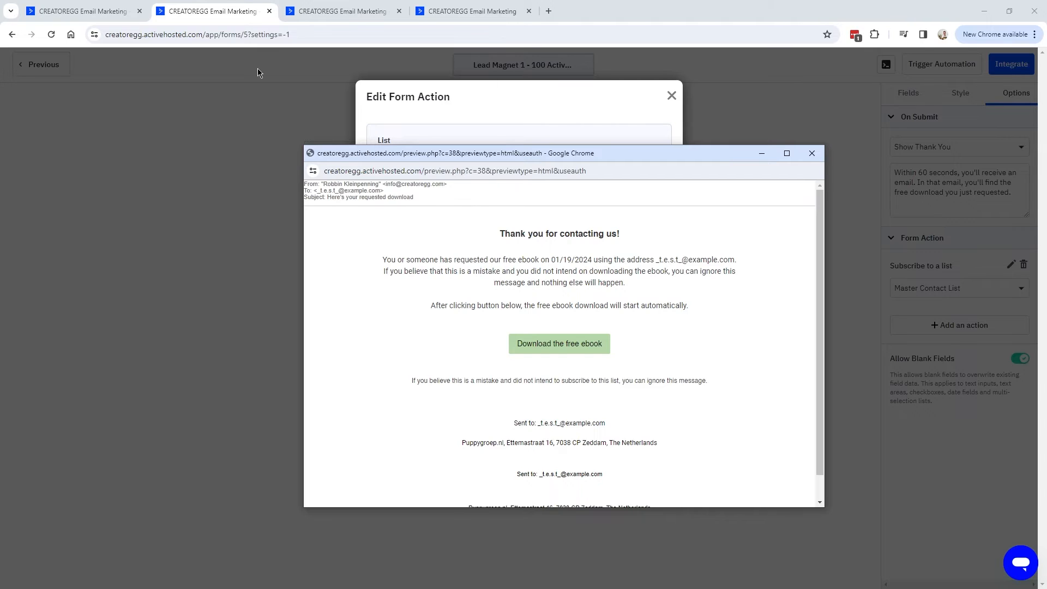
Read the opt-in email's text about the automatic ebook download.
click(114, 16)
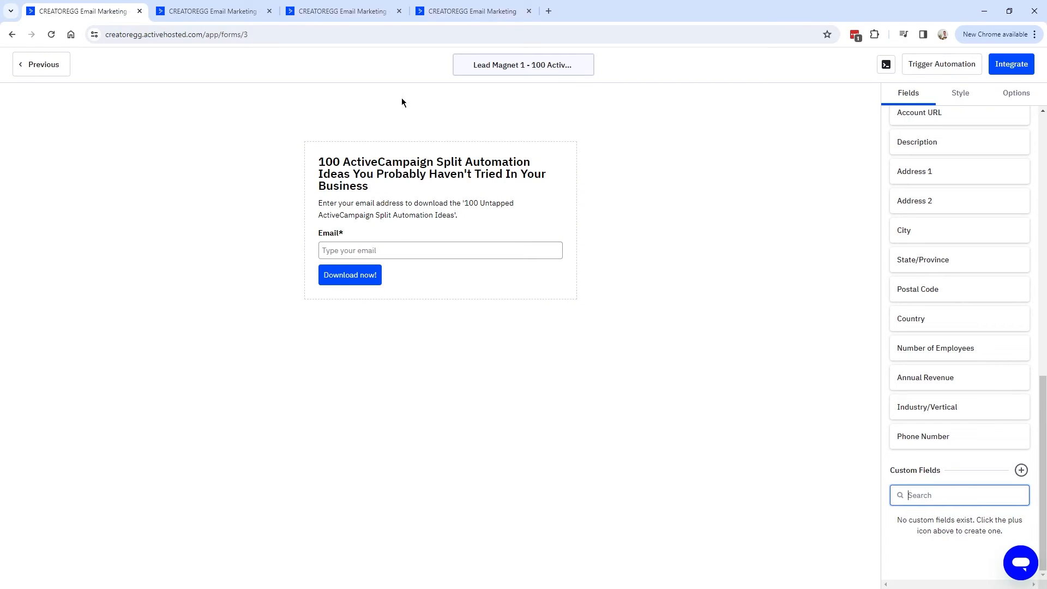
click(210, 11)
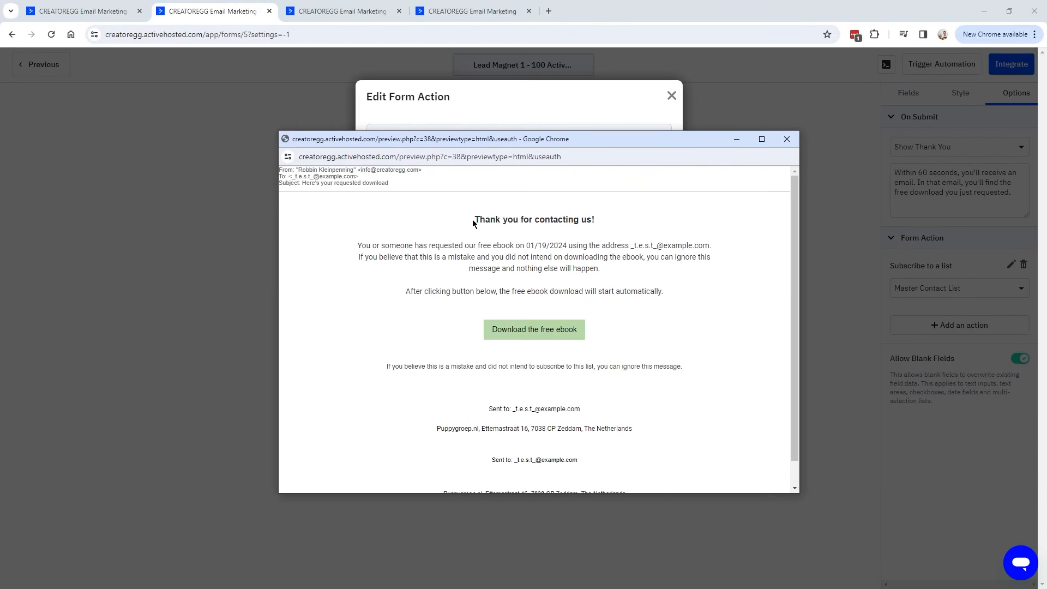
drag(360, 244, 645, 255)
click(615, 255)
drag(363, 257, 698, 267)
click(404, 303)
drag(405, 291, 690, 298)
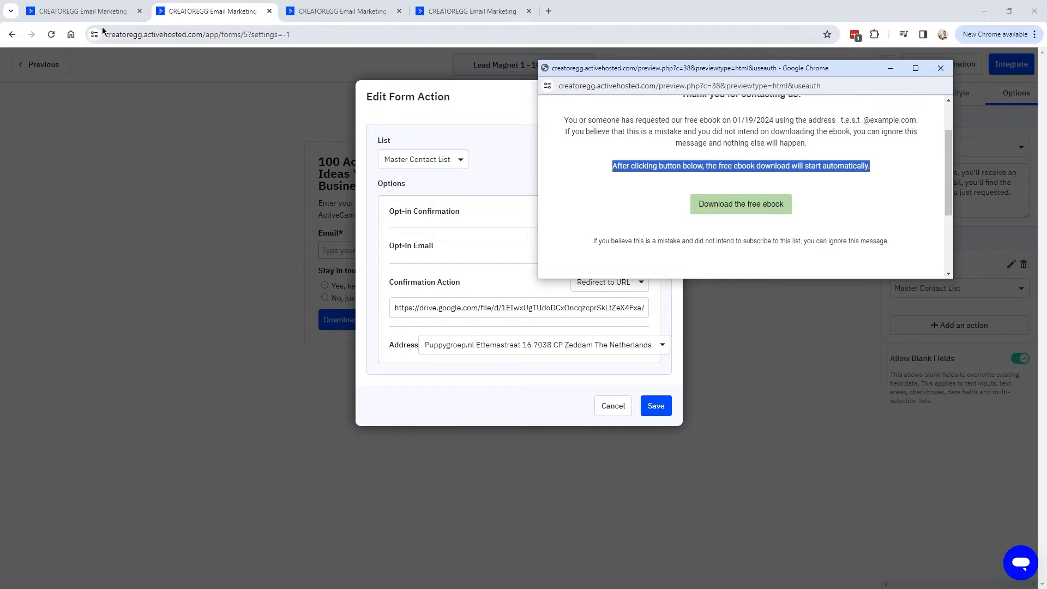
Close the email preview and bring up the GDPR unsubscribe automation.
click(84, 11)
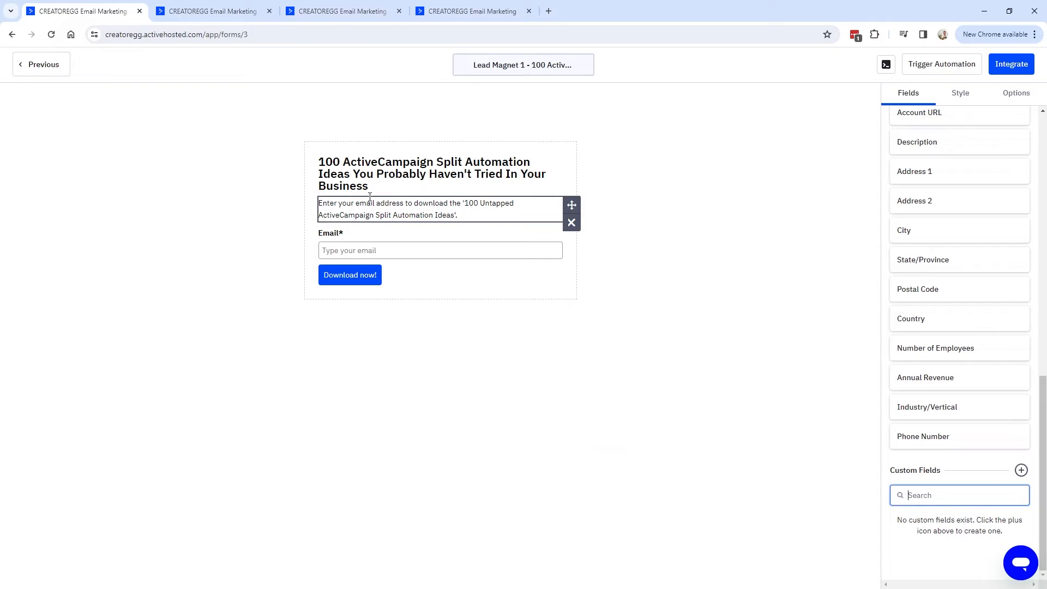
click(213, 11)
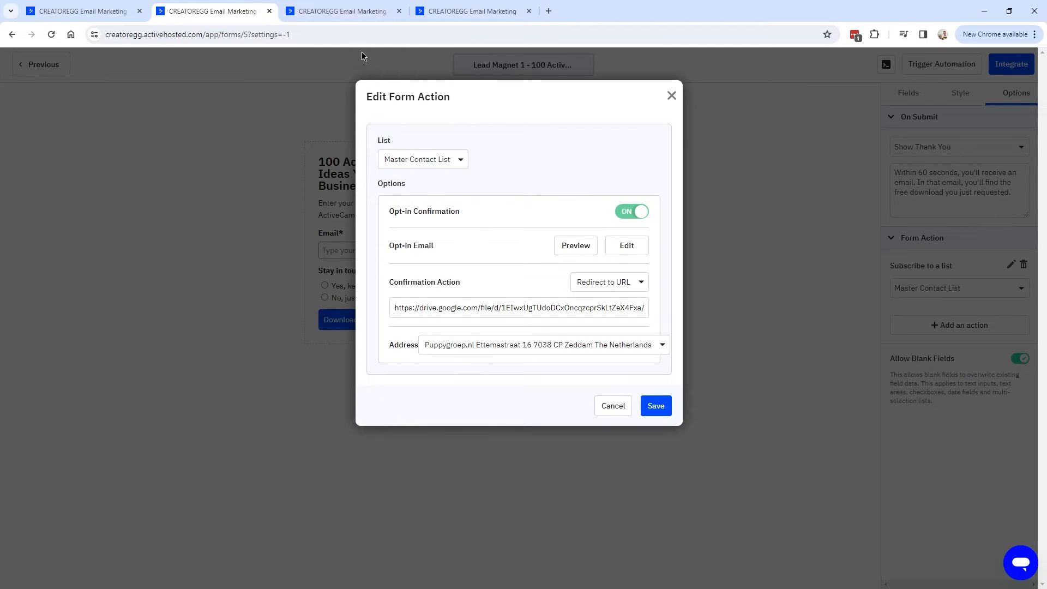
key(alt+Tab)
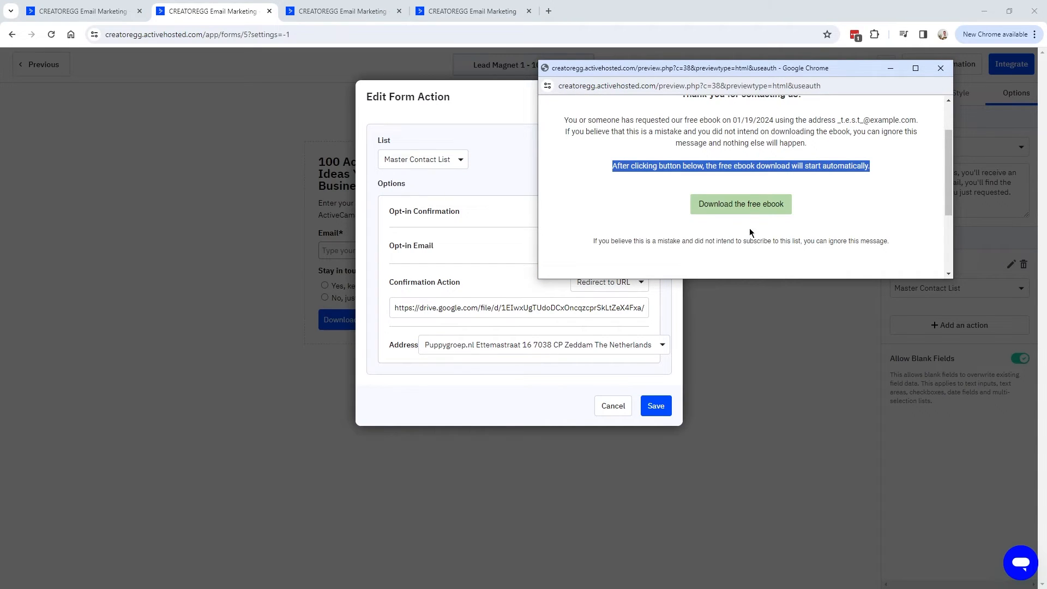
click(941, 67)
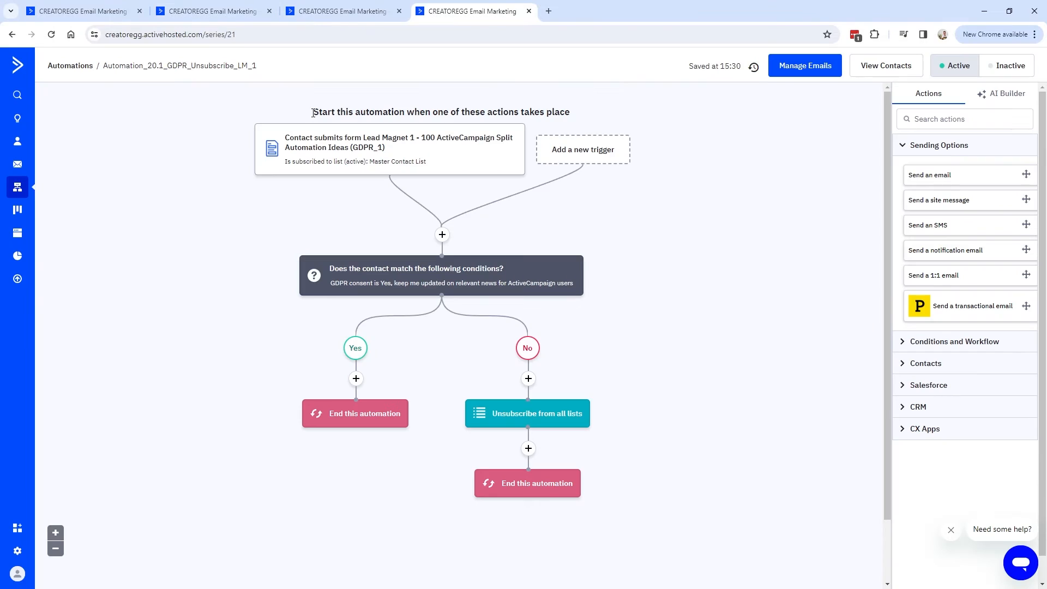
Save the form-submission trigger, limited to Master Contact List subscribers, running multiple times.
mouse_move(344, 151)
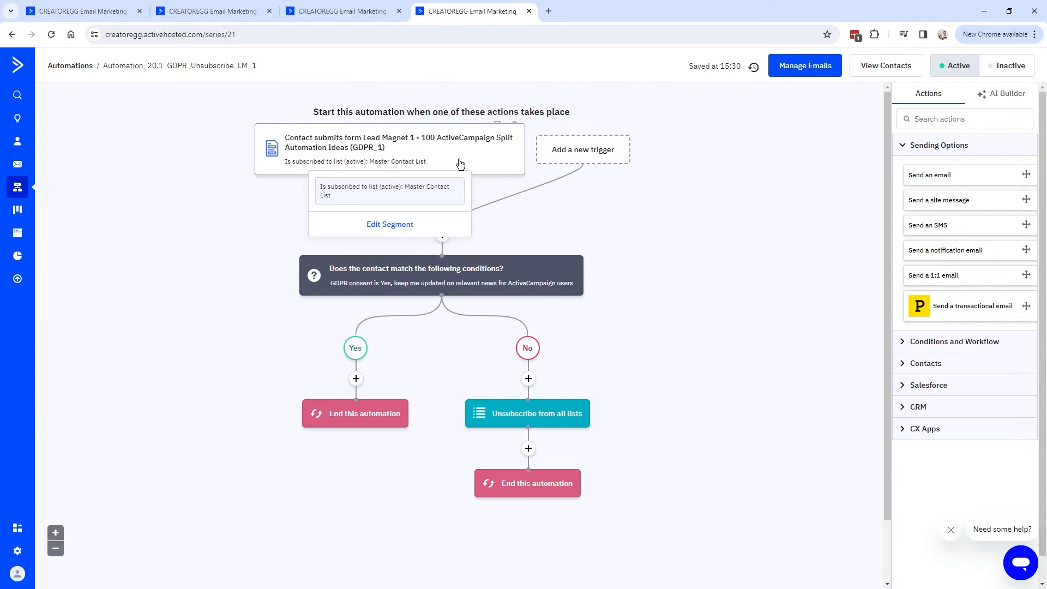
click(364, 147)
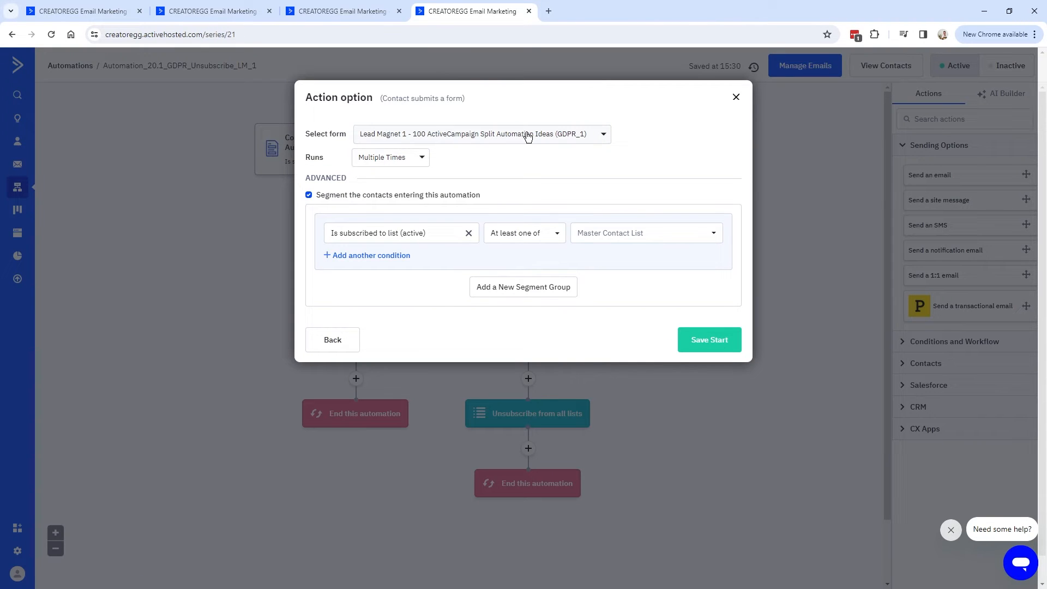
click(332, 12)
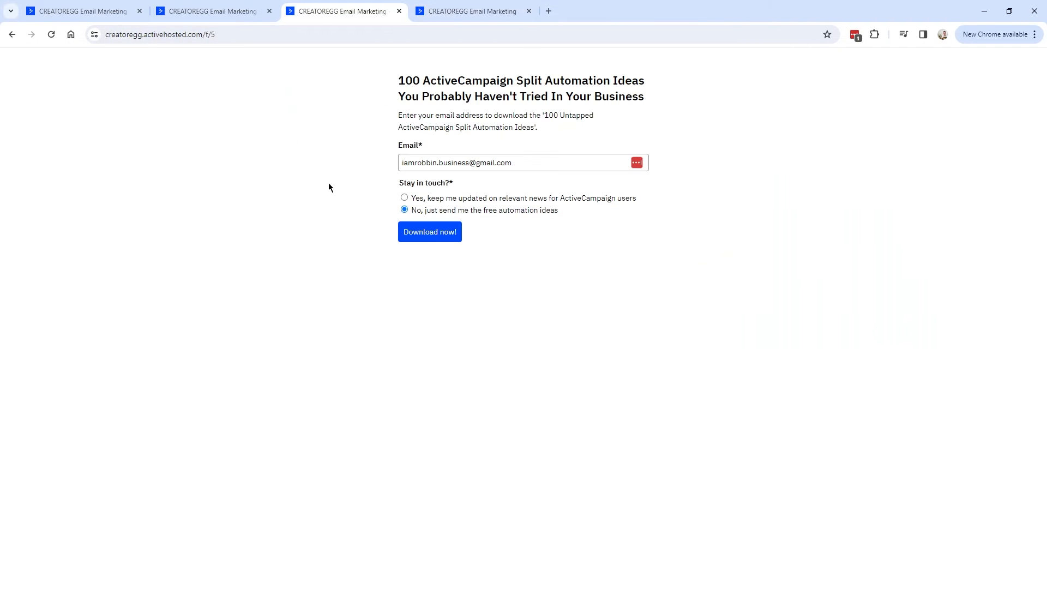
click(469, 11)
triple_click(406, 163)
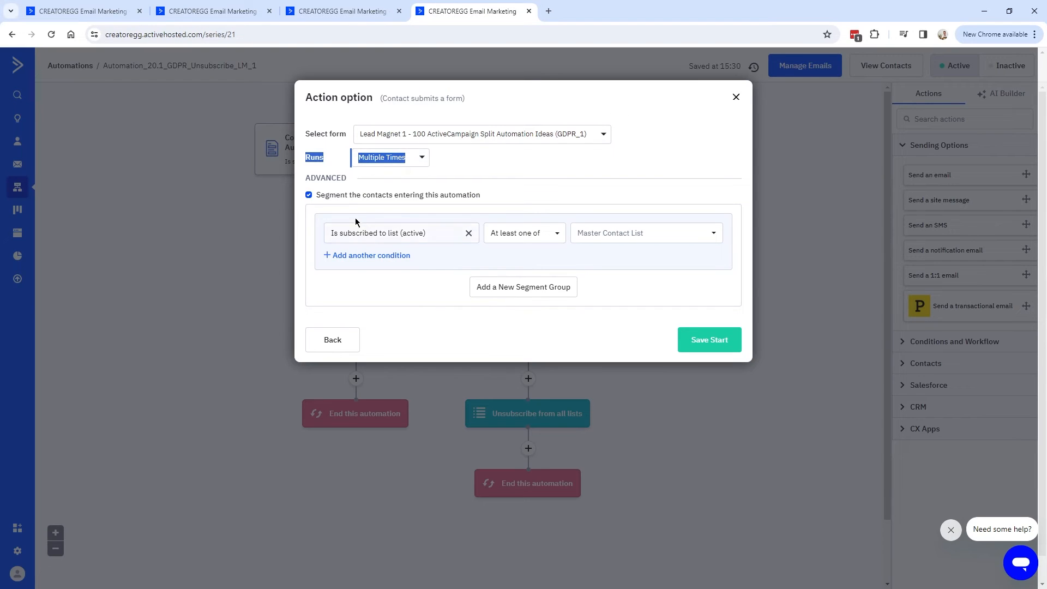
drag(314, 192, 483, 197)
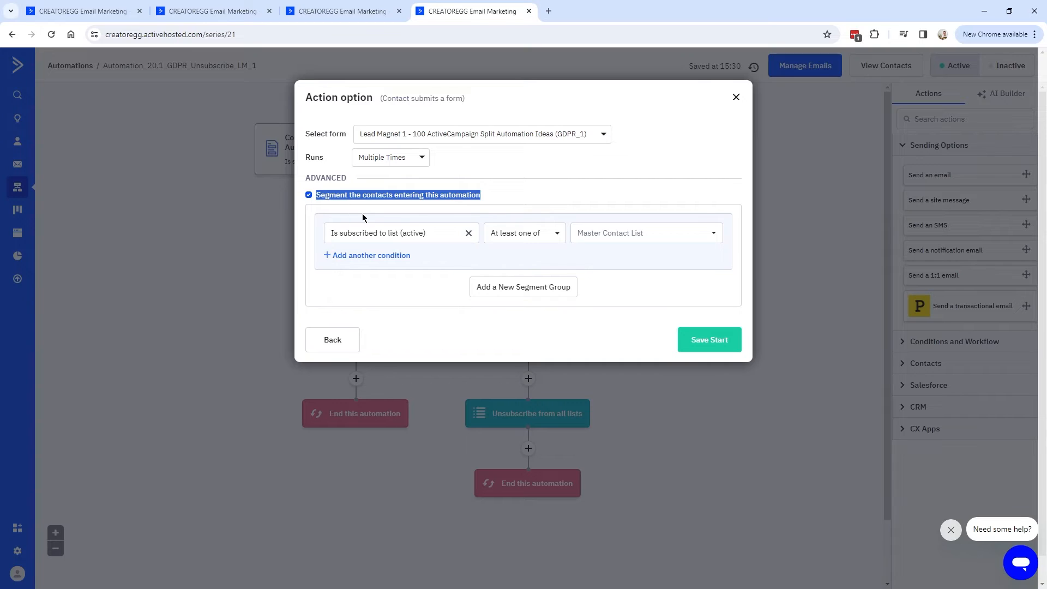
key(alt+Tab)
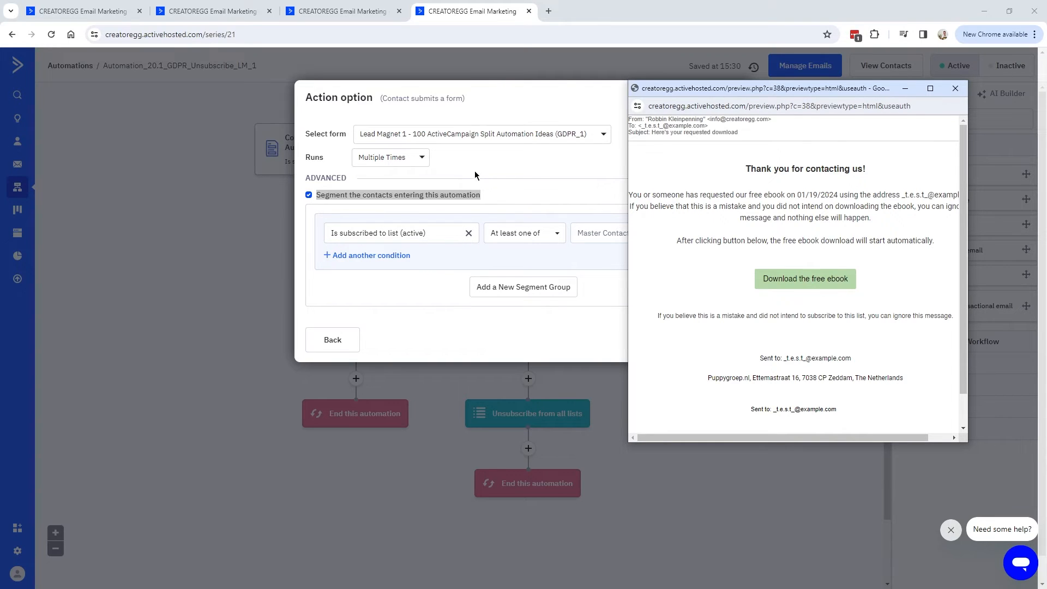
click(955, 87)
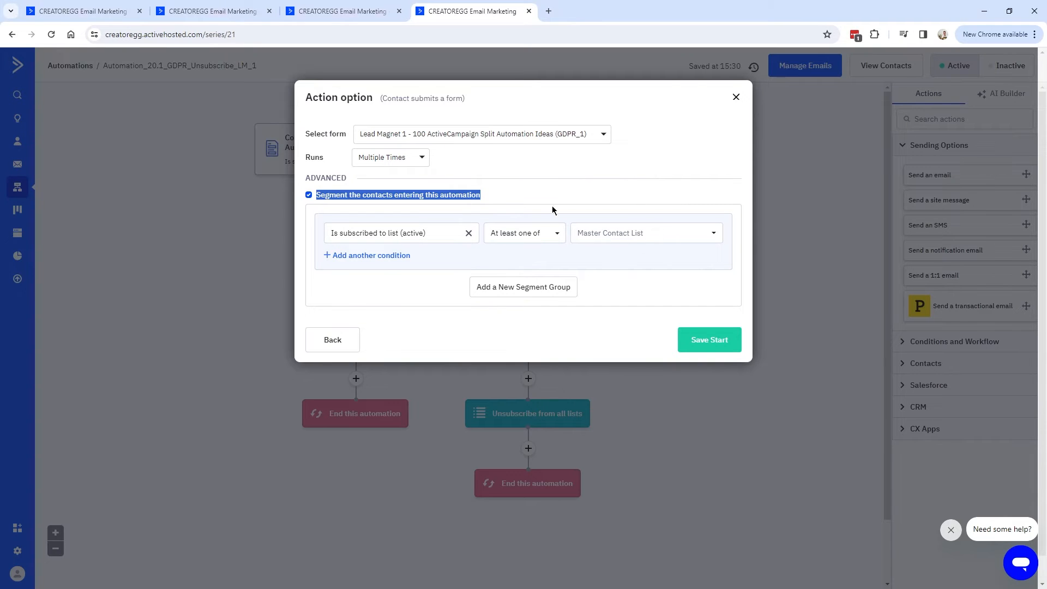
click(736, 97)
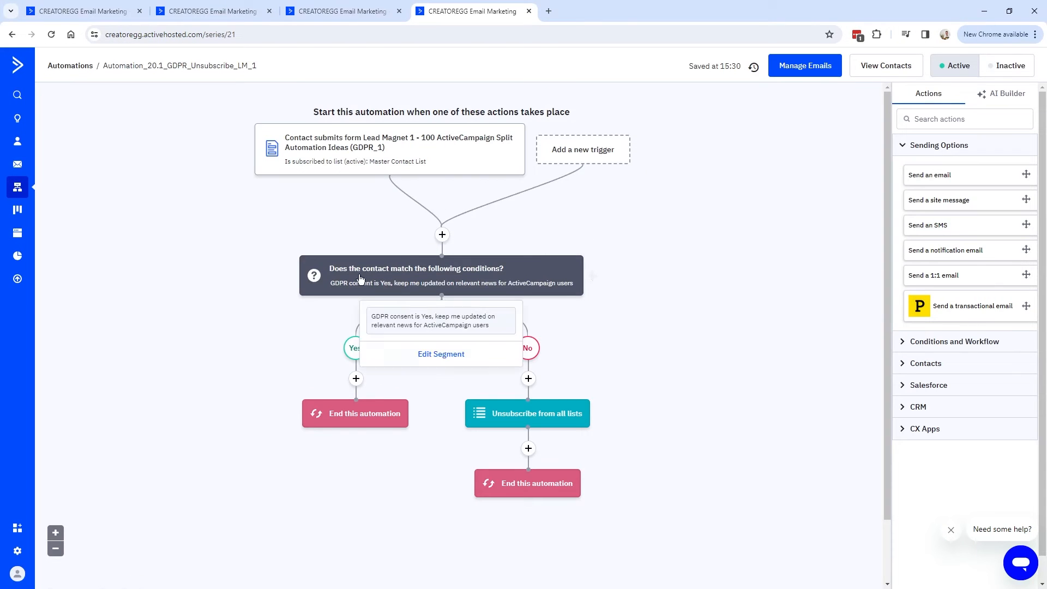
Set the If/Else GDPR consent value to 'Yes, keep me updated…' and save.
click(442, 235)
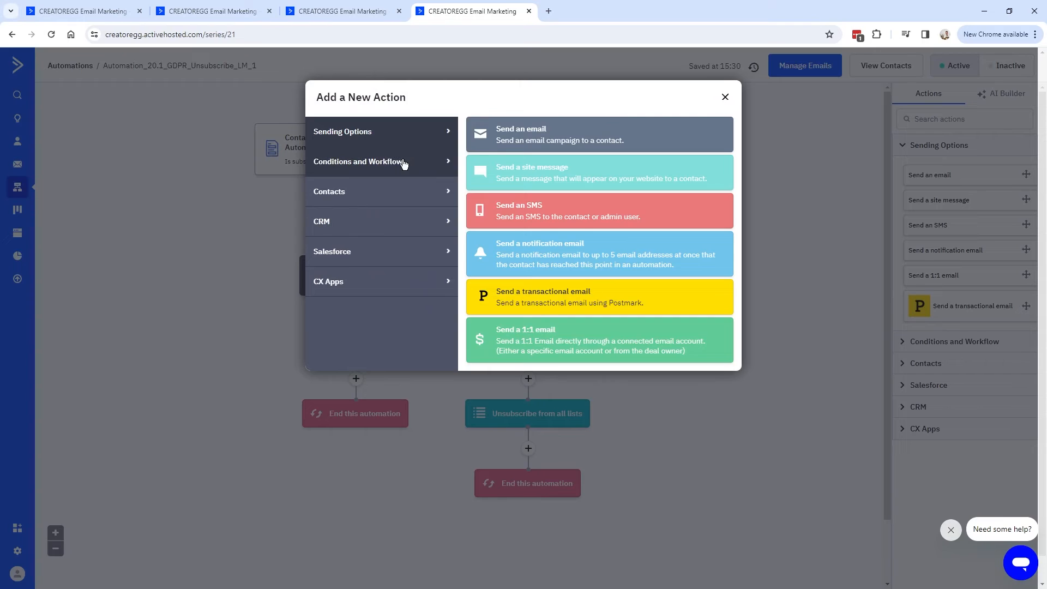
click(370, 163)
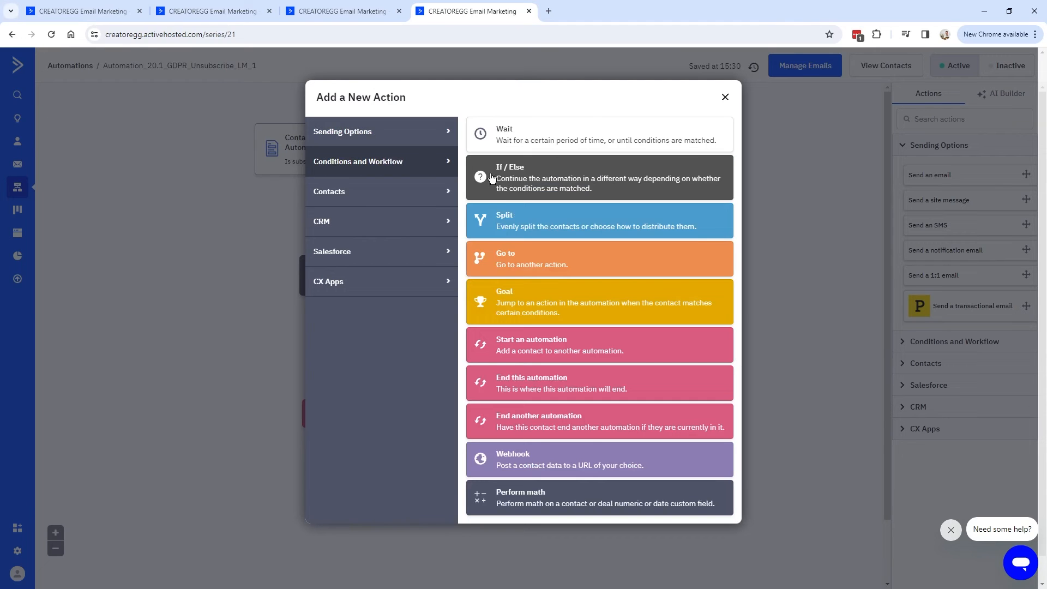
click(725, 98)
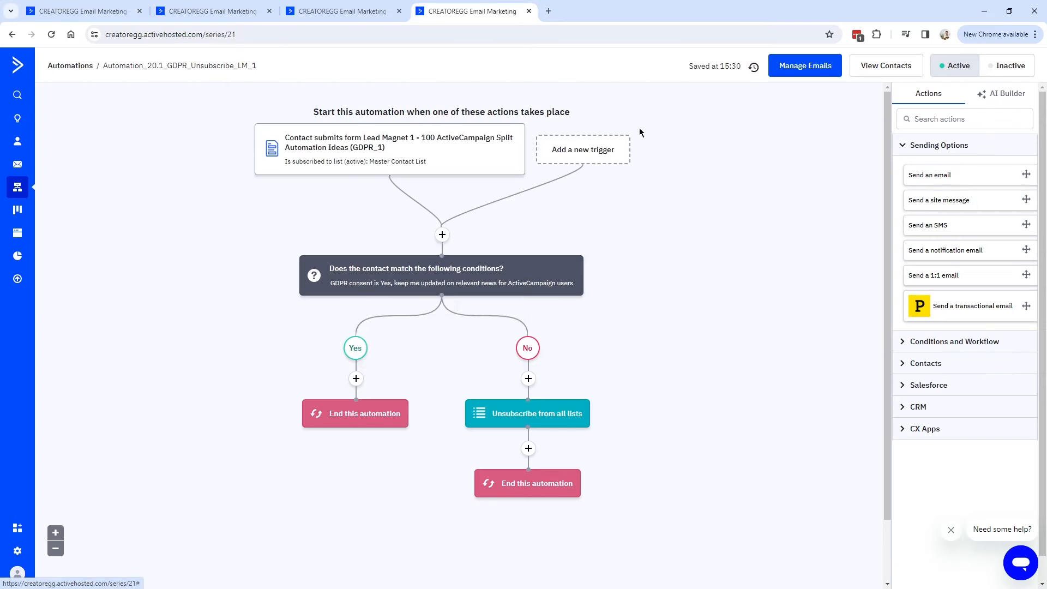
click(349, 281)
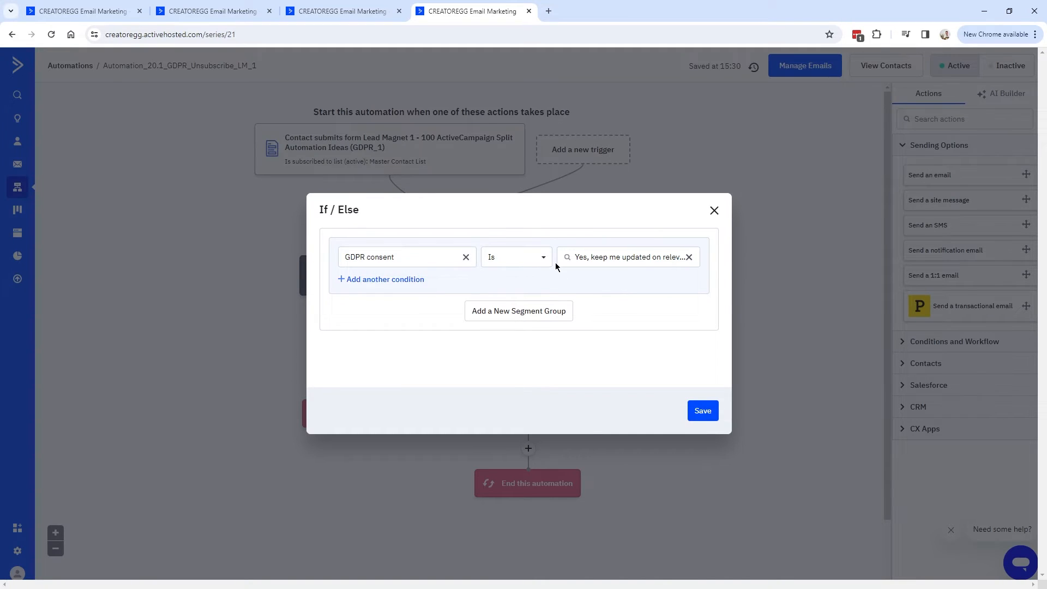
click(642, 258)
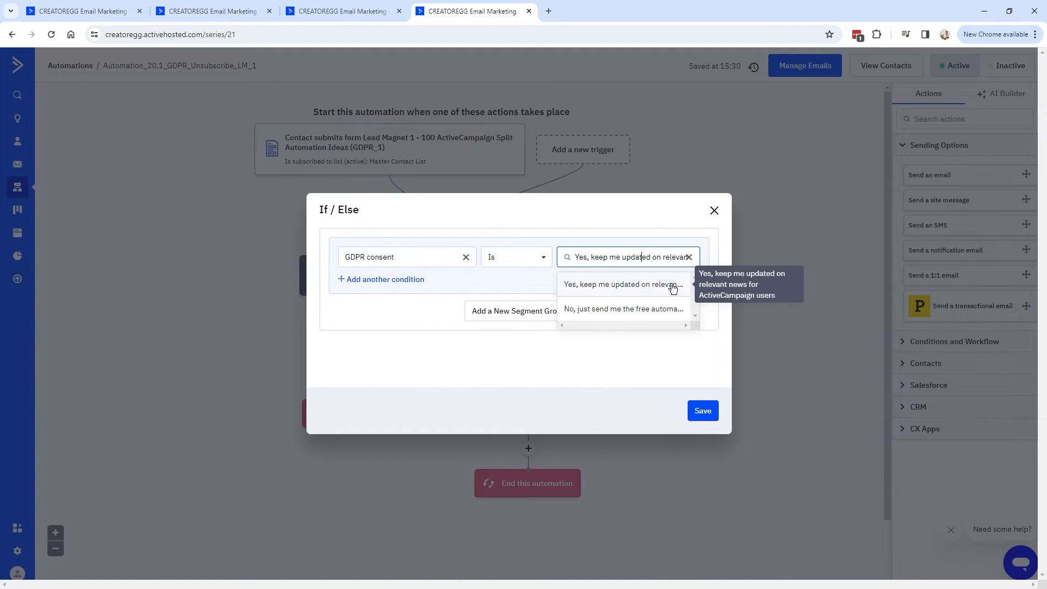
click(597, 372)
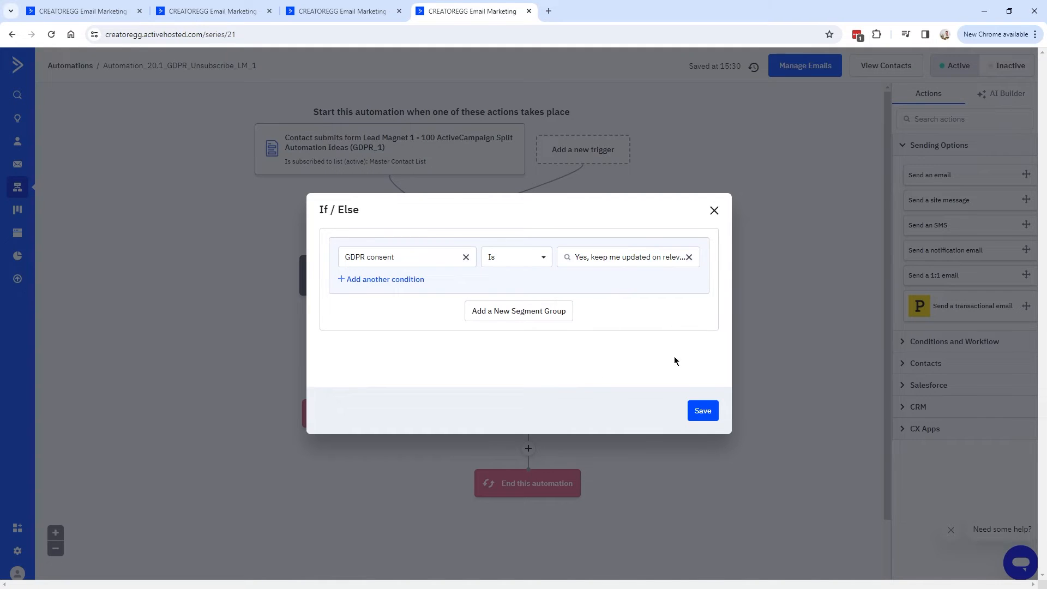
click(703, 410)
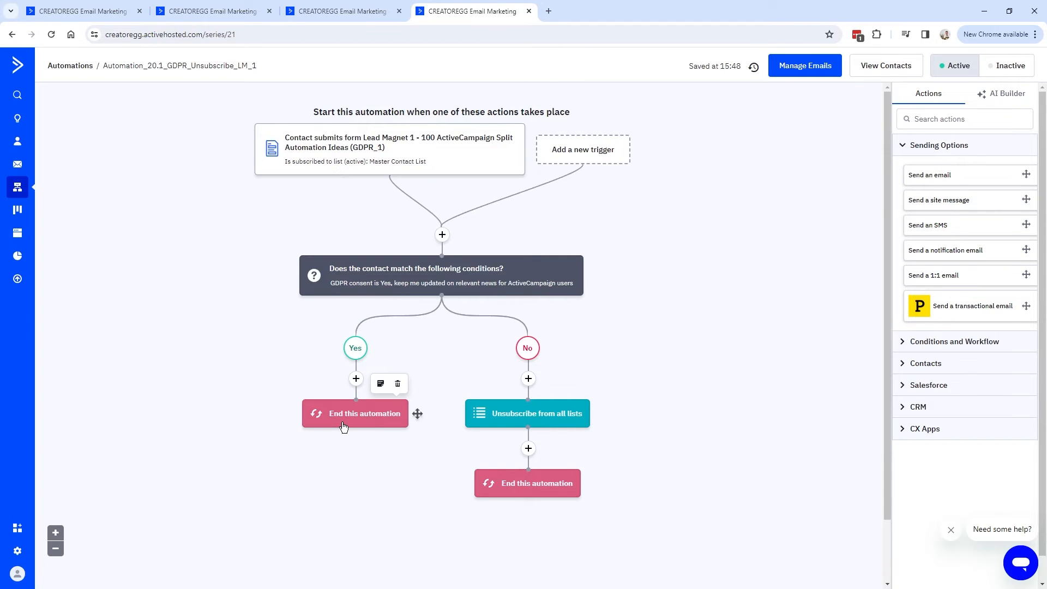
mouse_move(398, 286)
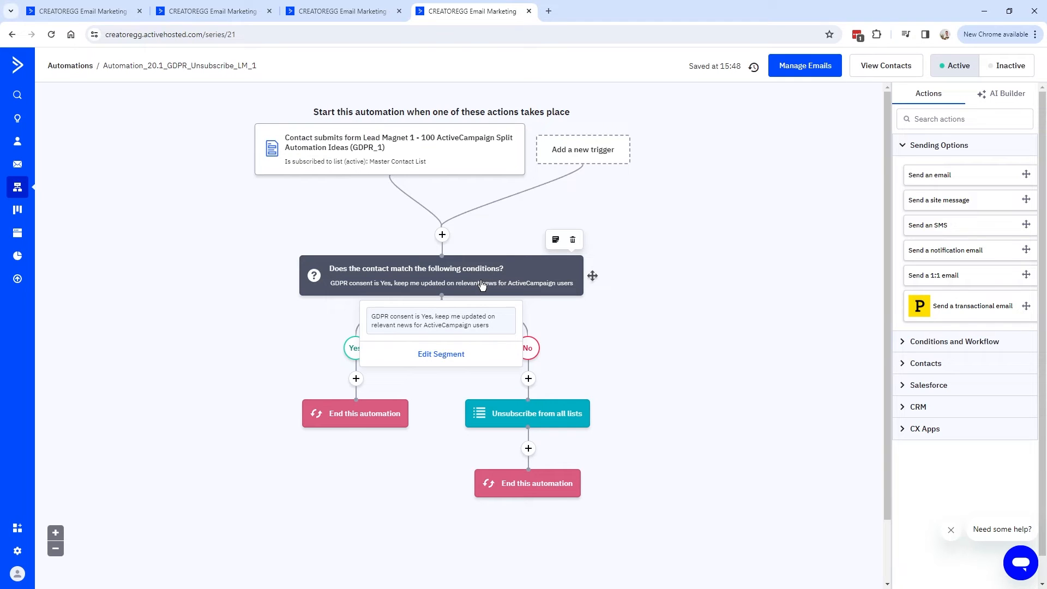
On the live form, select 'No, just send me the free automation ideas' and preview the confirmation email.
click(350, 19)
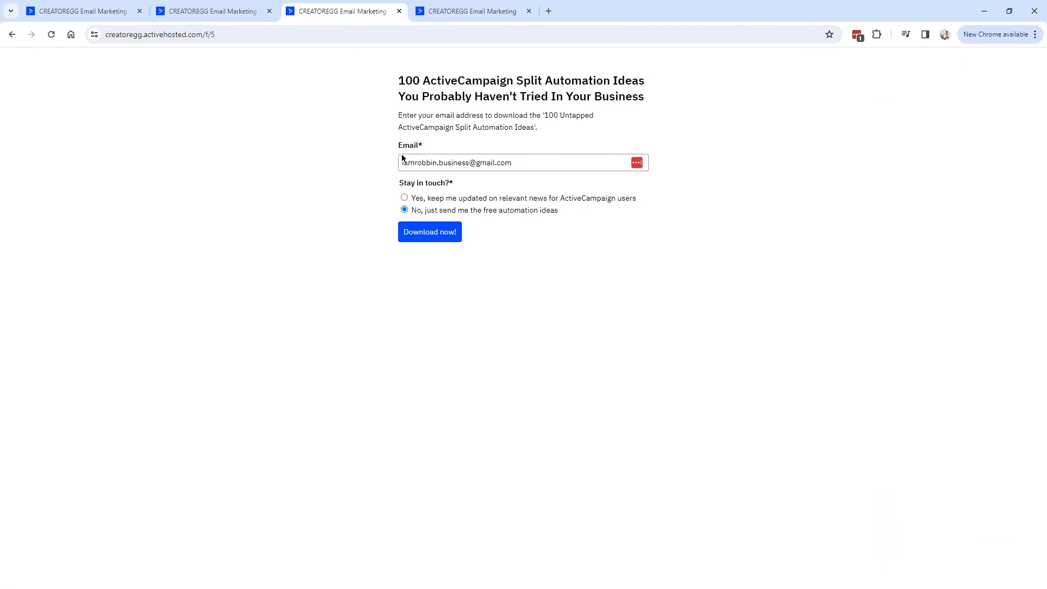
click(473, 11)
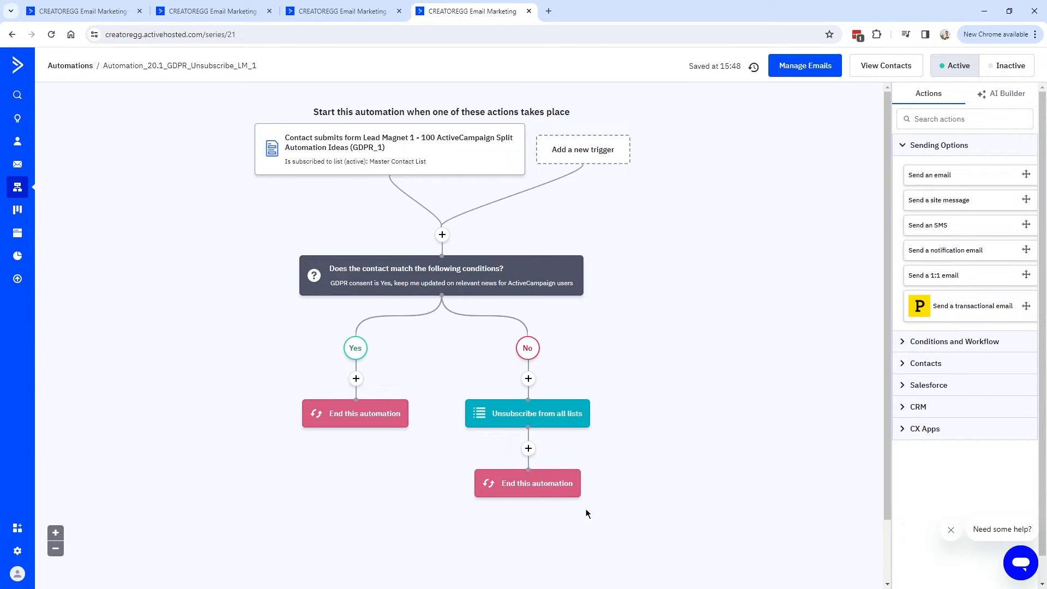
click(335, 11)
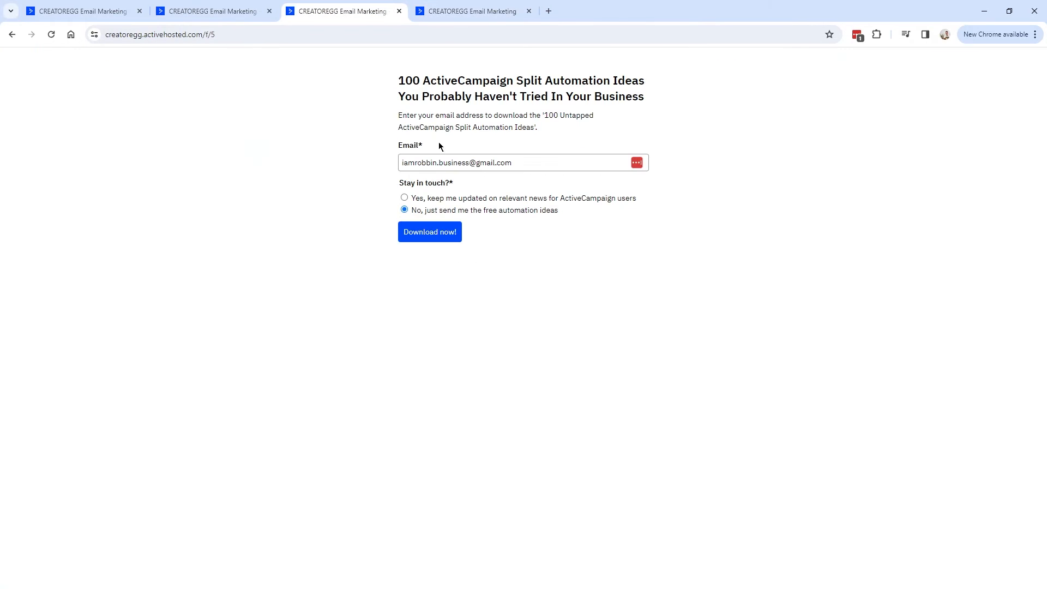
click(464, 16)
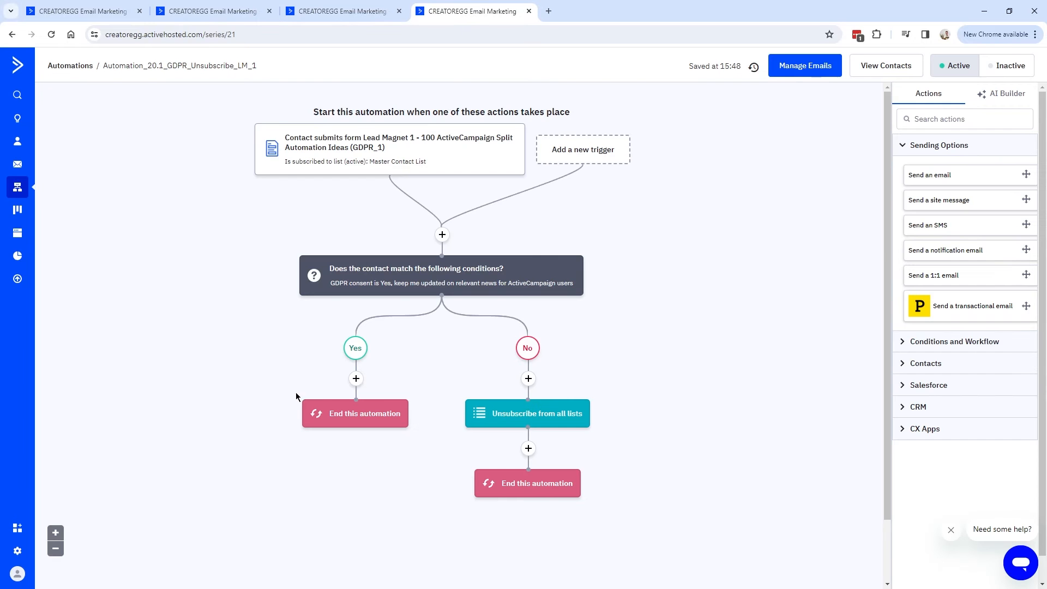
mouse_move(340, 296)
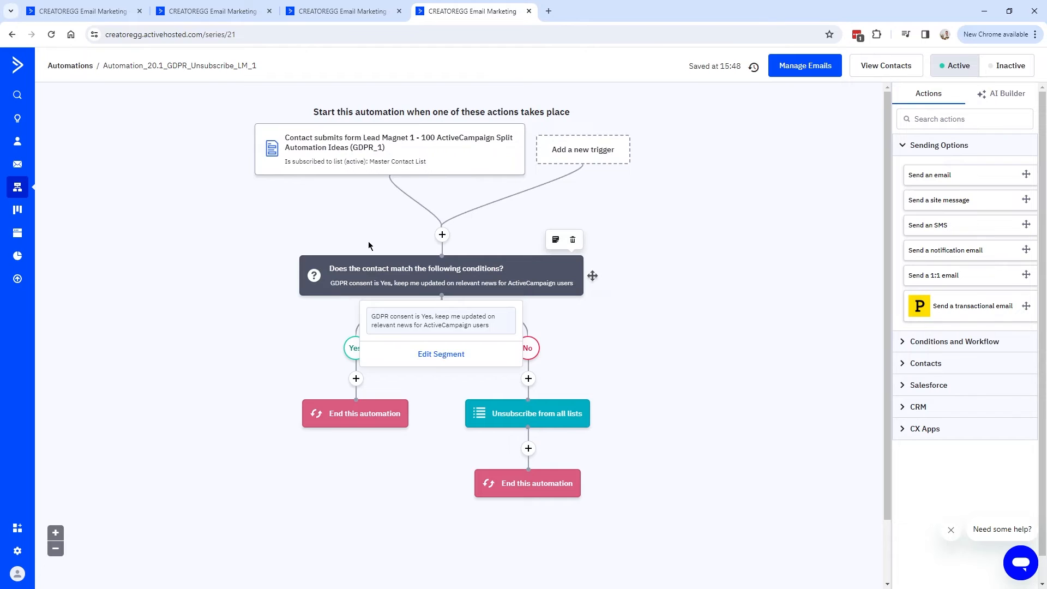
click(355, 11)
click(405, 210)
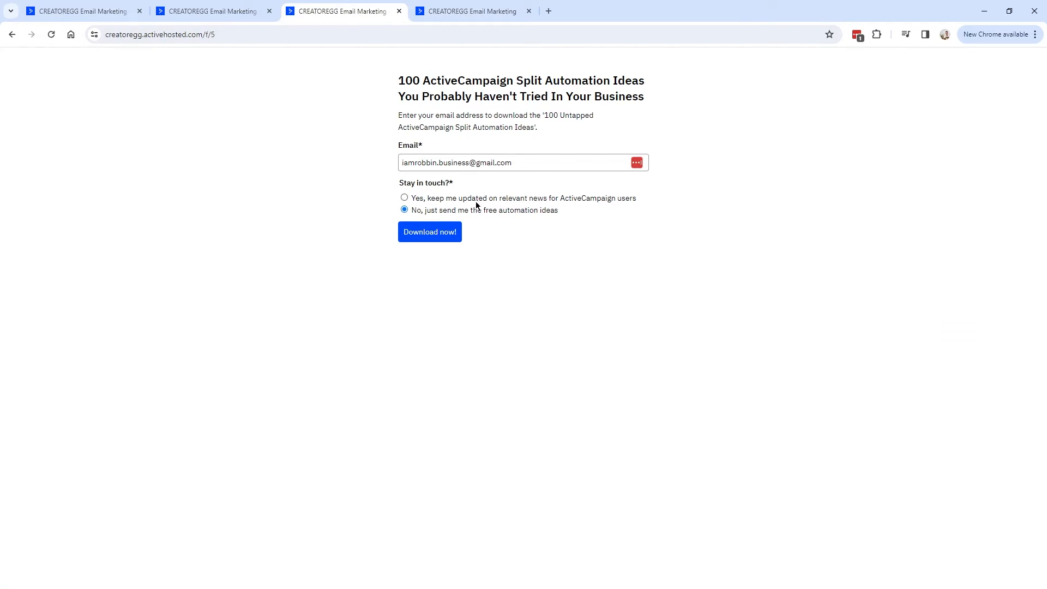
click(455, 228)
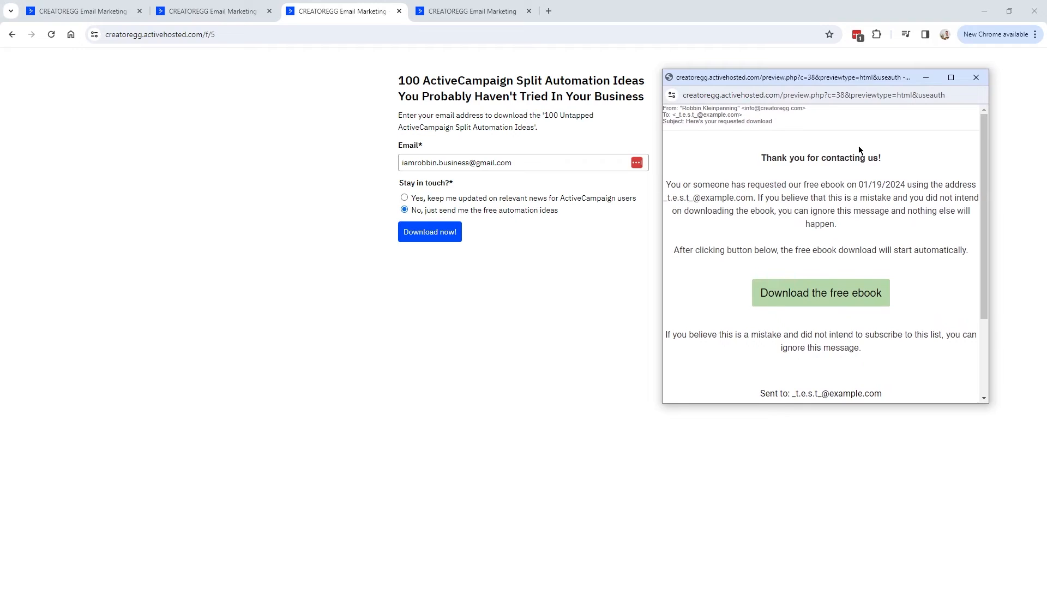
drag(761, 158, 958, 255)
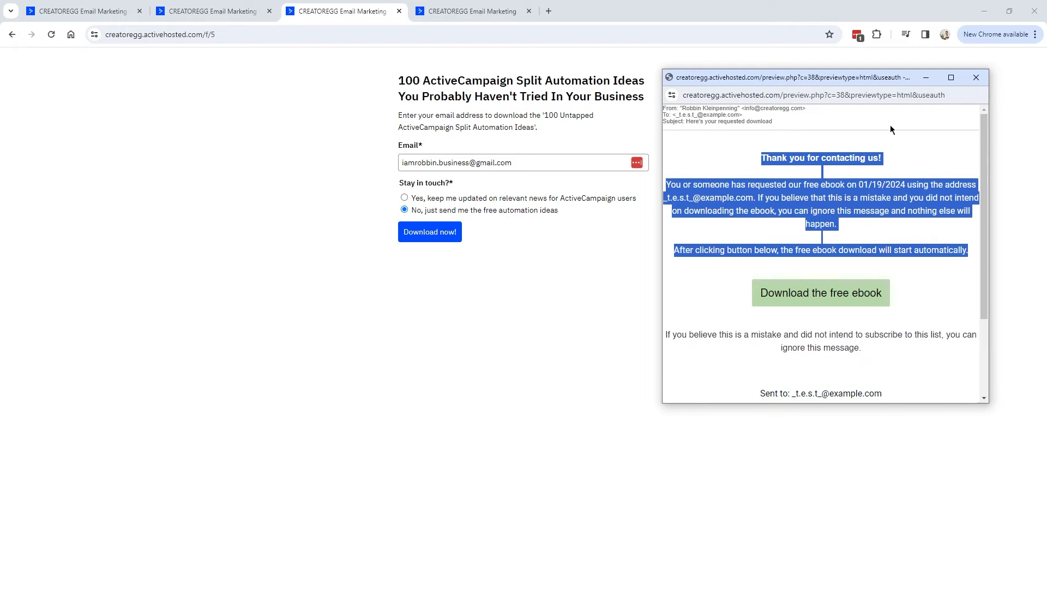
Compare the automation workflow with the live form, ending on the form page.
click(444, 15)
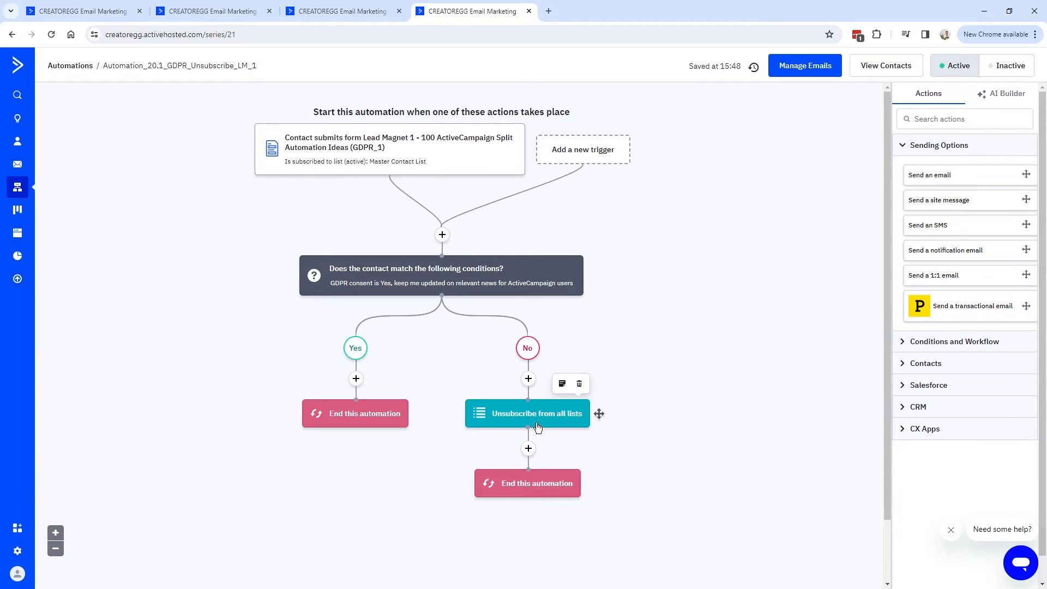
click(349, 10)
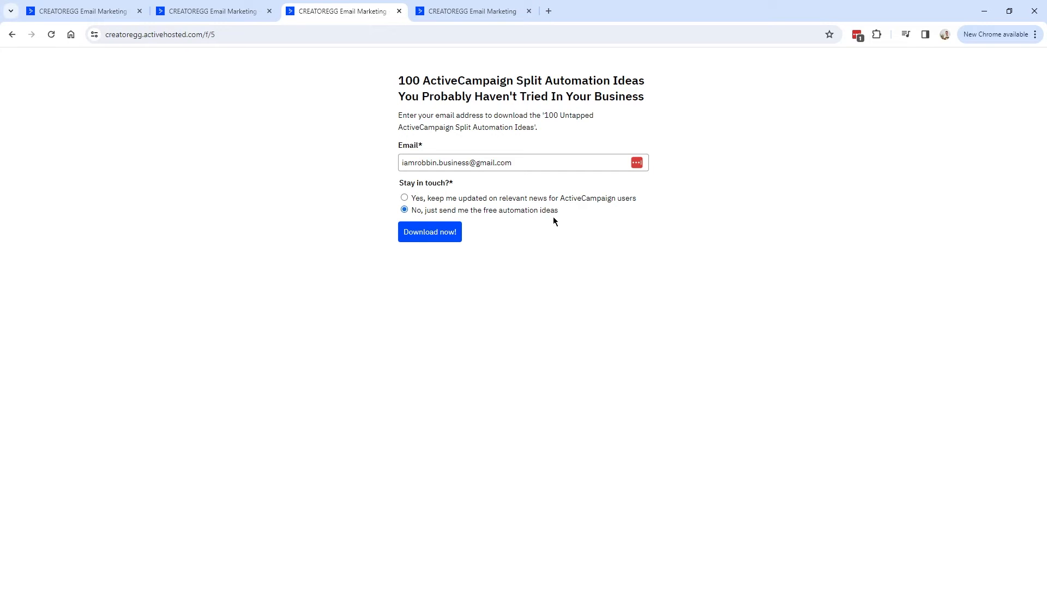
key(ctrl+Tab)
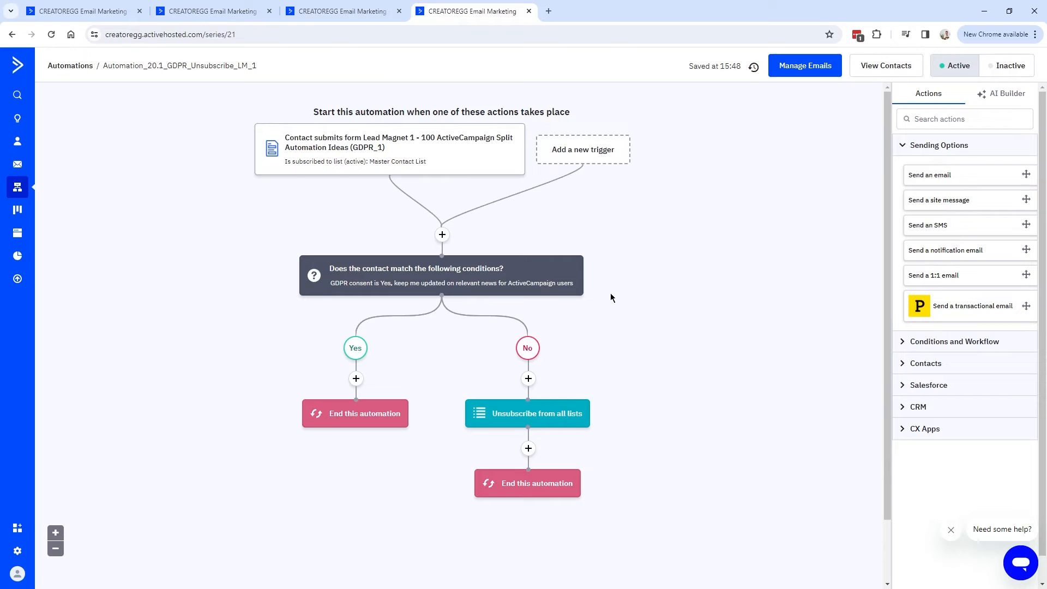
mouse_move(579, 254)
click(368, 15)
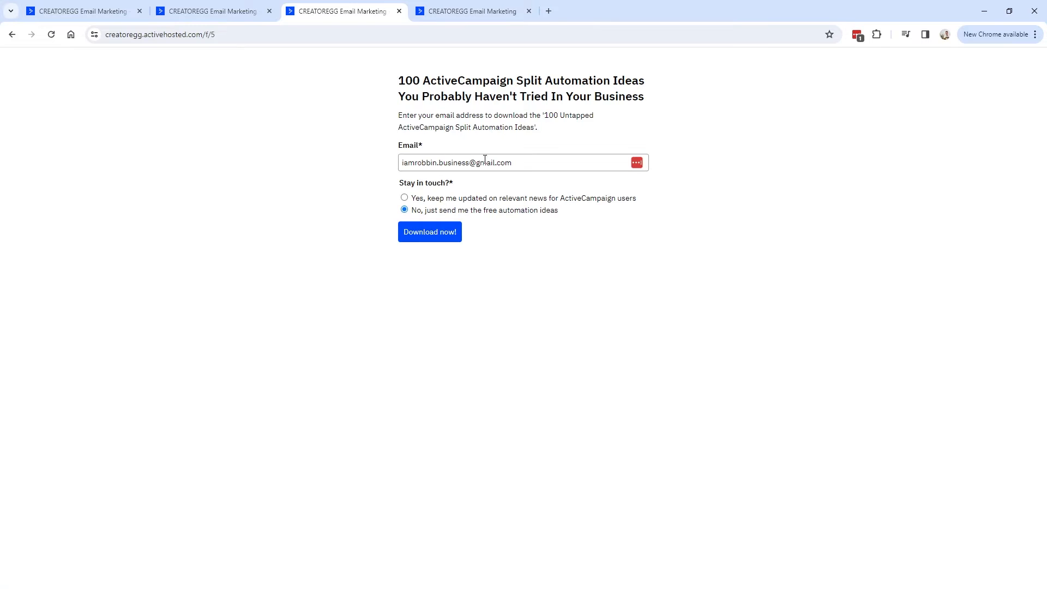
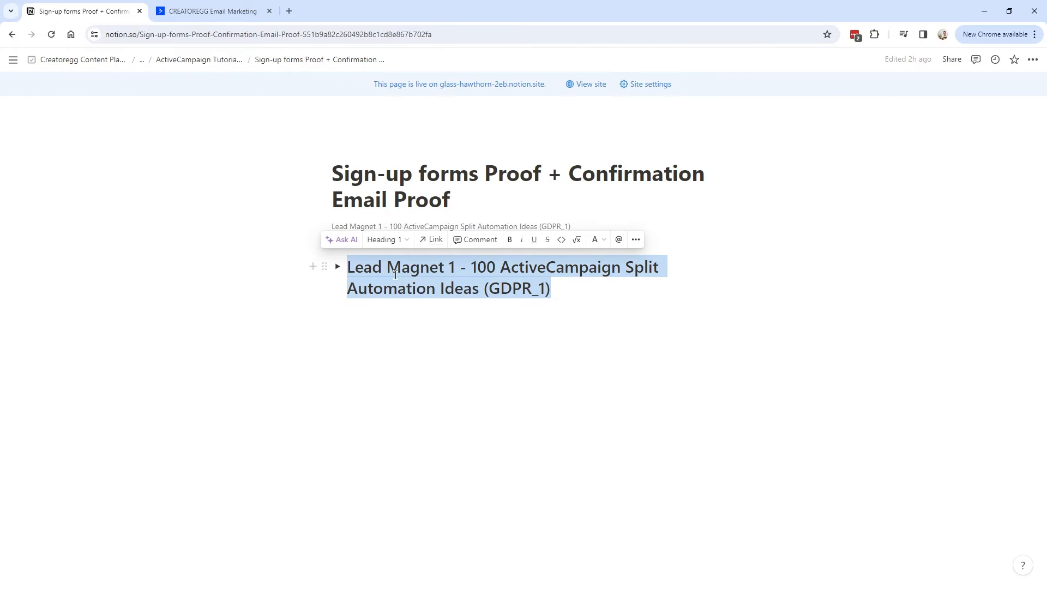
Copy the GDPR_1 form's full name from the ActiveCampaign Forms list.
click(219, 12)
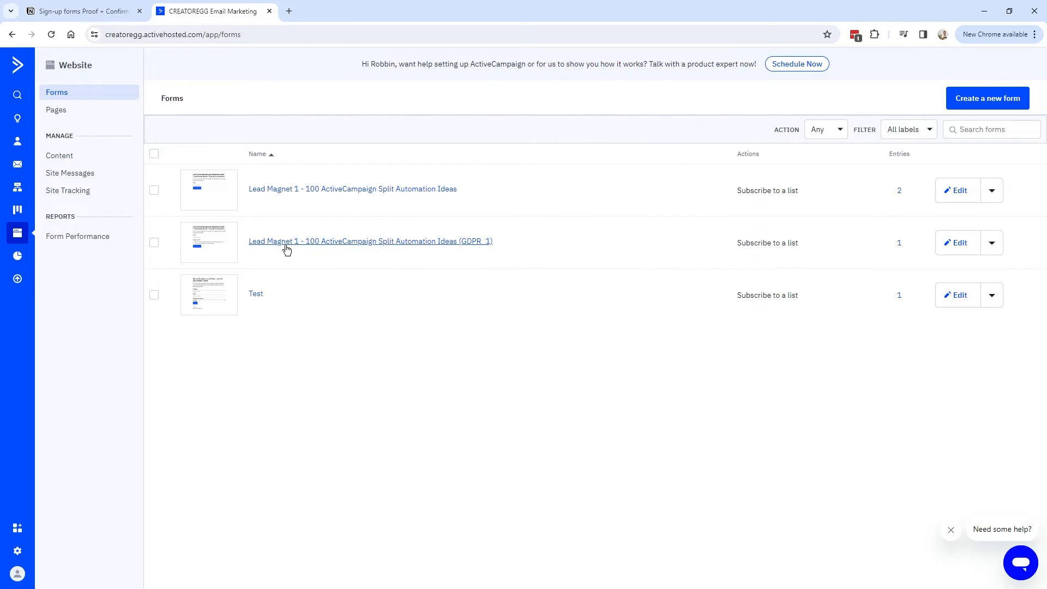
drag(485, 253, 248, 249)
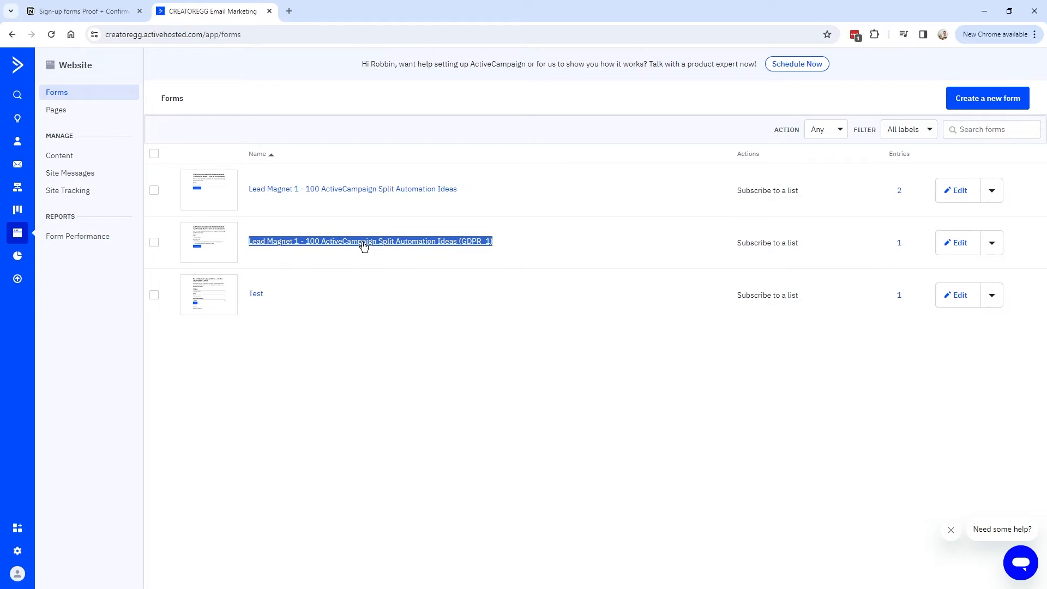
key(ctrl+Tab)
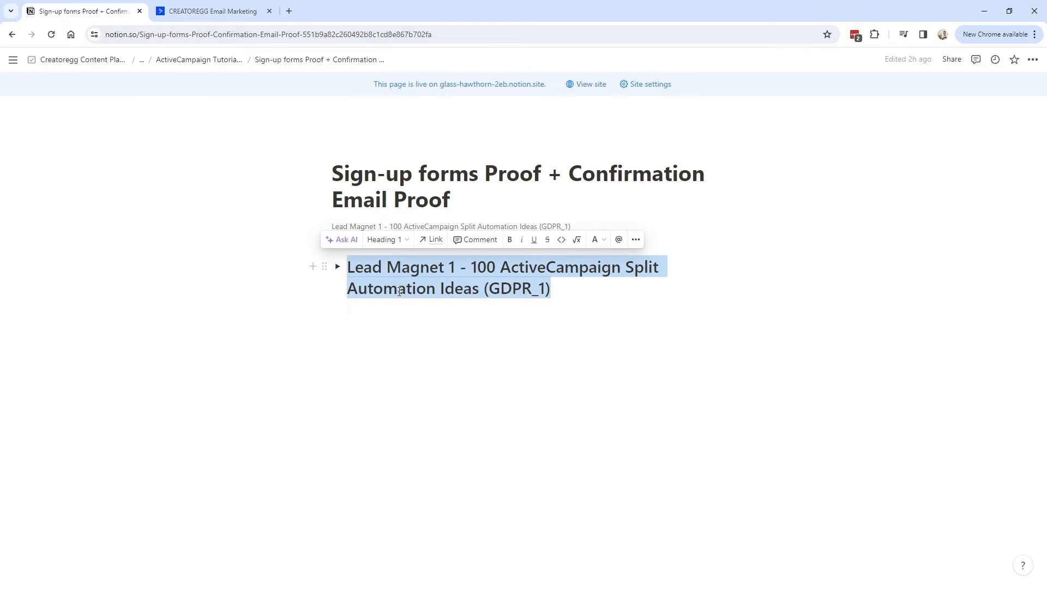
Expand the GDPR_1 lead magnet heading and its Version 1 entry to show the screenshots.
click(338, 267)
drag(505, 310, 364, 310)
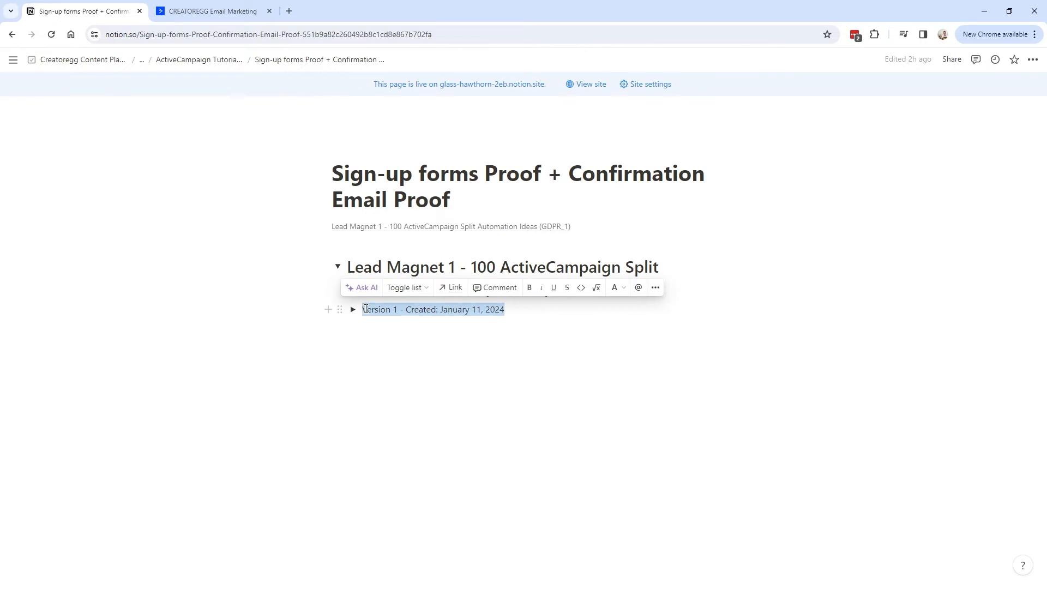
click(461, 310)
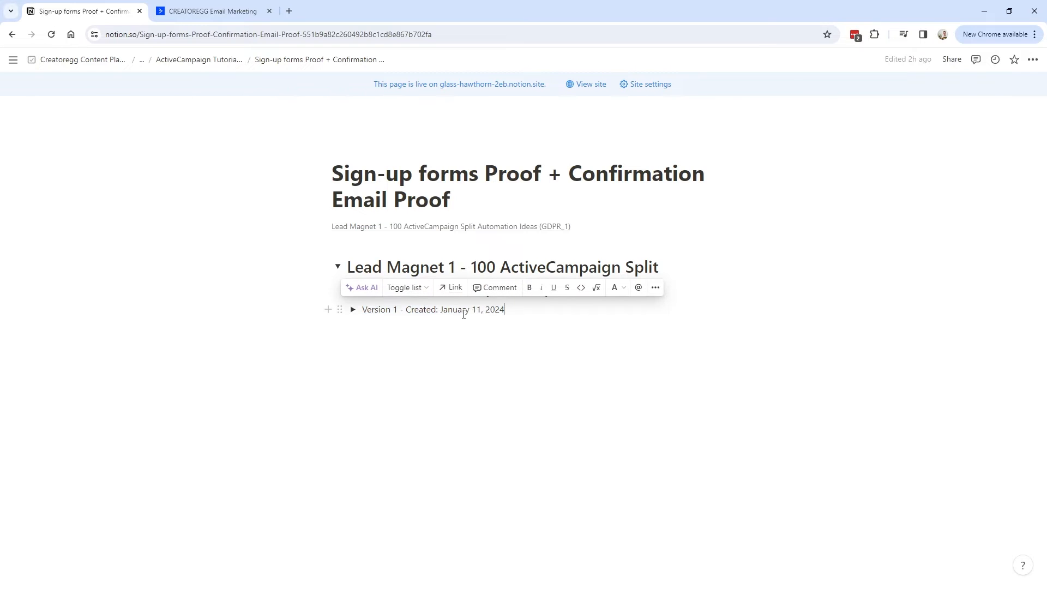
click(352, 310)
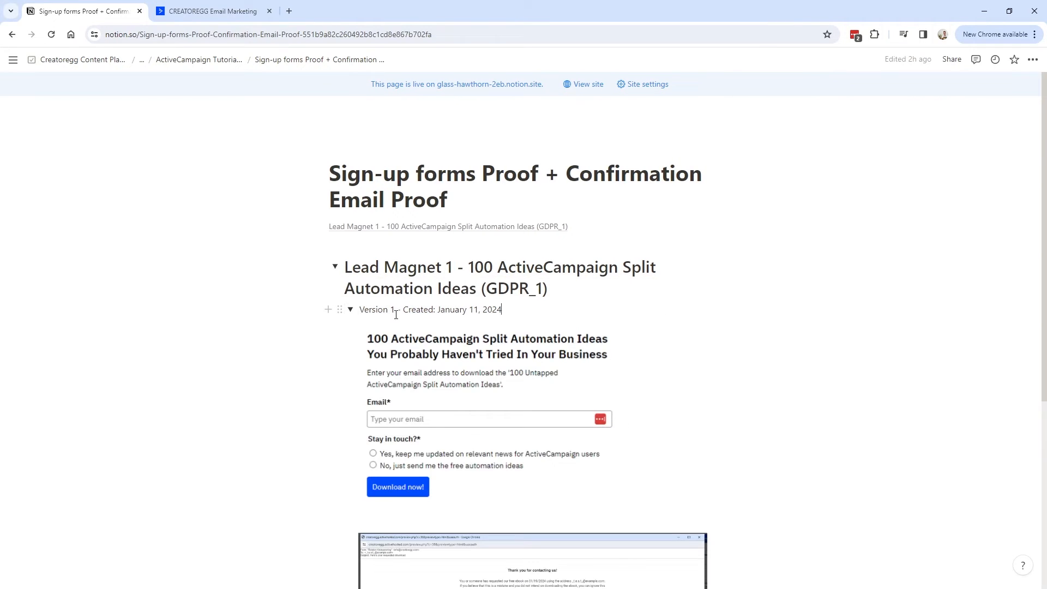
scroll(403, 334, down, 2)
click(369, 222)
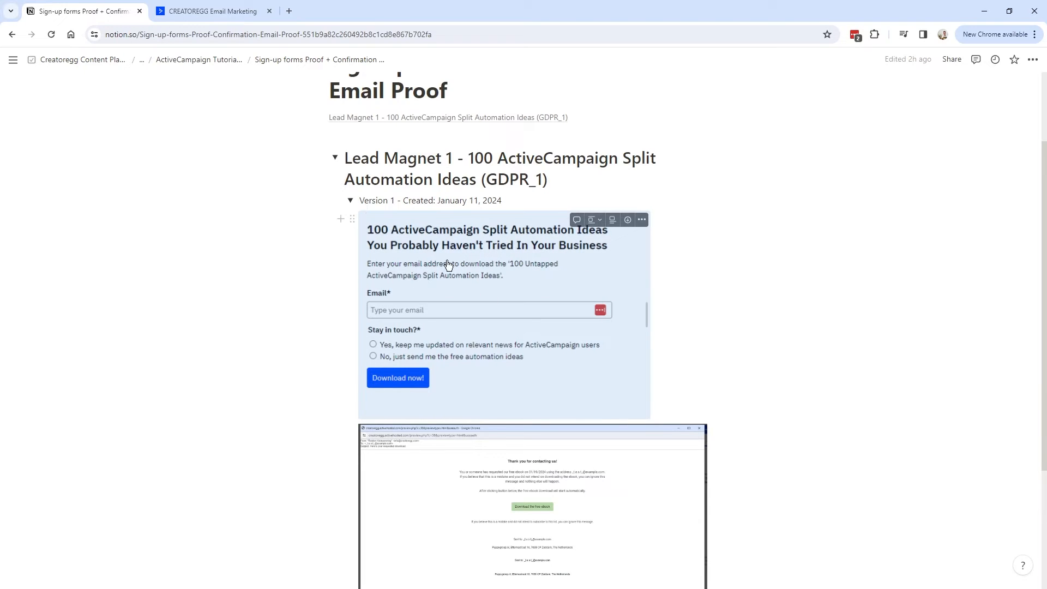
Open the GDPR_1 form in the editor and compare its header with the Notion screenshots.
click(217, 13)
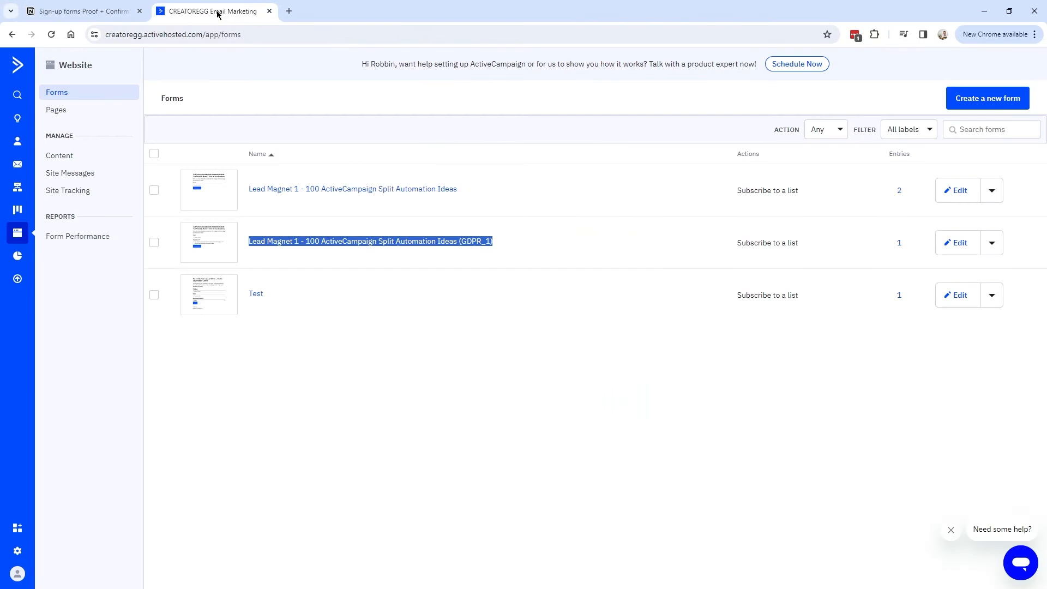
click(315, 241)
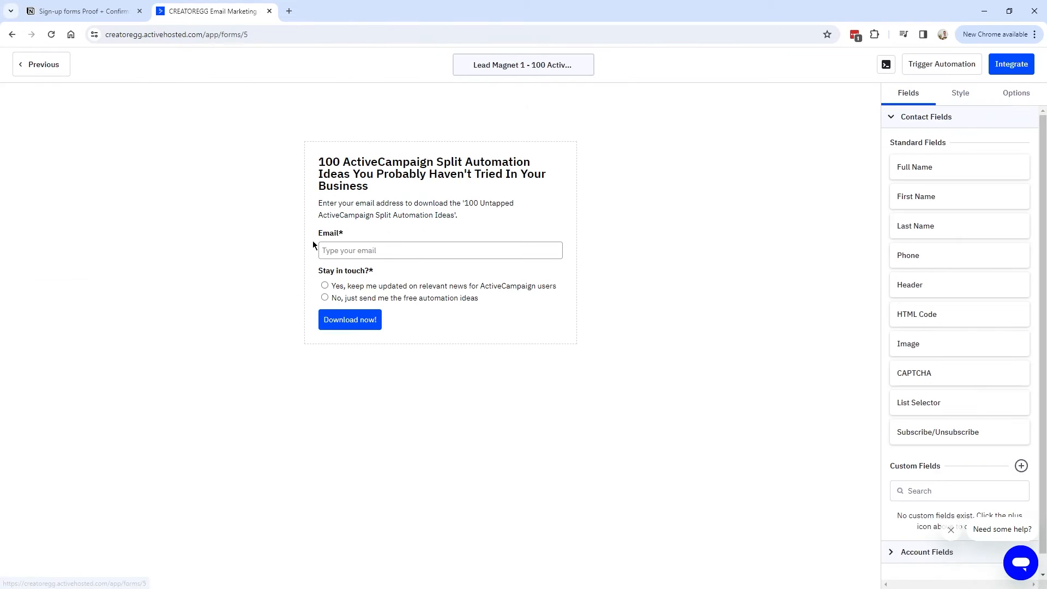
click(88, 12)
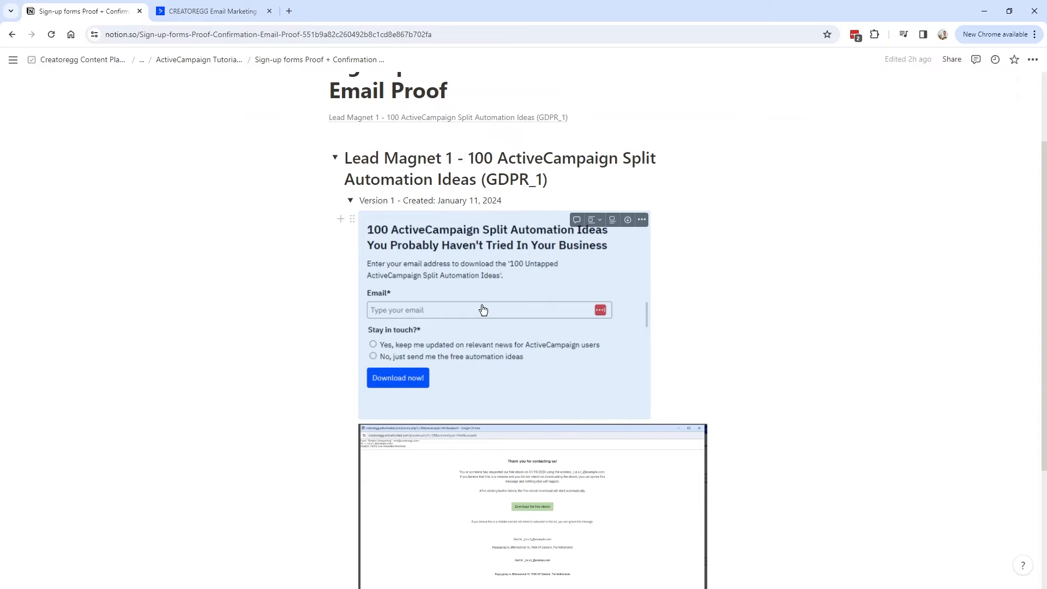
scroll(460, 289, down, 5)
key(ctrl+Tab)
click(360, 177)
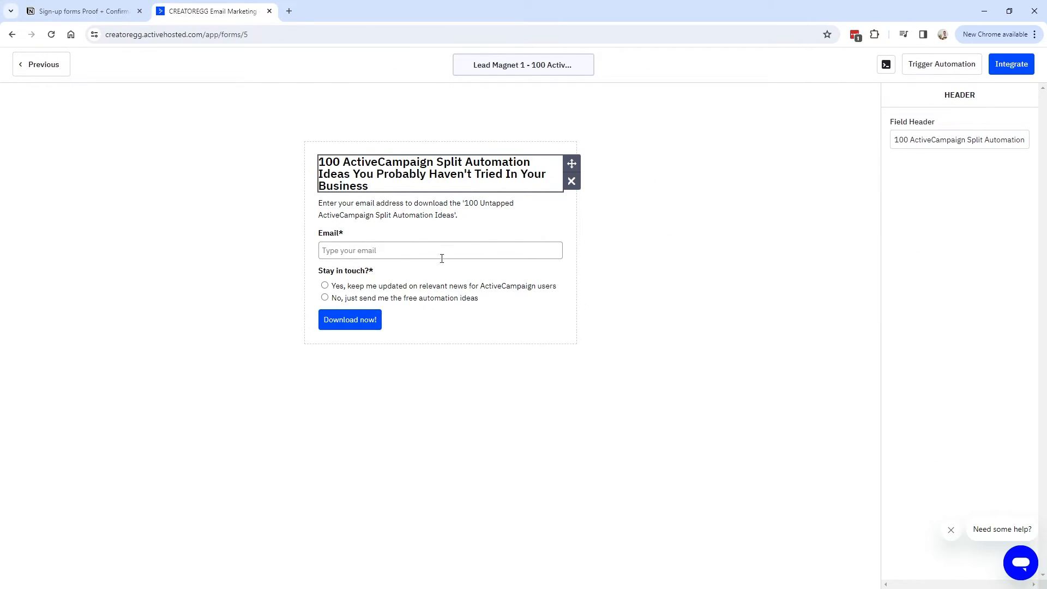
click(95, 19)
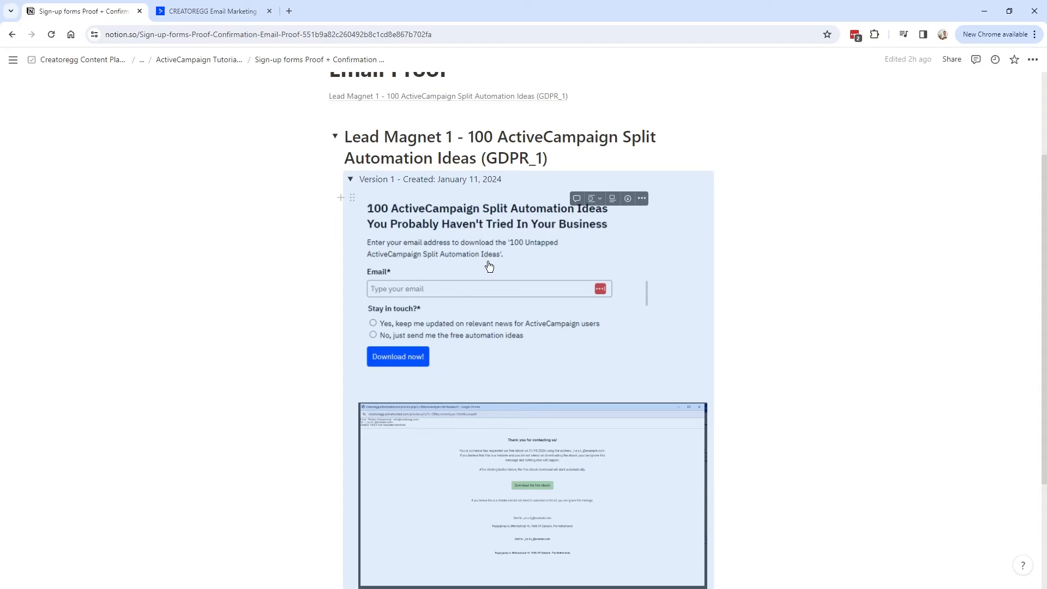
Collapse Version 1 and add a 'Version 2 - Created: [date]' toggle list below it.
click(350, 179)
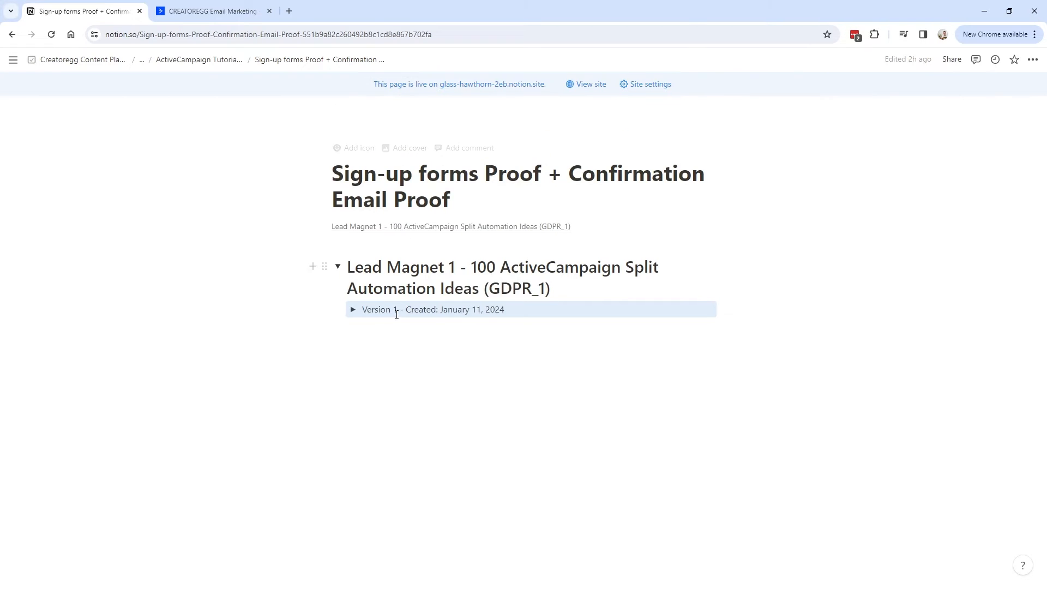
click(394, 328)
text(/toggle)
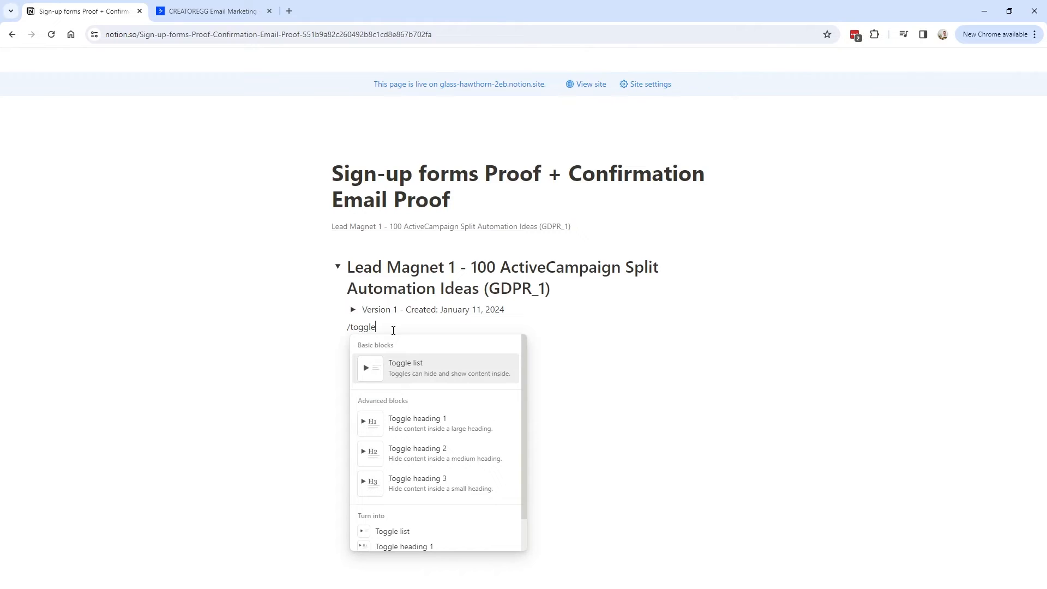
click(408, 369)
text(Version 2 - Created: [da)
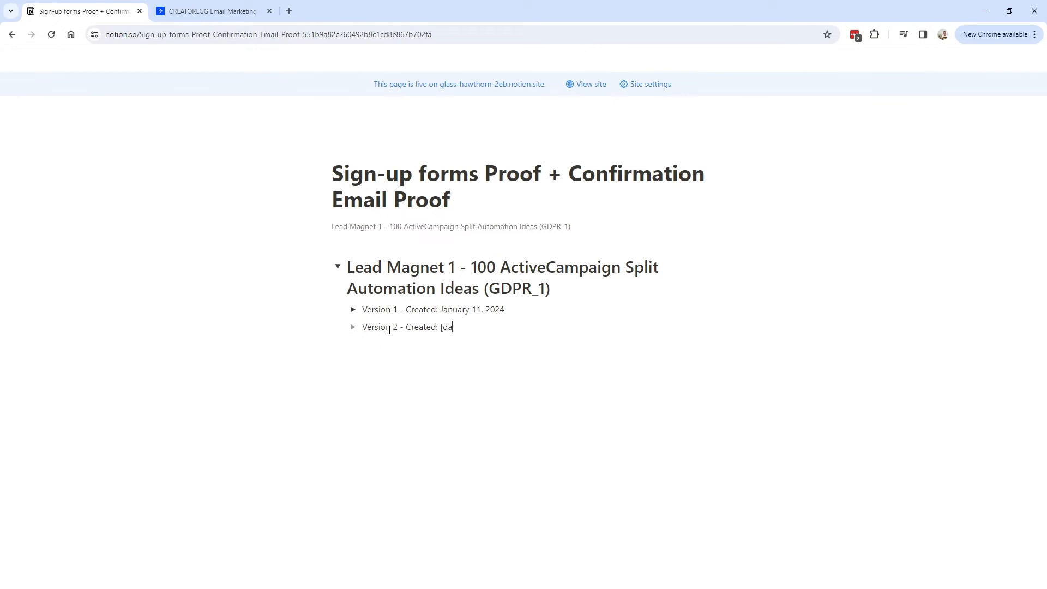
drag(463, 328, 361, 327)
click(554, 287)
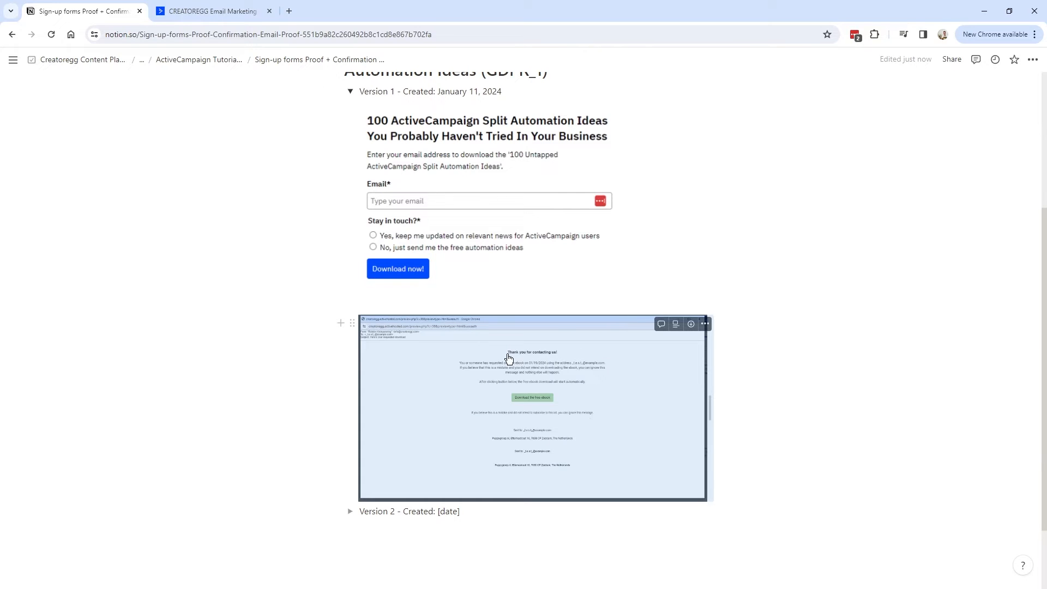
View the email screenshot full screen, then close the full-screen view.
right_click(509, 359)
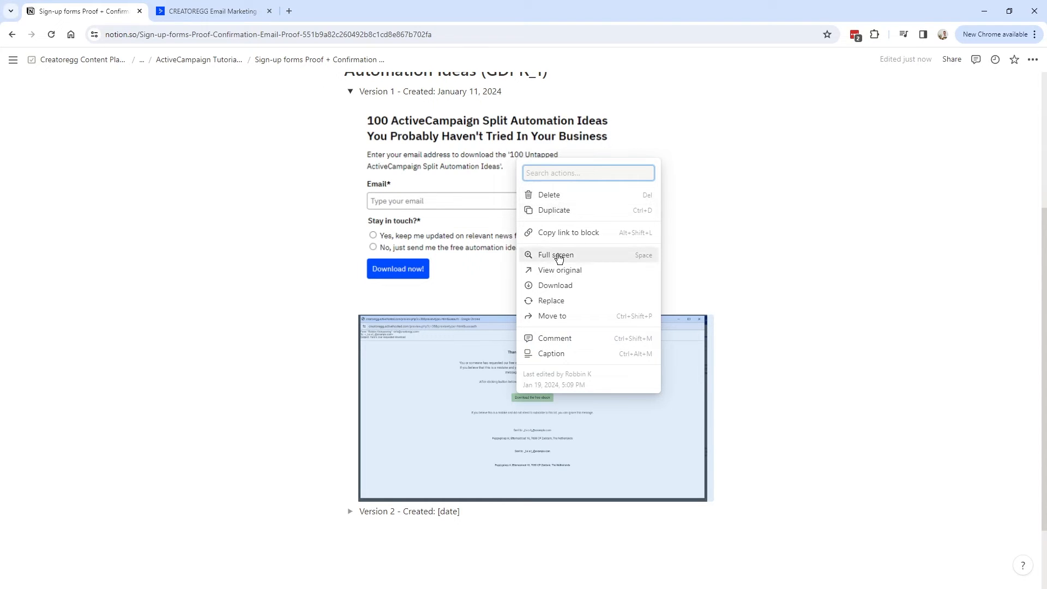
click(559, 259)
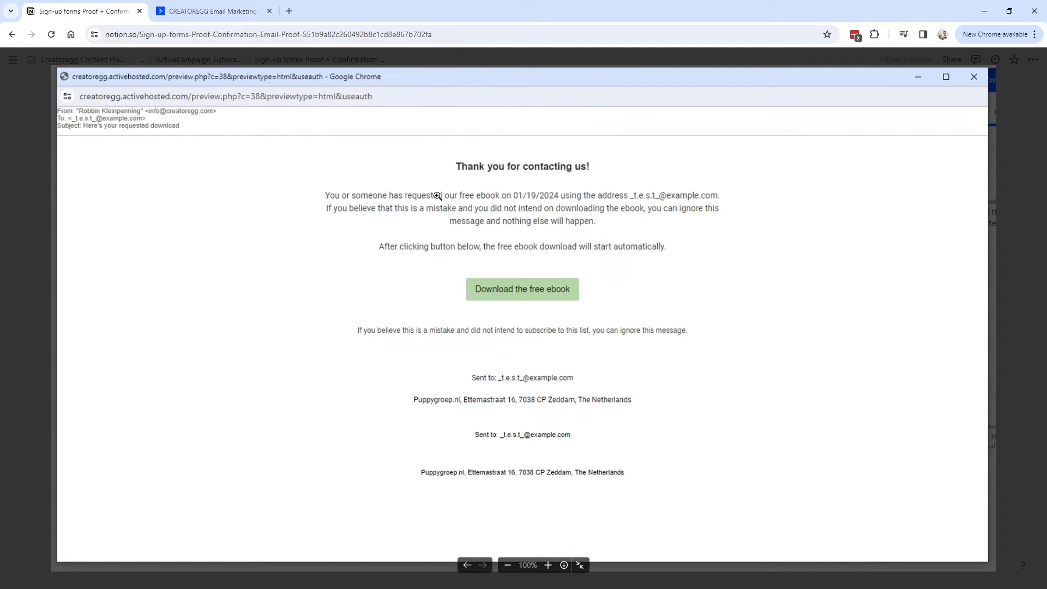
key(Escape)
scroll(537, 376, down, 1)
scroll(498, 272, up, 4)
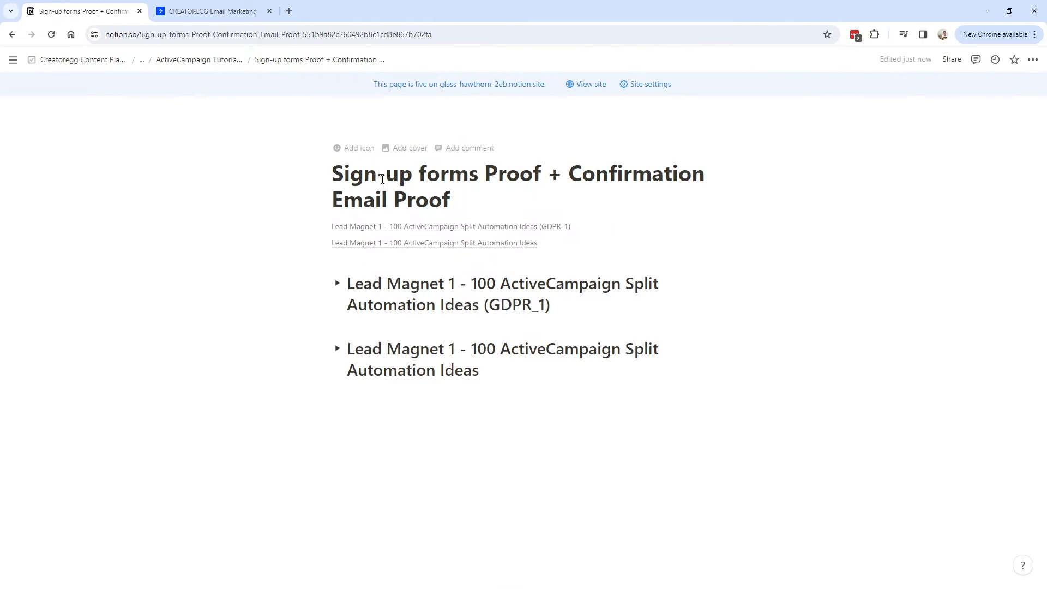
Review the Notion page title and the GDPR_1 section's contents.
click(363, 179)
click(461, 201)
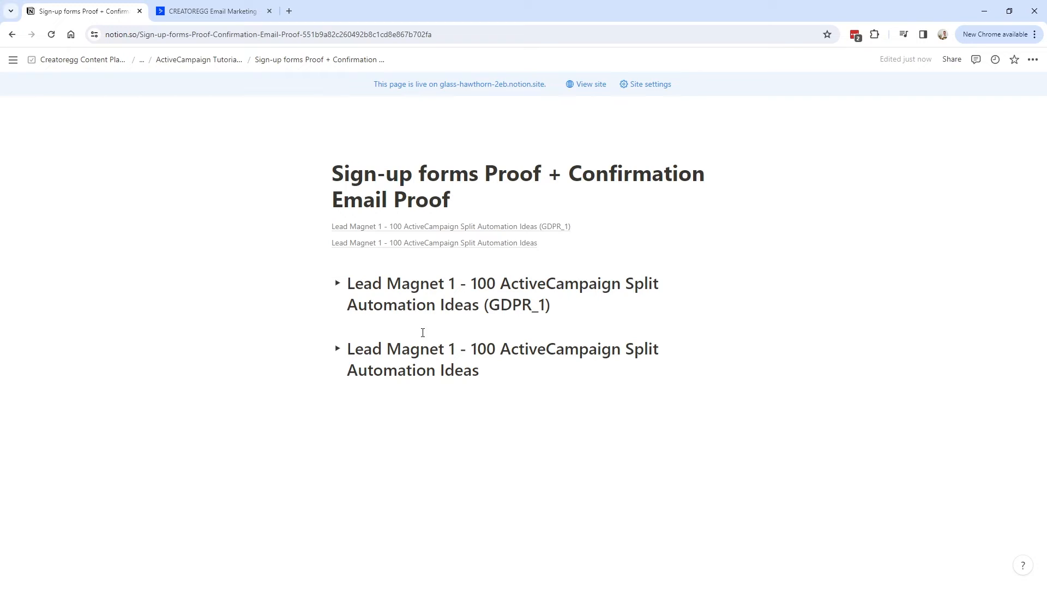
click(560, 312)
click(472, 227)
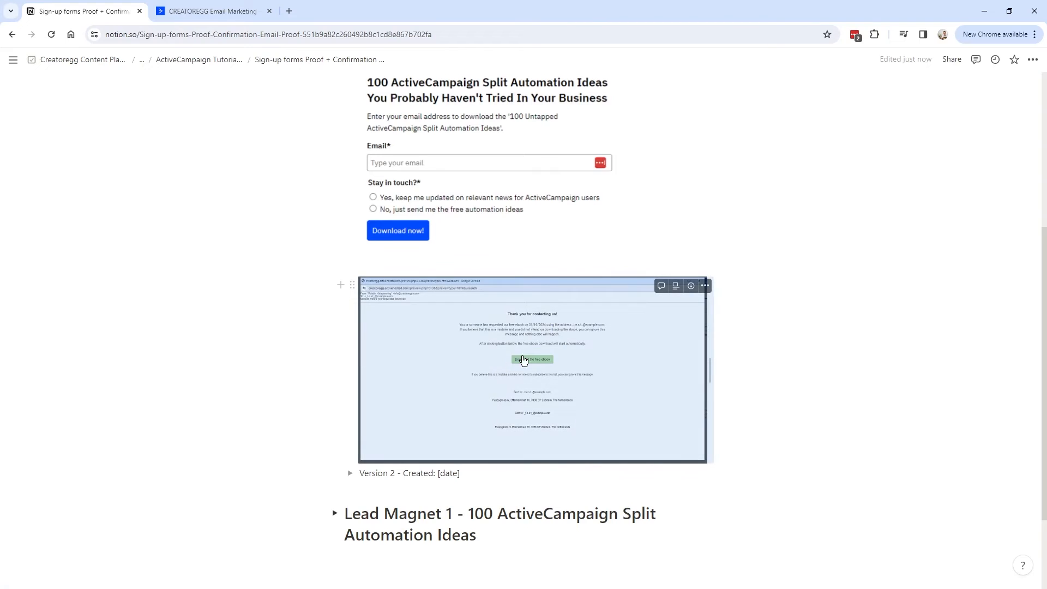
Preview the form's opt-in confirmation email from its subscribe-to-list form action, maximizing then restoring it.
click(192, 13)
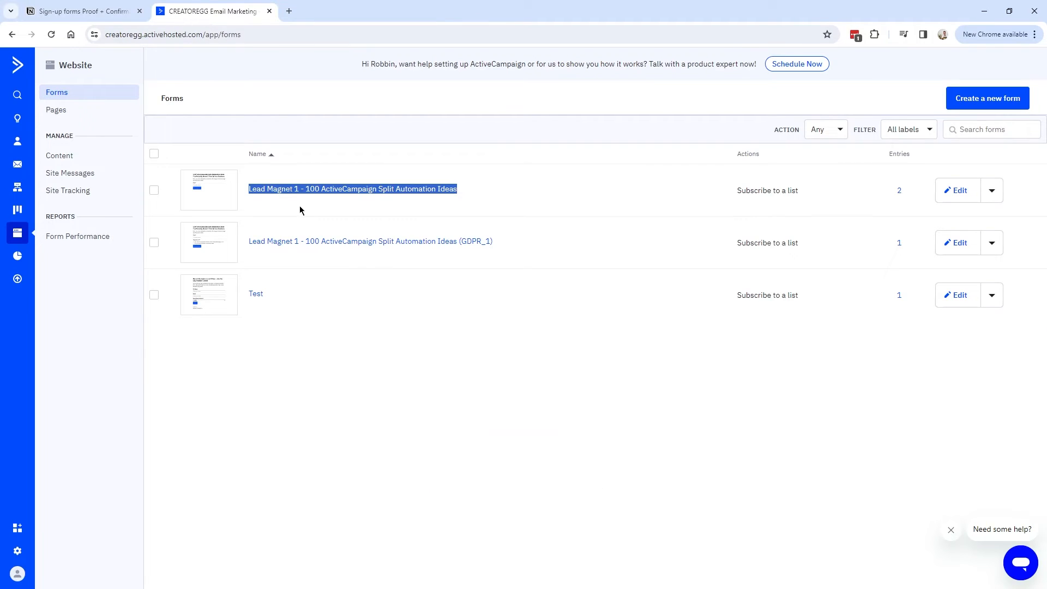
click(382, 243)
click(1014, 95)
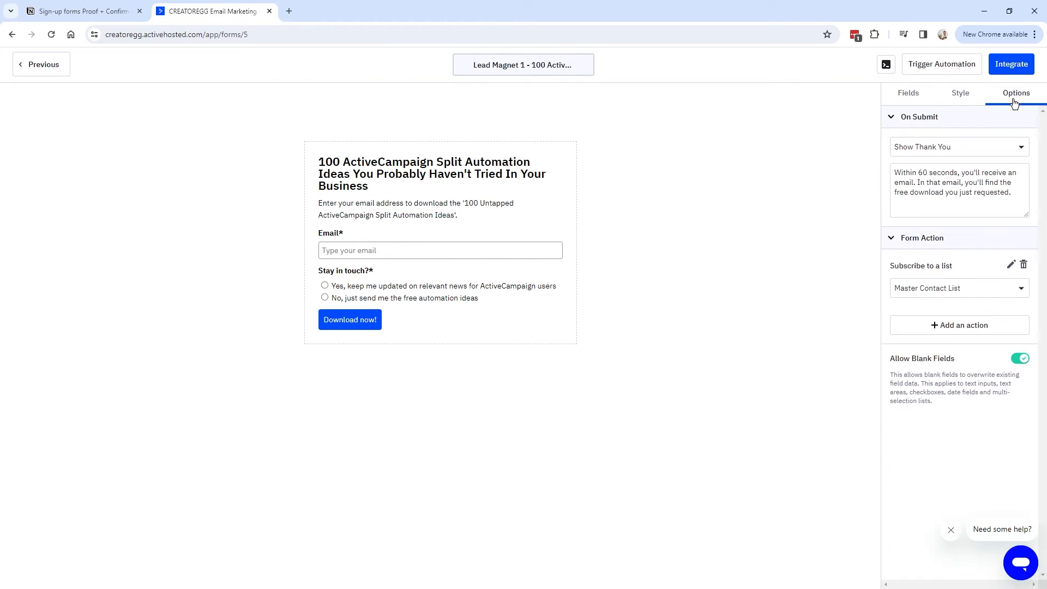
click(1012, 265)
drag(391, 246, 441, 248)
click(588, 245)
double_click(486, 8)
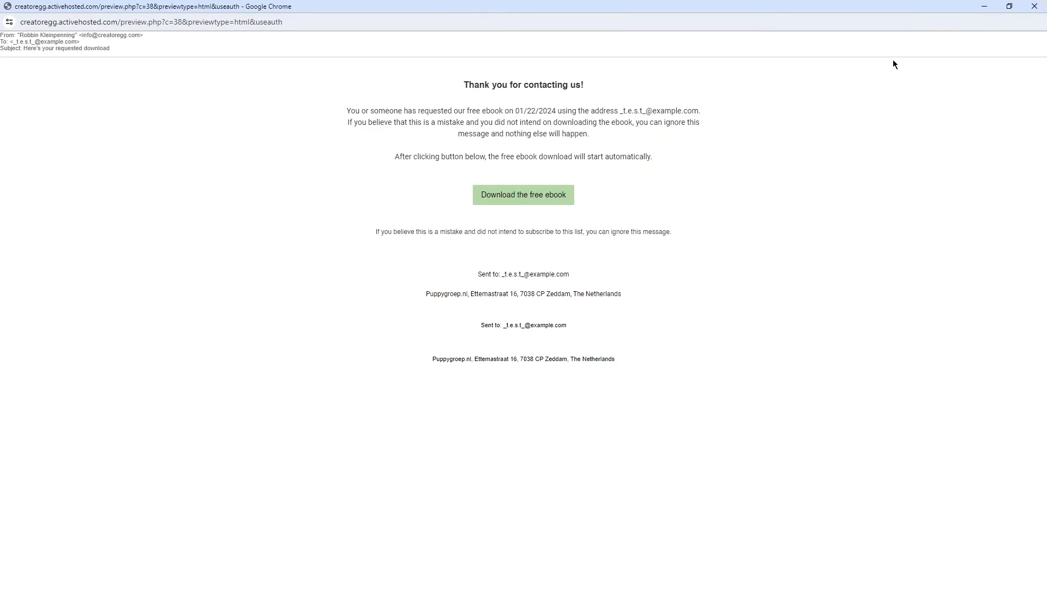
click(1009, 6)
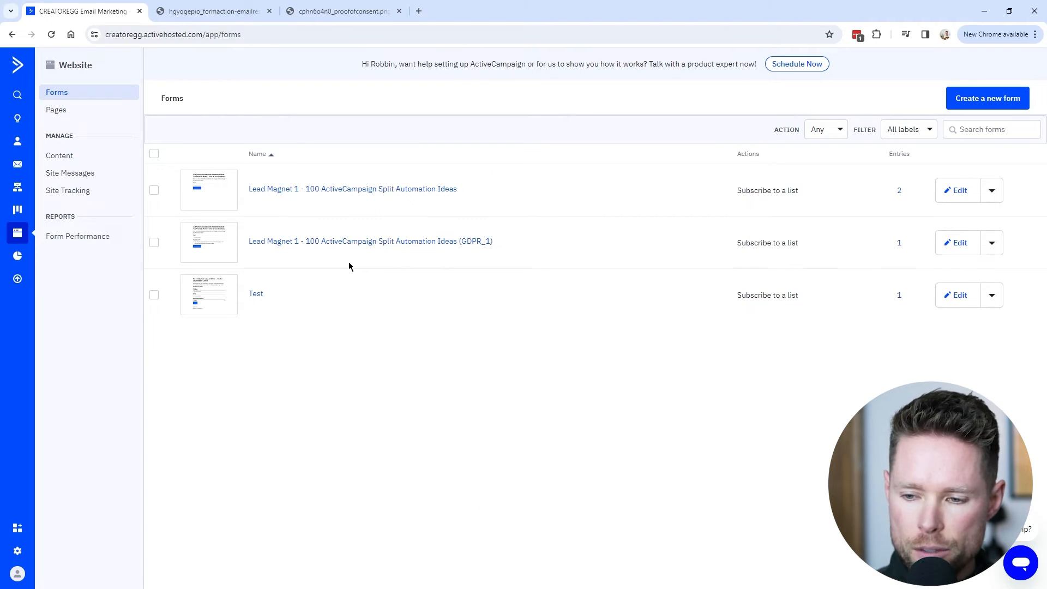
Check the GDPR_1 form's available action types, then view the form-creation and proof-of-consent reference images.
click(960, 243)
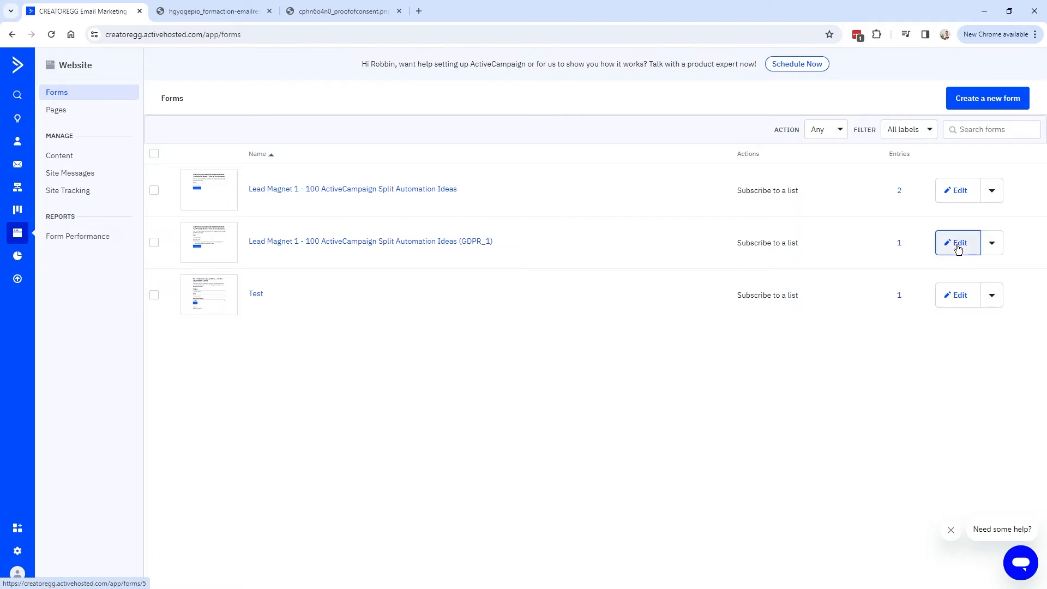
click(1017, 95)
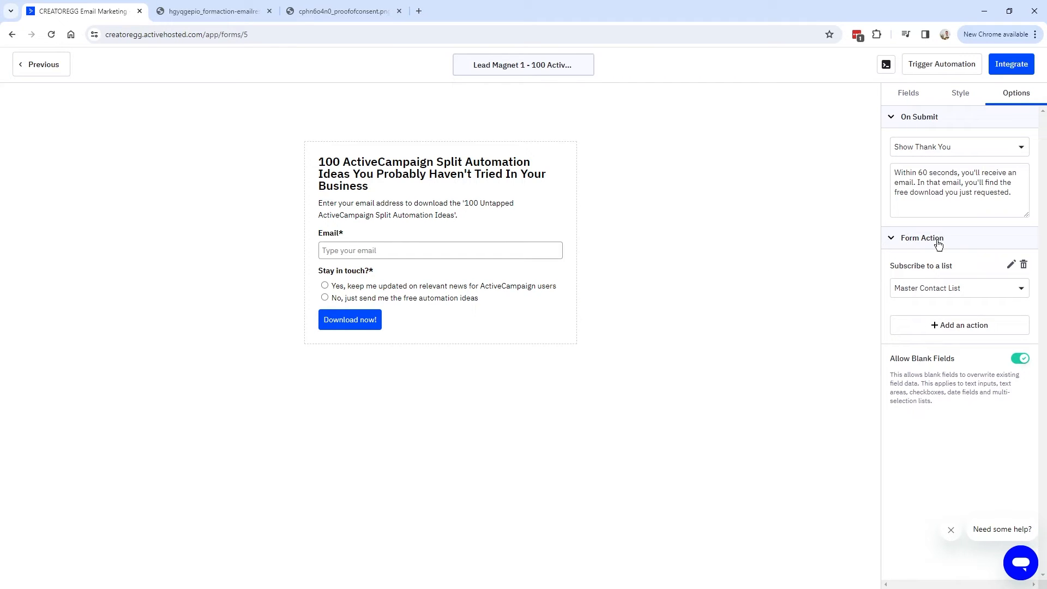
click(957, 327)
click(424, 148)
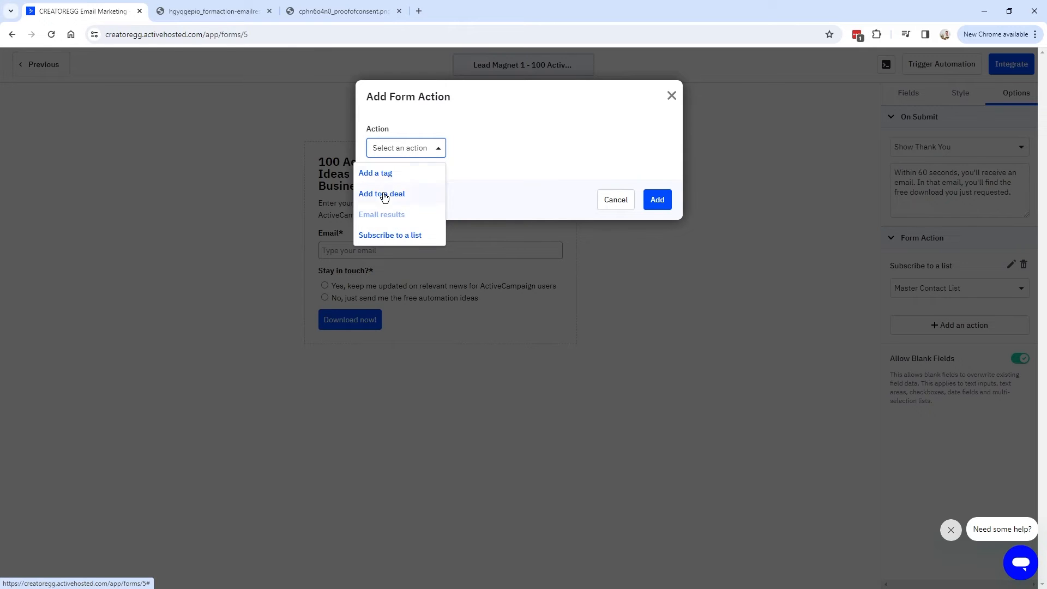
click(217, 19)
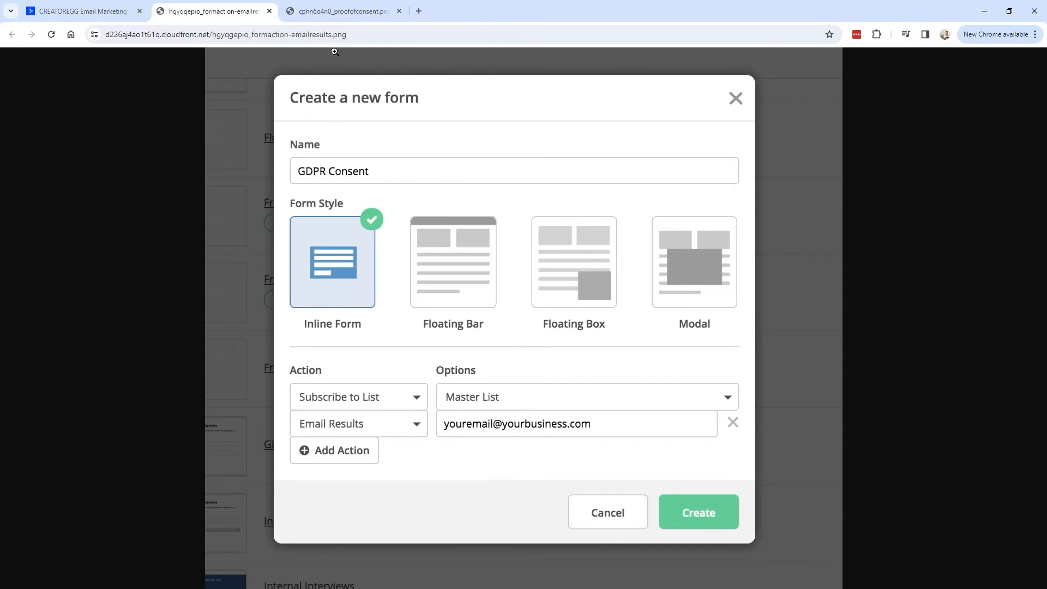
click(343, 16)
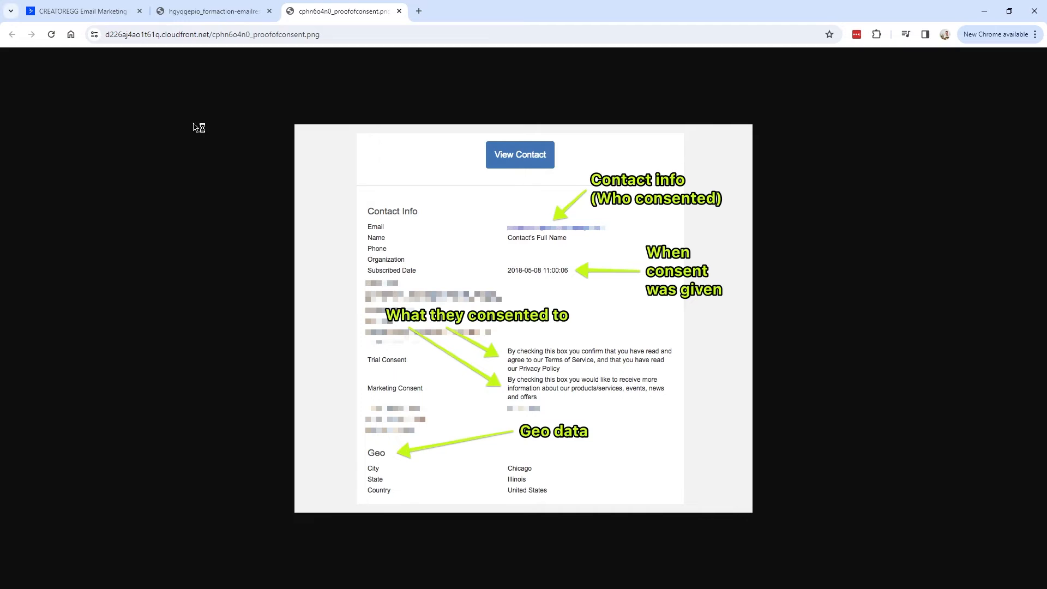
Close the Add Form Action dialog without an action and review the proof-of-consent screenshot.
click(84, 12)
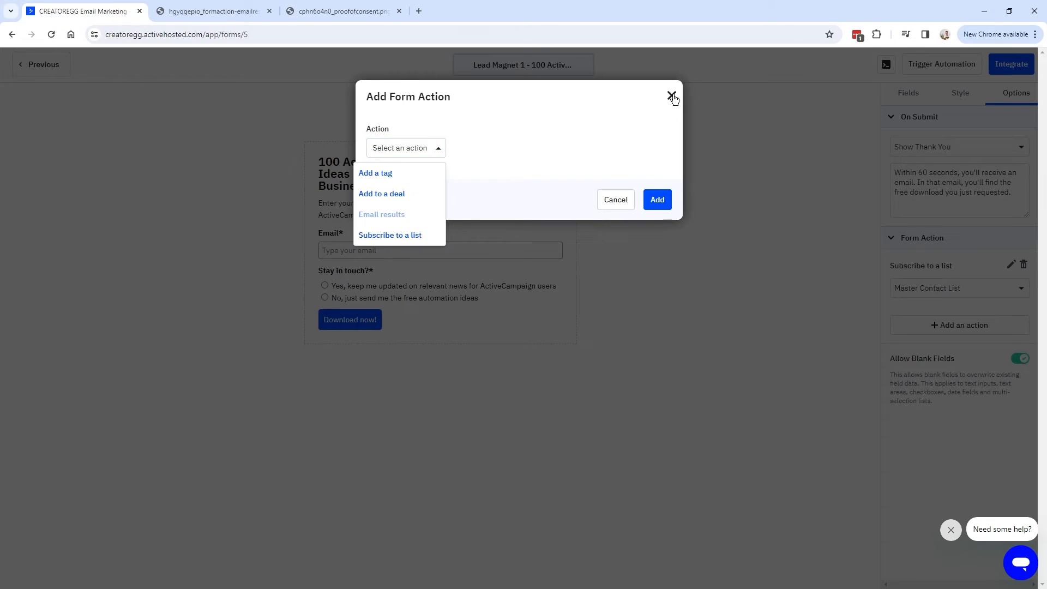
click(672, 97)
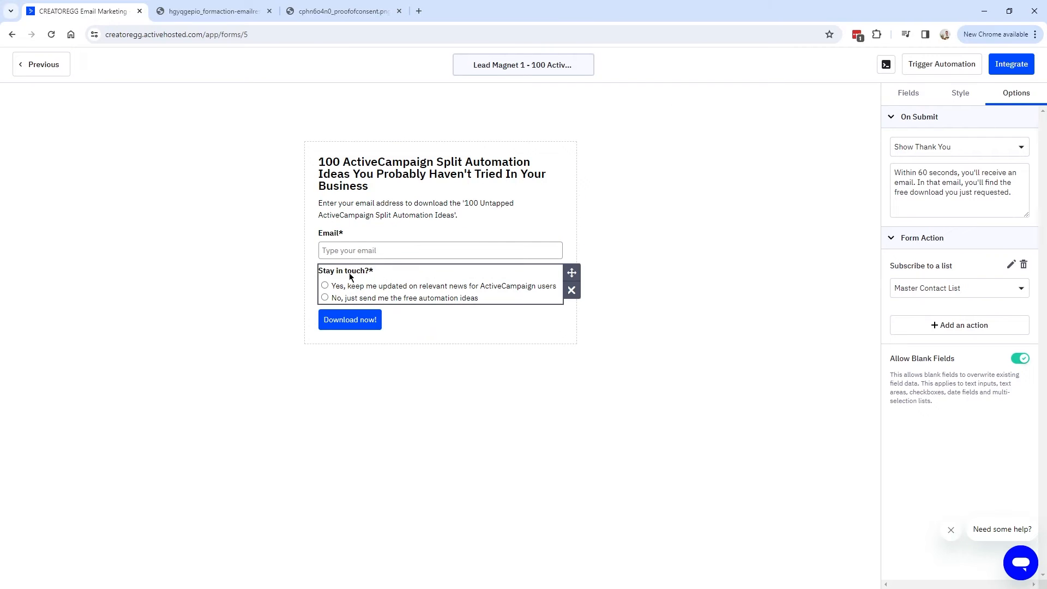
click(352, 17)
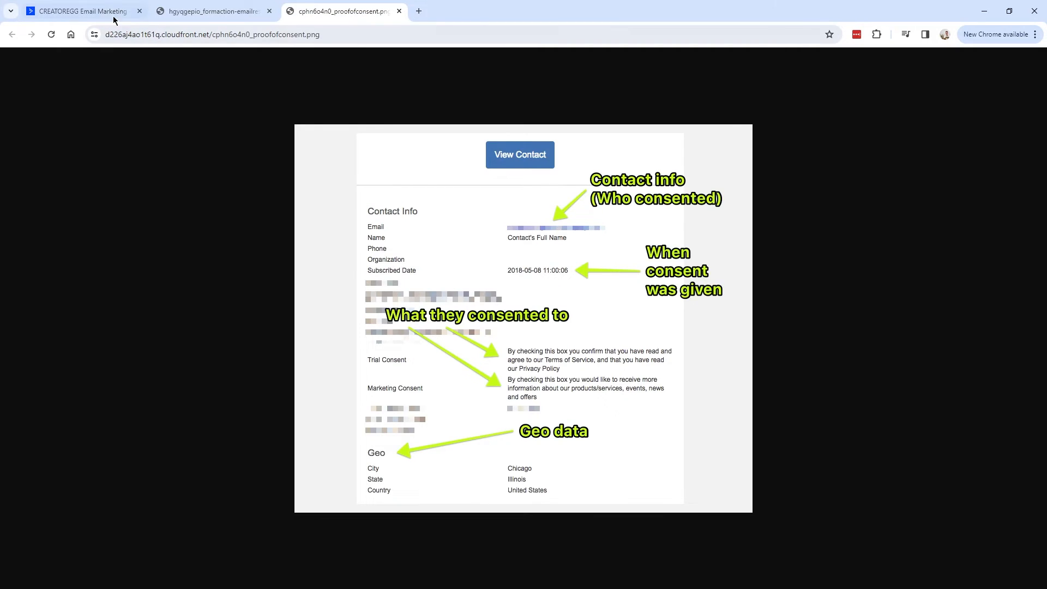
click(82, 11)
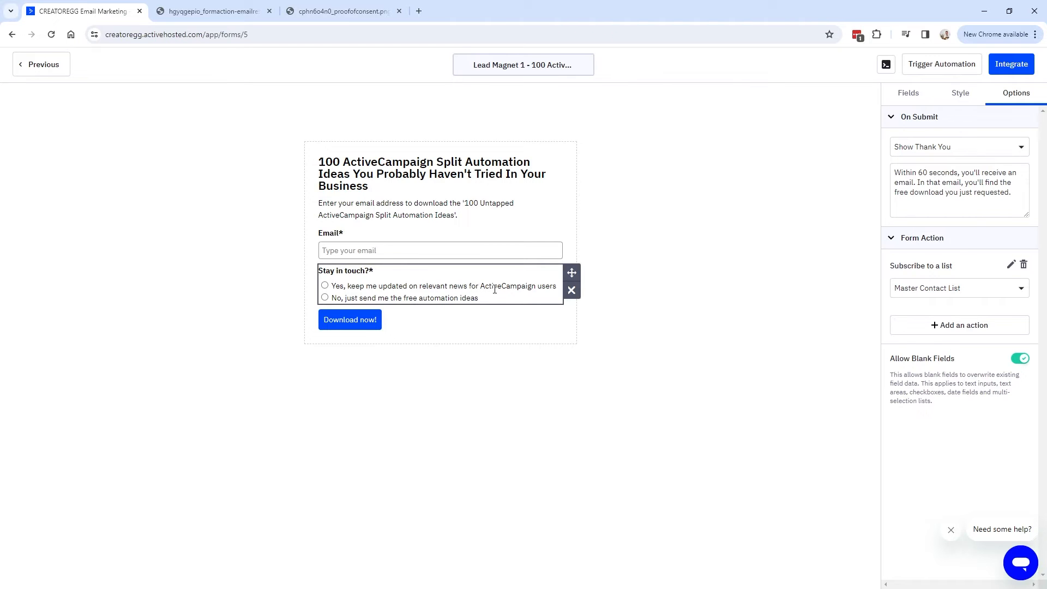
click(341, 12)
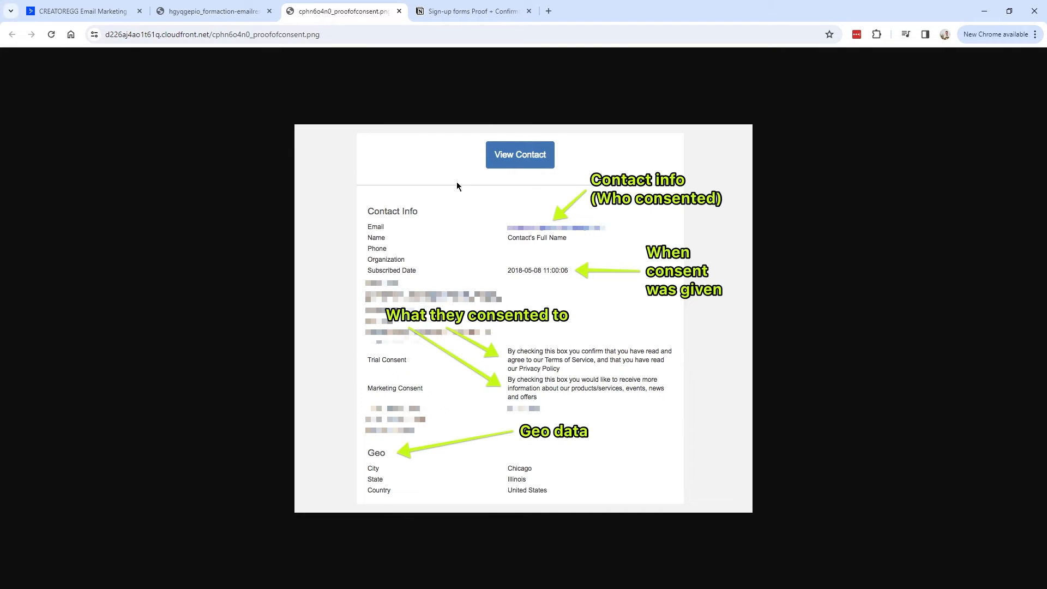
Check the Version 1 creation date on the Notion proofs page, then return to the consent image.
click(462, 16)
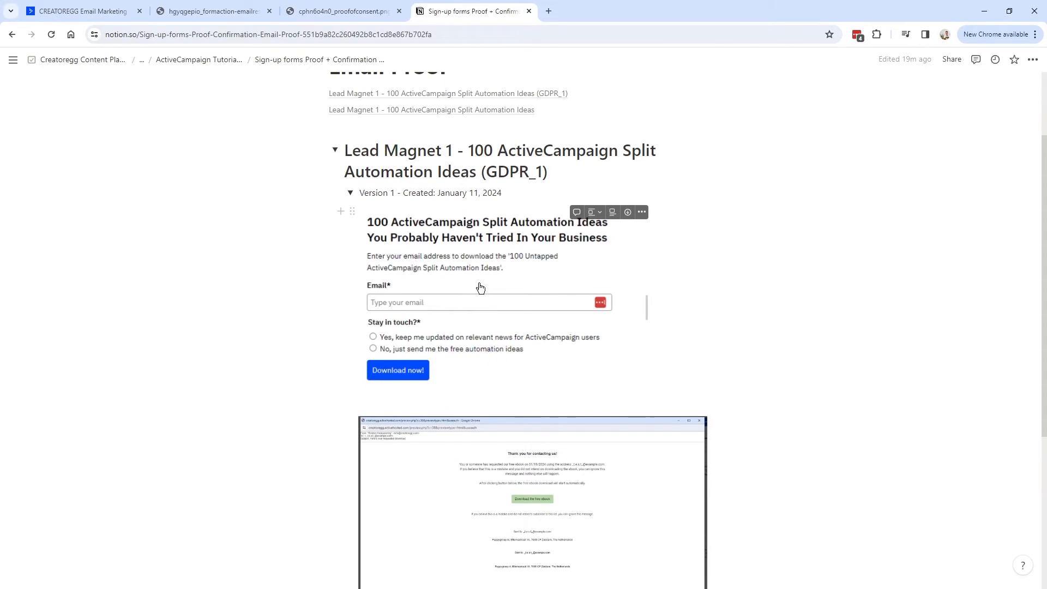
drag(403, 194, 507, 198)
click(395, 193)
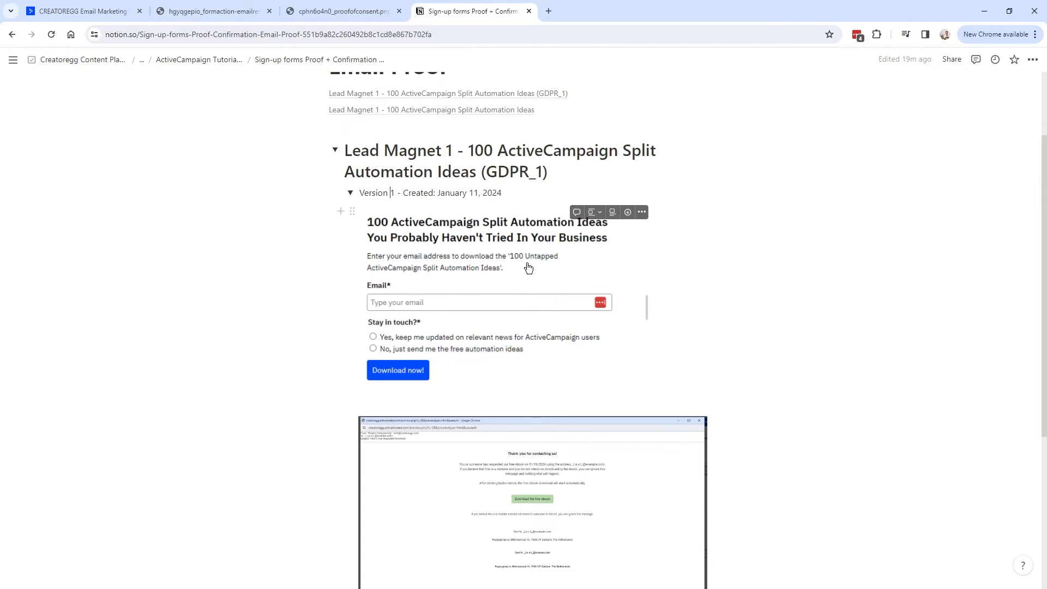
scroll(525, 321, down, 3)
scroll(524, 342, up, 3)
click(346, 13)
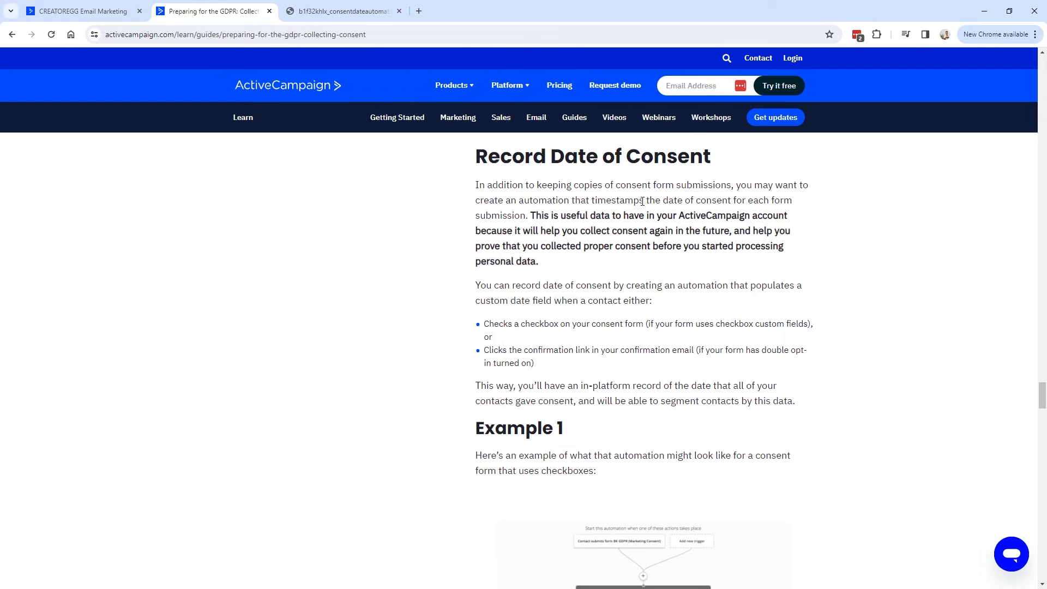
Review the guide's Record Date of Consent section and the consent-date automation example image.
drag(588, 201, 800, 206)
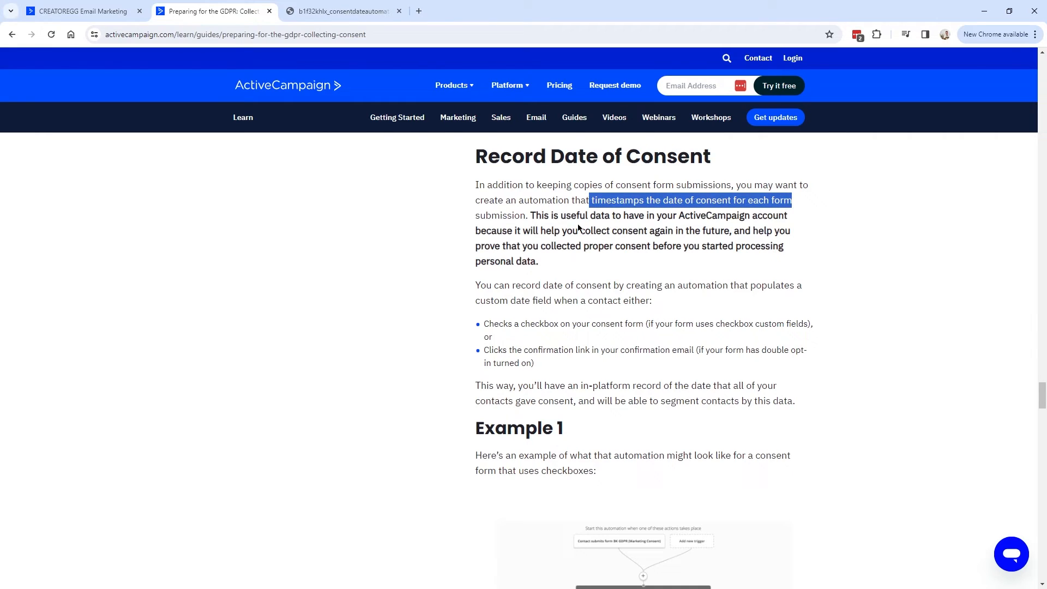
click(503, 199)
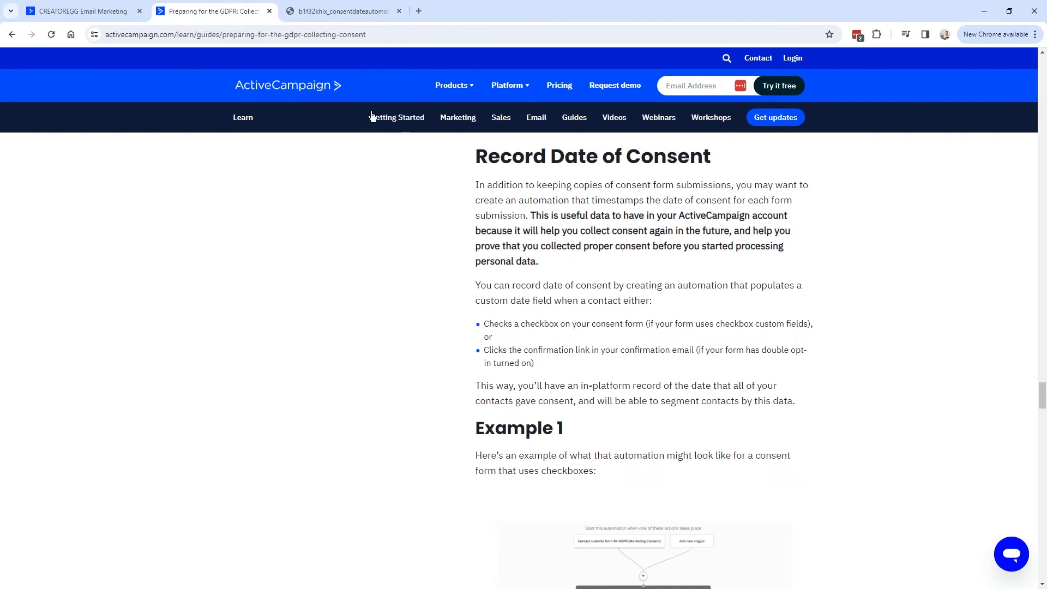
drag(476, 151, 615, 266)
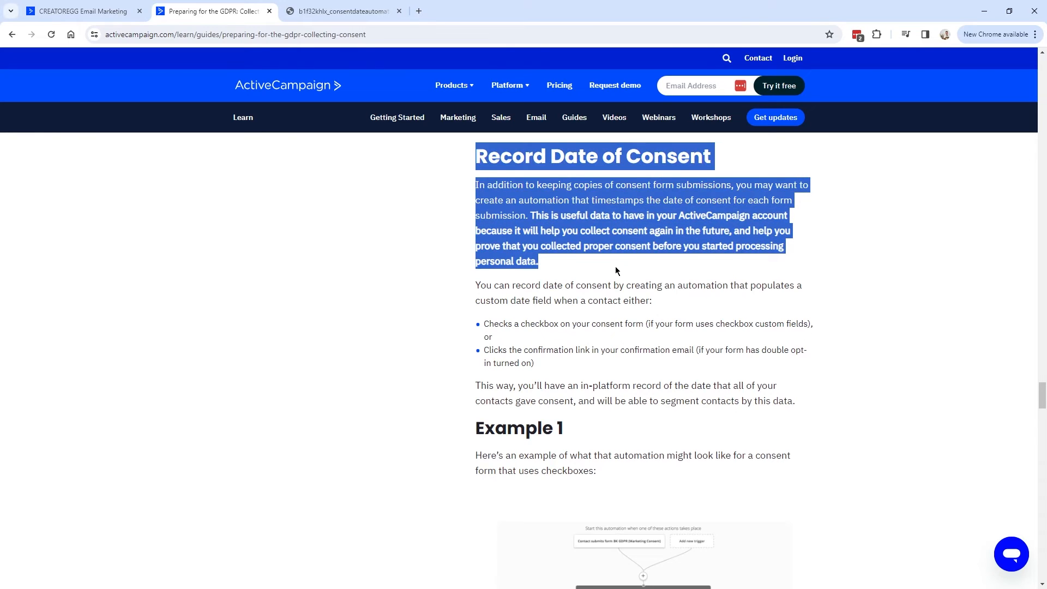
click(615, 266)
key(ctrl+Tab)
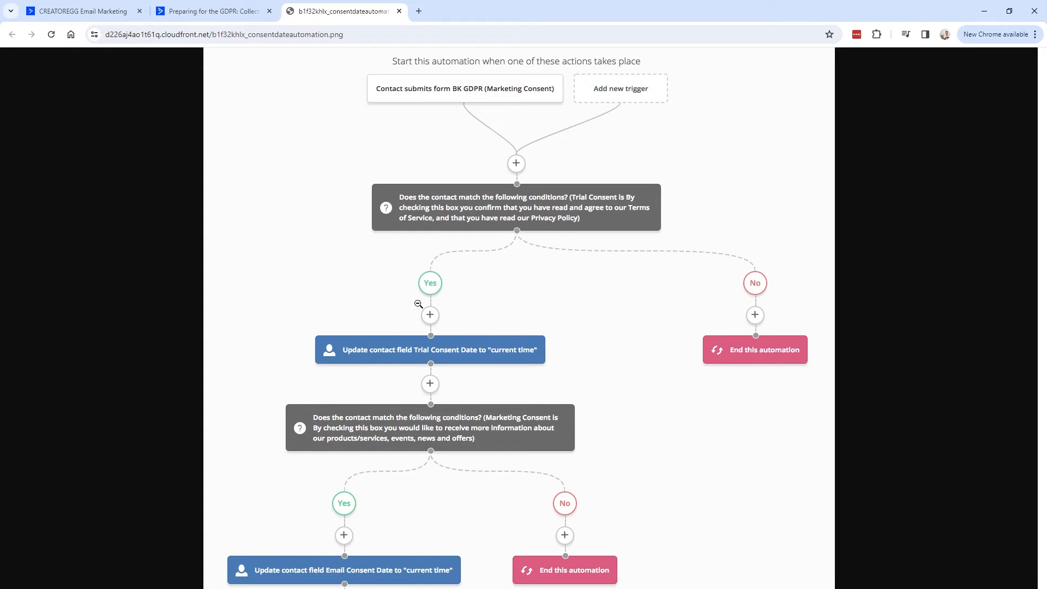
key(ctrl+Tab)
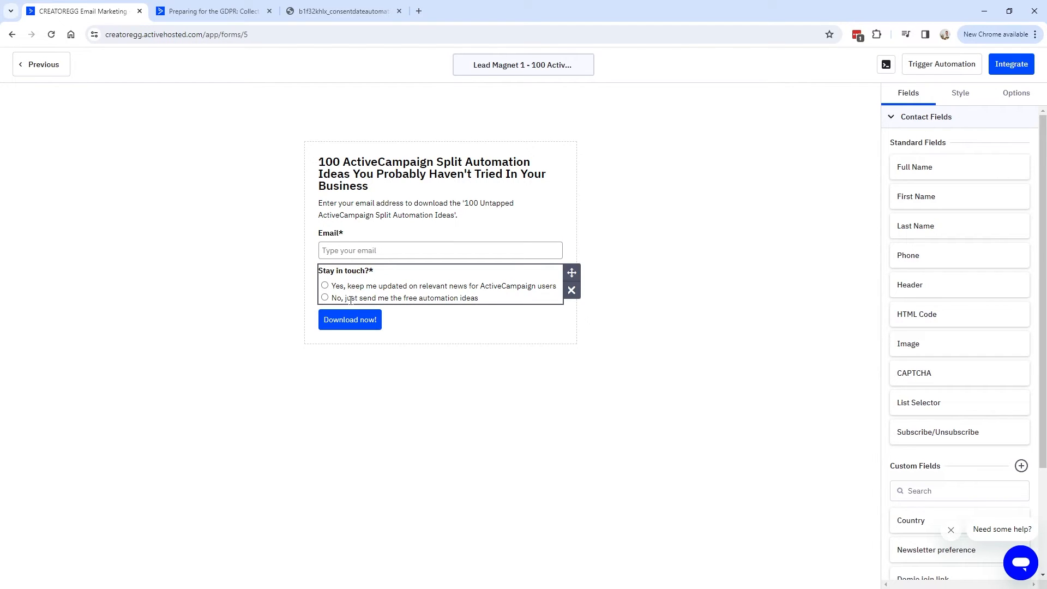
key(ctrl+shift+Tab)
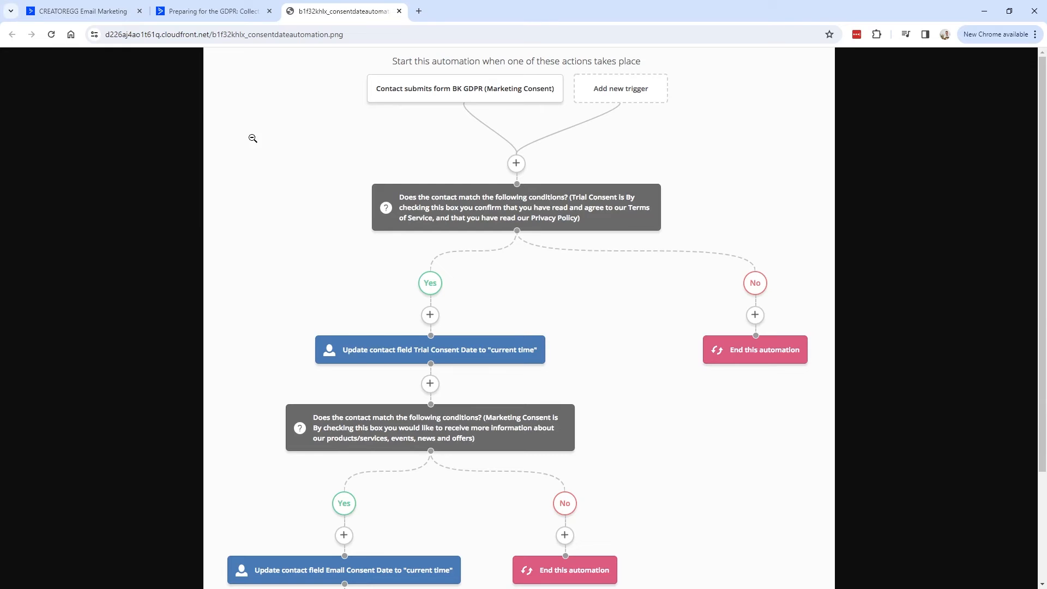
click(77, 19)
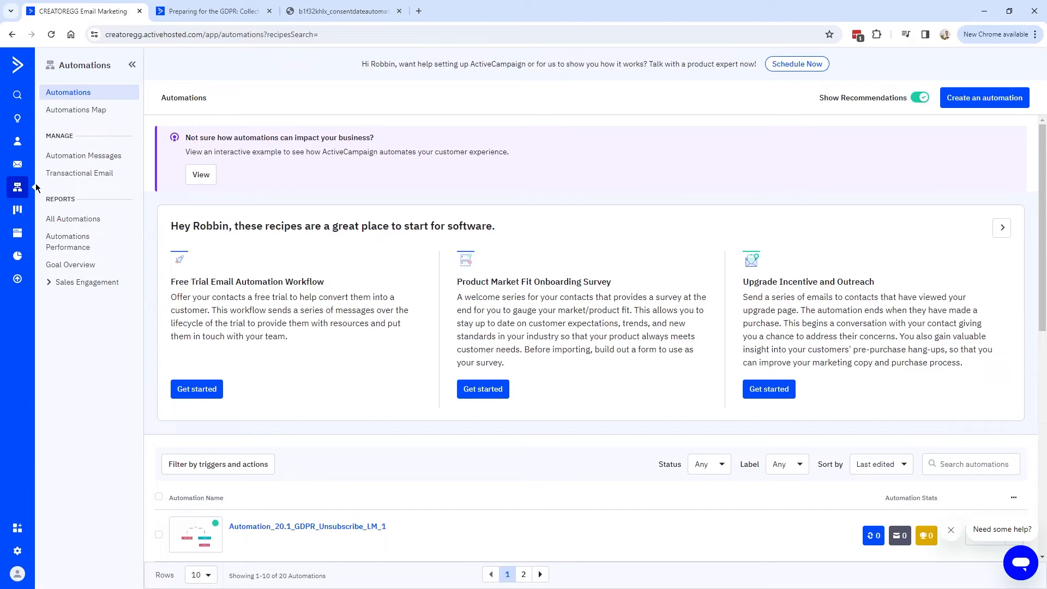
Add a new contact field and edit its pasted name, trying 'consent FB retargeting' wording.
click(17, 145)
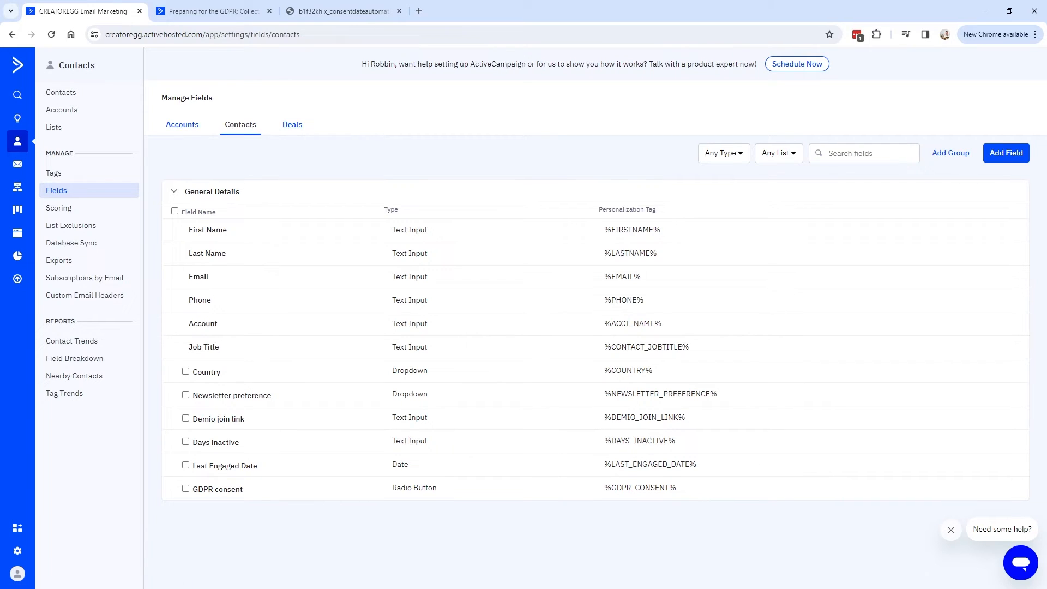
click(1020, 156)
text(Date consent receiving newsletters)
drag(504, 292, 370, 297)
click(416, 291)
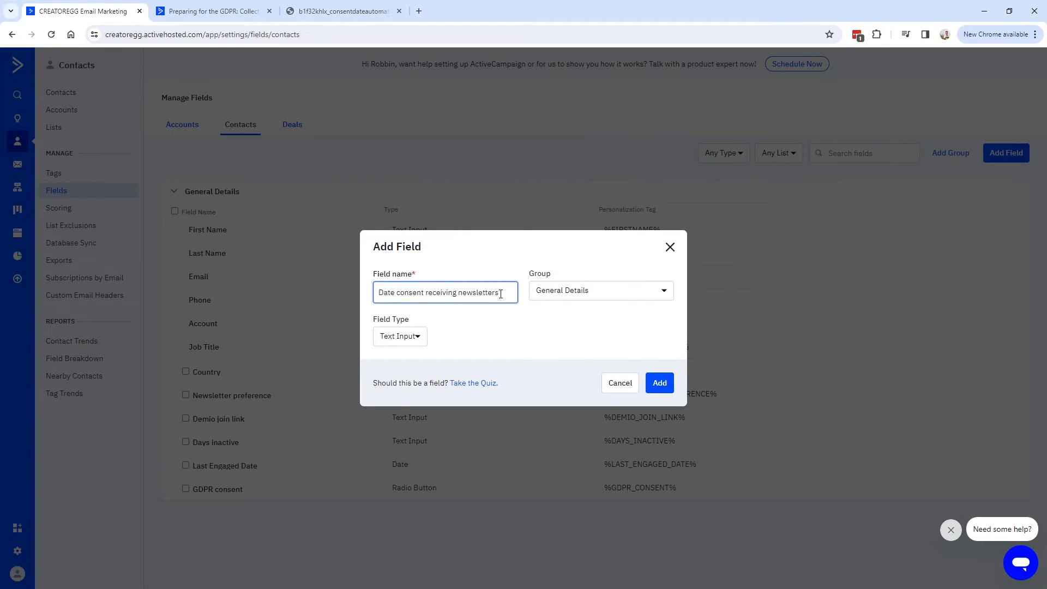
key(ctrl+a)
click(480, 290)
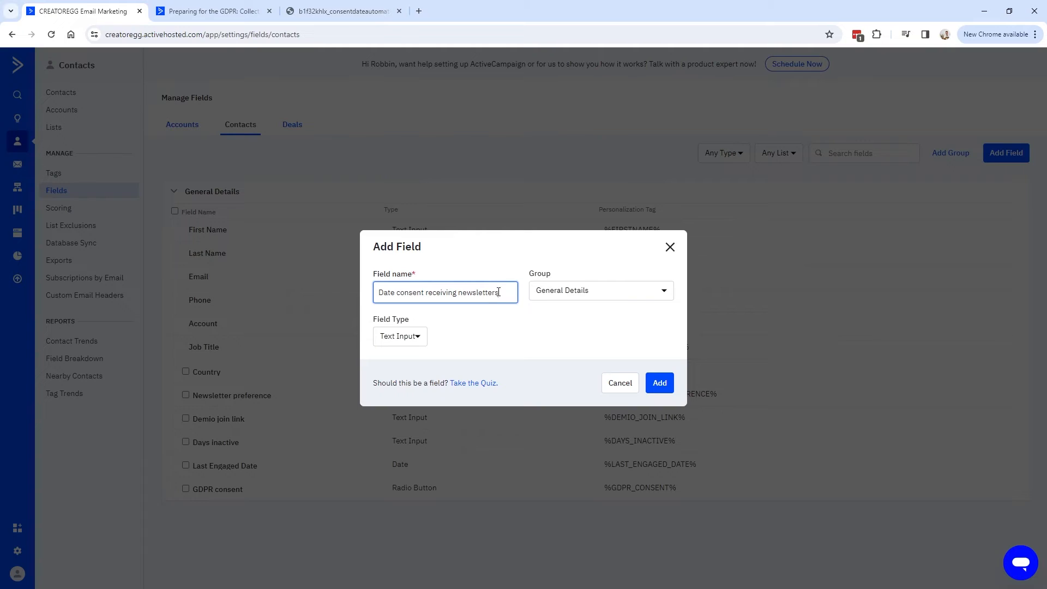
drag(506, 291, 356, 292)
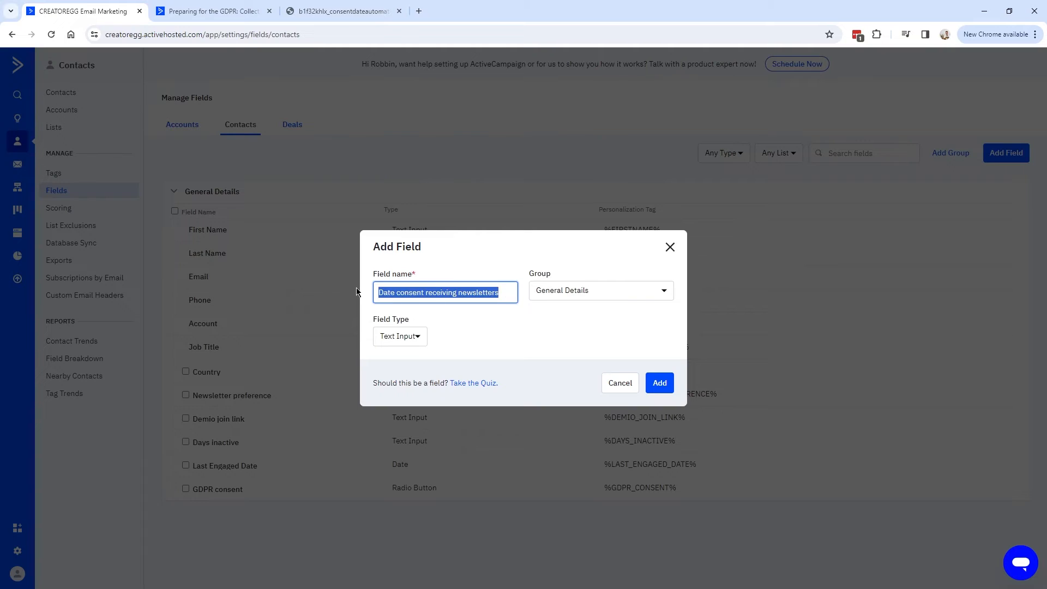
click(443, 292)
drag(513, 295, 398, 293)
text(consent FB retargeting)
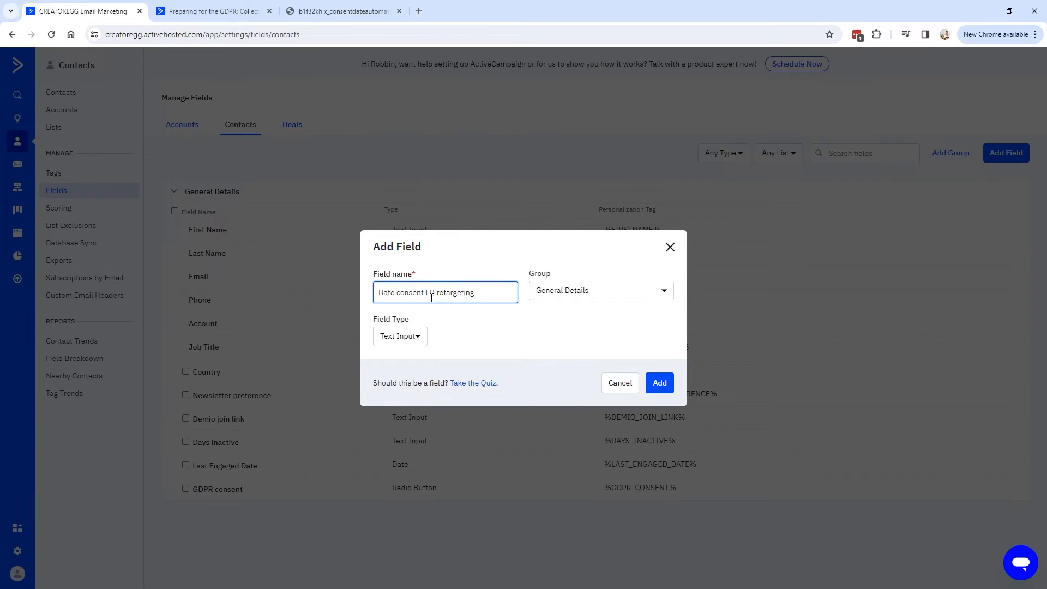
drag(475, 294, 424, 294)
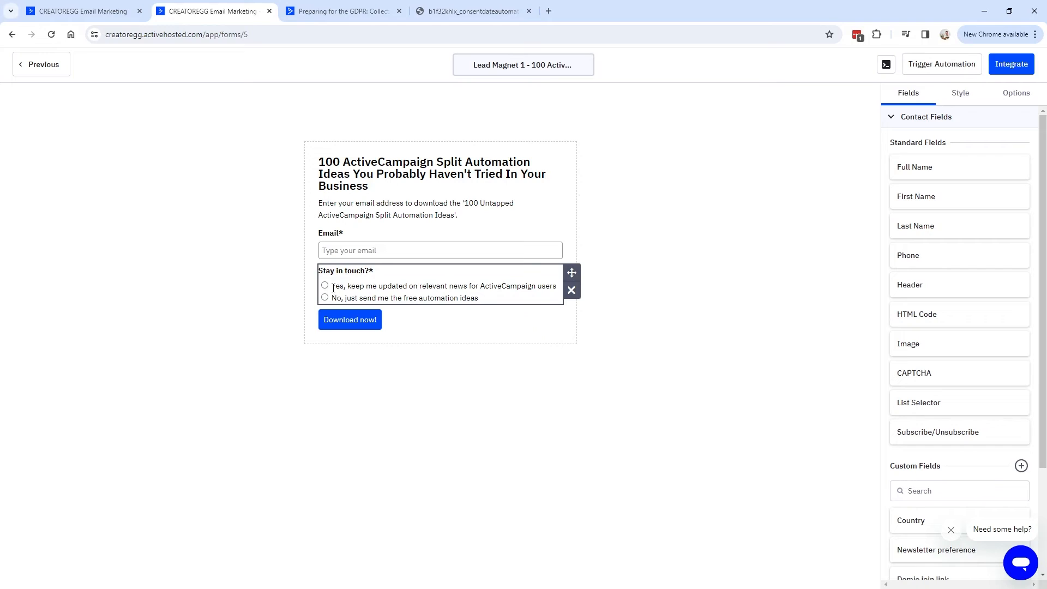
Finalize the field as Date Consent Newsletter ActiveCampaign with type Date Time and add it.
drag(332, 286, 562, 288)
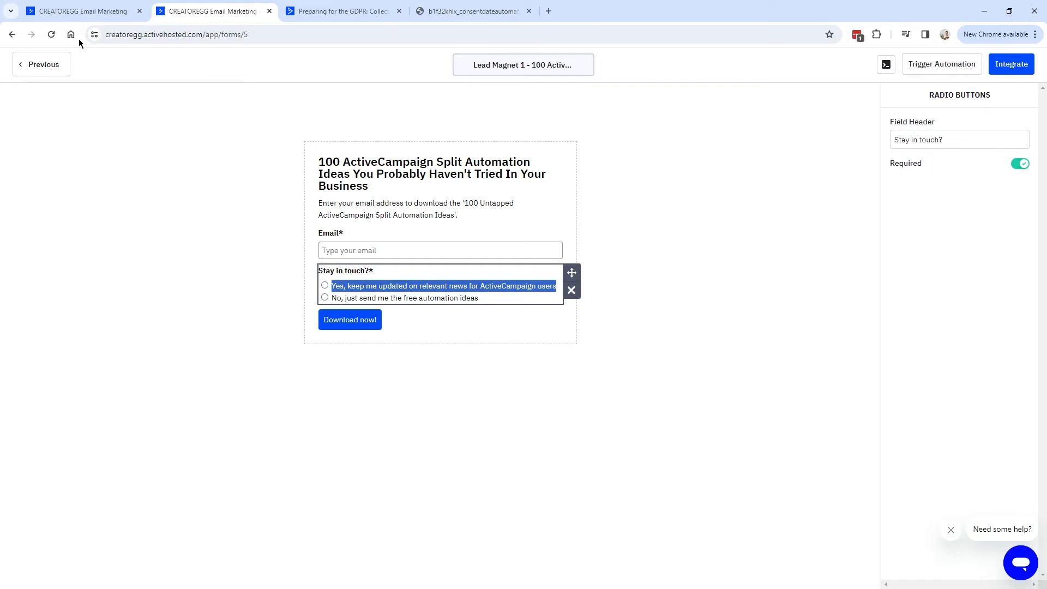
click(85, 11)
drag(427, 294, 573, 296)
click(479, 292)
double_click(500, 293)
click(413, 330)
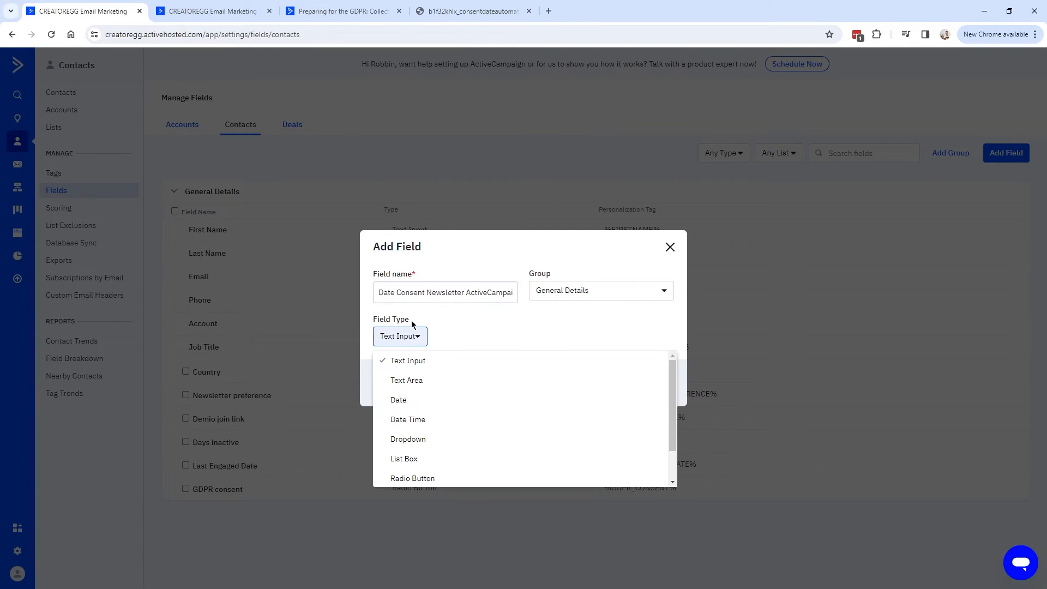
click(451, 421)
click(660, 382)
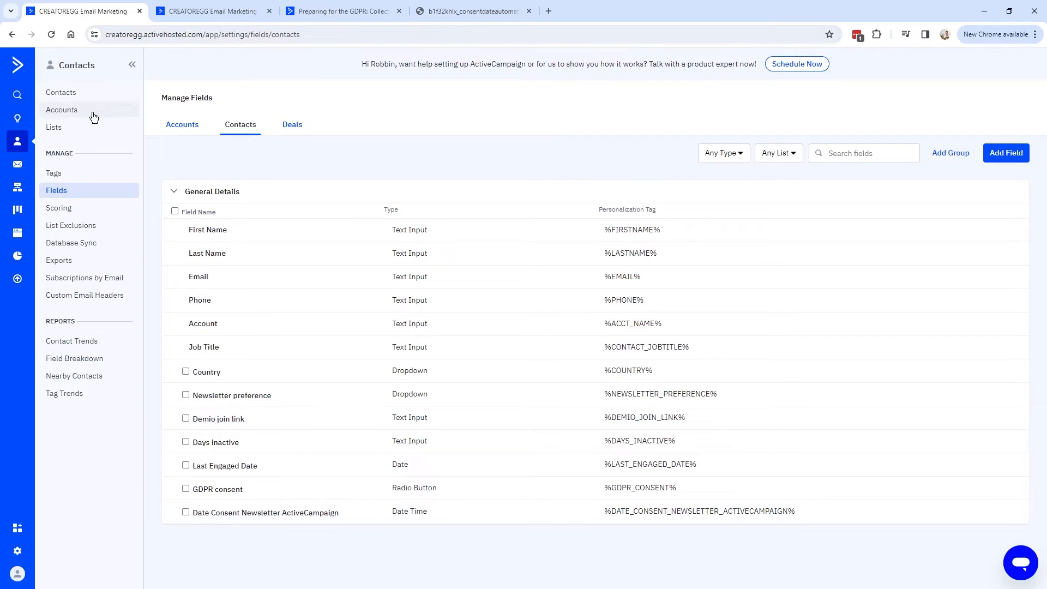
Create a new automation, starting from scratch.
click(18, 187)
click(1002, 100)
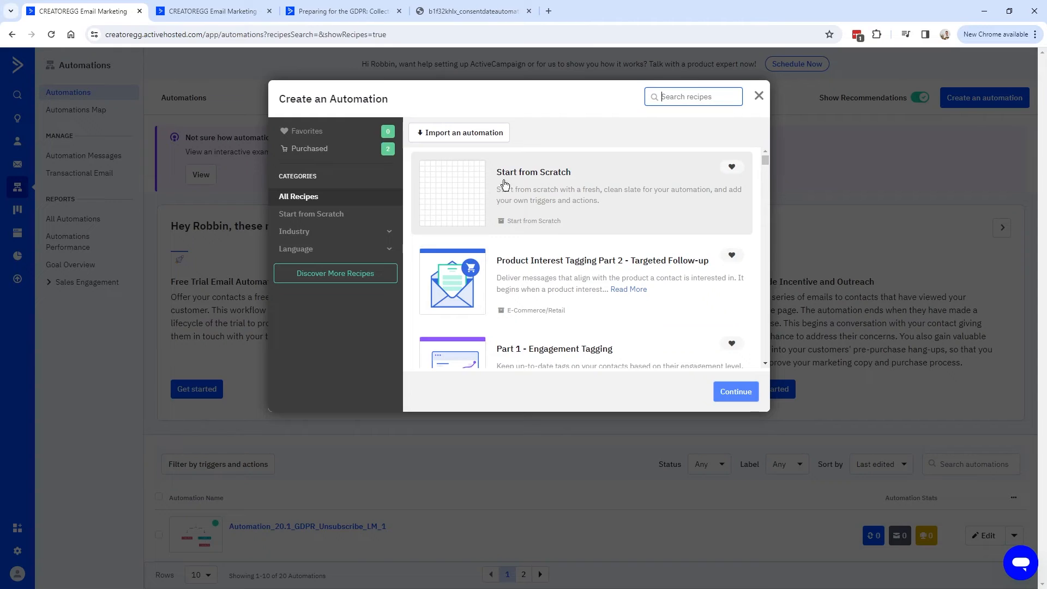
click(505, 185)
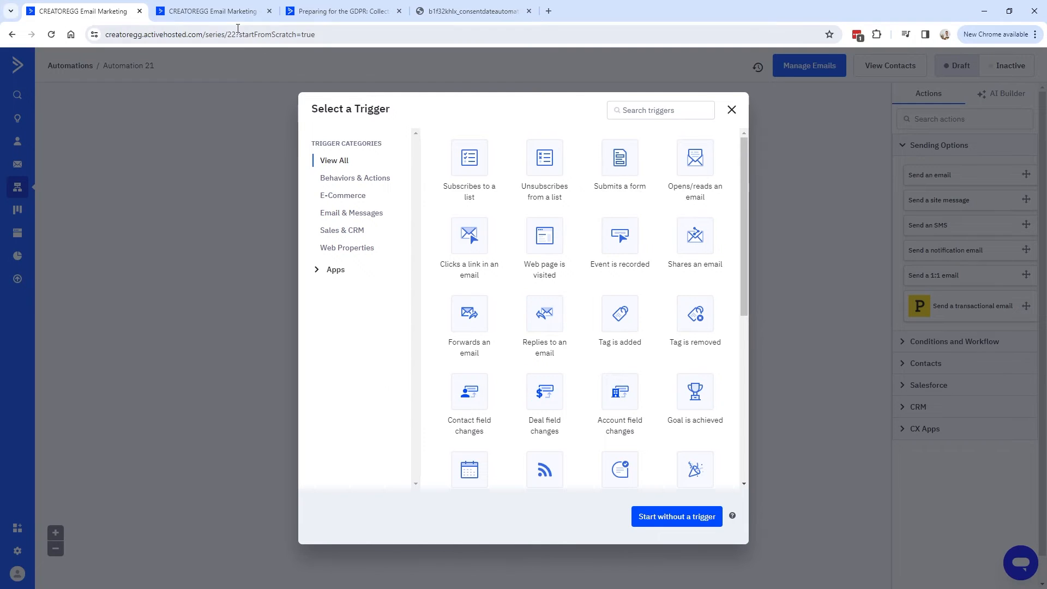
Check the GDPR_1 form's headline in the form editor.
key(ctrl+Tab)
click(320, 163)
drag(321, 162, 424, 190)
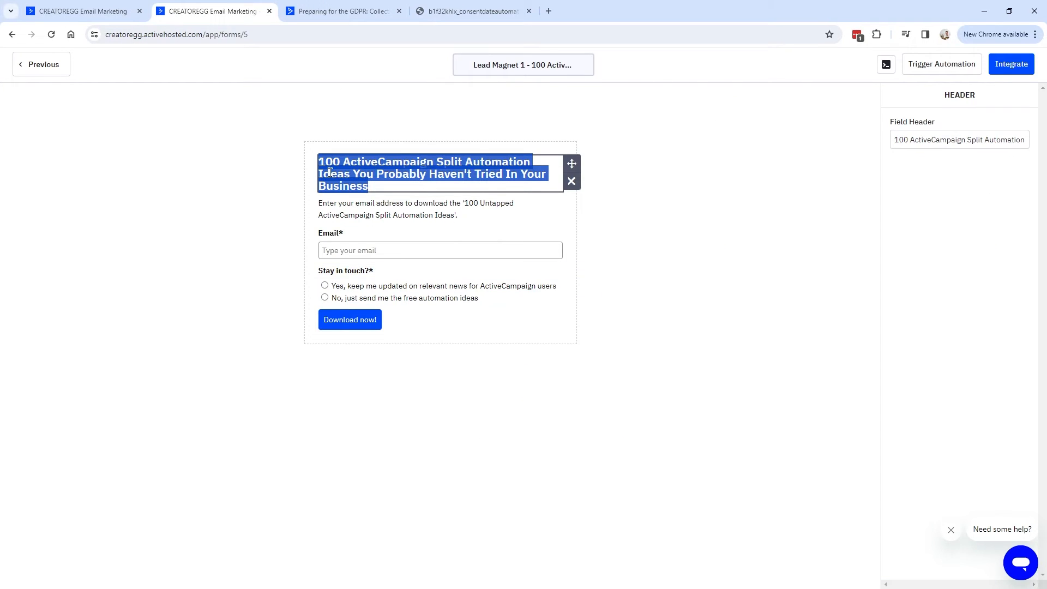
click(83, 11)
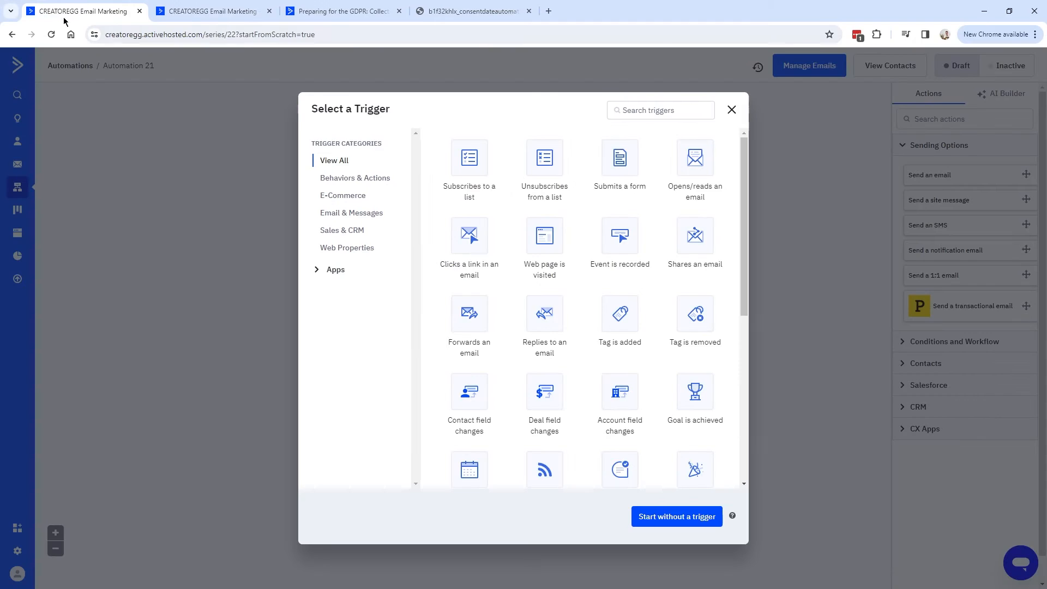
Trigger on Submits a form for Lead Magnet 1 (GDPR_1), running Multiple Times, with segmenting enabled.
click(629, 169)
click(393, 136)
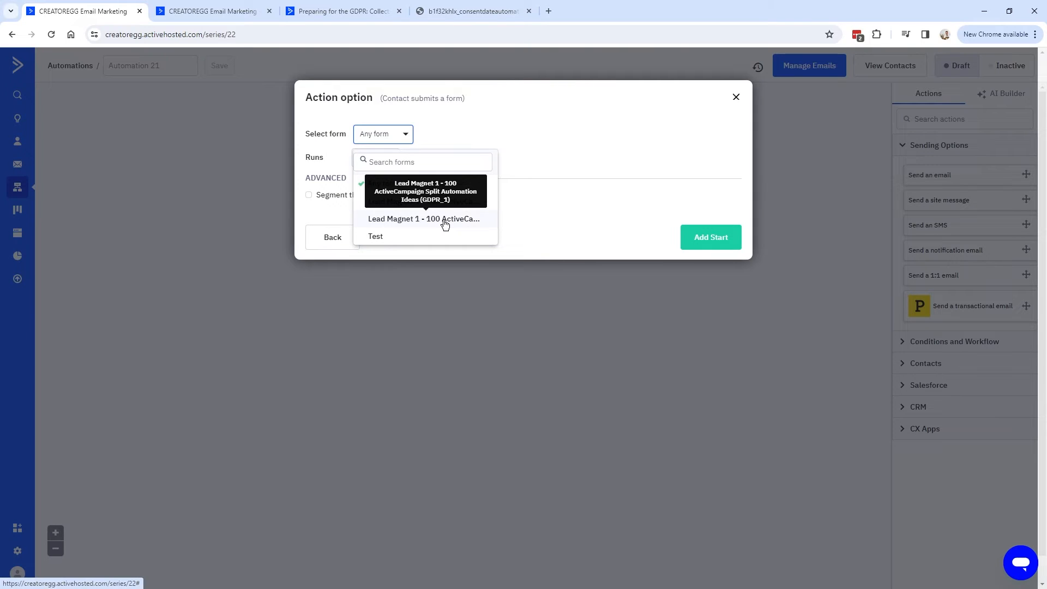
click(445, 224)
click(378, 163)
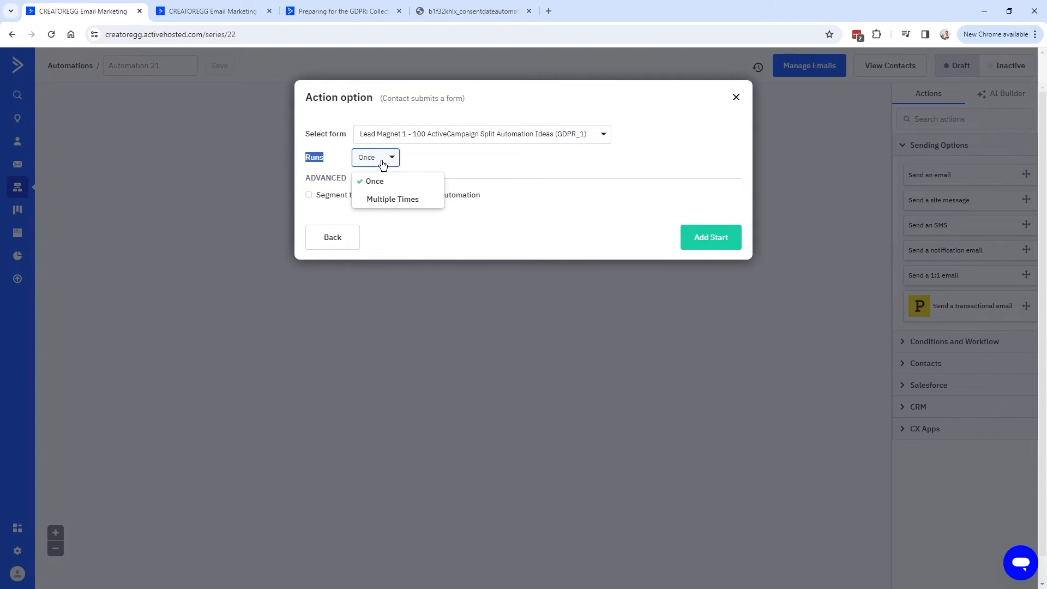
click(385, 198)
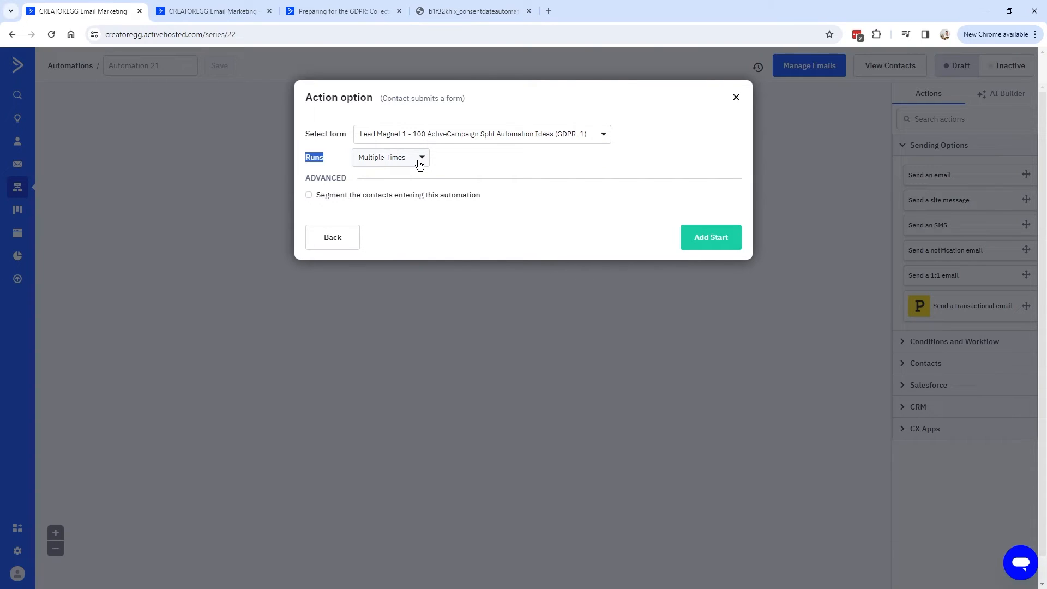
double_click(347, 177)
click(309, 196)
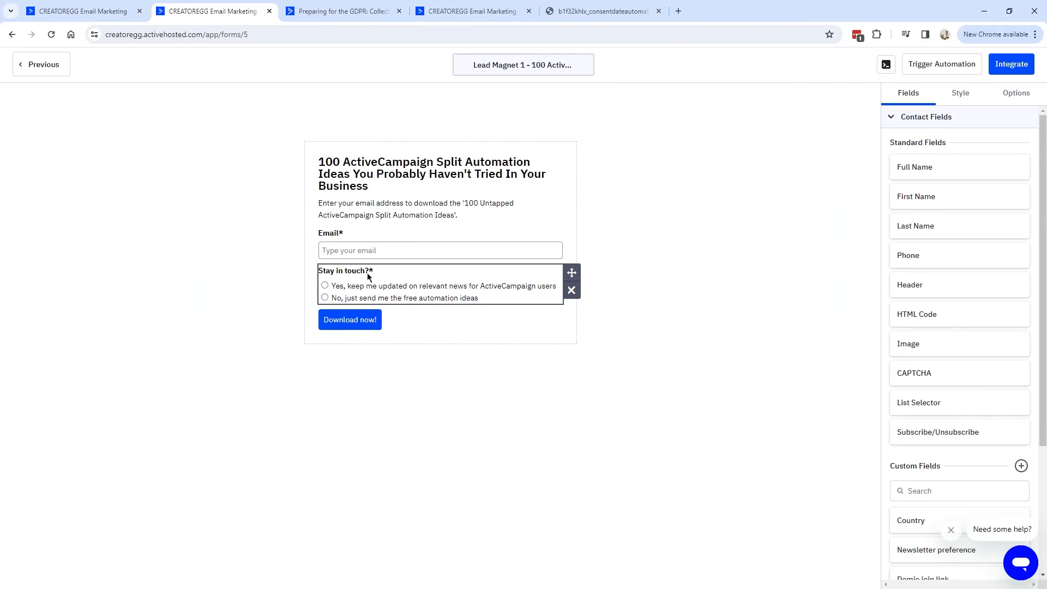
Add the segment condition GDPR consent Is 'Yes, keep me updated on relevant news'.
drag(333, 286, 557, 286)
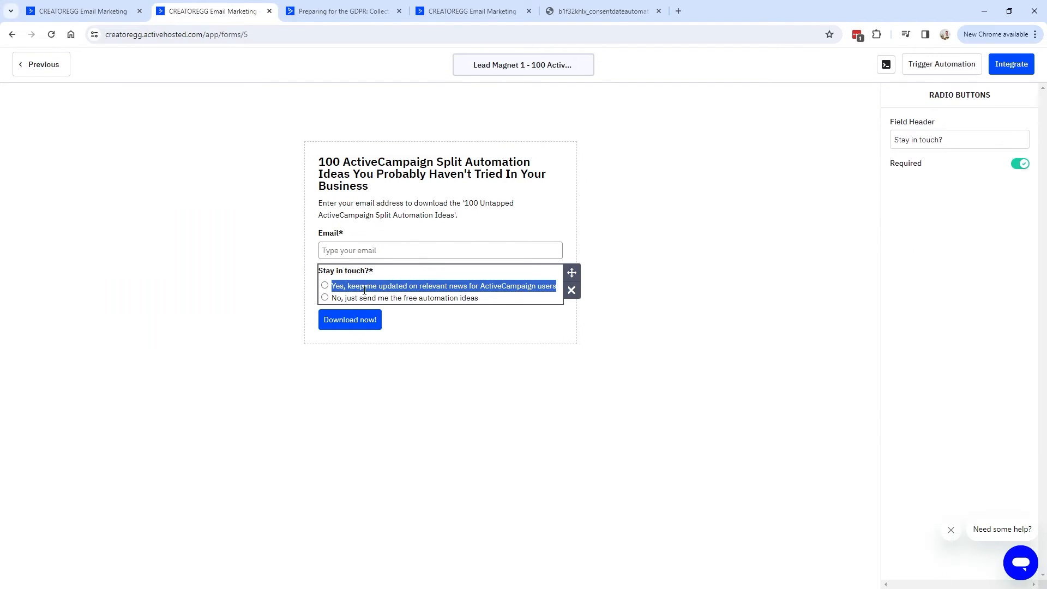
key(ctrl+shift+Tab)
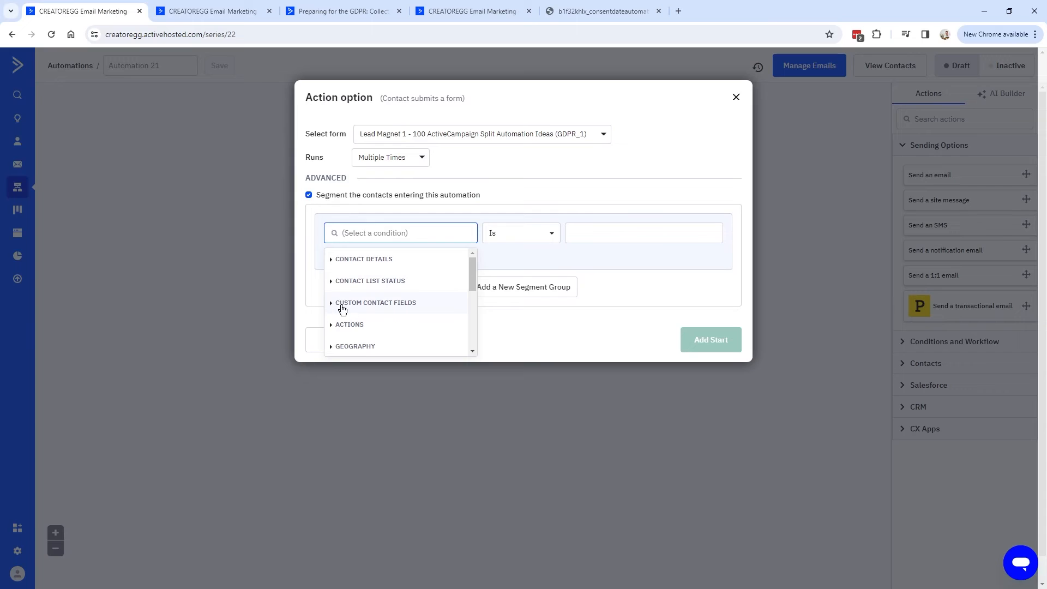
drag(491, 267, 493, 290)
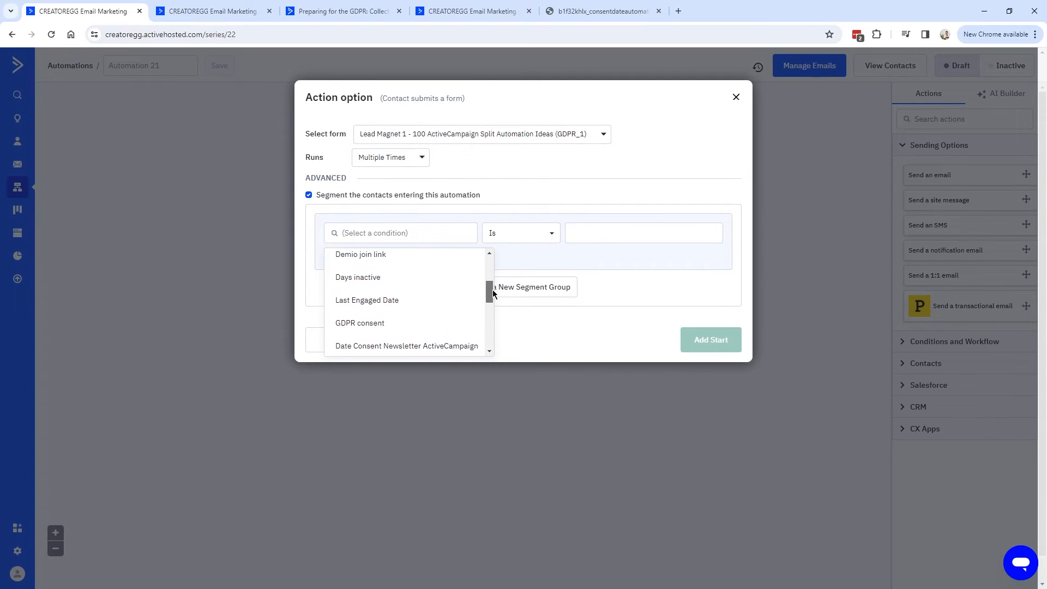
click(381, 325)
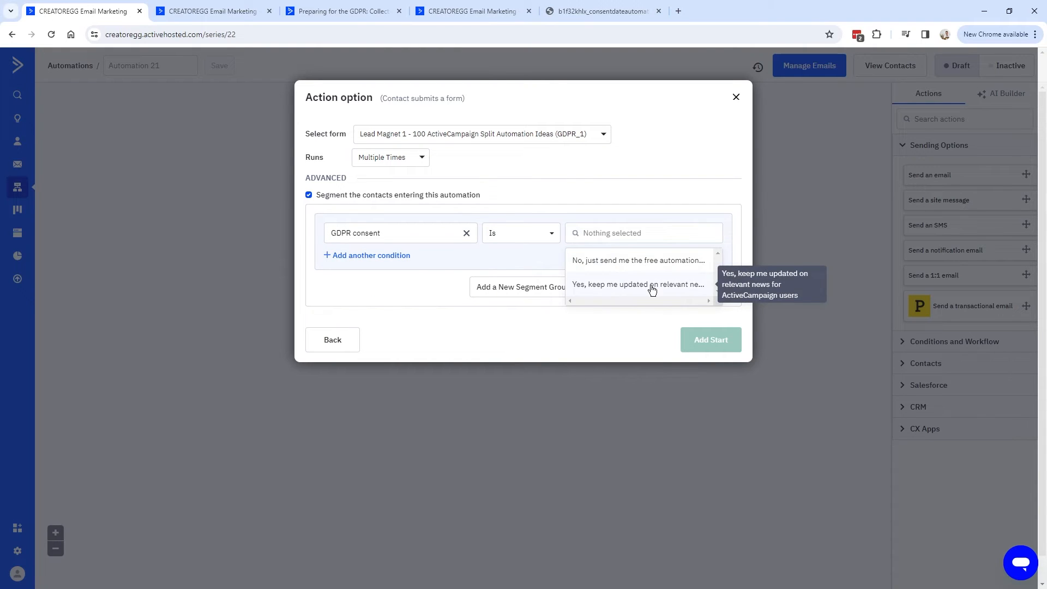
click(652, 286)
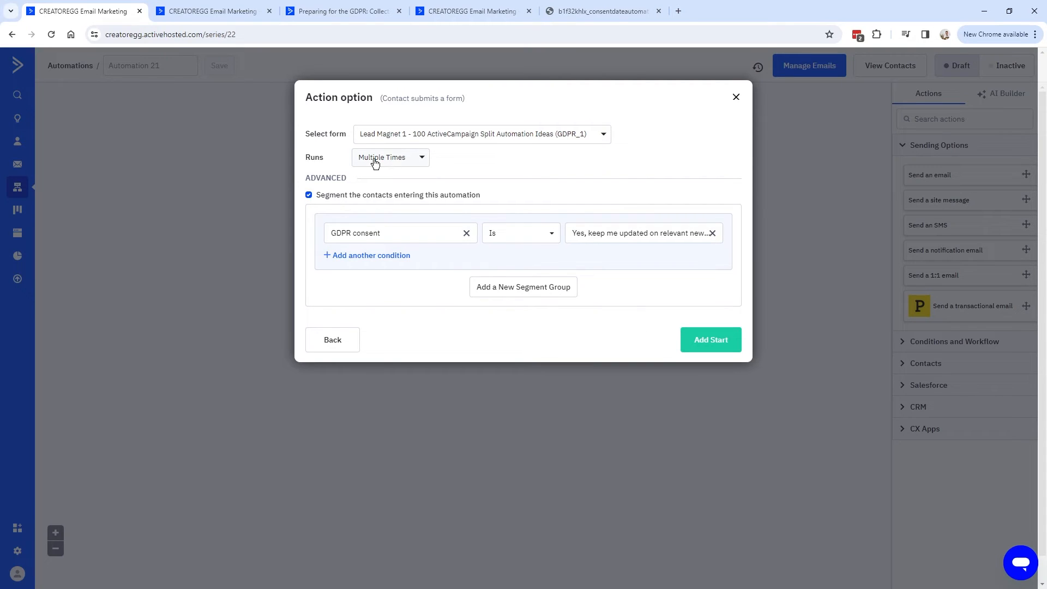
click(214, 16)
drag(331, 286, 545, 290)
click(92, 17)
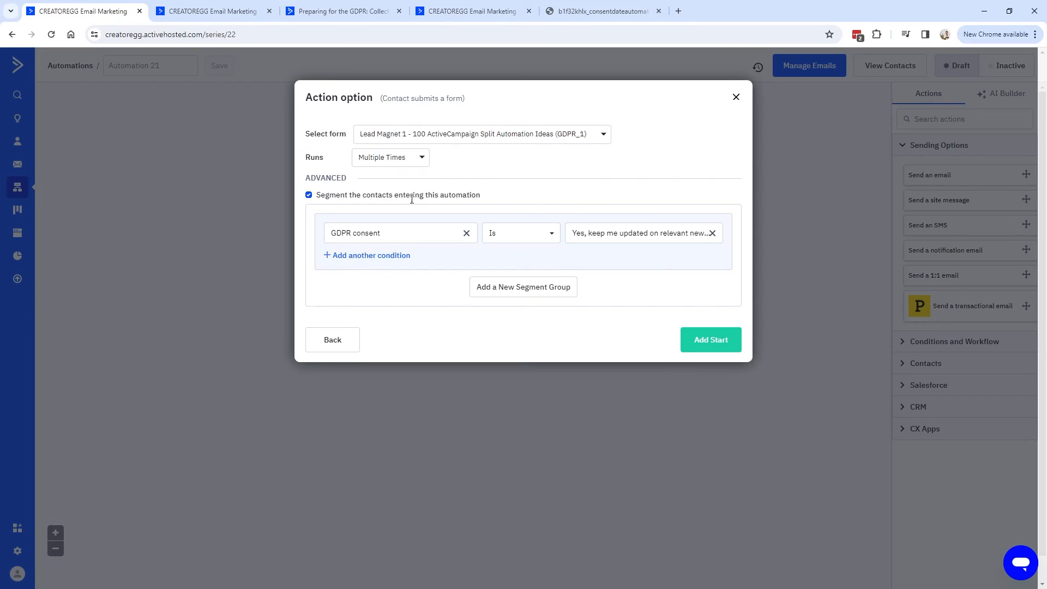
Add a second AND condition, then preview the form's opt-in confirmation email.
click(360, 257)
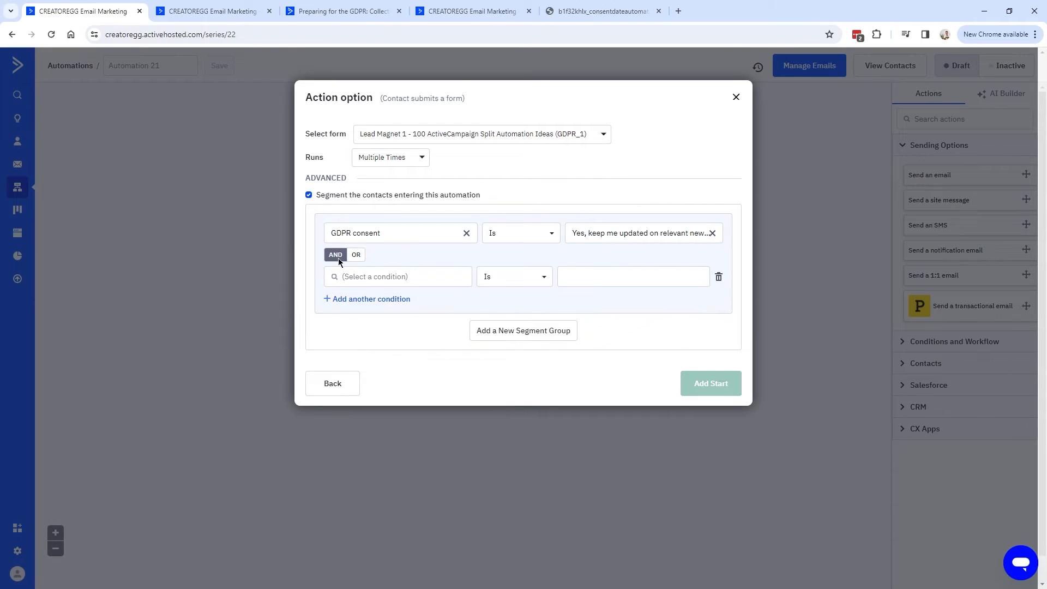
click(446, 279)
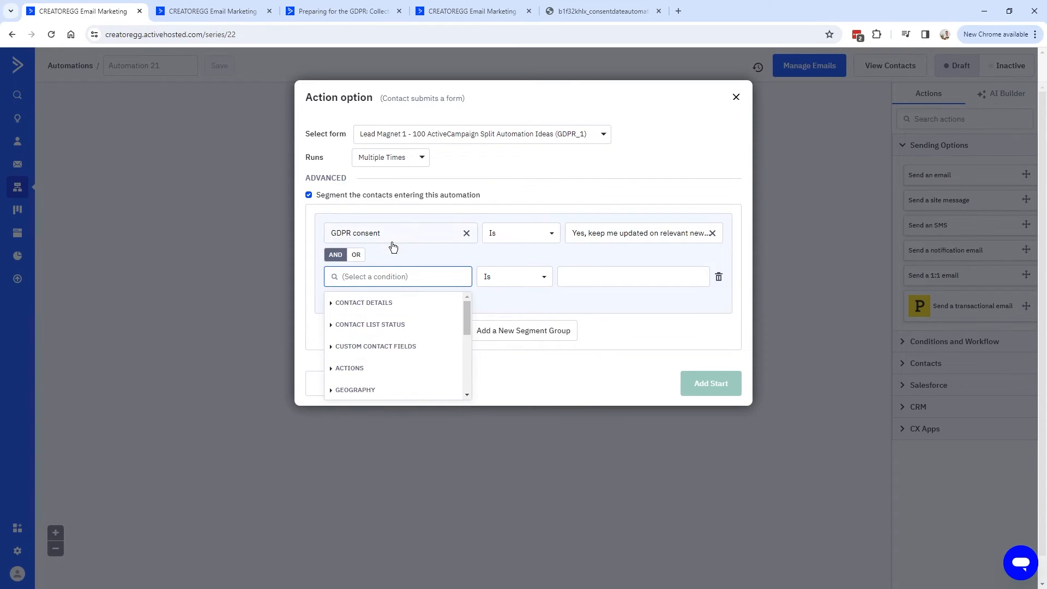
click(203, 11)
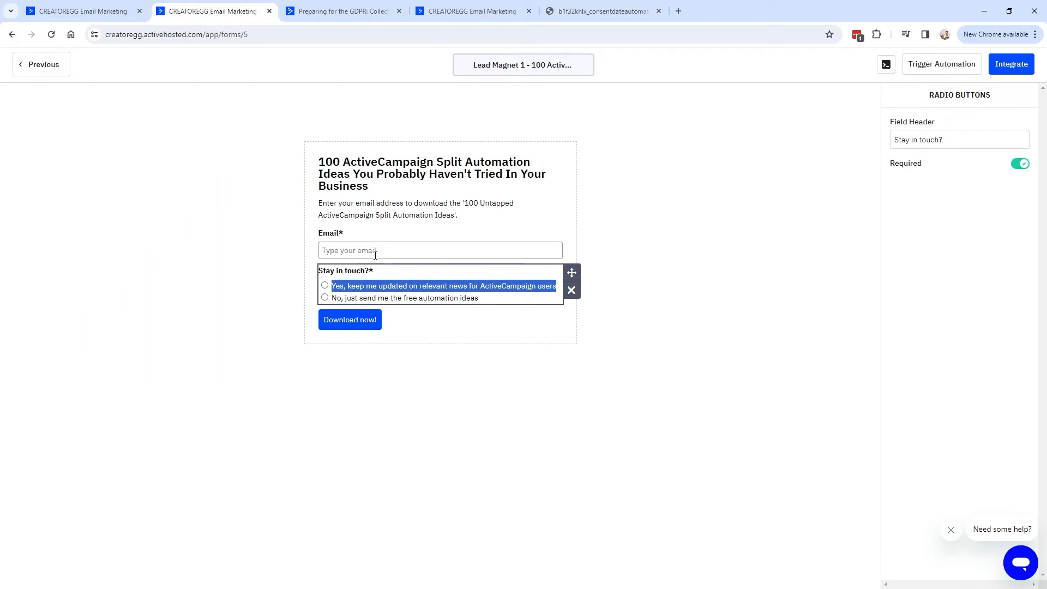
click(682, 191)
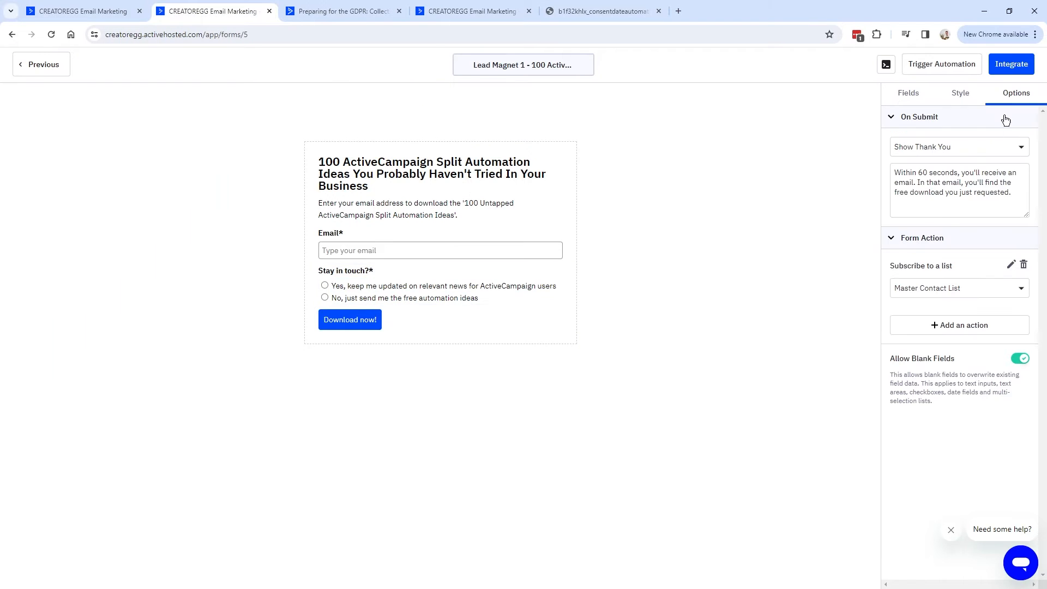
click(1012, 266)
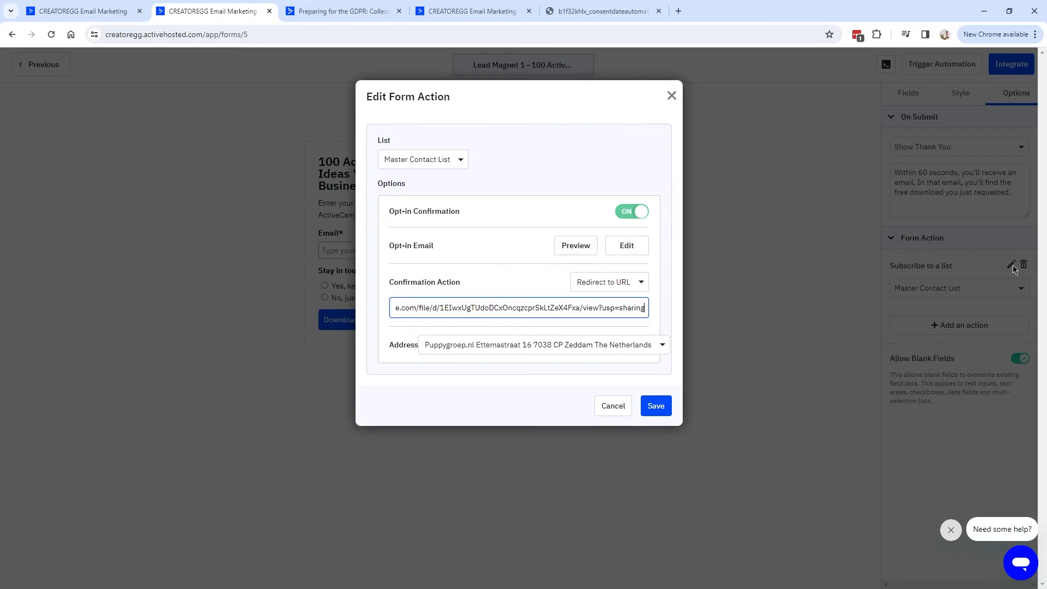
click(577, 247)
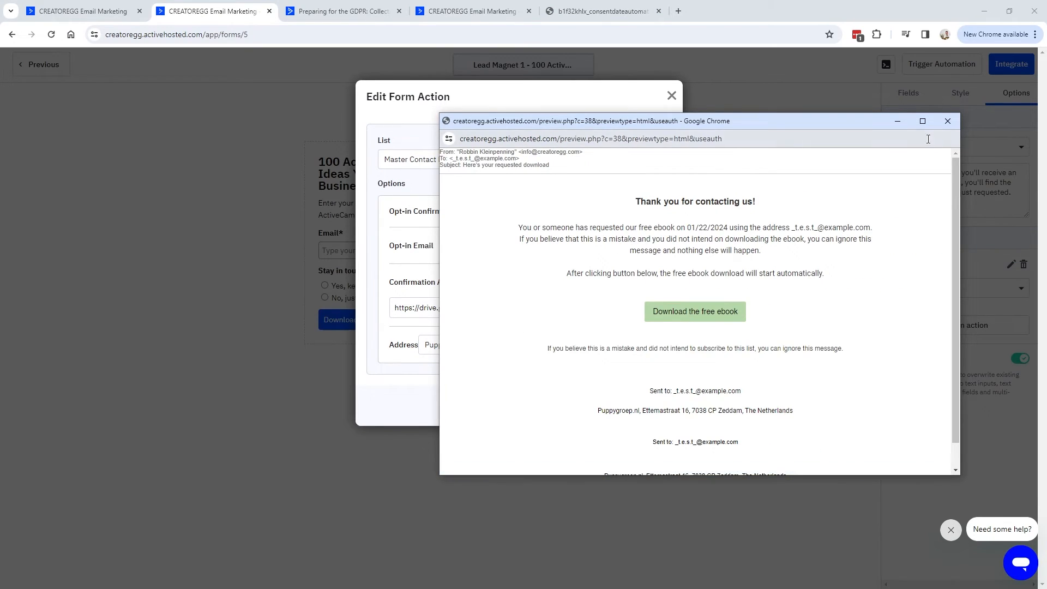
click(948, 121)
Require active subscription to all of Master Contact List and save the start trigger.
click(77, 11)
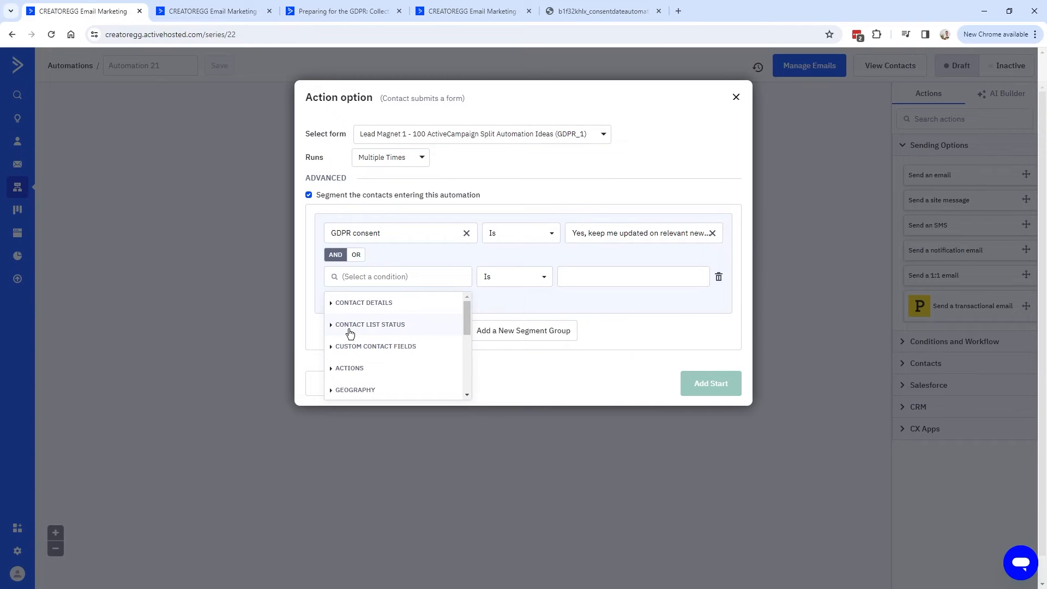
click(360, 325)
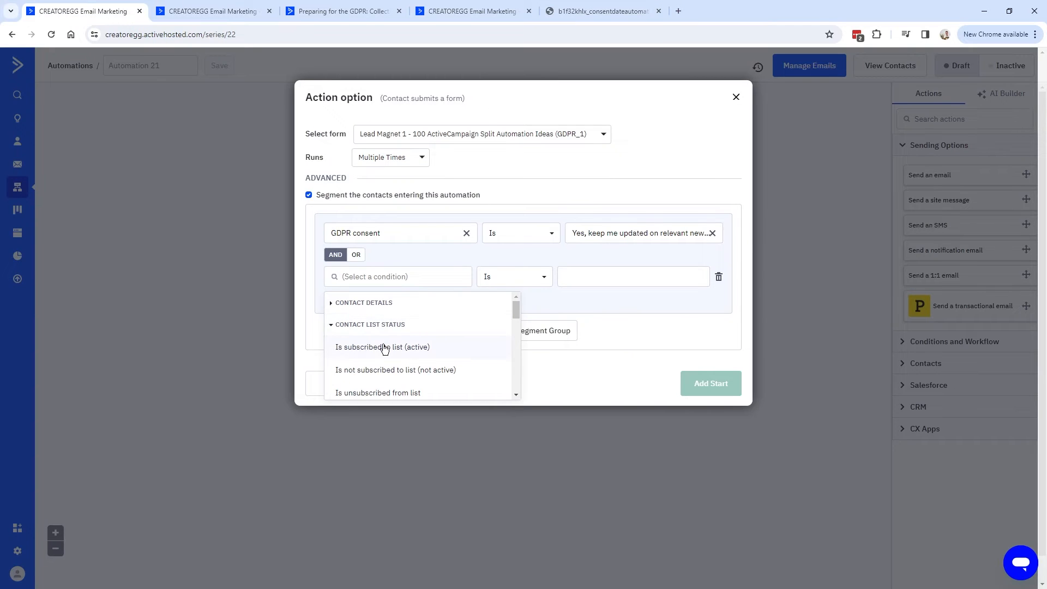
click(414, 352)
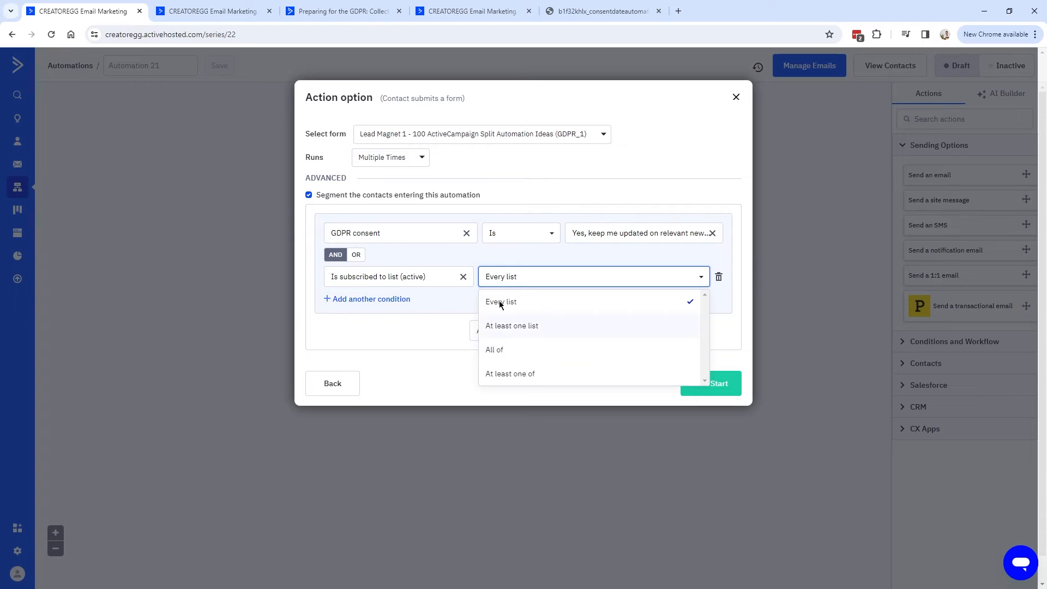
click(240, 19)
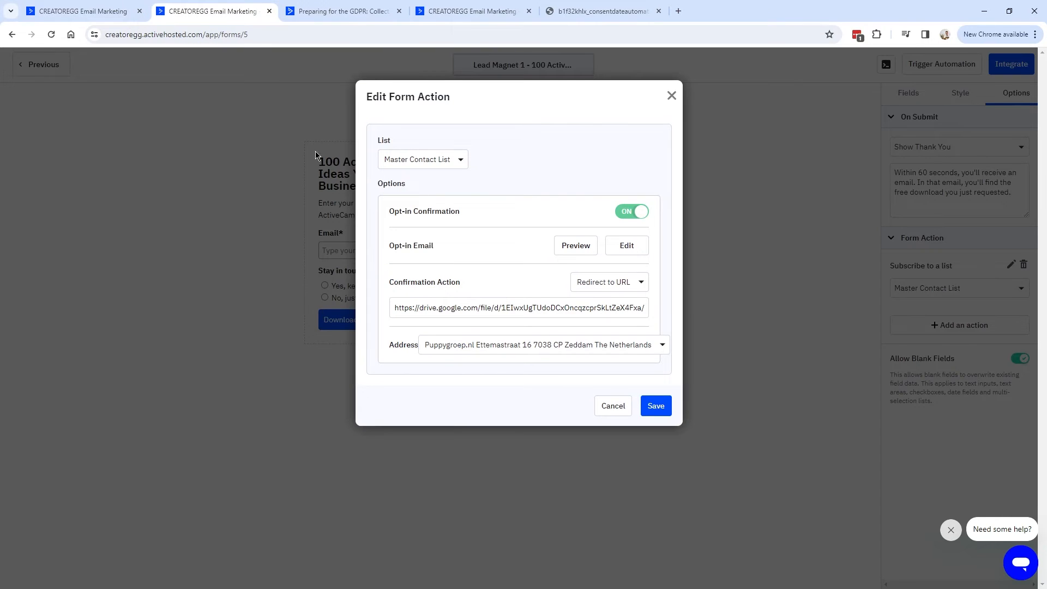
click(90, 12)
click(518, 350)
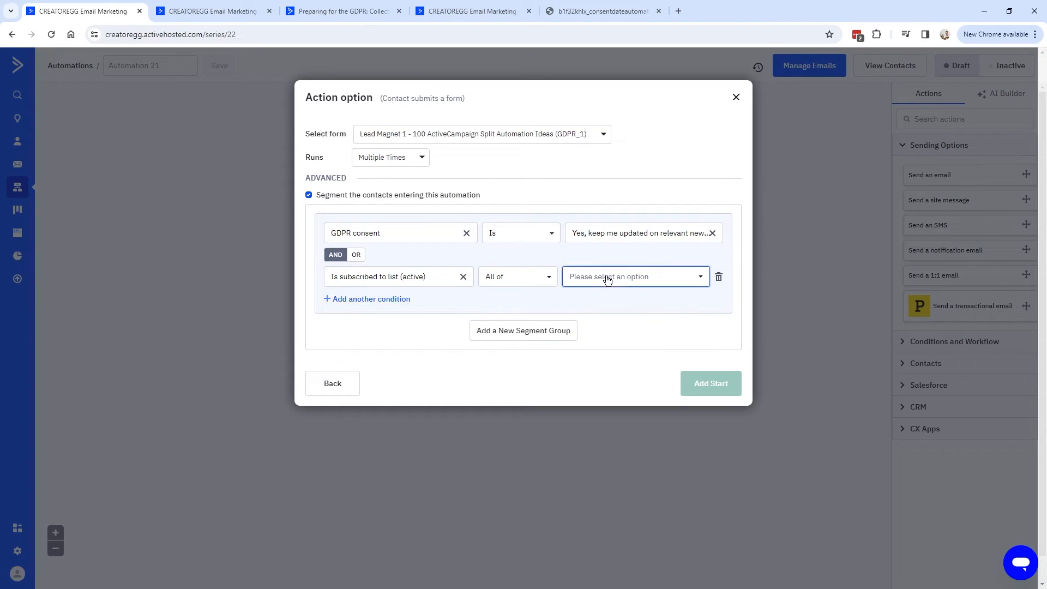
click(605, 278)
click(657, 322)
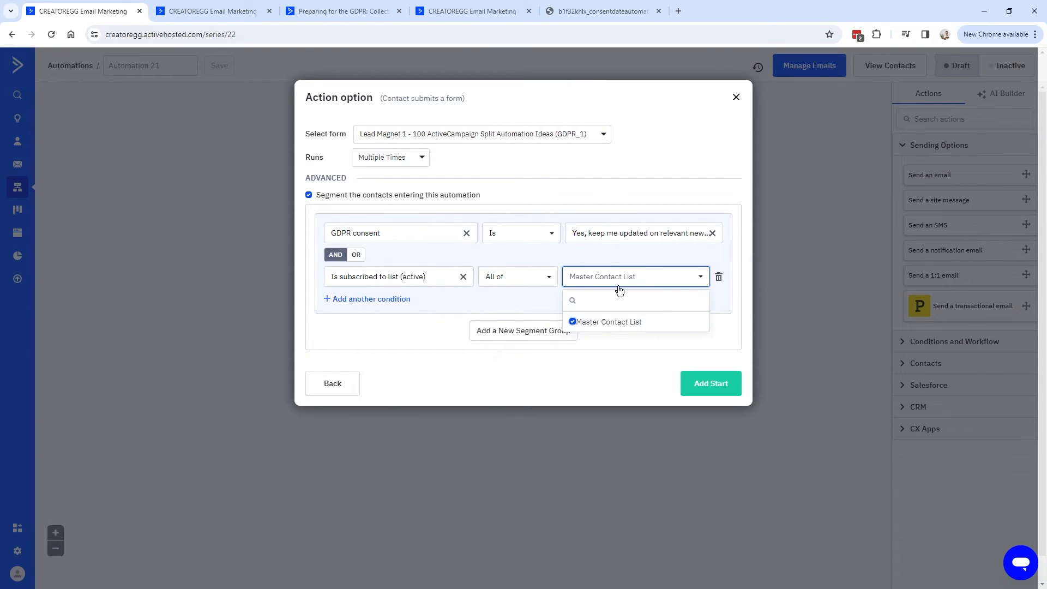
click(715, 389)
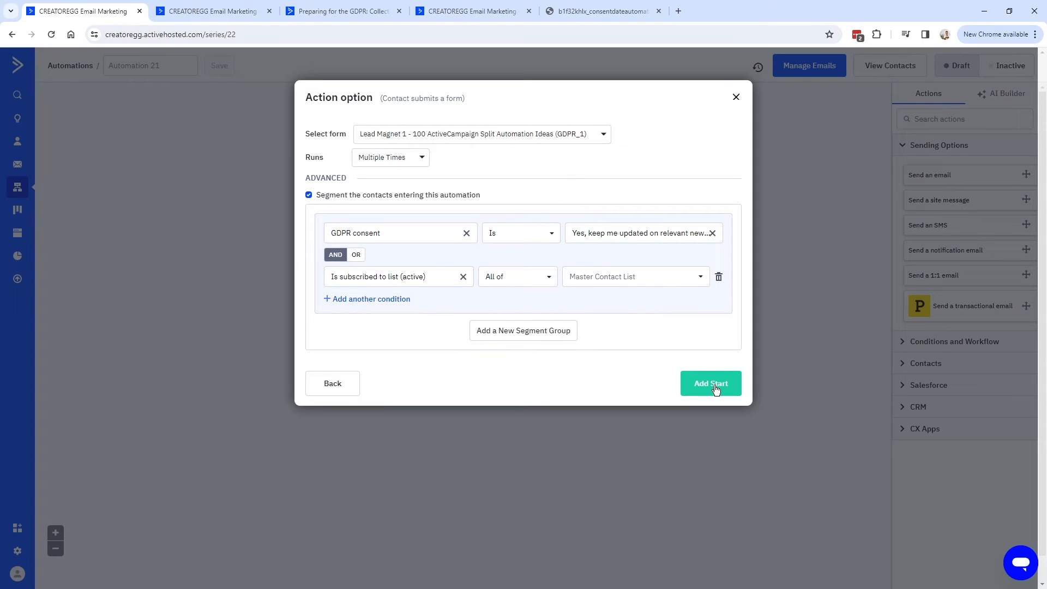
click(711, 383)
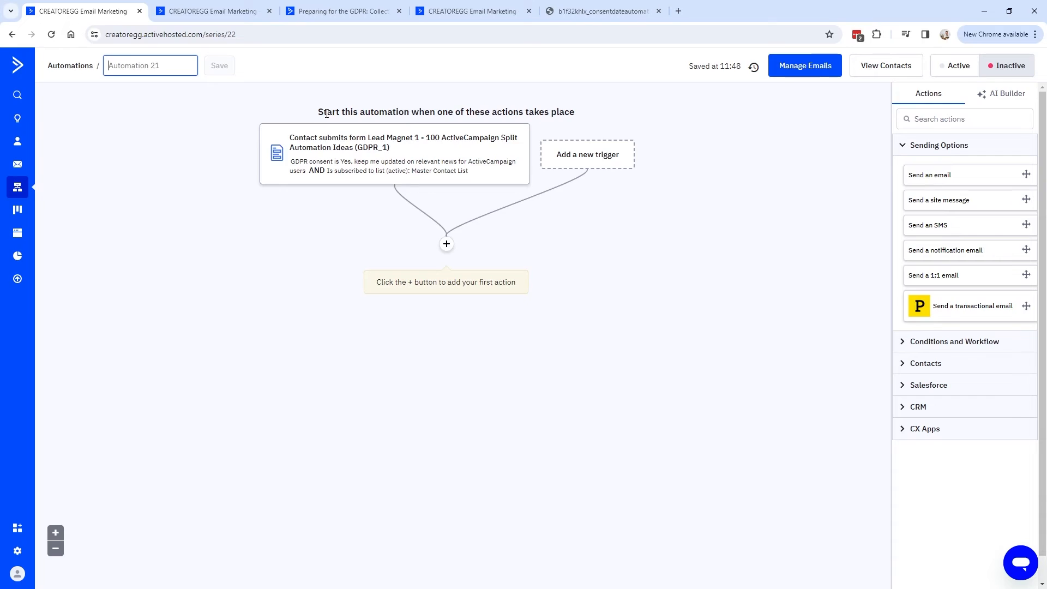
Check the lead magnet form's email field and Yes consent option wording.
click(247, 16)
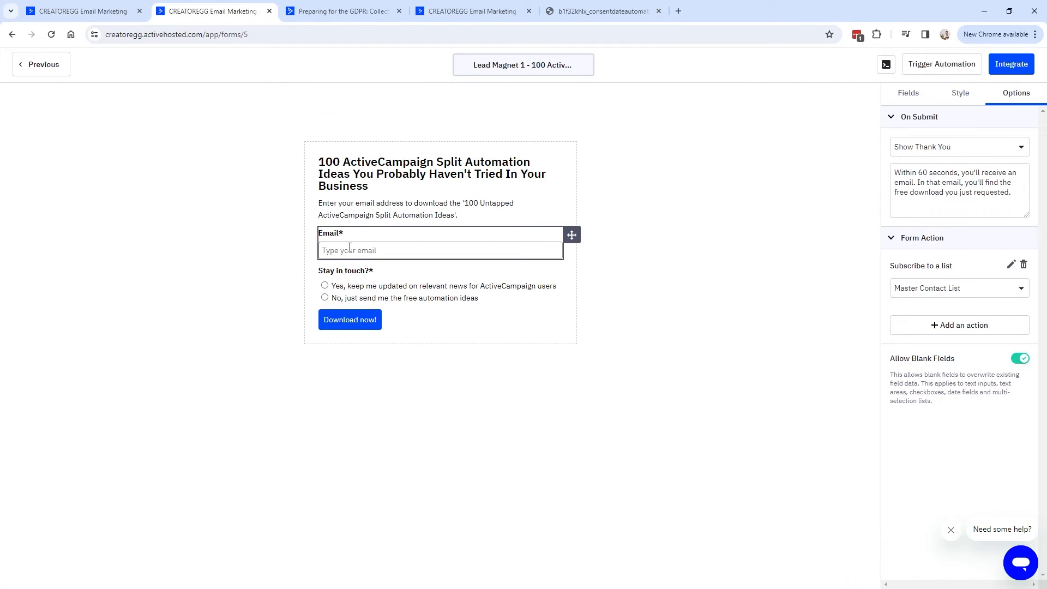
click(370, 254)
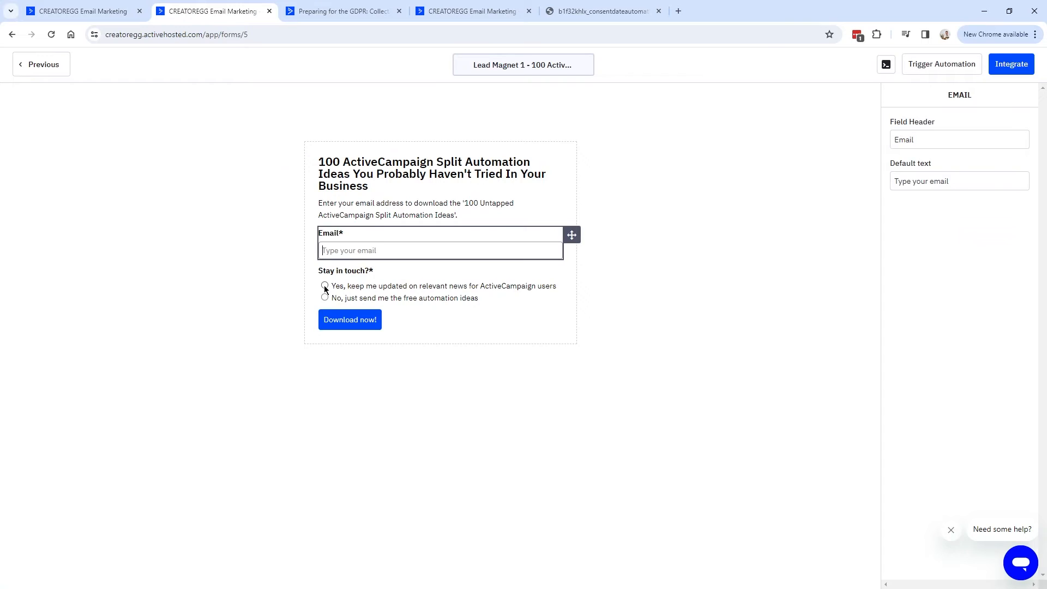
drag(330, 286, 532, 289)
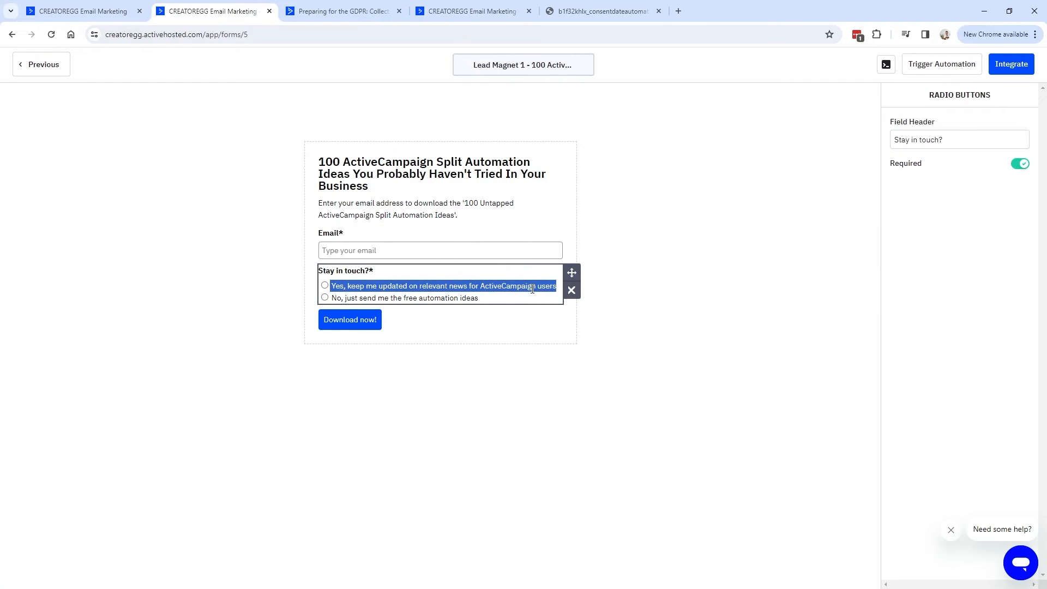
Preview the opt-in confirmation email in the form's Subscribe to a list settings, then go back to Automation 21.
click(762, 186)
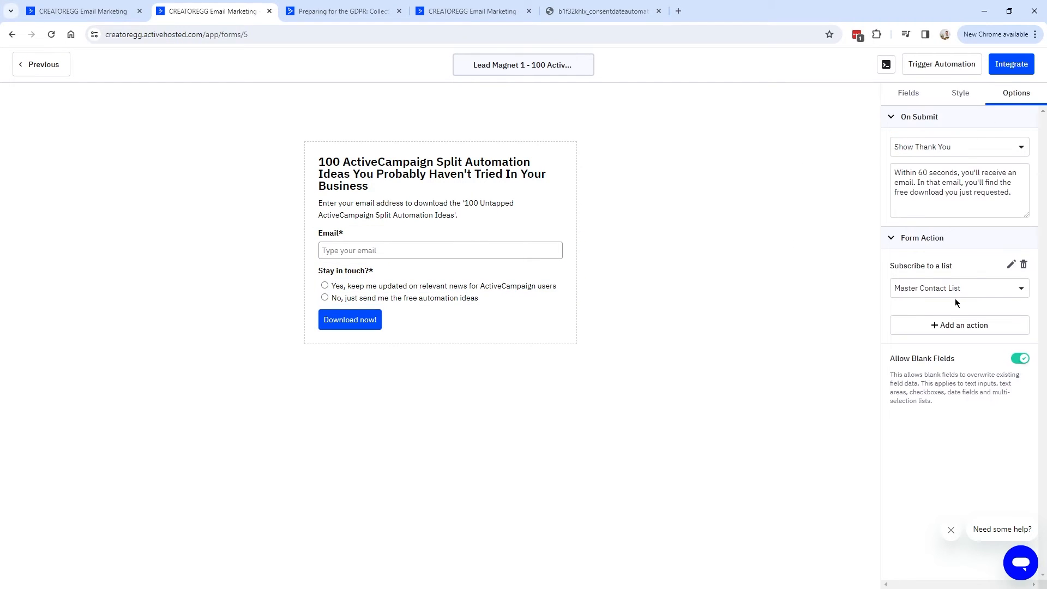
click(1012, 266)
click(578, 247)
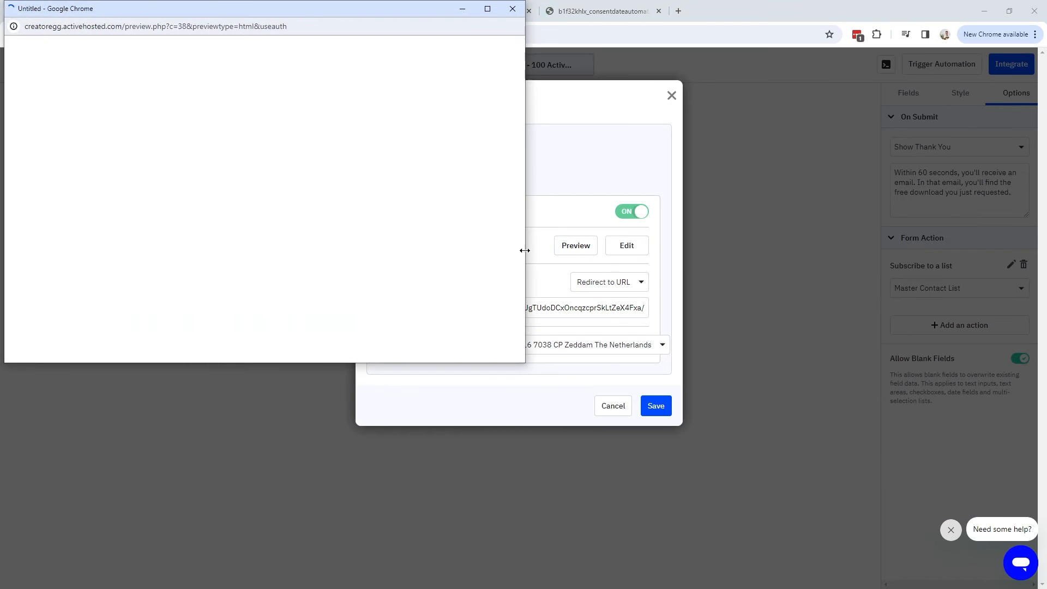
click(513, 9)
click(126, 12)
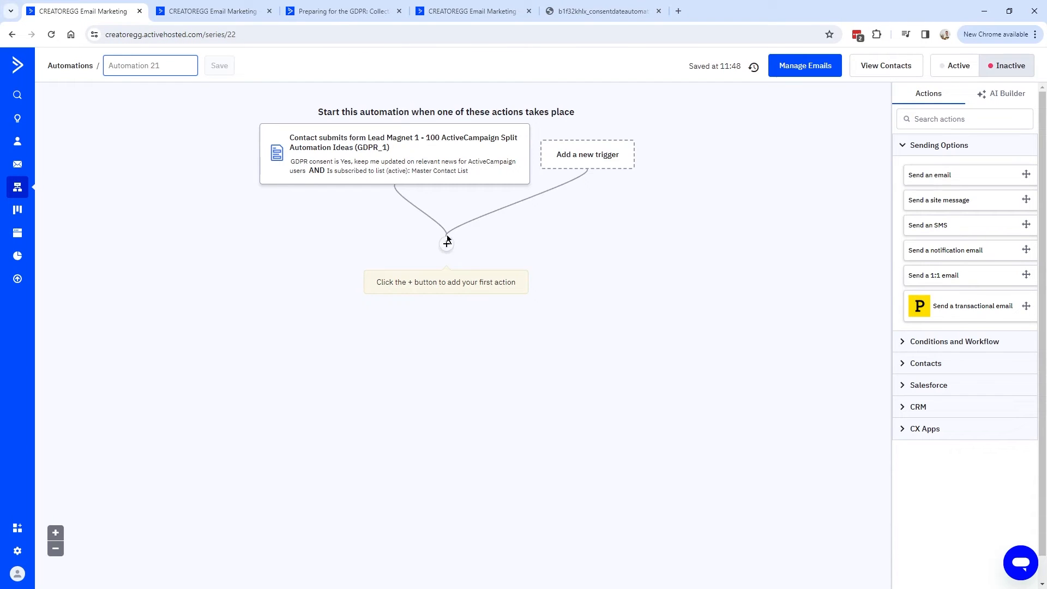
Add an Update a contact action setting Date Consent Newsletter ActiveCampaign to current time.
click(447, 246)
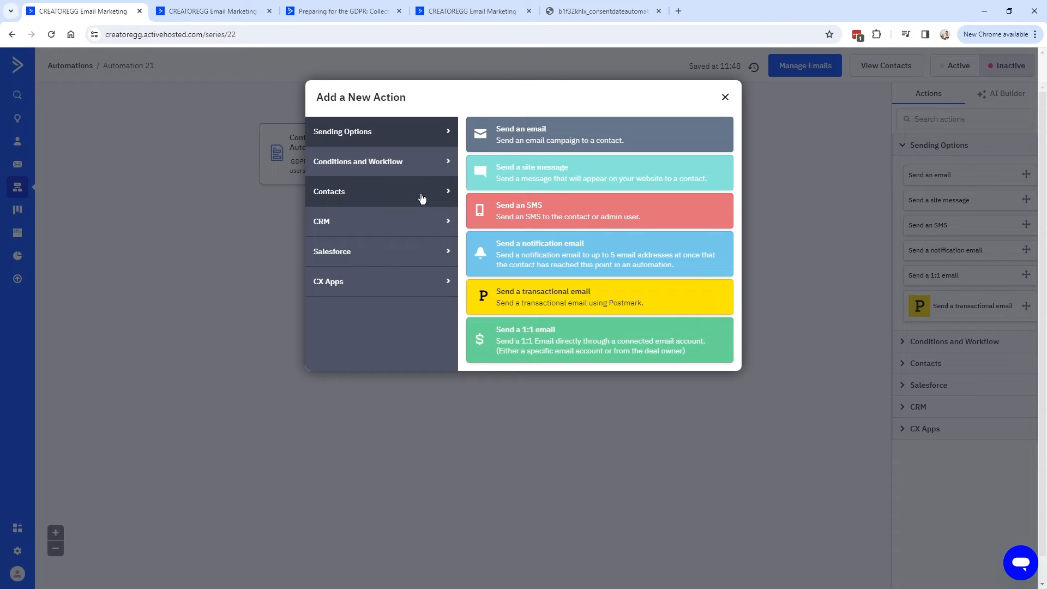
click(337, 199)
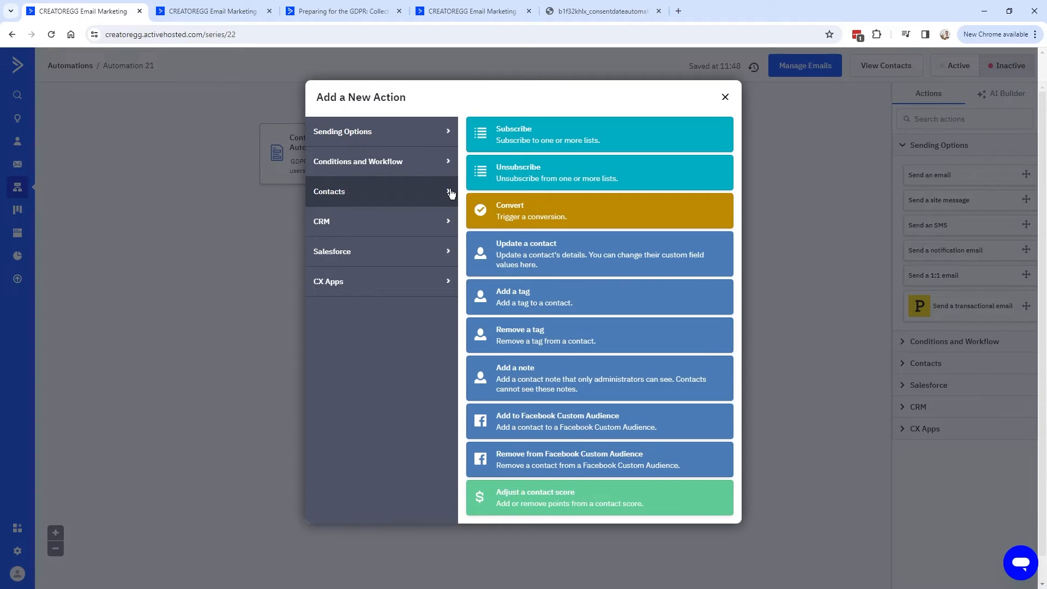
click(508, 252)
click(363, 195)
drag(498, 281, 499, 311)
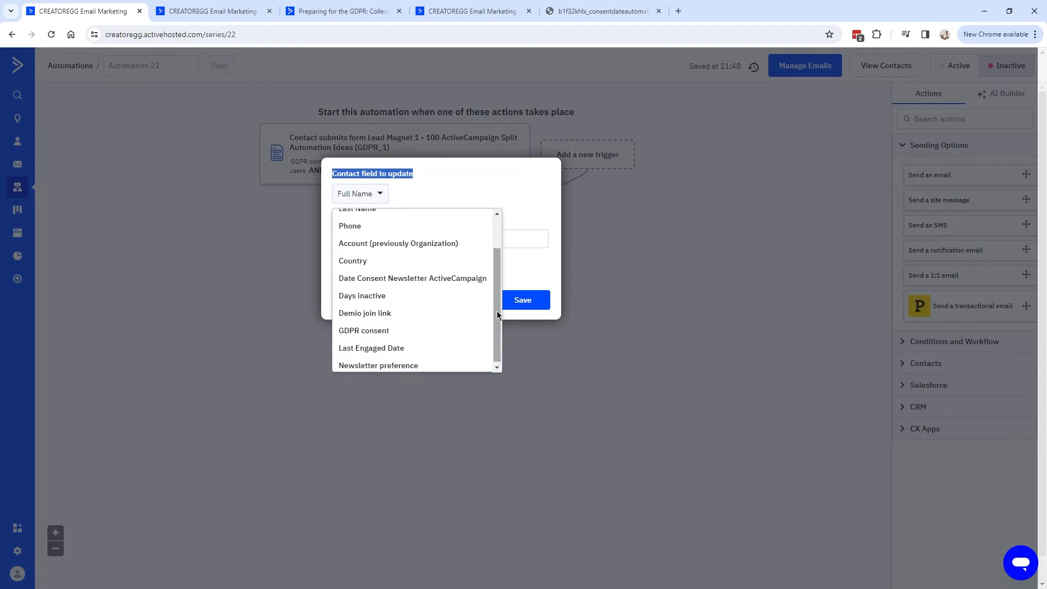
click(461, 279)
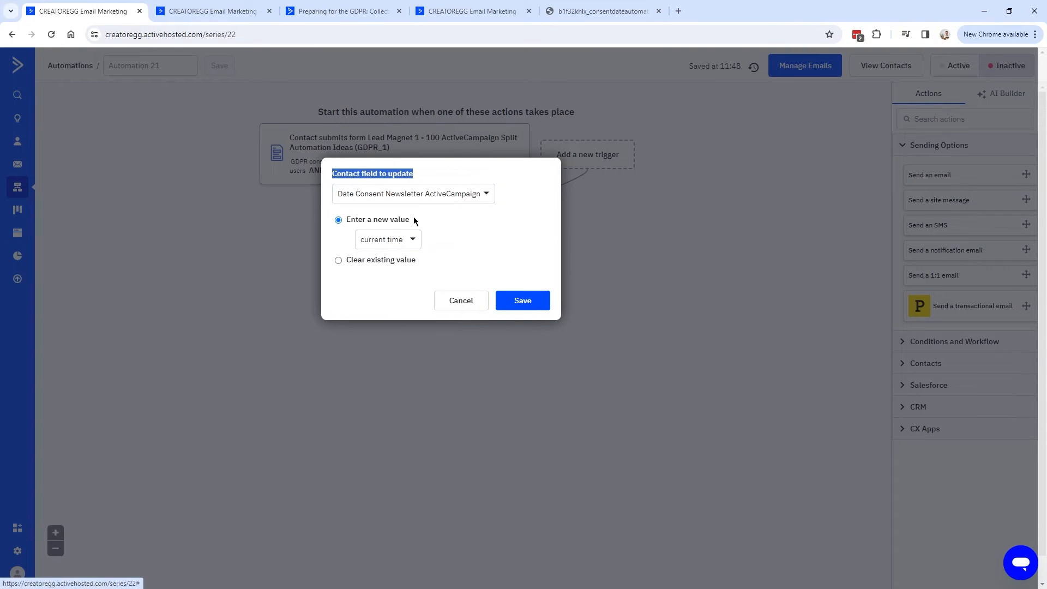
click(385, 245)
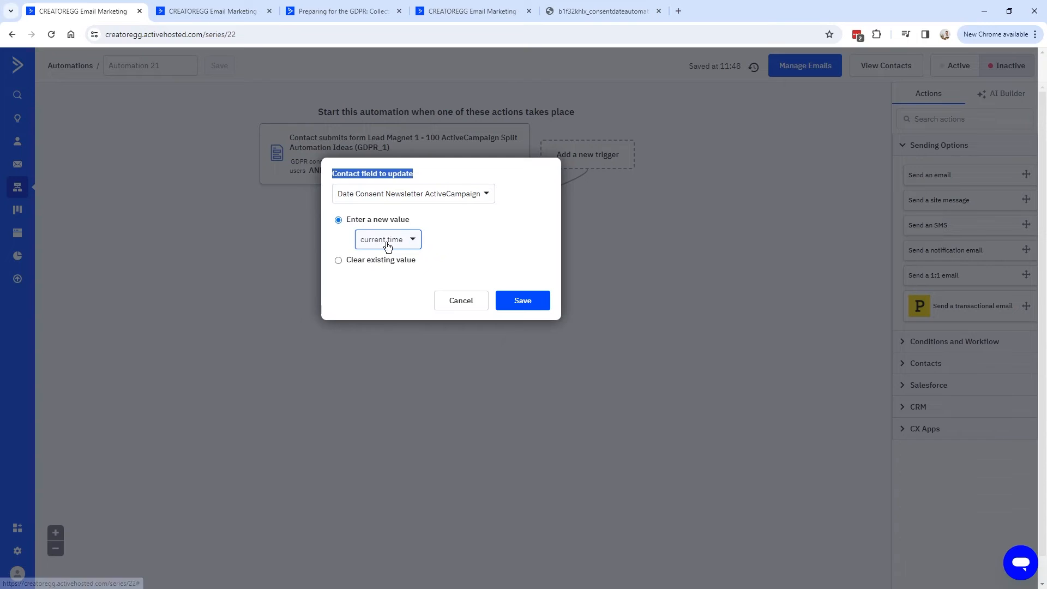
click(517, 301)
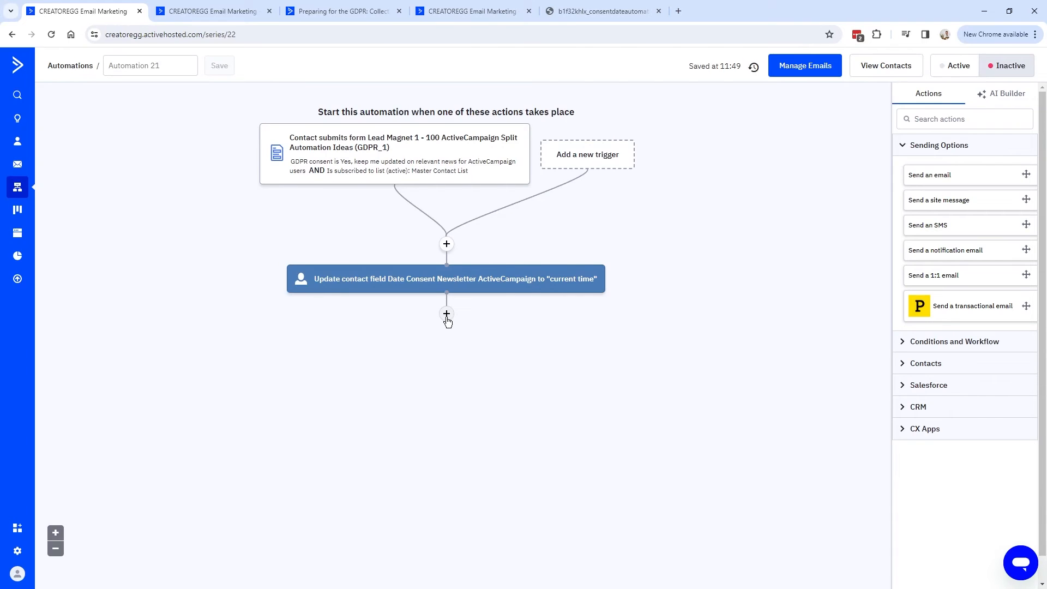
Add an End this automation step after the contact update.
click(447, 316)
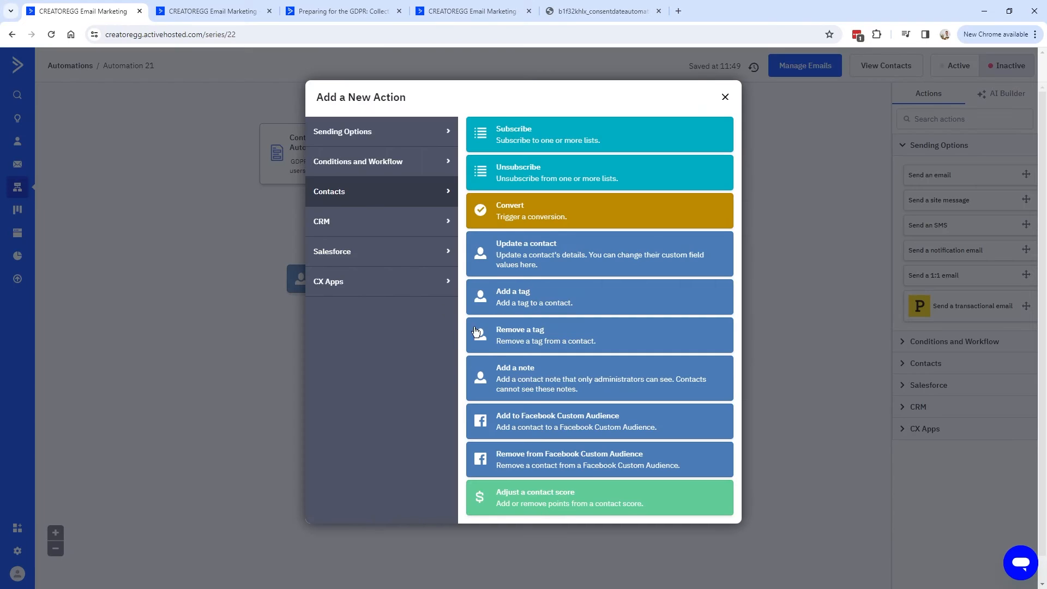
click(371, 173)
click(537, 394)
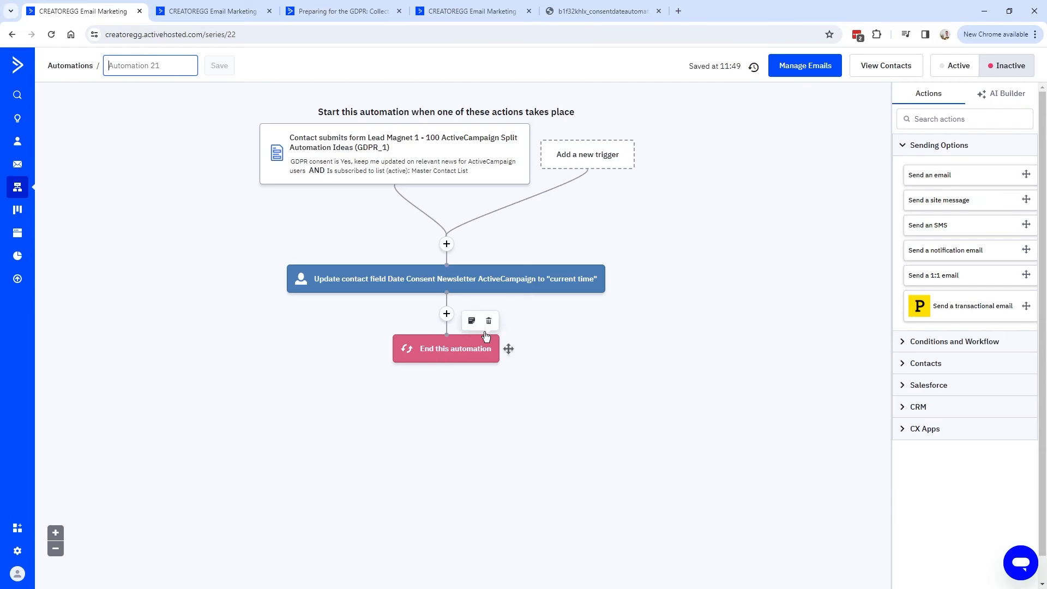
Switch the automation to Active and review the GDPR guide's Record Date of Consent section.
click(957, 66)
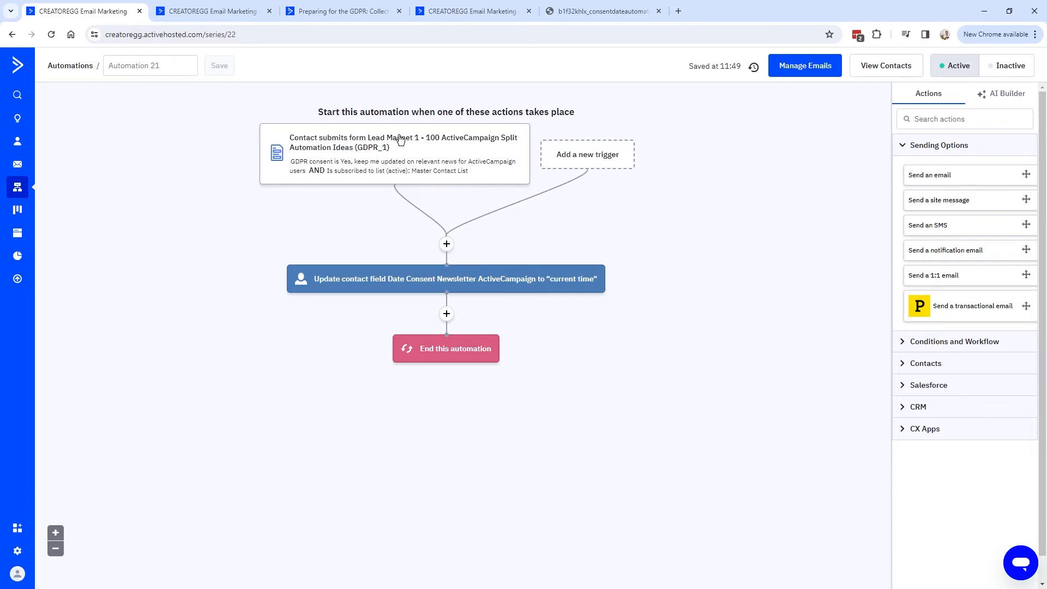
click(349, 9)
drag(477, 158, 722, 156)
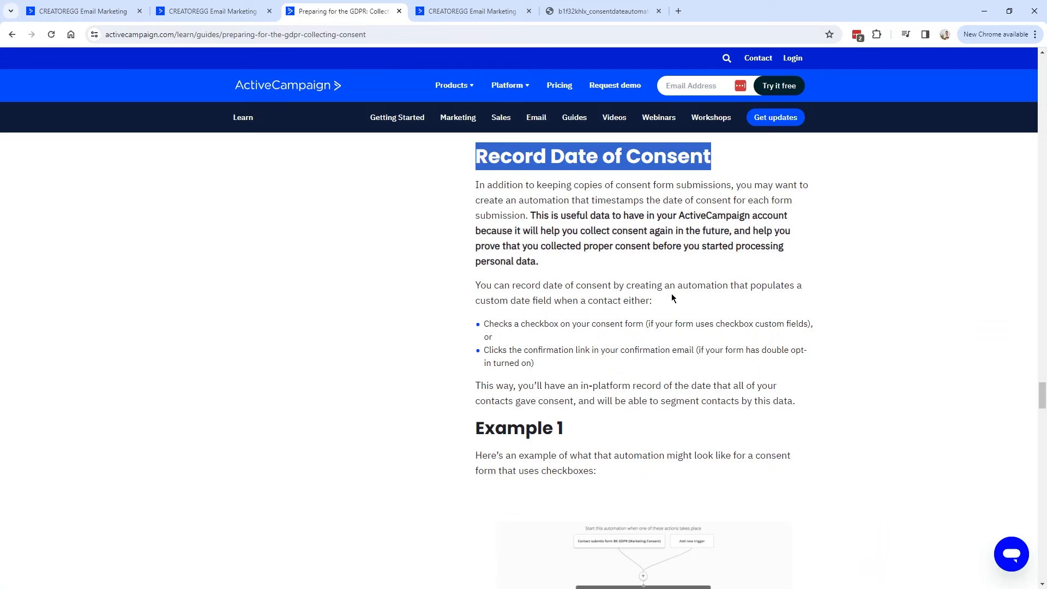
click(469, 159)
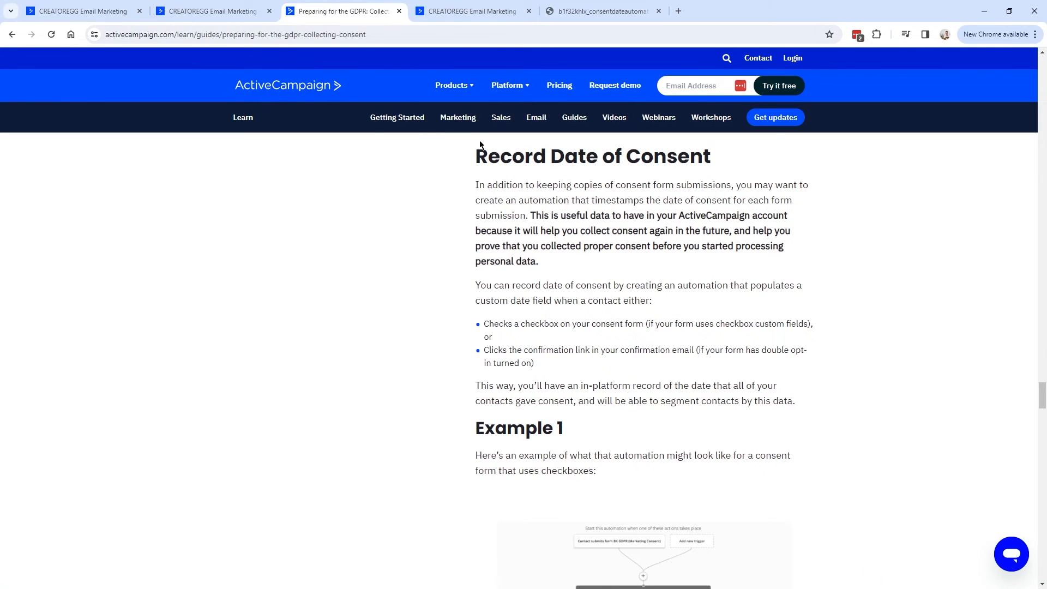
scroll(568, 288, down, 5)
Review the name Automation_21_Timestamp_Consent_Newsletter_ActiveCampaign and save the automation.
click(82, 11)
mouse_move(108, 66)
mouse_down()
mouse_move(339, 65)
mouse_move(112, 66)
mouse_up()
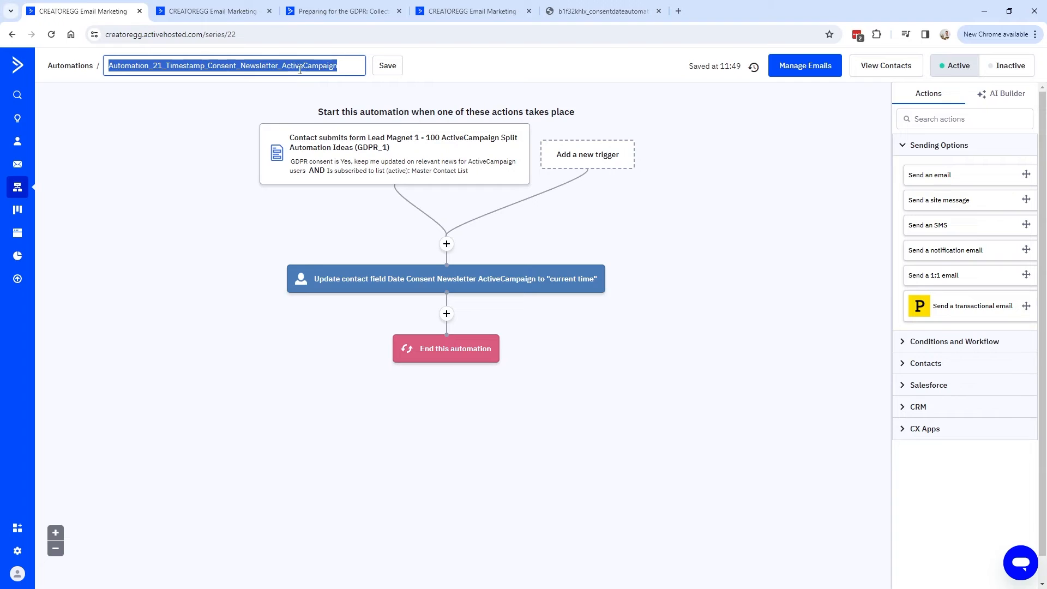
click(205, 62)
drag(108, 66, 337, 65)
drag(165, 65, 346, 63)
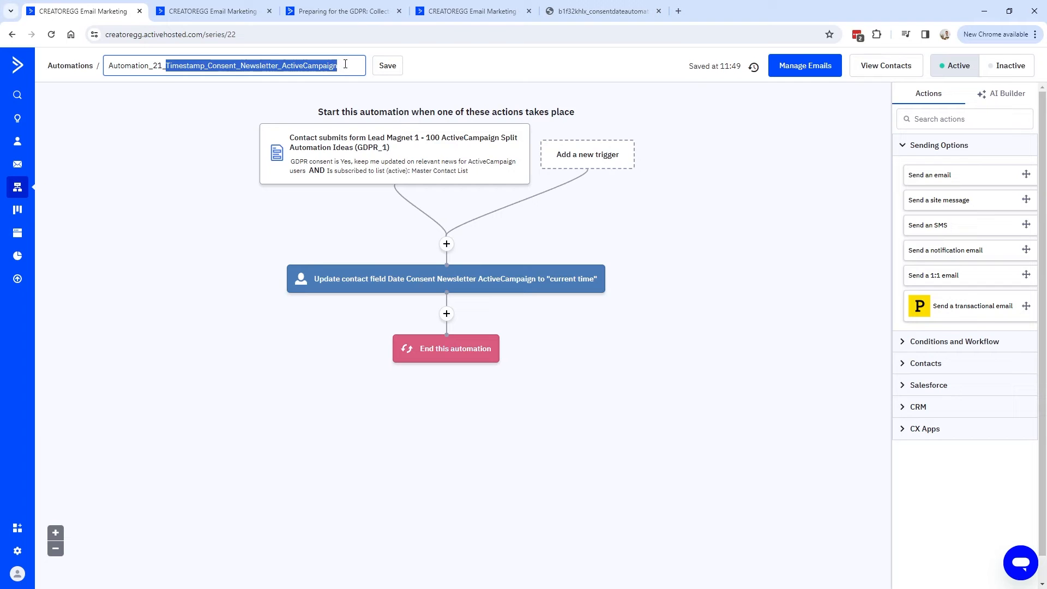
click(387, 66)
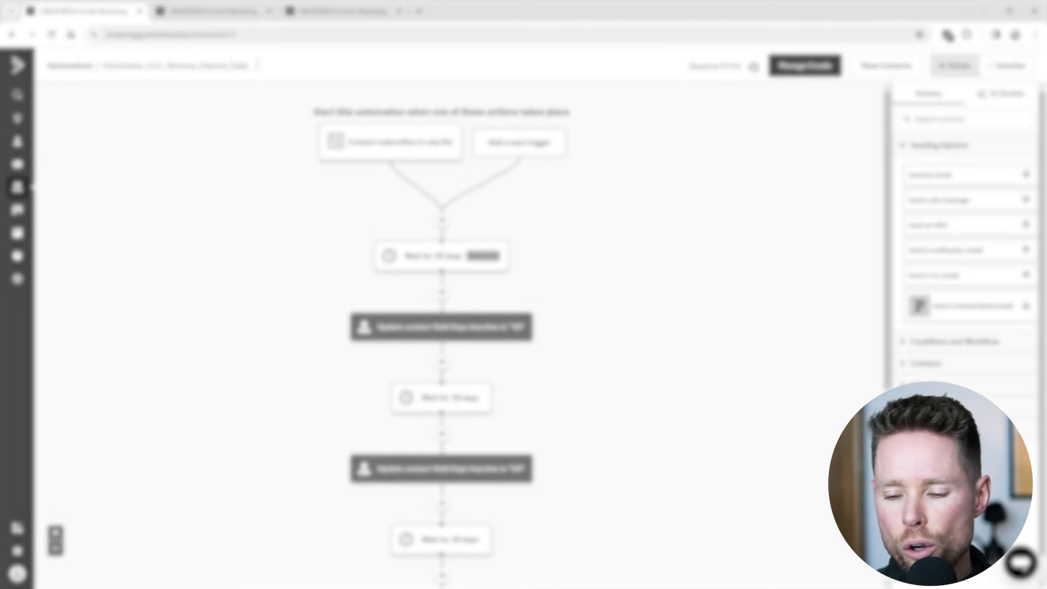
drag(255, 66, 104, 66)
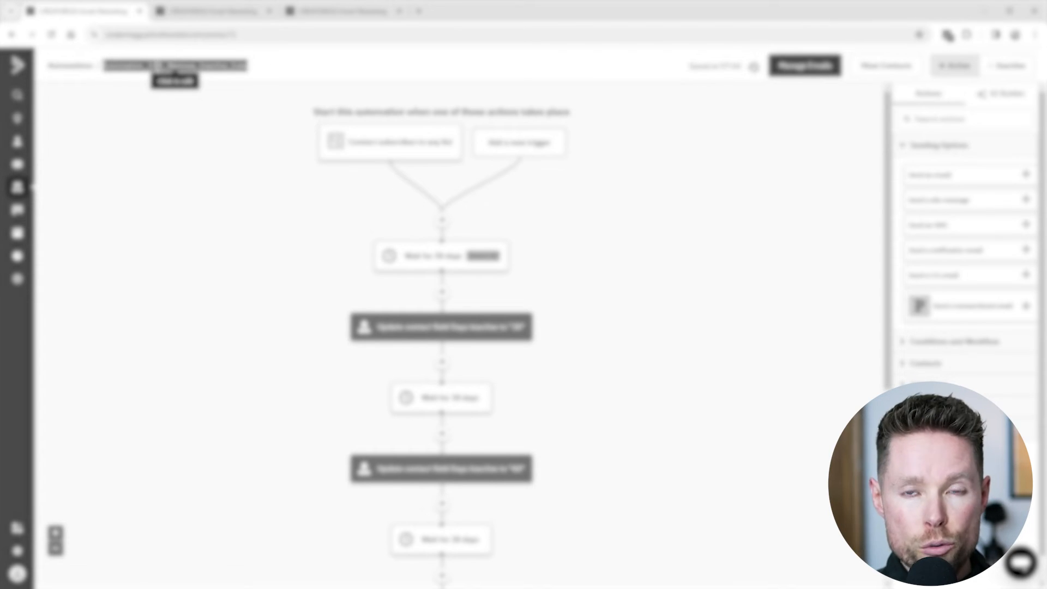
key(ctrl+Tab)
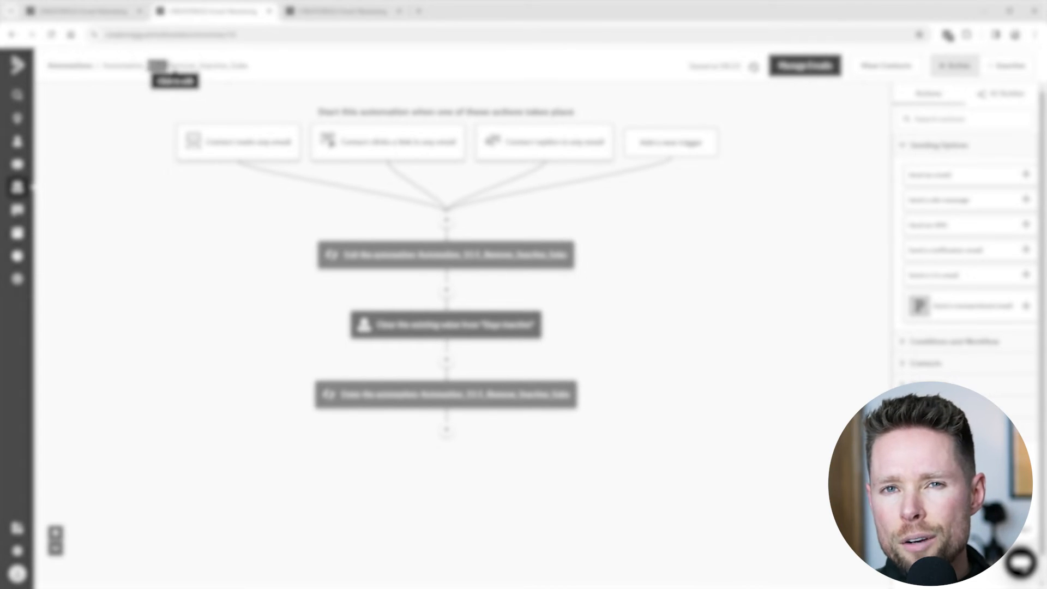
click(168, 66)
key(ctrl+shift+Tab)
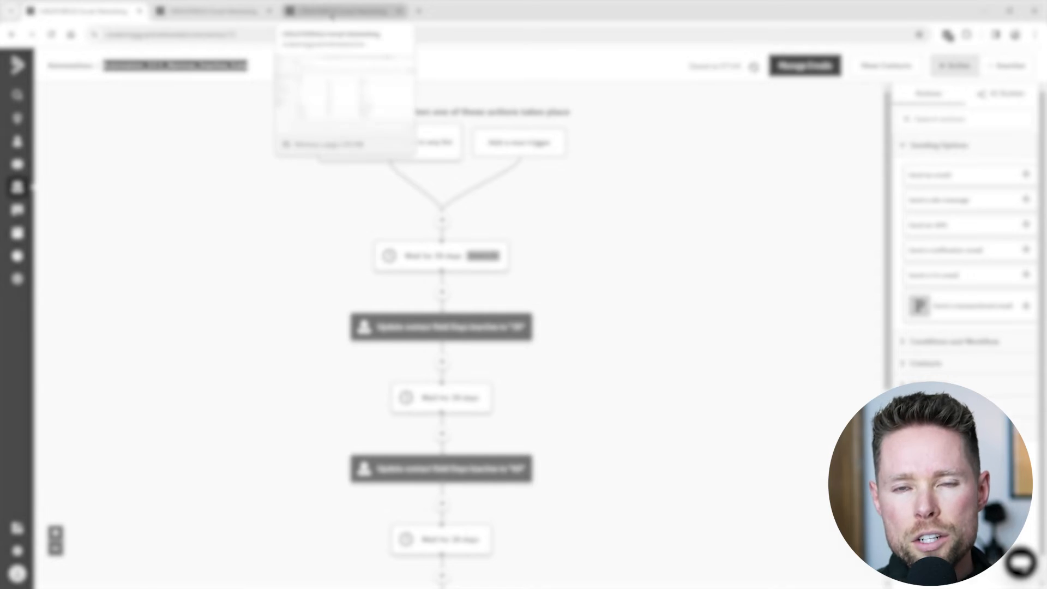
click(331, 12)
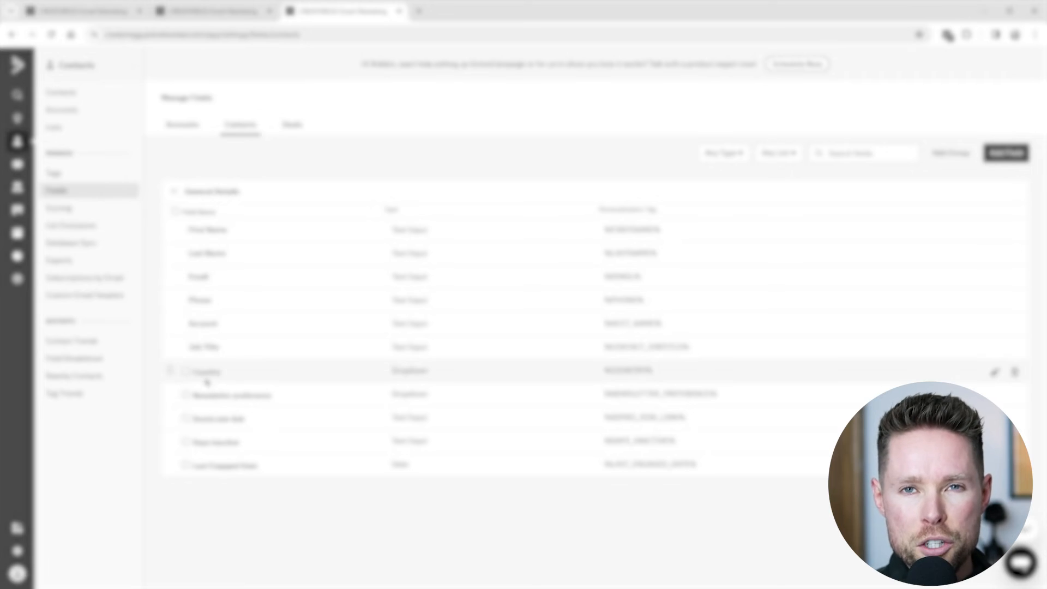
drag(192, 442, 246, 443)
drag(381, 442, 431, 441)
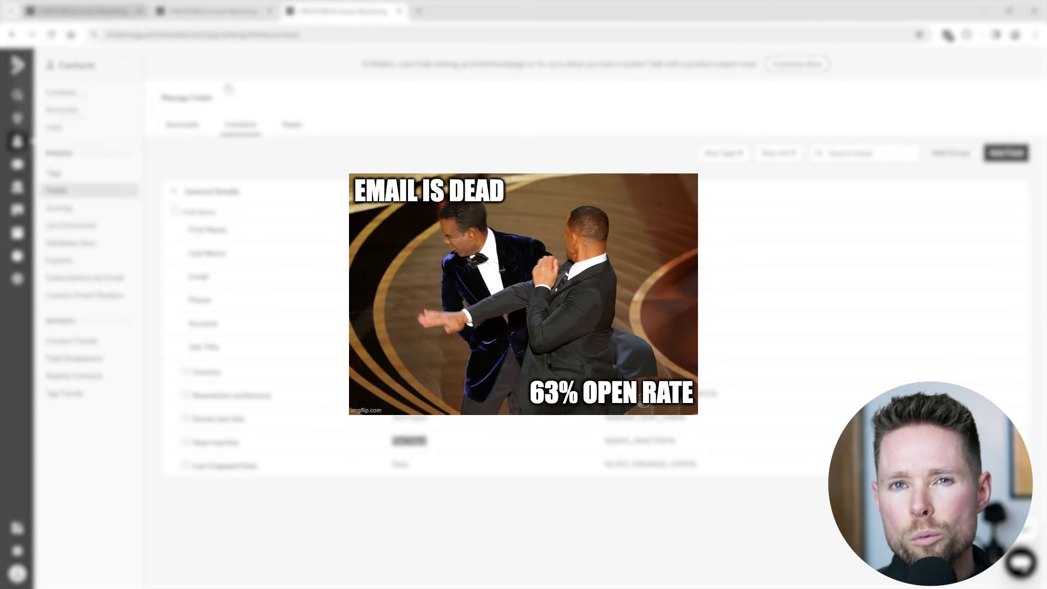
click(109, 12)
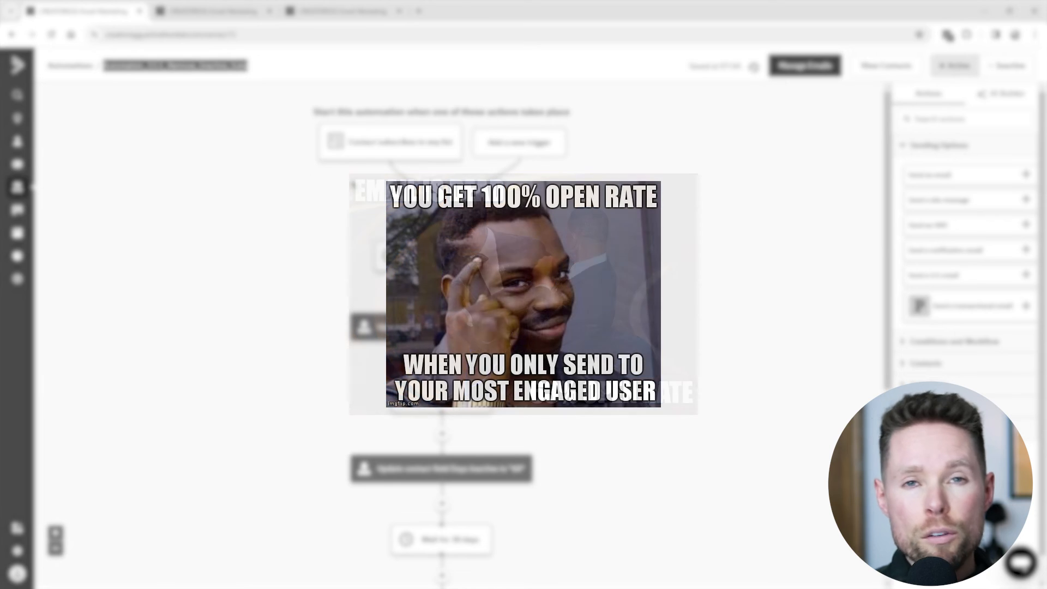
drag(313, 112, 580, 116)
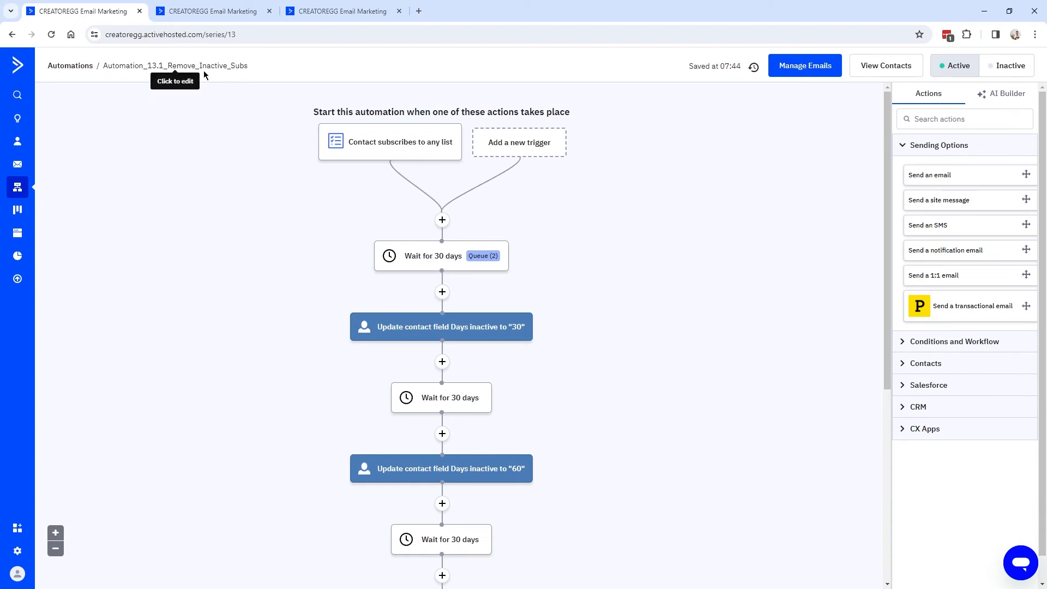
drag(249, 66, 107, 66)
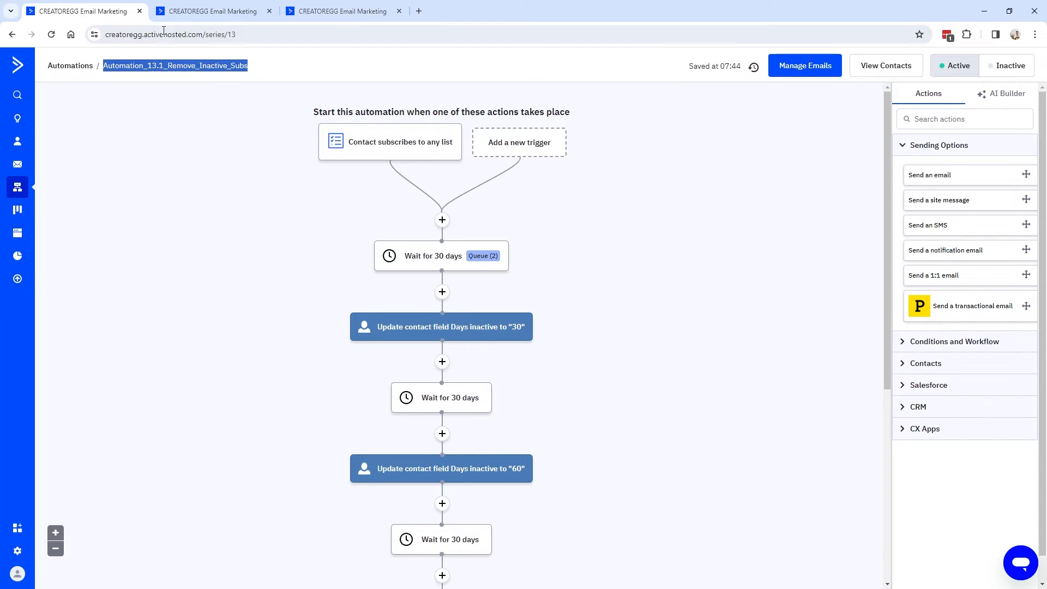
click(212, 11)
drag(147, 65, 166, 65)
click(166, 65)
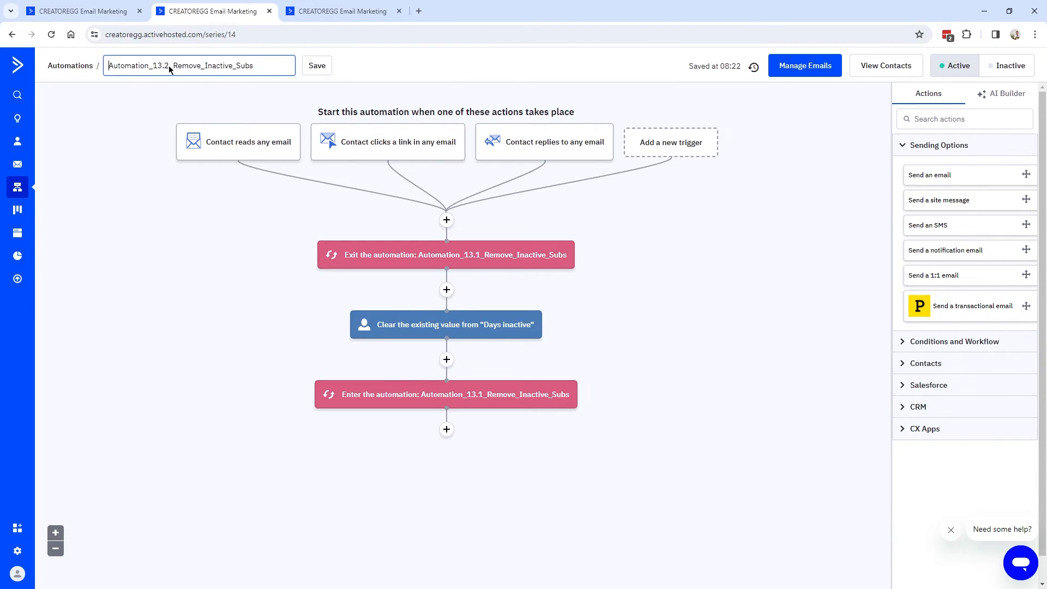
click(110, 13)
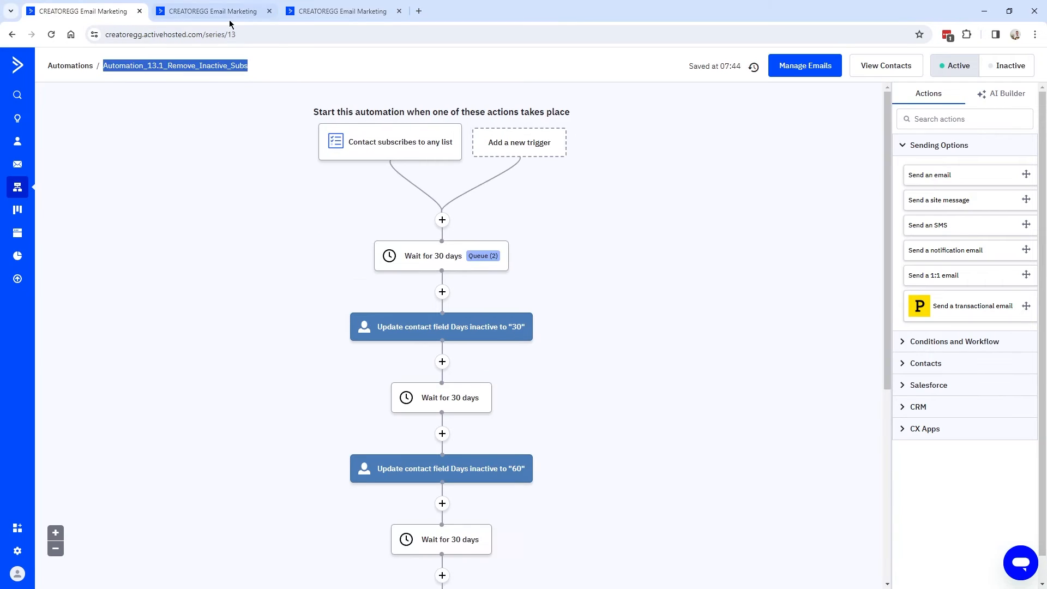
click(329, 13)
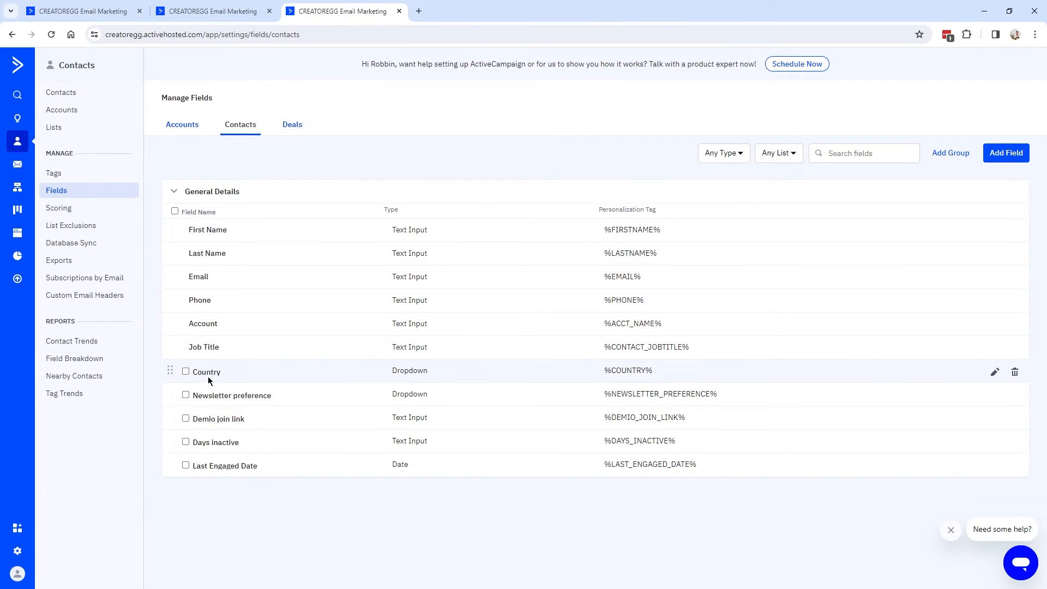
drag(194, 443, 241, 440)
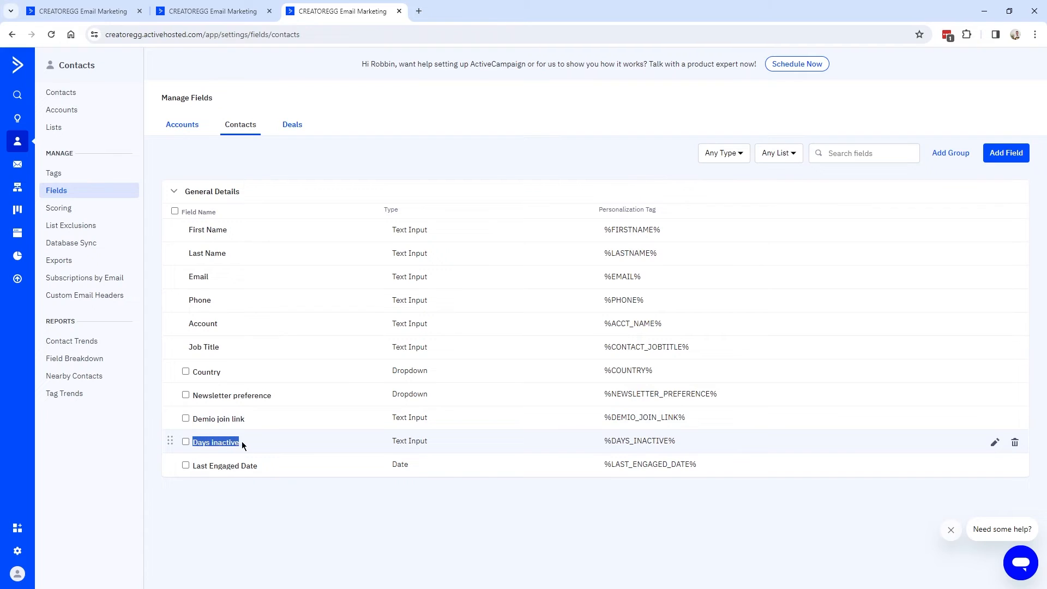
drag(394, 443, 430, 436)
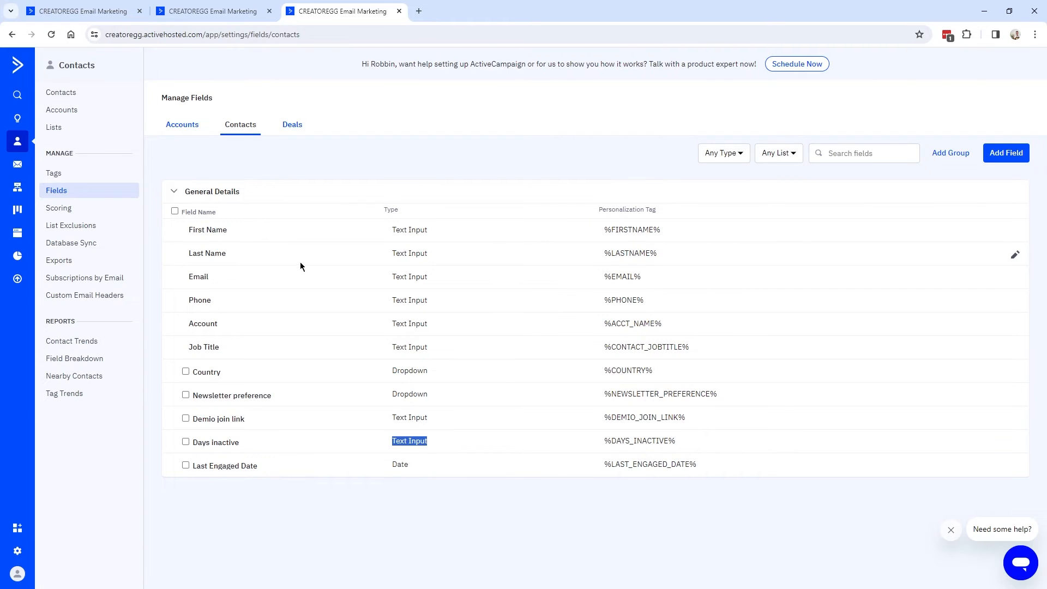
click(101, 13)
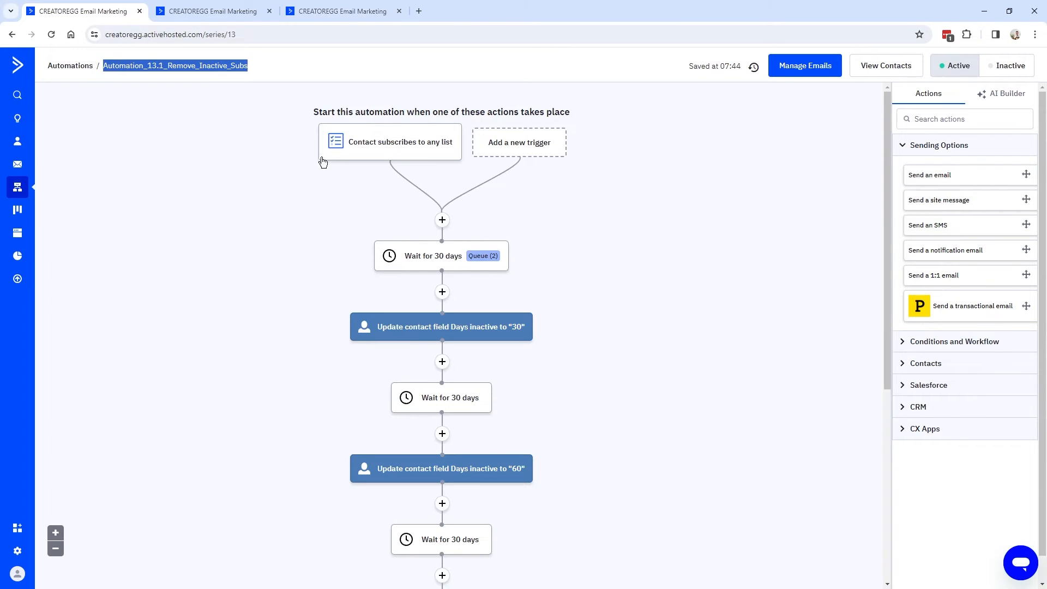
drag(314, 113, 579, 117)
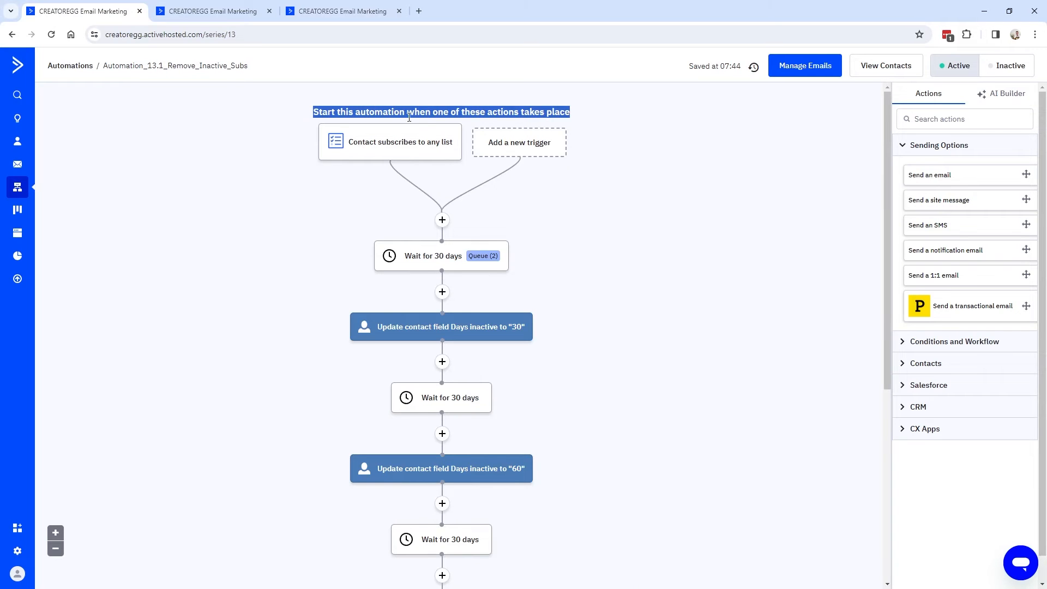
mouse_move(394, 148)
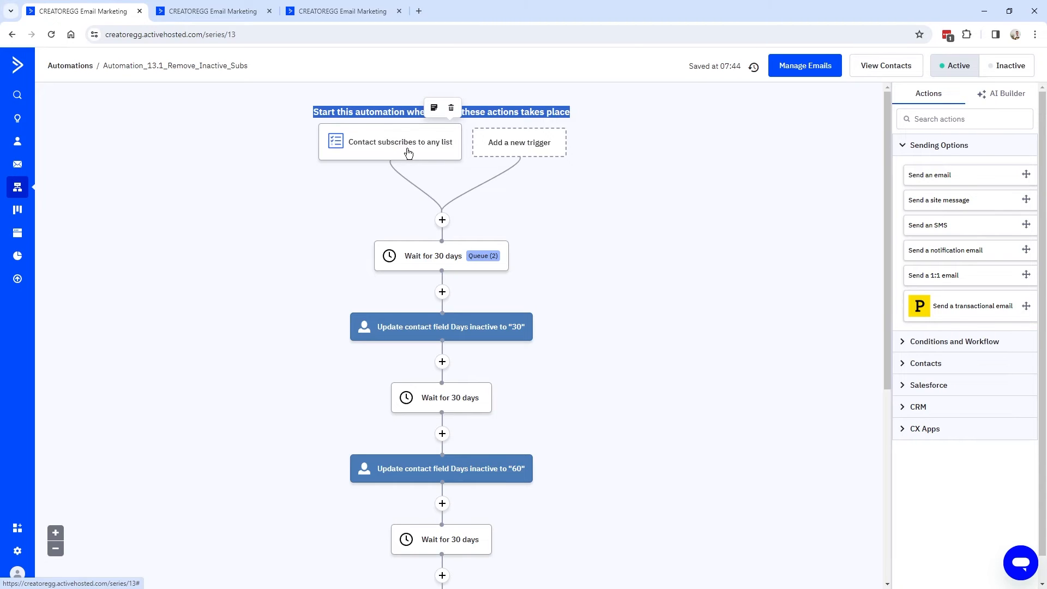
mouse_move(425, 266)
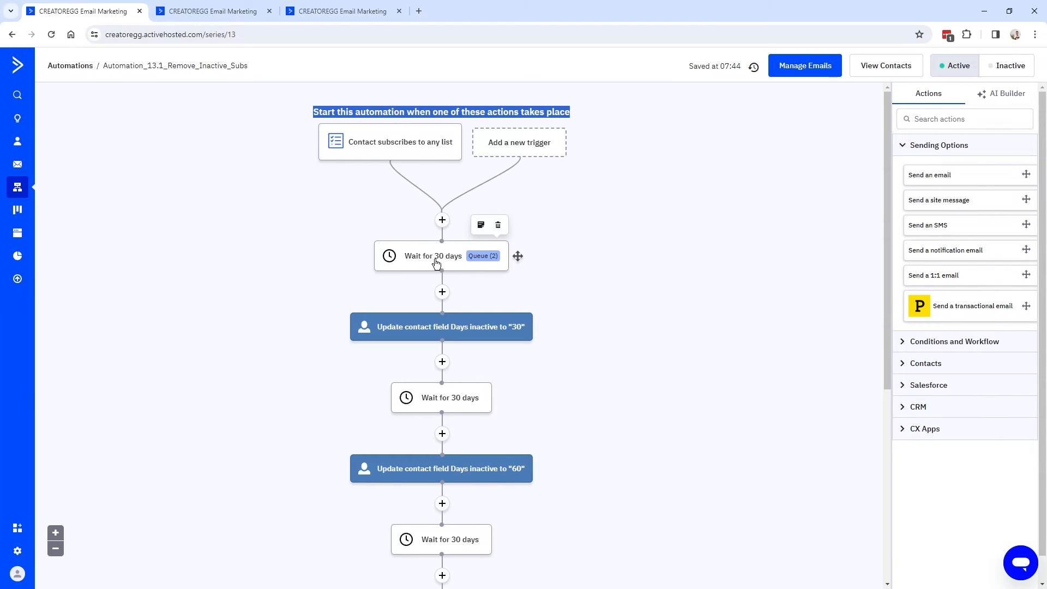
mouse_move(402, 332)
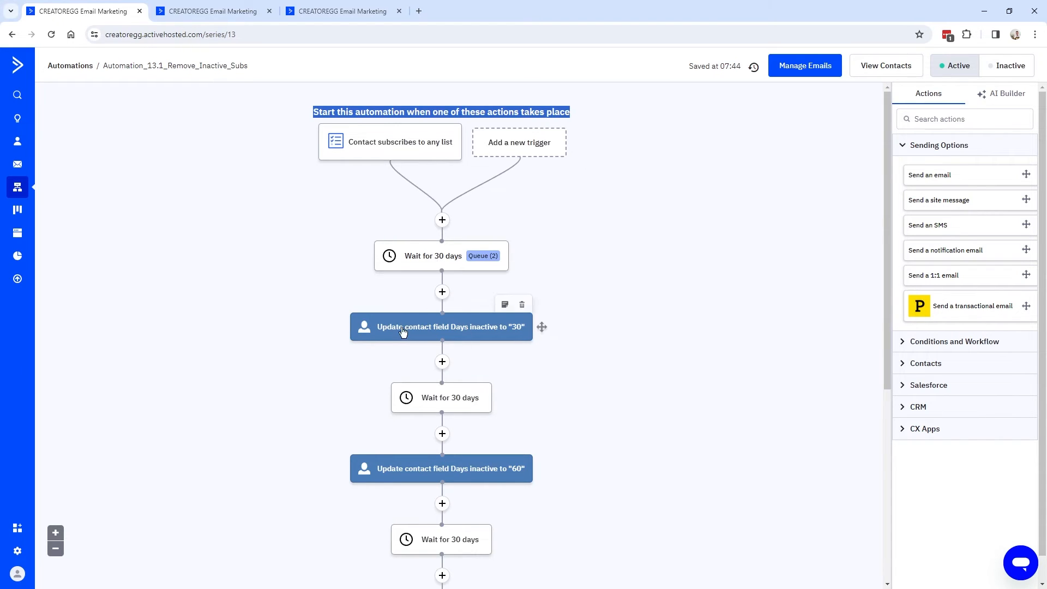
click(343, 12)
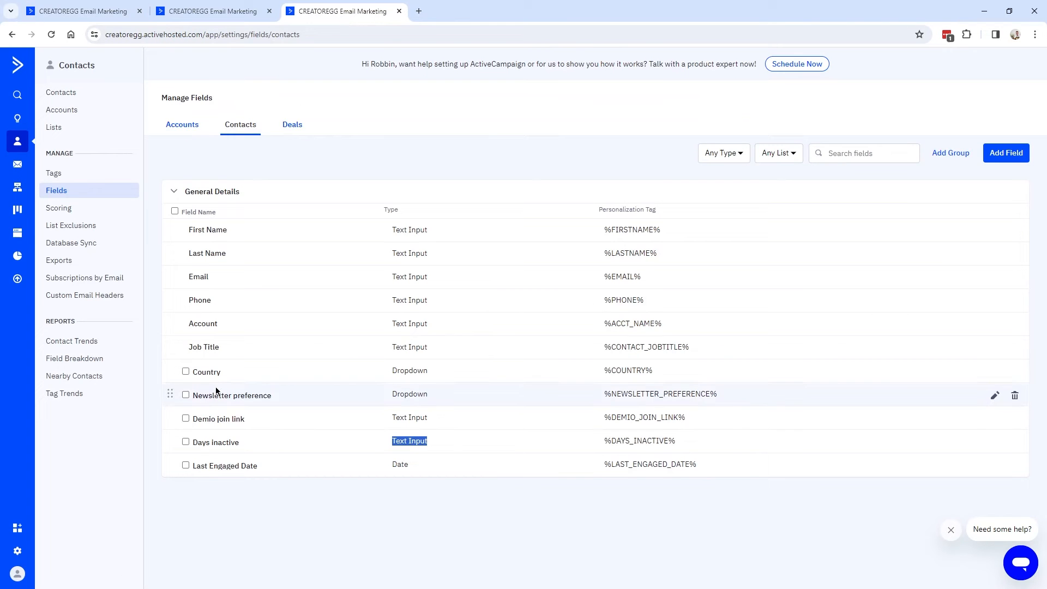
drag(195, 444, 241, 441)
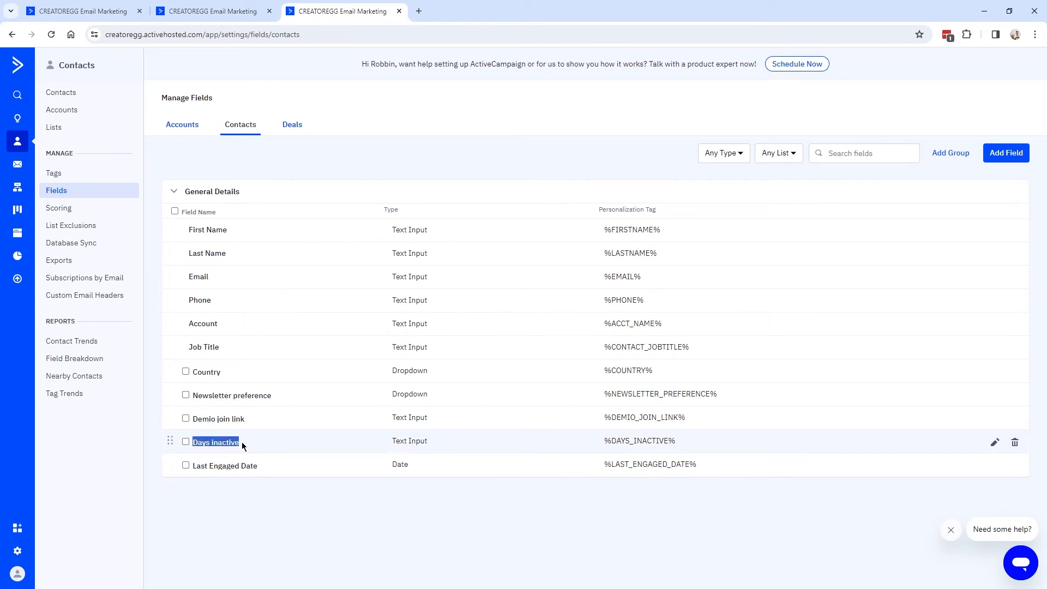
click(83, 11)
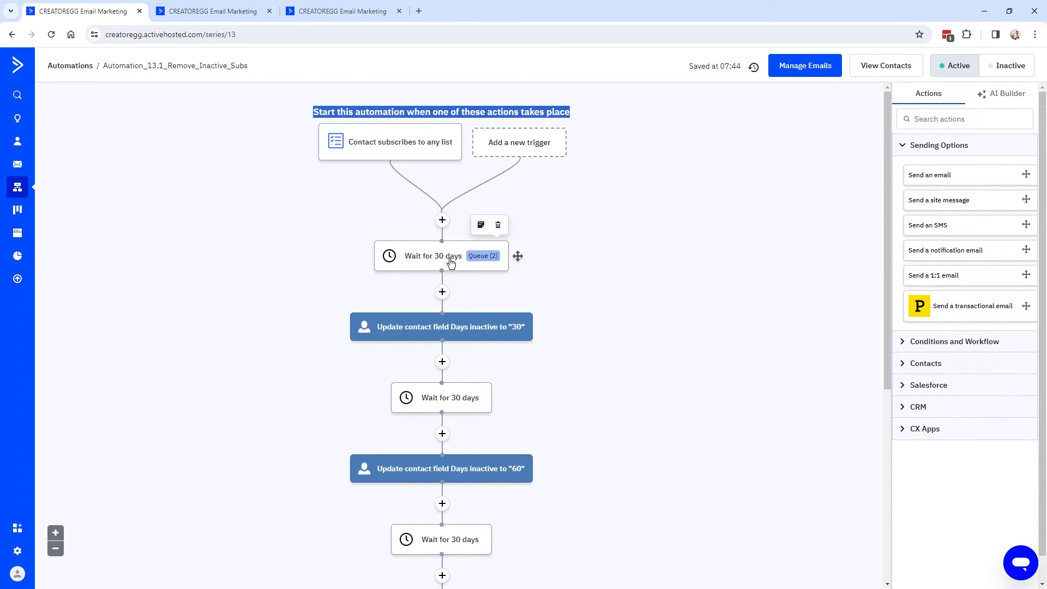
scroll(453, 263, down, 3)
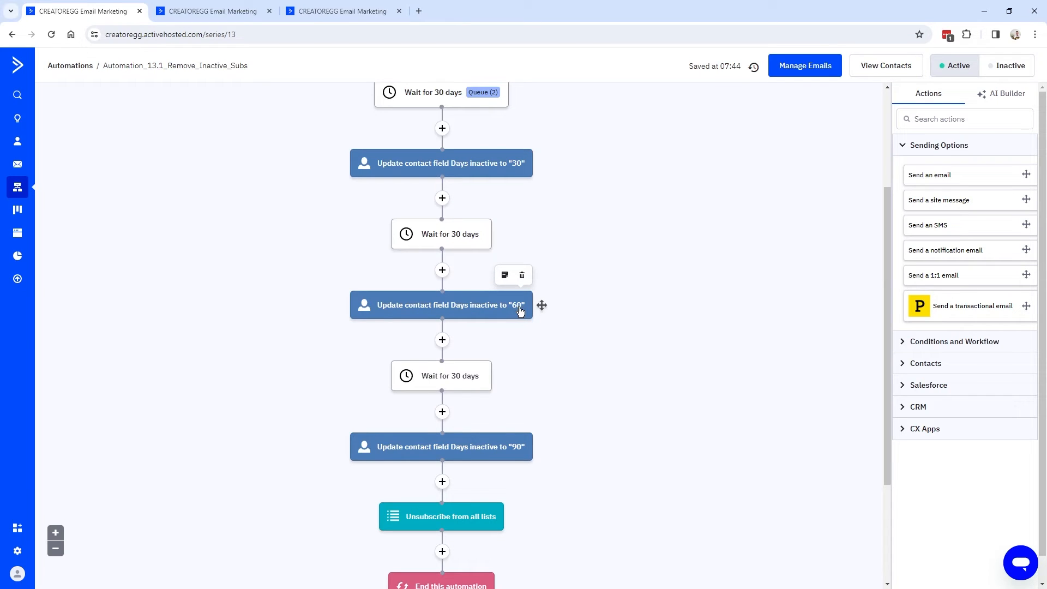
scroll(447, 276, down, 2)
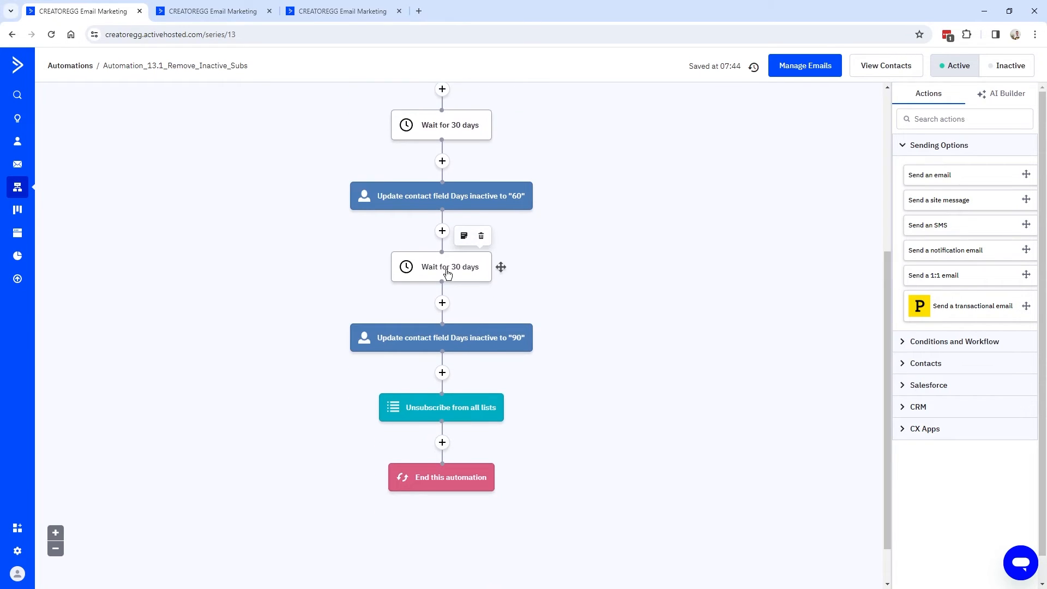
scroll(496, 322, down, 1)
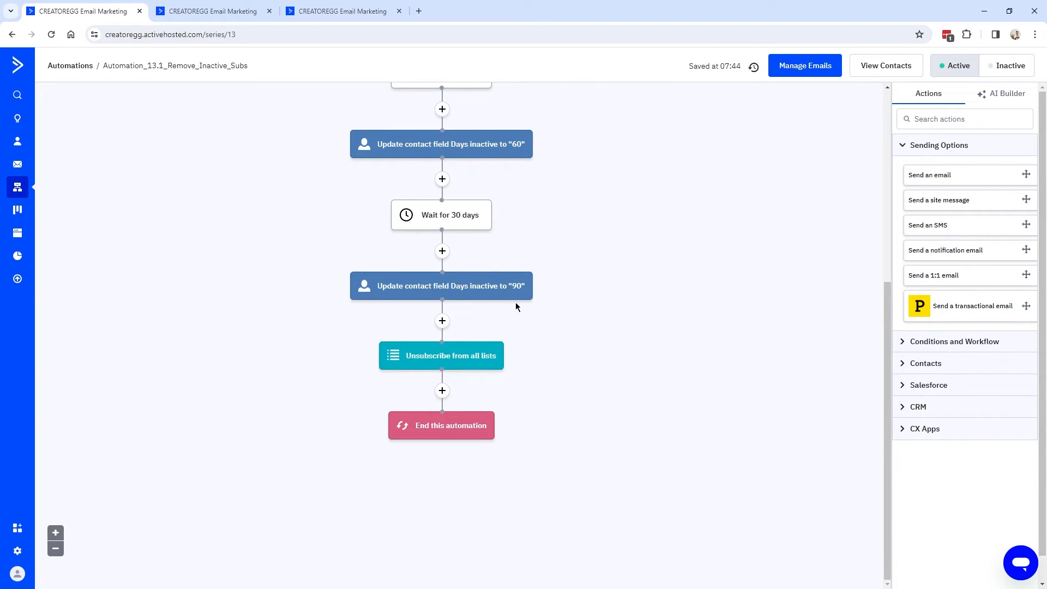
mouse_move(511, 298)
mouse_move(482, 365)
scroll(480, 365, up, 5)
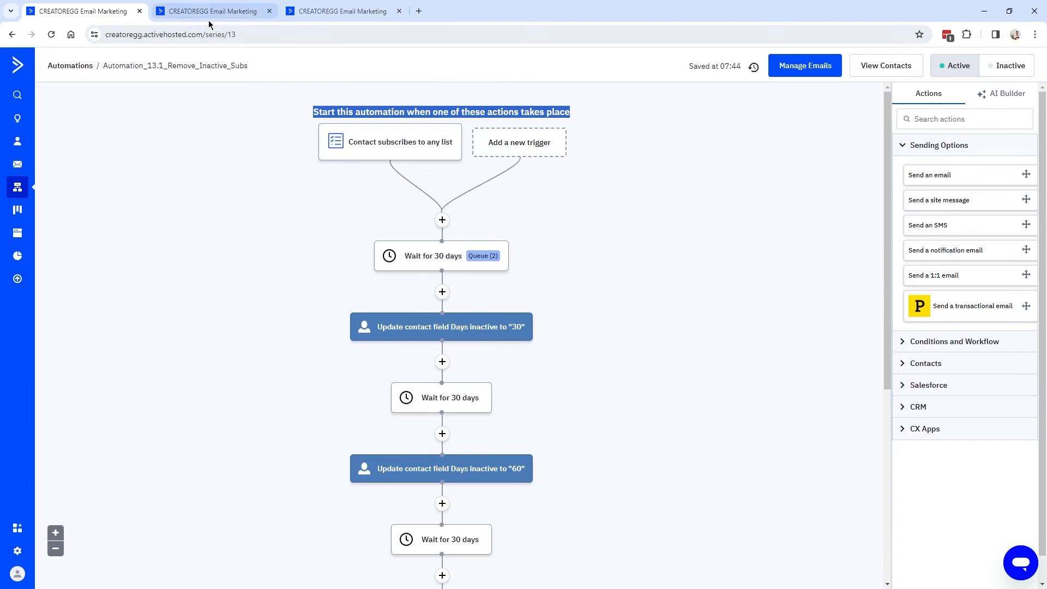
scroll(417, 257, down, 1)
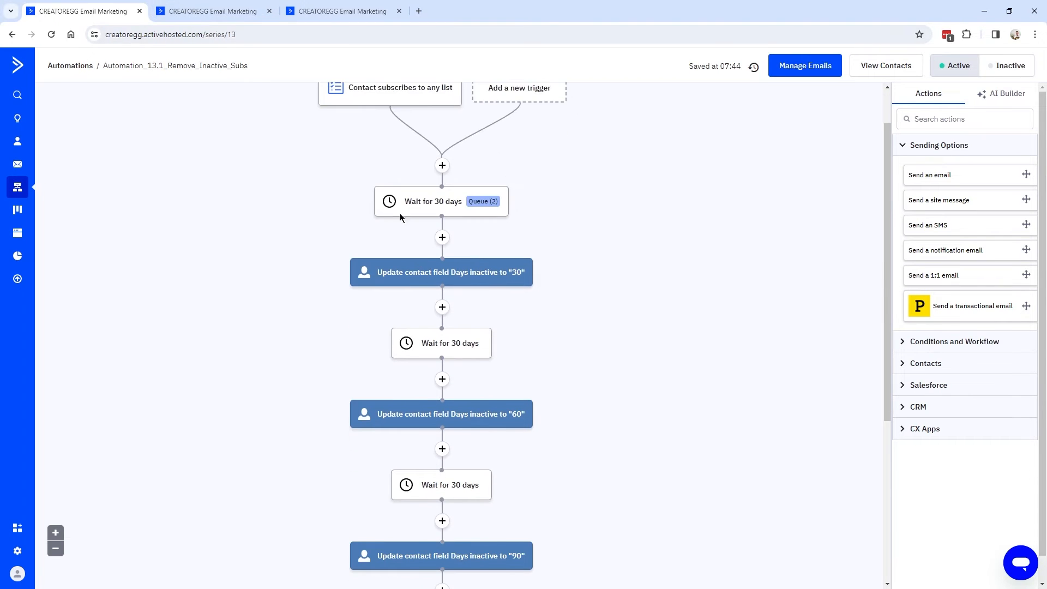
In Automation_13.2_Remove_Inactive_Subs, add a 'Makes a purchase' start trigger (searched via 'purc') with Any integration.
click(211, 15)
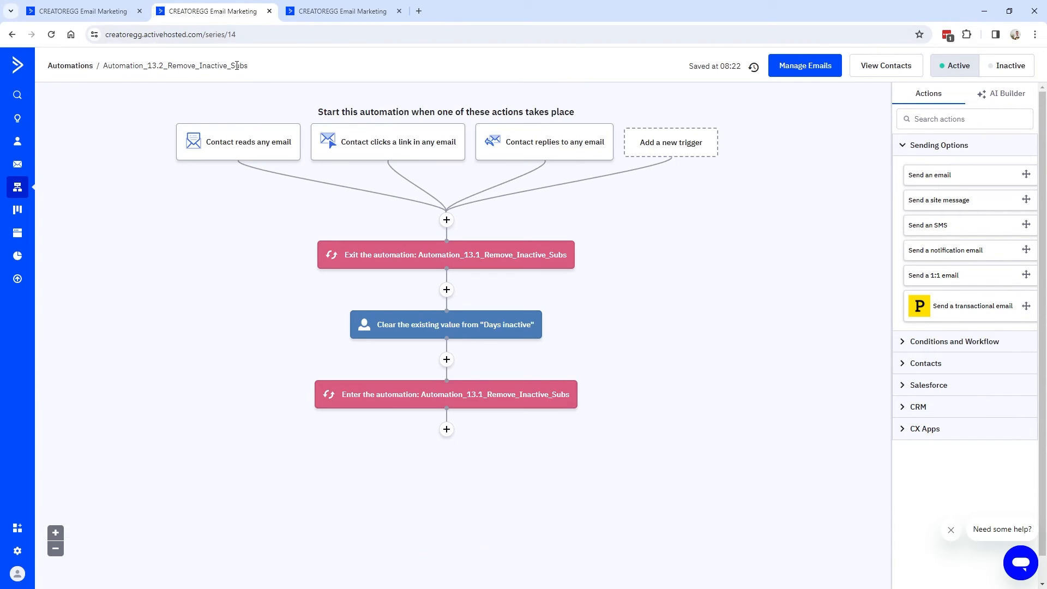
drag(319, 113, 575, 113)
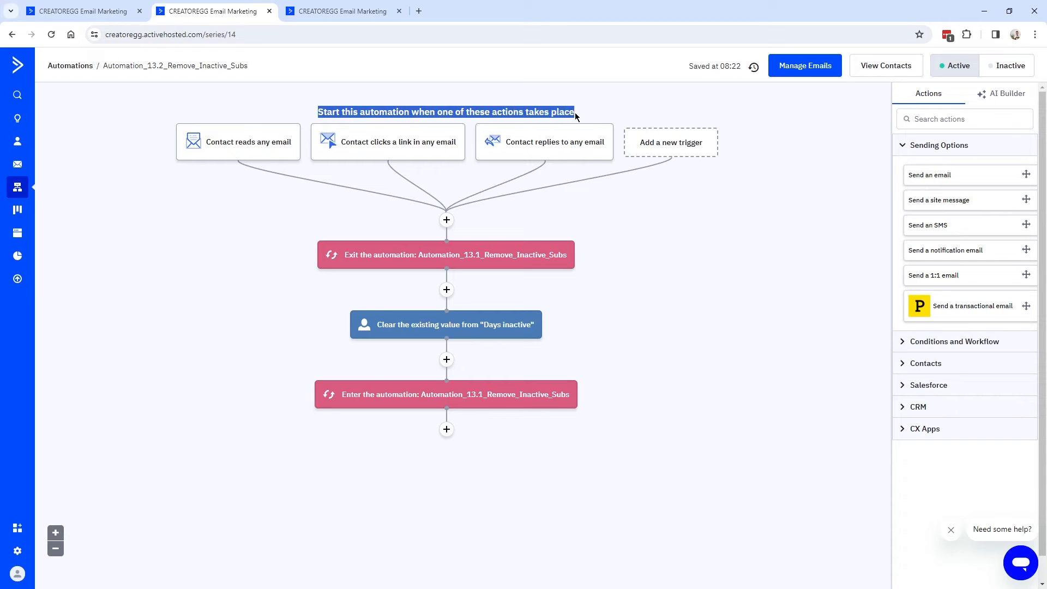
mouse_move(246, 143)
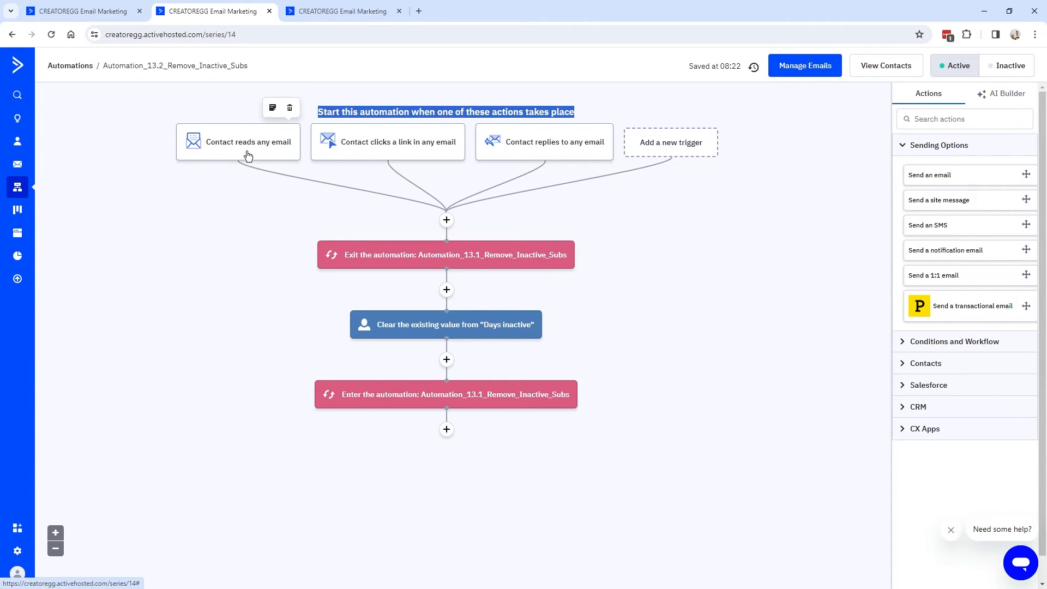
mouse_move(521, 151)
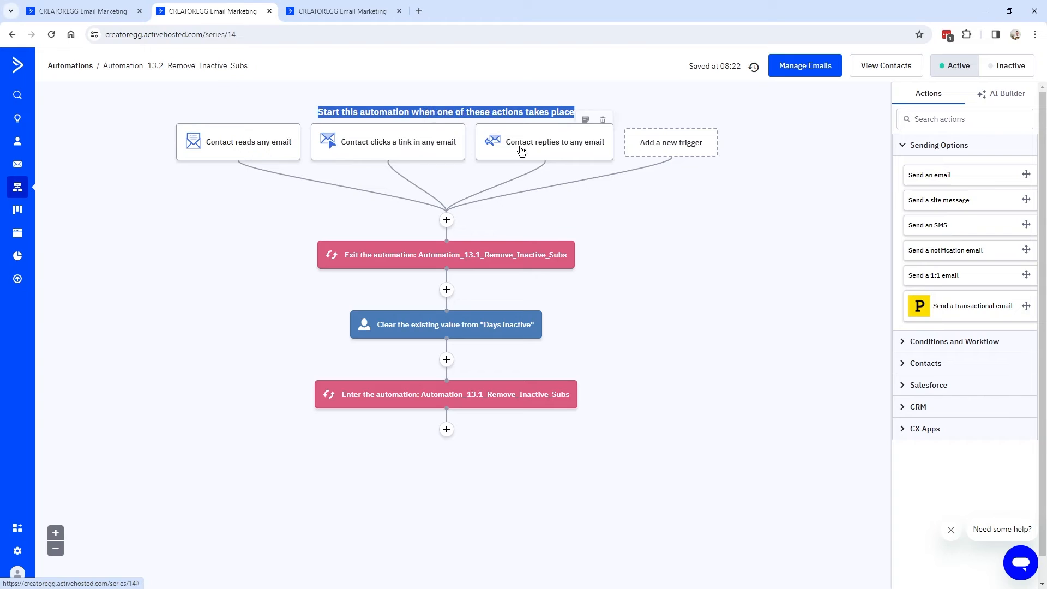
click(673, 150)
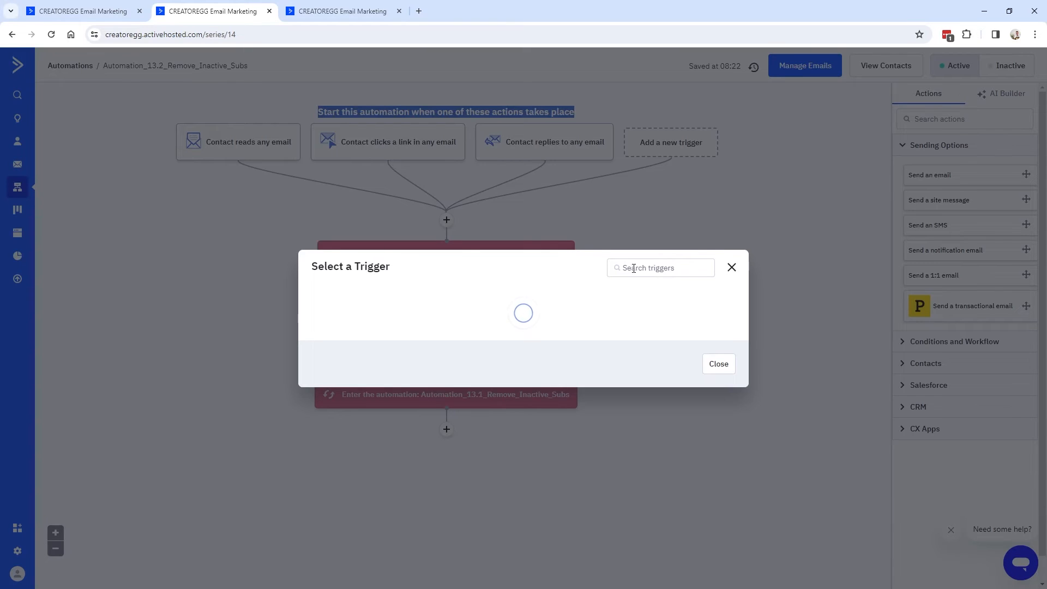
click(649, 122)
text(purc)
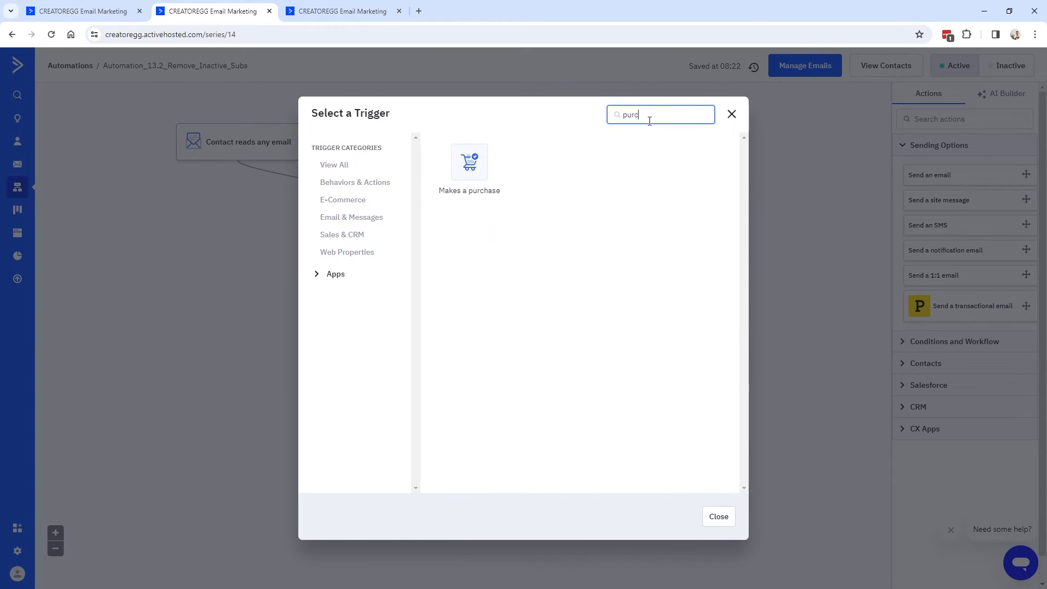
click(487, 169)
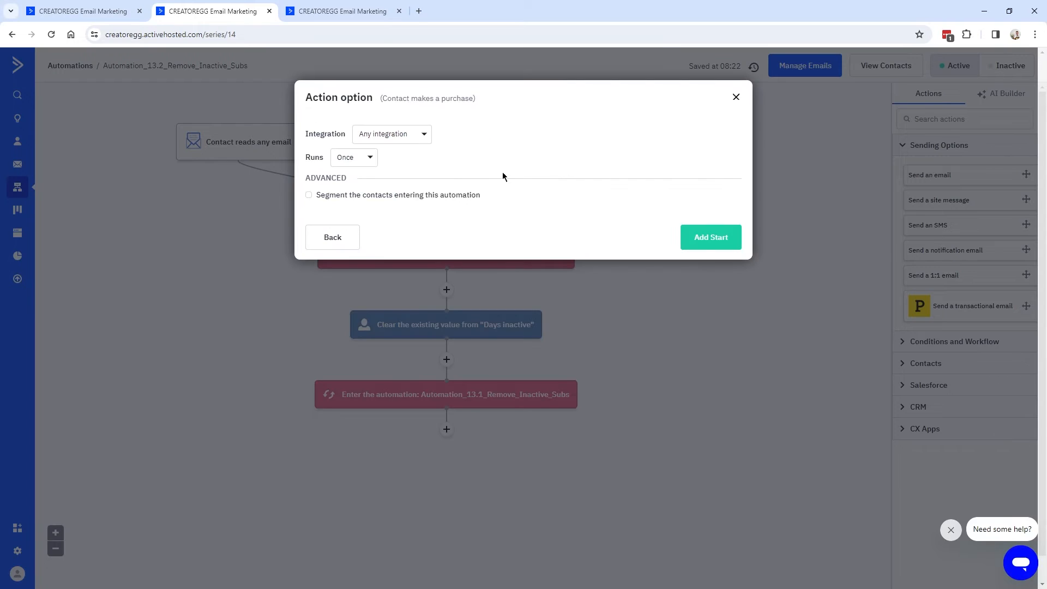
click(401, 140)
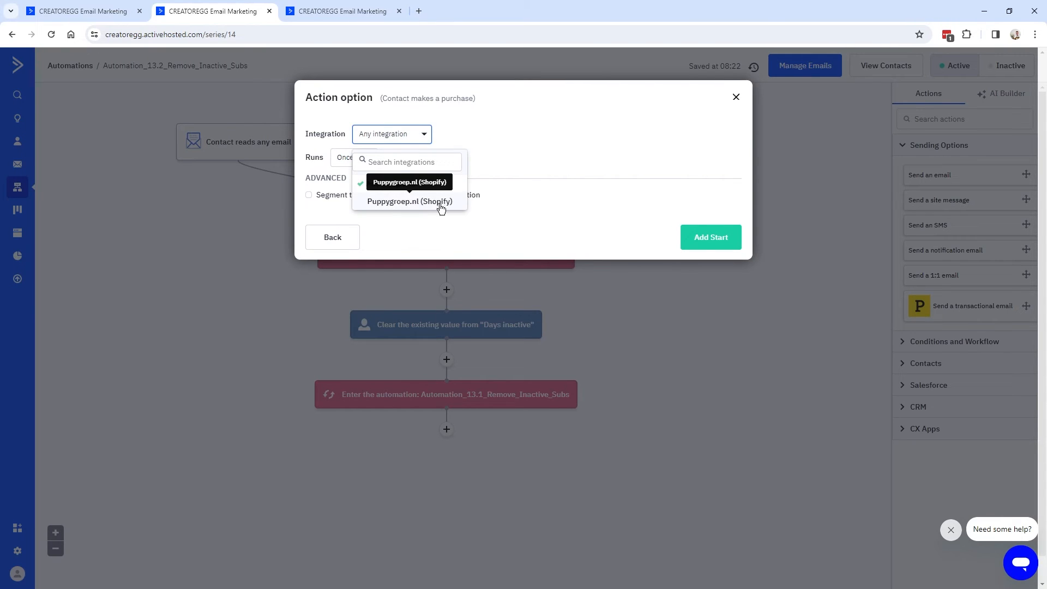
click(398, 148)
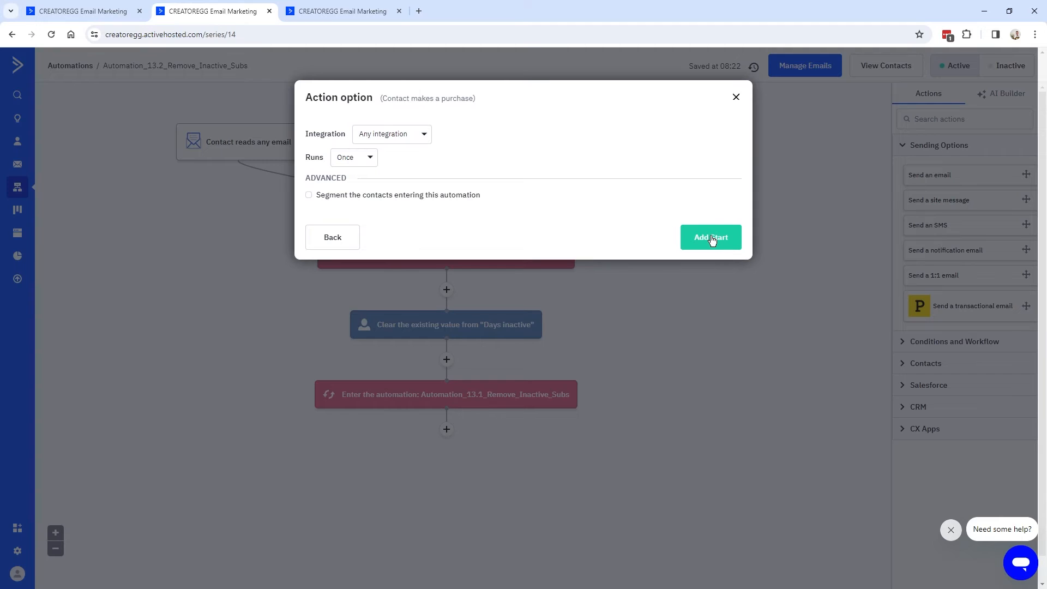
click(354, 157)
click(354, 197)
click(712, 243)
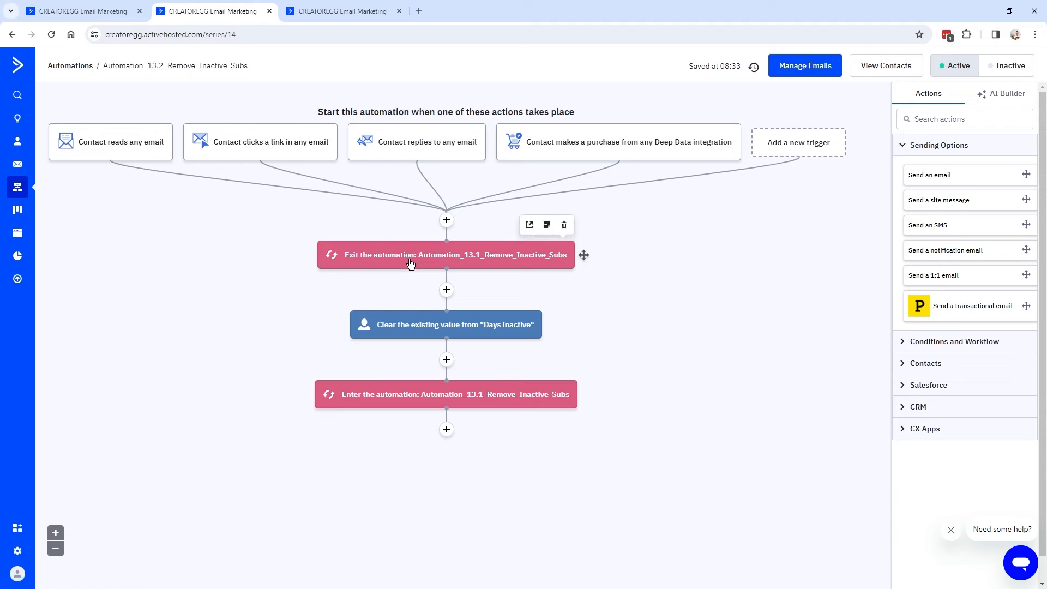
click(82, 11)
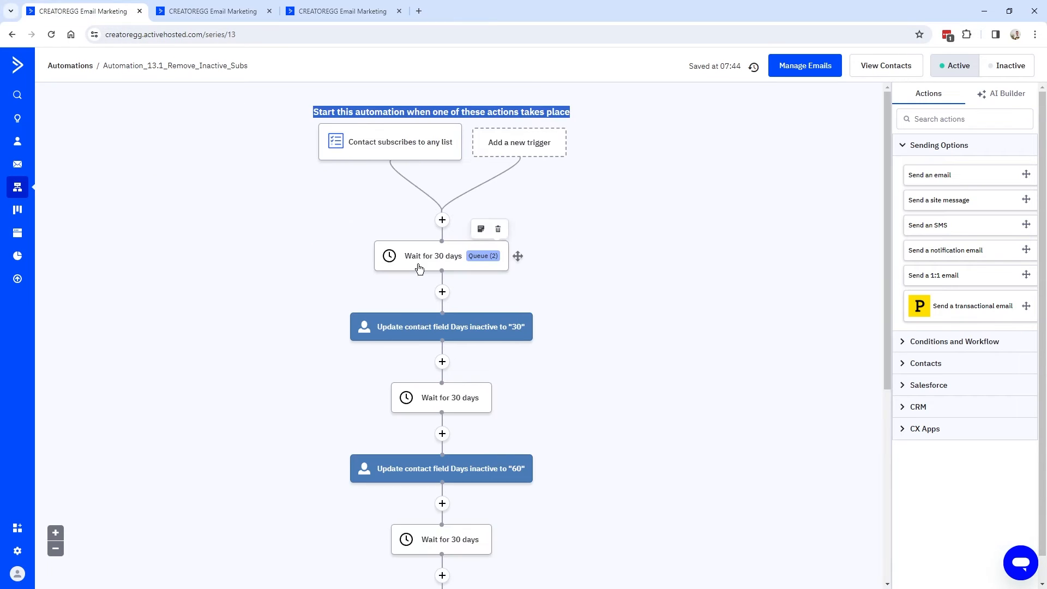
scroll(439, 280, down, 6)
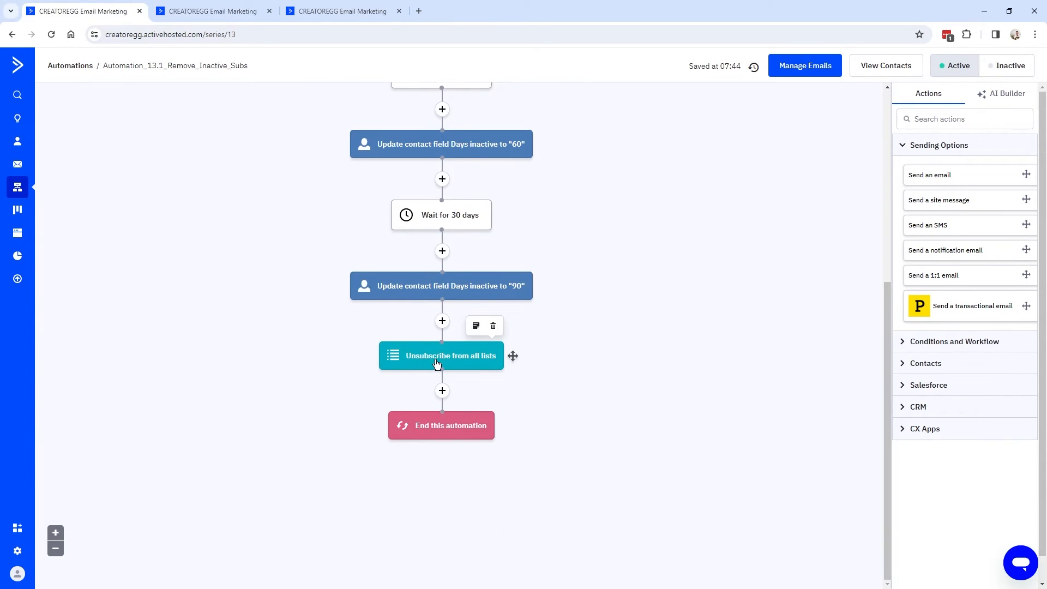
scroll(436, 364, up, 6)
key(ctrl+Tab)
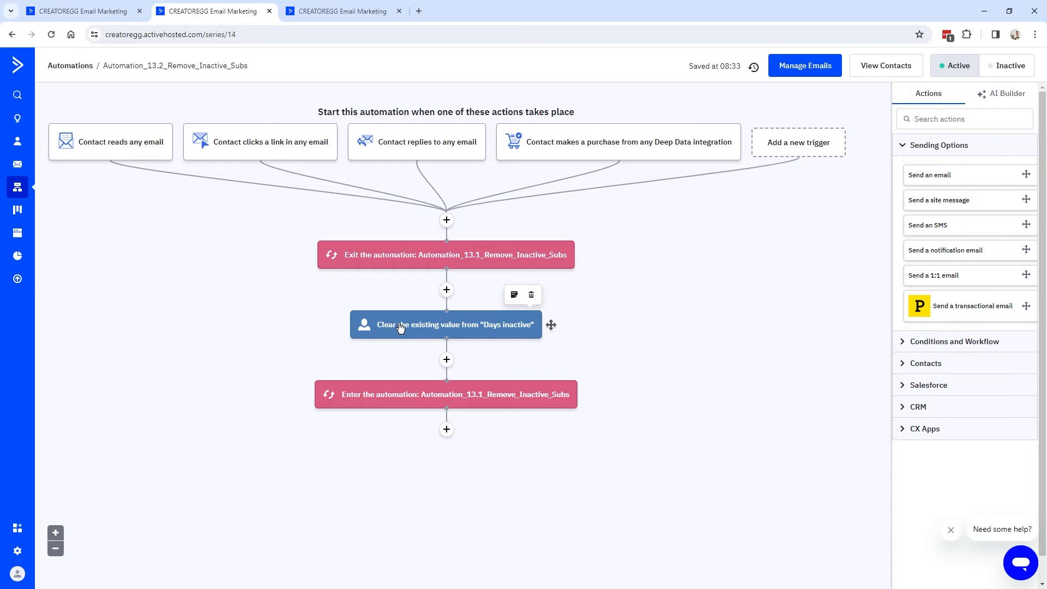
key(ctrl+shift+Tab)
scroll(521, 333, down, 5)
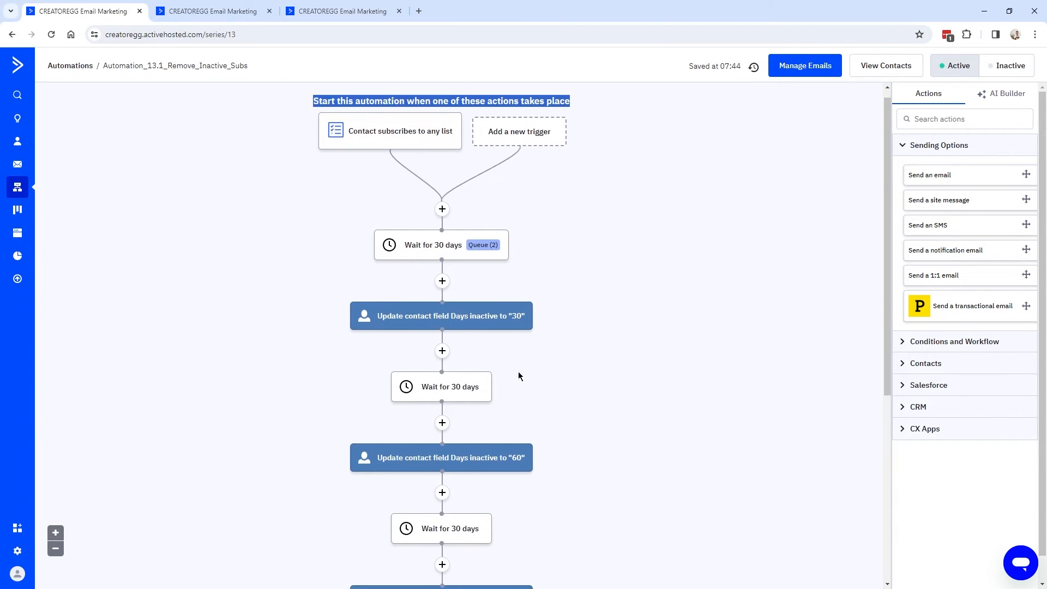
scroll(509, 384, up, 5)
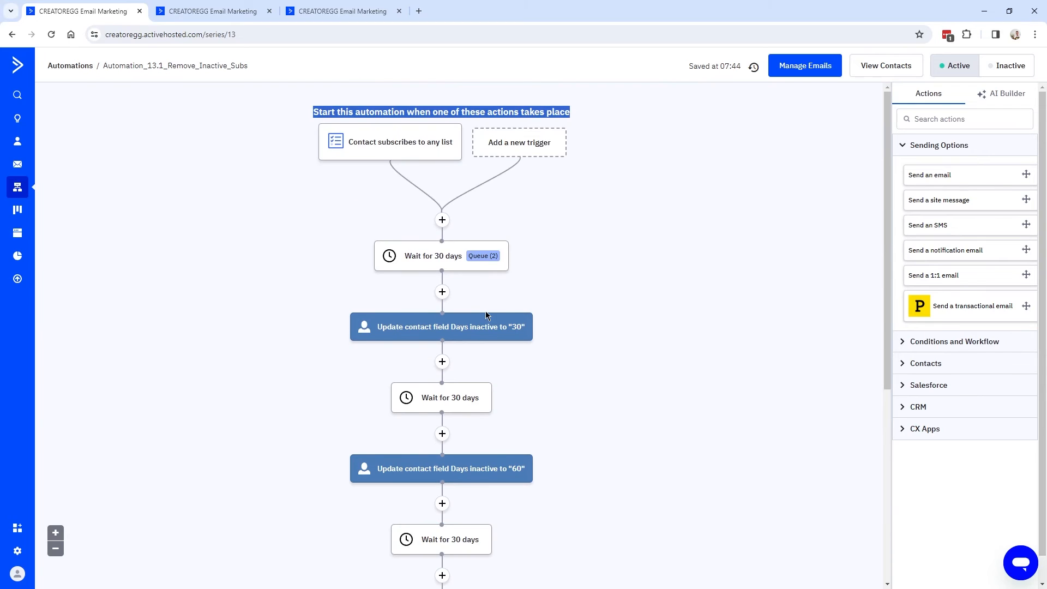
click(217, 12)
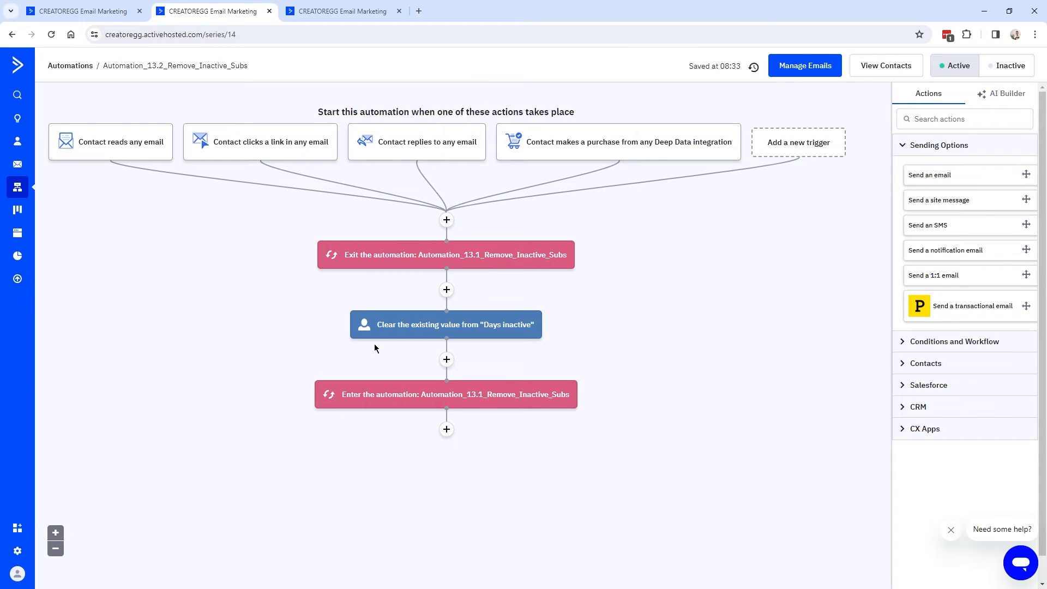
mouse_move(546, 401)
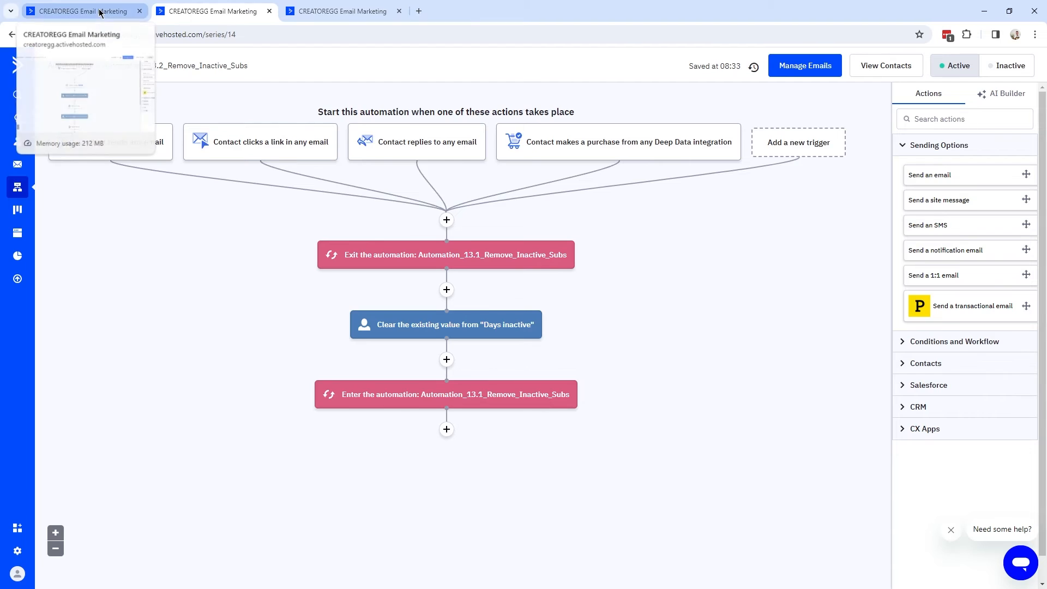
key(ctrl+shift+Tab)
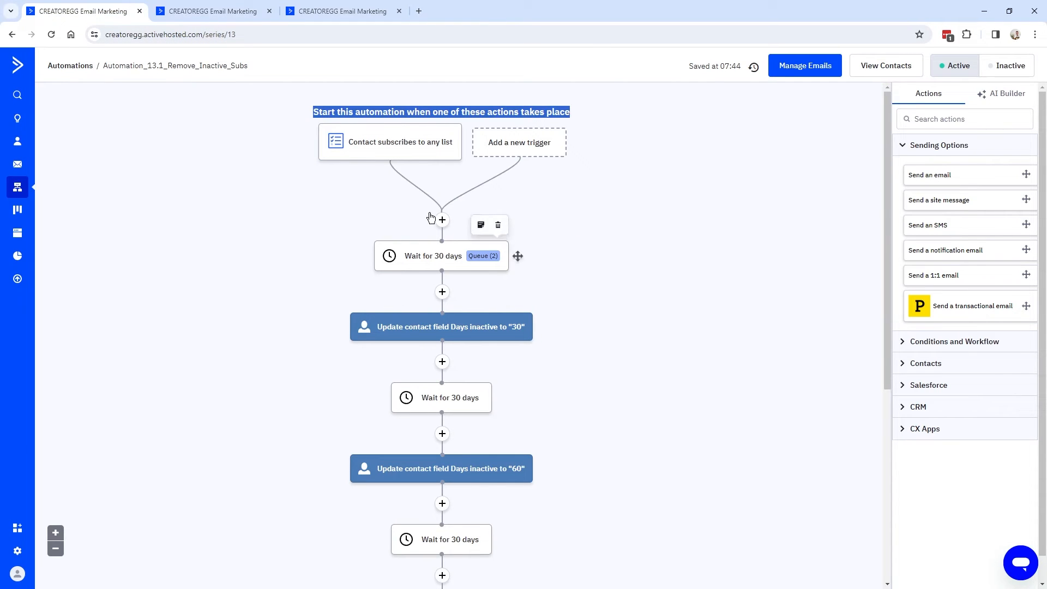
mouse_move(422, 276)
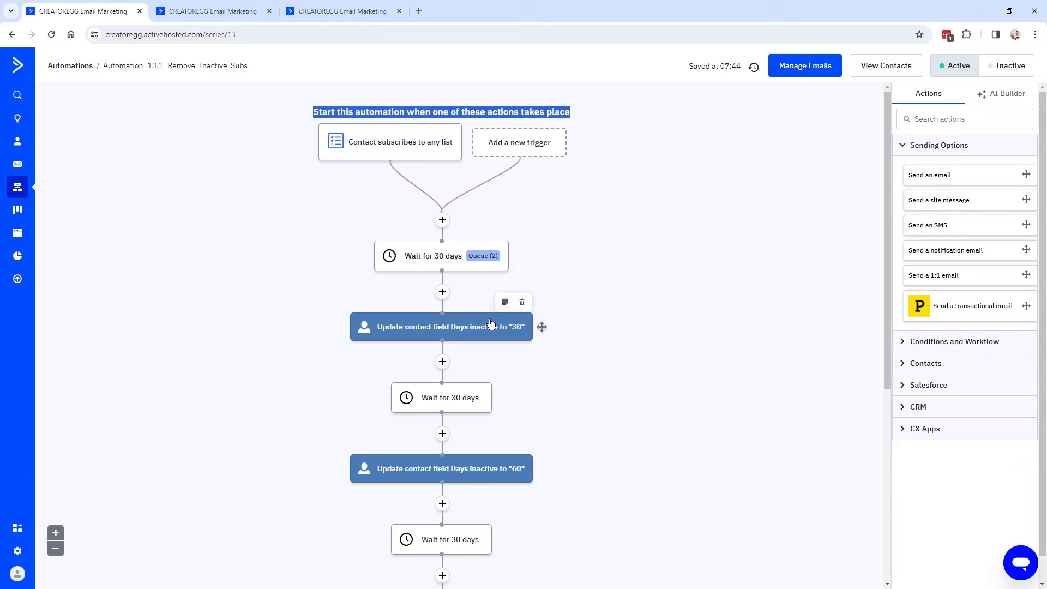
mouse_move(487, 333)
scroll(489, 342, down, 3)
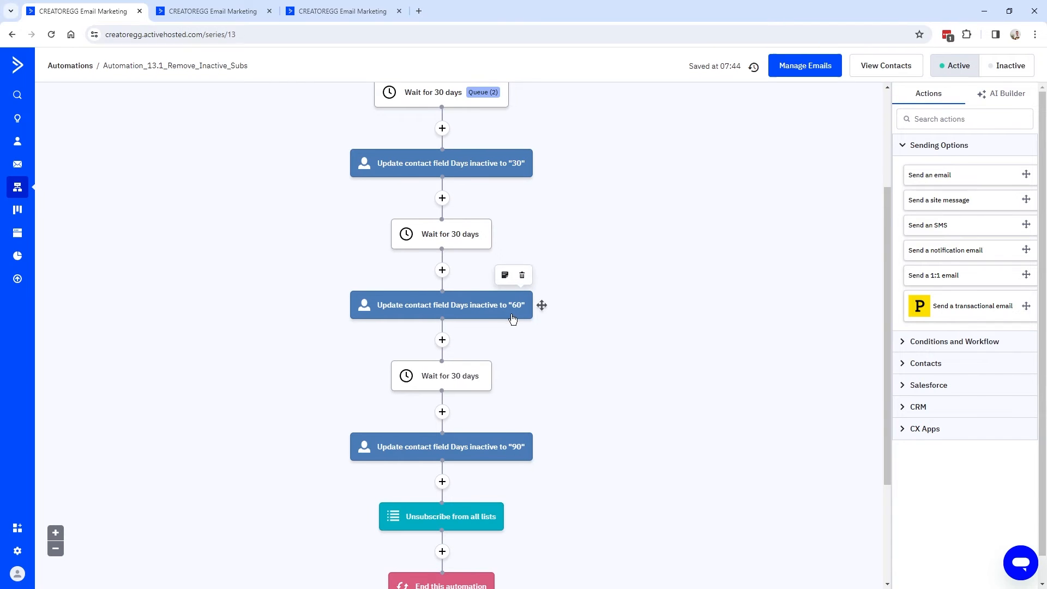
scroll(489, 315, down, 1)
scroll(469, 338, down, 2)
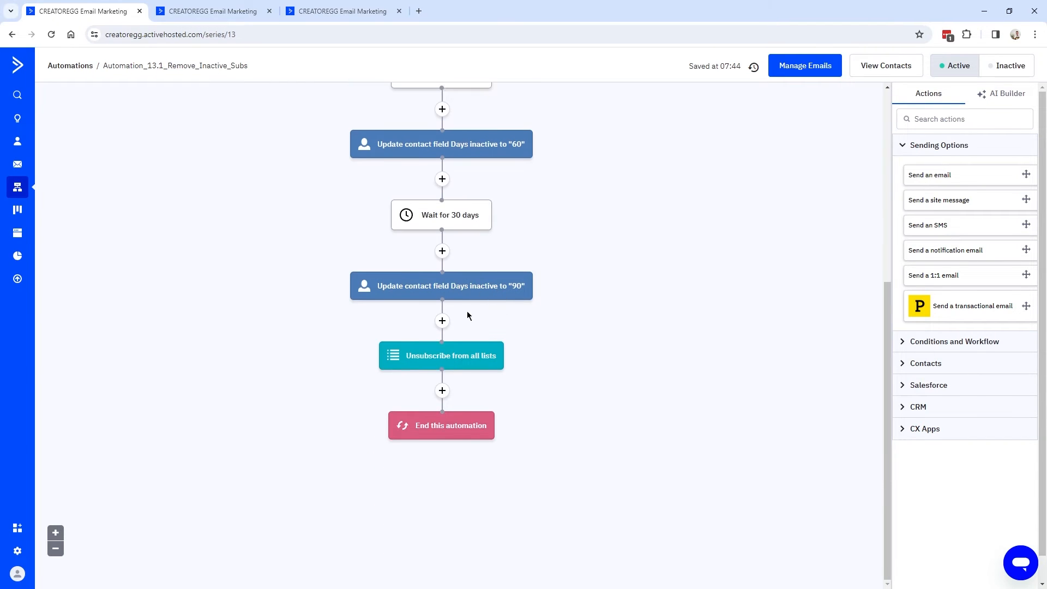
mouse_move(450, 358)
click(208, 11)
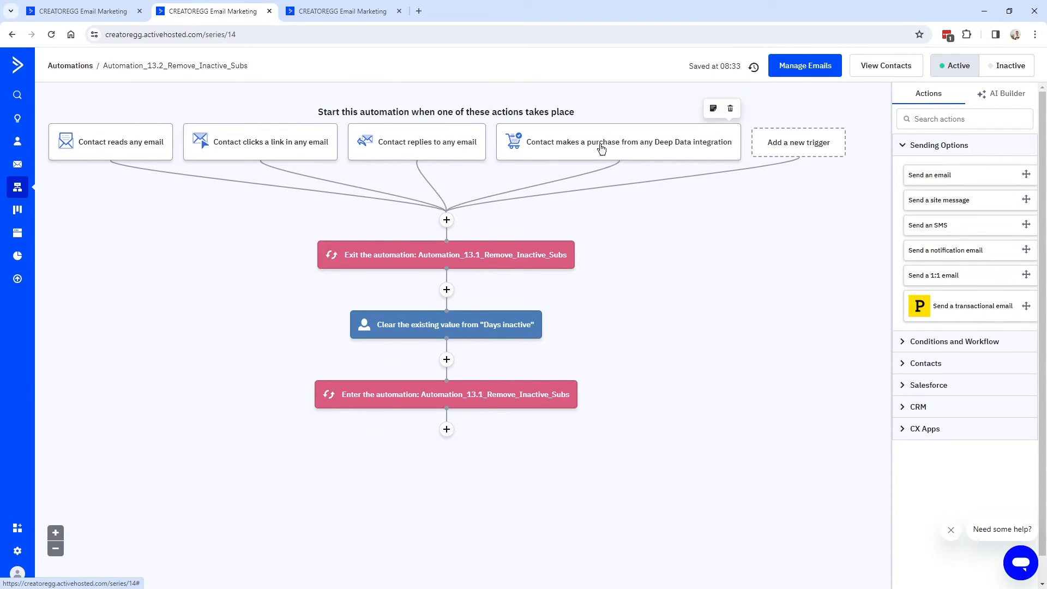
mouse_move(463, 257)
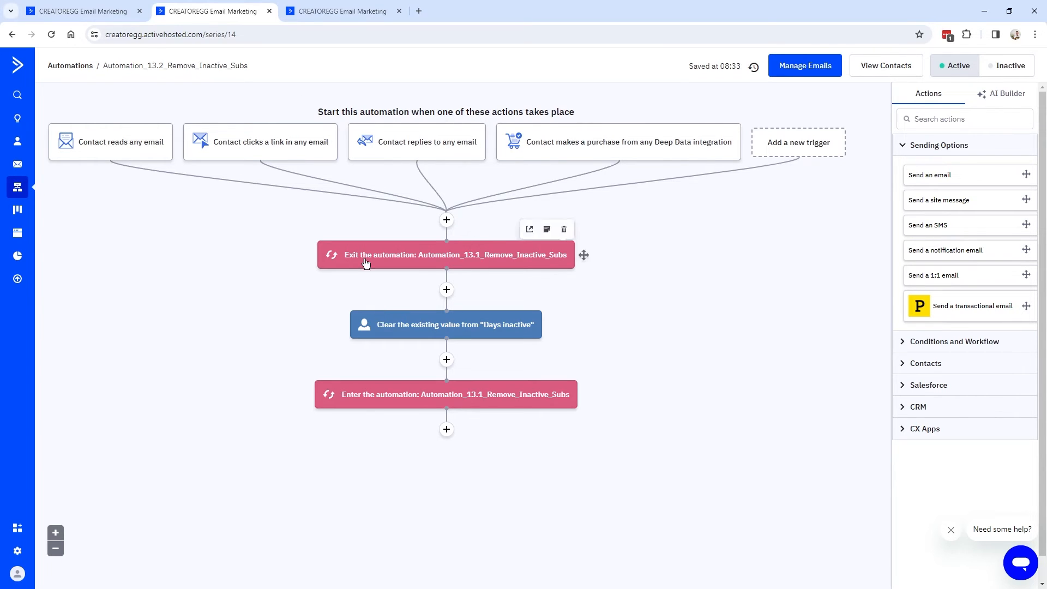
key(ctrl+shift+Tab)
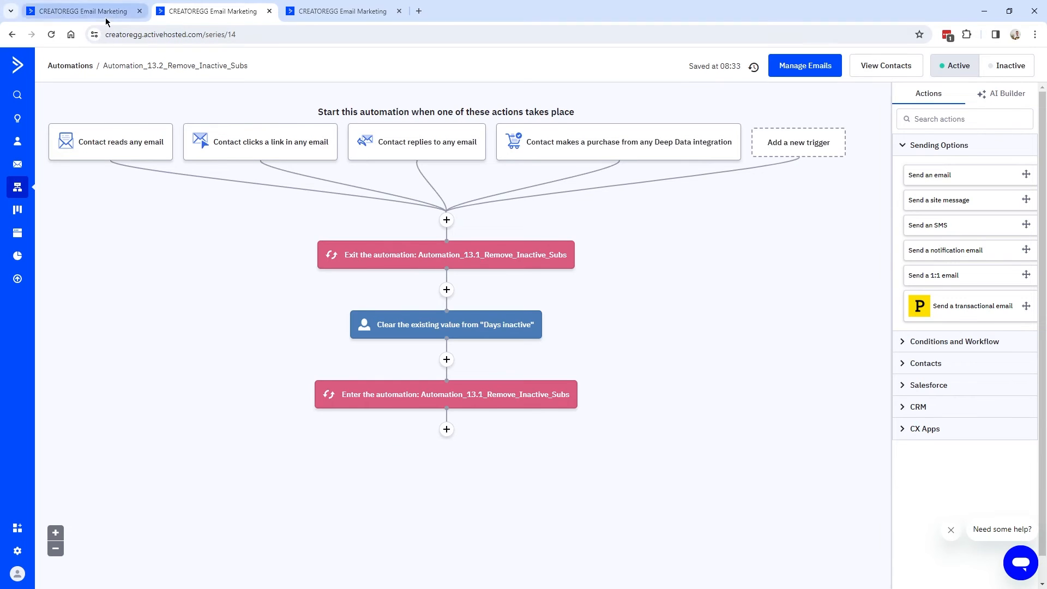
scroll(406, 228, up, 6)
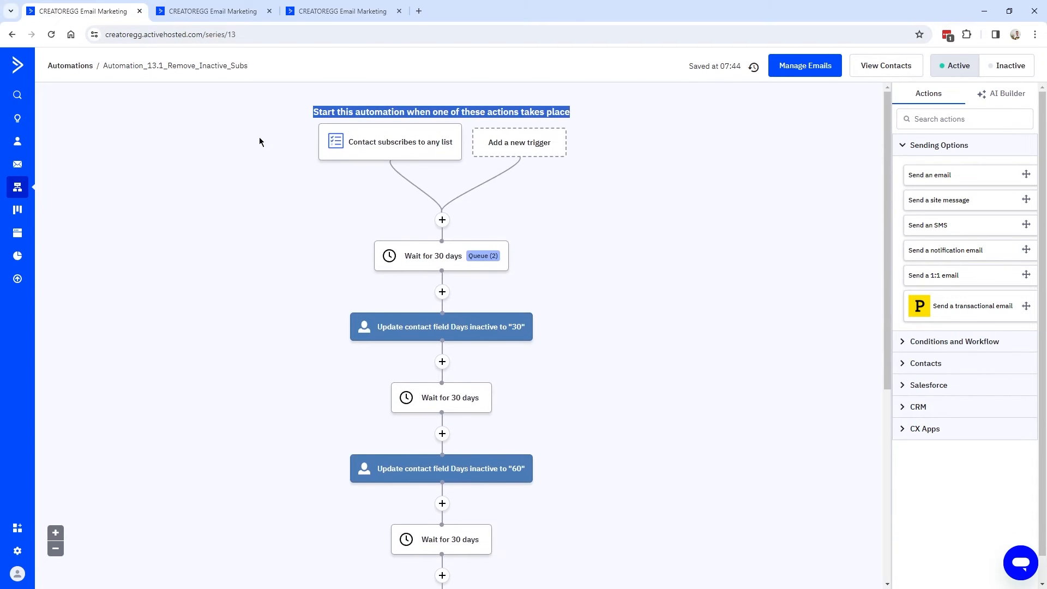
click(203, 12)
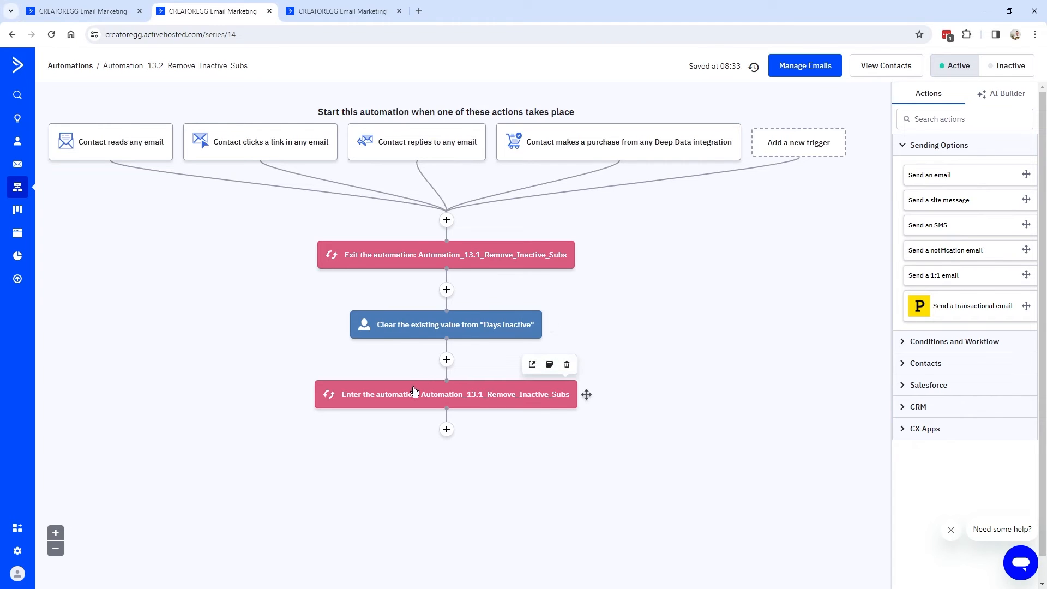
click(82, 11)
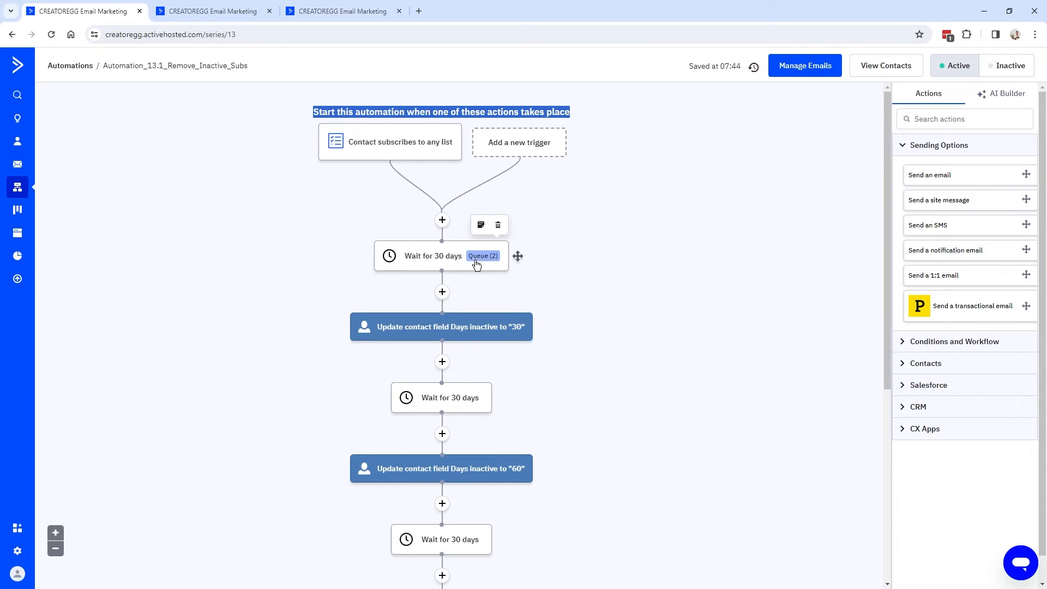
scroll(356, 223, down, 6)
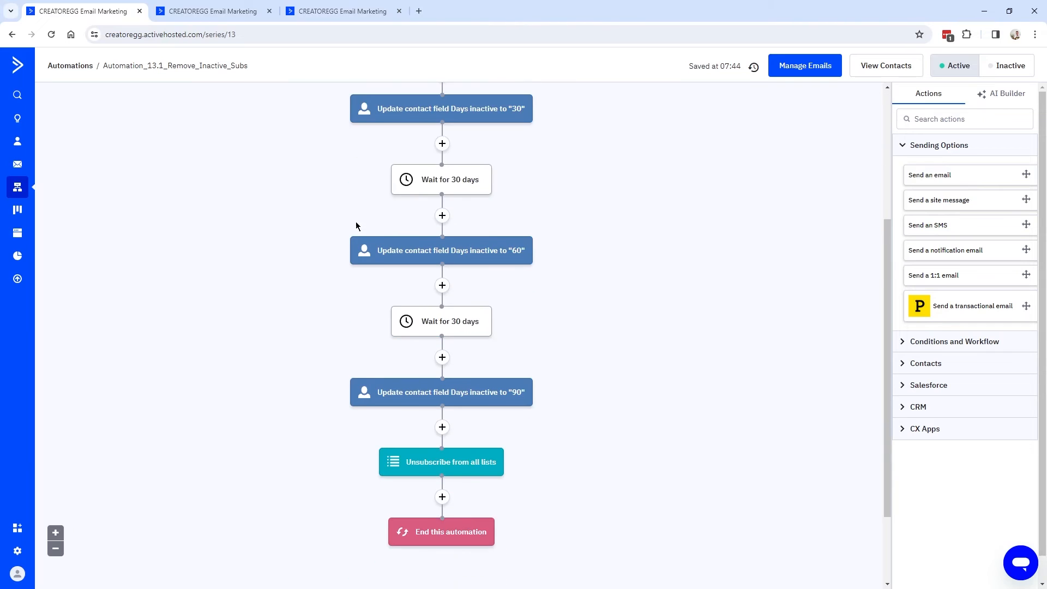
scroll(317, 202, up, 6)
Create the Days inactive Text Input contact field under Contacts, then head back to Automations.
click(214, 11)
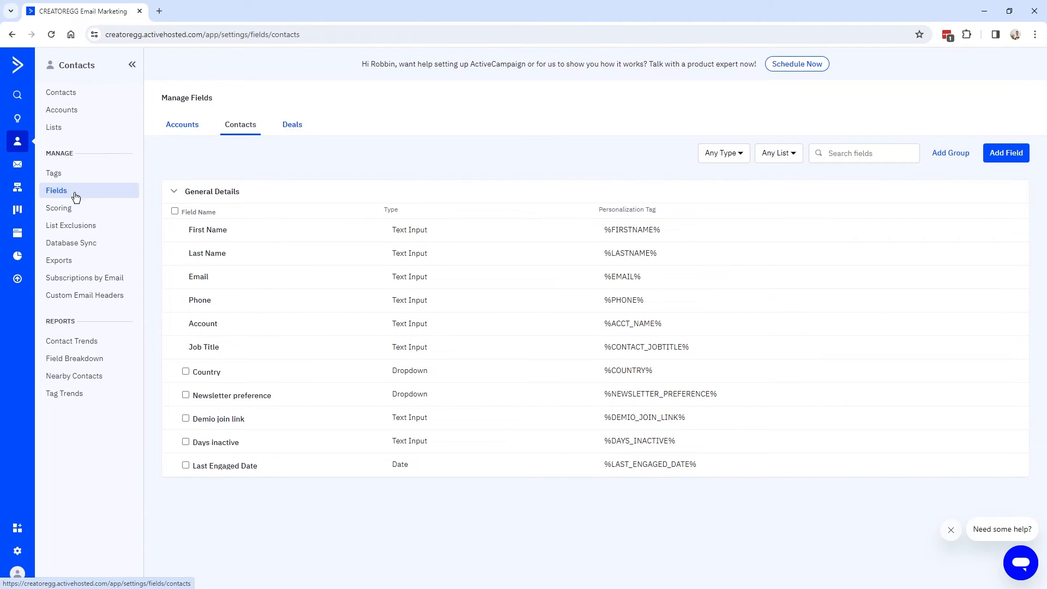
click(1022, 156)
click(458, 295)
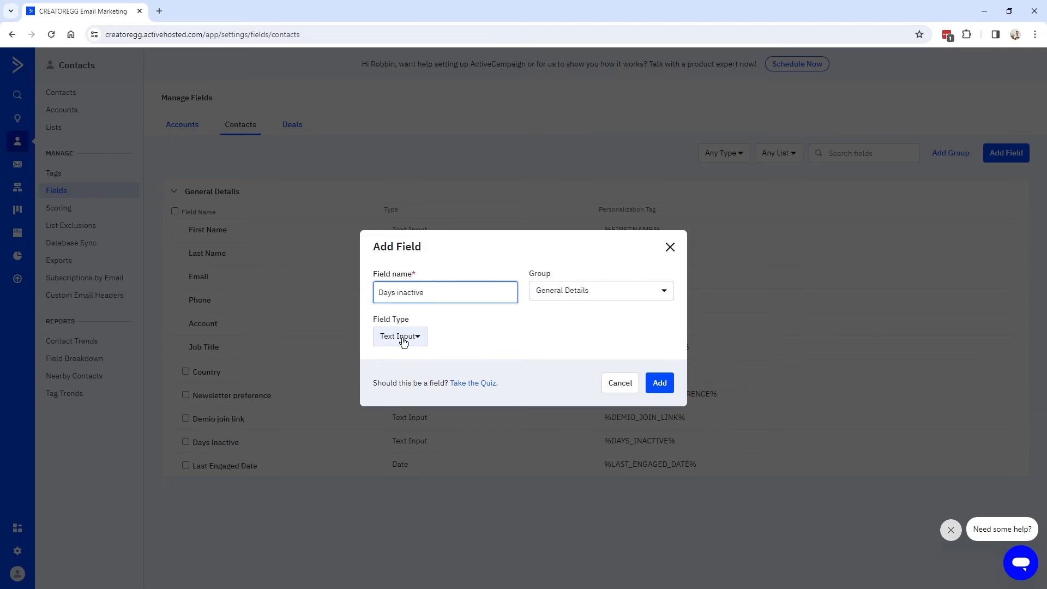
click(659, 383)
drag(677, 440, 193, 445)
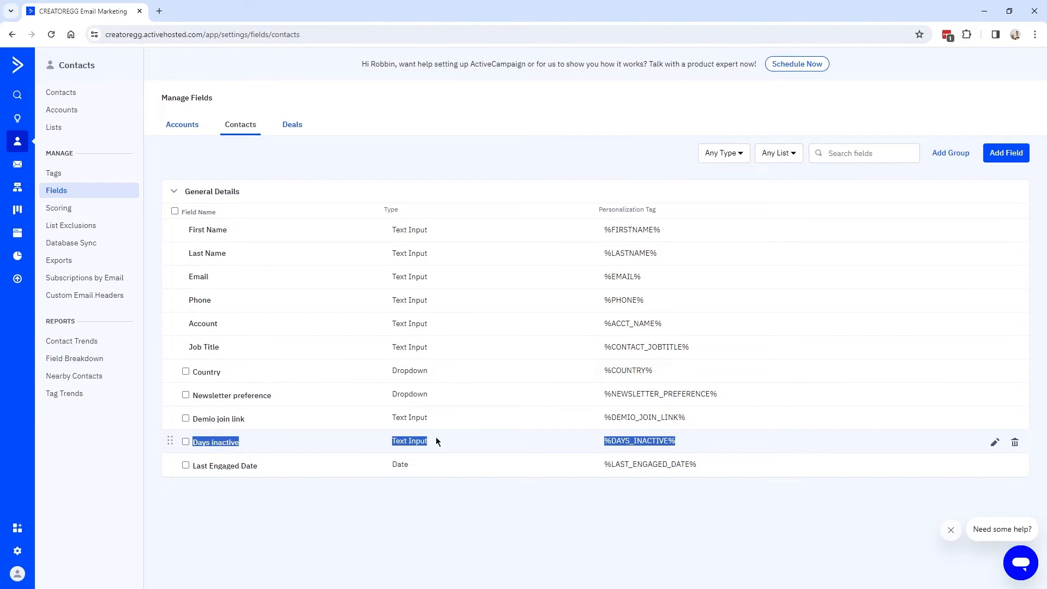
click(21, 192)
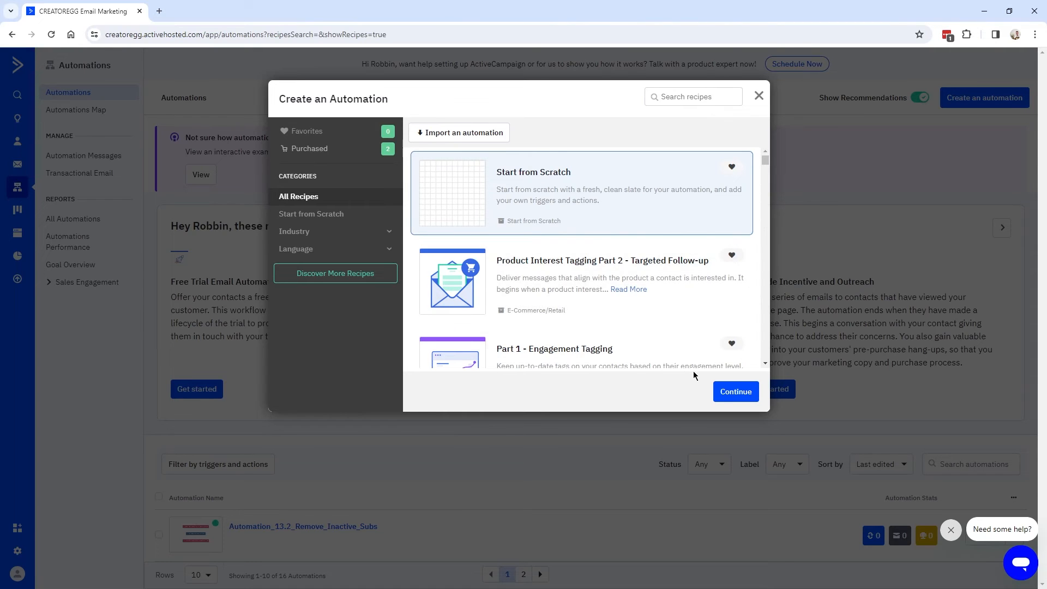
Start a scratch automation with a Subscribes to a list trigger set to Any list and Runs Once.
click(731, 393)
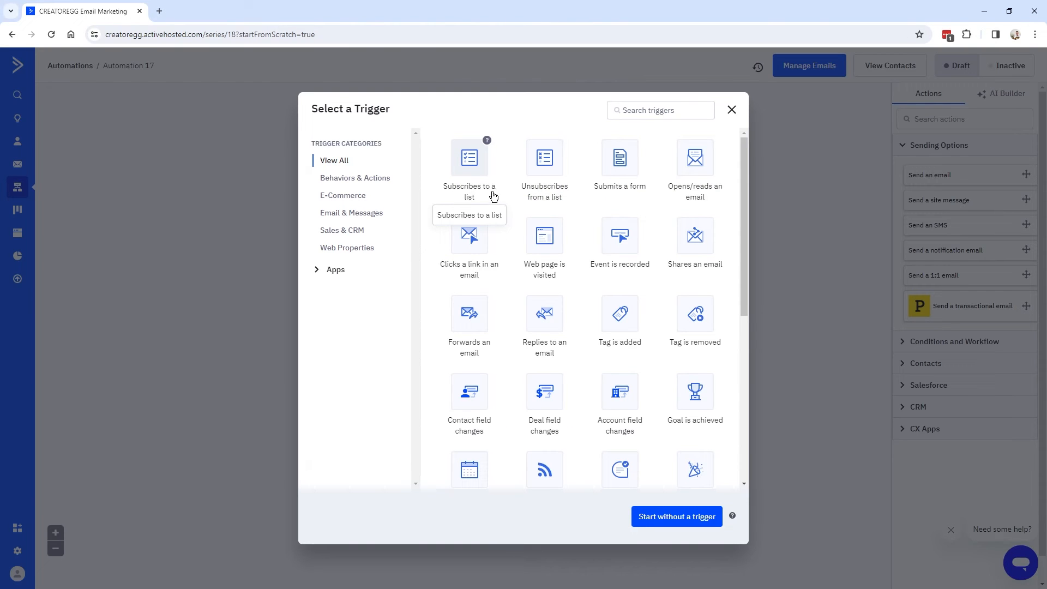
click(473, 160)
click(384, 139)
click(386, 139)
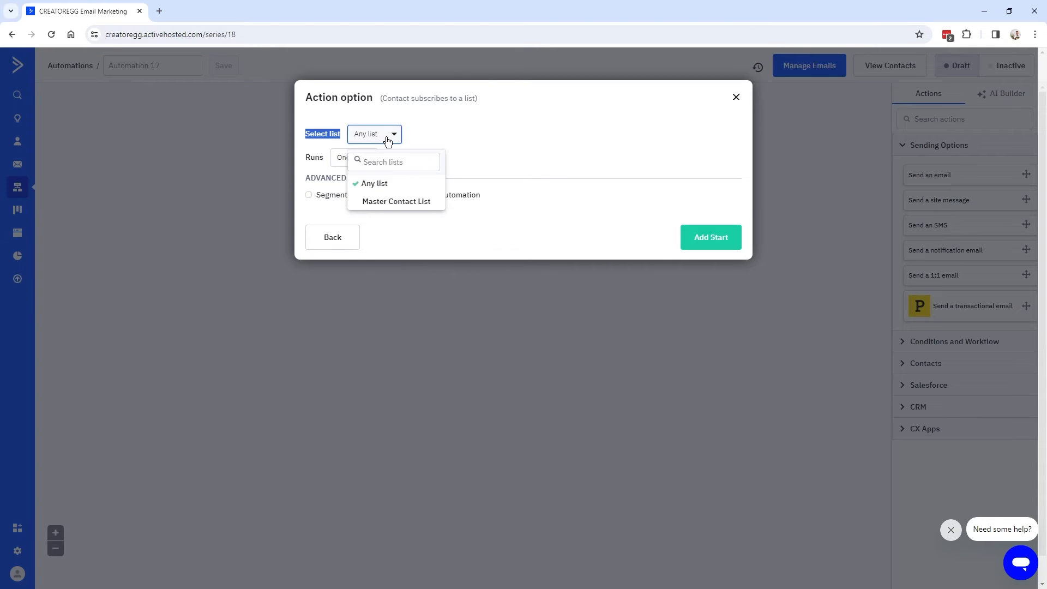
click(391, 140)
click(390, 140)
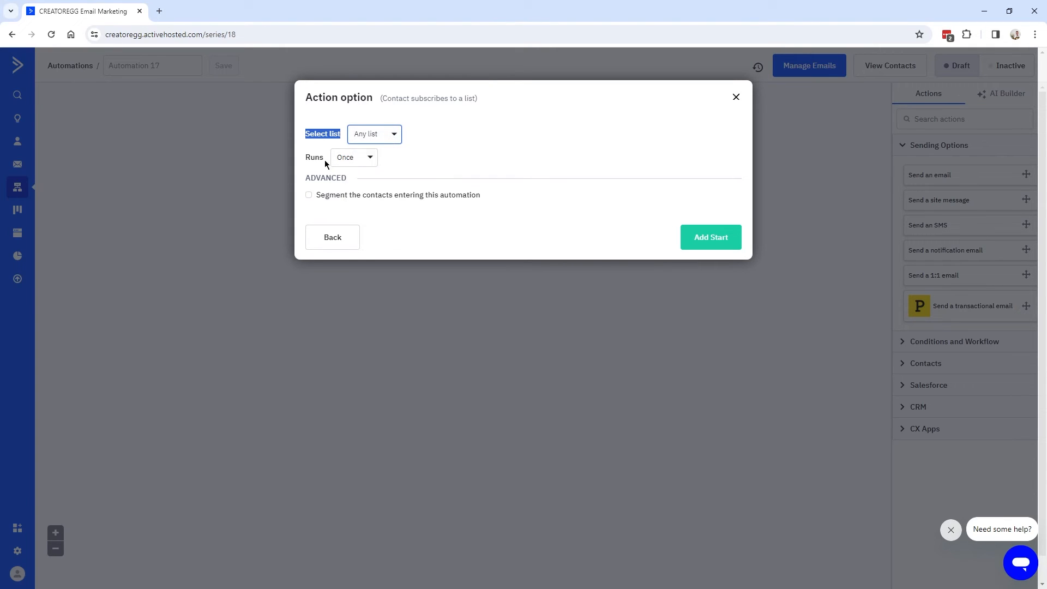
click(367, 161)
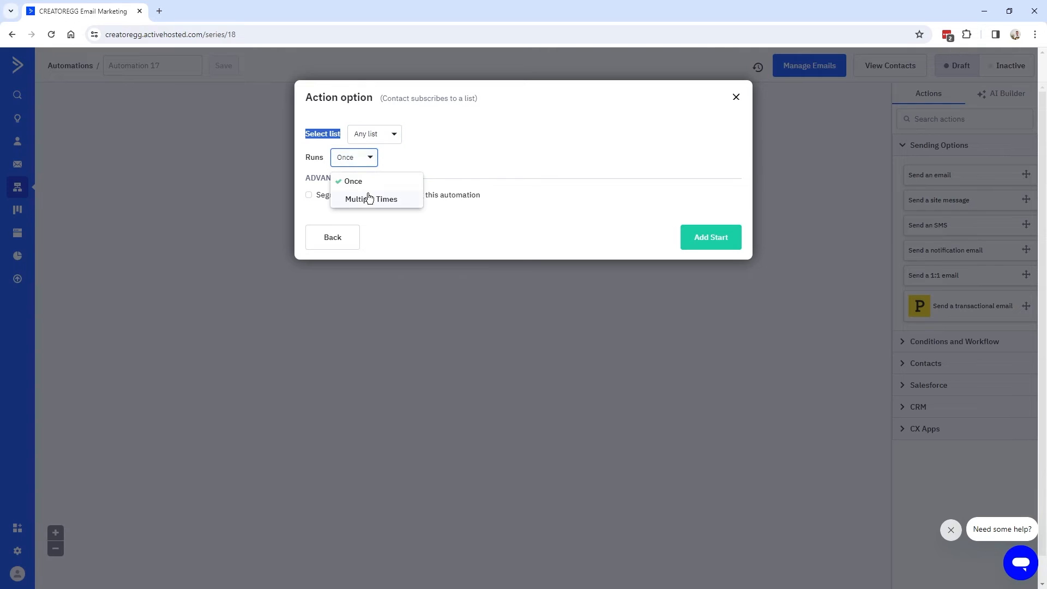
click(367, 159)
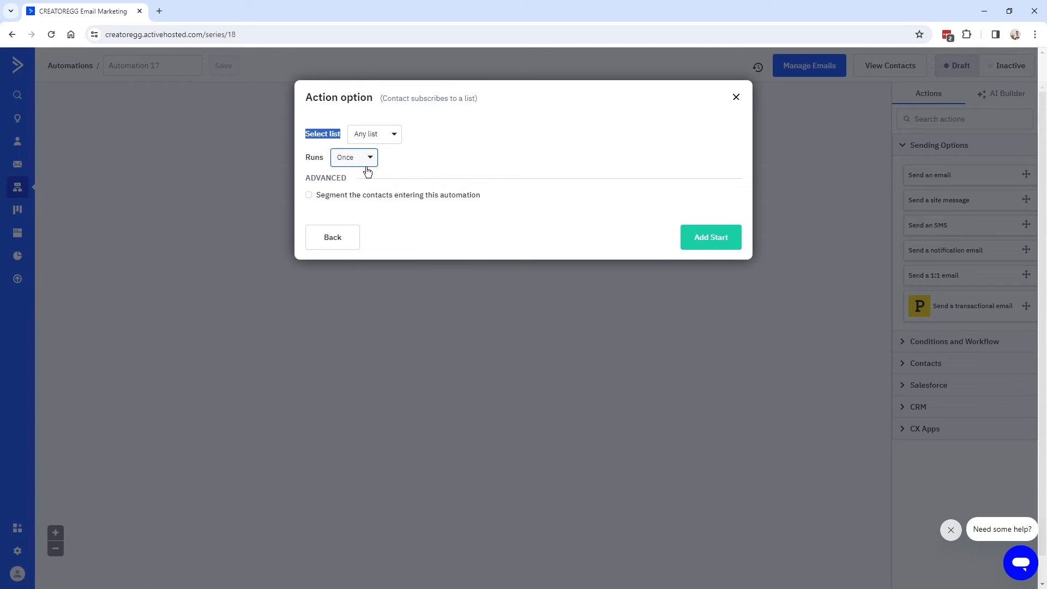
click(715, 240)
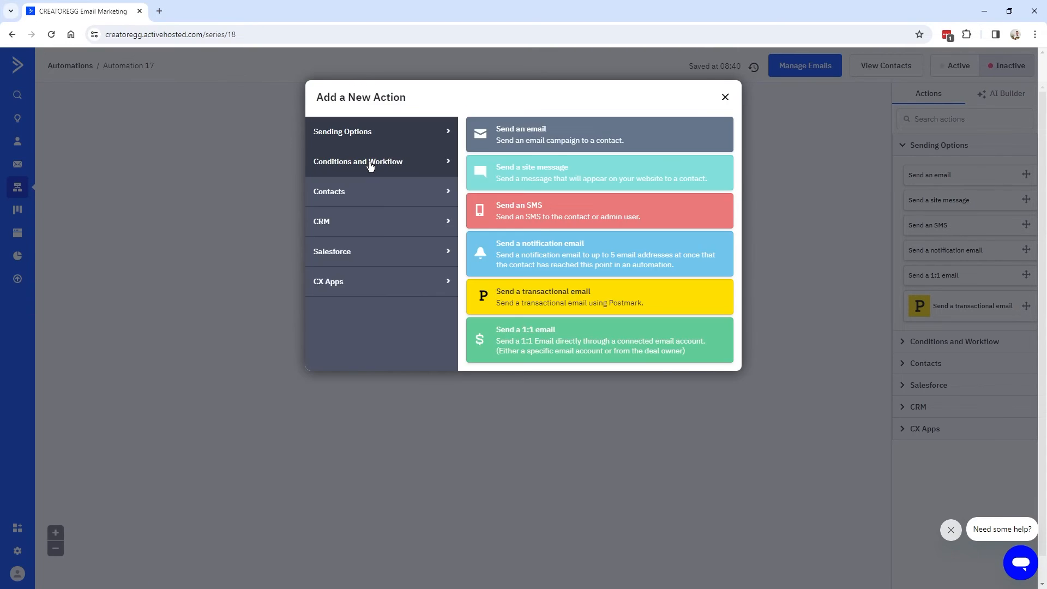
click(369, 164)
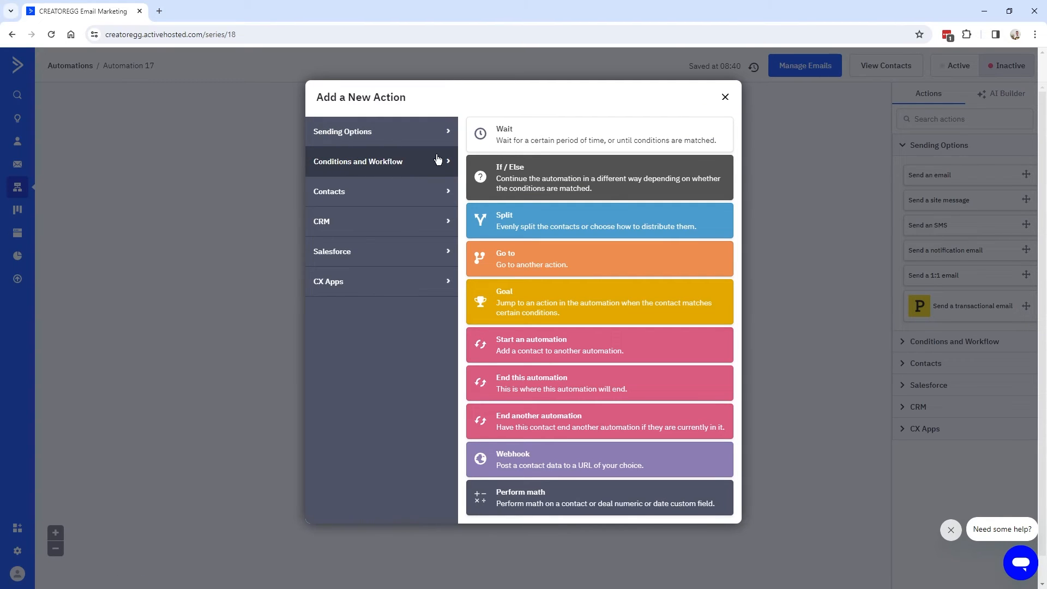
Add a Wait step for a specified period of 30 days.
click(543, 141)
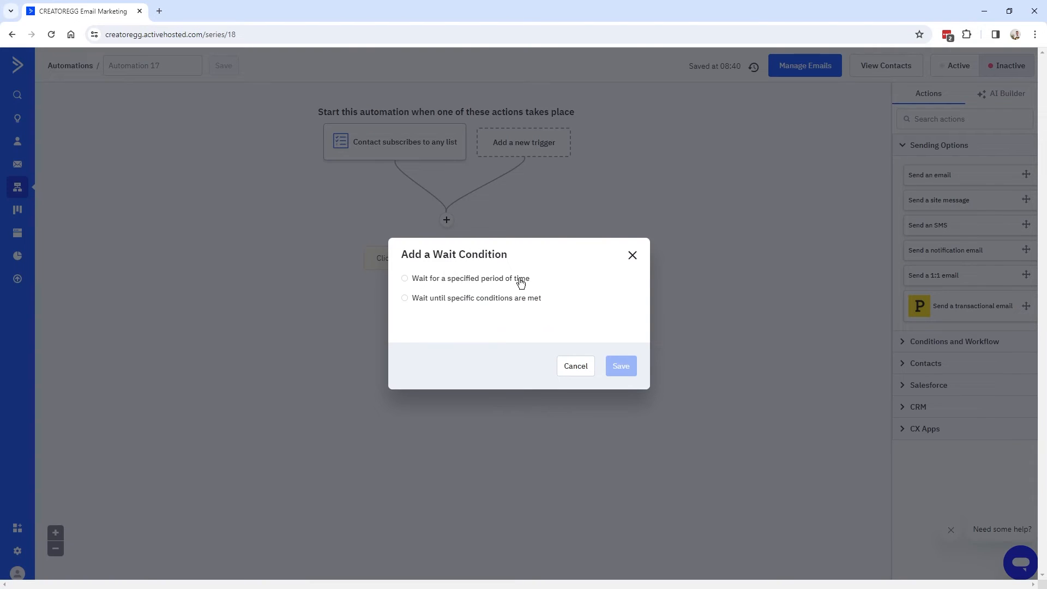
click(424, 279)
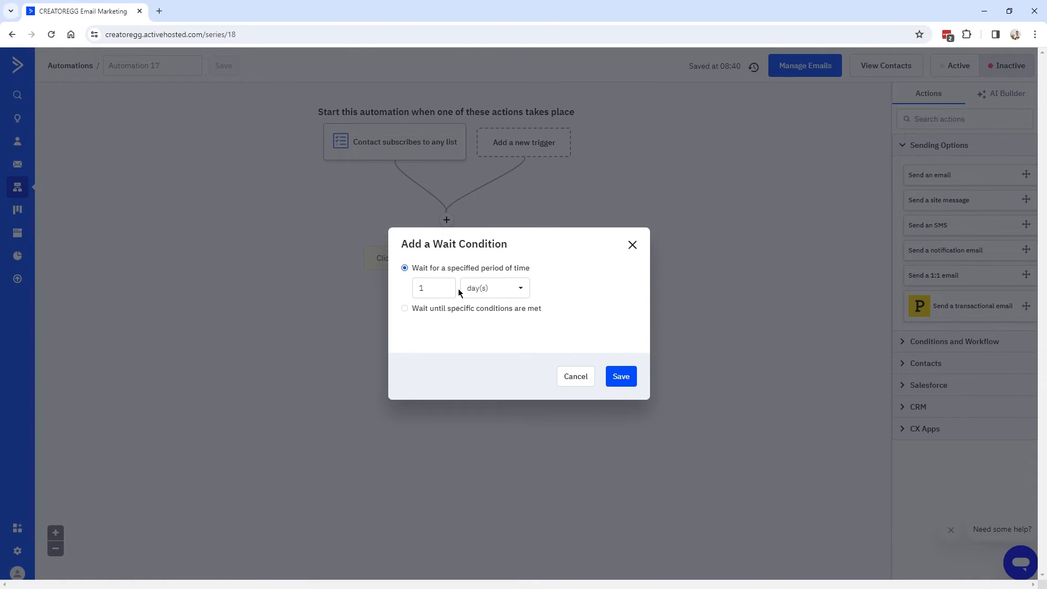
text(30)
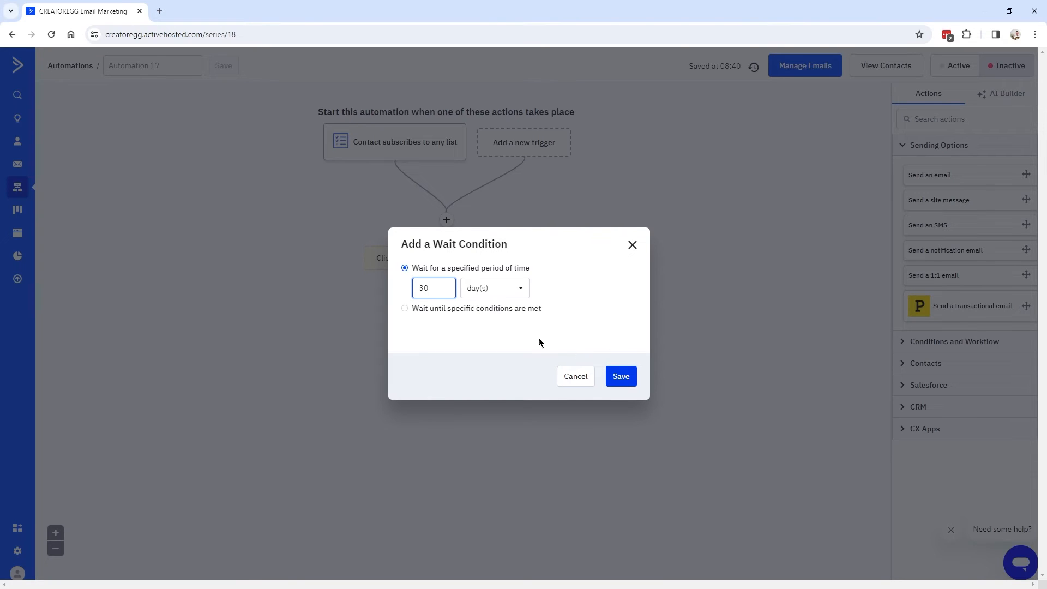
drag(442, 288, 405, 296)
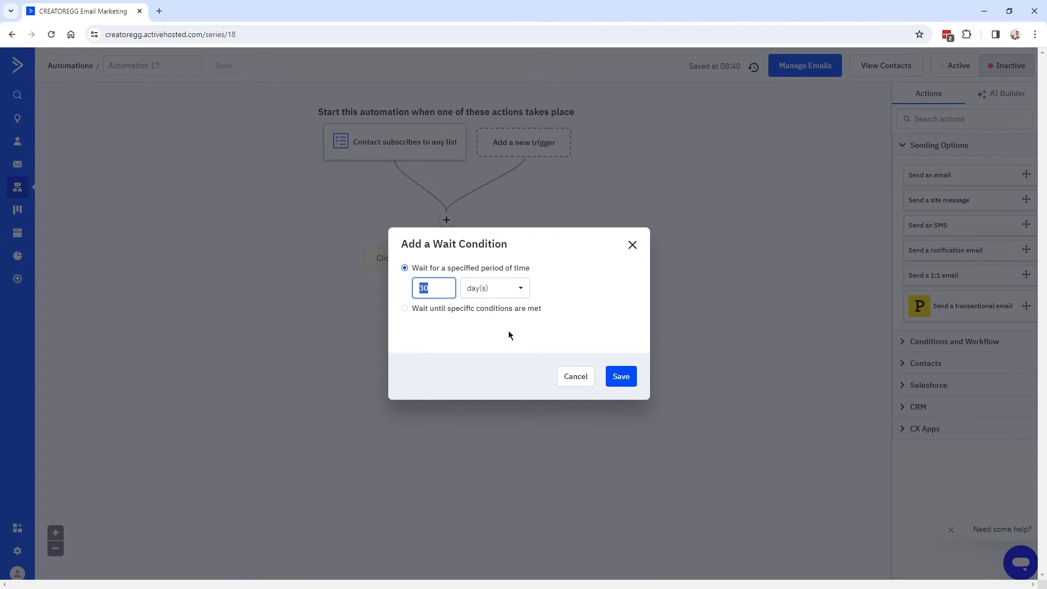
text(90)
double_click(440, 288)
text(30)
click(621, 377)
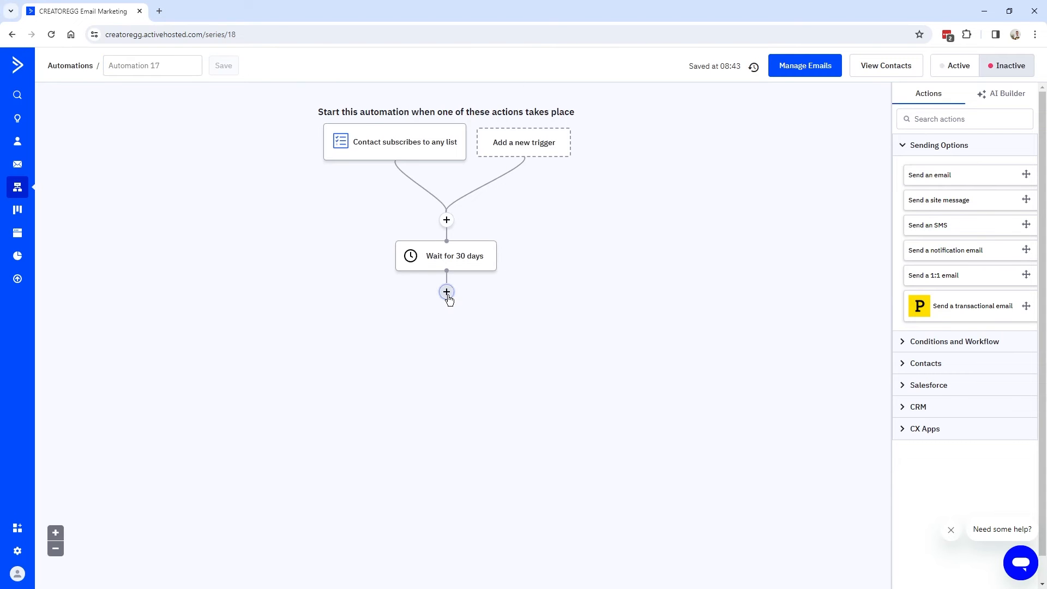
Add an Update a contact step setting Days inactive to 30.
click(447, 293)
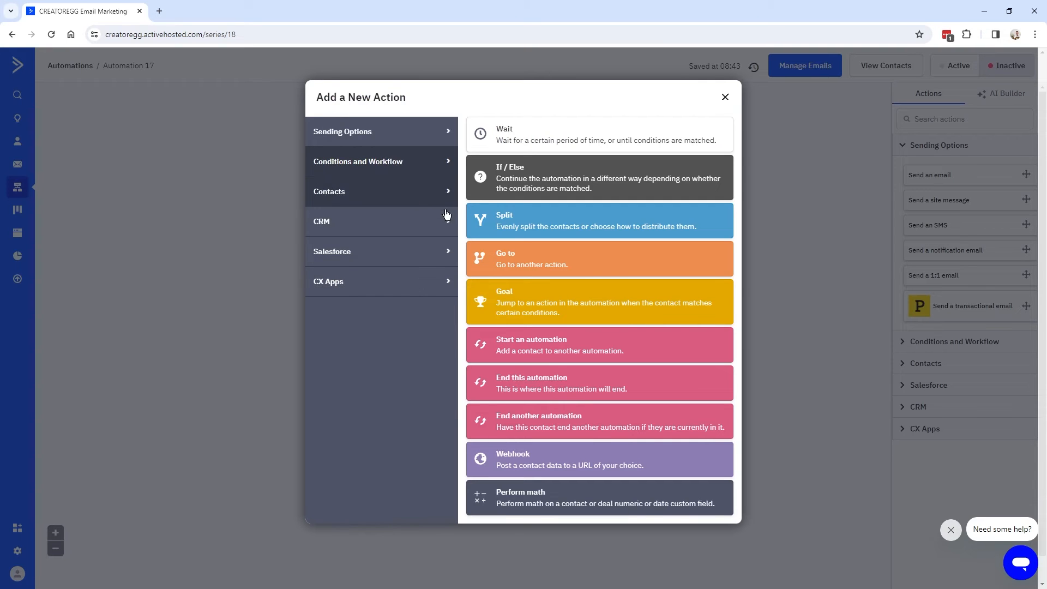
click(353, 138)
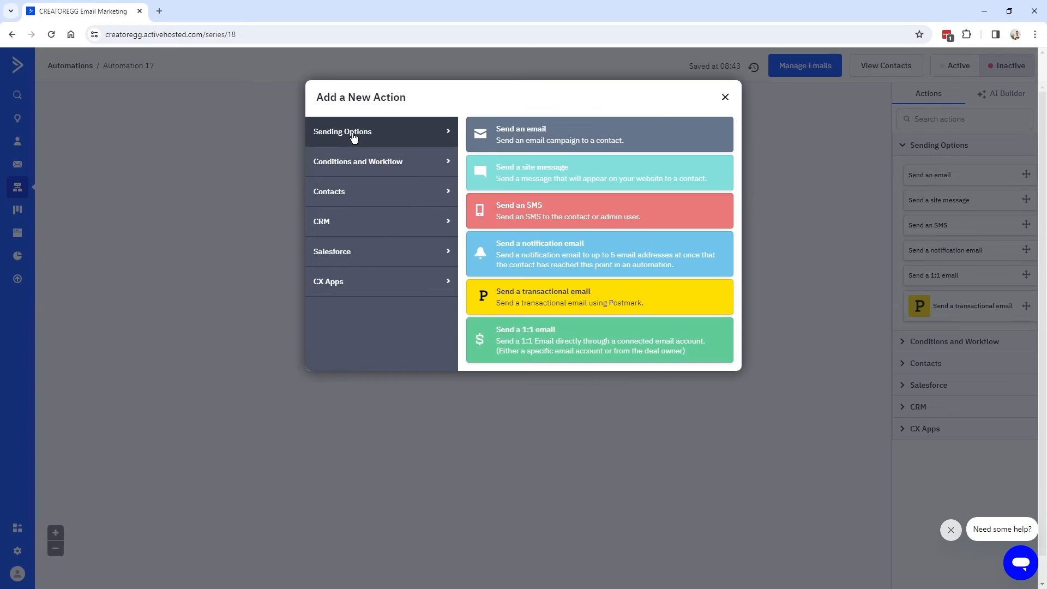
click(332, 194)
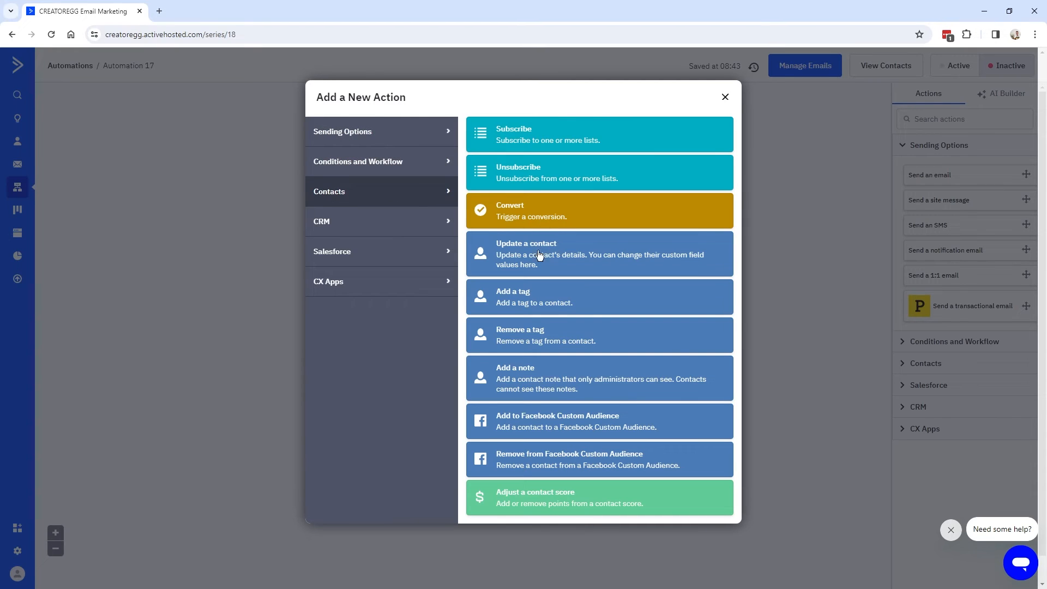
click(579, 254)
click(371, 242)
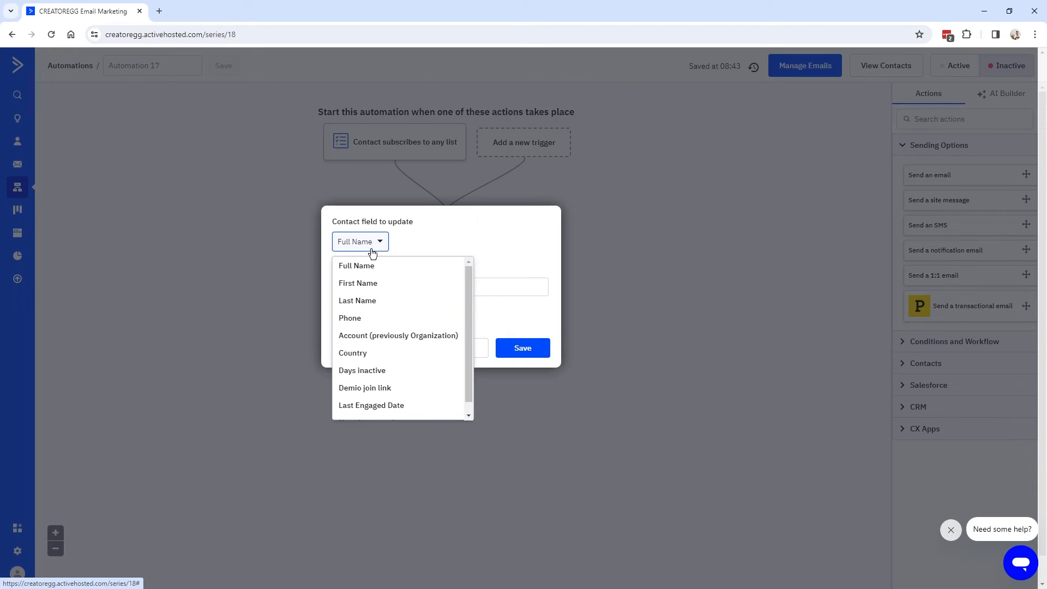
click(362, 370)
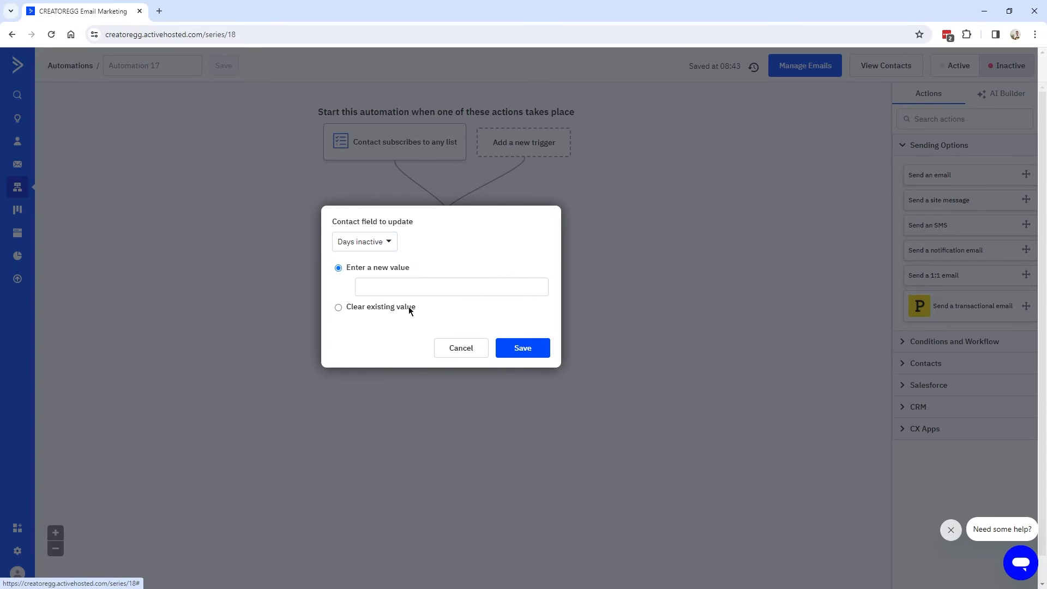
click(417, 289)
text(30)
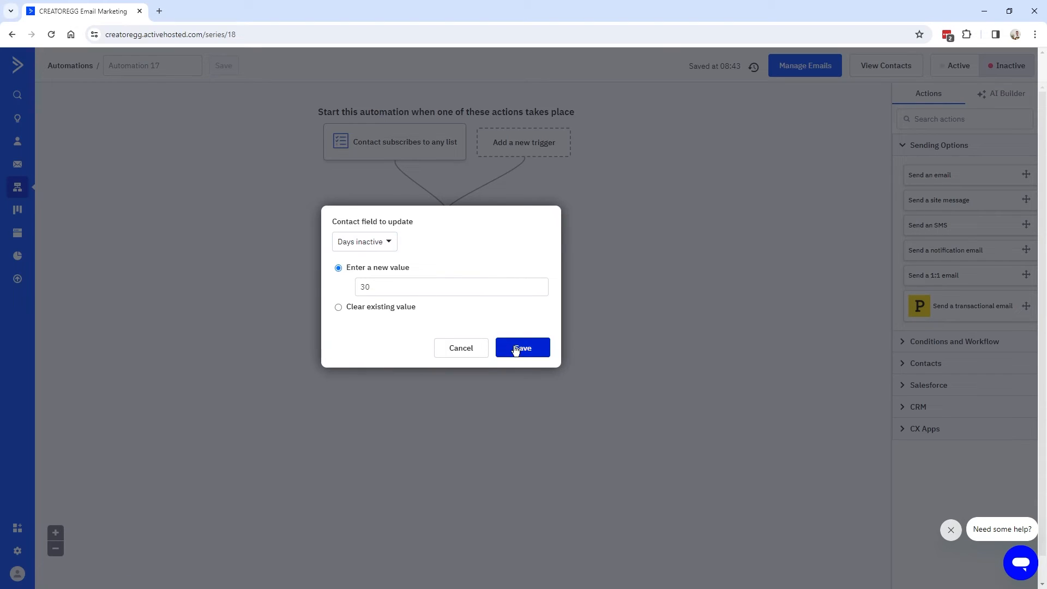
click(532, 351)
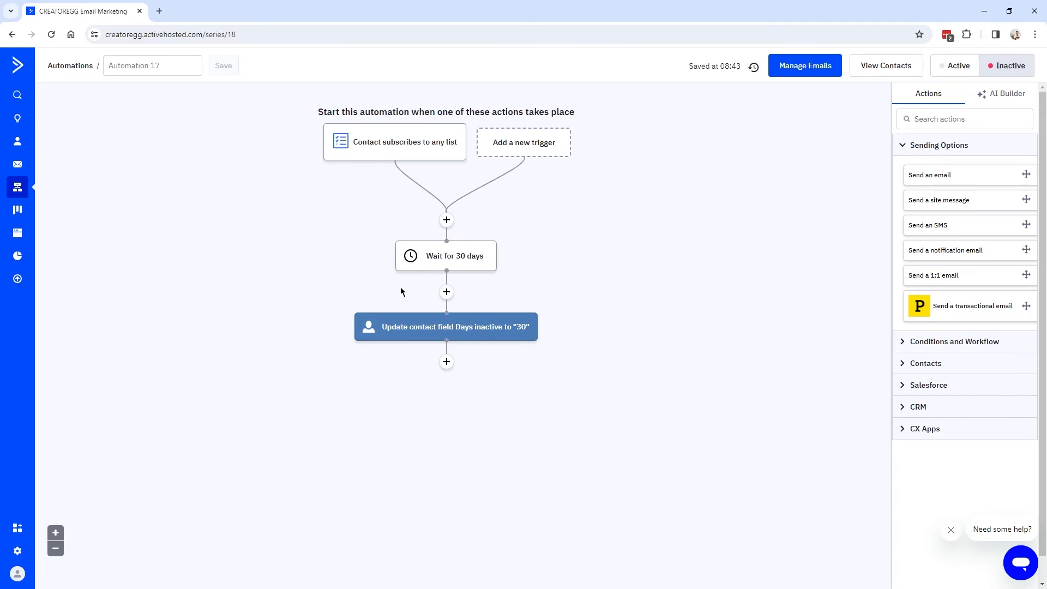
Add a second 30-day Wait step after the Days inactive update.
mouse_move(455, 332)
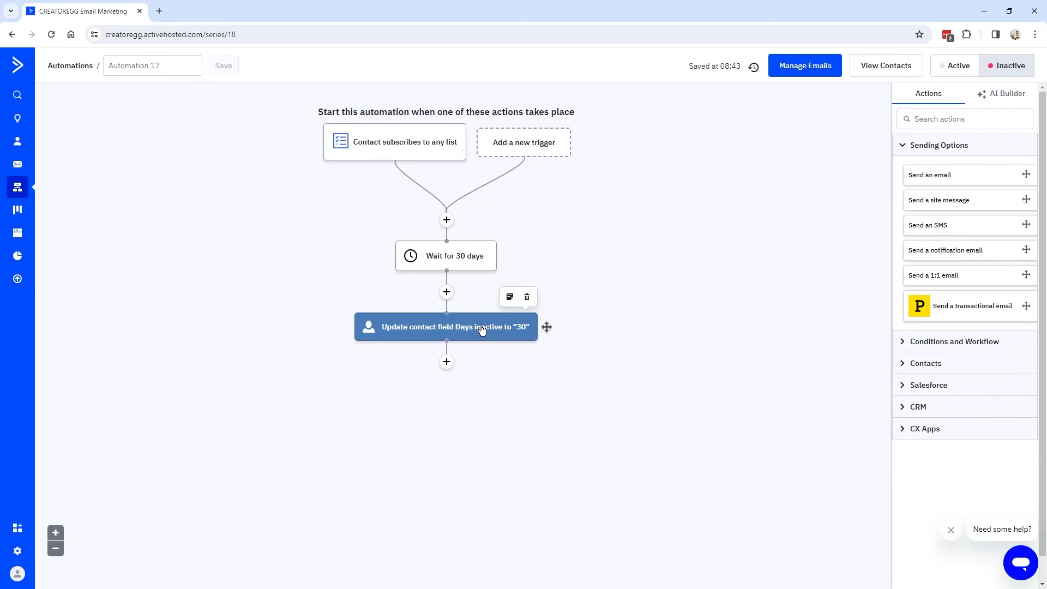
click(447, 362)
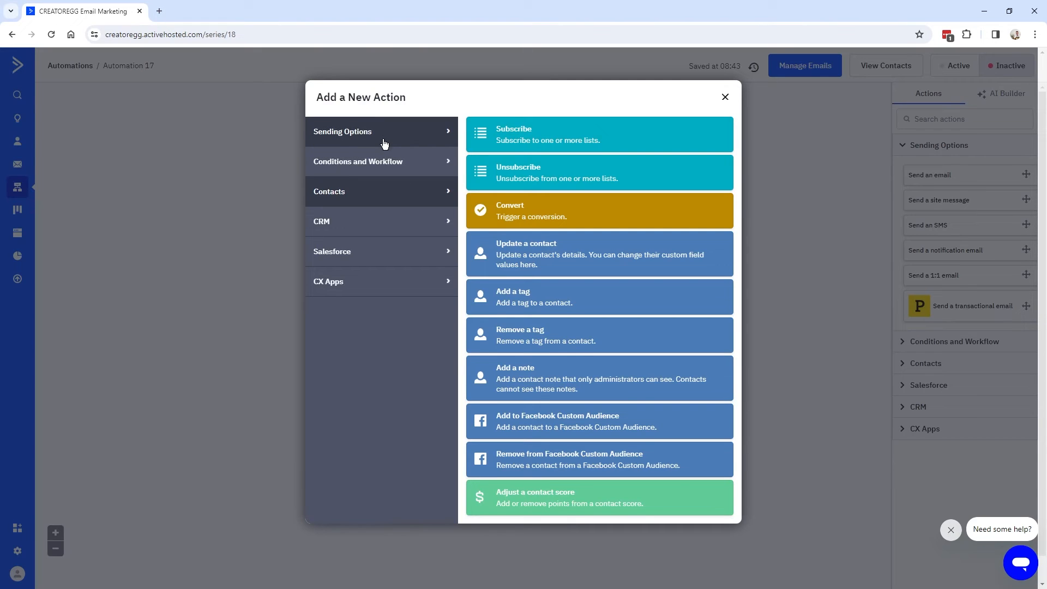
click(382, 164)
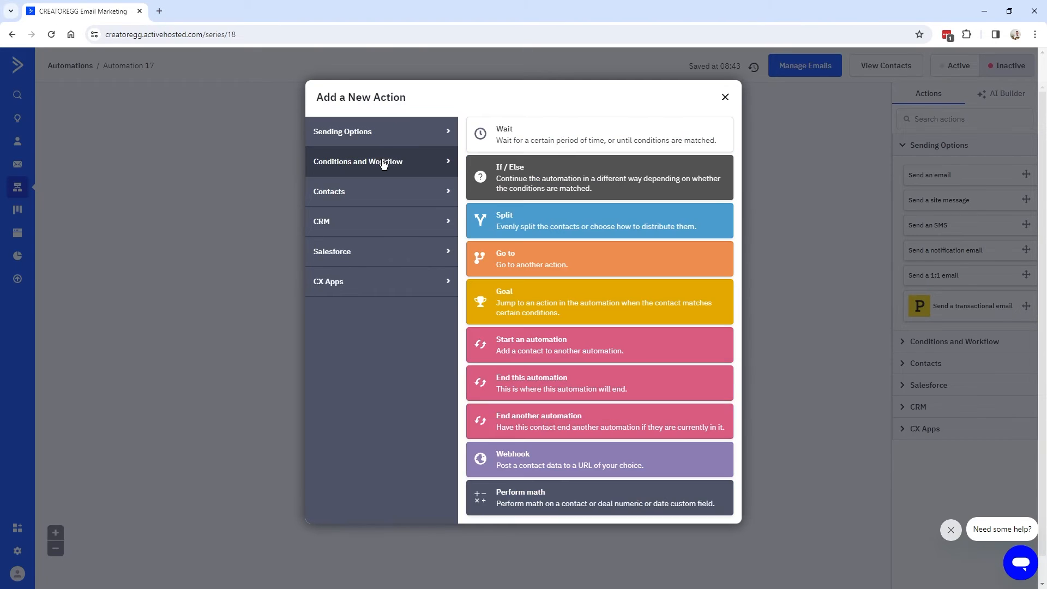
click(504, 133)
click(477, 272)
double_click(427, 290)
click(624, 378)
Add an Update a contact step setting Days inactive to 60.
click(439, 428)
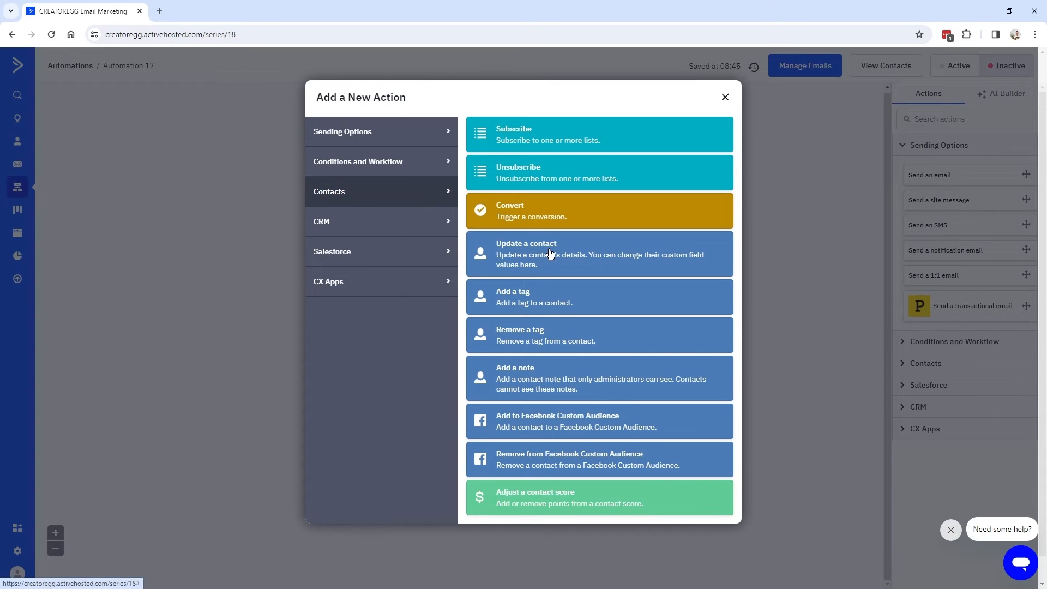
click(519, 253)
click(361, 383)
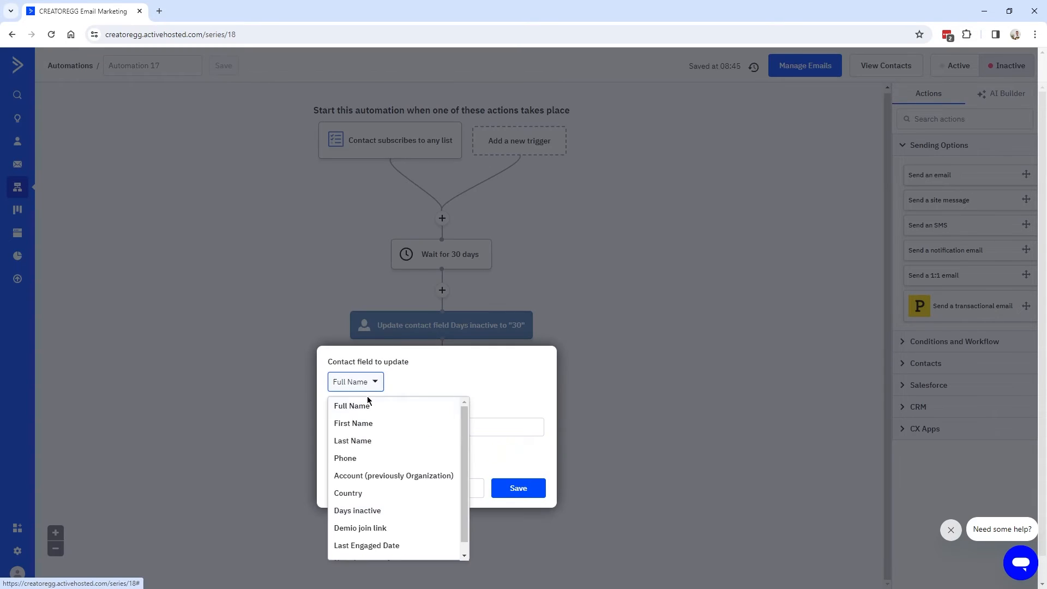
click(387, 515)
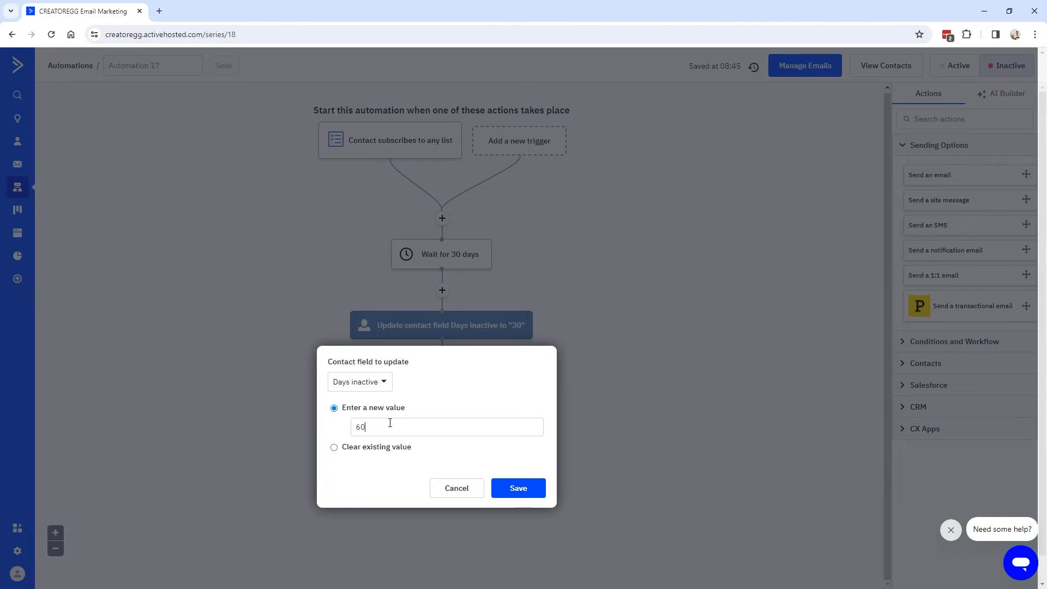
click(510, 489)
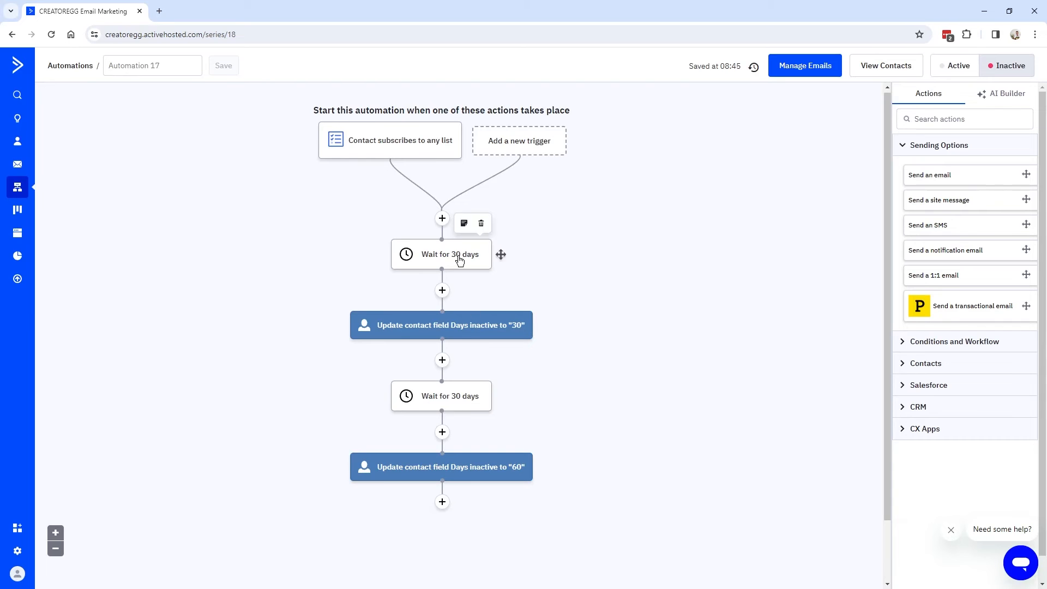
scroll(509, 409, down, 1)
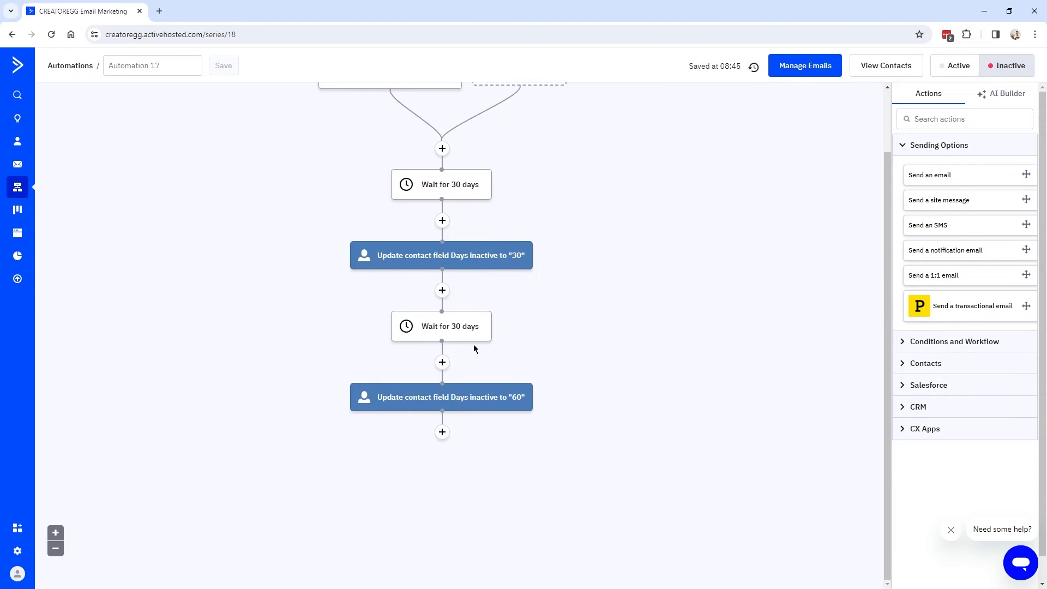
scroll(473, 345, up, 1)
scroll(480, 333, down, 1)
scroll(486, 384, up, 1)
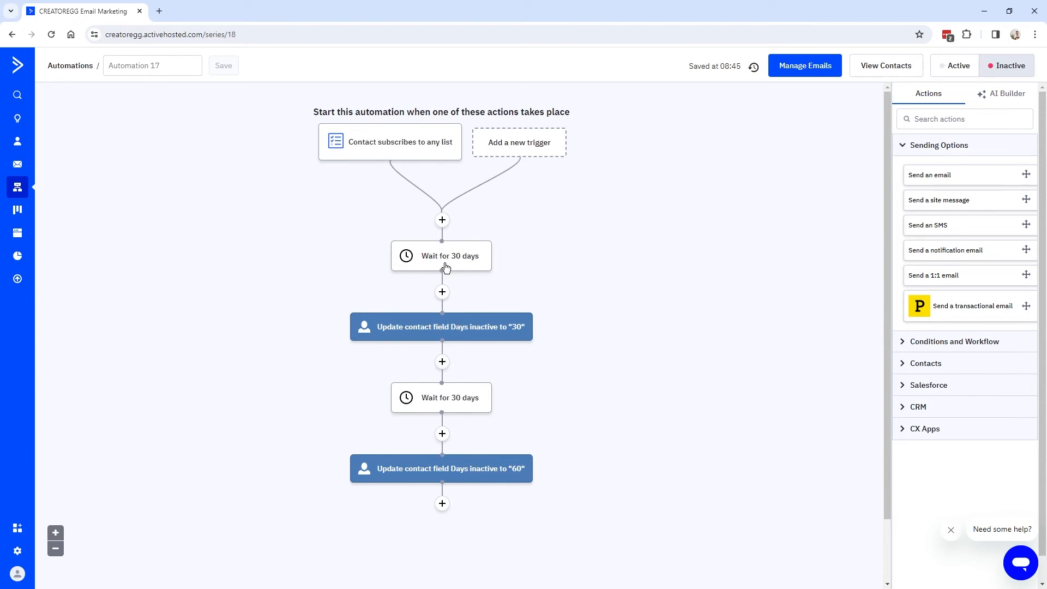
mouse_move(463, 274)
Insert a Send an email step named 'Discount code' after the first Days inactive update, designed later.
click(442, 364)
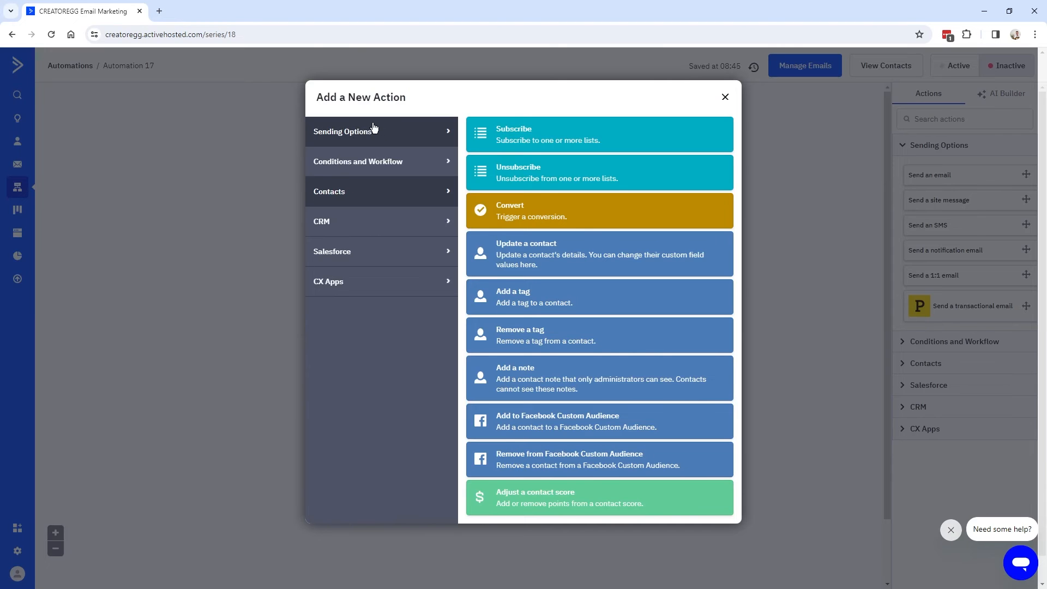
click(360, 136)
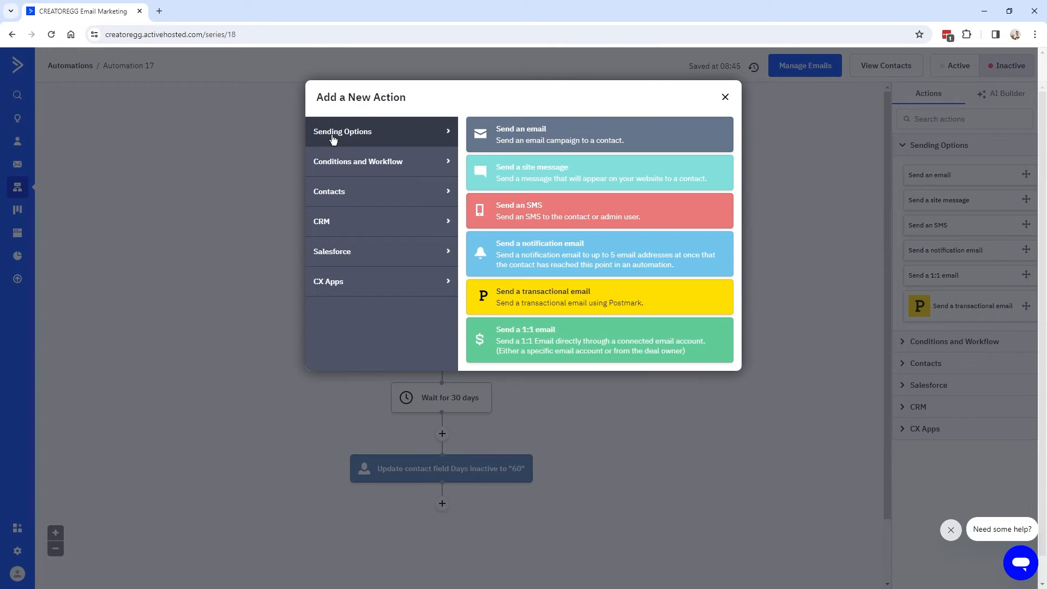
click(540, 132)
click(353, 268)
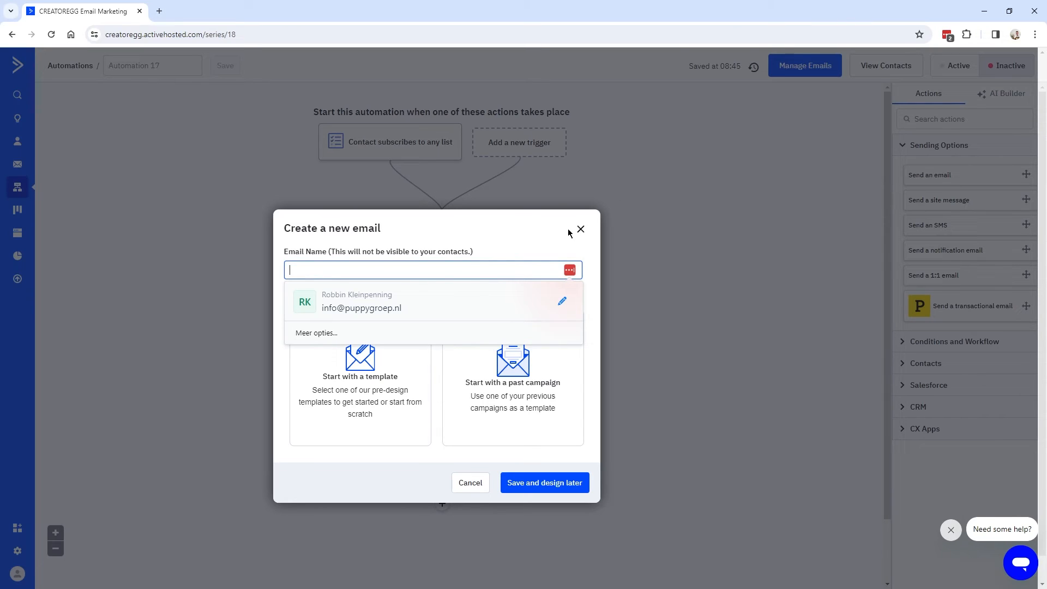
text(Discount code)
click(366, 268)
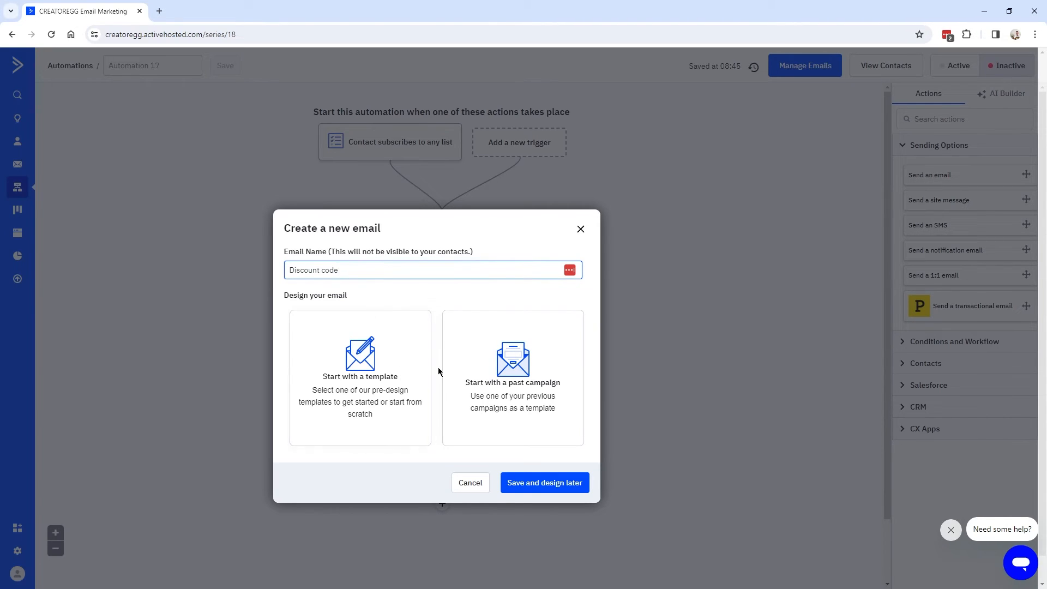
click(540, 484)
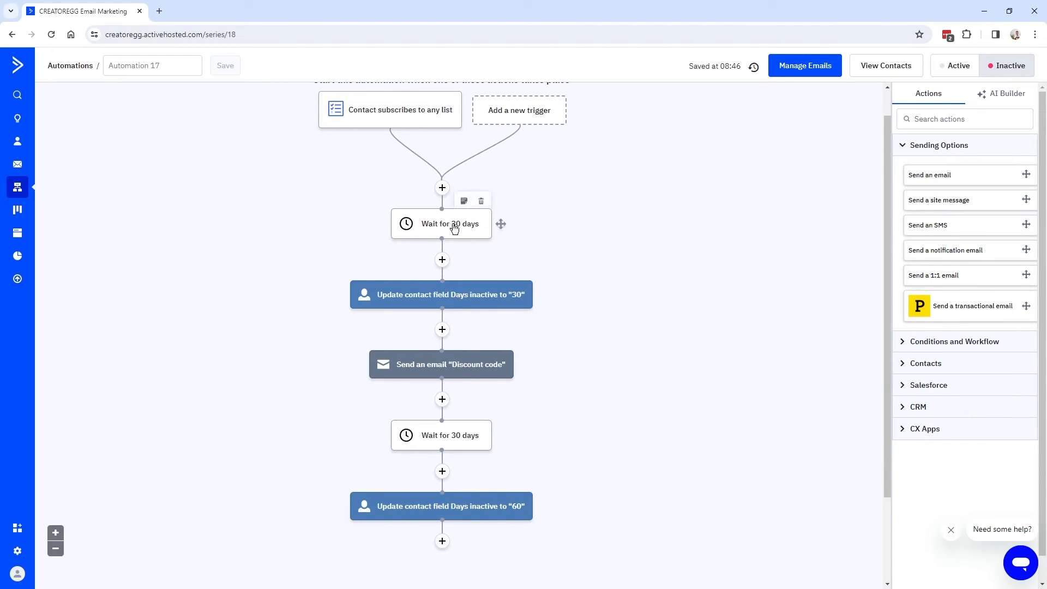
scroll(479, 419, down, 2)
scroll(479, 419, down, 1)
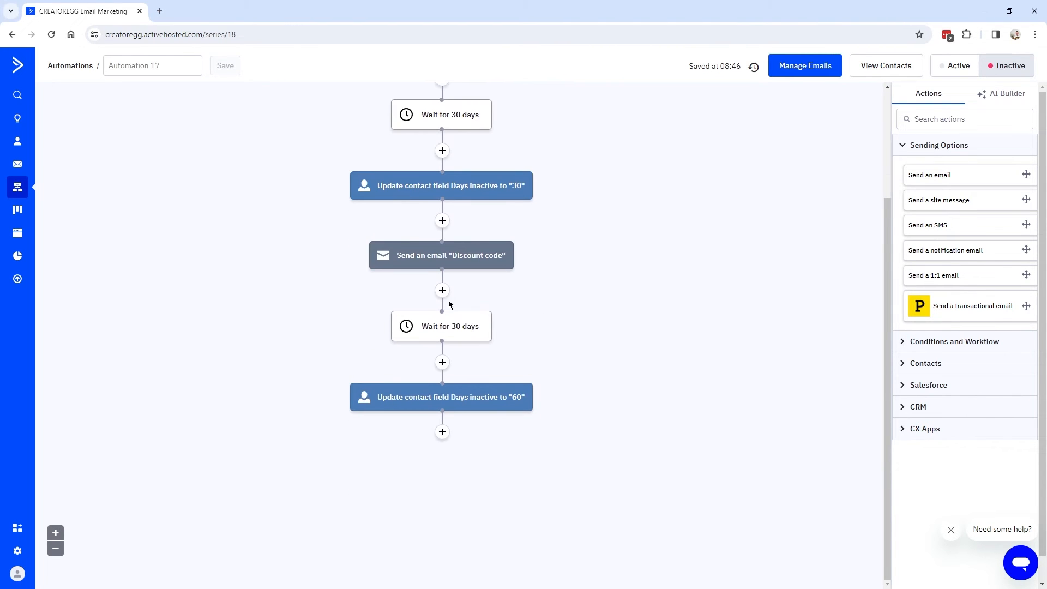
Add a third Wait step of 30 days after the Days inactive 60 update.
click(442, 432)
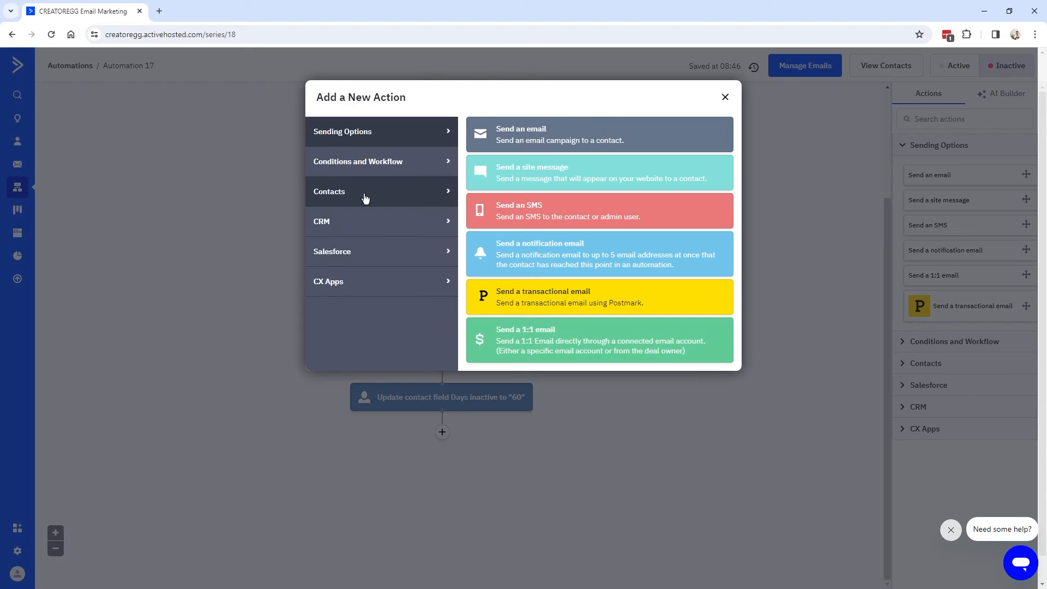
click(382, 161)
click(527, 180)
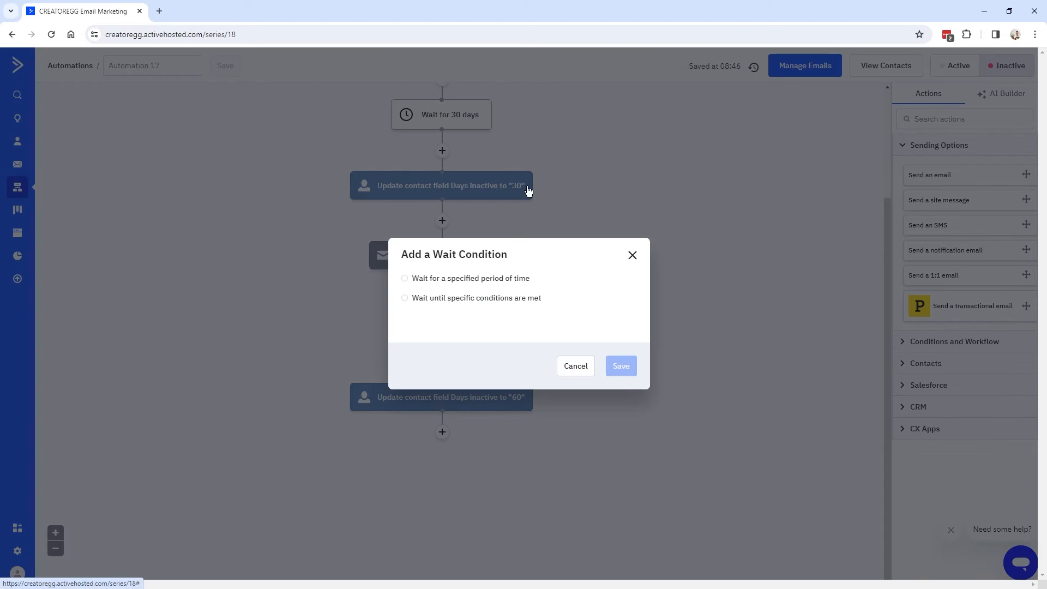
click(404, 278)
text(30)
click(622, 376)
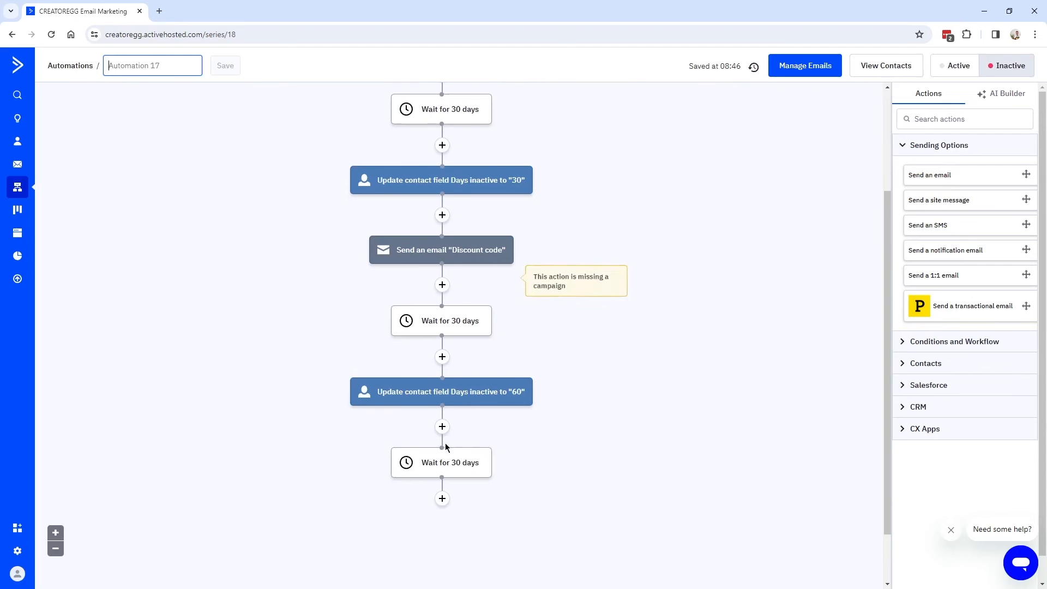
click(442, 499)
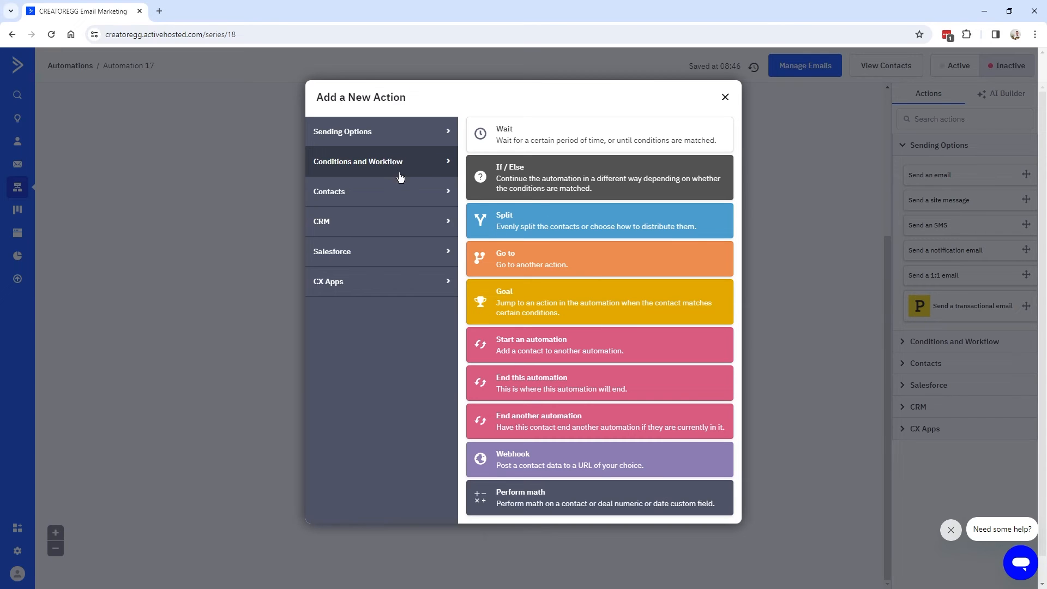
Add an Update a contact step setting Days inactive to 90.
click(328, 198)
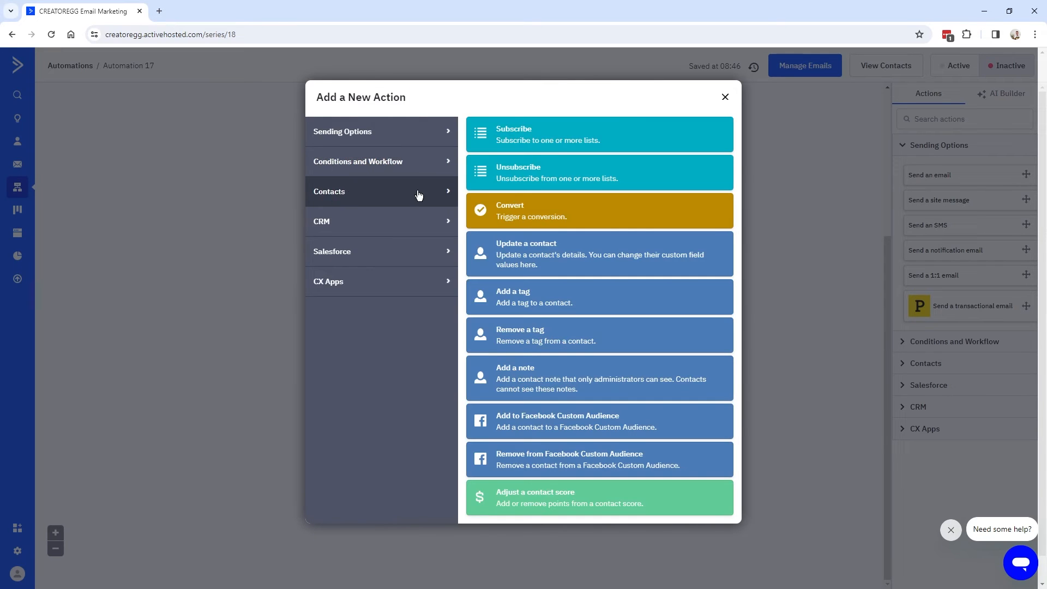
click(555, 255)
click(357, 381)
click(383, 498)
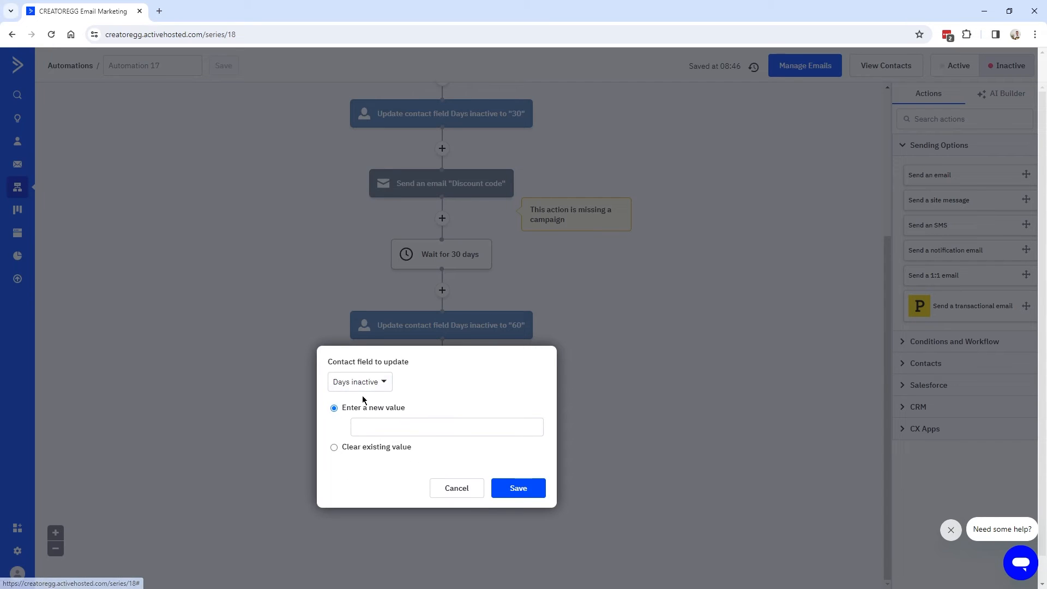
click(390, 426)
text(90)
click(499, 489)
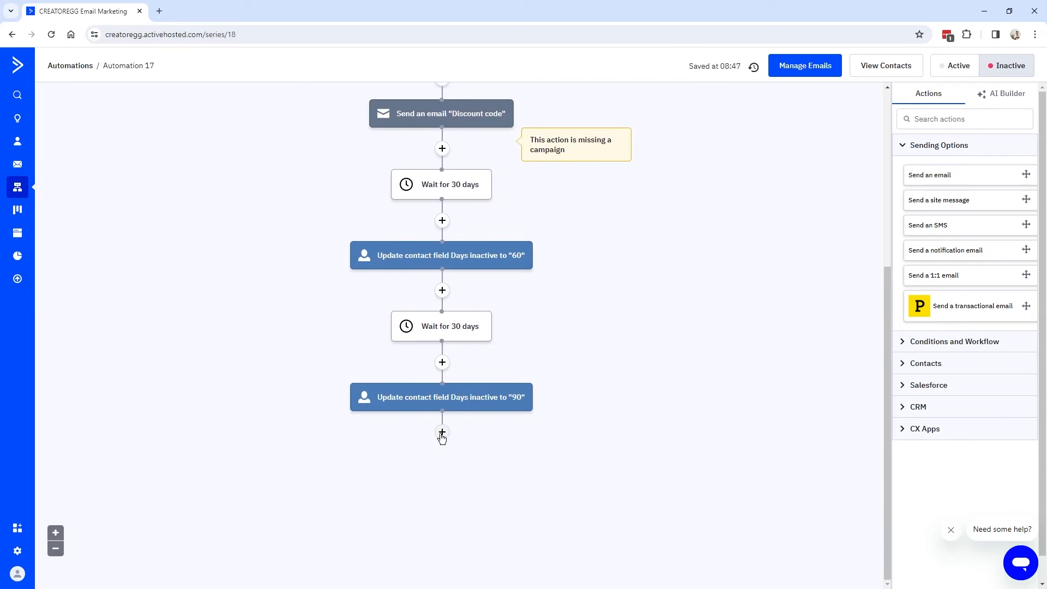
Add an Unsubscribe step removing the contact from all lists.
click(442, 432)
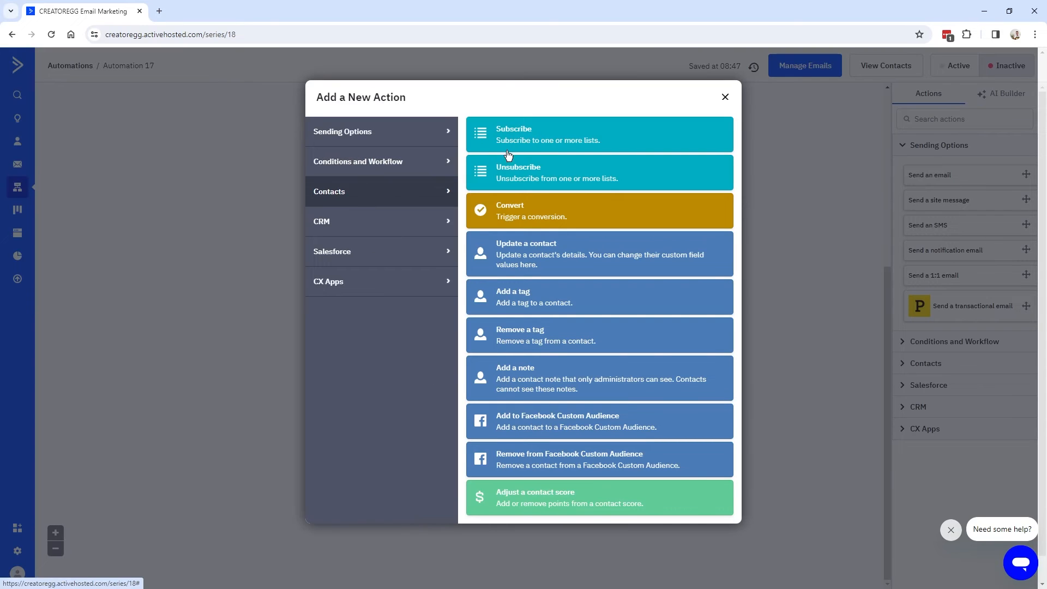
click(622, 184)
click(452, 421)
click(484, 455)
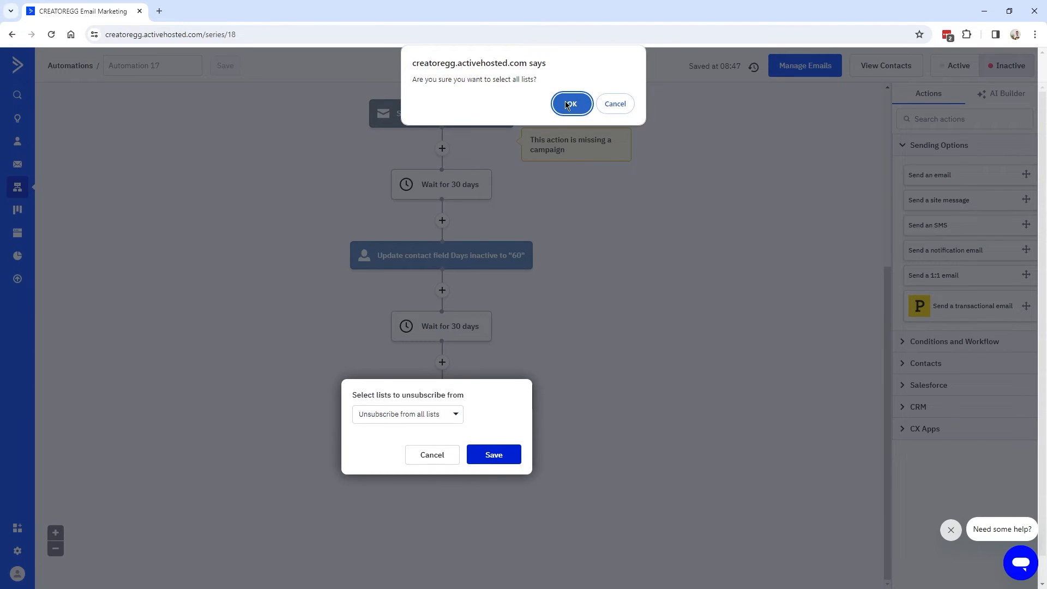
click(567, 105)
Finish the flow with an End this automation step after the unsubscribe.
scroll(453, 420, down, 1)
click(442, 433)
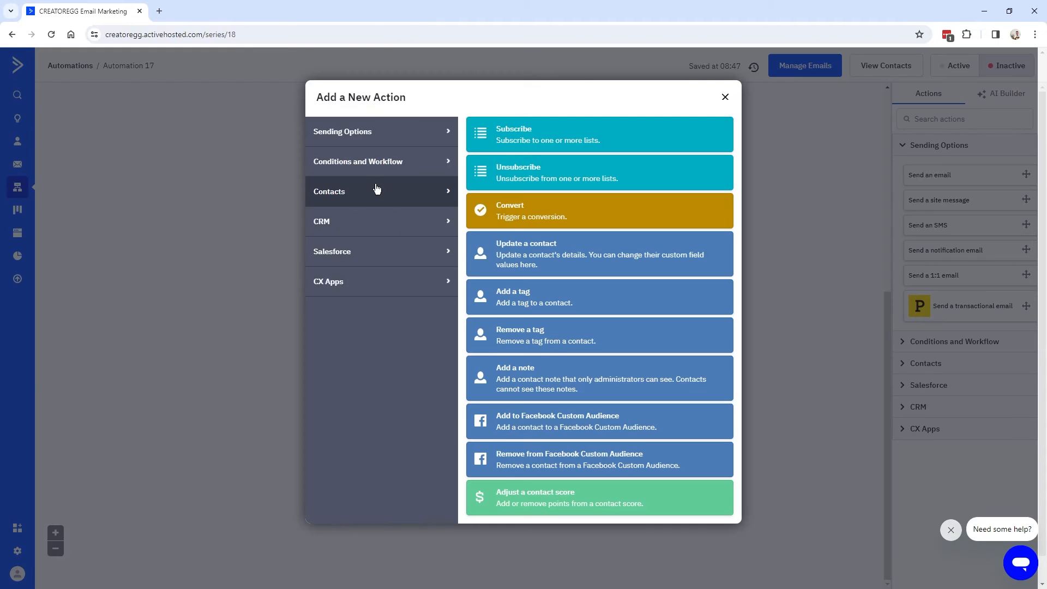
click(375, 161)
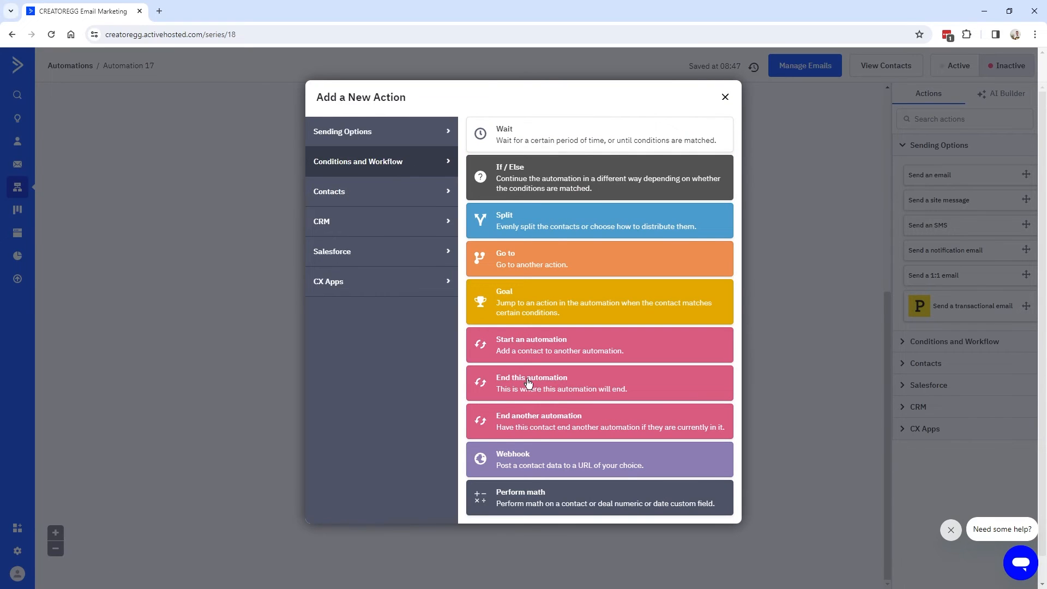
click(565, 390)
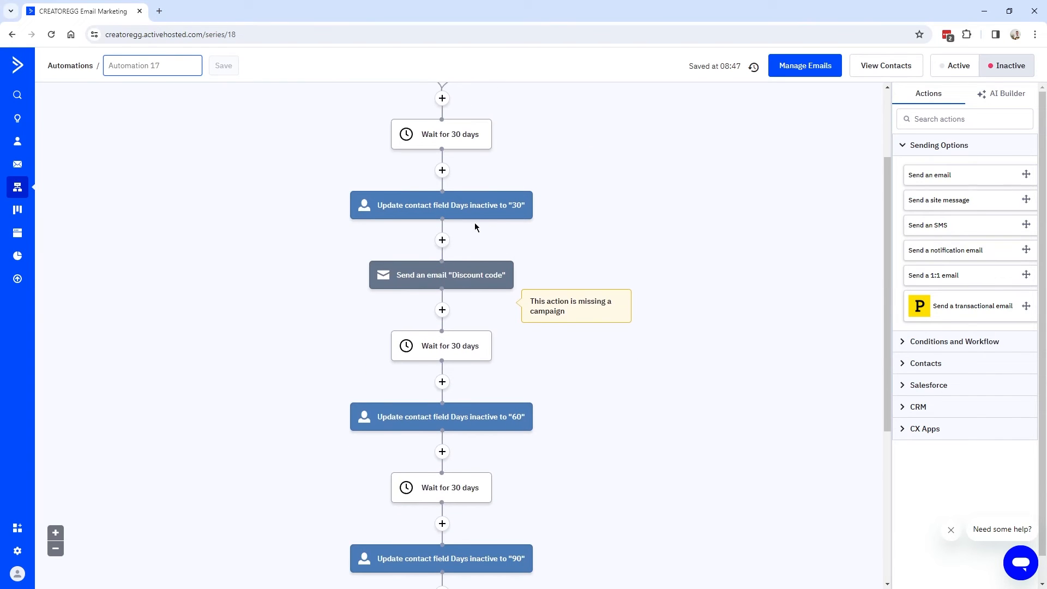
Switch to the Automation_13.1_Remove_Inactive_Subs tab and select its name in the title field.
scroll(459, 393, down, 3)
scroll(436, 326, up, 4)
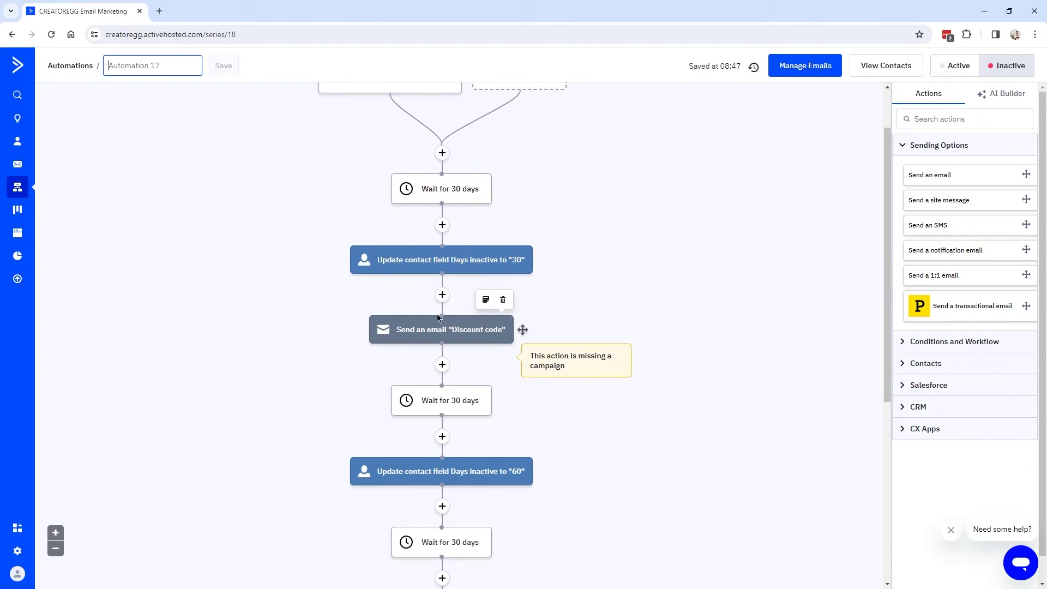
scroll(436, 327, up, 1)
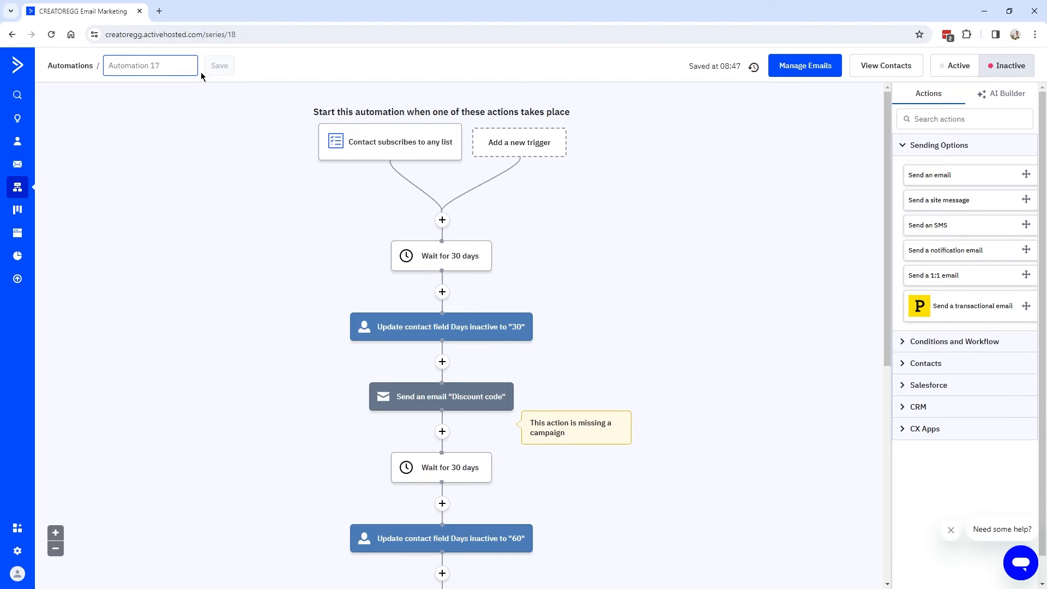
key(alt)
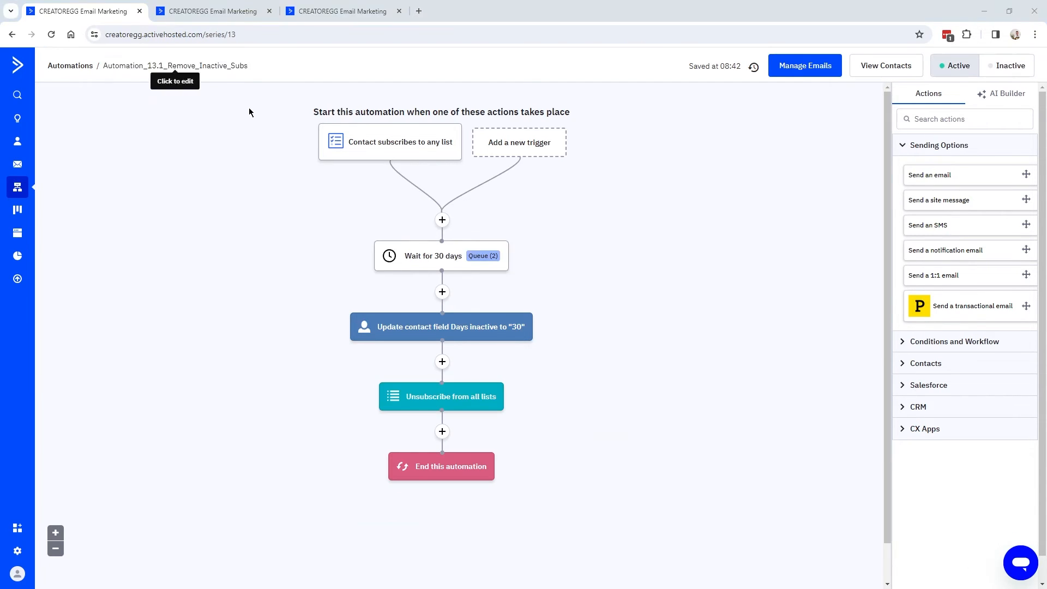
click(118, 67)
drag(111, 66, 173, 65)
Check the Automation 13.2 tab, close the extra tabs, and return to the Automations list.
click(173, 65)
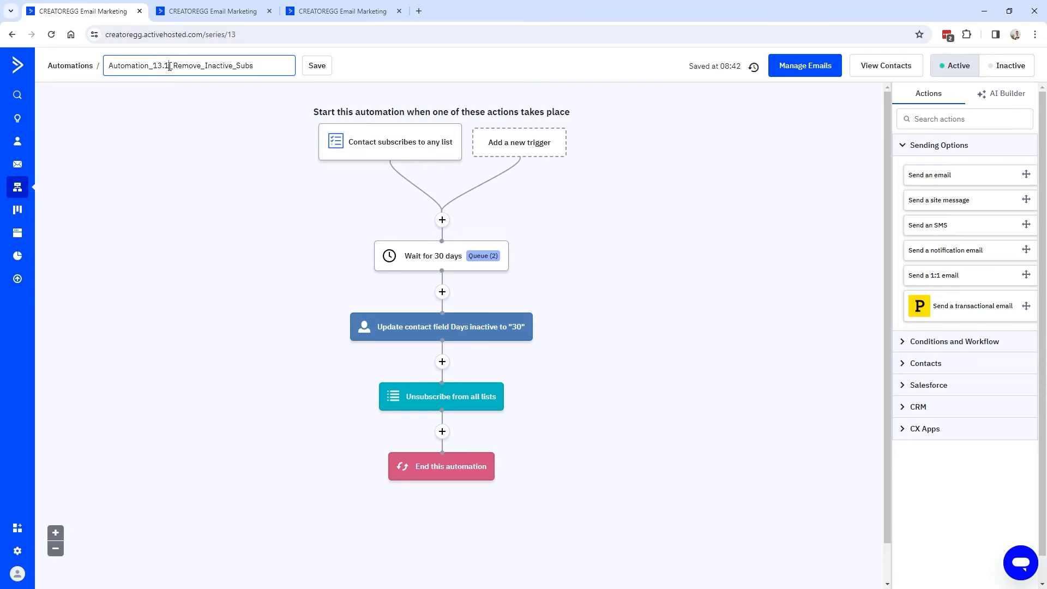
click(182, 15)
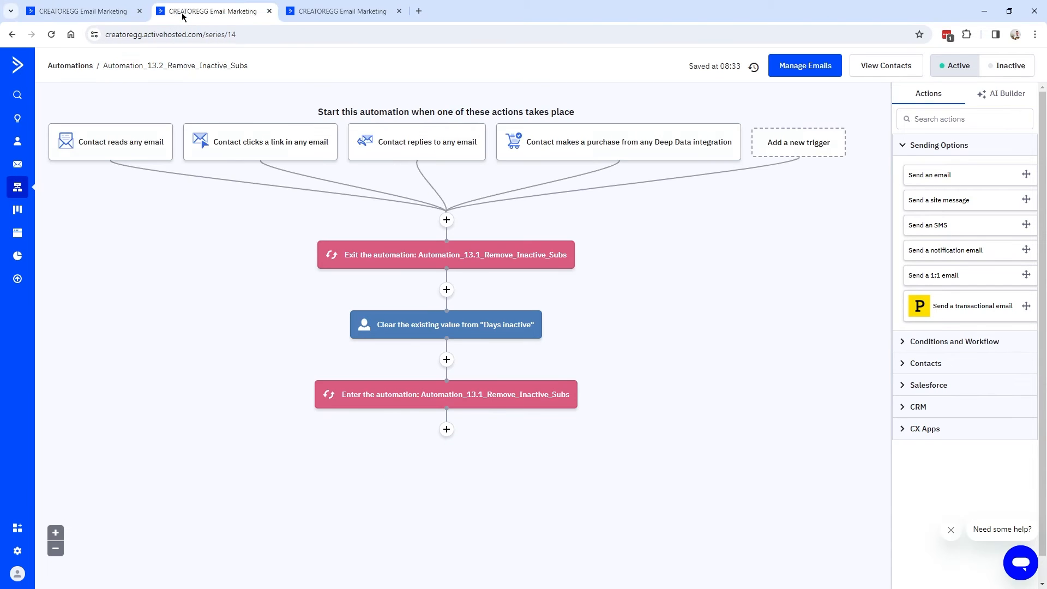
click(164, 64)
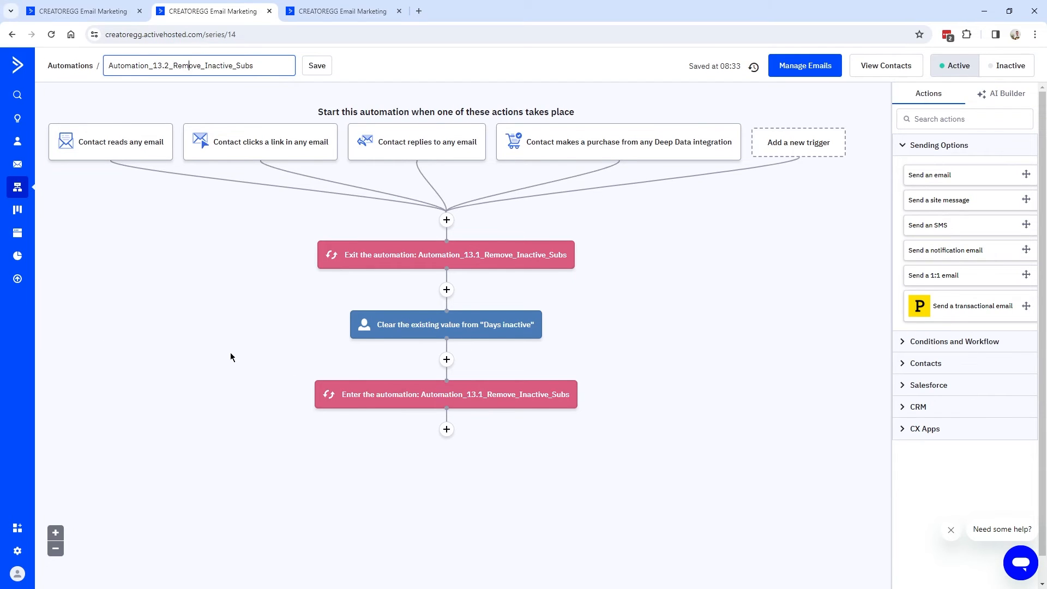
key(ctrl+w)
key(ctrl+w)
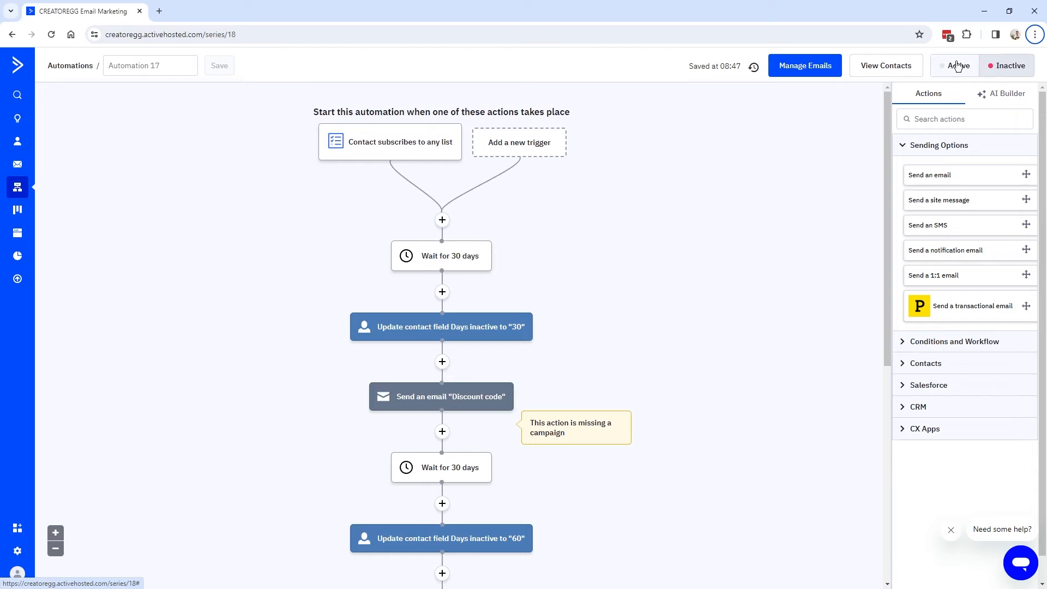
click(20, 191)
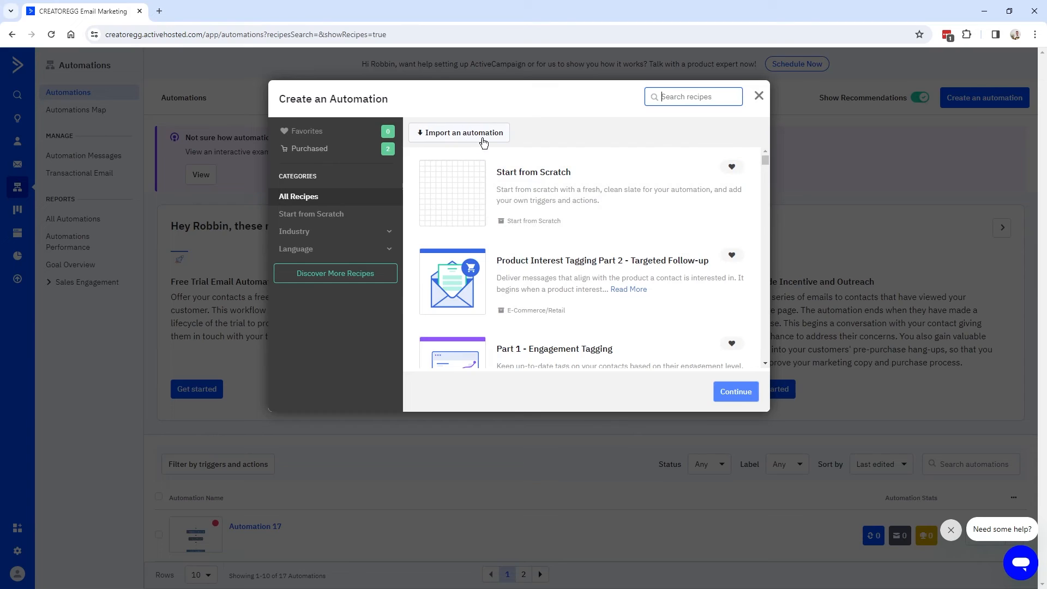
Cancel the Import an automation form and start Automation 18 from scratch.
click(473, 152)
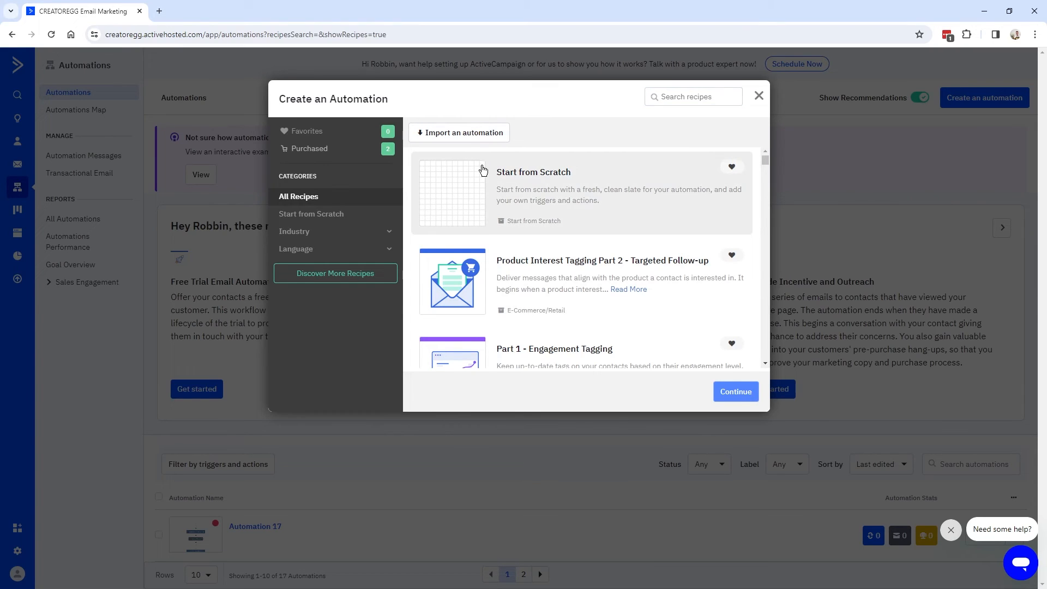
click(474, 136)
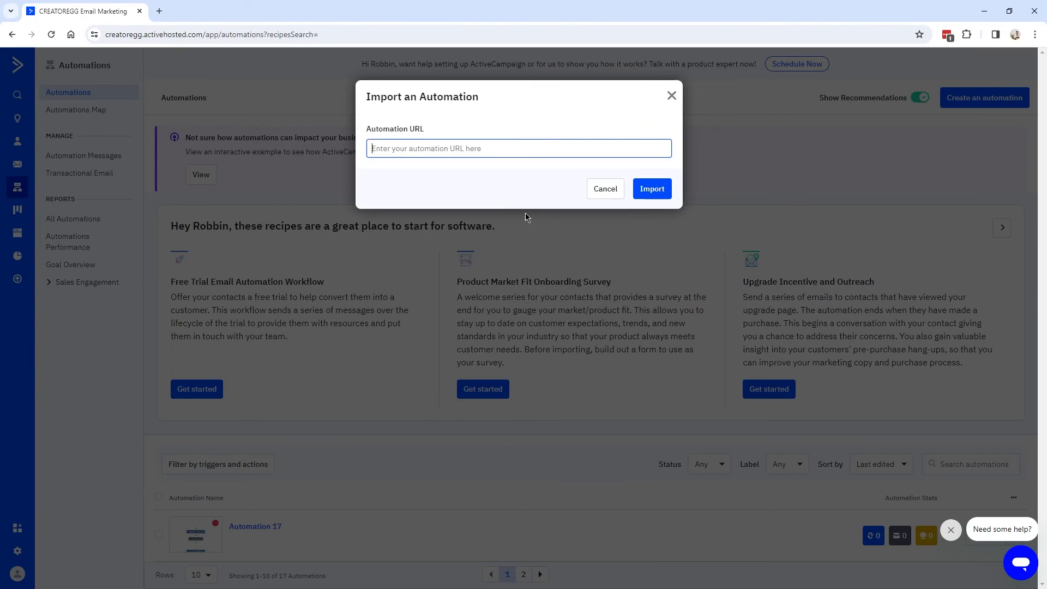
drag(387, 136, 380, 129)
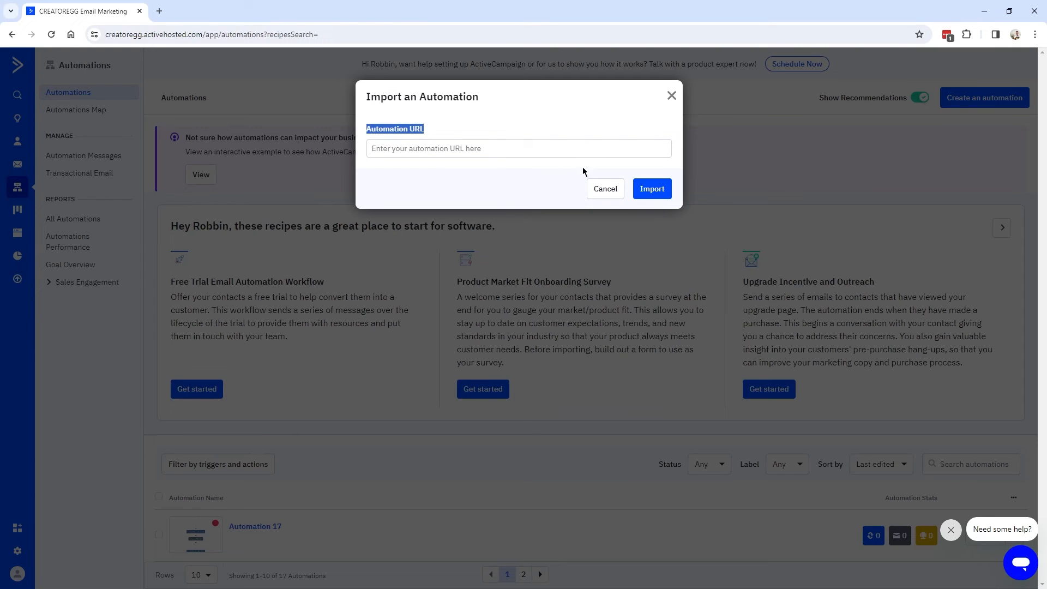
click(606, 190)
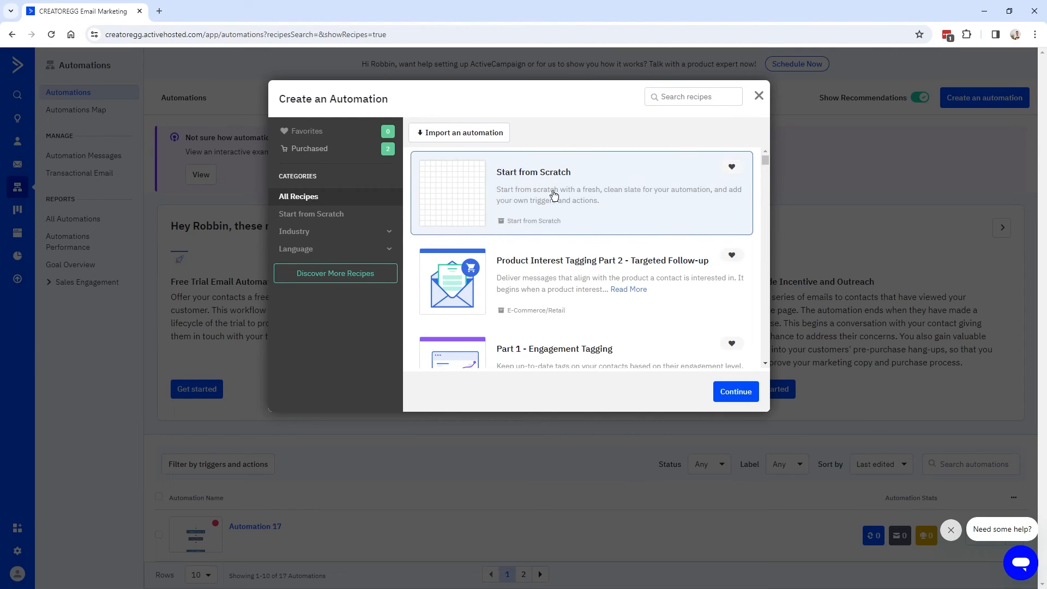
click(736, 393)
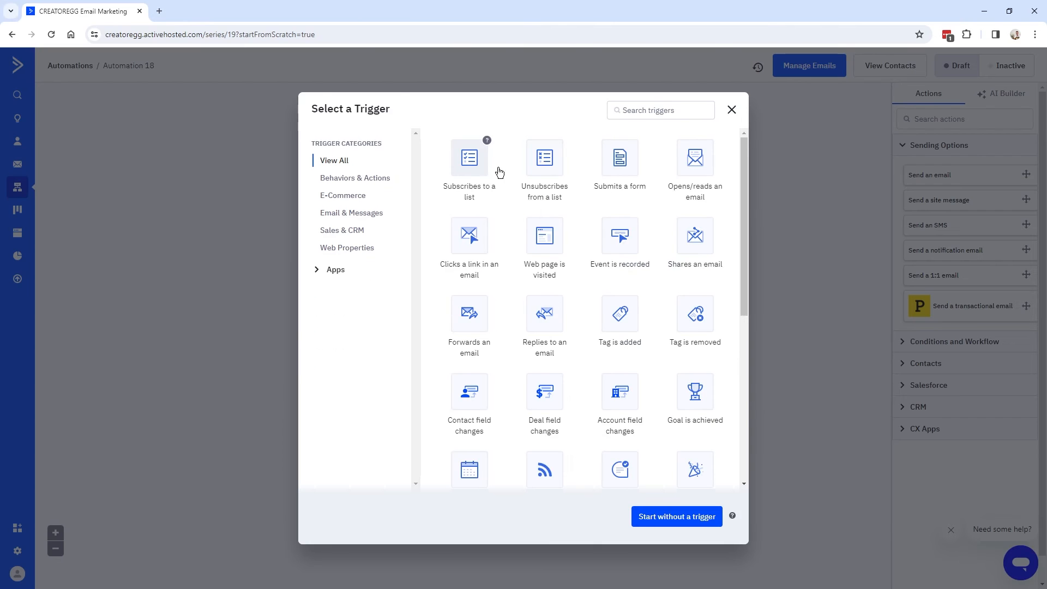
Choose the Opens/reads an email trigger for any Standard Campaign, set to run Multiple Times.
click(671, 107)
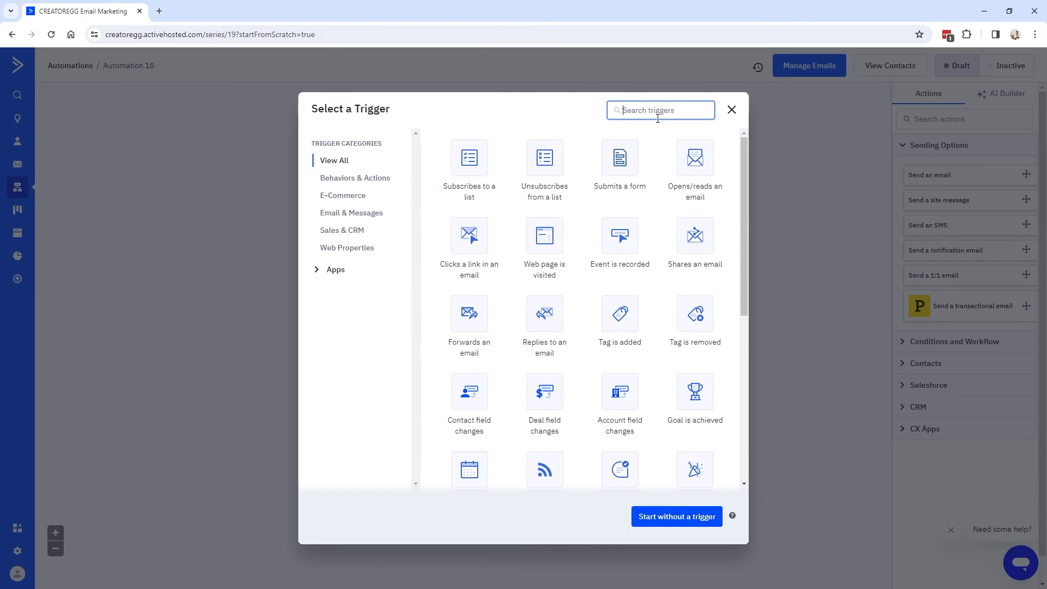
click(706, 166)
click(415, 158)
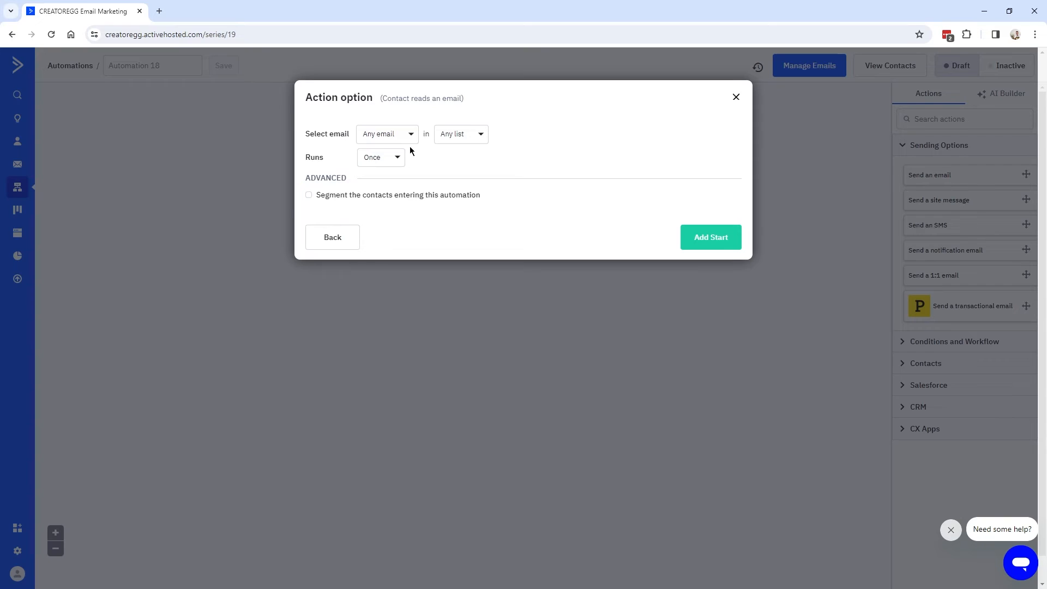
click(400, 159)
click(400, 200)
drag(307, 158, 440, 163)
click(493, 166)
Confirm the read-email start and add an End another automation step for Automation_13.1_Remove_Inactive_Subs.
click(714, 241)
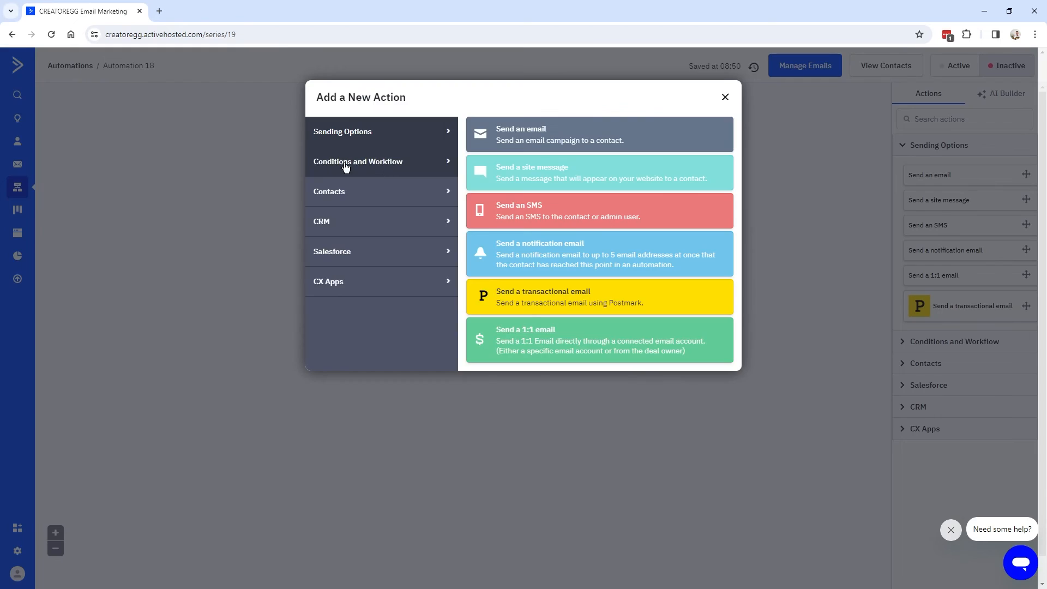
click(349, 167)
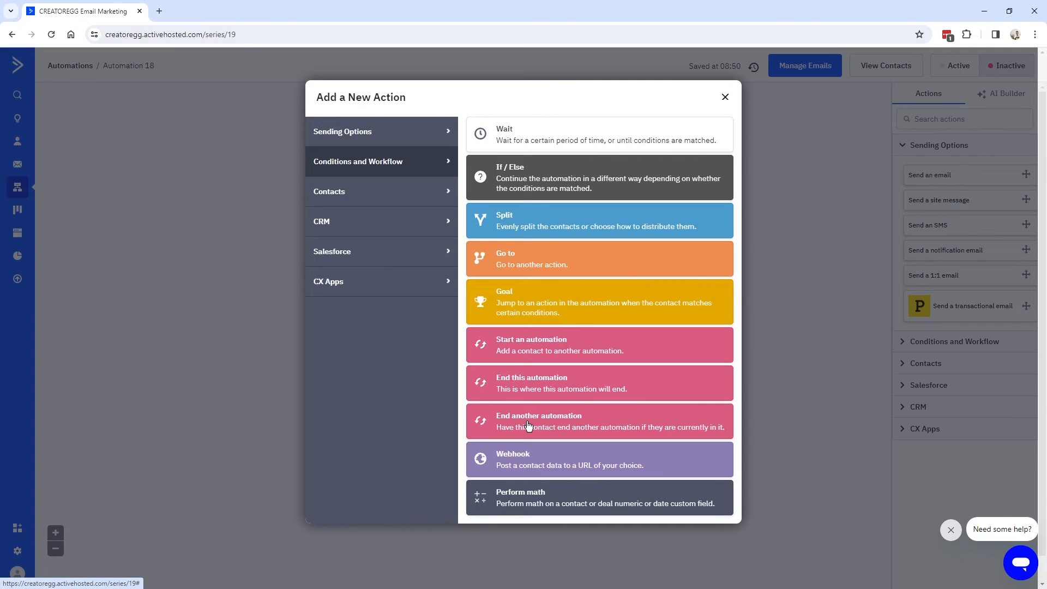
click(580, 419)
drag(505, 253, 507, 306)
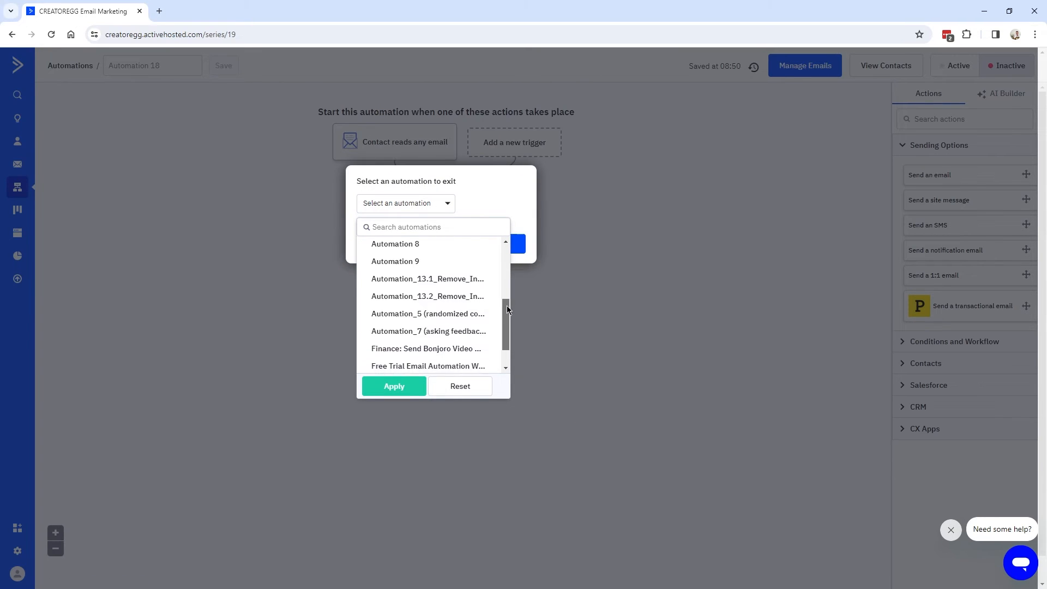
click(455, 280)
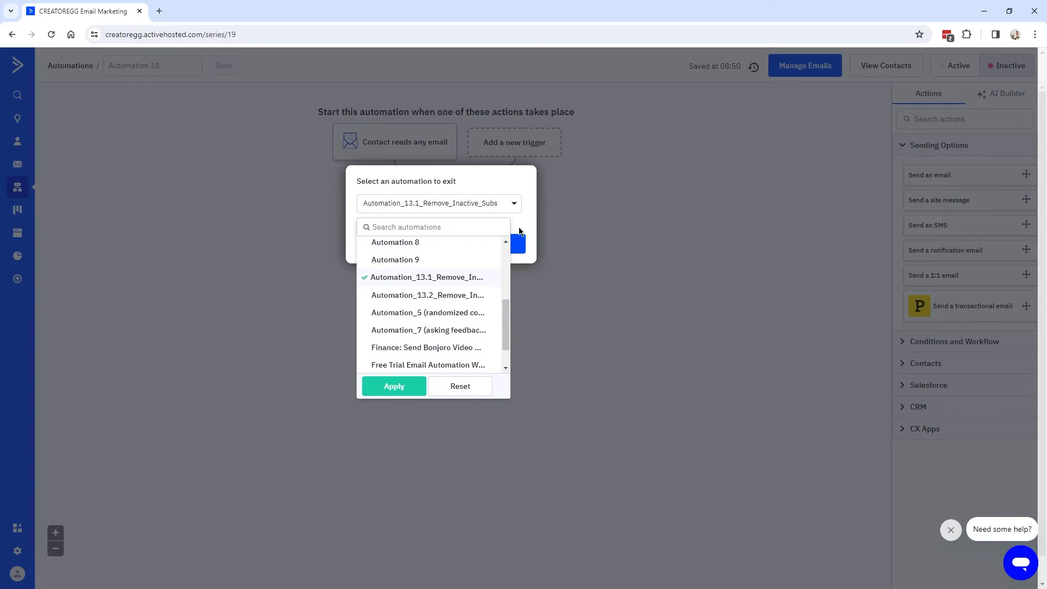
click(394, 387)
key(Return)
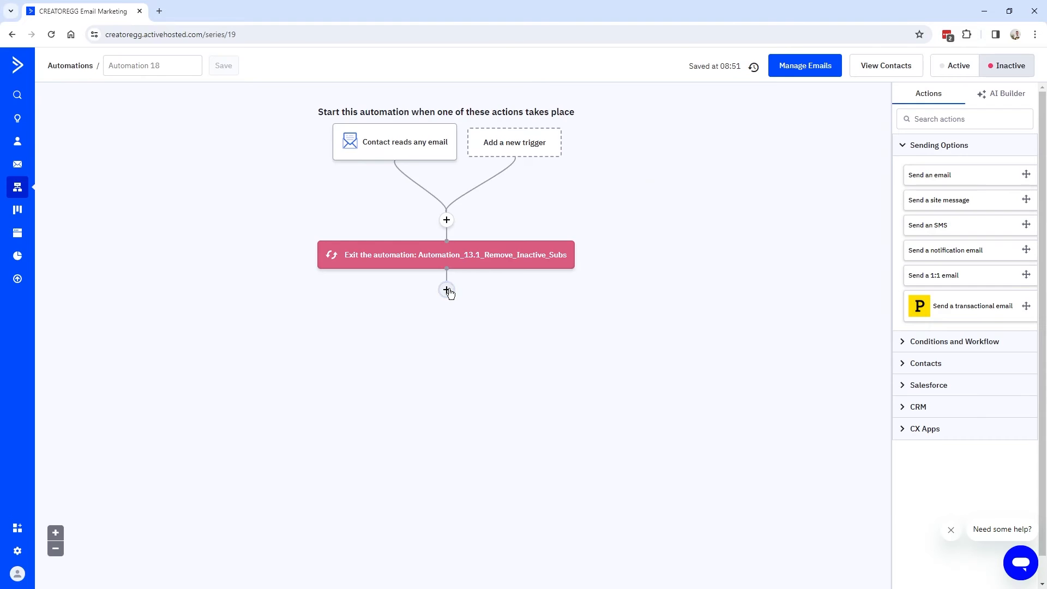
Add an Update a contact step that clears the existing Days inactive field value.
click(446, 289)
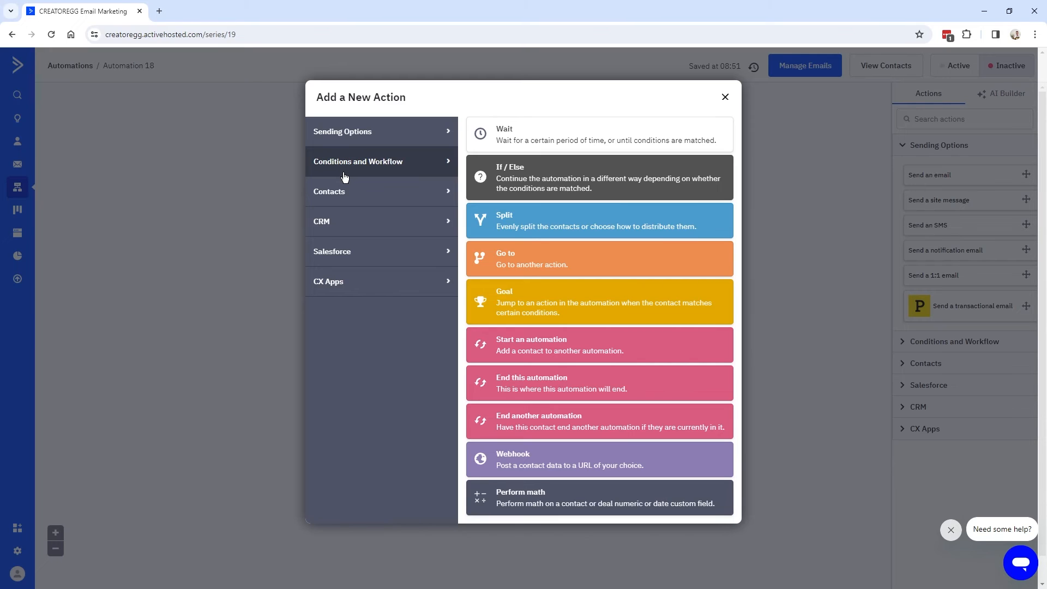
mouse_move(351, 196)
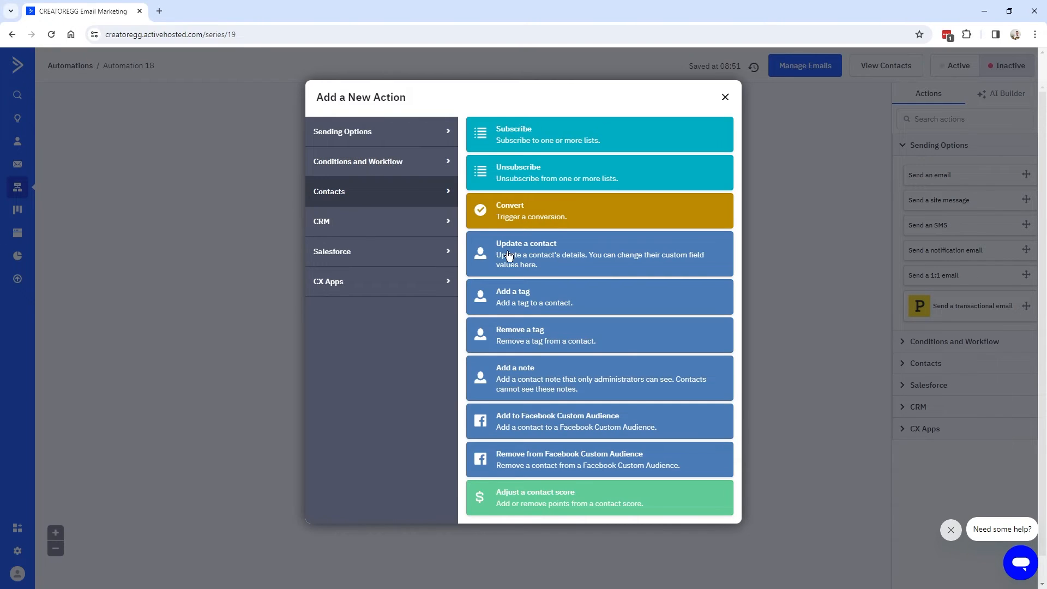
click(502, 253)
click(363, 239)
click(360, 367)
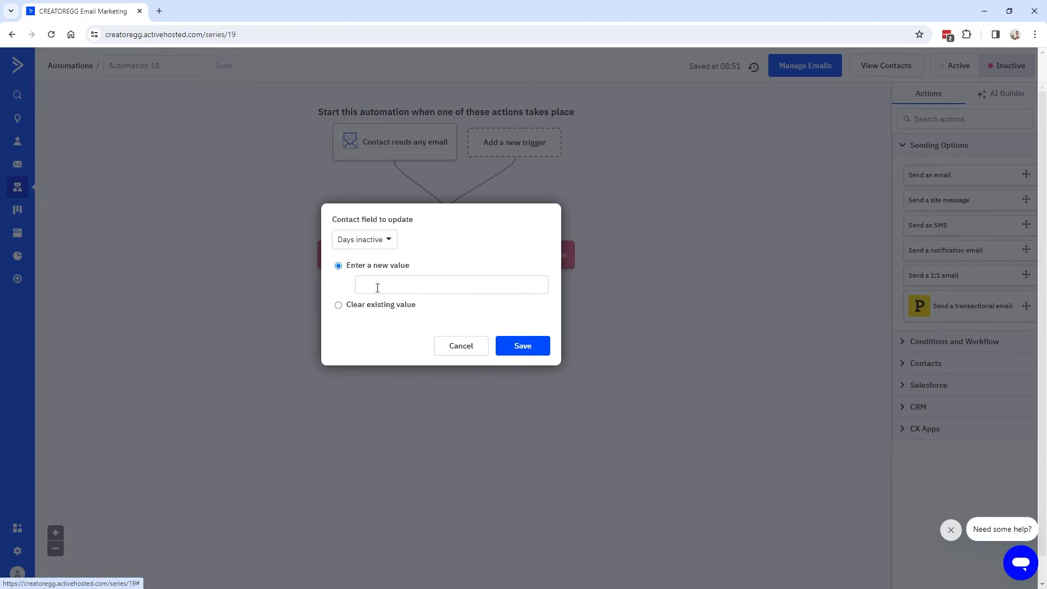
click(338, 305)
click(522, 322)
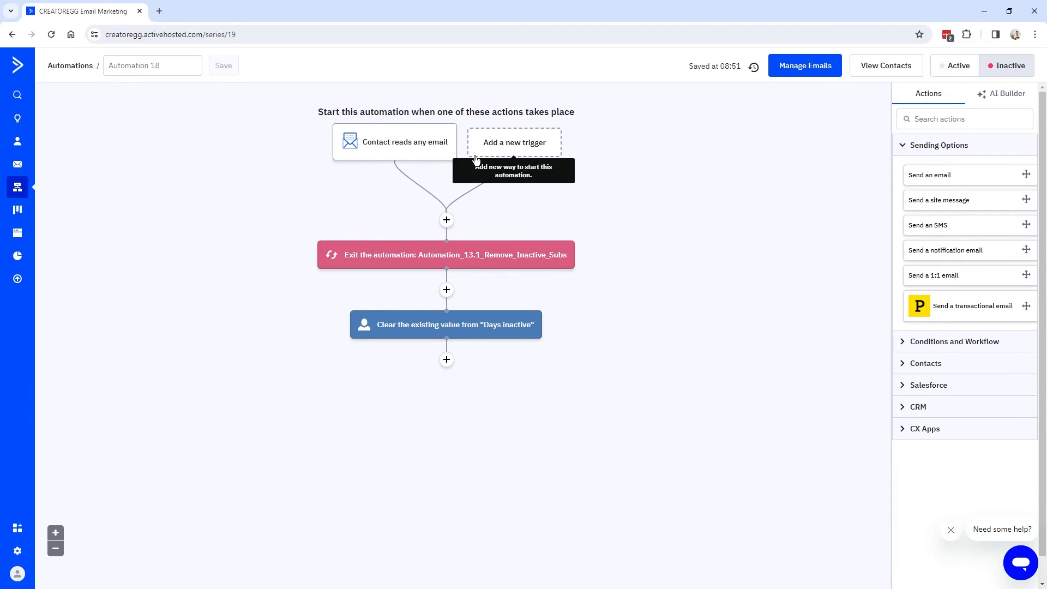
Add a final Start an automation step entering contacts into Automation_13.1_Remove_Inactive_Subs.
click(447, 360)
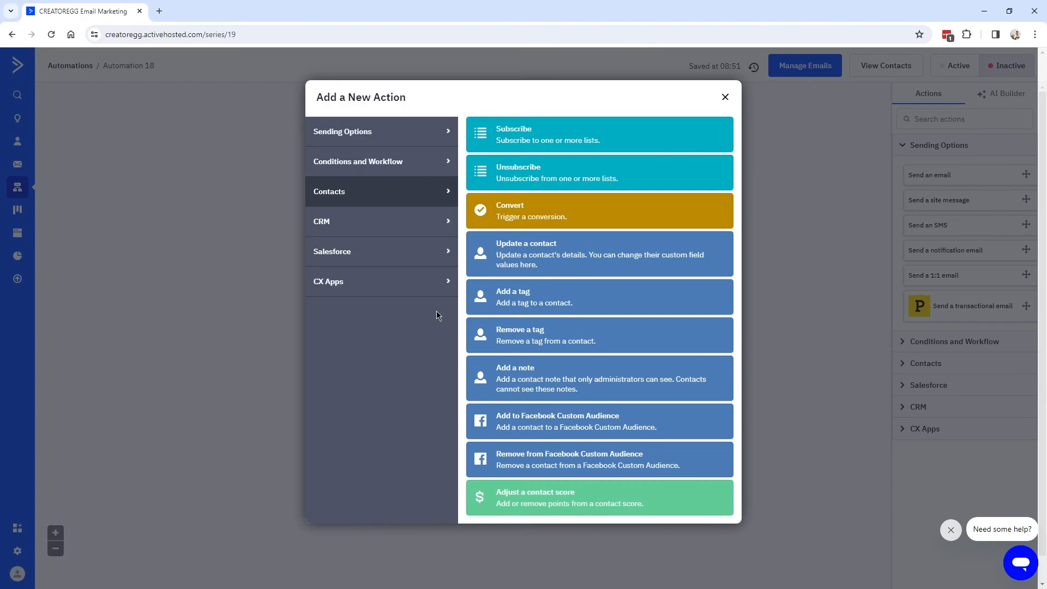
click(390, 162)
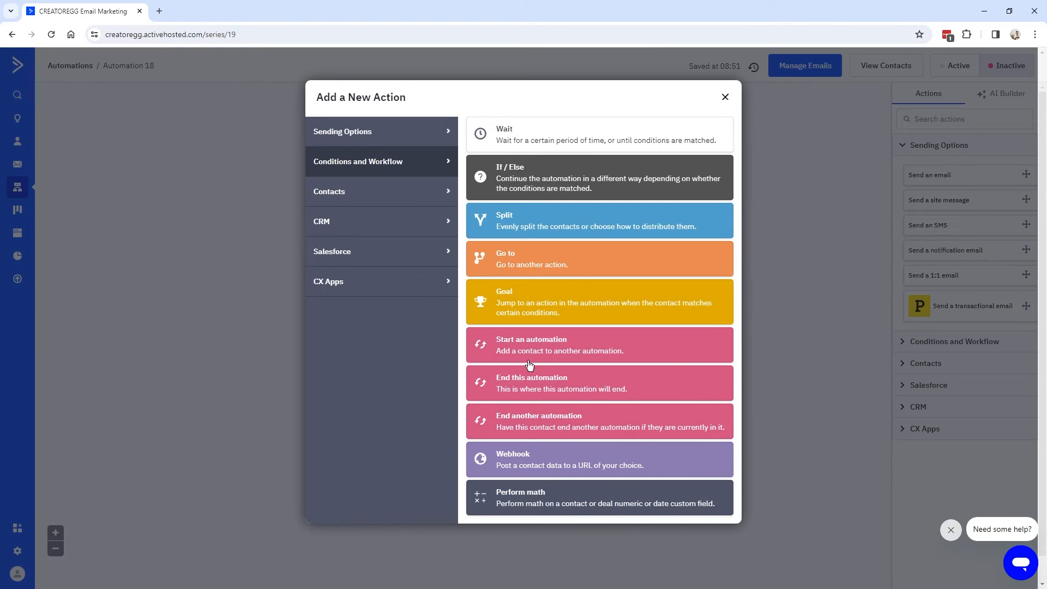
click(538, 344)
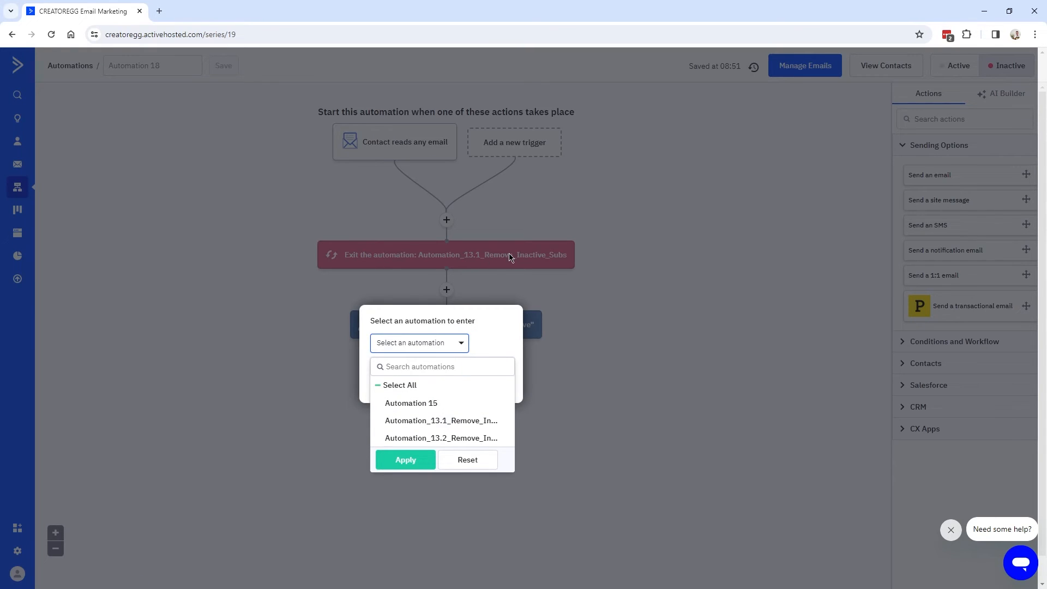
click(440, 427)
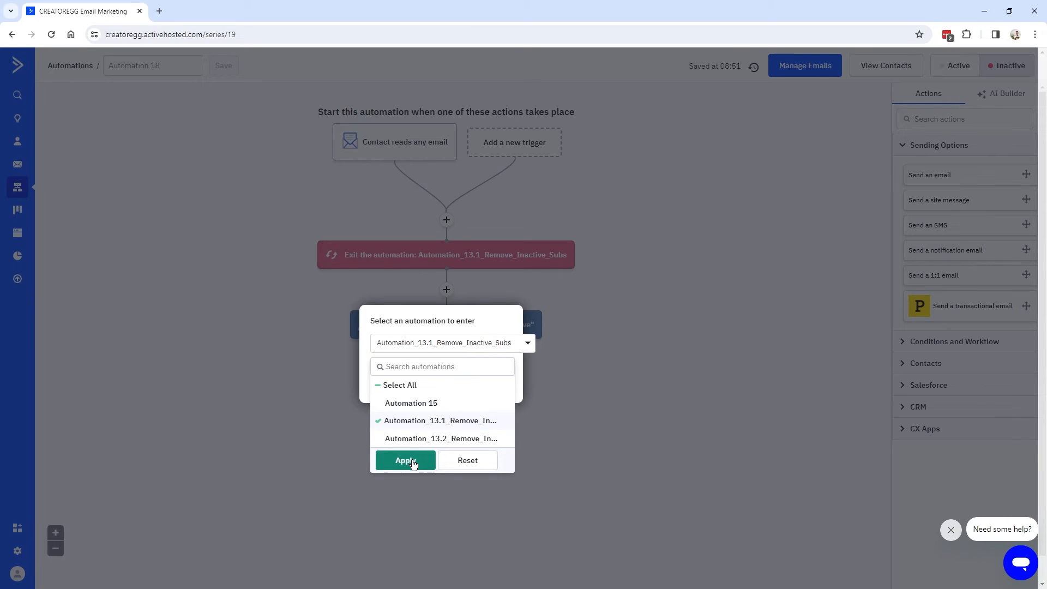
click(408, 460)
click(485, 383)
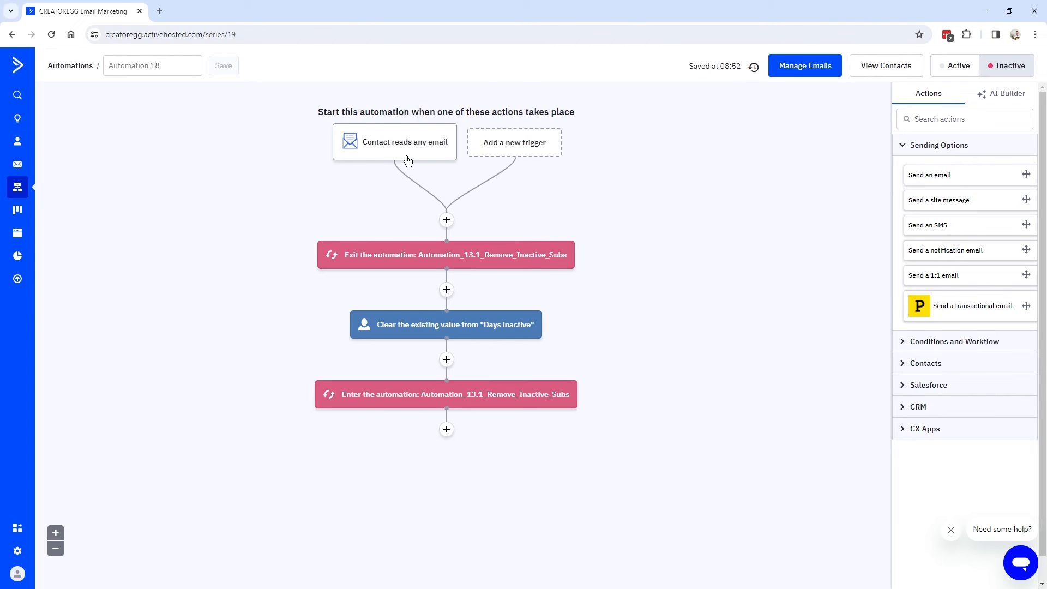
mouse_move(447, 158)
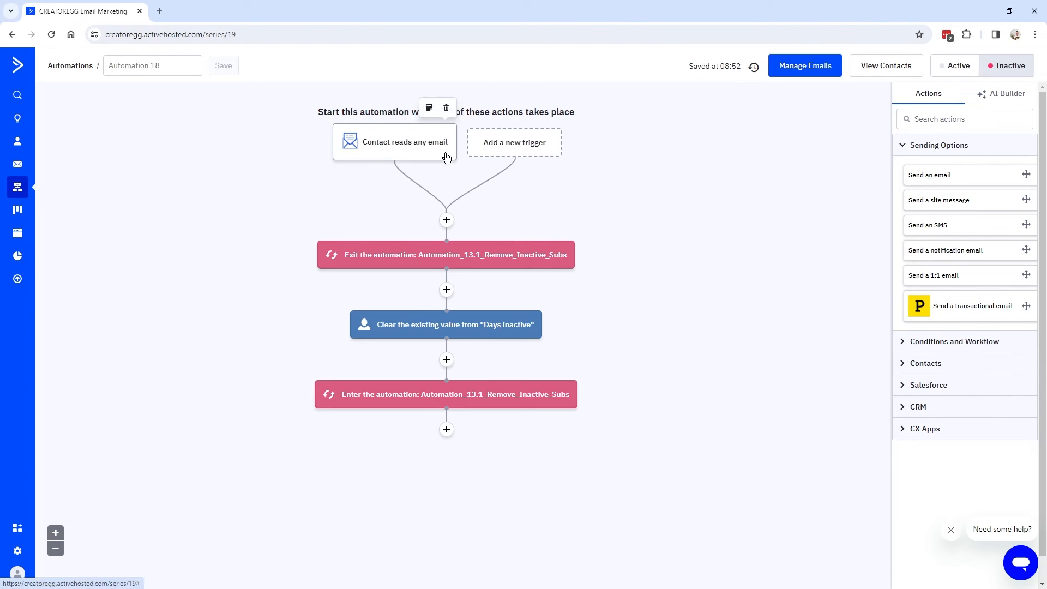
Add a Clicks a link in an email start trigger for Standard Campaigns, running Multiple Times.
click(524, 148)
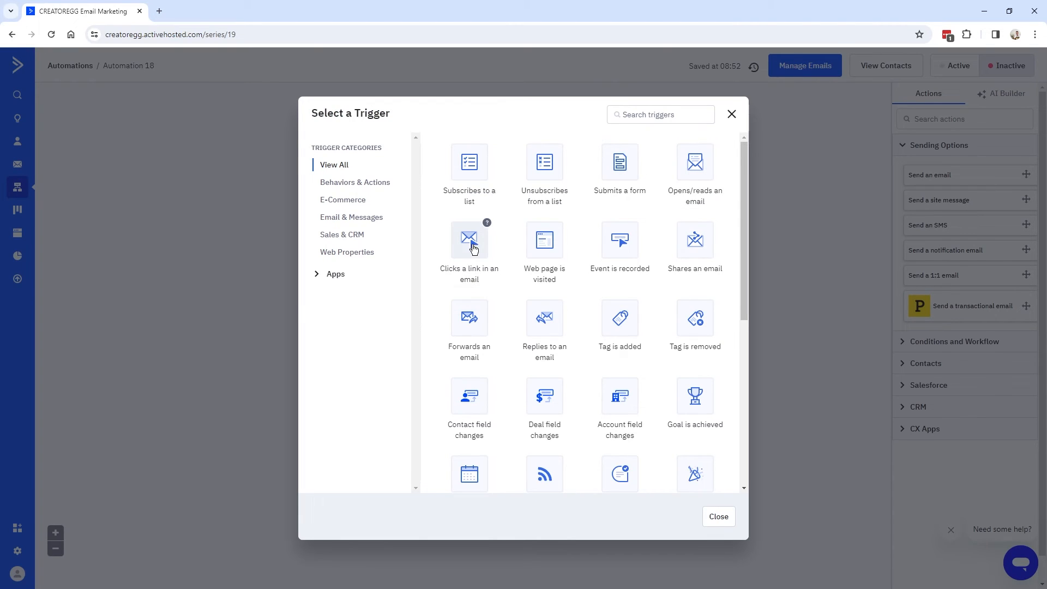
click(469, 261)
click(393, 147)
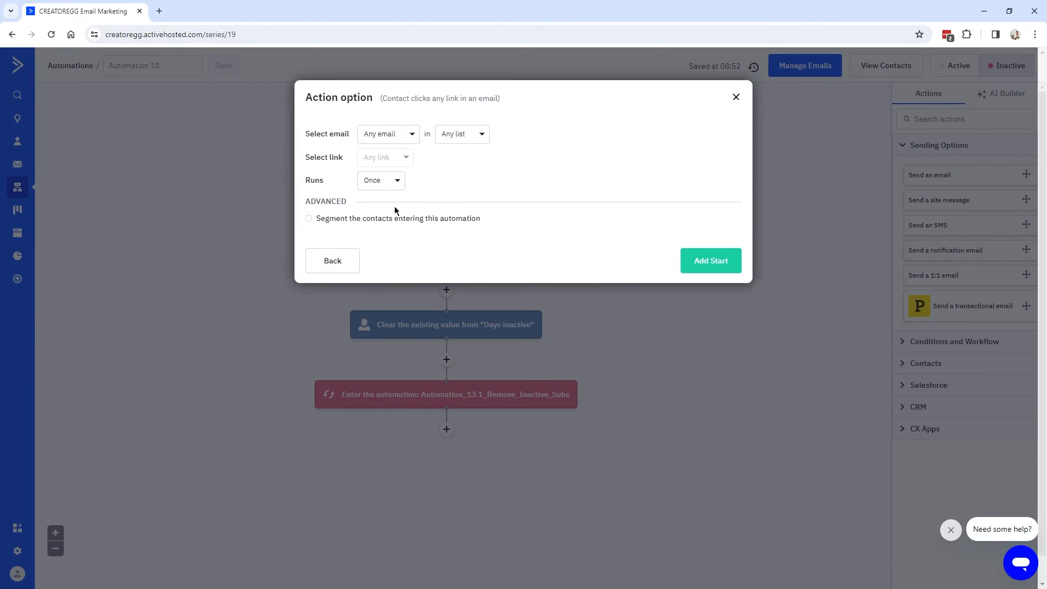
click(395, 180)
click(397, 222)
click(332, 261)
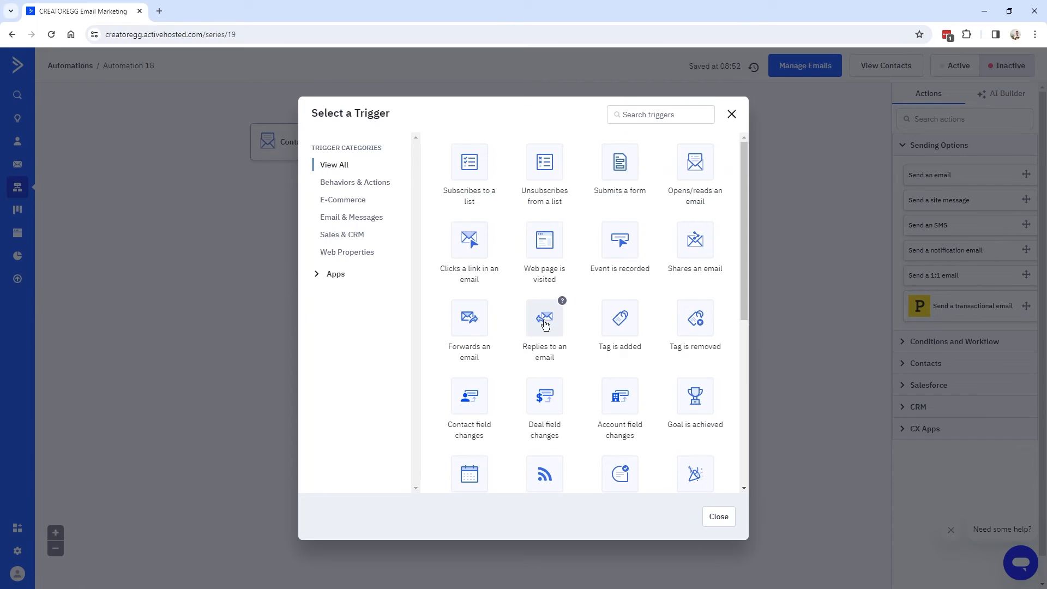
Add a Replies to an email start trigger for Standard Campaigns, running Multiple Times.
click(539, 325)
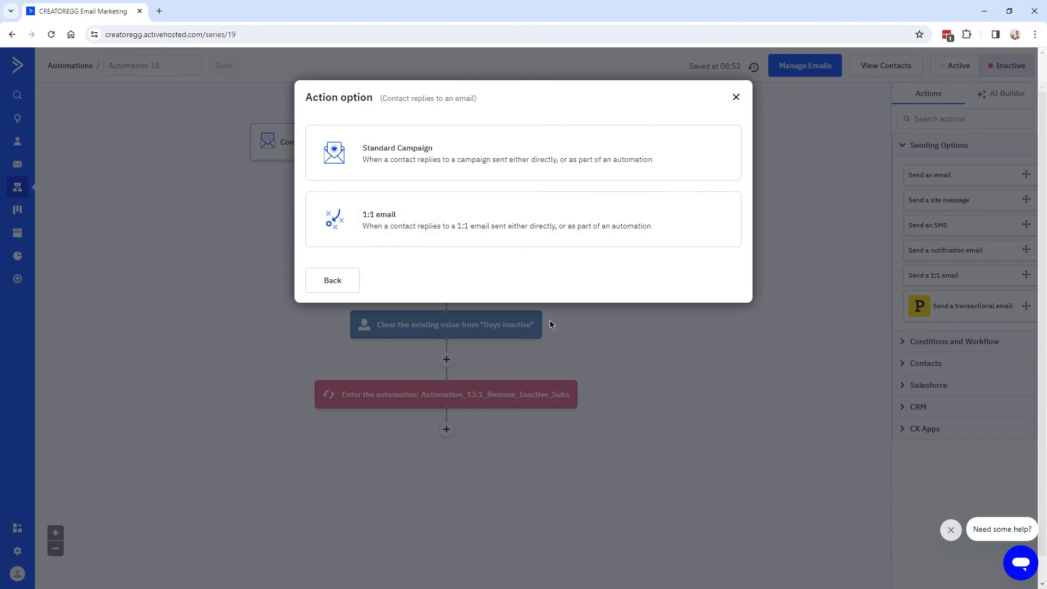
click(413, 167)
click(381, 157)
click(390, 199)
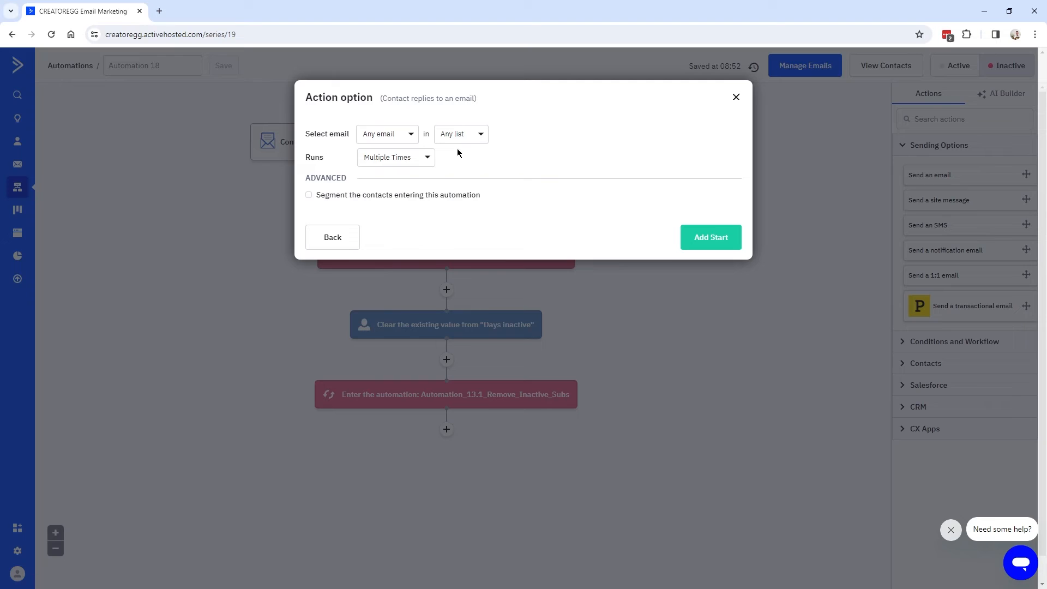
click(688, 234)
scroll(523, 262, down, 3)
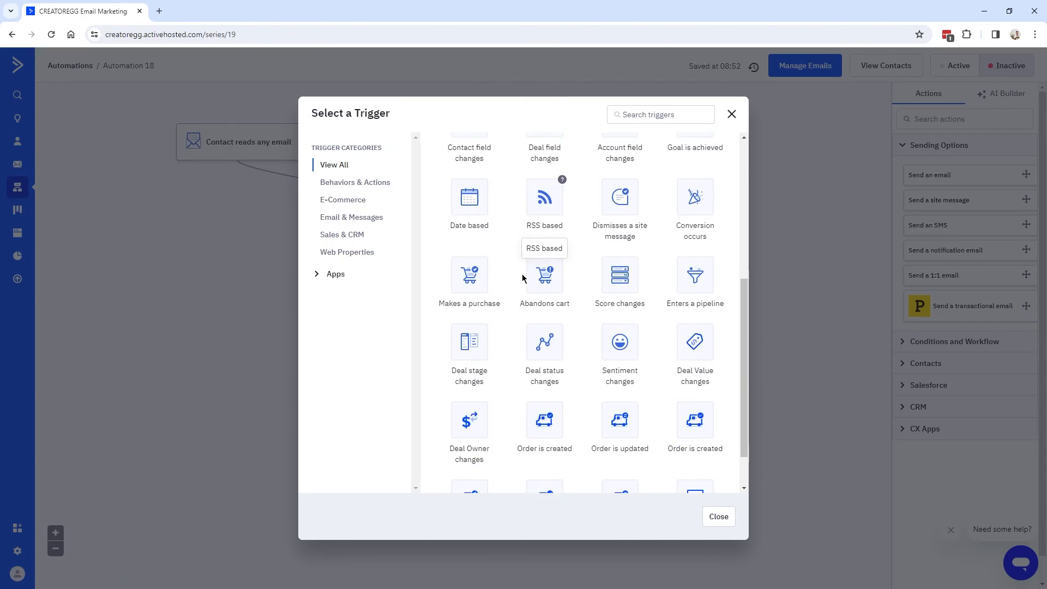
scroll(644, 252, up, 3)
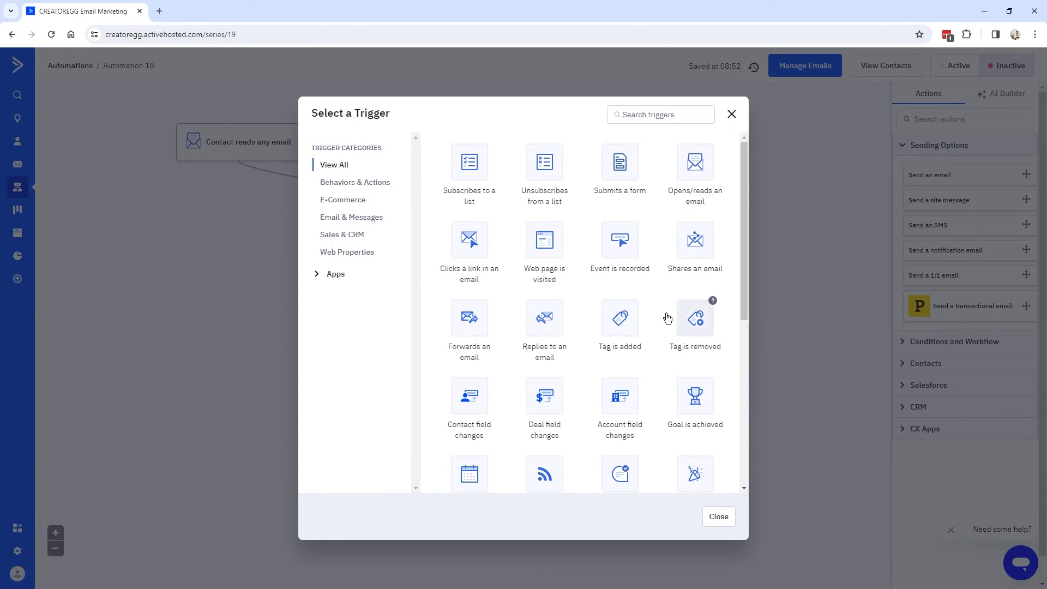
scroll(595, 415, down, 5)
scroll(605, 382, up, 5)
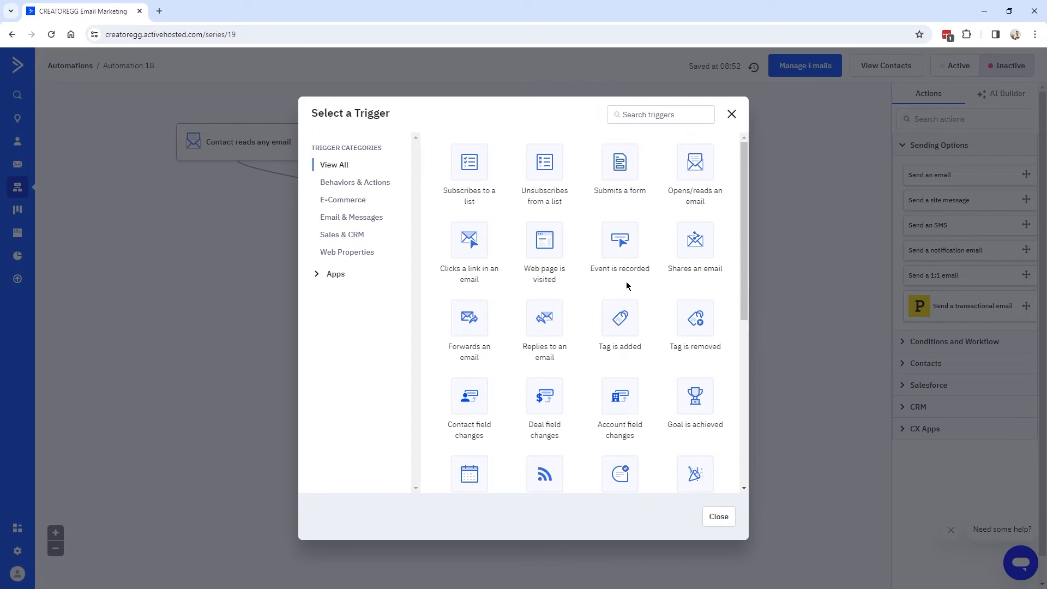
click(716, 516)
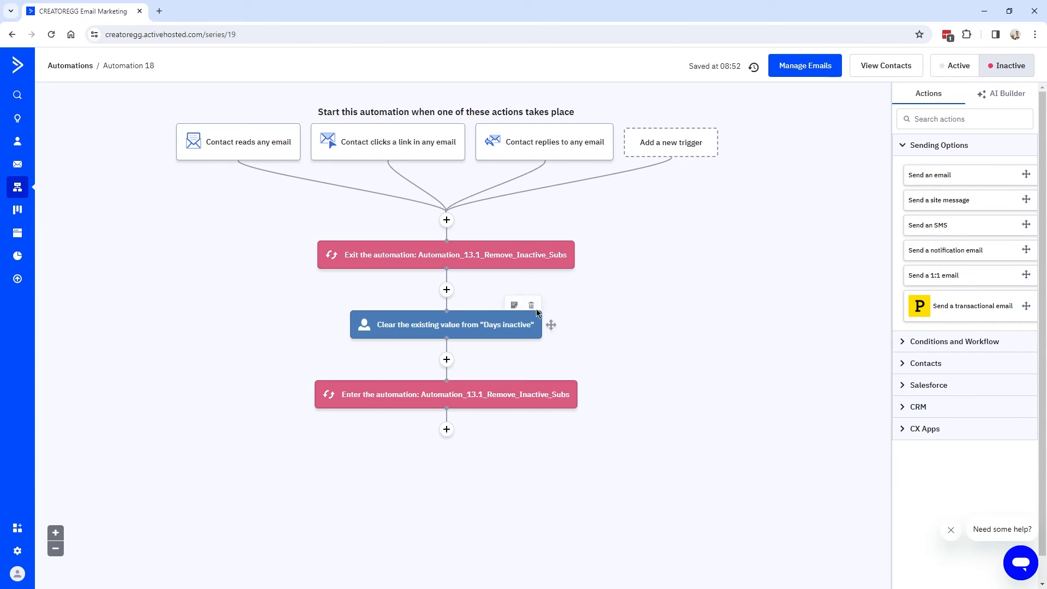
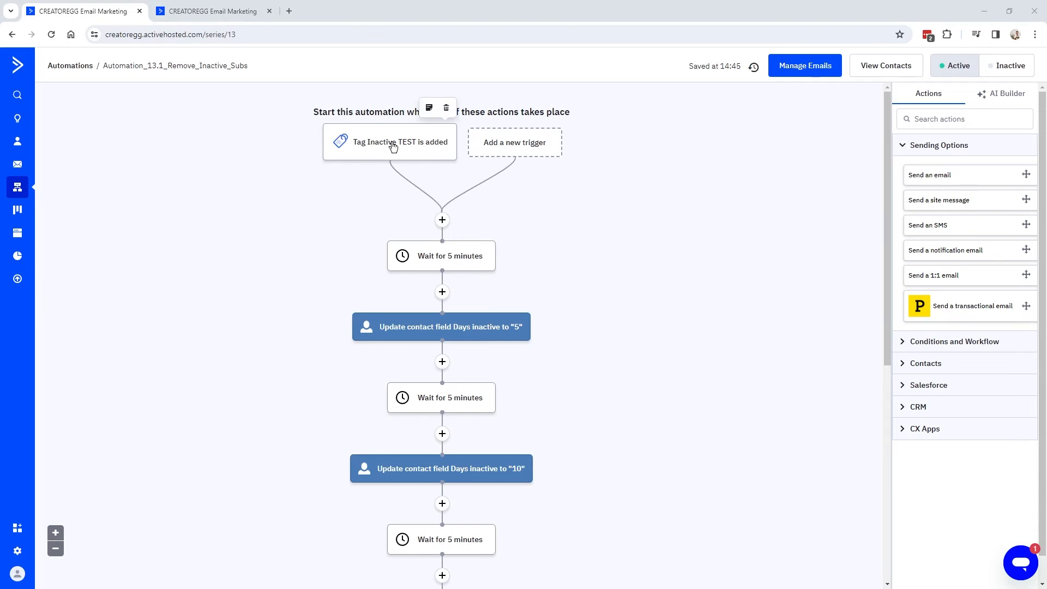
Scroll through the Automation_13.1 steps, then switch to the Automation_13.2_Remove_Inactive_Subs workflow.
mouse_move(366, 154)
scroll(491, 240, down, 2)
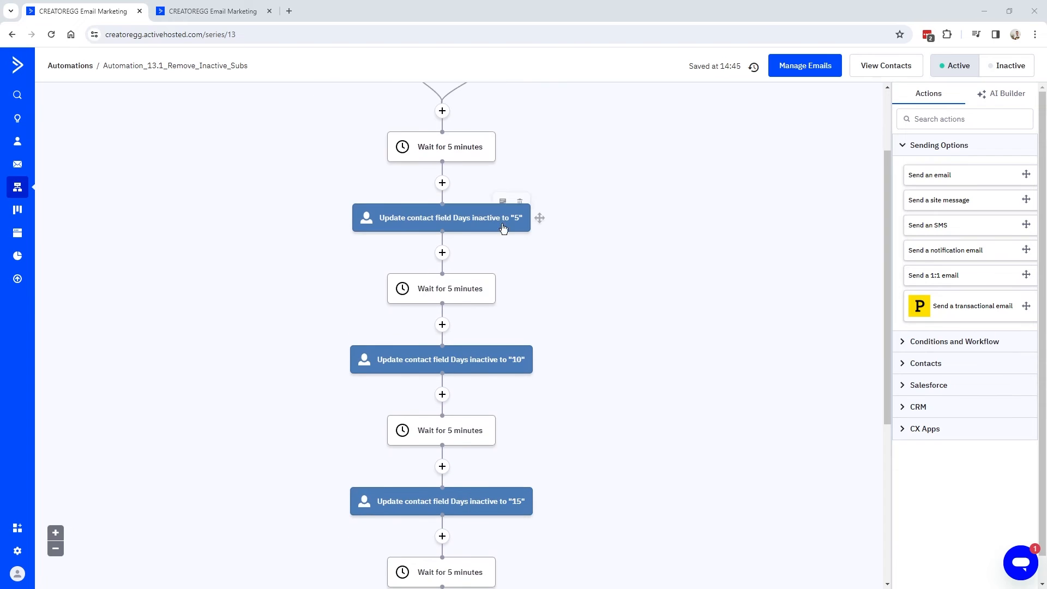
scroll(494, 276, down, 1)
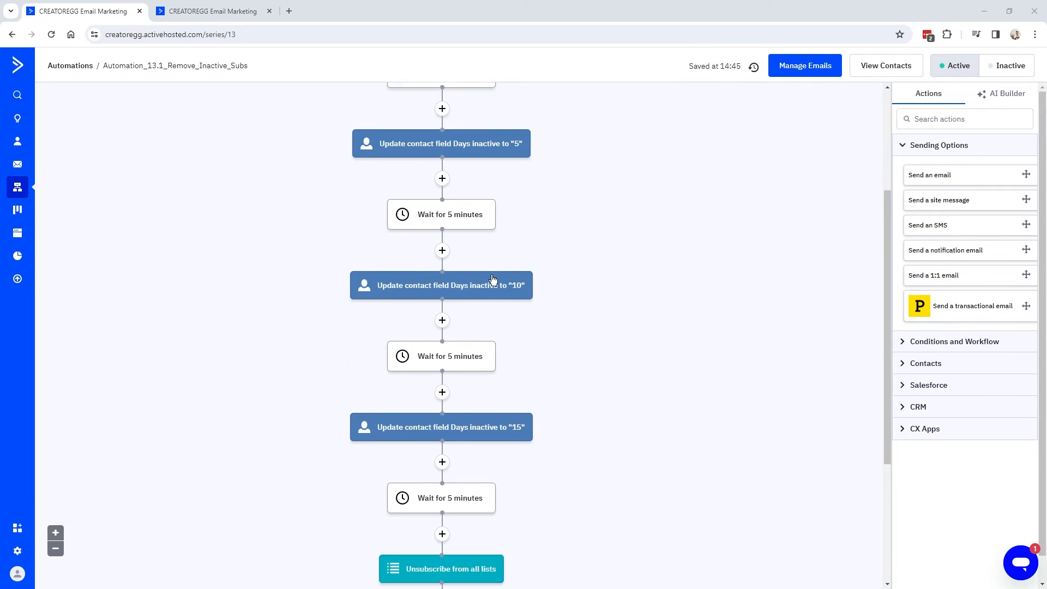
scroll(412, 362, up, 3)
click(217, 15)
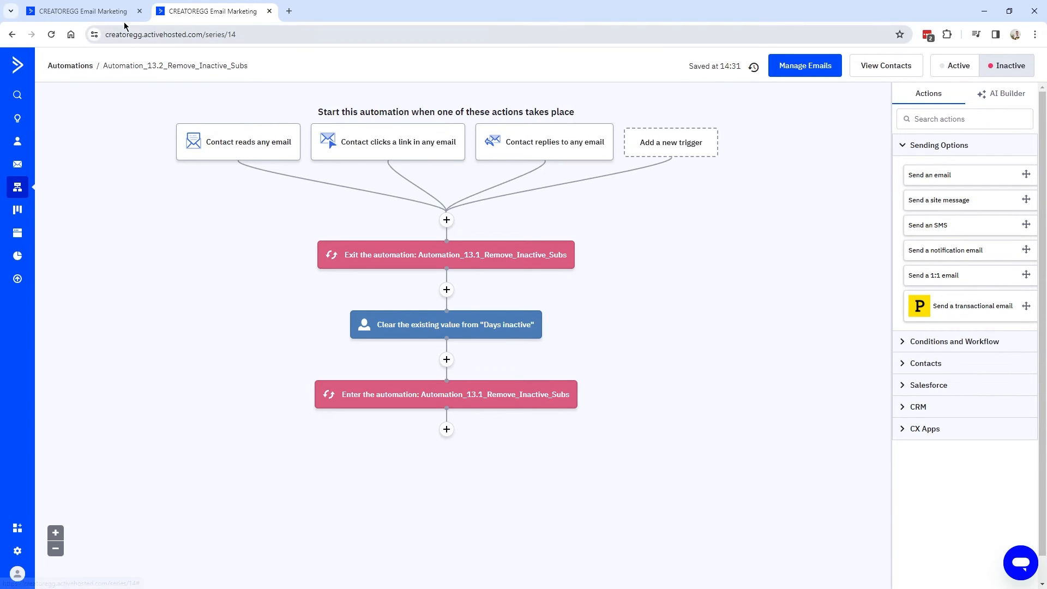
Return to Automation_13.1 and review its tag trigger, 5-minute waits and Days inactive updates.
click(83, 11)
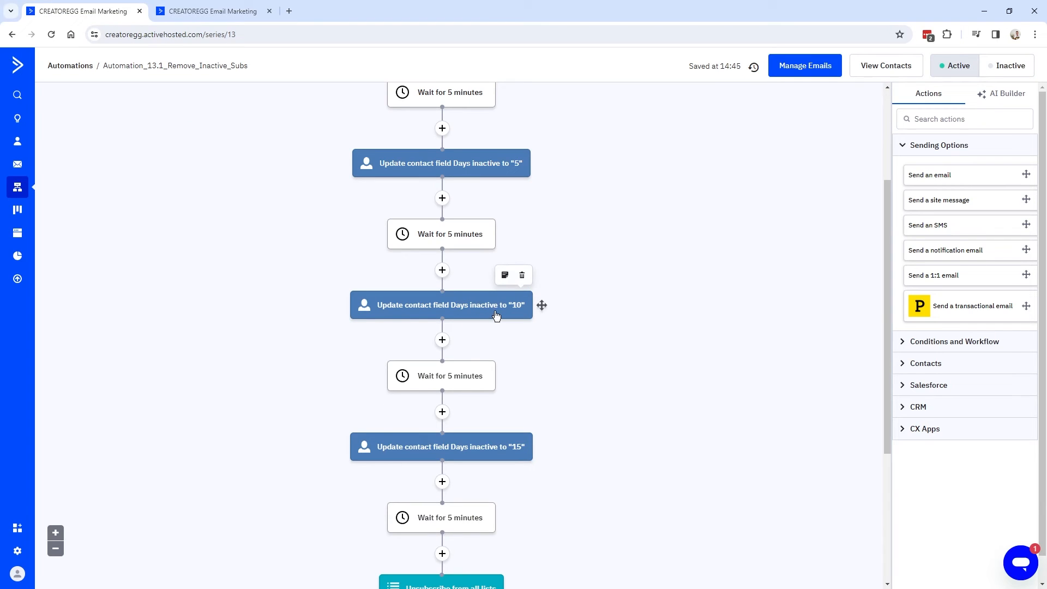
scroll(507, 314, down, 4)
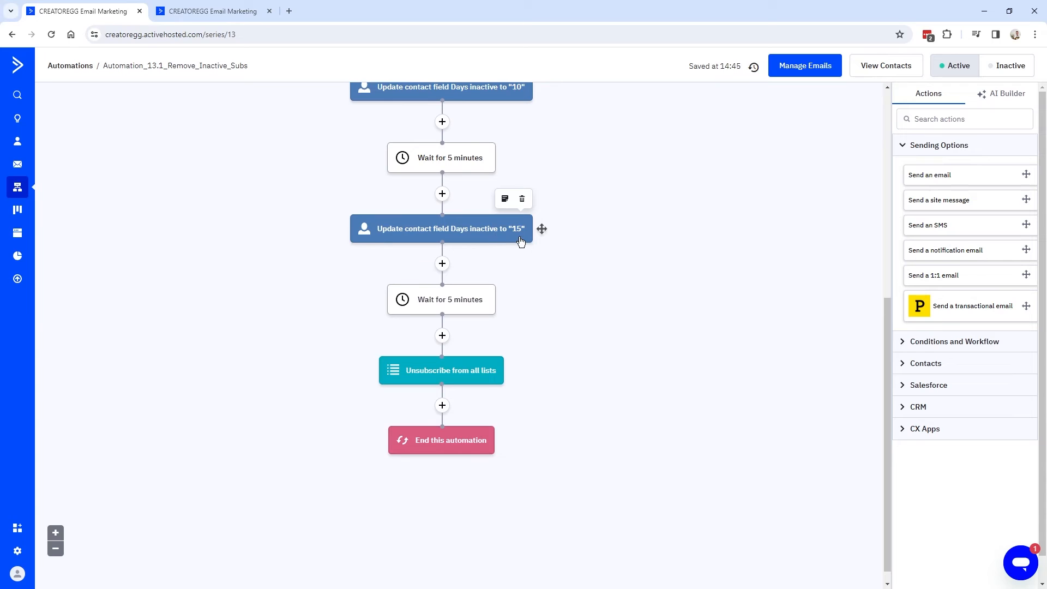
scroll(522, 241, up, 3)
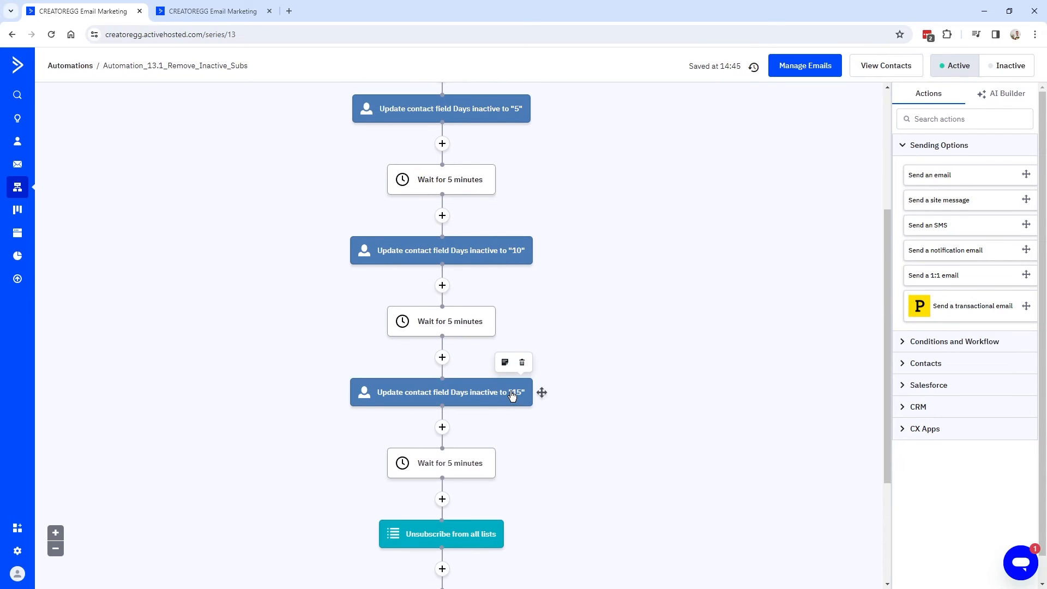
scroll(512, 396, down, 3)
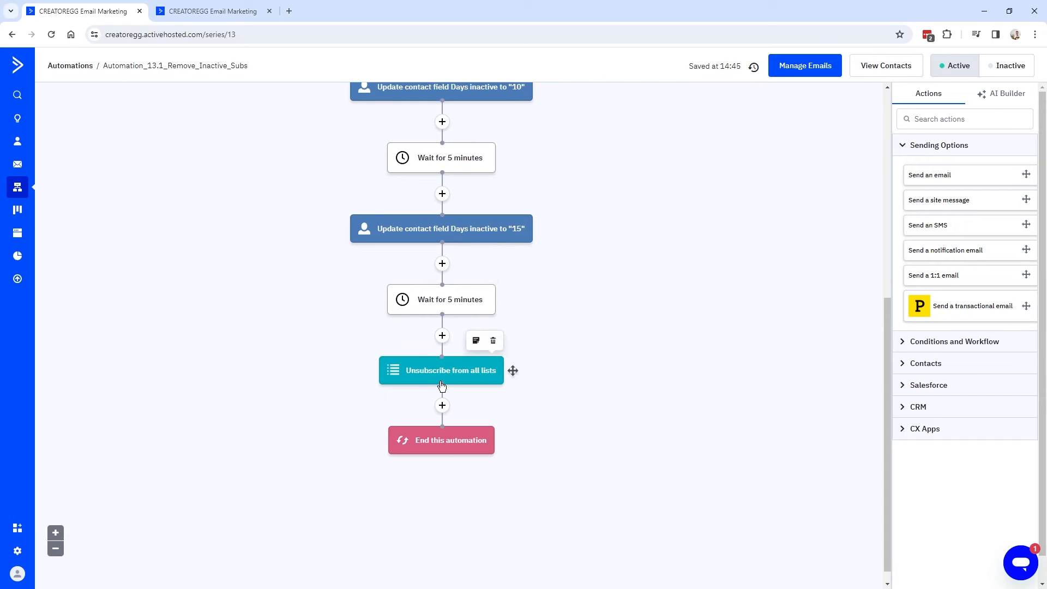
scroll(446, 373, up, 3)
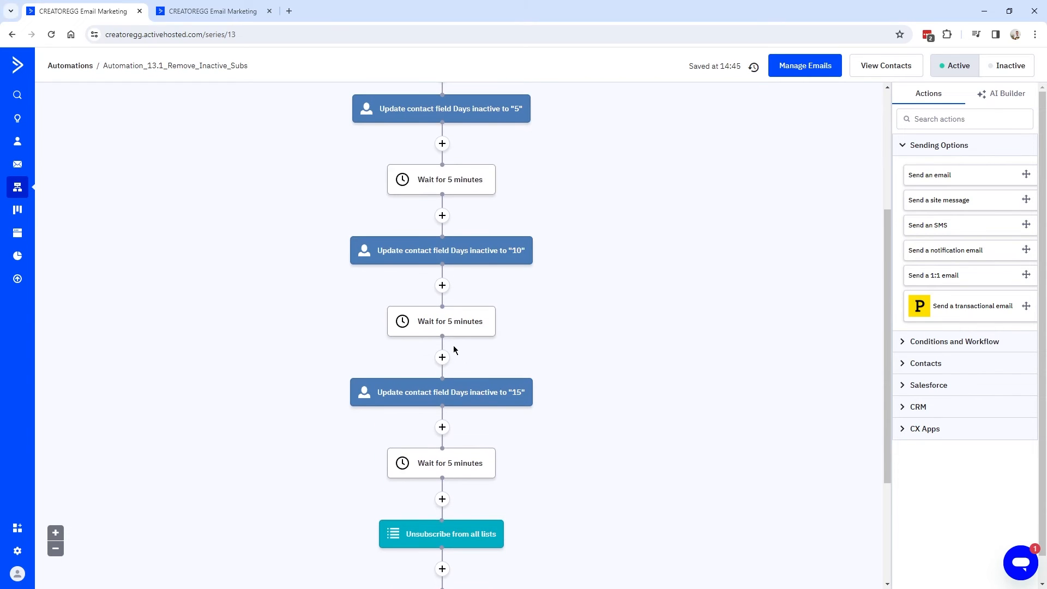
scroll(452, 344, up, 4)
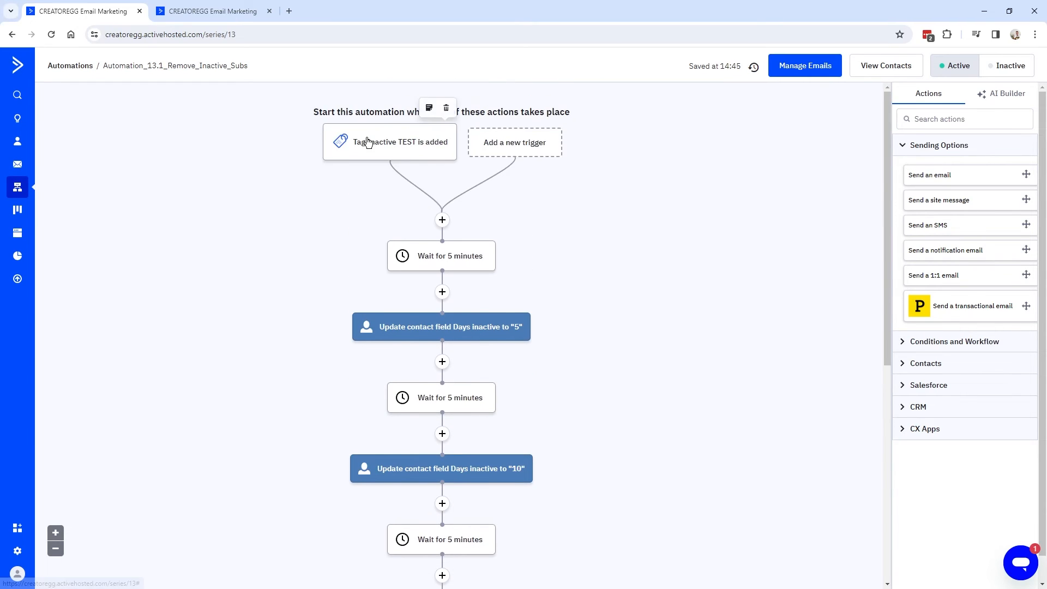
Compare it against Automation_13.2, then settle on Automation_13.1 and select its page address.
key(ctrl+Tab)
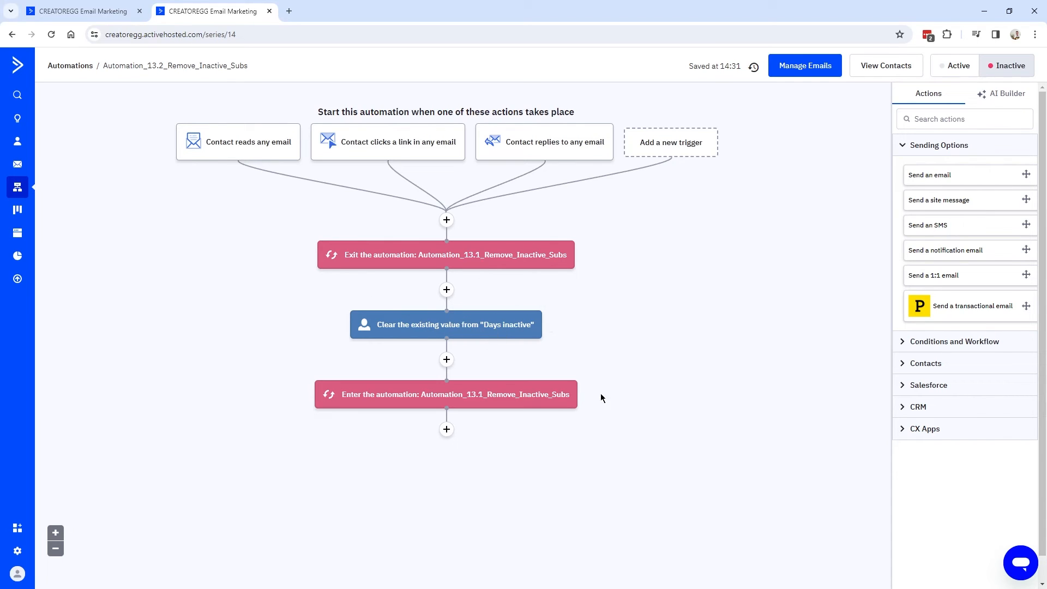
key(ctrl+shift+Tab)
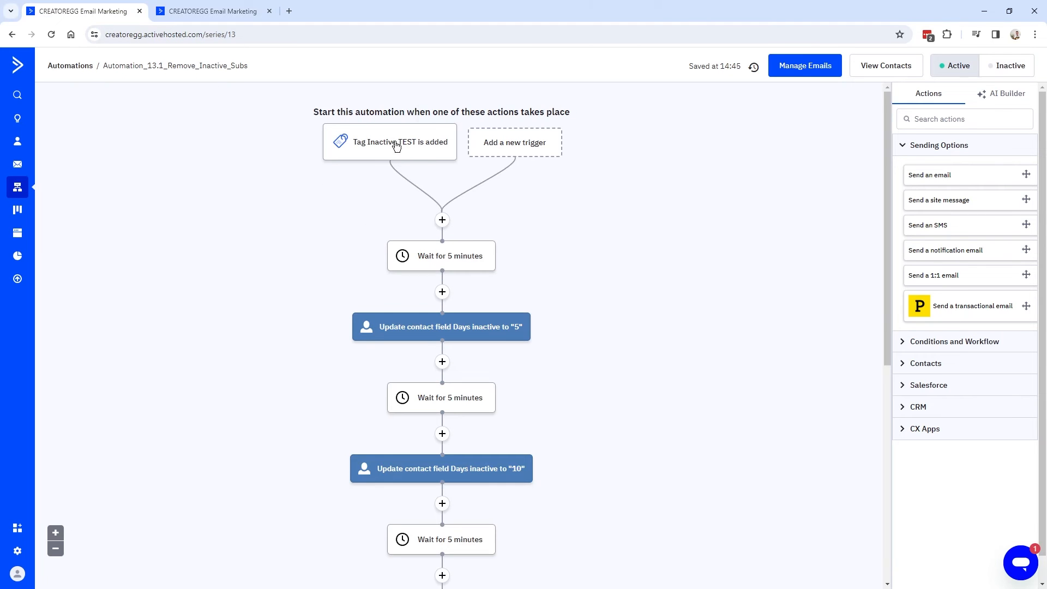
click(218, 12)
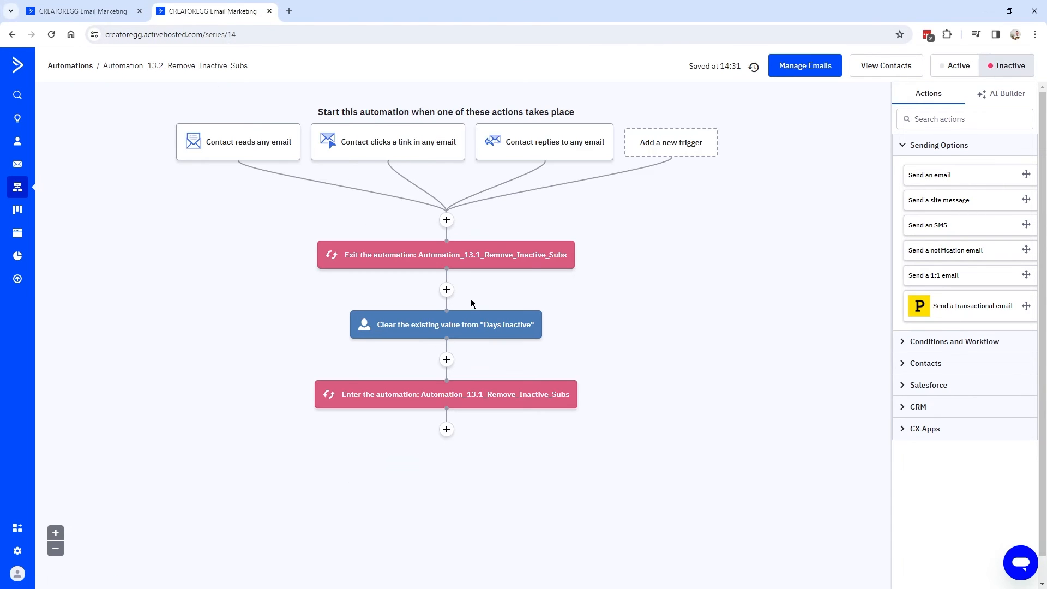
key(ctrl+shift+Tab)
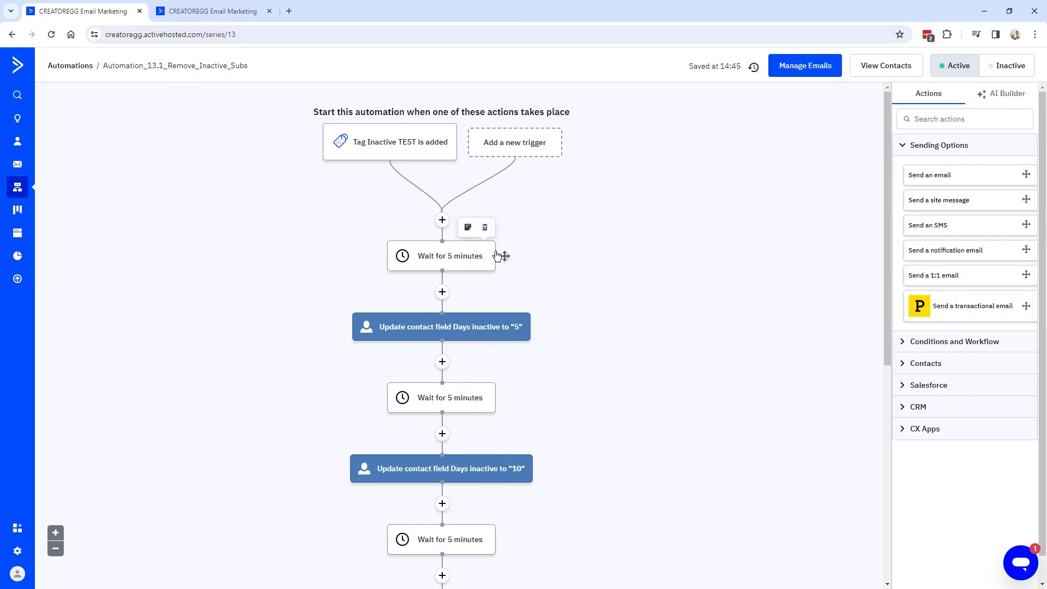
scroll(467, 289, down, 7)
scroll(467, 308, up, 8)
scroll(426, 239, down, 7)
scroll(426, 235, up, 7)
key(ctrl+l)
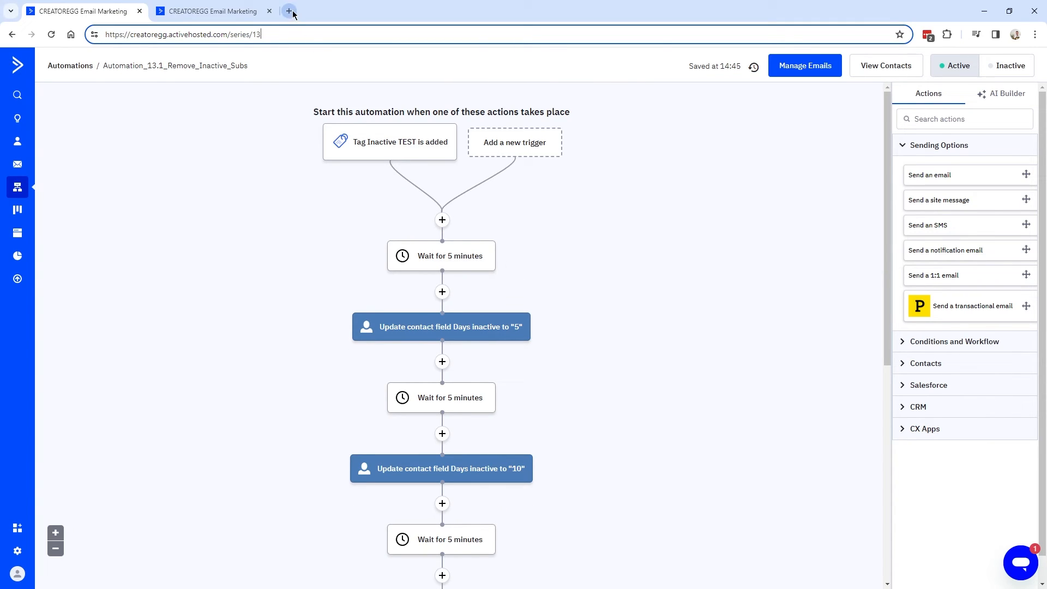
In a new tab of the account, go to Contacts > Tags and find the Inactive TEST tag.
key(alt+Return)
mouse_move(331, 131)
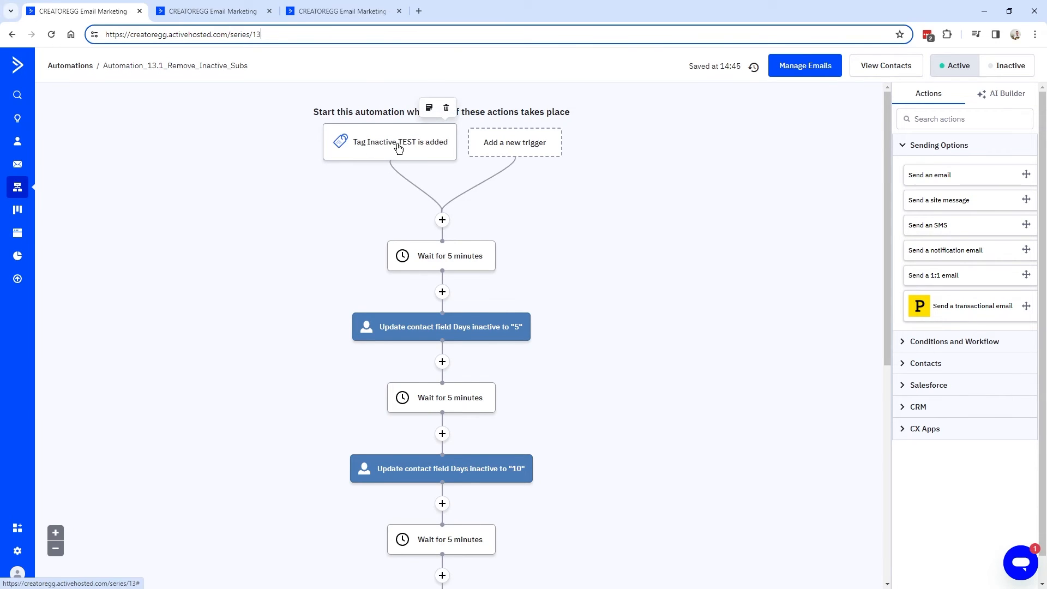
key(ctrl+3)
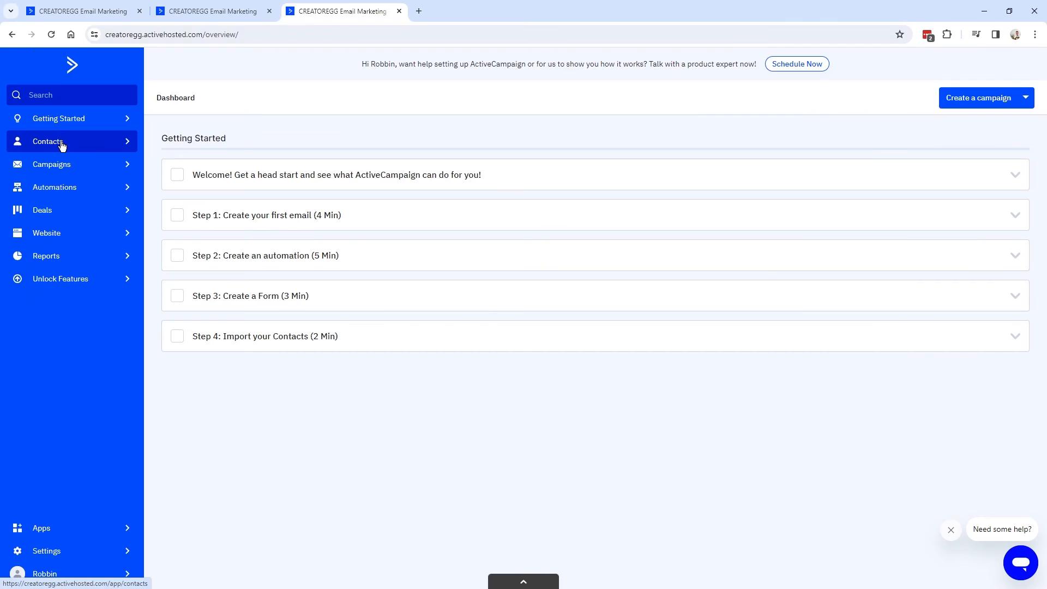
click(61, 144)
click(63, 175)
drag(412, 315, 471, 321)
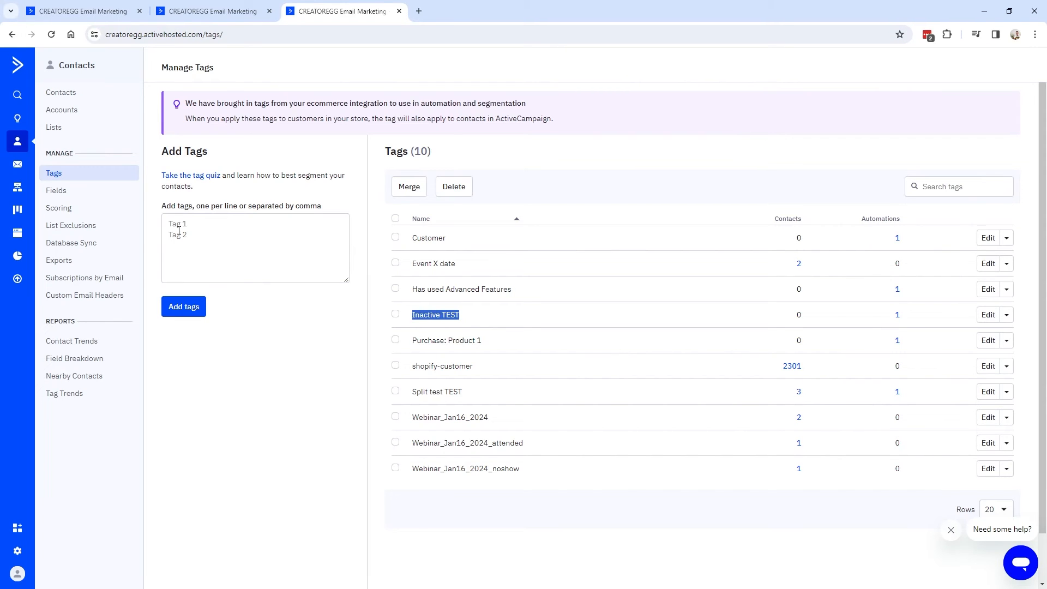
Add the Inactive TEST tag to the first contact in the contacts list.
click(63, 128)
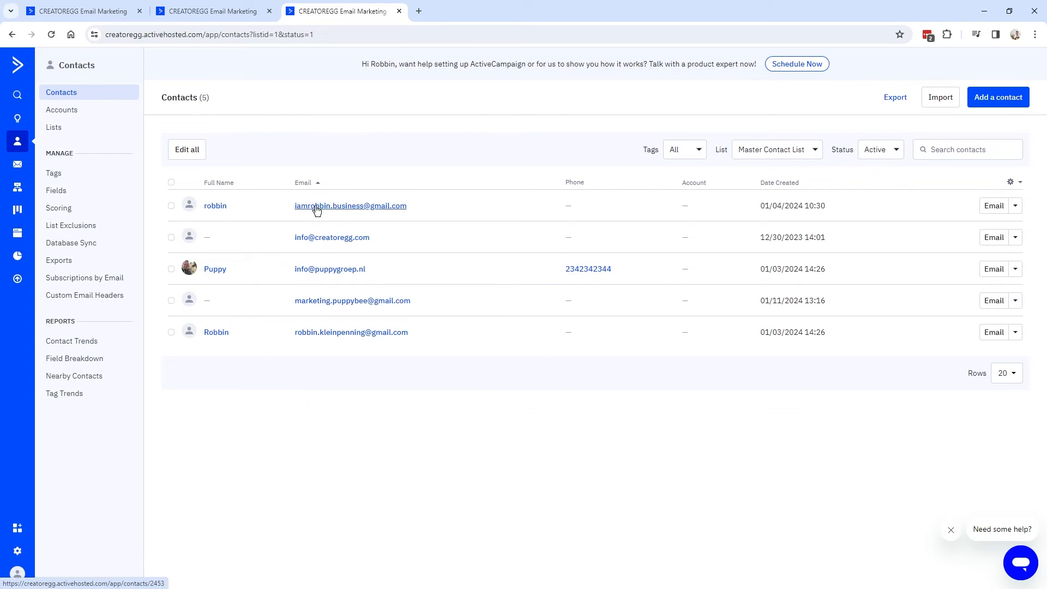
click(316, 210)
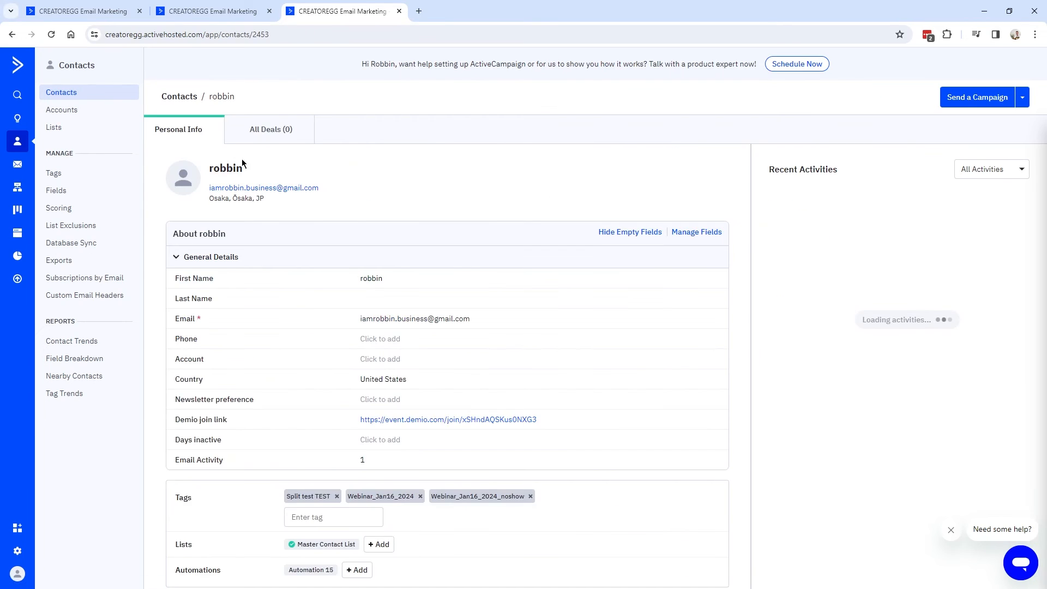
scroll(355, 175, down, 3)
scroll(353, 171, up, 1)
click(311, 407)
text(inactive)
click(343, 433)
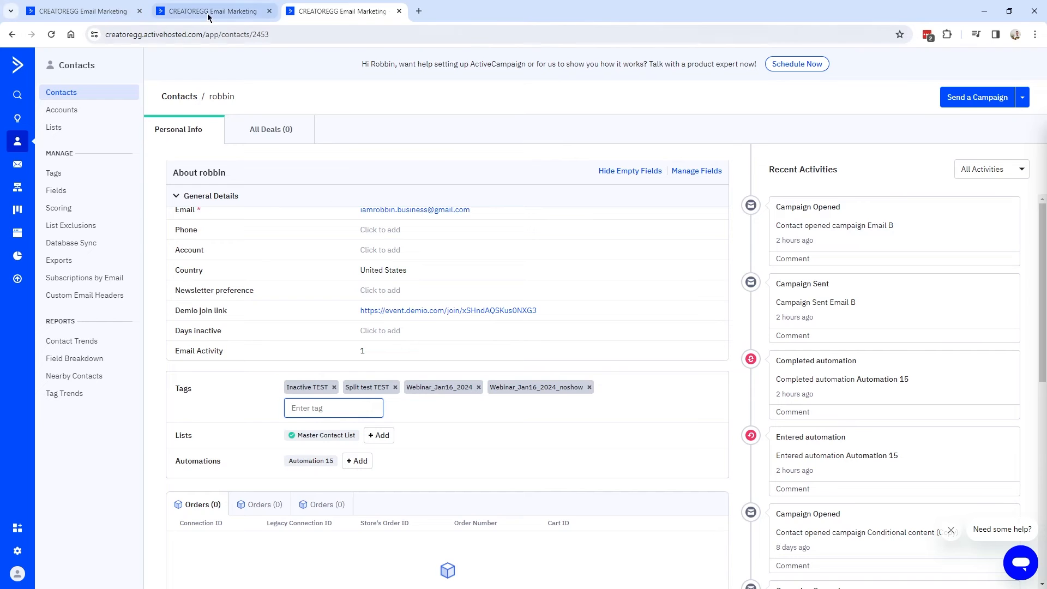
click(65, 12)
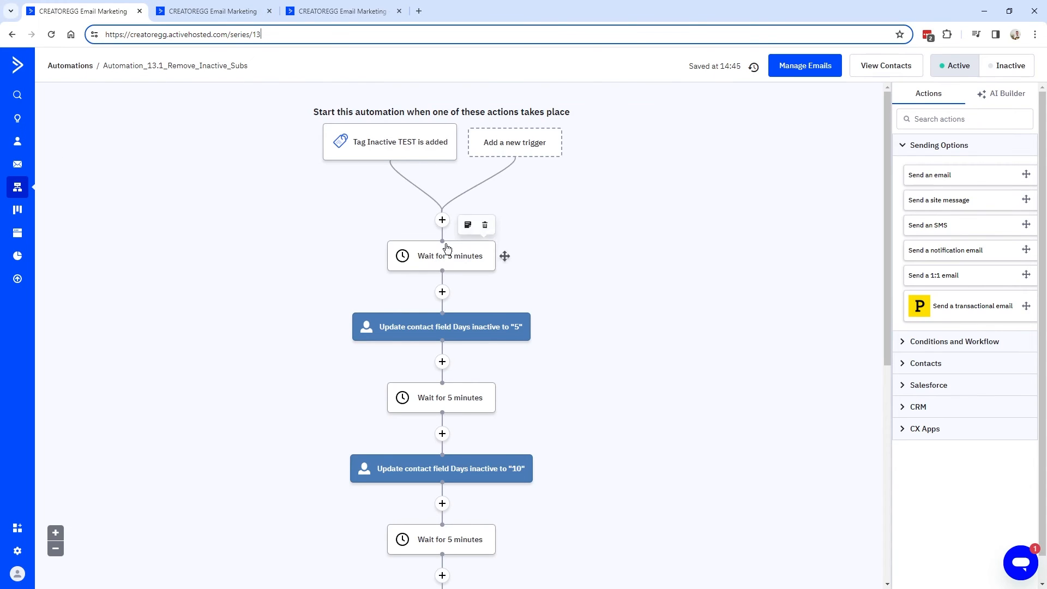
Open Automation_13.1 from the tagged contact's Recent Activities and check its Days inactive field.
click(335, 12)
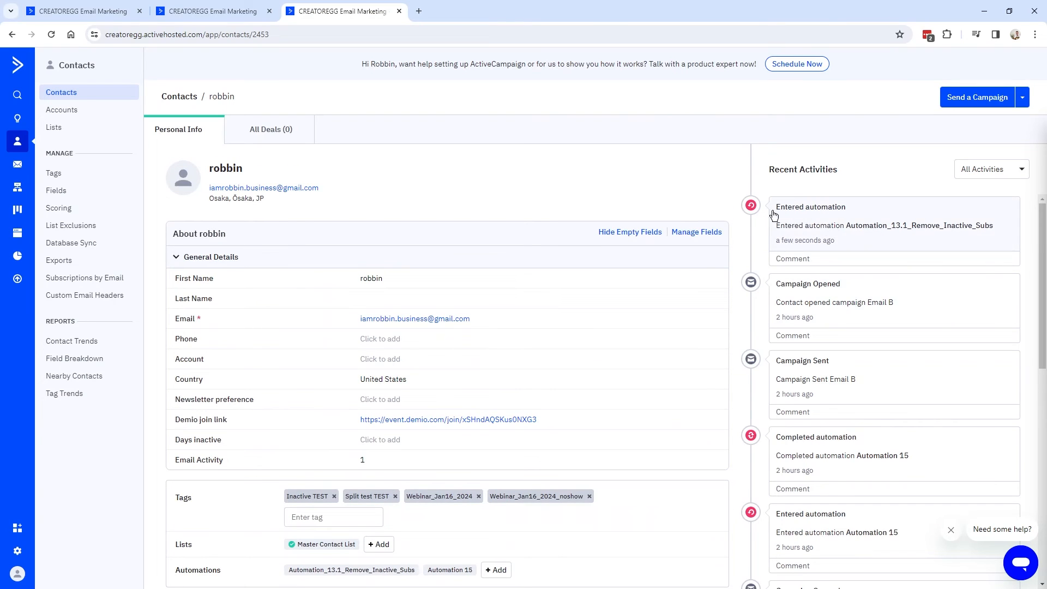
click(897, 229)
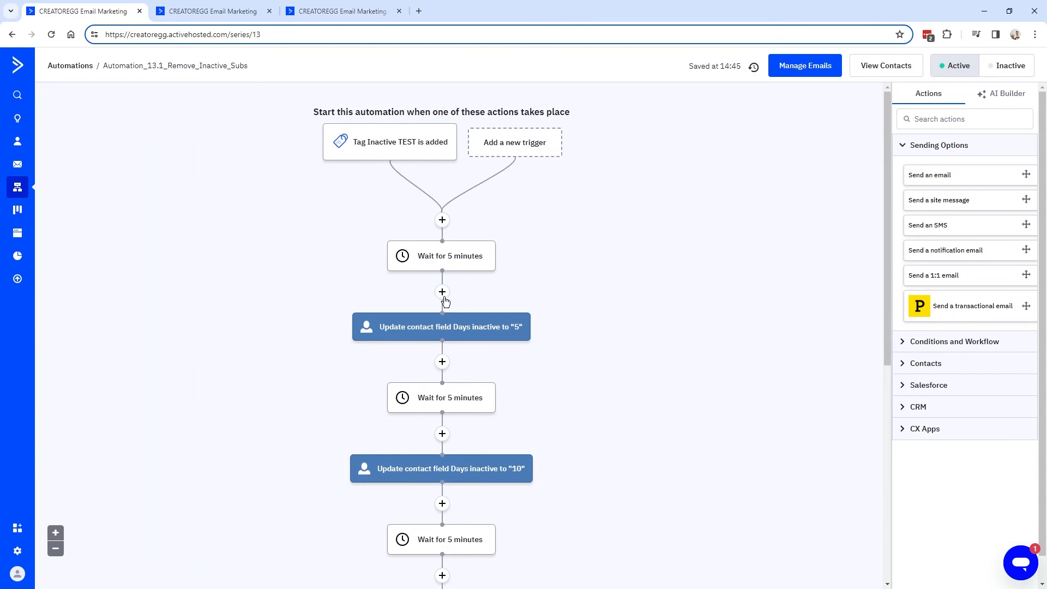
scroll(434, 358, down, 1)
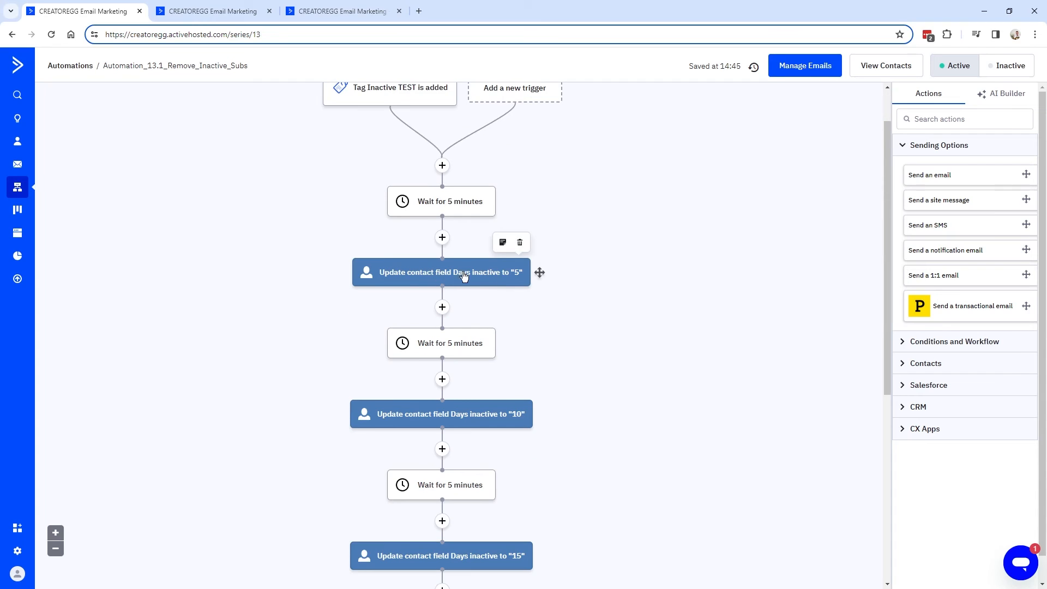
click(208, 12)
key(ctrl+shift+Tab)
key(ctrl+shift+Tab)
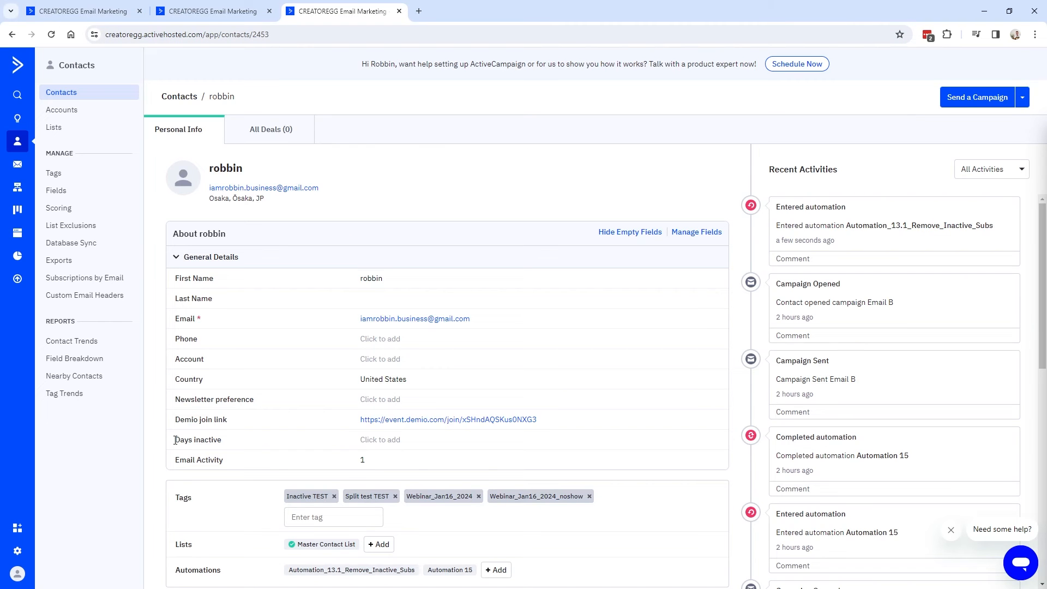
drag(176, 442, 233, 440)
key(ctrl+1)
mouse_move(488, 258)
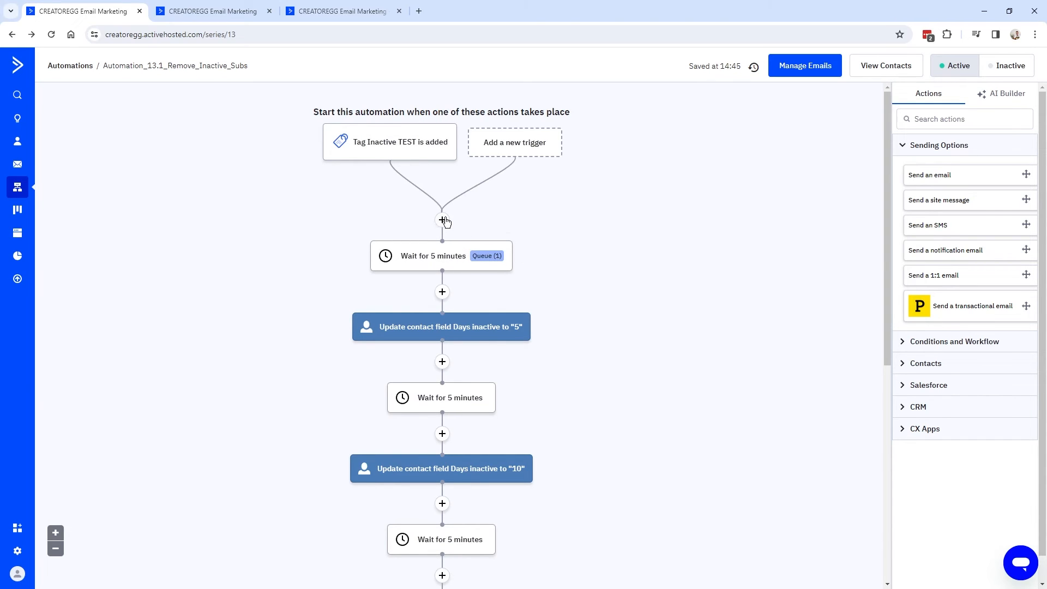
mouse_move(456, 258)
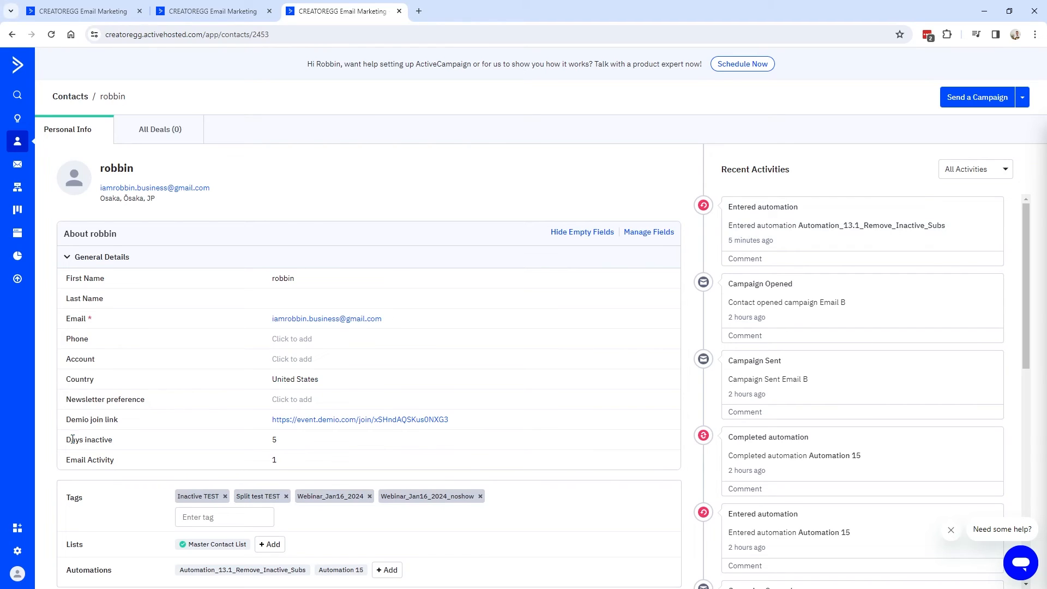
Note Days inactive now at 5, review Automation_13.1 again, and switch to Automation_13.2.
drag(70, 440, 128, 443)
click(117, 17)
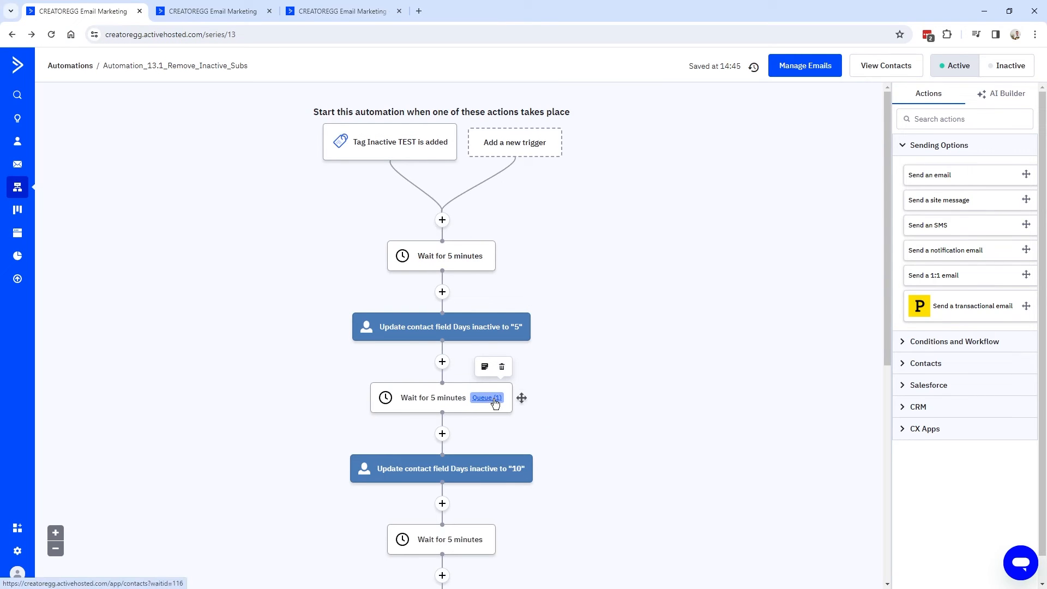
scroll(479, 312, down, 2)
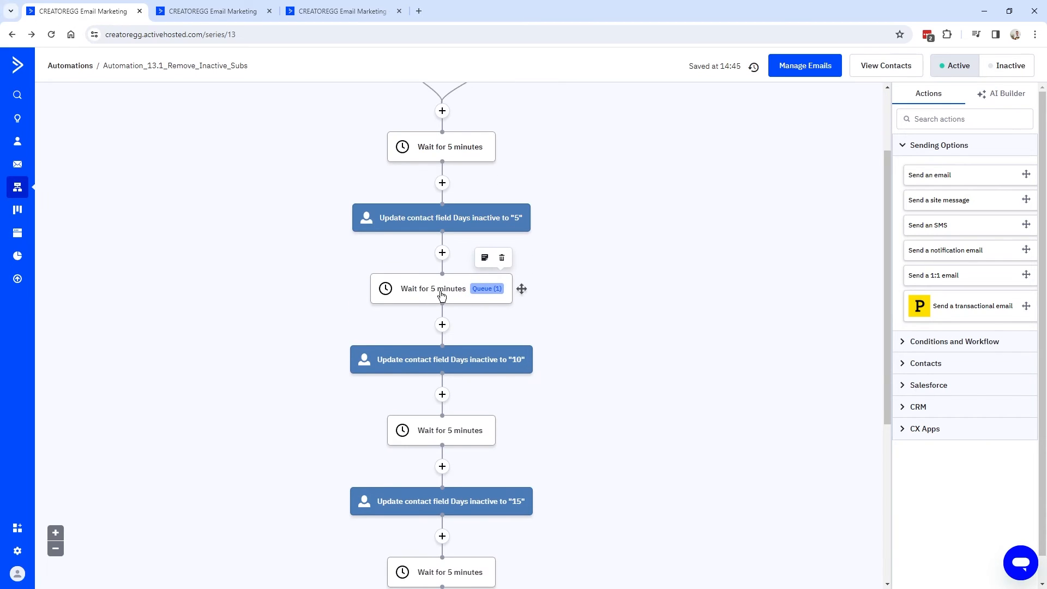
scroll(385, 304, up, 2)
scroll(407, 294, down, 2)
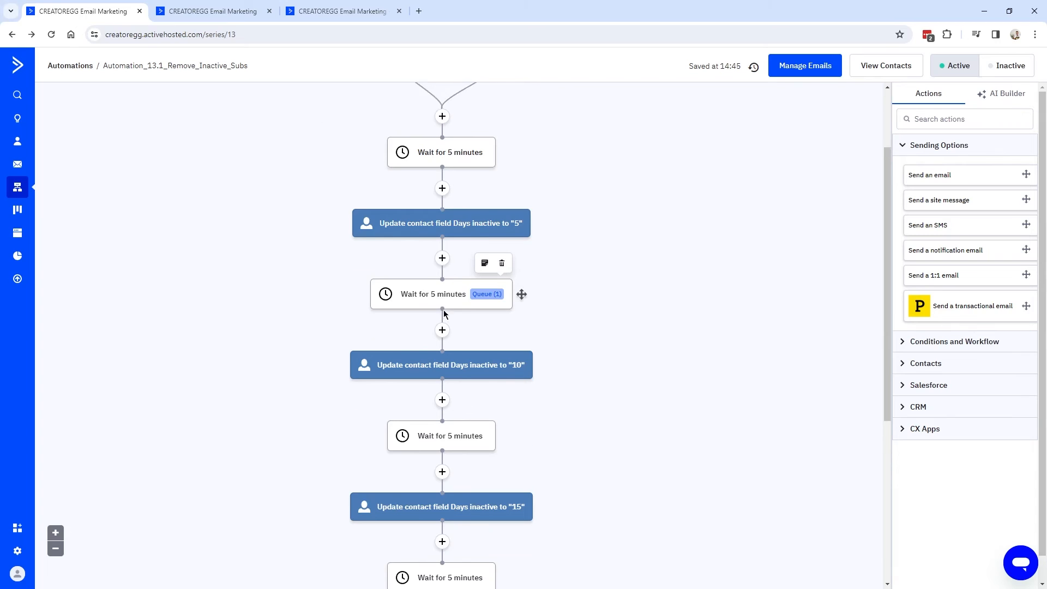
scroll(438, 311, up, 2)
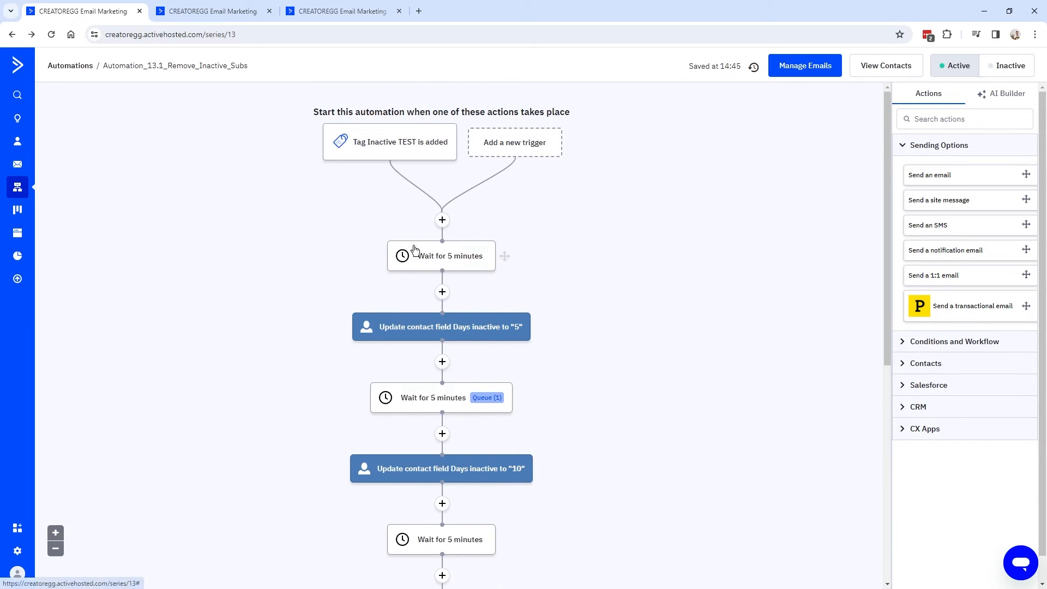
scroll(436, 283, down, 2)
scroll(473, 312, up, 2)
click(203, 12)
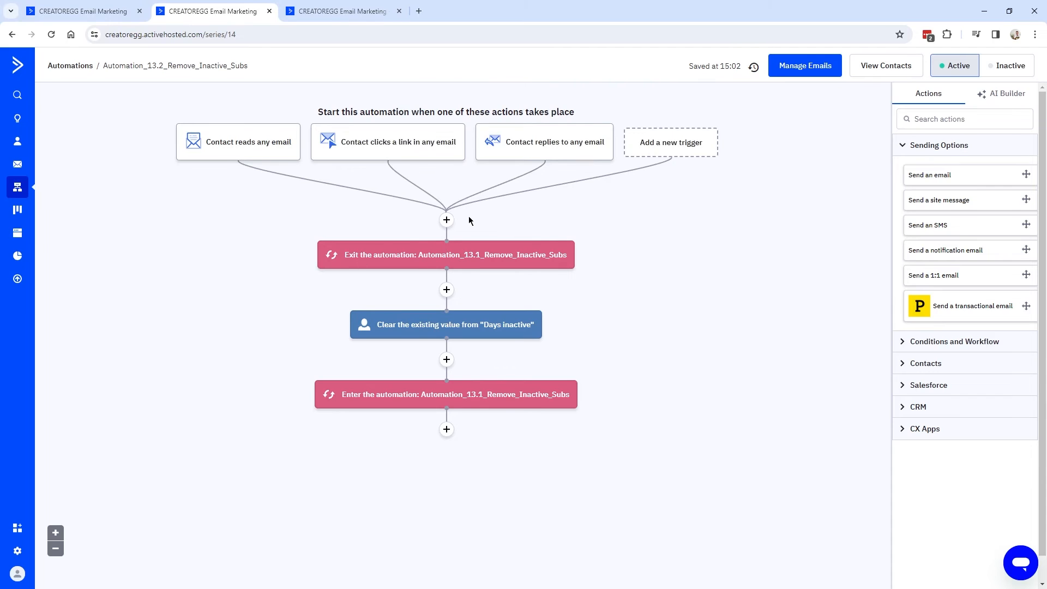
mouse_move(398, 332)
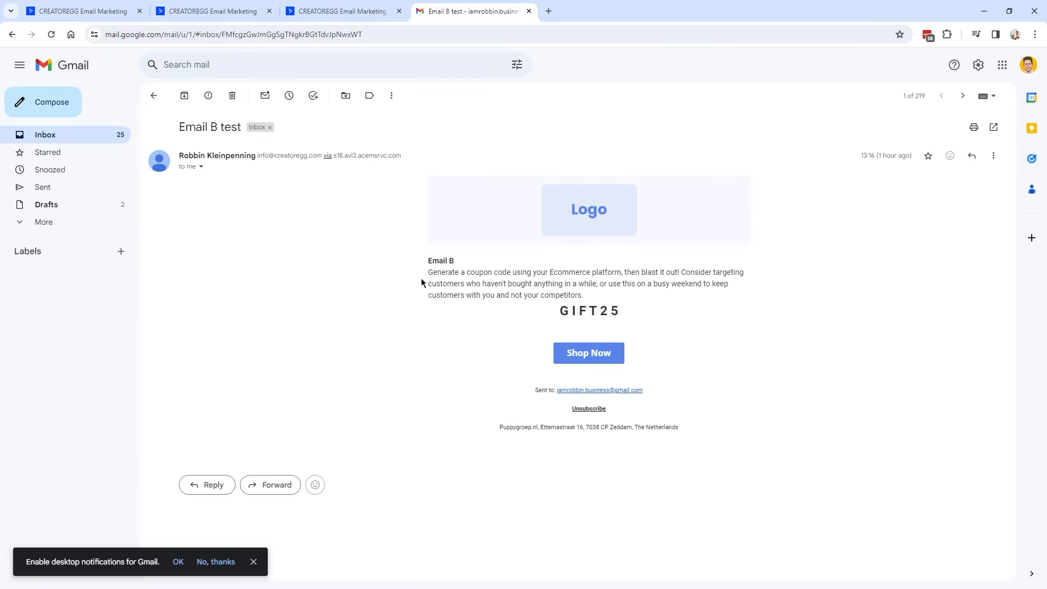
Read the Email B test message in Gmail, then return to the Automation_13.1 workflow.
triple_click(426, 261)
drag(584, 295, 429, 261)
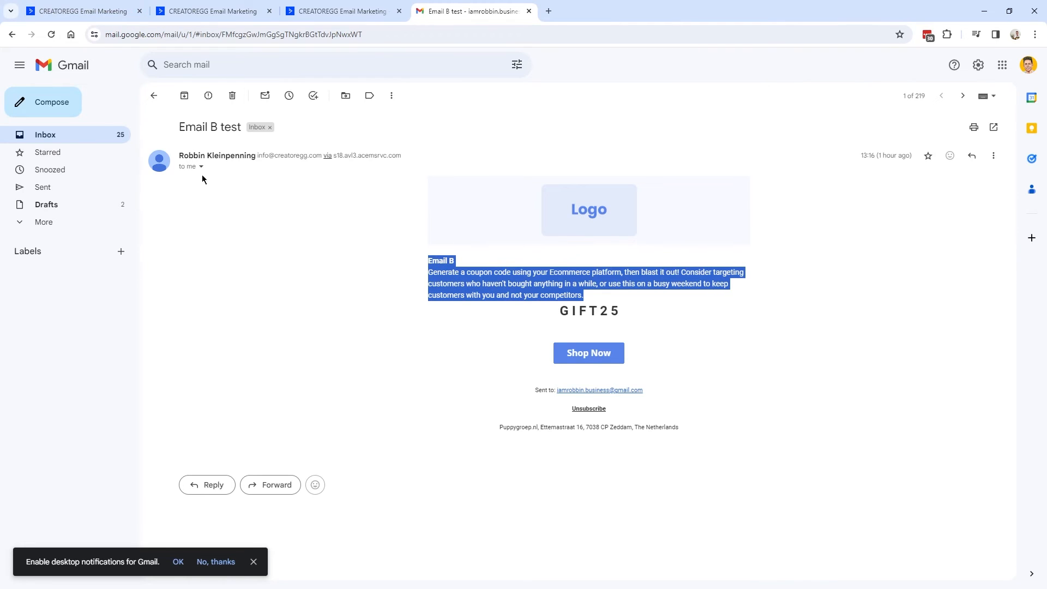
click(425, 261)
drag(423, 262, 481, 271)
click(255, 189)
click(100, 17)
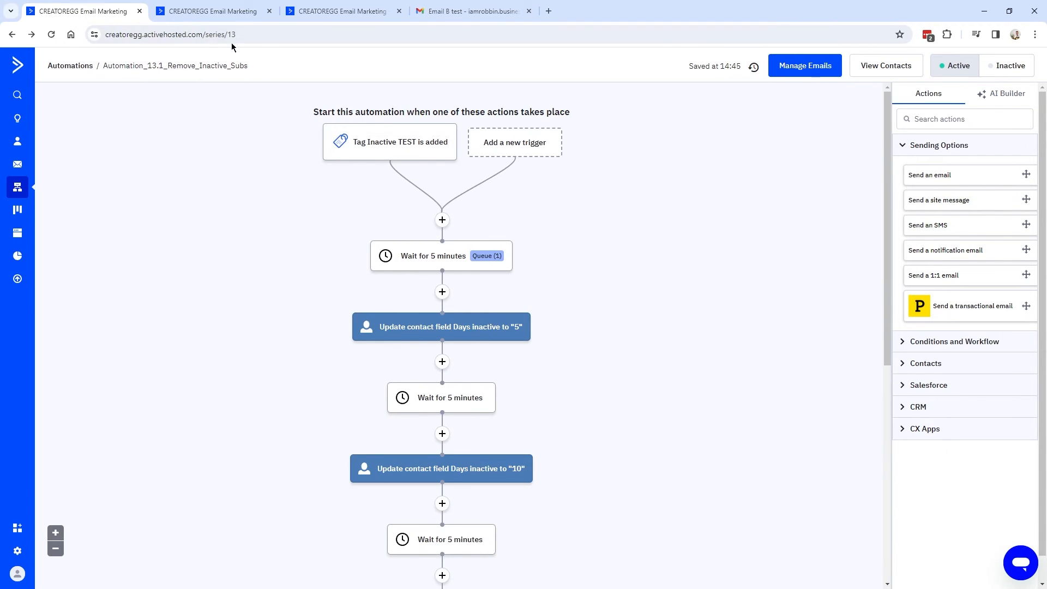
click(327, 14)
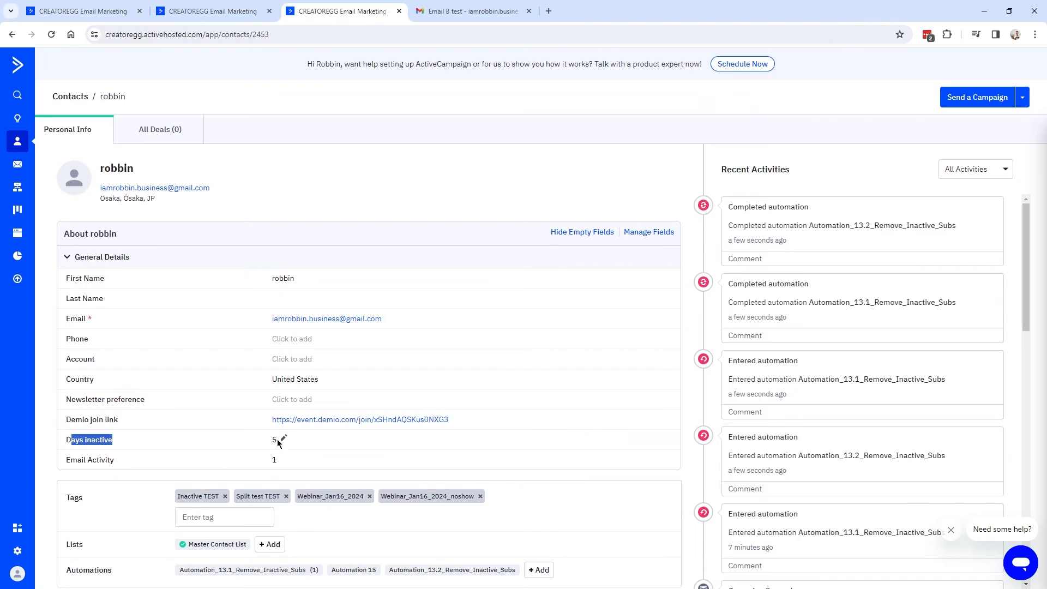
click(213, 12)
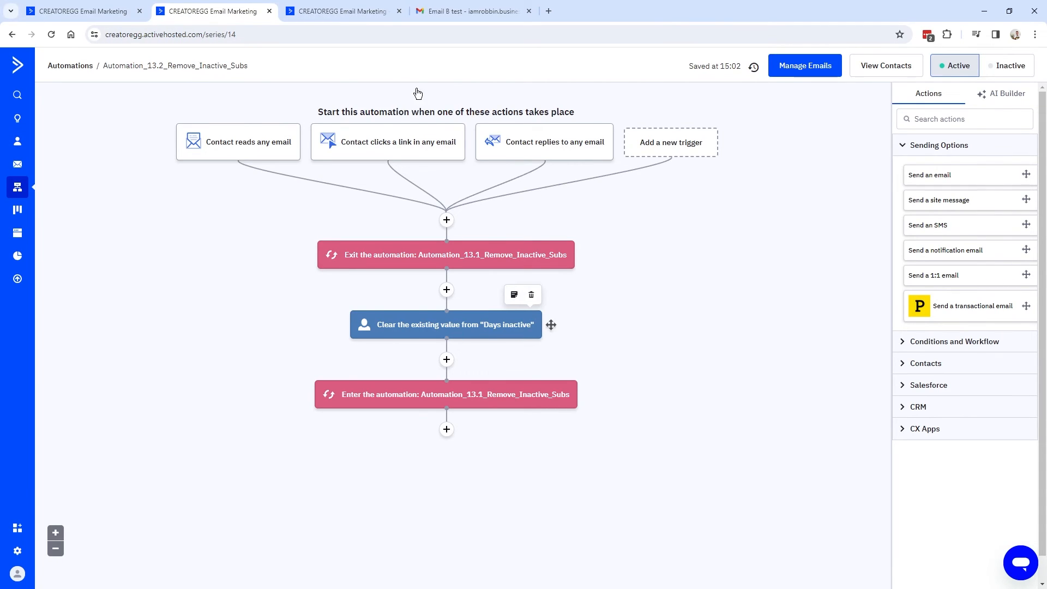
click(355, 13)
key(F5)
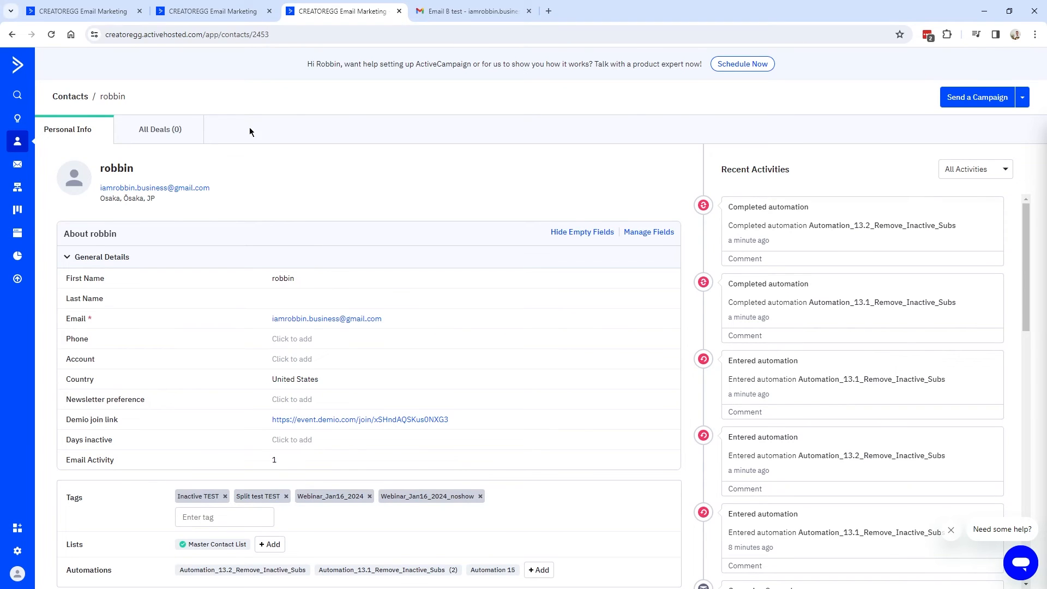
click(231, 19)
click(88, 11)
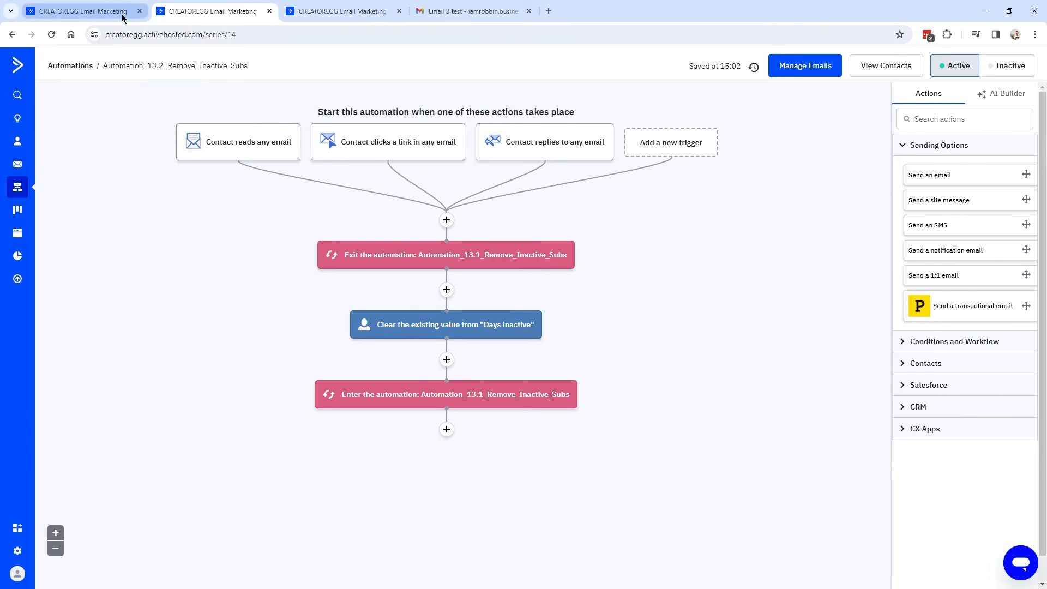
scroll(395, 304, down, 3)
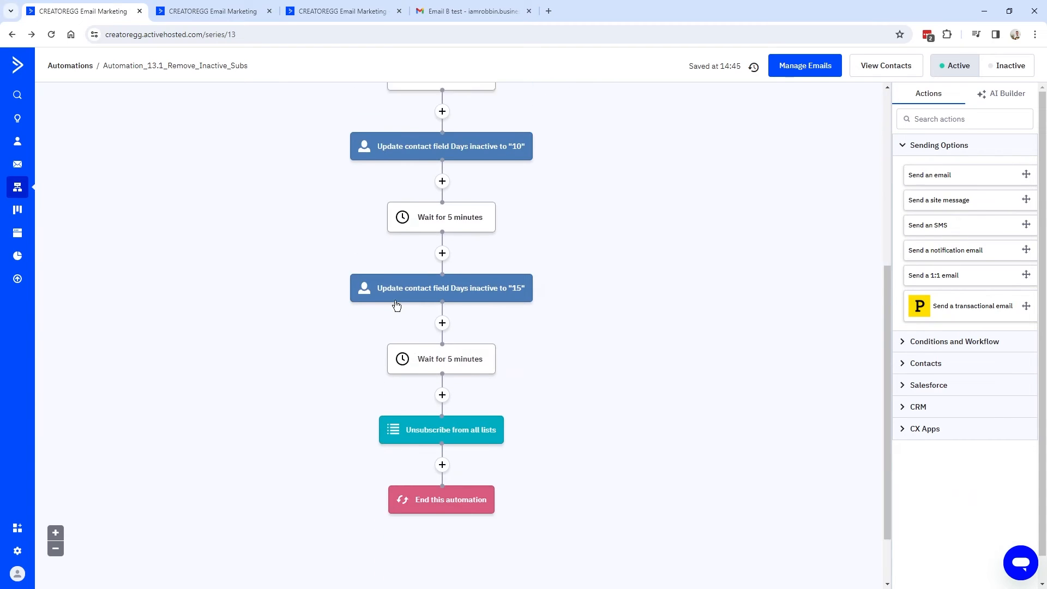
scroll(482, 306, up, 3)
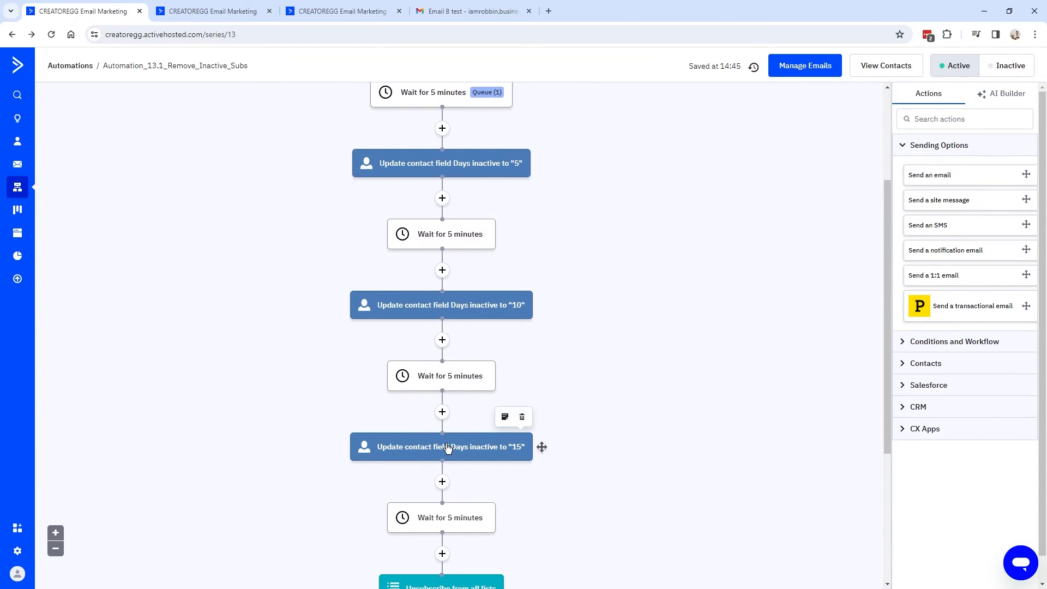
scroll(497, 407, down, 5)
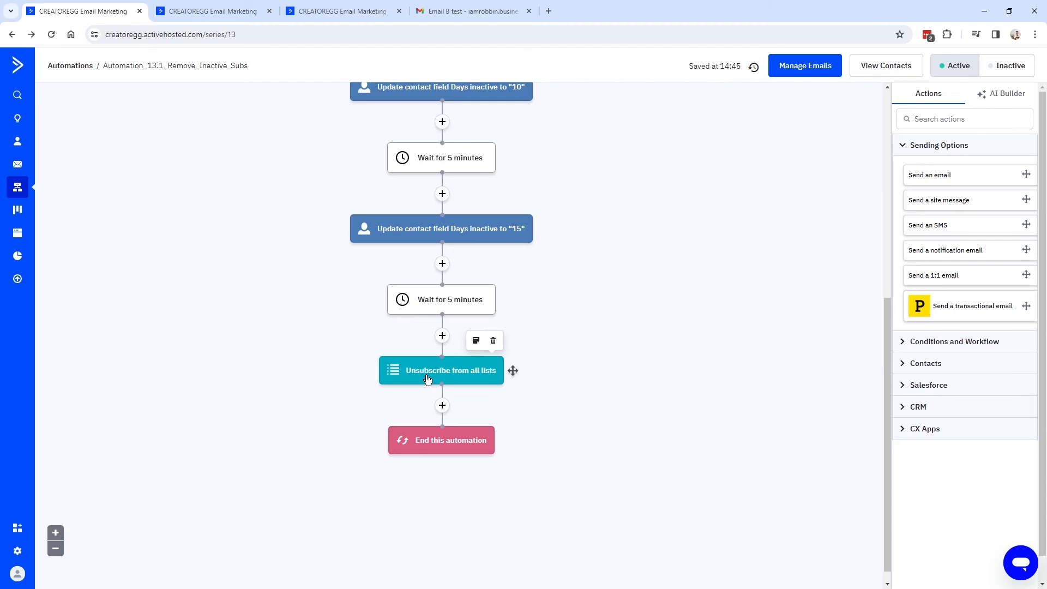
mouse_move(478, 380)
scroll(476, 384, up, 1)
scroll(458, 384, down, 1)
scroll(465, 371, up, 7)
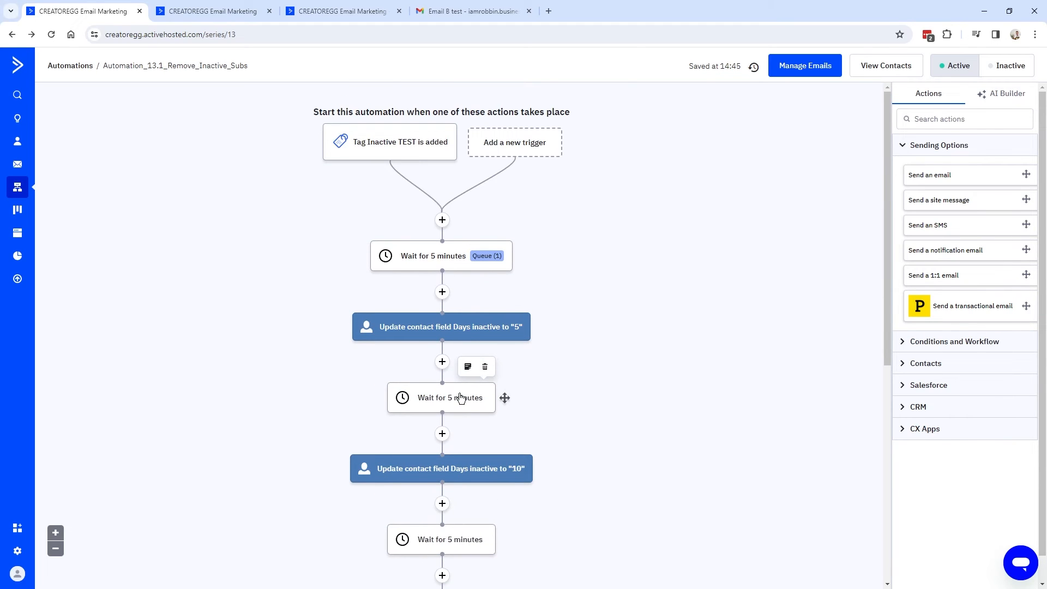
scroll(473, 403, down, 4)
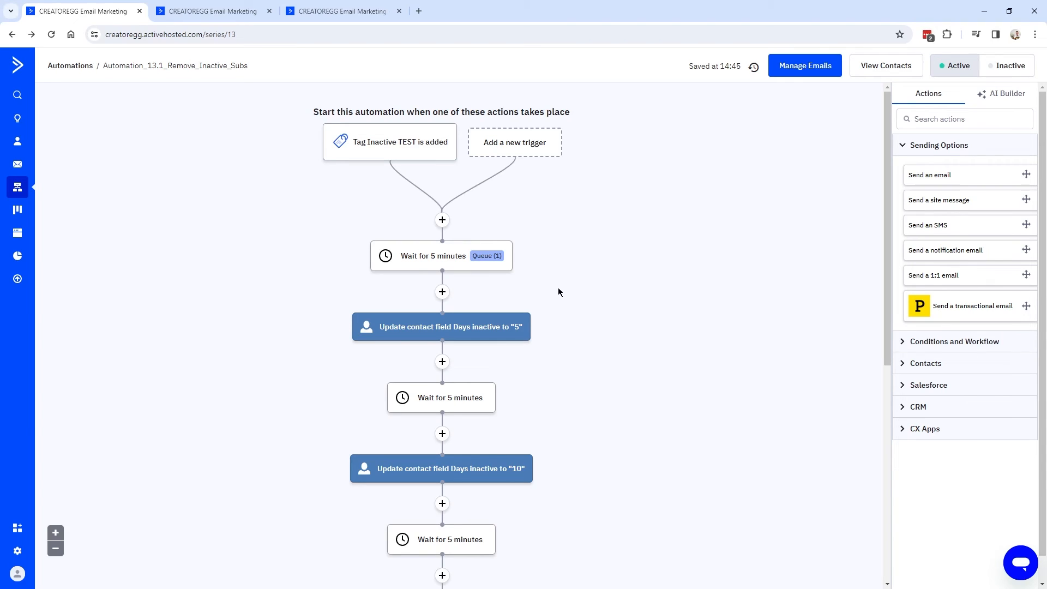
Check the test contact's profile against both automations, then reload the contact page.
click(319, 12)
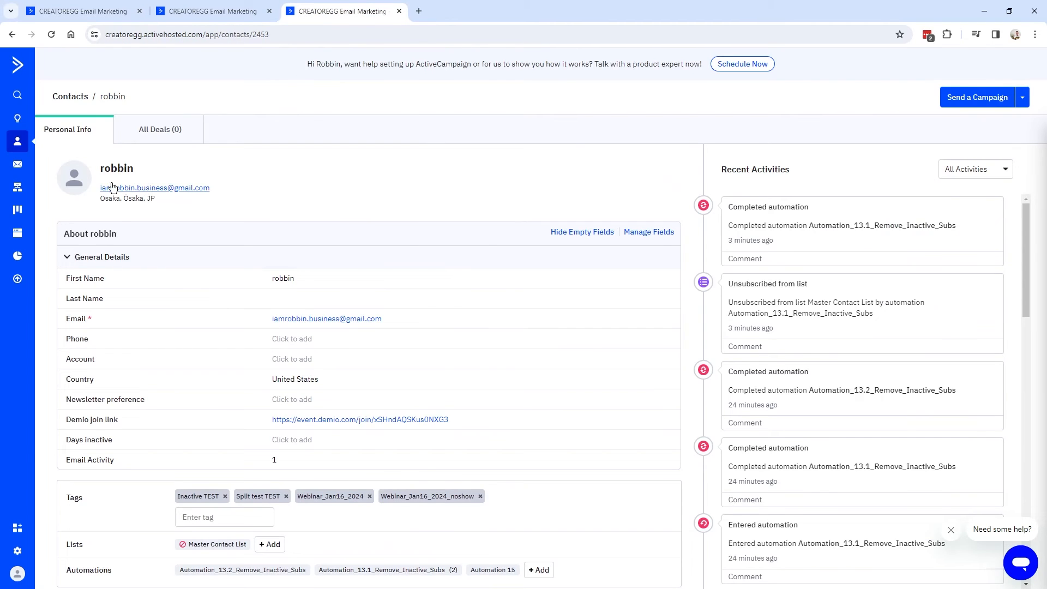
scroll(300, 316, down, 2)
scroll(178, 438, up, 2)
key(ctrl+1)
scroll(374, 381, down, 5)
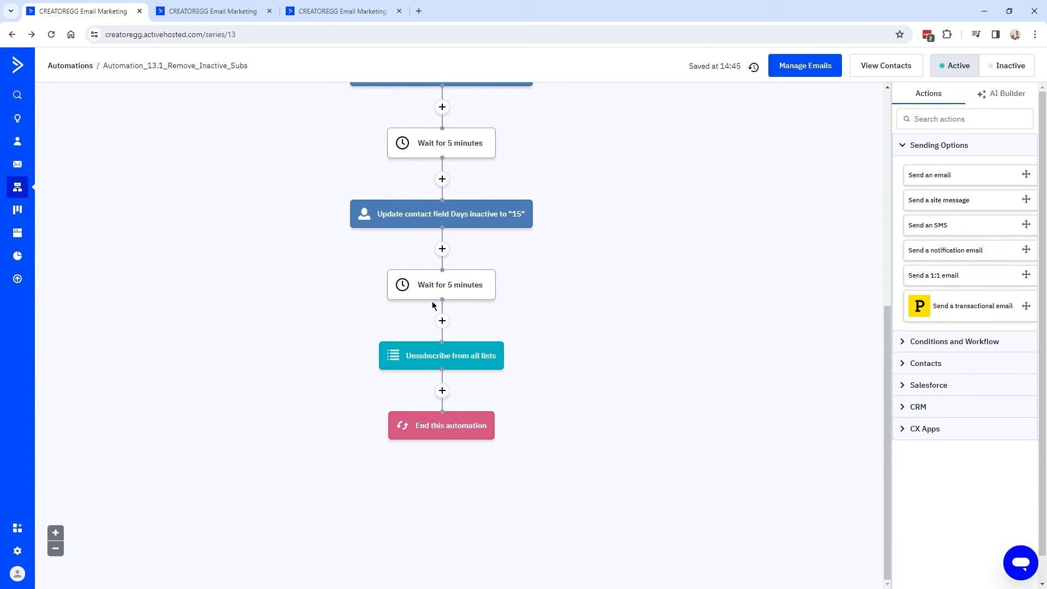
scroll(452, 362, up, 3)
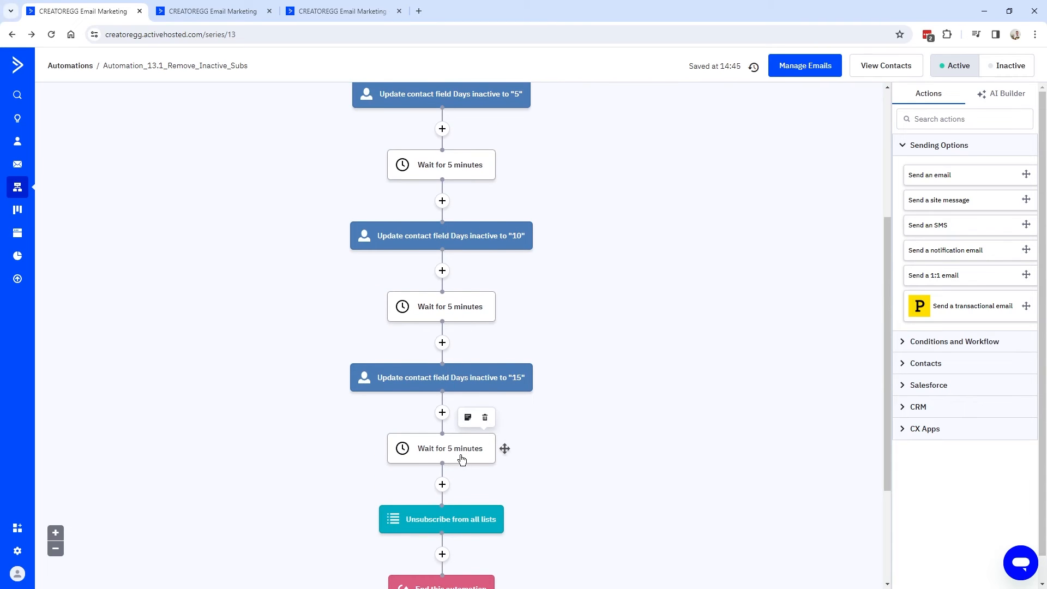
scroll(461, 453, up, 3)
click(191, 16)
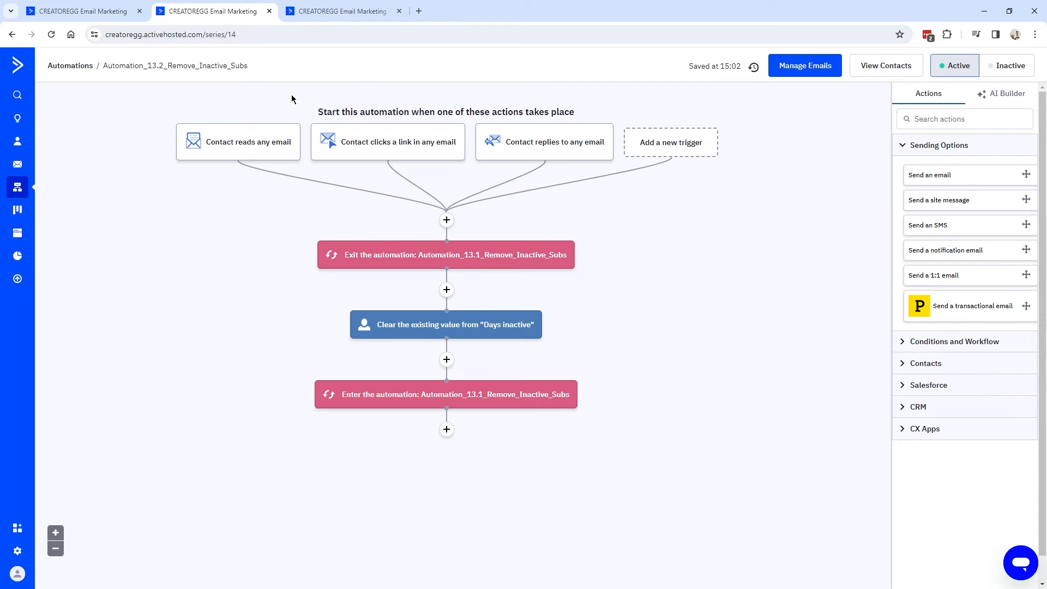
key(ctrl+Tab)
key(F5)
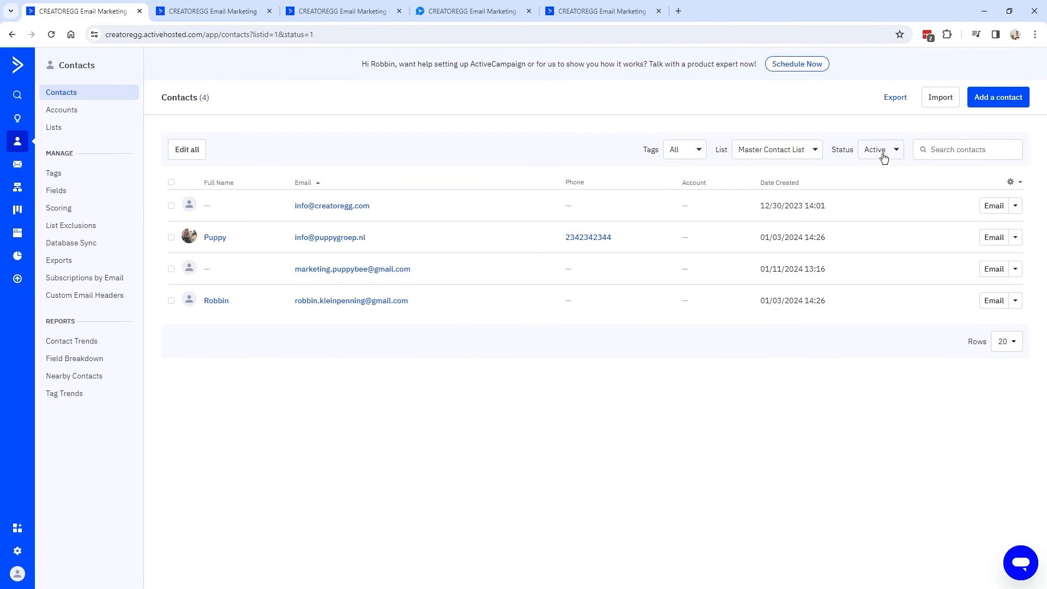
Filter the list to Any, then Unsubscribed status, and confirm the contact's unsubscribe history entry.
click(883, 151)
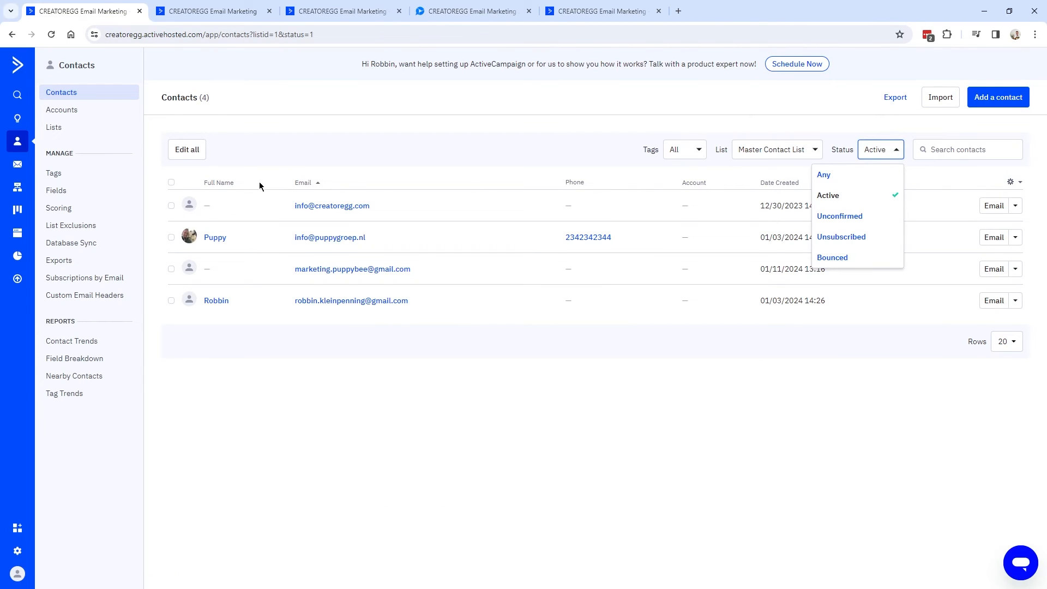
click(852, 176)
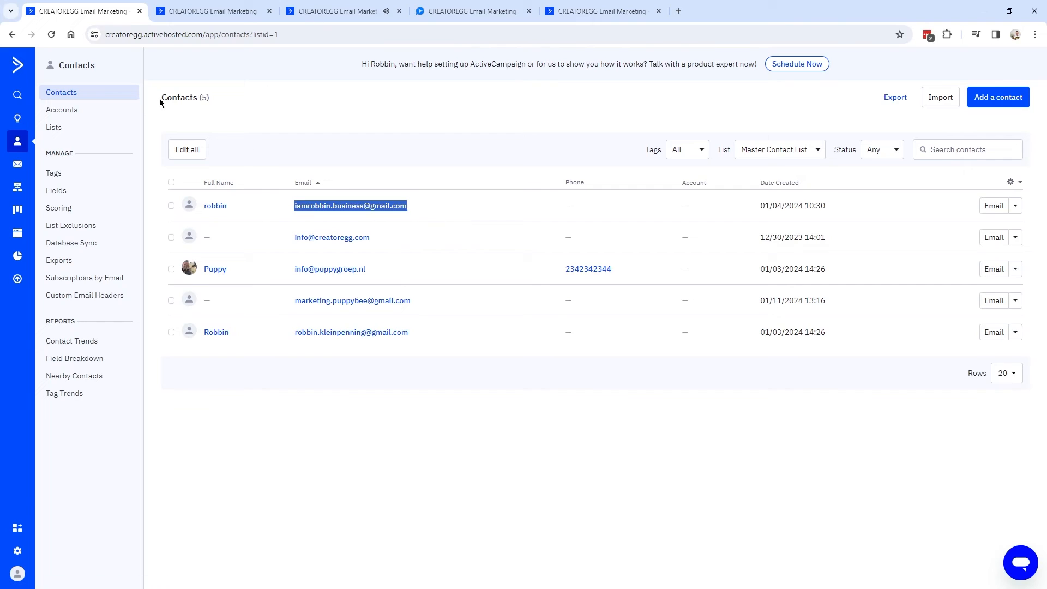
drag(160, 98, 209, 98)
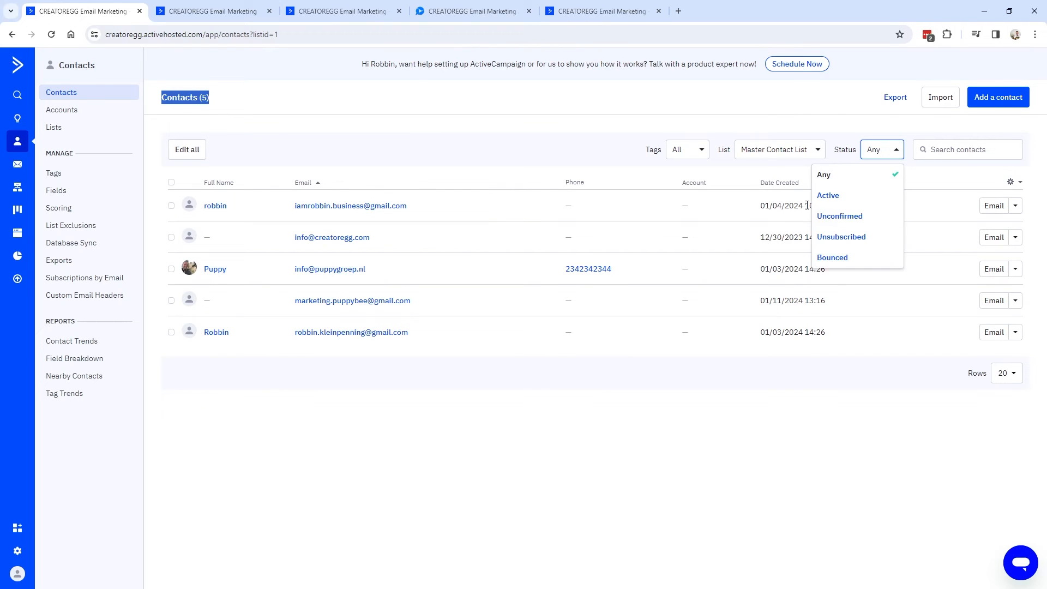
click(858, 240)
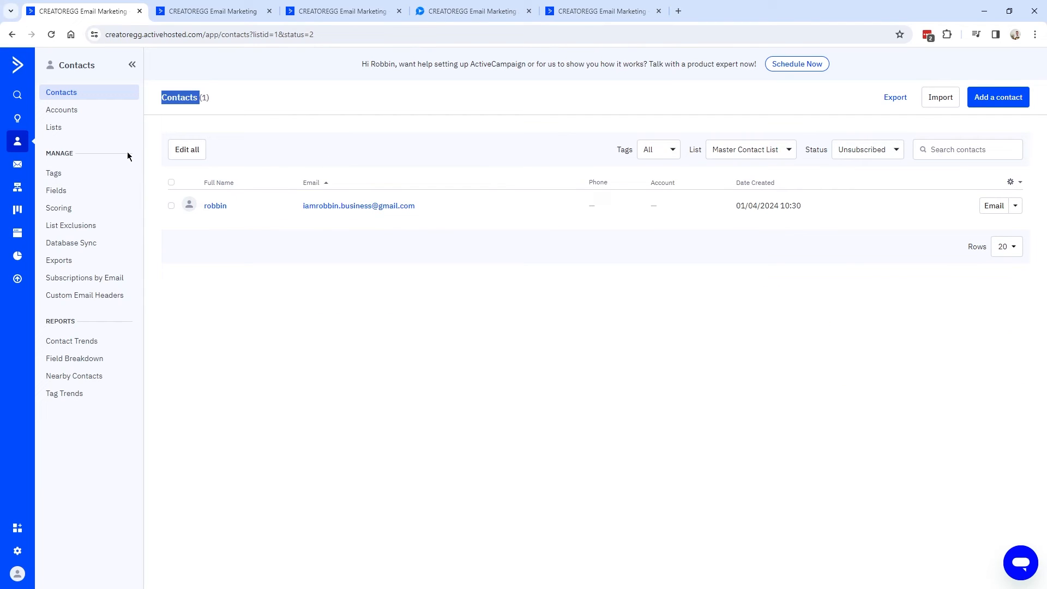
click(355, 211)
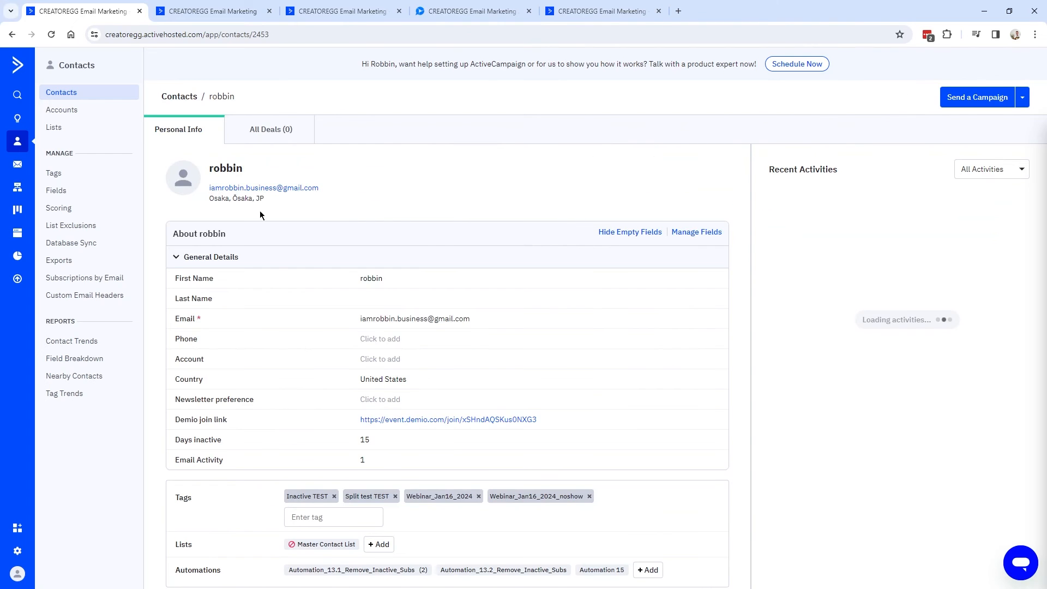
scroll(235, 196, down, 3)
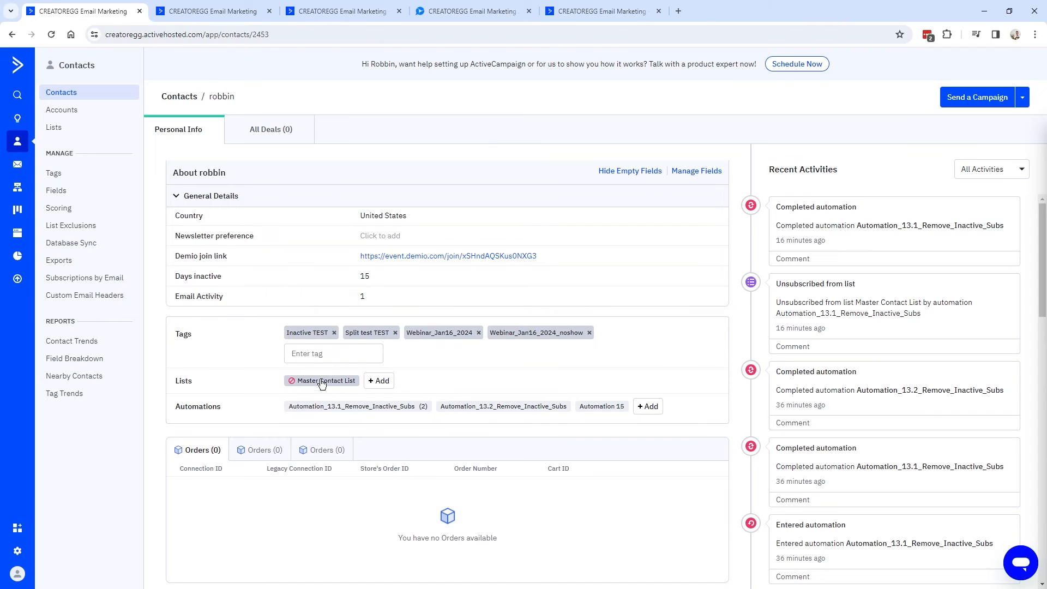
click(291, 382)
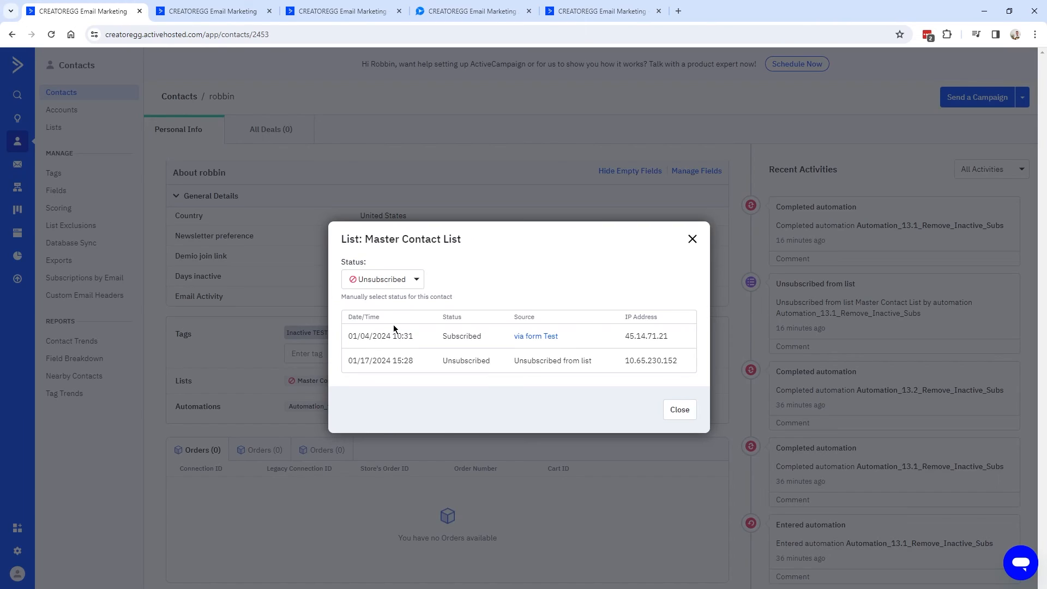
drag(519, 366, 673, 358)
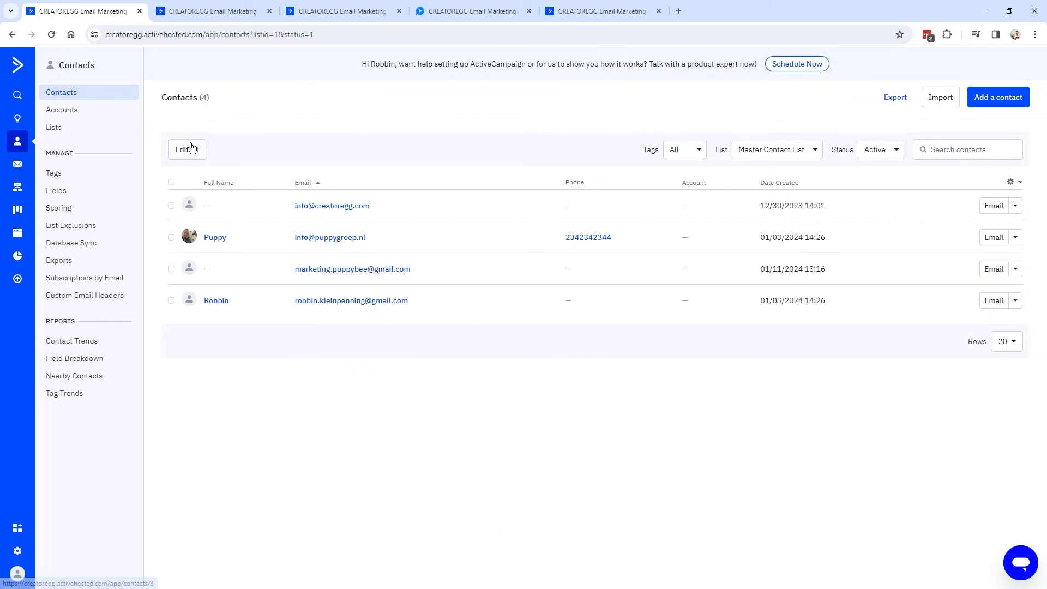
Open the status choices for Puppy's Master Contact List subscription.
click(331, 239)
scroll(294, 434, down, 2)
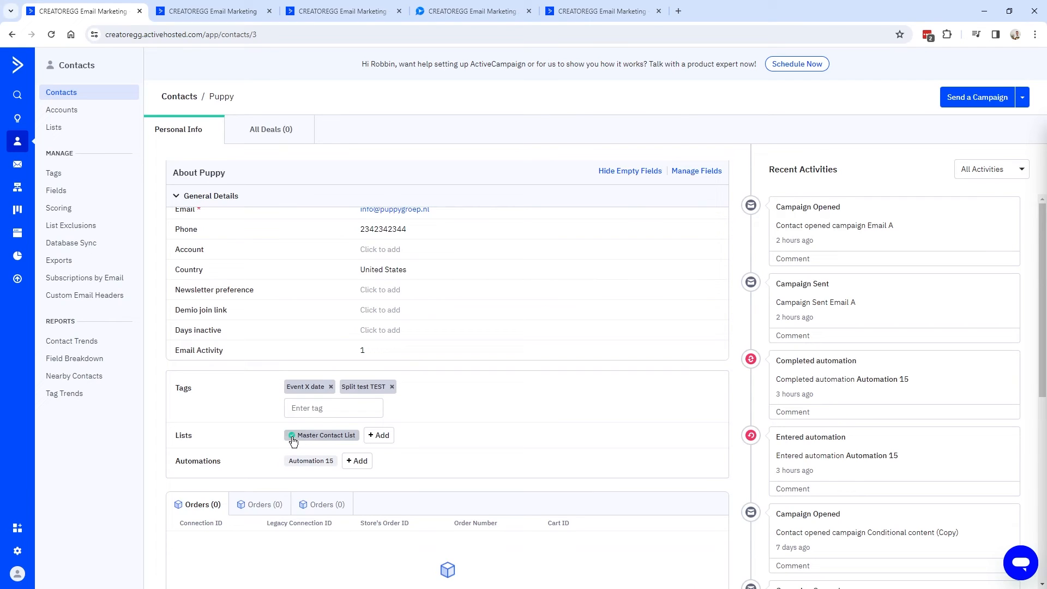
click(294, 440)
drag(342, 265, 394, 283)
click(371, 285)
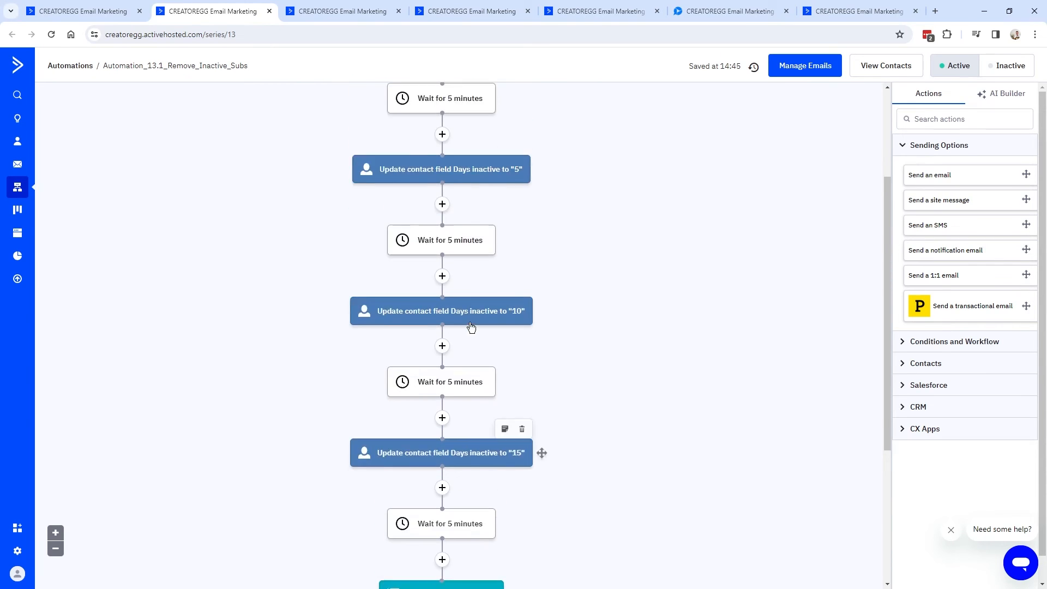
scroll(468, 317, up, 3)
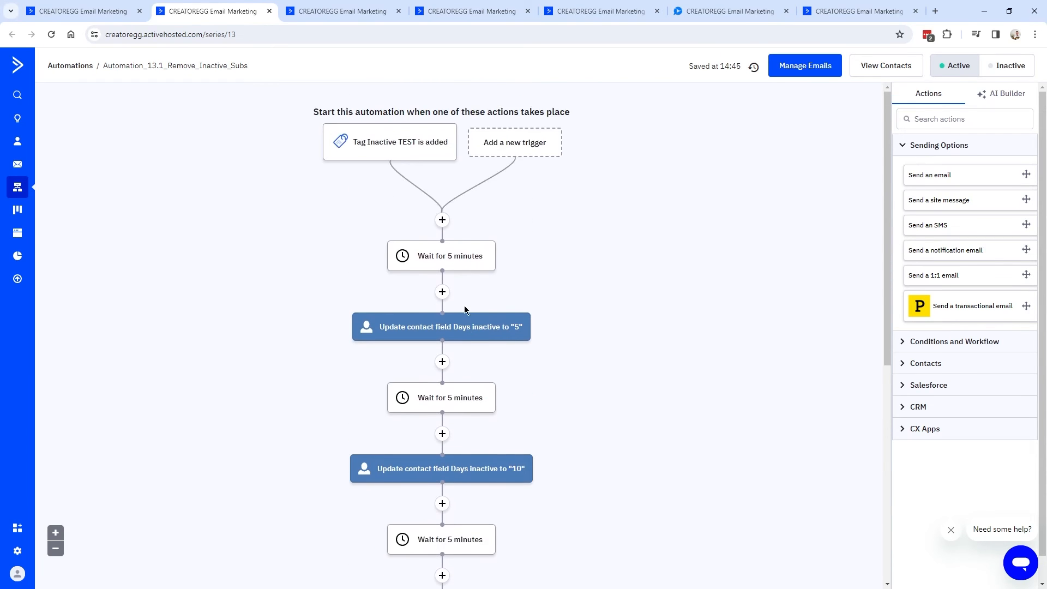
scroll(410, 225, down, 3)
scroll(408, 221, down, 3)
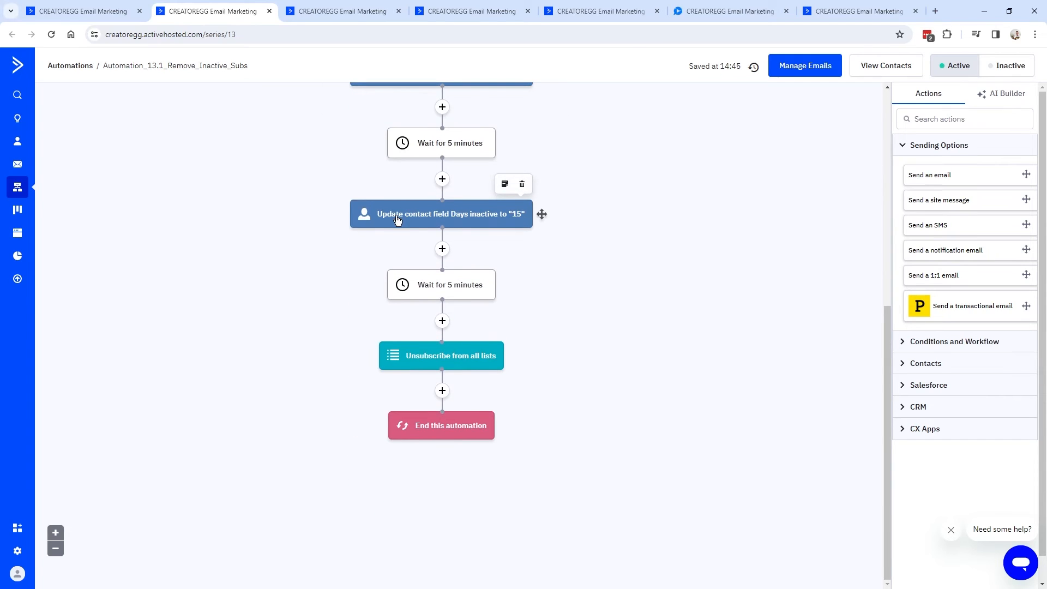
scroll(443, 230, up, 5)
scroll(443, 229, up, 2)
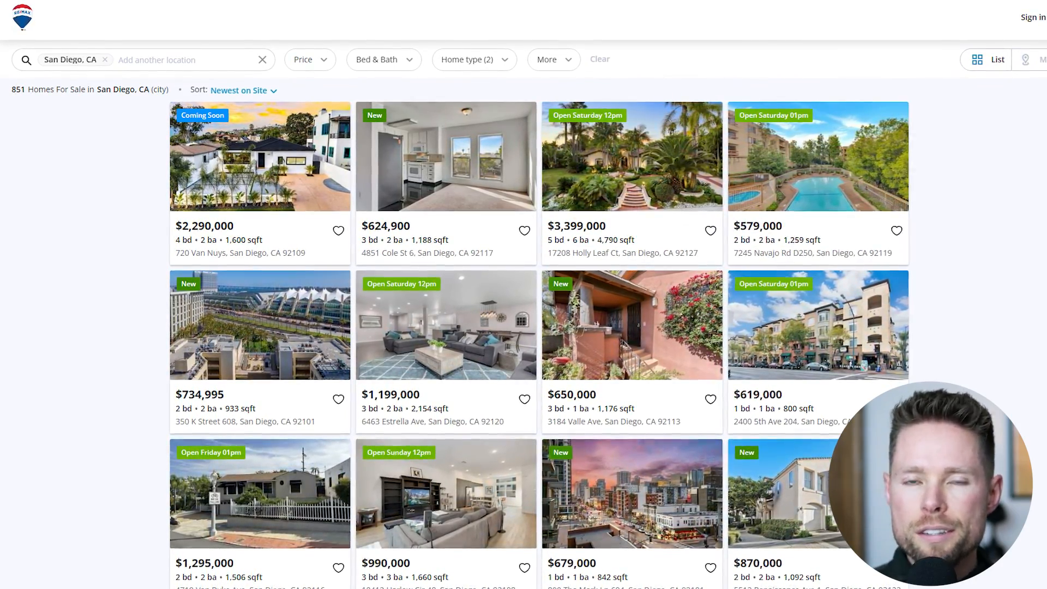
Highlight the Site Tracking heading and description to point out that tracking is enabled.
triple_click(197, 191)
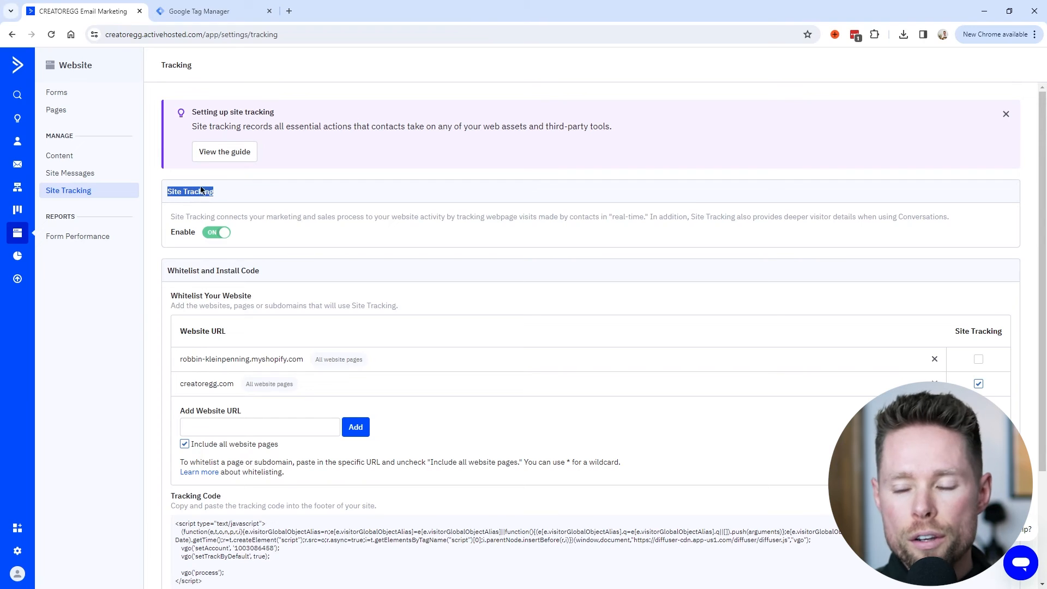
triple_click(176, 233)
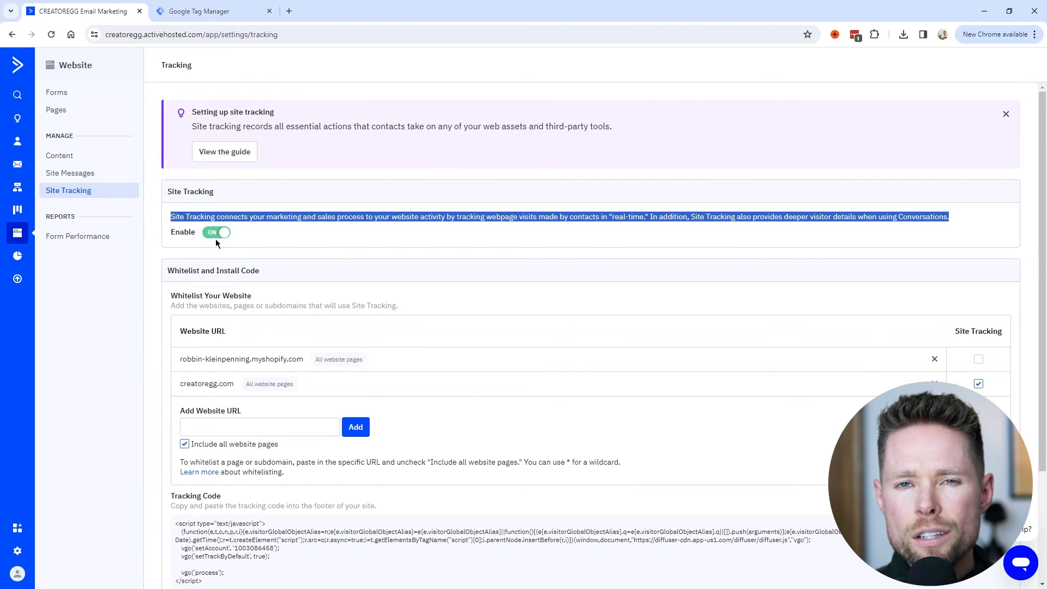
click(164, 191)
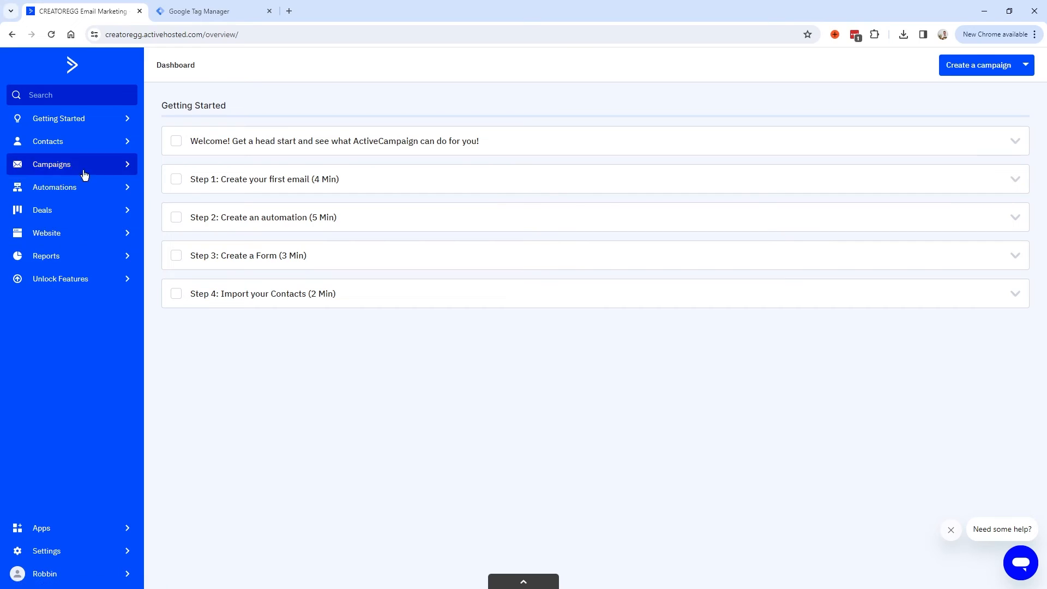
Open Website > Site Tracking and go over its heading and description.
click(53, 235)
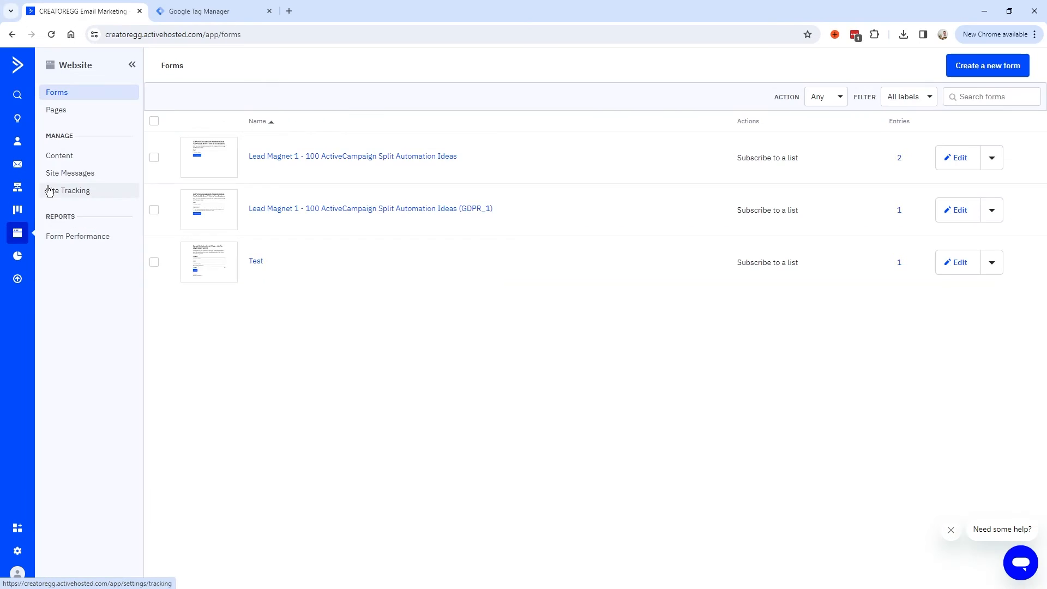
click(86, 194)
drag(214, 191, 173, 191)
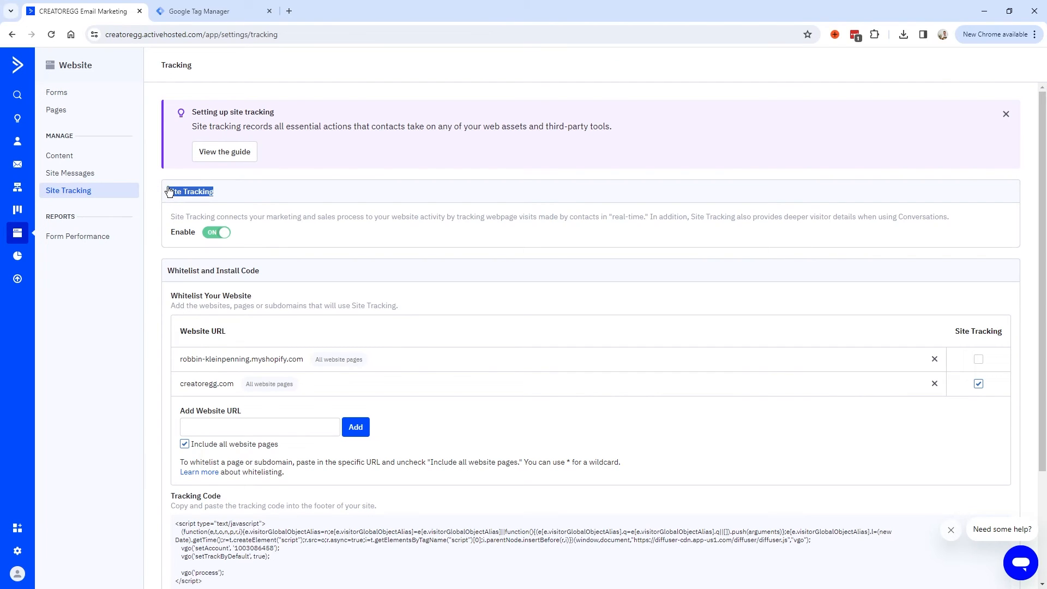
triple_click(224, 234)
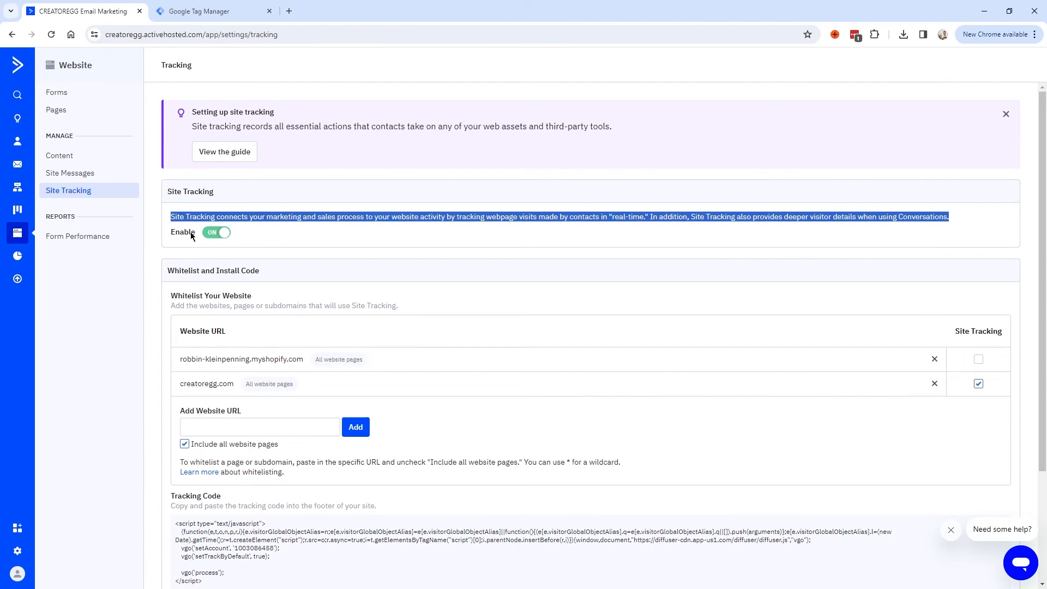
click(166, 193)
triple_click(227, 193)
scroll(200, 315, down, 2)
Check the whitelisted creatoregg.com domain and select the full tracking code snippet.
click(201, 315)
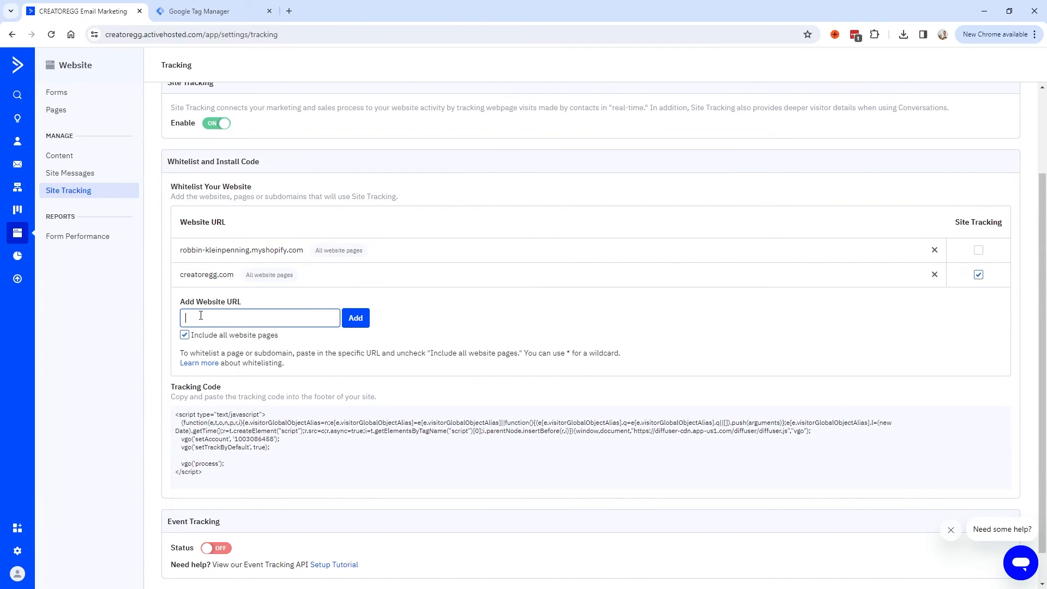
triple_click(250, 318)
drag(184, 274, 233, 275)
click(209, 246)
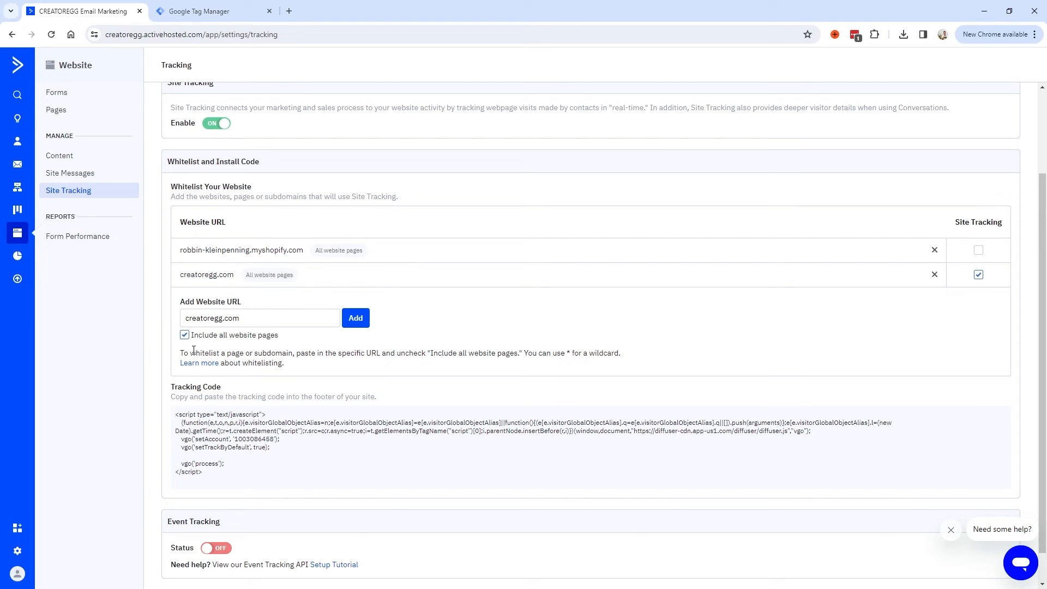
drag(171, 383, 376, 398)
click(228, 464)
scroll(224, 436, down, 1)
triple_click(218, 364)
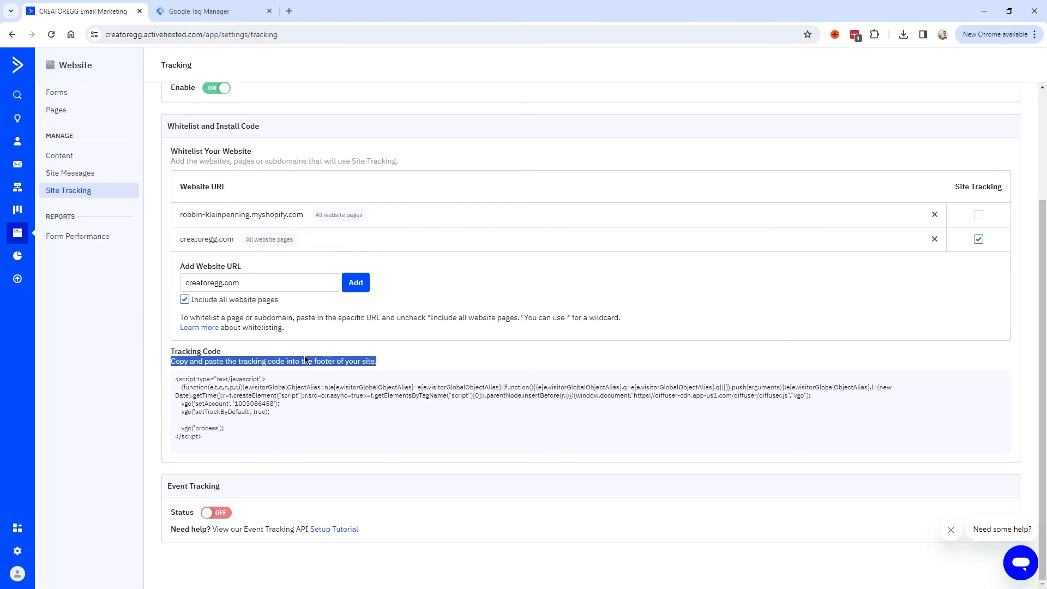
click(297, 377)
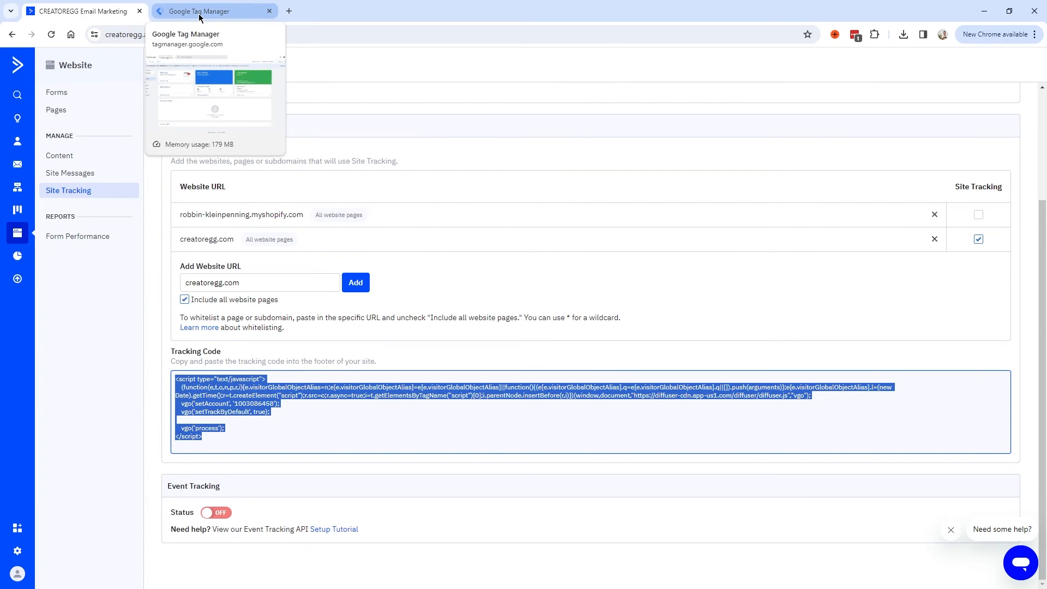
Compare the existing ActiveCampaign Site Tracking tag's HTML with ActiveCampaign's tracking code, then close it unchanged.
click(205, 238)
click(209, 12)
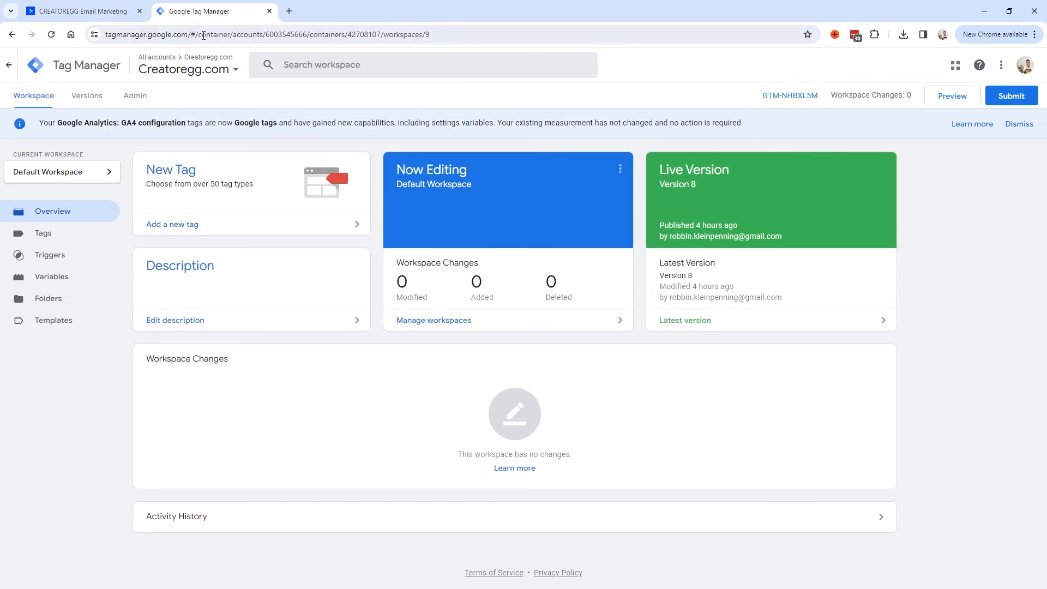
click(43, 234)
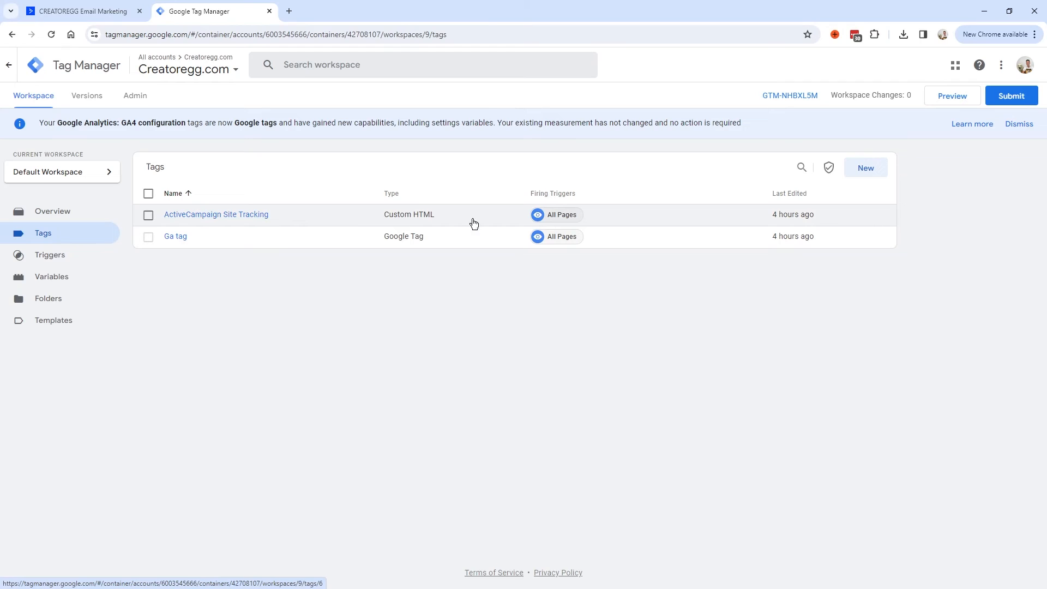
click(227, 214)
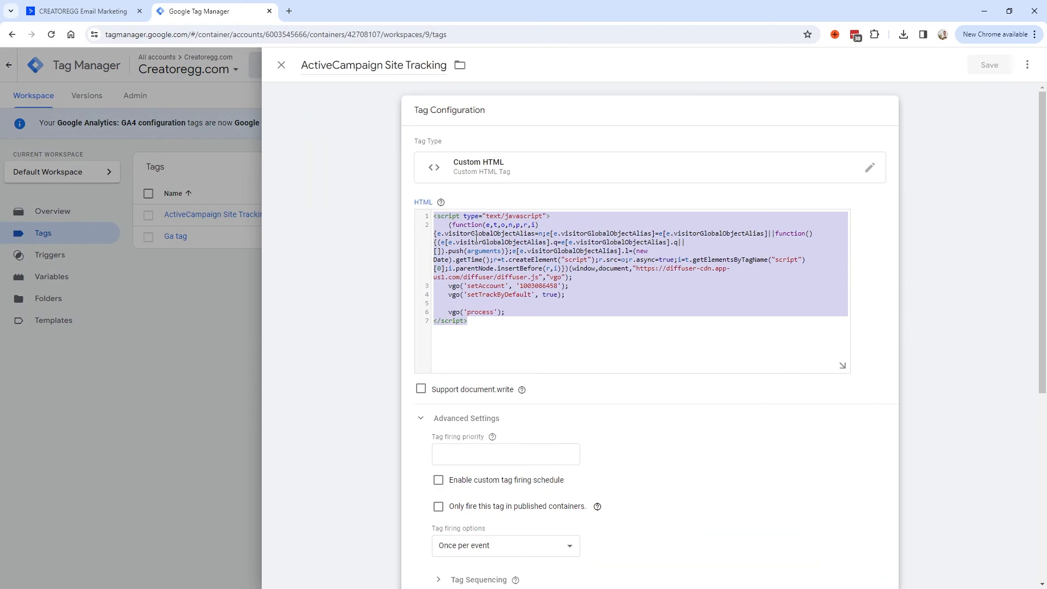
key(ctrl+shift+Tab)
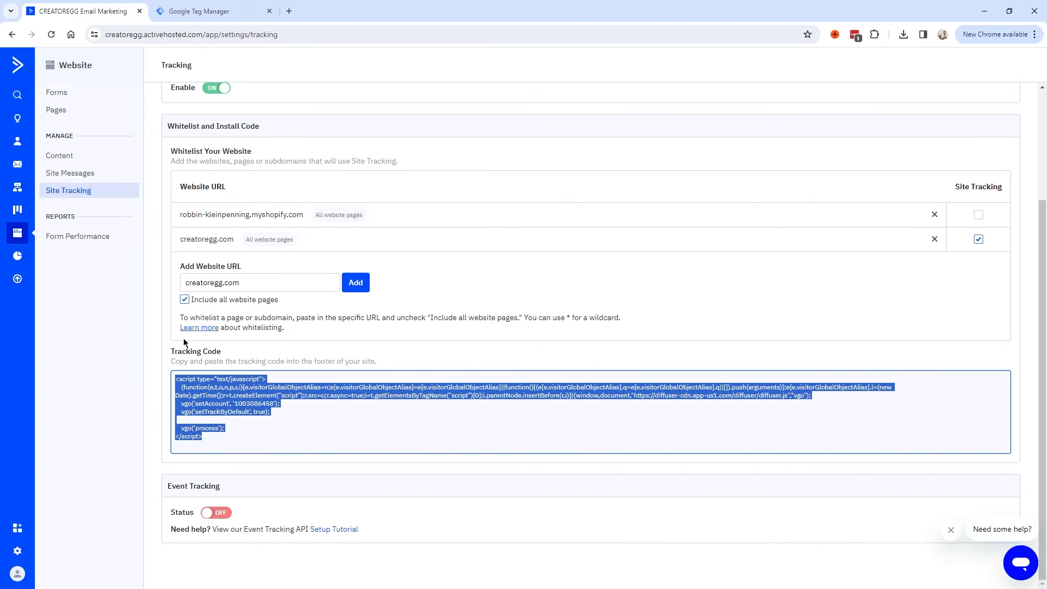
key(ctrl+Tab)
click(341, 120)
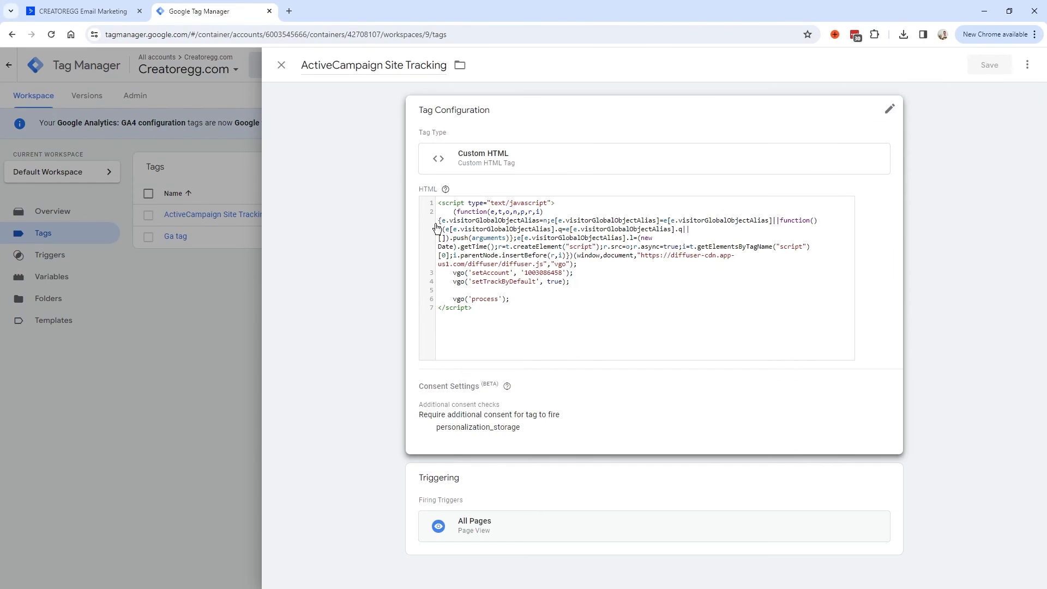
click(281, 66)
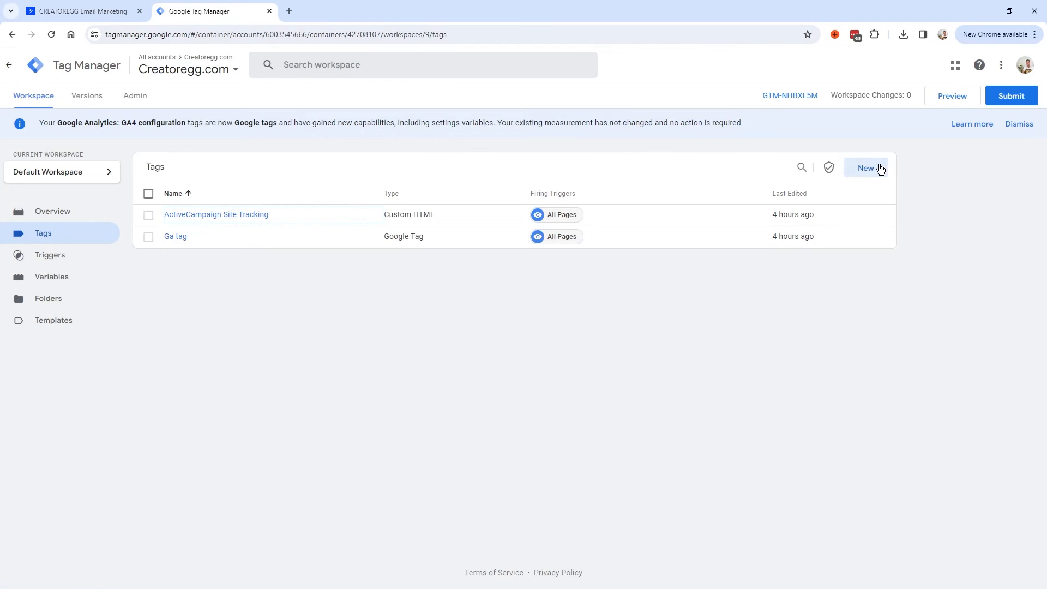
Create a new Custom HTML tag and paste ActiveCampaign's tracking code into it.
click(865, 171)
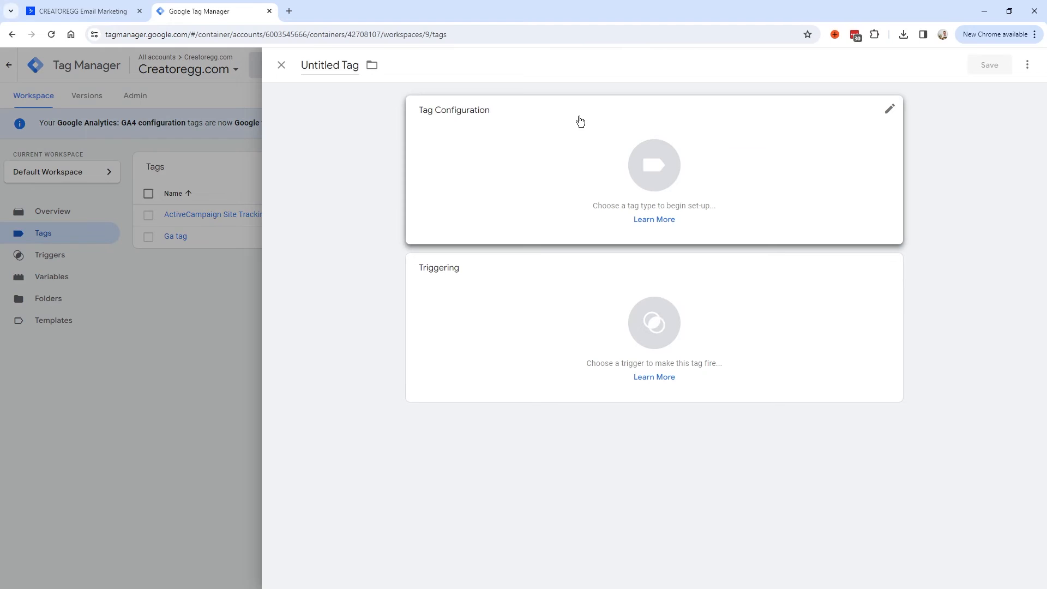
click(887, 109)
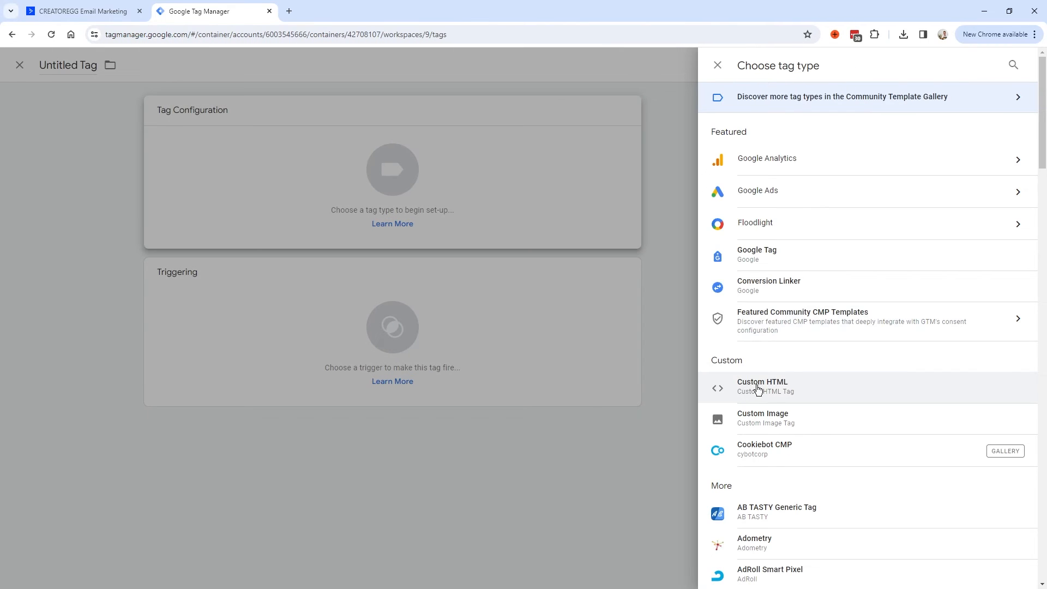
click(762, 390)
click(448, 247)
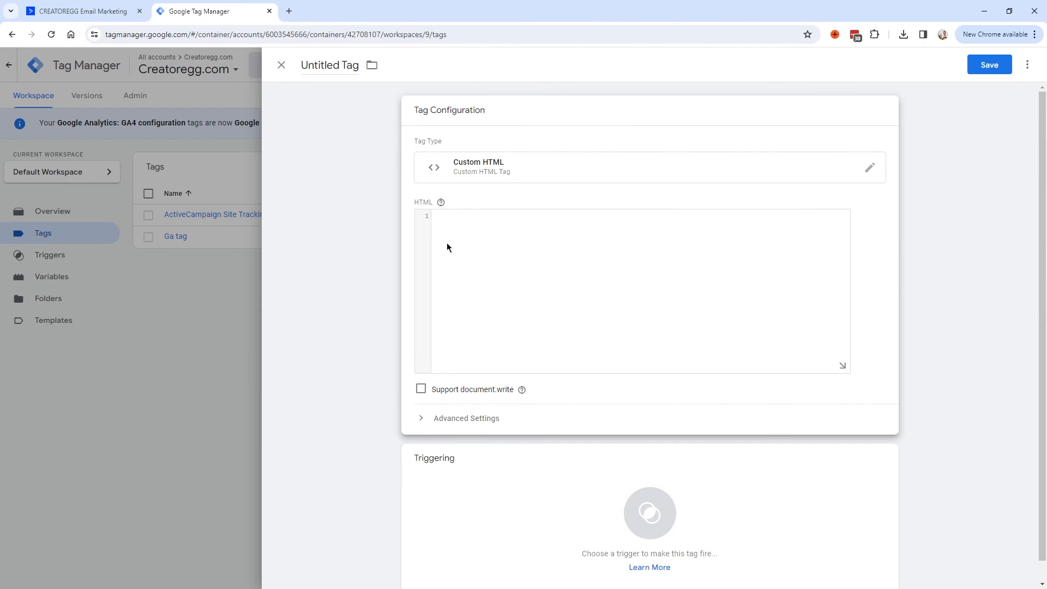
click(82, 11)
click(231, 392)
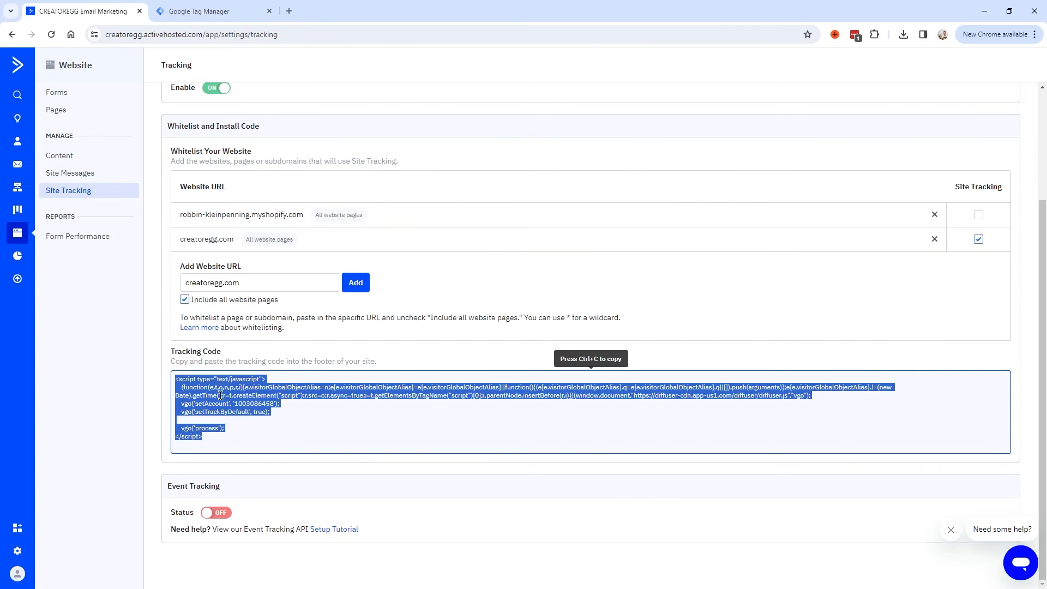
key(ctrl+c)
click(218, 12)
key(ctrl+v)
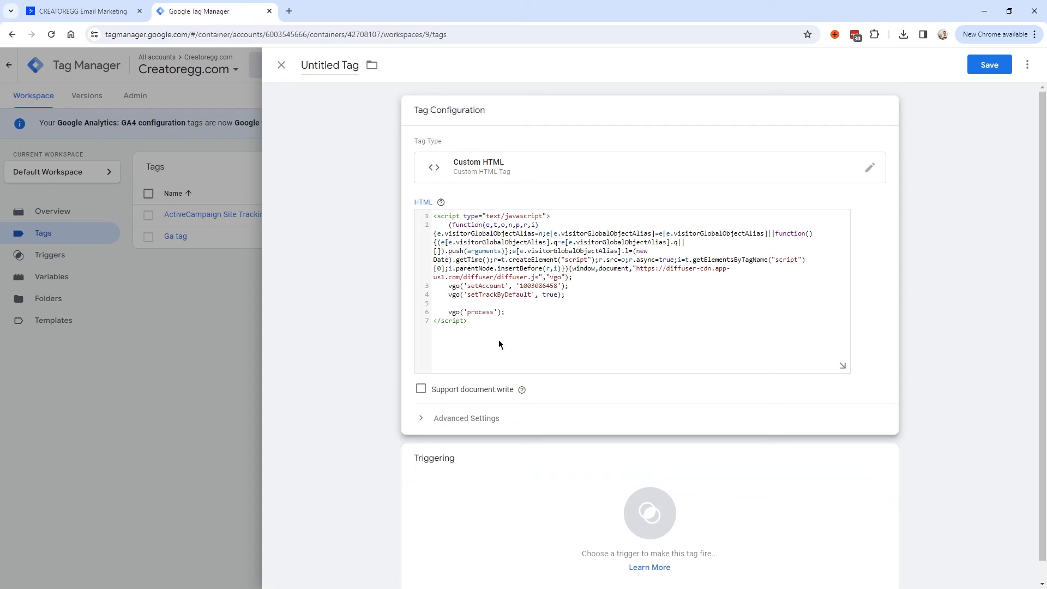
scroll(499, 344, down, 1)
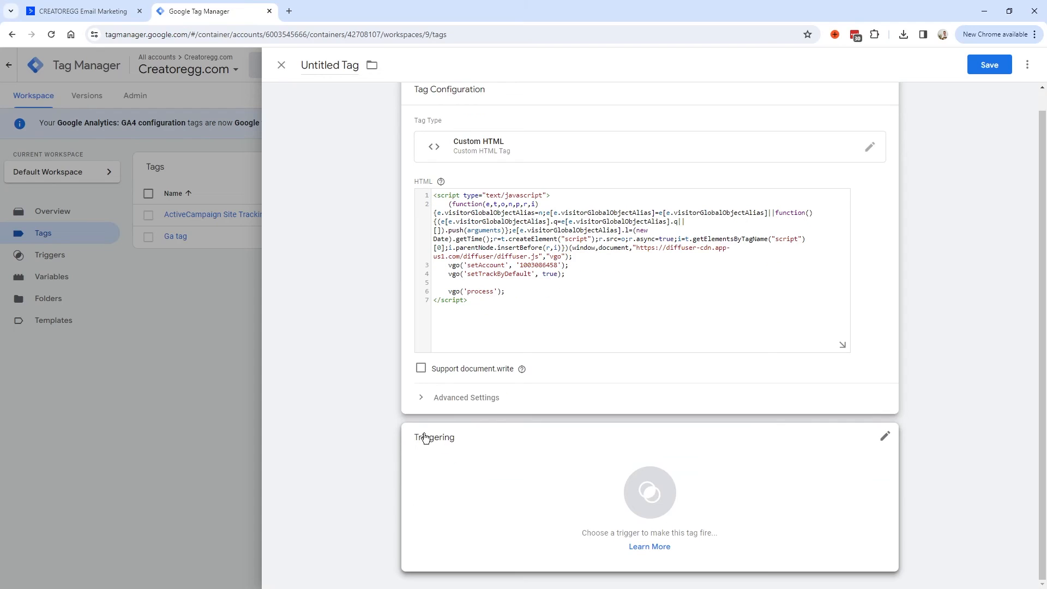
Set the tag to fire on All Pages, name it 'ActiveCampaign site tracking v2', and save.
click(886, 438)
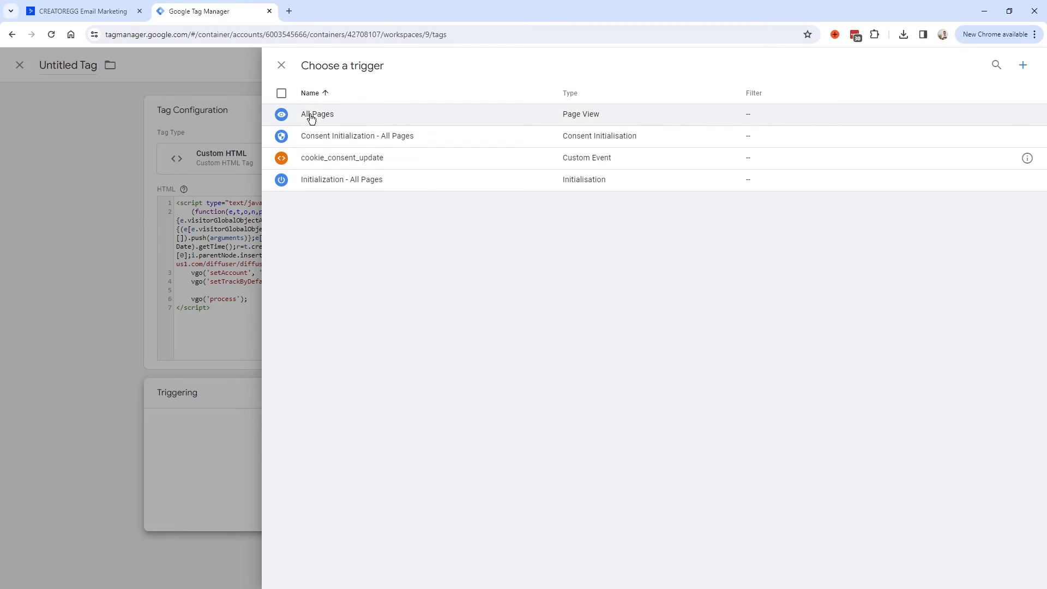
click(311, 118)
click(333, 69)
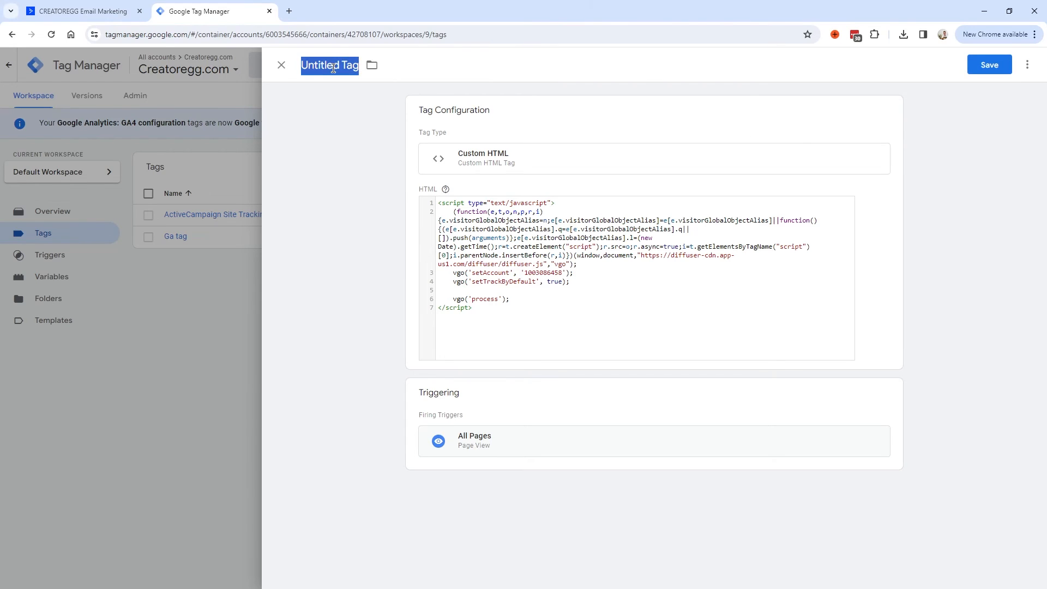
text(ActiveCampaign)
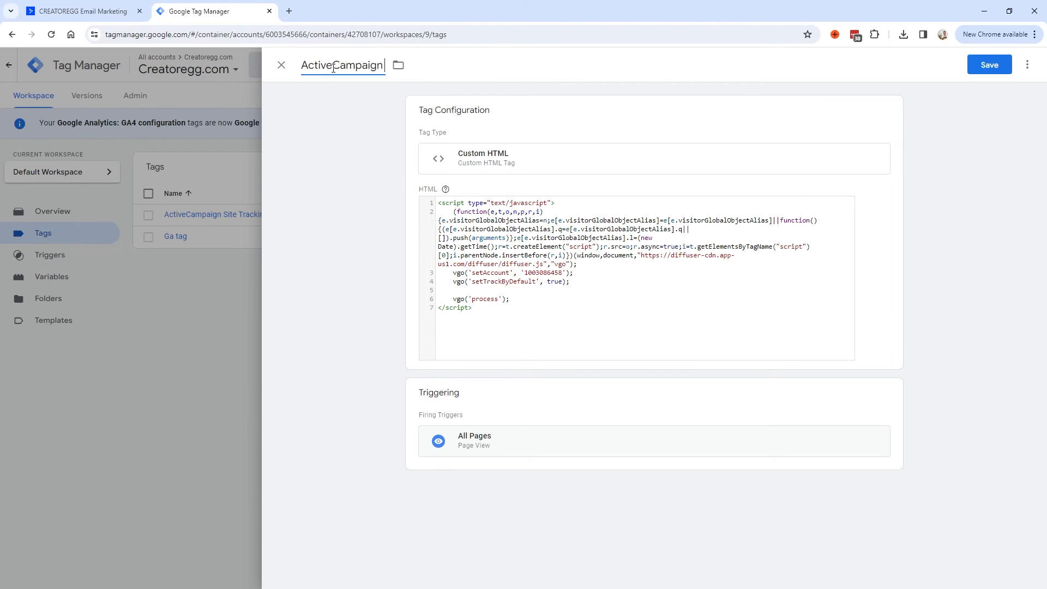
text( site tracking v2)
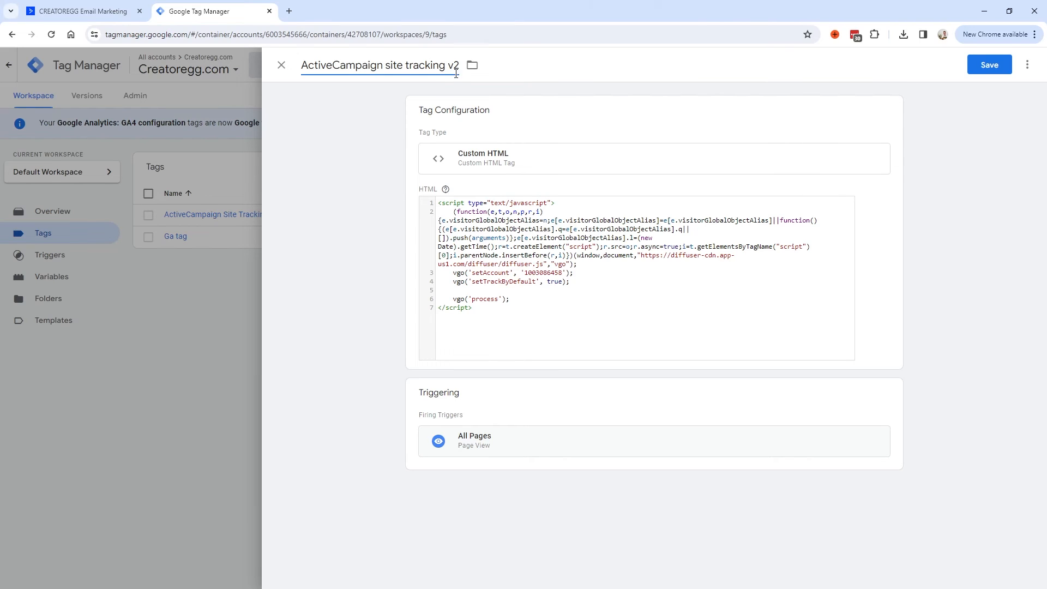
click(764, 83)
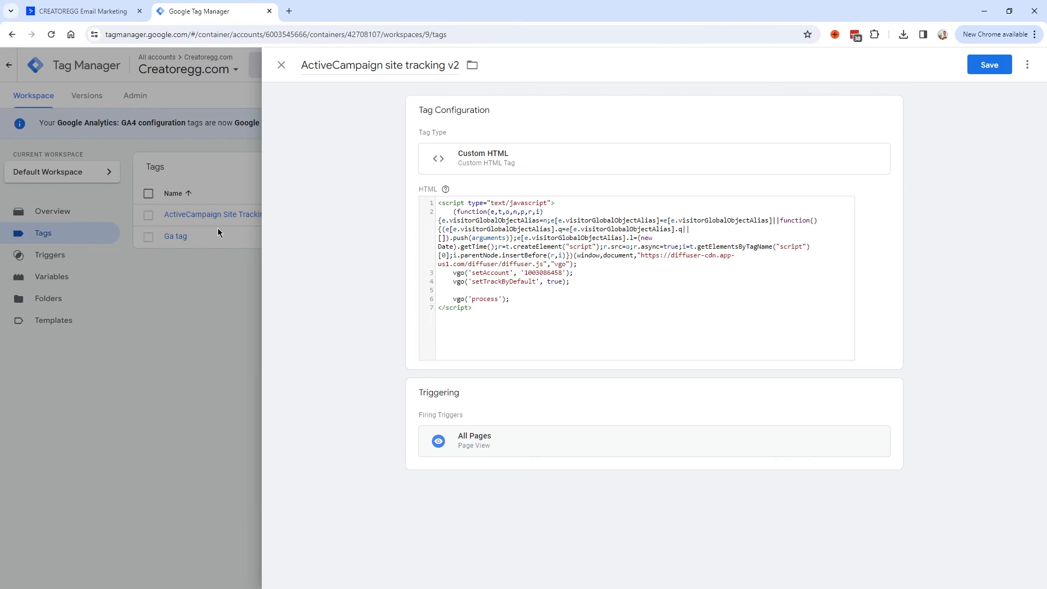
click(991, 71)
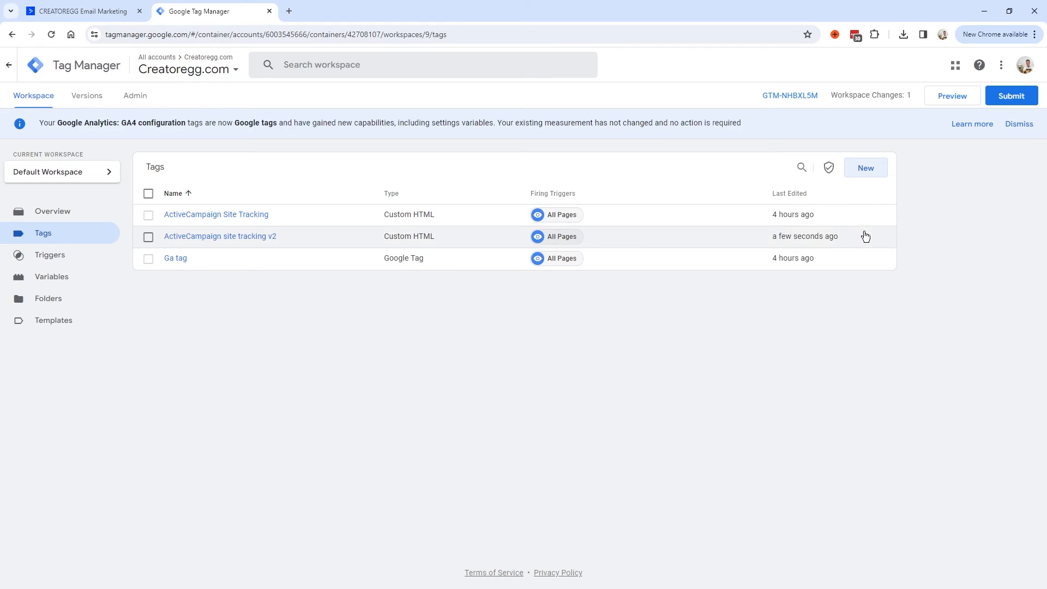
Delete the duplicate 'ActiveCampaign site tracking v2' tag.
drag(862, 236, 145, 240)
click(191, 243)
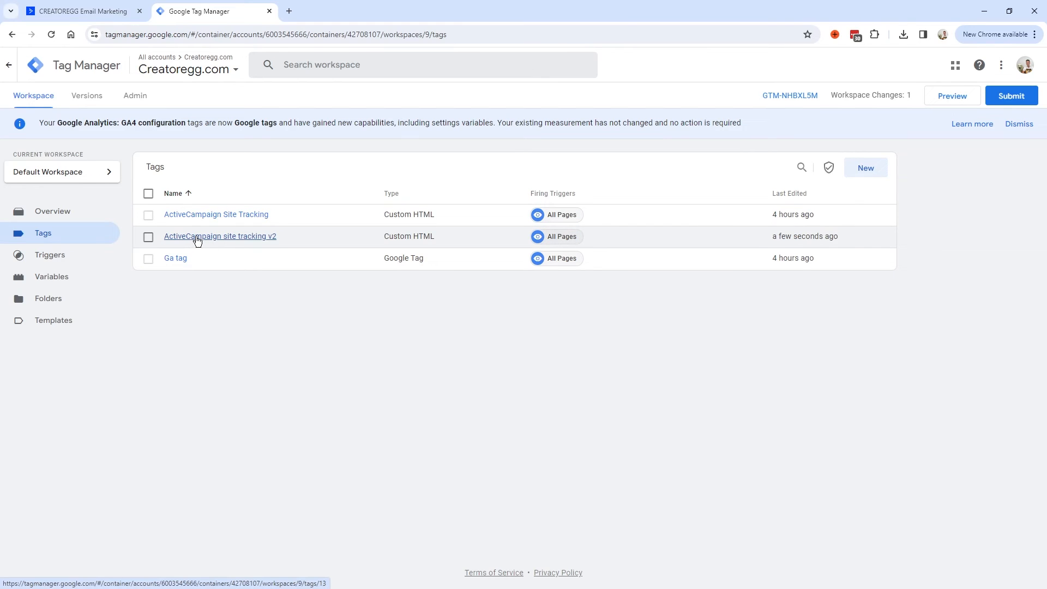
click(148, 237)
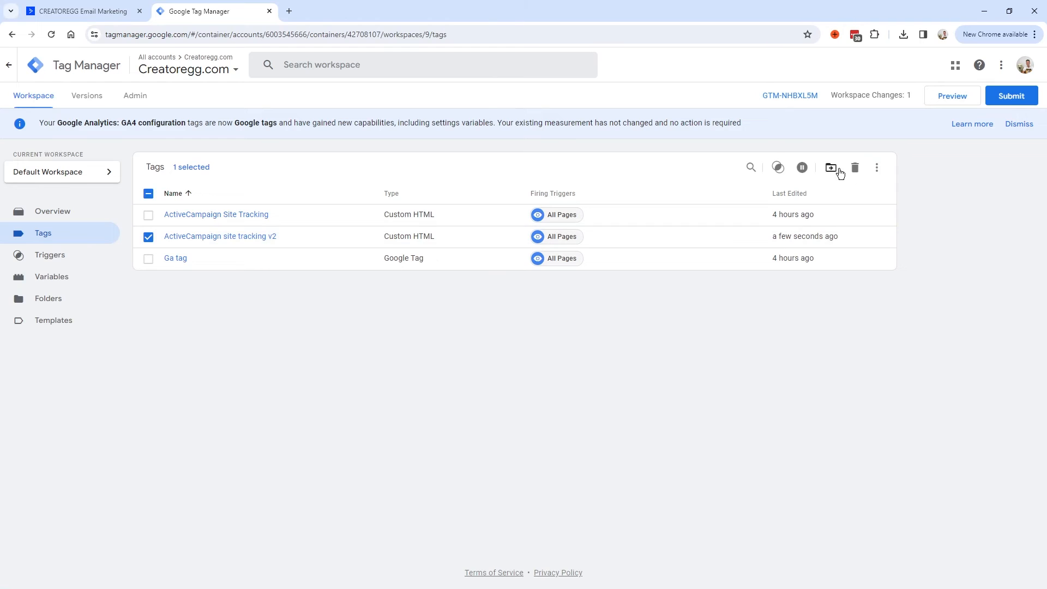
click(860, 171)
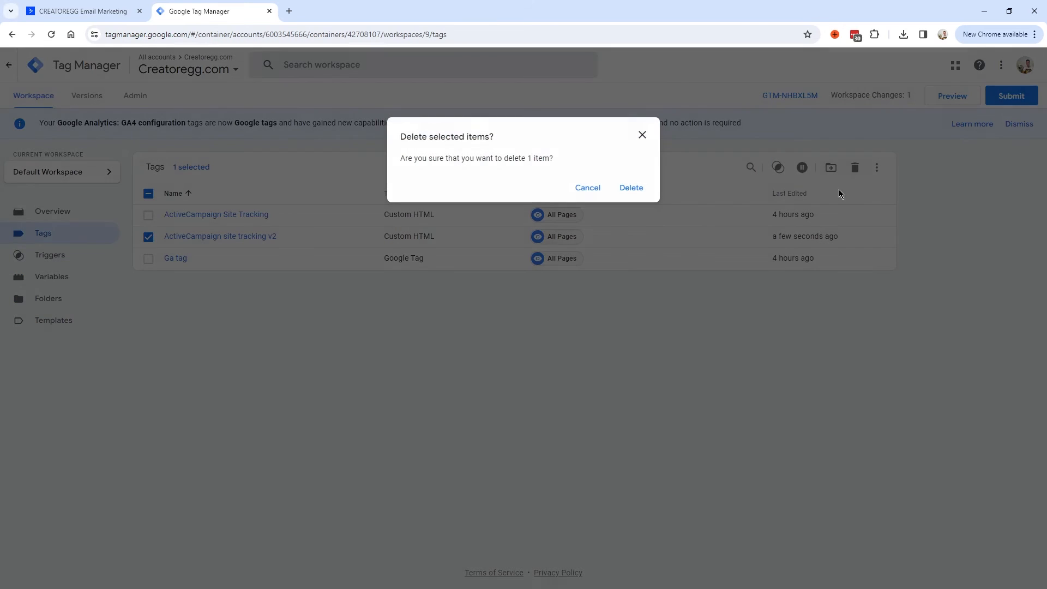
click(631, 188)
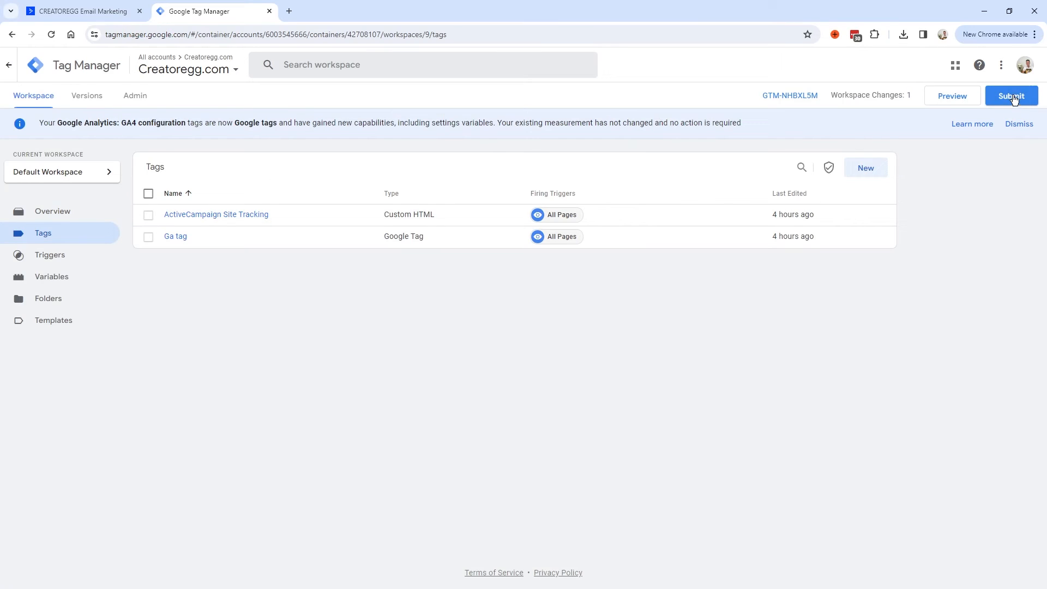
Publish the workspace changes as Version 9 without a description, then close the Tag Manager tab.
drag(835, 99, 914, 97)
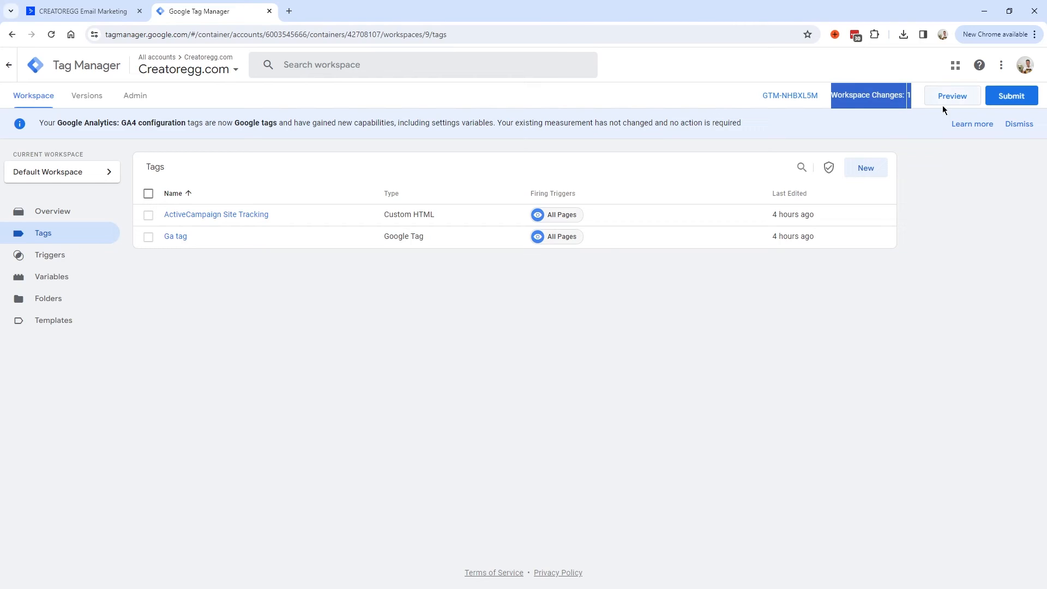
click(847, 99)
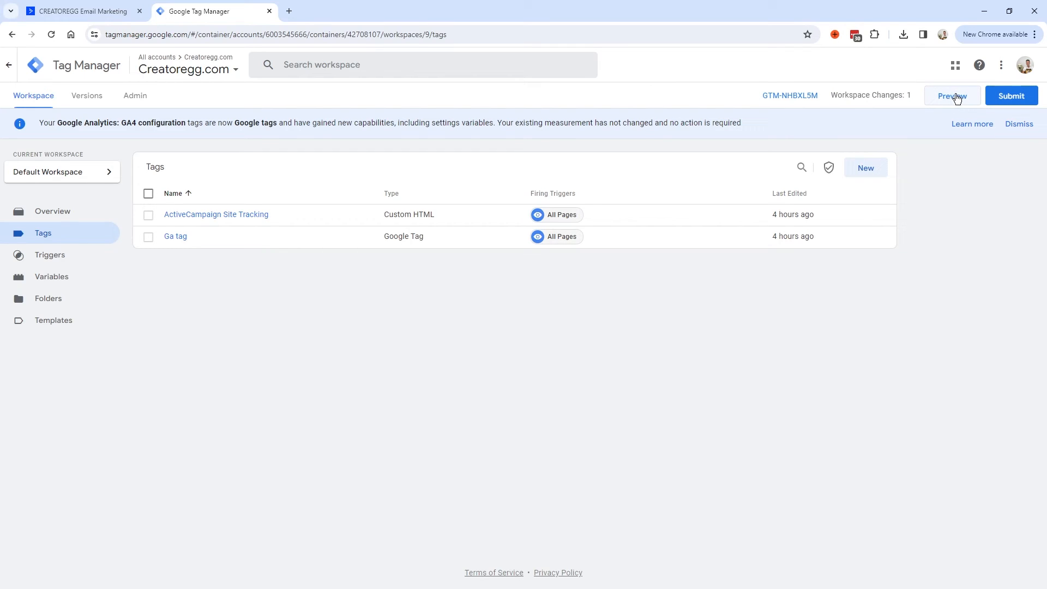
click(1014, 97)
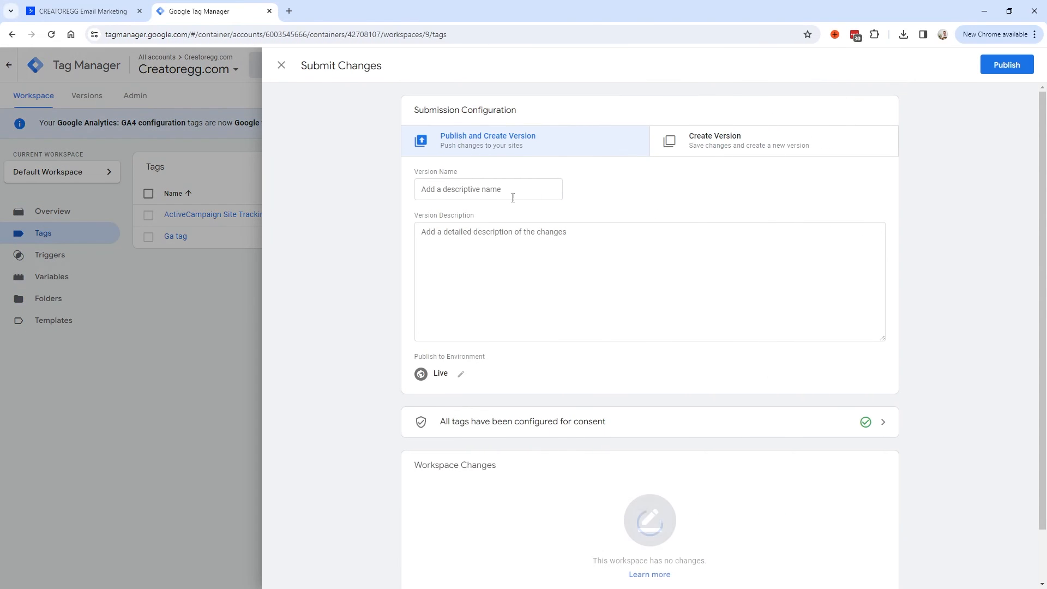
click(1010, 65)
click(669, 388)
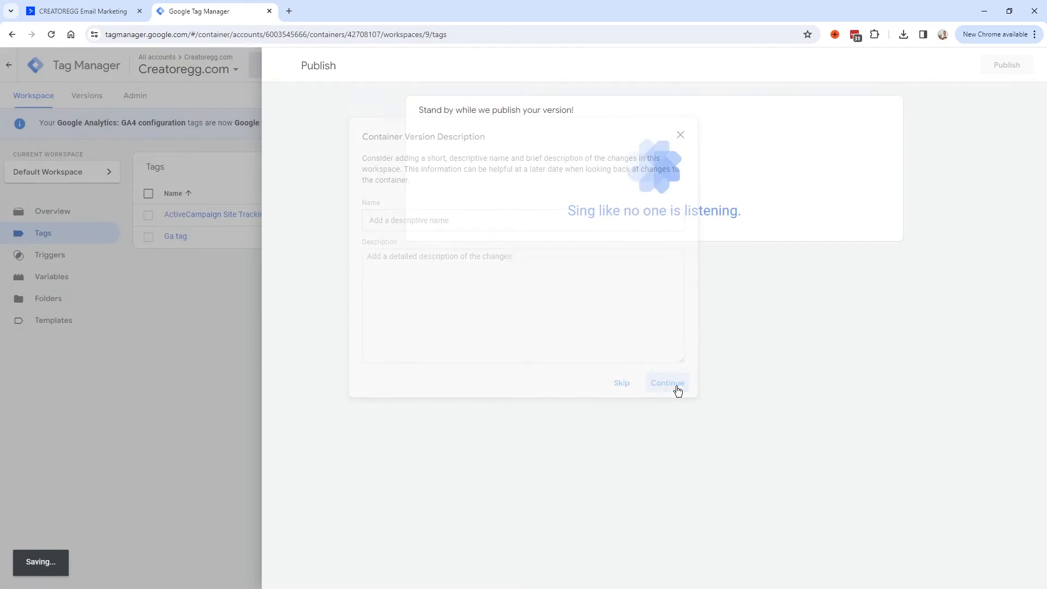
triple_click(537, 115)
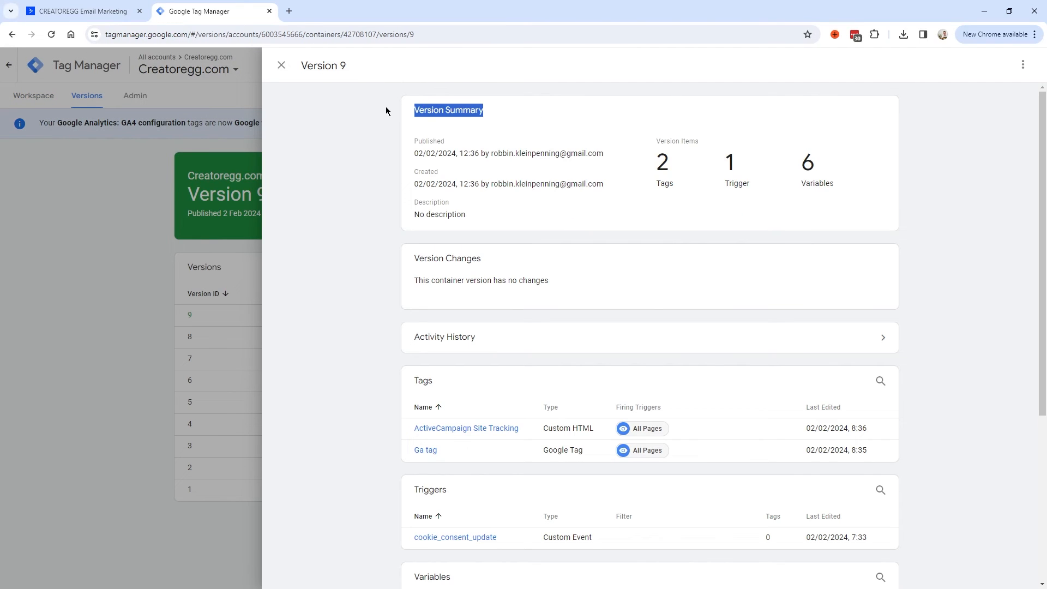
click(282, 65)
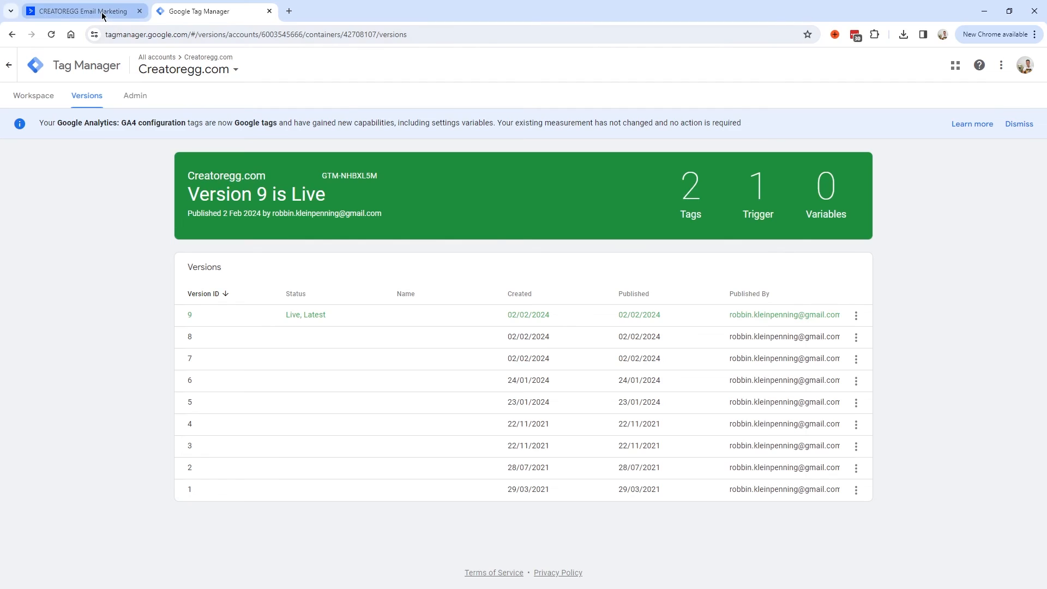
key(ctrl+w)
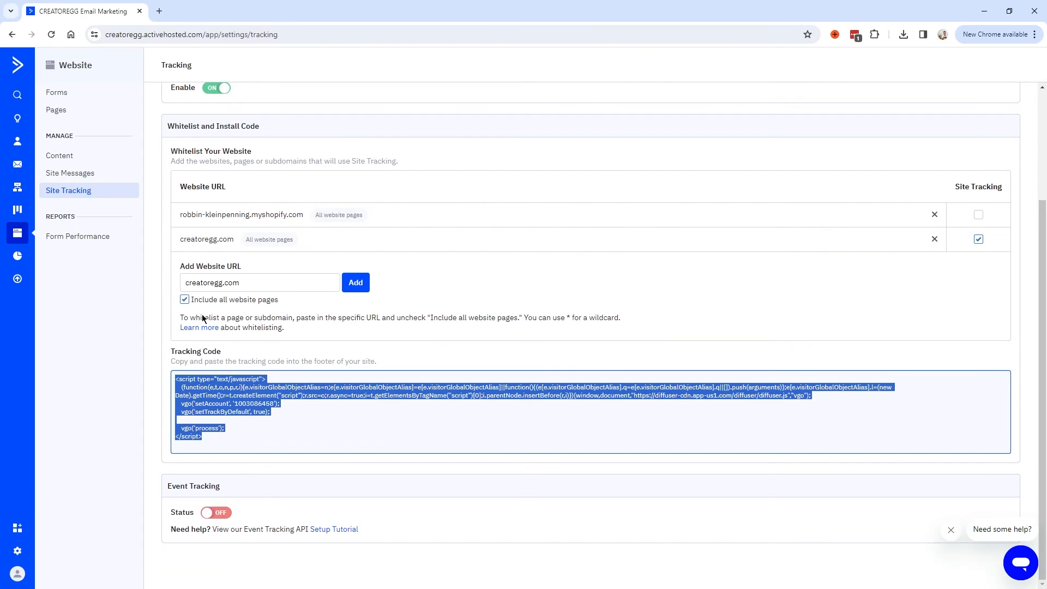
Create a Standard campaign named 'site tracking test' with subject 'Site tracking test' and open the email designer.
click(18, 165)
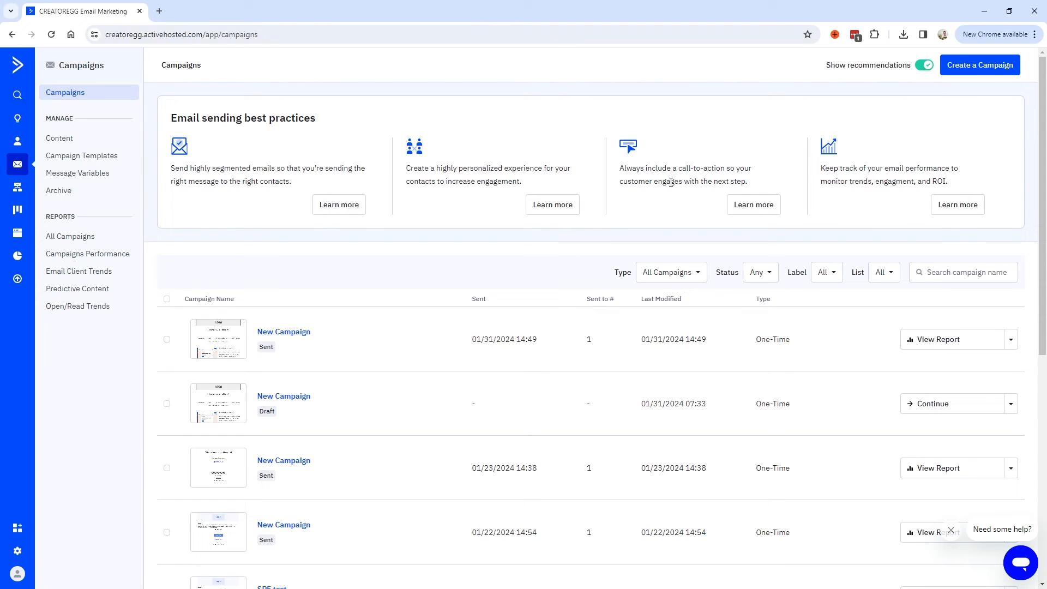
click(996, 65)
click(537, 190)
text(site tracking test)
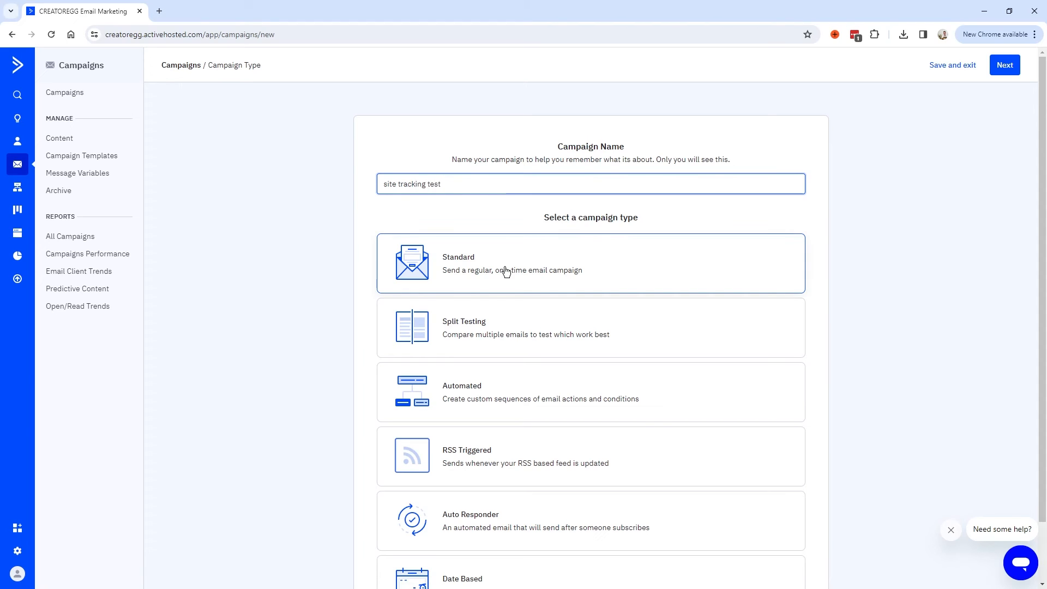
click(467, 255)
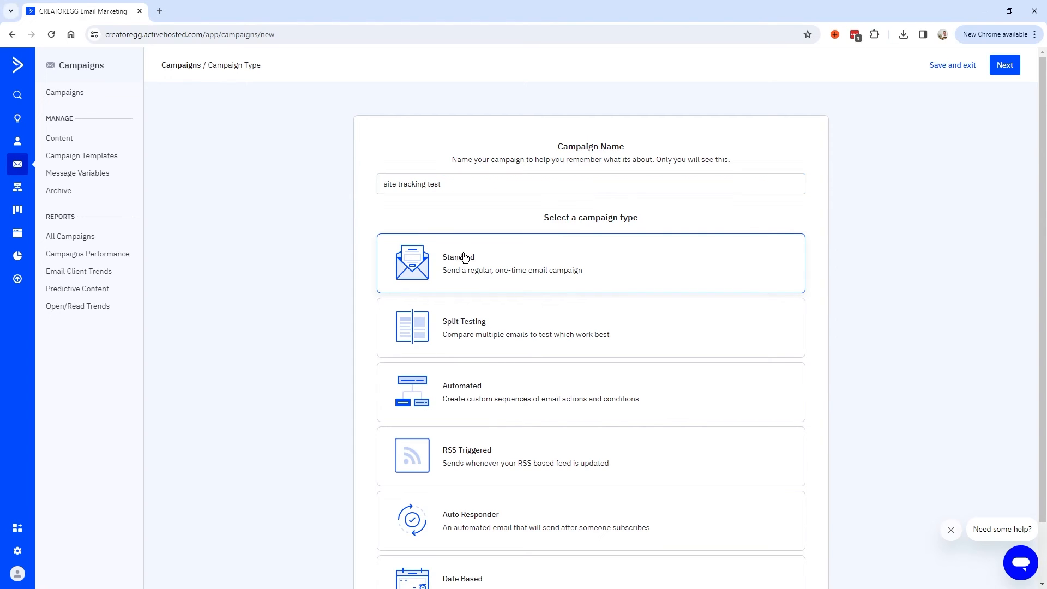
click(1005, 65)
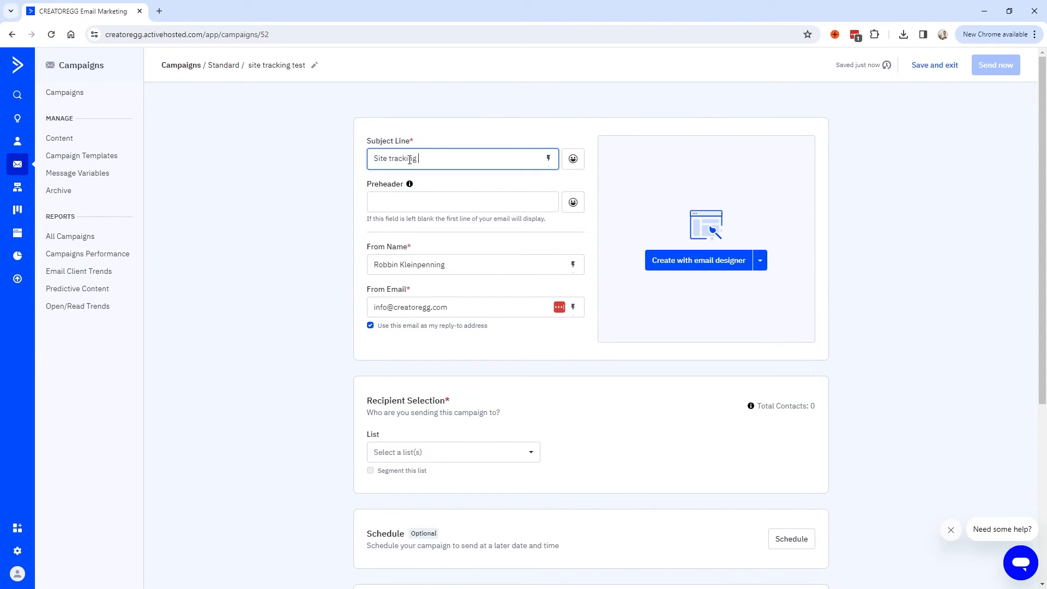
click(731, 261)
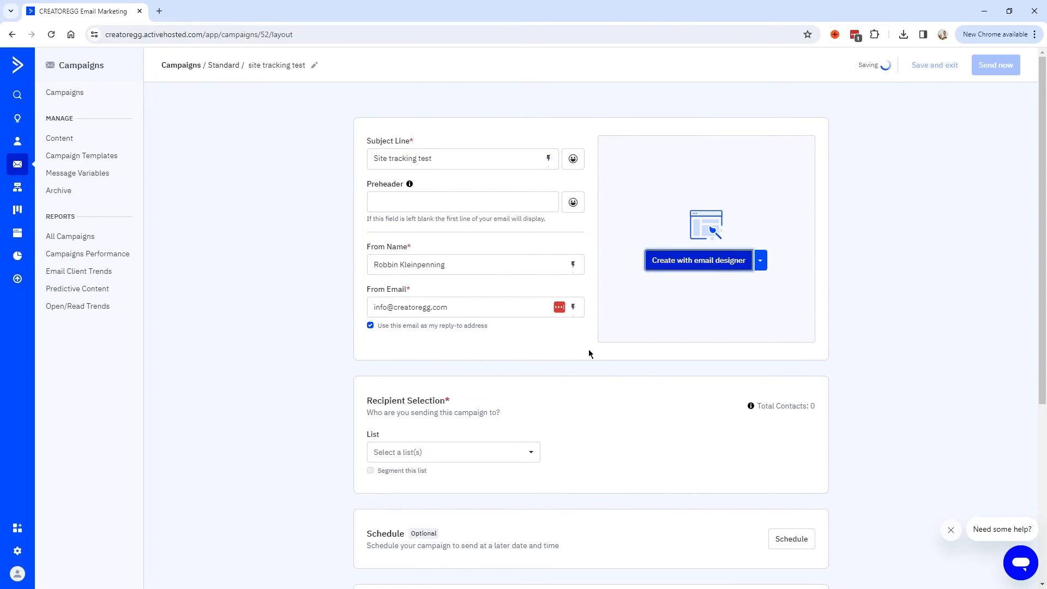
click(962, 174)
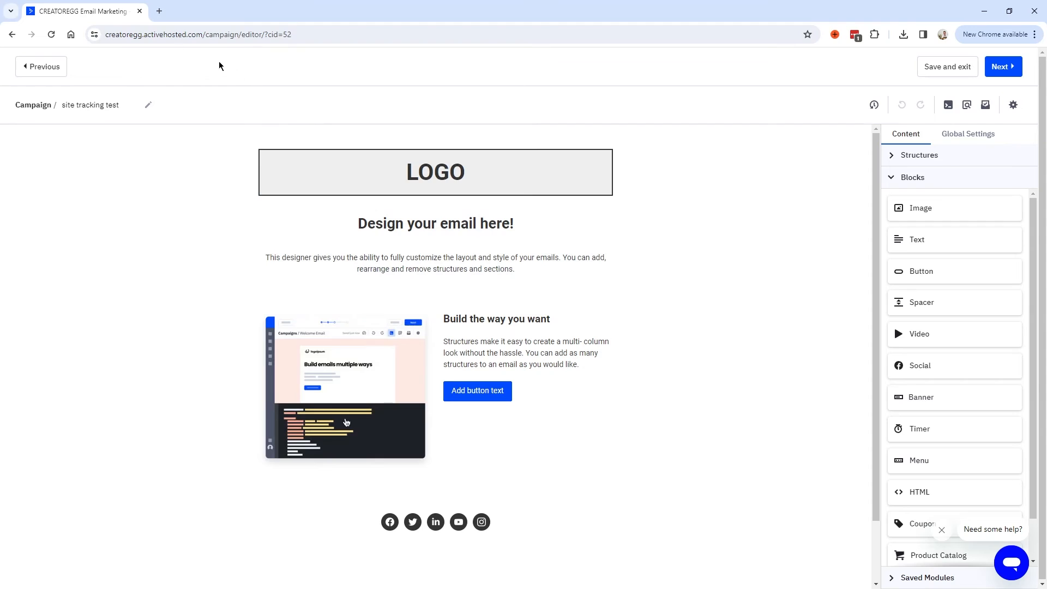
click(160, 12)
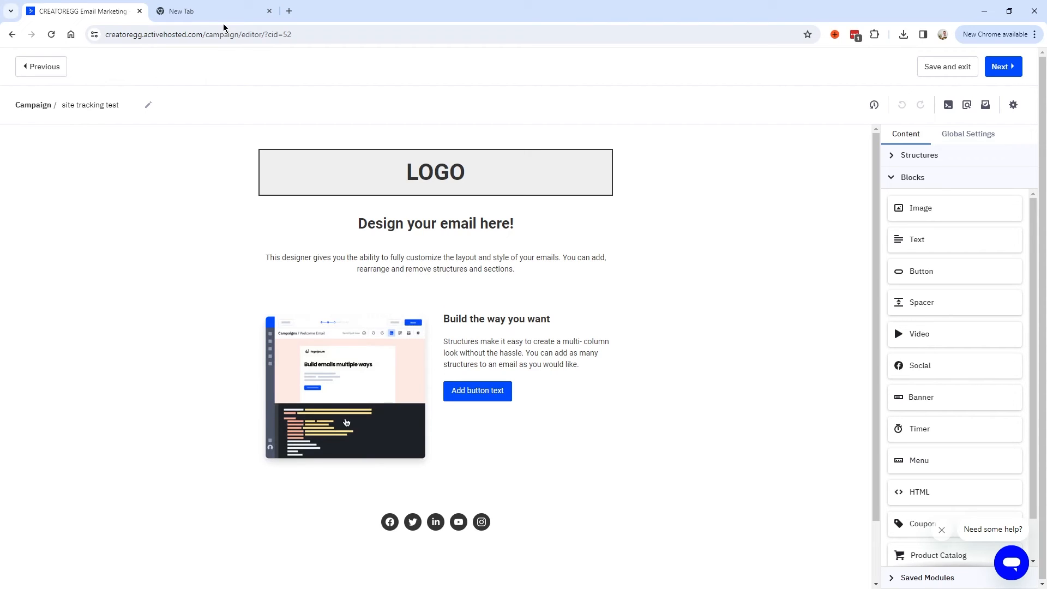
click(234, 10)
click(101, 34)
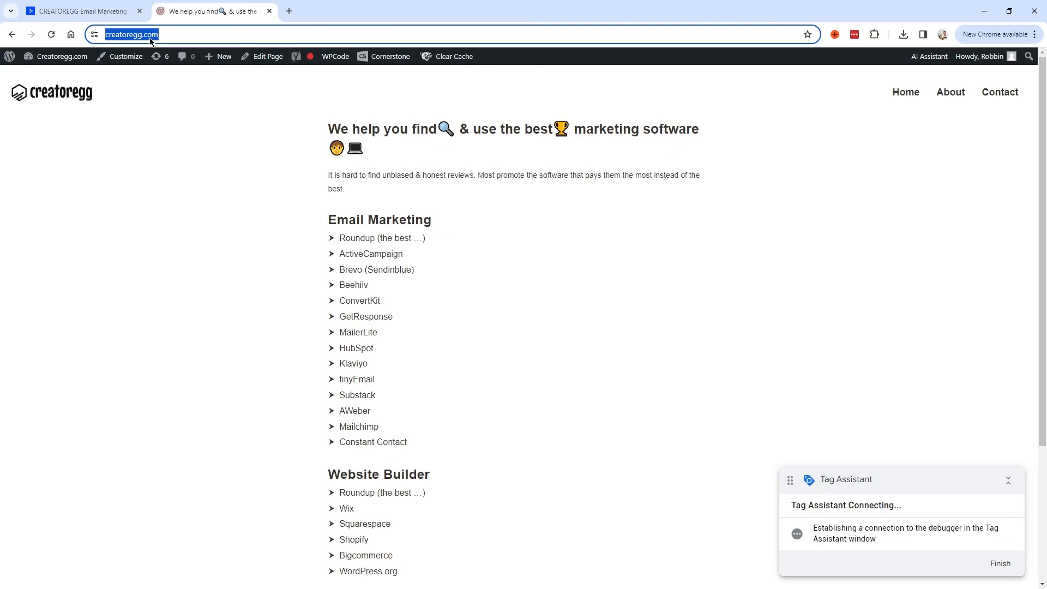
click(82, 11)
drag(921, 271, 430, 293)
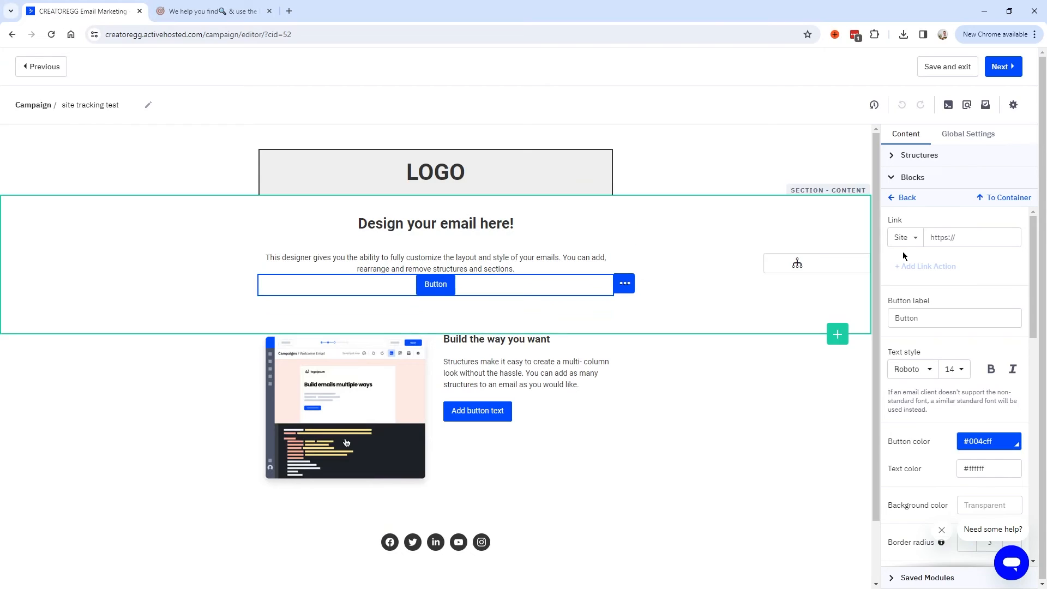
click(955, 238)
key(ctrl+v)
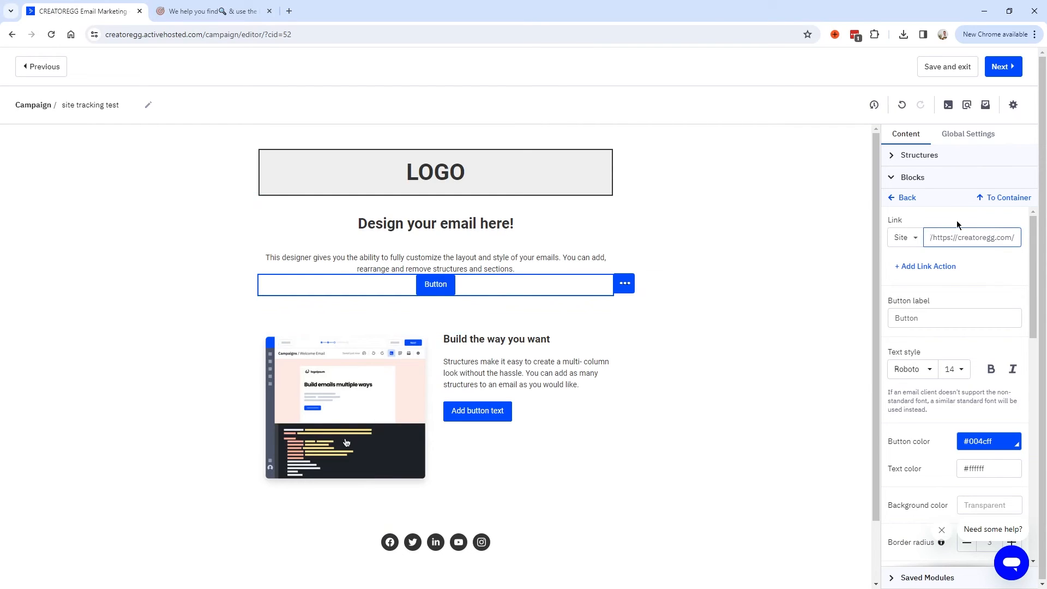
double_click(938, 319)
text(Go t)
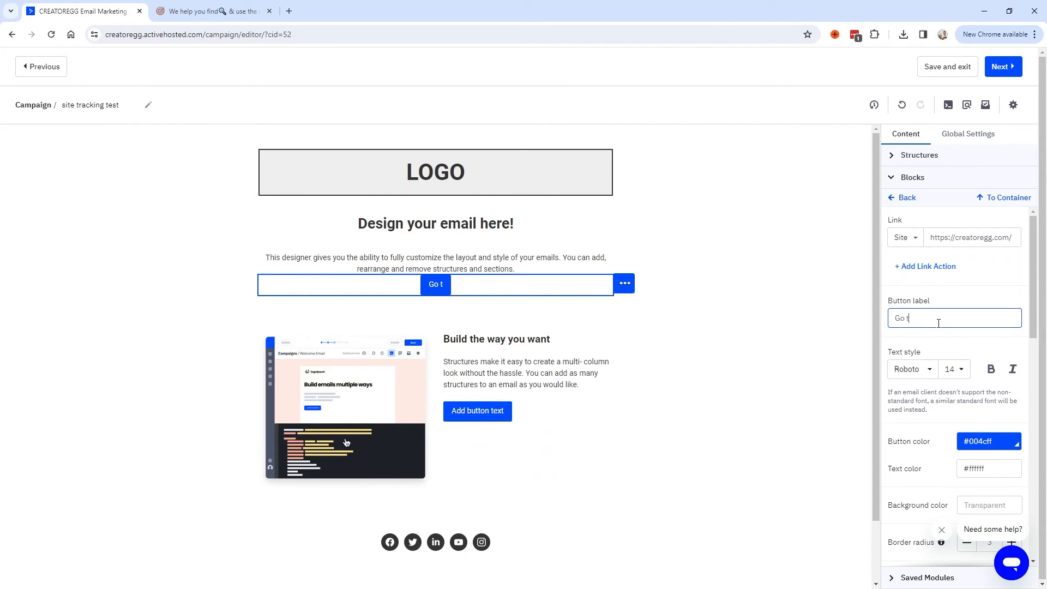
text(o my website)
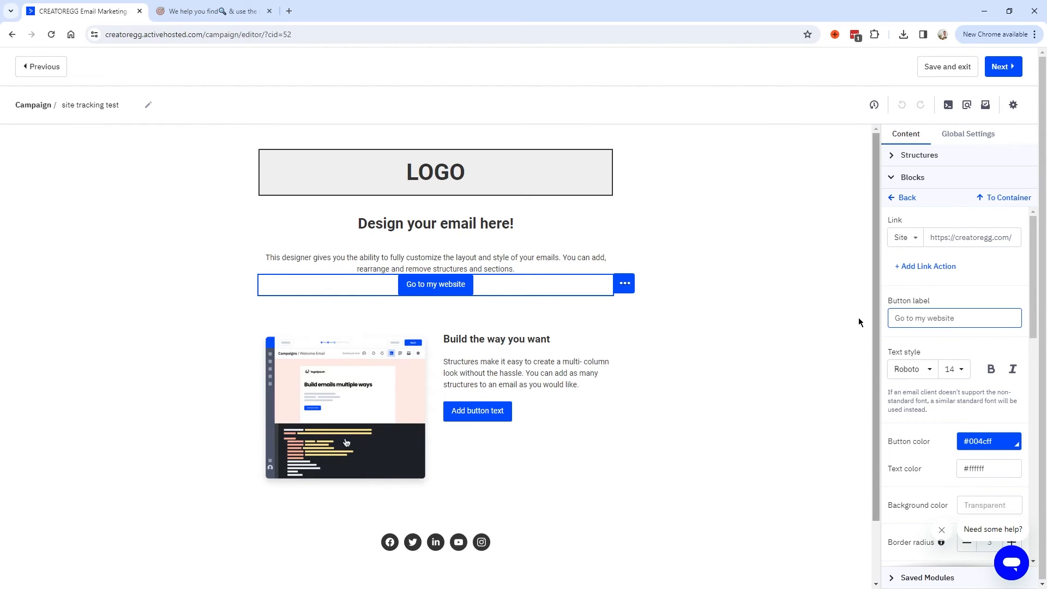
click(1004, 67)
Target the Master Contact List through a new segment where Email Address equals your own address.
click(426, 291)
click(379, 366)
click(370, 307)
click(582, 294)
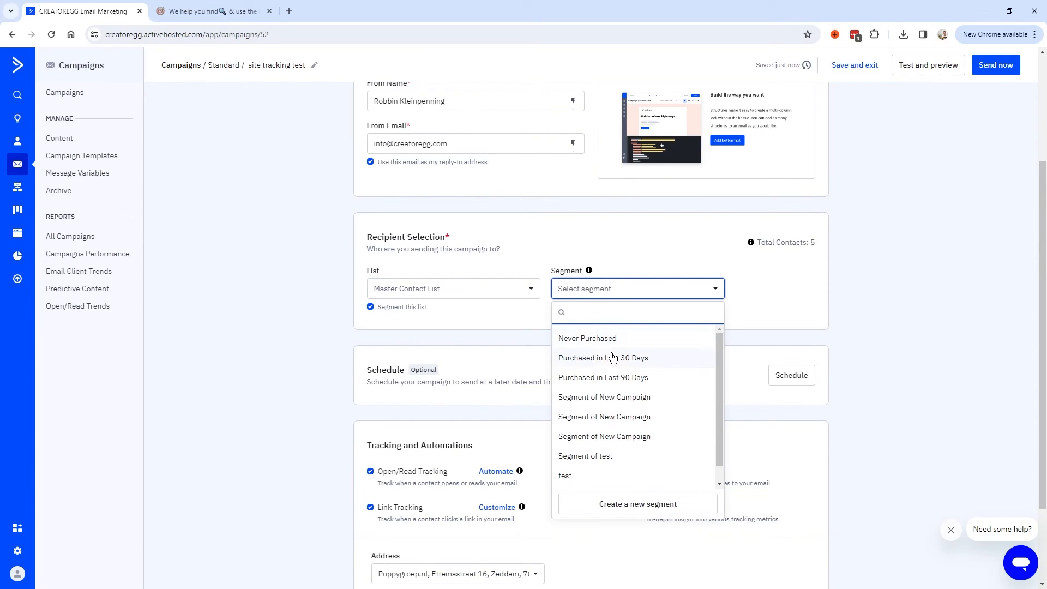
click(619, 504)
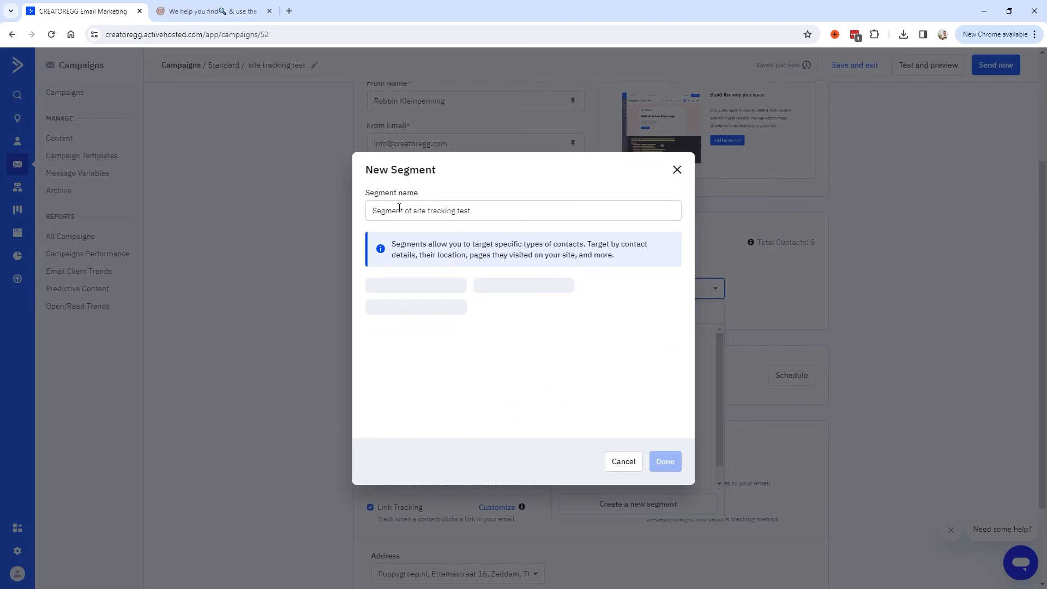
click(449, 312)
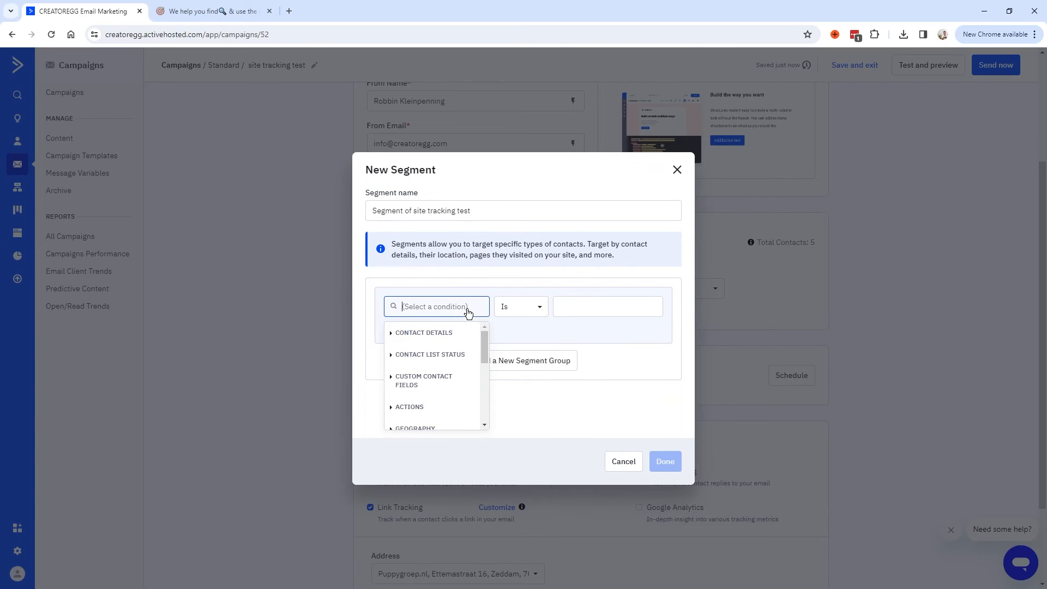
scroll(456, 341, down, 1)
scroll(432, 351, up, 1)
click(433, 351)
click(580, 305)
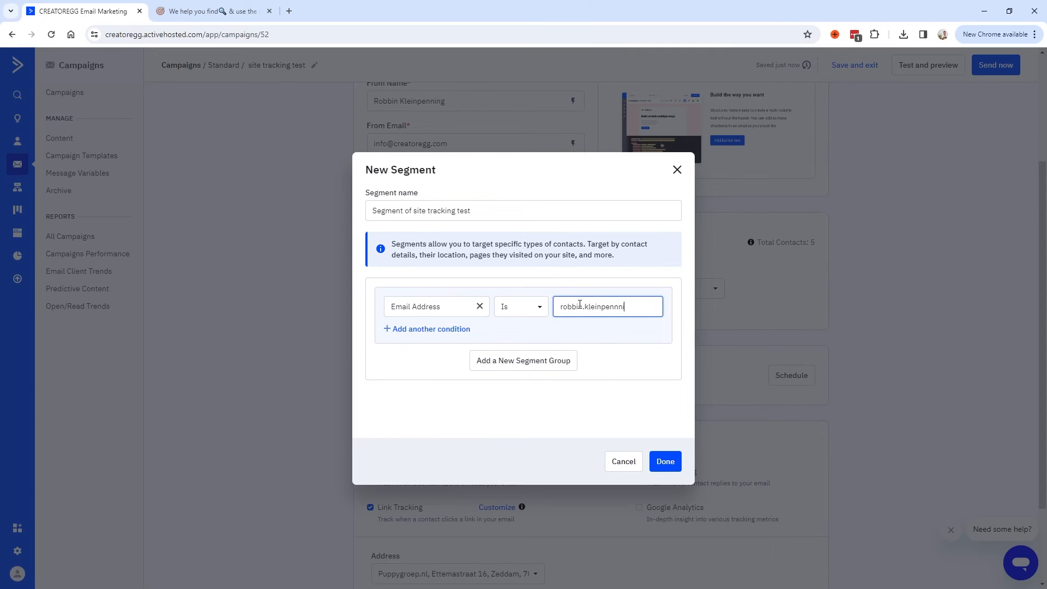
click(666, 463)
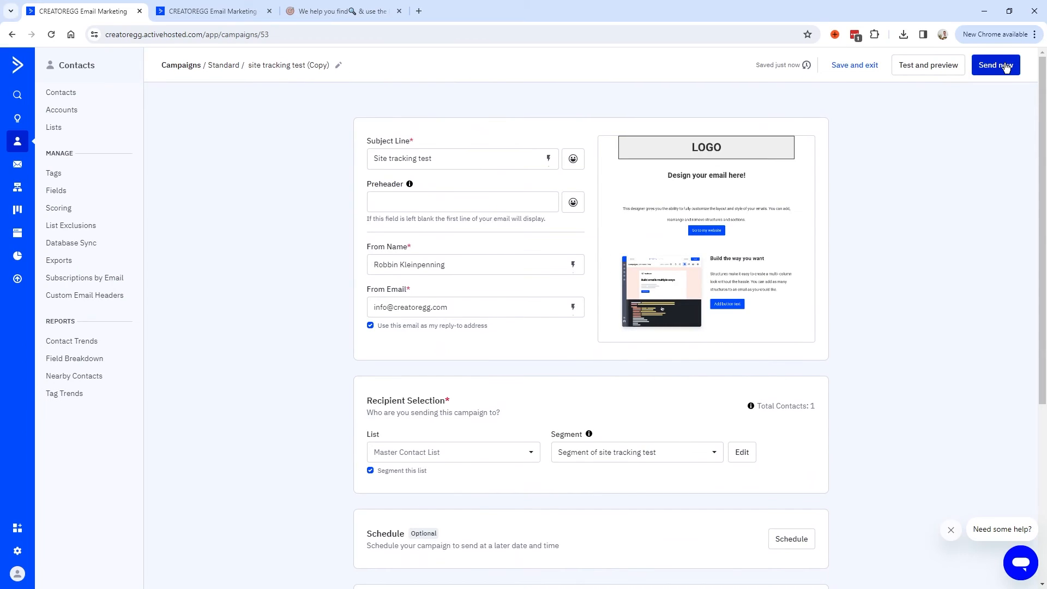
Send the campaign now and find the received email in the Gmail inbox.
click(996, 65)
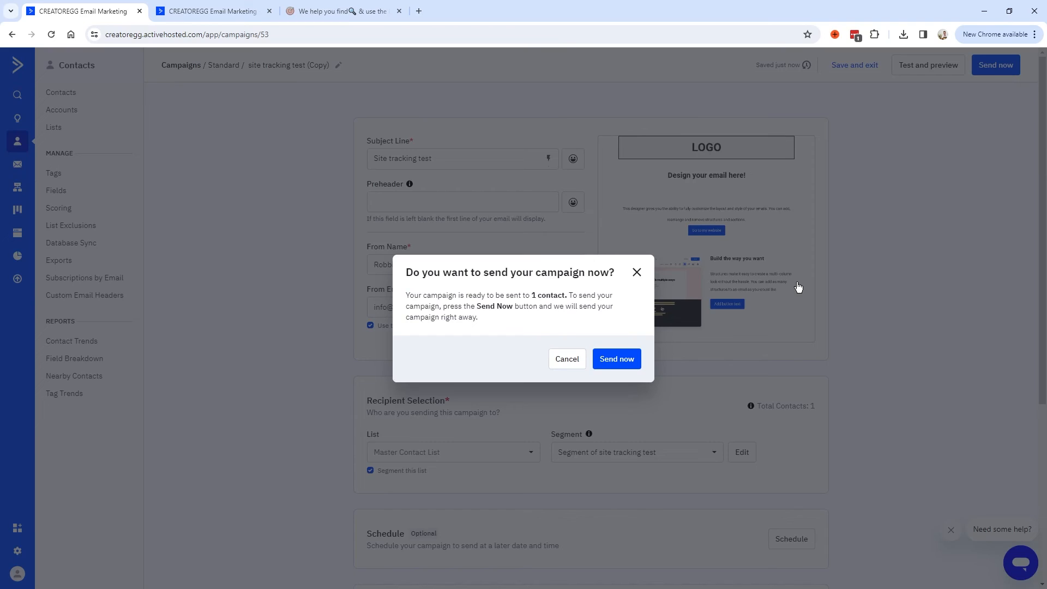
click(610, 361)
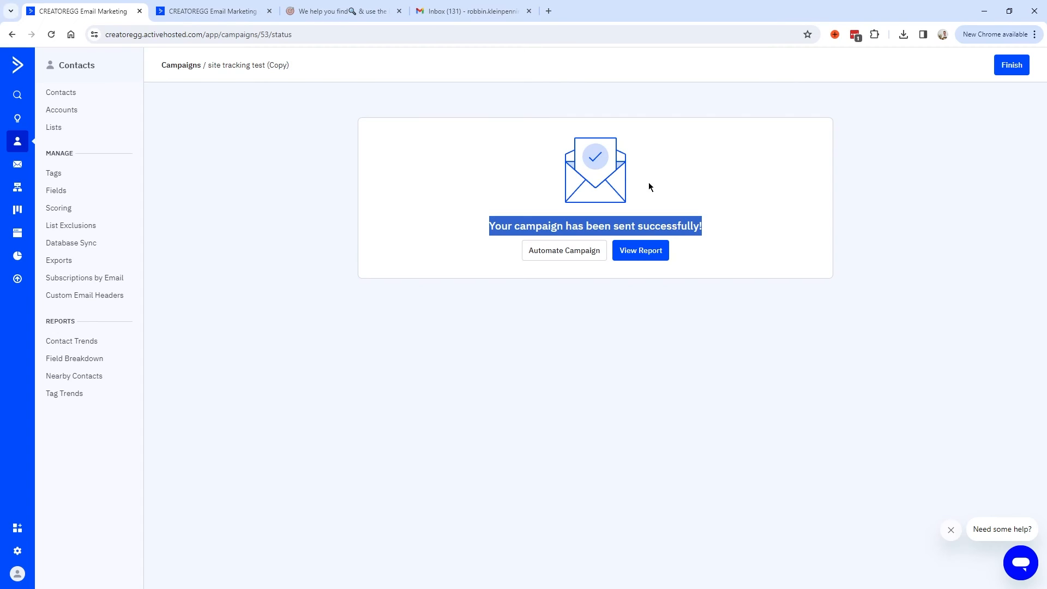
click(457, 15)
drag(85, 126, 175, 125)
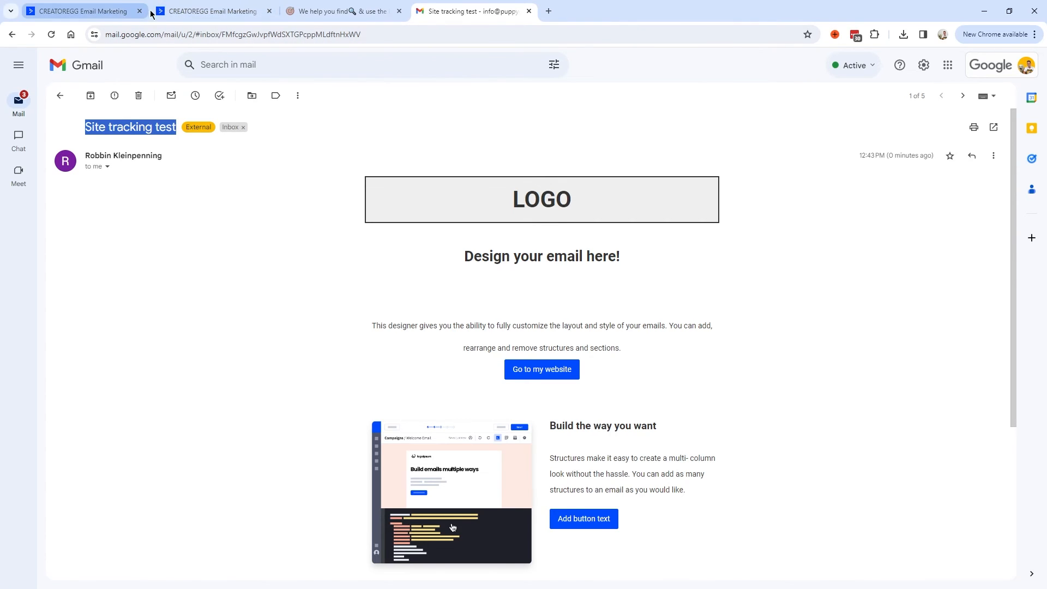
Open the test contact's record from the Master Contact List.
click(102, 11)
click(184, 18)
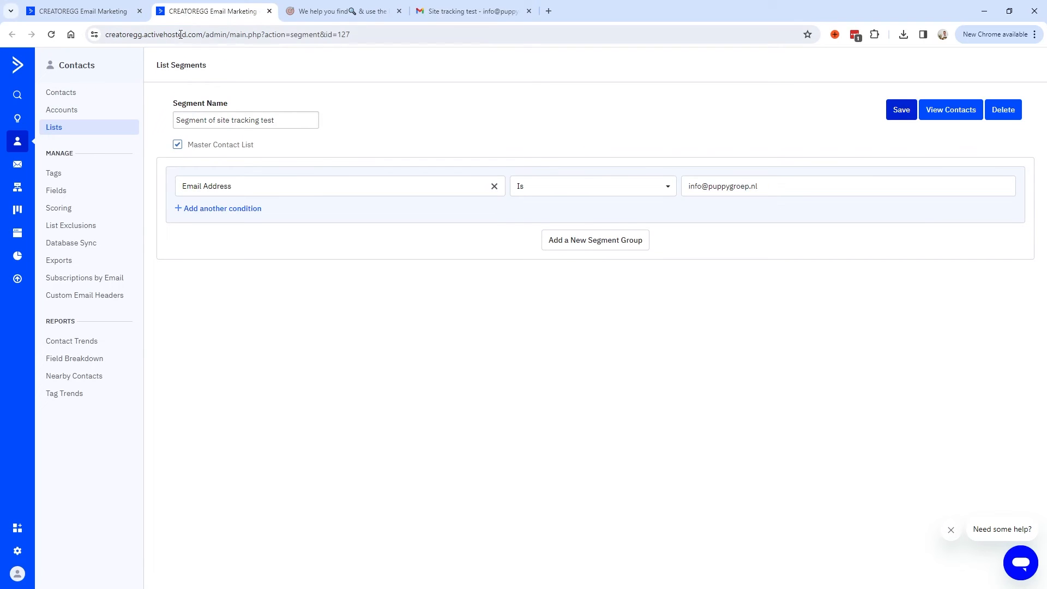
click(54, 127)
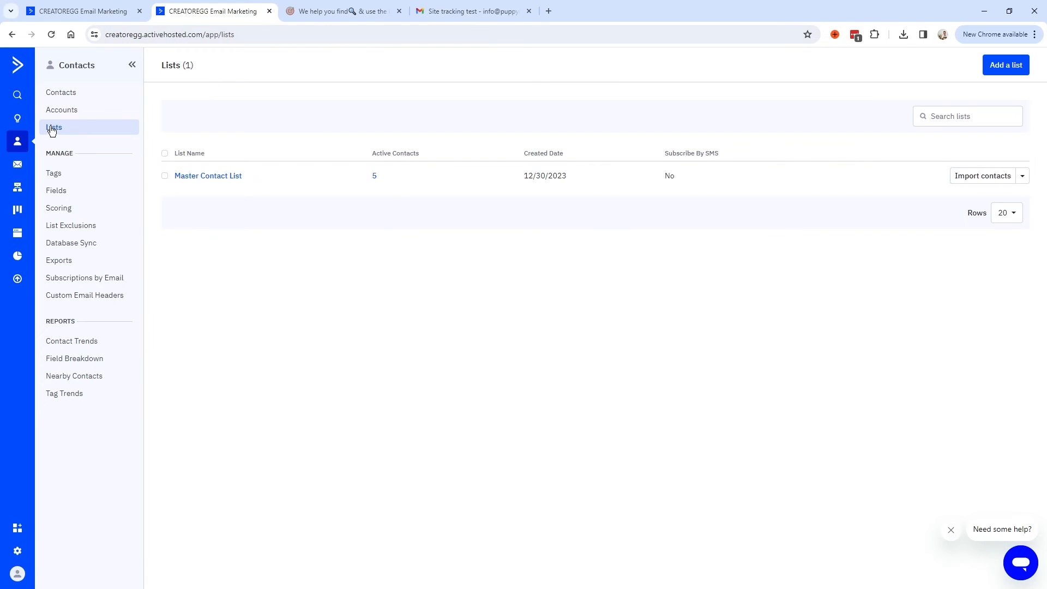
click(205, 176)
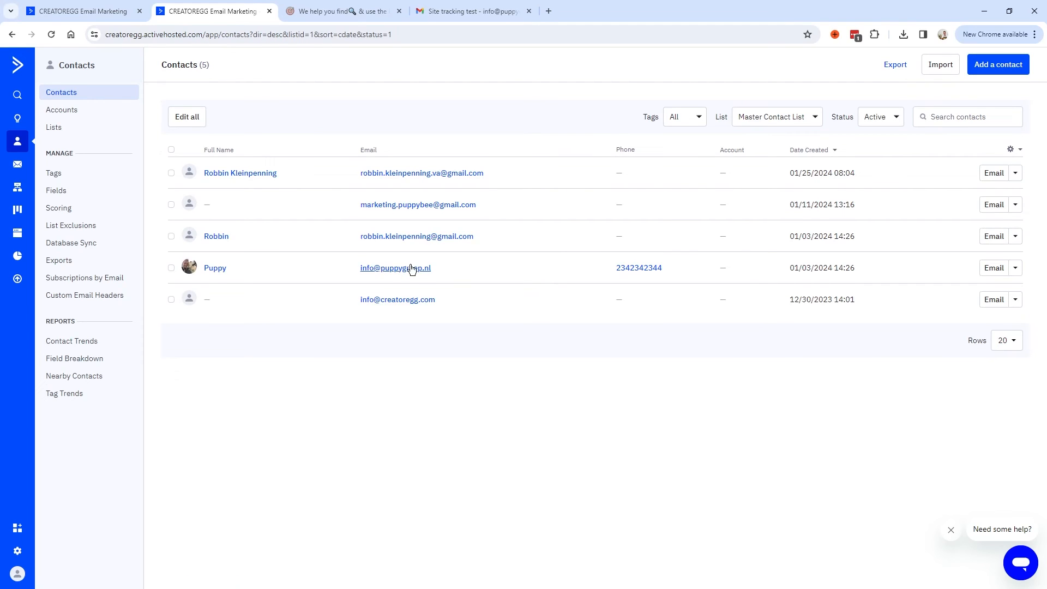
click(221, 269)
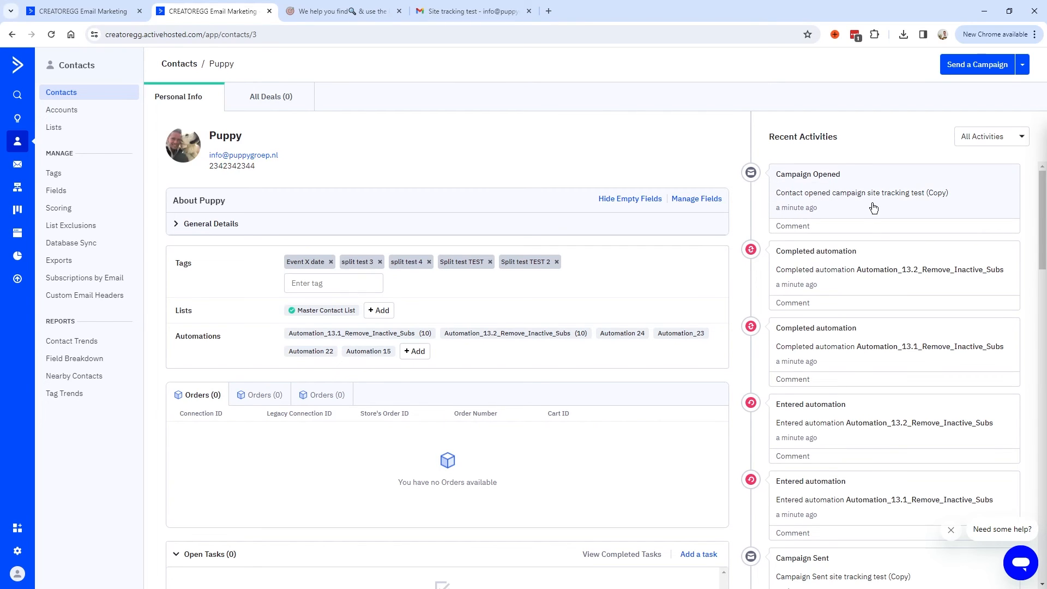
Follow the email's 'Go to my website' link to creatoregg.com, then return to the contact.
click(463, 16)
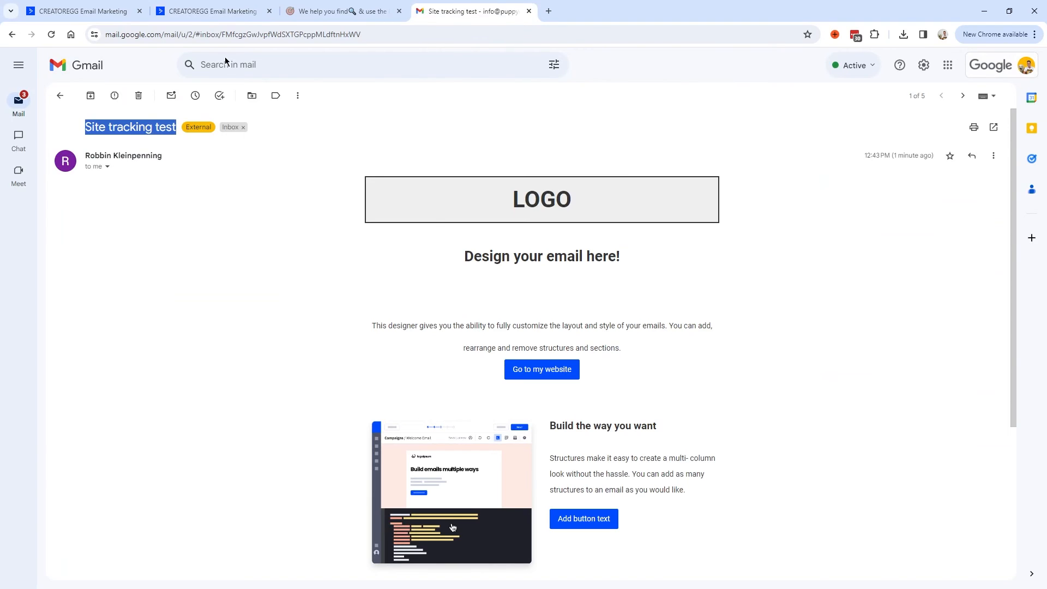
click(207, 15)
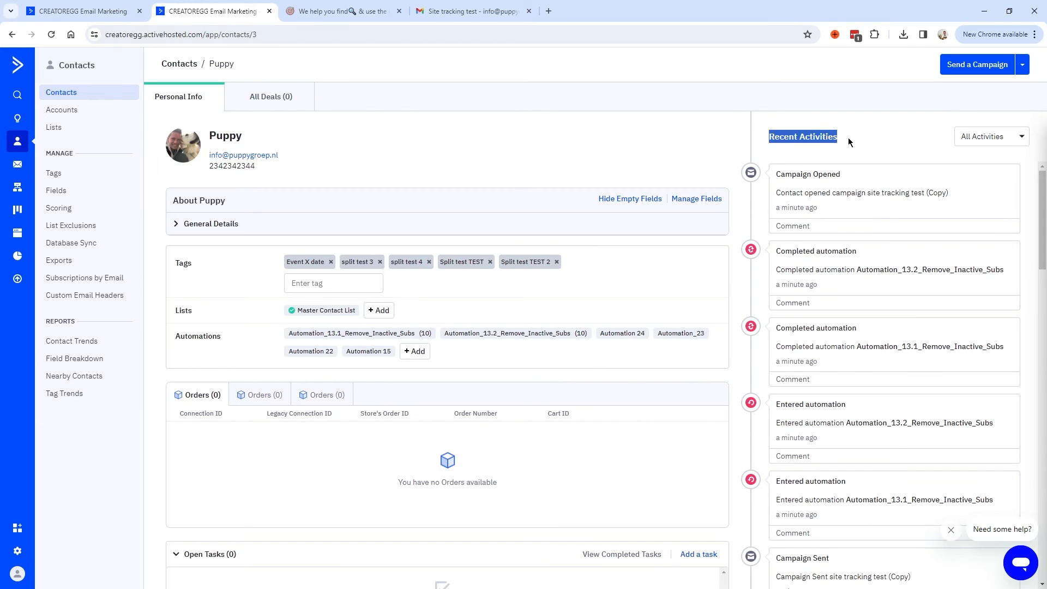
click(517, 16)
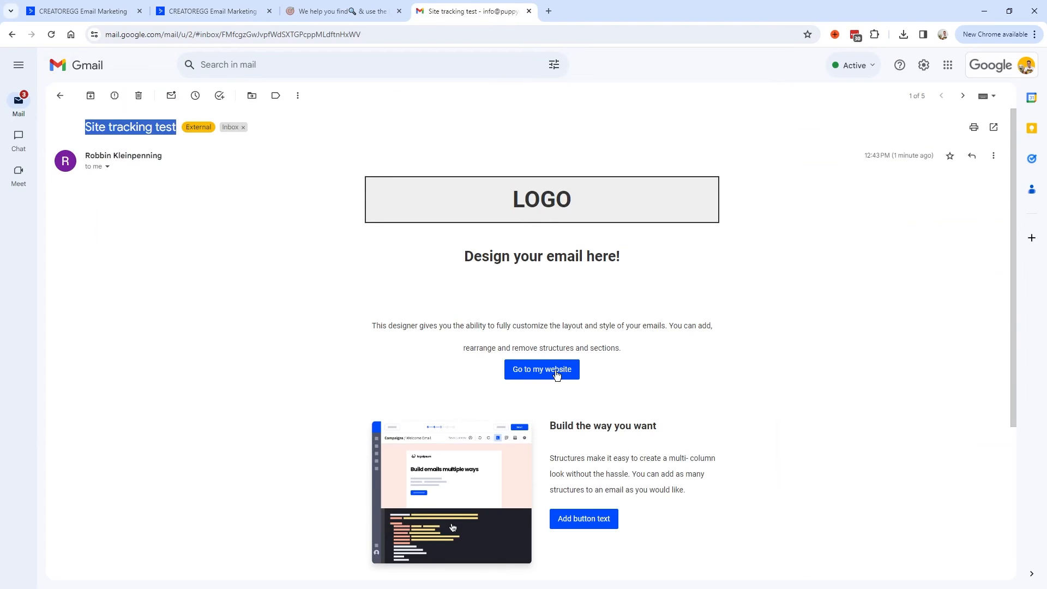
click(248, 12)
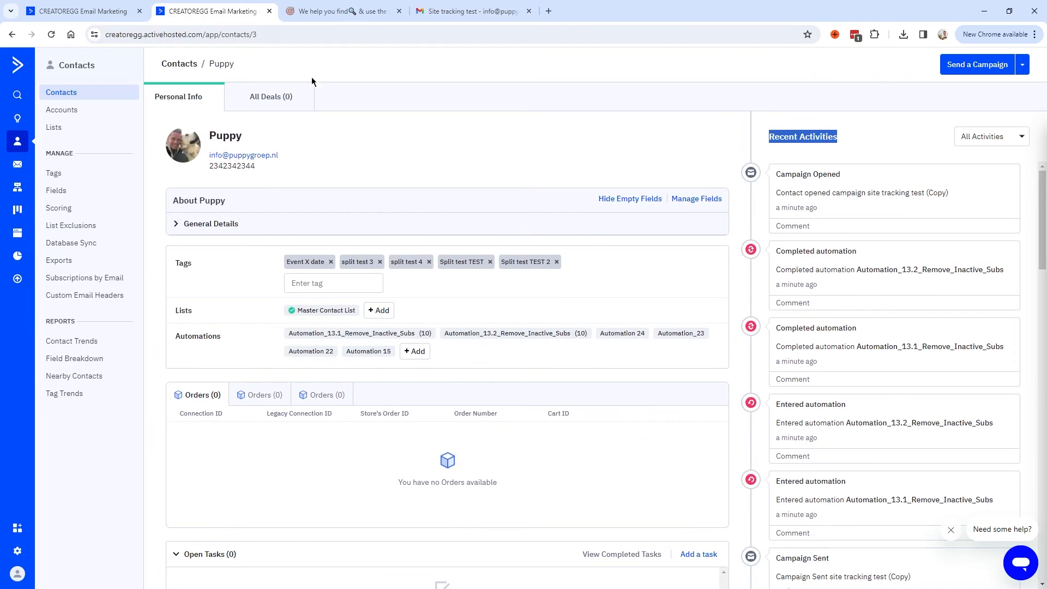
click(470, 12)
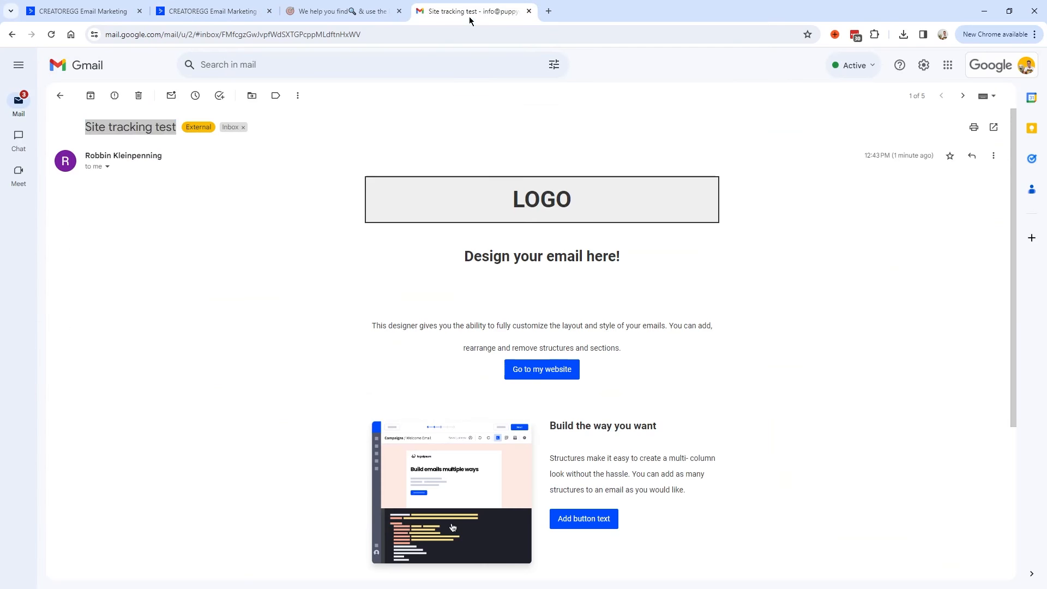
click(551, 369)
click(218, 13)
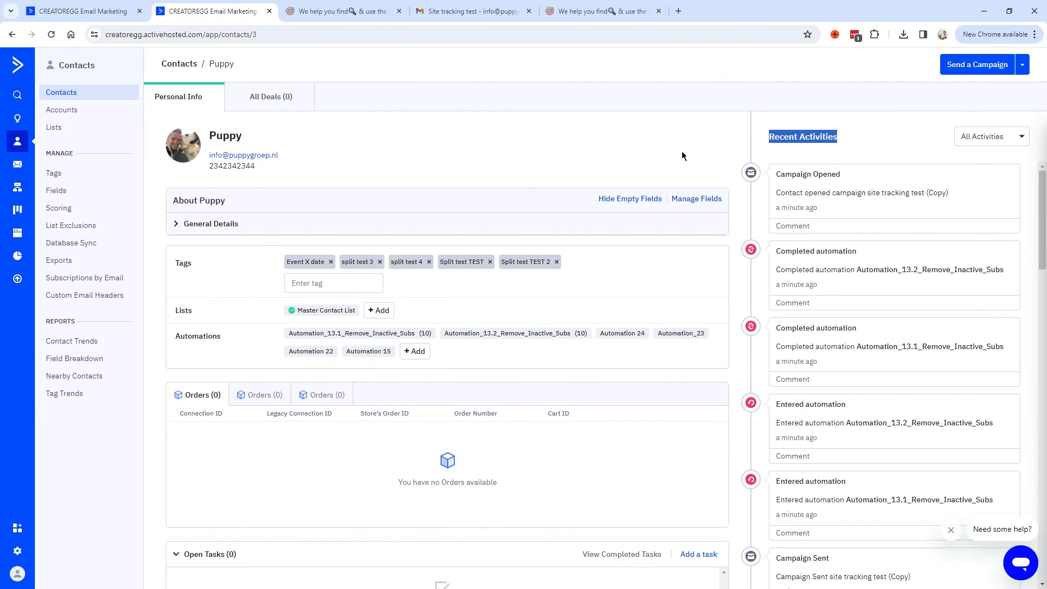
Filter the contact's Recent Activities to Site & Event Tracking, browse the site, and reload.
click(976, 138)
click(973, 225)
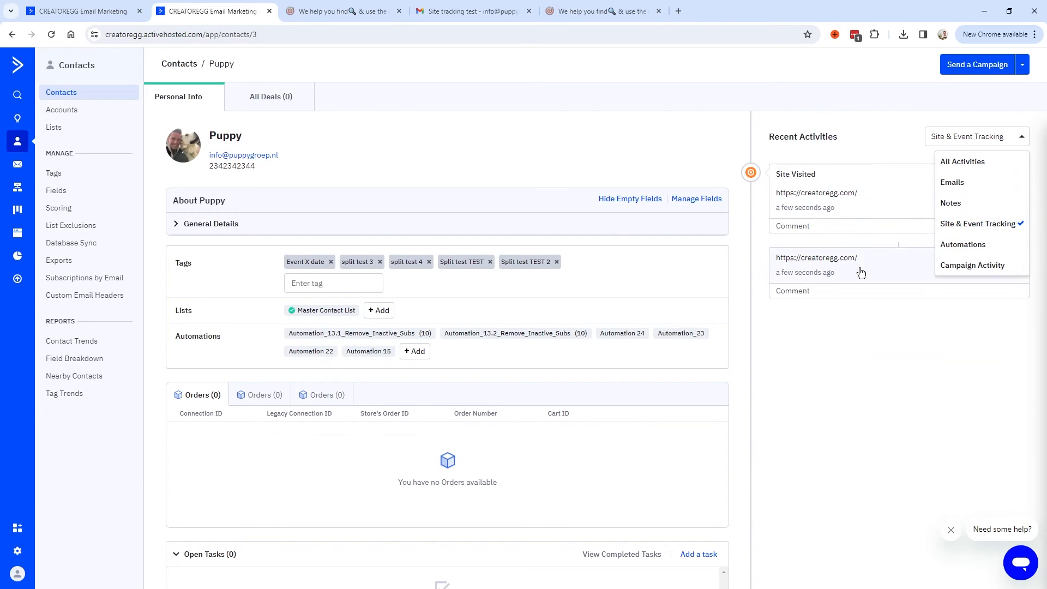
click(804, 199)
click(802, 194)
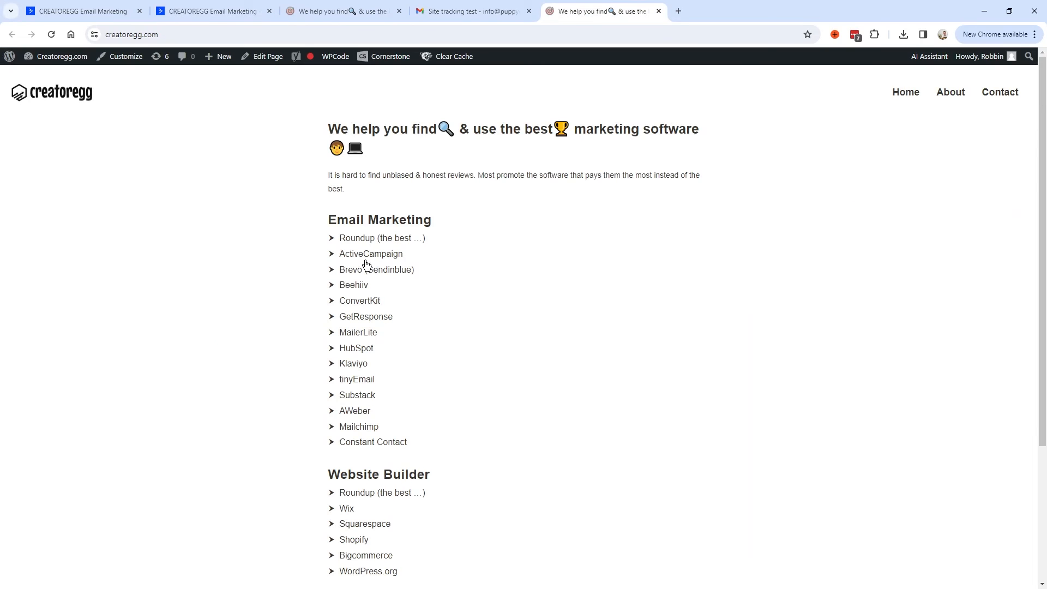
click(367, 259)
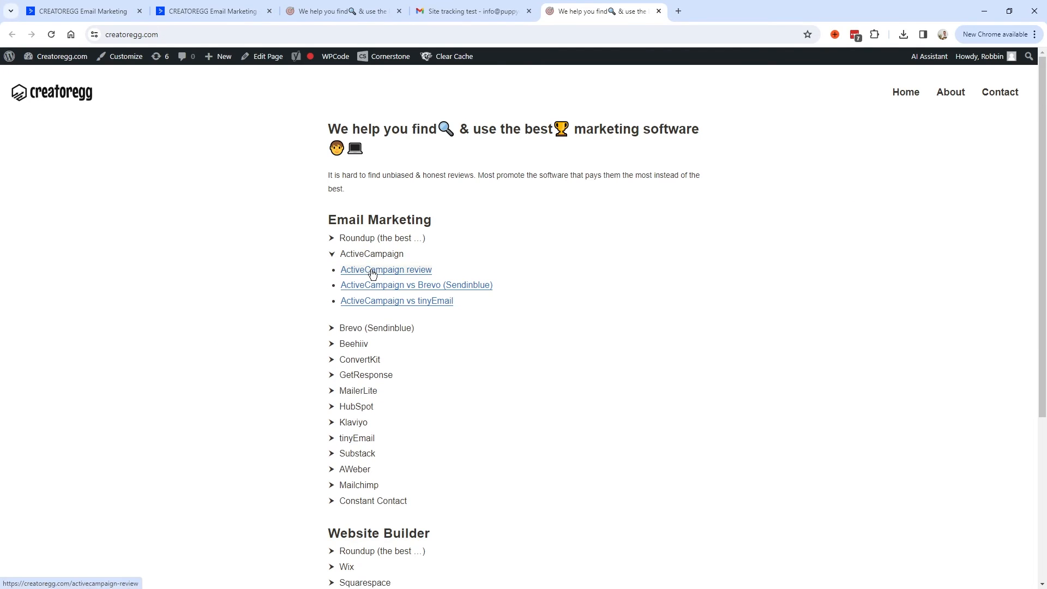
click(395, 278)
click(221, 17)
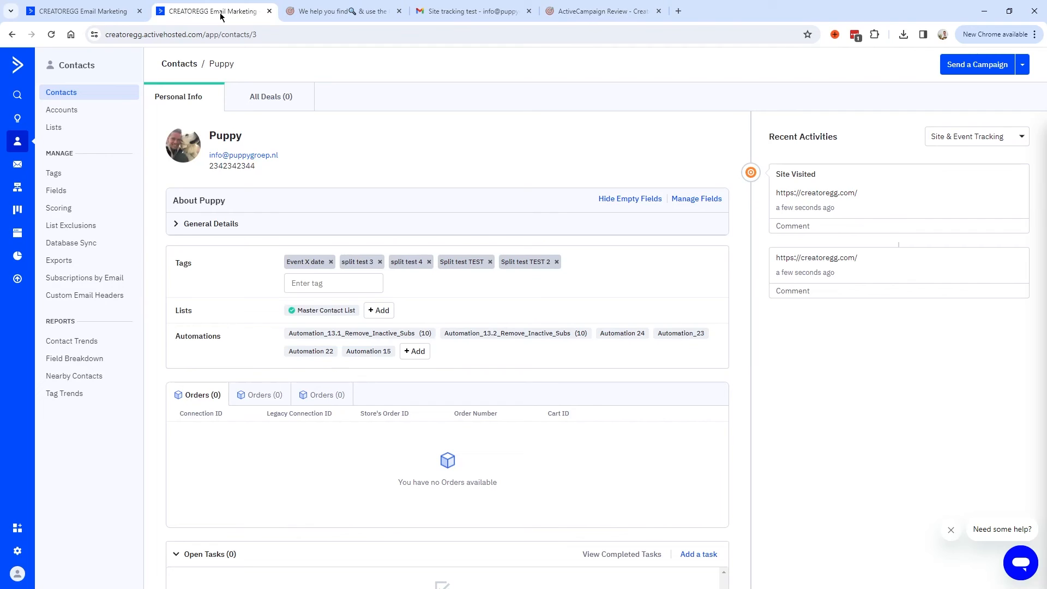
key(F5)
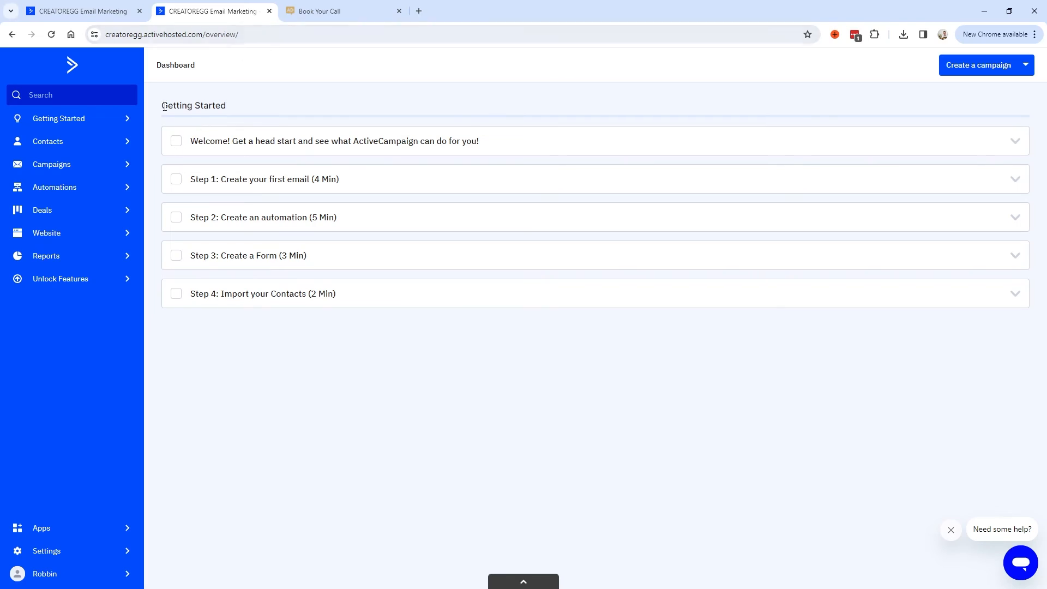
Start a from-scratch automation and choose the 'Web page is visited' trigger.
click(65, 195)
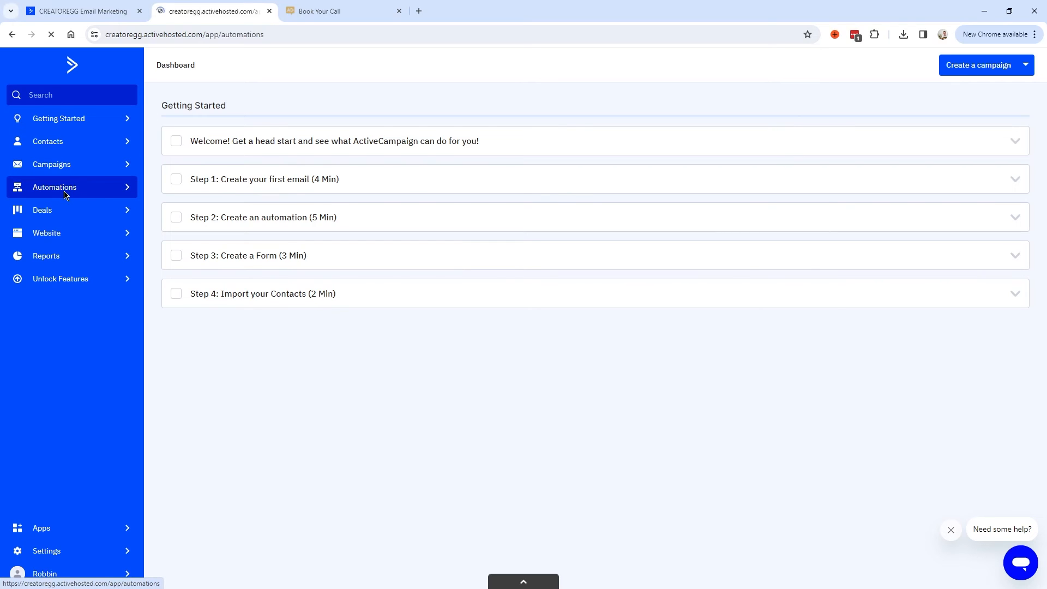
click(989, 71)
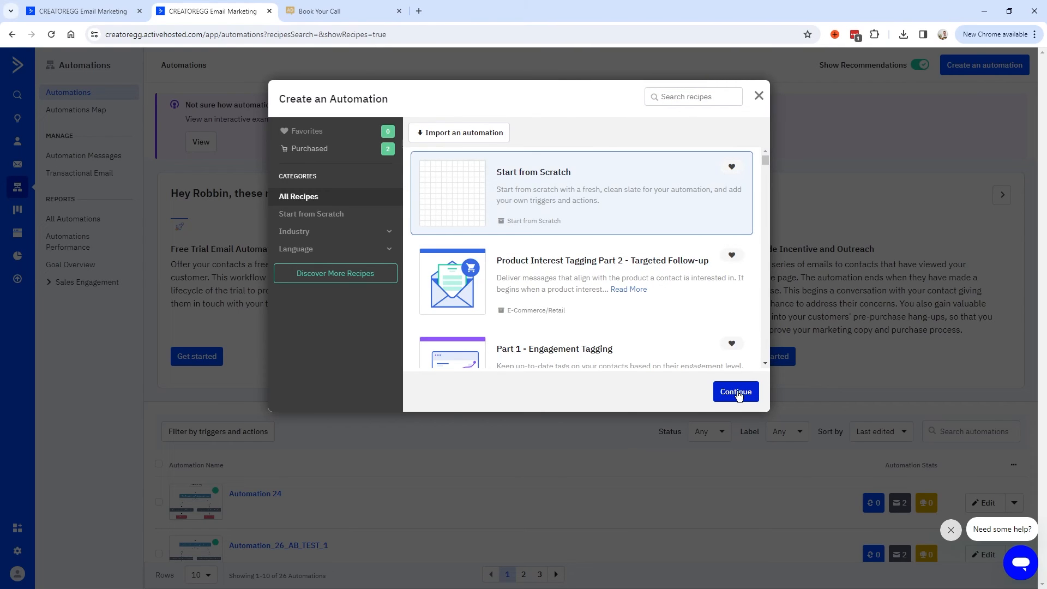
click(738, 392)
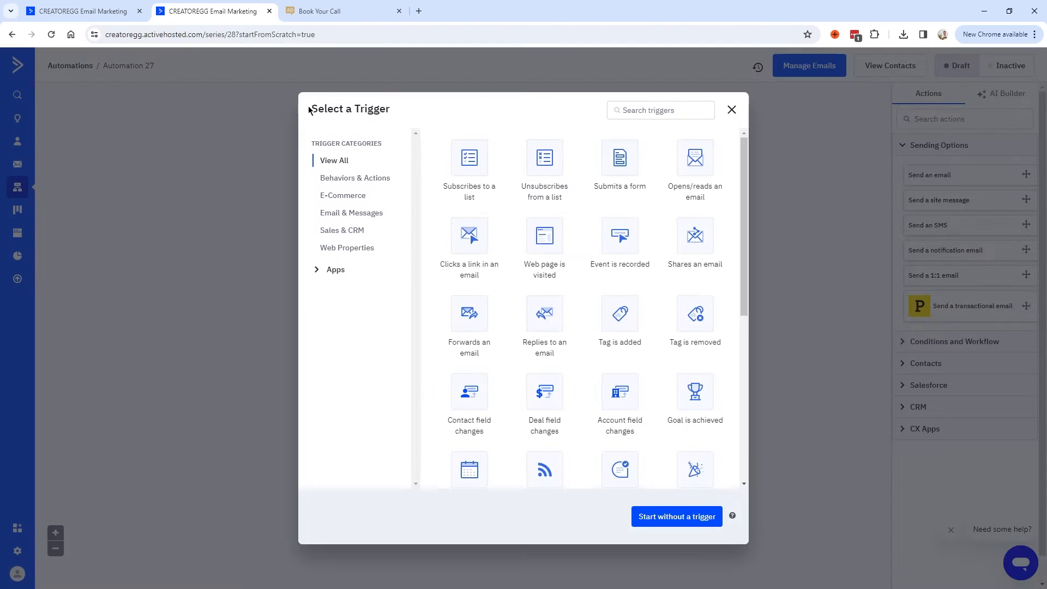
click(669, 110)
text(site)
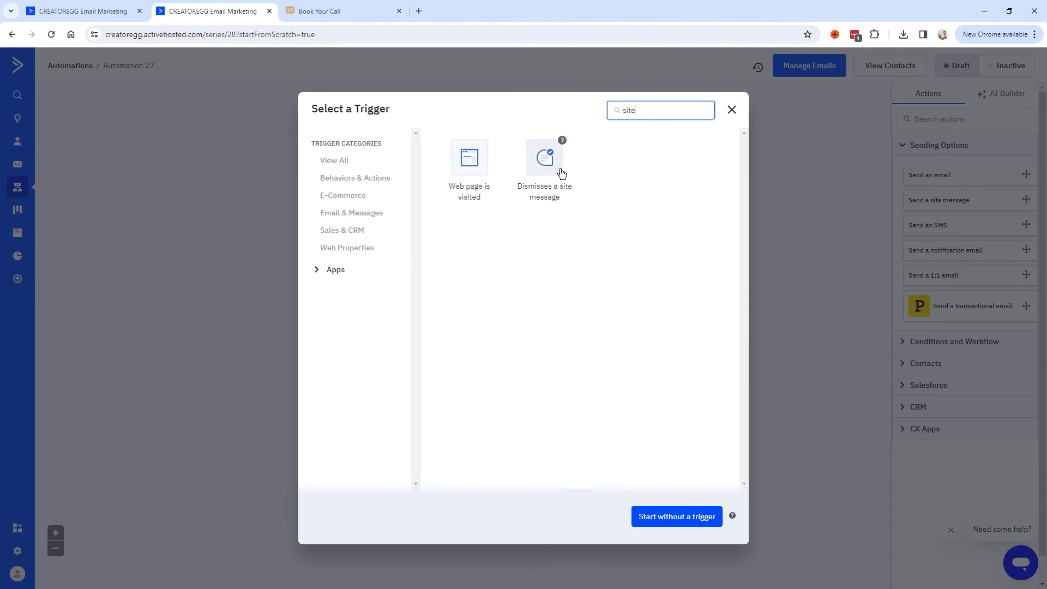
click(470, 162)
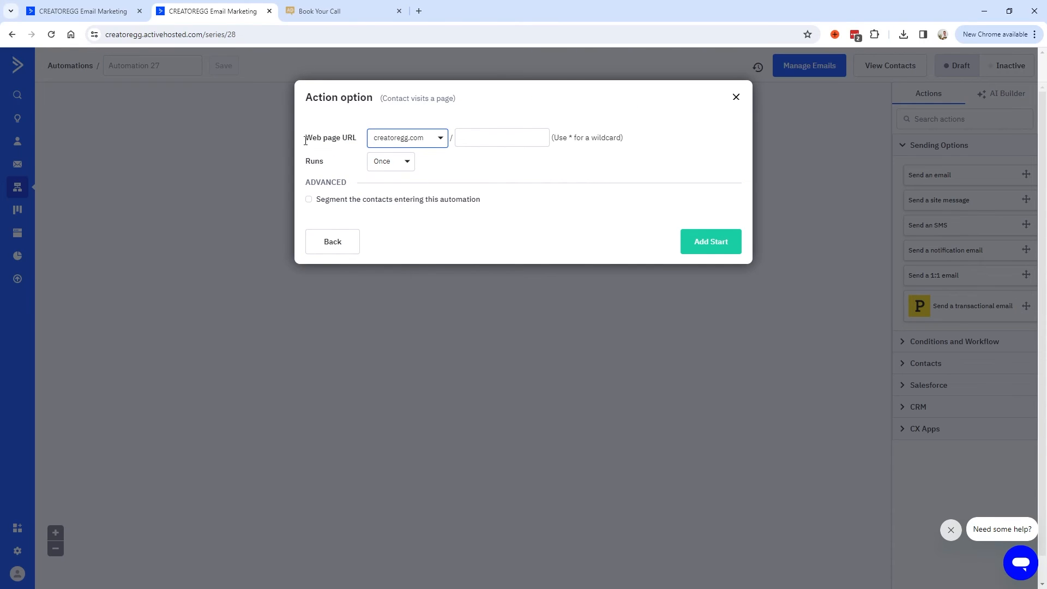
Set the trigger's page path to creatoregg.com/booking-page, copied from the booking page's address.
double_click(352, 138)
click(465, 136)
click(328, 12)
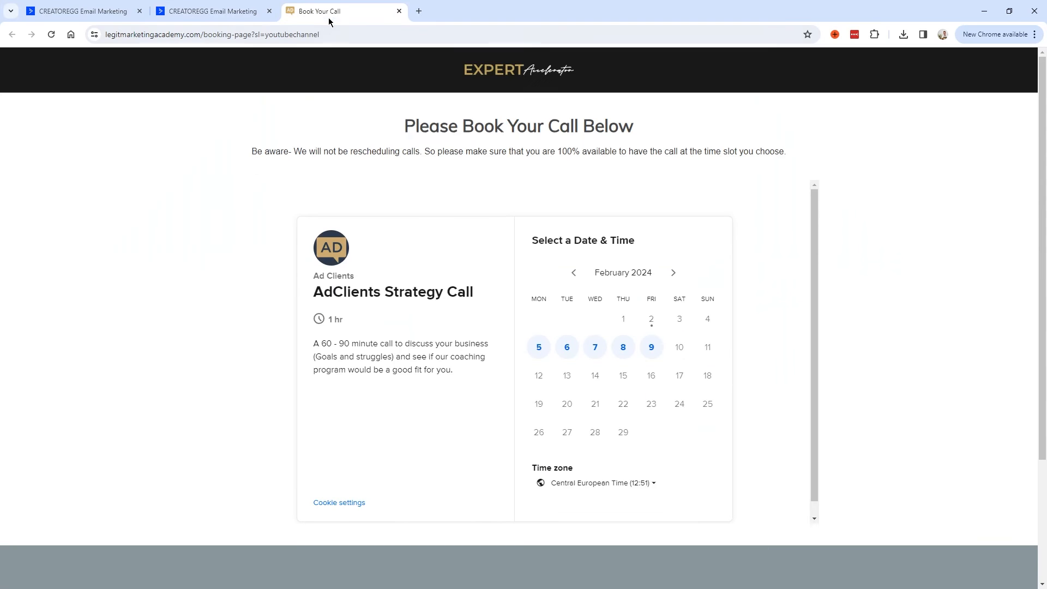
double_click(251, 35)
key(ctrl+c)
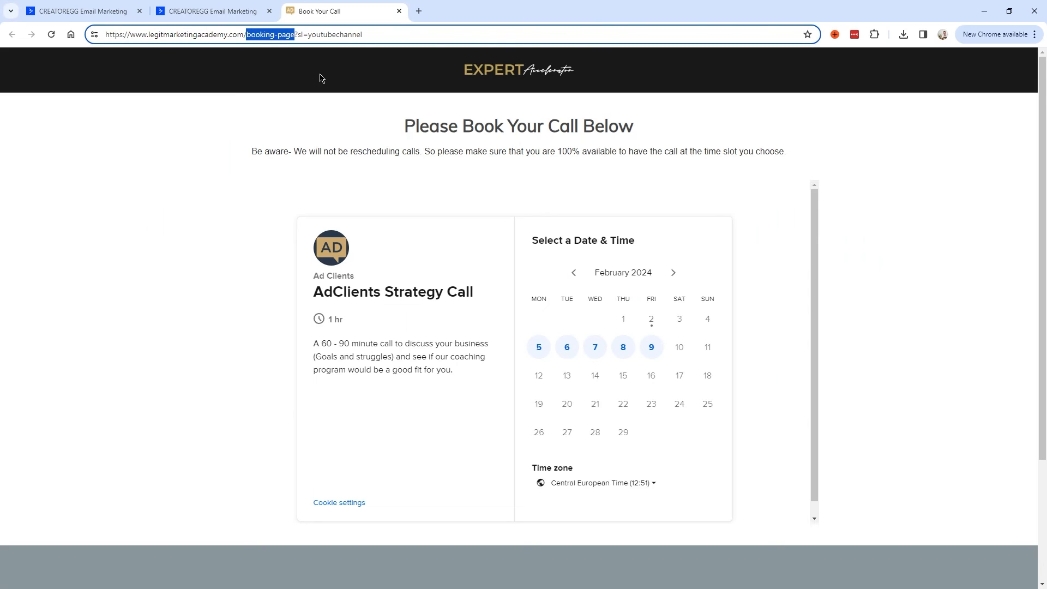
click(199, 12)
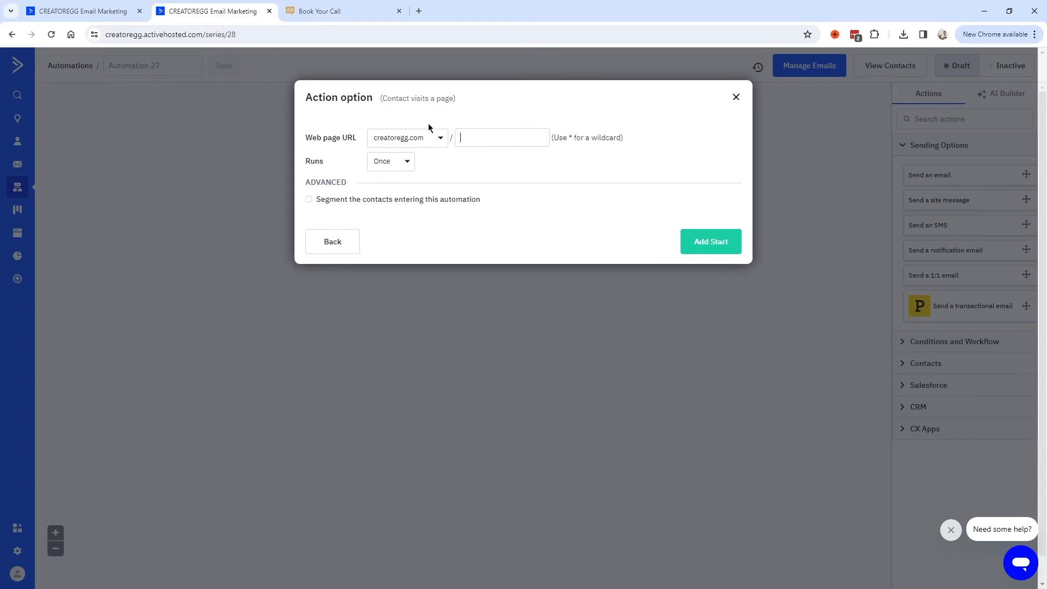
click(490, 142)
key(ctrl+v)
drag(302, 161, 440, 164)
click(444, 163)
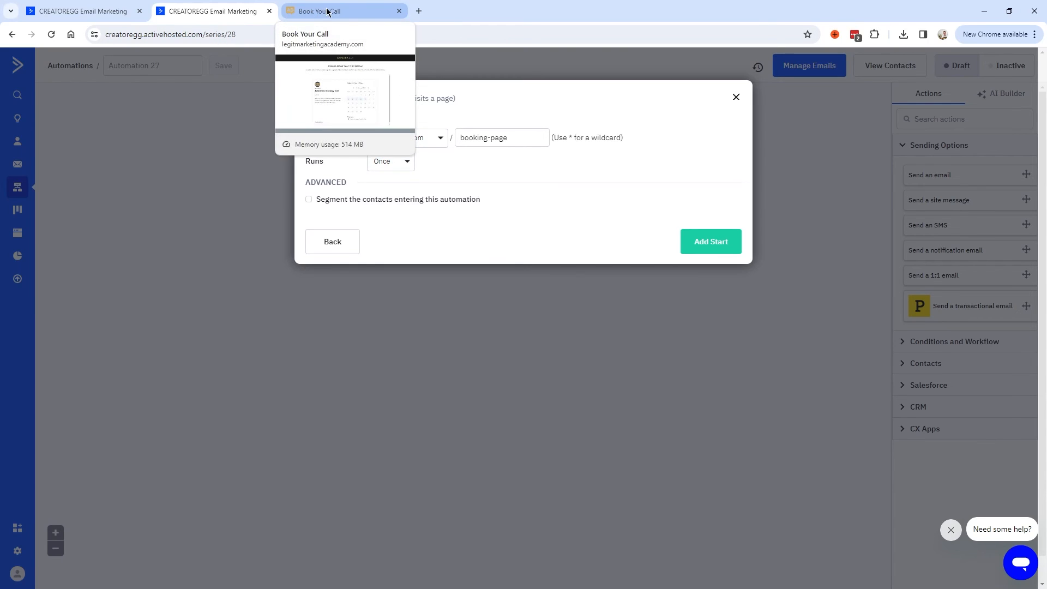
Add the booking-page visit trigger, followed by a 3-day wait step.
click(718, 247)
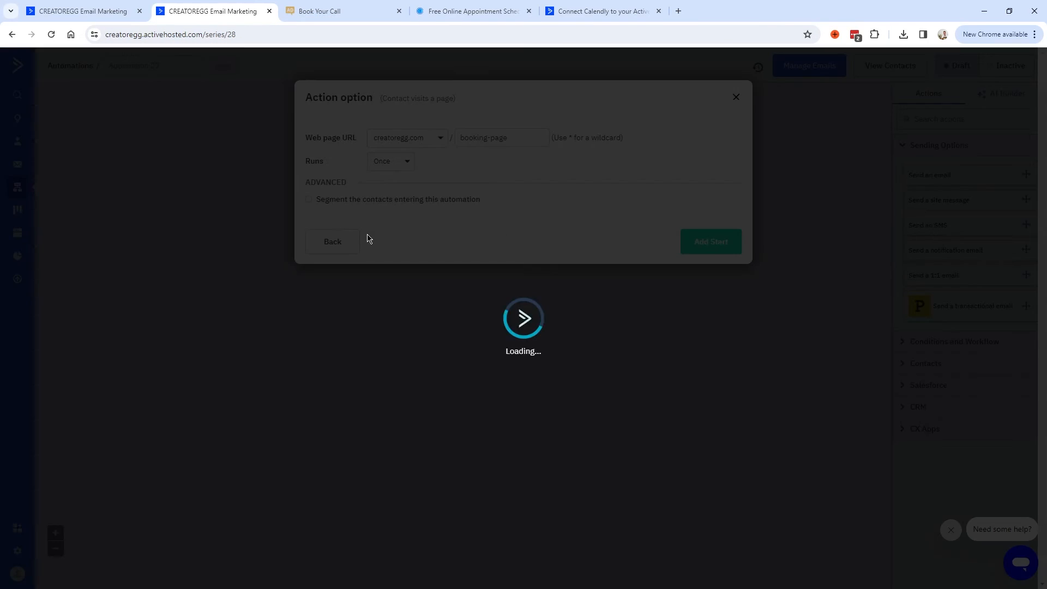
click(446, 221)
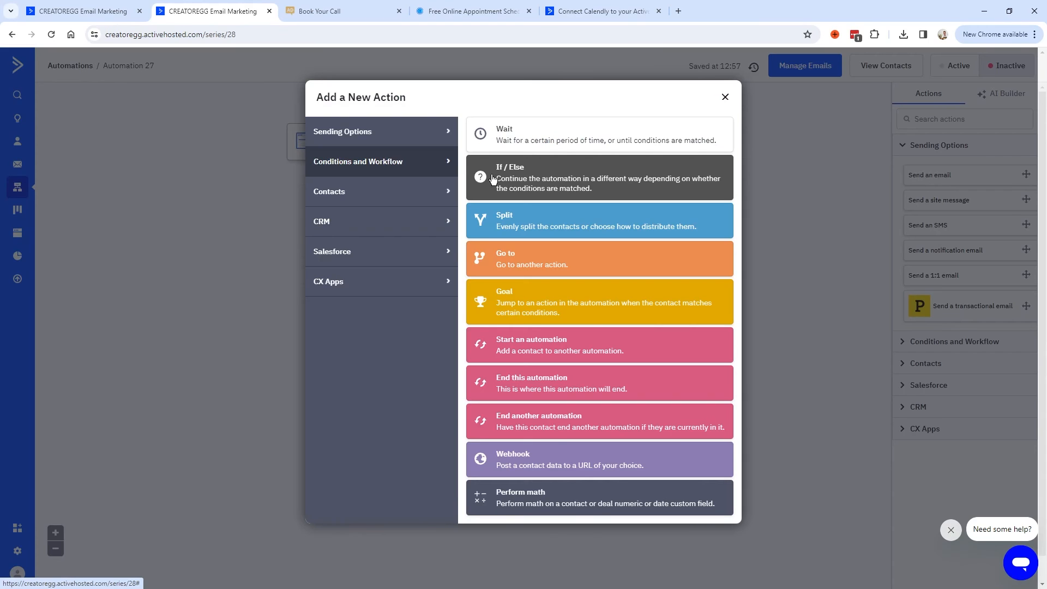
click(525, 134)
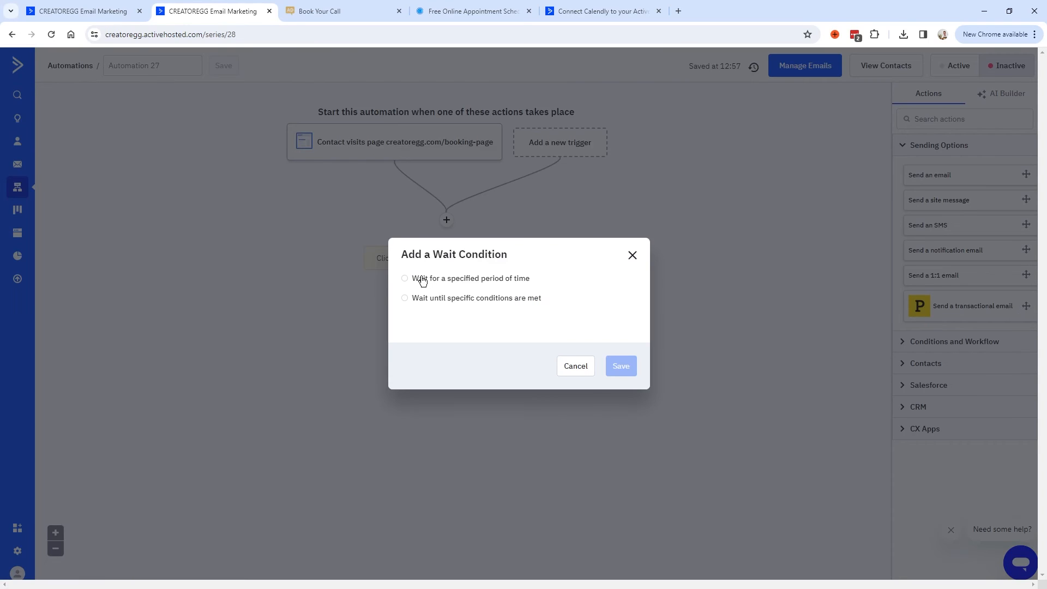
click(338, 10)
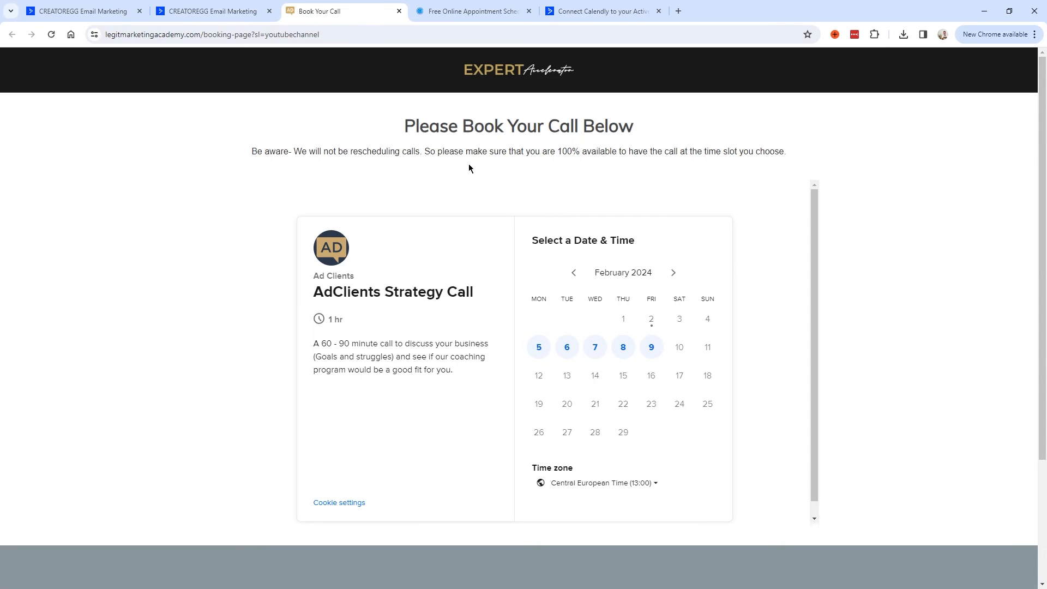
click(203, 16)
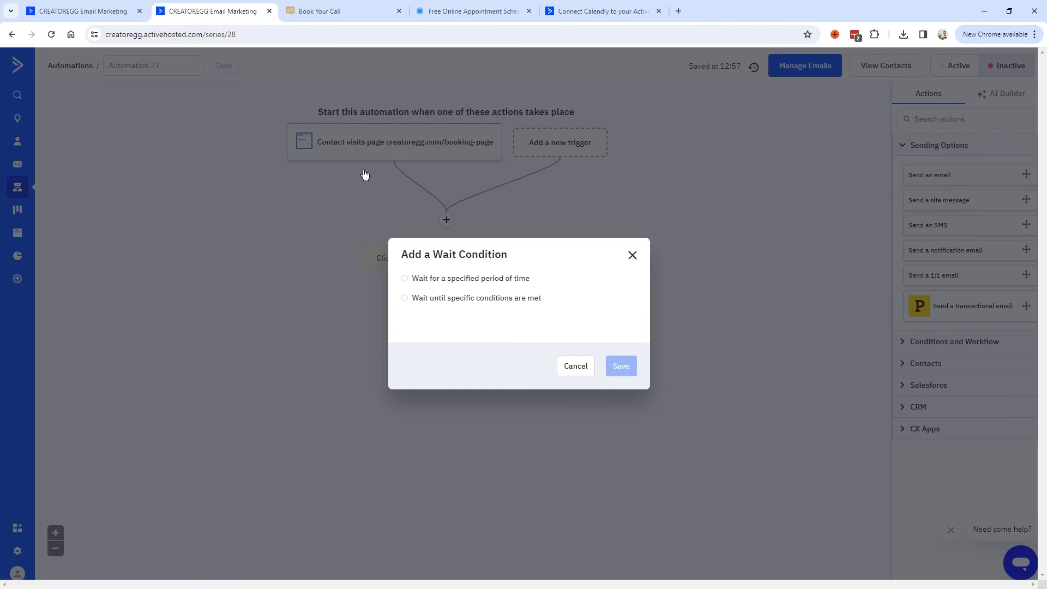
click(431, 281)
click(436, 292)
key(BackSpace)
text(3)
click(622, 378)
Add an If/Else step checking 'Has not made a purchase' in any ecommerce integration.
click(447, 292)
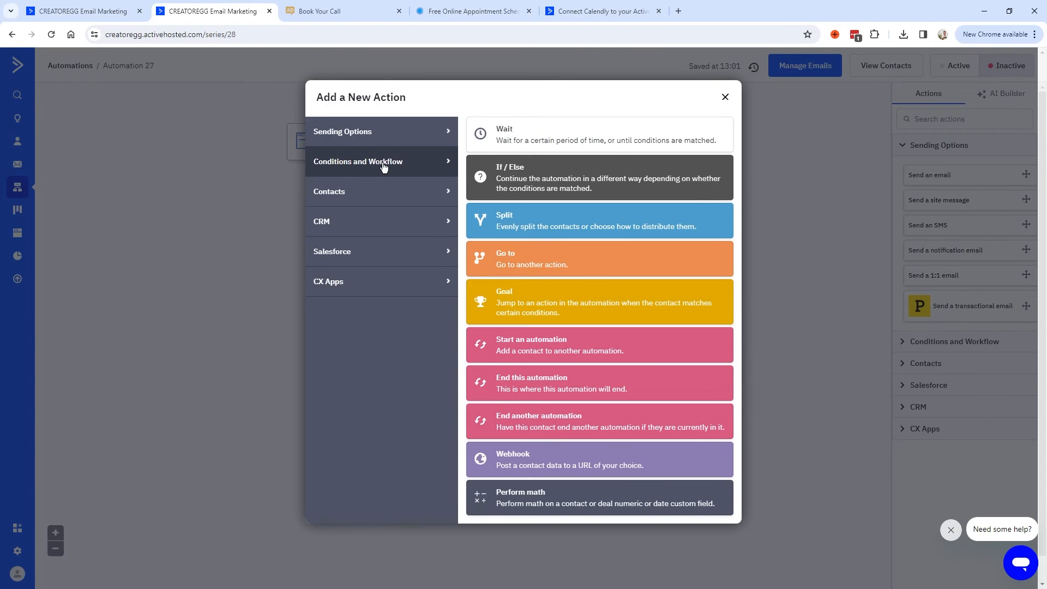
click(545, 178)
click(432, 267)
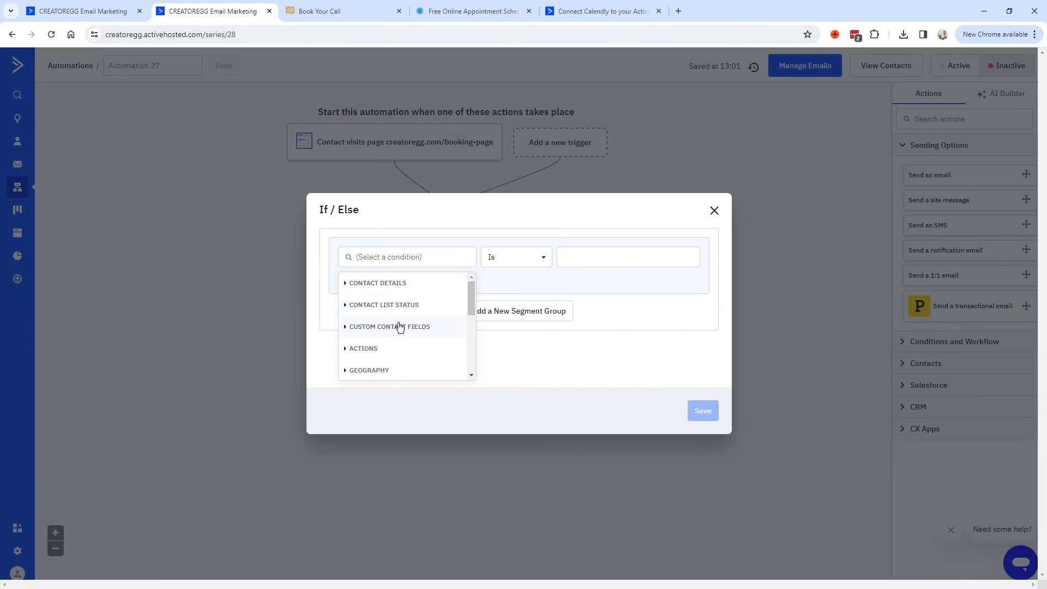
scroll(400, 327, down, 2)
scroll(466, 318, down, 1)
click(411, 284)
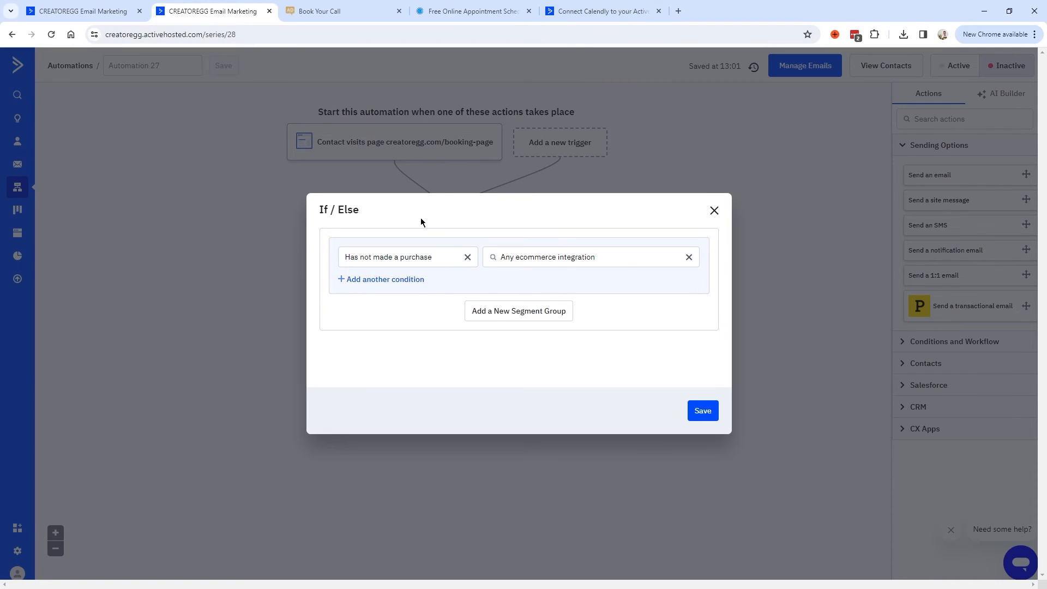
click(412, 258)
triple_click(430, 263)
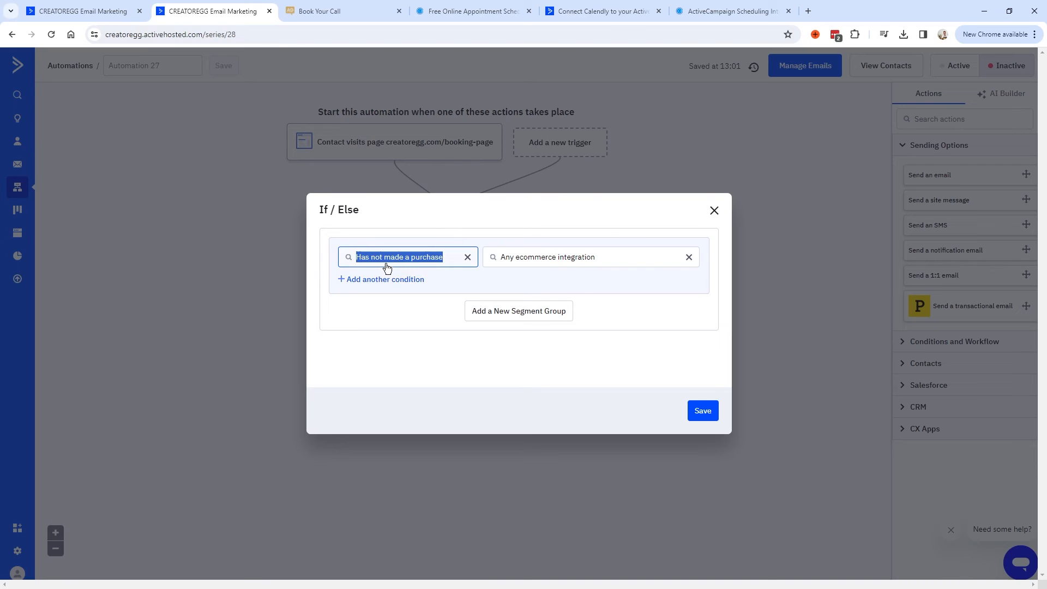
Review the Calendly ActiveCampaign integration page and its demo video, then return to the condition.
click(705, 16)
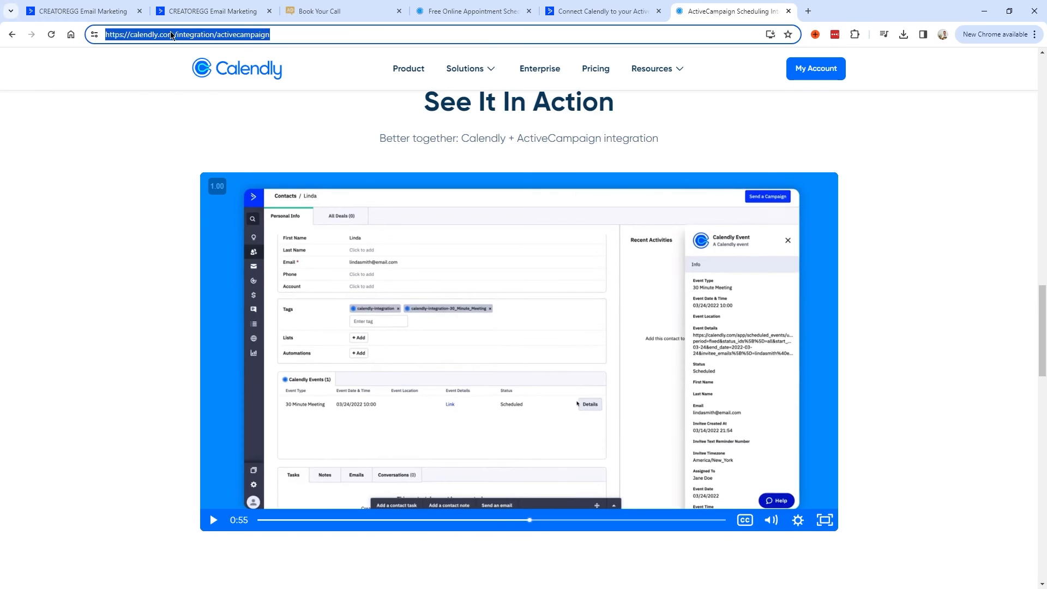
click(150, 34)
click(546, 521)
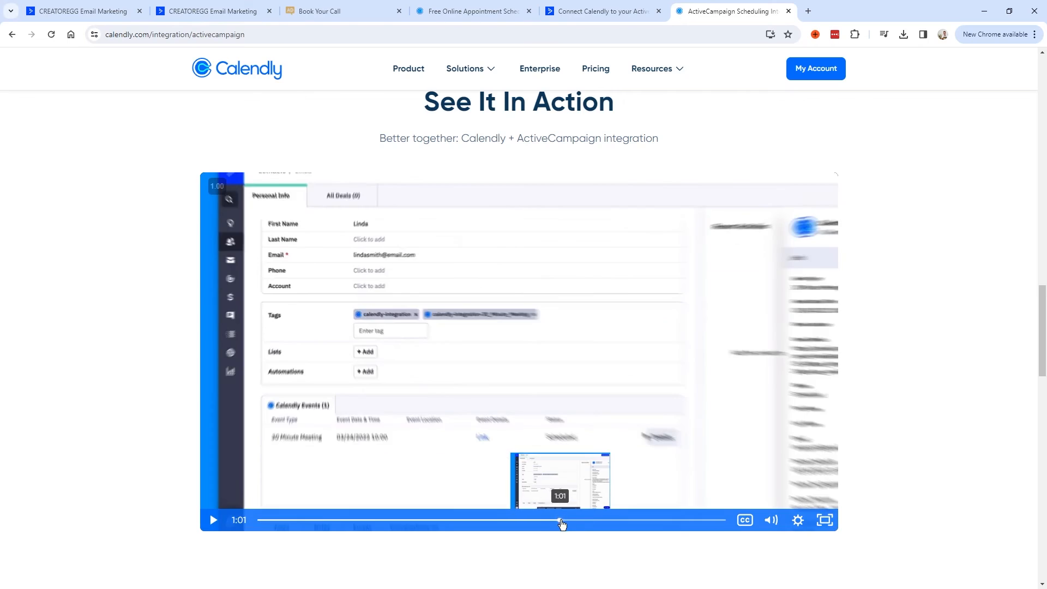
click(566, 520)
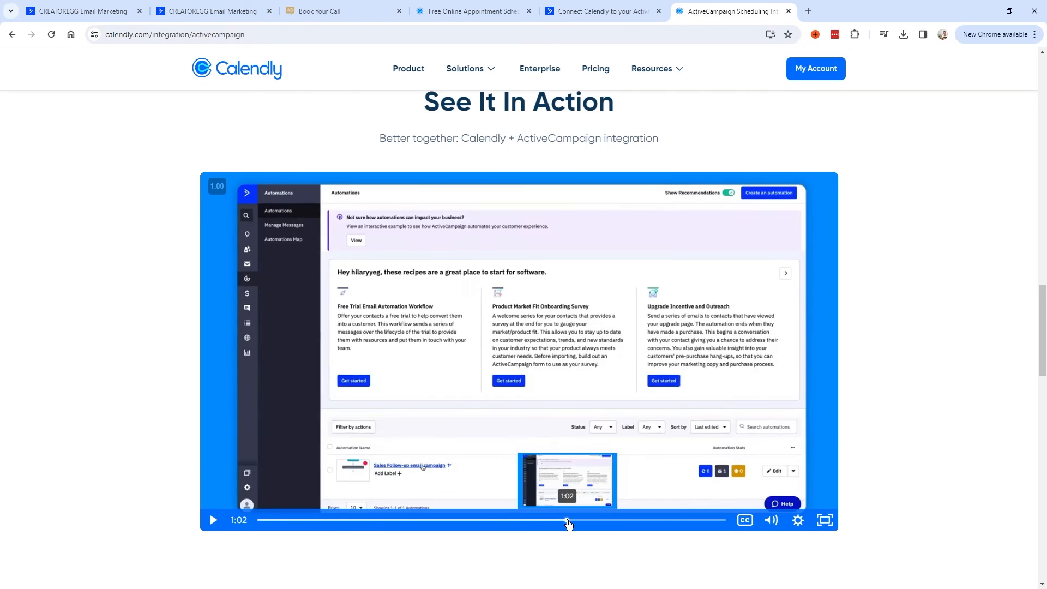
click(213, 11)
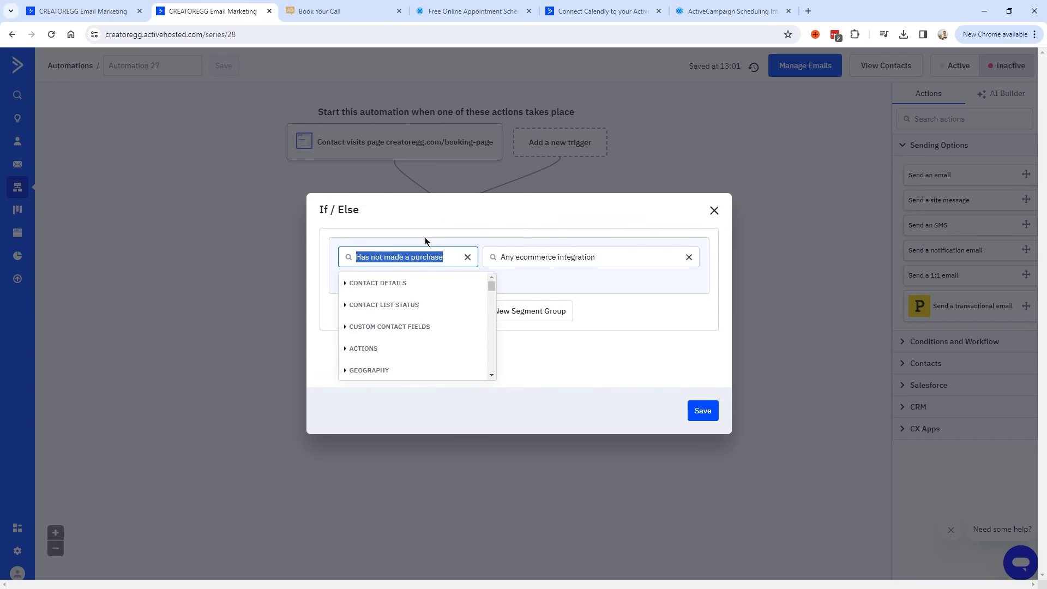
click(424, 236)
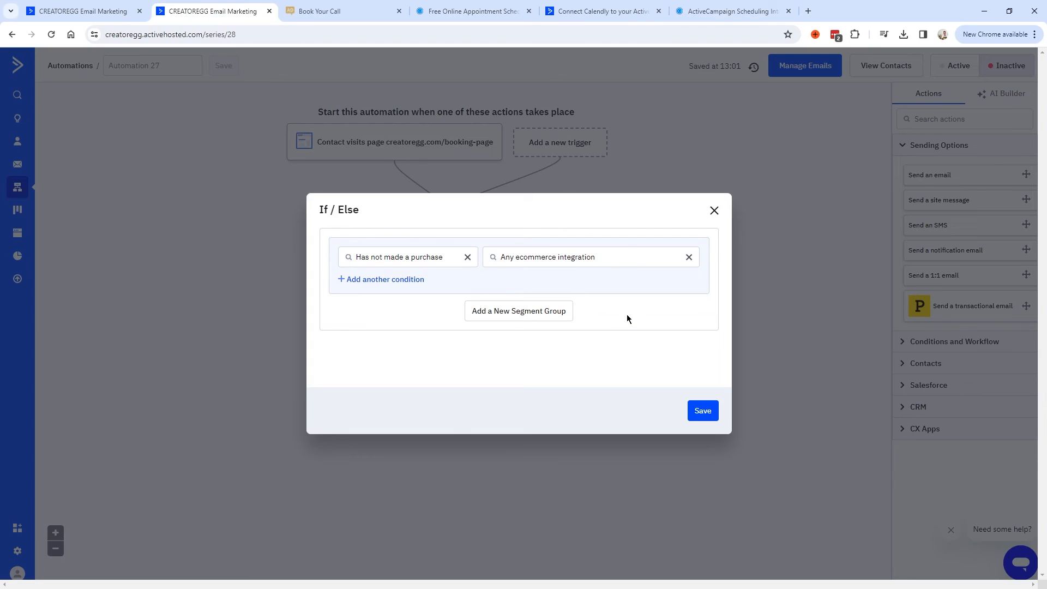
Save the purchase condition and add a send-email step named 'Email 1' on the No branch, designed later.
click(703, 411)
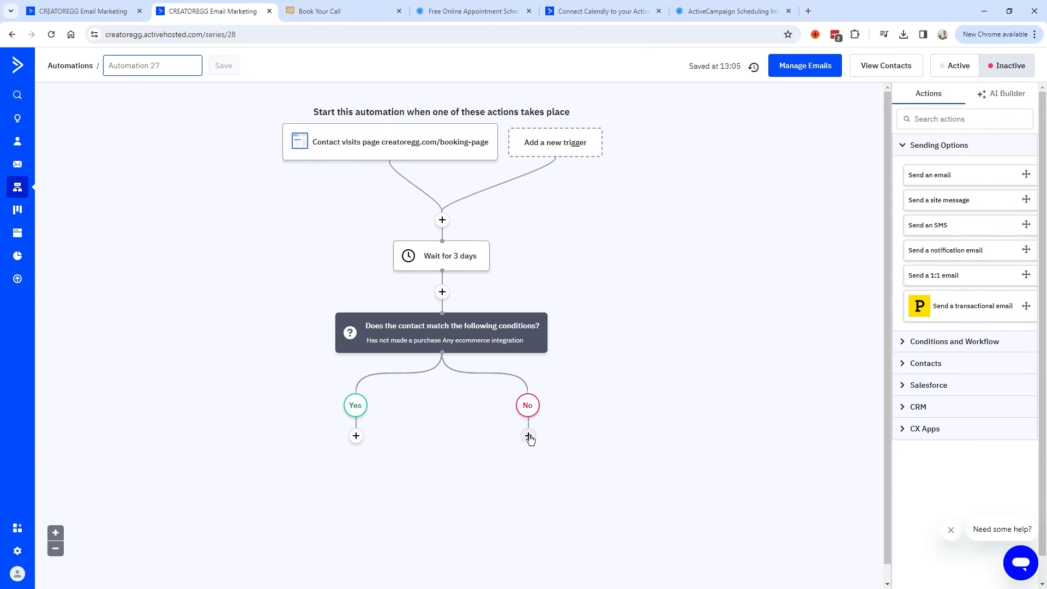
click(529, 436)
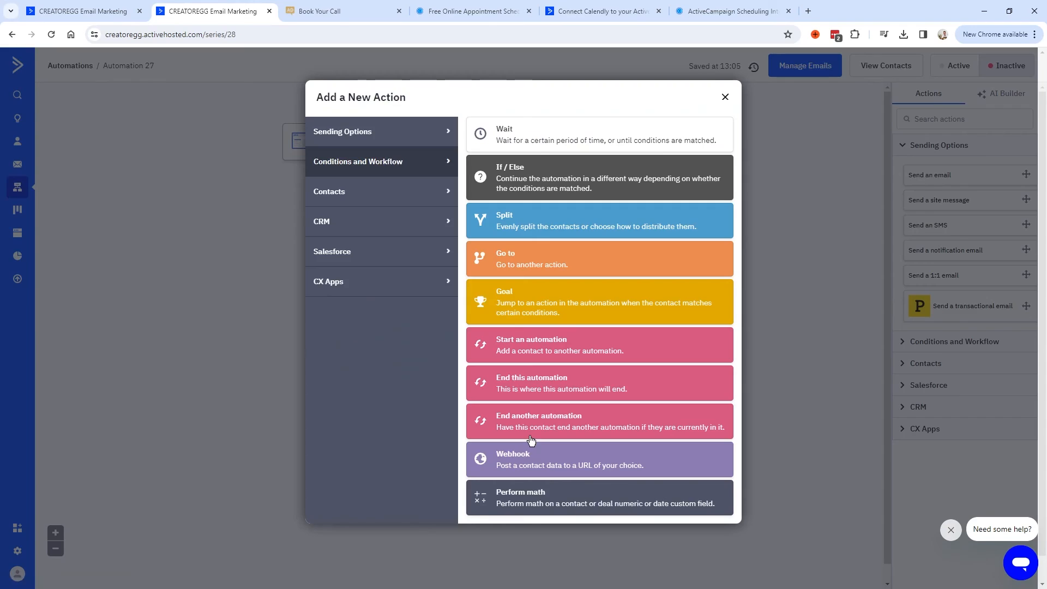
click(350, 135)
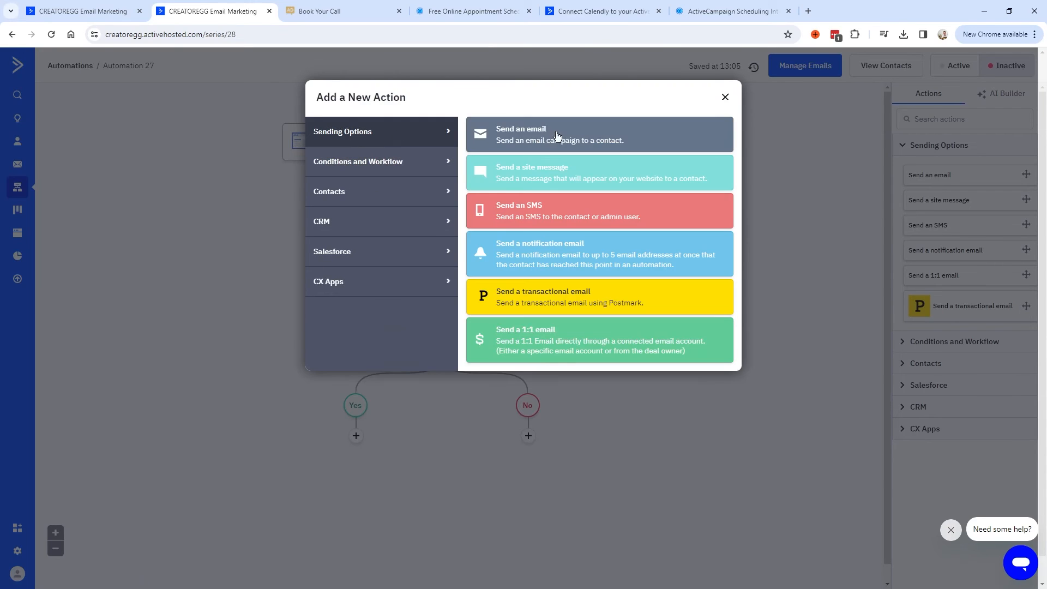
click(585, 132)
click(484, 346)
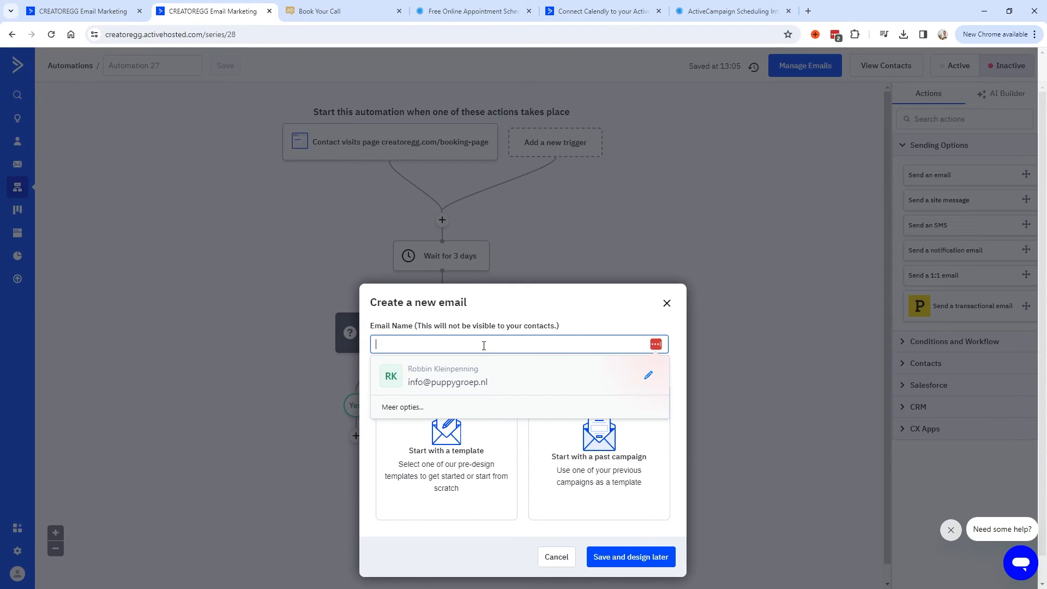
click(632, 557)
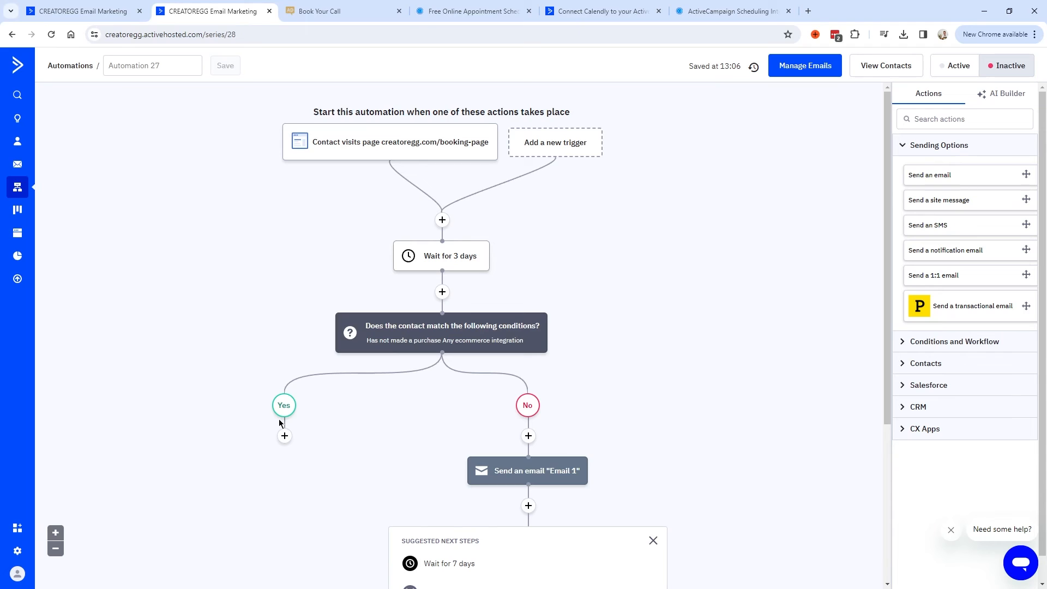
End the automation on the Yes branch and review the finished workflow.
click(285, 435)
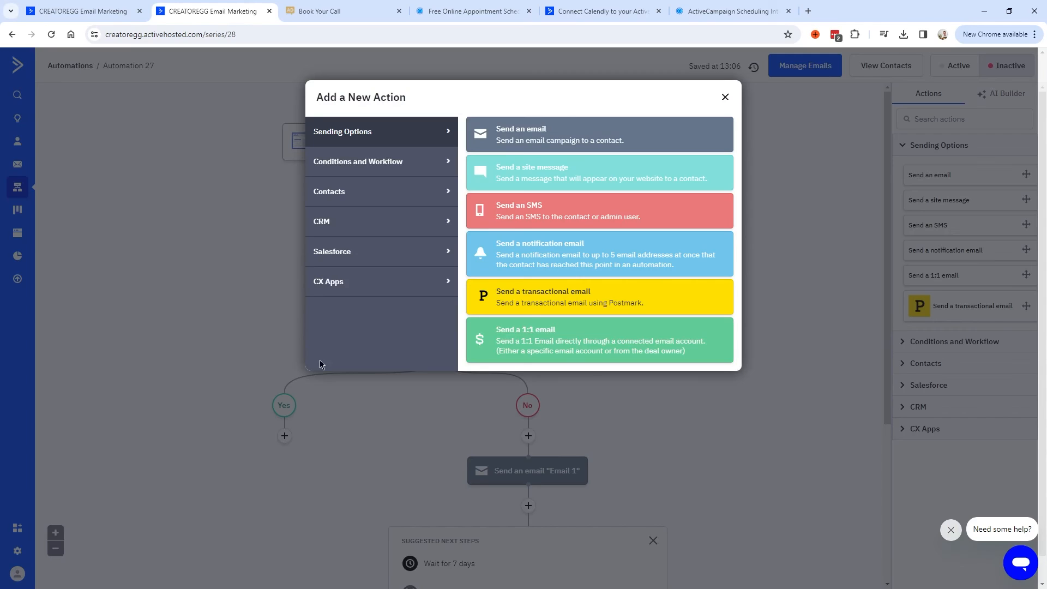
click(335, 168)
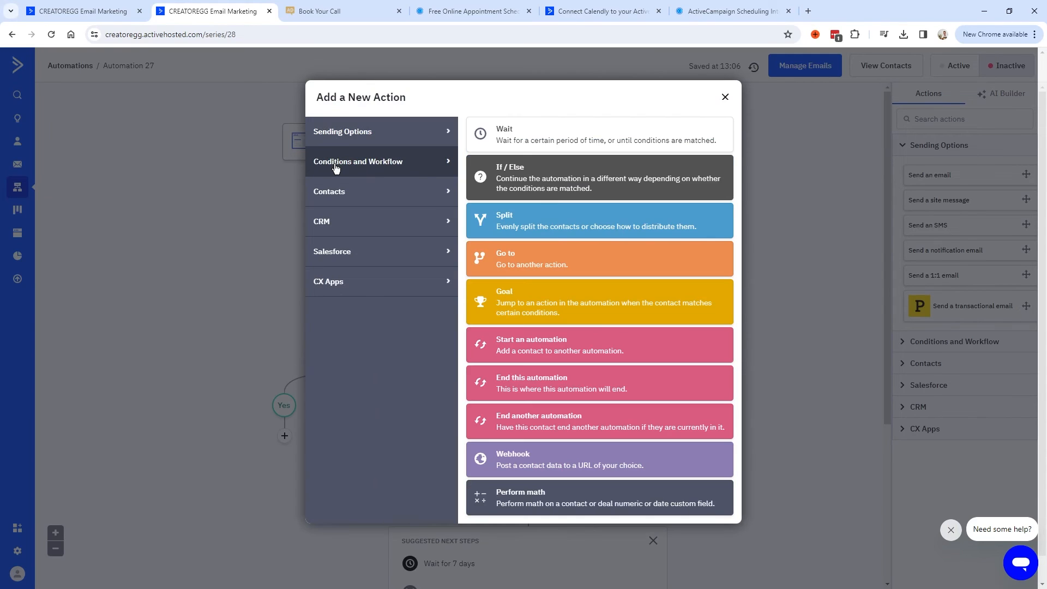
click(538, 383)
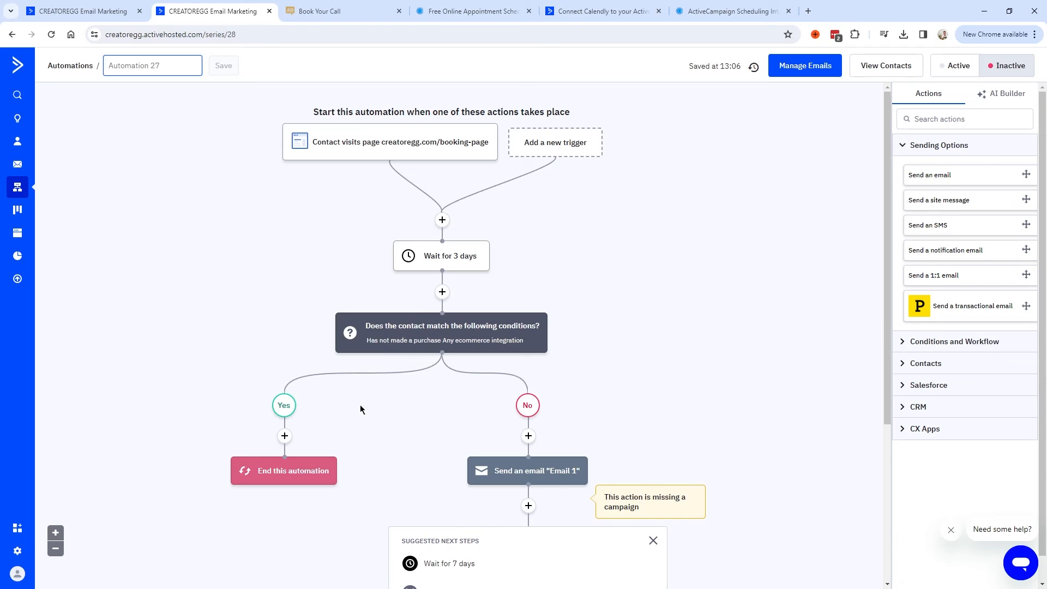
scroll(458, 380, down, 2)
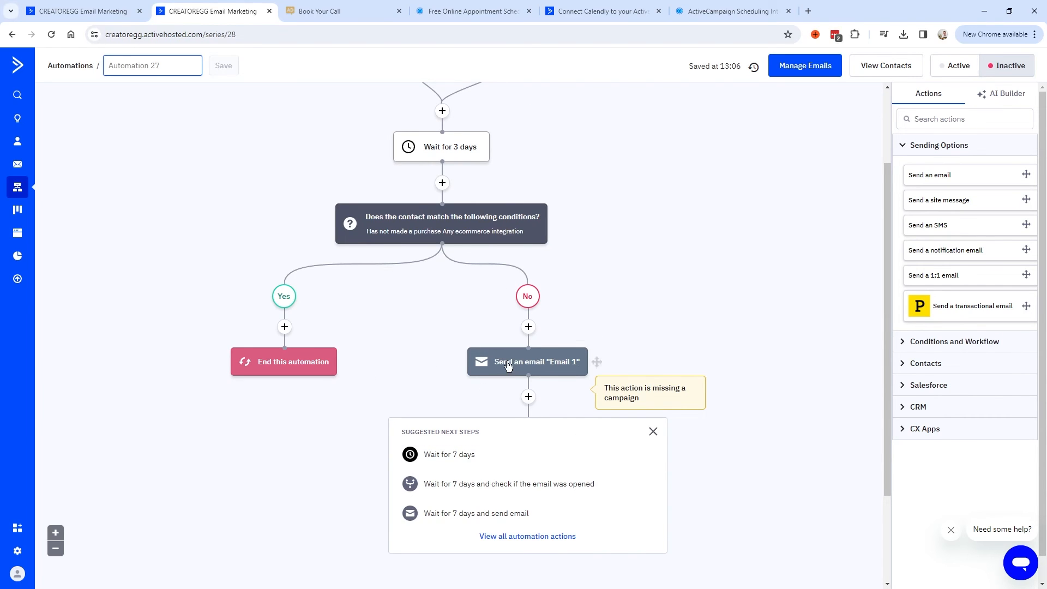
scroll(517, 383, up, 2)
scroll(521, 382, down, 3)
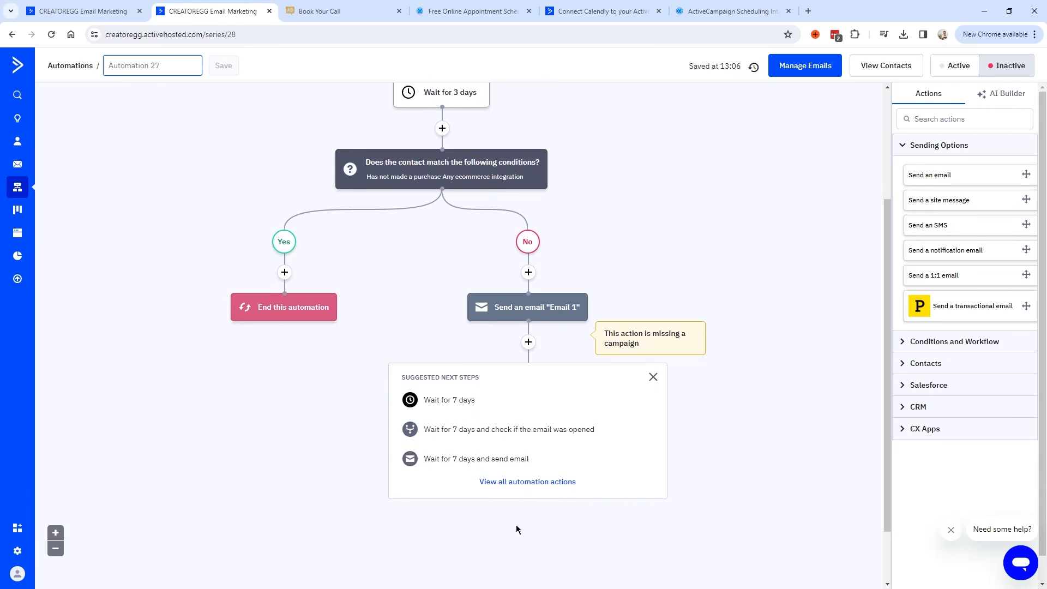
scroll(527, 435, up, 3)
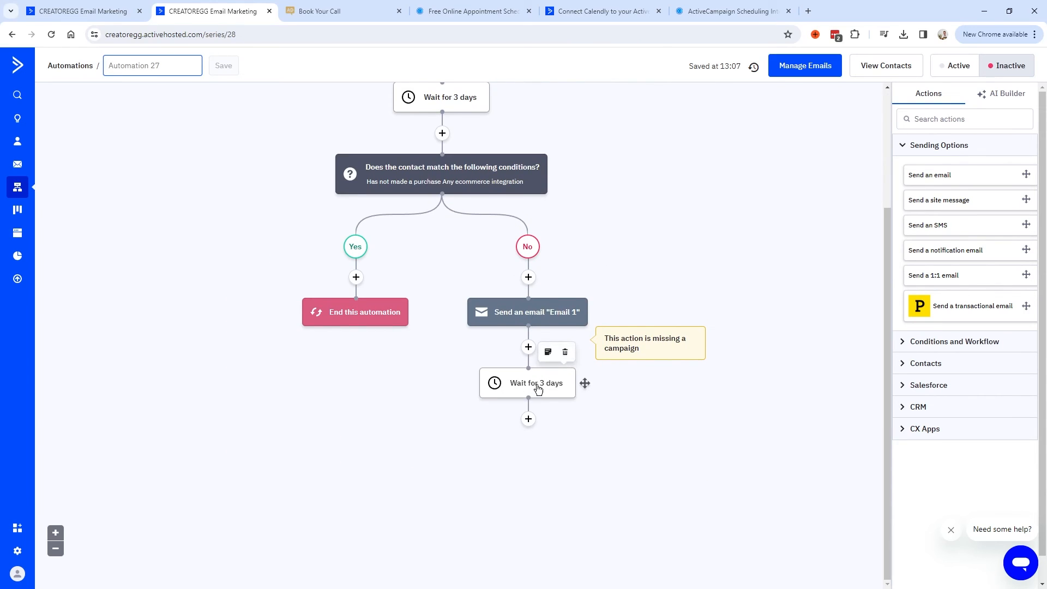
mouse_move(512, 244)
scroll(539, 430, up, 3)
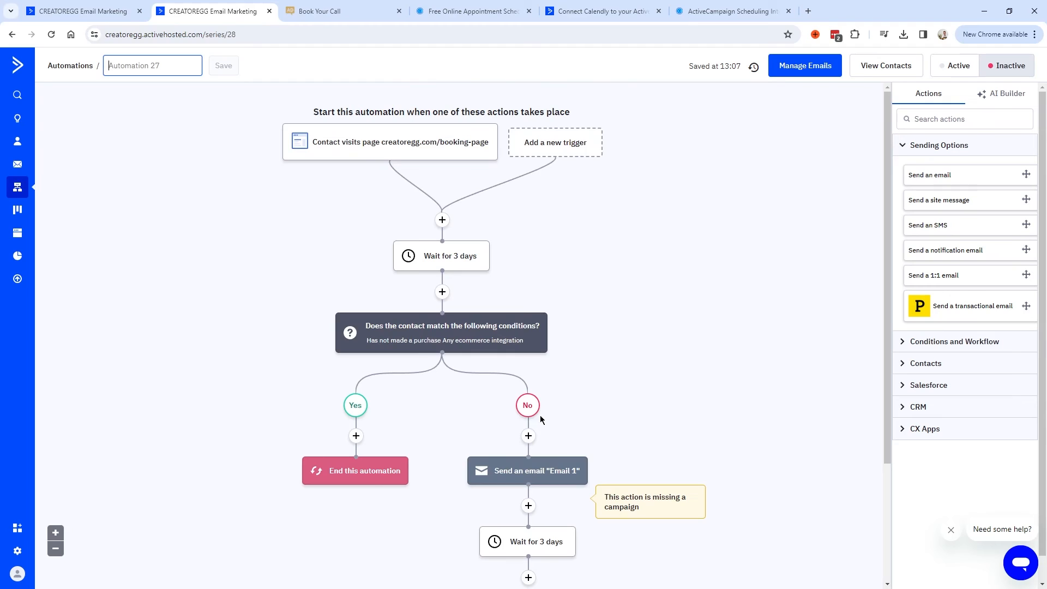
Open the 'Site tracking and the GDPR' article and highlight its title, 'GDPR' and the cookie notice text.
mouse_move(404, 149)
click(479, 110)
drag(209, 194, 179, 201)
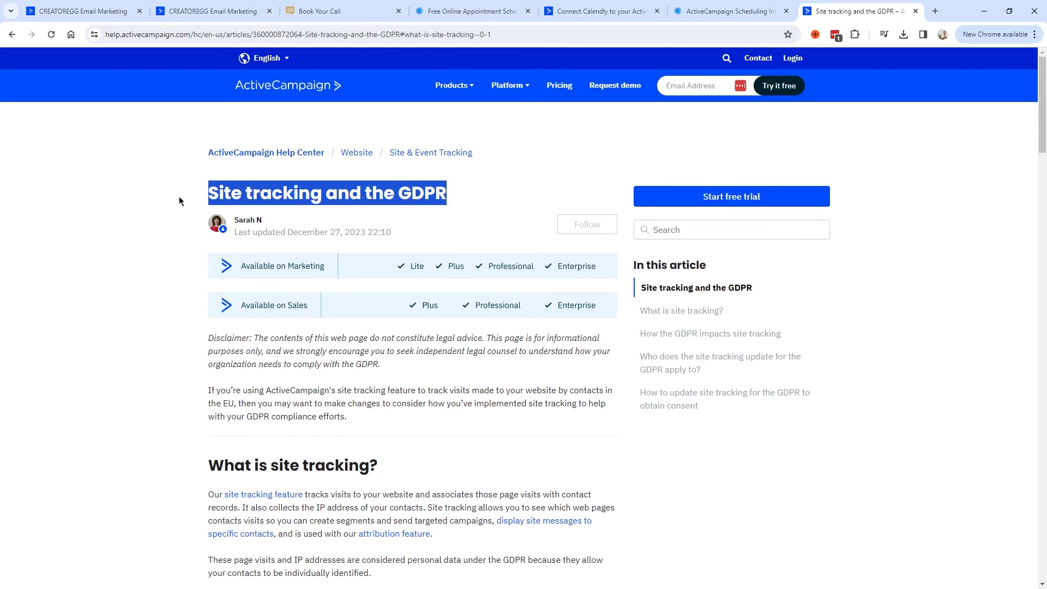
click(203, 199)
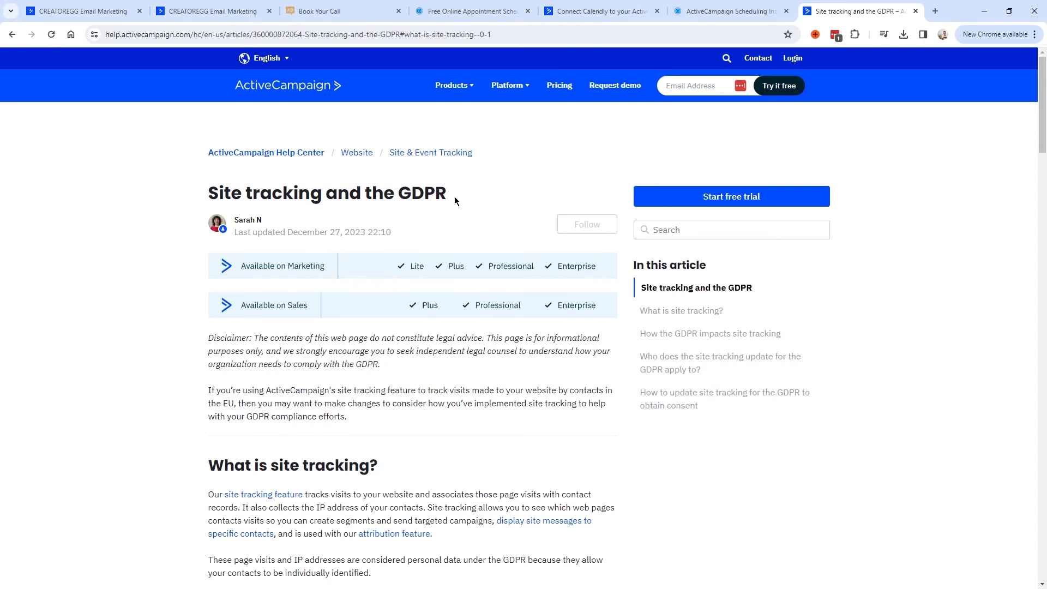
drag(450, 194, 398, 196)
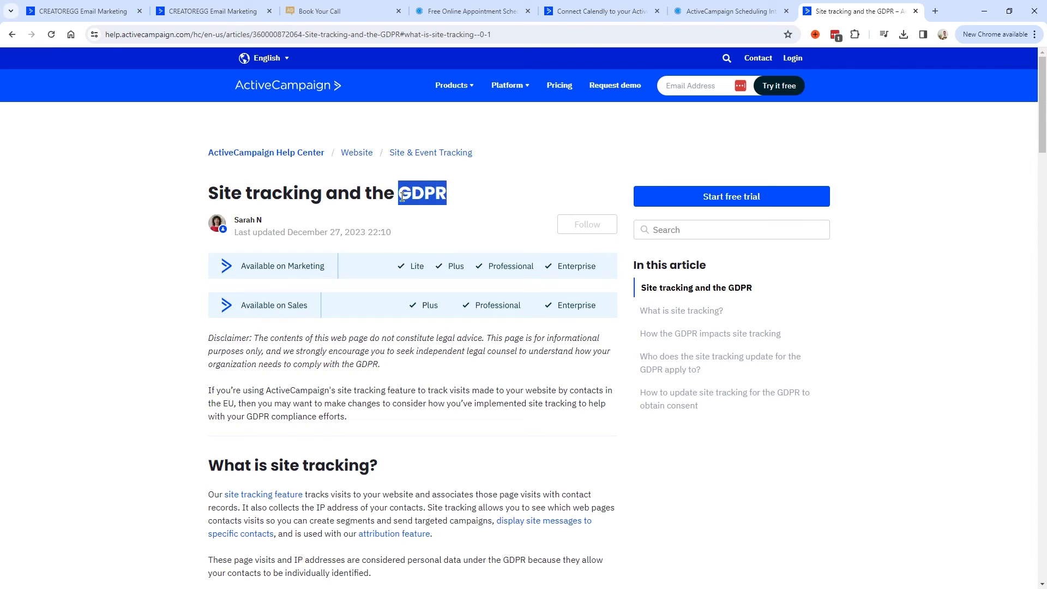
click(450, 194)
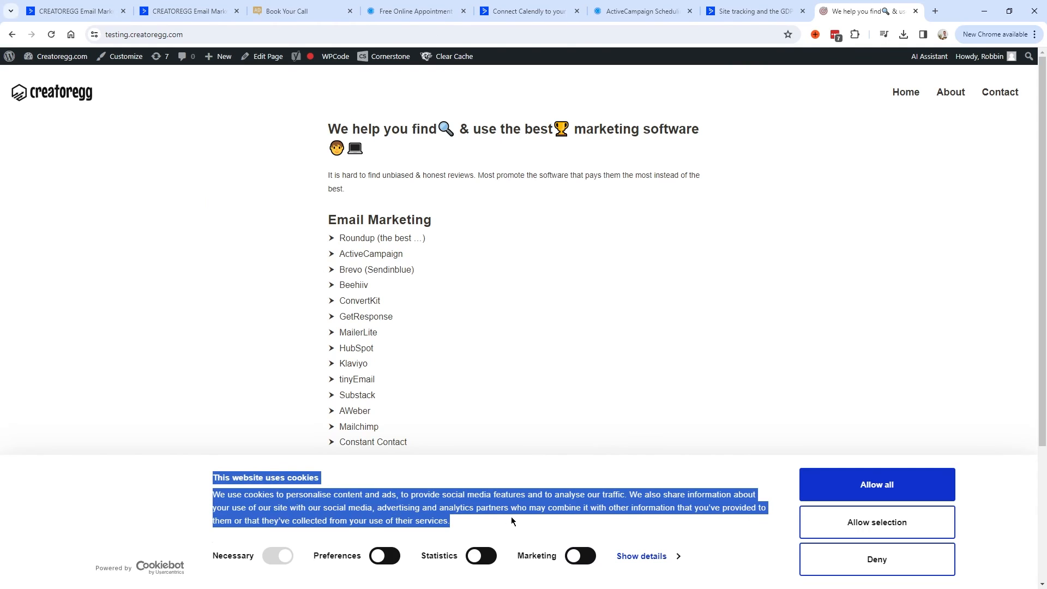
drag(509, 516, 214, 476)
click(306, 537)
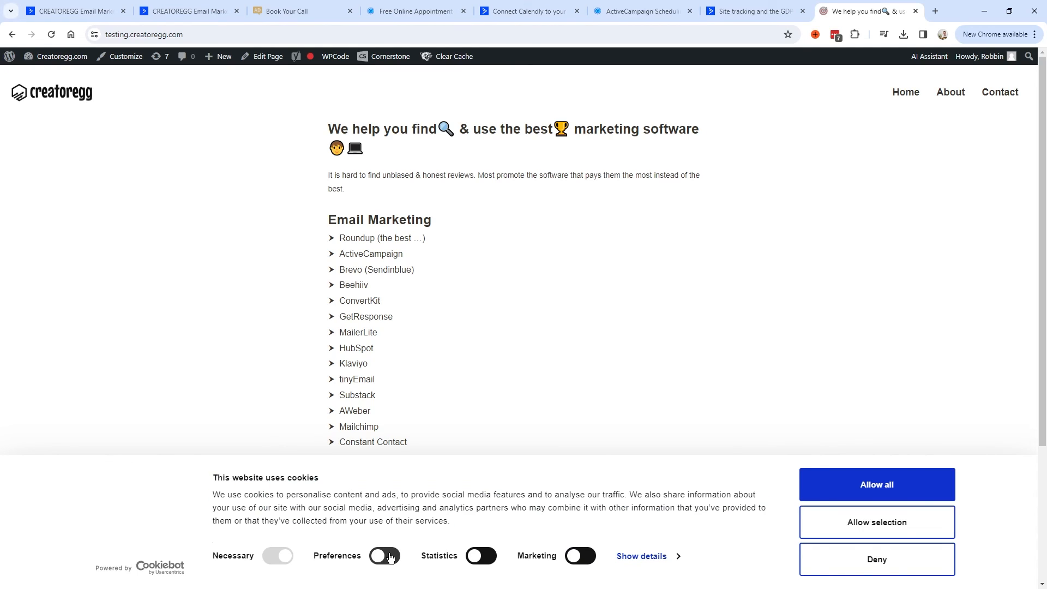
click(389, 556)
click(481, 556)
click(740, 7)
click(833, 15)
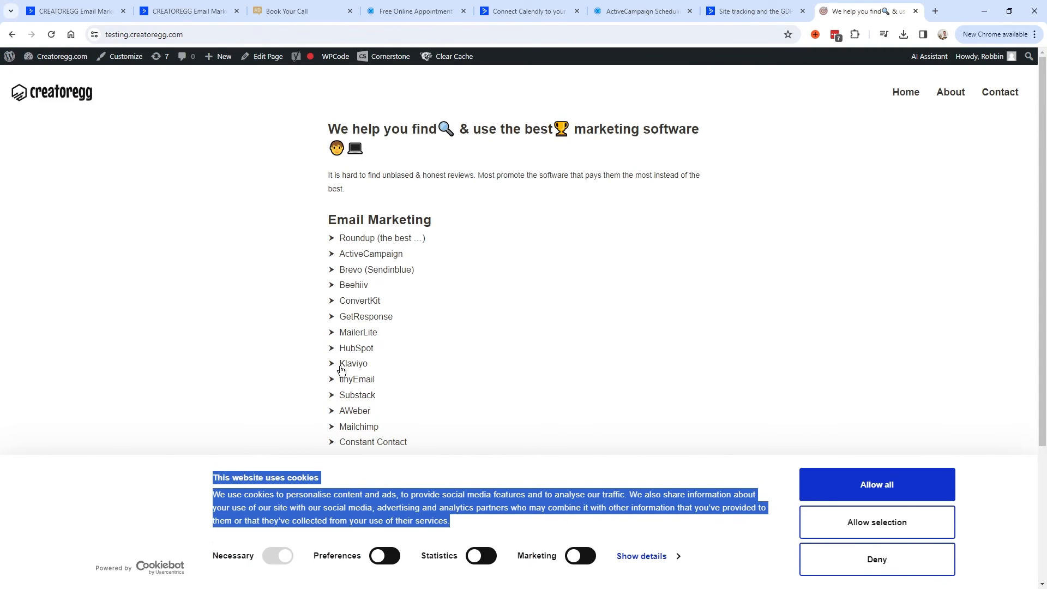
drag(208, 476, 515, 518)
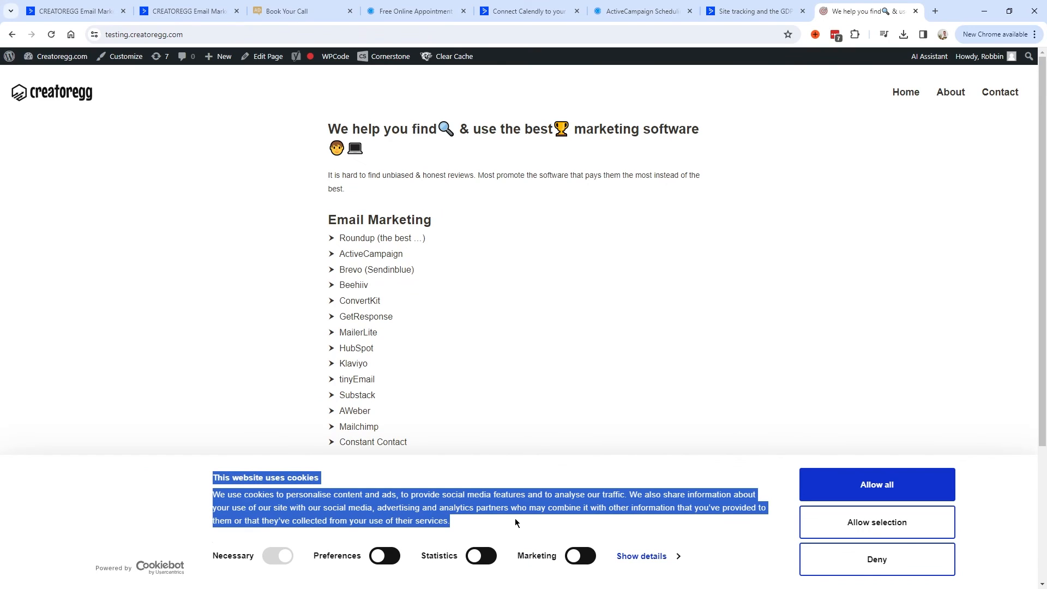
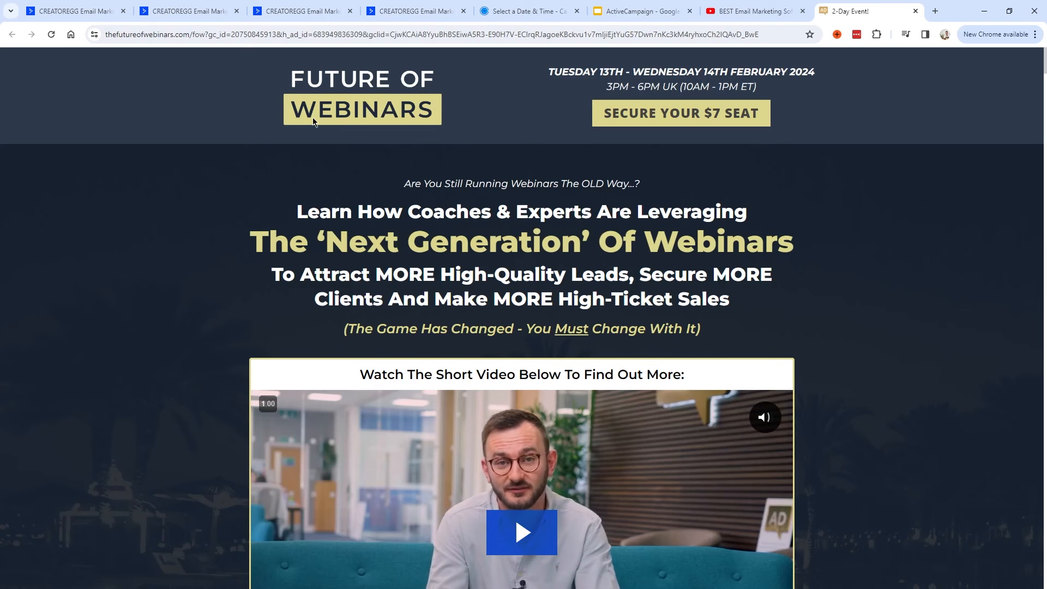
Switch to the ActiveCampaign Google Slides deck showing the webinar funnel diagram.
key(ctrl+6)
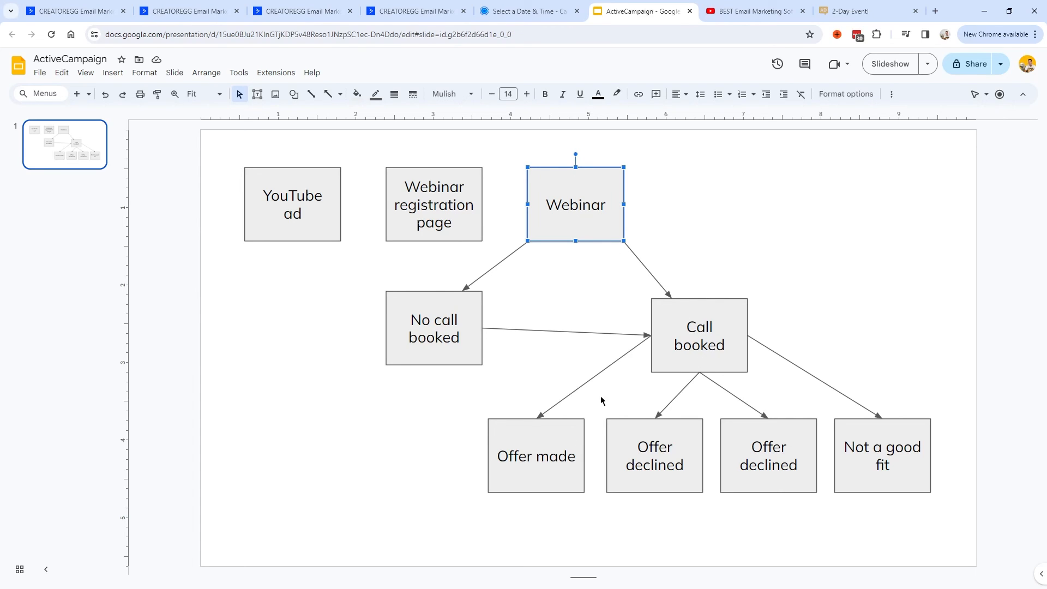
Rename the middle outcome box under Call booked from 'Offer declined' to 'Offer accepted'.
click(549, 448)
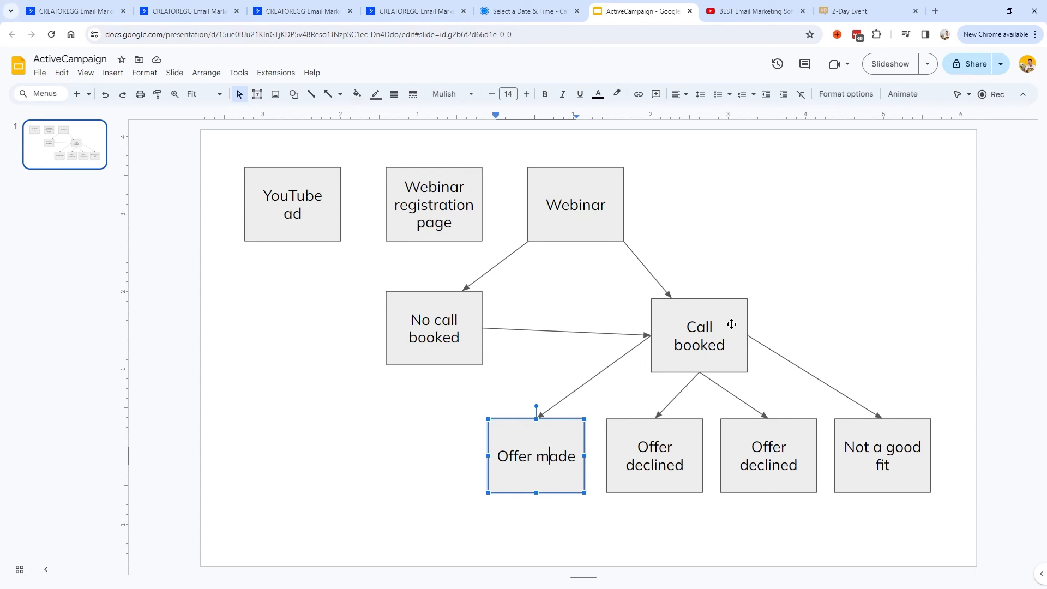
click(887, 435)
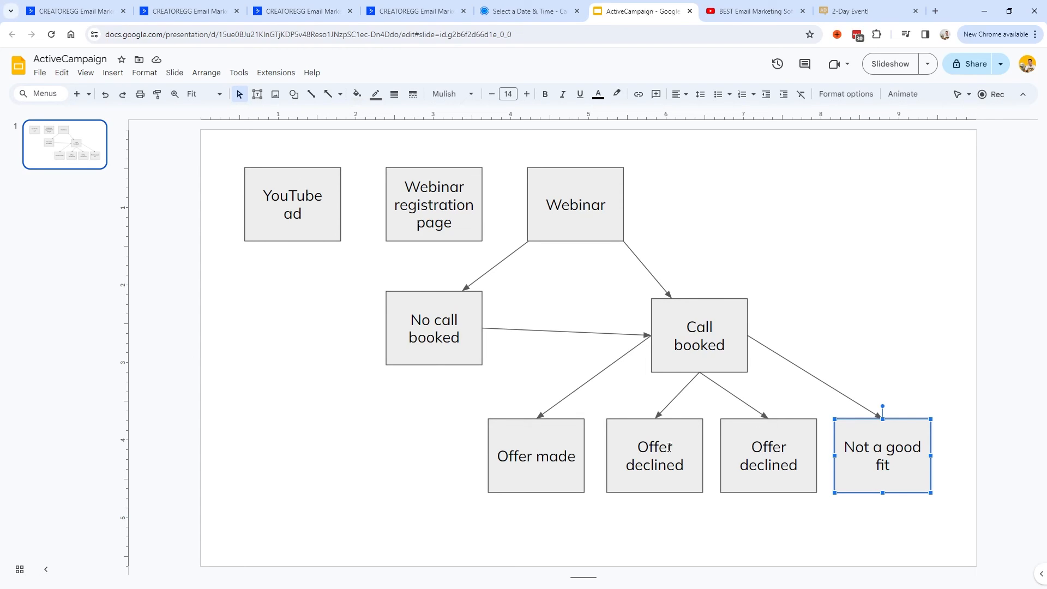
click(765, 464)
double_click(666, 466)
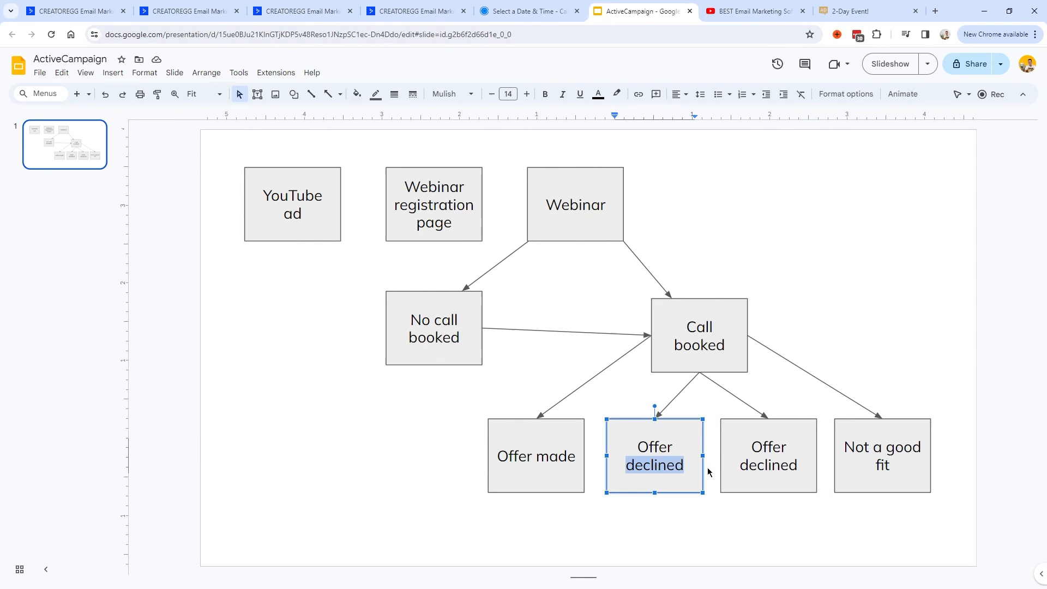
text(accepted)
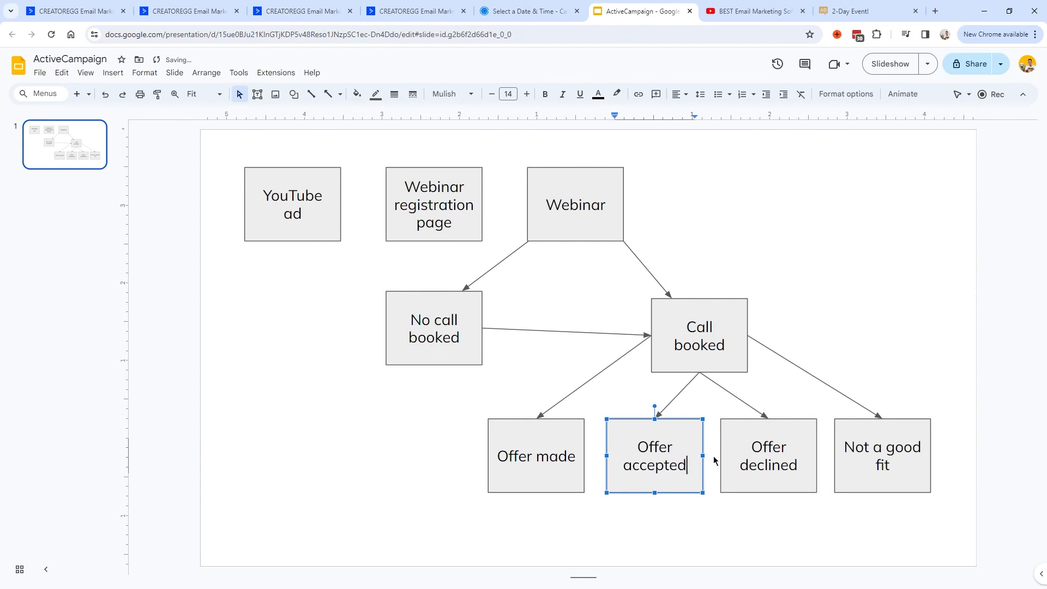
click(721, 410)
Check the Offer accepted and Offer declined boxes, then go to the ActiveCampaign dashboard.
click(677, 438)
click(760, 441)
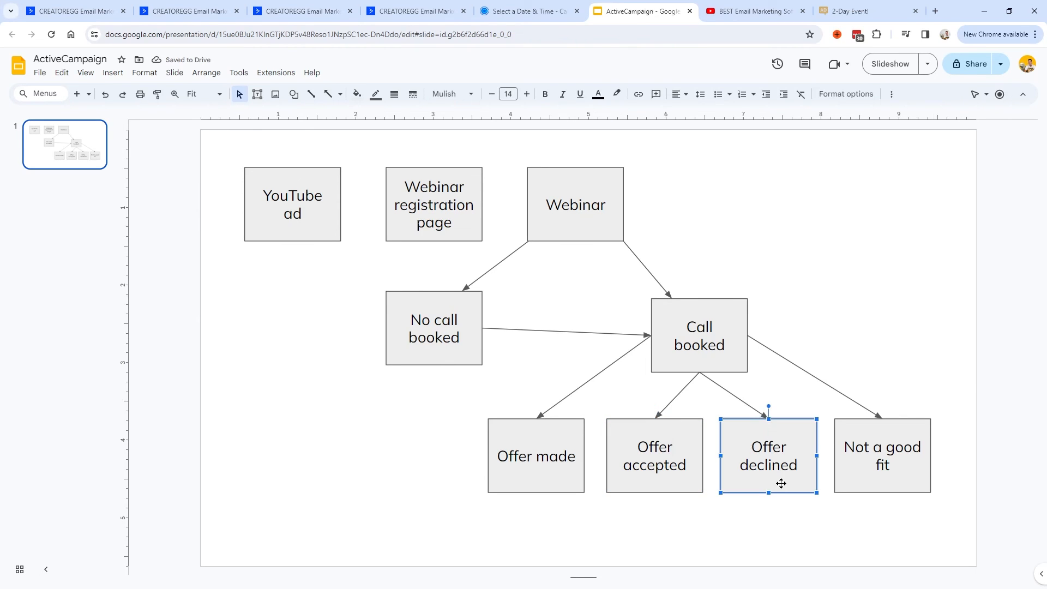
click(431, 11)
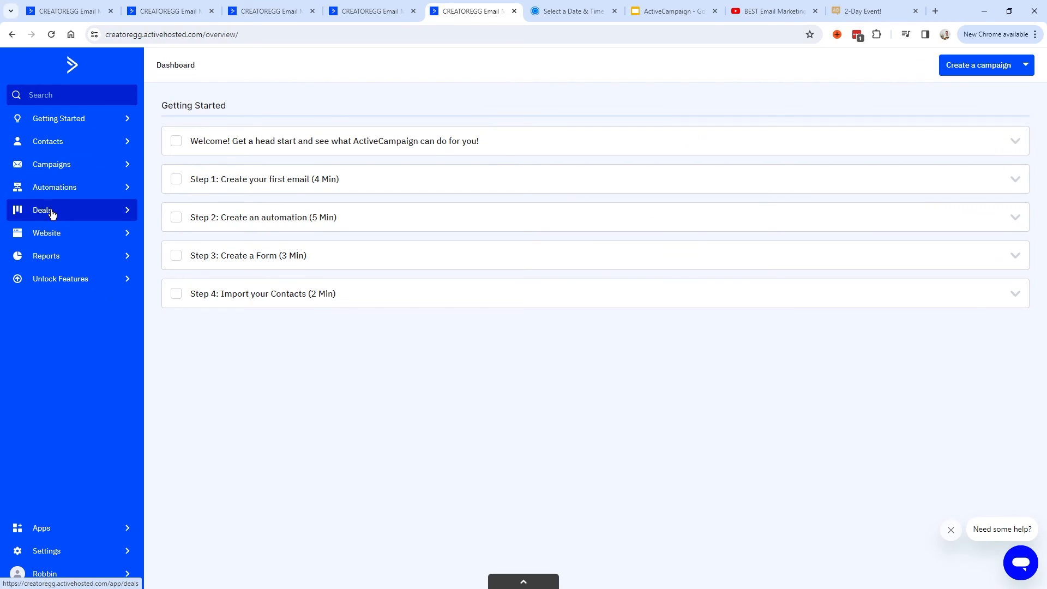
Open Deals, review the Coaching pipeline's options and save them unchanged.
click(58, 211)
click(238, 66)
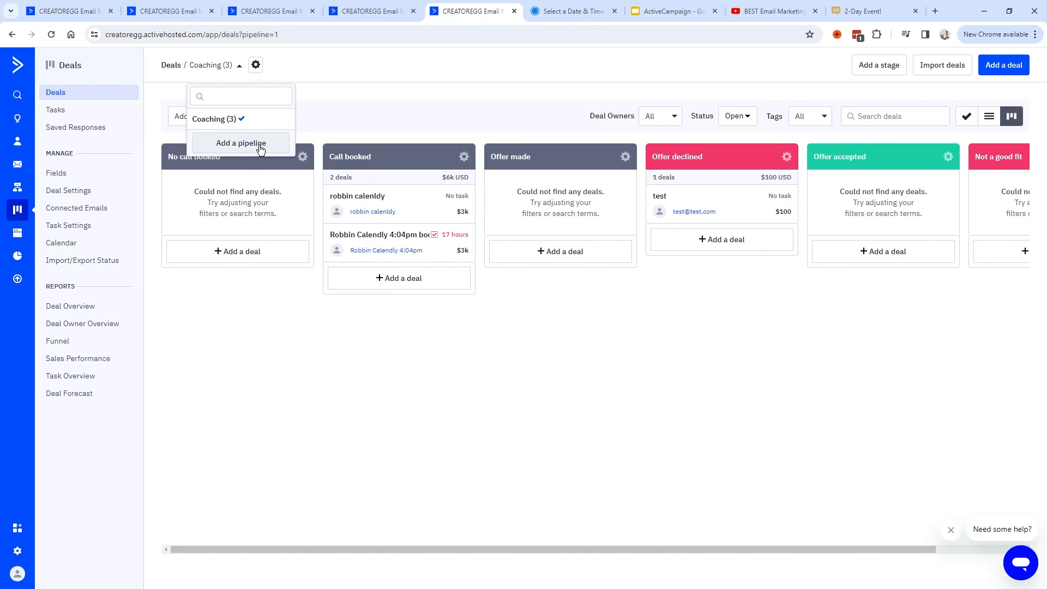
click(217, 66)
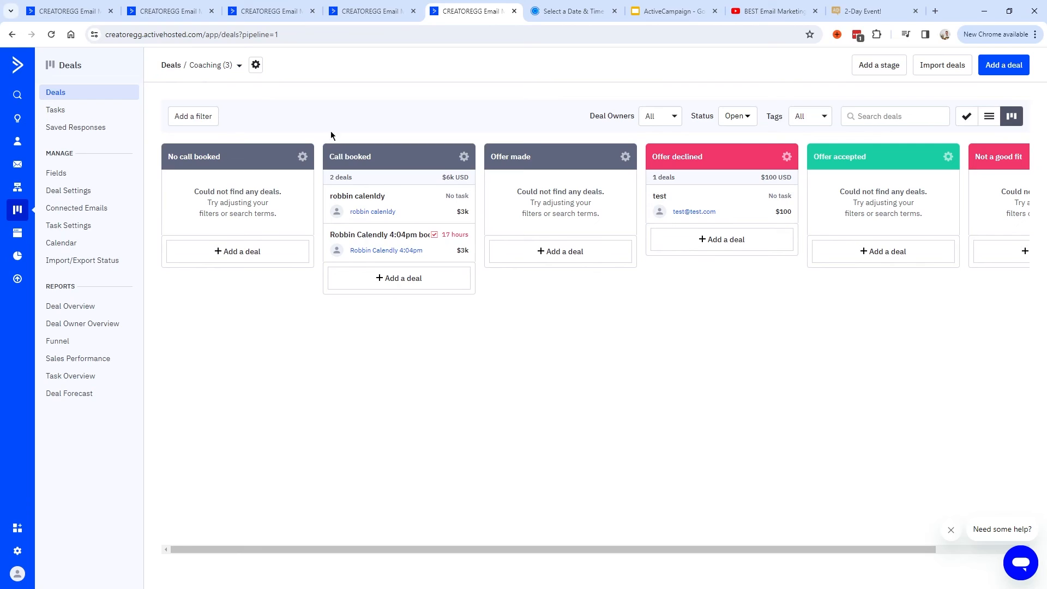
click(256, 66)
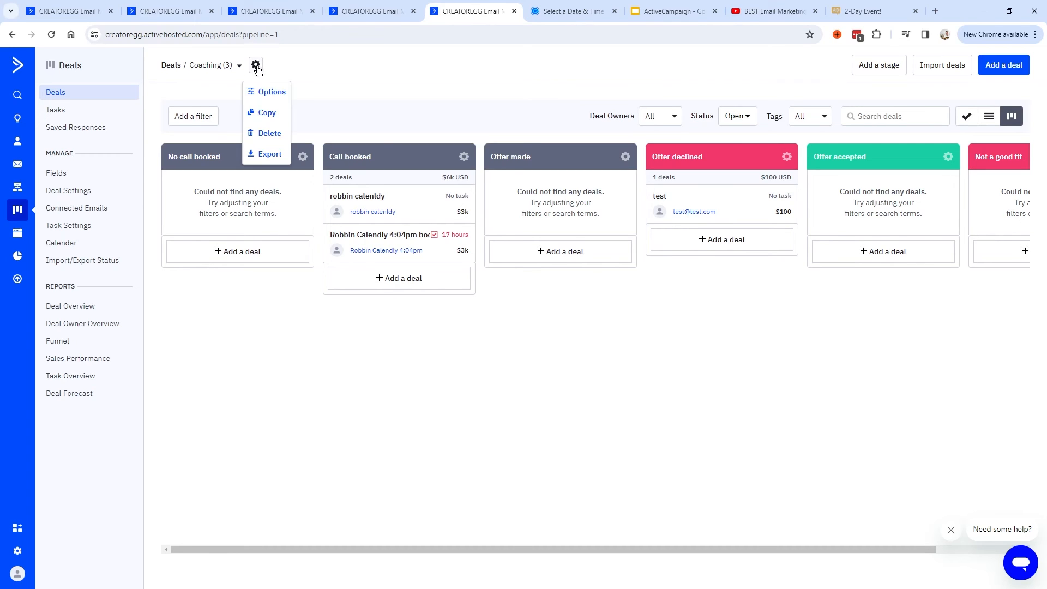
click(278, 93)
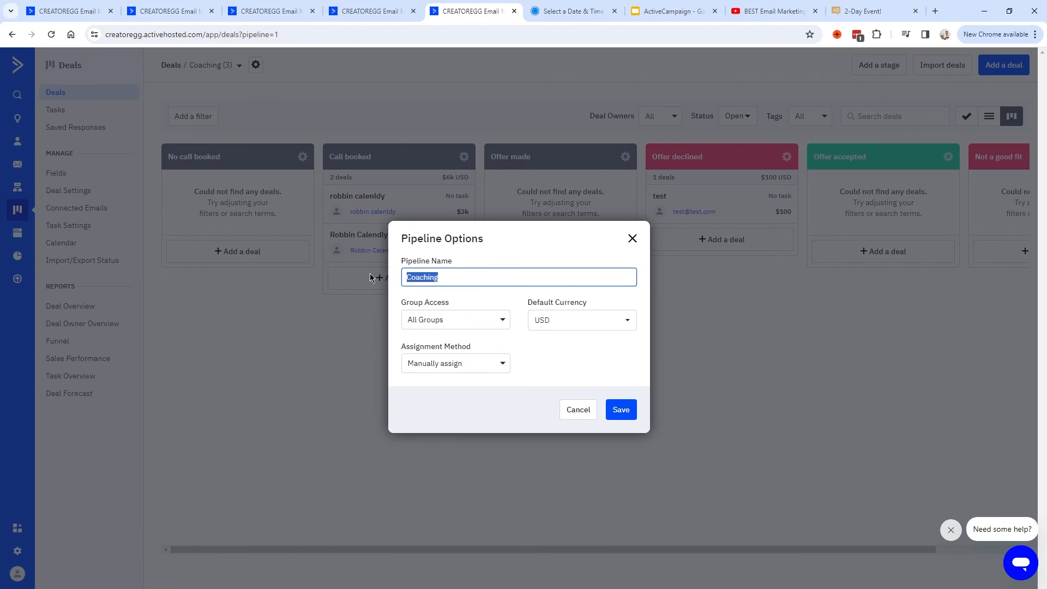
click(458, 276)
triple_click(550, 303)
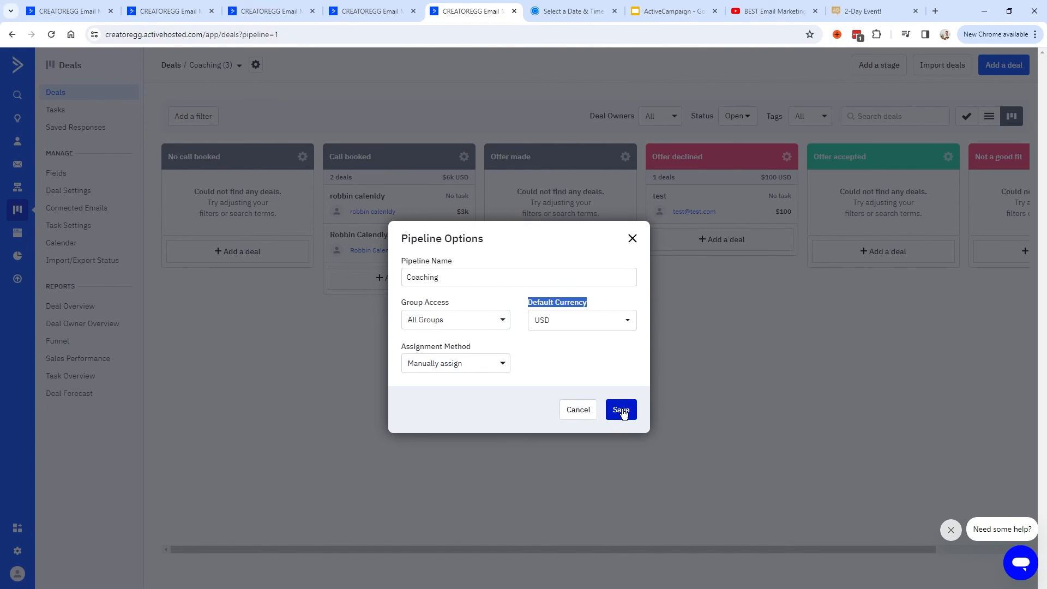
click(623, 413)
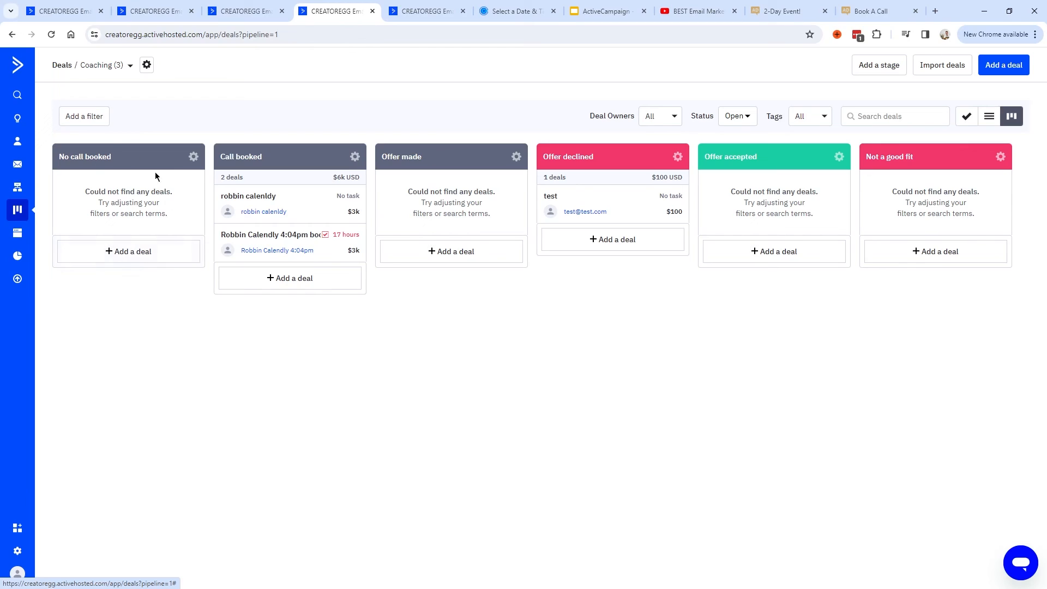
click(879, 66)
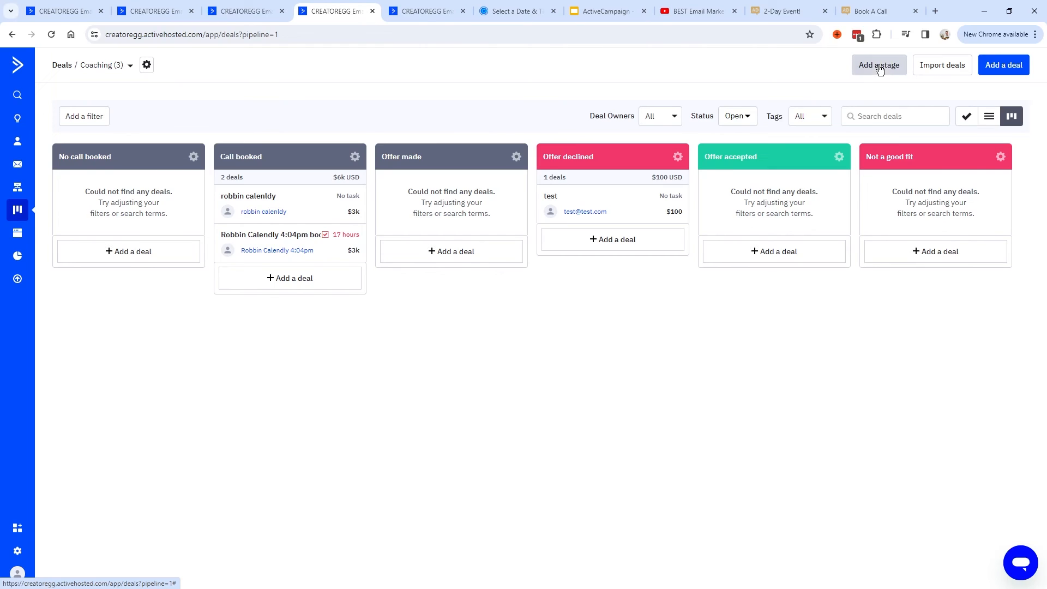
drag(369, 129, 416, 131)
click(416, 155)
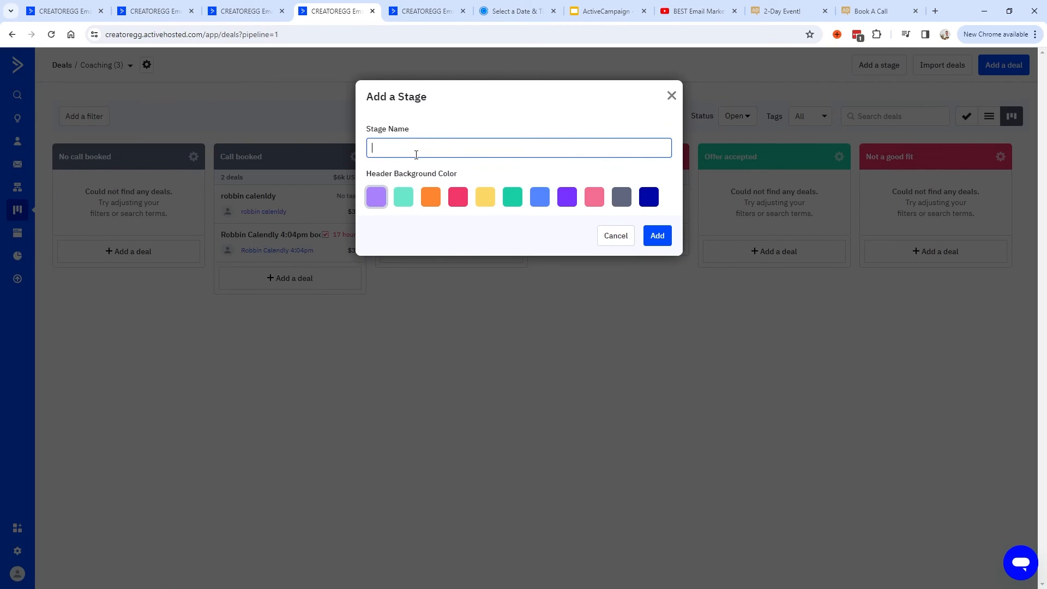
text(Test stage)
click(657, 235)
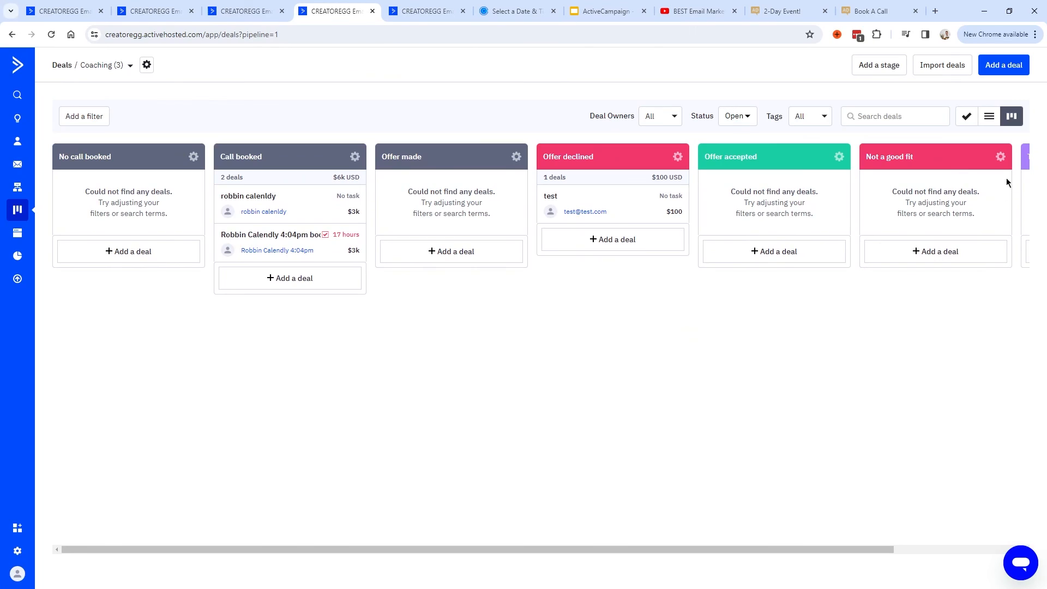
drag(755, 549, 895, 545)
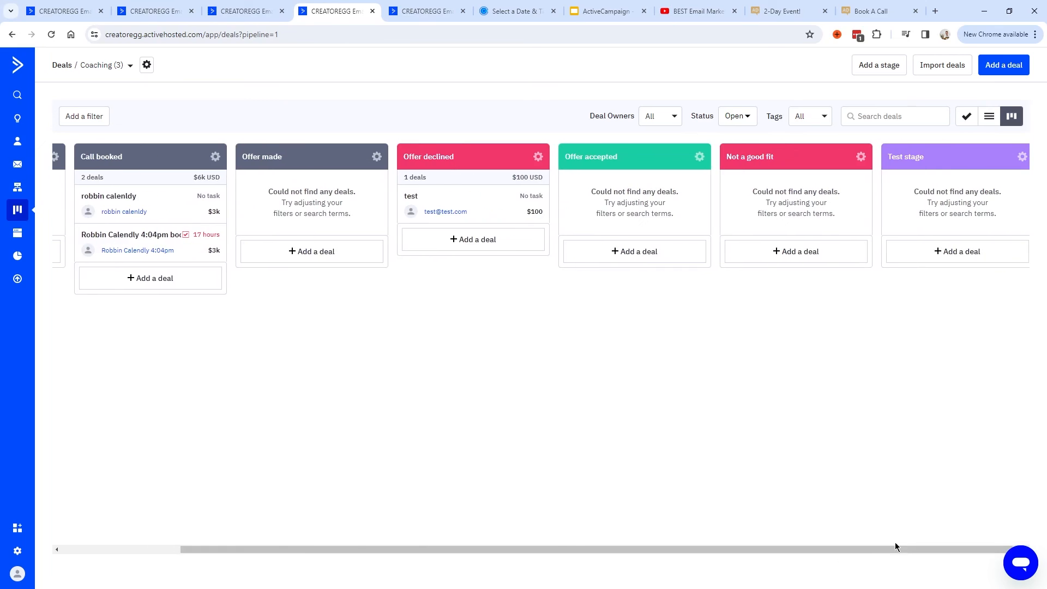
mouse_move(942, 156)
mouse_down()
mouse_move(652, 150)
mouse_move(949, 147)
mouse_up()
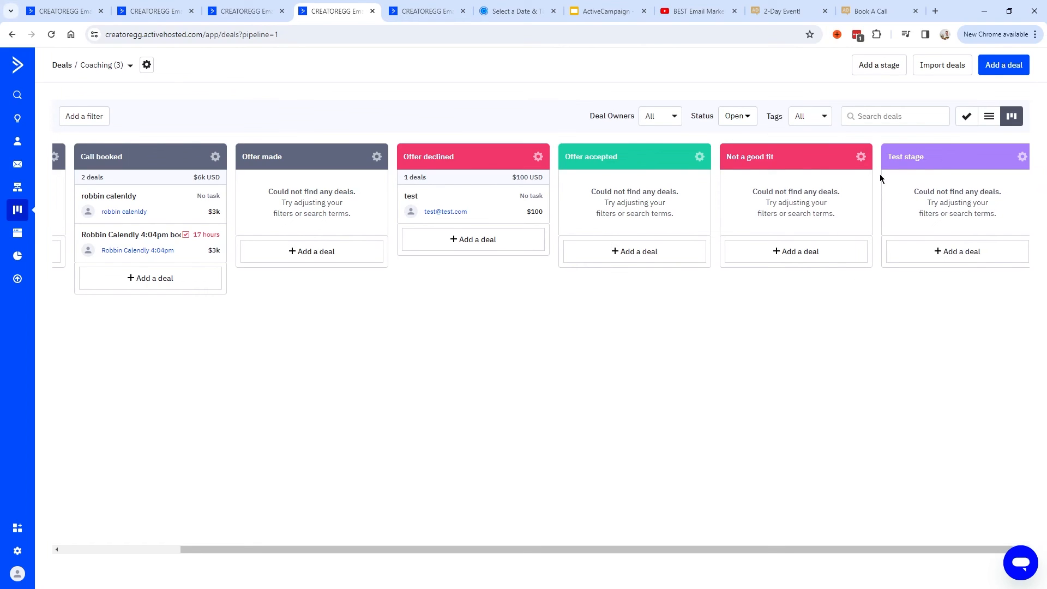
click(1022, 159)
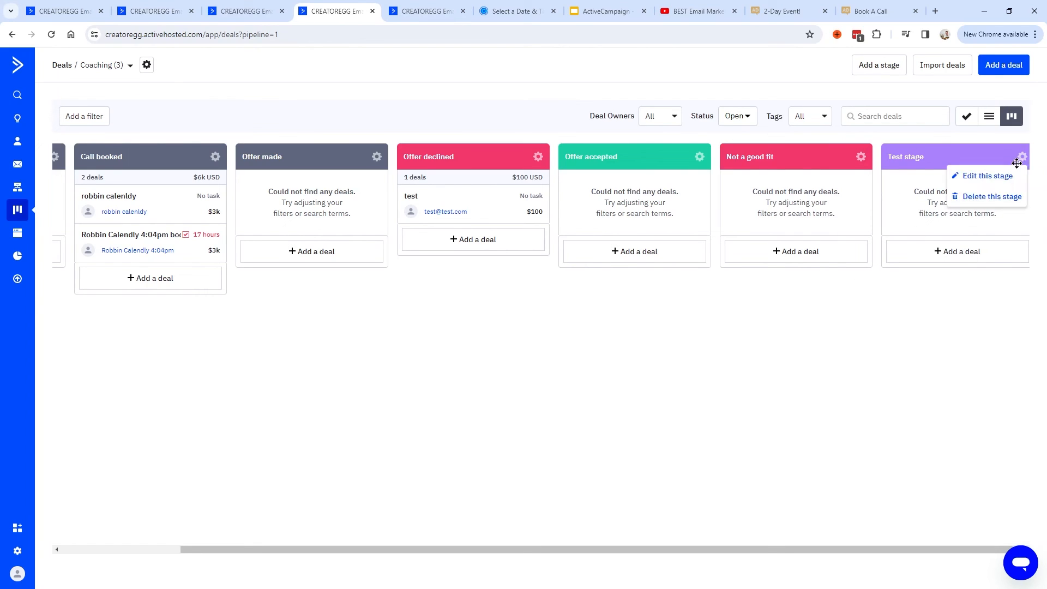
click(992, 198)
click(642, 171)
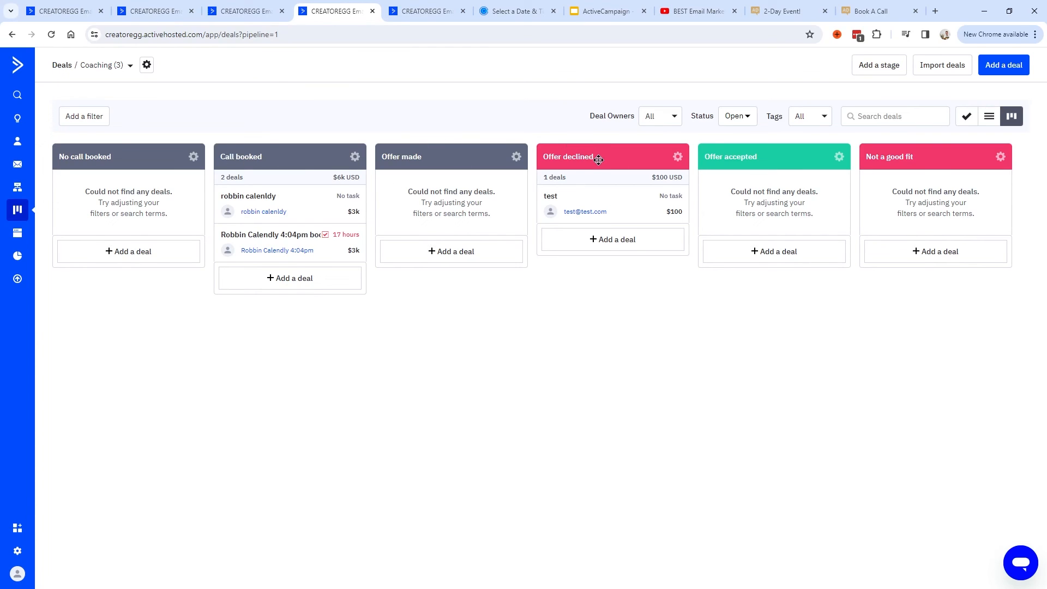
Open the Offer declined stage settings, cancel without changes, and point out Call booked's deal count.
click(679, 159)
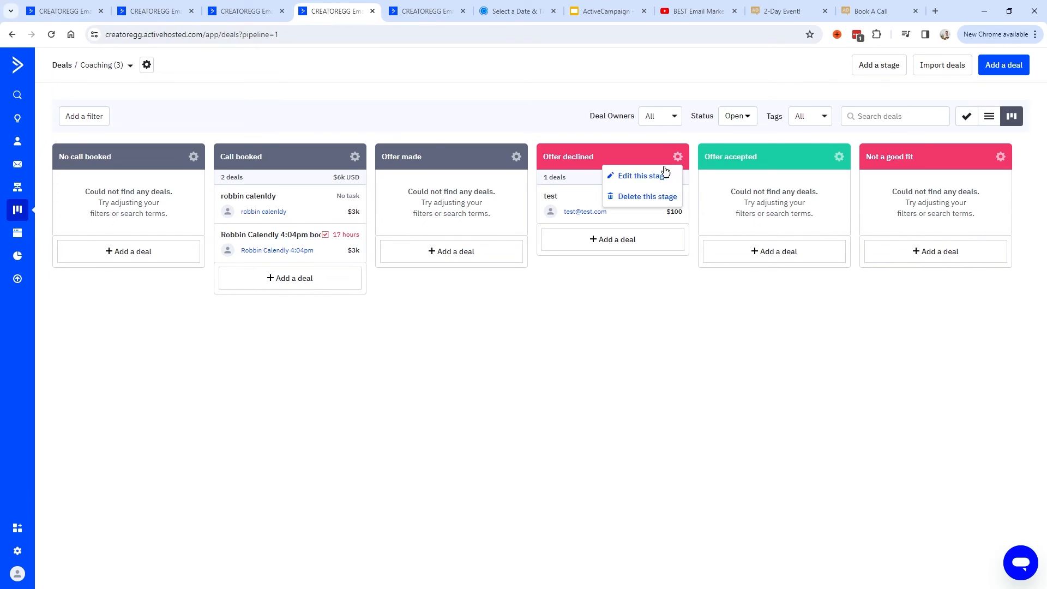
click(628, 177)
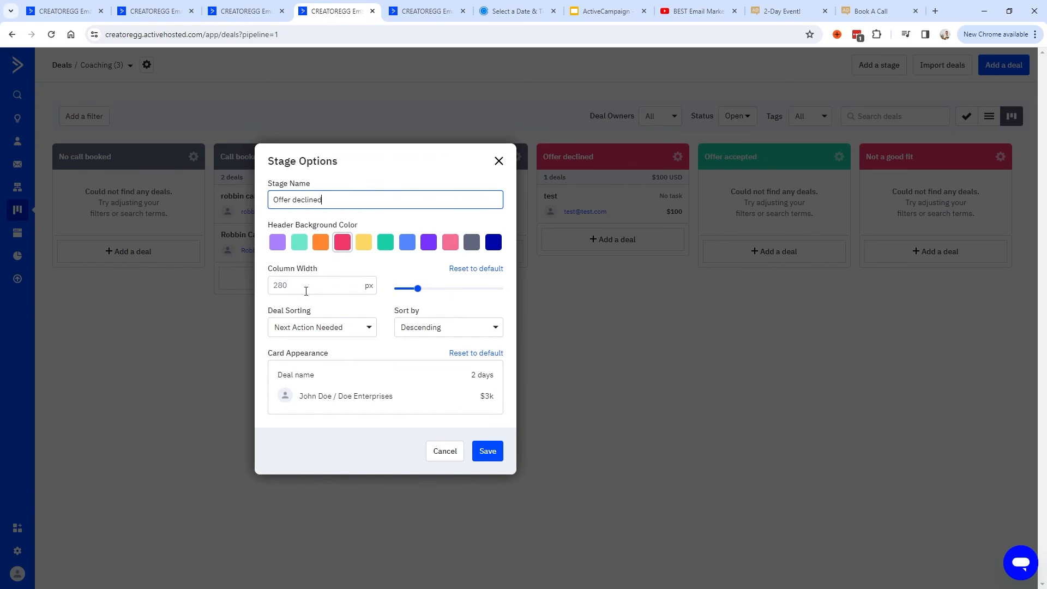
click(445, 452)
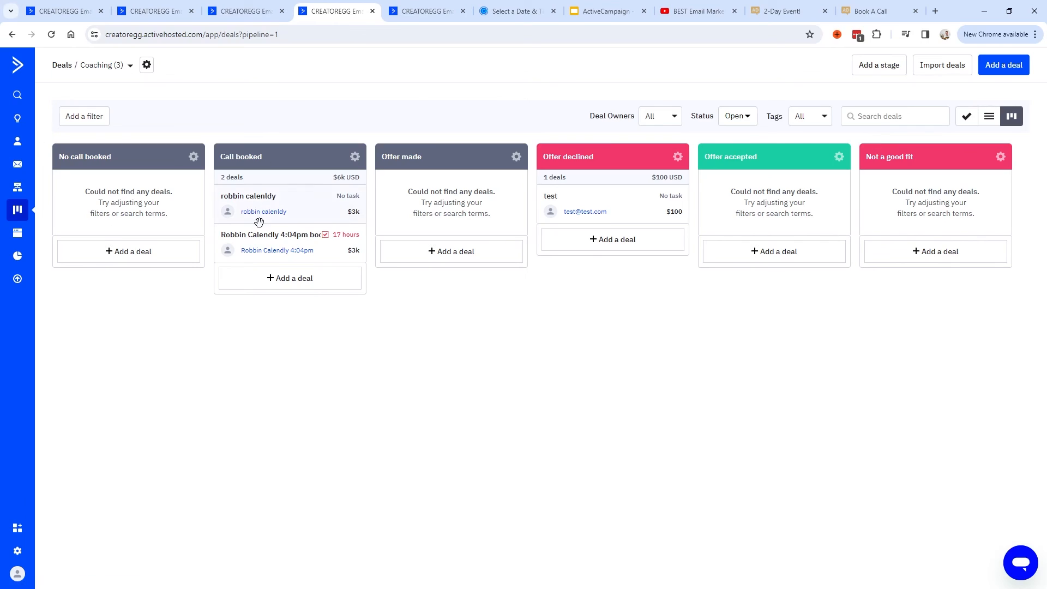
drag(223, 177, 246, 181)
click(244, 182)
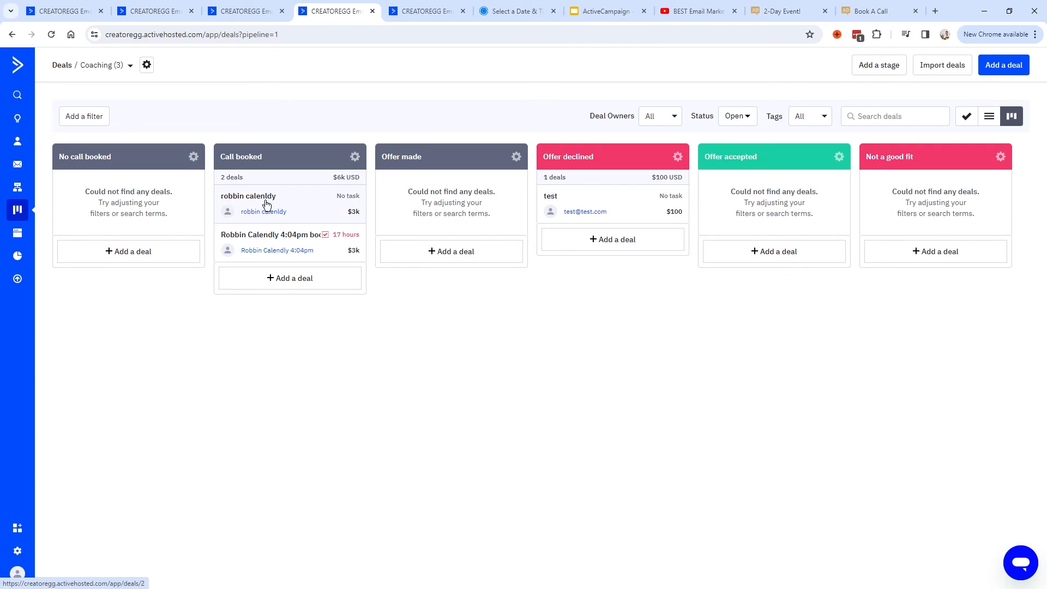
Open the first Call booked deal and highlight its $3k USD Deal Value.
click(295, 207)
drag(59, 305, 295, 308)
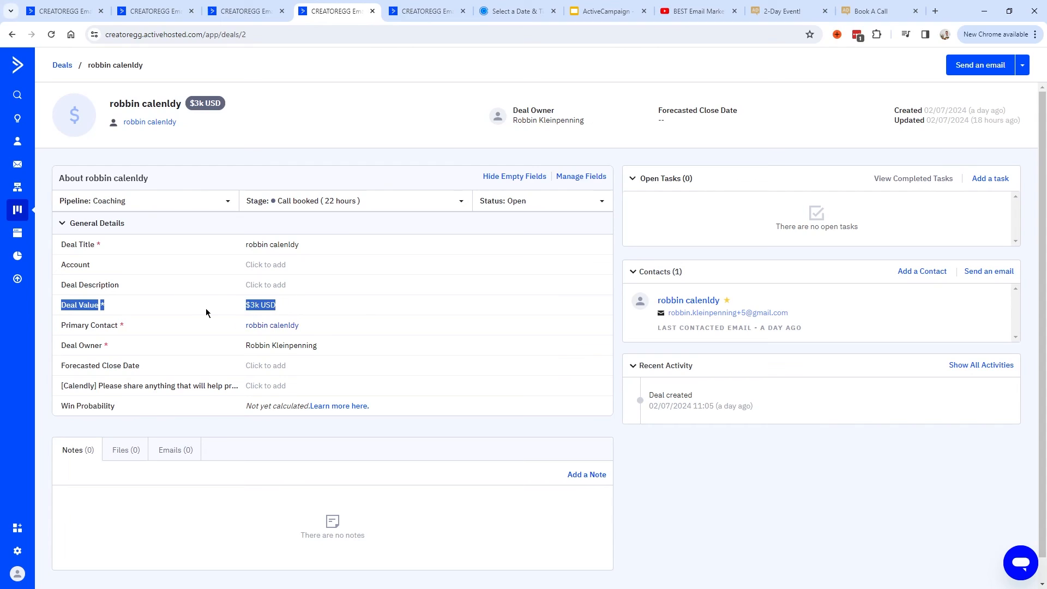
click(60, 310)
drag(60, 310, 315, 308)
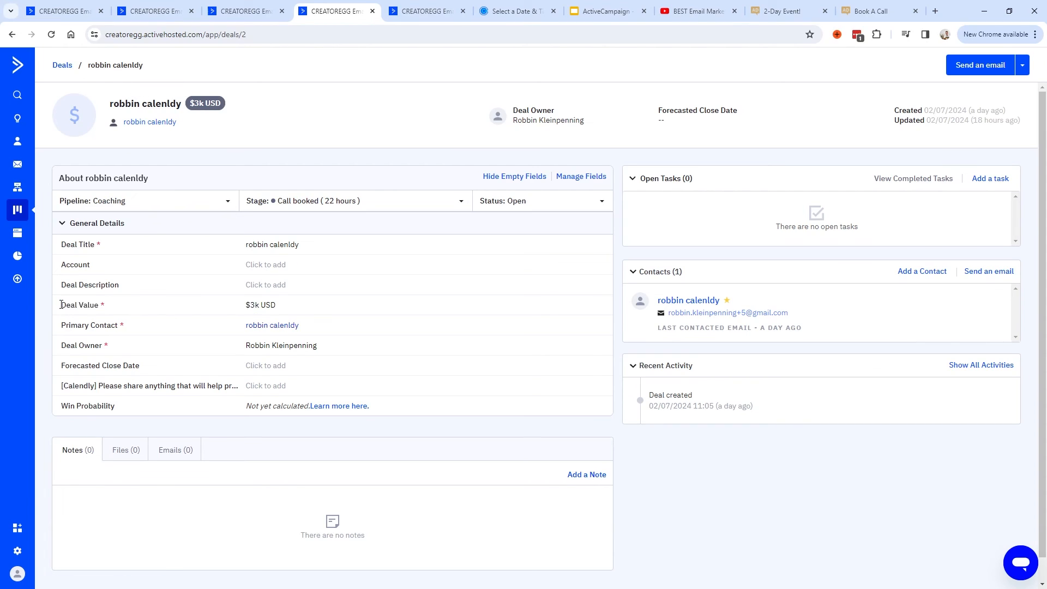
triple_click(313, 306)
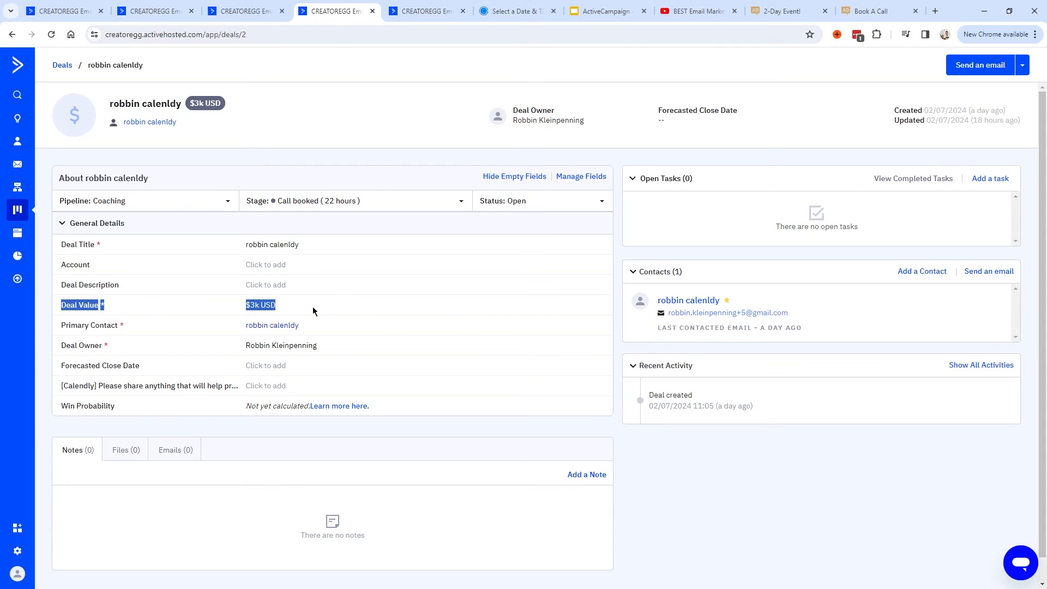
Back on the Coaching board, highlight Call booked's 2 deals totalling $6k USD, then return to the funnel slides.
click(62, 64)
drag(223, 183, 363, 181)
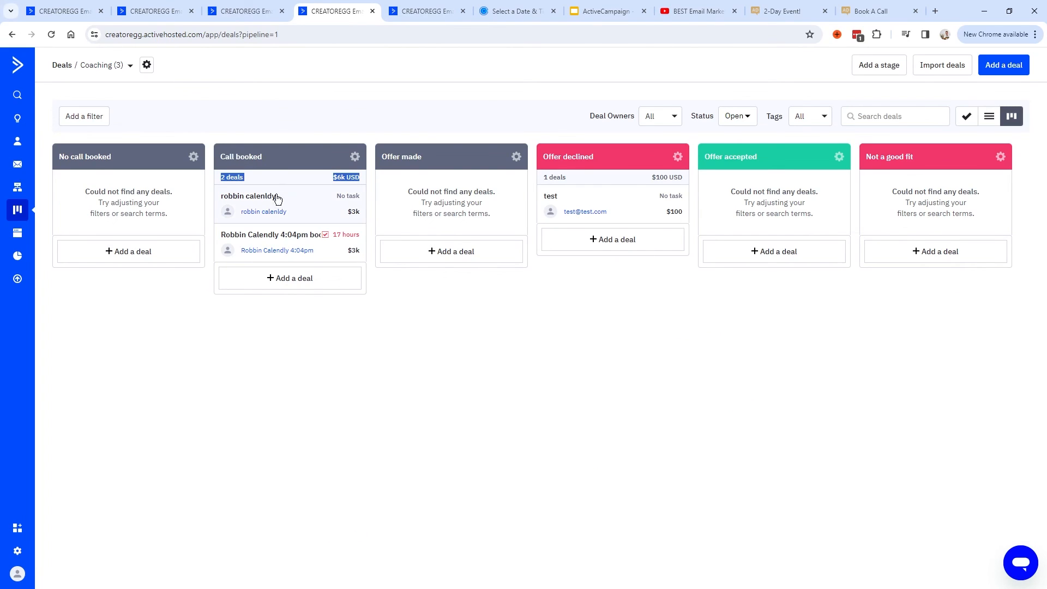
triple_click(332, 179)
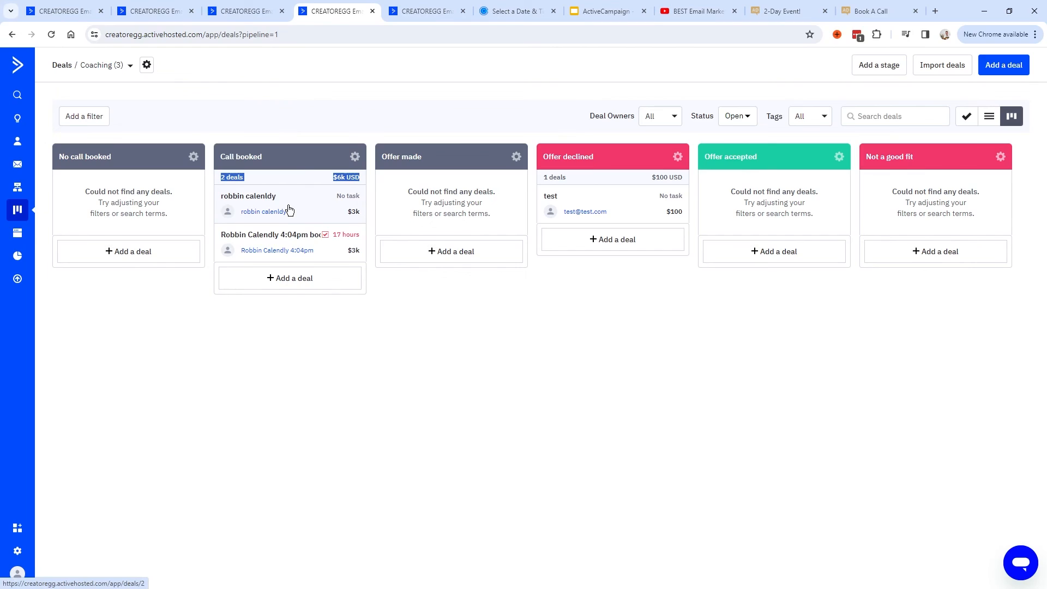
key(ctrl+7)
click(576, 200)
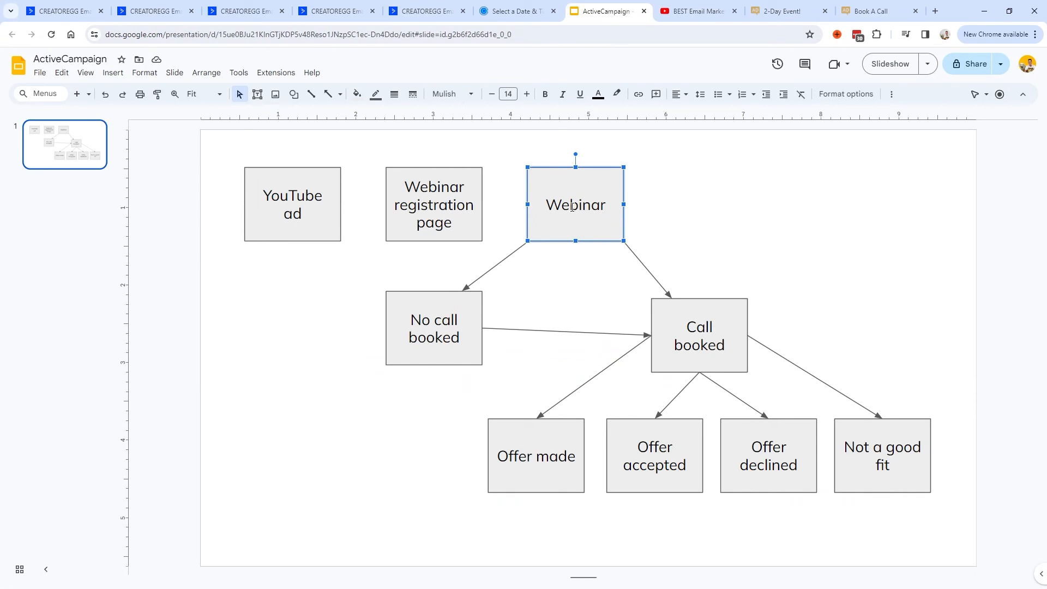
Go from the Future of Webinars page to the AdClients Book A Call page.
click(790, 13)
click(862, 15)
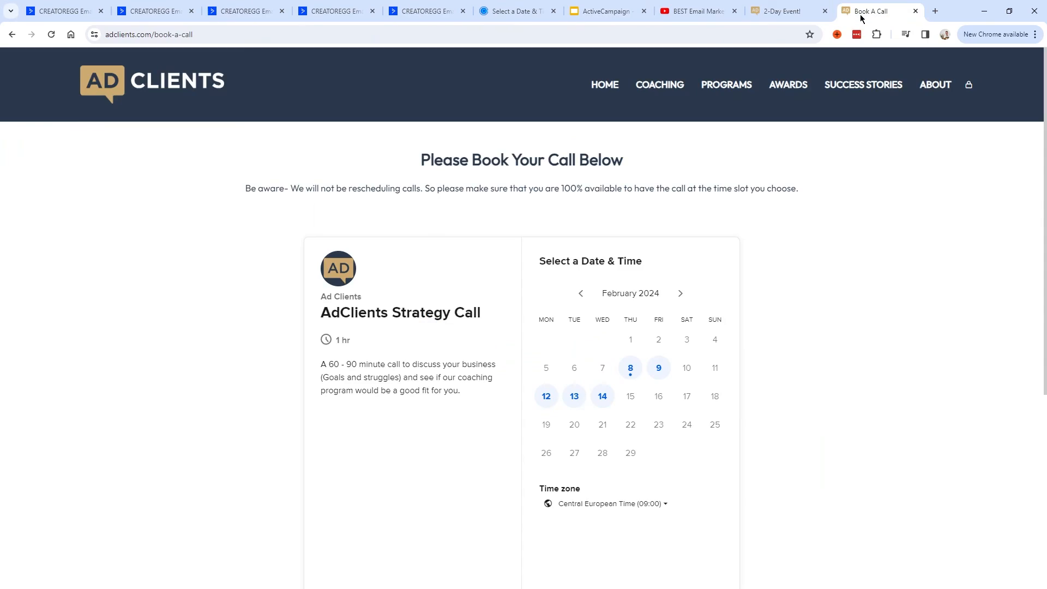
On the AdClients booking page, view the open time slots for February 8.
click(125, 35)
drag(414, 165, 667, 167)
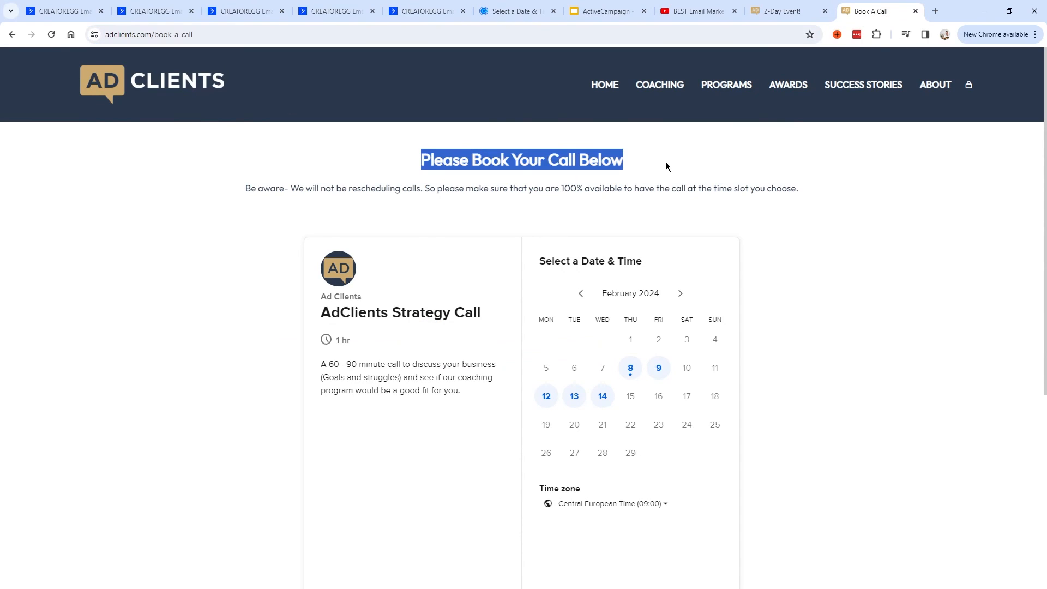
scroll(568, 243, down, 2)
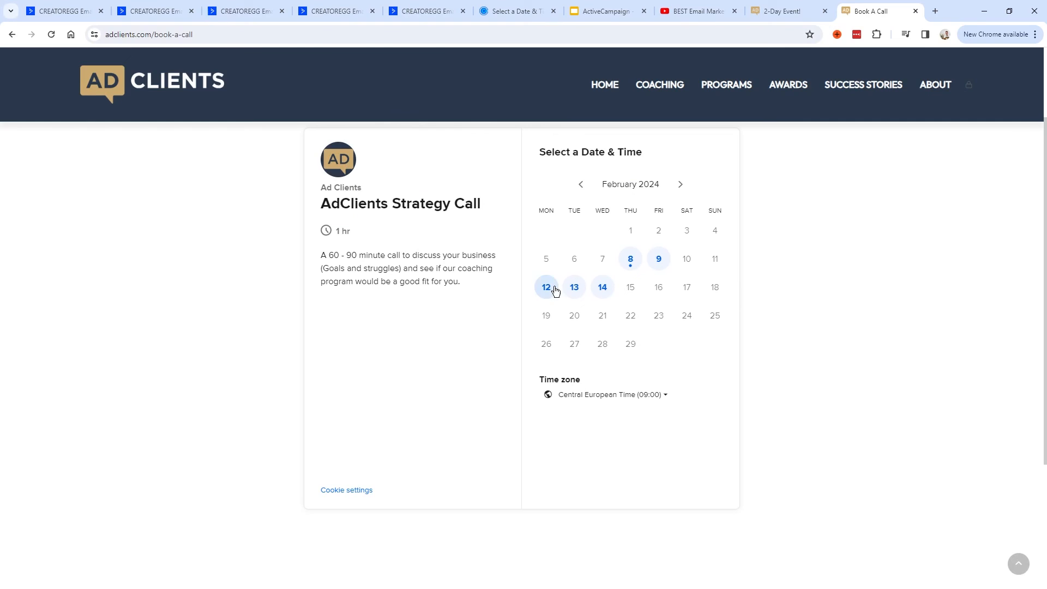
scroll(546, 246, up, 2)
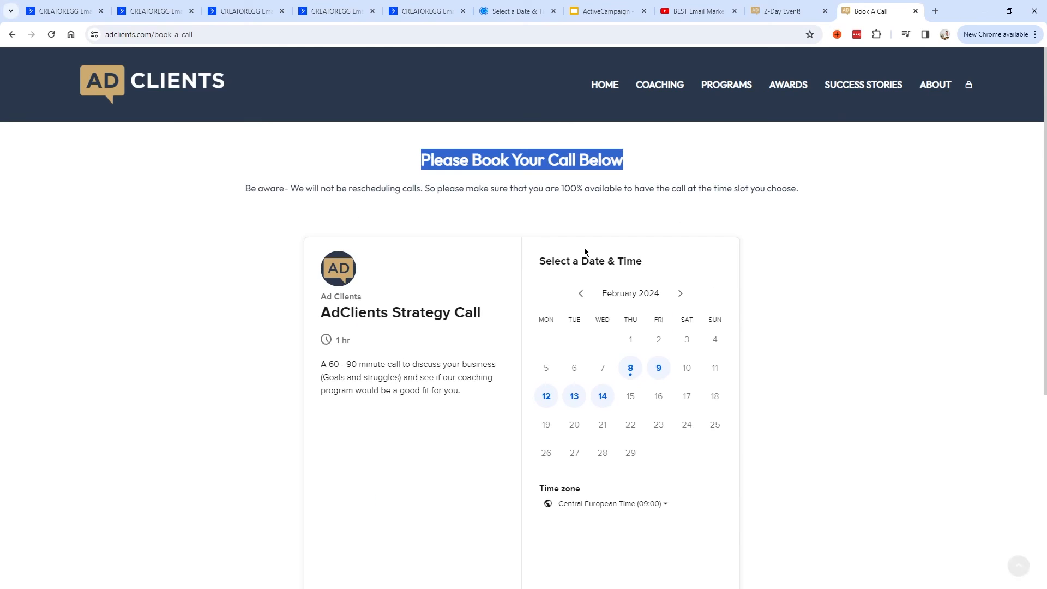
scroll(622, 339, down, 1)
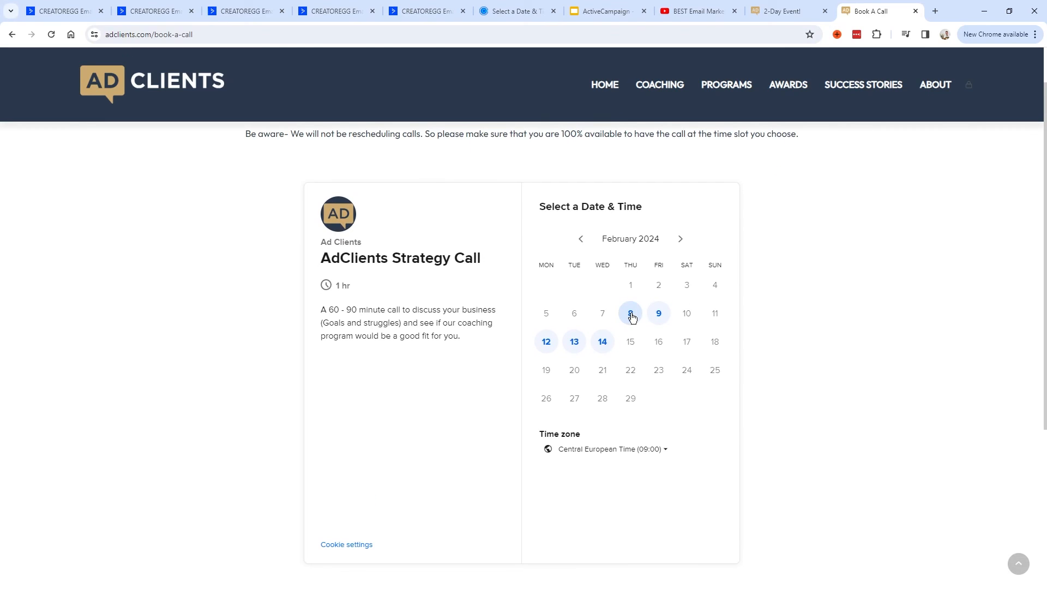
click(632, 316)
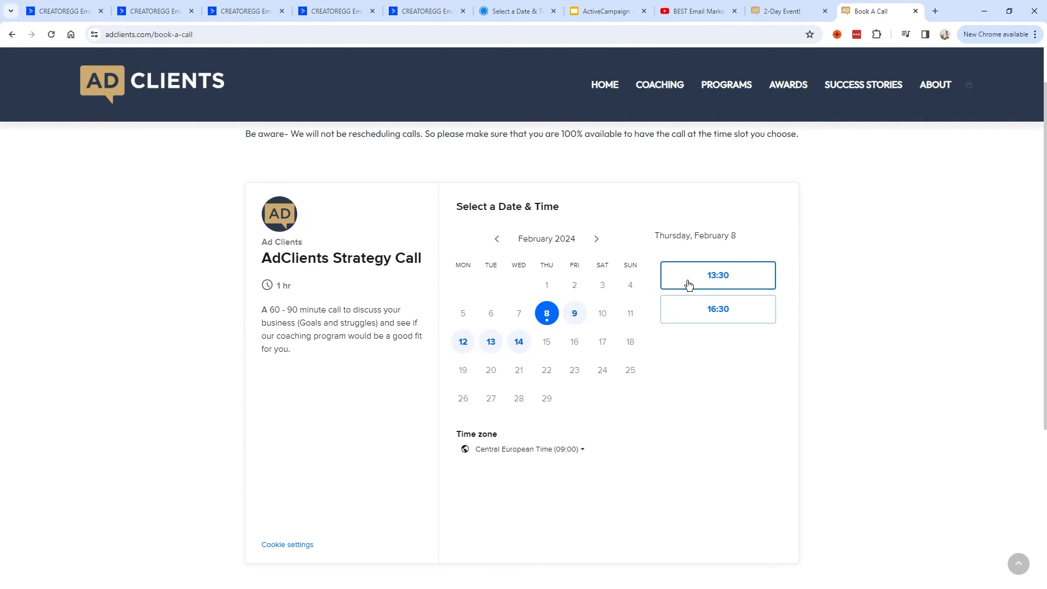
Check the Calendly booking link, then view ActiveCampaign's All Apps catalogue and its Popular Apps.
click(493, 13)
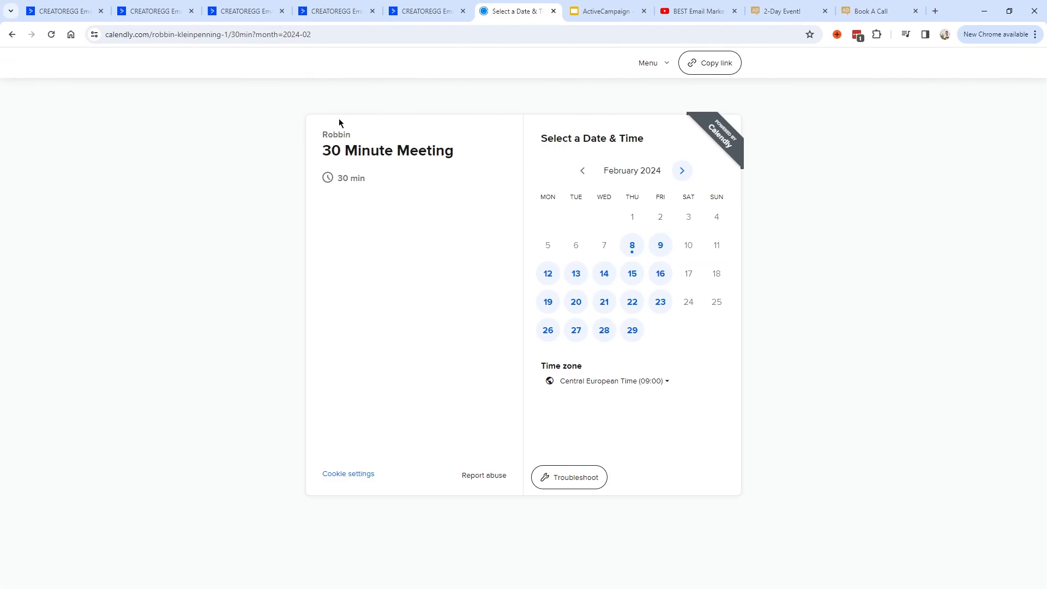
double_click(125, 34)
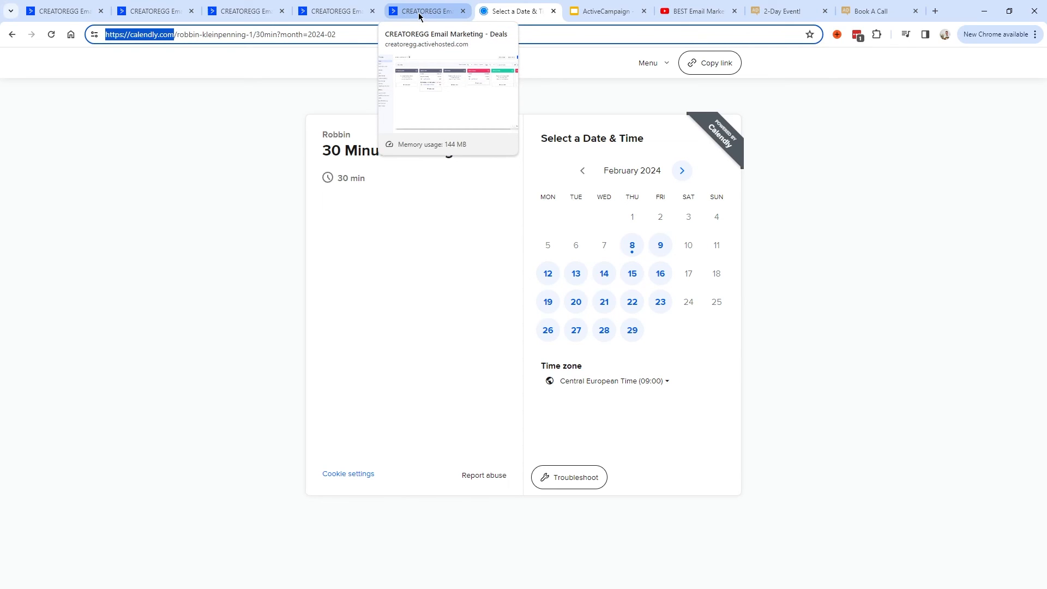
click(60, 11)
drag(186, 112, 290, 114)
click(289, 114)
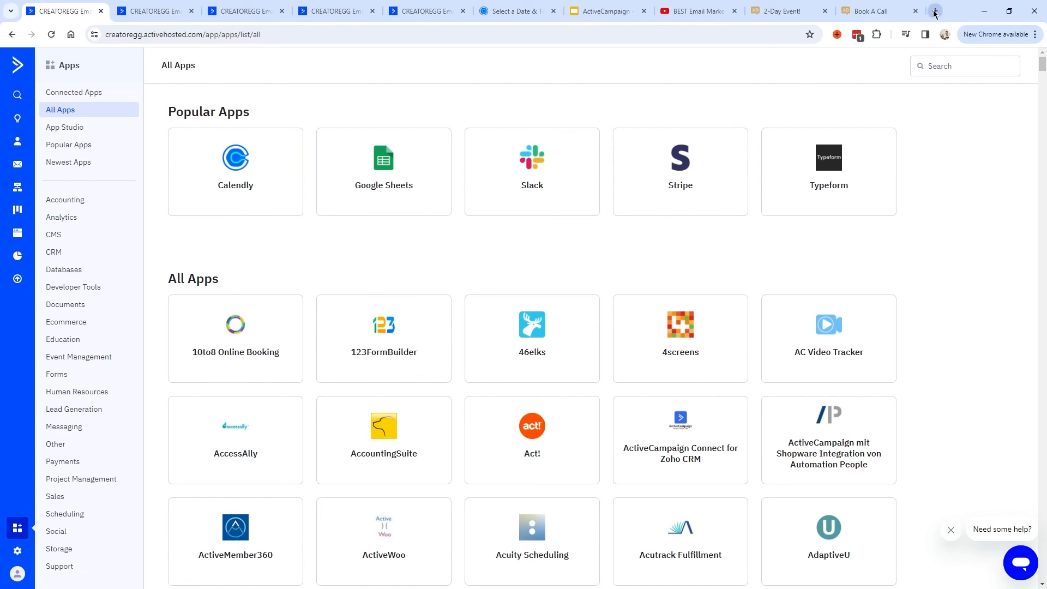
Search the Apps catalogue for 'calendly' and review the integration's connected Calendly account.
click(961, 66)
text(calendly)
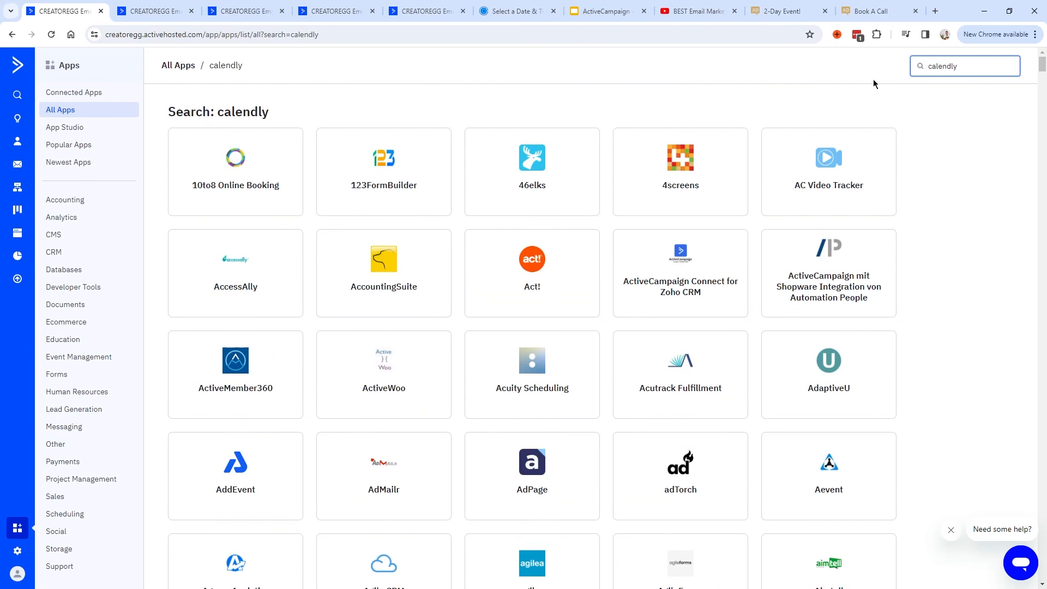
click(243, 173)
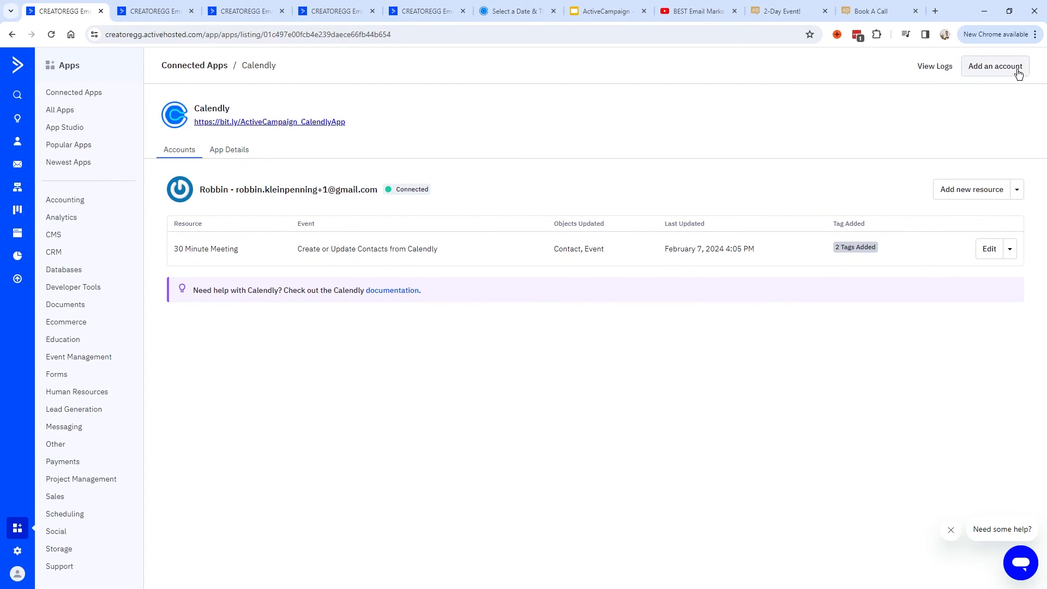
drag(430, 189, 199, 189)
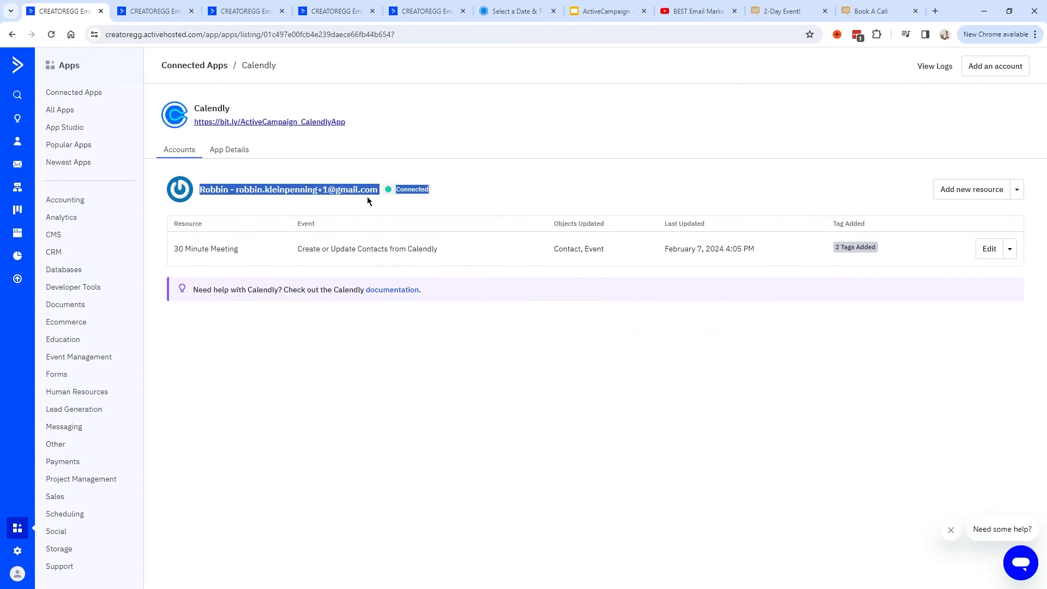
click(438, 189)
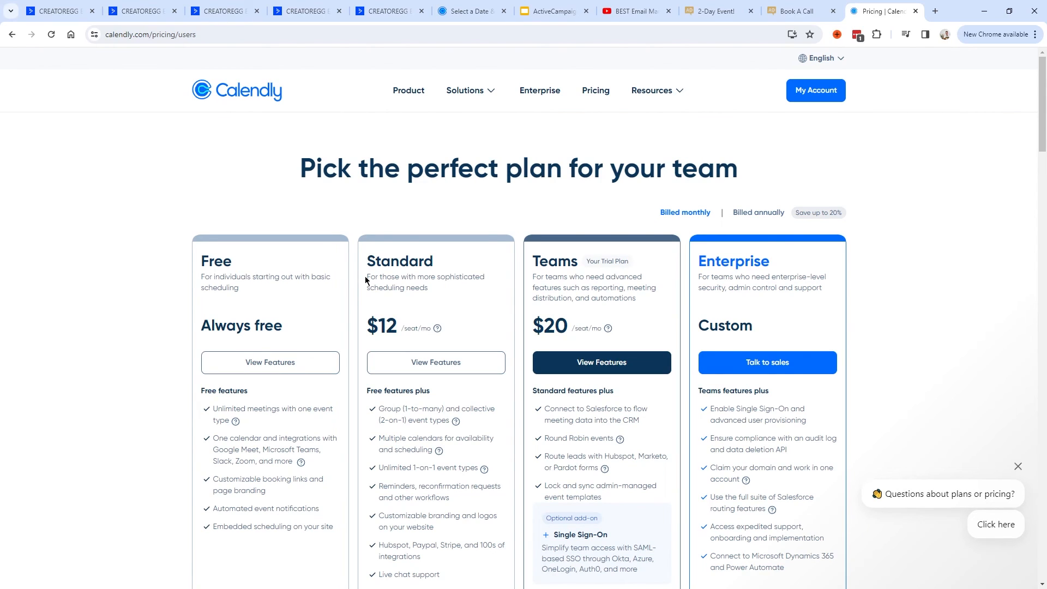
Compare Calendly's Free and $12 Standard plans, glance at Zapier's Create a Zap, then close both tabs.
drag(367, 258, 453, 316)
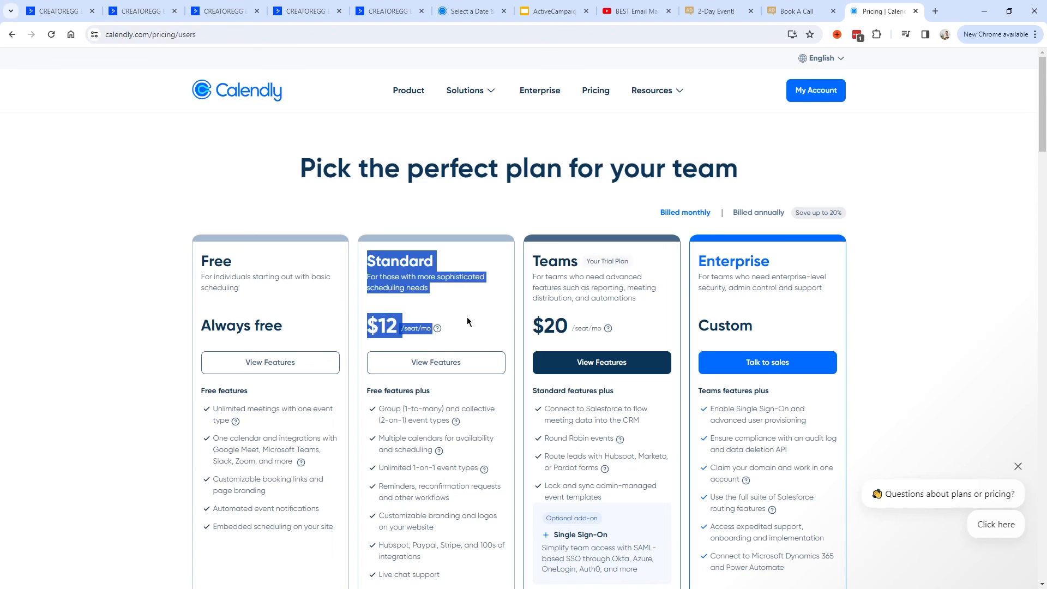
click(388, 291)
drag(202, 260, 323, 325)
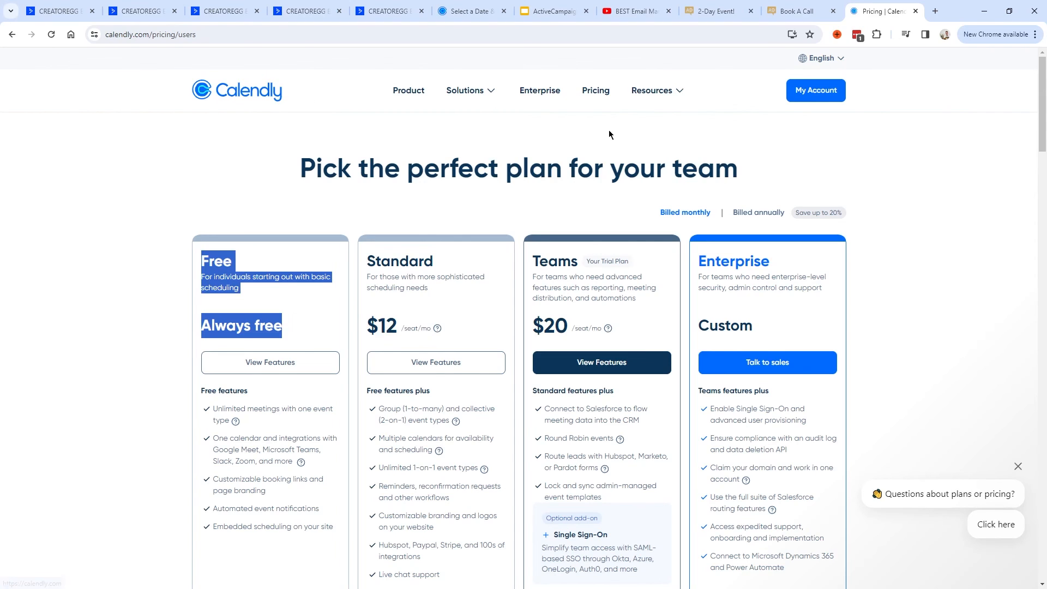
drag(487, 164, 751, 182)
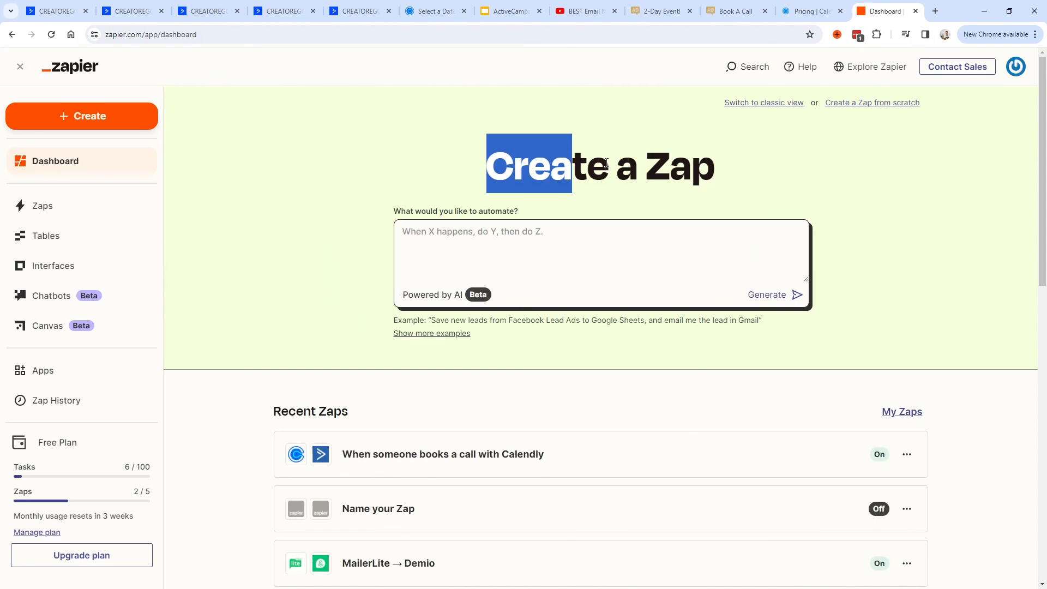
click(751, 181)
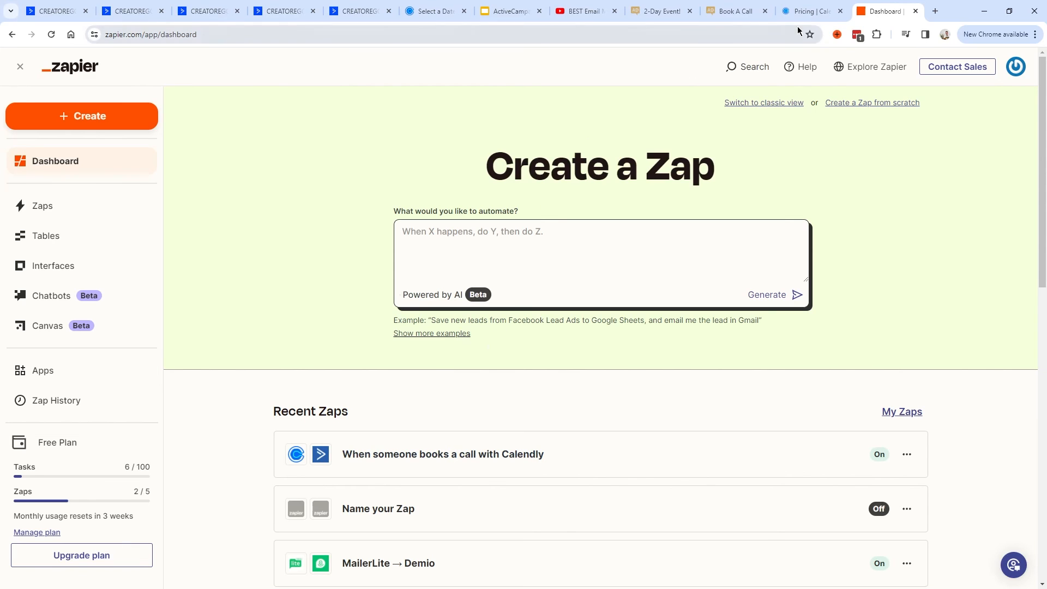
click(807, 11)
drag(785, 218, 814, 140)
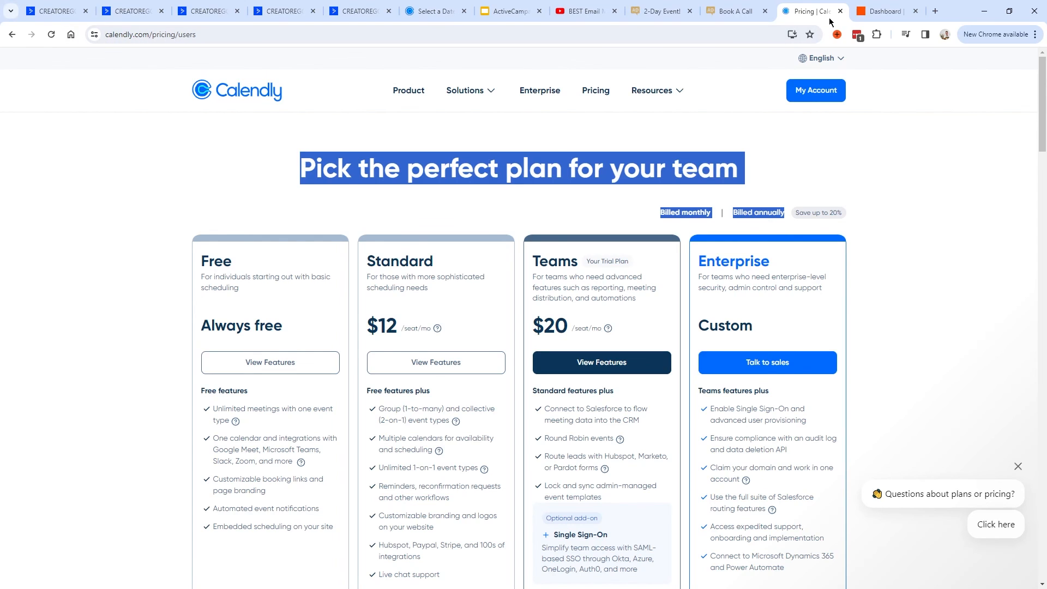
click(840, 11)
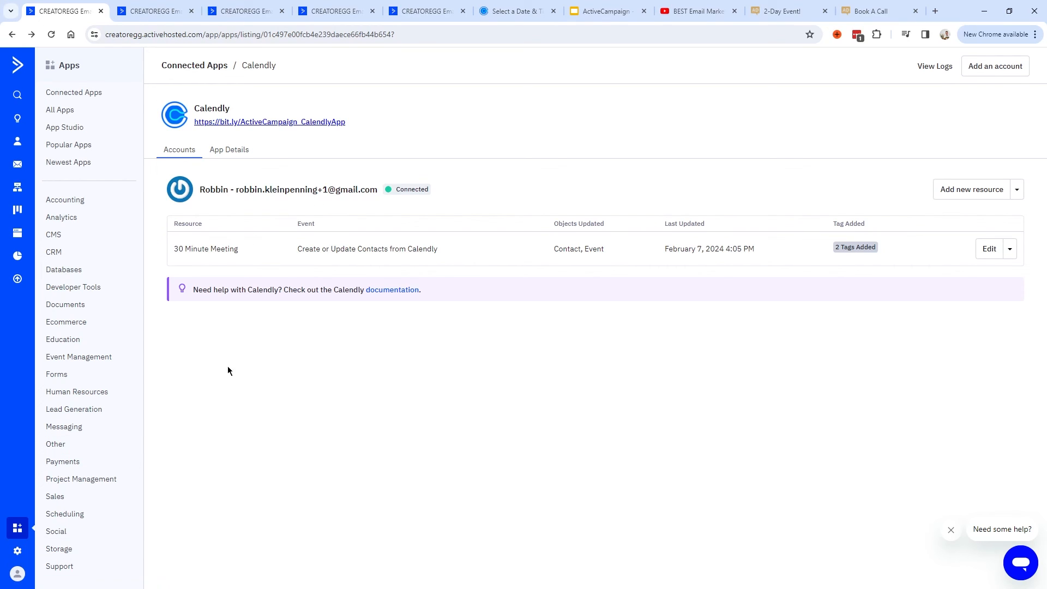
View the API Access and URL details under Settings > Developer.
click(18, 552)
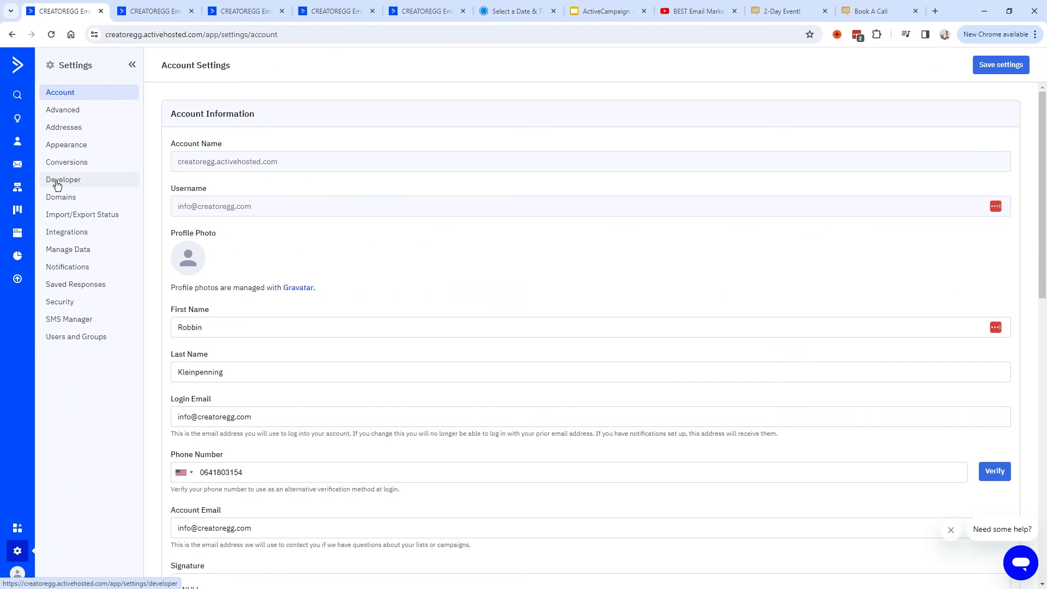
click(77, 182)
drag(174, 192, 382, 222)
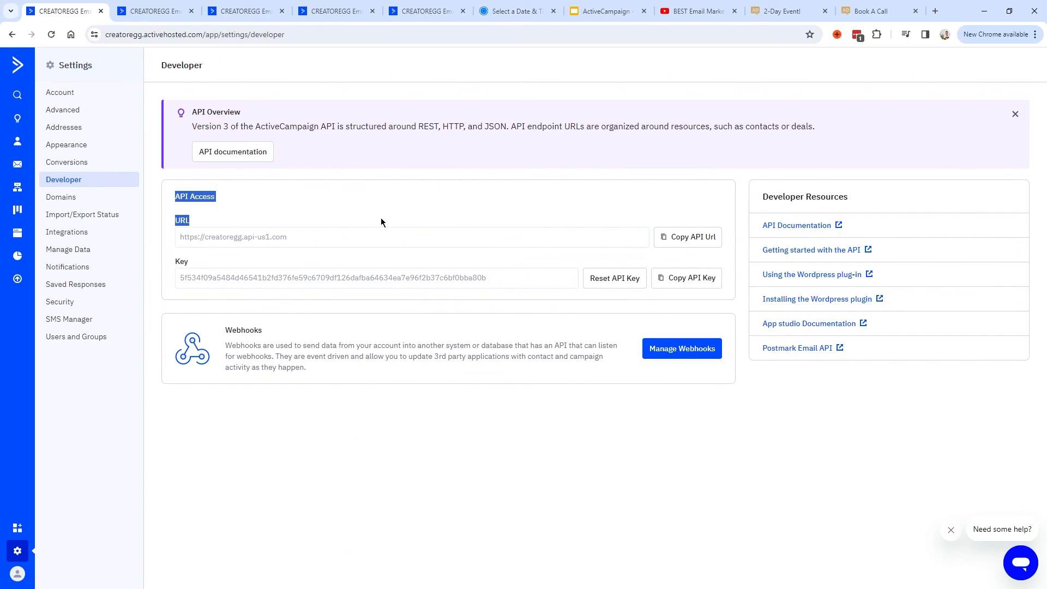
click(177, 196)
Return to the Calendly app and edit the 30 Minute Meeting resource's Field Mapping.
click(177, 263)
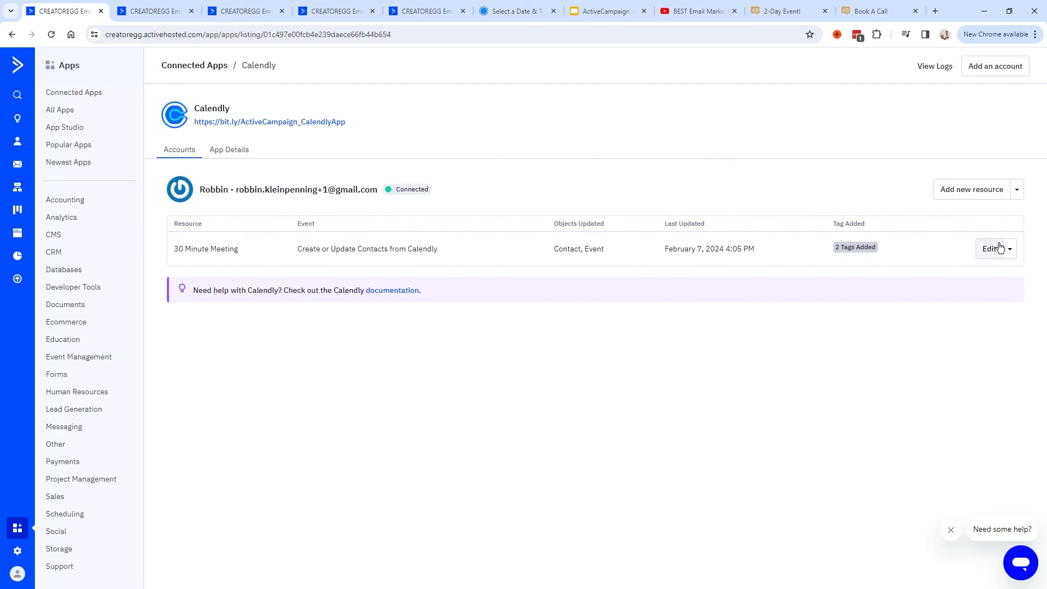
click(986, 249)
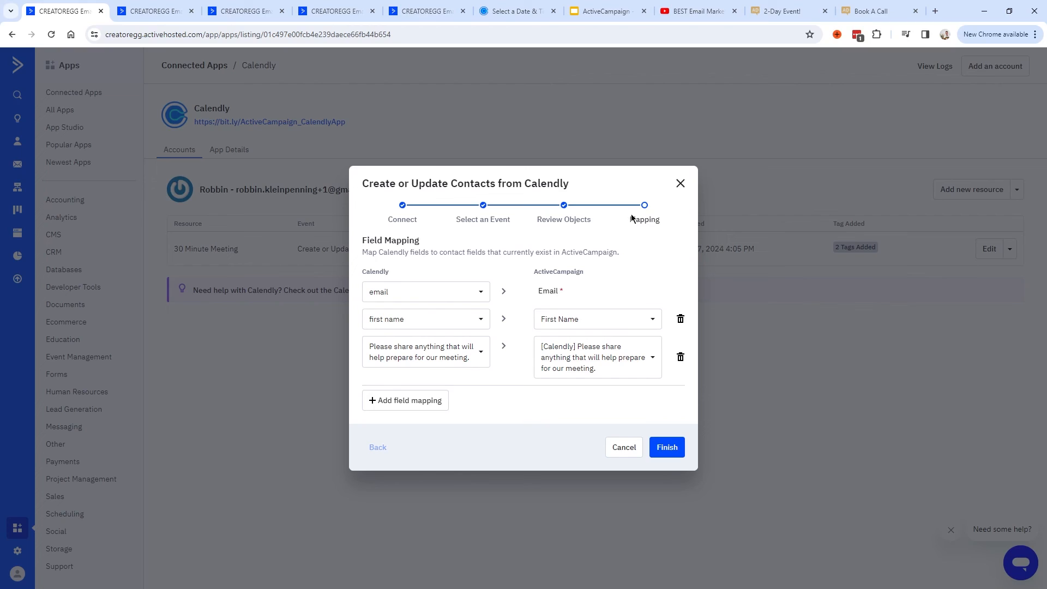
drag(362, 240, 425, 241)
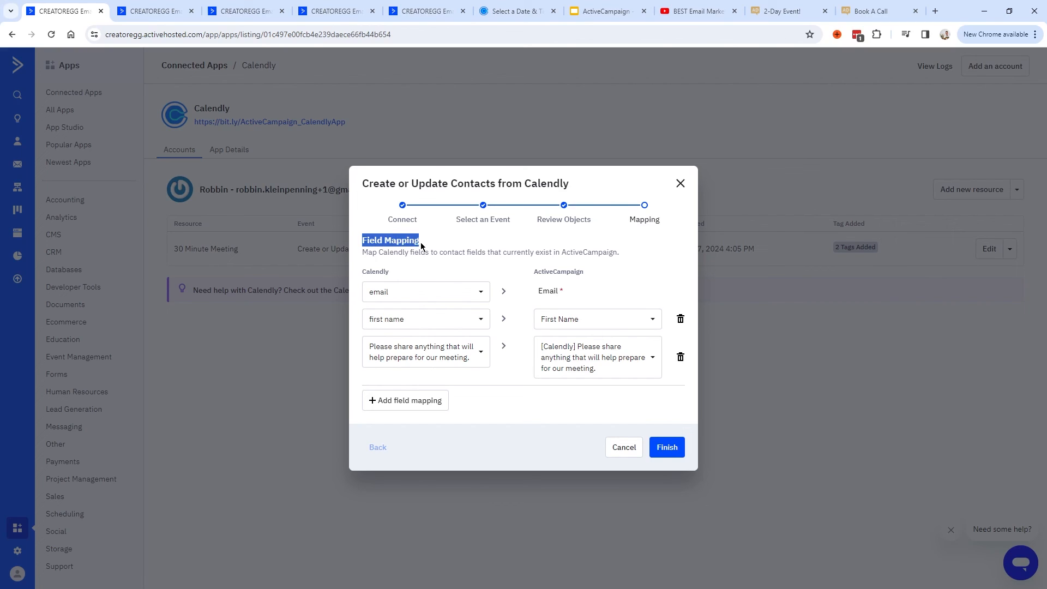
click(380, 264)
drag(365, 274, 391, 273)
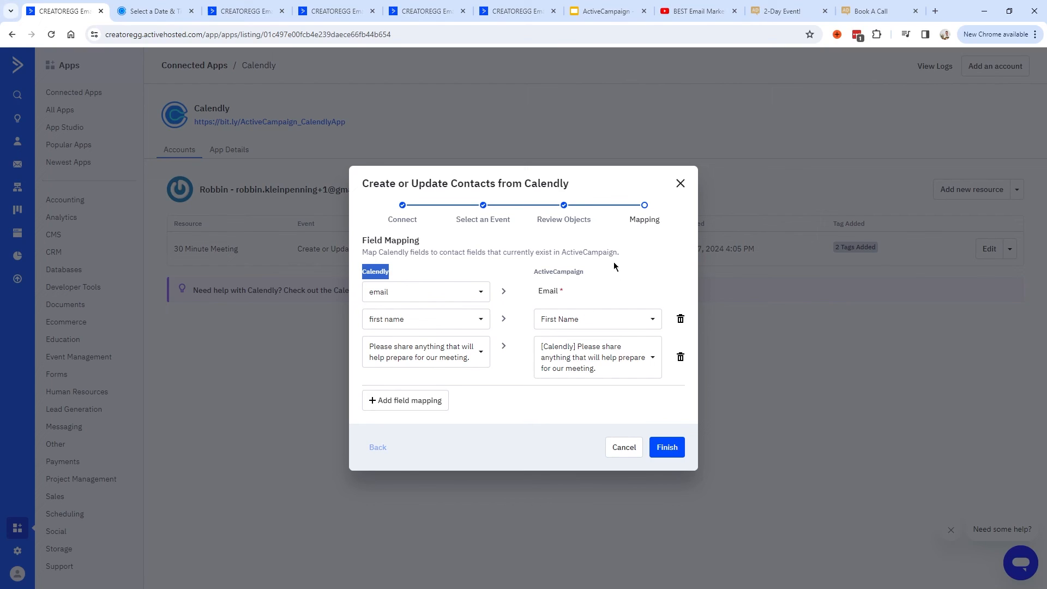
Choose the 09:00 slot on Friday, February 9 and open the Calendly details form.
click(151, 13)
click(382, 35)
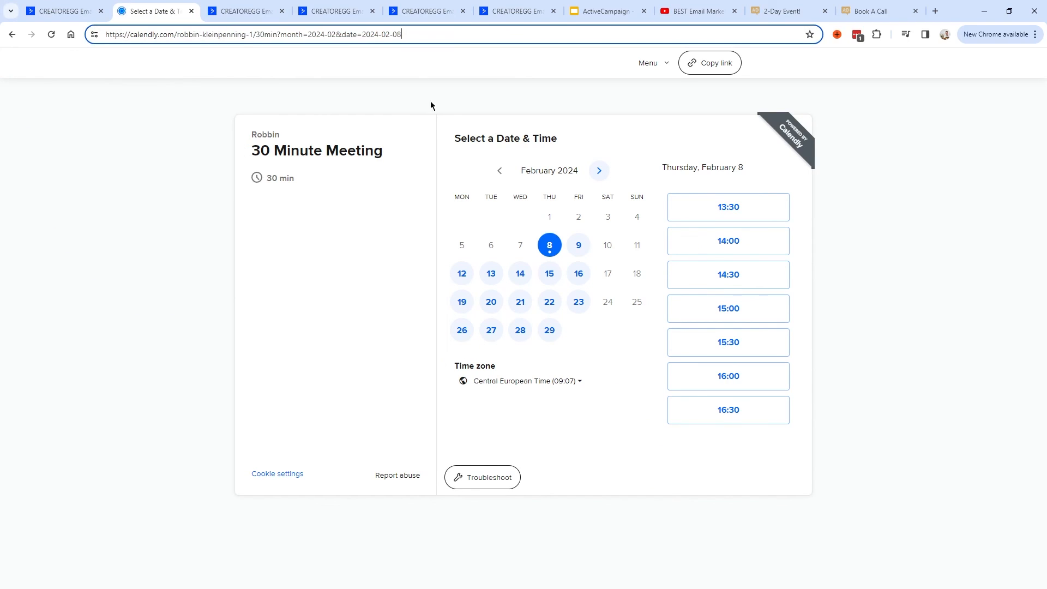
click(581, 246)
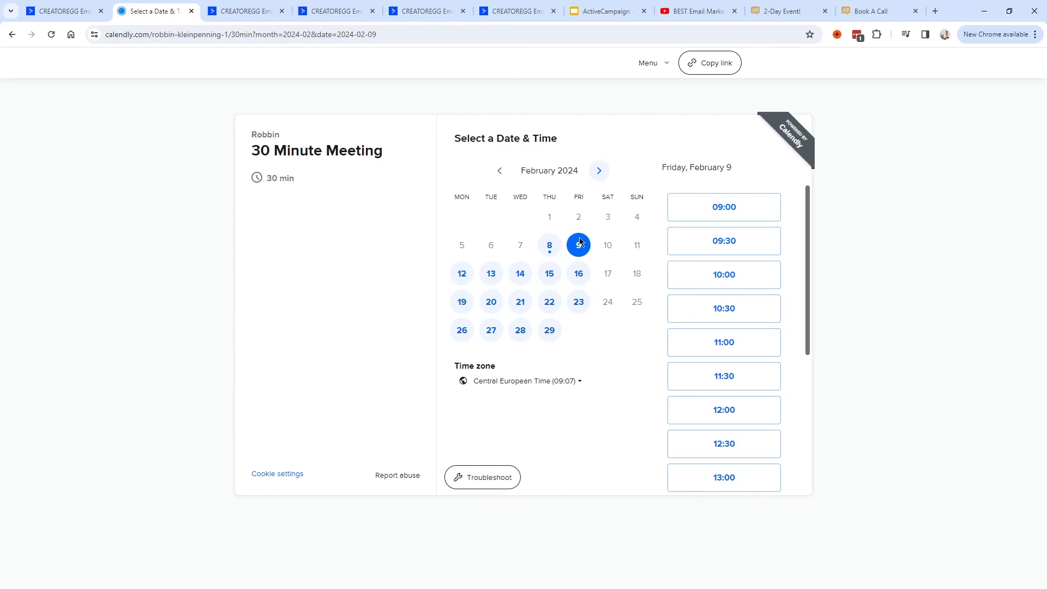
click(731, 210)
click(762, 211)
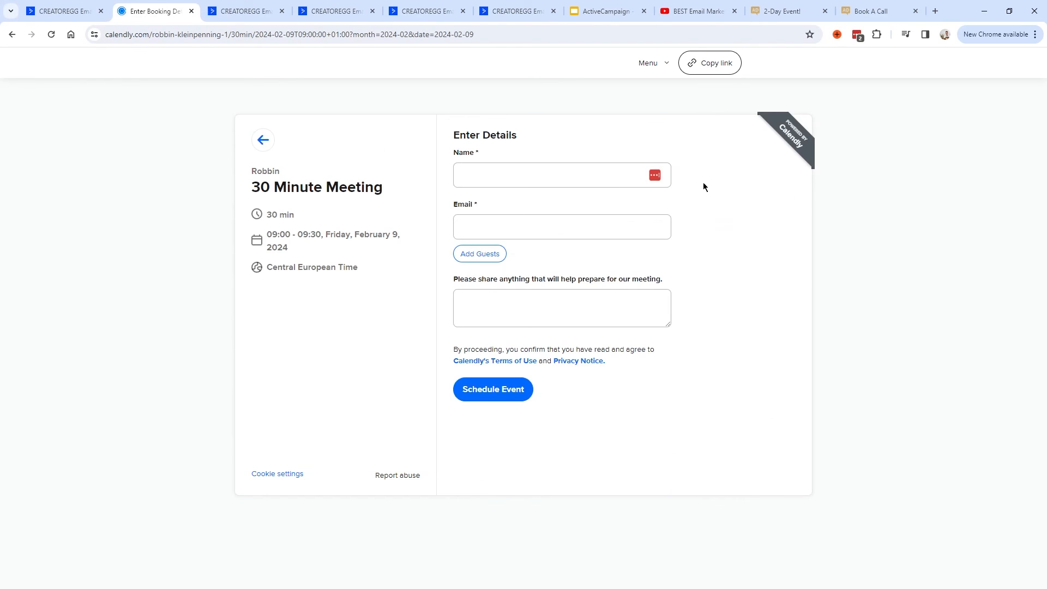
Review the empty Name and Email fields, enlarge the meeting-prep comment box, and return to ActiveCampaign.
drag(459, 135, 498, 162)
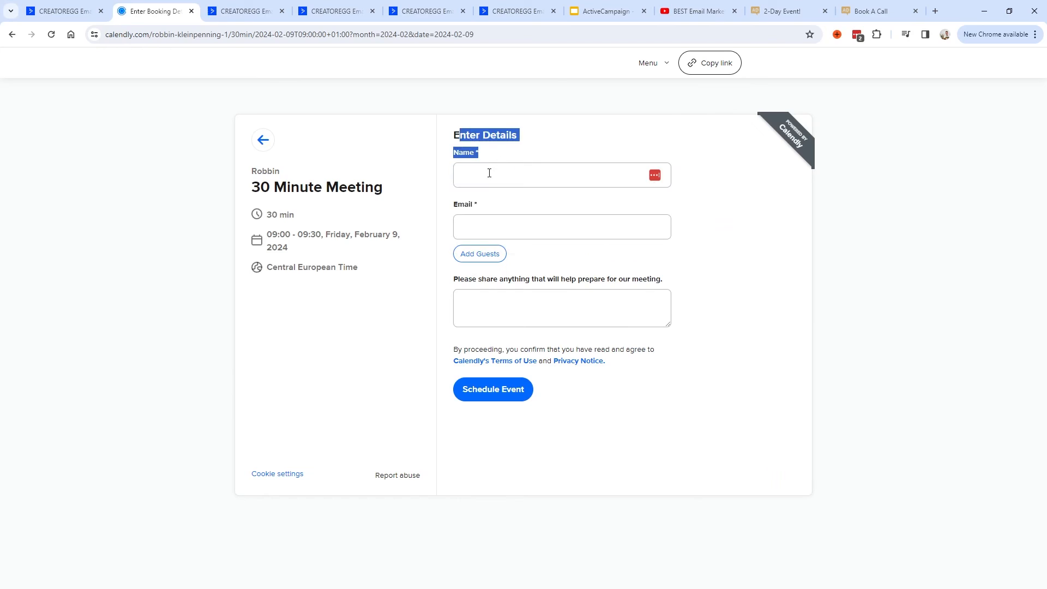
click(498, 174)
click(522, 228)
click(701, 265)
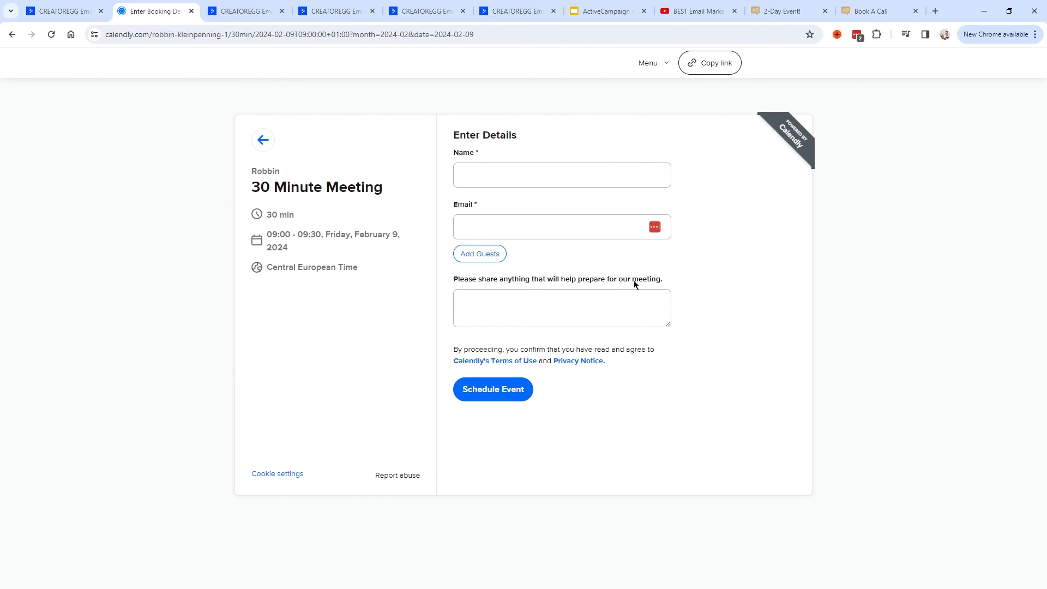
drag(668, 324, 682, 403)
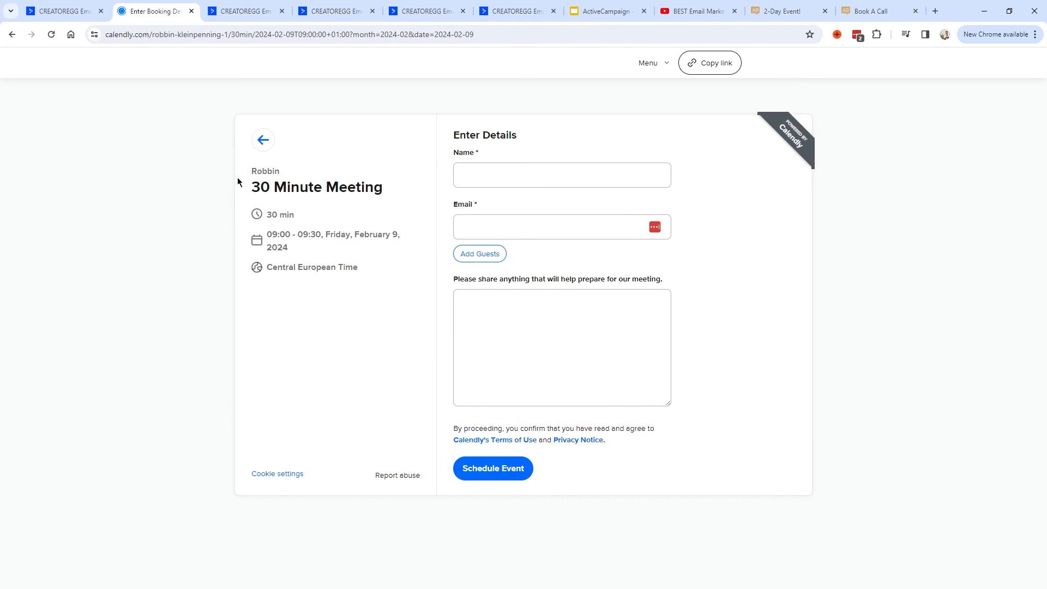
key(ctrl+shift+Tab)
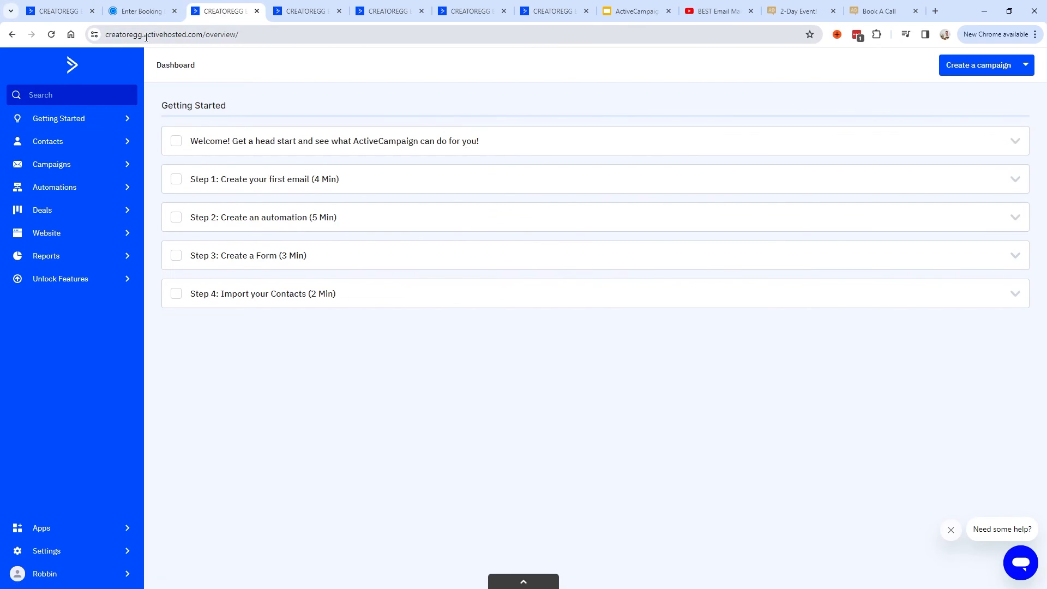
On the contact Fields page, start a new field whose name begins with the [Calendly] prefix.
click(86, 143)
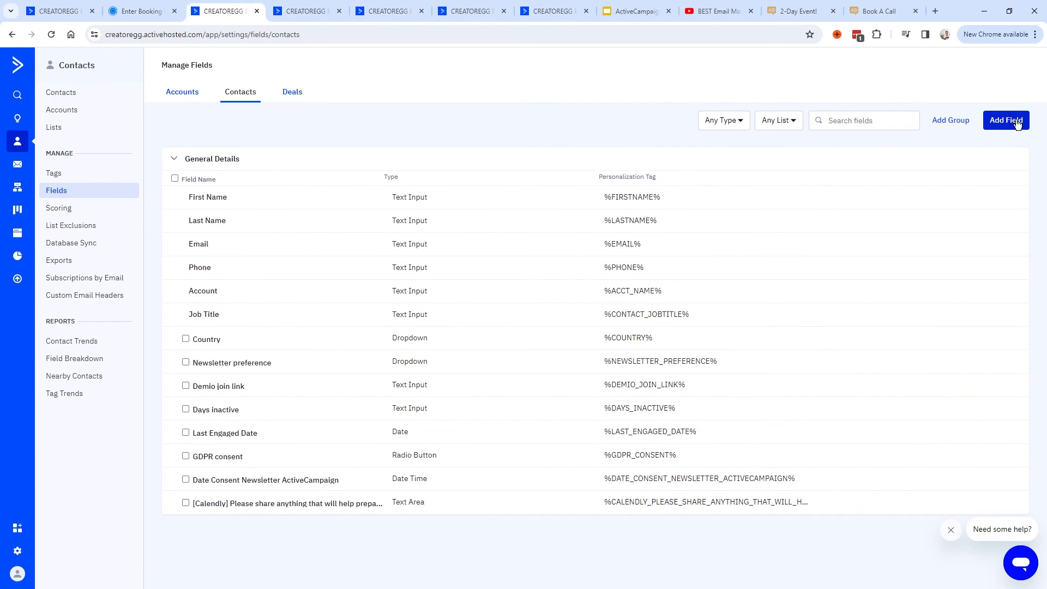
click(185, 503)
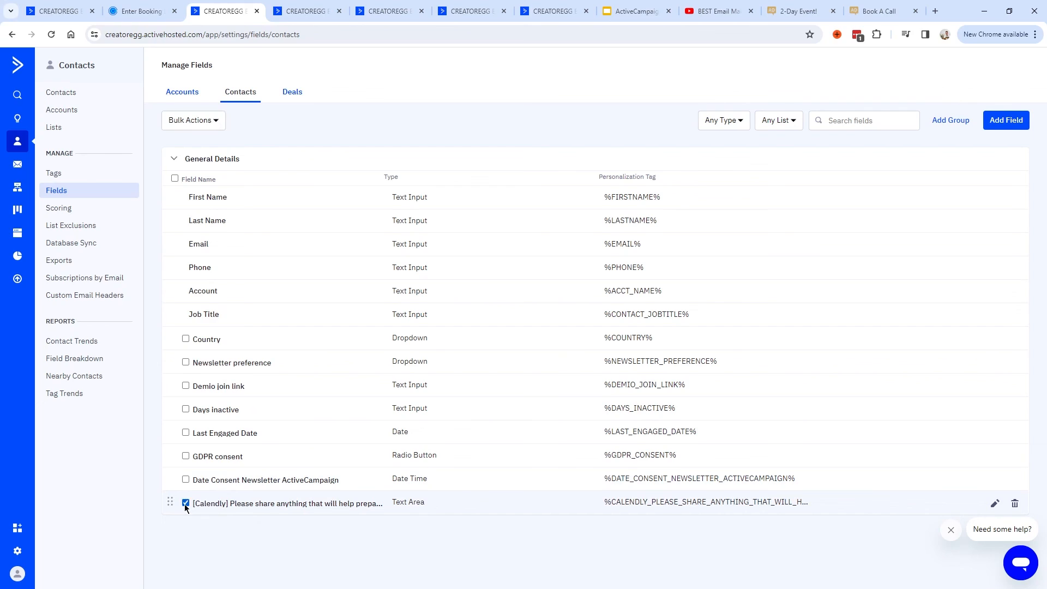
click(186, 502)
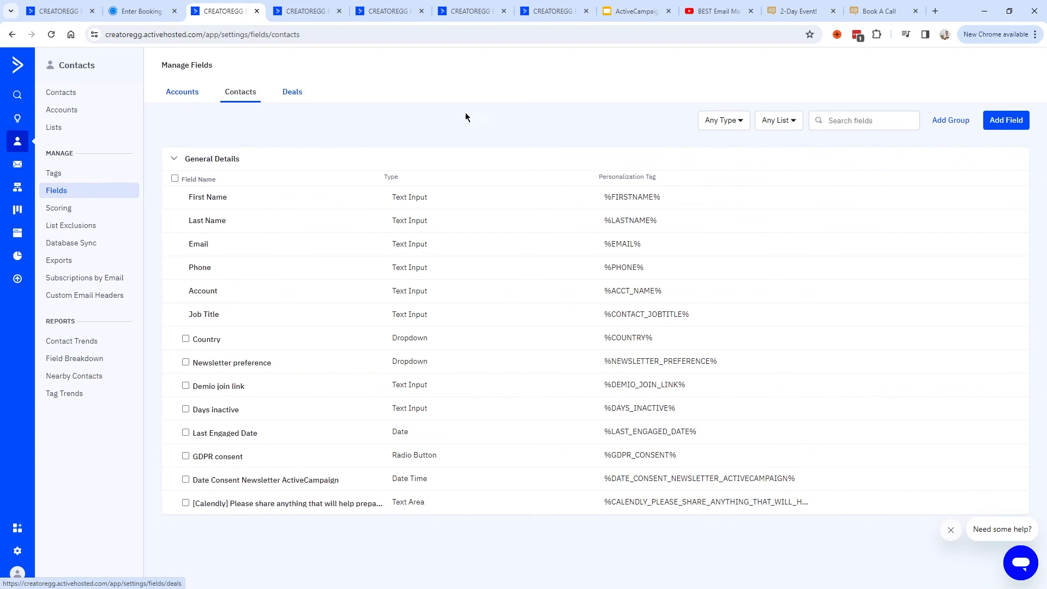
click(1014, 125)
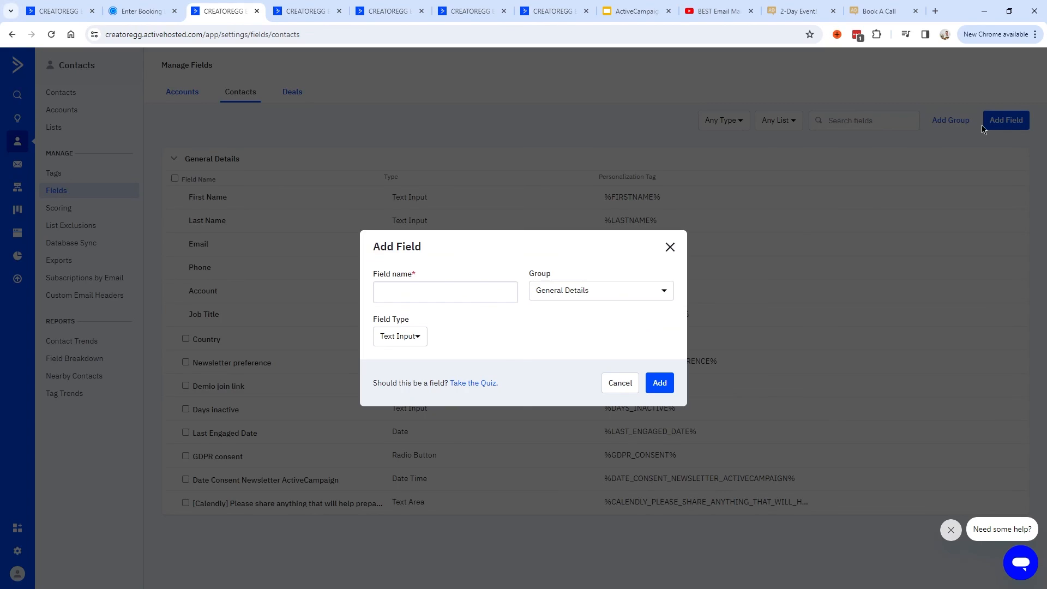
text([Calendly])
drag(416, 293, 346, 290)
drag(448, 291, 358, 292)
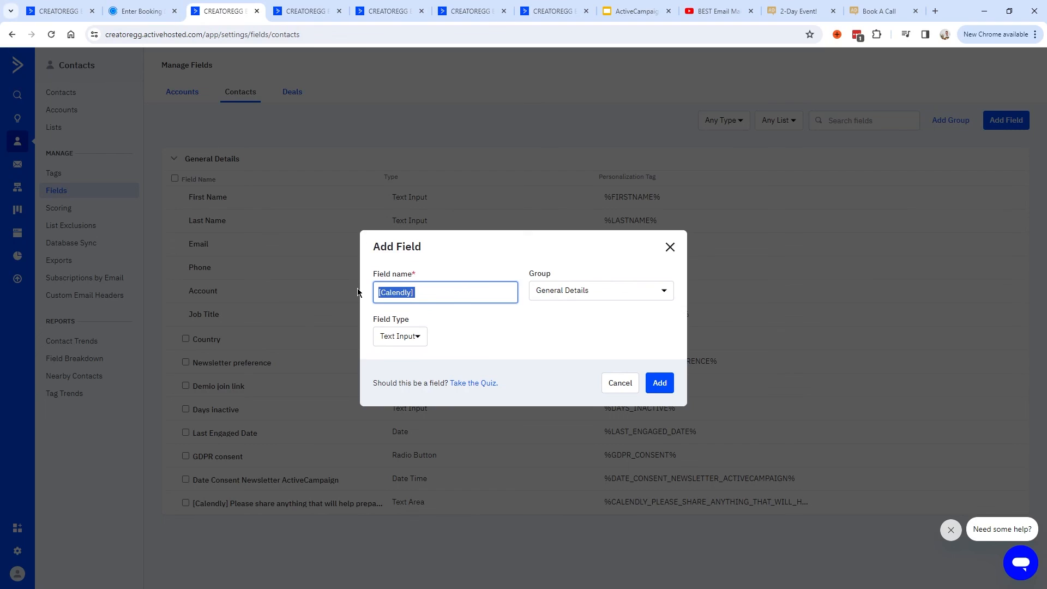
click(425, 296)
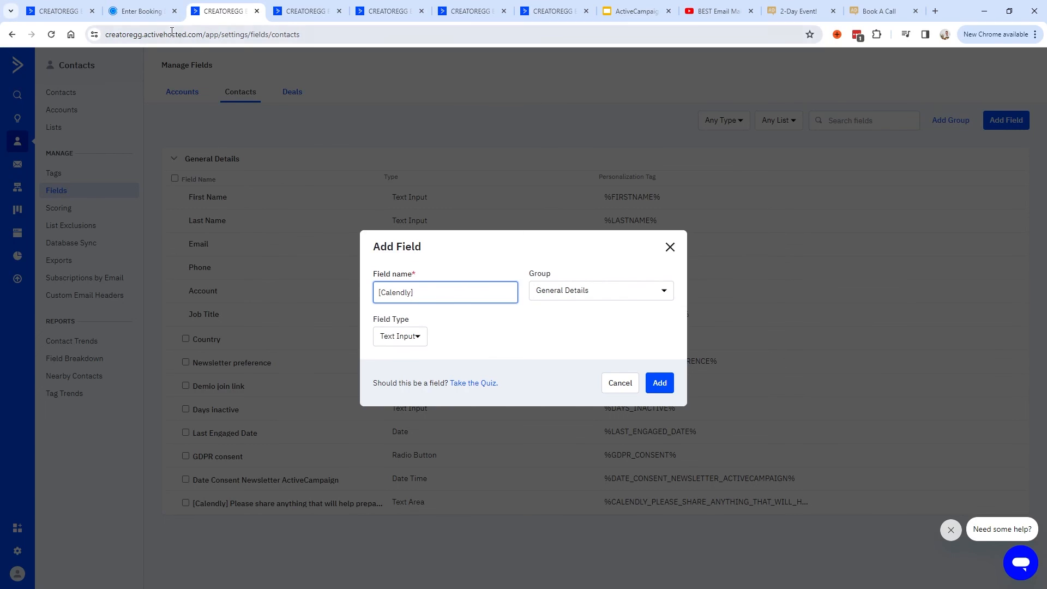
Append the Calendly meeting-preparation question to the field name, make it a Text Area and add it.
click(140, 15)
triple_click(502, 280)
key(ctrl+c)
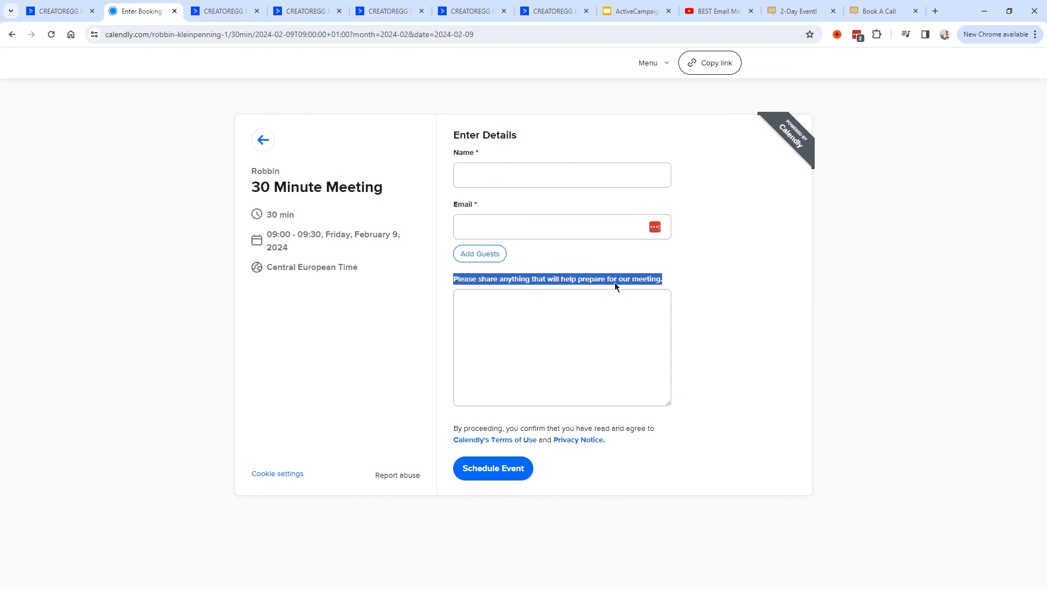
key(ctrl+Tab)
key(ctrl+v)
triple_click(457, 292)
click(451, 295)
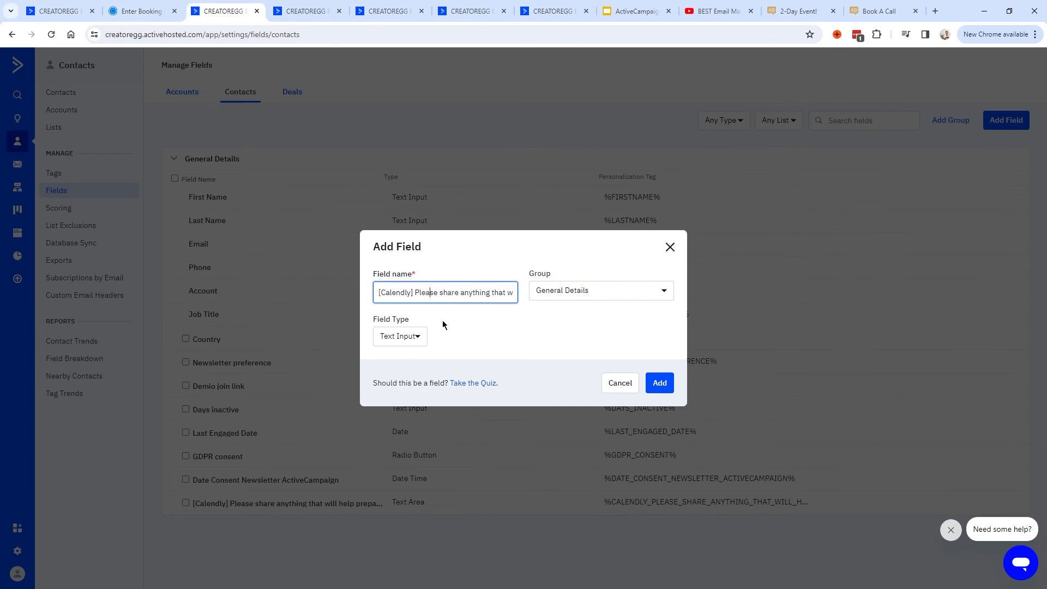
click(404, 336)
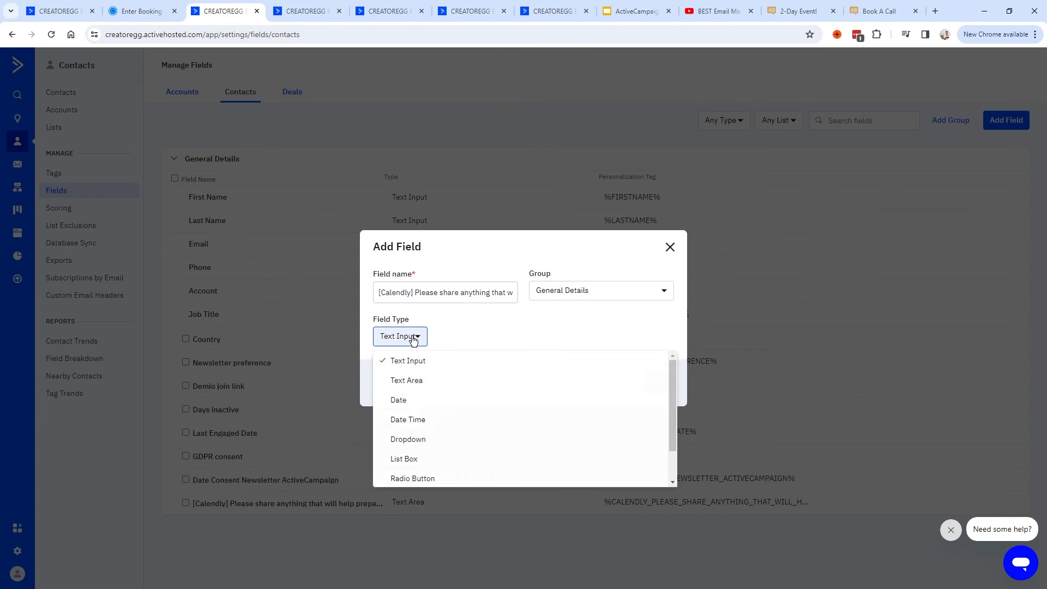
click(401, 383)
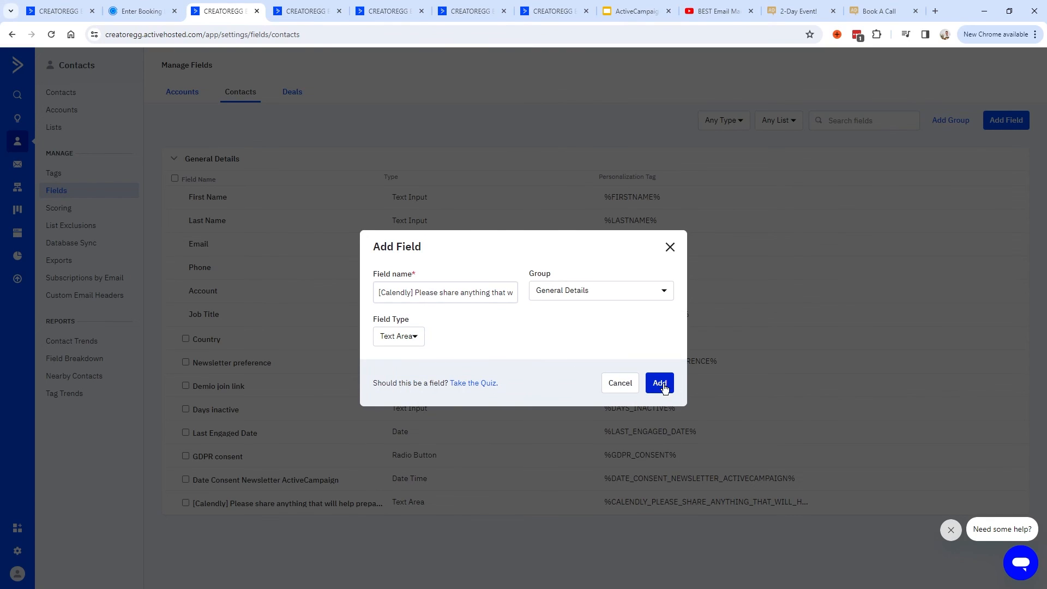
click(660, 382)
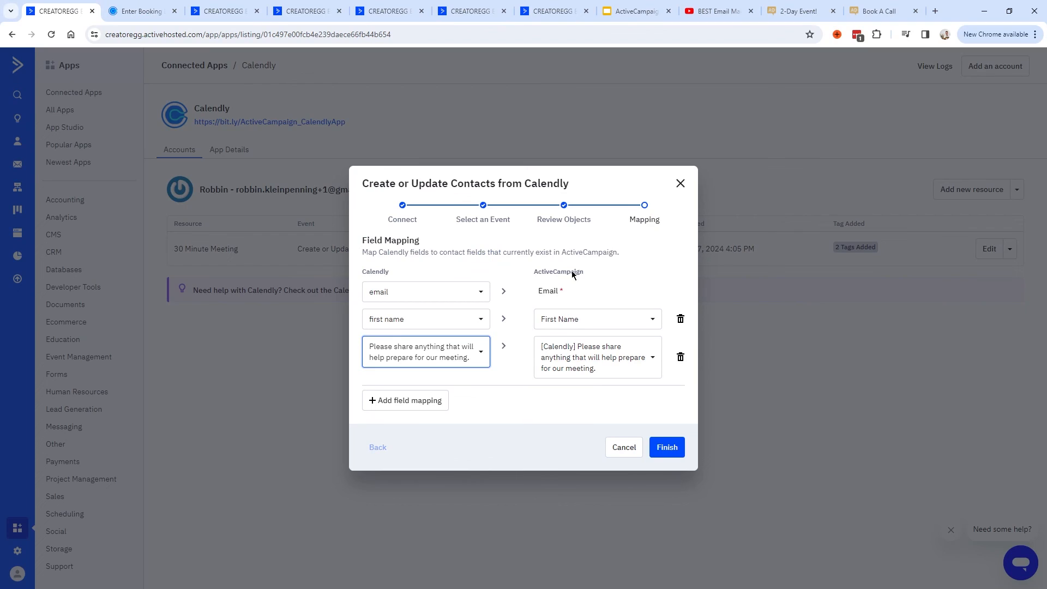
Map the meeting-prep question to the new [Calendly] field and bring up the Coaching deals board.
click(649, 361)
drag(656, 169, 656, 198)
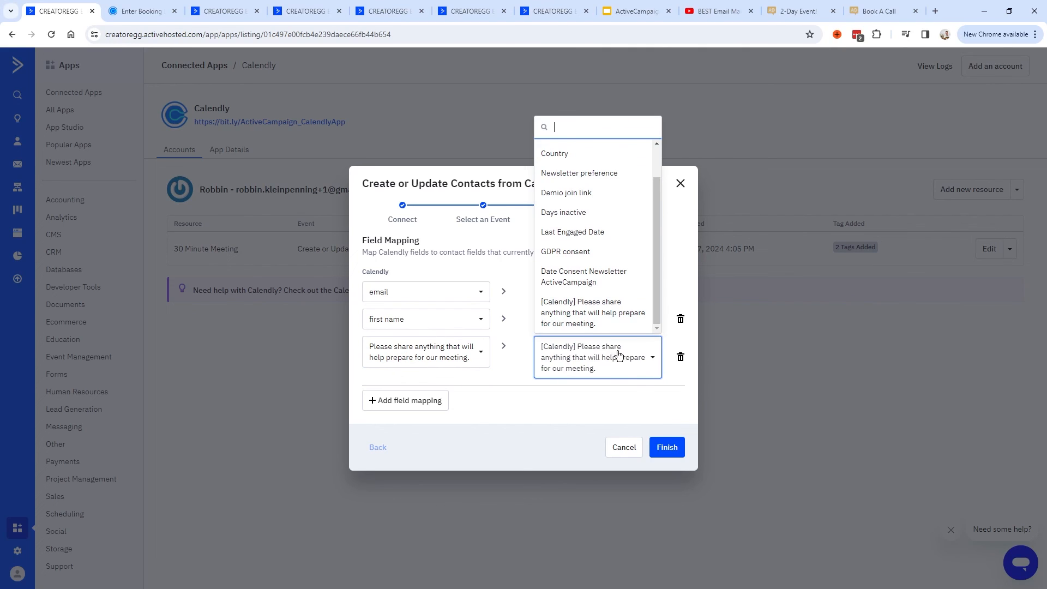
click(674, 396)
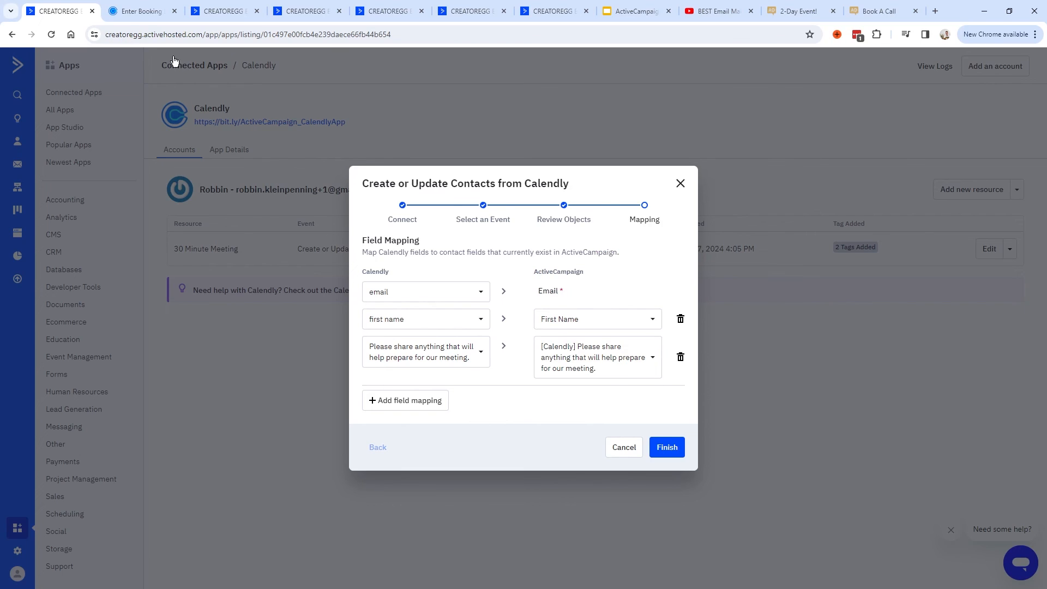
key(ctrl+6)
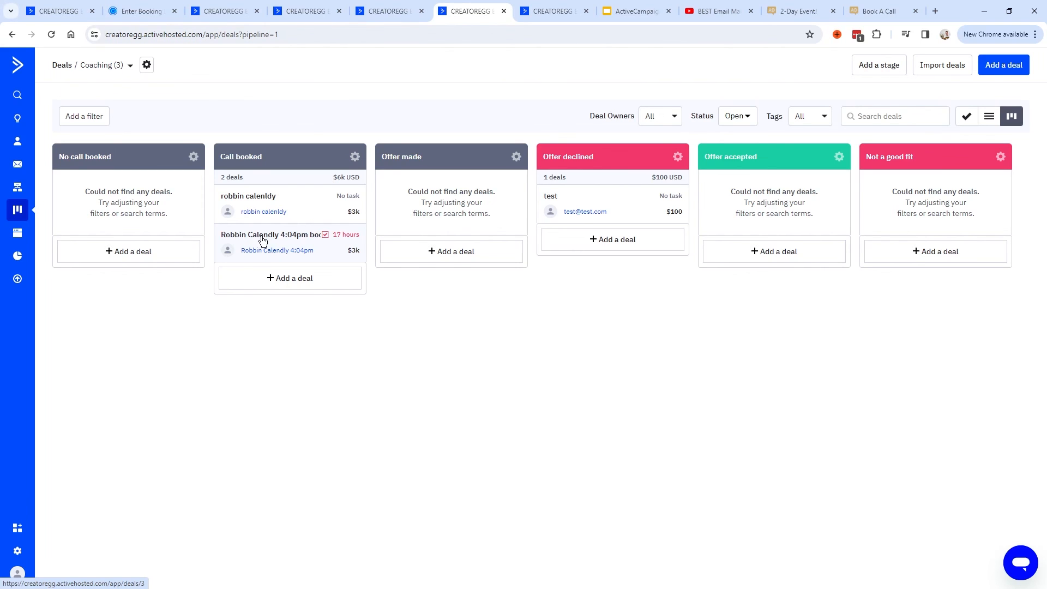
Copy the booked-call deal contact's name into the Calendly booking form's Name field.
click(265, 240)
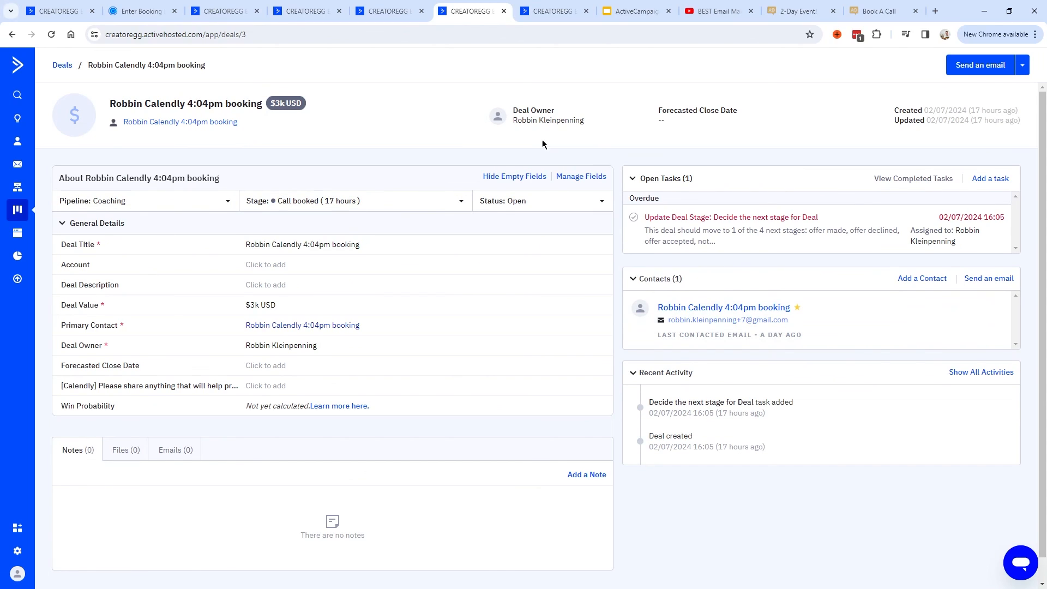
drag(640, 279, 680, 280)
click(720, 298)
drag(814, 311, 658, 309)
key(ctrl+c)
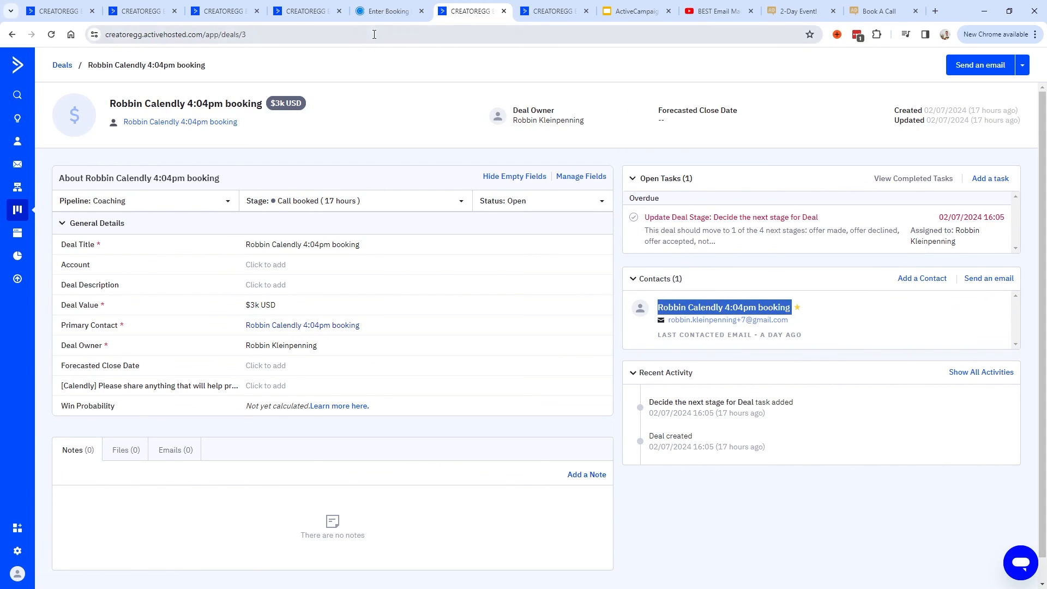
click(388, 11)
click(480, 174)
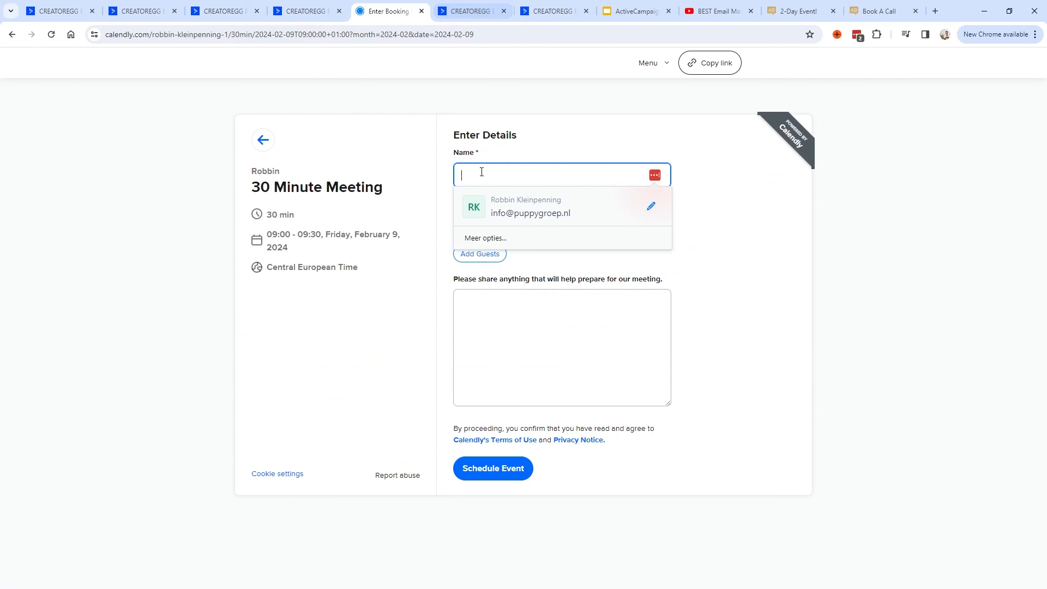
key(ctrl+v)
drag(595, 176, 472, 173)
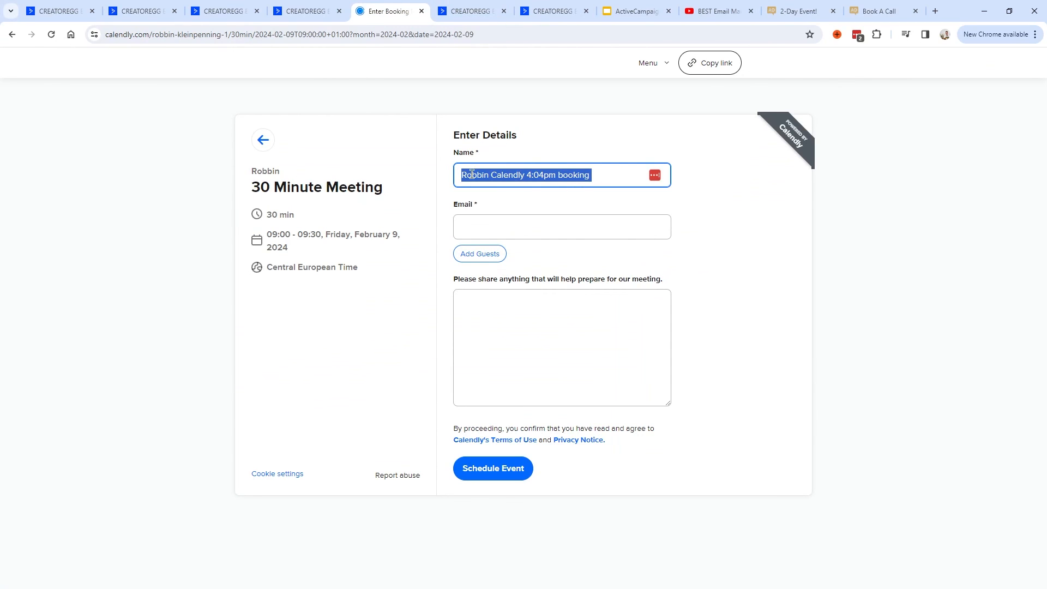
Copy the contact's e-mail address from the deal into the booking form's Email field.
click(461, 11)
drag(789, 320, 670, 323)
key(ctrl+c)
click(388, 11)
click(517, 227)
key(ctrl+v)
drag(606, 229, 440, 230)
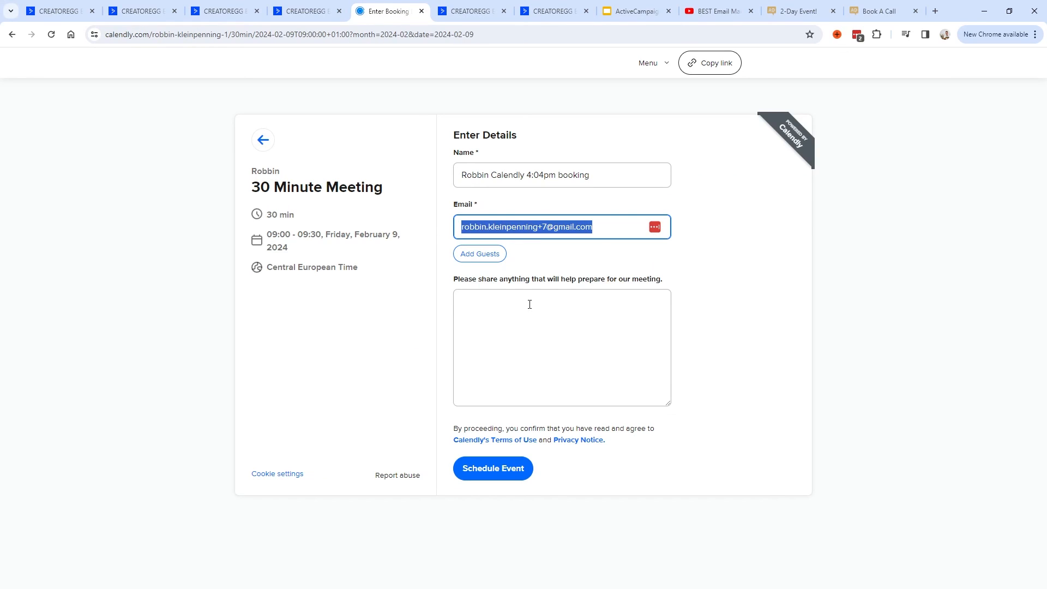
drag(604, 233, 428, 231)
drag(598, 175, 422, 170)
click(463, 11)
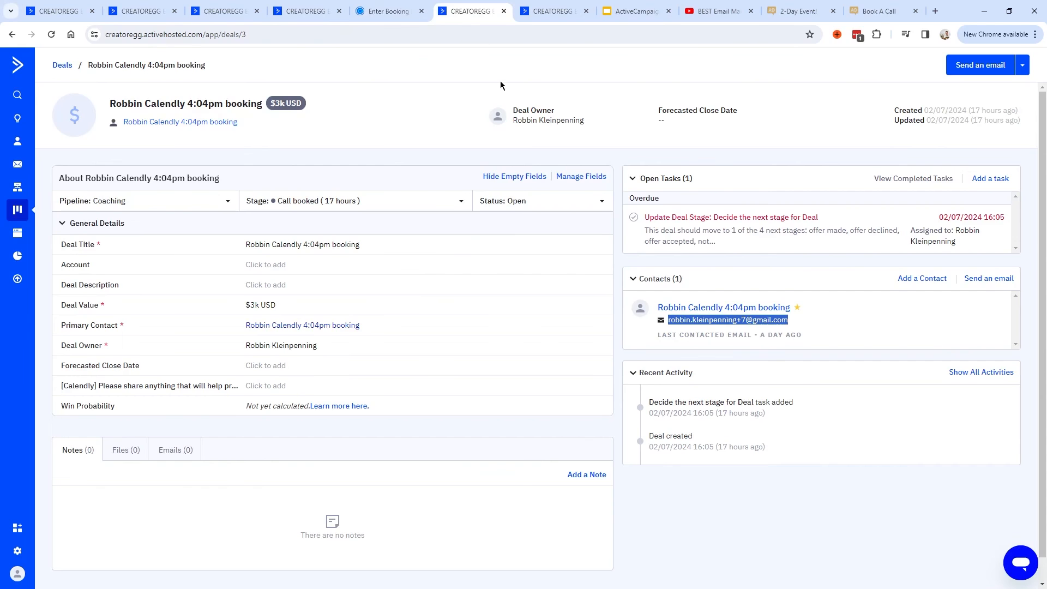
Paste the contact's stored preparation answer 'Please share stuff here' into the meeting notes box.
click(721, 309)
drag(68, 426, 216, 426)
drag(302, 428, 254, 423)
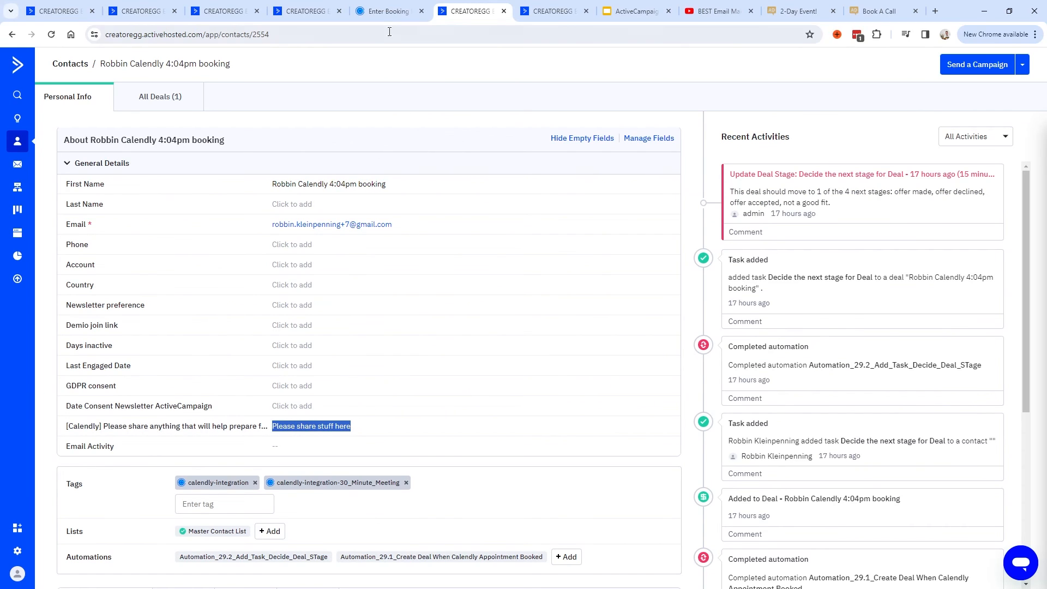
click(388, 11)
click(528, 341)
key(ctrl+v)
drag(561, 307, 461, 269)
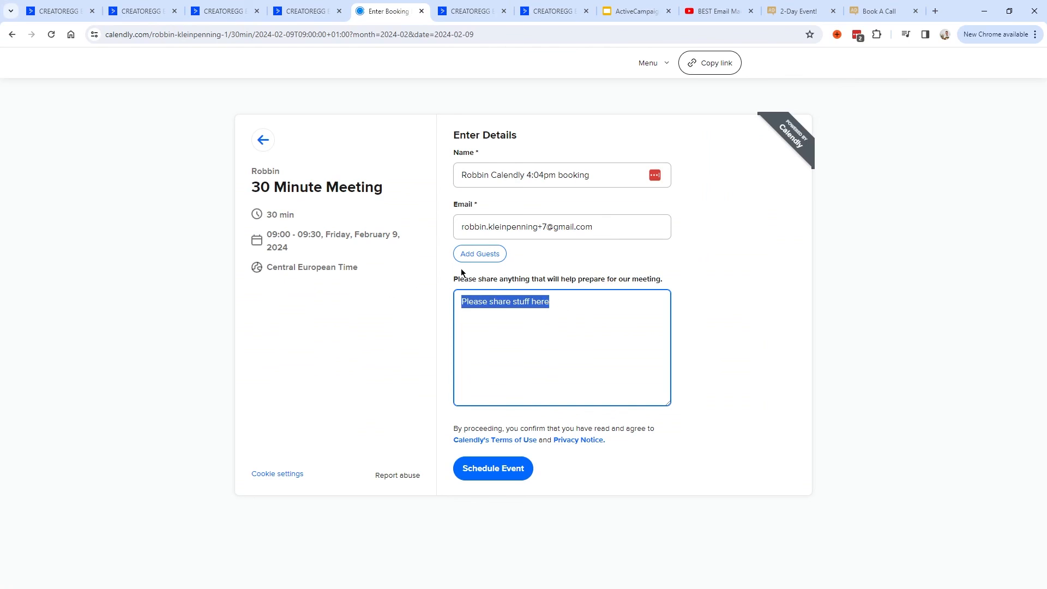
click(463, 16)
triple_click(303, 429)
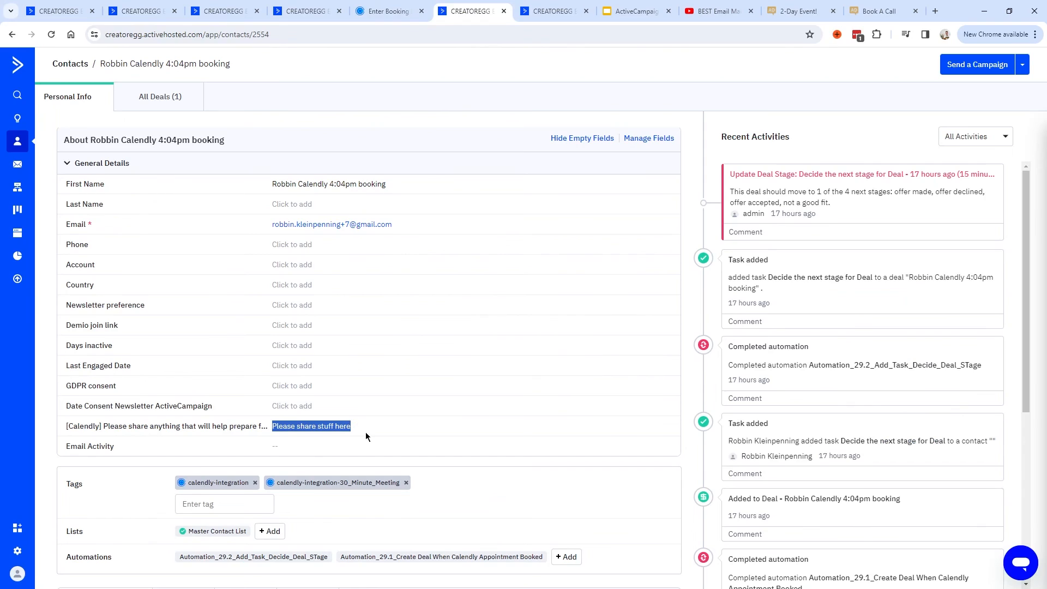
click(367, 435)
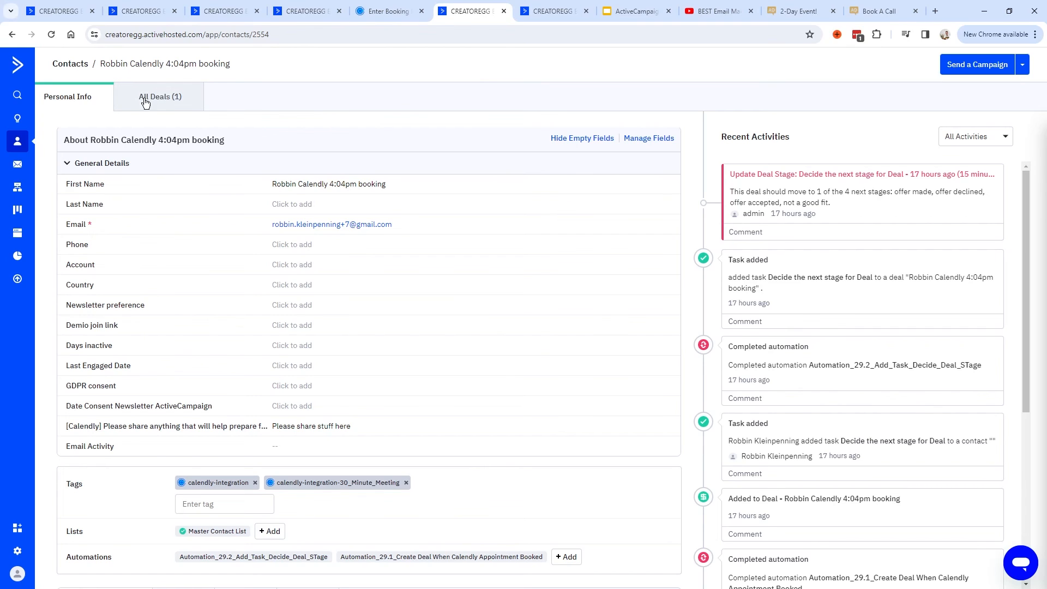
Recheck the contact's Coaching deal and booking form, then finish and save the Calendly field mapping.
click(176, 100)
click(104, 240)
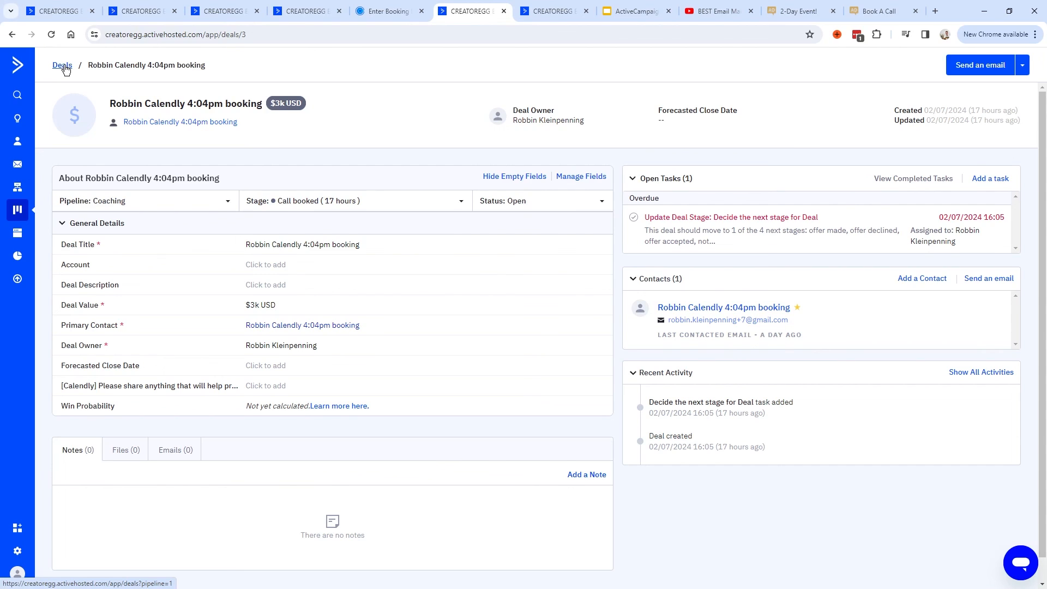
key(ctrl+shift+Tab)
click(578, 173)
click(602, 226)
key(ctrl+a)
key(ctrl+1)
click(671, 449)
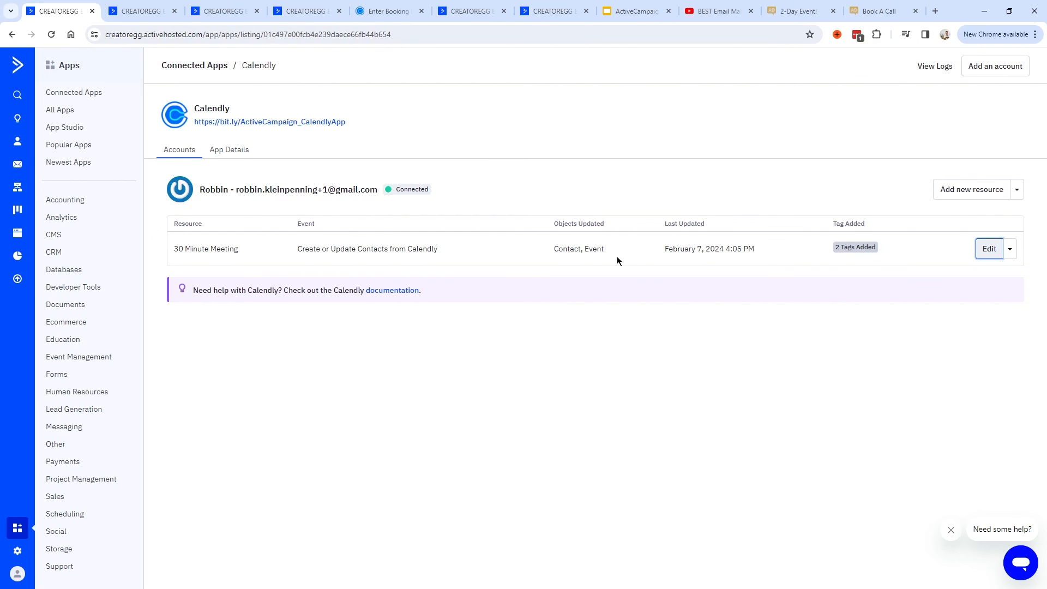
Give the booking a new test name and change the e-mail alias number to 9.
key(ctrl+5)
double_click(490, 178)
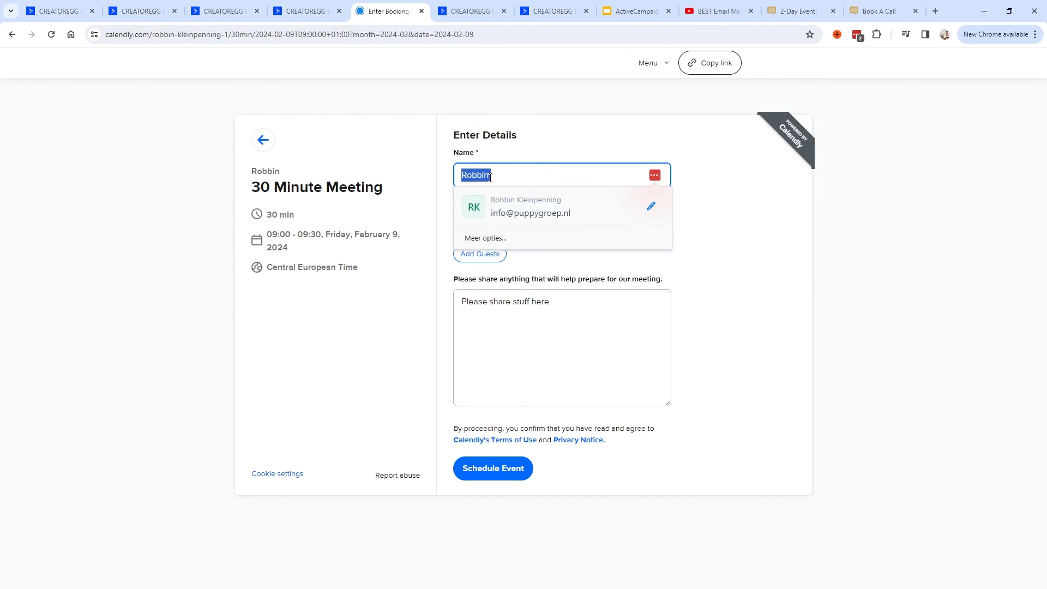
key(ctrl+z)
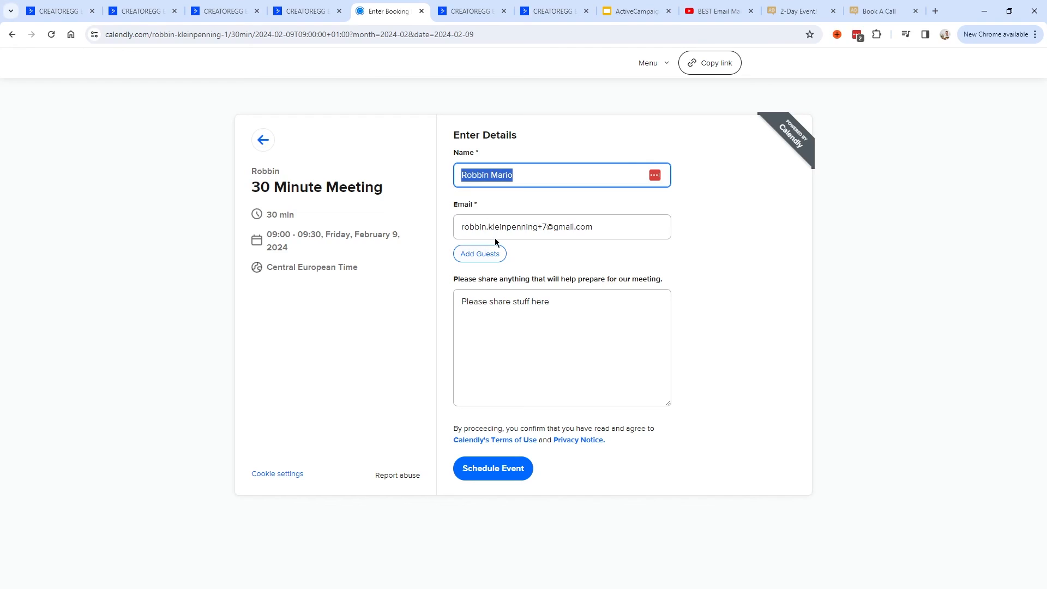
click(545, 230)
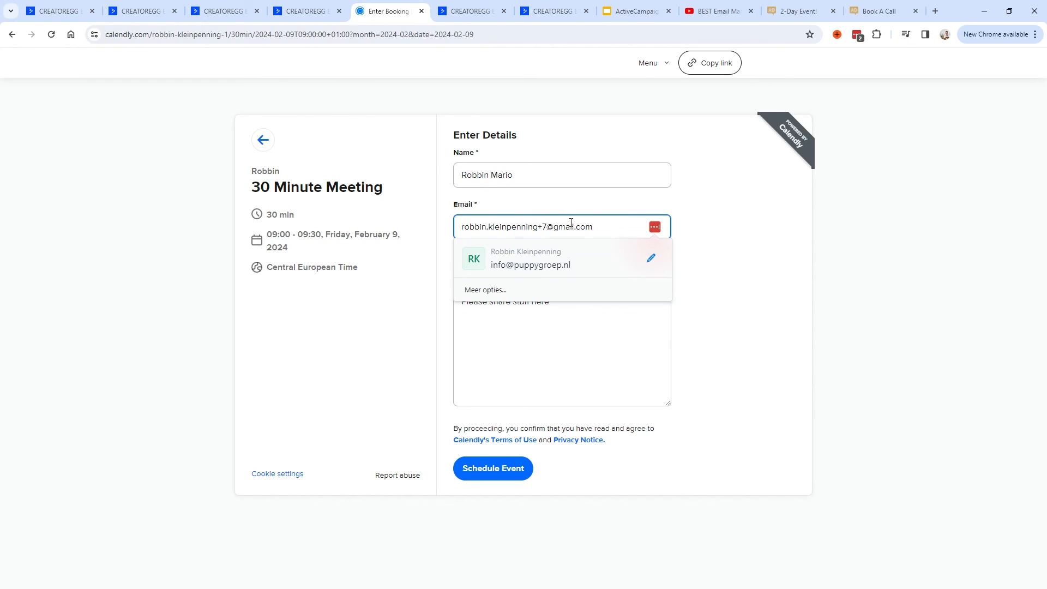
key(BackSpace)
text(9)
Rework the e-mail address so the +9 alias sits just before the @ sign.
triple_click(501, 220)
click(506, 224)
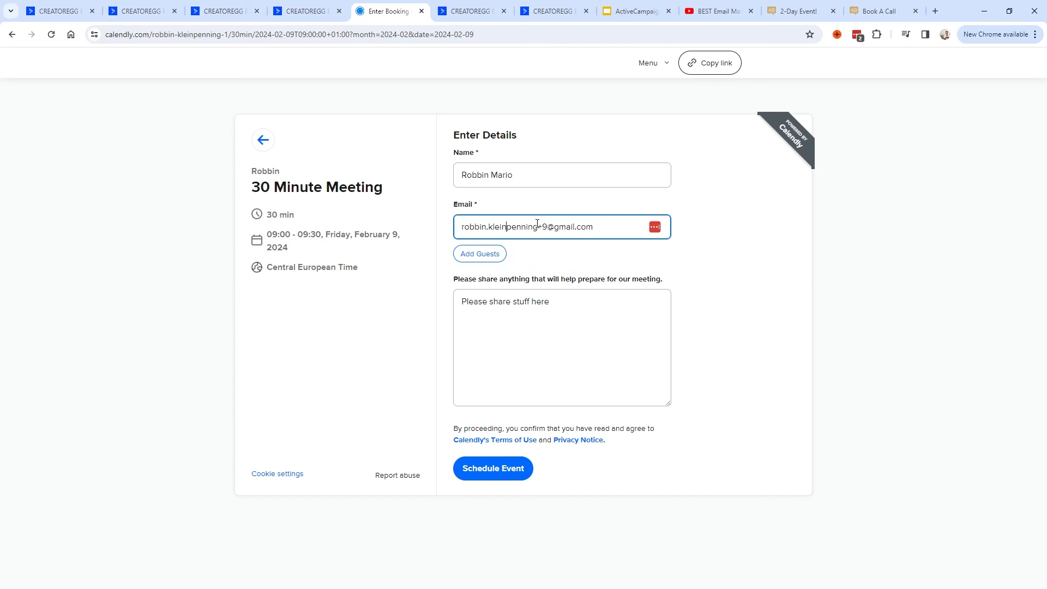
drag(552, 227, 542, 228)
key(Left)
drag(458, 228, 535, 229)
click(539, 229)
key(Delete)
key(Delete)
text(+9)
drag(547, 226, 538, 226)
click(540, 227)
drag(551, 227, 539, 227)
click(540, 227)
Replace the notes with 'Share whatever' and schedule the 09:00 Friday, February 9 meeting.
click(565, 305)
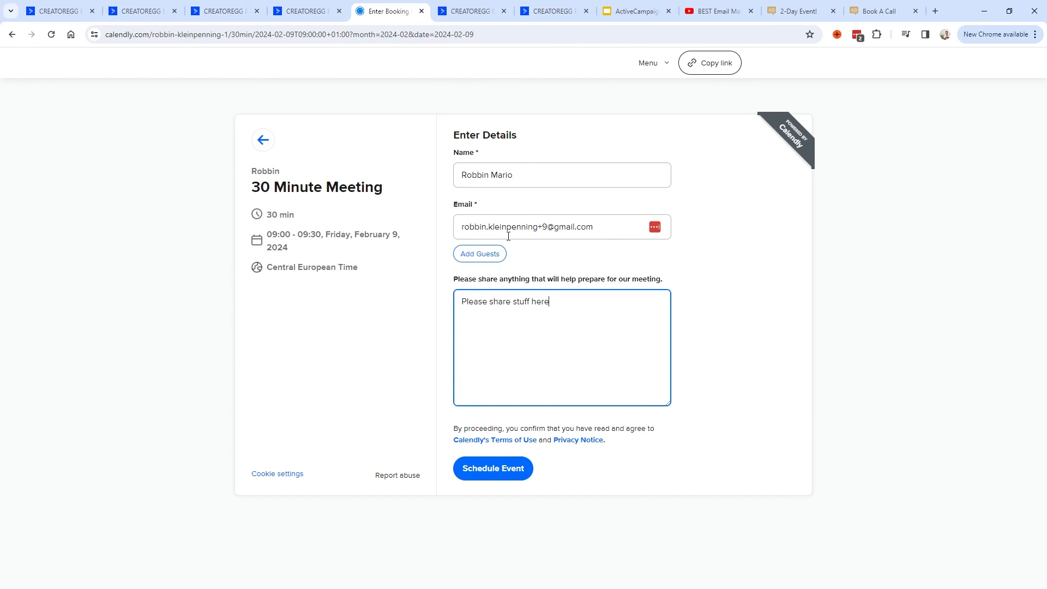
key(ctrl+z)
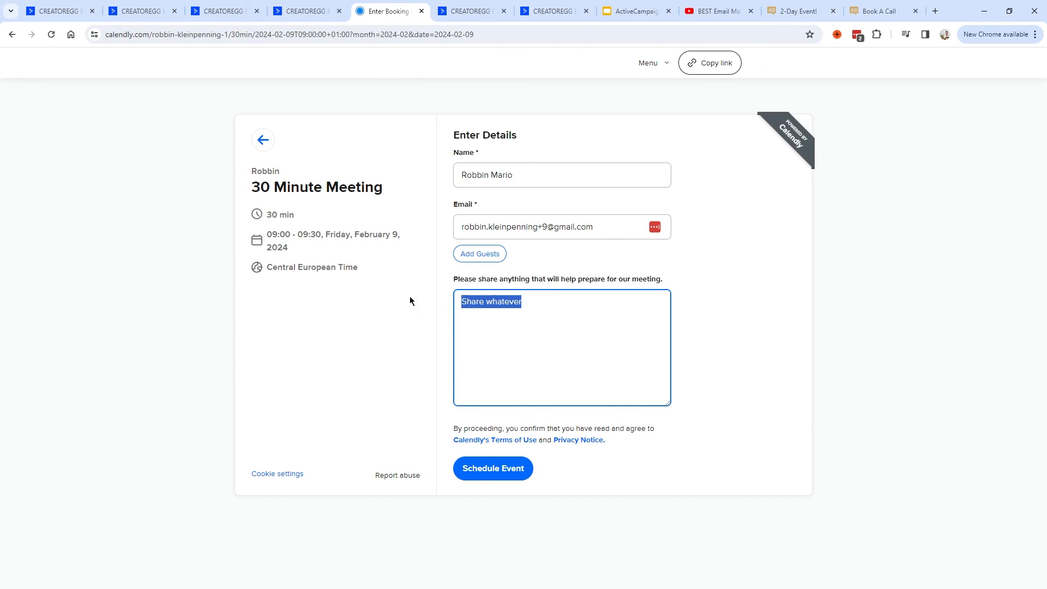
click(468, 304)
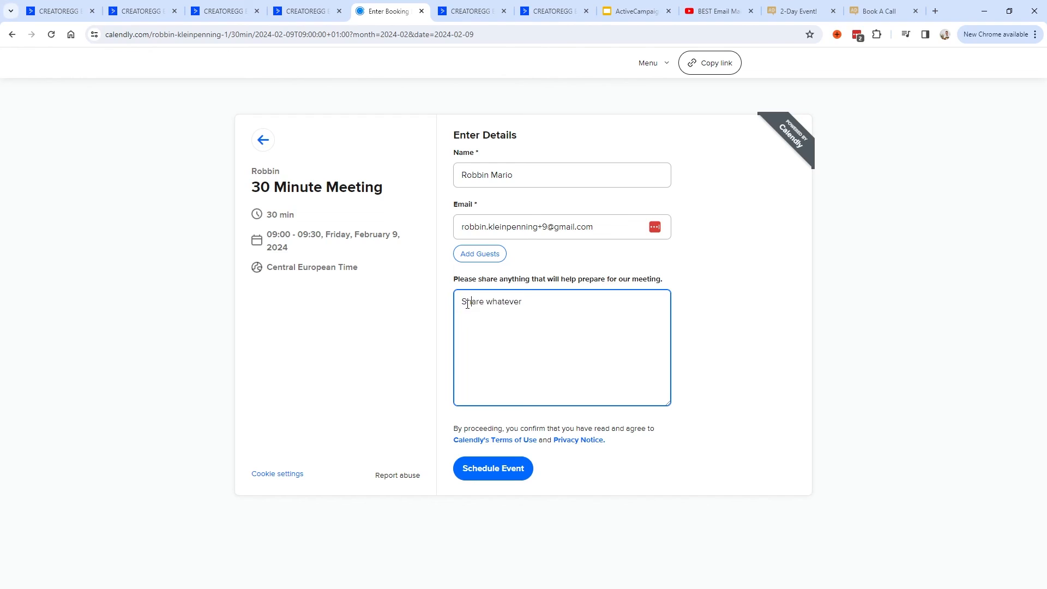
click(495, 468)
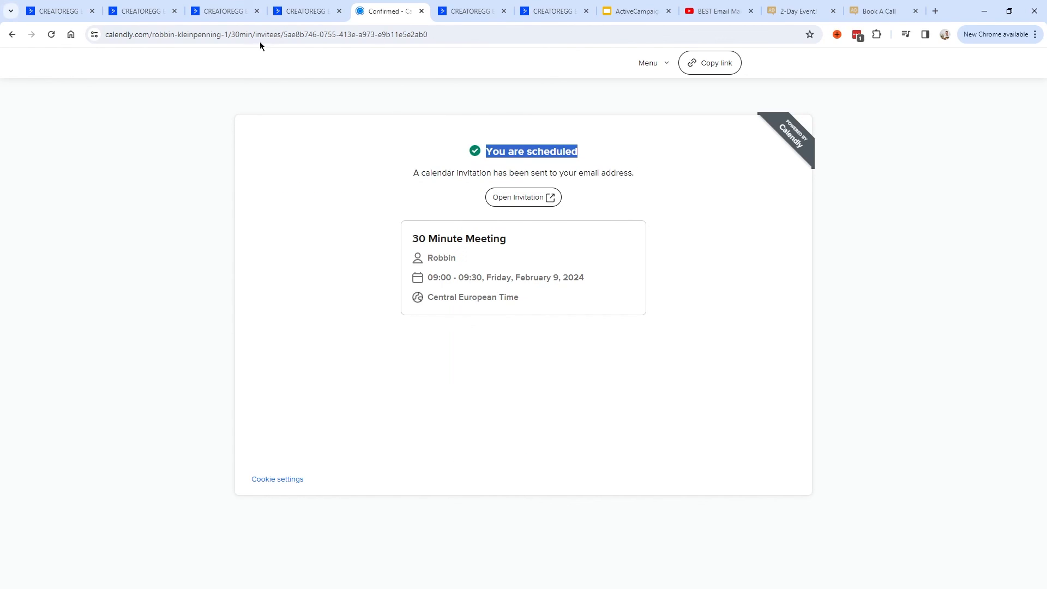
click(65, 12)
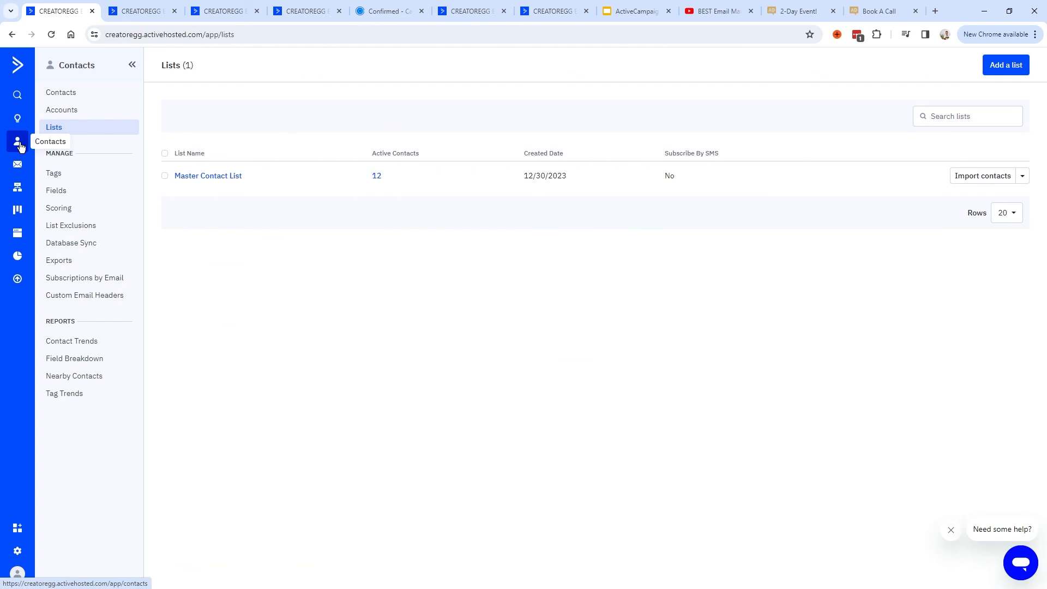
Check the new contact in Master Contact List and its Call booked deal, then open Automation_29.1.
click(227, 177)
drag(199, 238, 545, 233)
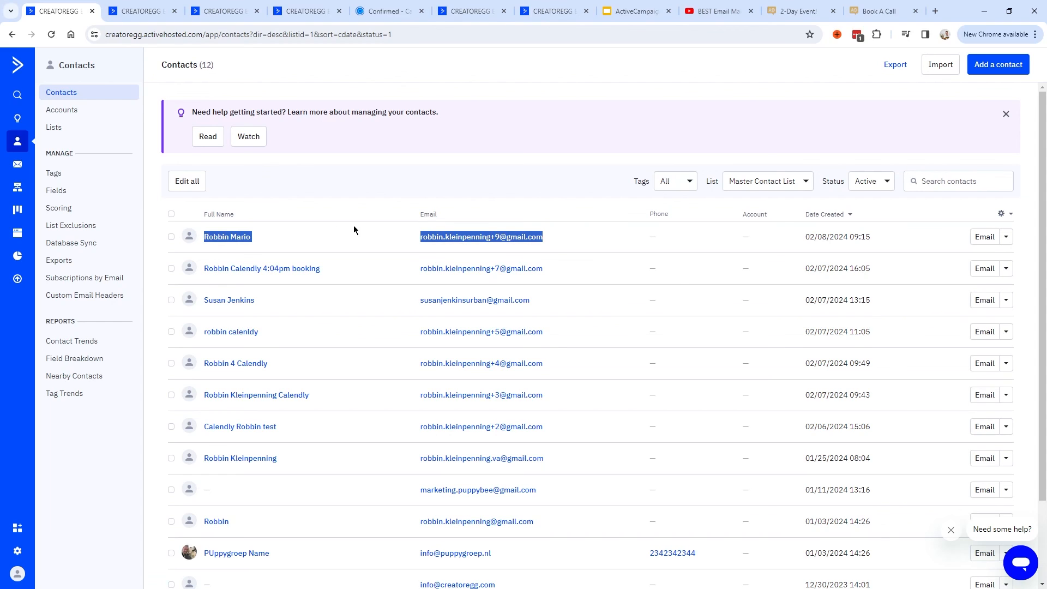
click(18, 211)
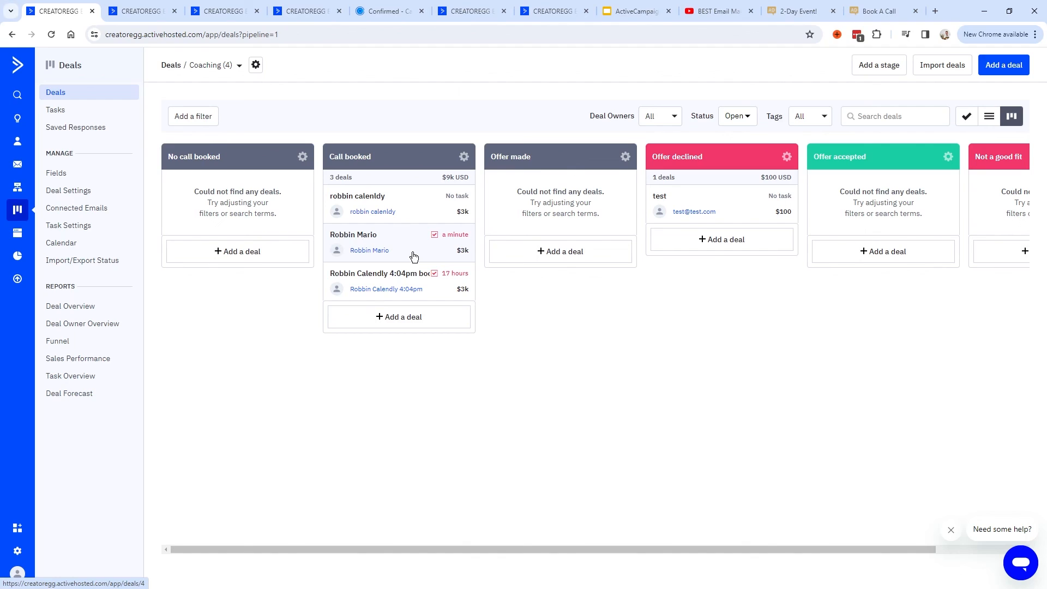
click(221, 11)
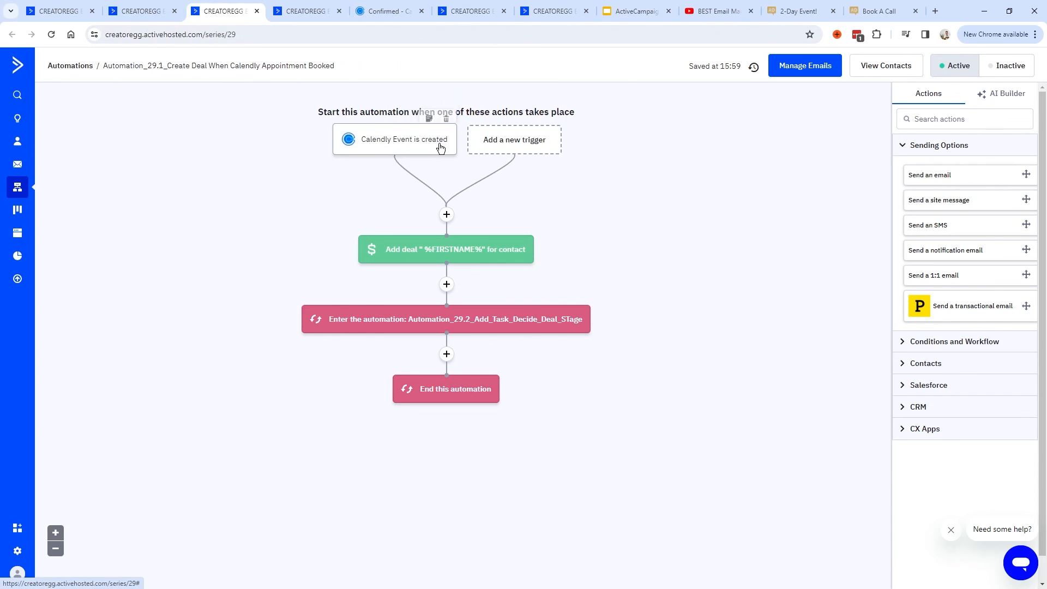
Browse the Apps > Calendly triggers in the trigger picker without adding one.
mouse_move(407, 105)
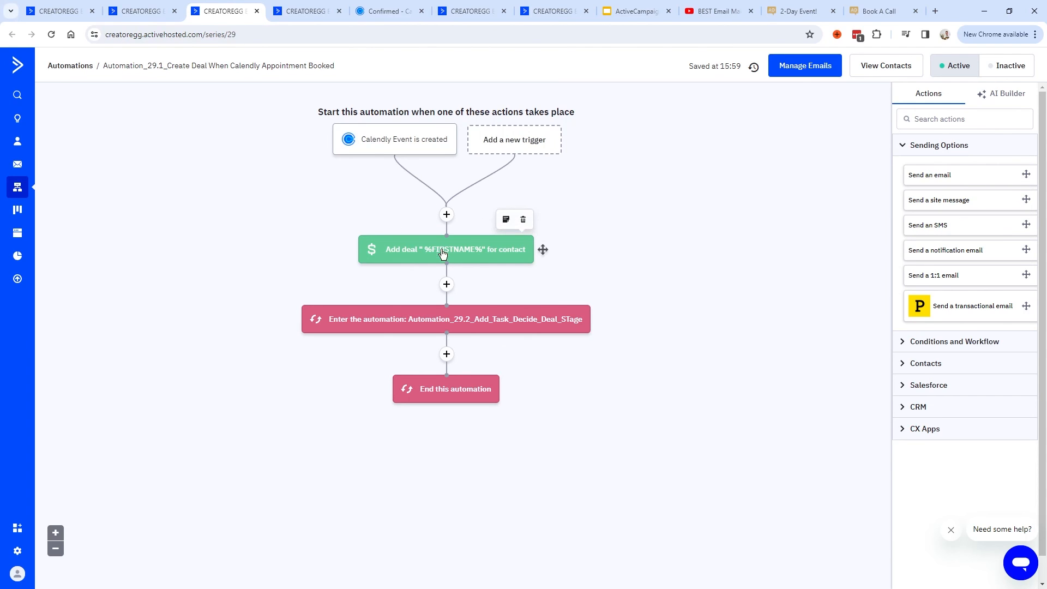
click(507, 143)
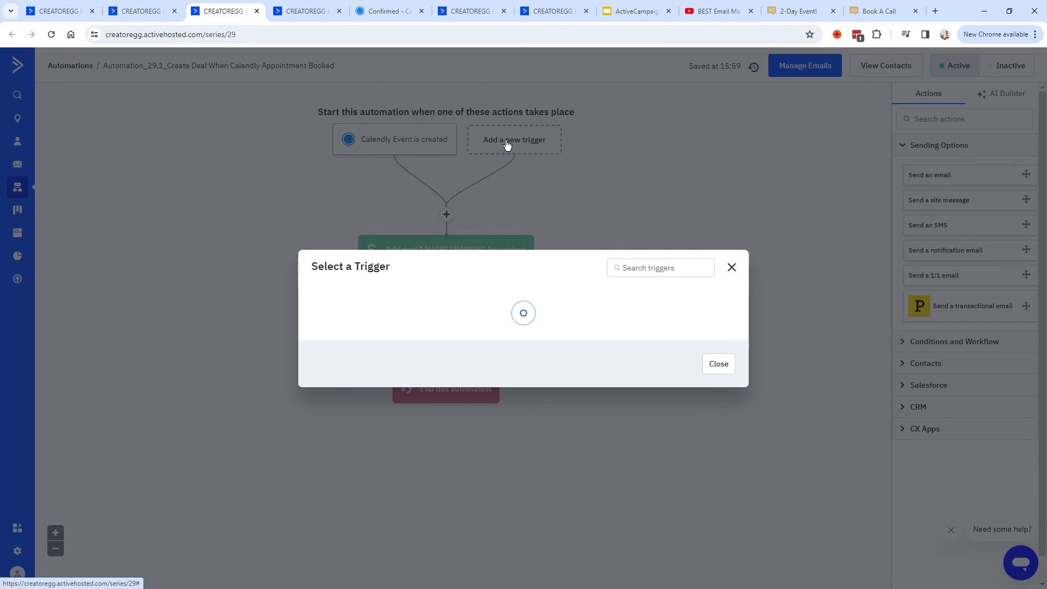
click(661, 116)
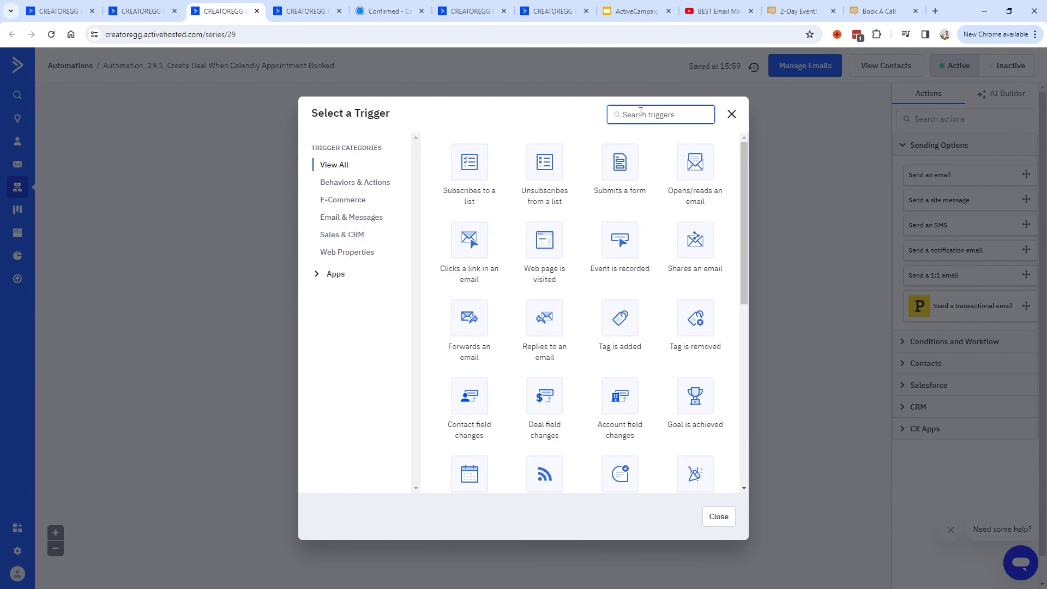
click(317, 275)
click(352, 295)
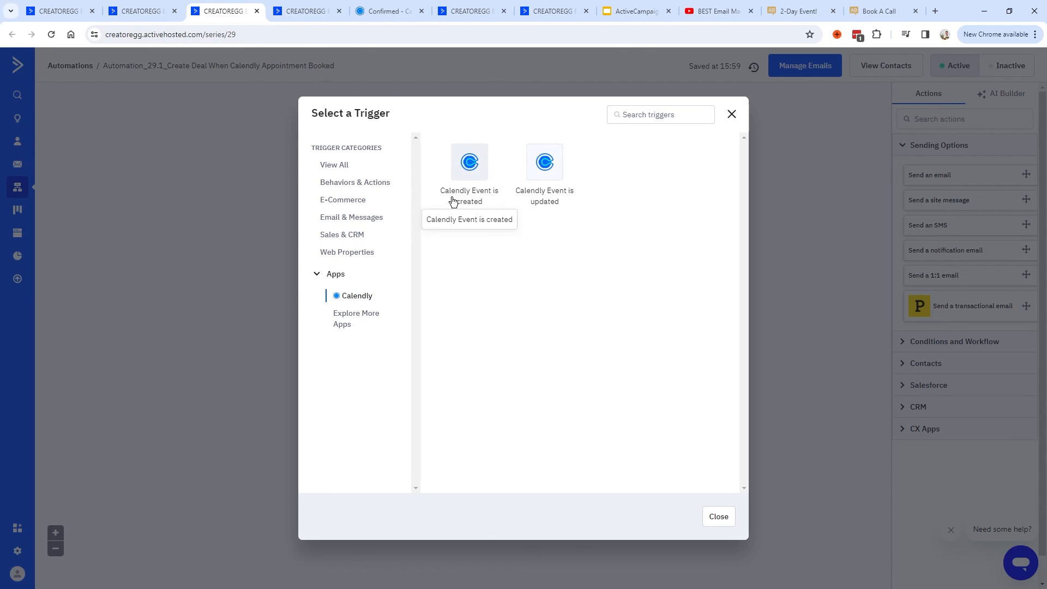
click(732, 114)
Keep the Calendly Event is created trigger on All Calendly Events and save it.
mouse_move(412, 141)
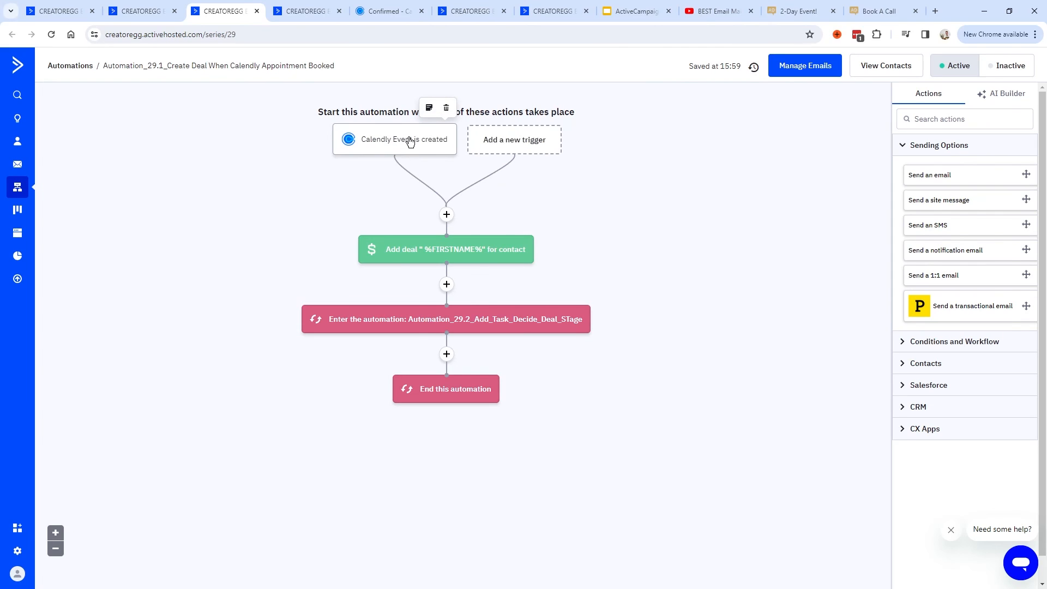
click(402, 143)
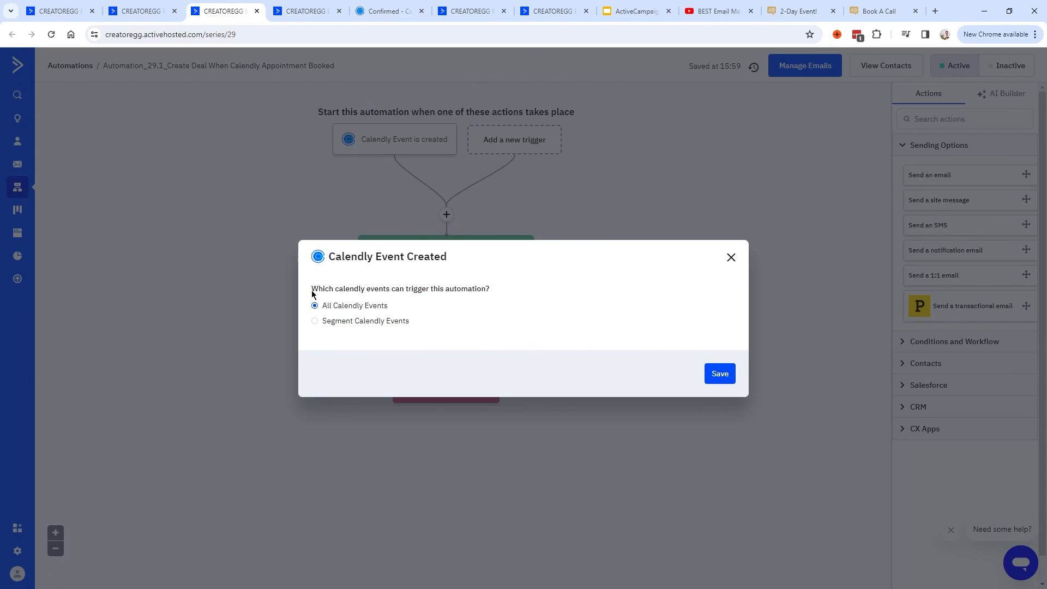
drag(312, 293, 501, 292)
click(503, 287)
click(721, 372)
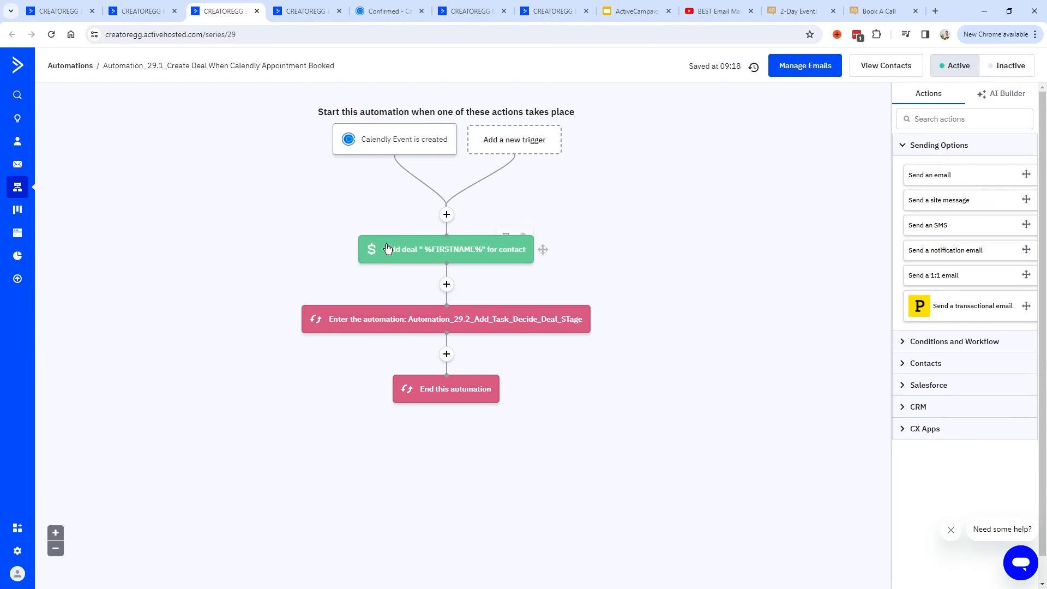
Review the CRM actions and the Add a Deal step's %FIRSTNAME% deal title personalization.
click(447, 215)
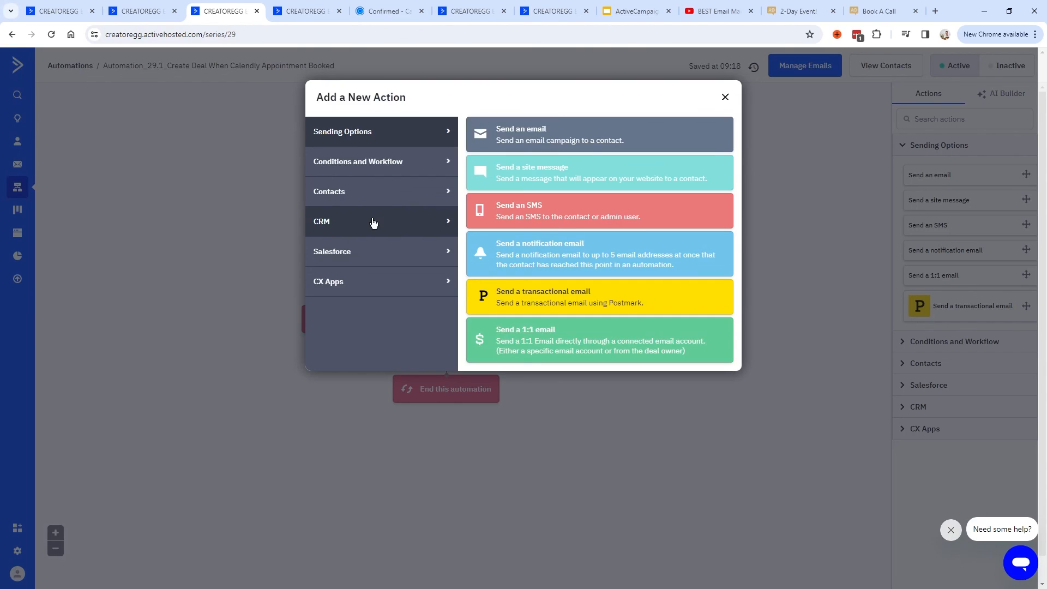
click(345, 225)
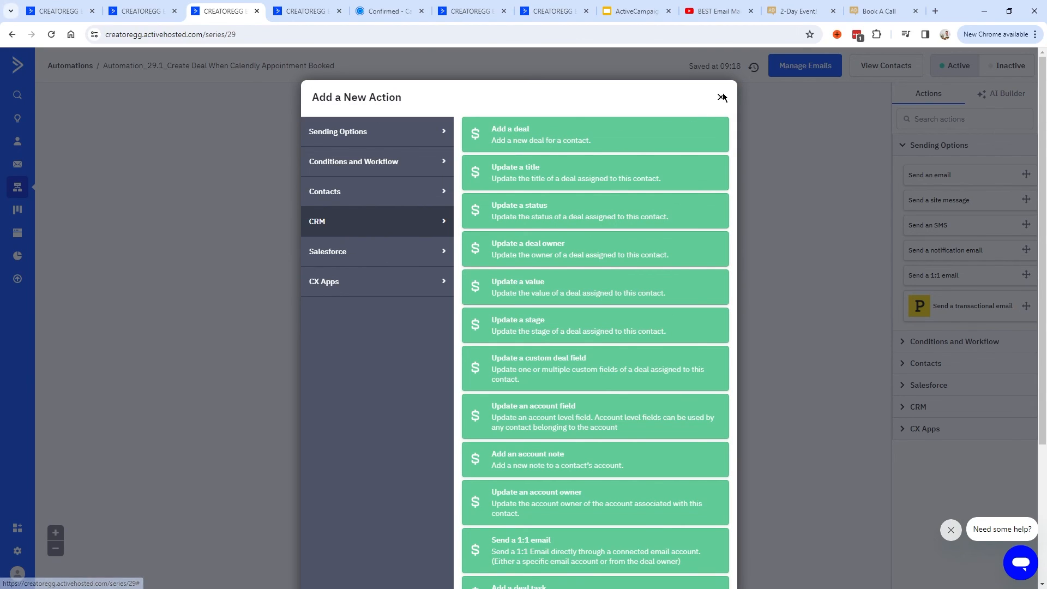
click(682, 127)
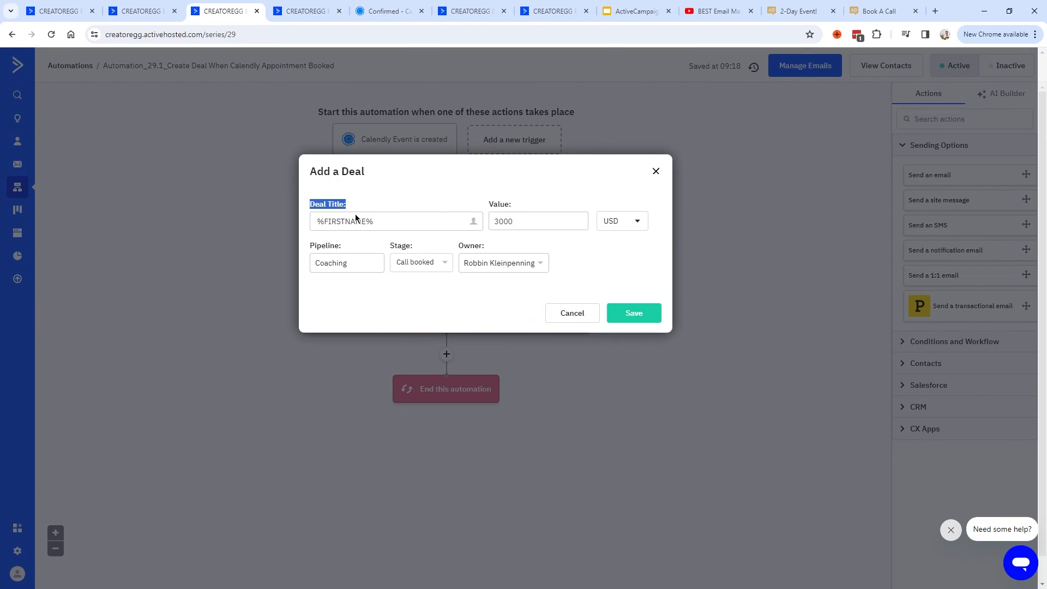
drag(366, 222, 322, 222)
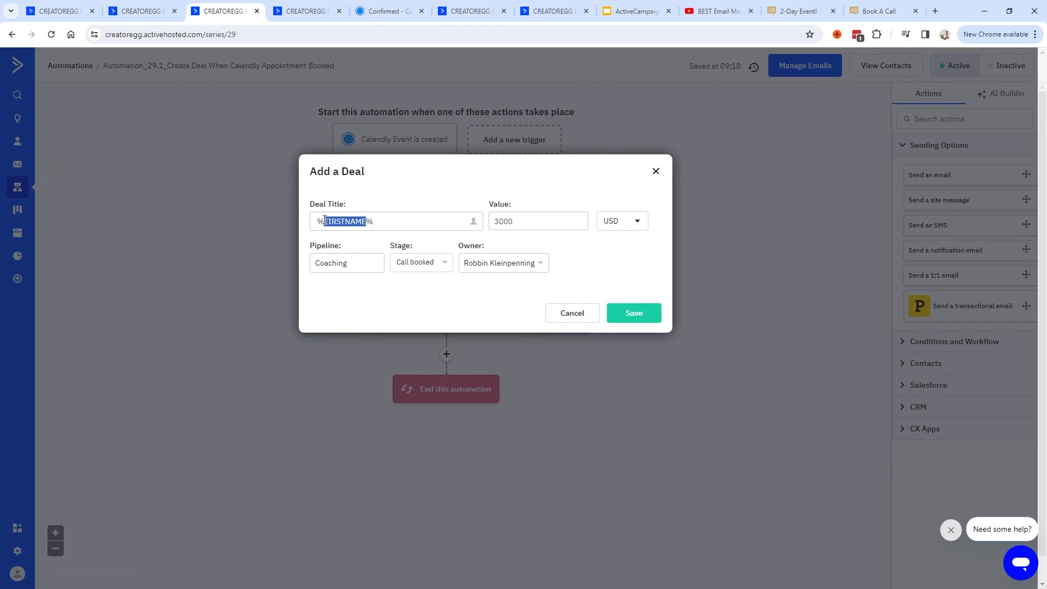
click(379, 12)
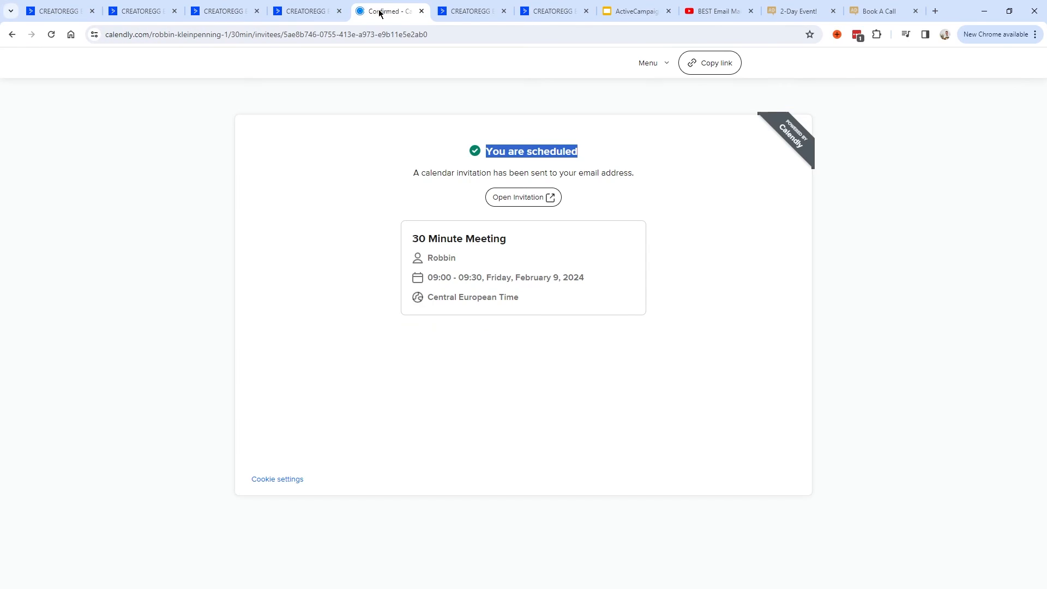
click(12, 36)
click(479, 176)
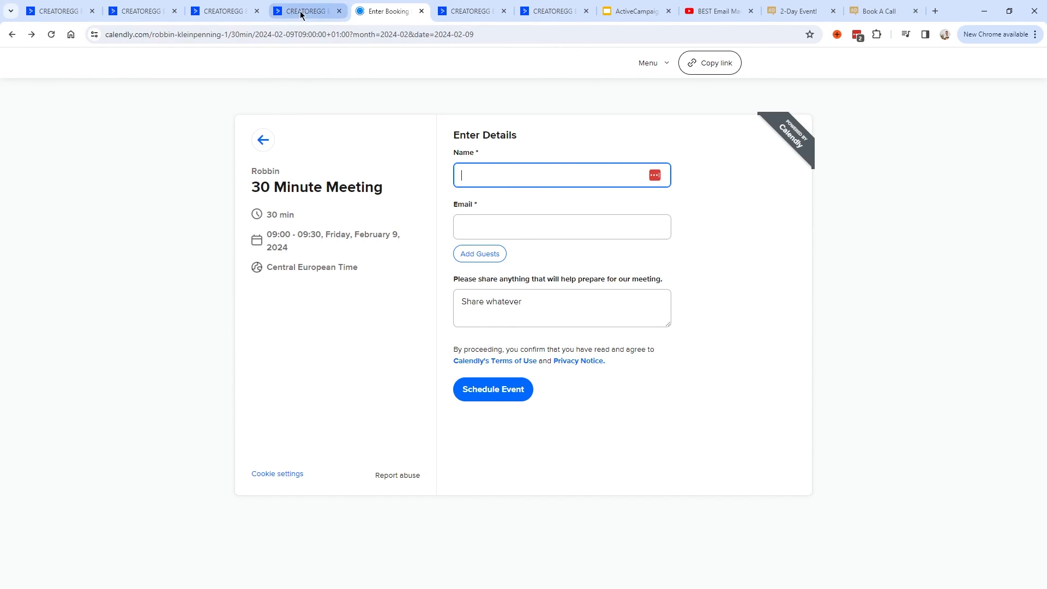
click(226, 11)
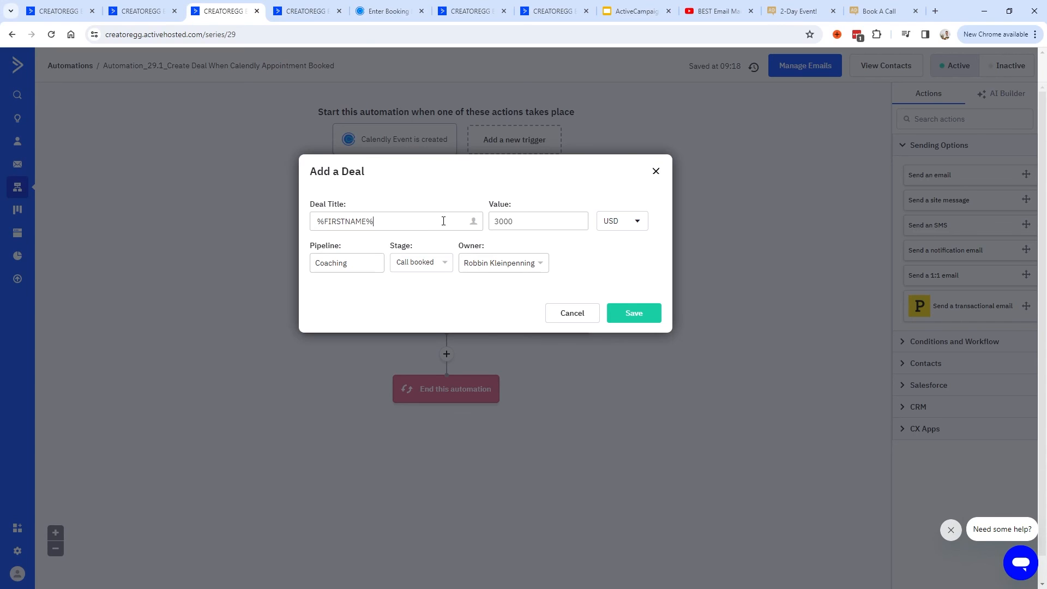
click(474, 222)
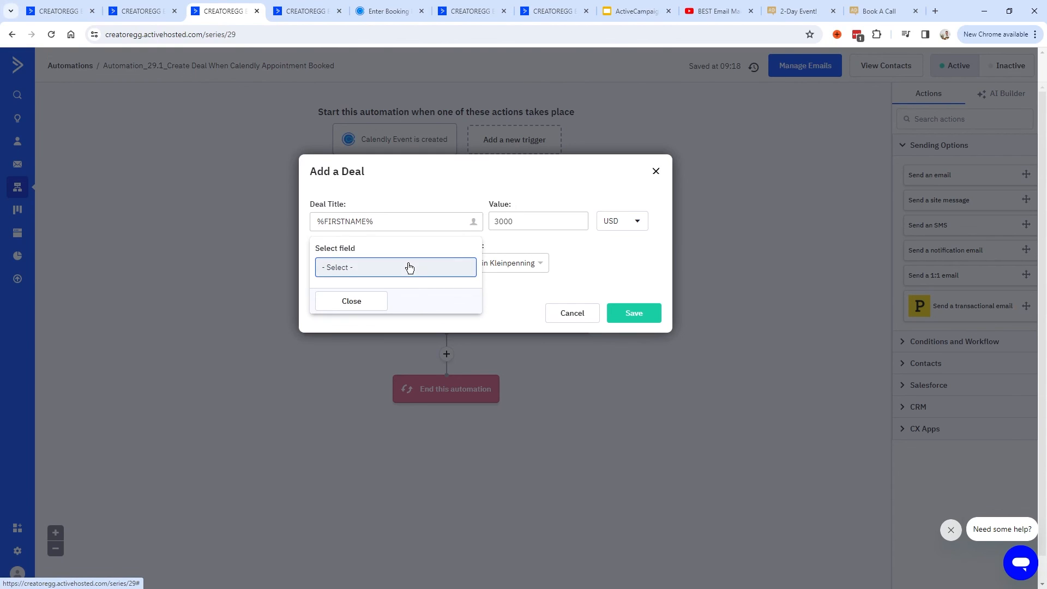
click(410, 267)
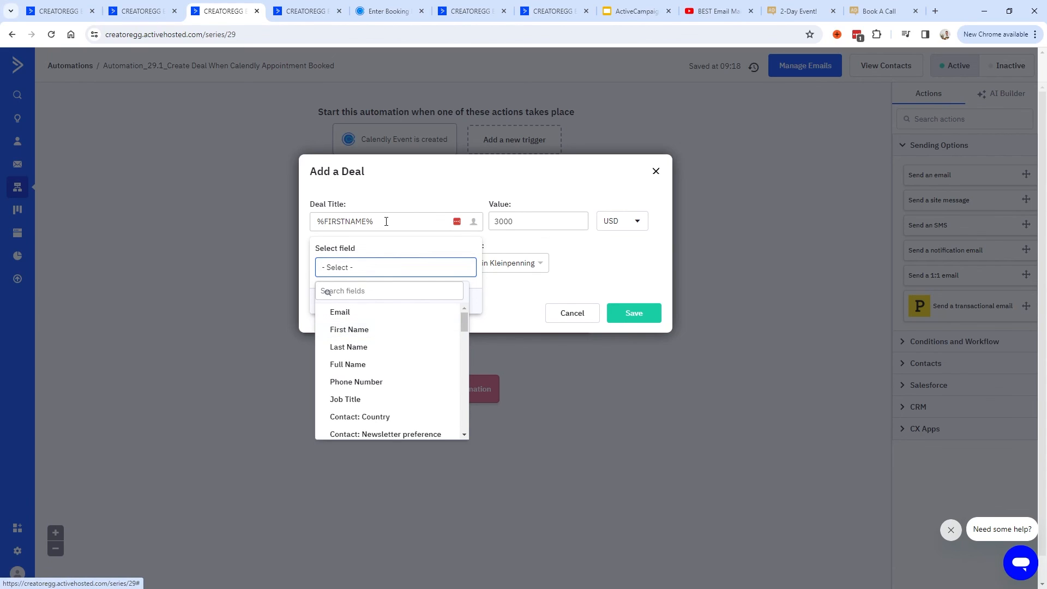
key(Tab)
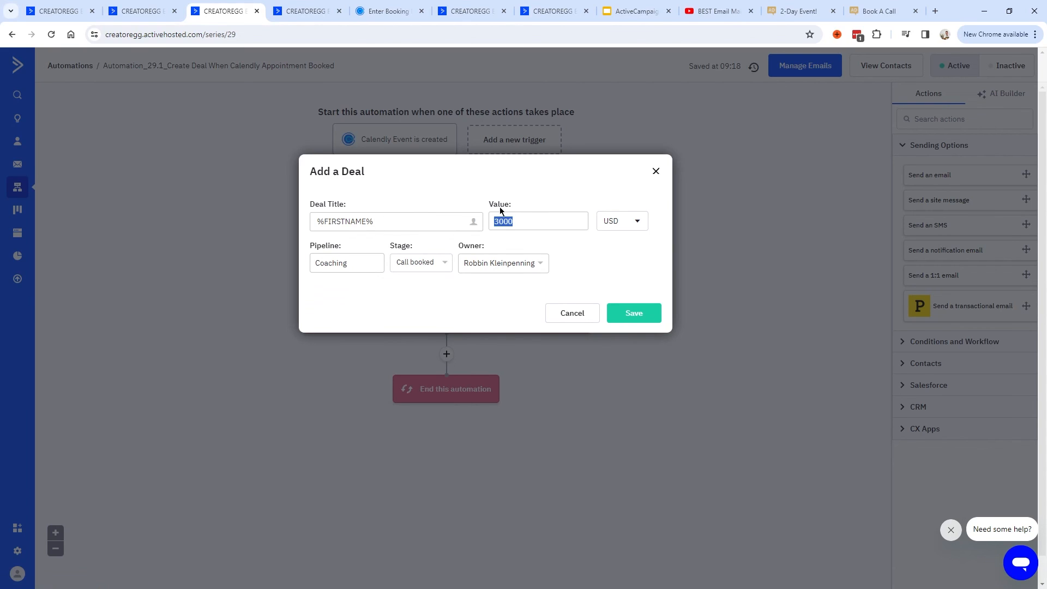
Keep value 3000, Coaching pipeline, Call booked stage and the current owner, then save the deal step.
click(533, 221)
drag(535, 222, 457, 208)
click(535, 221)
drag(511, 225, 490, 224)
click(343, 270)
click(329, 268)
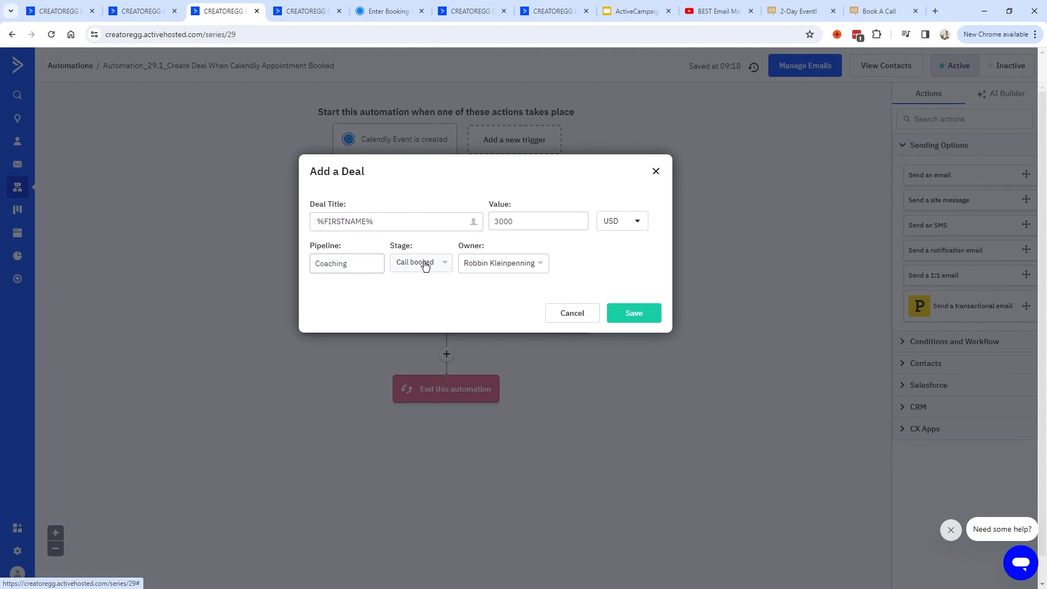
drag(391, 249, 410, 249)
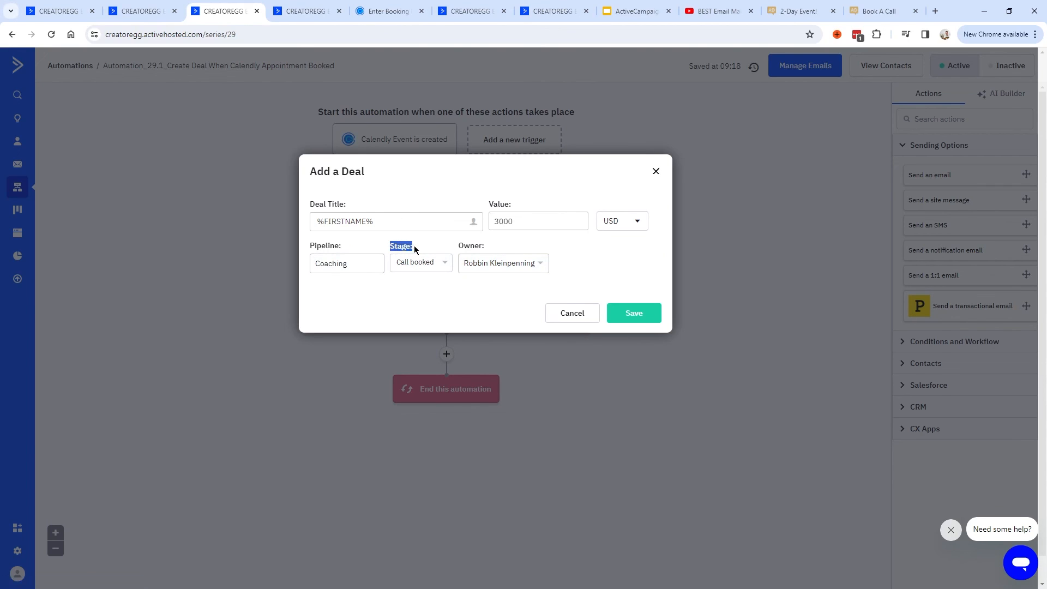
click(421, 269)
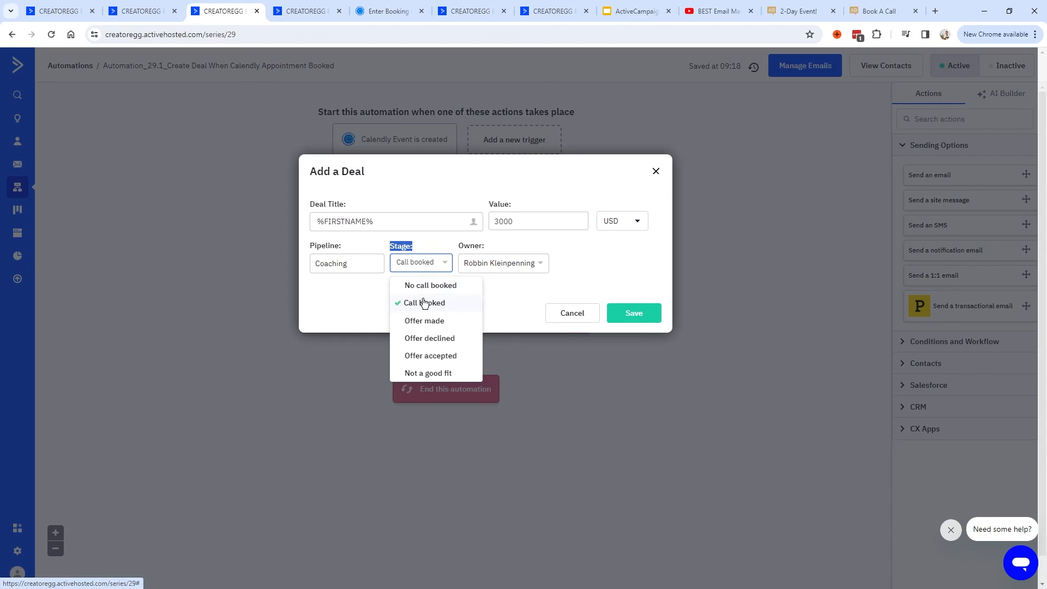
click(493, 281)
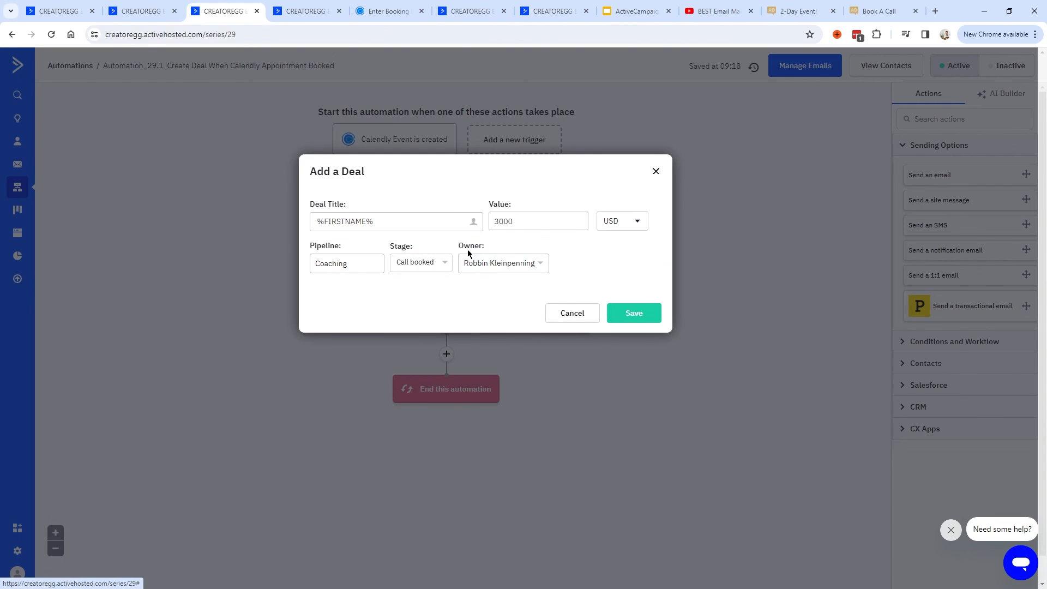
click(469, 264)
click(494, 265)
click(501, 285)
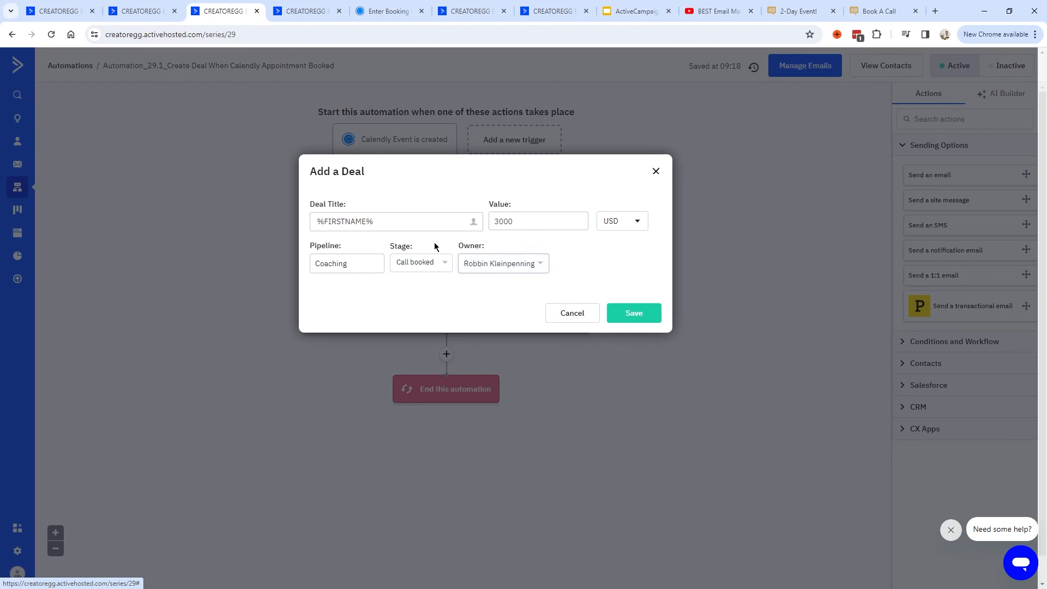
click(638, 313)
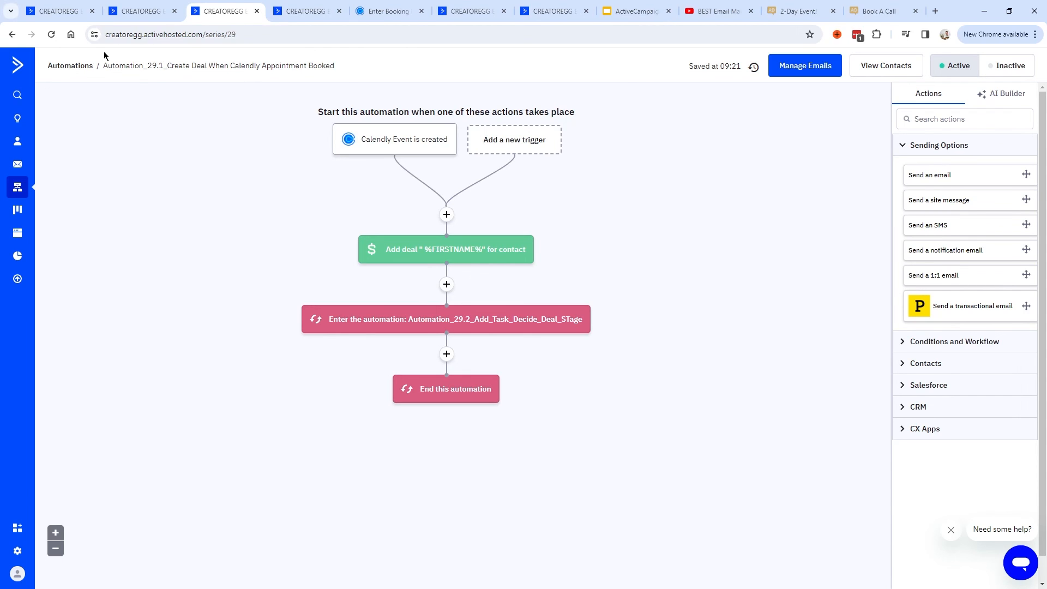
Open the newly booked contact's deal on the Coaching board and go to its contact record.
click(65, 11)
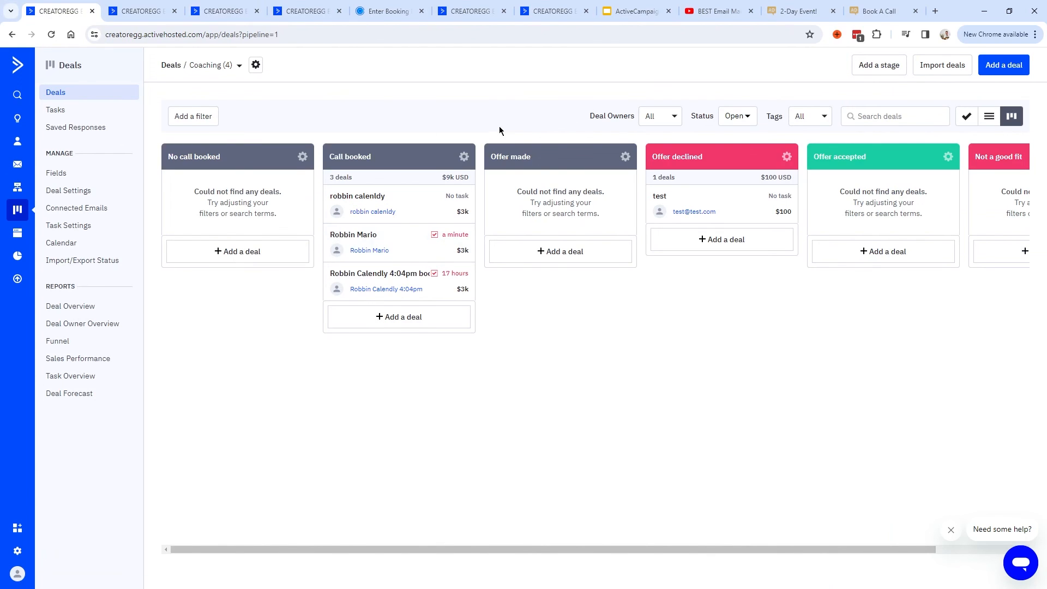
click(403, 243)
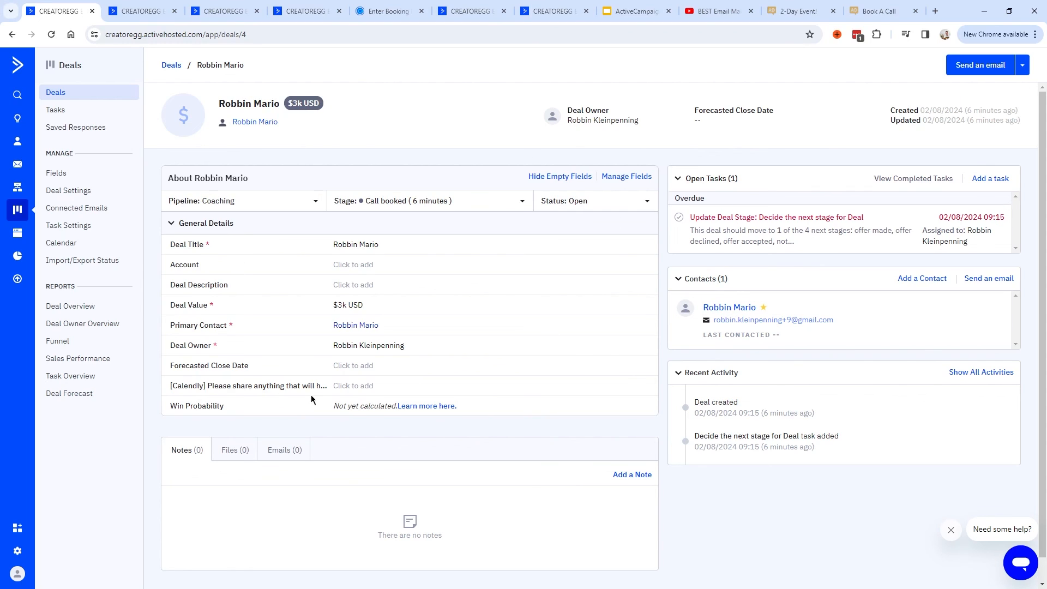
click(742, 309)
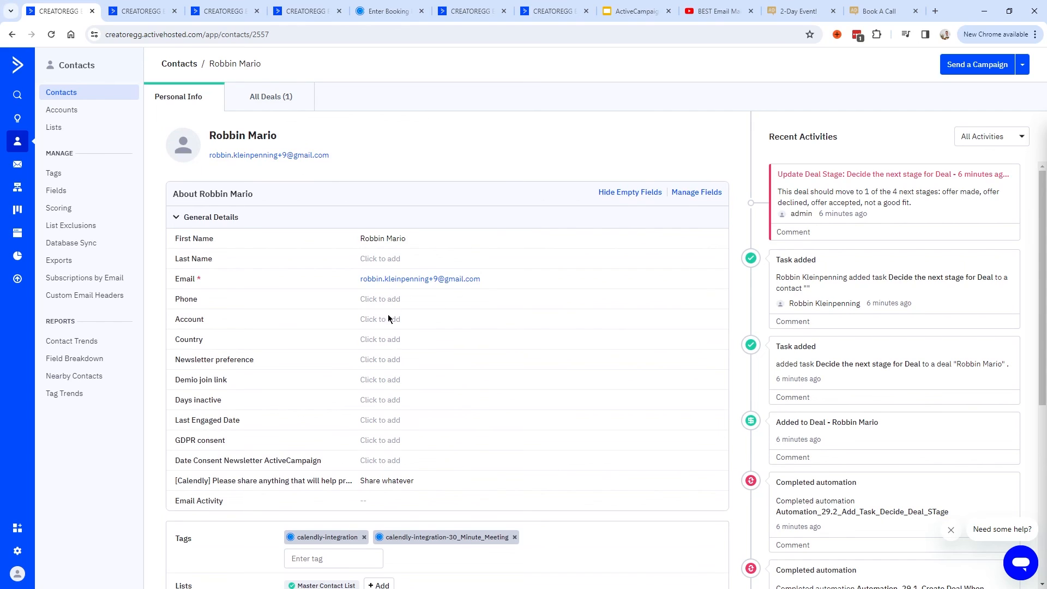
scroll(388, 319, down, 3)
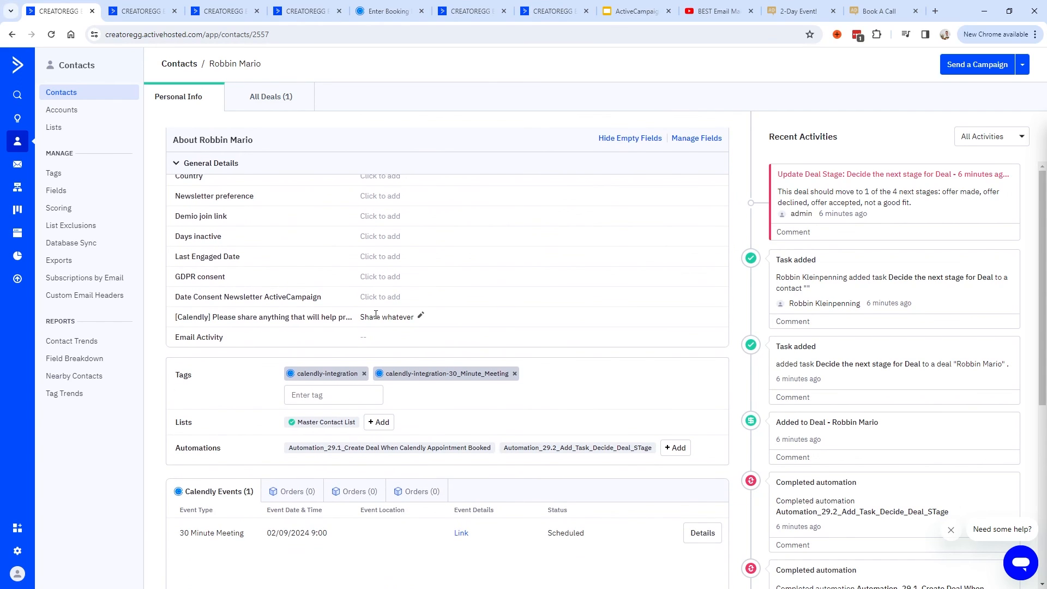
scroll(385, 320, up, 2)
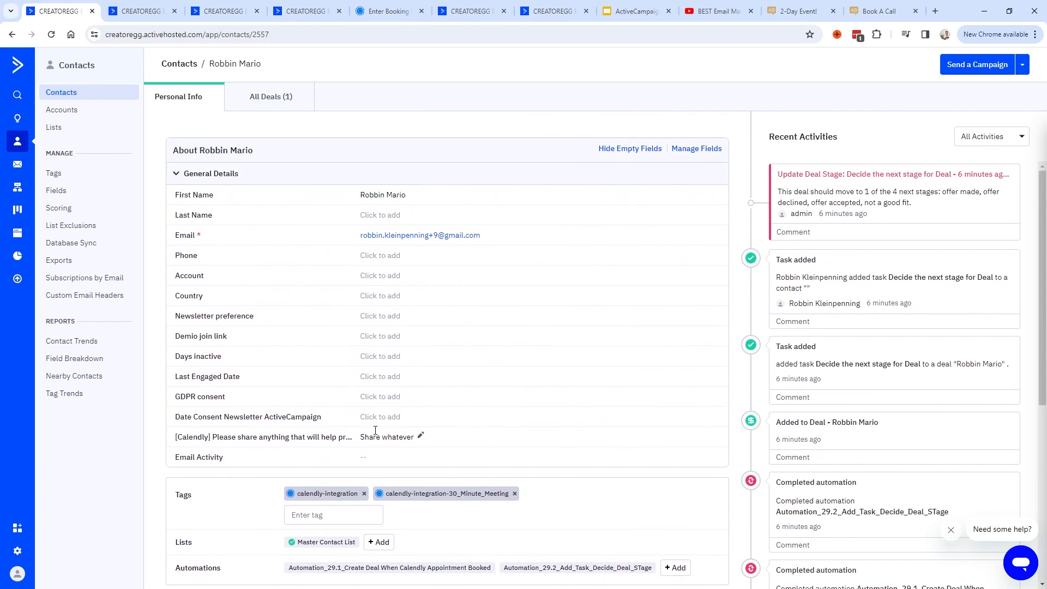
scroll(376, 369, down, 1)
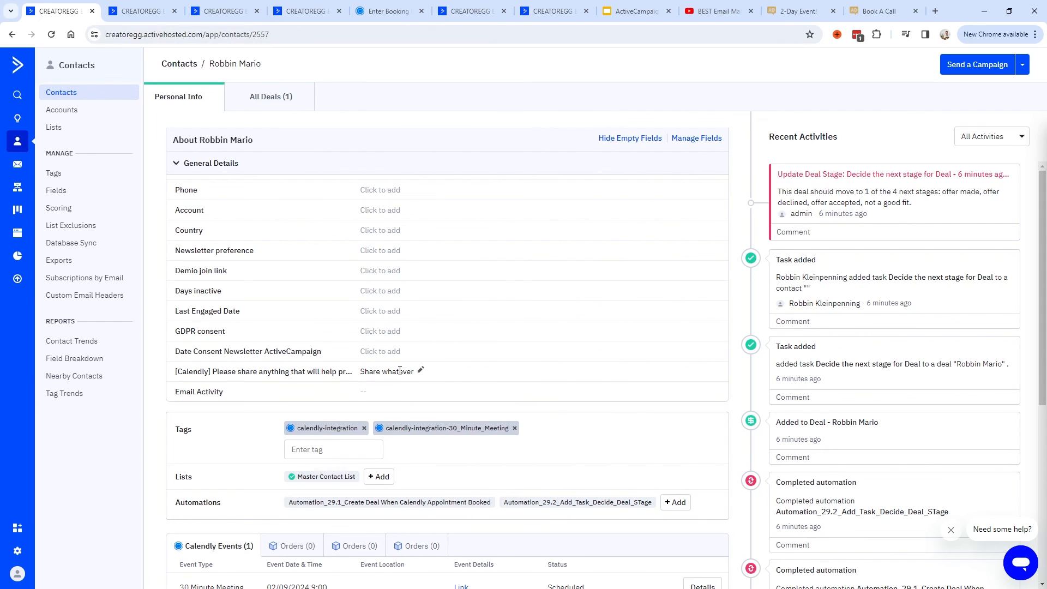
scroll(339, 381, down, 4)
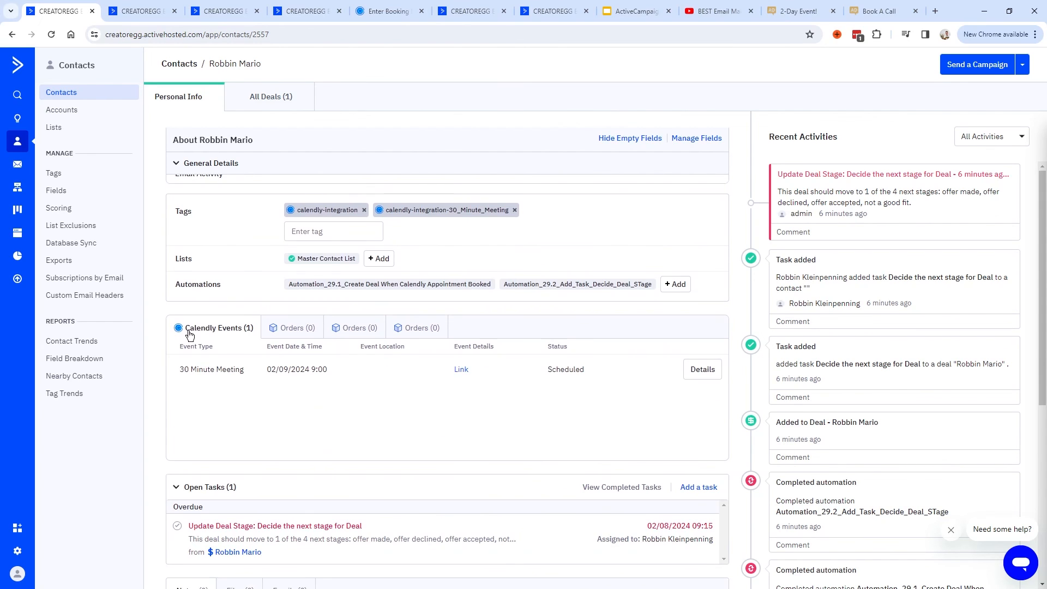
Review the booked 30 Minute Meeting date, its Calendly event details and the recent activities.
drag(328, 370, 267, 370)
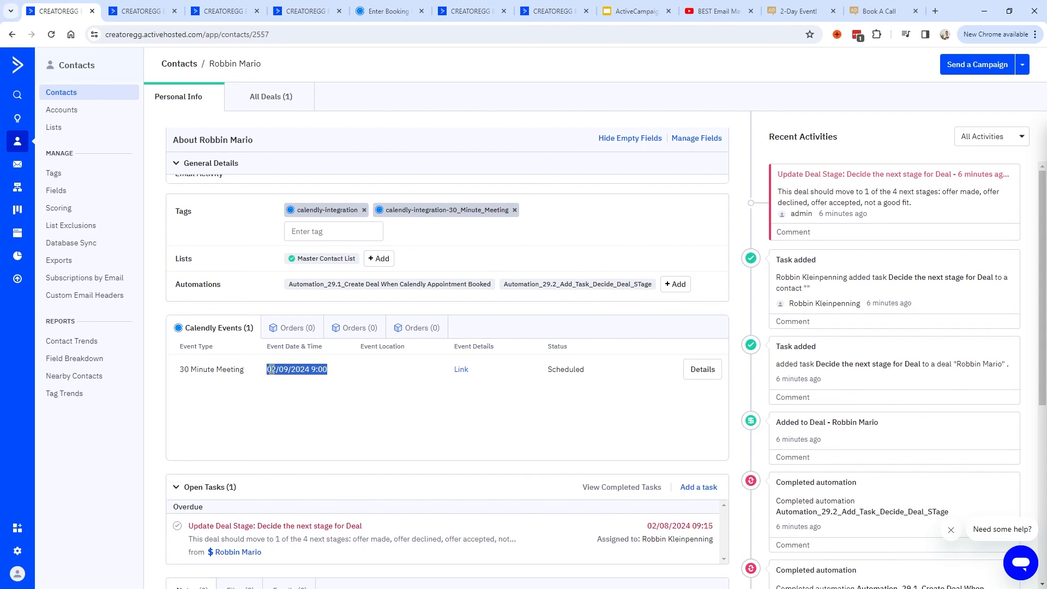
drag(266, 371, 328, 372)
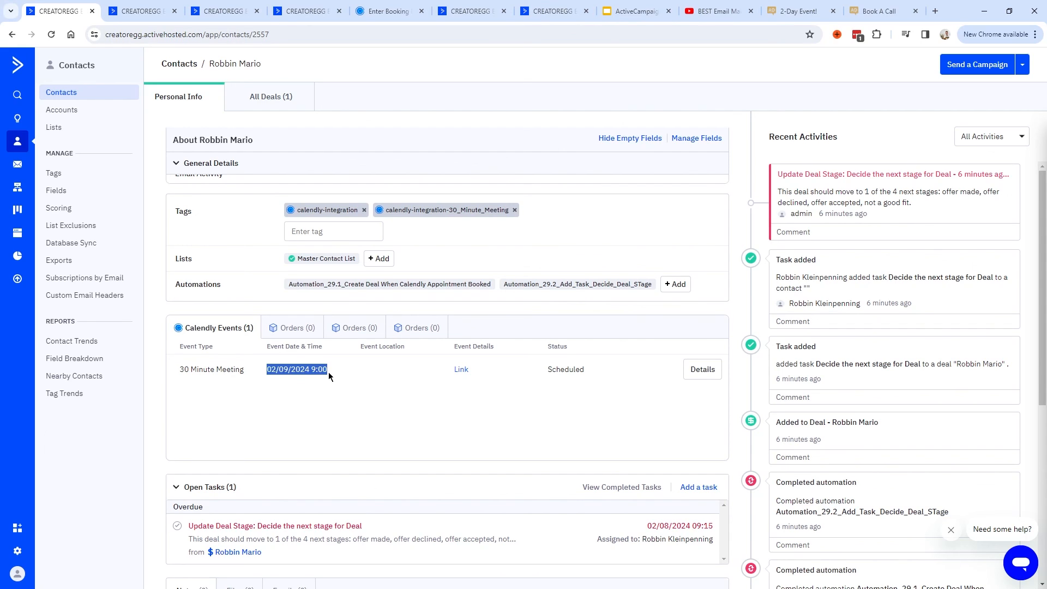
click(706, 370)
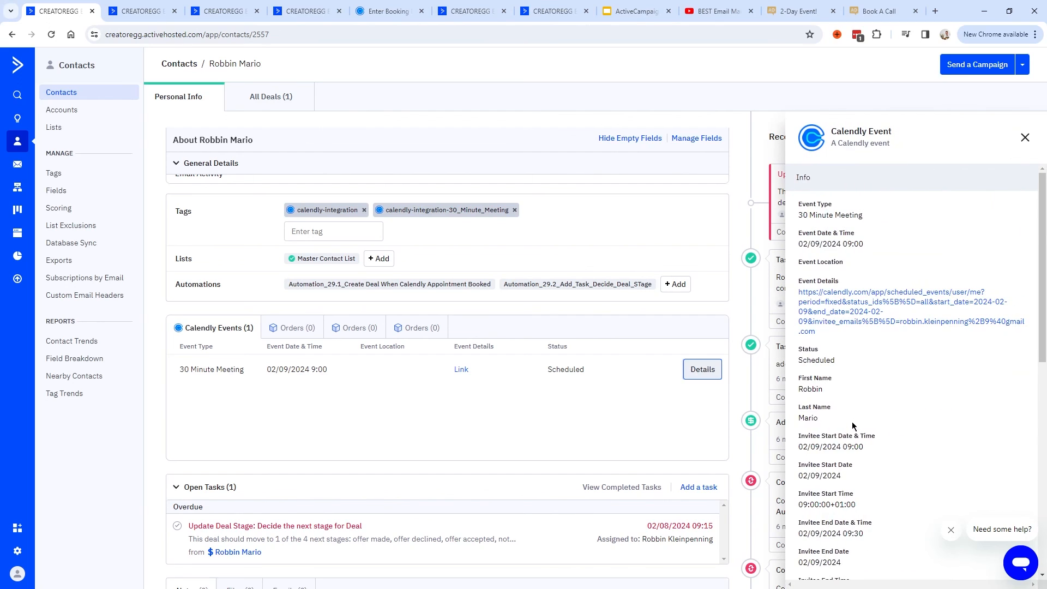
scroll(853, 381, down, 10)
scroll(866, 384, up, 10)
click(1026, 137)
drag(769, 136, 846, 138)
click(767, 138)
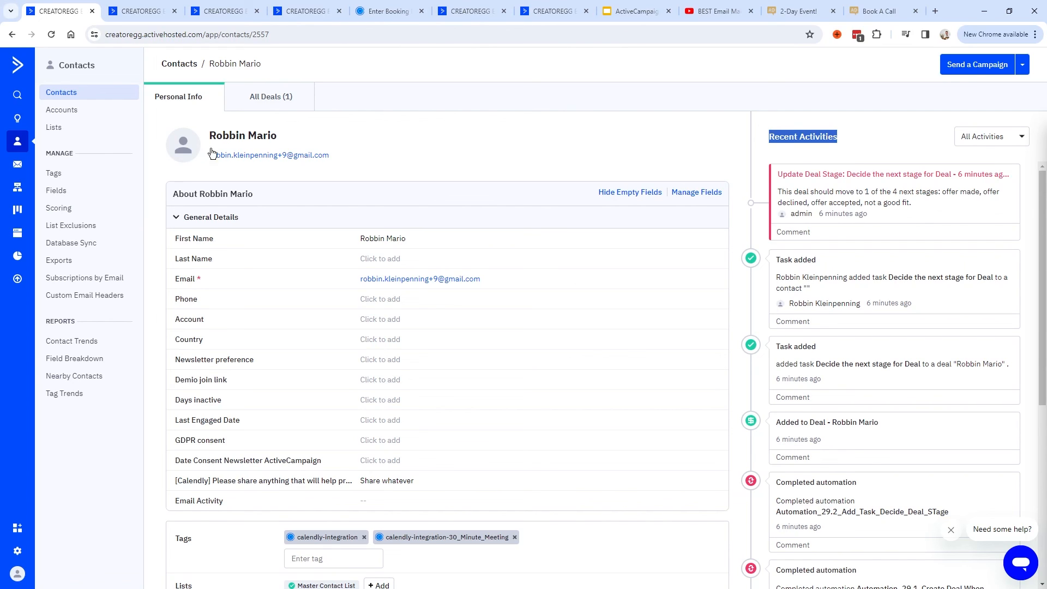
Open the contact's Coaching deal from All Deals, then reopen it from the newest task in Tasks.
click(263, 106)
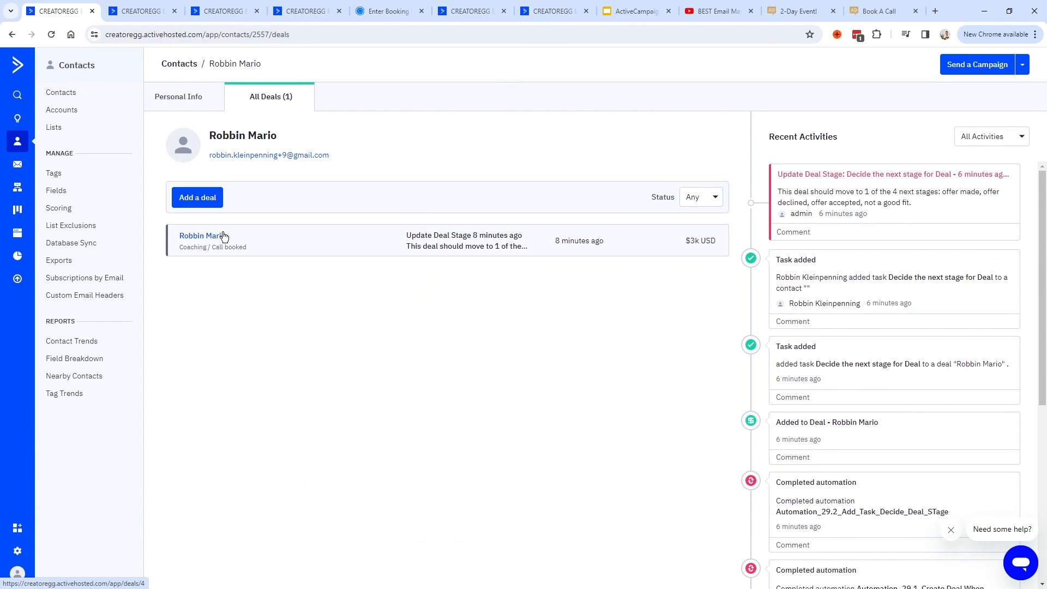
click(209, 236)
drag(692, 182, 742, 180)
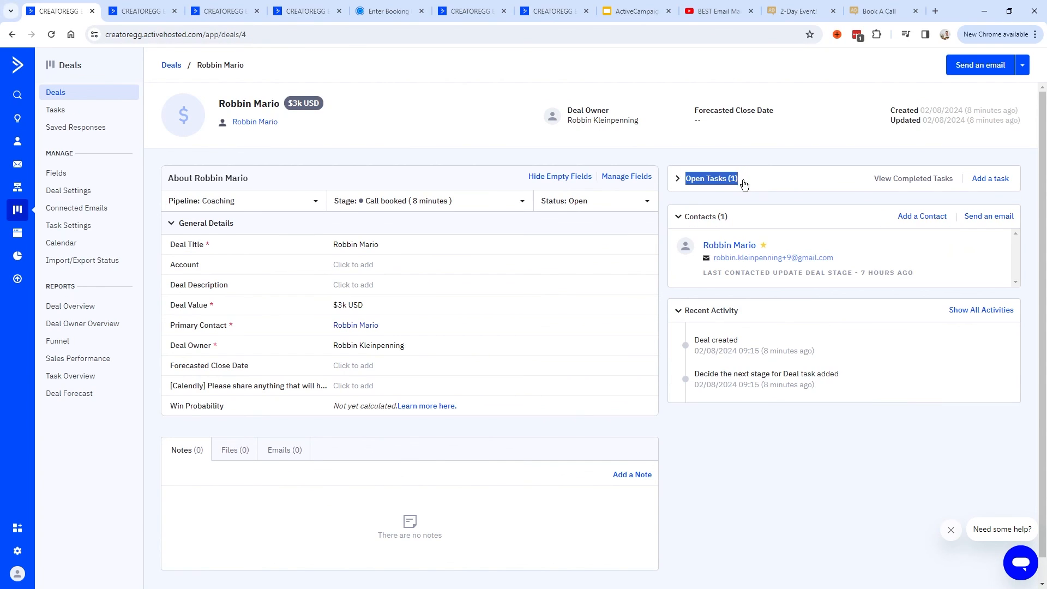
click(680, 181)
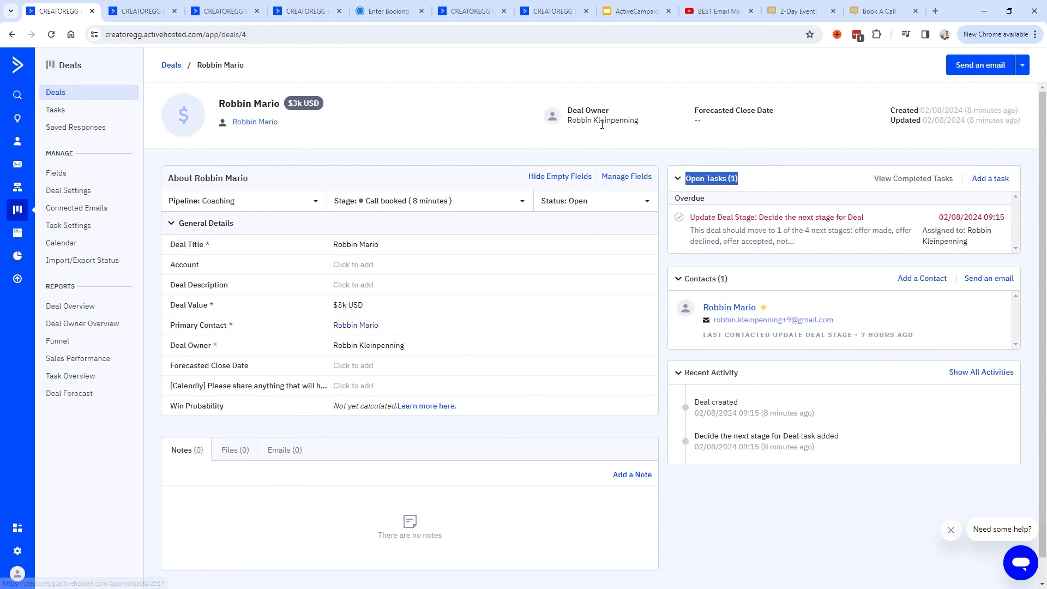
click(568, 116)
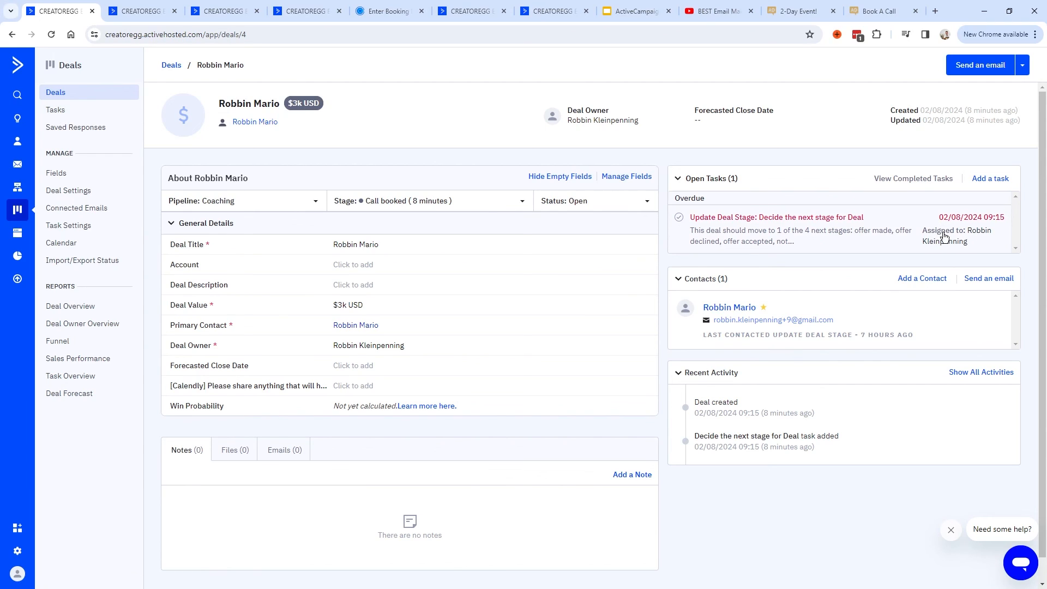
click(56, 112)
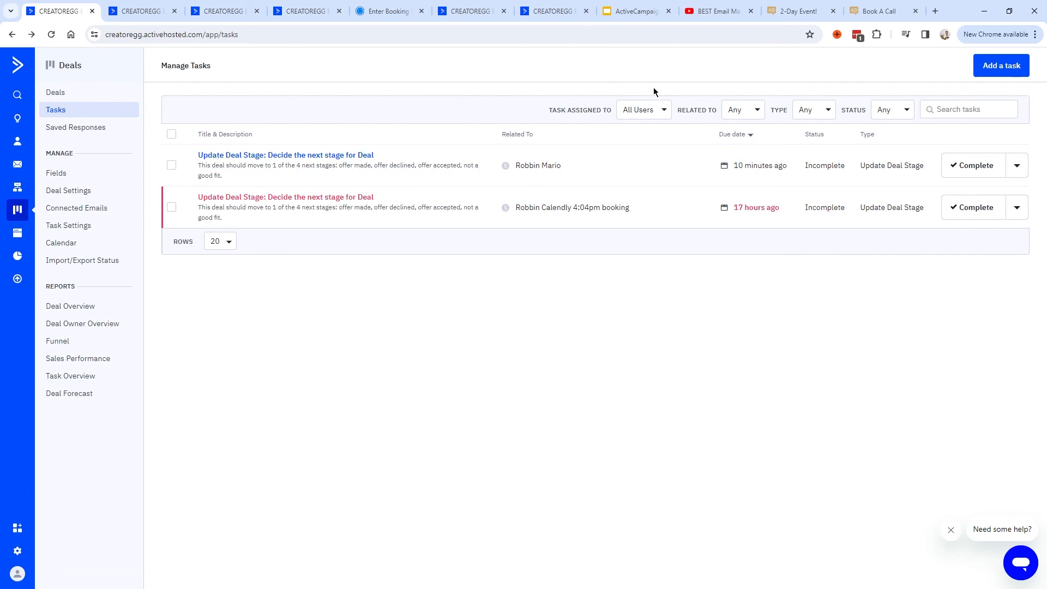
click(252, 157)
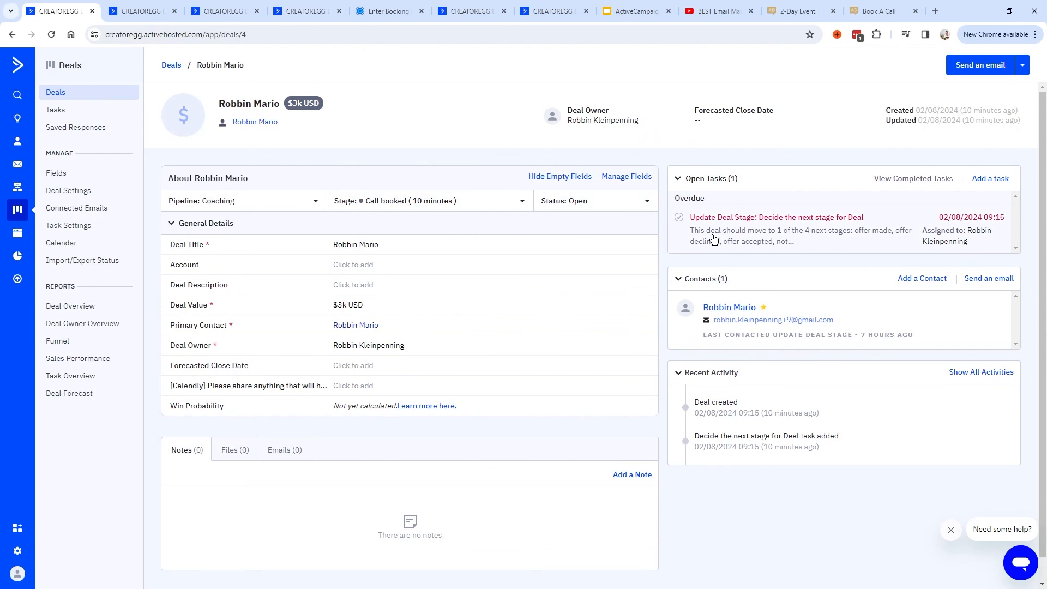
Open the overdue 'Decide the next stage for Deal' task and review its title and four-stage description.
click(768, 239)
drag(545, 198, 405, 195)
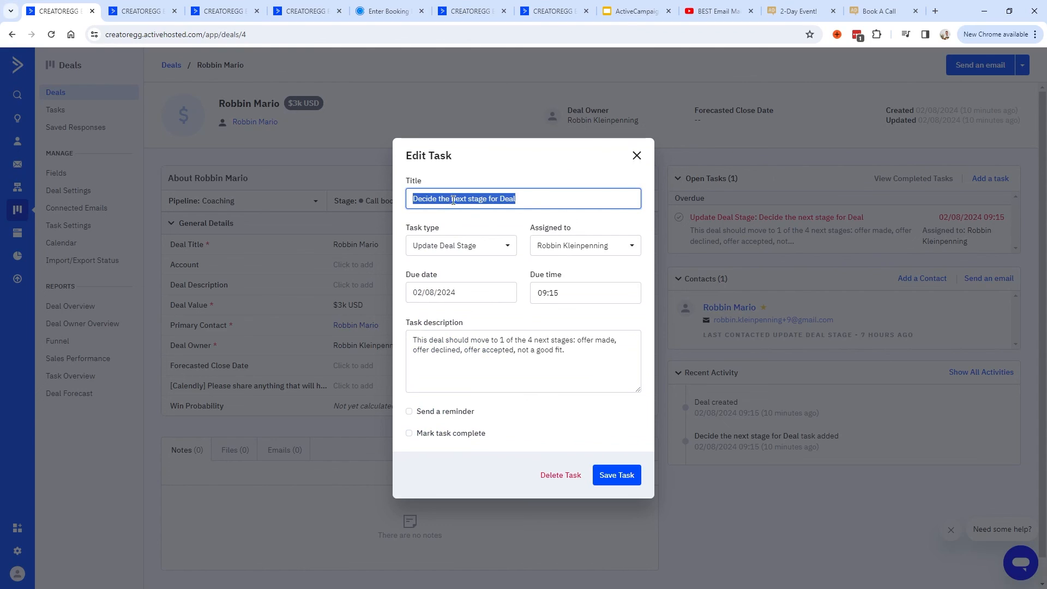
click(531, 195)
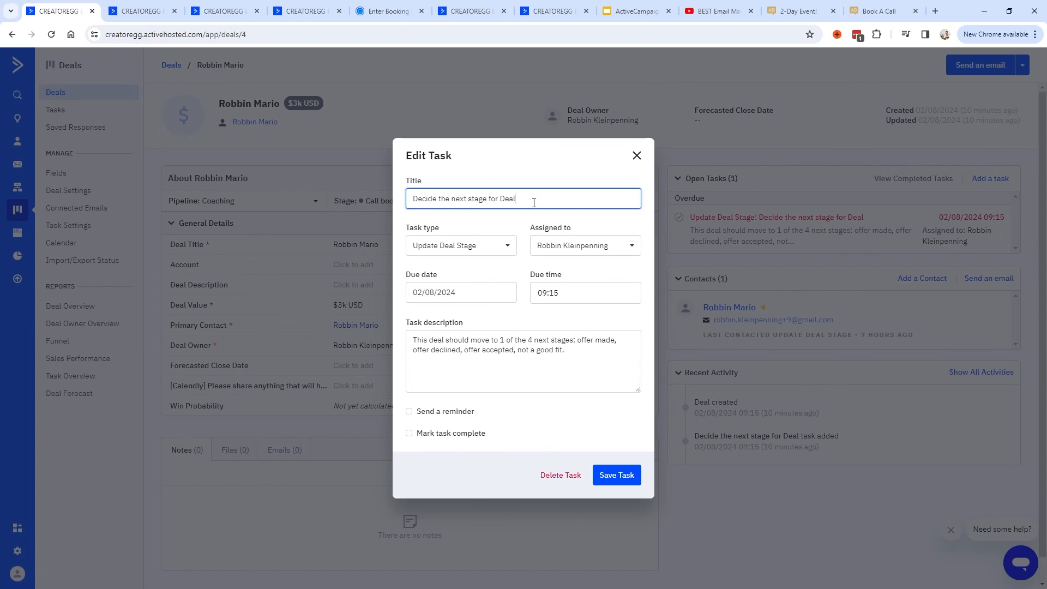
mouse_move(534, 202)
mouse_down()
mouse_move(374, 199)
mouse_move(525, 196)
mouse_up()
click(411, 199)
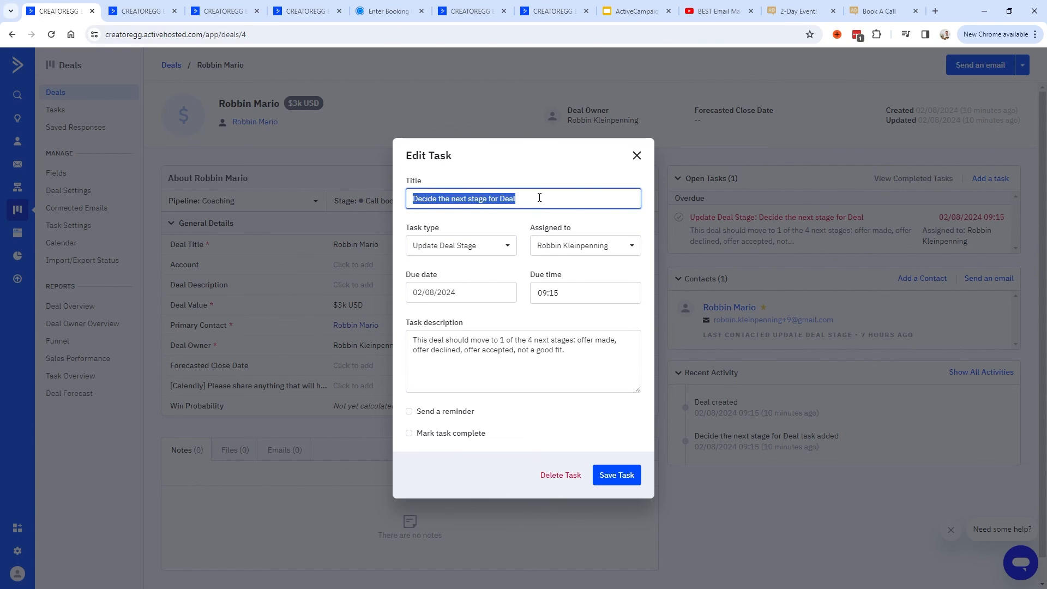
click(412, 336)
drag(412, 340, 617, 338)
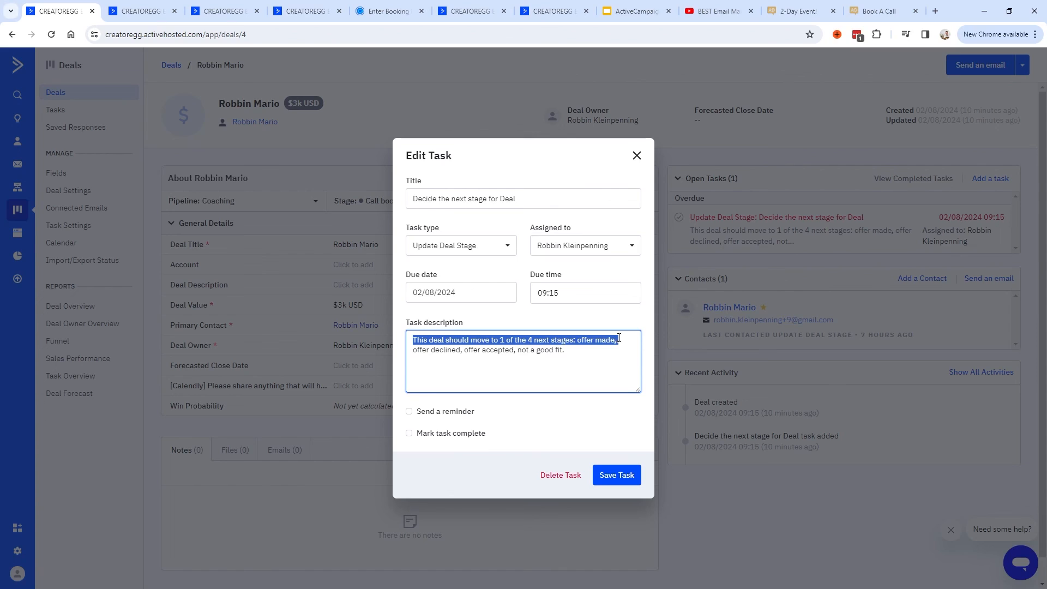
drag(468, 350, 585, 350)
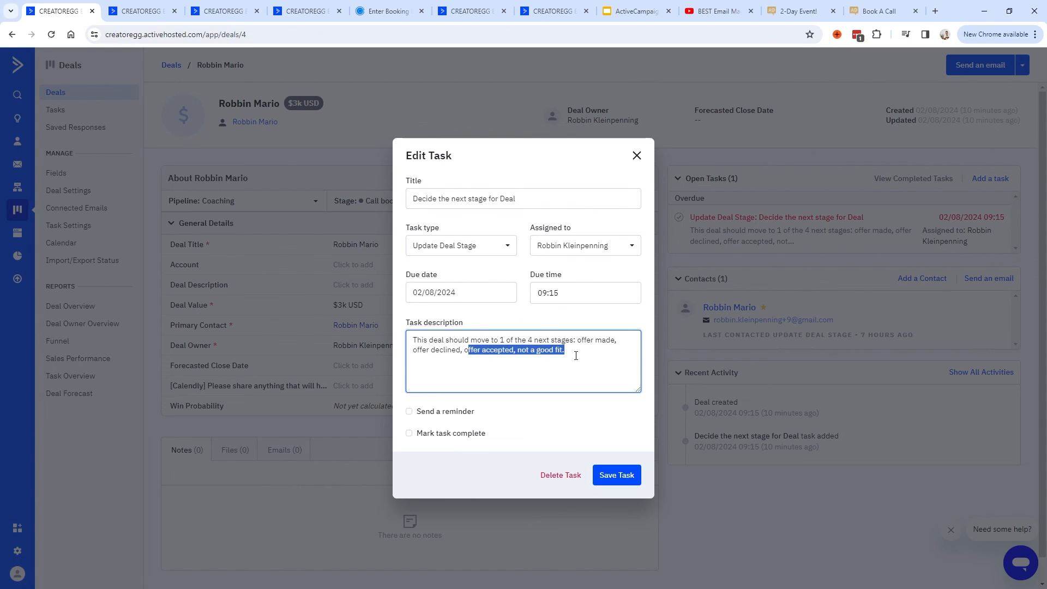
click(135, 16)
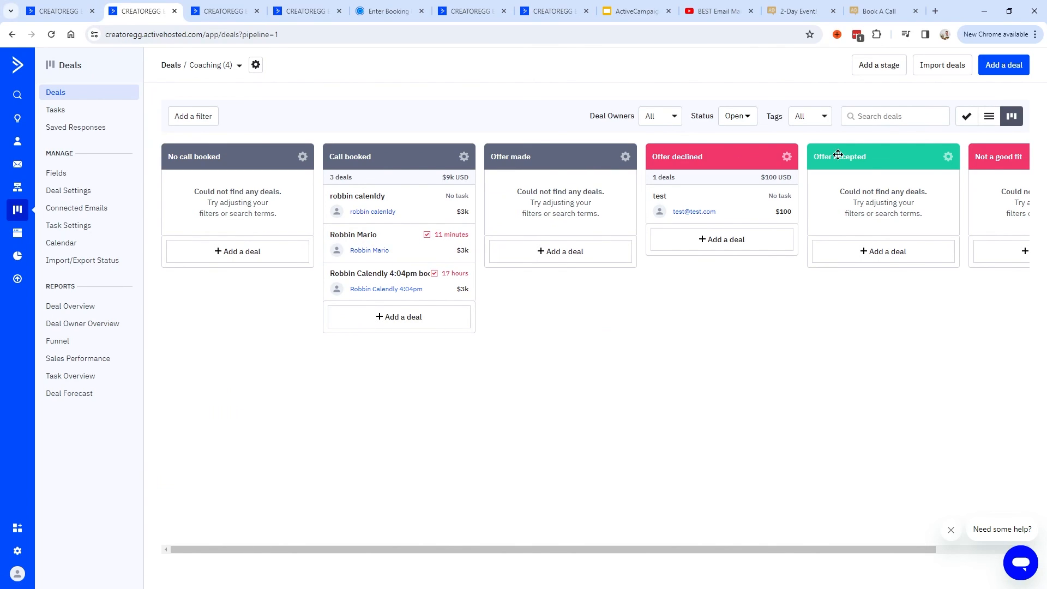
Scroll across the Coaching pipeline stages and open the booked contact's Call booked deal.
drag(555, 549, 637, 549)
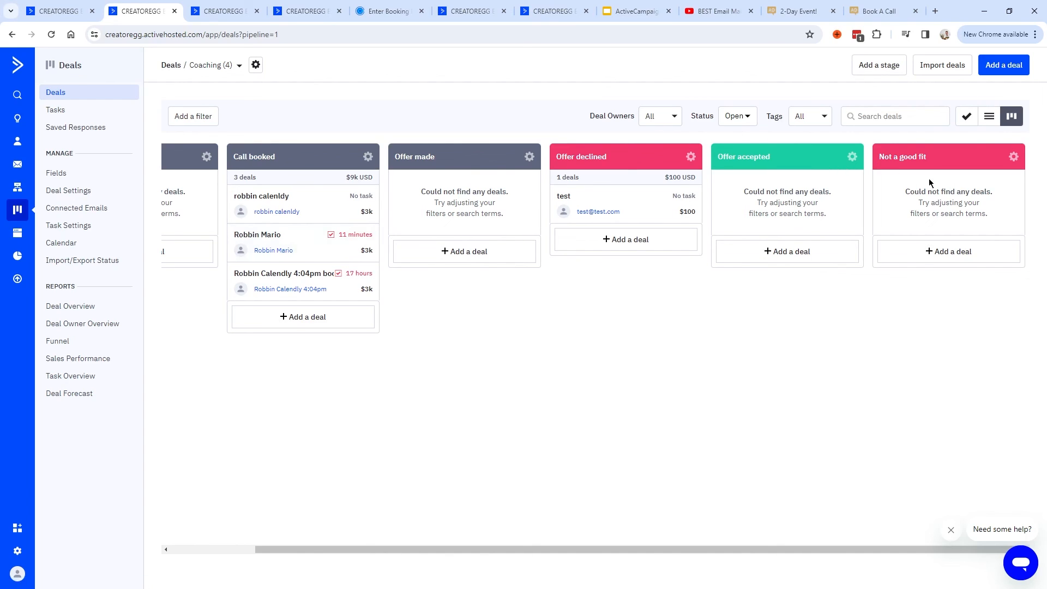
click(310, 251)
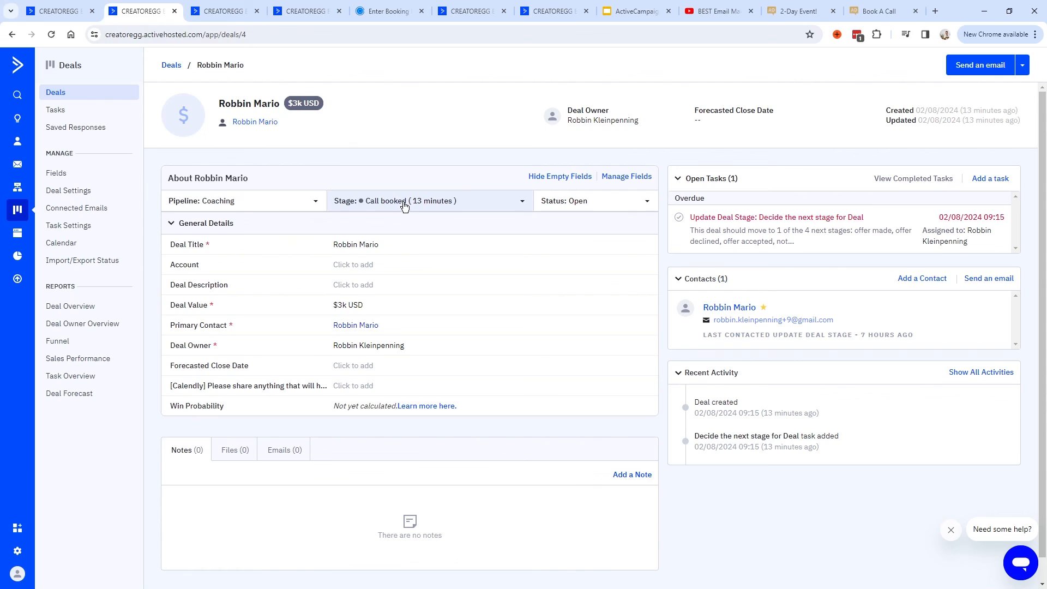
Move the booked $3k Coaching deal into Offer accepted and open its detail page.
click(408, 207)
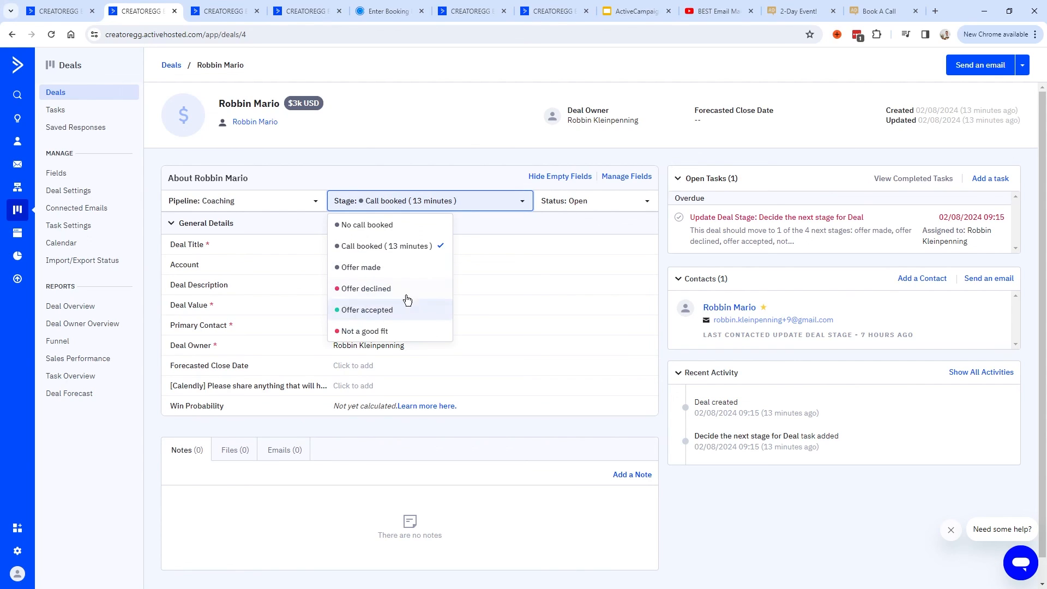
click(442, 205)
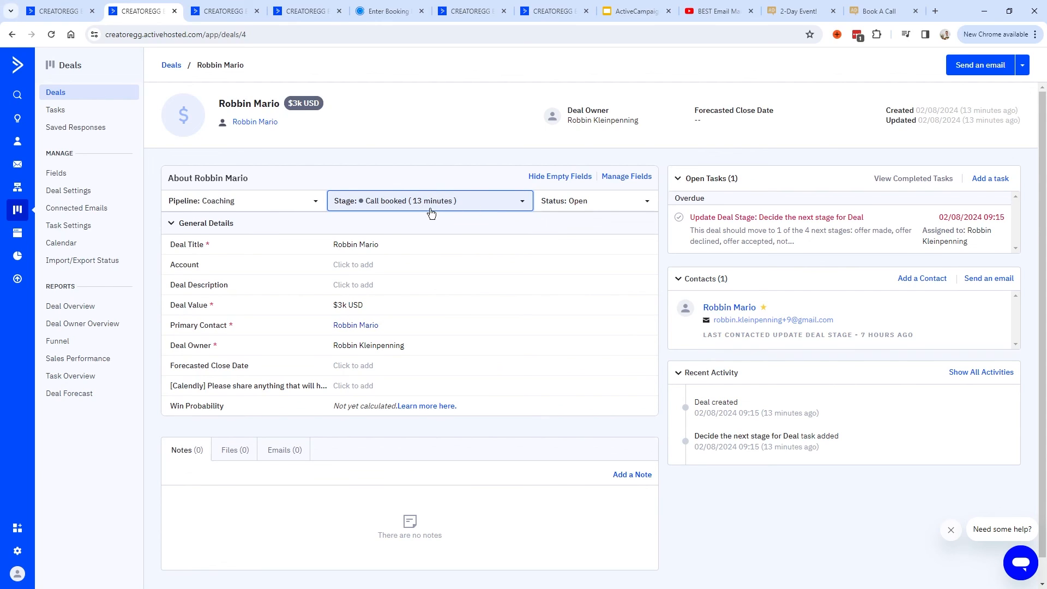
click(450, 205)
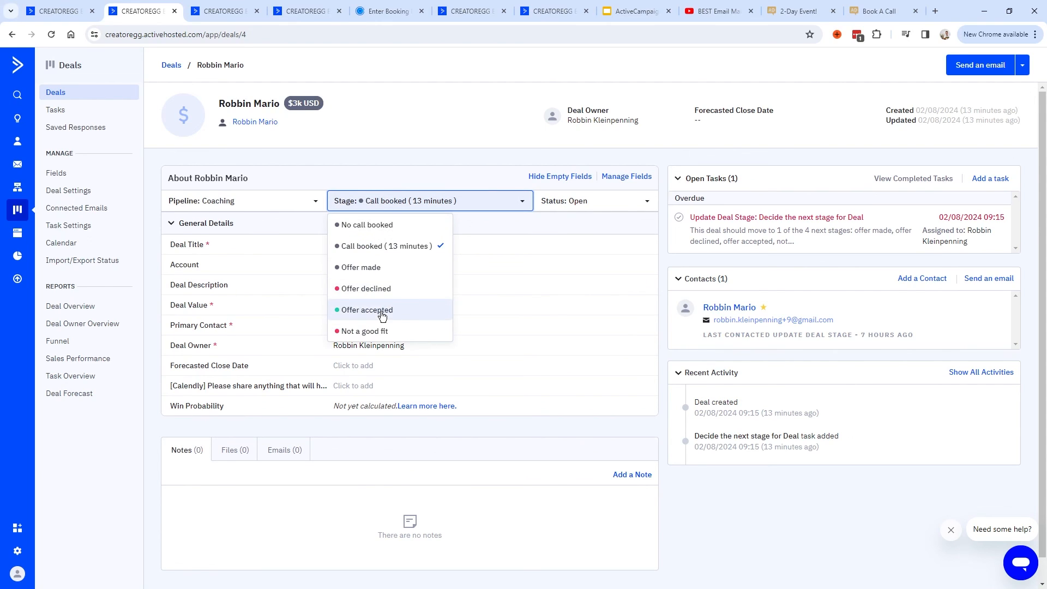
click(171, 65)
drag(386, 237, 873, 201)
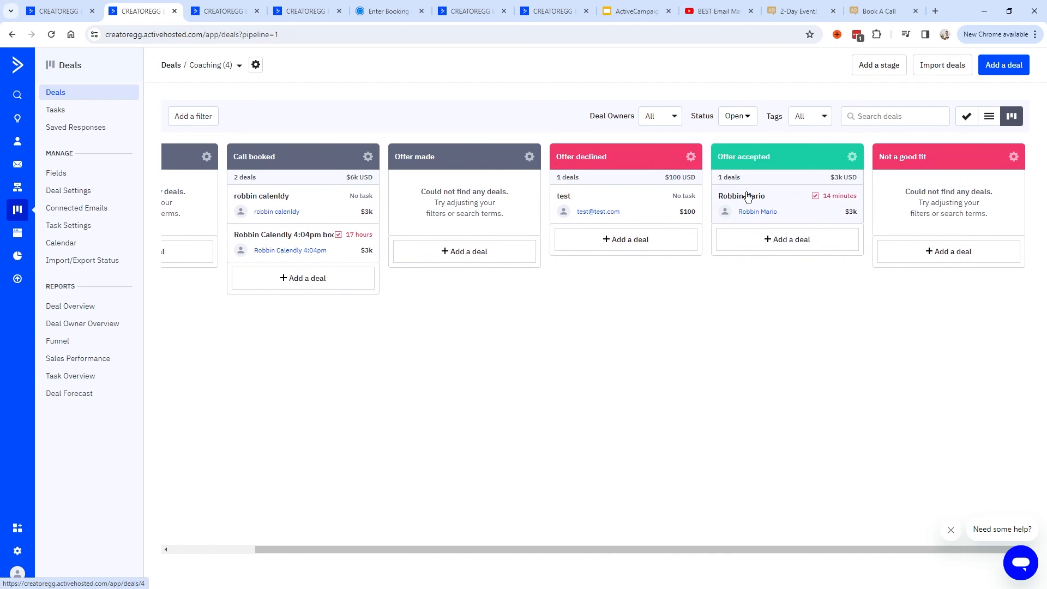
click(778, 204)
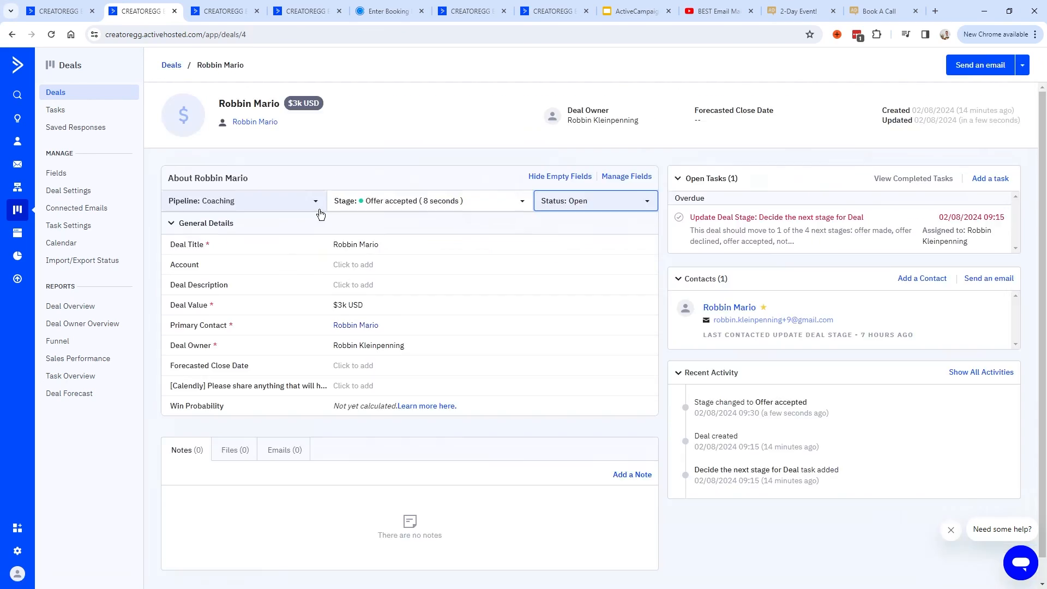
Set the deal's status to Won, save, and complete the Update Deal Stage task.
click(577, 205)
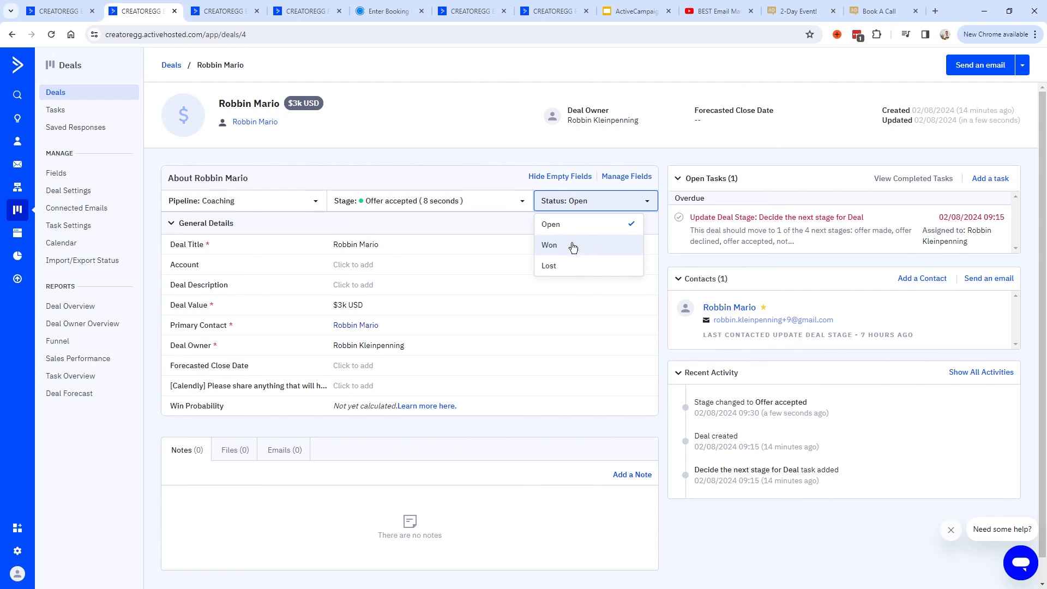
click(553, 249)
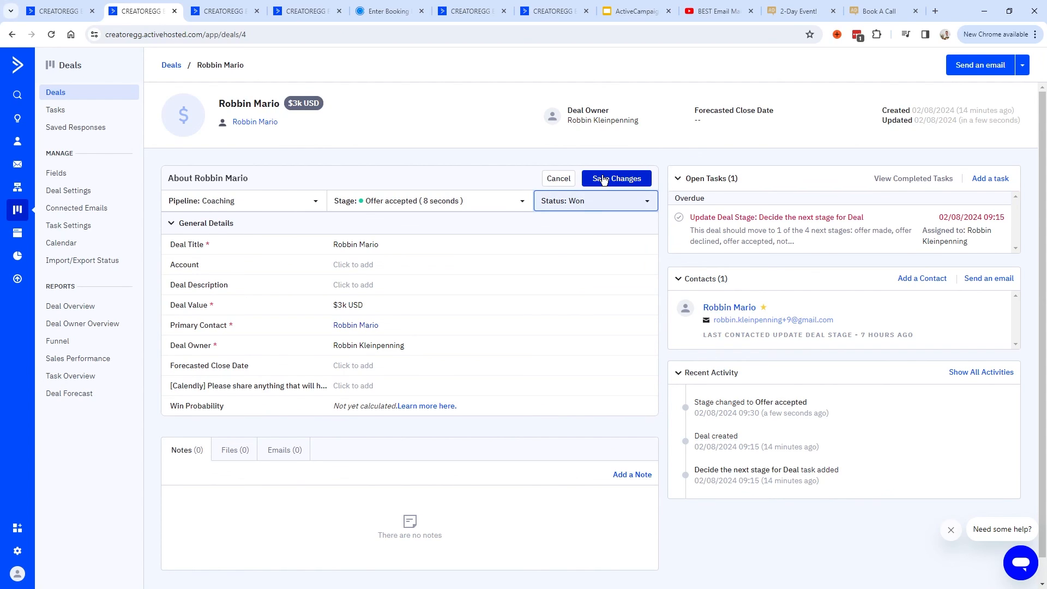
click(615, 178)
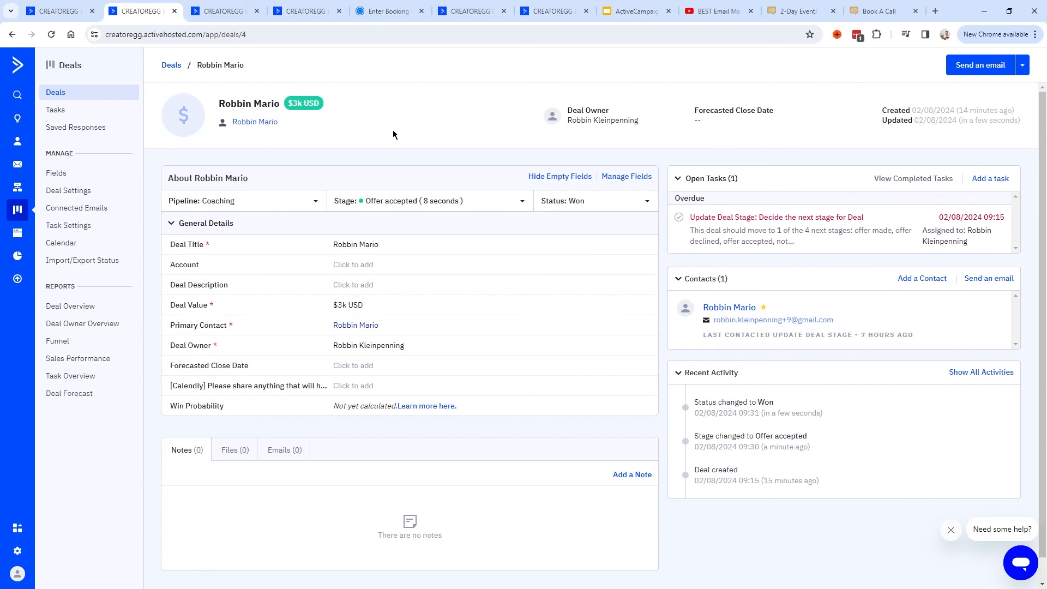
drag(700, 406, 790, 405)
click(792, 404)
click(678, 219)
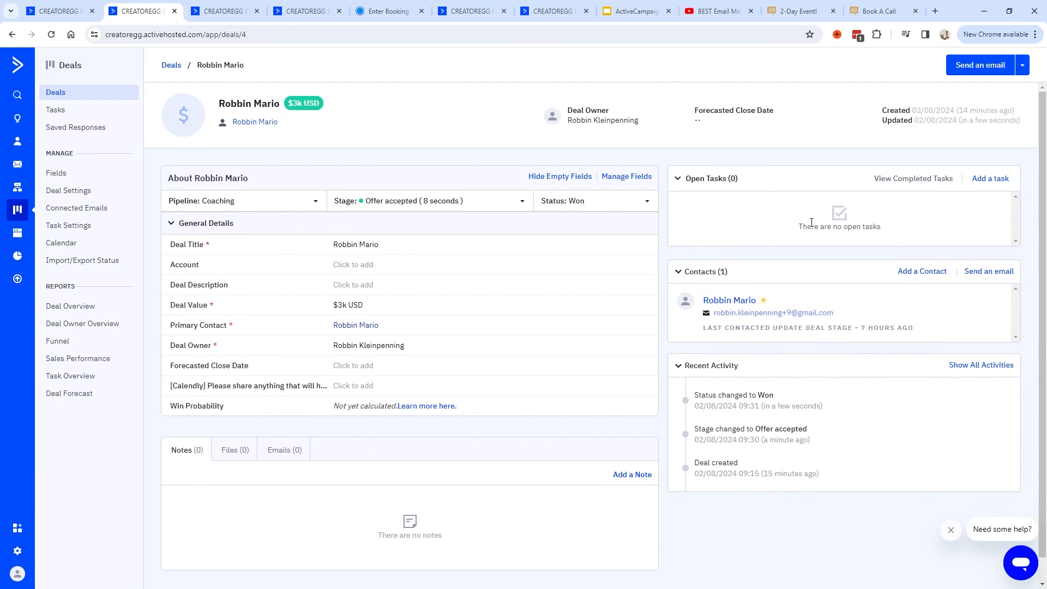
drag(812, 223, 902, 229)
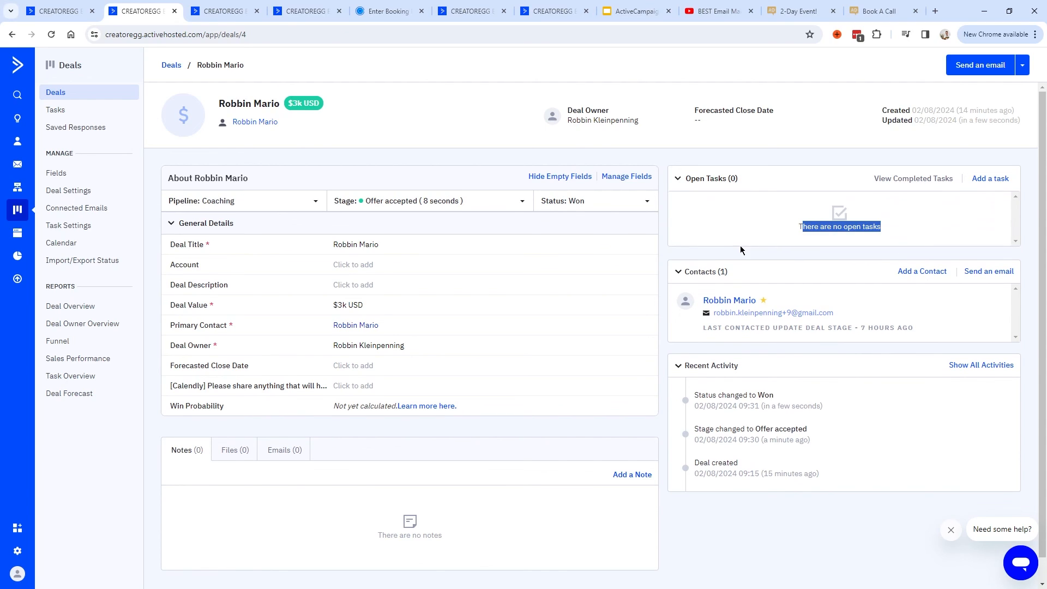
Switch between the deal-creation and Automation_29.2 workflows and open the Add task deal action.
click(225, 14)
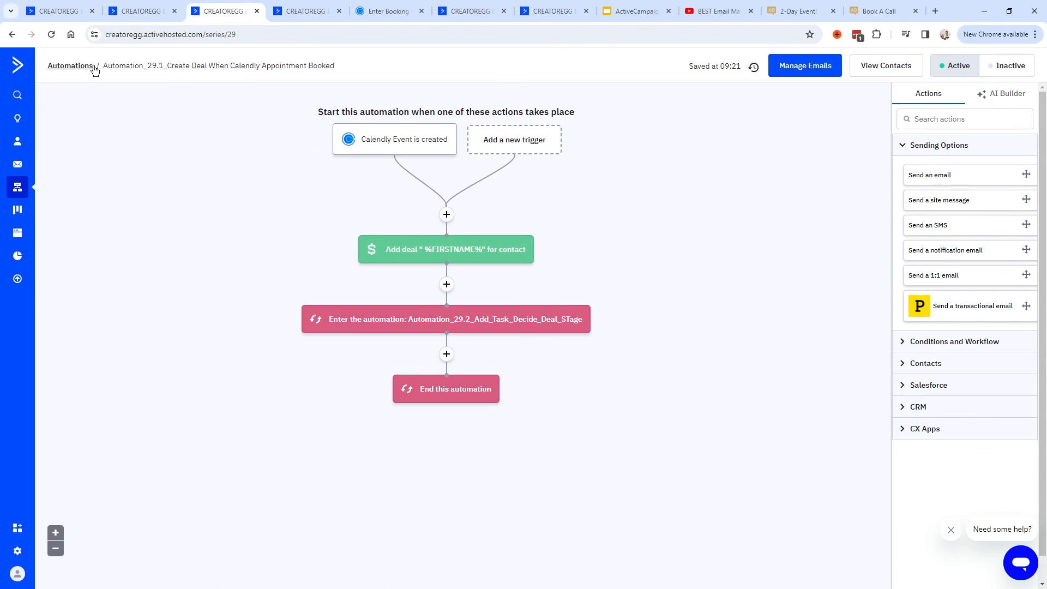
mouse_move(404, 156)
mouse_move(342, 326)
click(303, 11)
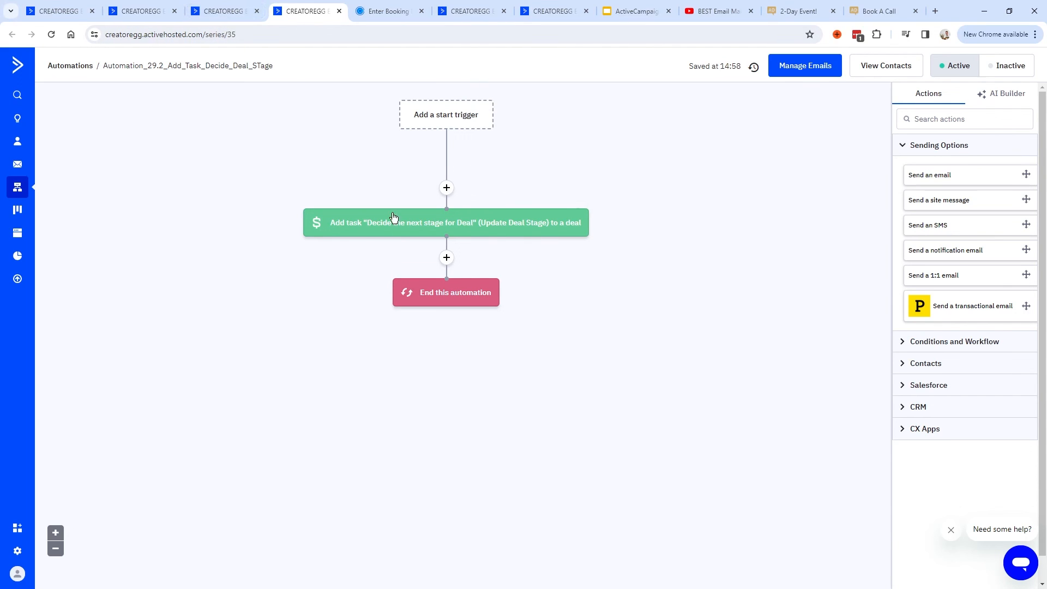
click(218, 16)
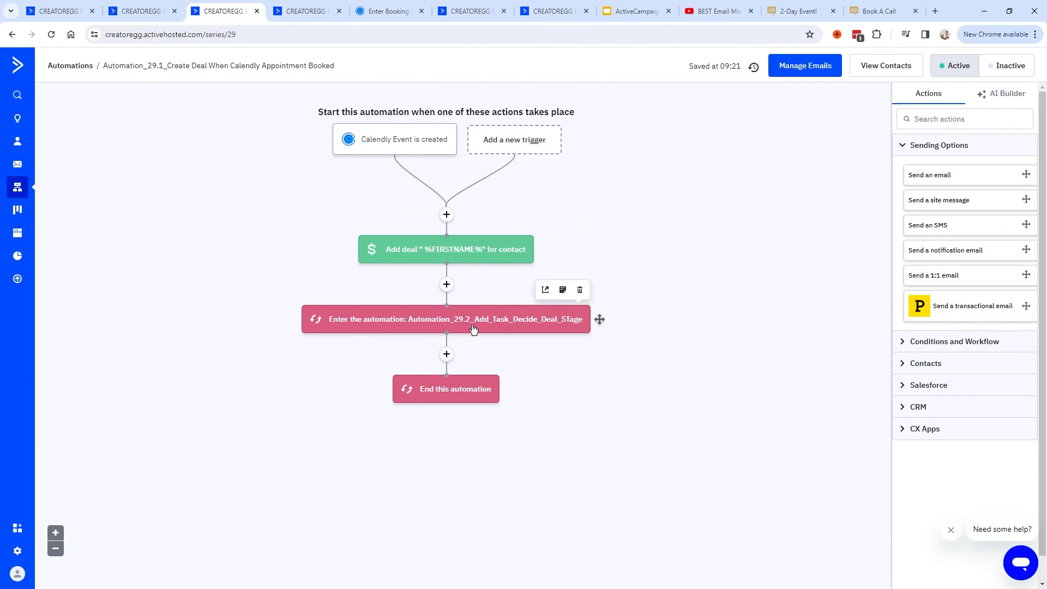
key(ctrl+Tab)
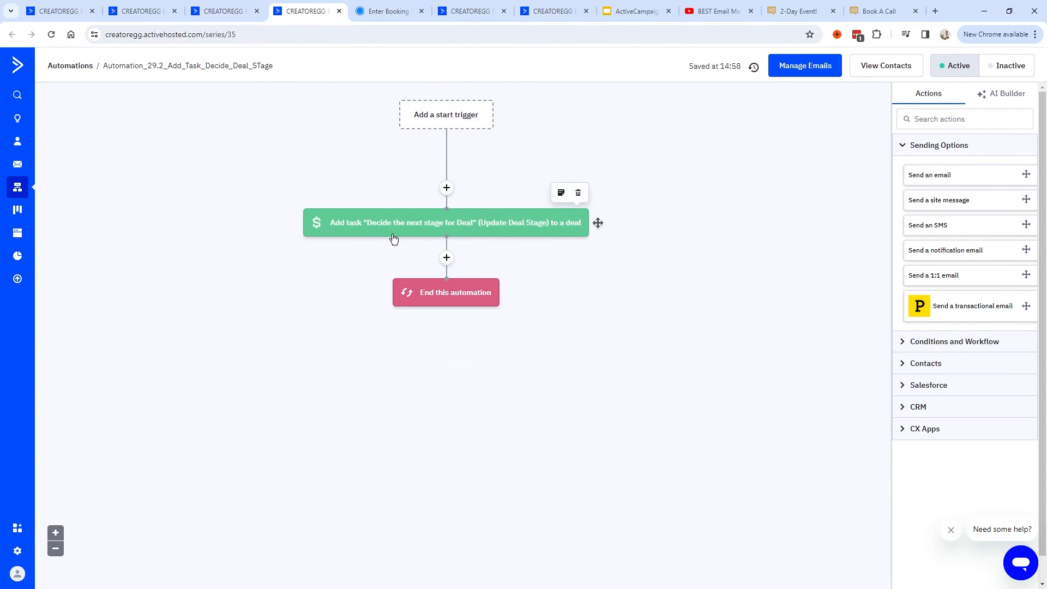
click(446, 188)
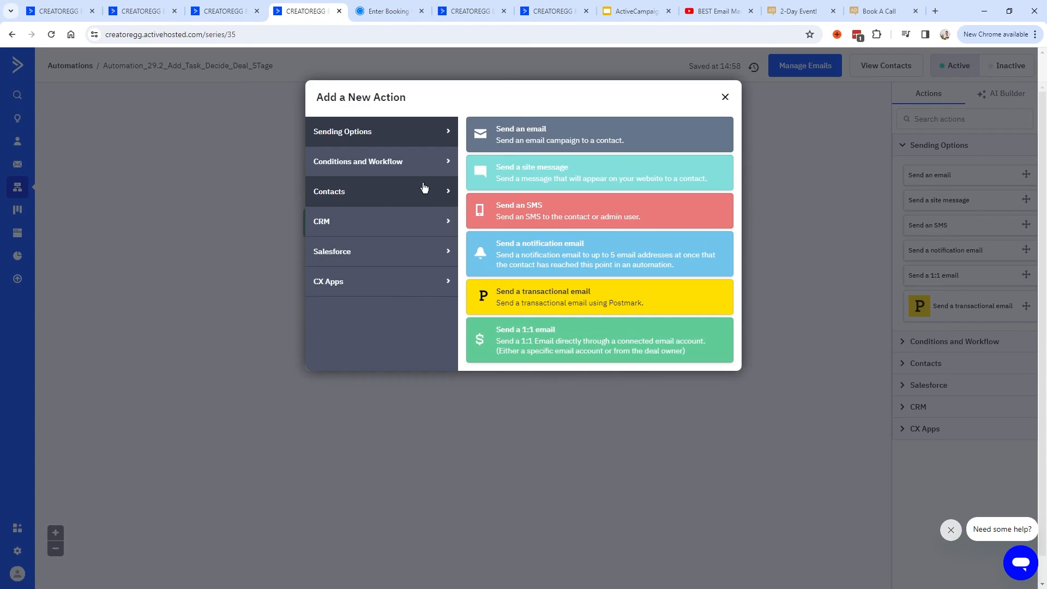
click(319, 229)
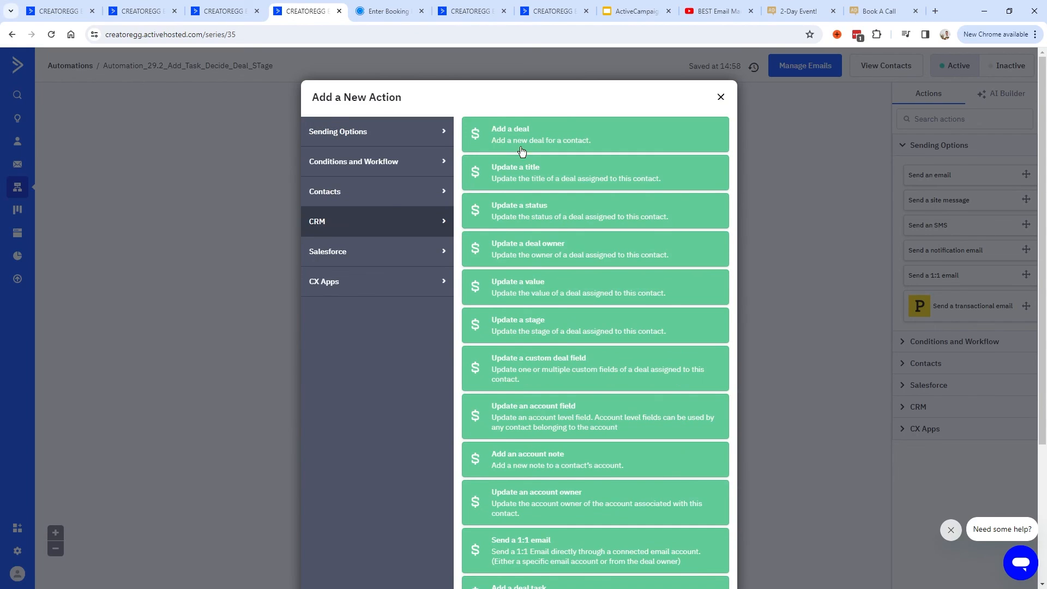
scroll(522, 153, down, 4)
click(540, 408)
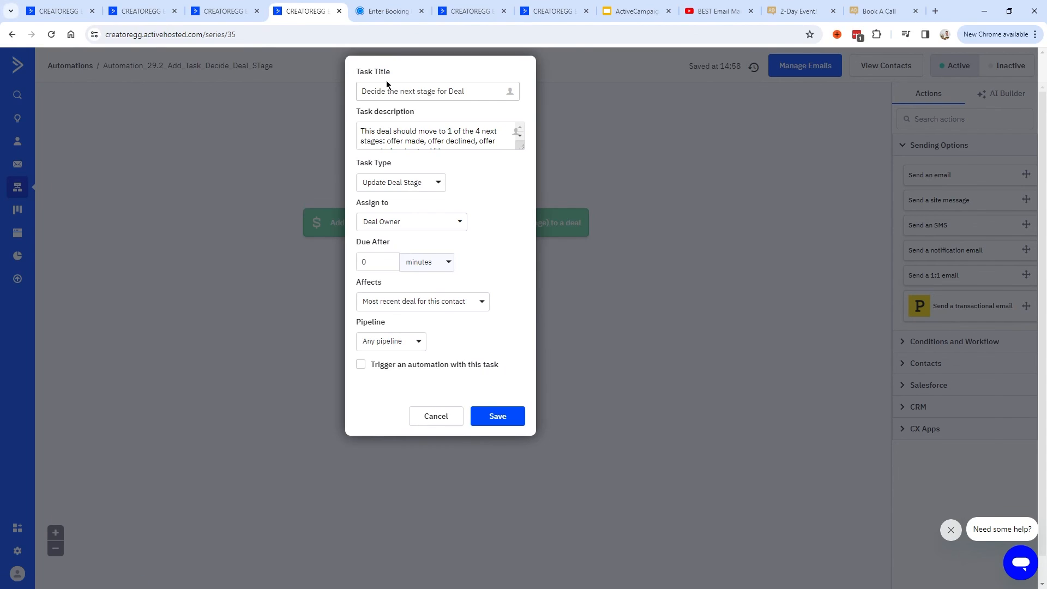
Review the Add task action's title, description and available Task Types.
drag(477, 92, 359, 94)
click(387, 92)
drag(519, 146, 354, 129)
triple_click(460, 154)
click(465, 152)
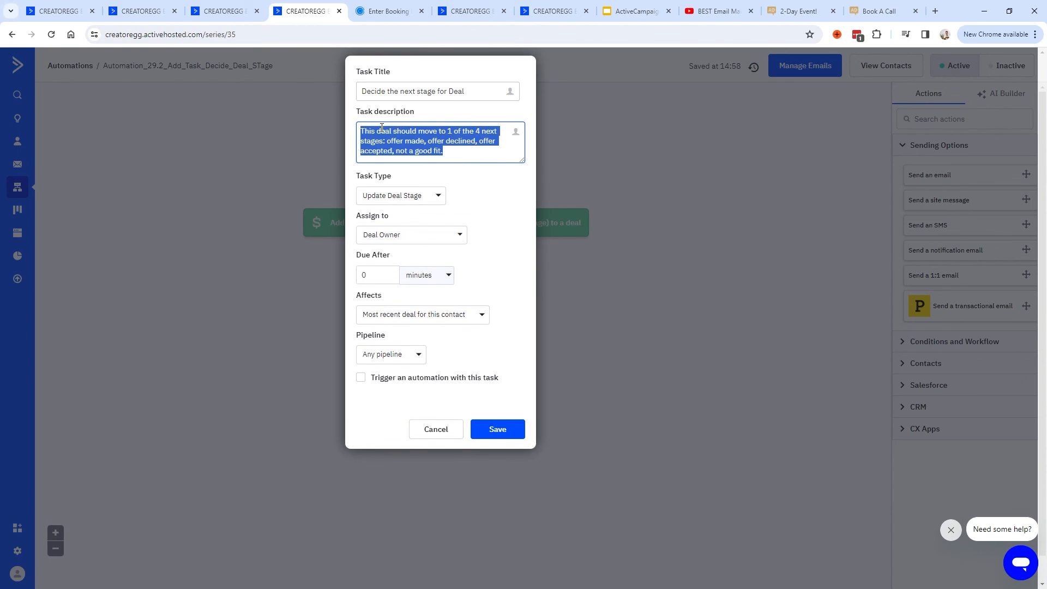
click(453, 153)
drag(453, 152, 359, 134)
triple_click(392, 176)
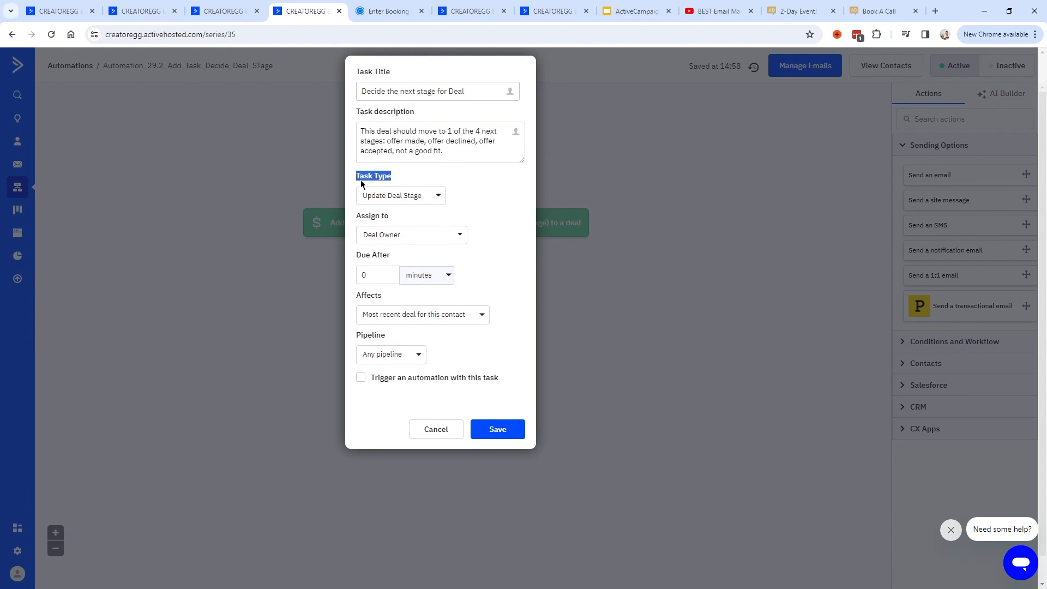
click(401, 201)
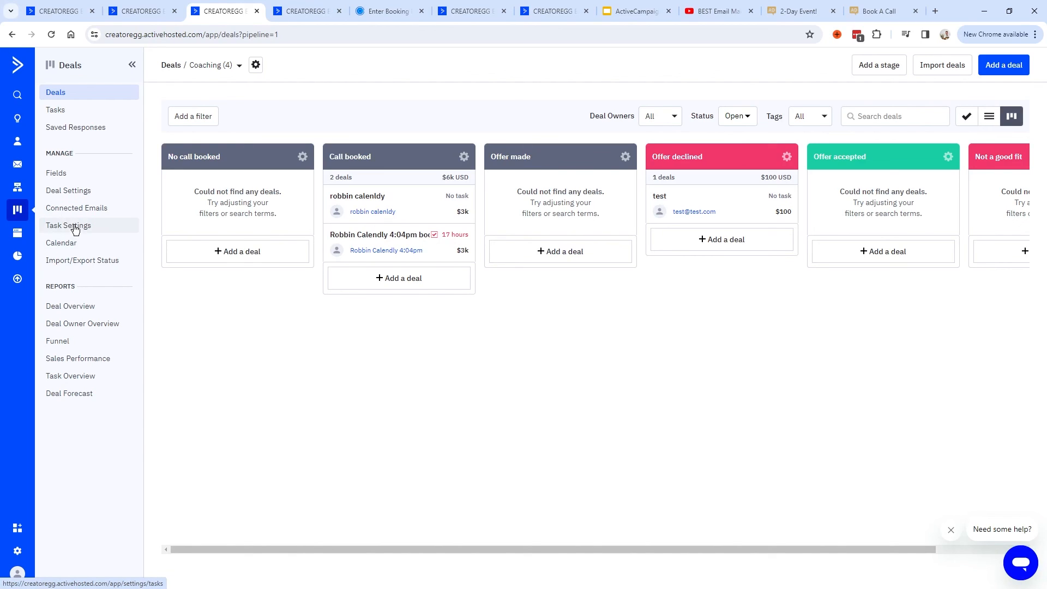
Check Task Settings lists Call, Email, Lunch, Meeting and Update Deal Stage, adding an empty task type row.
click(58, 228)
drag(255, 337, 163, 343)
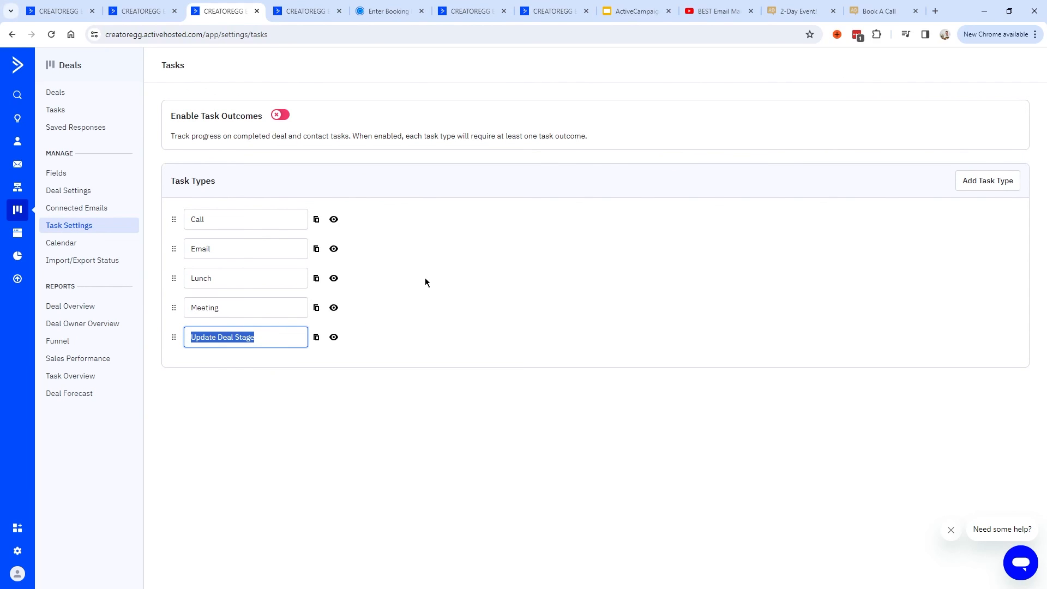
click(1005, 181)
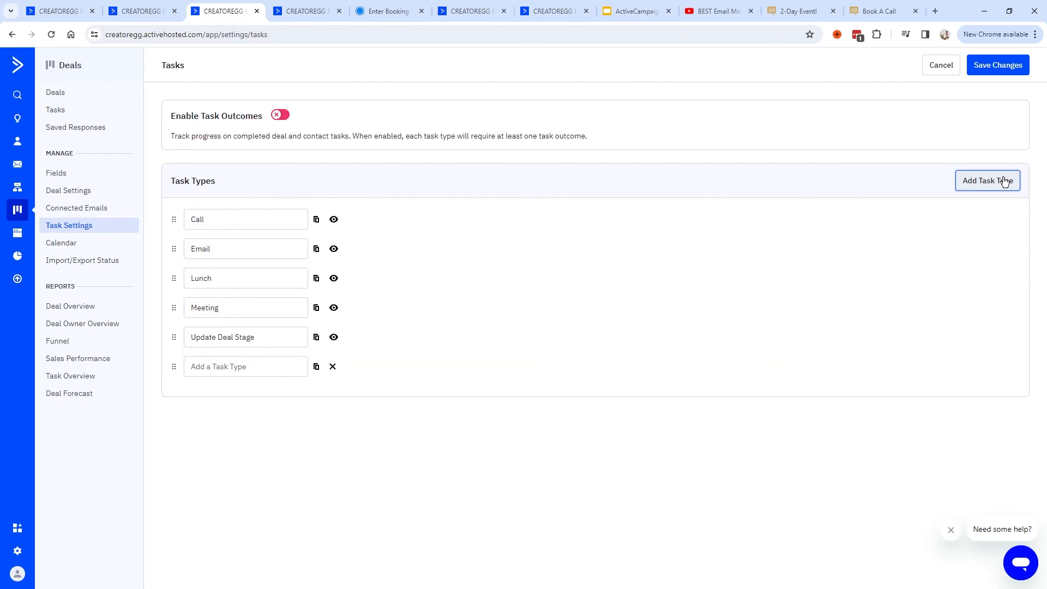
click(223, 366)
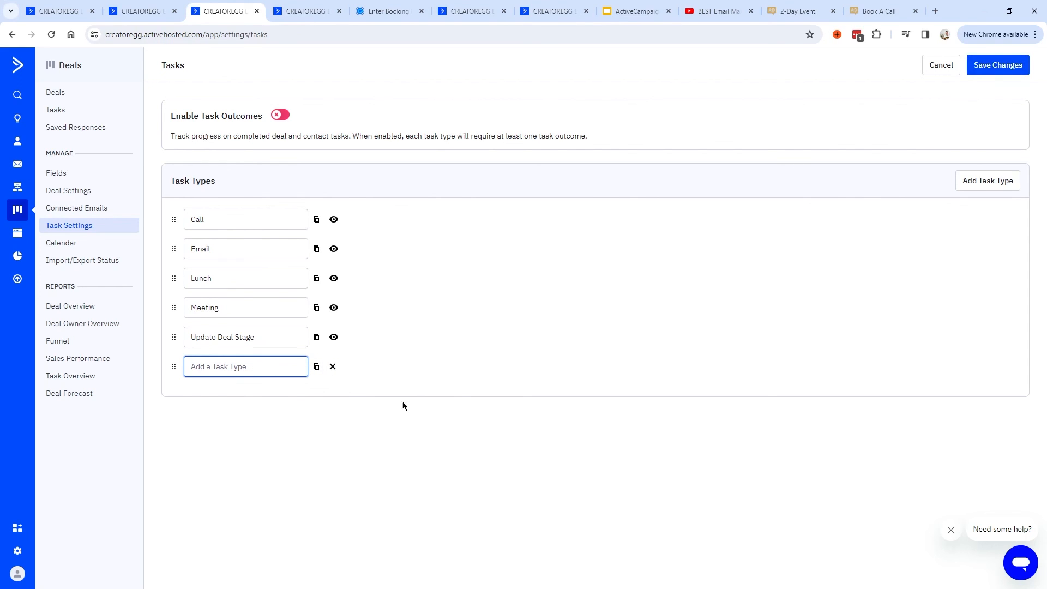
key(ctrl+Tab)
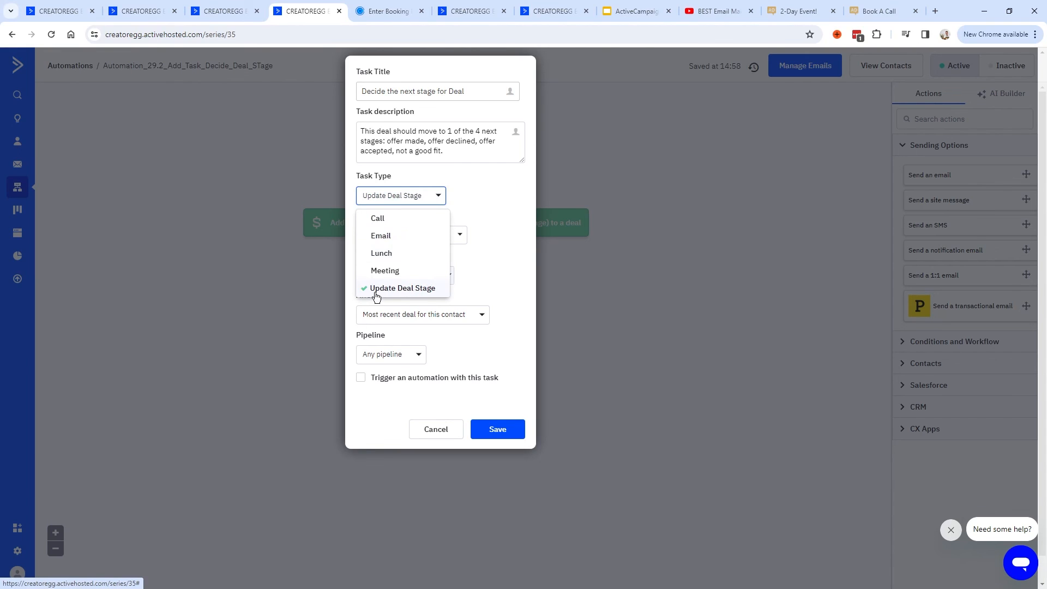
Save the task action as Update Deal Stage for Deal Owner, Most recent deal, Any pipeline.
click(461, 202)
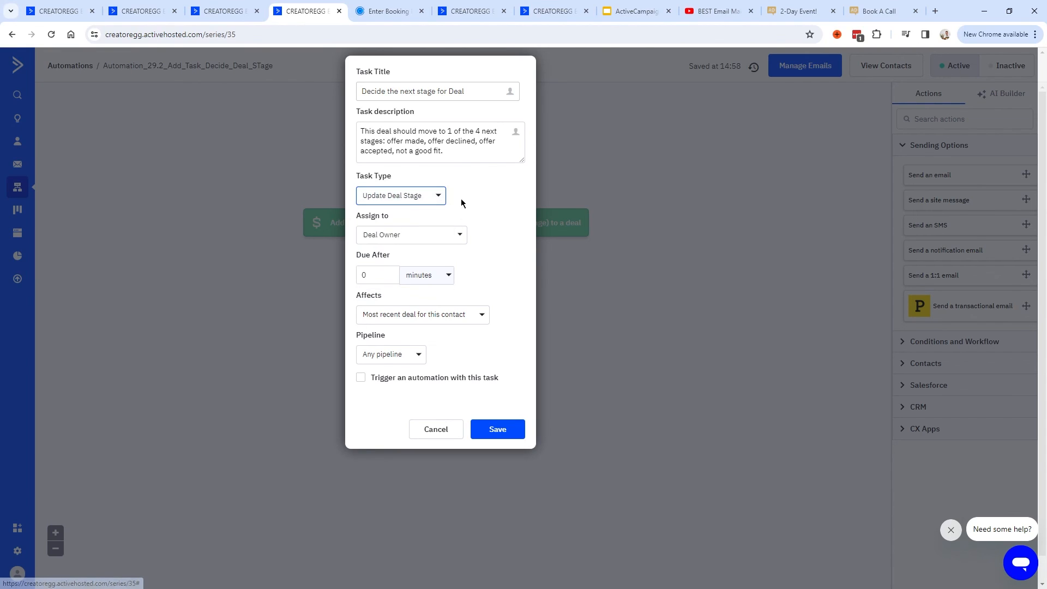
click(413, 200)
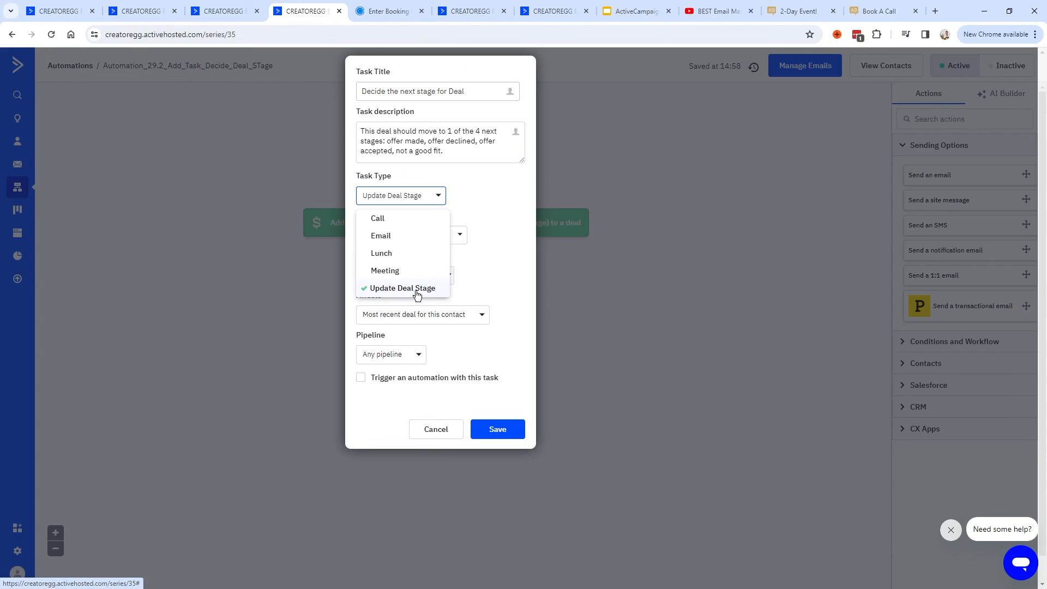
click(417, 289)
mouse_move(354, 213)
mouse_down()
mouse_move(384, 217)
mouse_move(348, 218)
mouse_up()
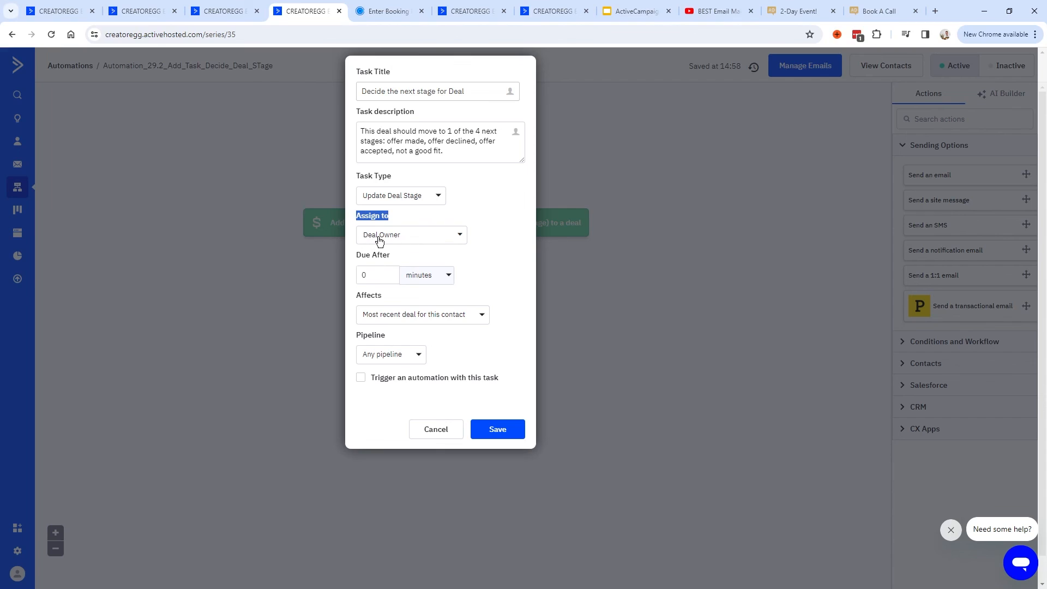
click(377, 271)
click(413, 315)
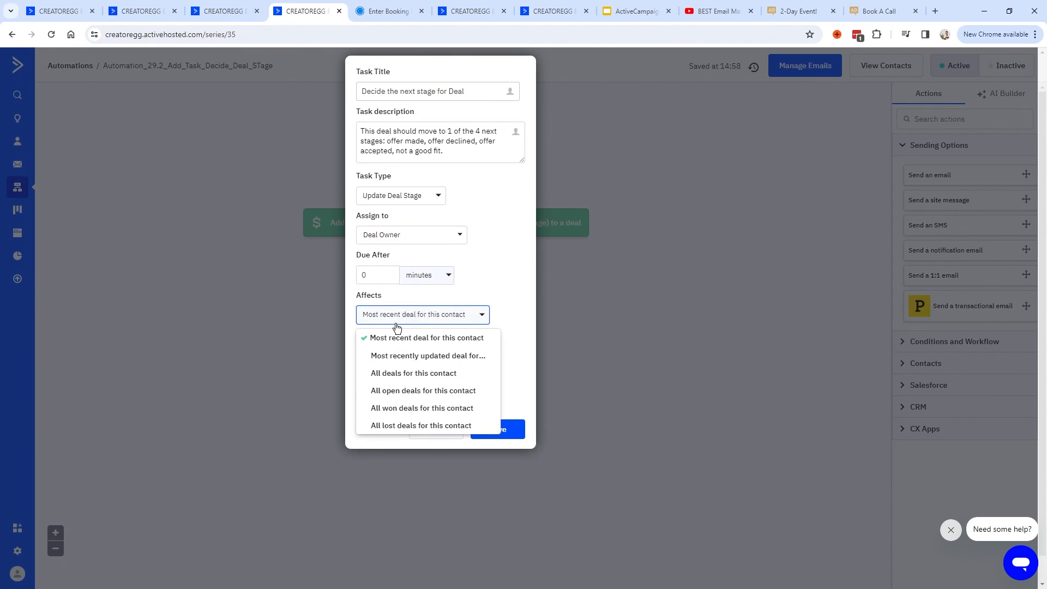
click(464, 311)
click(387, 353)
click(392, 357)
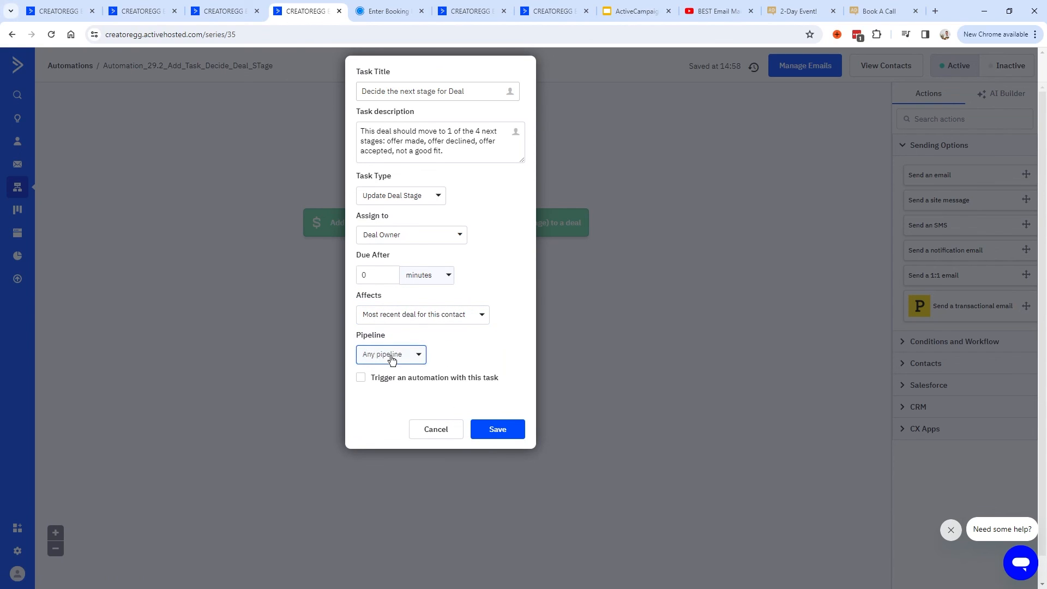
click(505, 430)
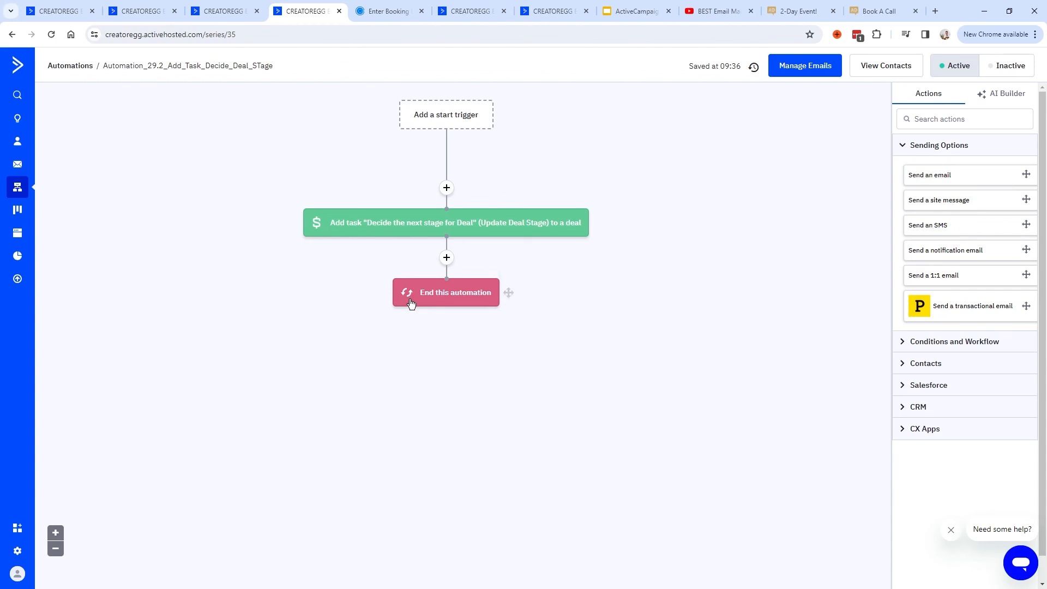
In Automation_29.1, add a Start an automation step entering Automation_29.2 after the deal is added.
click(207, 20)
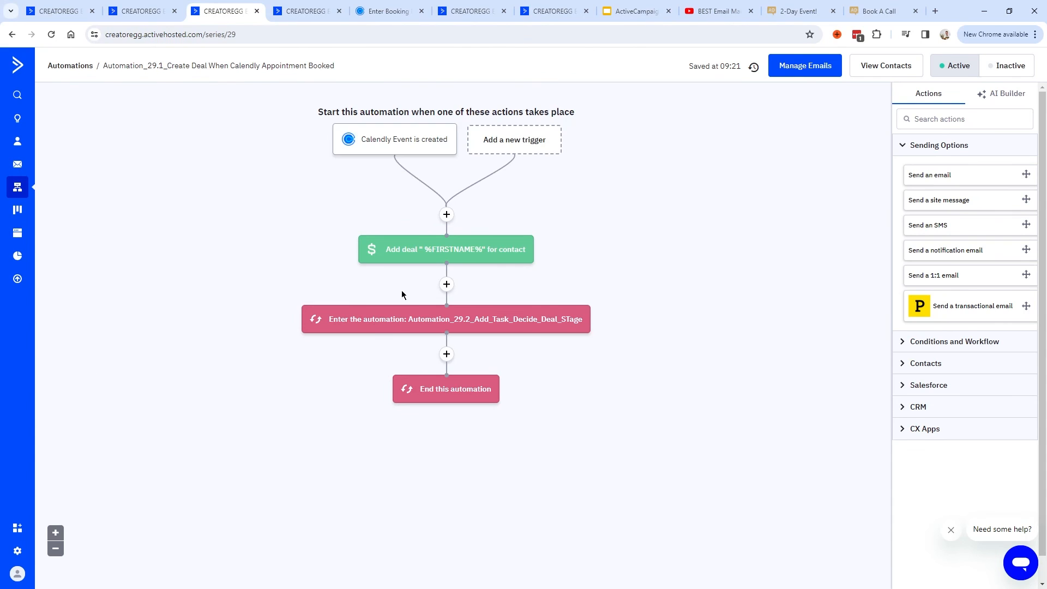
key(ctrl+Tab)
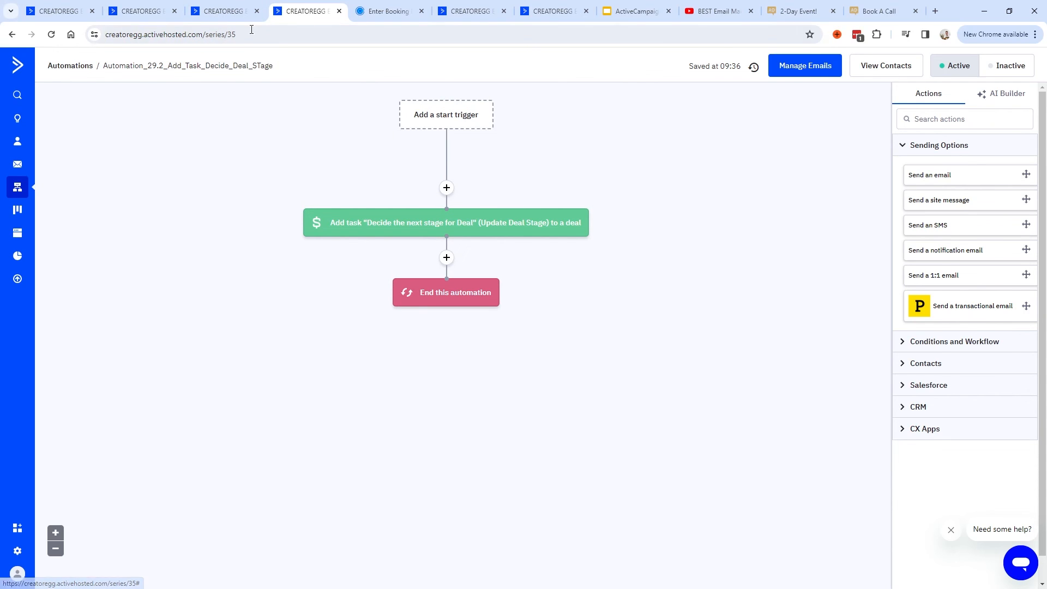
key(ctrl+shift+Tab)
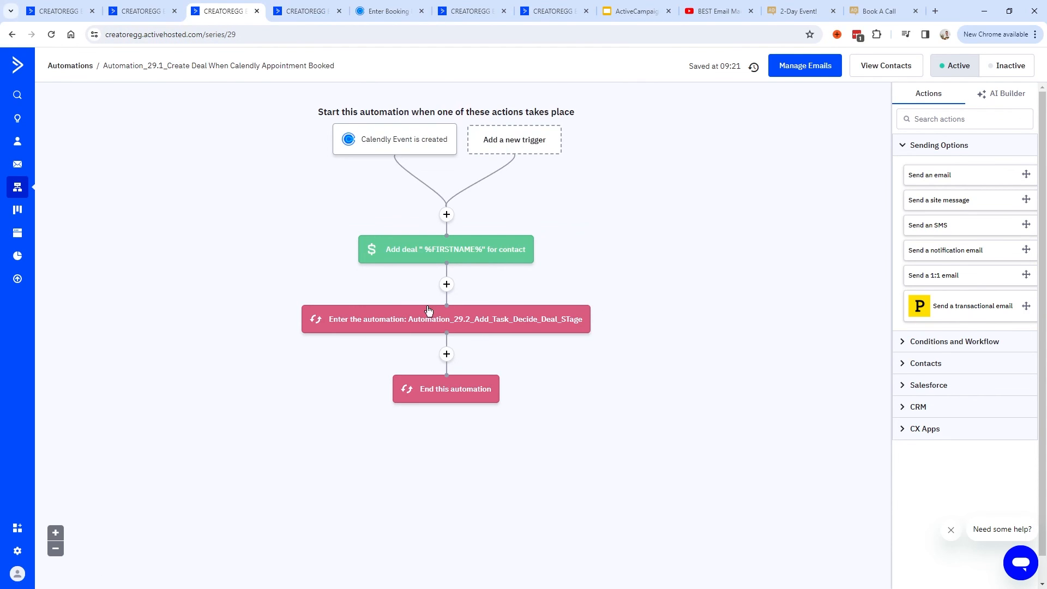
click(308, 12)
click(234, 12)
click(447, 284)
click(338, 167)
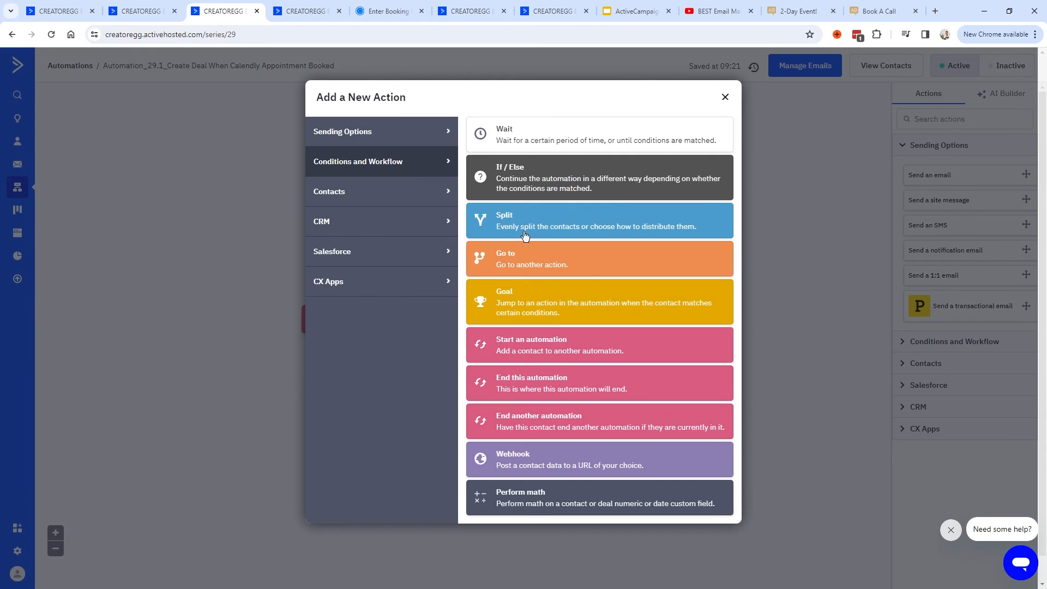
click(559, 348)
click(433, 268)
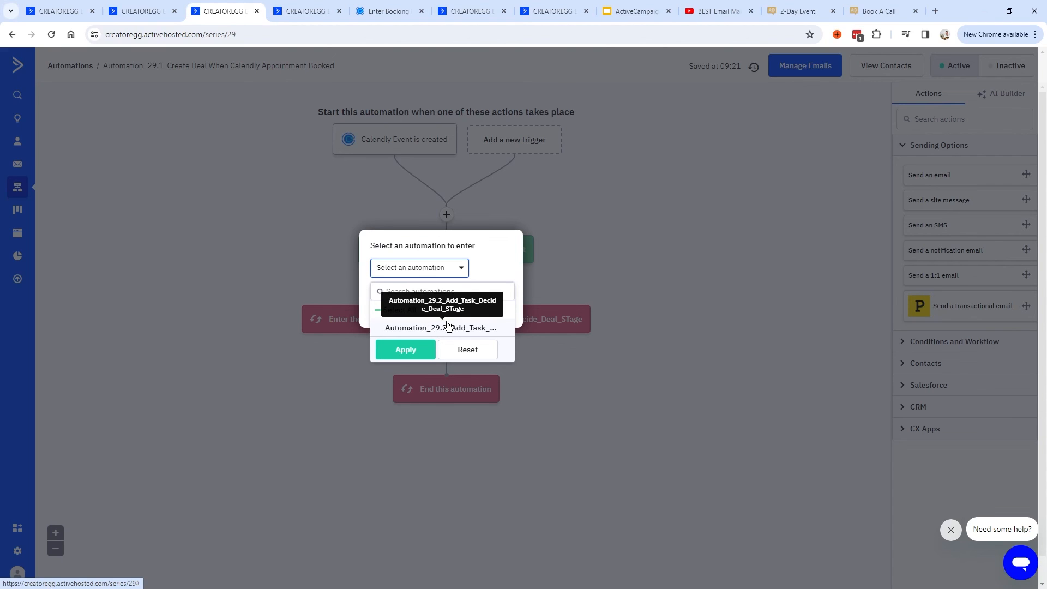
click(405, 350)
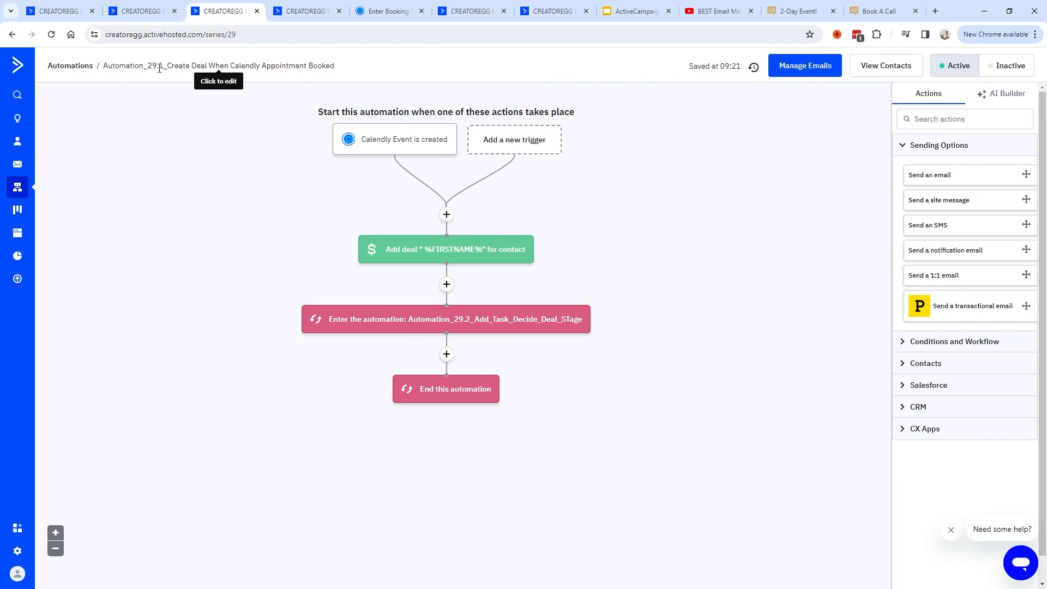
Compare the two automation workflows, then go to the Coaching pipeline deals board.
click(290, 11)
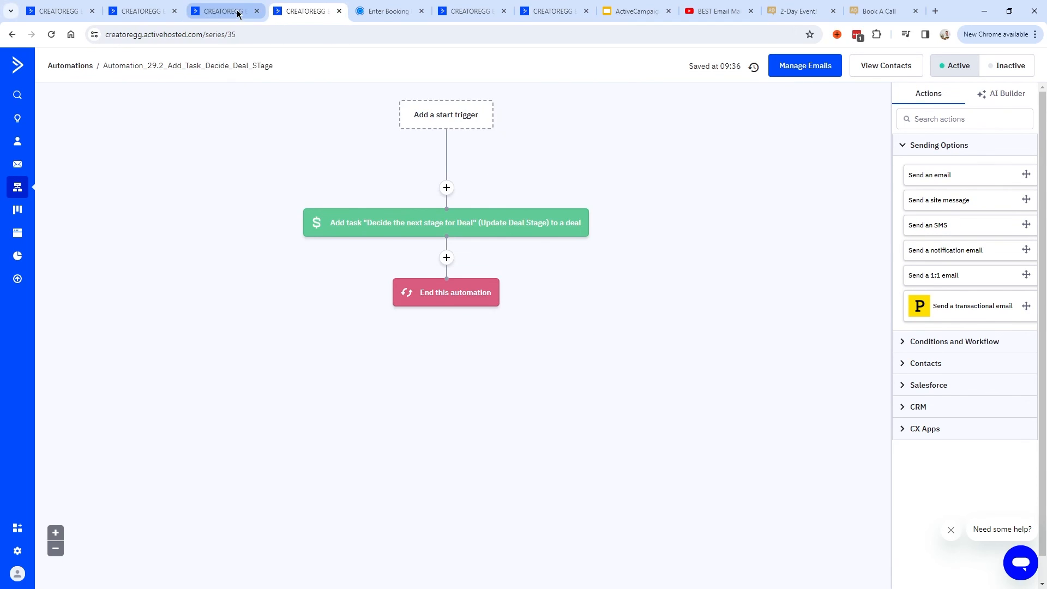
click(239, 13)
drag(104, 66, 169, 66)
click(305, 11)
click(231, 15)
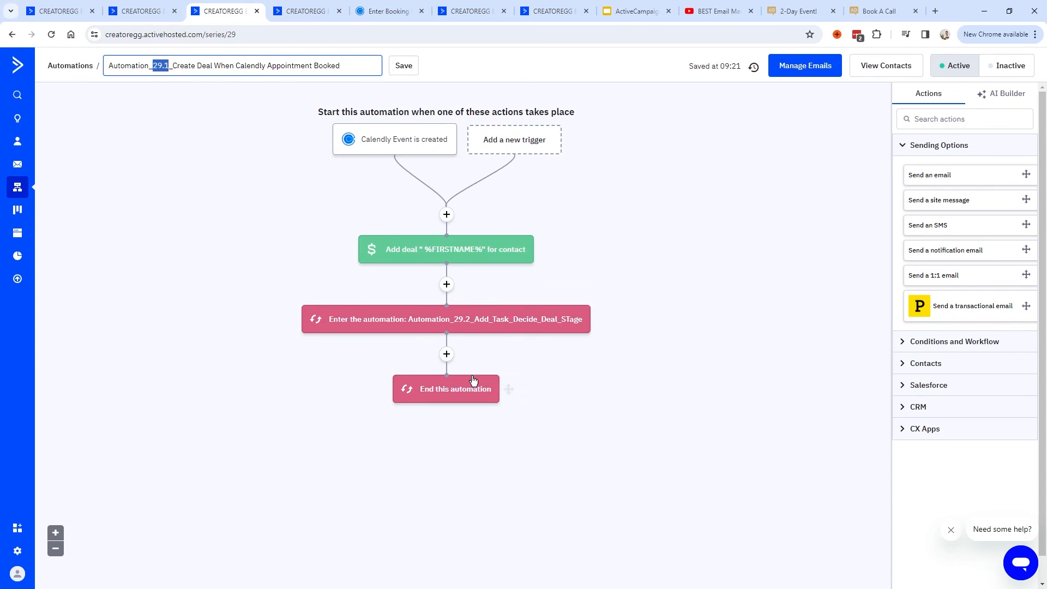
click(139, 11)
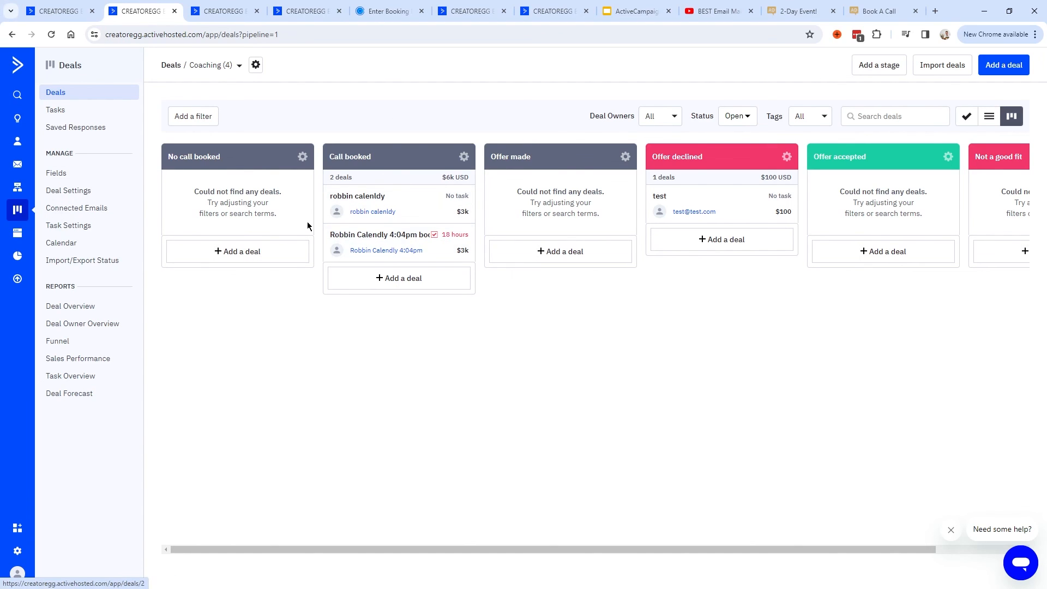
Drag the 4:04pm booking deal from Call booked into Offer accepted and open it.
key(ctrl+5)
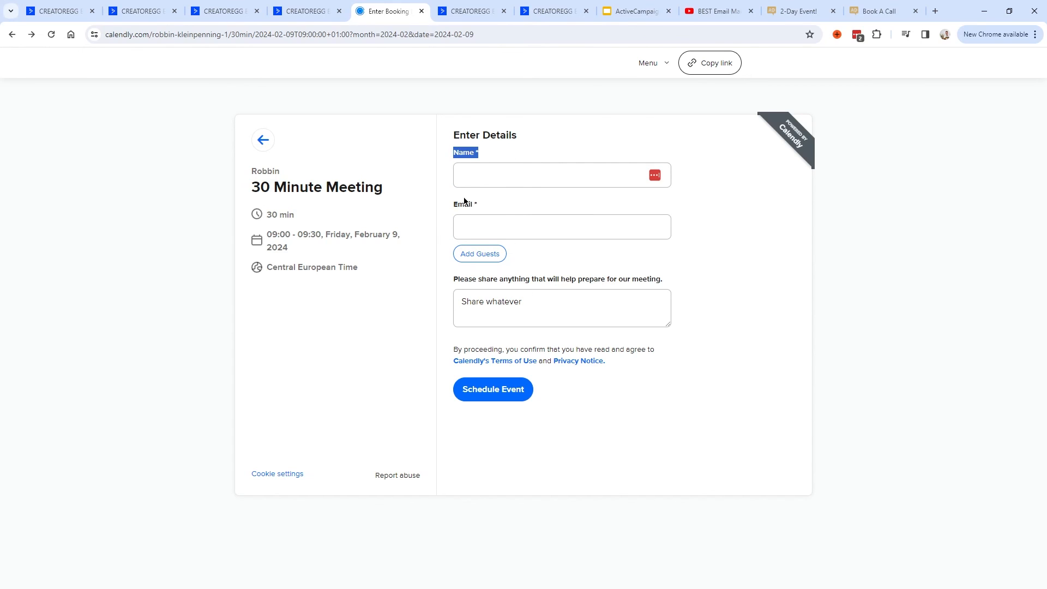
key(ctrl+2)
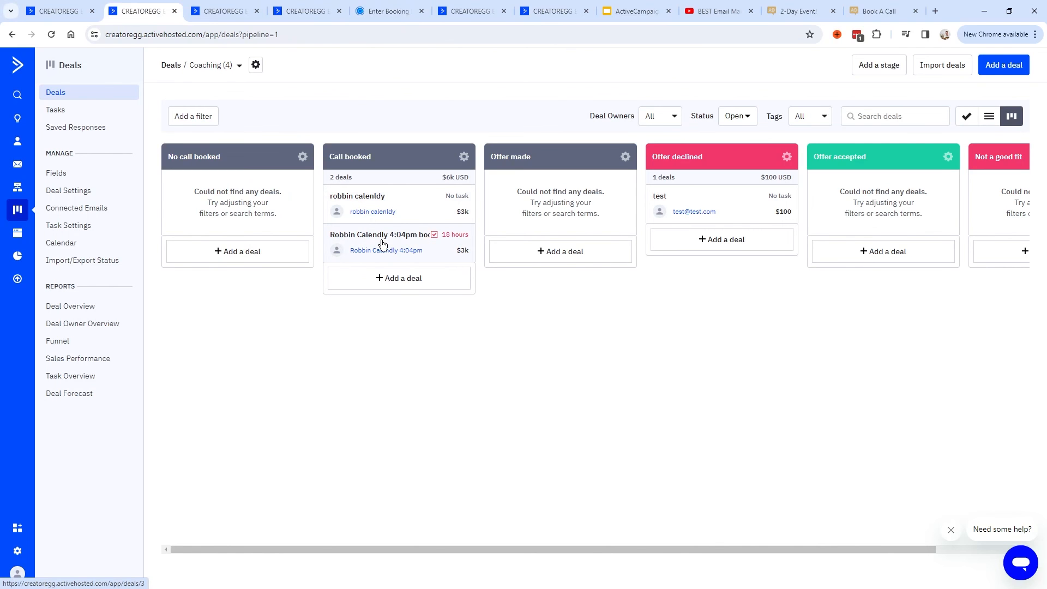
key(ctrl+3)
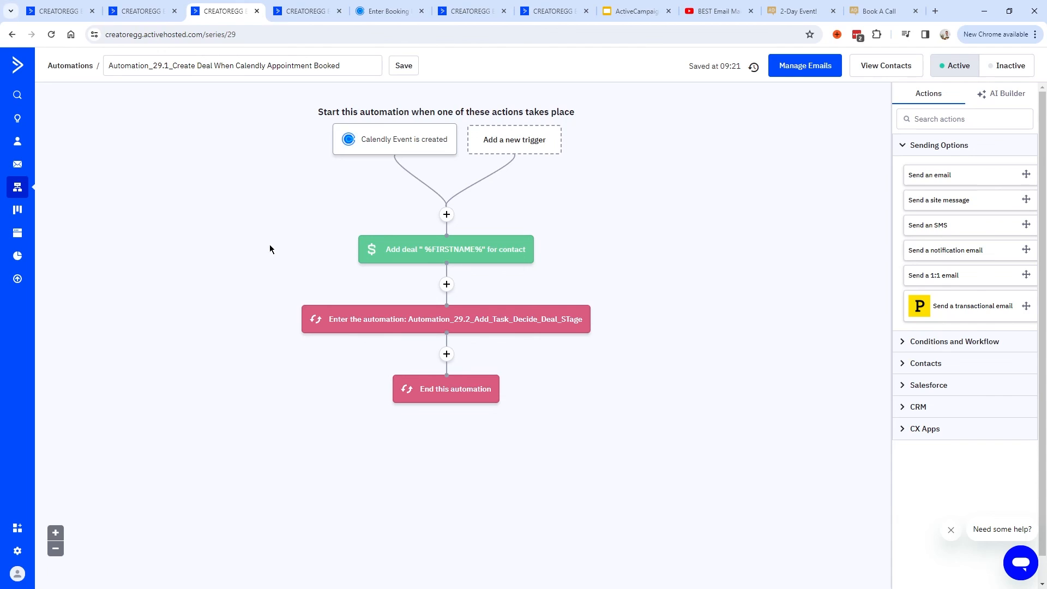
key(ctrl+4)
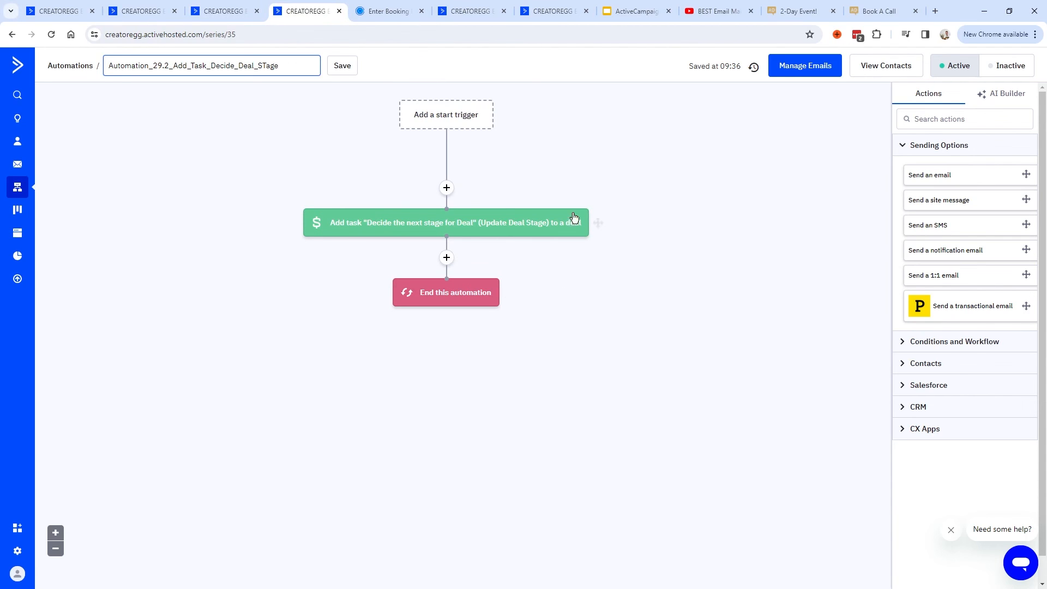
key(ctrl+2)
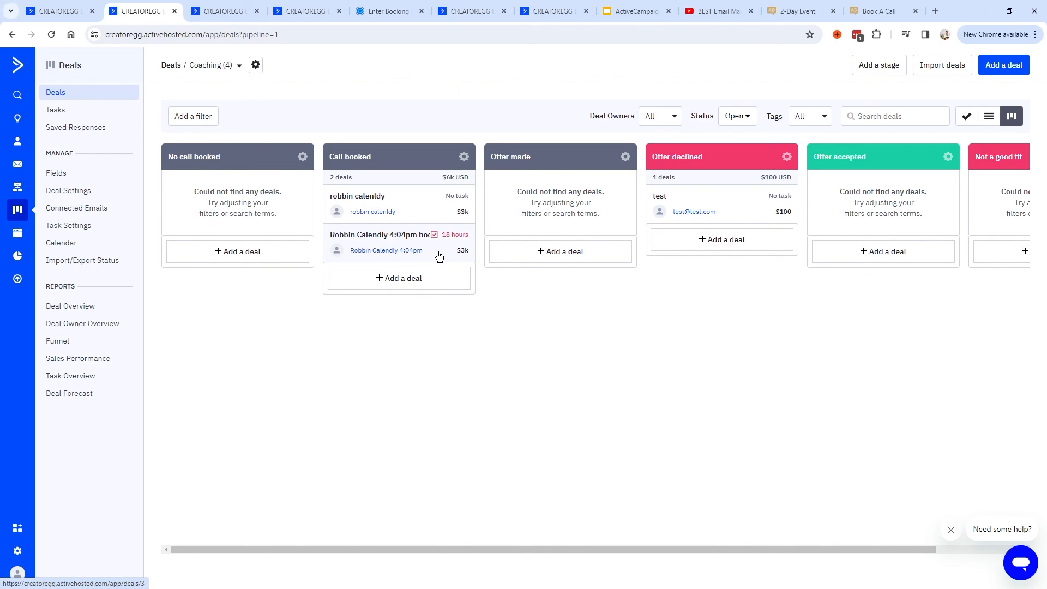
drag(433, 253, 921, 210)
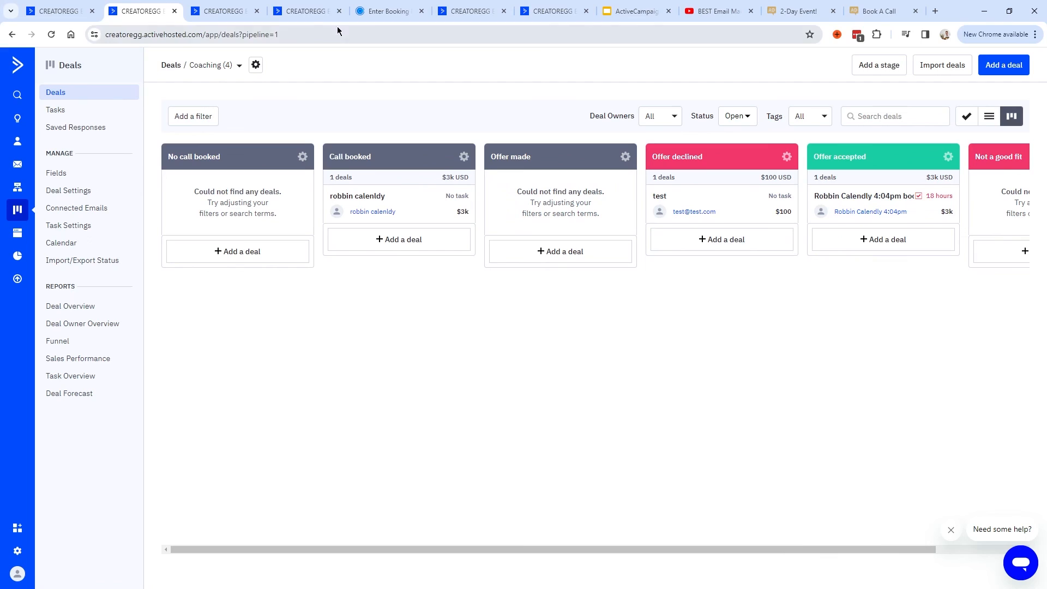
click(921, 216)
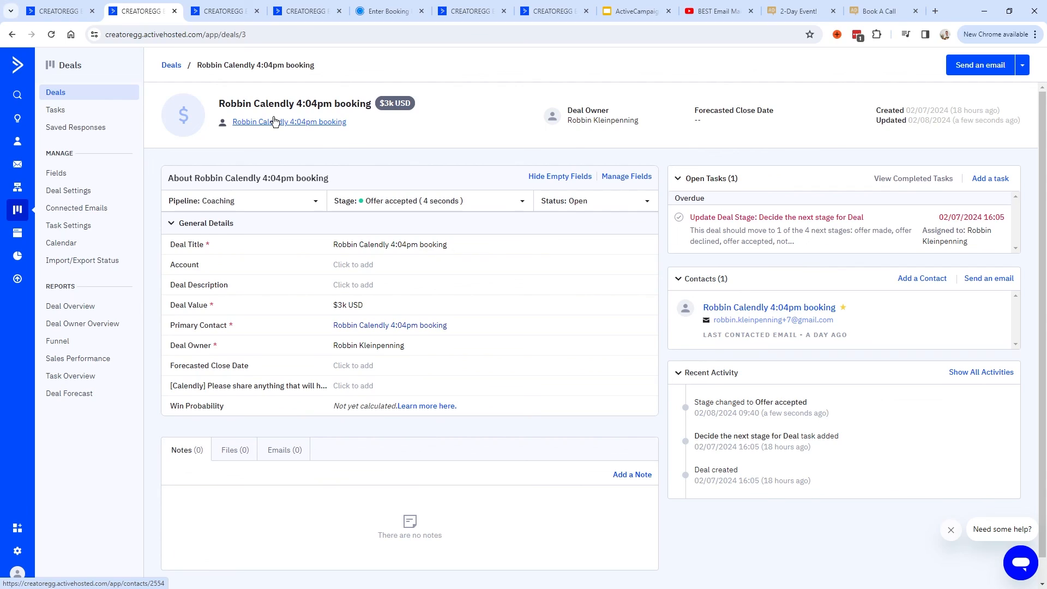
Open the deal's contact record and start sending the contact a one-off email.
drag(372, 107, 218, 104)
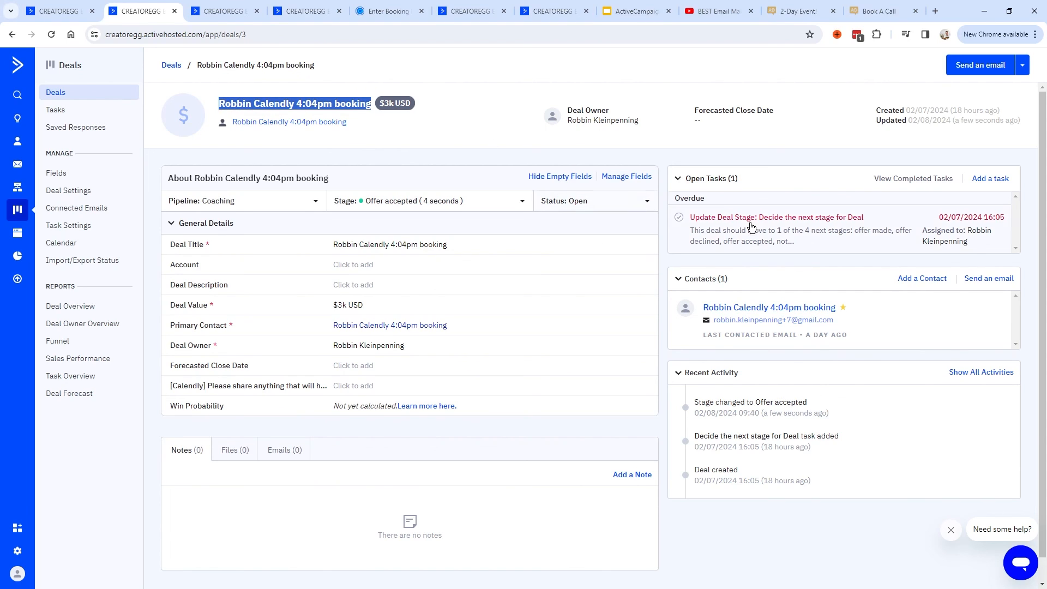
click(727, 310)
scroll(375, 326, down, 10)
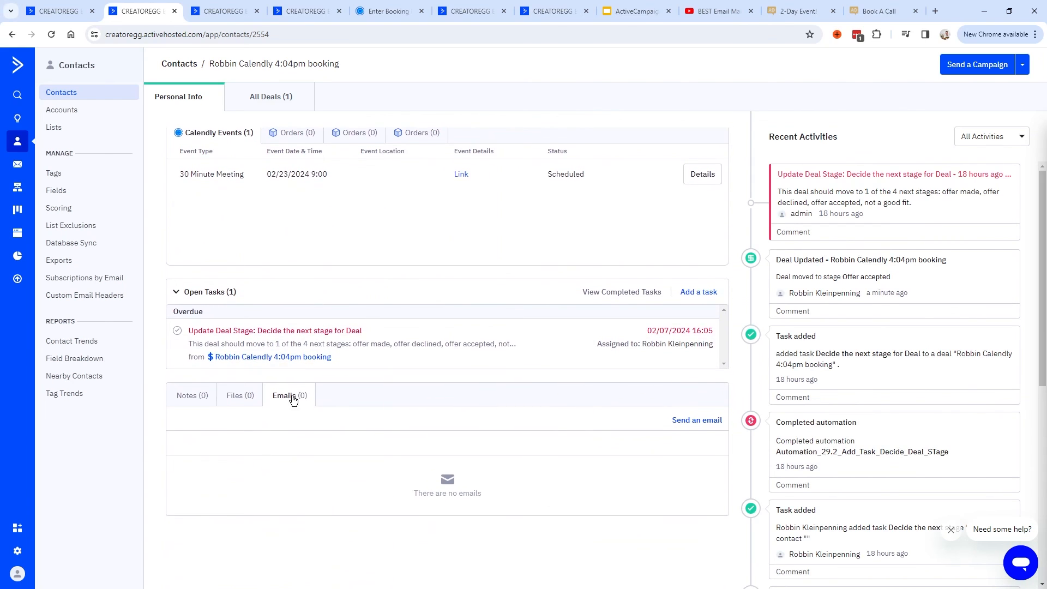
click(698, 421)
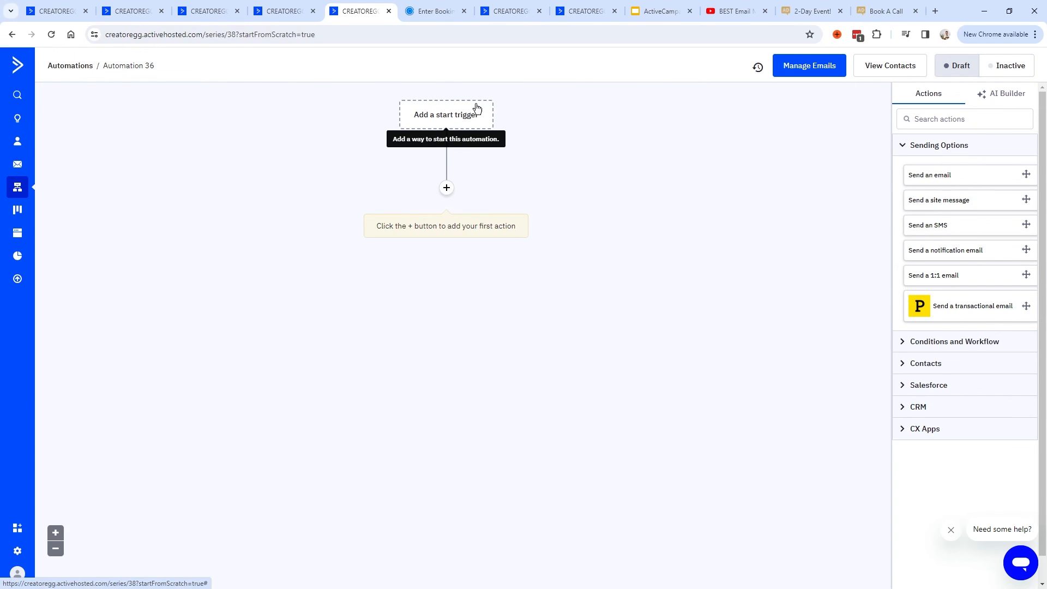
Add a 'Deal stage changes' start trigger limited to moves into the Offer accepted stage.
click(446, 114)
click(637, 111)
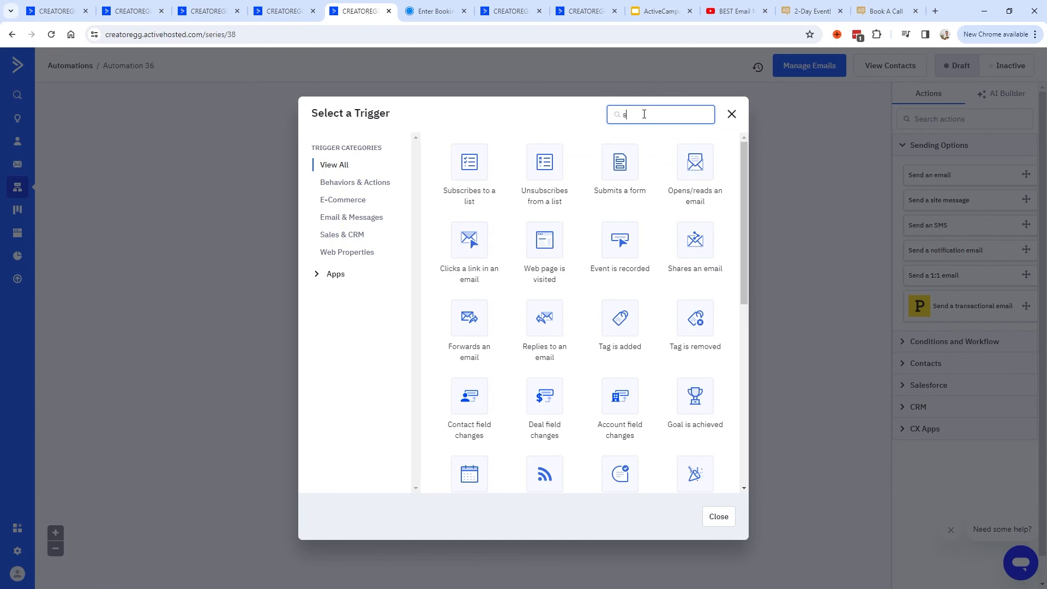
text(stage)
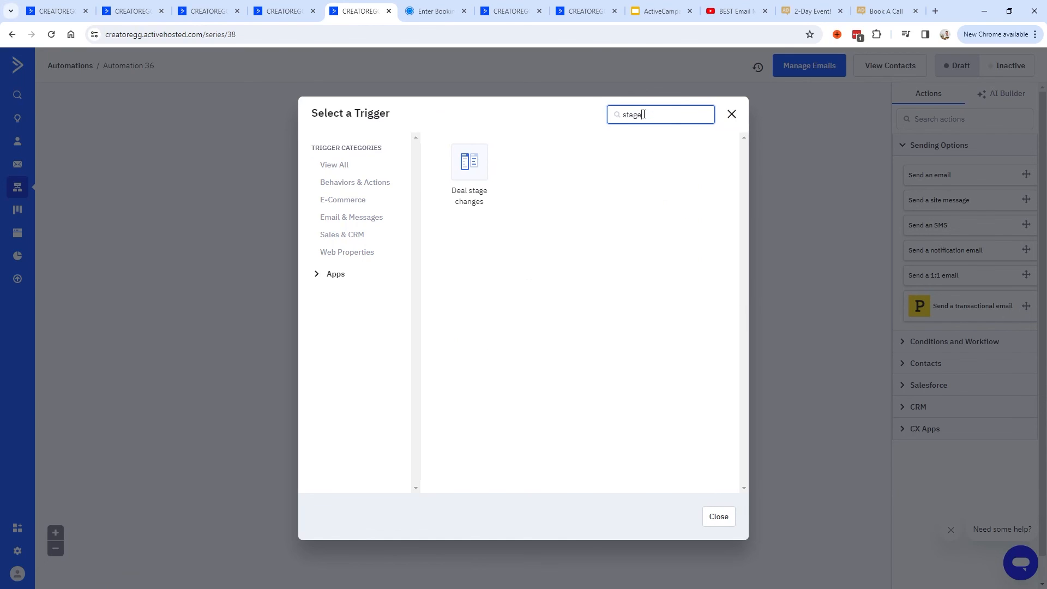
click(475, 171)
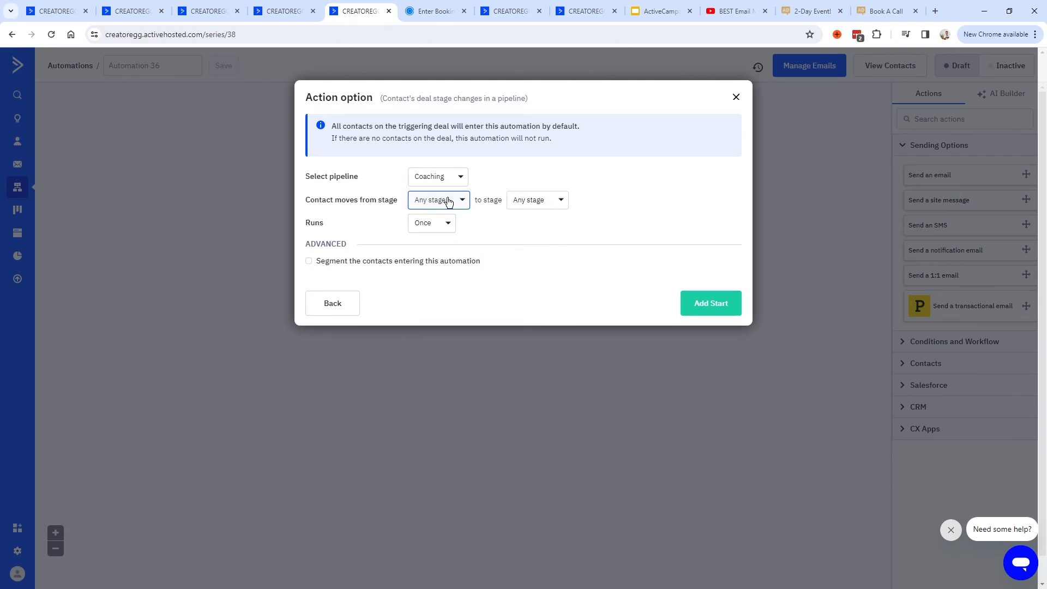
click(541, 202)
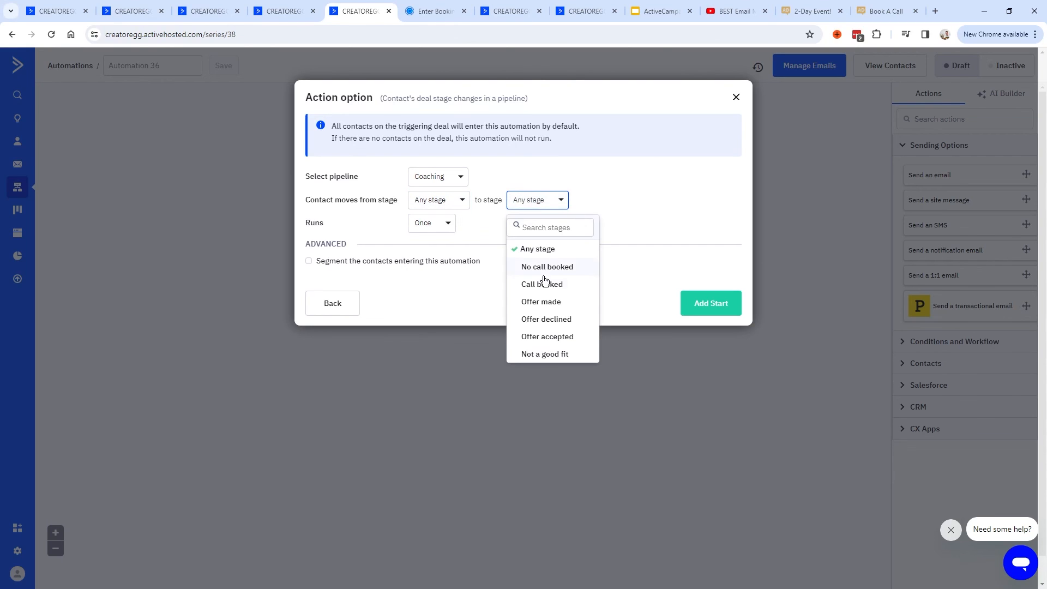
click(535, 337)
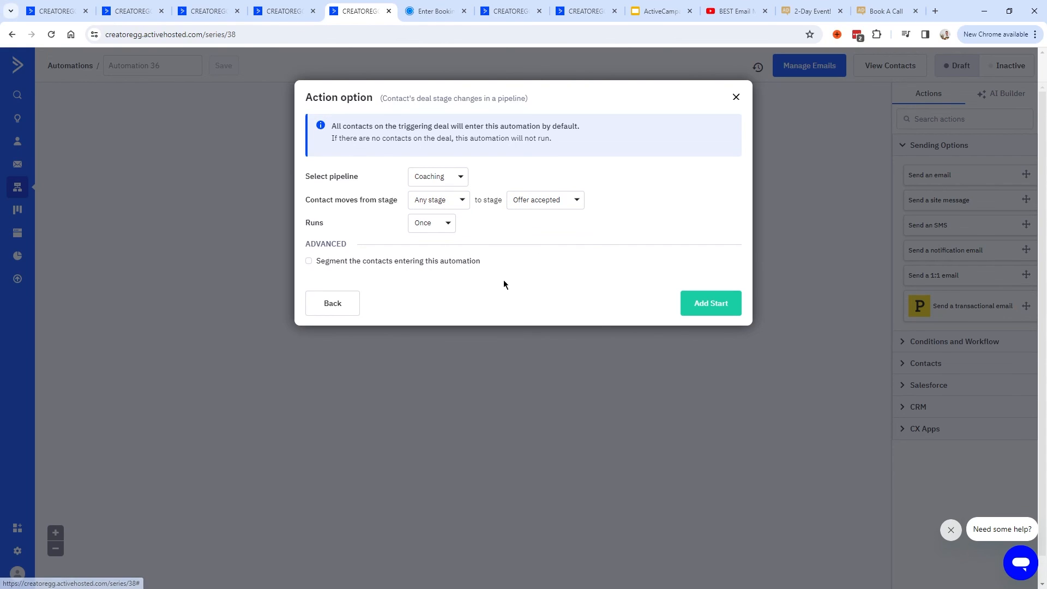
click(695, 306)
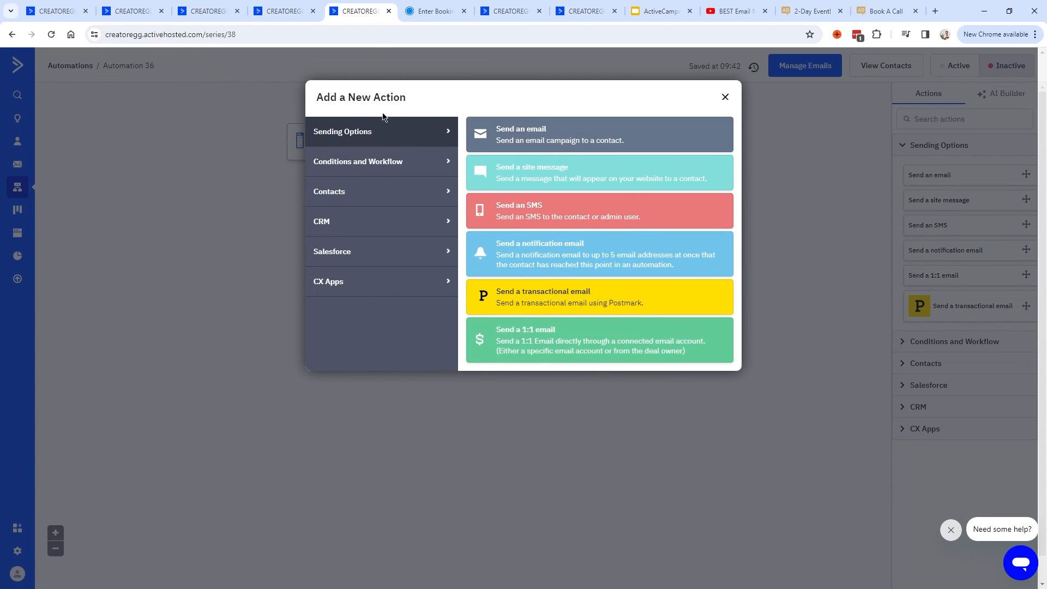
Cancel the 1:1 email action and return to the Coaching deals board.
click(580, 340)
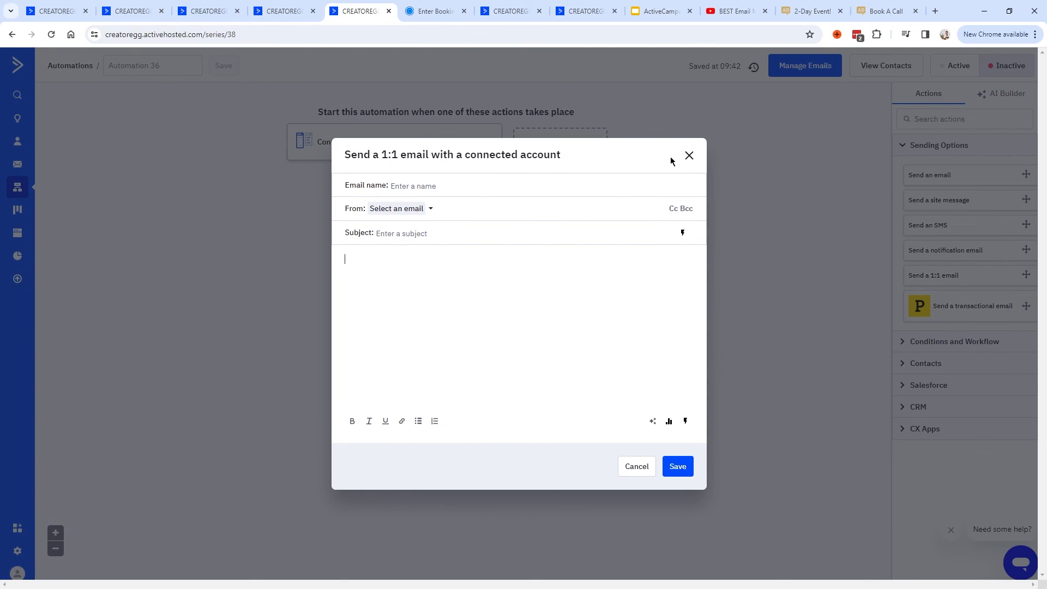
click(689, 156)
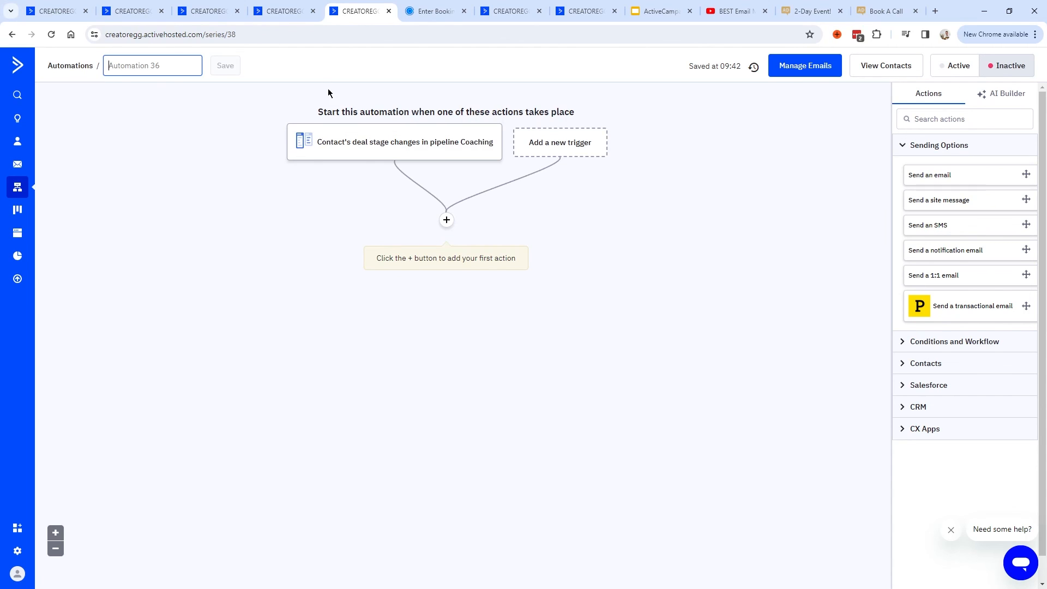
click(282, 17)
click(211, 18)
click(131, 12)
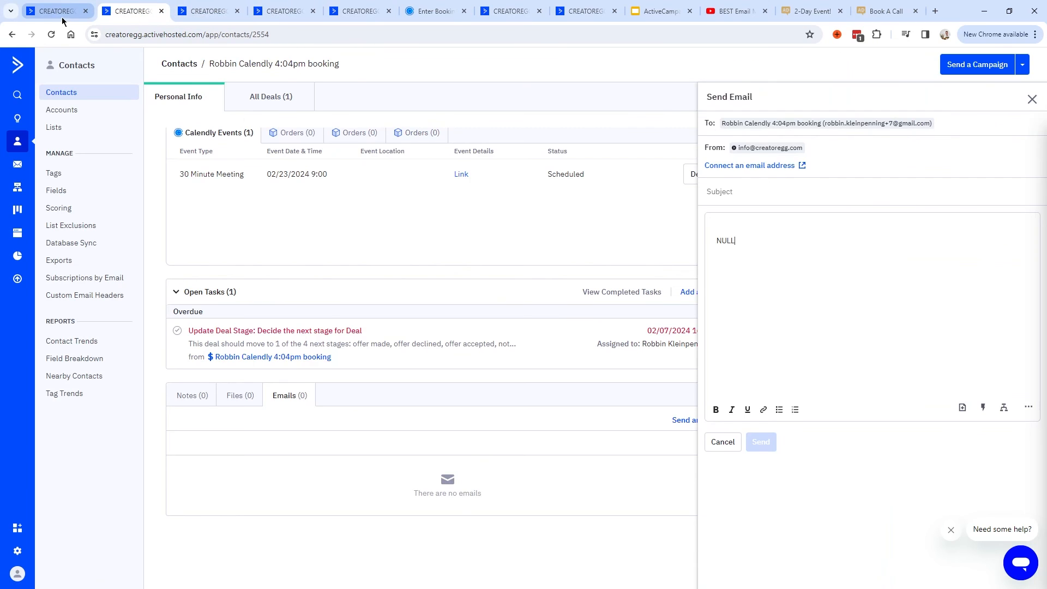
click(52, 13)
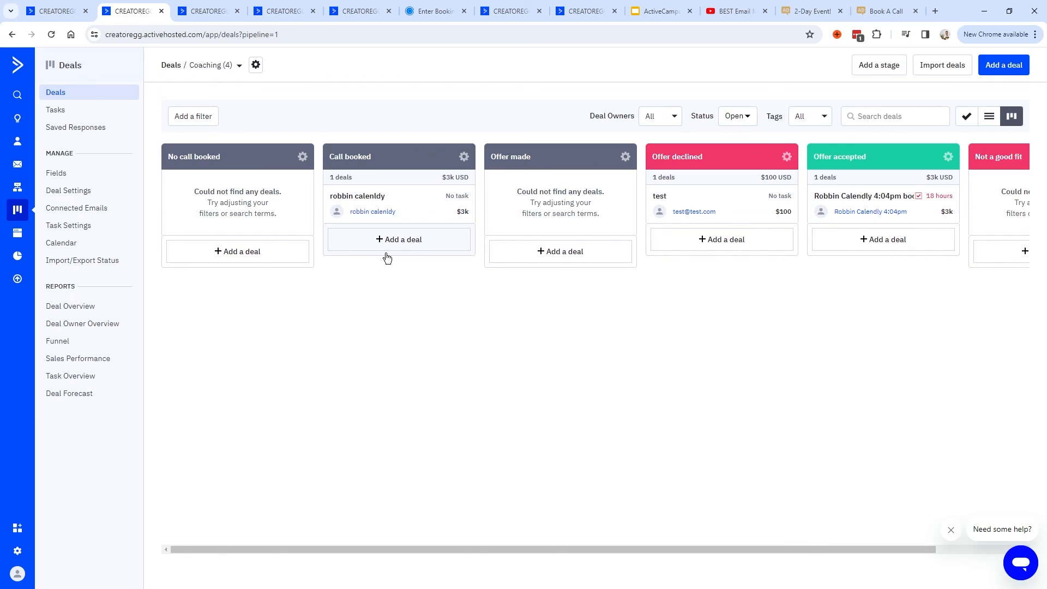